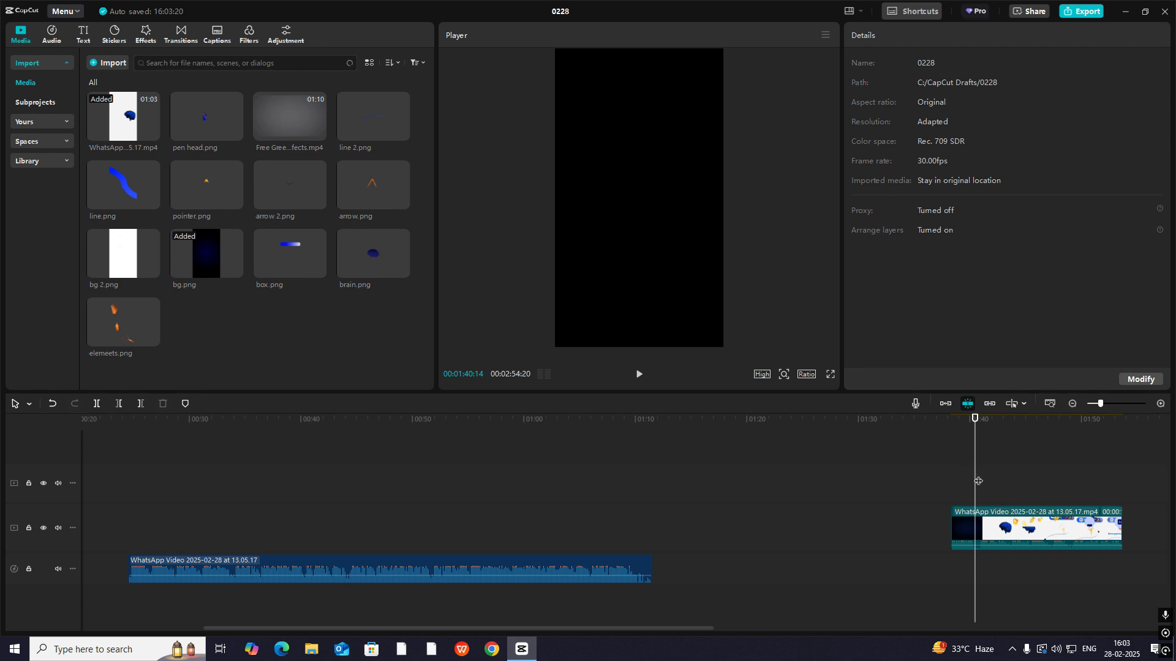
- Play the timeline's opening from the start and stop at the 2-second pause in the first audio clip
left_click_drag(978, 480, 4, 482)
key("space")
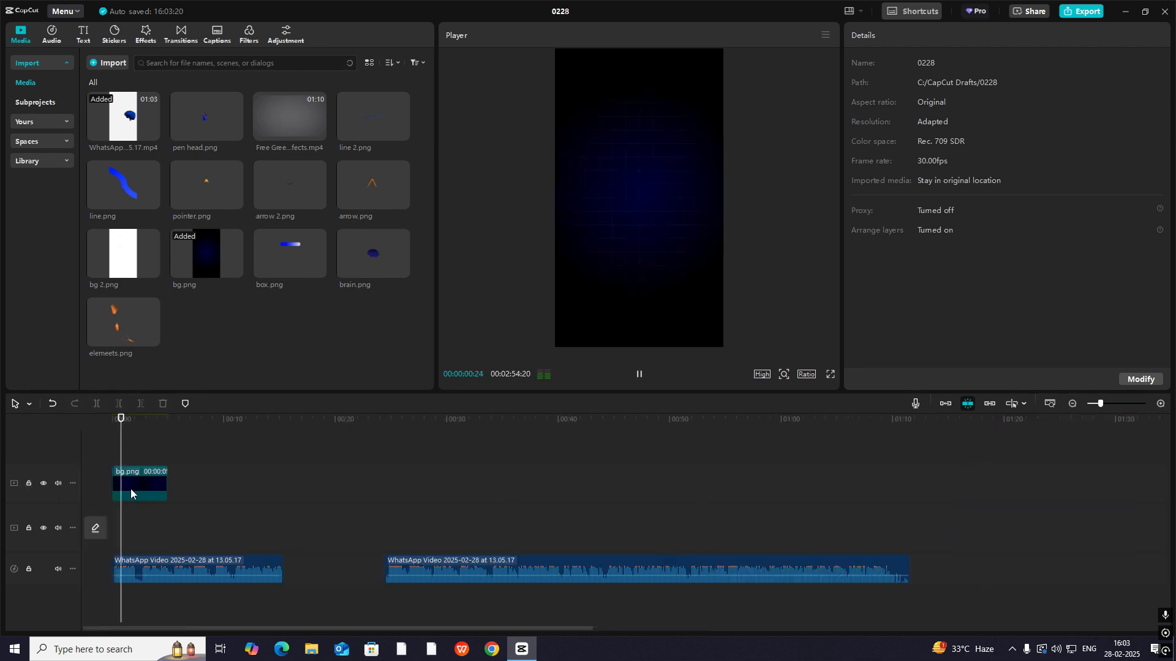
key("space")
left_click(144, 566)
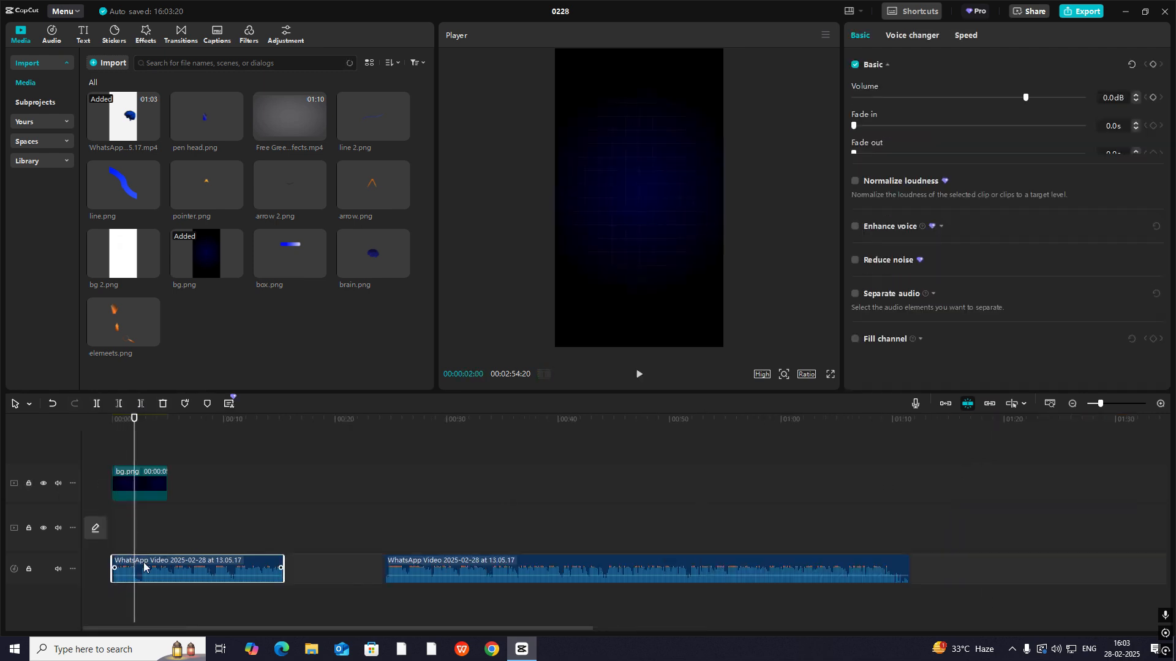
left_click(1130, 499)
left_click_drag(1131, 495, 135, 465)
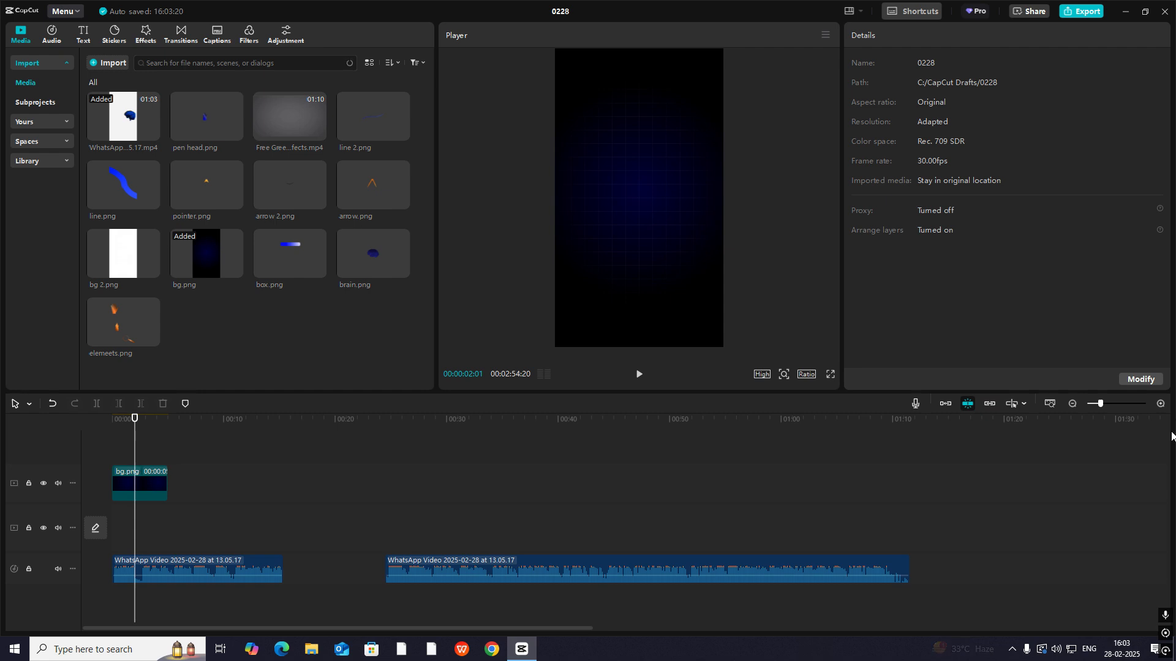
left_click(1161, 403)
left_click_drag(142, 541, 181, 549)
key("space")
key("space")
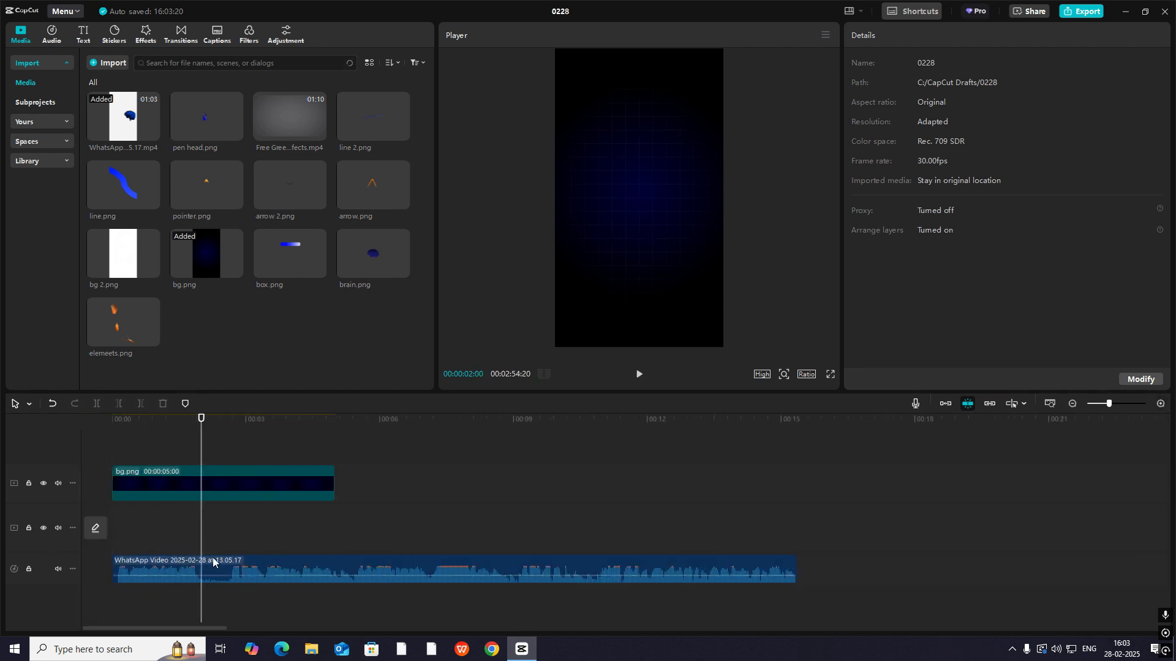
- Place a red marker at 00:00:02:00 on the first audio clip
left_click(214, 564)
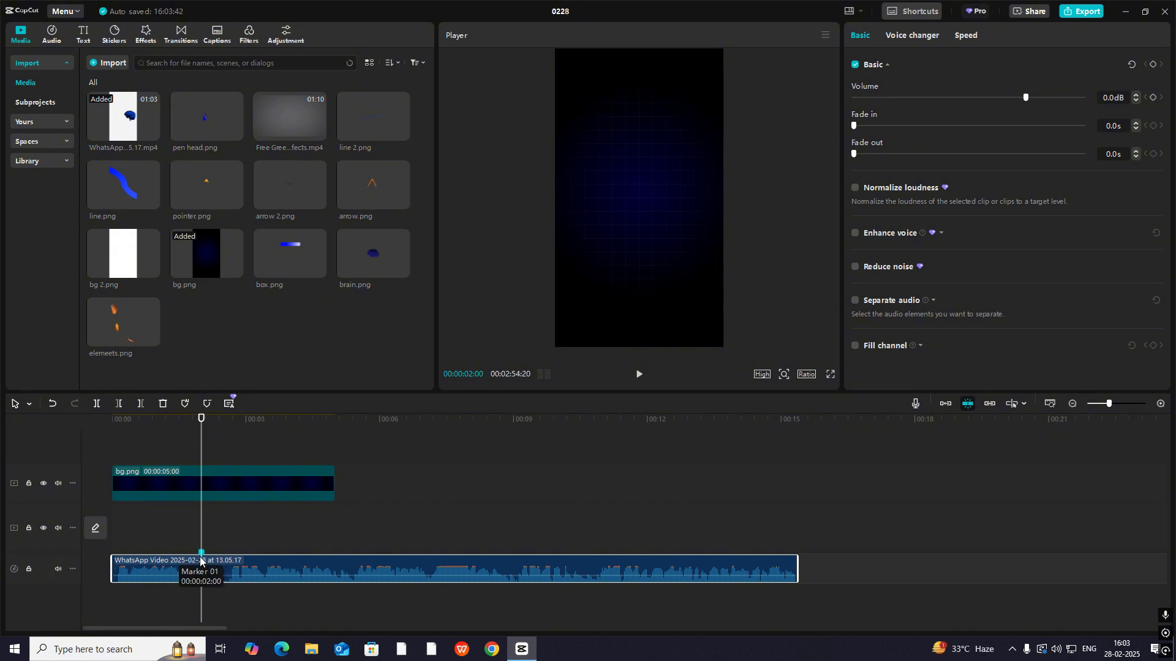
right_click(202, 560)
left_click(236, 604)
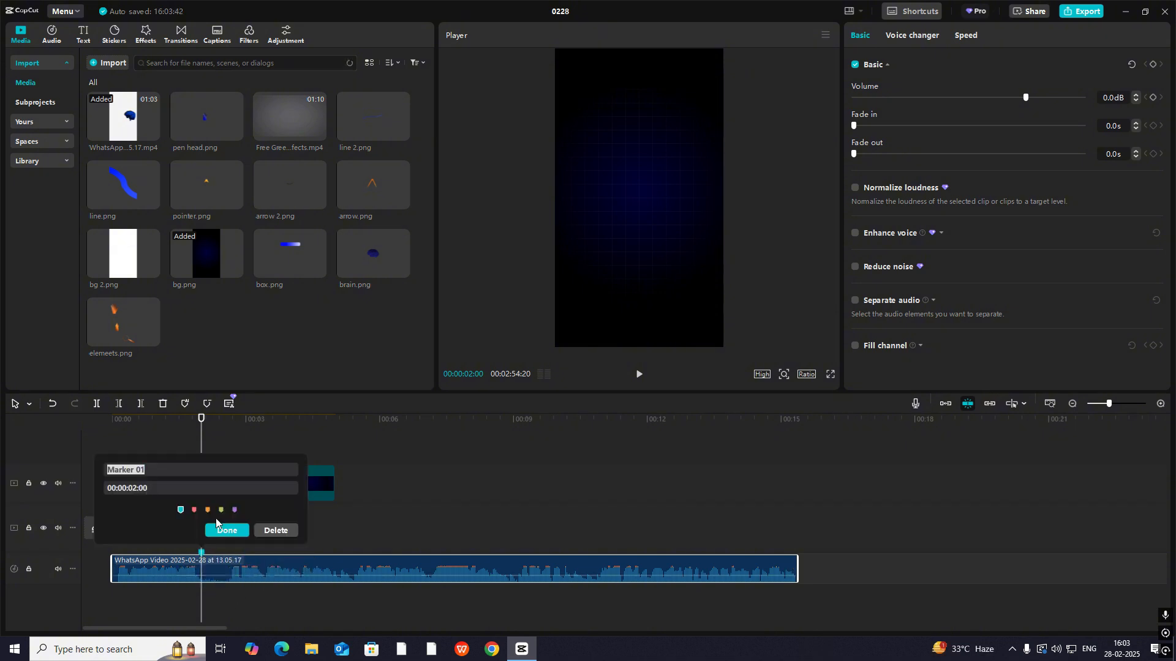
left_click_drag(156, 469, 0, 465)
type("scene 1")
left_click(227, 530)
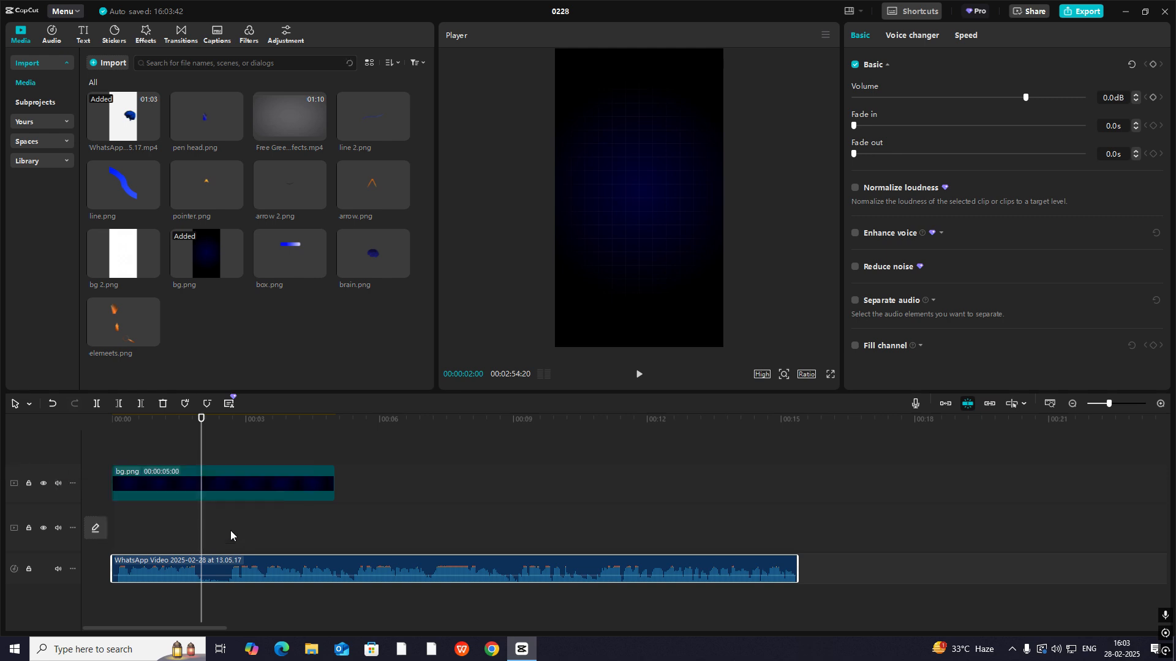
- Trim the bg.png clip so that it ends at the audio clip's 2-second marker
left_click(270, 484)
left_click_drag(334, 484, 201, 484)
mouse_move(141, 449)
left_mouse_down()
mouse_move(112, 457)
mouse_move(155, 467)
left_mouse_up()
- Move the 15-second WhatsApp video clip near the timeline's start and the second audio clip beneath the 47-second video clip
left_click(1073, 405)
left_click(1073, 404)
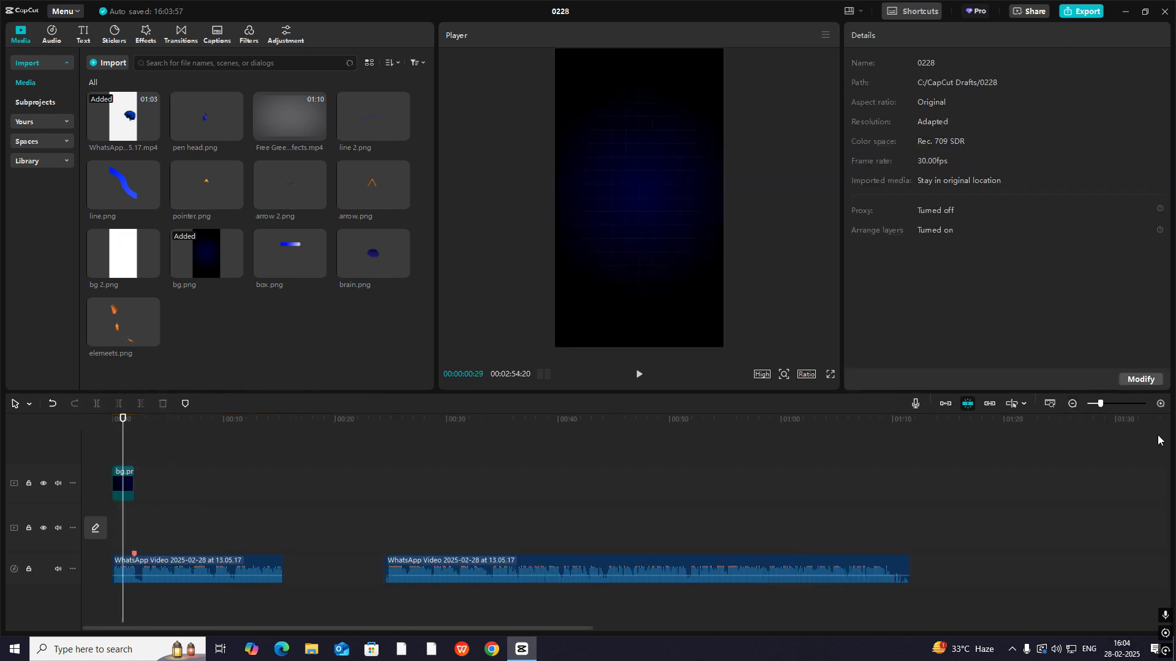
left_click(1074, 410)
left_click_drag(904, 481, 341, 494)
key("ctrl+z")
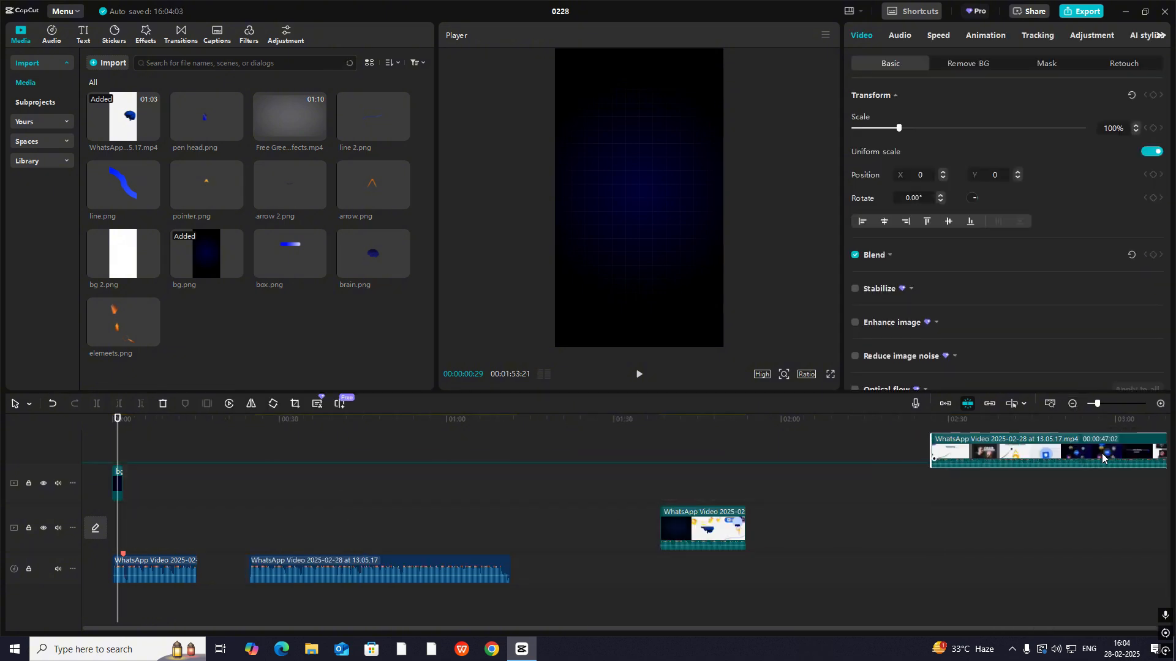
left_click_drag(704, 558, 219, 519)
left_click_drag(327, 605, 976, 514)
- Place the 15-second reference video on the main track at about 16 seconds and scrub through its opening
left_click(192, 467)
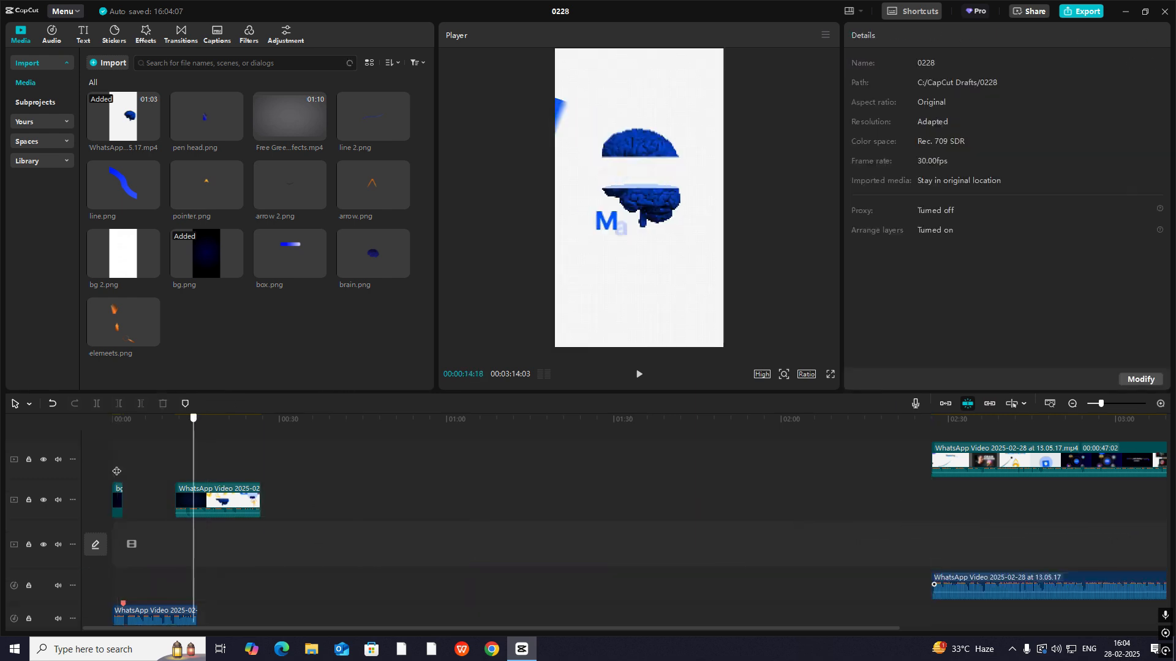
left_click(114, 472)
left_click(1159, 406)
left_click(1158, 405)
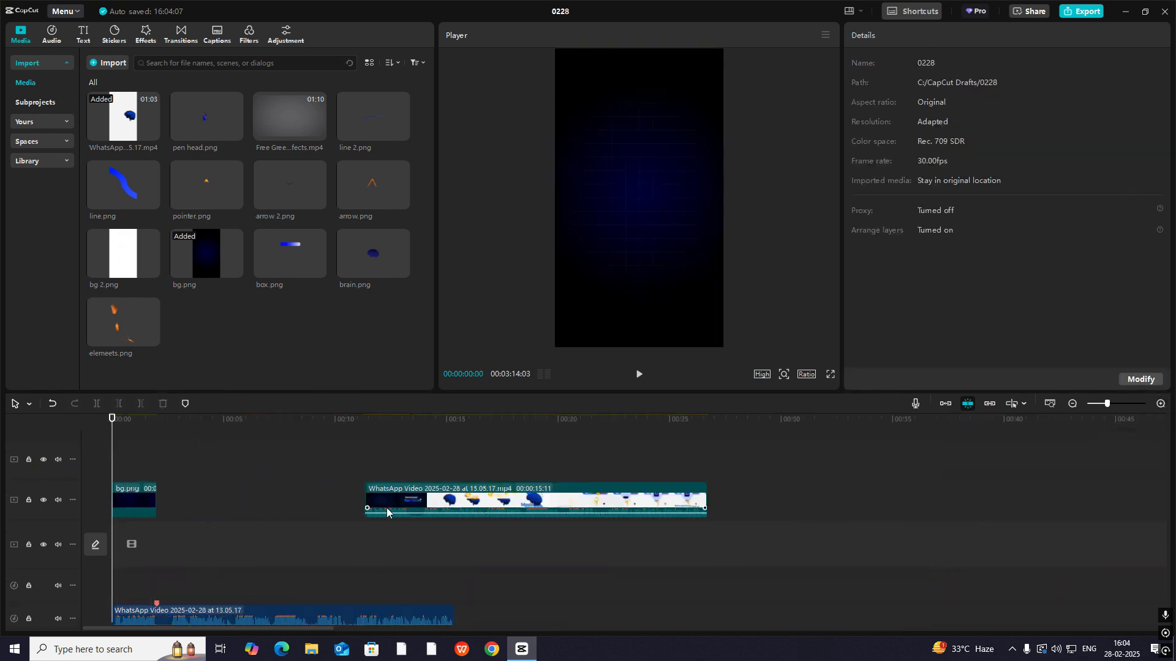
left_click(366, 458)
left_click_drag(442, 508, 544, 551)
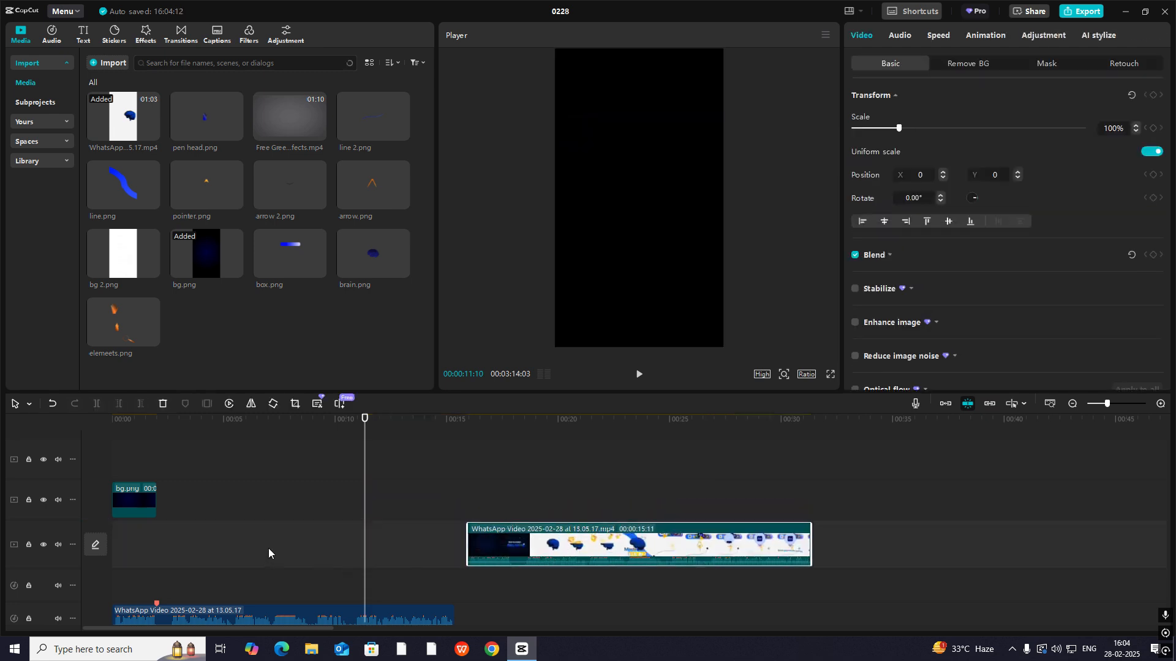
left_click_drag(525, 442, 485, 455)
left_click_drag(485, 456, 105, 481)
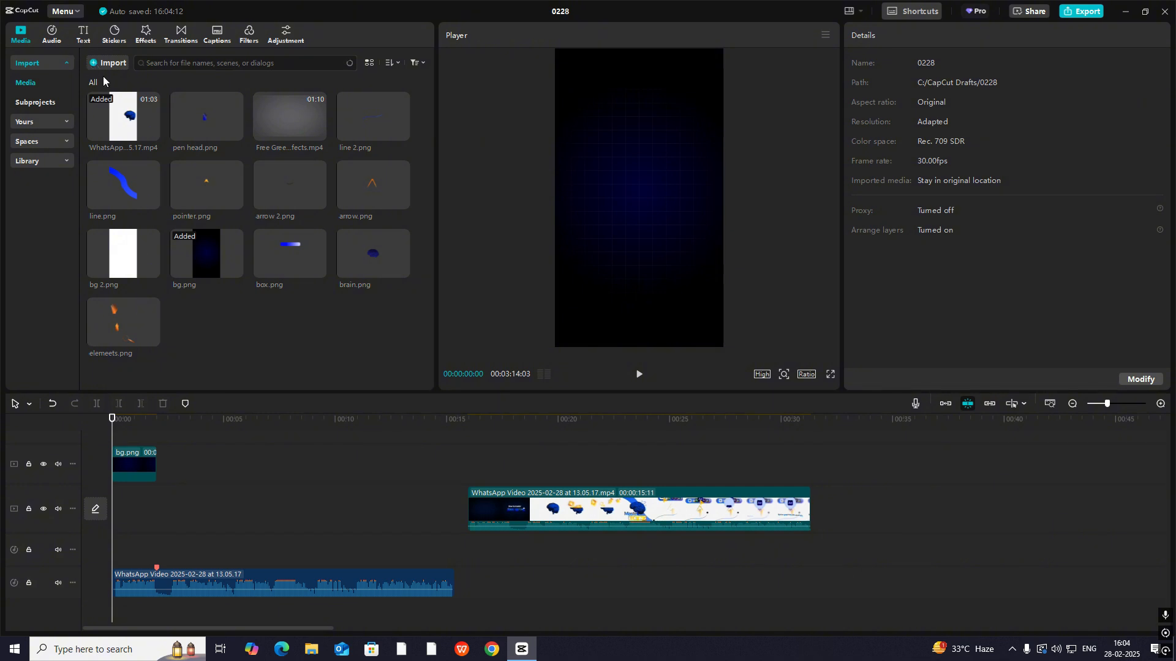
- Add a text clip reading "How" in Freight Sans Black at the timeline's start and place it up and left of the frame's centre
left_click(128, 100)
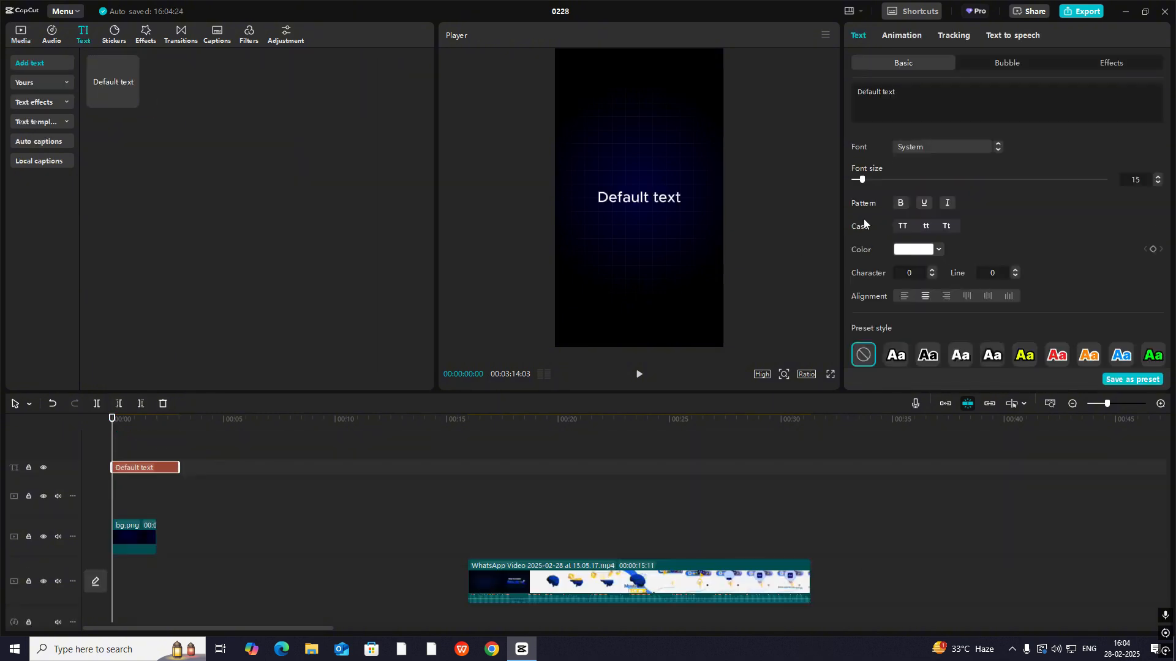
left_click(931, 97)
key("ctrl+a")
type("h")
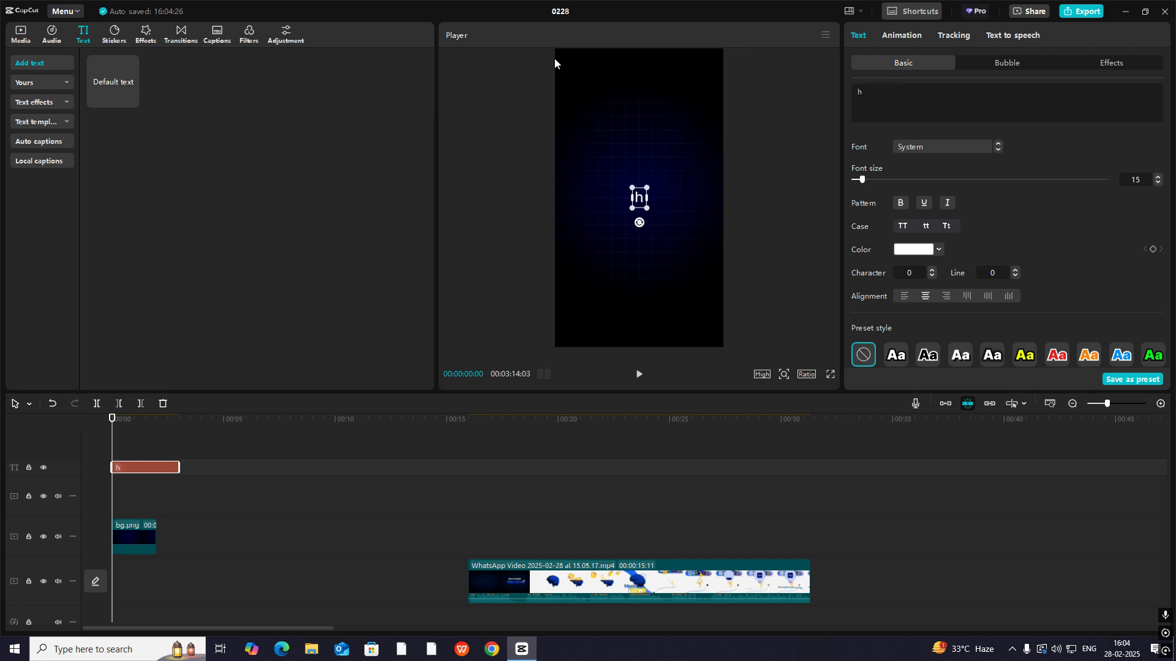
type("ow")
left_click(960, 150)
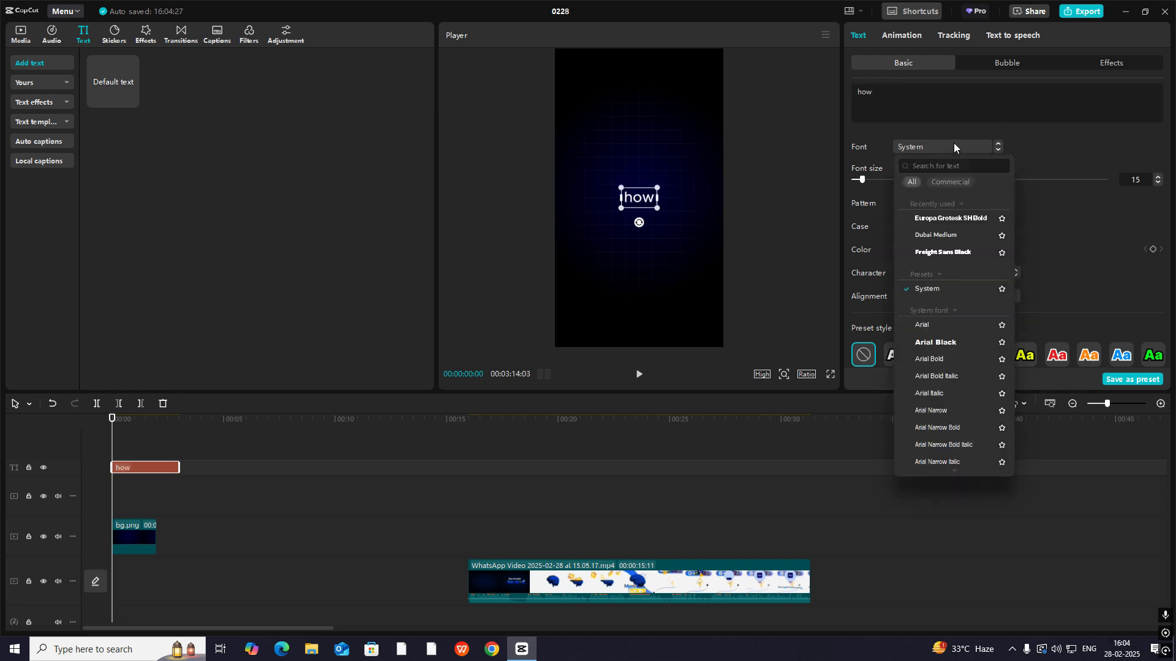
left_click(949, 249)
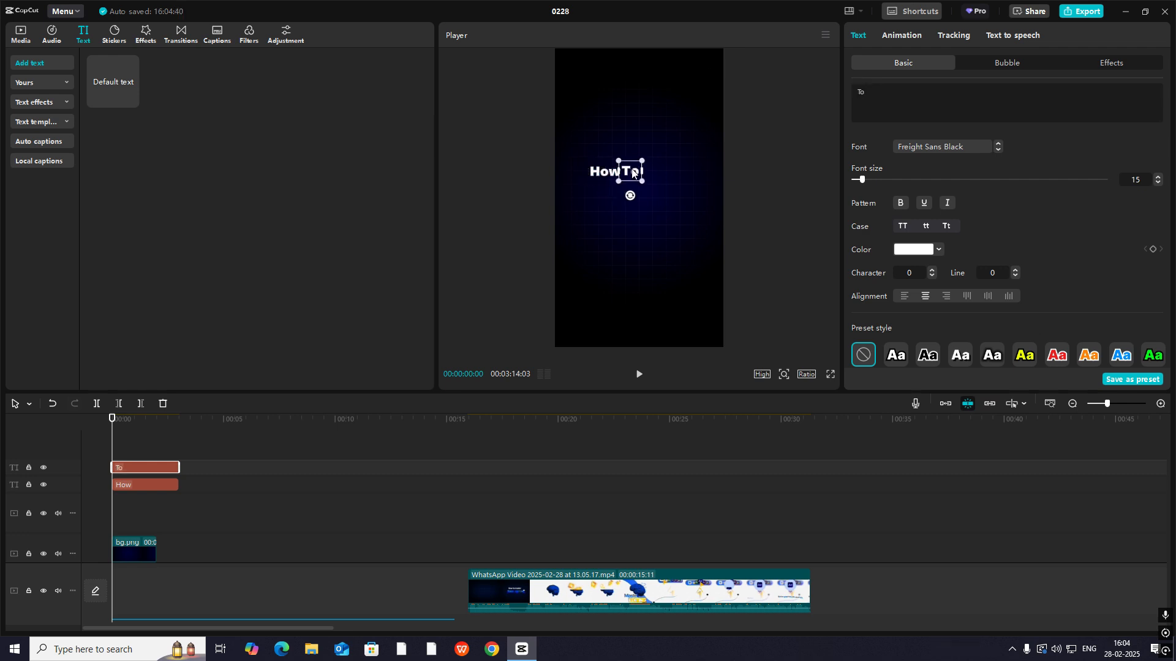
- Duplicate the "How" text into separate "To" and "Master" clips and line the words up beside it
key("ctrl+c")
key("ctrl+v")
left_click(894, 93)
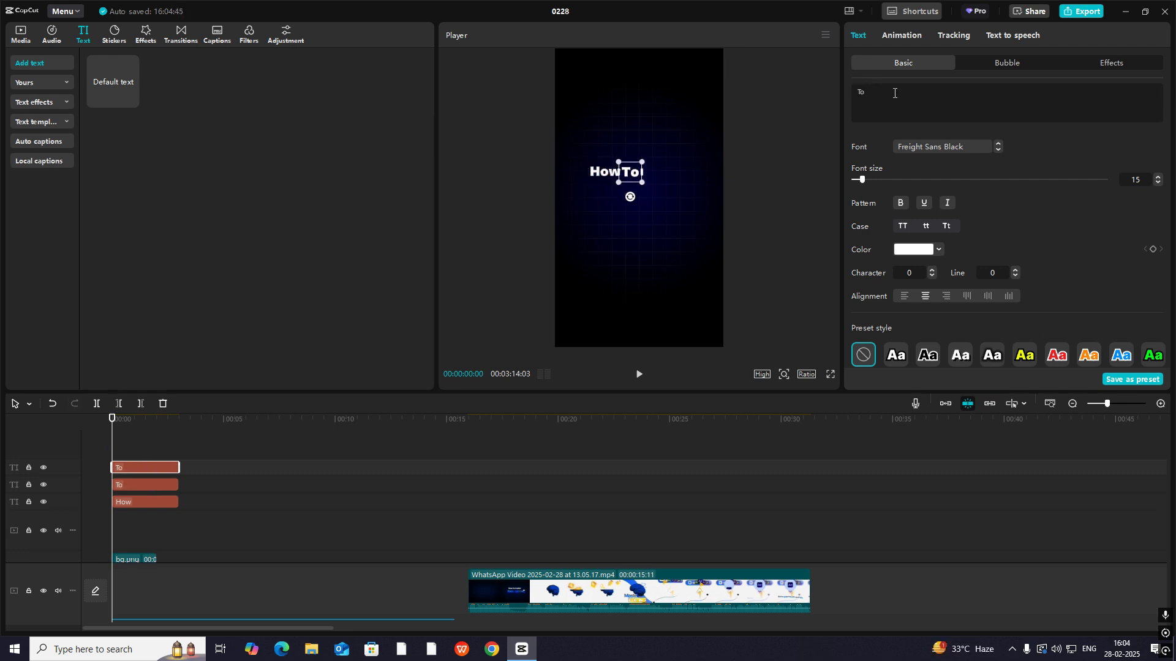
key("ctrl+a")
type("Master")
left_click_drag(624, 170, 658, 171)
left_click(680, 245)
- Align the words "How", "To" and "Master" precisely with even spacing in the enlarged preview
left_click(784, 374)
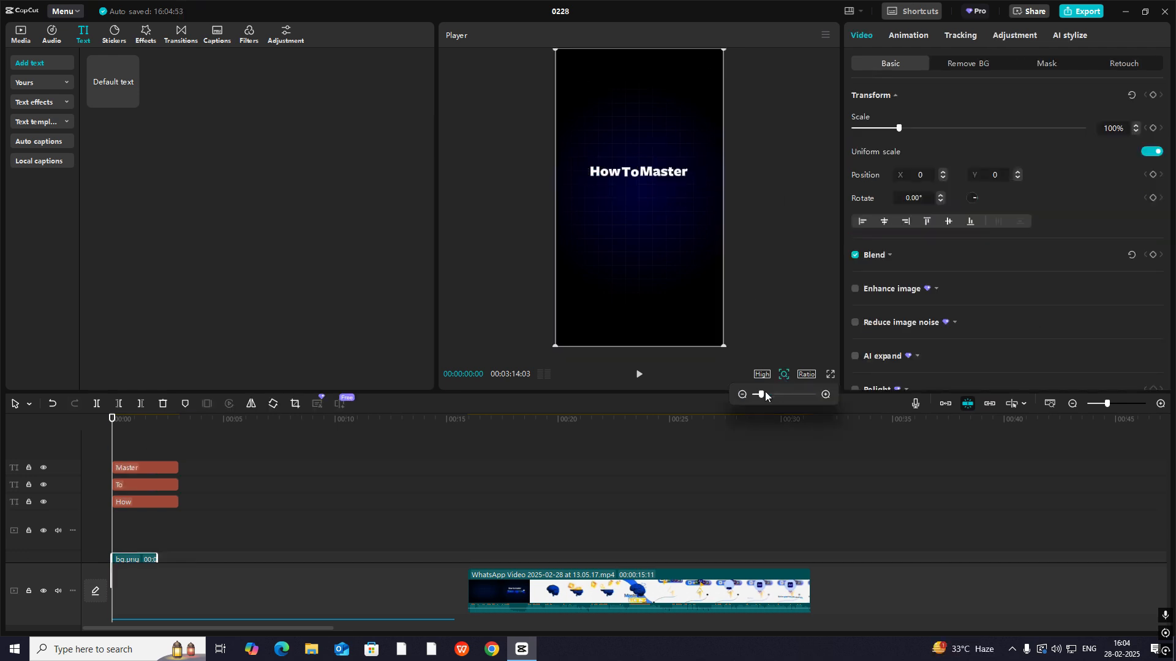
left_click_drag(761, 395, 774, 394)
left_click(590, 157)
left_click_drag(591, 157, 680, 148)
left_click(624, 149)
double_click(681, 150)
left_click(716, 245)
left_click(783, 374)
left_click(775, 374)
left_click_drag(774, 394, 761, 394)
left_click(783, 374)
- Nudge the three title text clips together so that the line sits horizontally centred in the frame
left_click_drag(197, 474, 156, 503)
left_click_drag(655, 171, 657, 171)
left_click(701, 151)
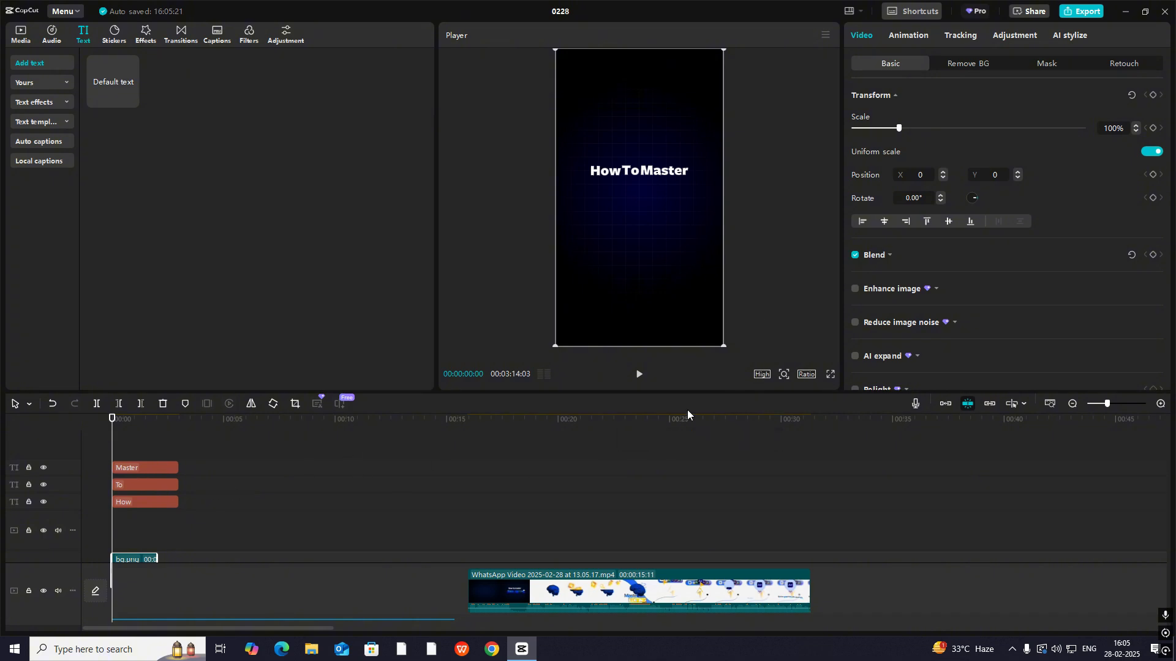
- Check the title animation in the reference clip, and add Transform and Blend keyframes to the "How" text at 00:00:00:00
scroll(493, 514, "down", 1)
left_click(475, 518)
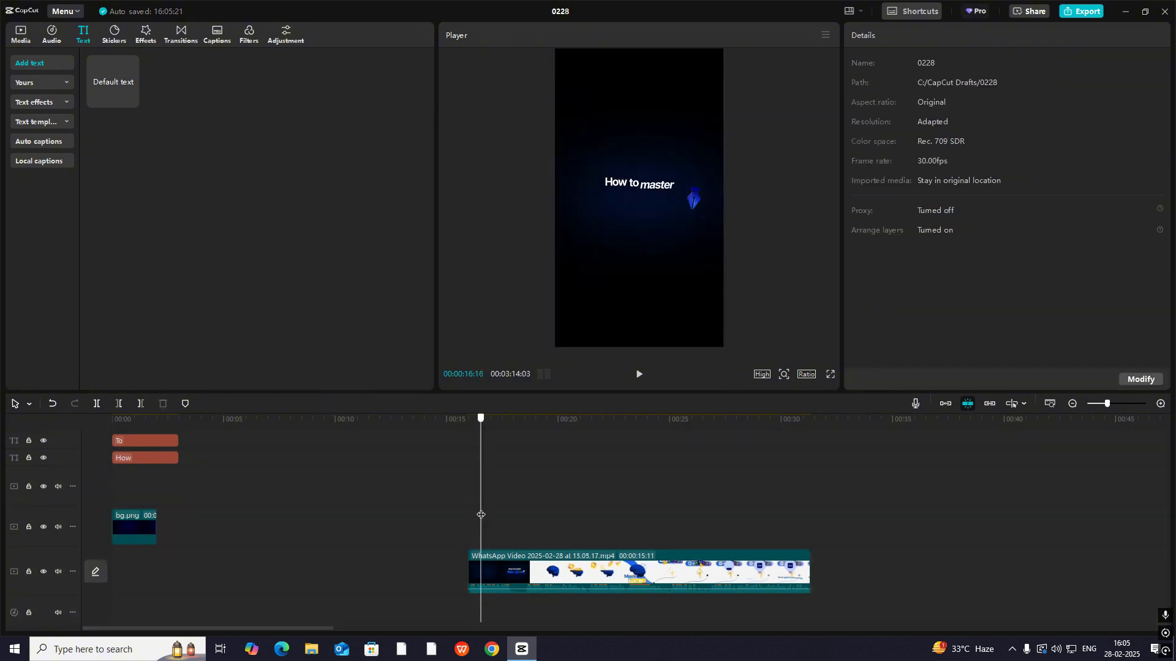
left_click_drag(475, 518, 79, 482)
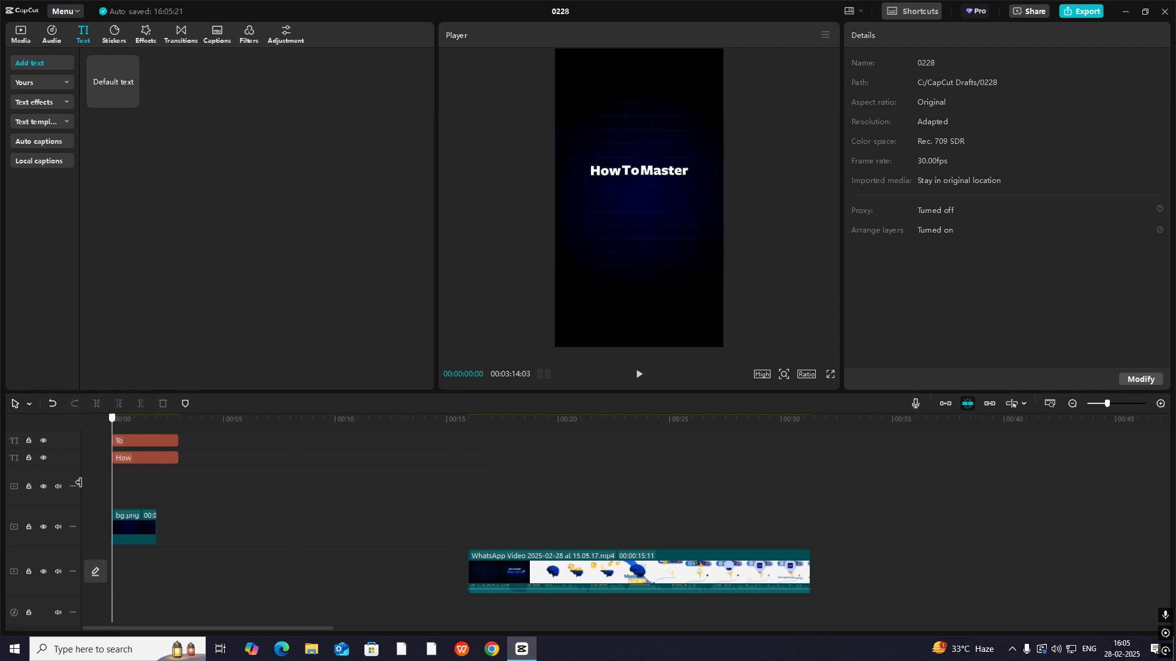
scroll(138, 465, "up", 2)
left_click(130, 501)
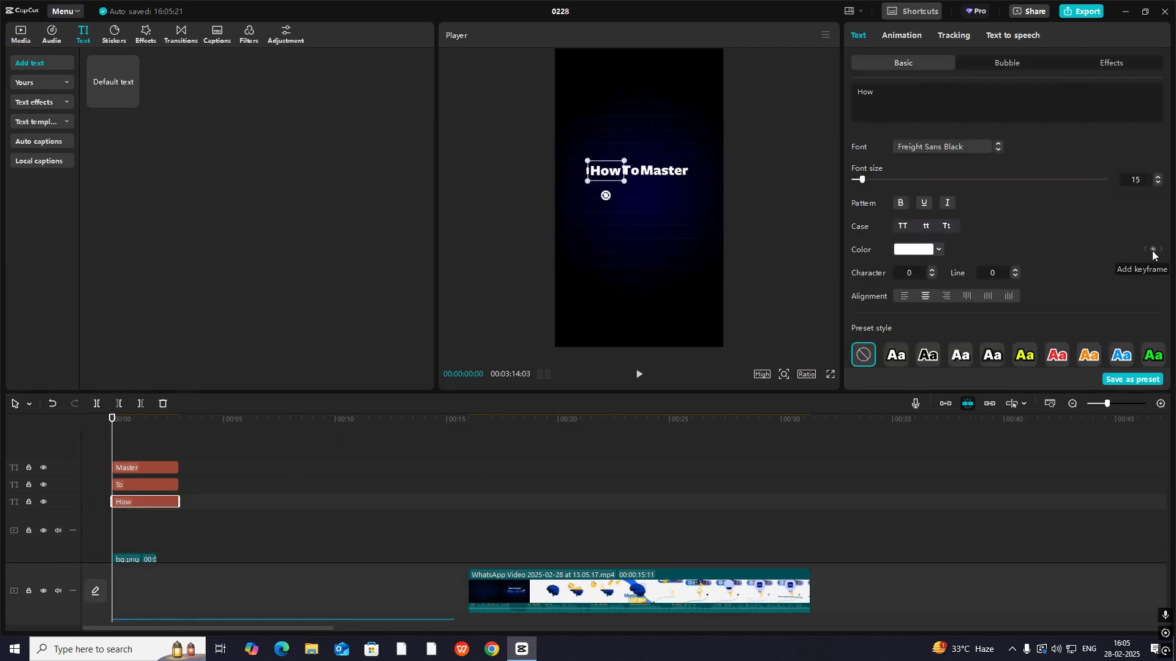
scroll(1154, 255, "down", 5)
scroll(1154, 245, "up", 1)
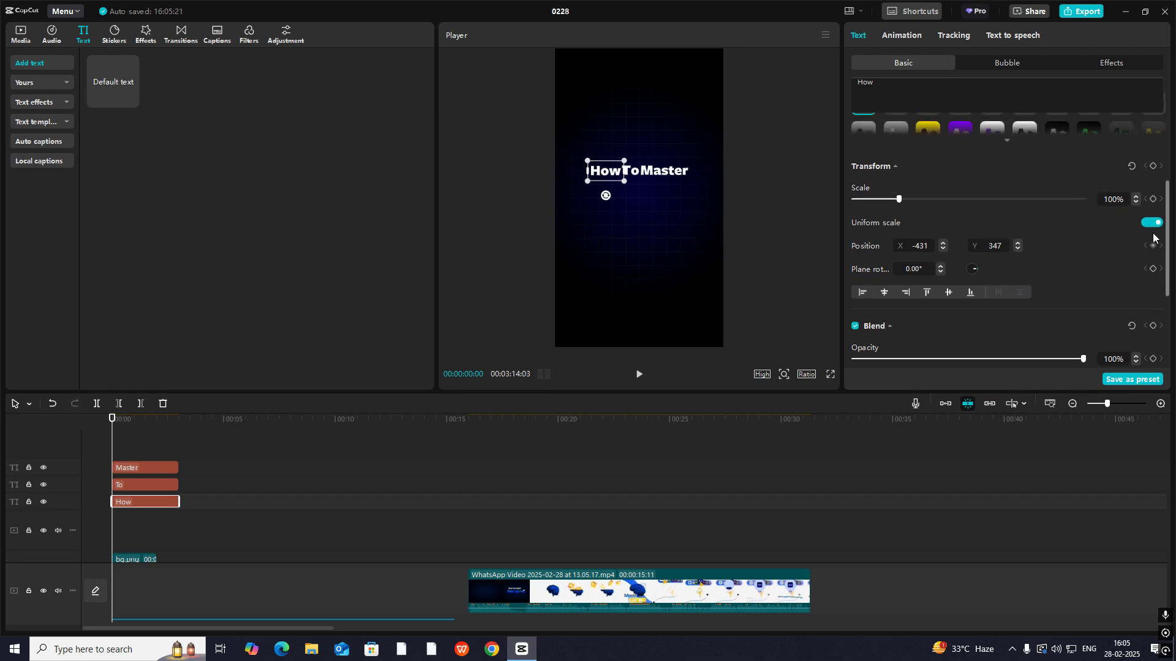
left_click(1153, 166)
scroll(1139, 252, "down", 1)
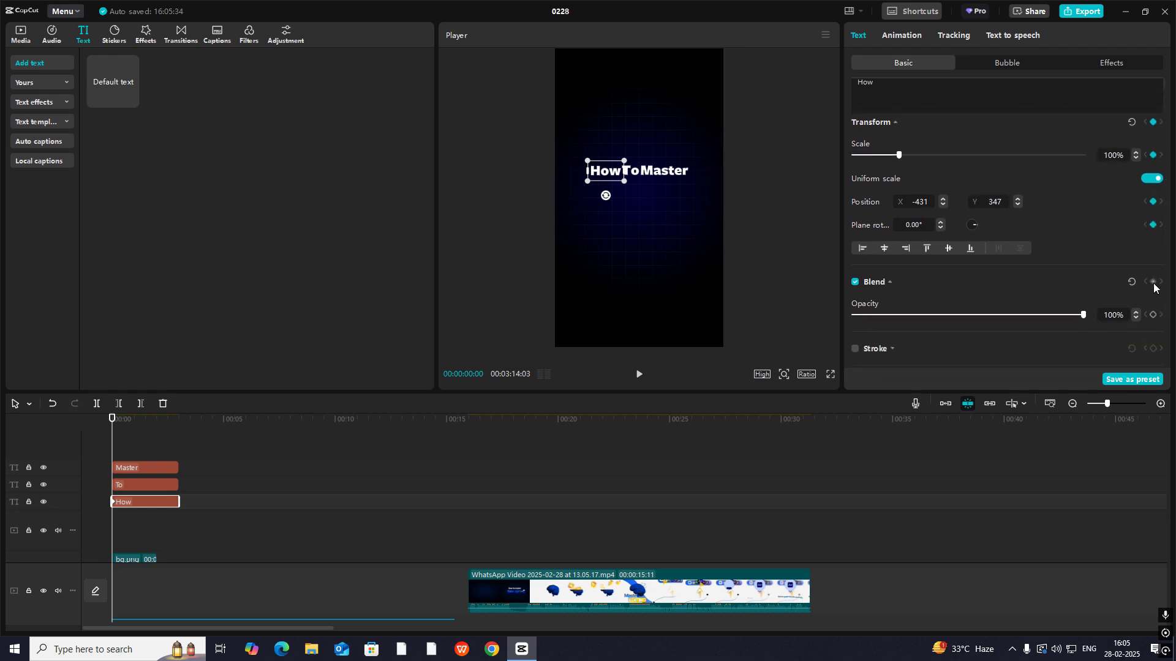
left_click(1153, 283)
- Add a second Transform keyframe to the "How" text at 00:00:00:07
left_click(1160, 403)
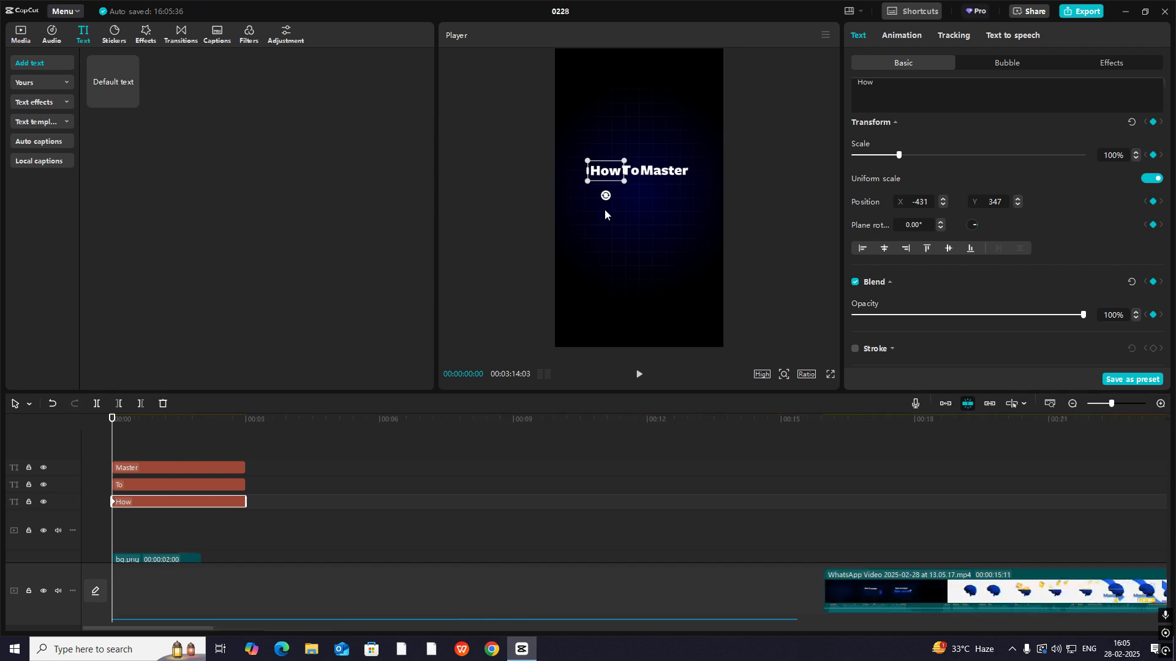
key("space")
key("space")
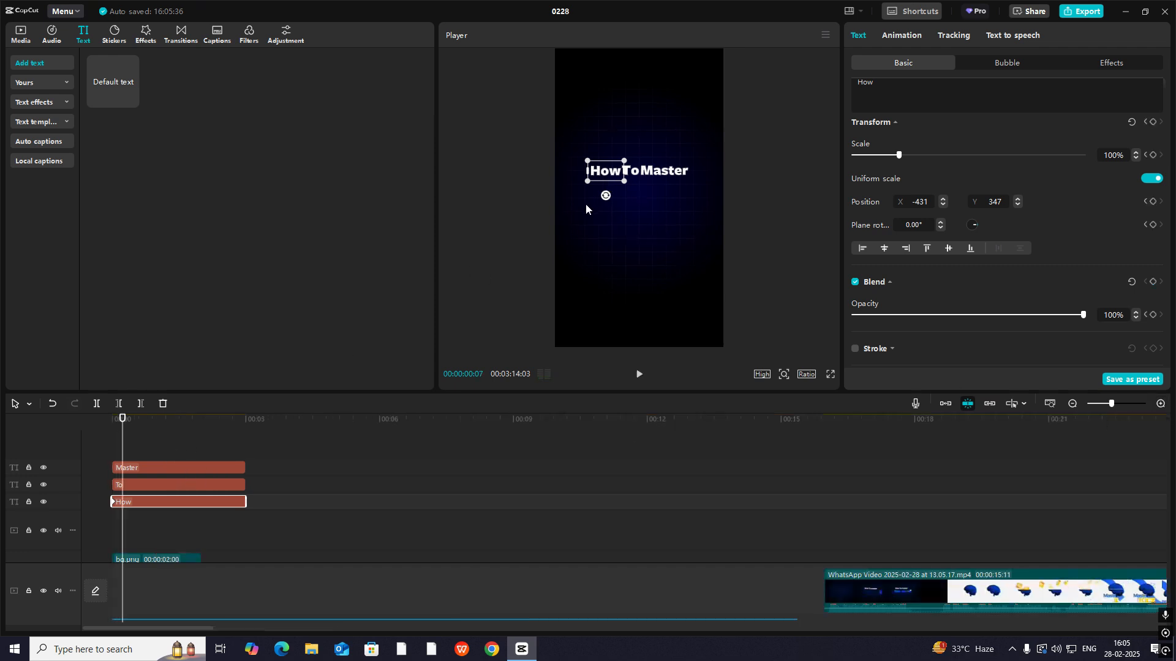
left_click(1154, 122)
- At the "How" text's first keyframe, move the word slightly down and set its opacity to 0%
left_click_drag(125, 451, 112, 451)
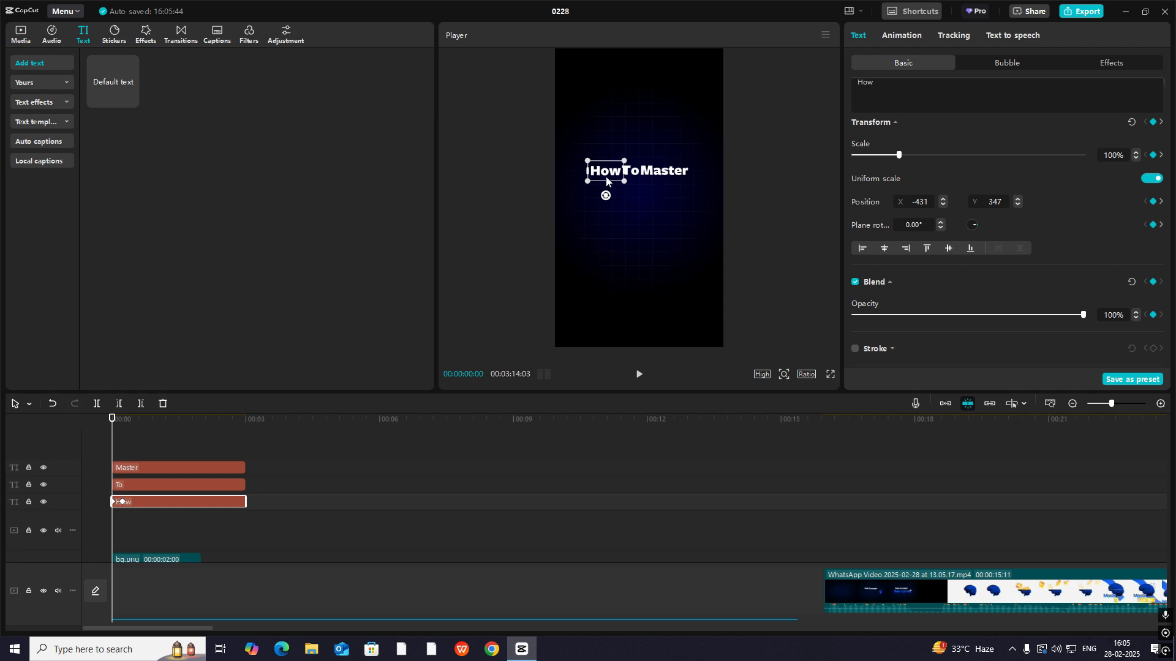
left_click_drag(606, 180, 608, 184)
left_click_drag(926, 314, 647, 322)
- Add a Blend keyframe to the "How" text at 00:00:00:07 with its opacity at 100%
left_click_drag(113, 451, 123, 454)
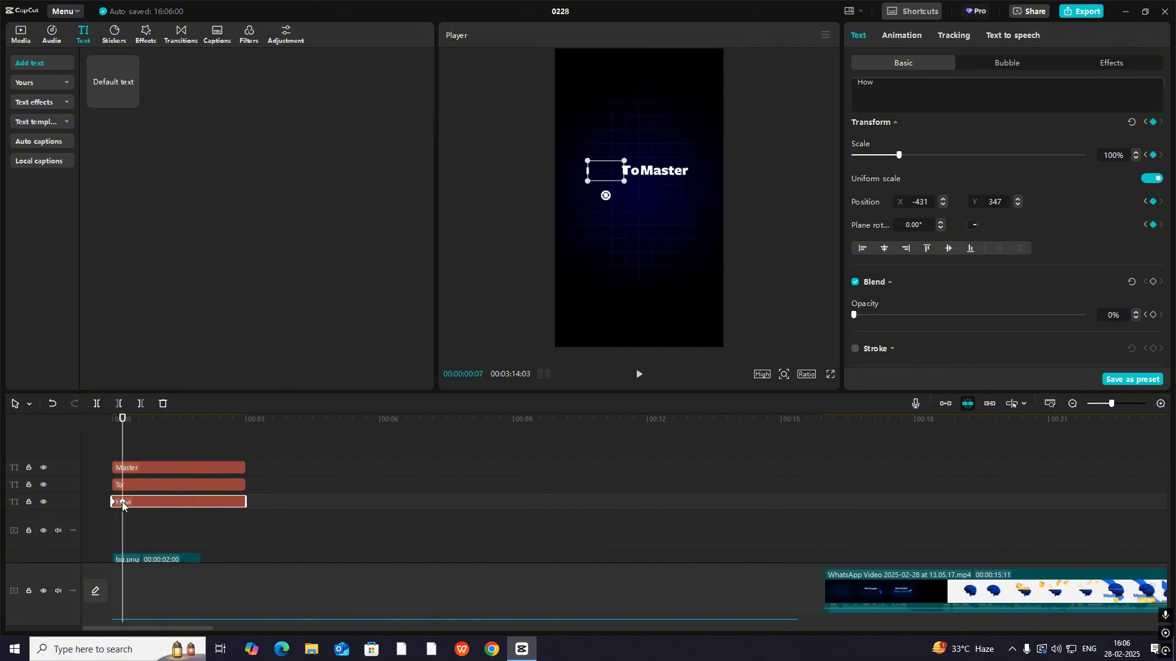
left_click(1150, 283)
left_click_drag(875, 319, 1090, 316)
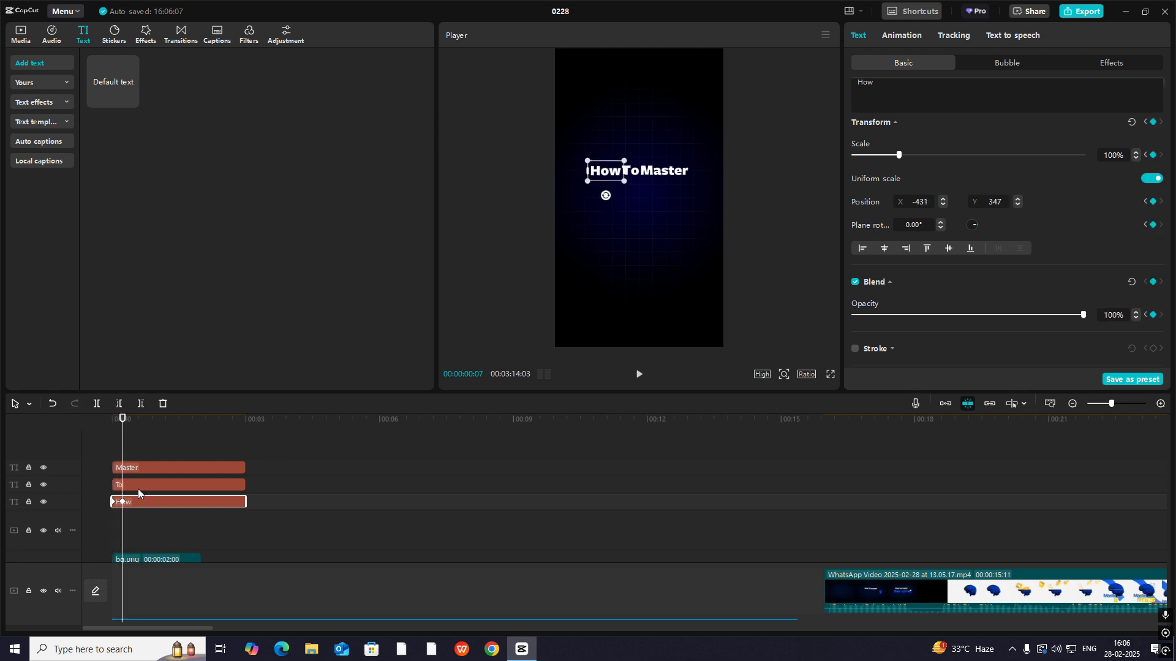
- Try to open the preset curves for the "How" text's Y position keyframes
scroll(351, 513, "up", 2)
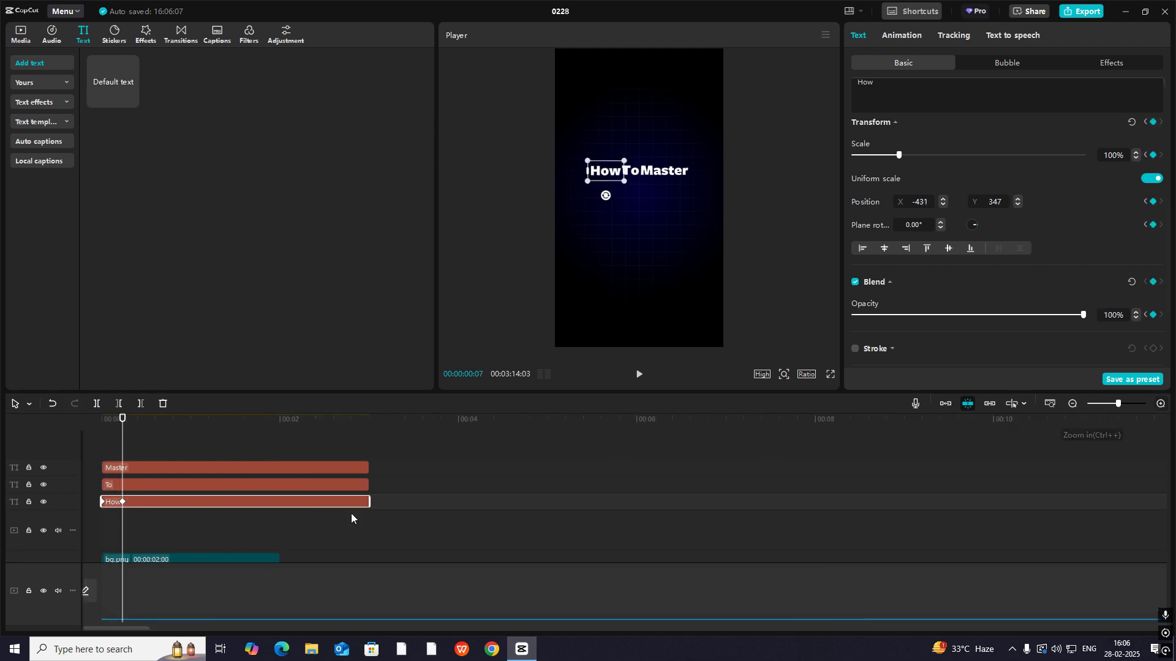
double_click(196, 501)
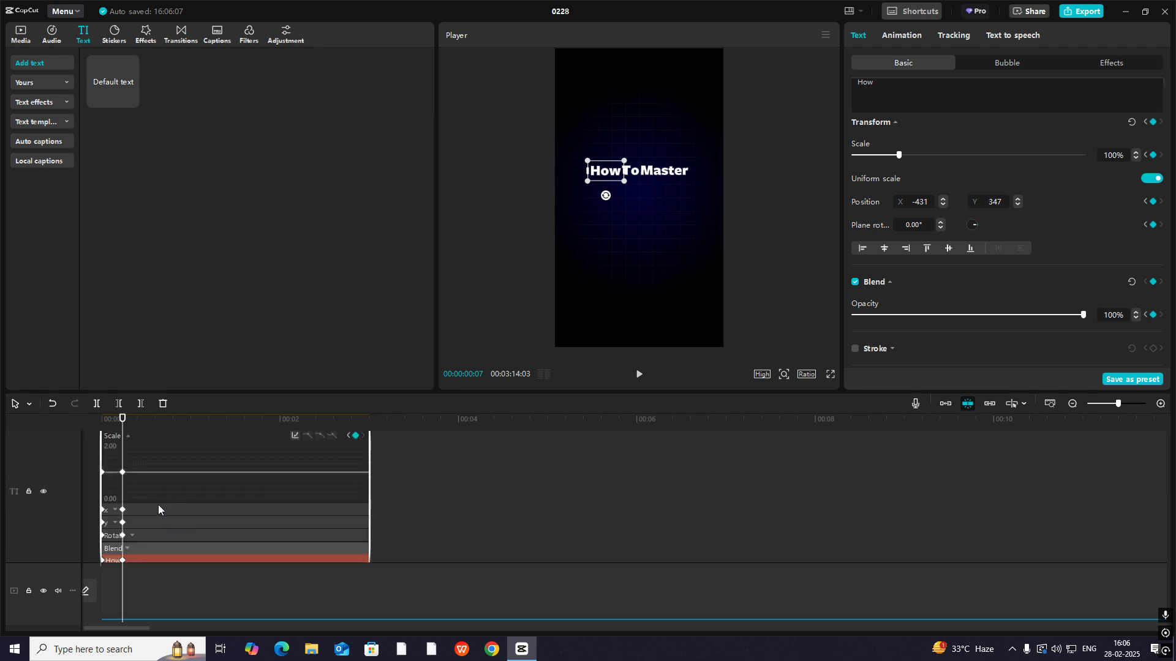
left_click(139, 523)
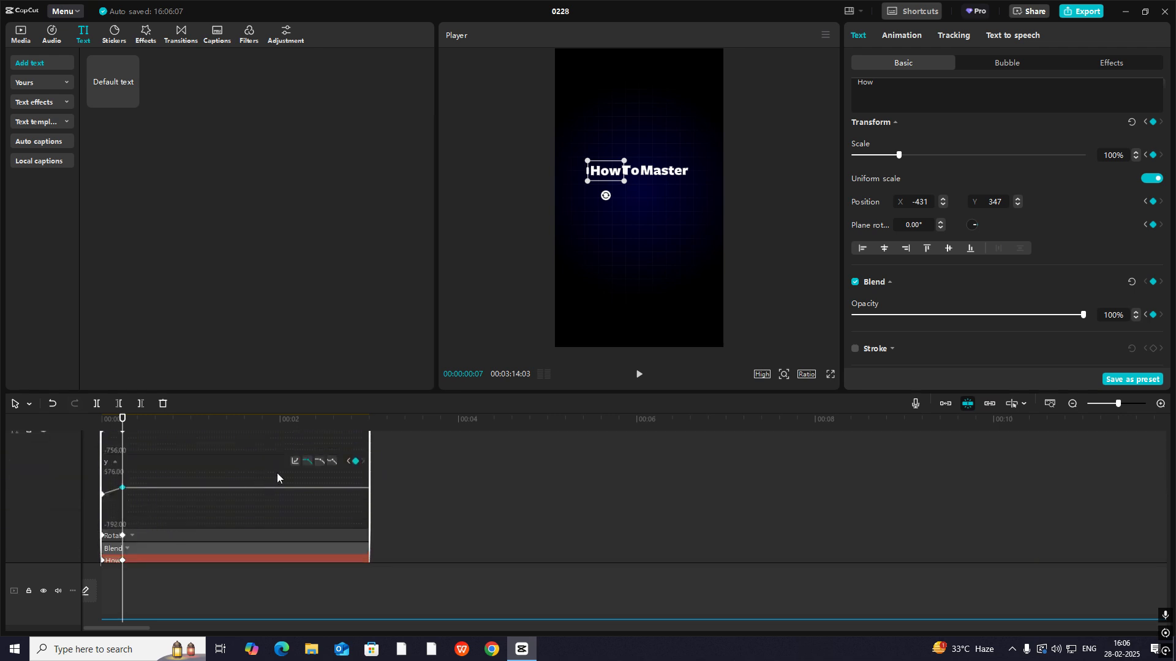
left_click(293, 463)
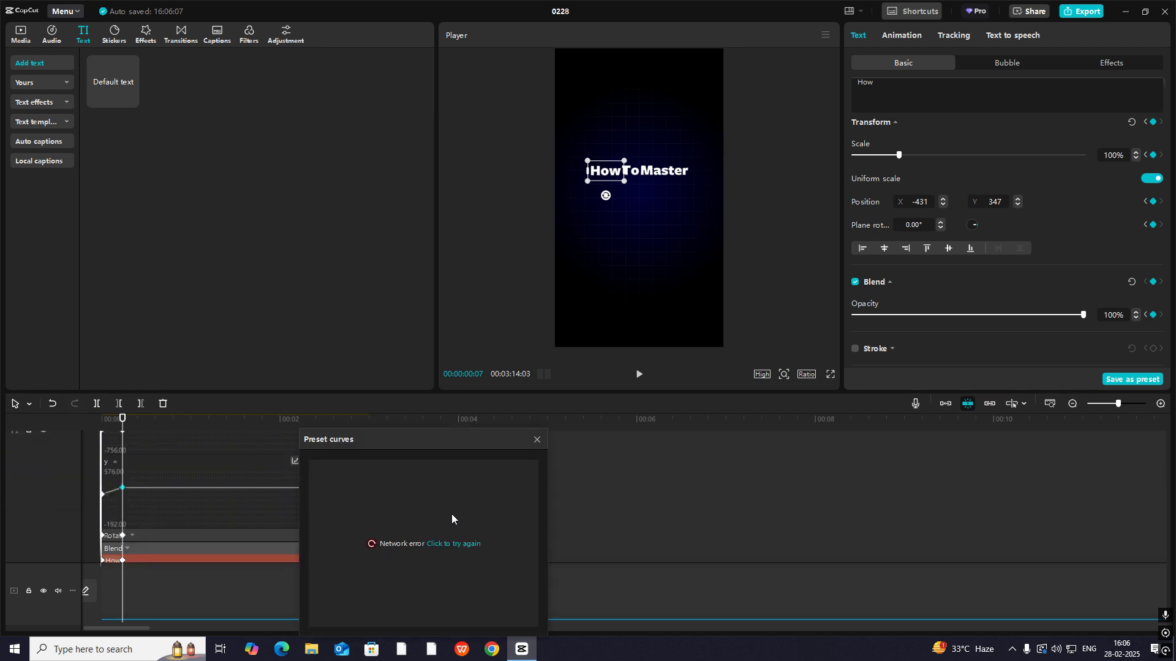
left_click(541, 435)
- Launch Turbo VPN from the desktop and close CapCut, including its project list window
left_click(1126, 11)
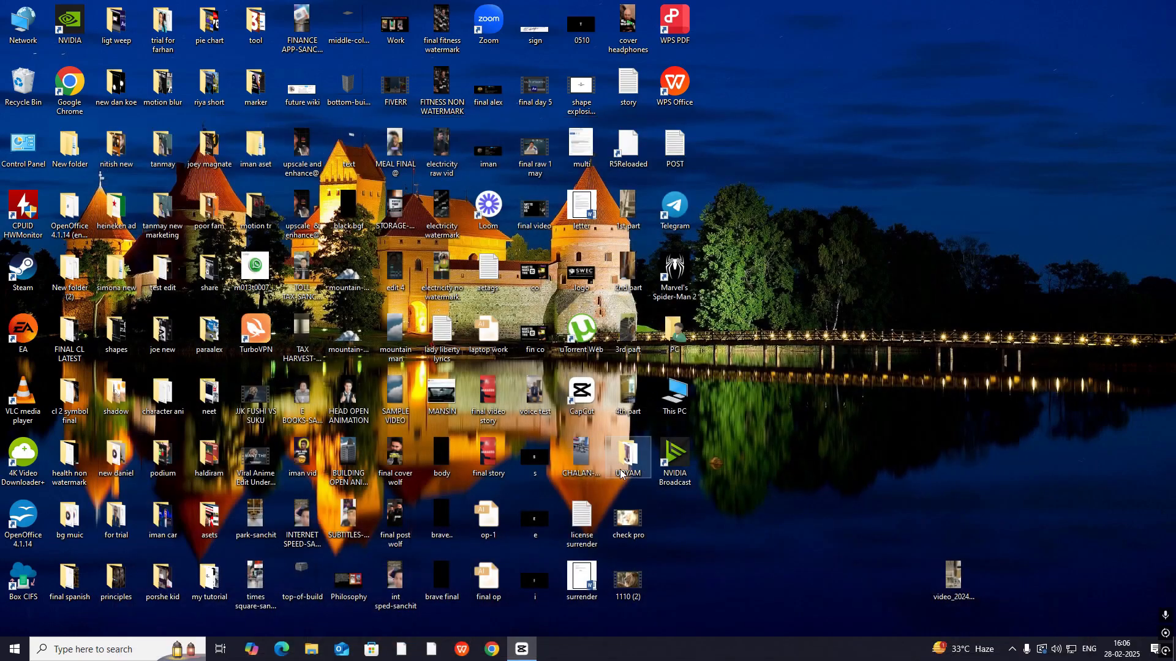
double_click(256, 330)
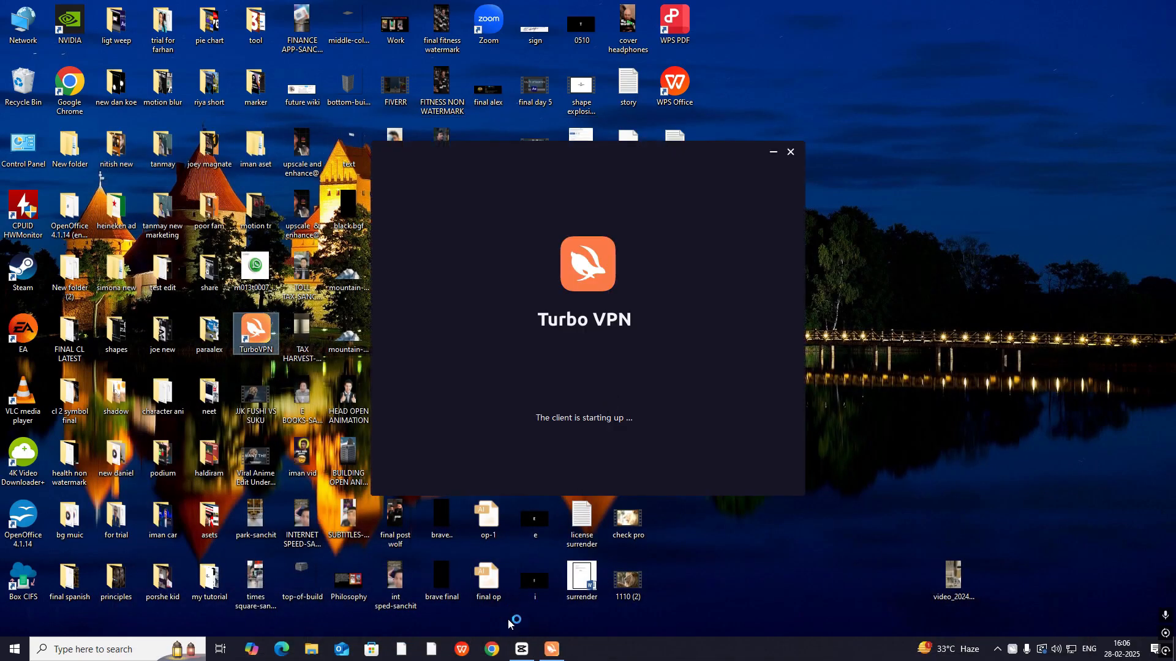
left_click(521, 649)
left_click(1163, 8)
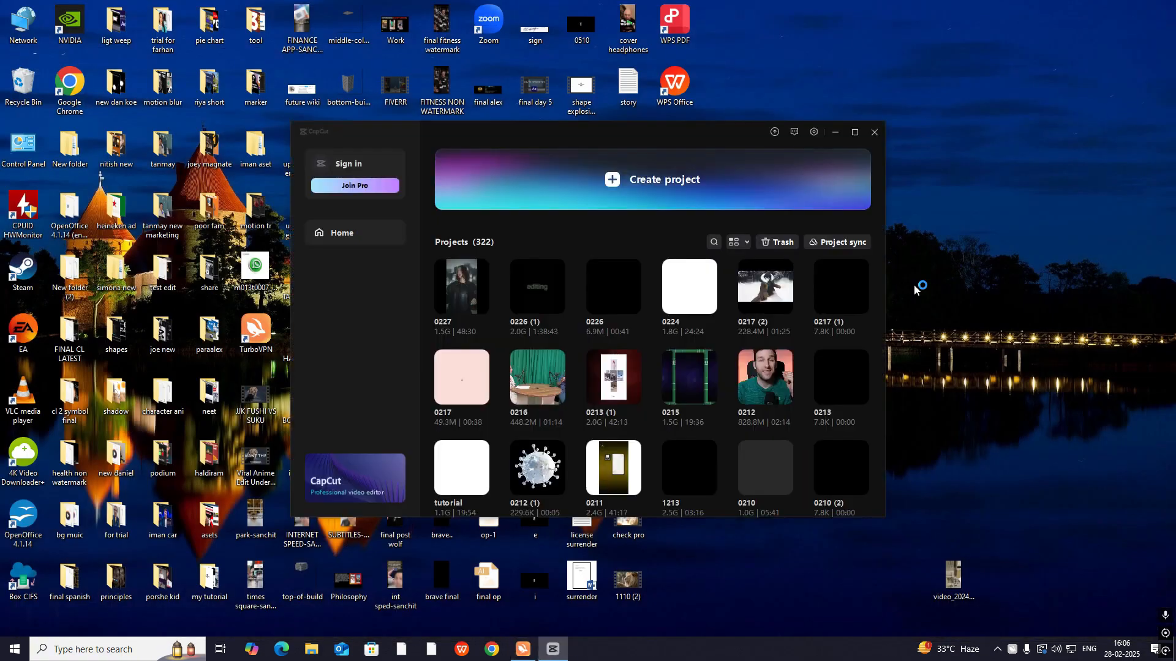
left_click(875, 133)
right_click(946, 146)
left_click(992, 184)
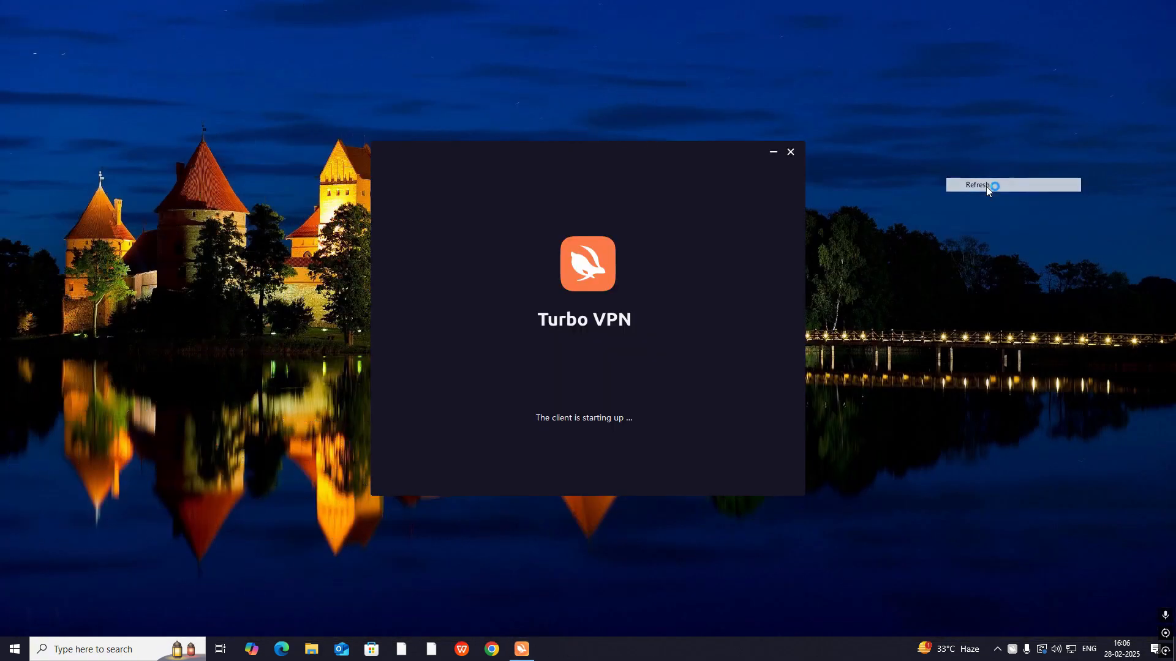
right_click(987, 187)
left_click(1029, 224)
right_click(1027, 228)
left_click(1035, 262)
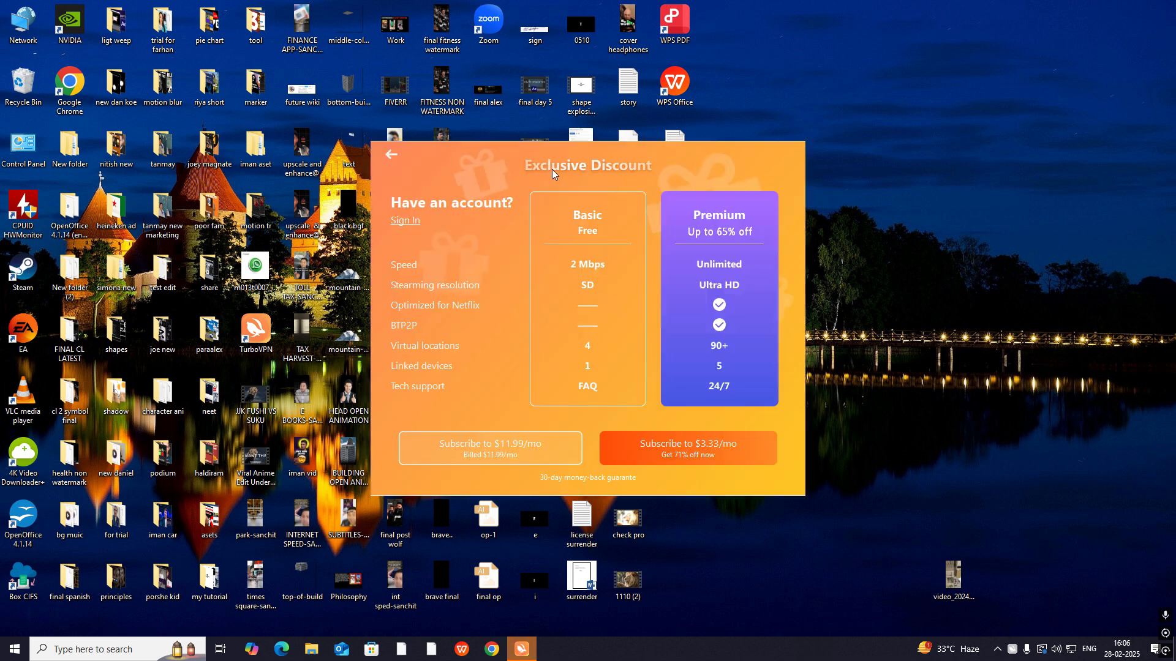
- Connect Turbo VPN to the free United States server, dismissing the subscription offers, and close the VPN window
left_click(391, 155)
left_click(423, 448)
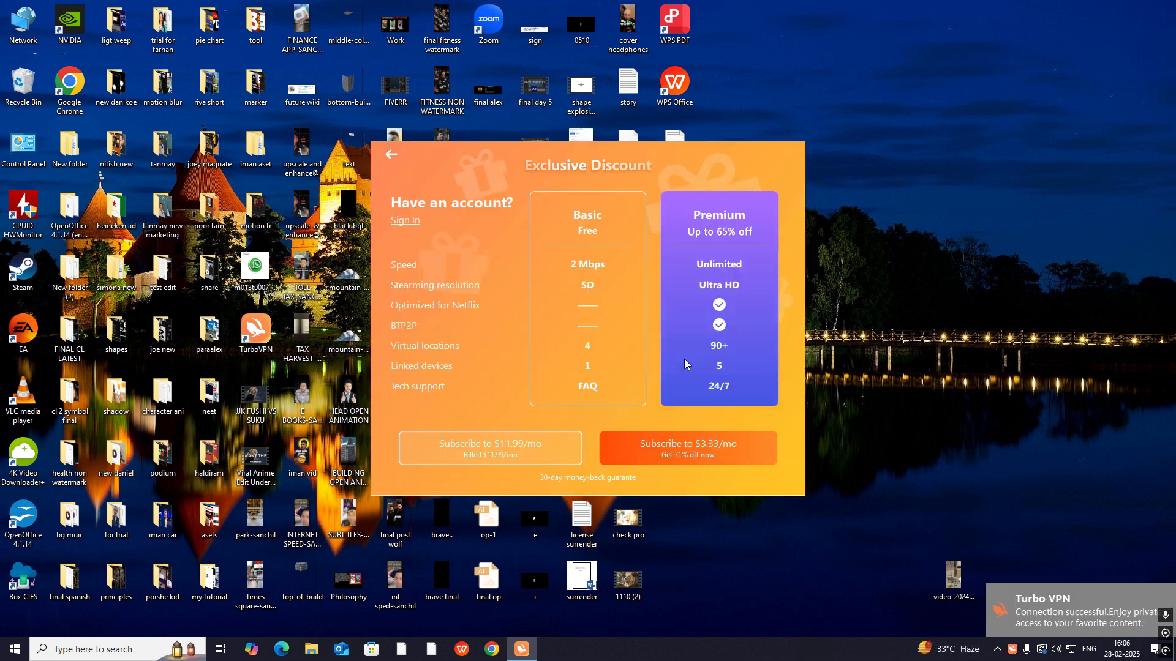
left_click(391, 155)
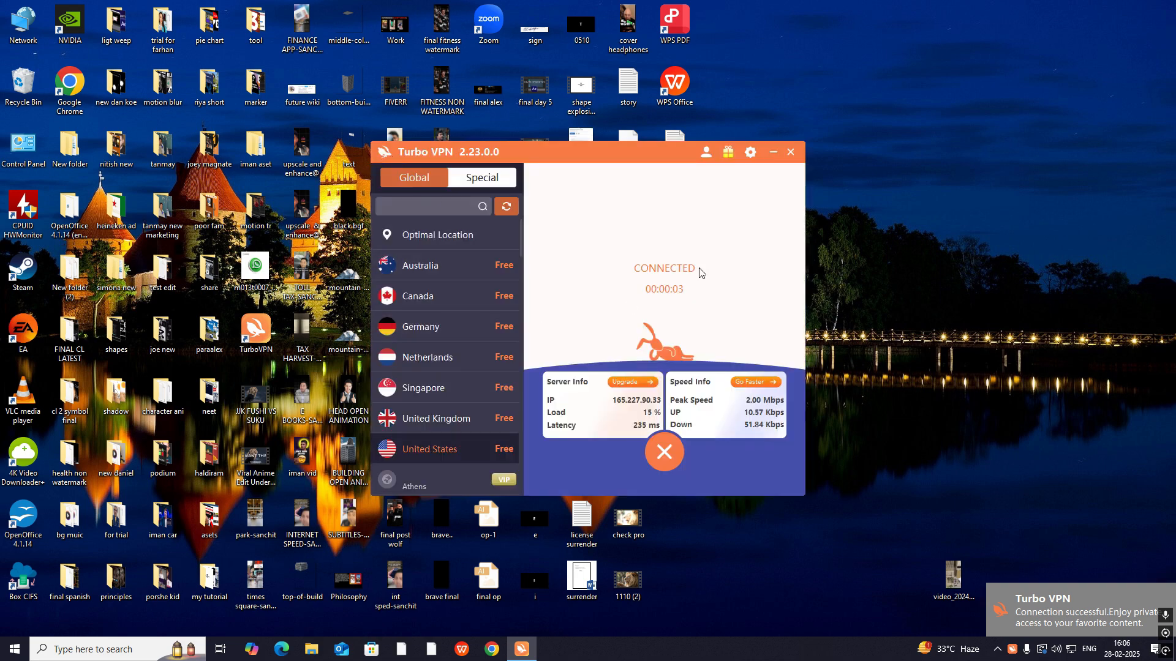
left_click(790, 151)
- Switch back to CapCut and reopen project 0228
right_click(899, 188)
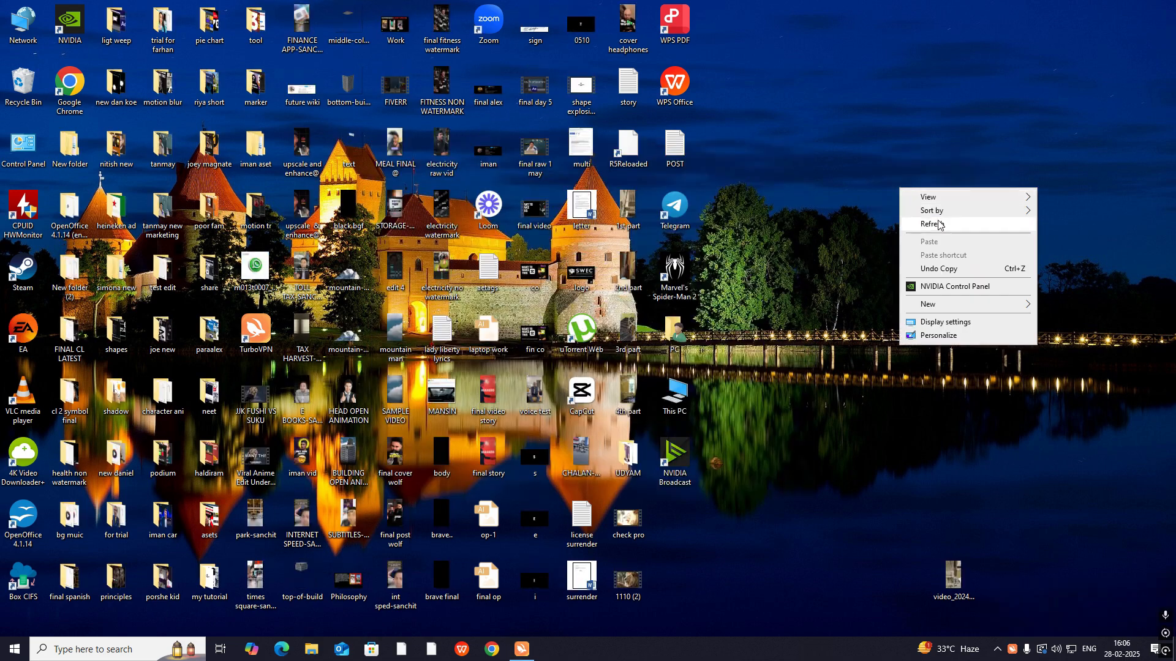
left_click(933, 224)
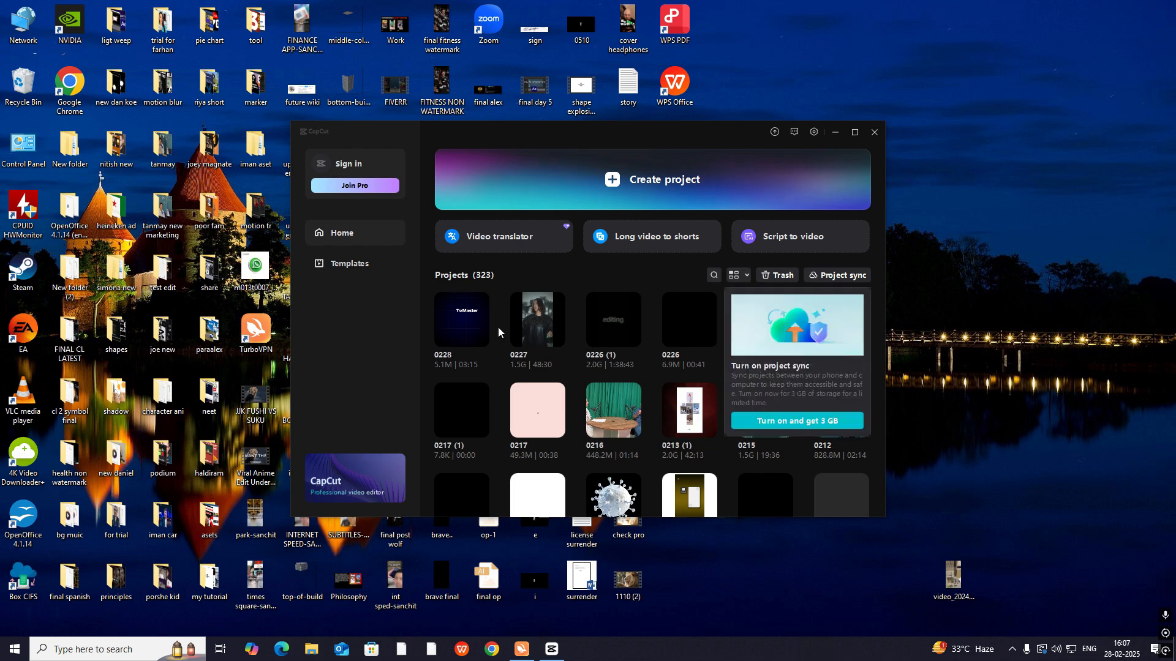
left_click(461, 330)
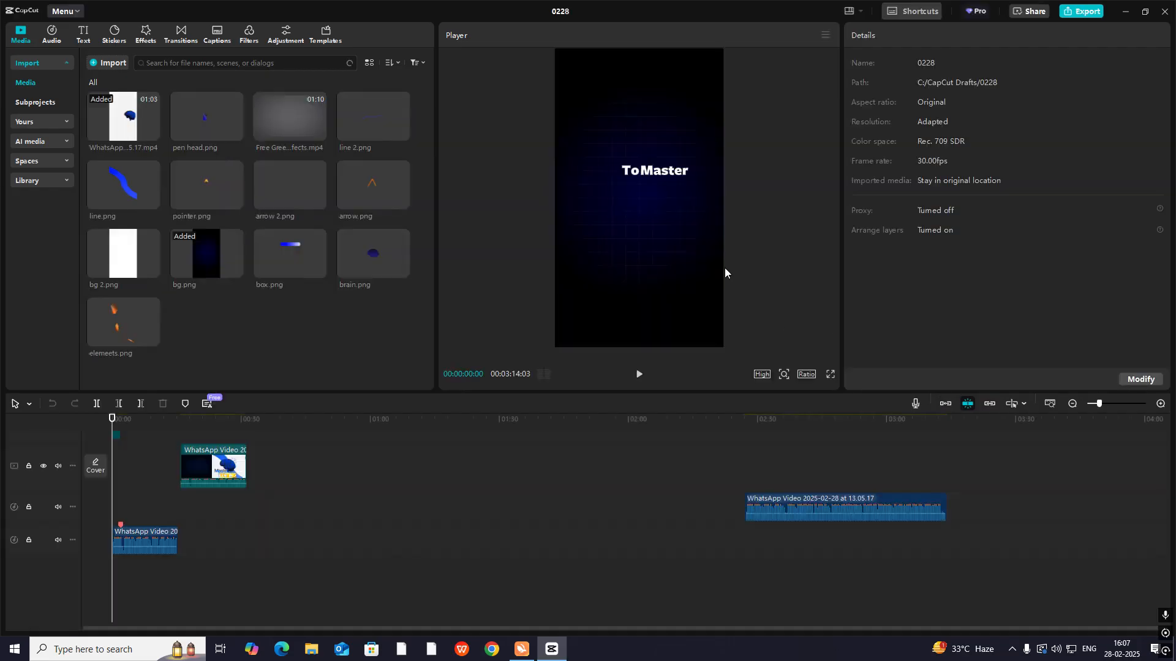
- Show the keyframe curves of the "How" text clip in the timeline
left_click(1161, 405)
left_click(1160, 404)
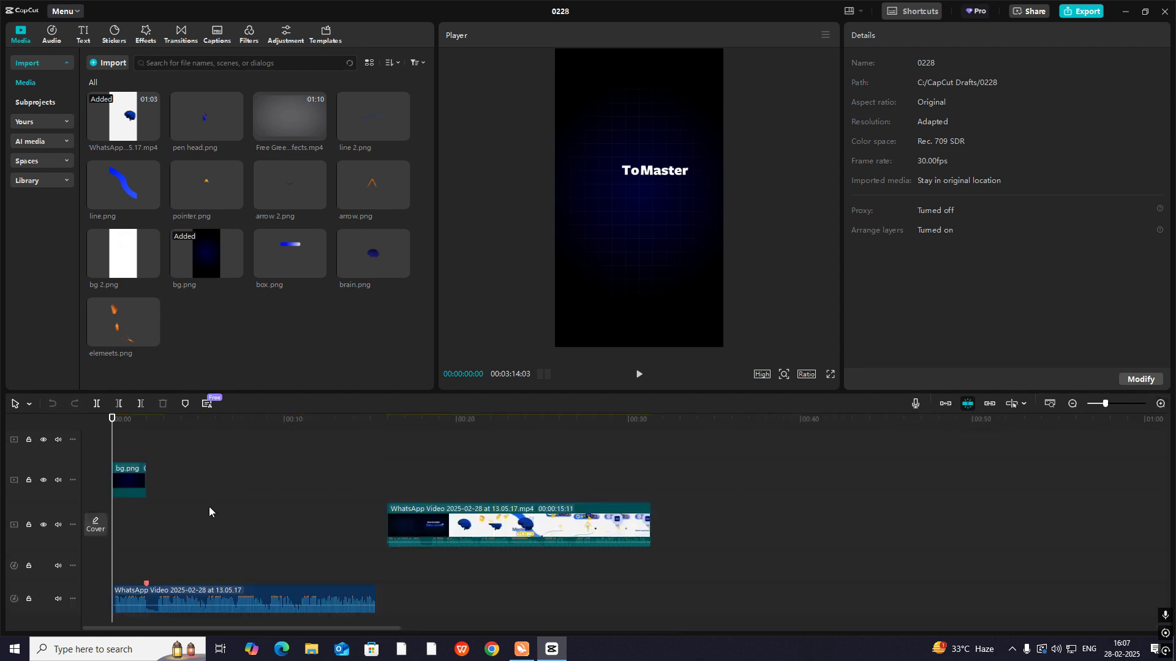
left_click(1161, 404)
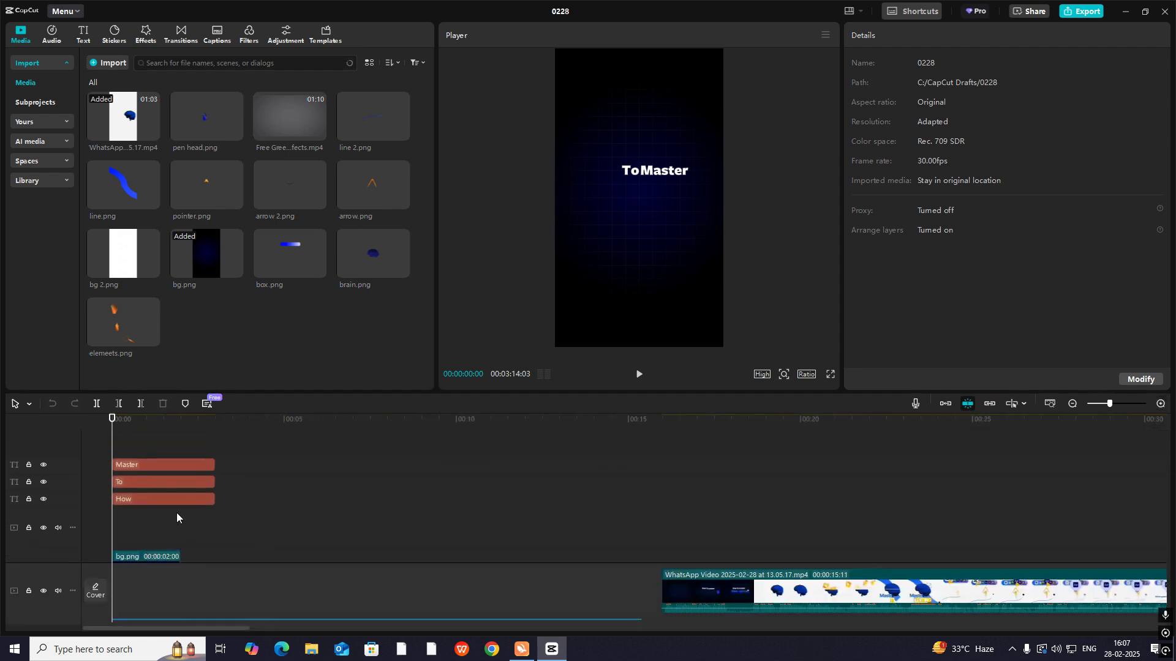
left_click(147, 500)
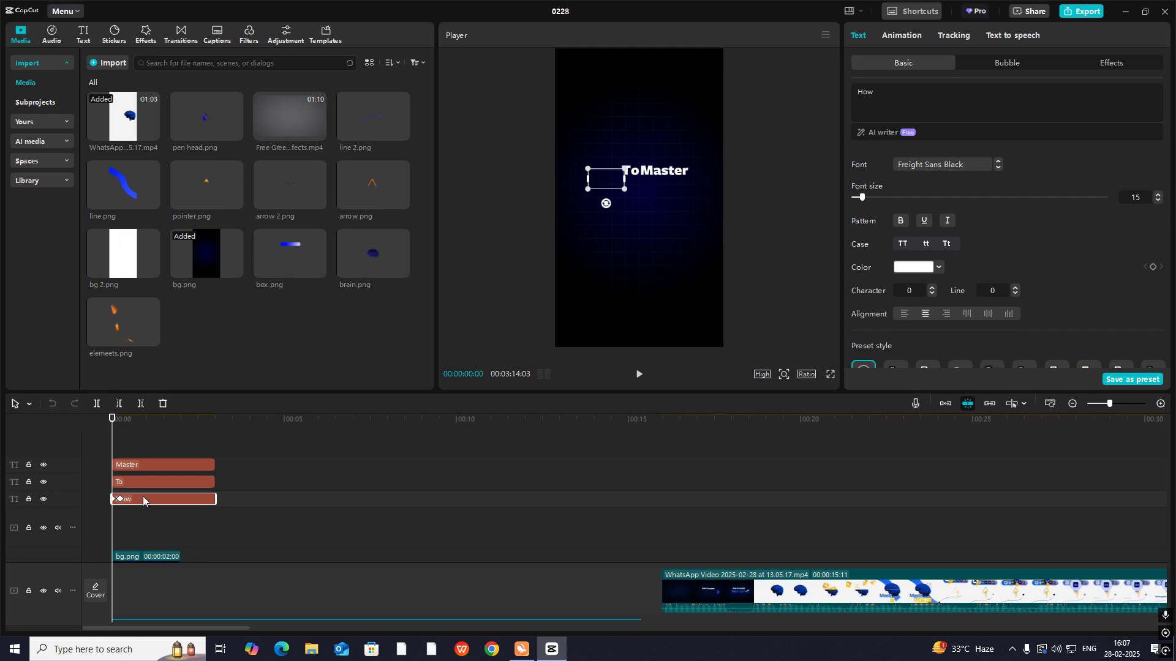
right_click(142, 498)
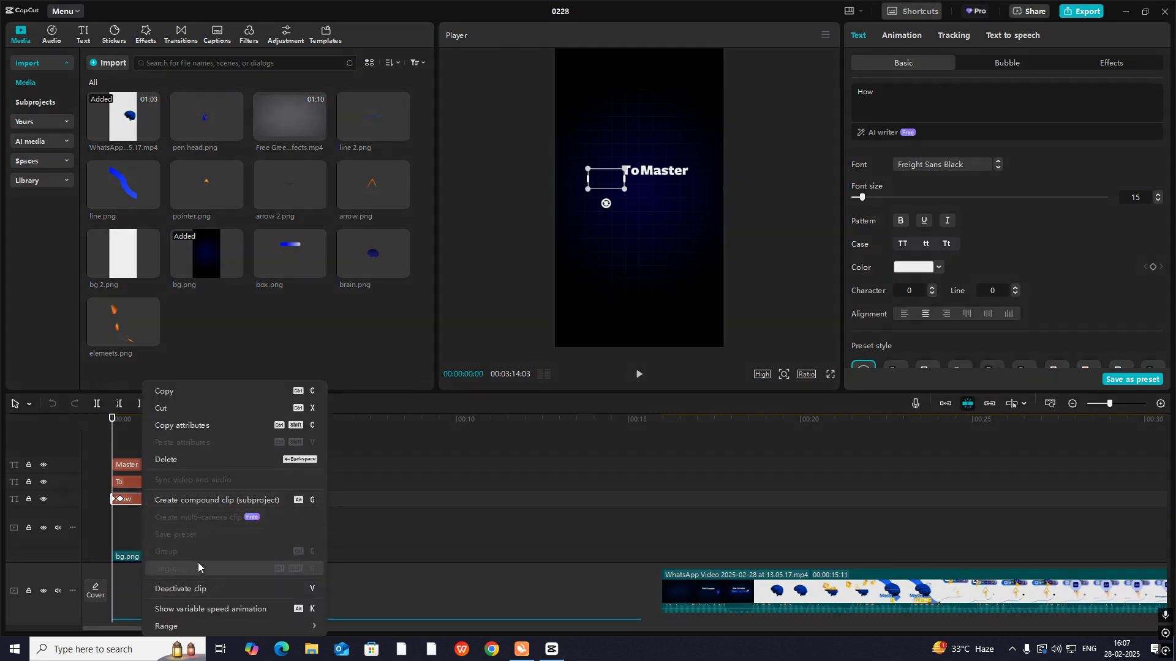
left_click(131, 498)
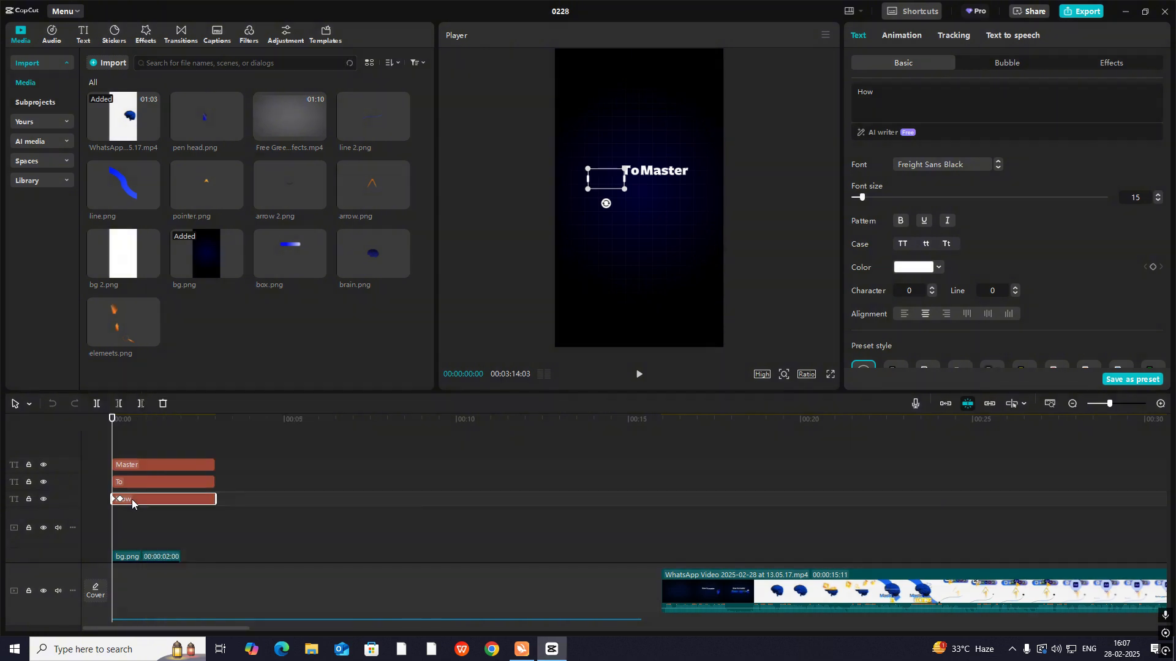
left_click(131, 499)
- Apply the Cubic Out preset curve to the "How" text's Y position keyframes
left_click(1160, 404)
left_click(1161, 405)
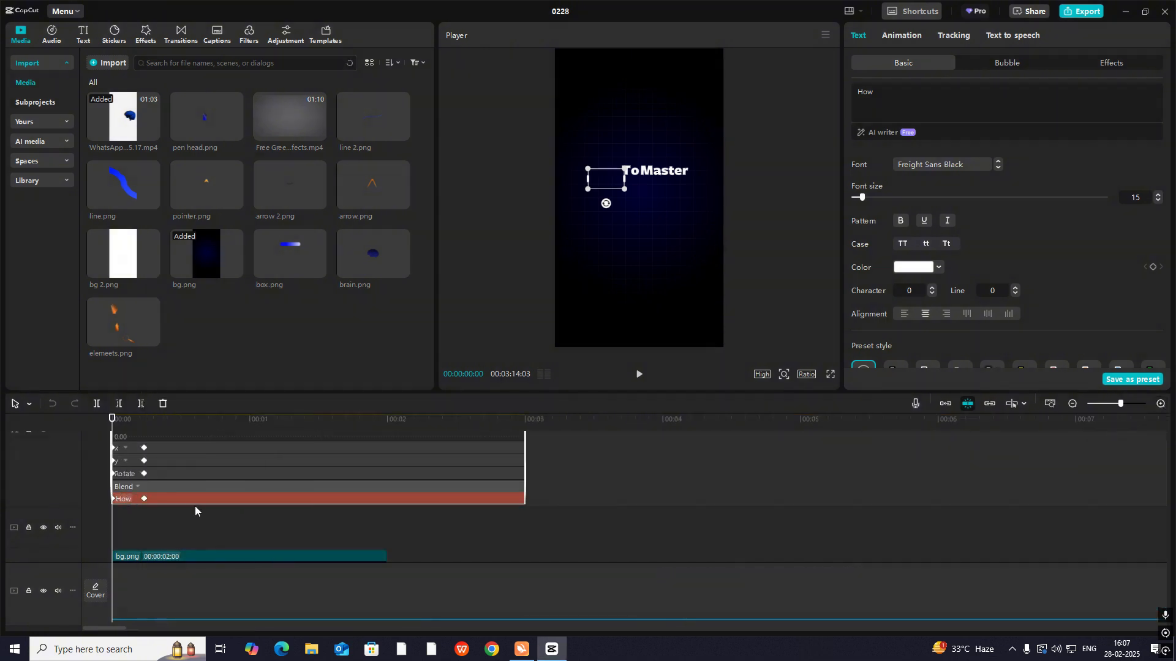
scroll(194, 505, "up", 3)
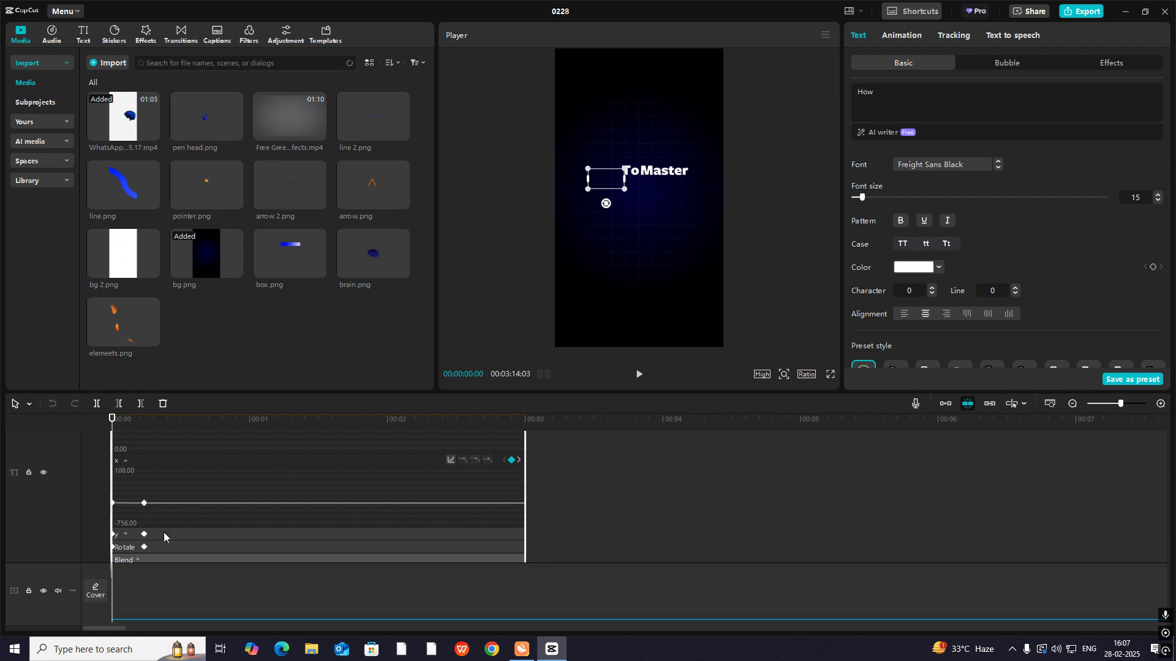
left_click(164, 534)
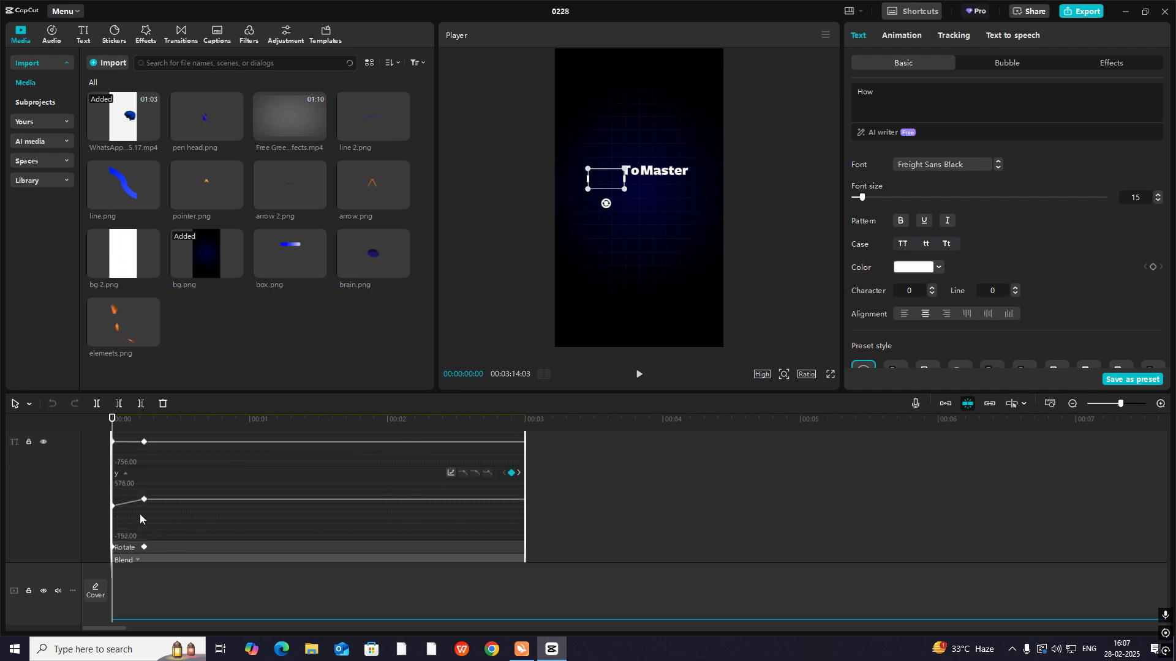
left_click(451, 472)
left_click(532, 531)
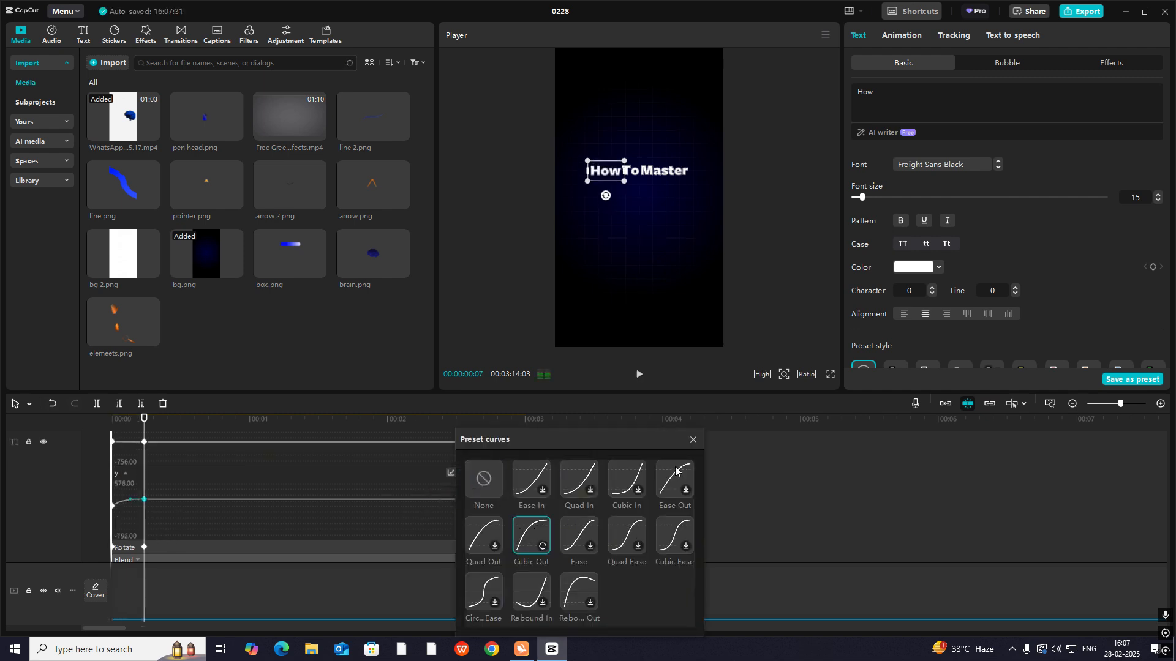
left_click(693, 439)
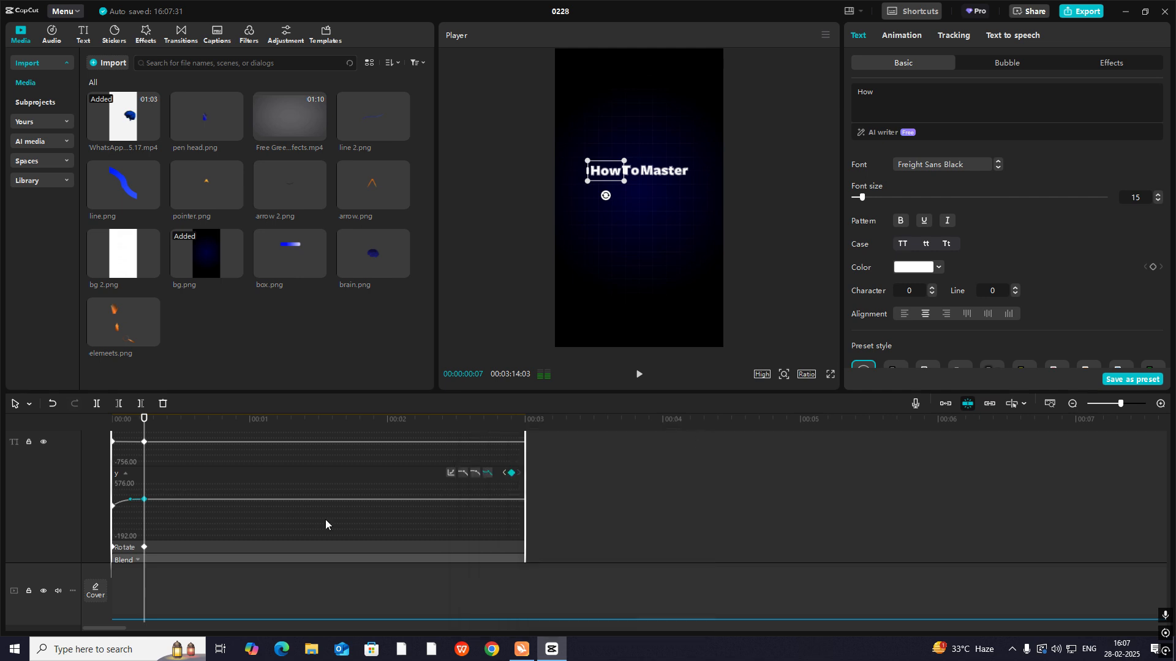
- Apply the Cubic Out preset curve to the "How" text's opacity keyframes and hide the keyframe curves
left_click(141, 558)
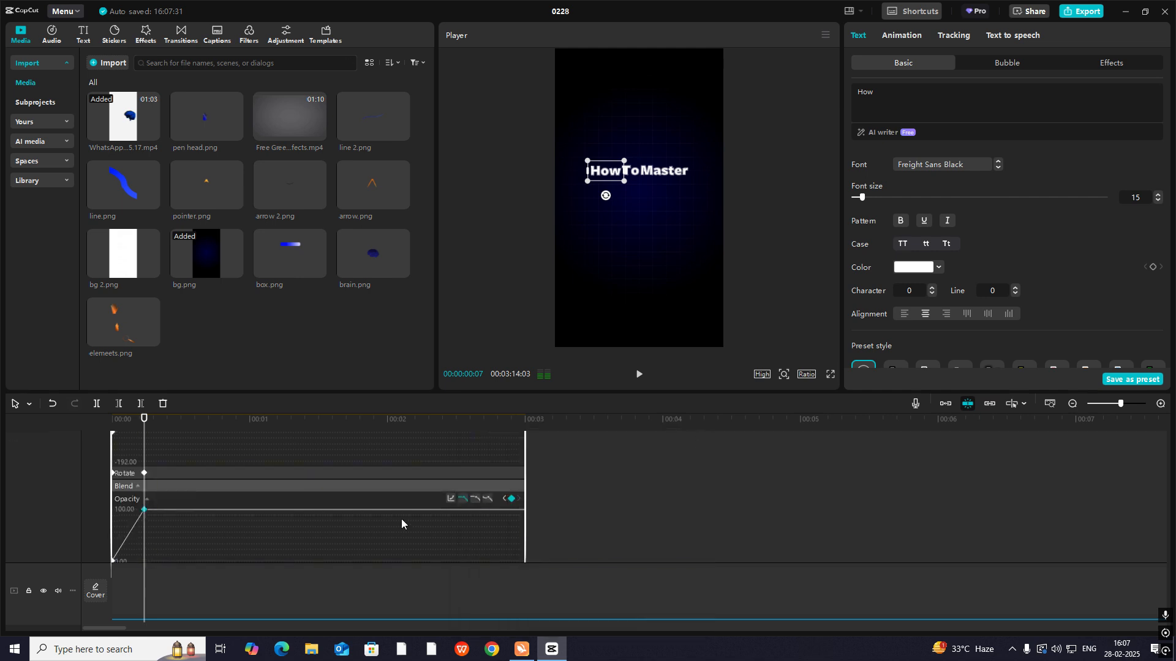
left_click(450, 498)
left_click(531, 535)
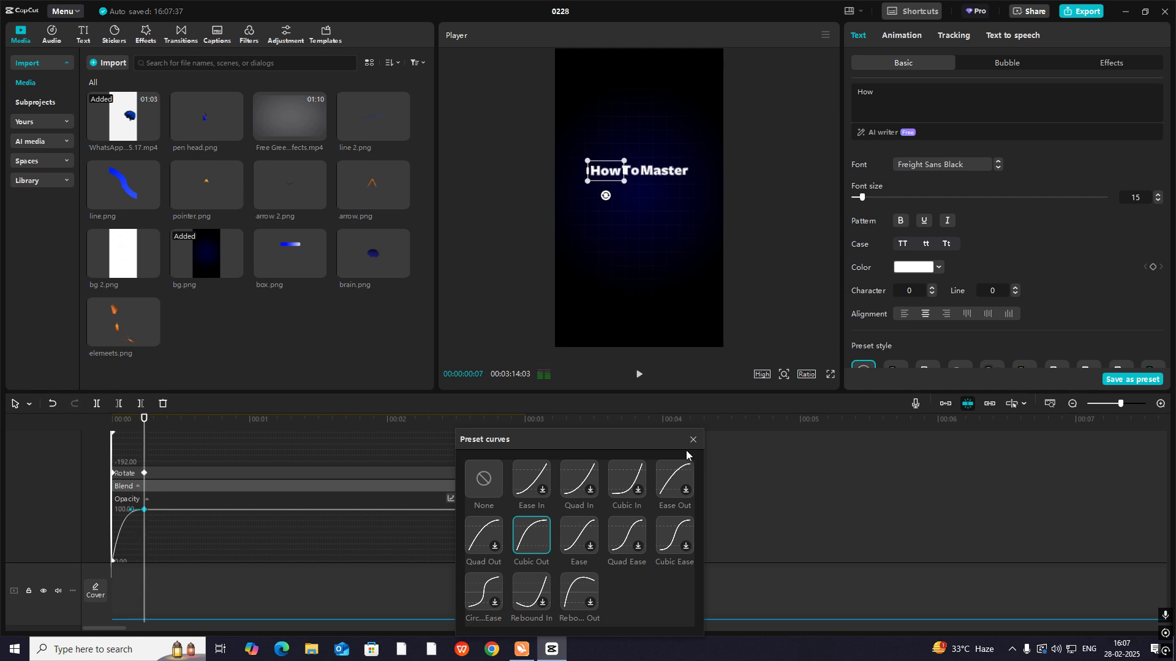
left_click(692, 440)
key("alt+k")
- Play back the title from the start to check the eased "How" animation
left_click(124, 447)
left_click(84, 449)
key("space")
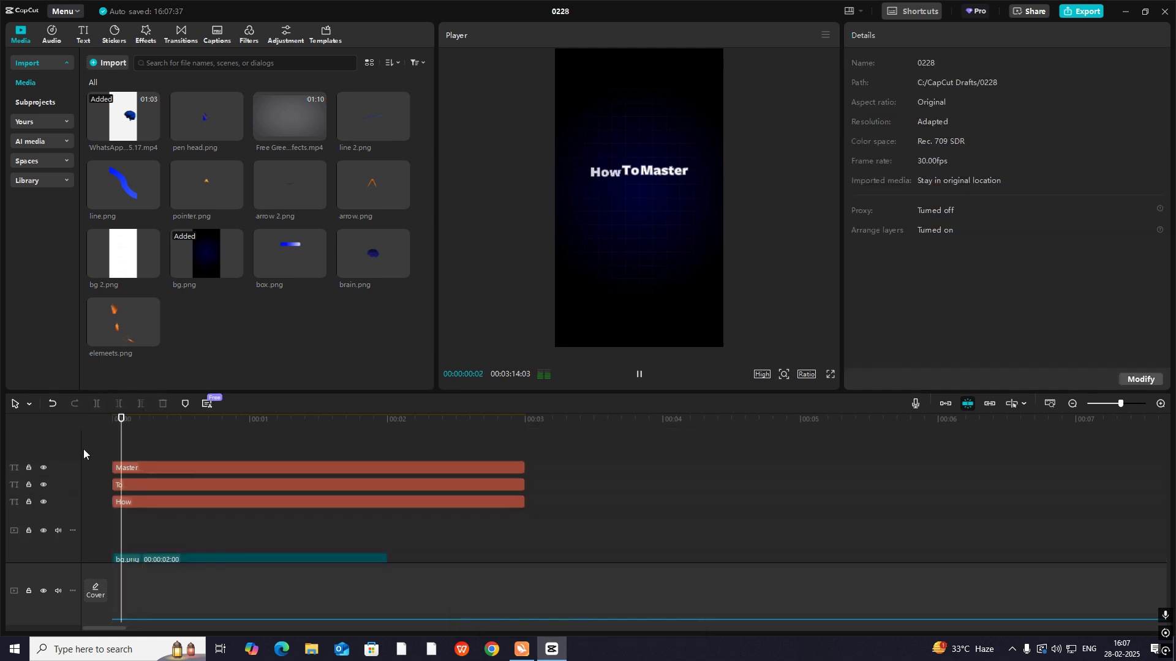
left_click(130, 453)
left_click(104, 461)
- Move the "How" text's second keyframe a few frames later and play back the slower animation
left_click(135, 505)
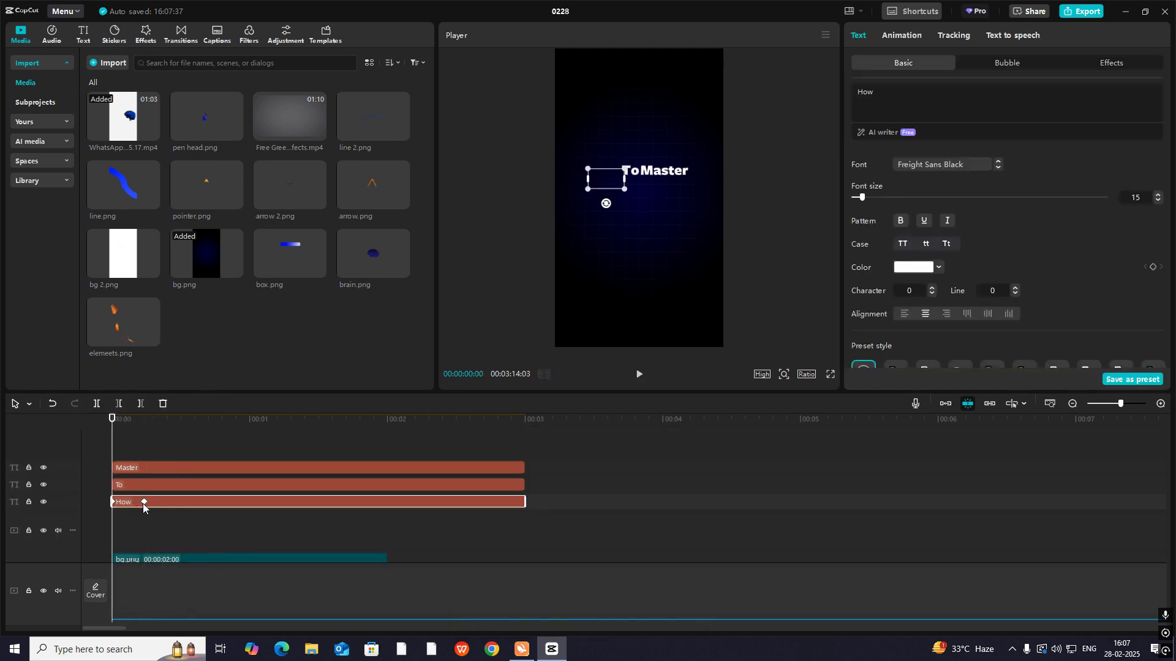
left_click_drag(145, 502, 156, 501)
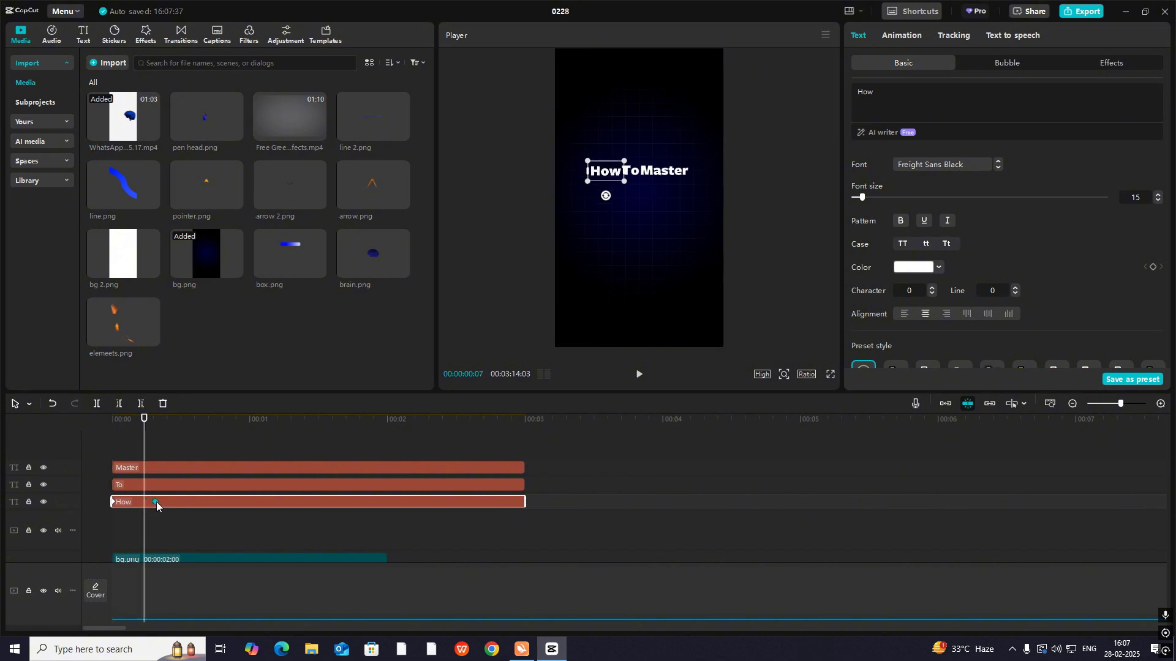
left_click(92, 449)
key("space")
left_click(140, 442)
left_click(95, 460)
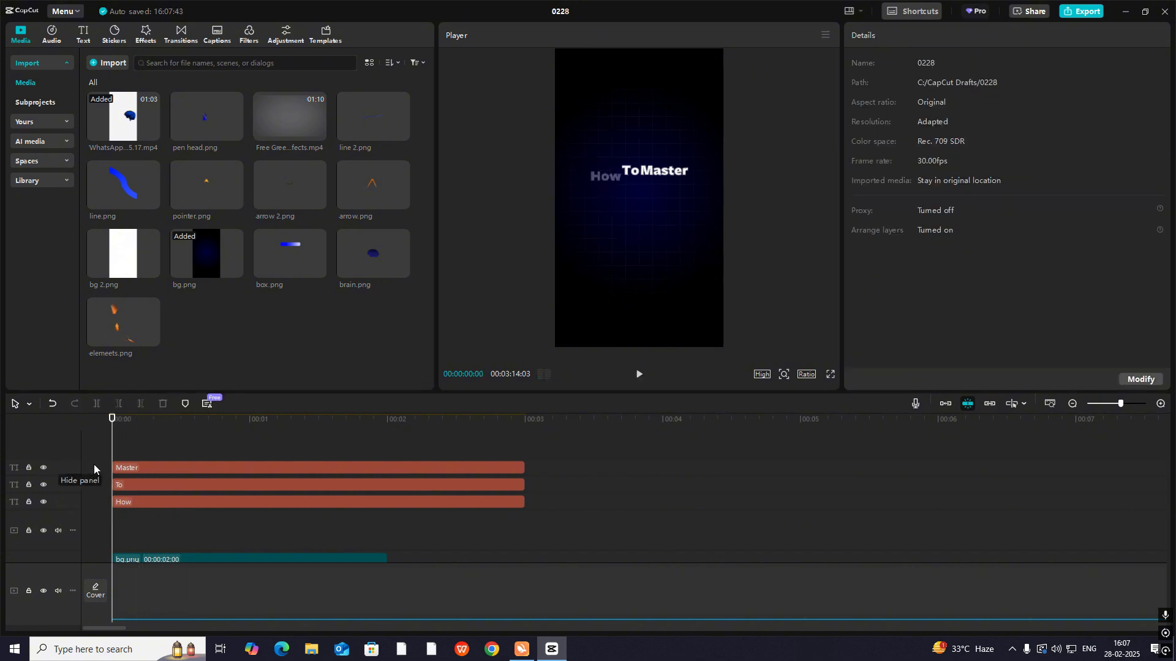
key("space")
key("space")
- Play back the title again and move the "How" text's second keyframe to 00:00:00:12
left_click(147, 503)
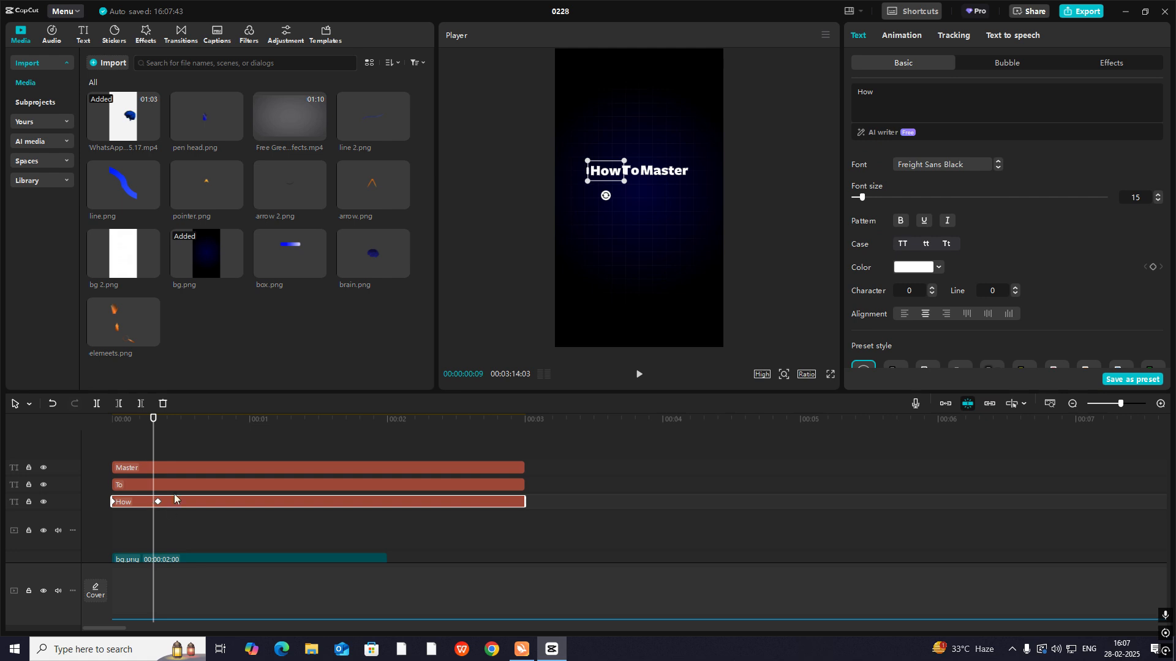
left_click(98, 450)
key("space")
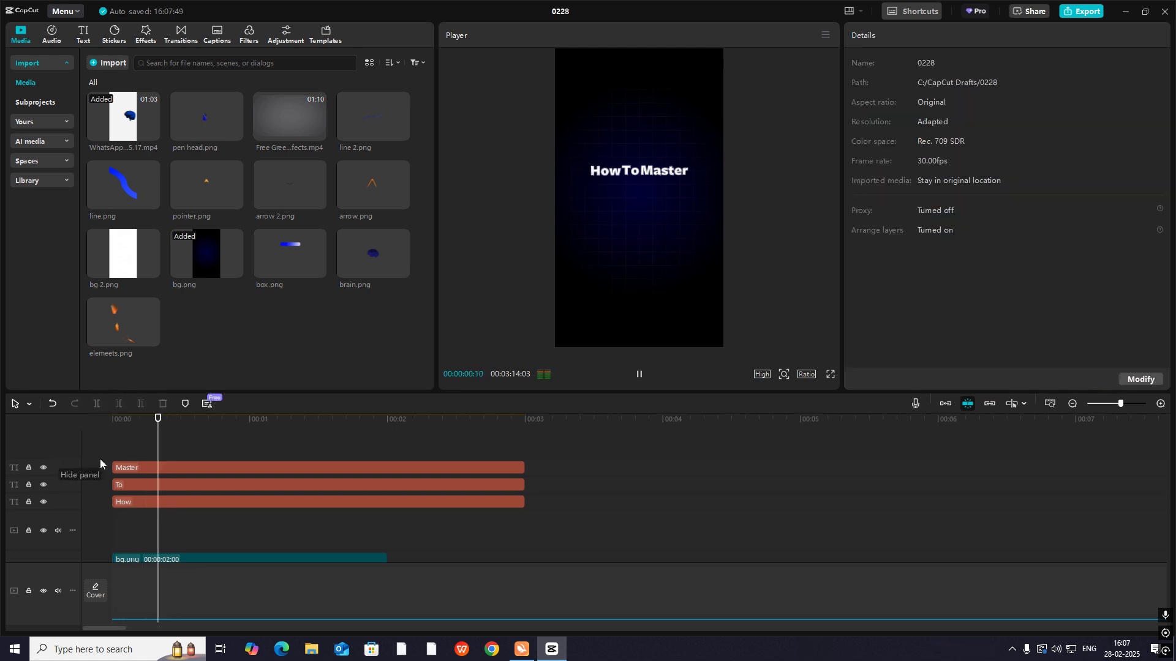
key("space")
left_click(149, 486)
left_click(153, 501)
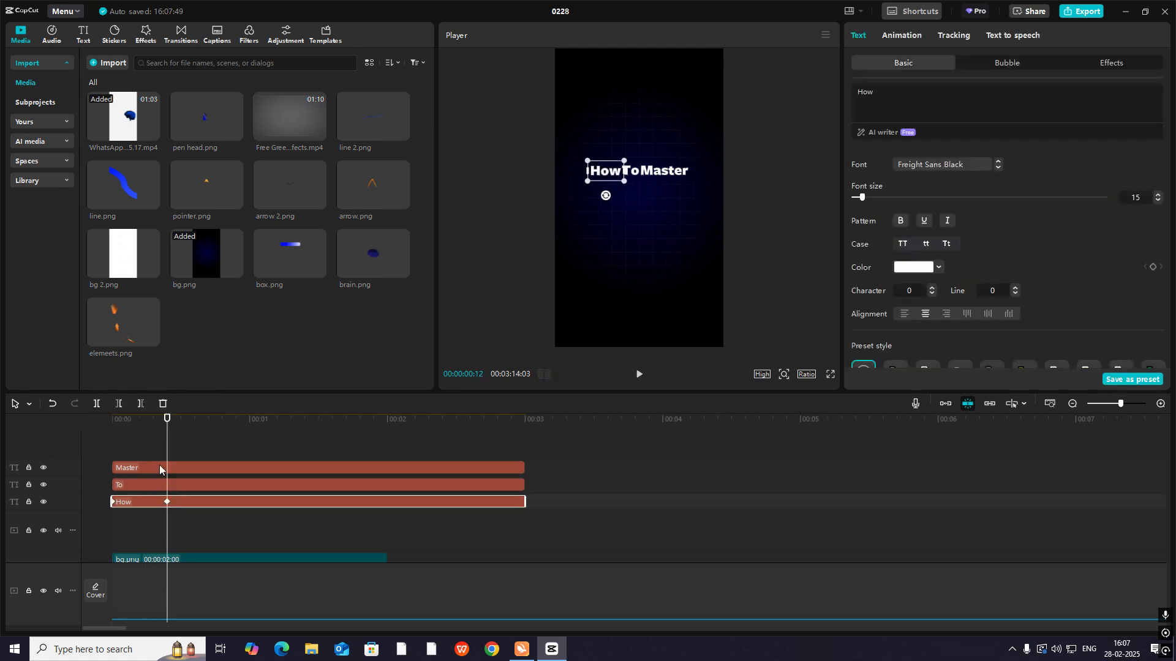
- Move the "To" text clip so that it starts at 00:00:00:09
mouse_move(167, 456)
left_mouse_down()
mouse_move(88, 462)
mouse_move(152, 456)
left_mouse_up()
left_click(139, 484)
scroll(1144, 273, "down", 1)
scroll(1139, 263, "down", 3)
left_click_drag(140, 485, 155, 454)
- Keyframe the "To" text's Transform and Blend, with the word moved slightly down and at 0% opacity at the clip's start
left_click(1152, 260)
scroll(1148, 263, "down", 3)
scroll(1151, 264, "up", 1)
left_click(1153, 171)
left_click(1152, 330)
left_click_drag(631, 175, 631, 192)
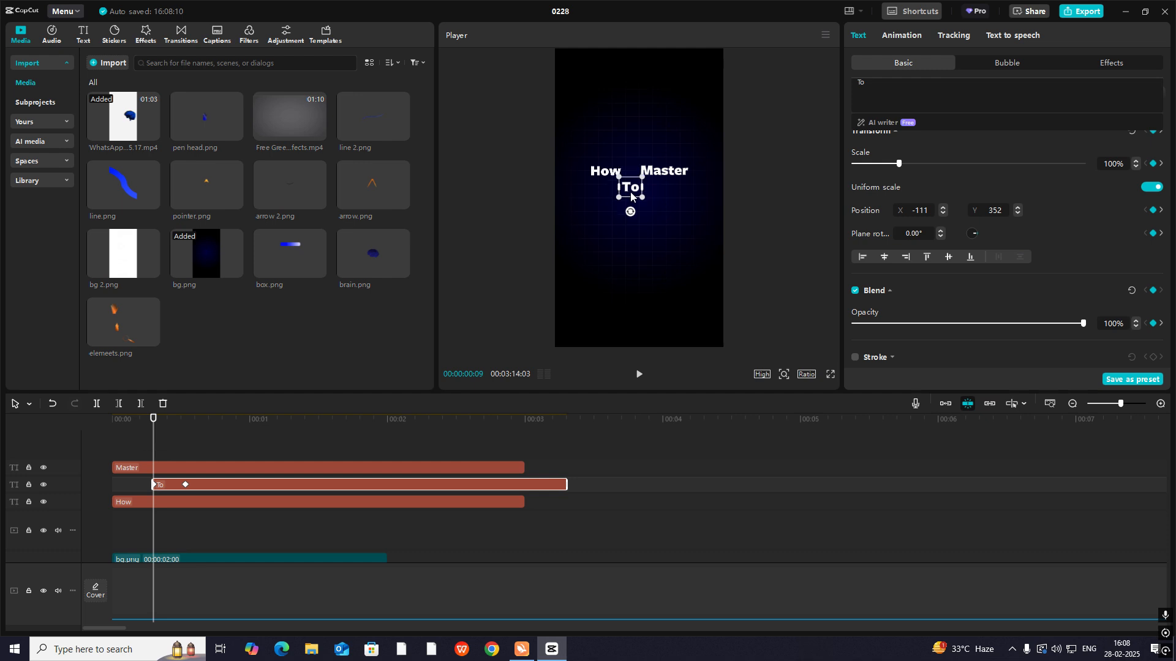
left_click_drag(1083, 323, 851, 323)
- Start the "Master" clip about 0.5 seconds in and keyframe its Transform and Blend there, with the word slightly lower and at 0% opacity
left_click_drag(153, 450, 185, 454)
scroll(1151, 244, "up", 1)
left_click(1152, 174)
left_click(1152, 335)
left_click_drag(1083, 368, 852, 367)
left_click_drag(664, 172, 665, 180)
- Show the "Master" text's keyframe curves and ease its Y position curve out into the end keyframe at 00:00:00:29
left_click_drag(185, 454, 222, 454)
key("alt+k")
left_click(218, 482)
left_click(549, 456)
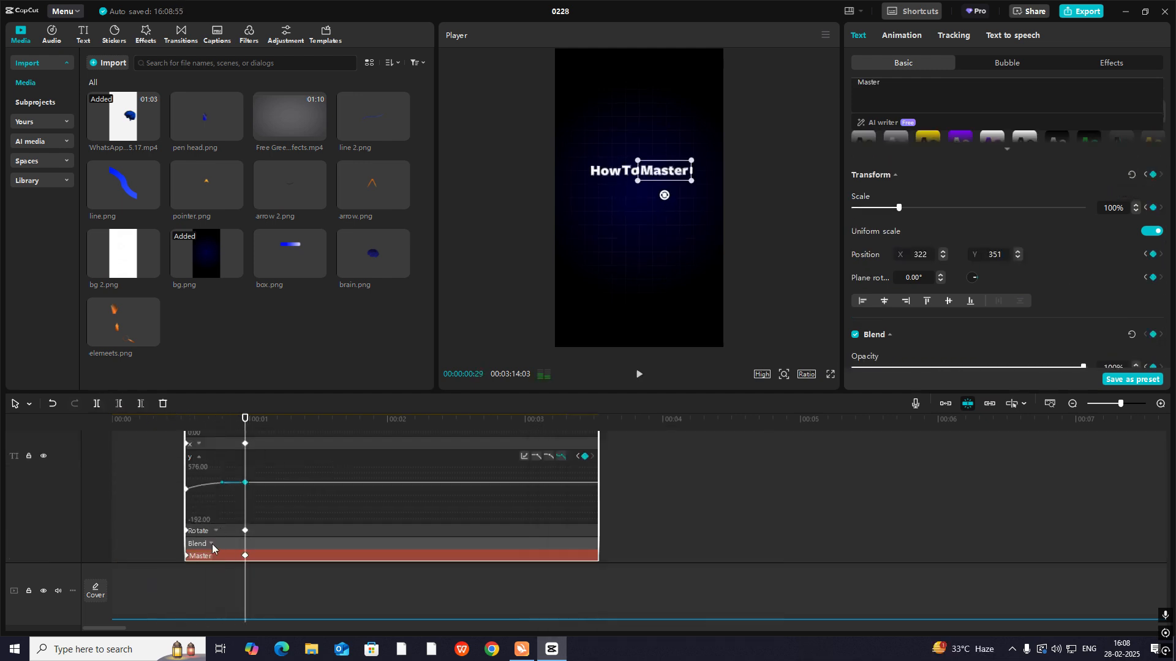
- Hide the "Master" text's keyframe curves and play the title animation from the start
left_click(212, 547)
left_click(239, 484)
key("alt+k")
left_click(188, 470)
key("alt+k")
left_click(135, 461)
left_click_drag(135, 462, 73, 473)
key("space")
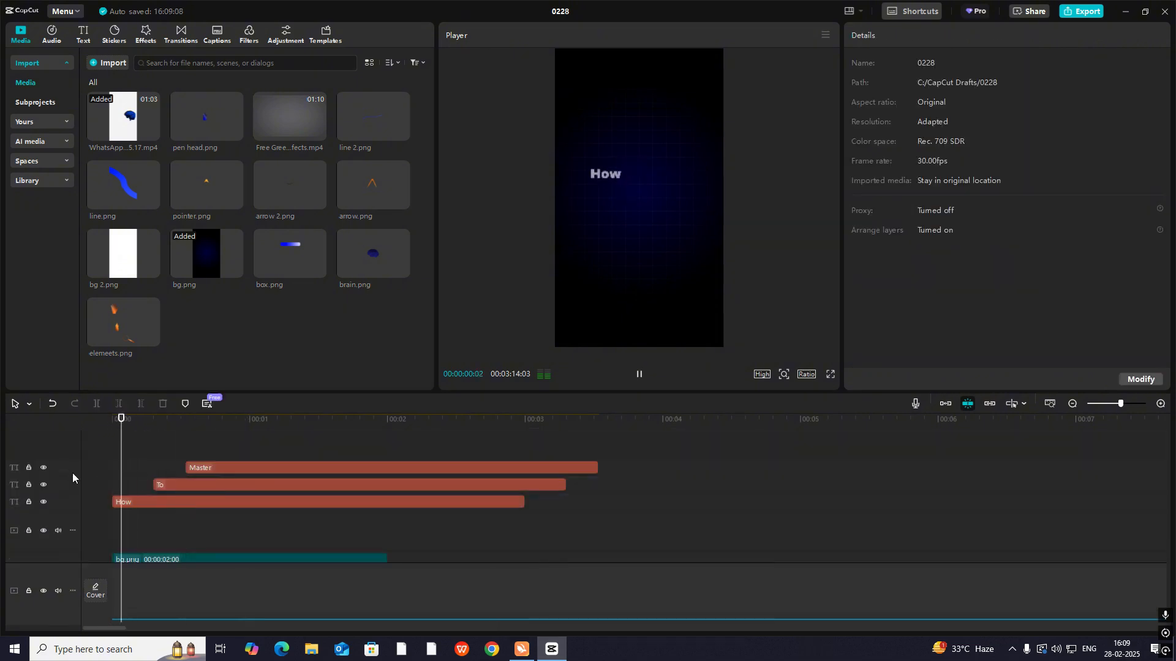
key("space")
left_click_drag(152, 472, 49, 485)
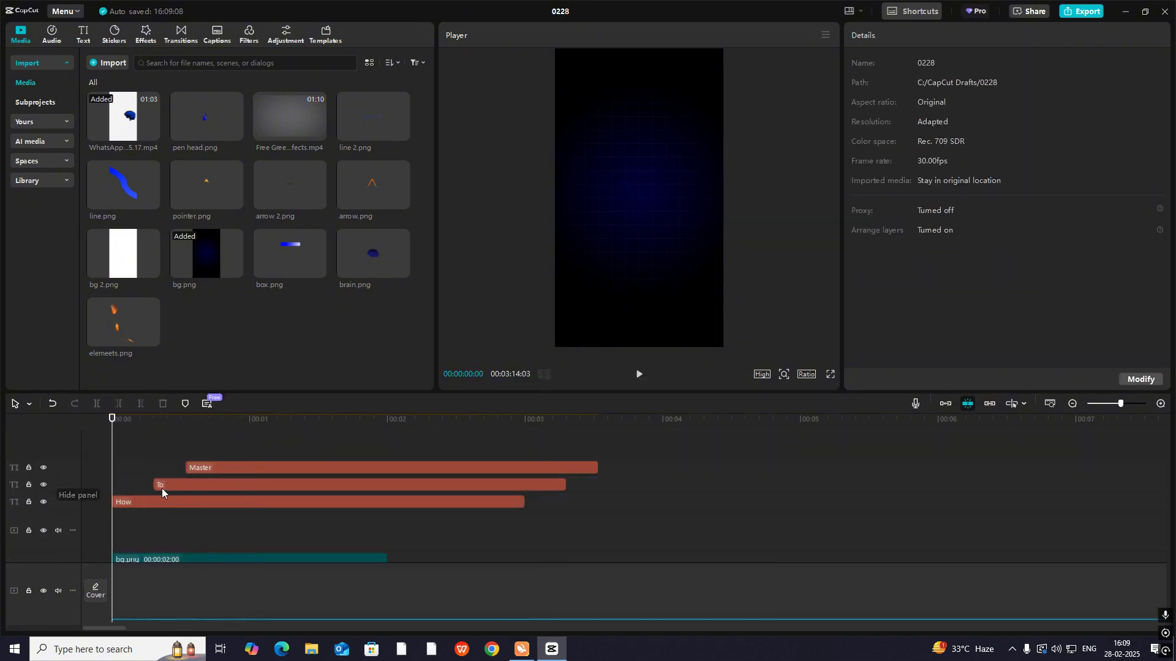
- Move the "Master" text's end keyframe slightly later to slow its rise, and replay the title animation
left_click(188, 487)
left_click(222, 467)
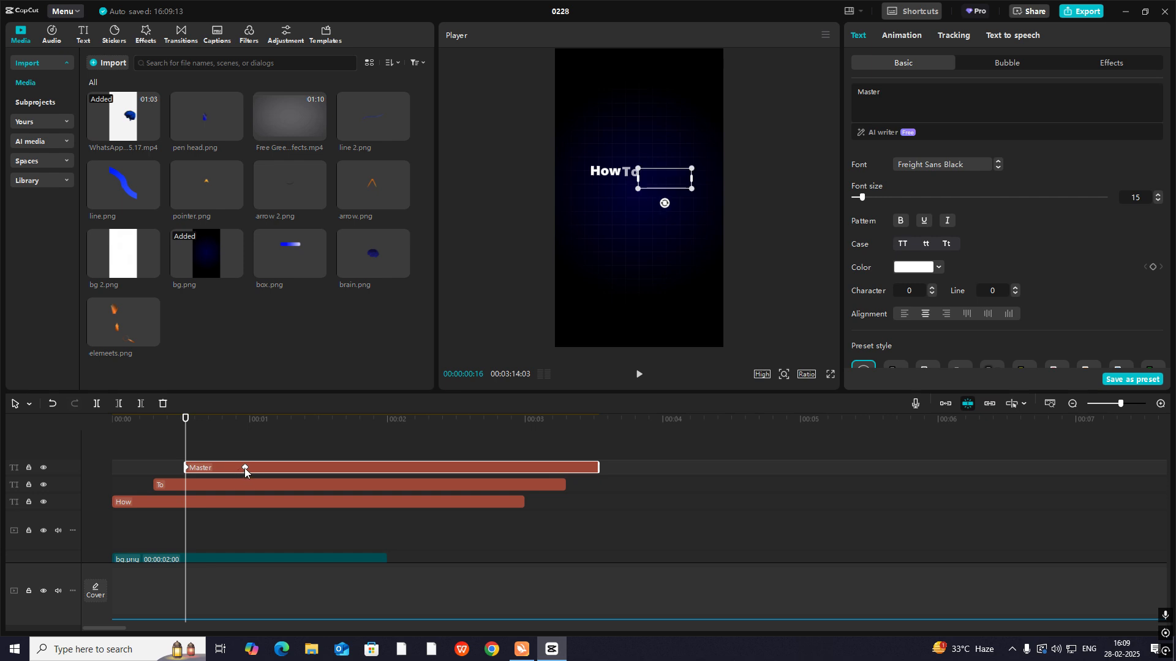
left_click_drag(244, 468, 262, 469)
left_click_drag(144, 469, 71, 466)
key("space")
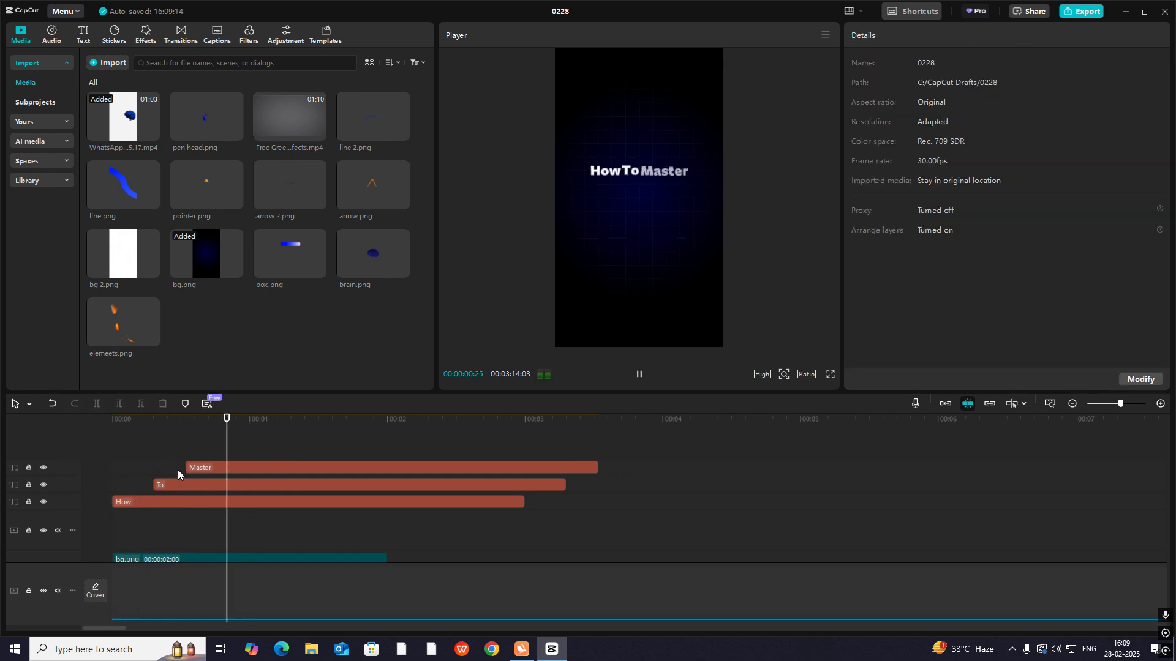
key("space")
left_click_drag(157, 446, 27, 469)
key("space")
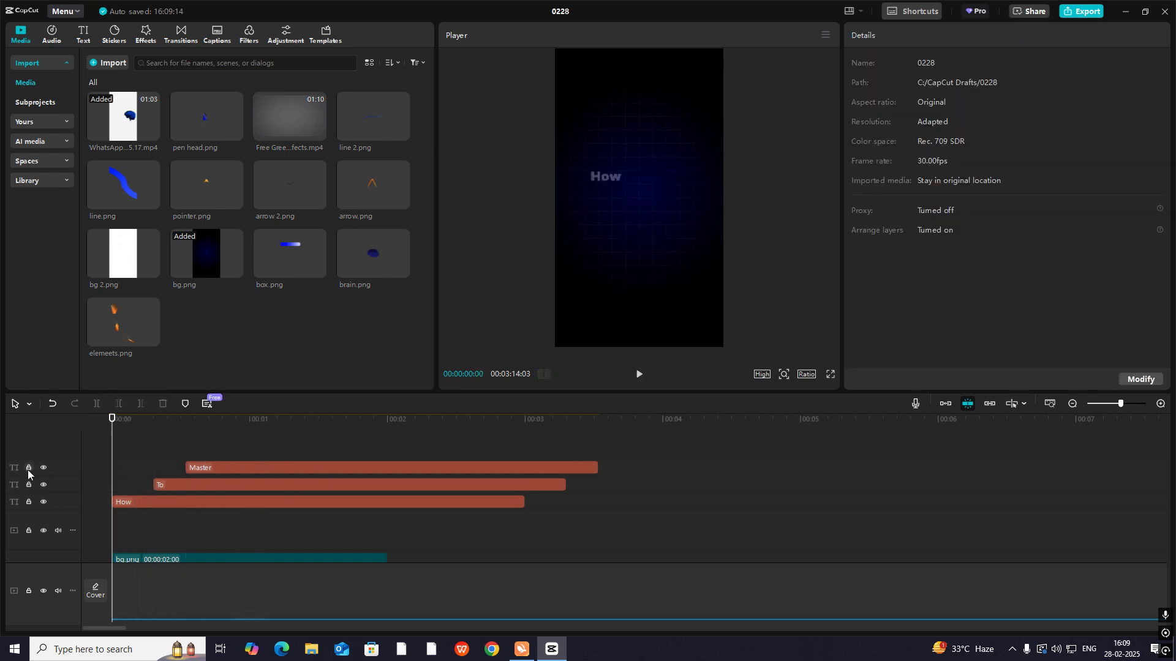
key("space")
key("space")
key("space")
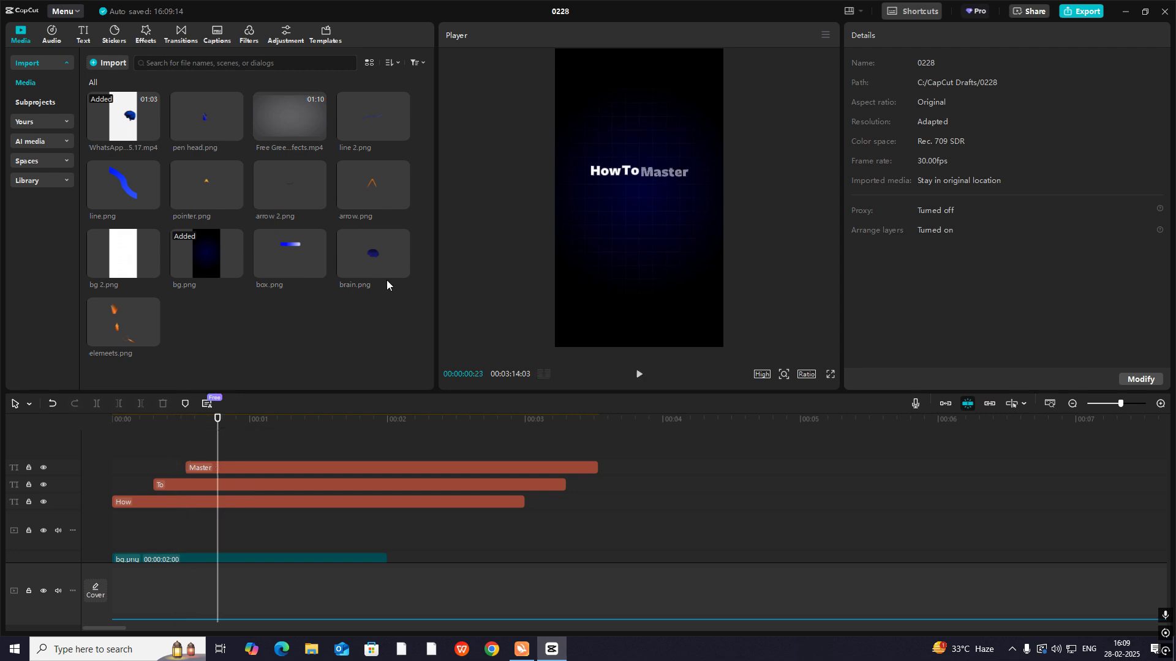
- Compare the title with the reference video, change the "Master" text to lowercase, and preview it
left_click(1073, 404)
left_click(701, 531)
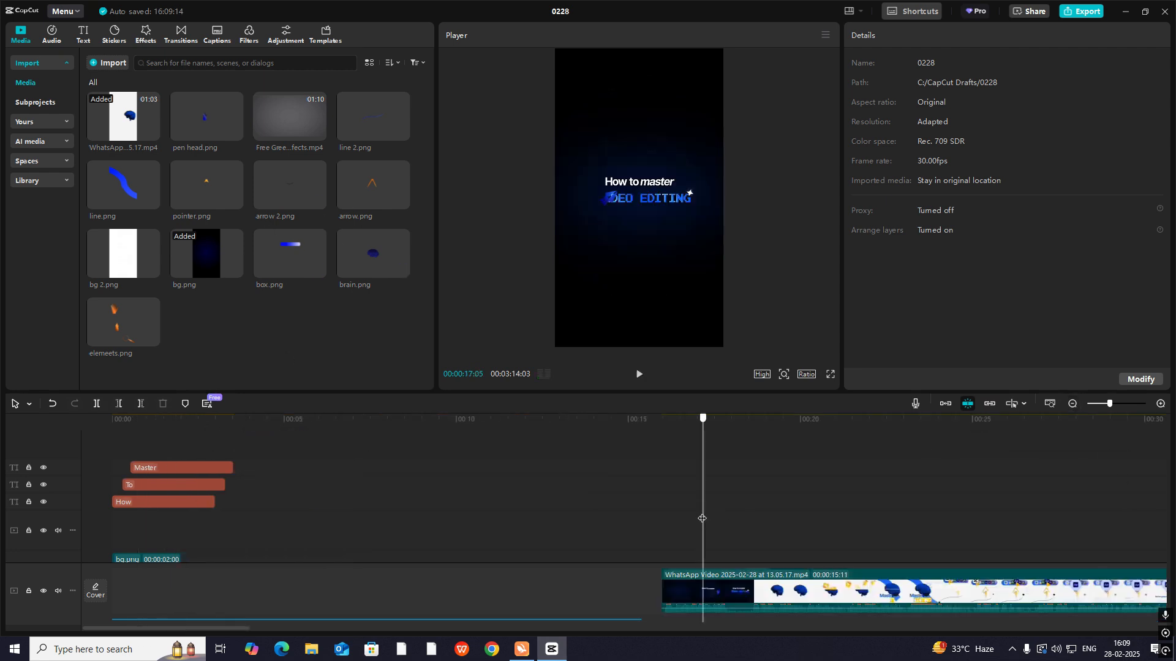
left_click_drag(701, 532, 158, 484)
left_click(167, 467)
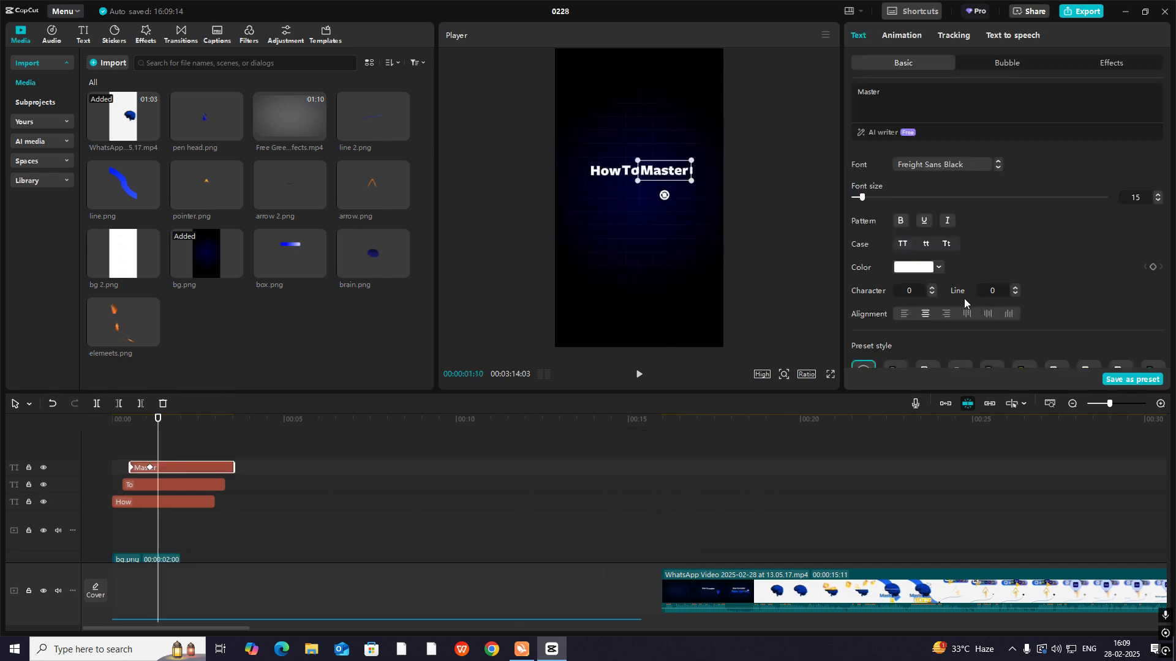
left_click(925, 245)
left_click_drag(135, 453, 82, 464)
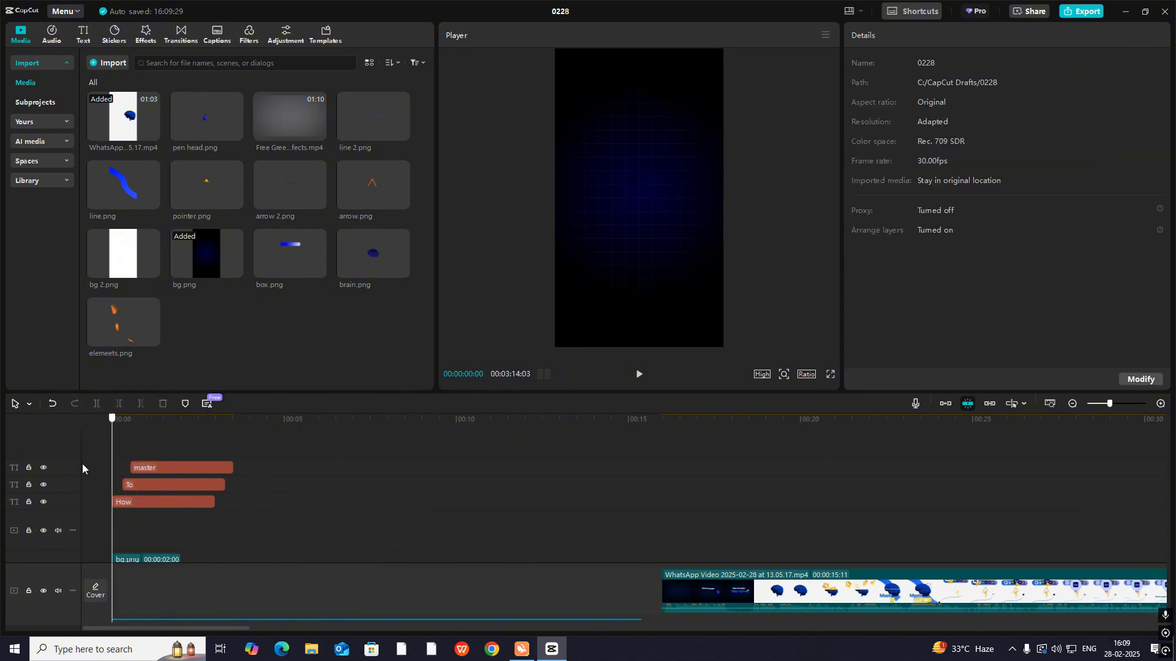
key("space")
key("space")
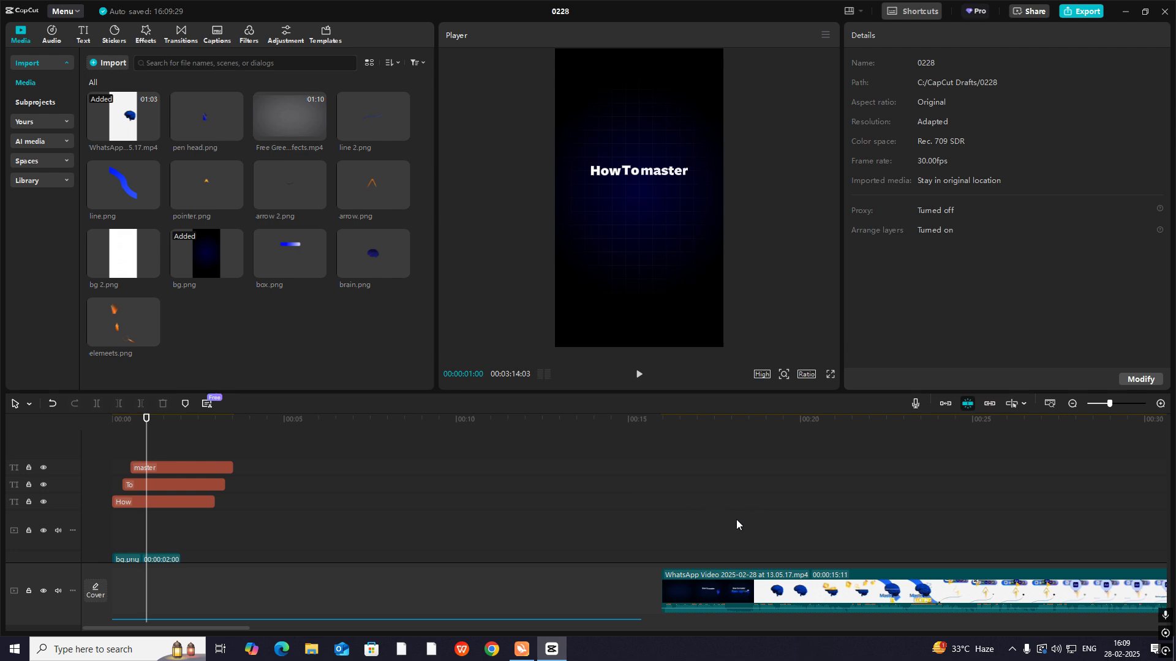
- Add pen head.png on a new track above the "master" text, starting together with that text clip
left_click_drag(736, 519, 674, 554)
left_click_drag(219, 137, 130, 444)
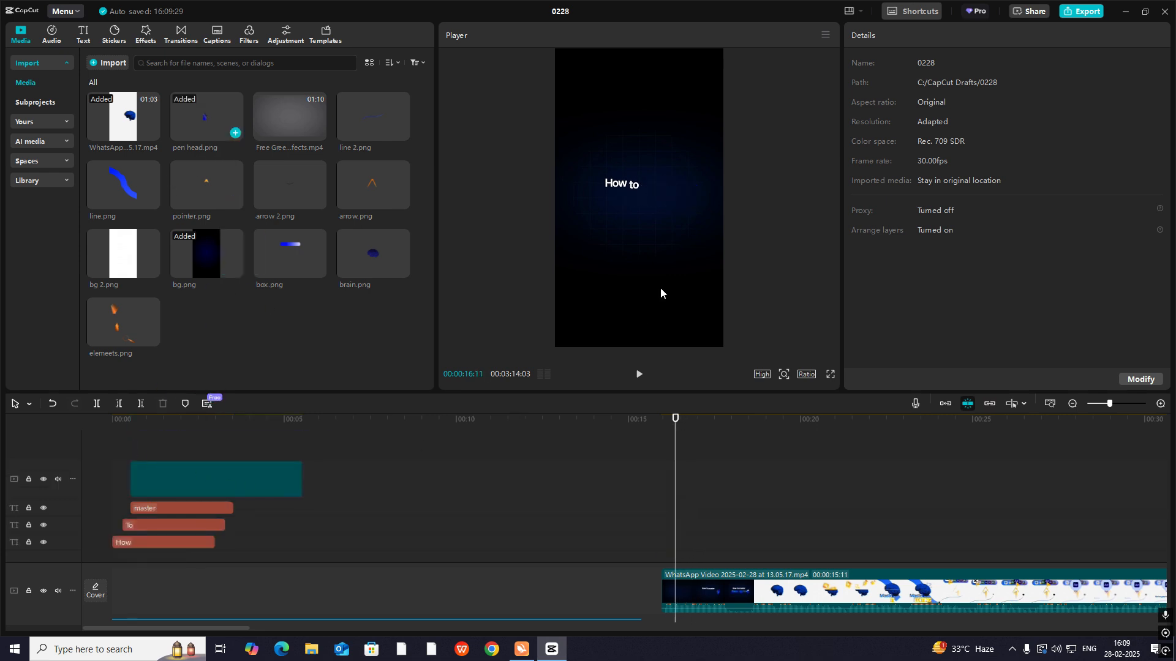
left_click(152, 443)
left_click(179, 476)
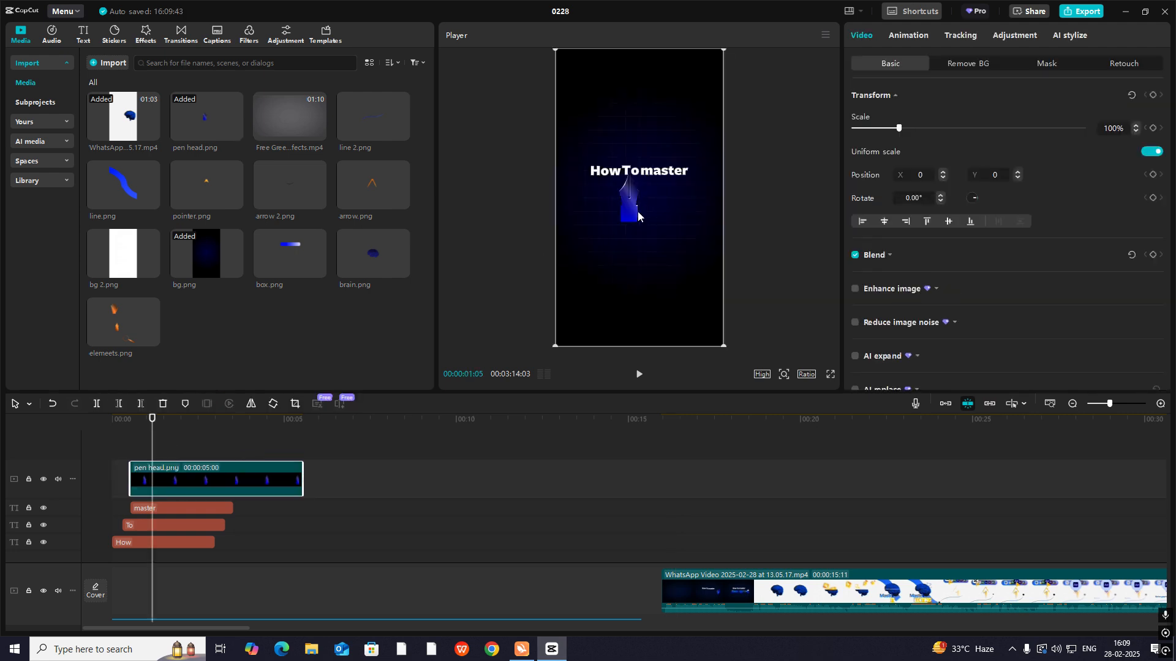
- Rotate the pen head 180°, place it at X 558, Y 134 and keyframe its Transform at 1% scale at the clip's start
left_click_drag(642, 331, 642, 134)
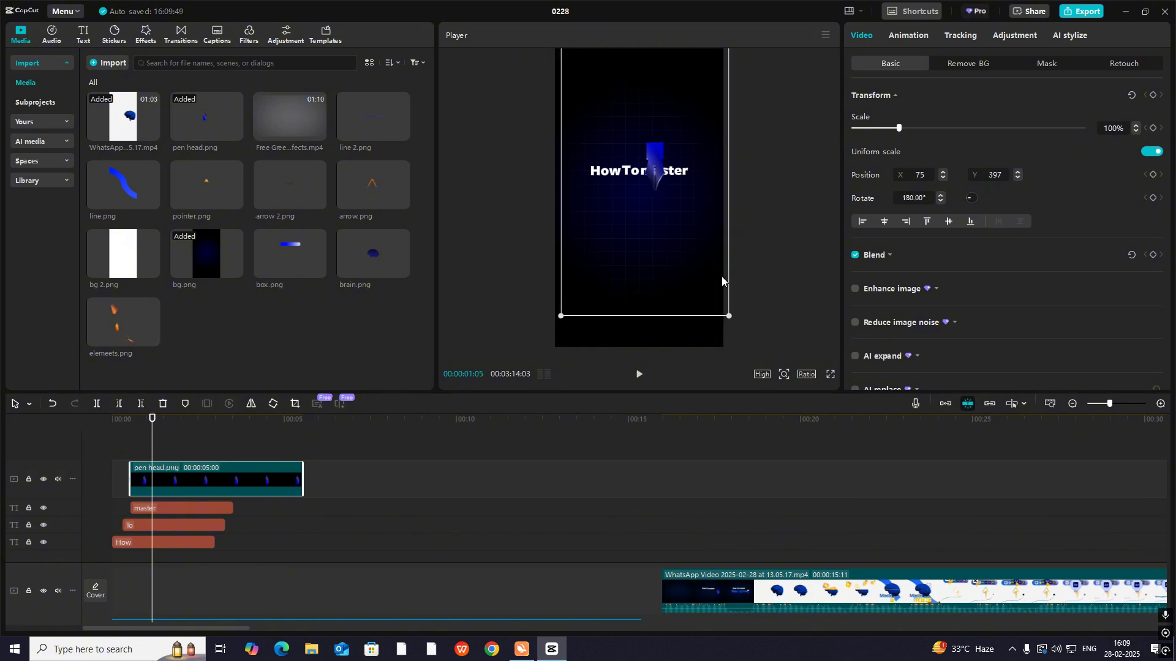
left_click_drag(726, 314, 693, 194)
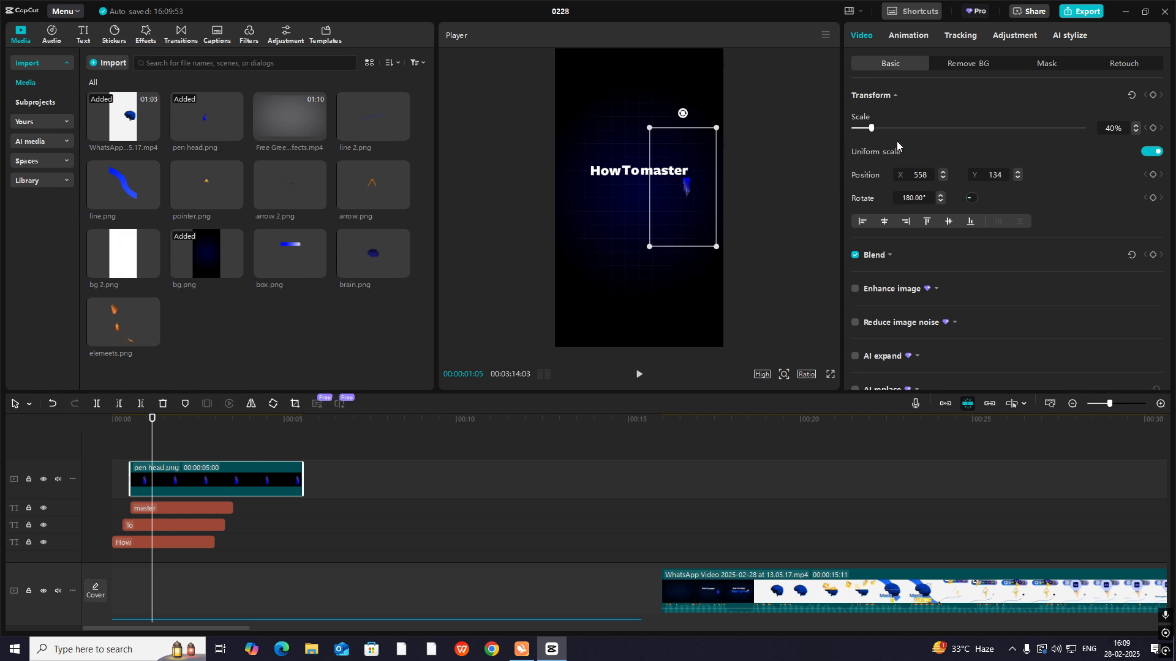
left_click_drag(873, 128, 835, 129)
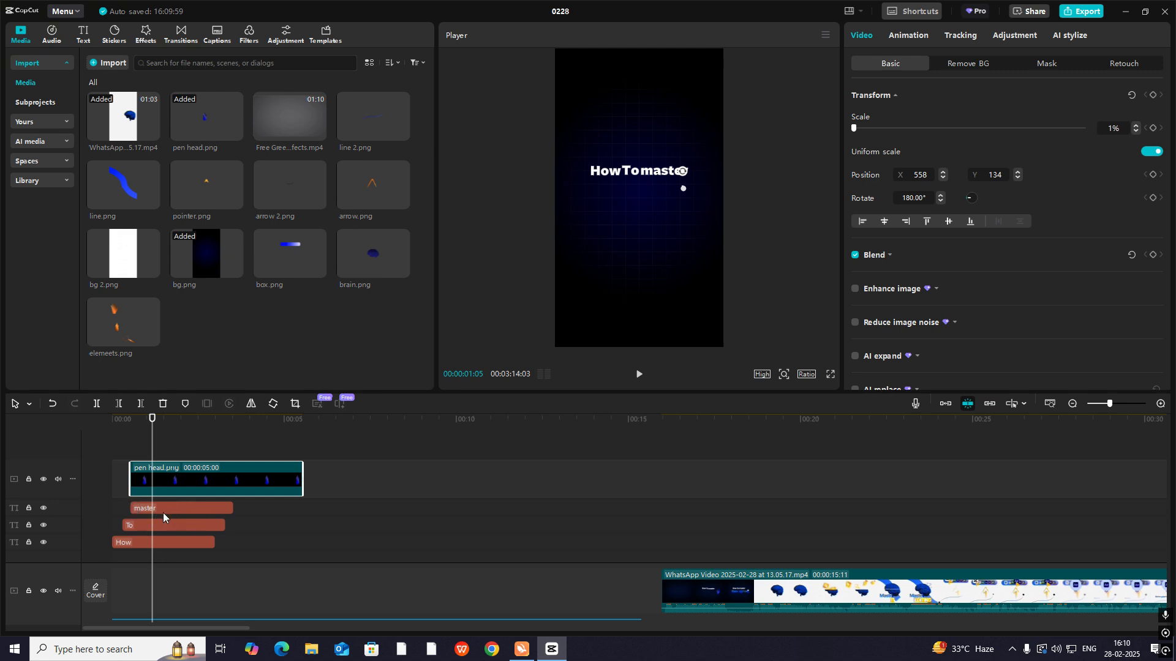
left_click(1153, 96)
- Check the reference video's opening, then keyframe the pen head's scale at 62% at 00:00:00:25
left_click_drag(151, 483, 149, 456)
left_click(666, 499)
key("space")
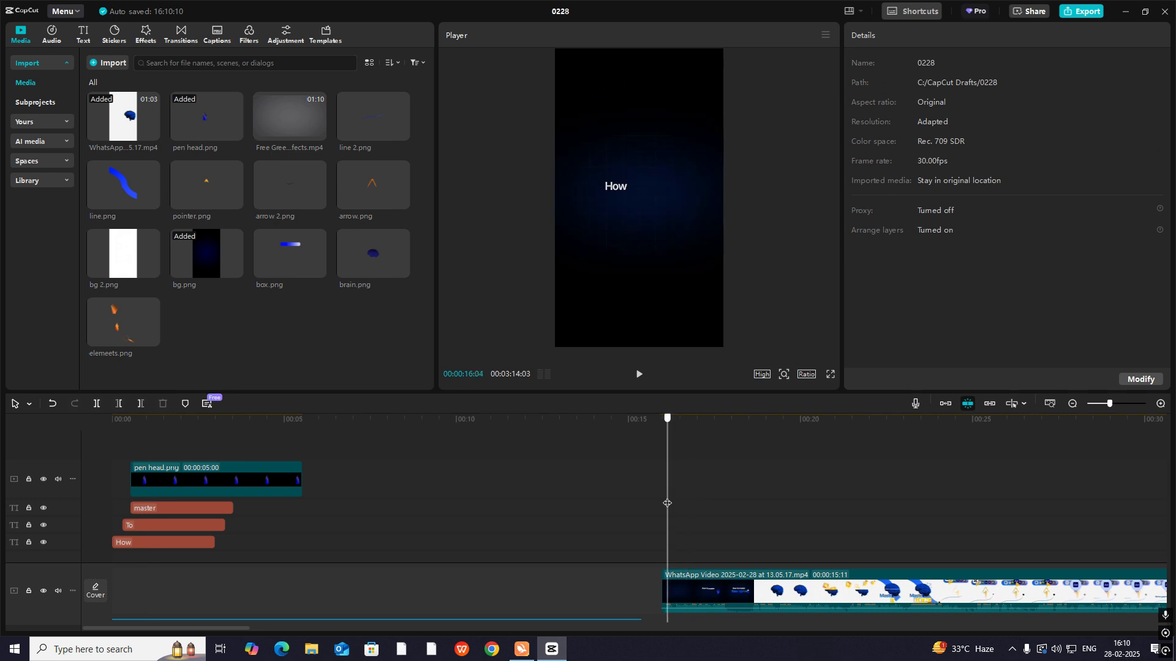
left_click(667, 503)
left_click(114, 485)
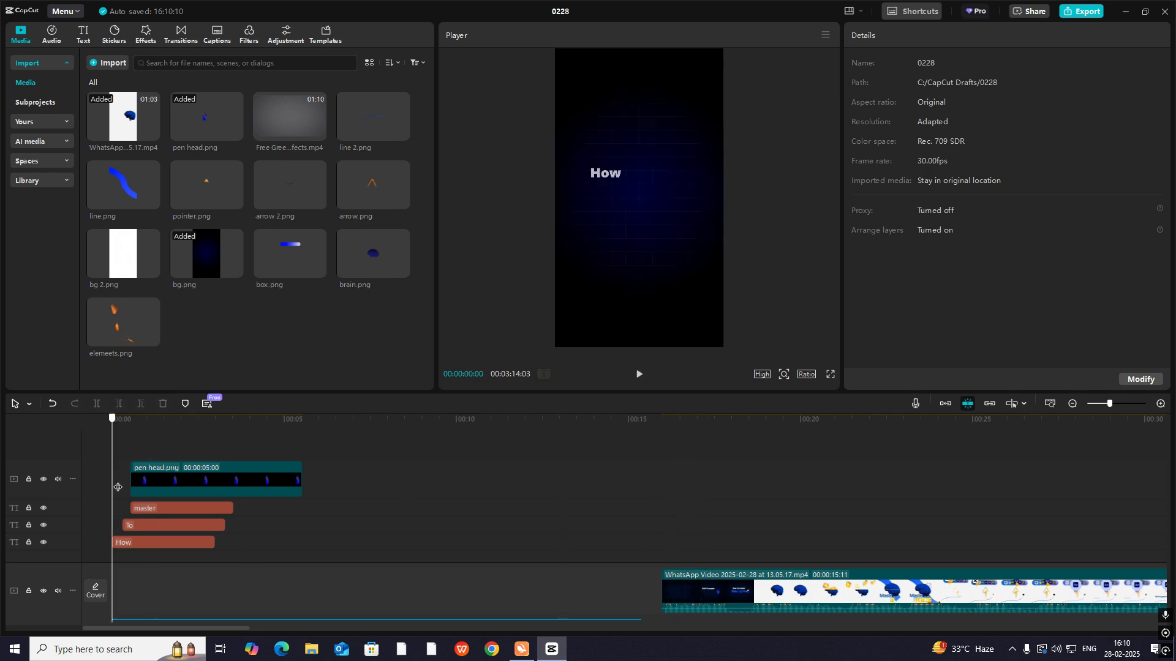
left_click_drag(116, 485, 141, 453)
left_click(132, 483)
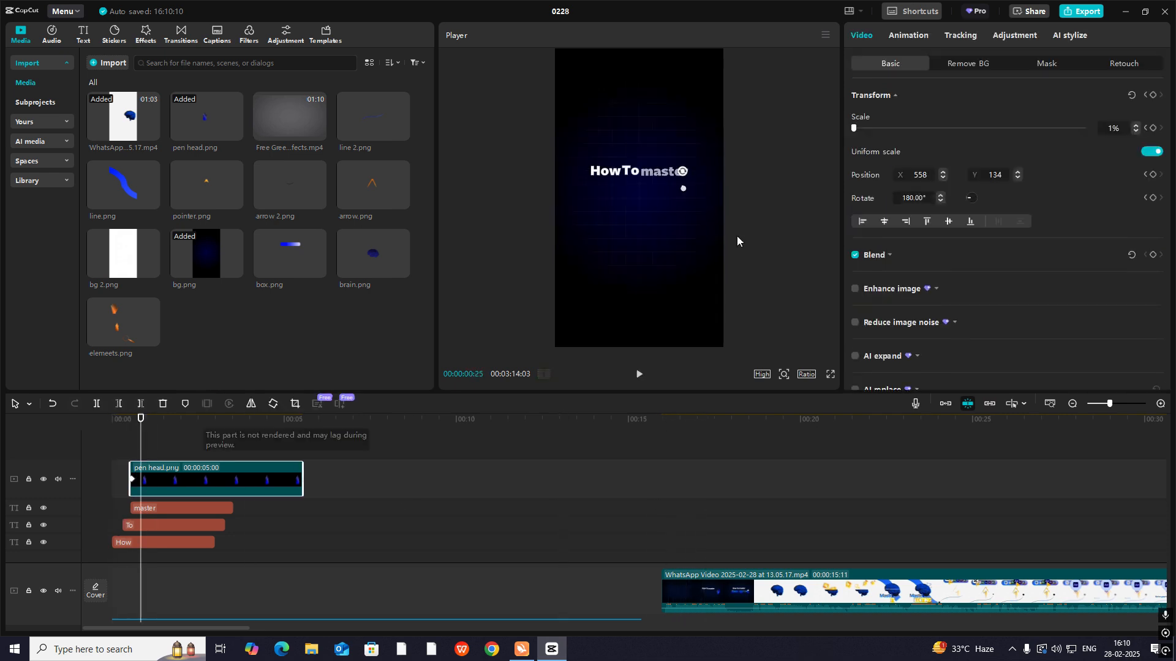
left_click_drag(858, 133, 882, 145)
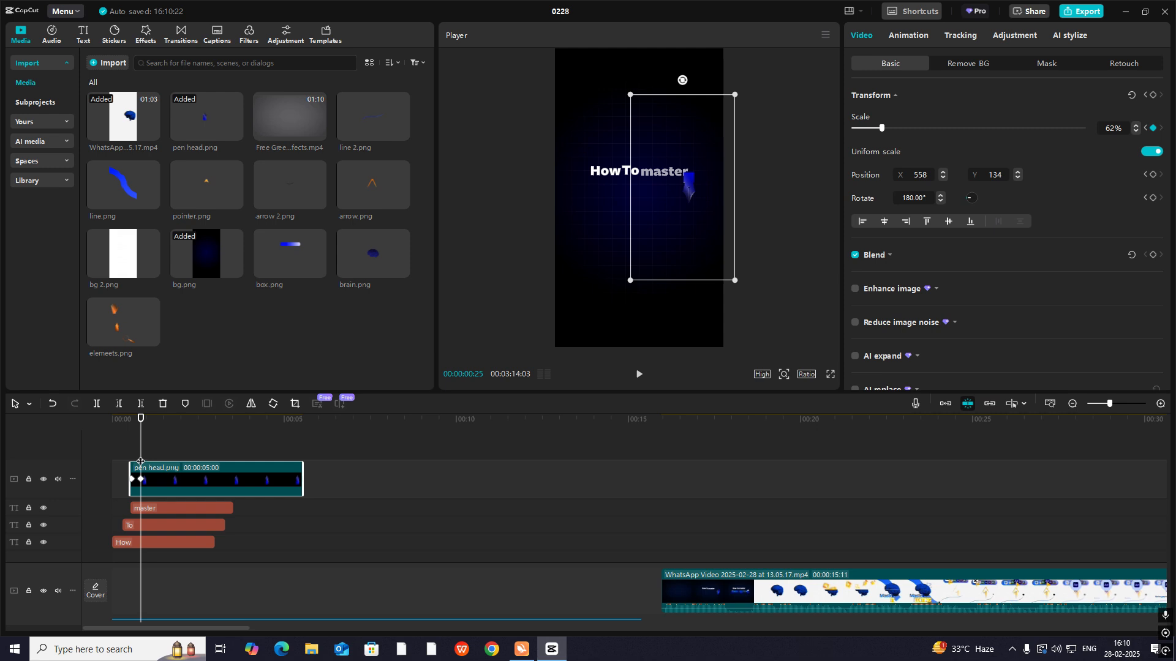
- Shift the pen head clip slightly earlier so it starts before the "master" text, and scrub through the result
mouse_move(141, 462)
left_mouse_down()
mouse_move(680, 502)
mouse_move(703, 522)
mouse_move(128, 462)
left_mouse_up()
left_click(1161, 403)
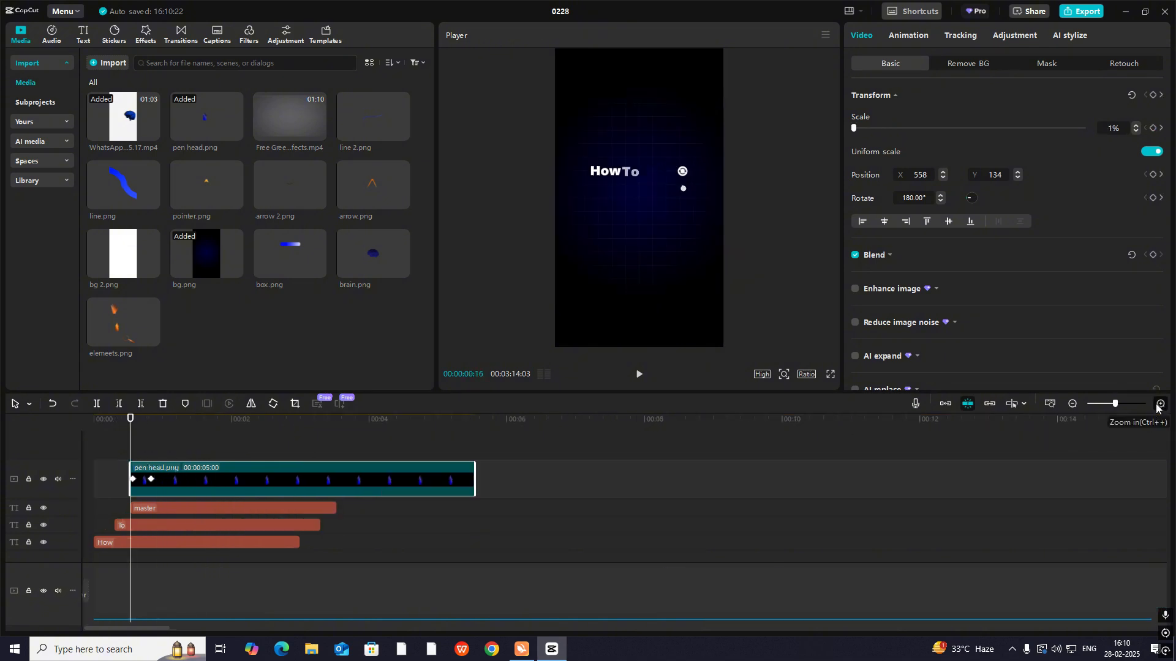
left_click(1160, 403)
left_click(140, 481)
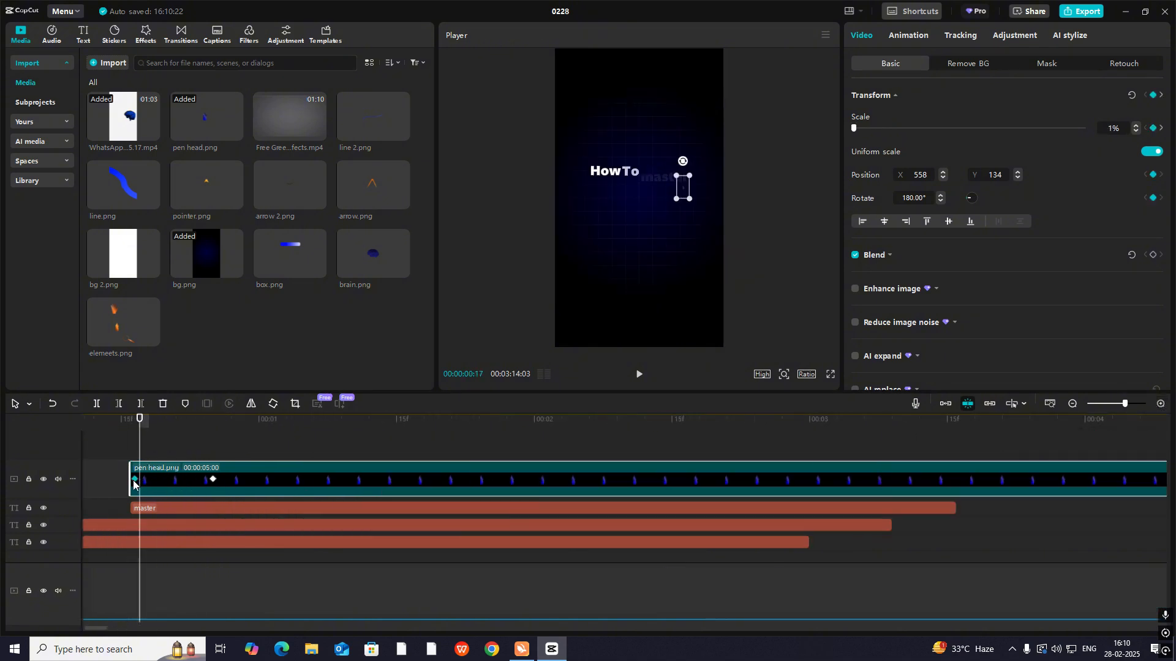
left_click_drag(182, 488, 156, 491)
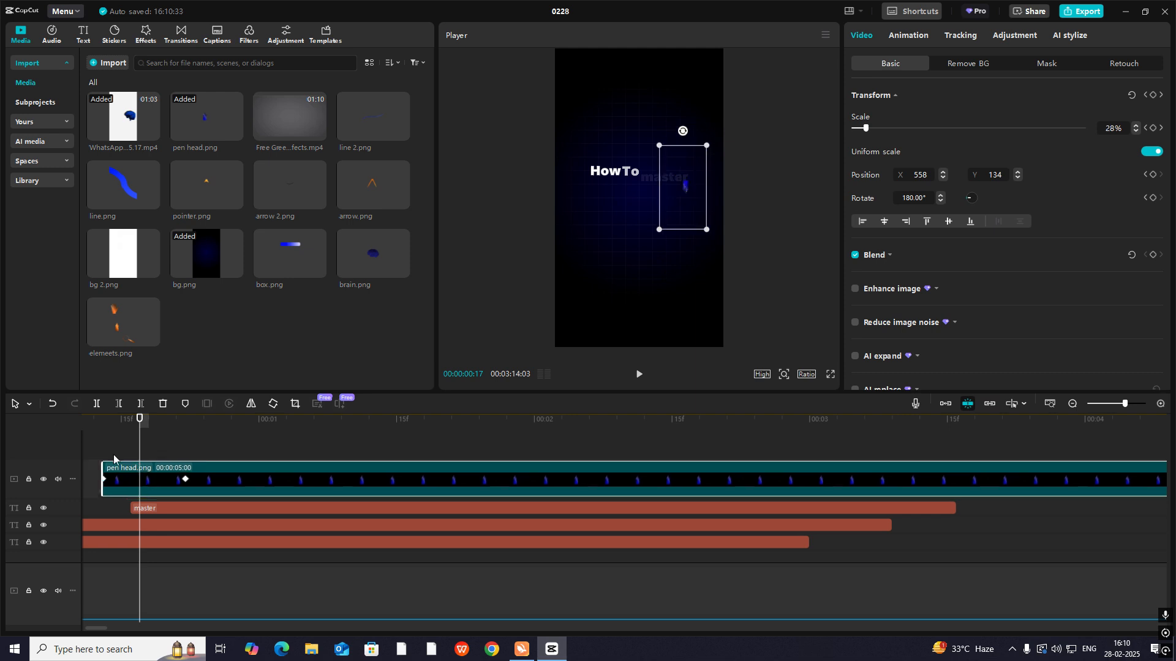
left_click(112, 455)
scroll(67, 450, "left", 2)
left_click_drag(66, 450, 66, 453)
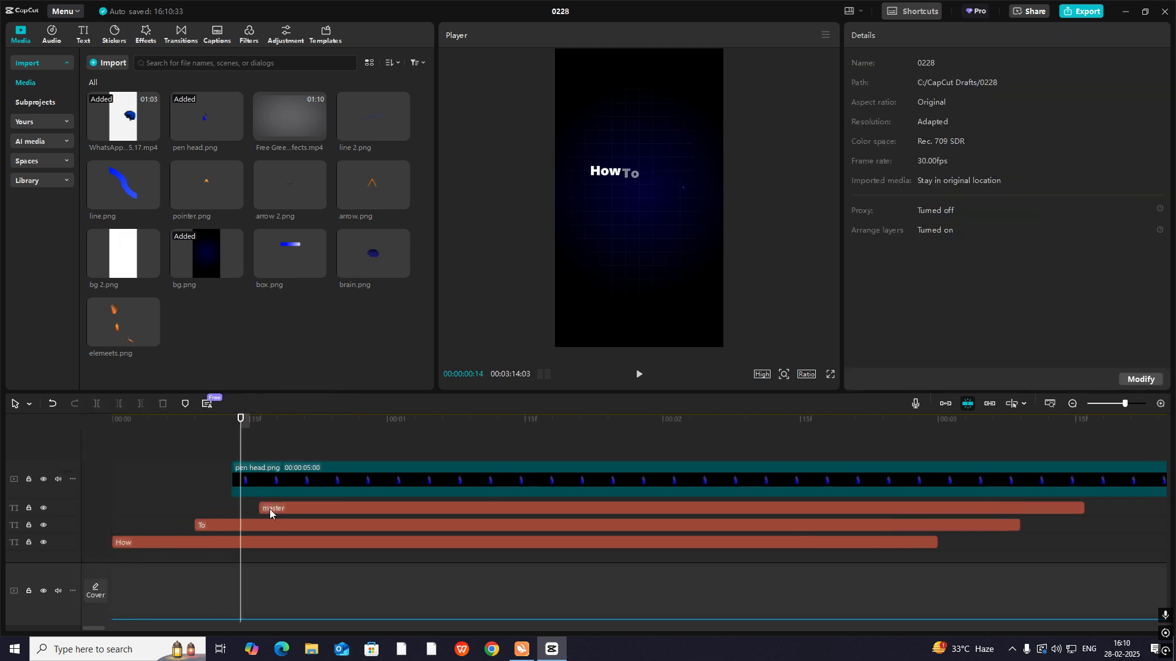
left_click_drag(240, 456, 371, 473)
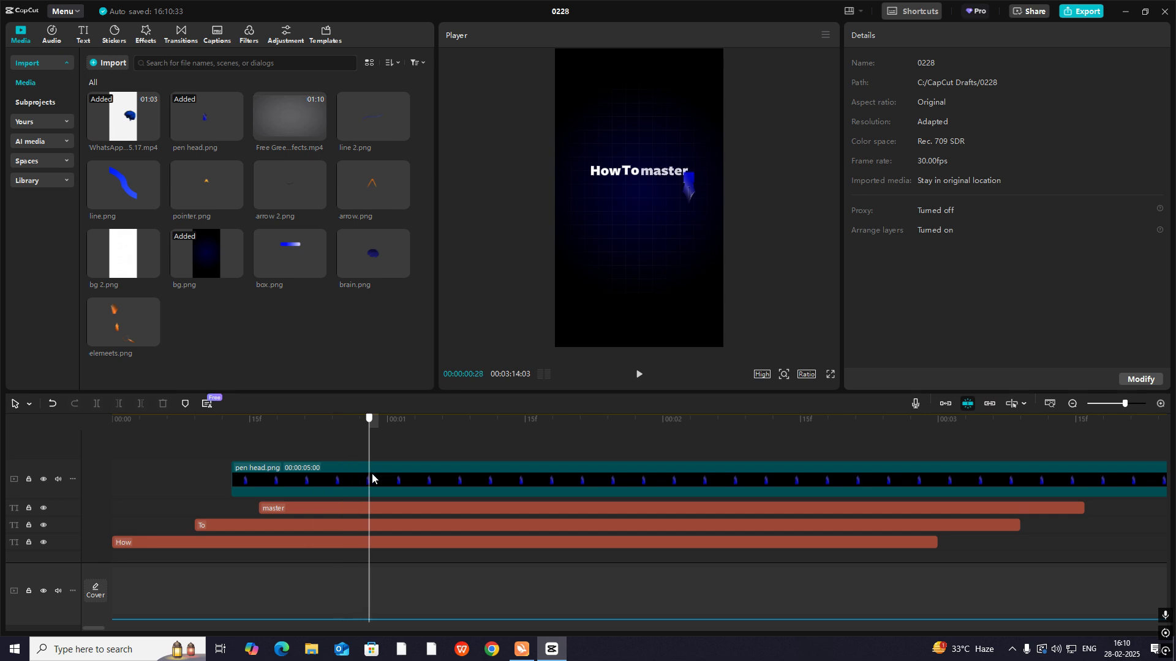
- Apply the Cubic Out preset curve to the pen head's scale keyframes, hide the curves and preview the animation
left_click(314, 488)
double_click(343, 490)
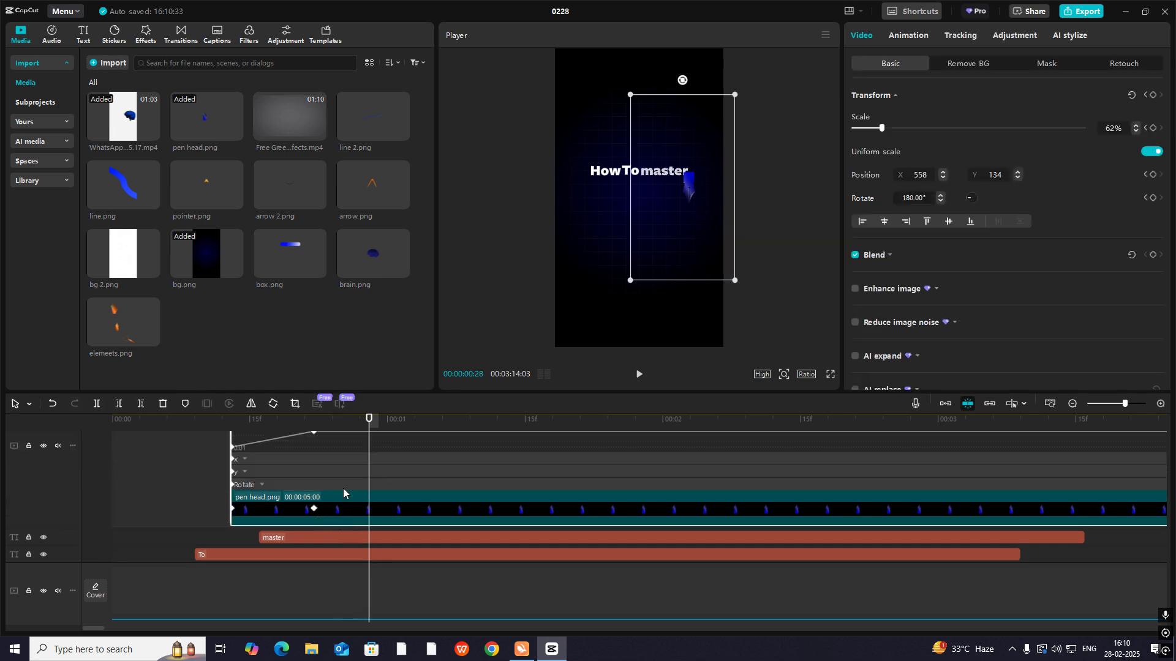
left_click(1072, 403)
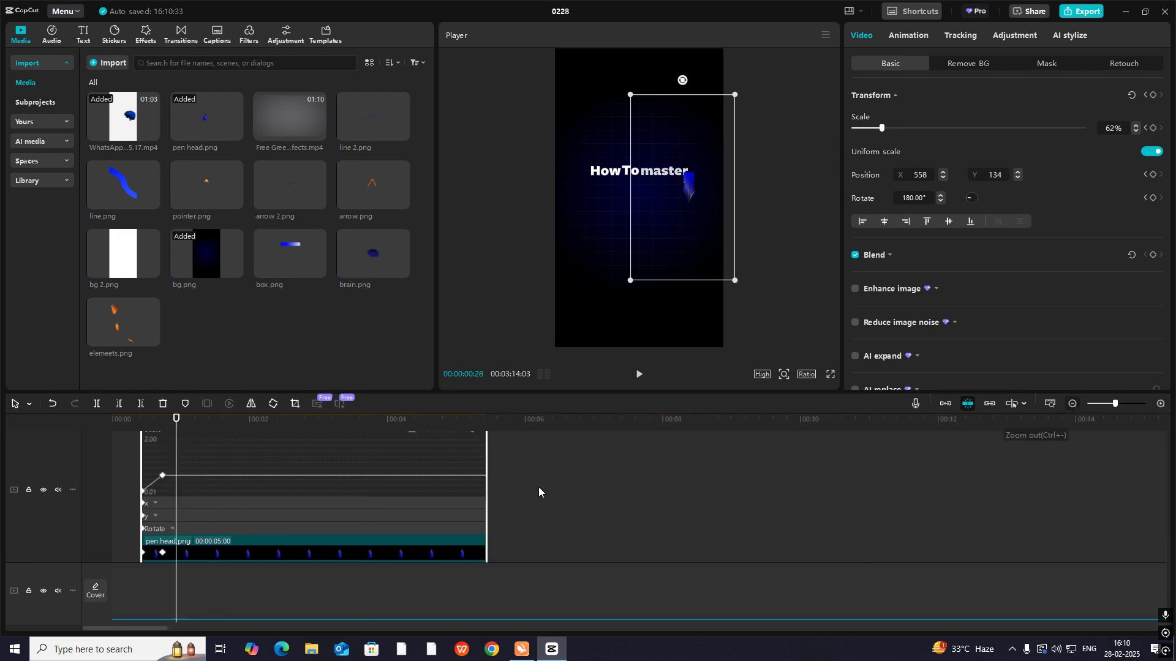
scroll(163, 533, "up", 2)
left_click(162, 527)
left_click(411, 482)
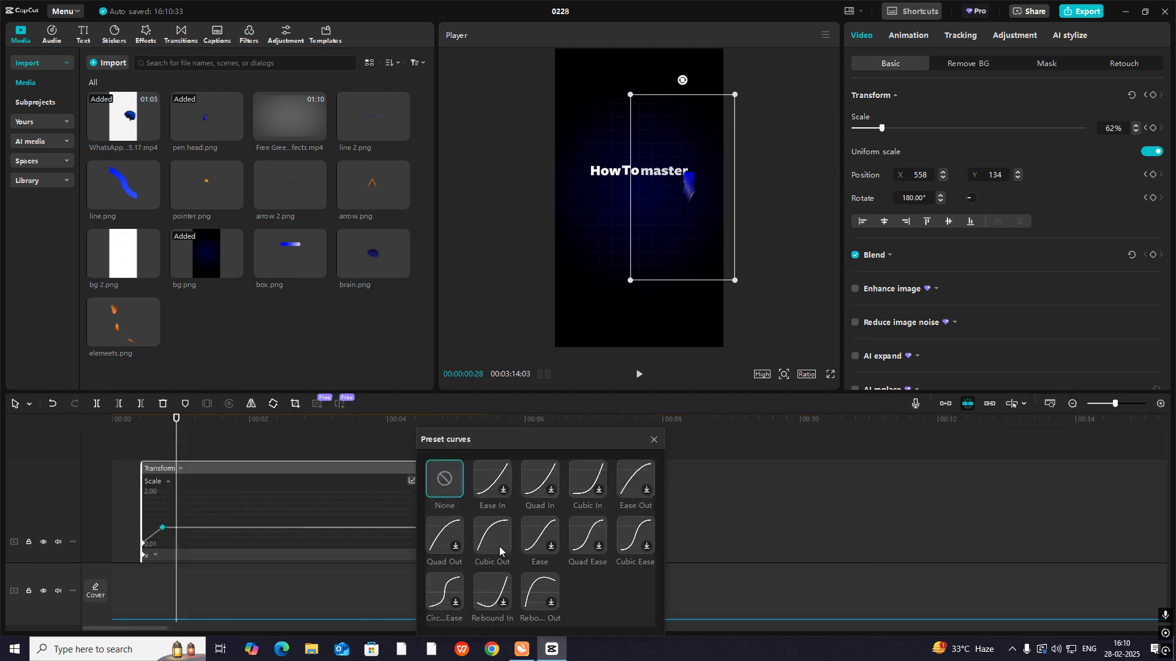
left_click(498, 545)
left_click(652, 441)
scroll(178, 539, "down", 3)
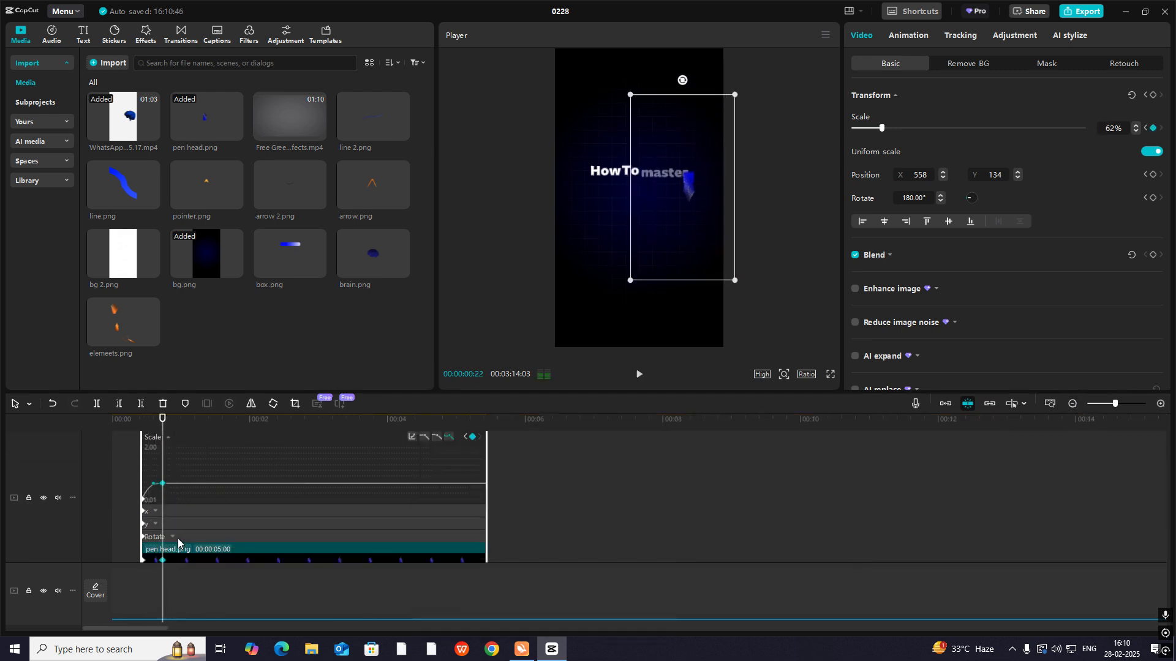
double_click(178, 542)
left_click(141, 449)
key("space")
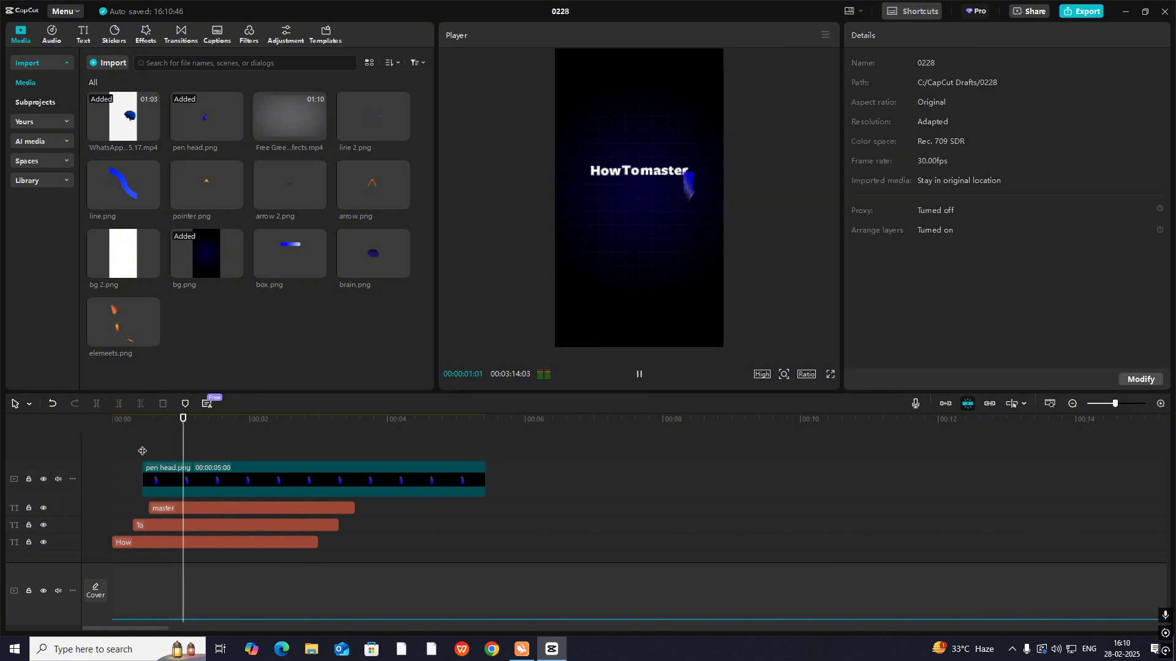
key("space")
- Add a Transform keyframe to the pen head clip at 00:00:00:24 to hold its pose
left_click(185, 465)
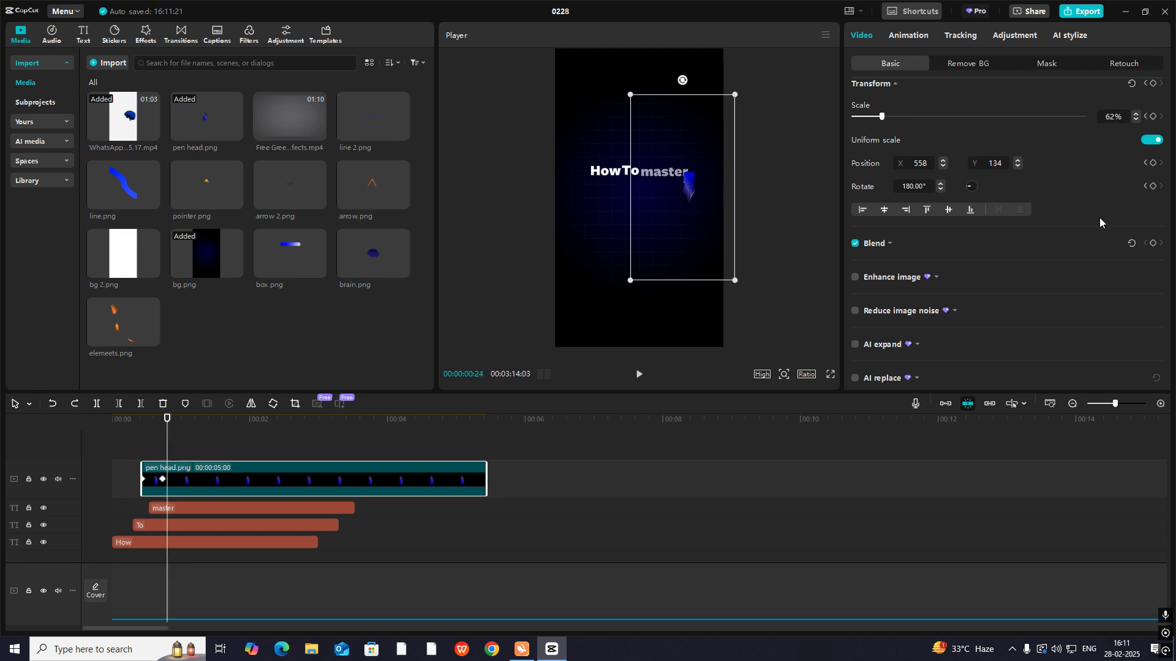
scroll(1100, 222, "up", 1)
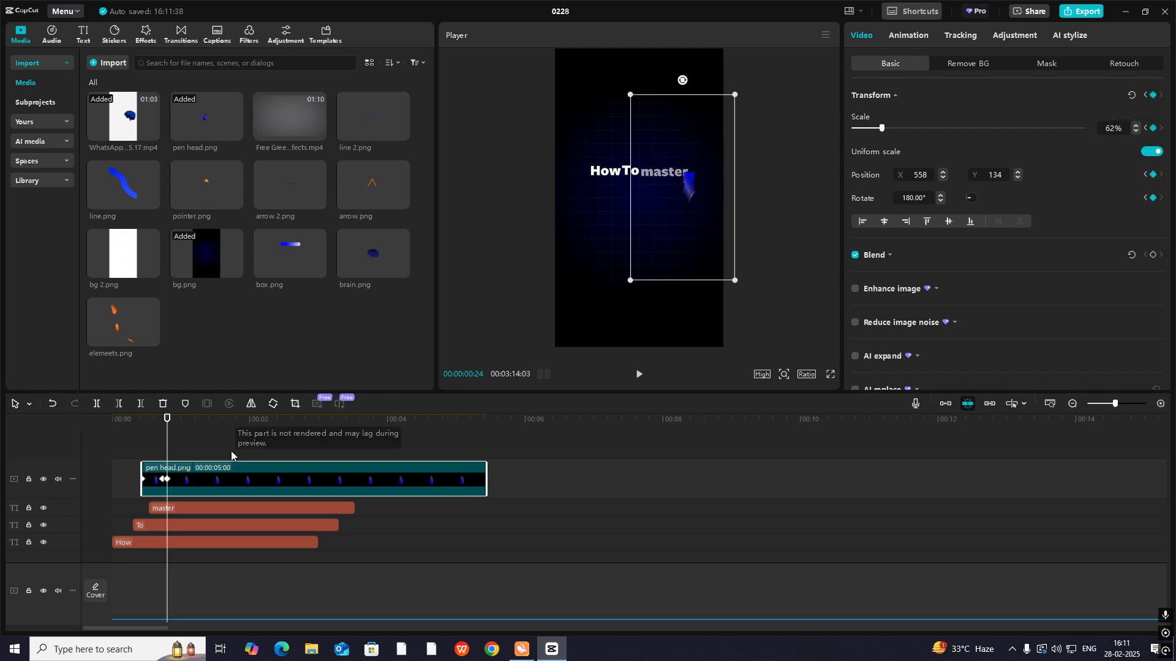
- At 00:00:01:04, keyframe the pen head under "How" at X -416, Y 142, rotated to 9.39°, and scrub through the move
left_click_drag(166, 444, 189, 456)
left_click(174, 442)
left_click(217, 471)
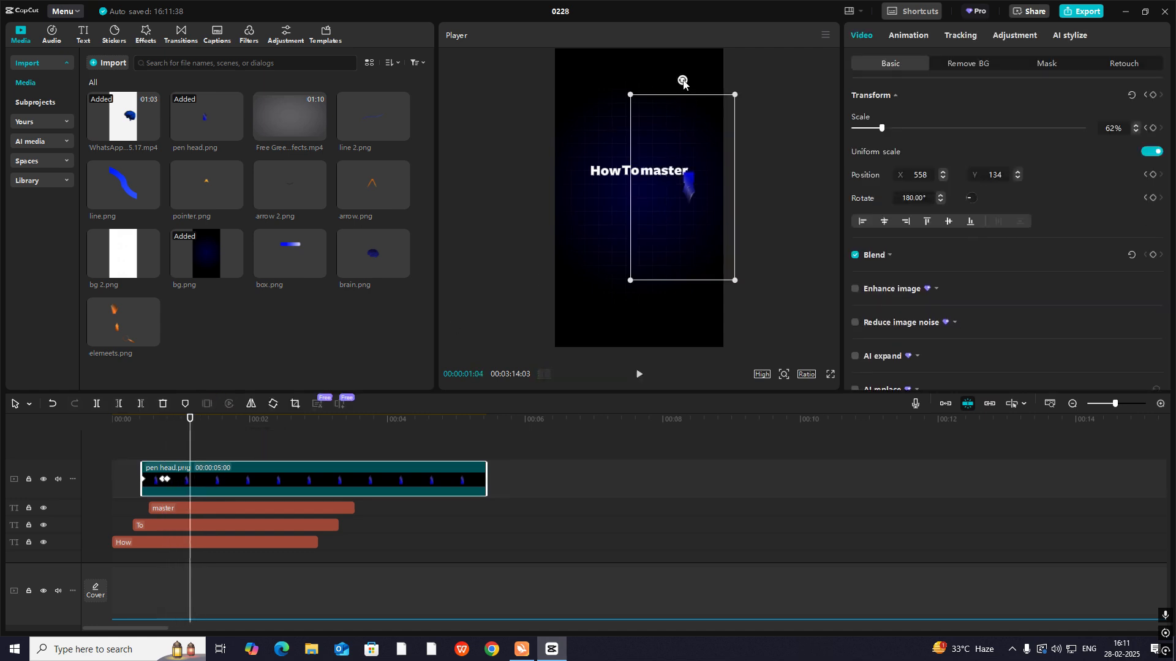
left_click_drag(683, 84, 666, 298)
left_click_drag(670, 192, 596, 189)
left_click_drag(597, 293, 589, 294)
left_click_drag(594, 230, 597, 235)
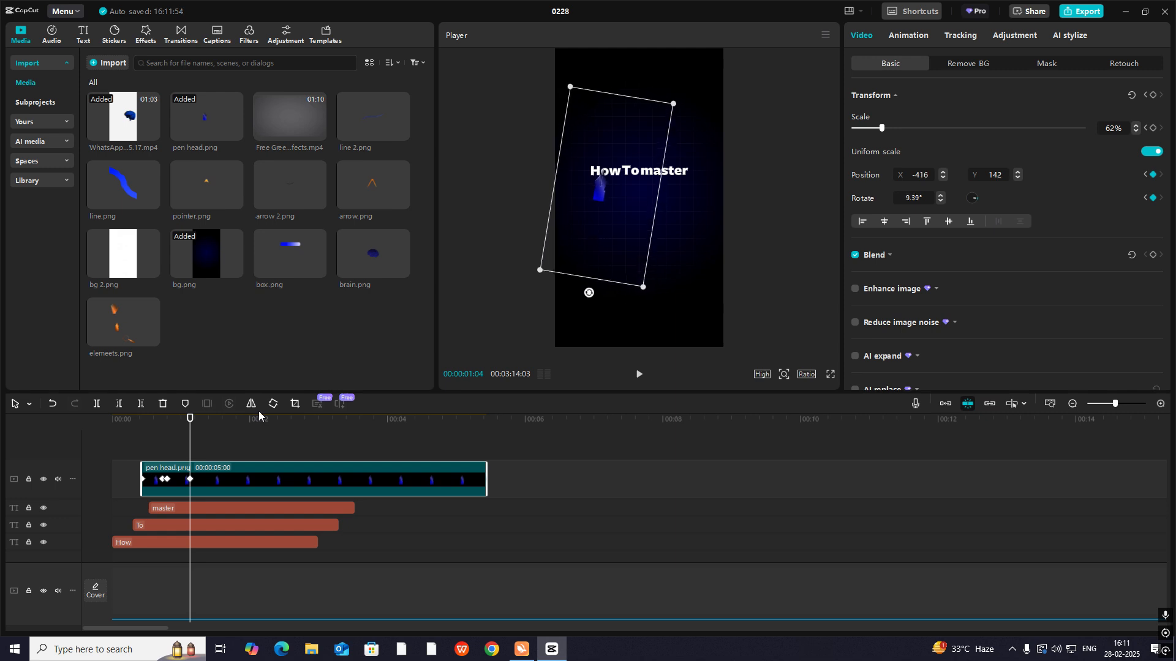
left_click(160, 452)
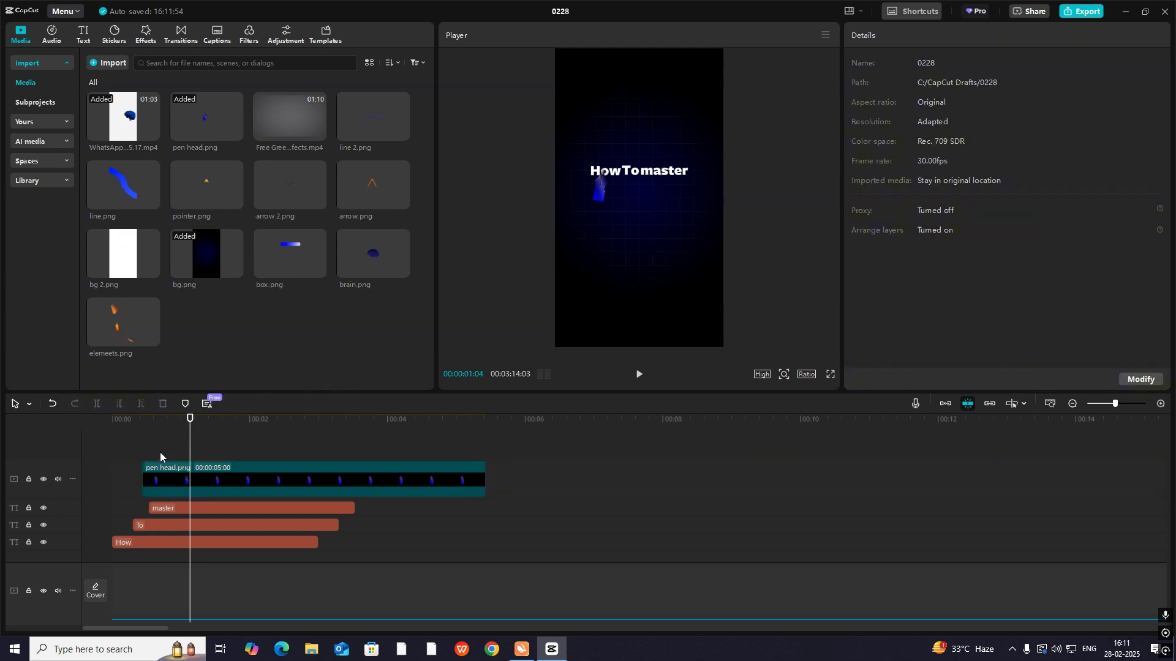
left_click(190, 480)
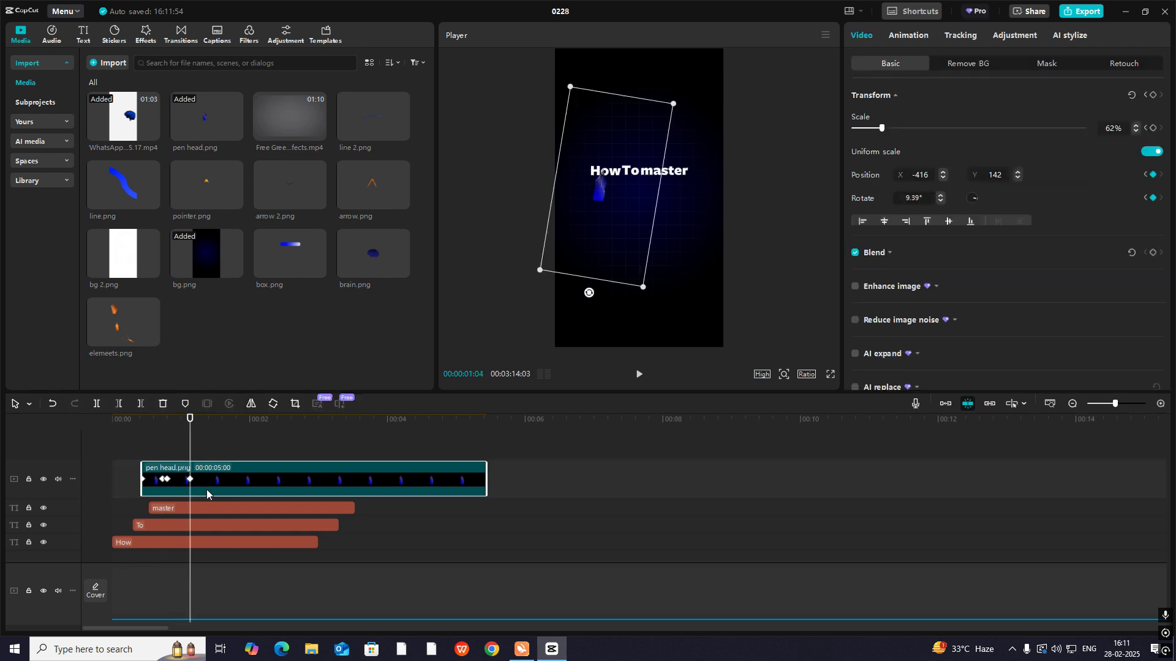
- Apply the Cubic Out preset curve to the pen head's Rotate keyframes and hide the keyframe curves
mouse_move(401, 481)
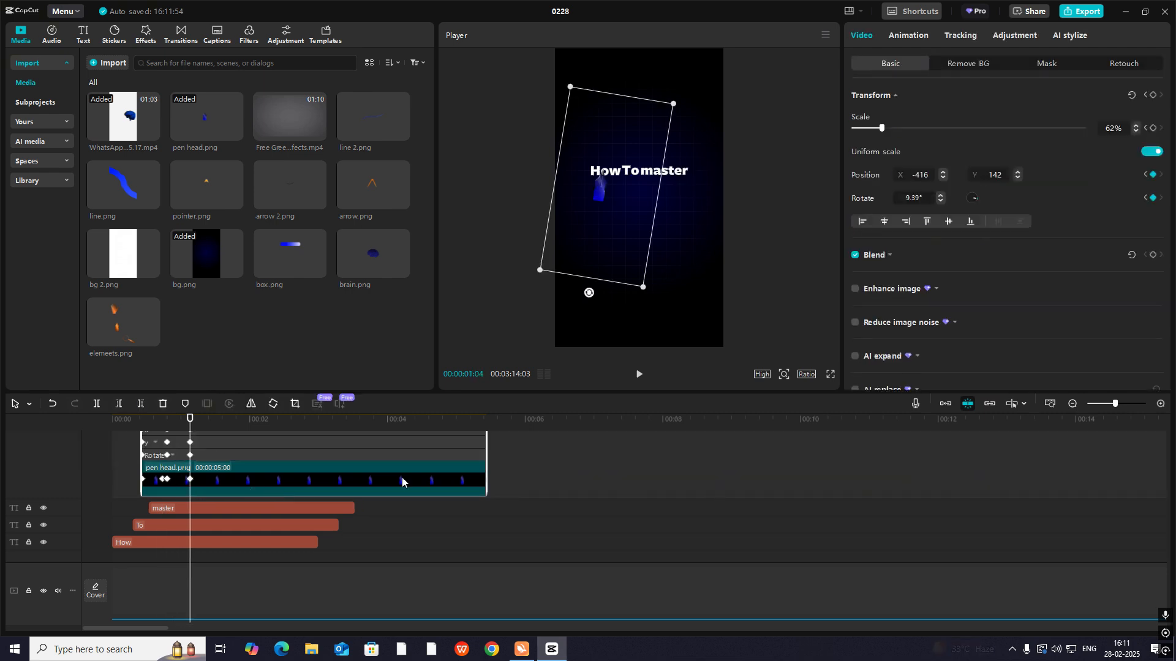
left_click(1161, 404)
scroll(187, 472, "up", 2)
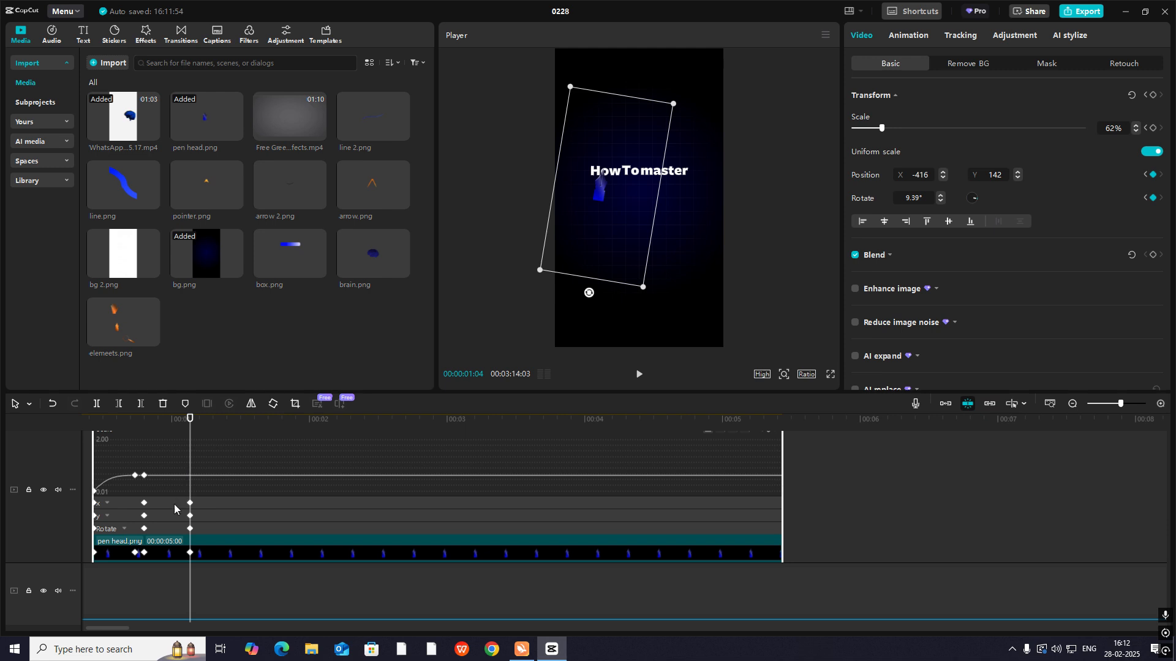
left_click(160, 531)
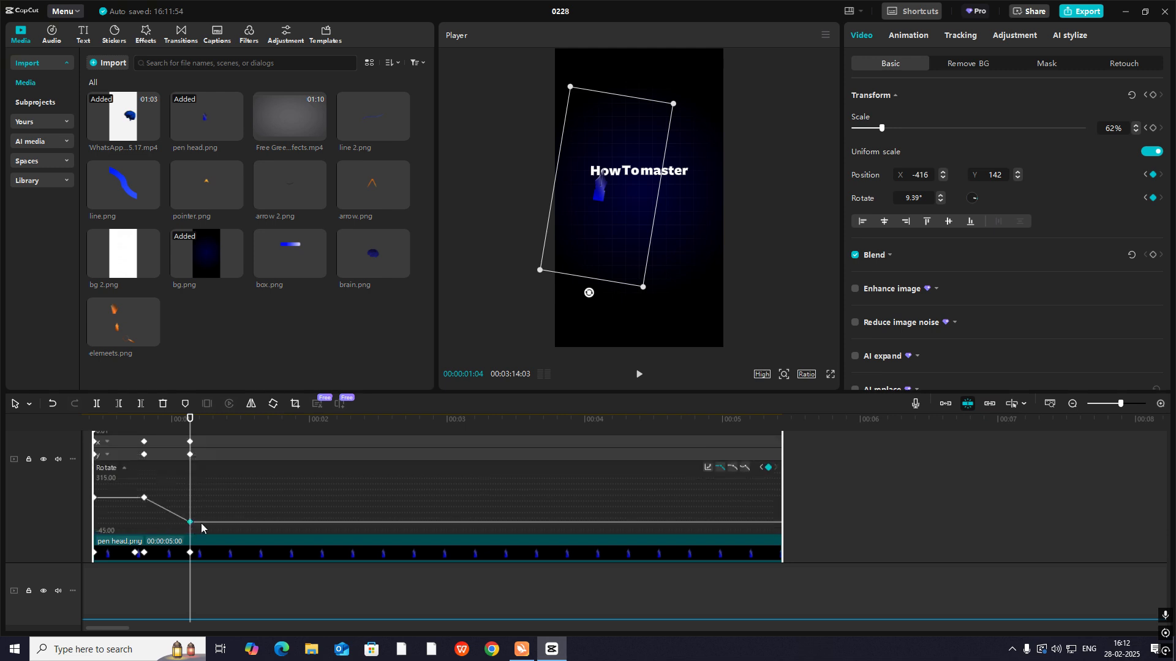
left_click(710, 468)
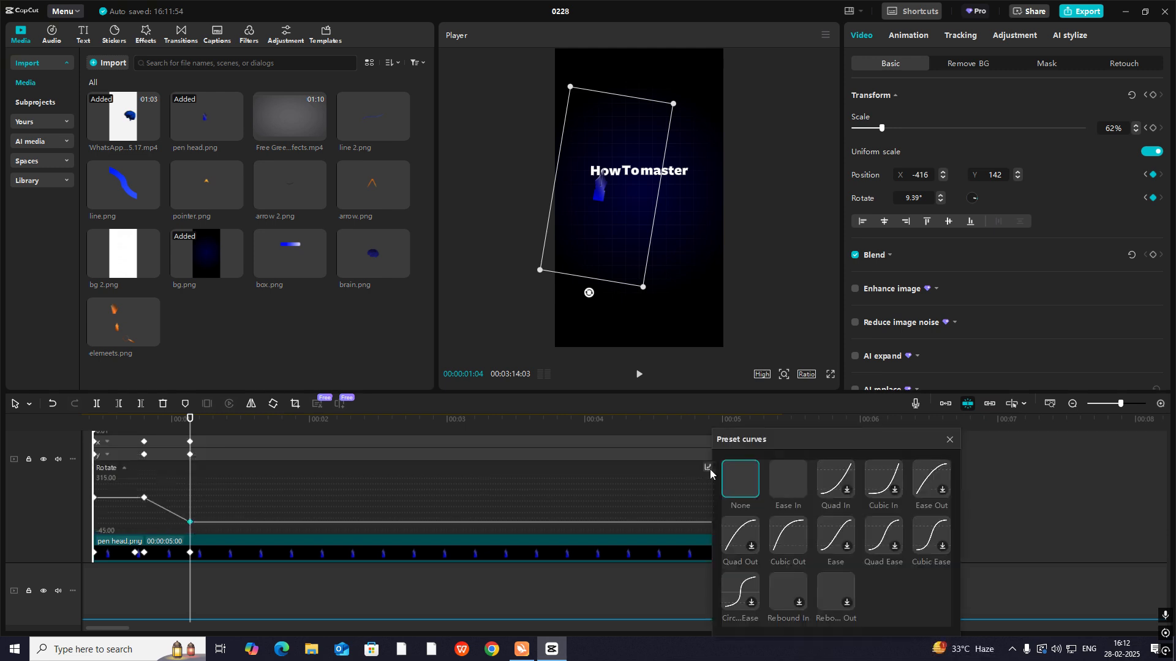
left_click(784, 542)
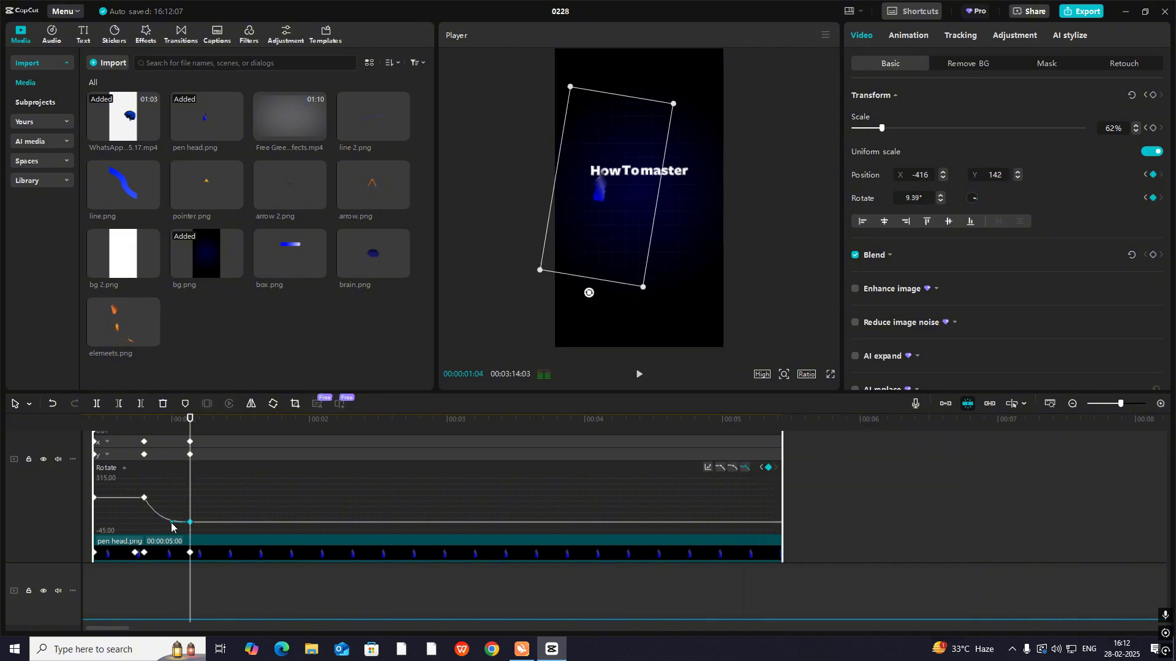
mouse_move(171, 523)
left_mouse_down()
mouse_move(161, 523)
mouse_move(172, 520)
left_mouse_up()
key("alt+k")
- Play the animation from just before the pen head appears to check its eased rotation
left_click(163, 455)
left_click(136, 458)
key("space")
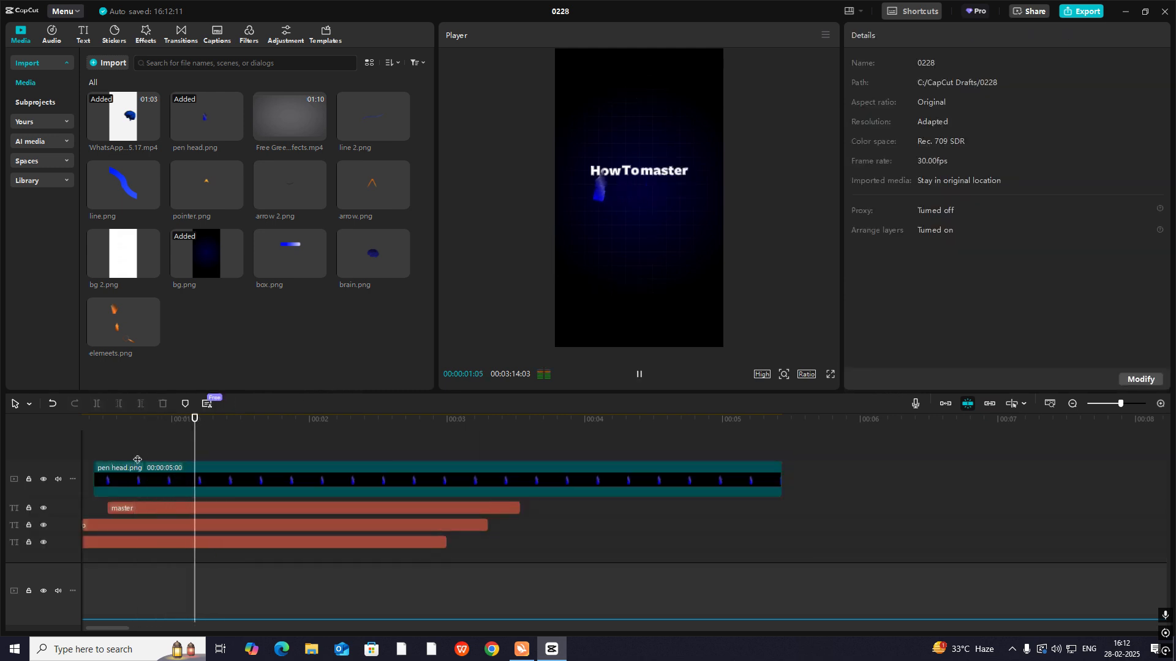
left_click(137, 460)
left_click_drag(137, 460, 173, 467)
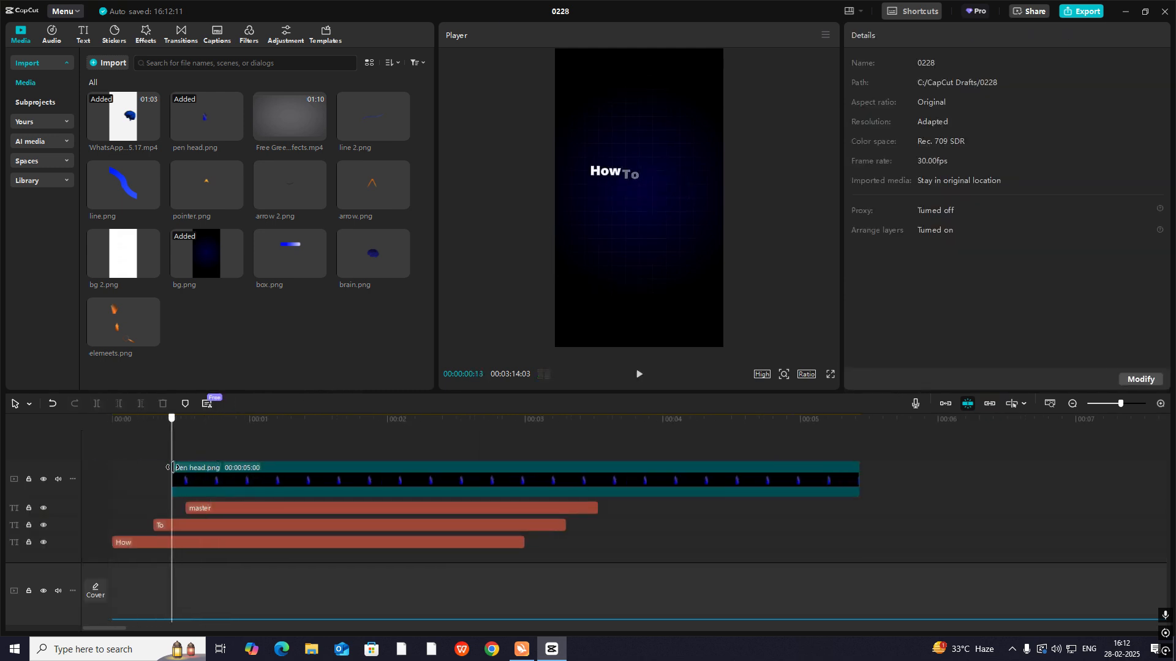
key("space")
key("space")
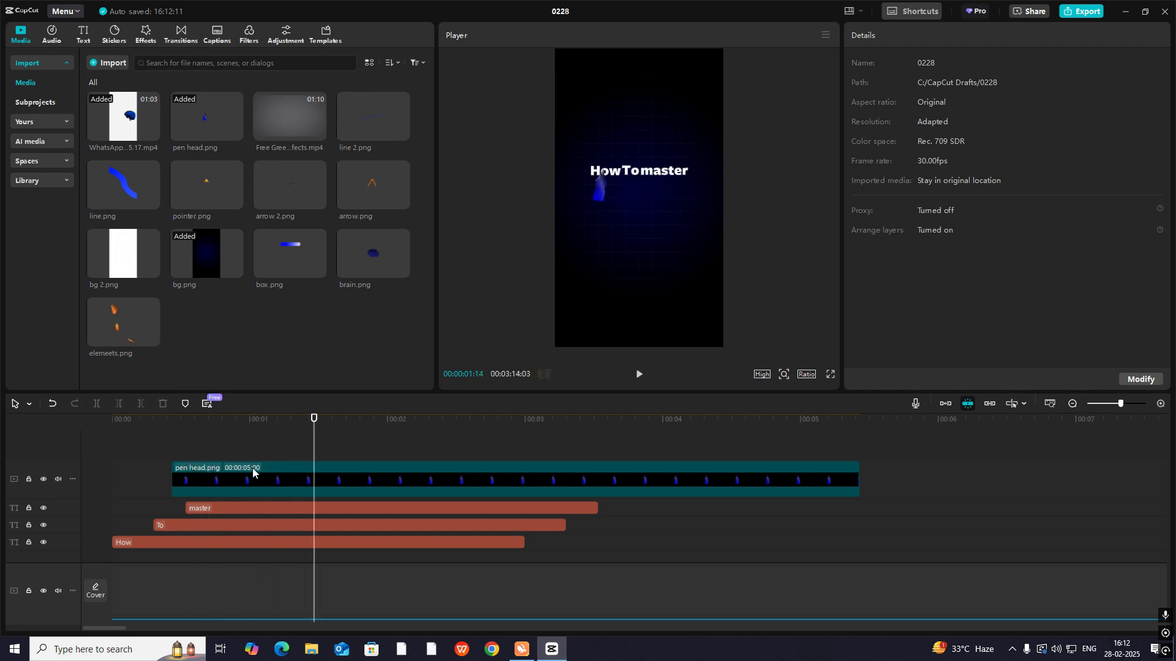
- Apply the Cubic Out preset curve to the pen head's X position keyframes, hide the curves and preview the sweep
left_click(248, 470)
left_click(265, 486)
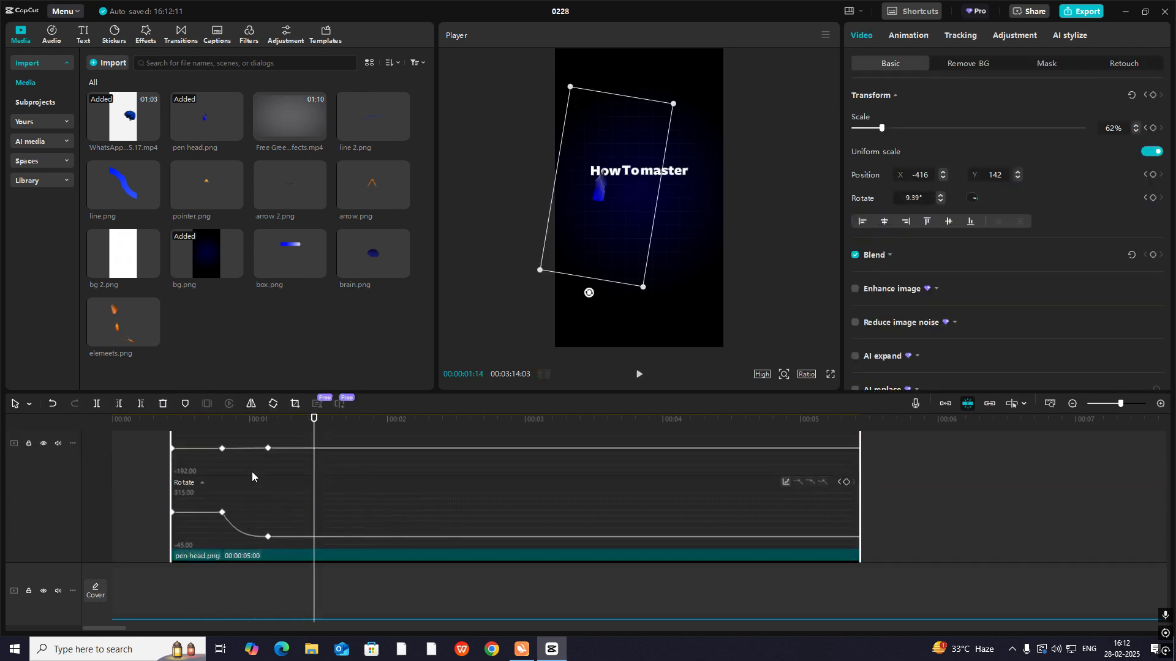
scroll(252, 471, "up", 3)
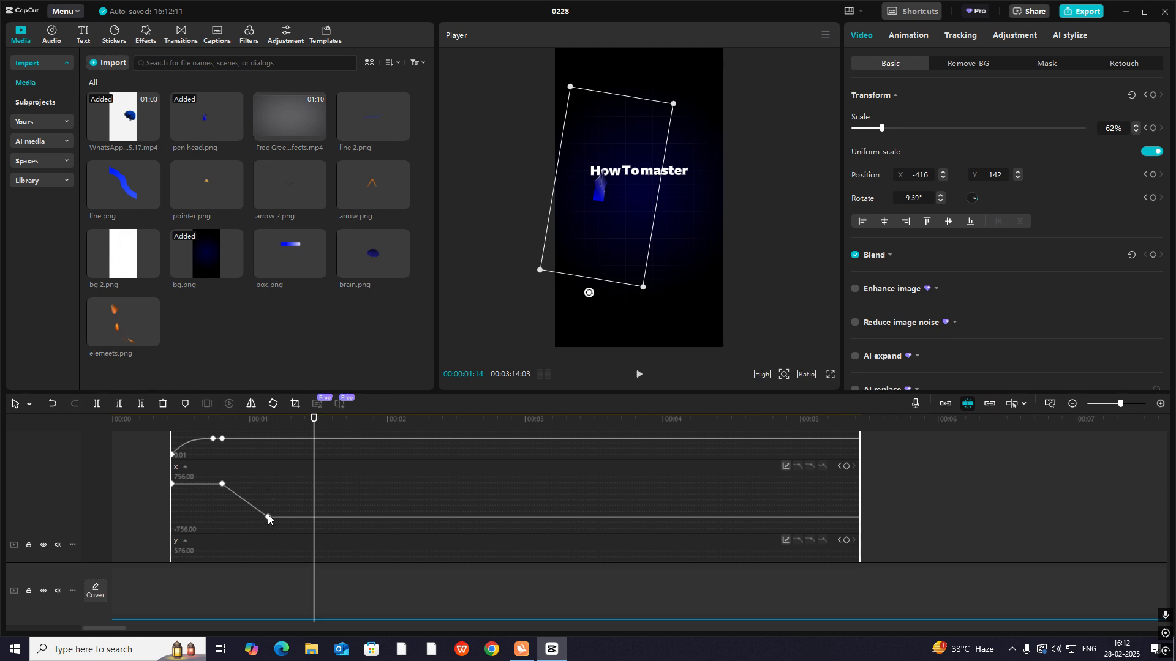
left_click(787, 468)
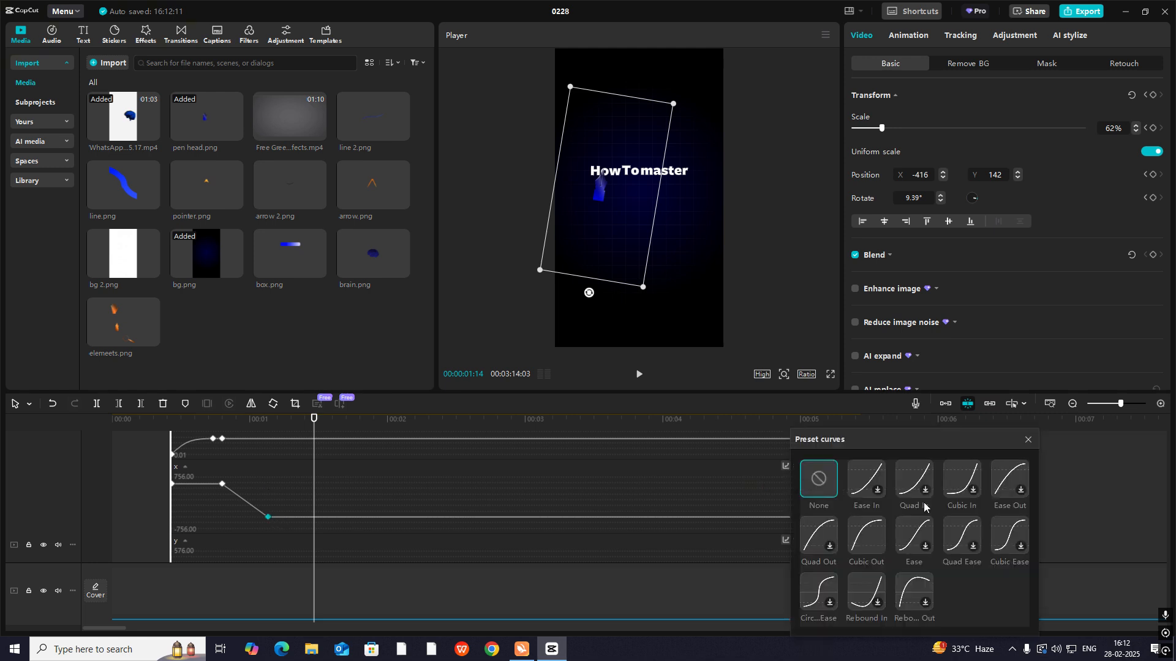
left_click(870, 536)
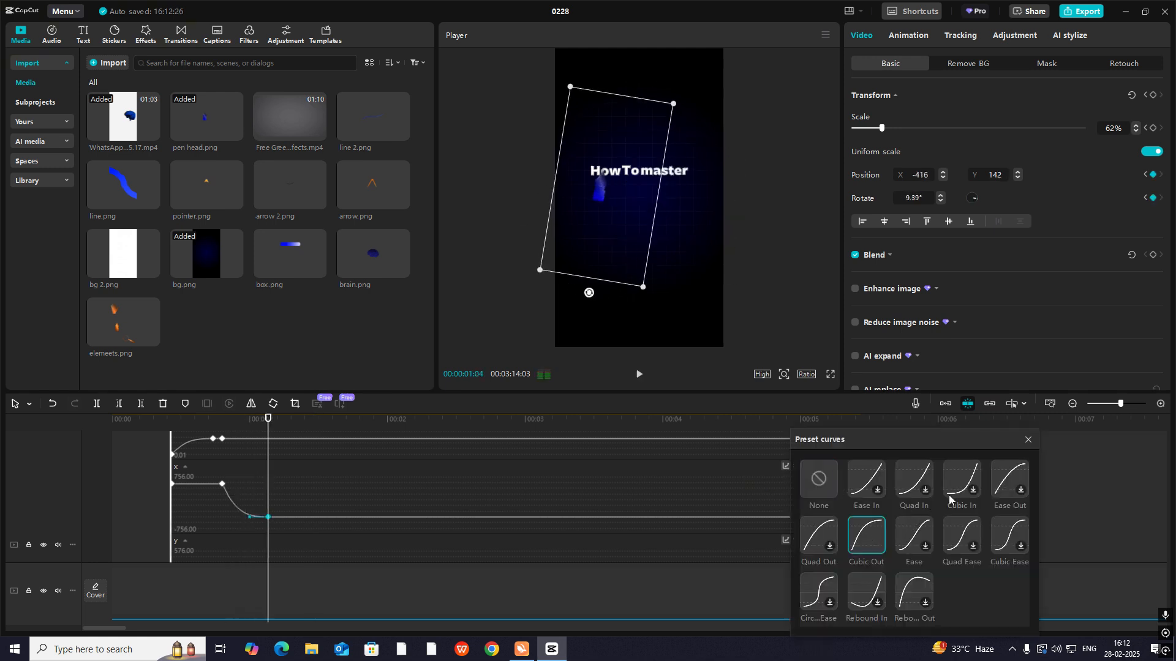
left_click(1028, 440)
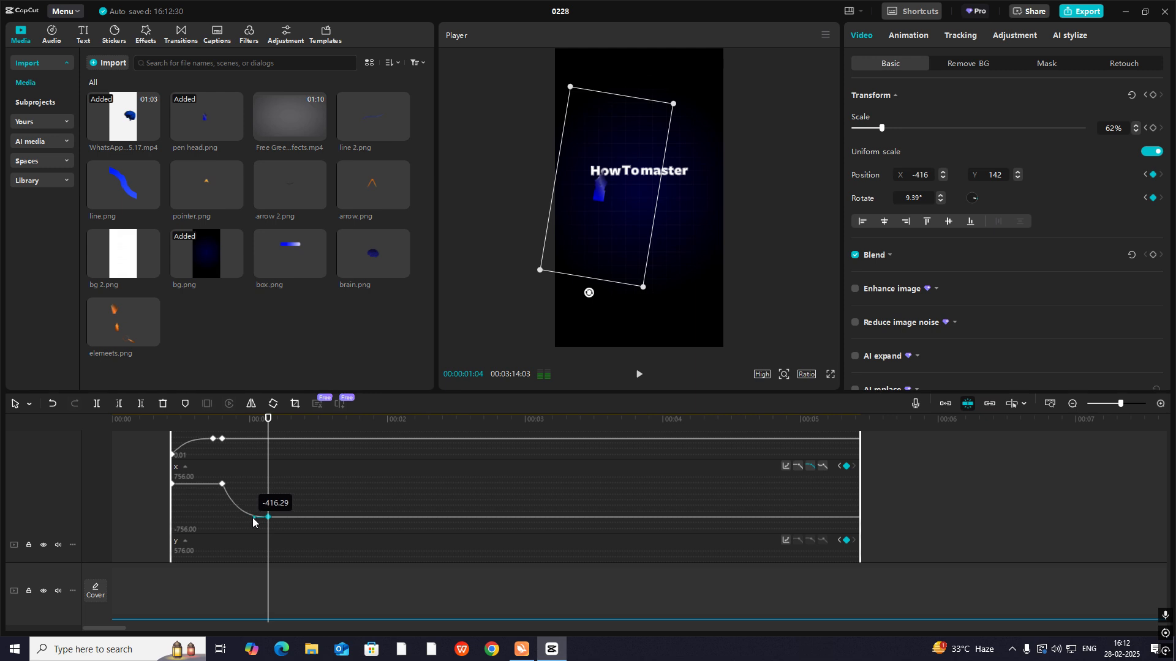
left_click_drag(268, 423, 175, 463)
key("space")
double_click(265, 450)
left_click(211, 452)
key("space")
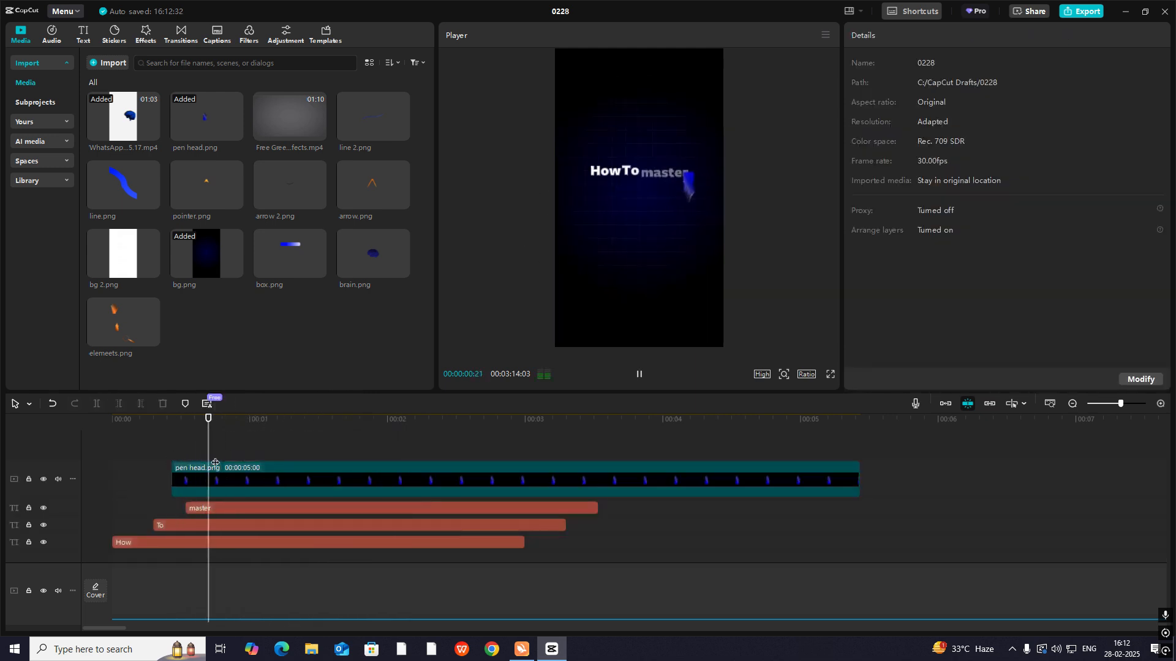
key("space")
- Move the pen head's last keyframe to about 00:00:01:14 to lengthen the sweep, and replay it from the start
left_click(263, 484)
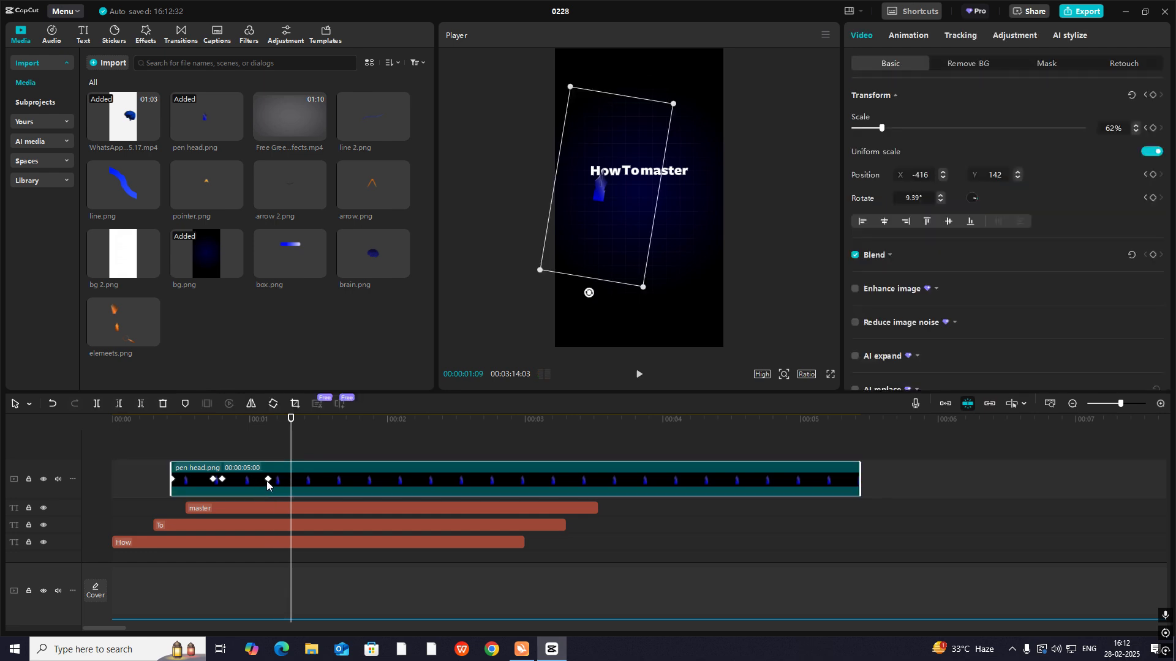
left_click(267, 480)
left_click(201, 439)
left_click_drag(200, 438, 168, 449)
key("space")
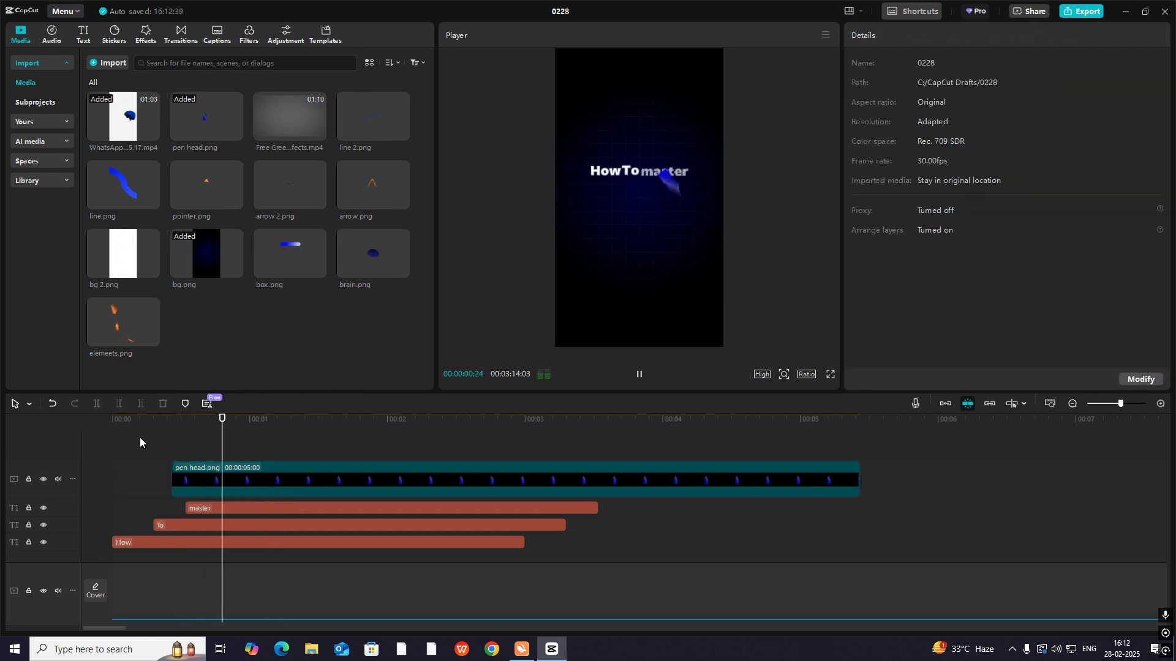
left_click(262, 447)
left_click_drag(262, 447, 104, 452)
key("space")
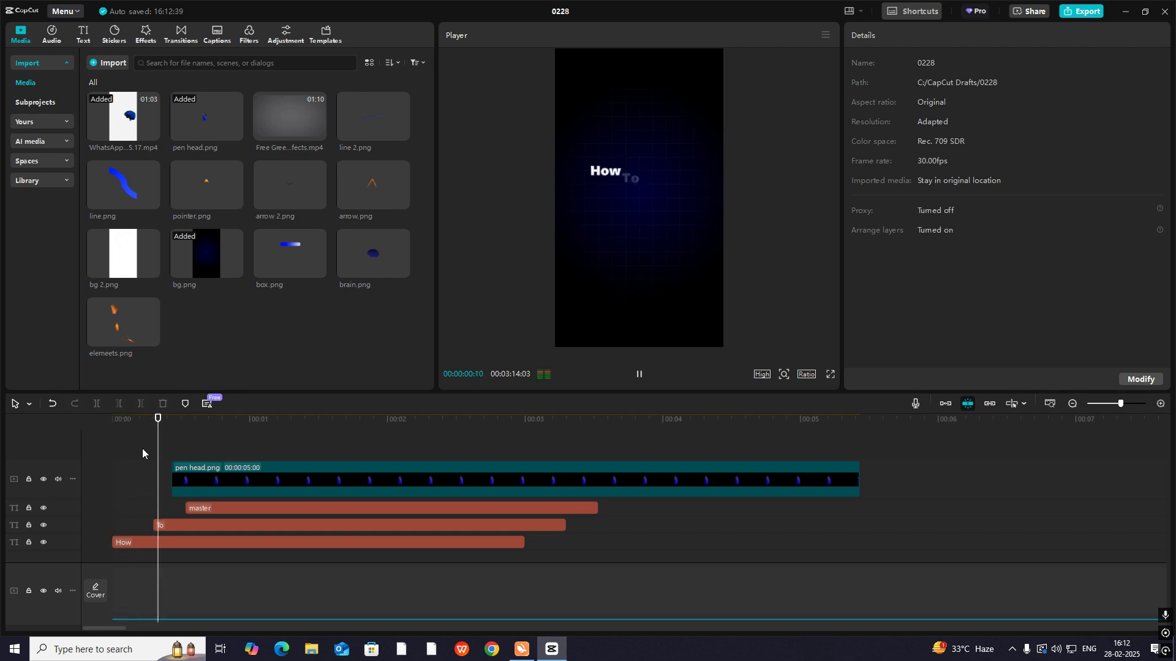
left_click_drag(223, 449, 182, 483)
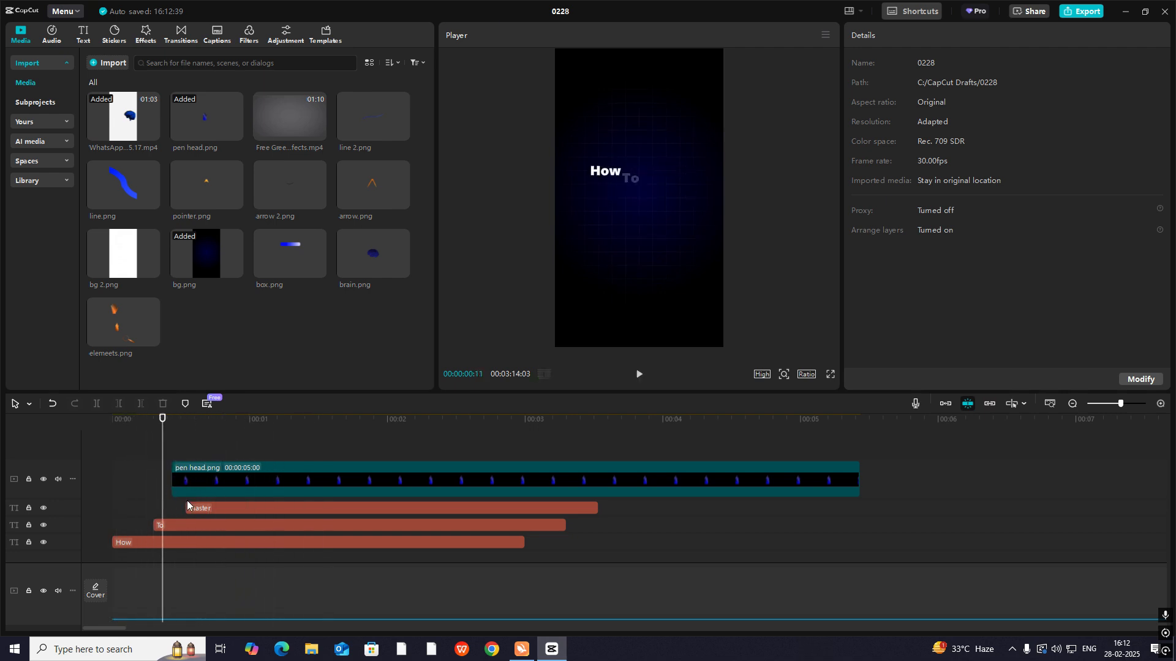
- Nudge the pen head's second scale keyframe slightly later, and play and scrub through the title animation
left_click(212, 483)
left_click(213, 480)
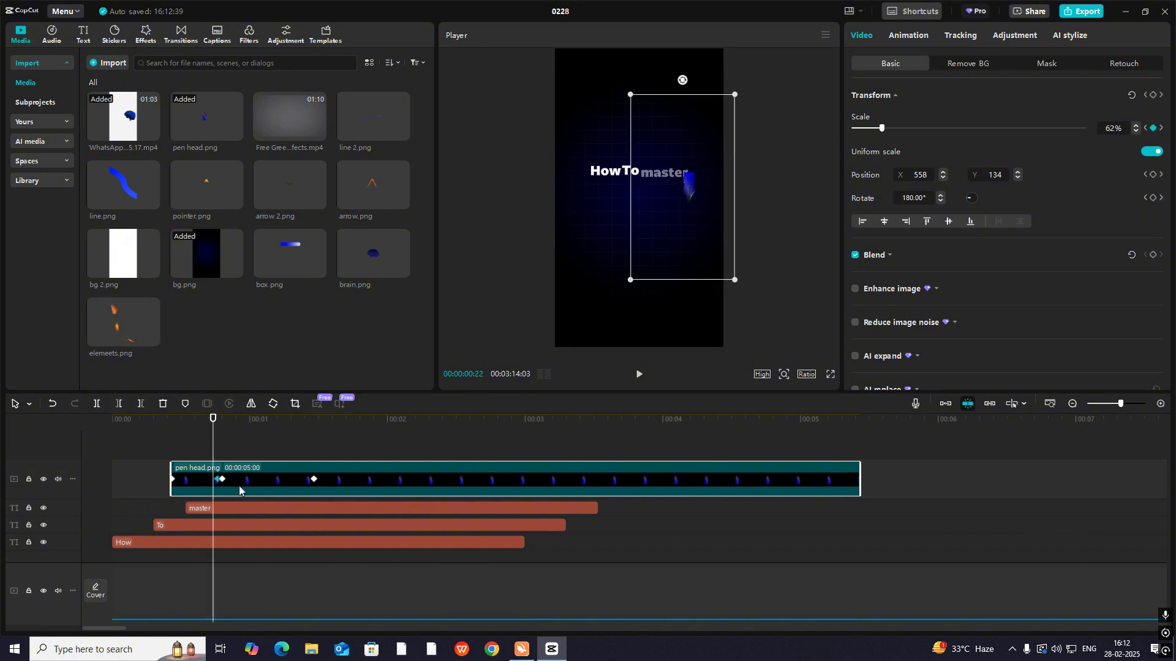
left_click(172, 449)
key("space")
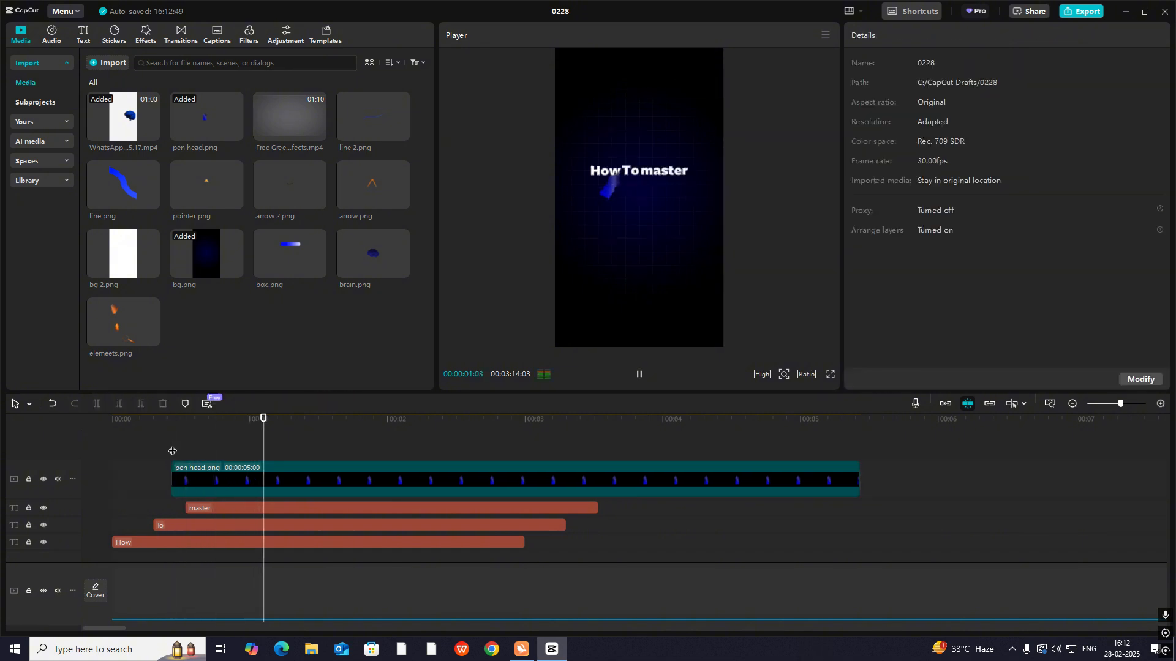
left_click_drag(189, 447, 53, 469)
key("space")
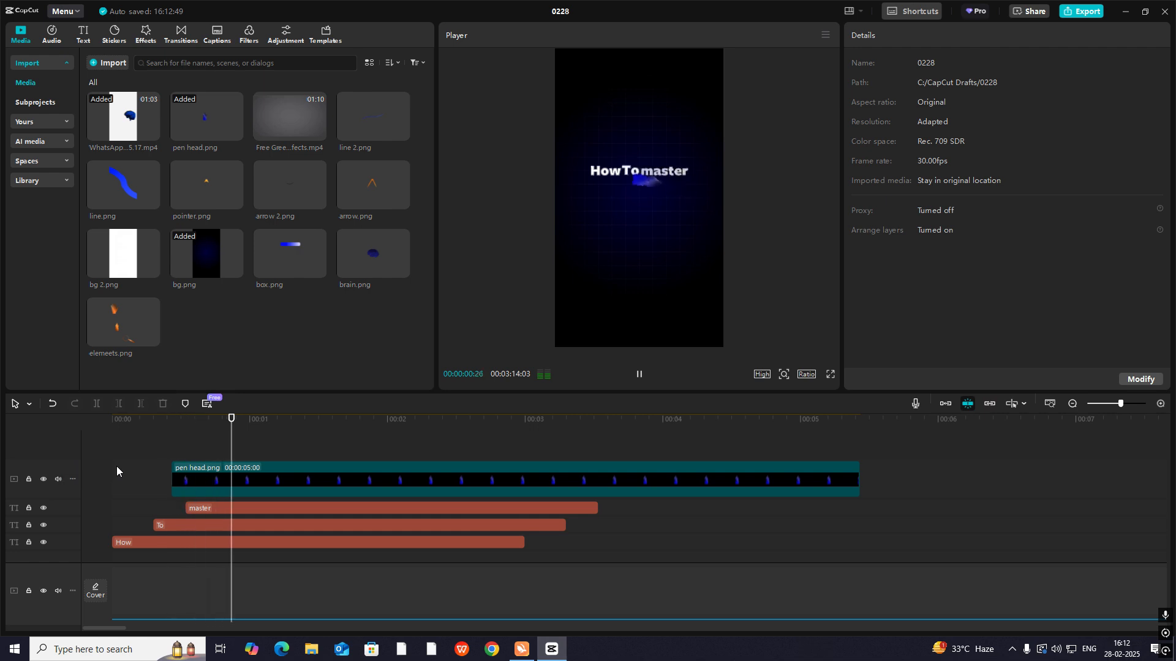
key("space")
left_click_drag(209, 452, 296, 490)
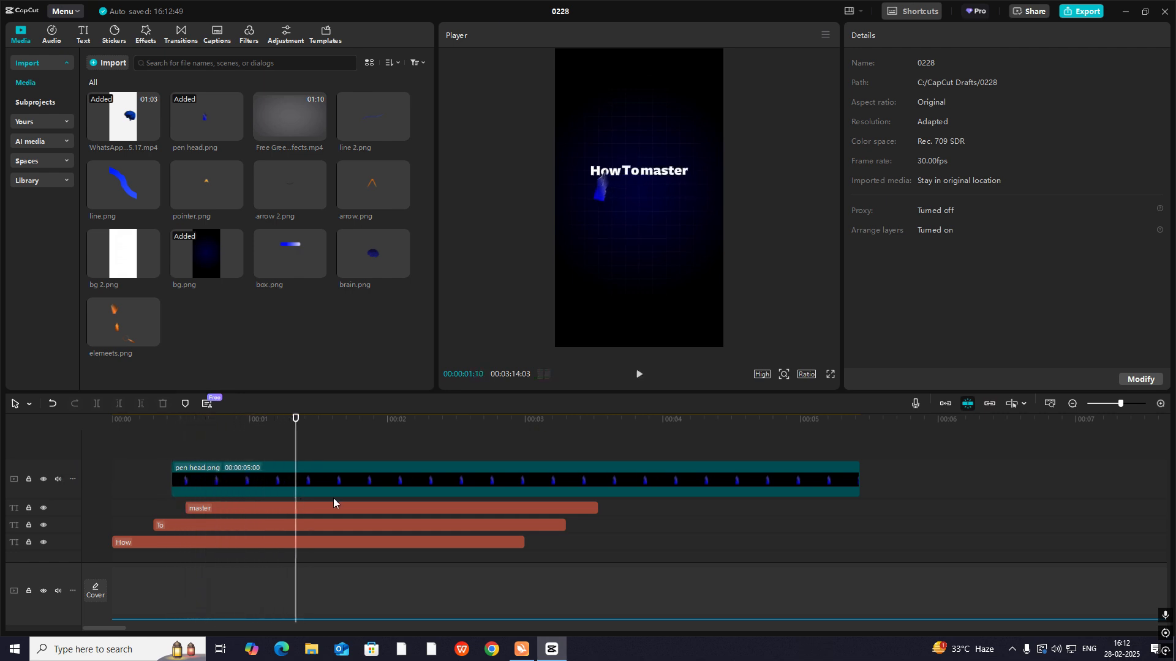
- Check the "VIDEO EDITING" title in the reference clip at 00:00:17:20, and replay the recreated title for comparison
left_click(1073, 405)
left_click_drag(660, 531, 720, 554)
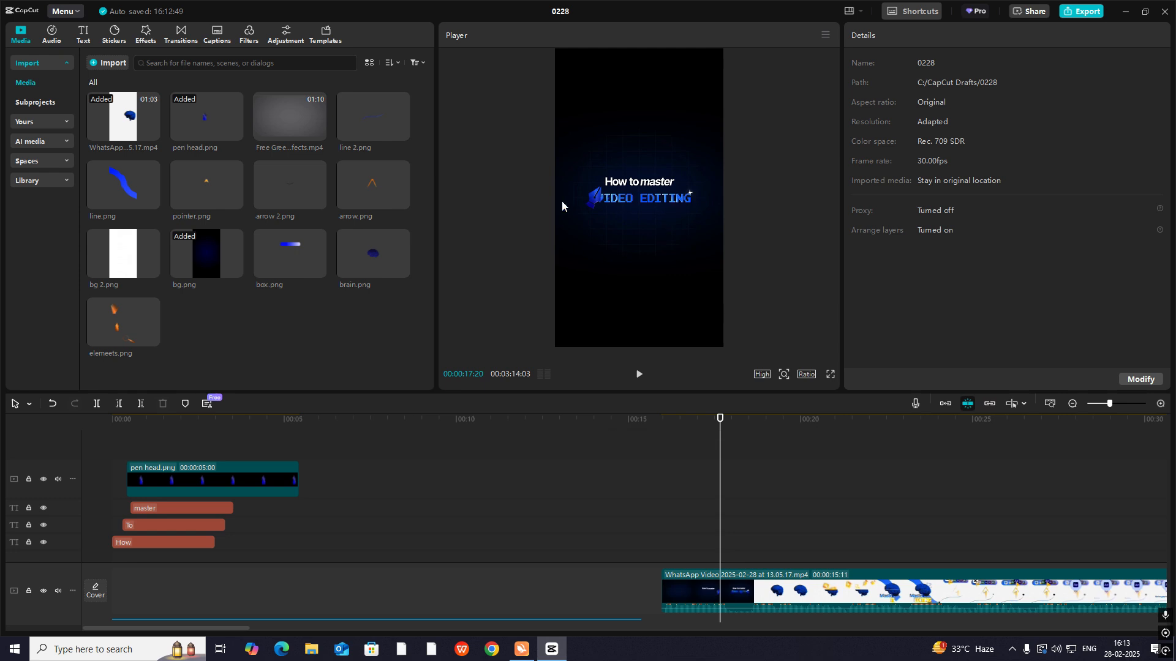
left_click_drag(721, 476, 93, 477)
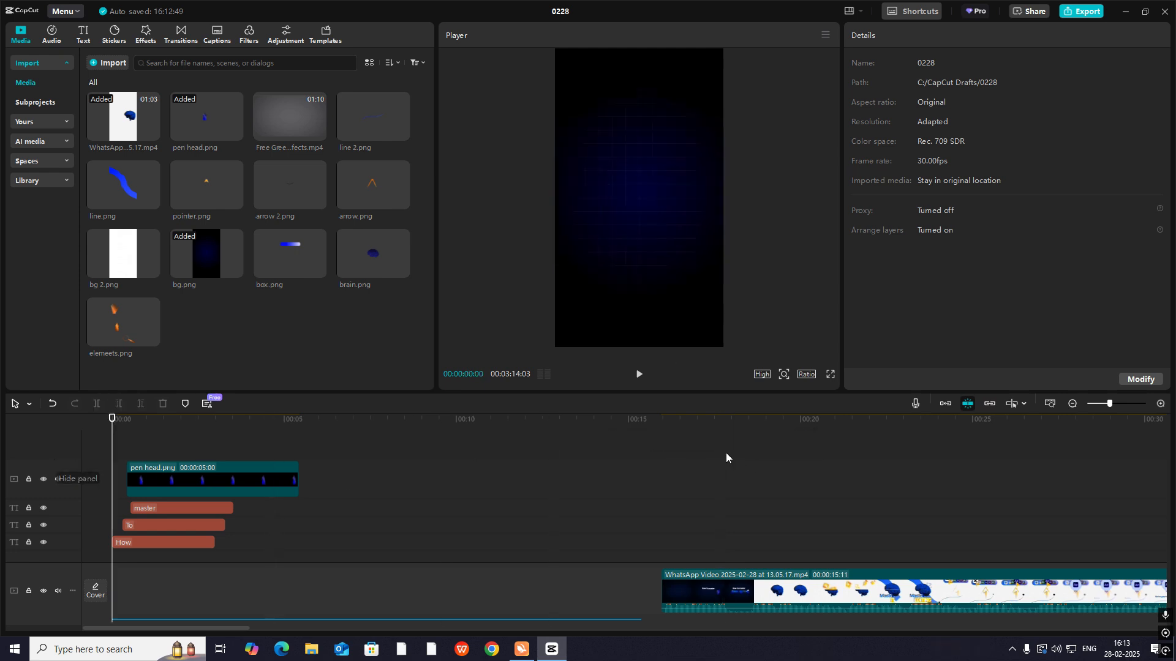
left_click(1161, 404)
key("space")
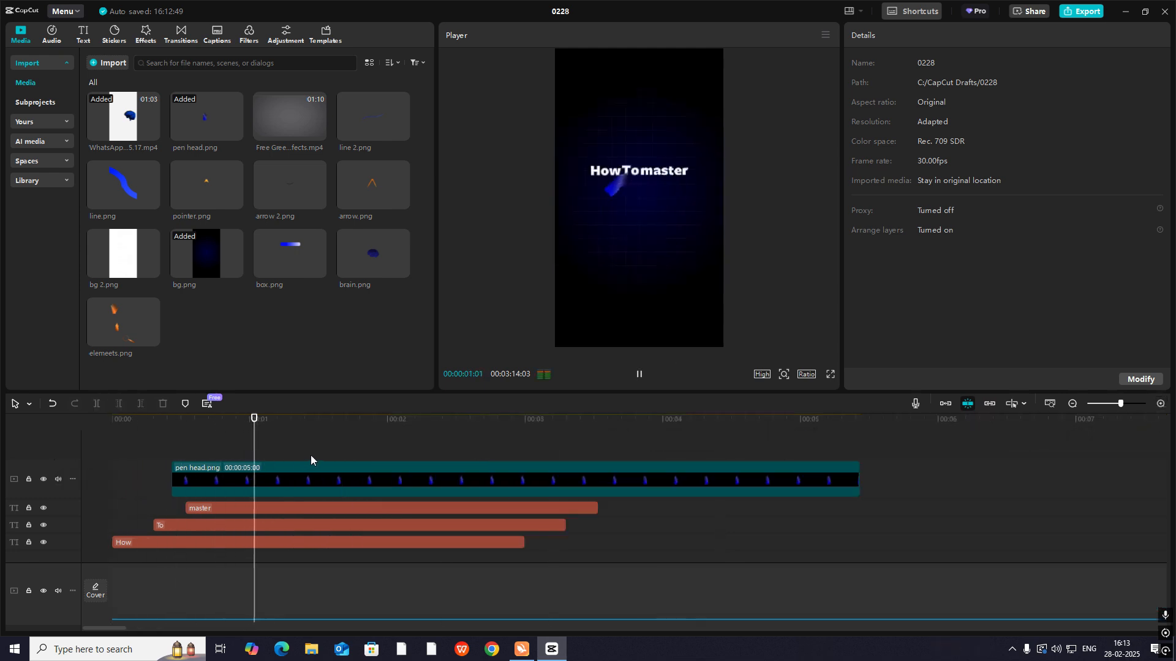
key("space")
- Add a default text clip on a new track above the pen head and change its text to "video editing"
left_click(86, 37)
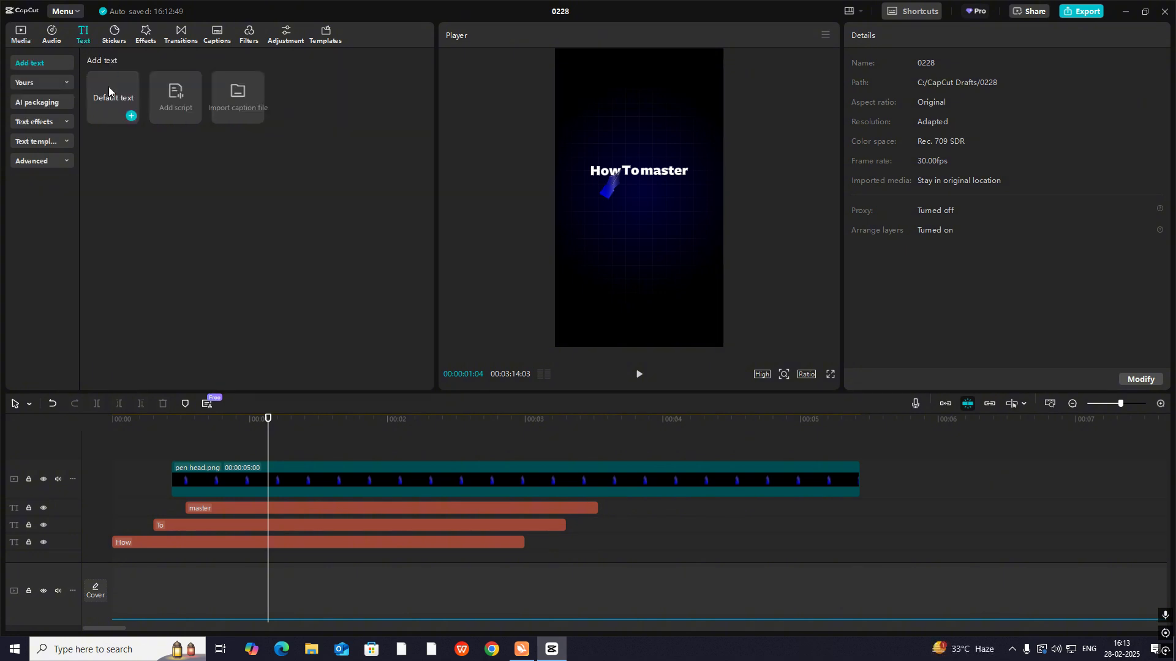
left_click_drag(114, 98, 196, 469)
left_click(914, 100)
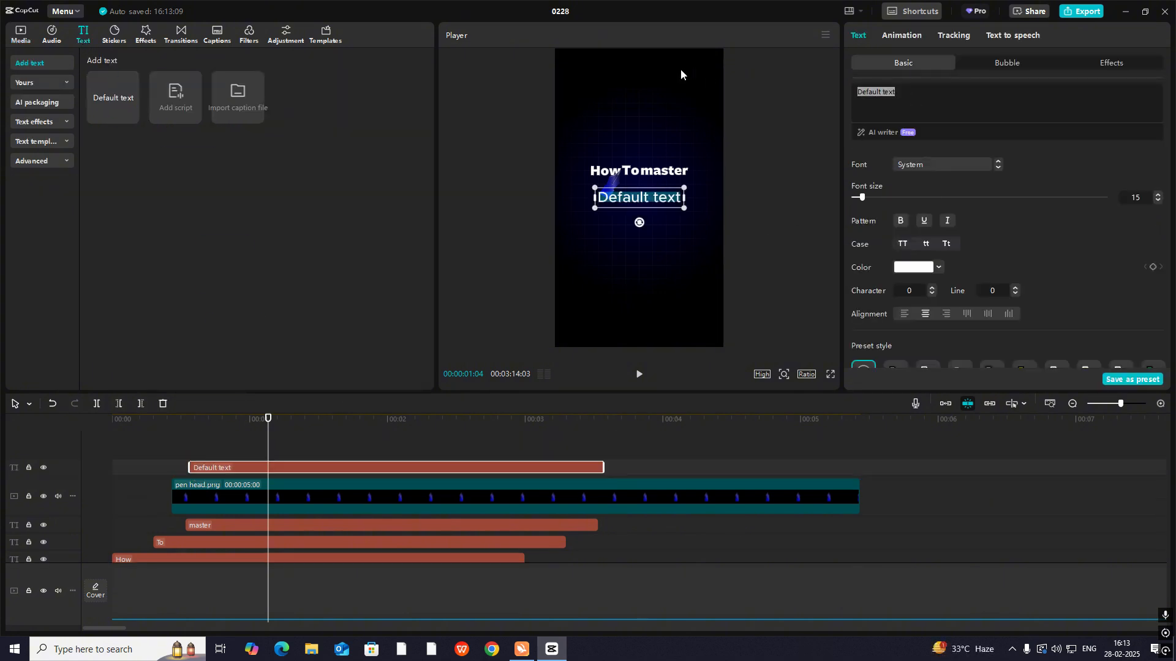
type("video")
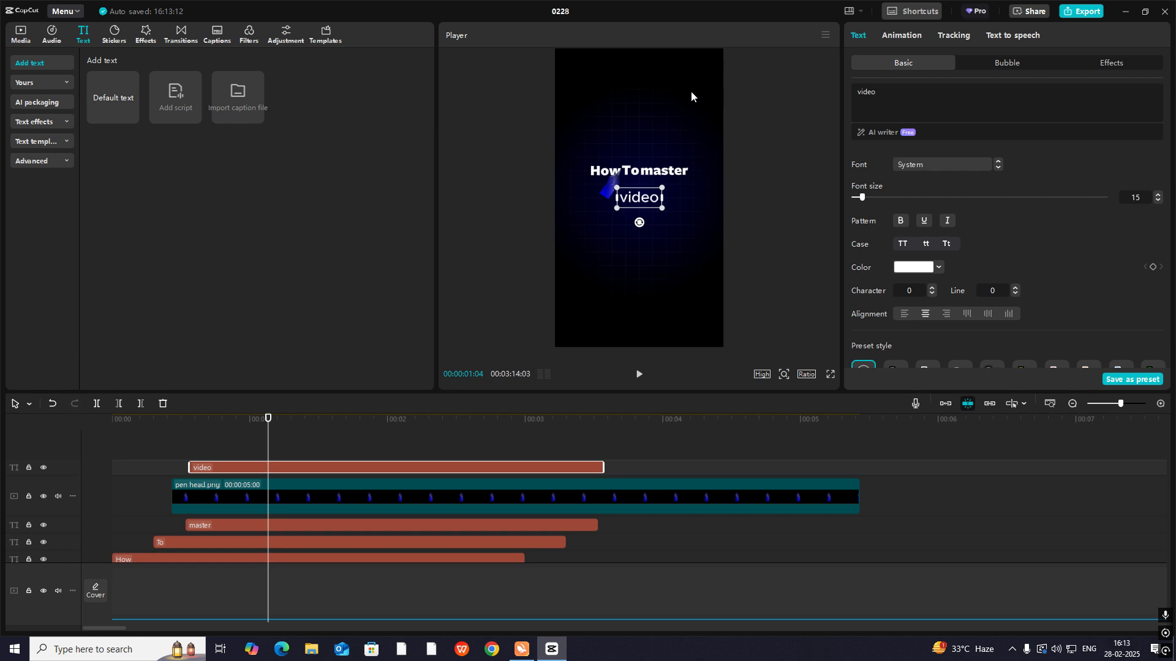
type(" editing")
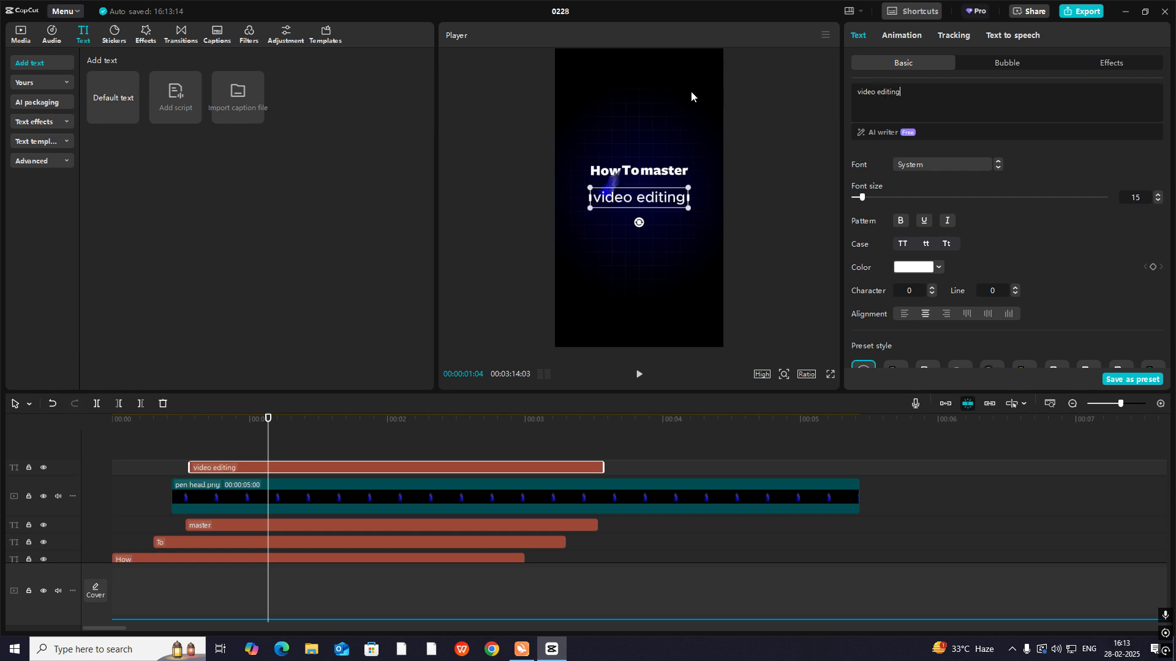
- Set the "video editing" text in bold Prata-Regular and place it directly beneath "How To master"
left_click(954, 166)
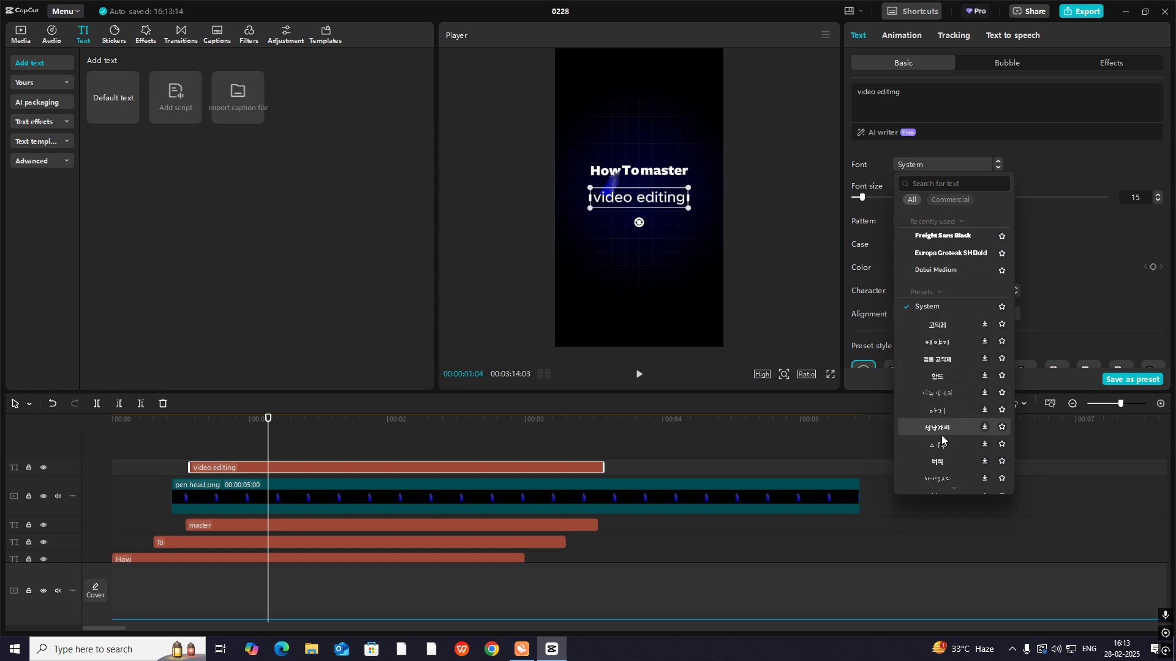
scroll(942, 435, "down", 5)
scroll(942, 432, "down", 5)
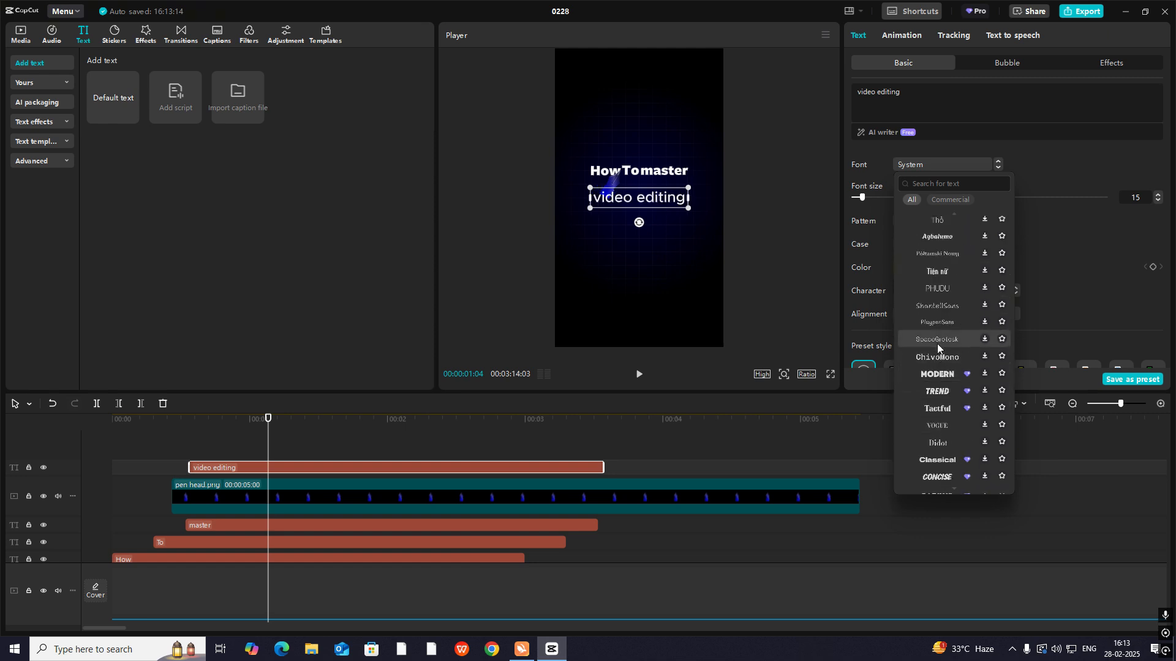
left_click(941, 400)
mouse_move(675, 188)
left_mouse_down()
mouse_move(689, 183)
mouse_move(661, 194)
left_mouse_up()
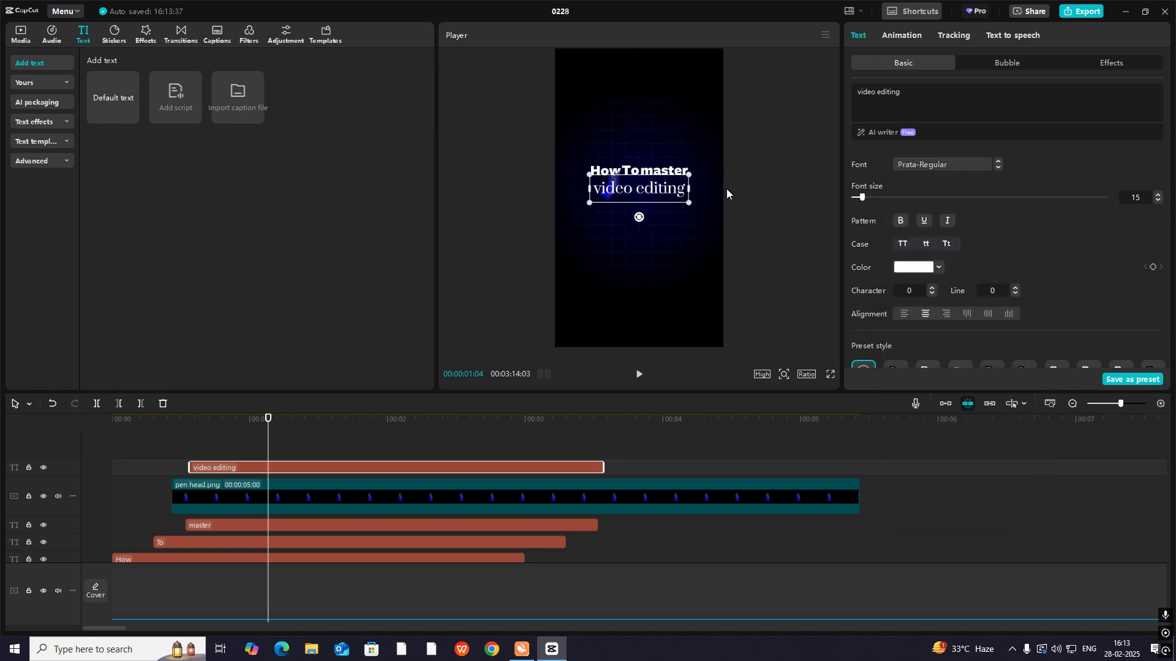
left_click(900, 224)
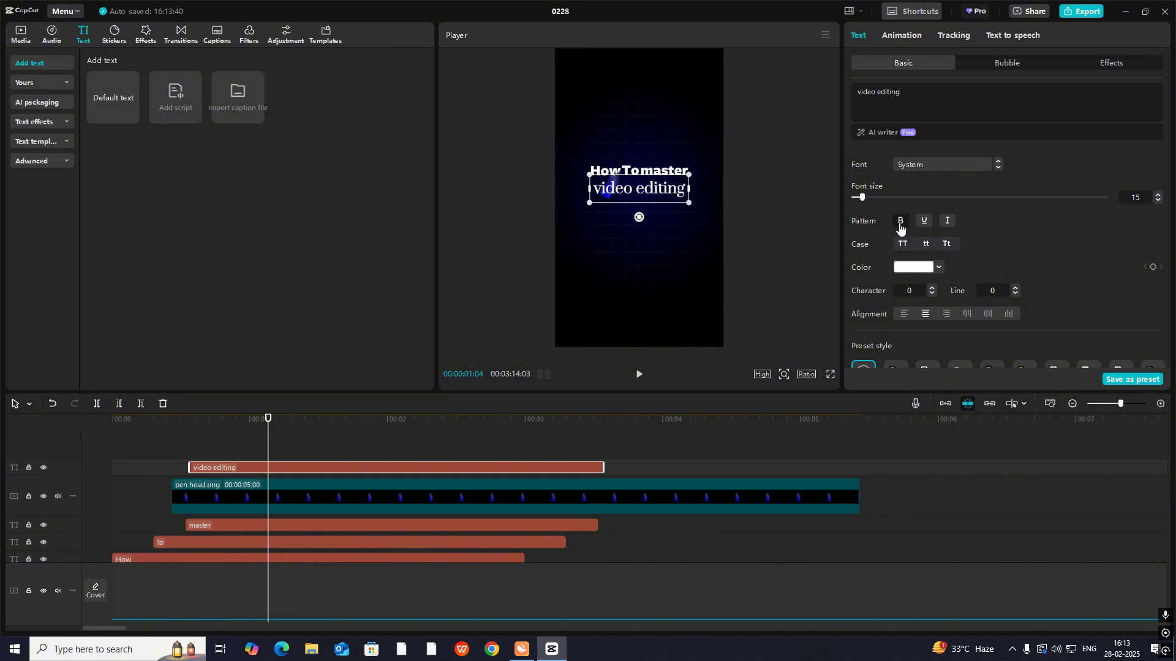
left_click_drag(641, 192, 645, 195)
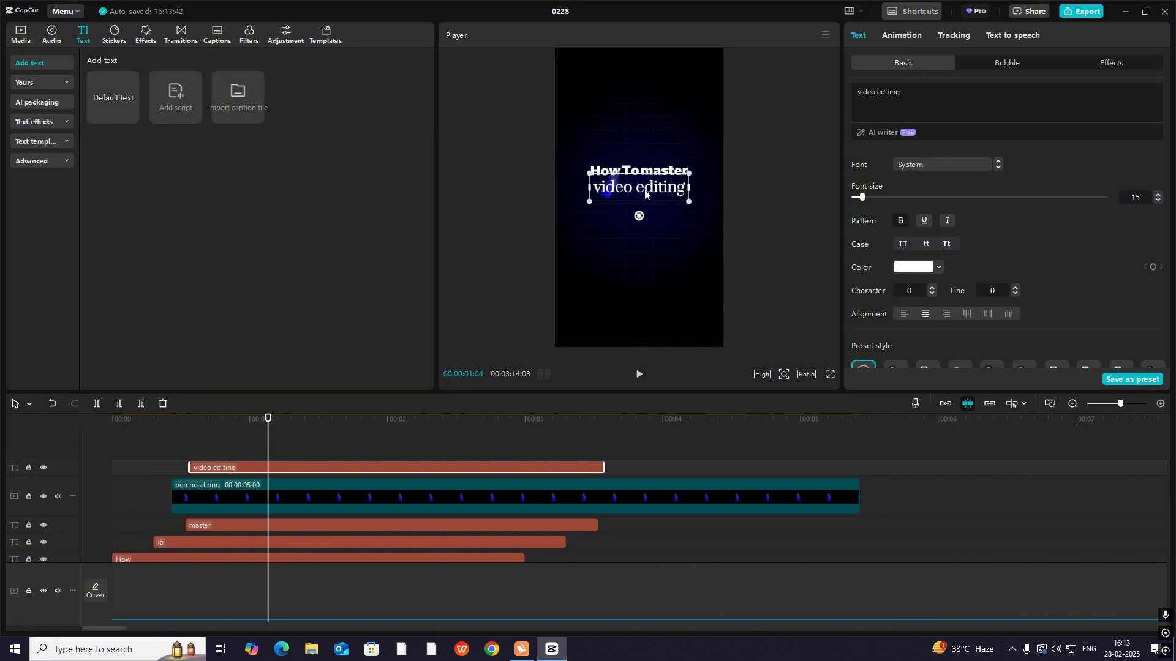
- Colour the "video editing" text light blue (484DFF) and move its clip to the track beneath pen head.png
left_click(916, 268)
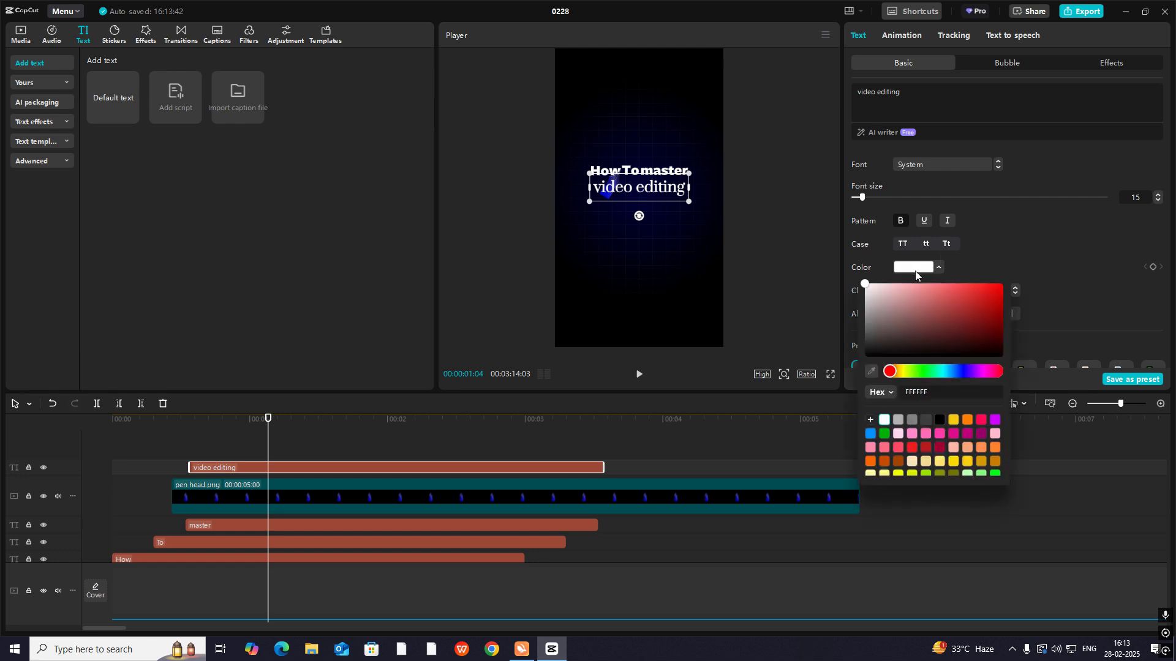
left_click(871, 371)
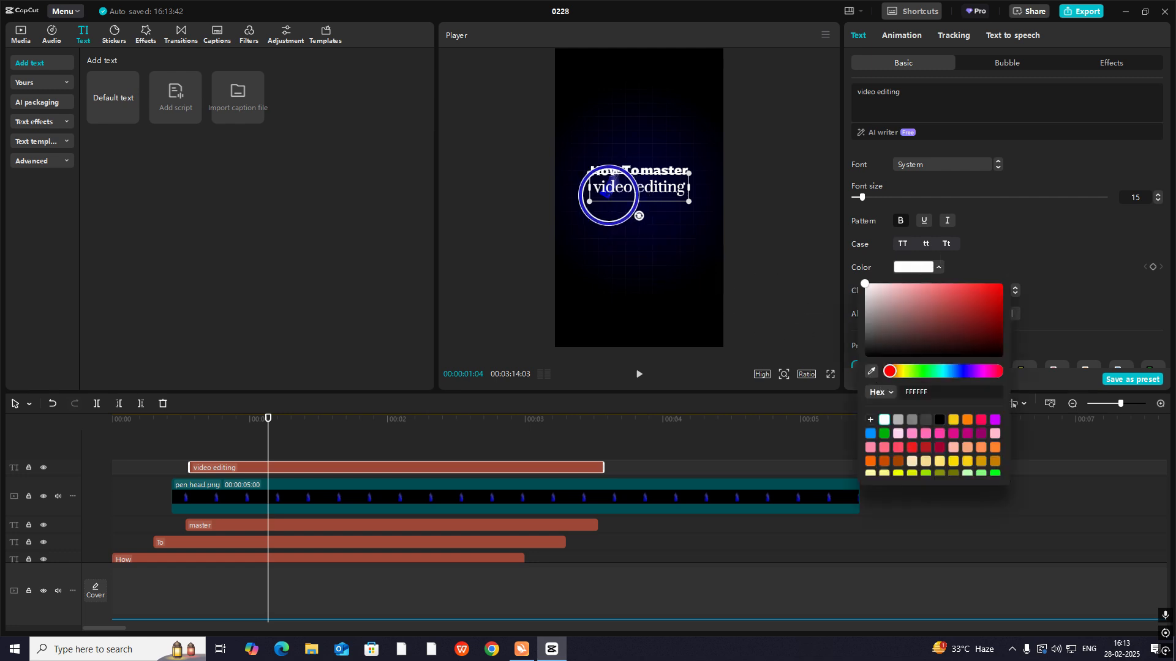
left_click(624, 201)
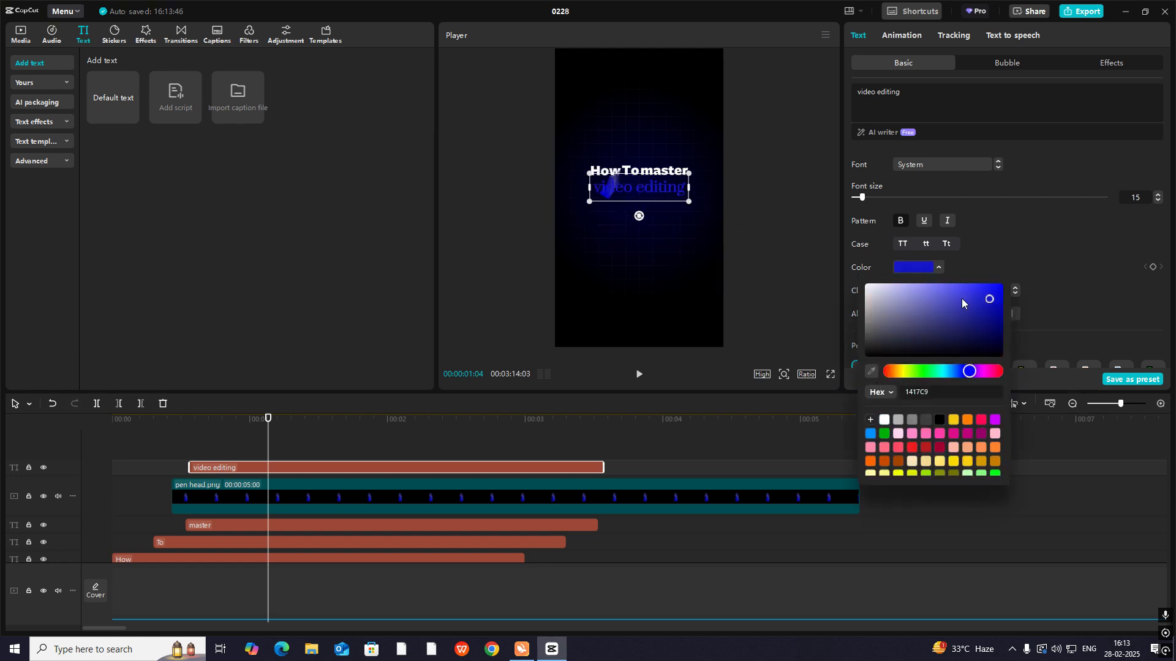
mouse_move(961, 299)
left_mouse_down()
mouse_move(947, 282)
mouse_move(963, 276)
left_mouse_up()
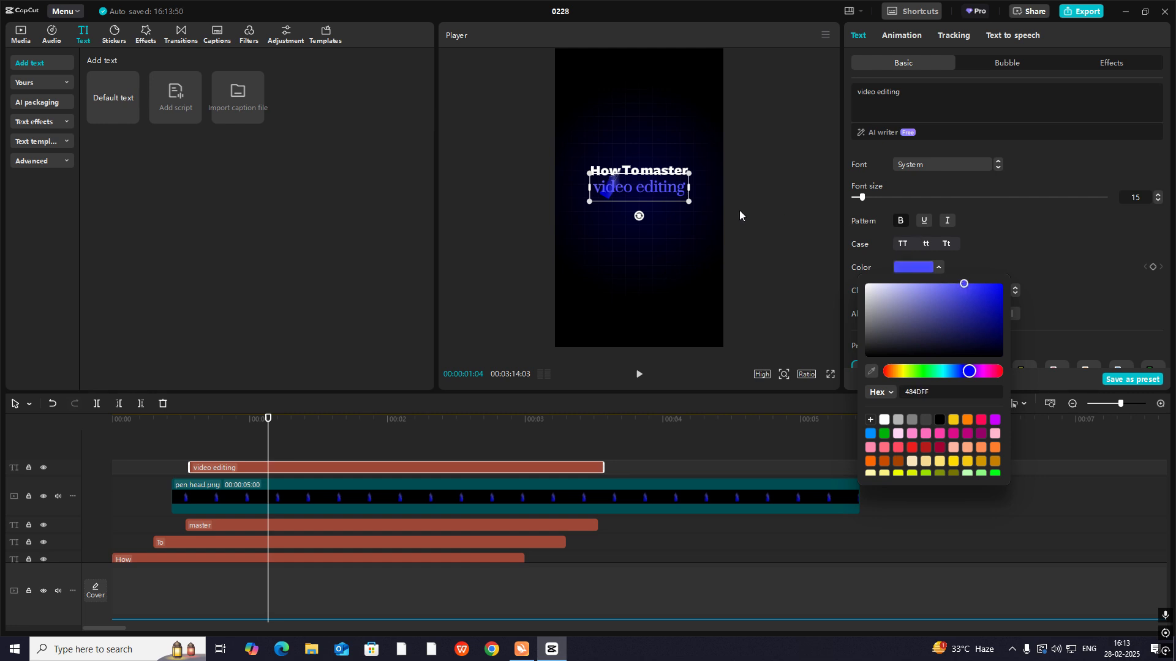
left_click(711, 206)
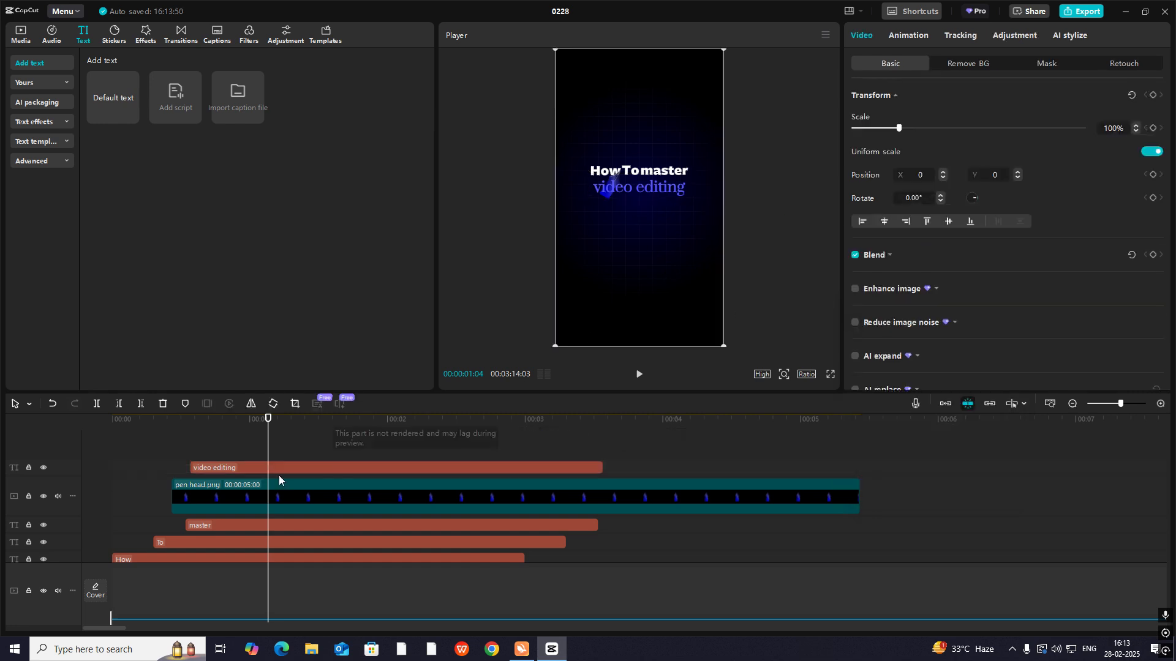
left_click_drag(257, 469, 256, 517)
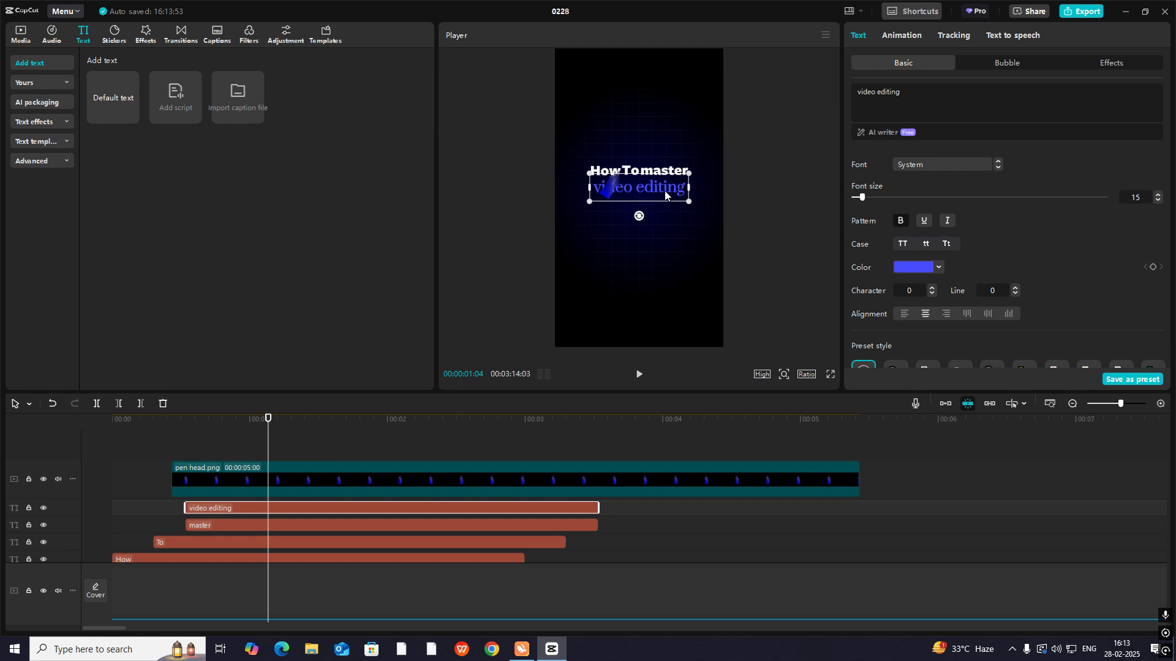
left_click(713, 167)
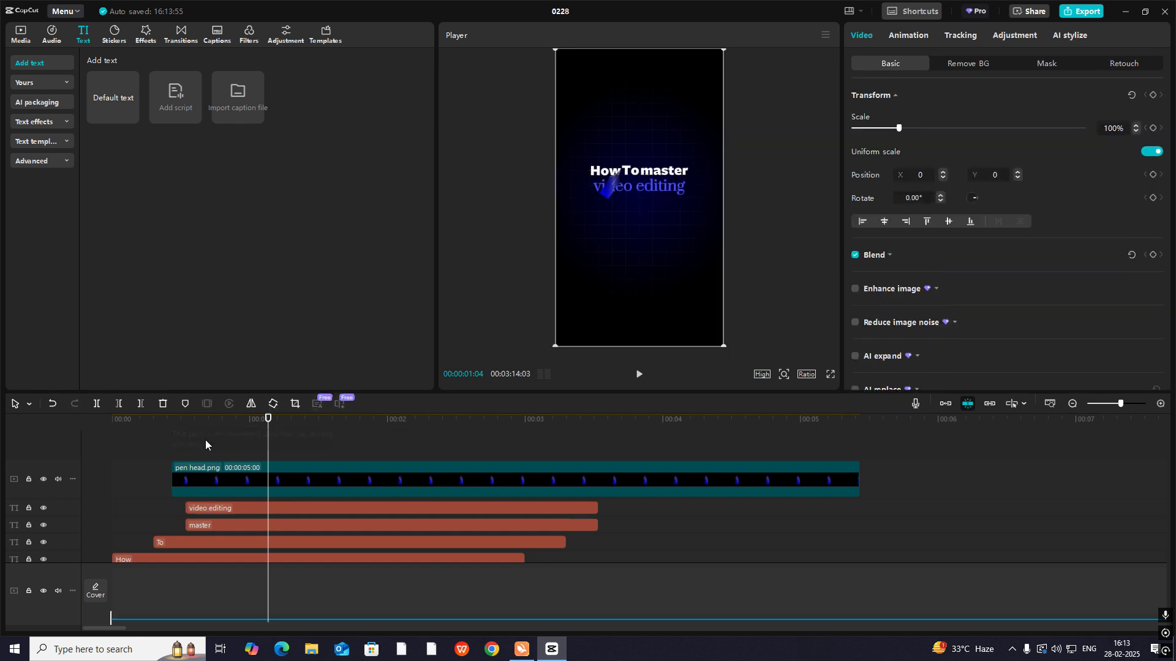
- Place the playhead on the pen head's keyframe at 00:00:00:24 and turn the "video editing" text into a compound clip
left_click_drag(204, 440, 186, 498)
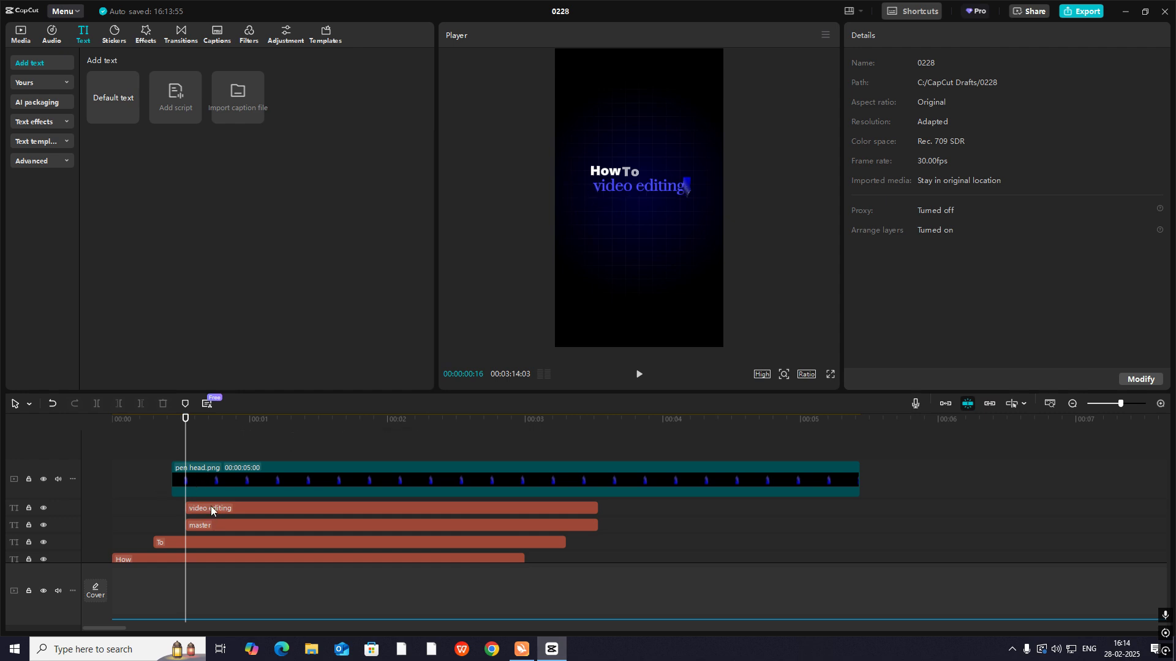
left_click(197, 473)
left_click_drag(185, 452, 223, 462)
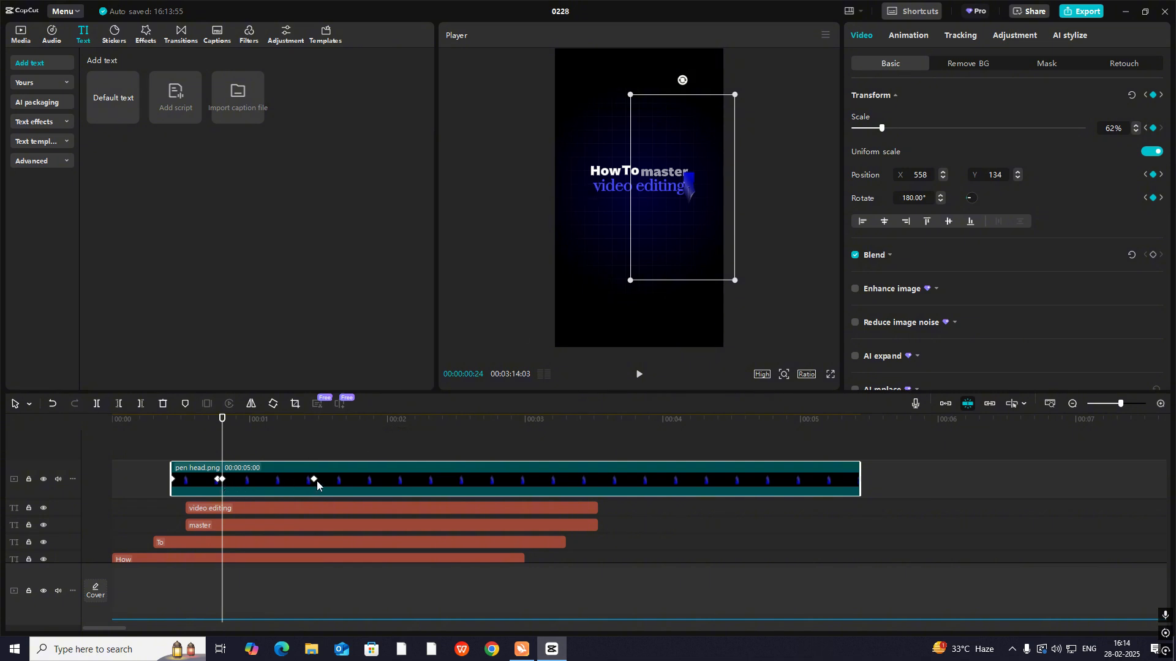
left_click(232, 509)
left_click(232, 493)
left_click(233, 509)
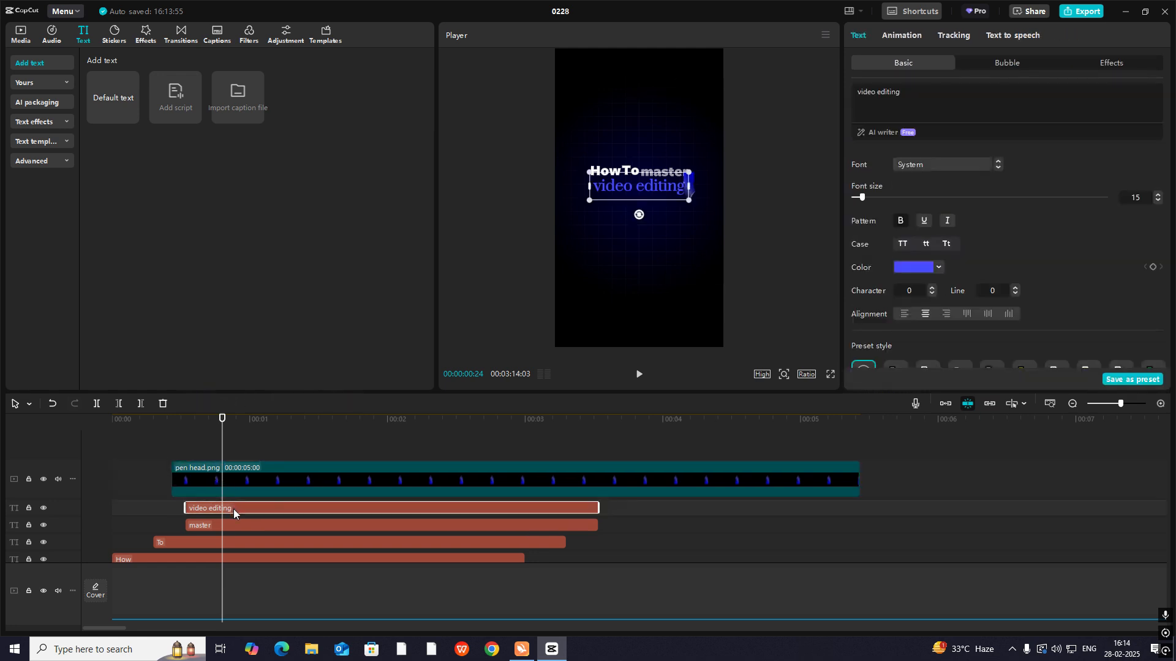
scroll(1134, 259, "down", 8)
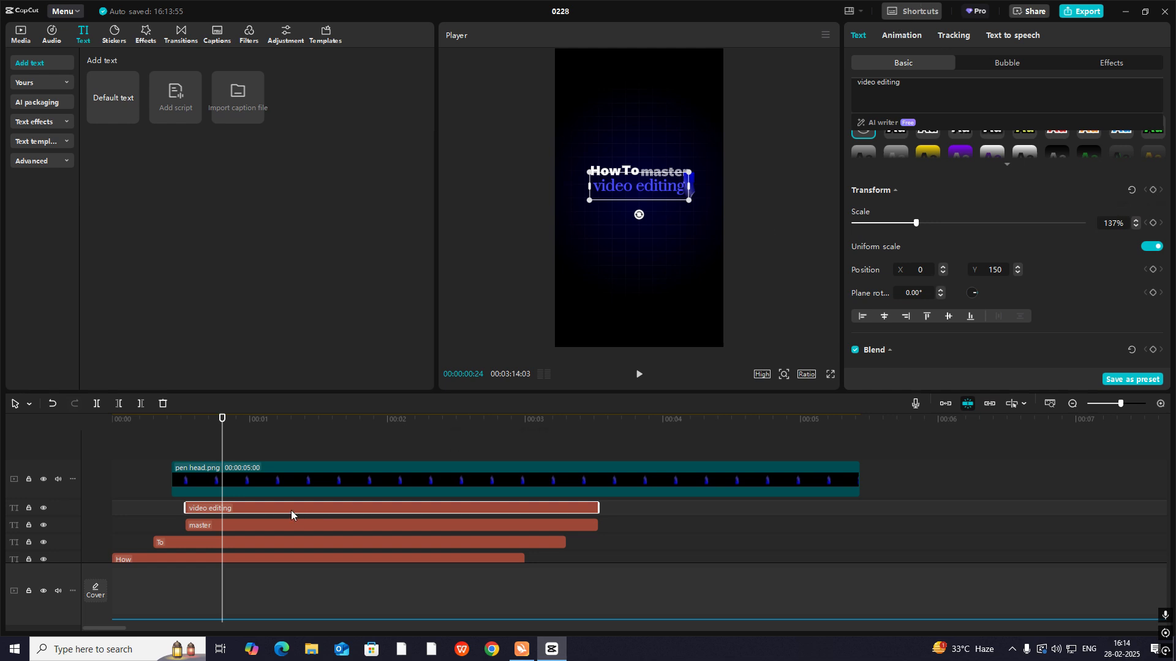
key("alt+g")
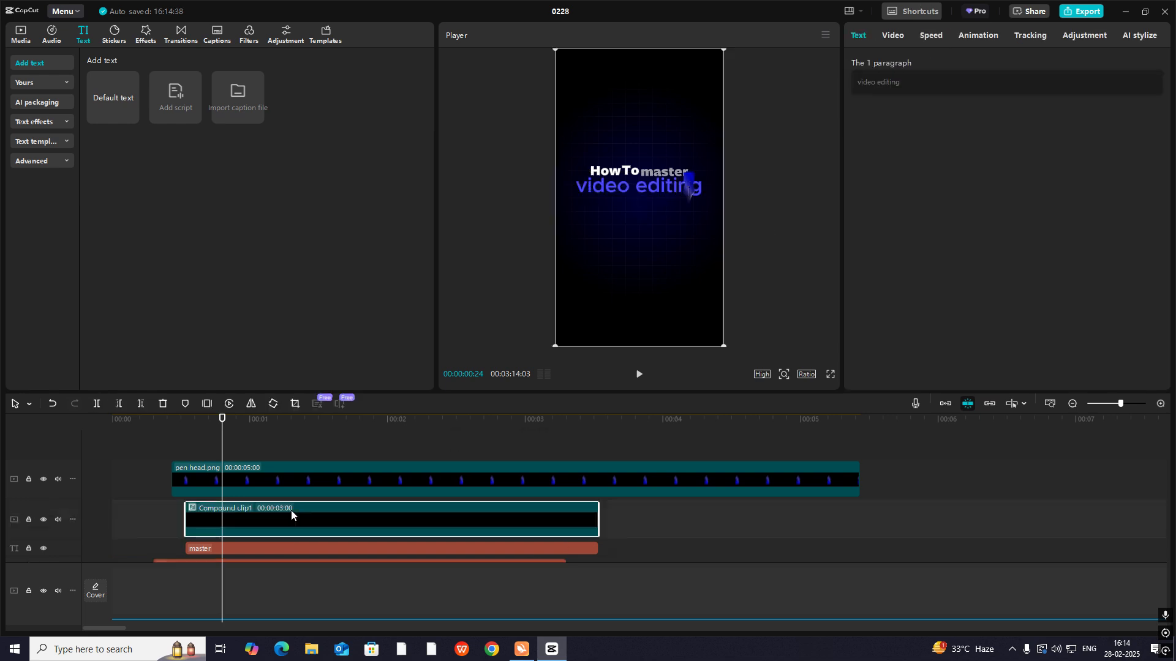
- Add a Split mask to the compound clip with rotation 90°, feather 28 and position X 459, keyframed at 00:00:00:24
scroll(605, 487, "down", 5)
scroll(605, 488, "up", 5)
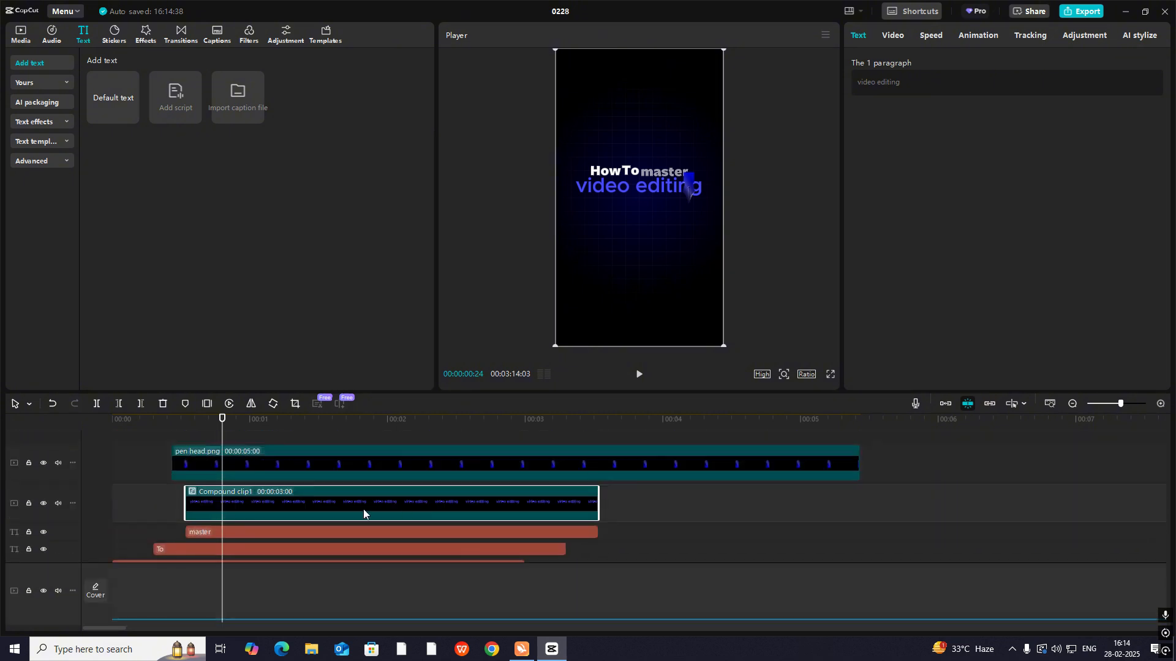
left_click(895, 37)
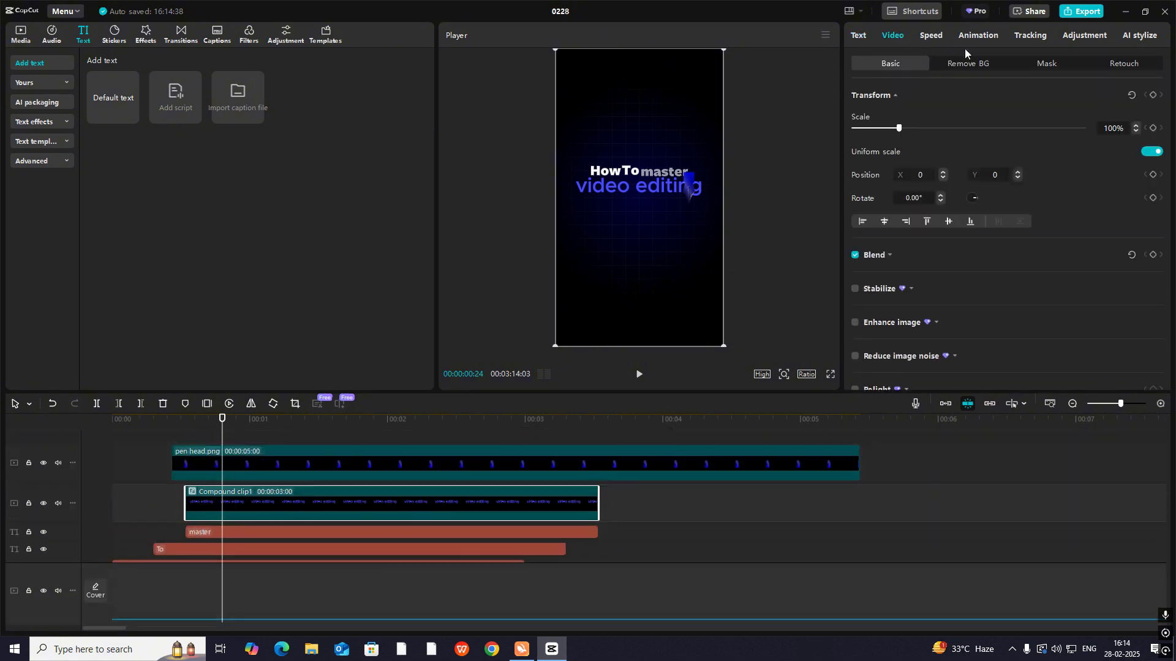
left_click(1041, 61)
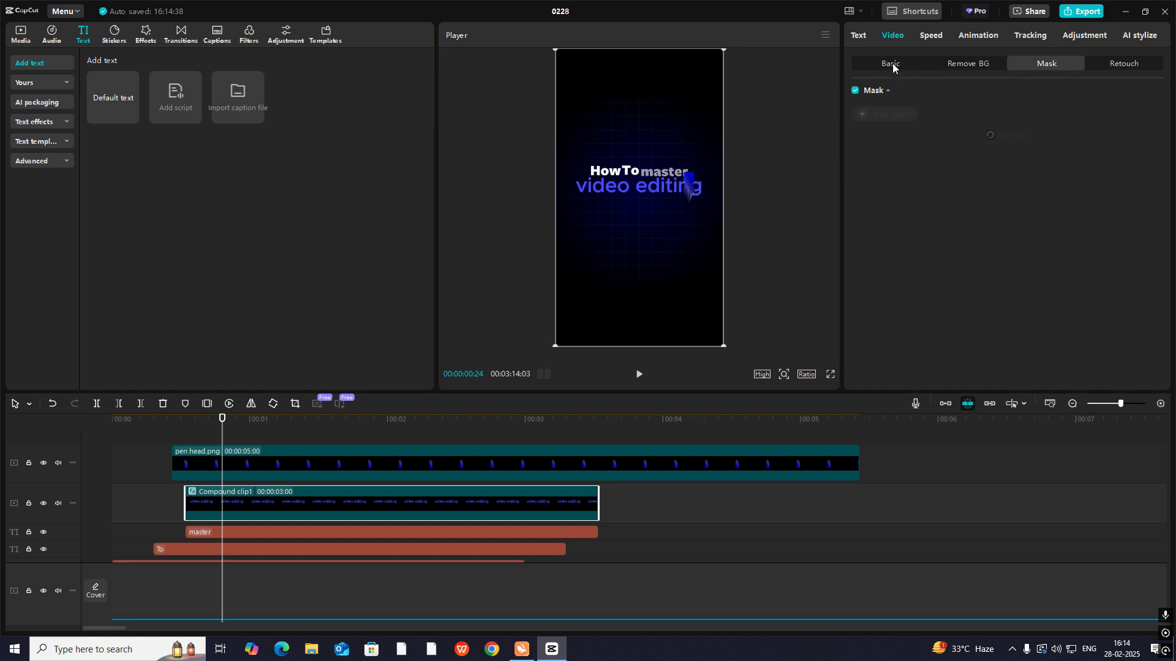
left_click(886, 115)
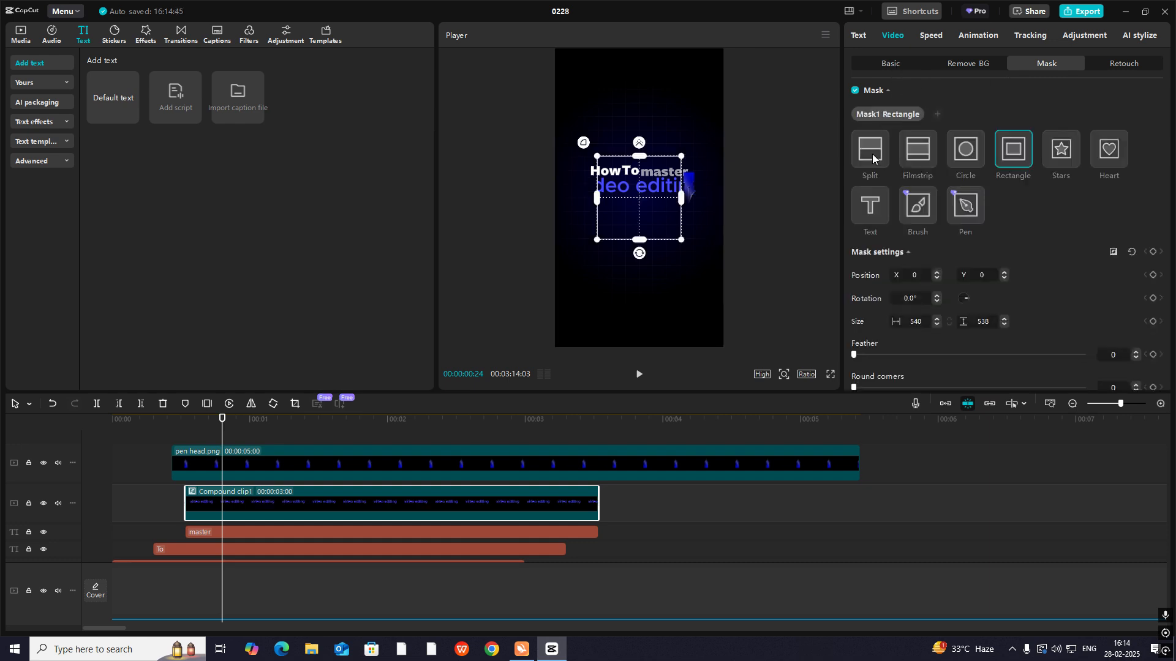
left_click(873, 157)
left_click_drag(640, 212, 549, 212)
left_click_drag(637, 209, 710, 218)
left_click(239, 473)
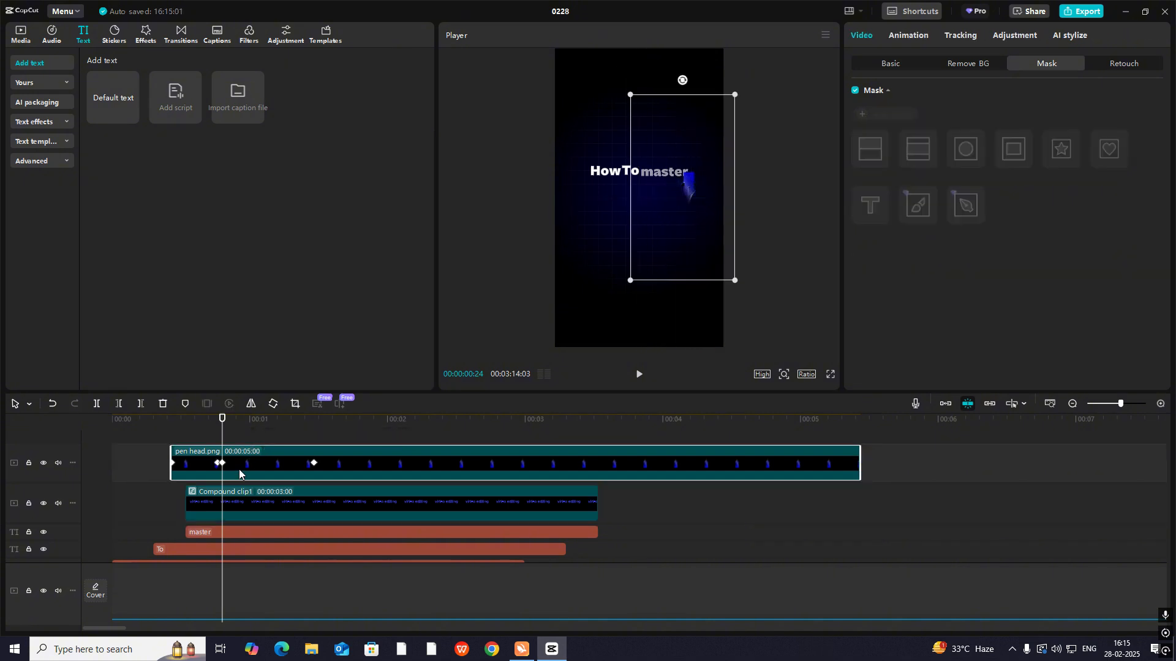
left_click(231, 501)
left_click(895, 35)
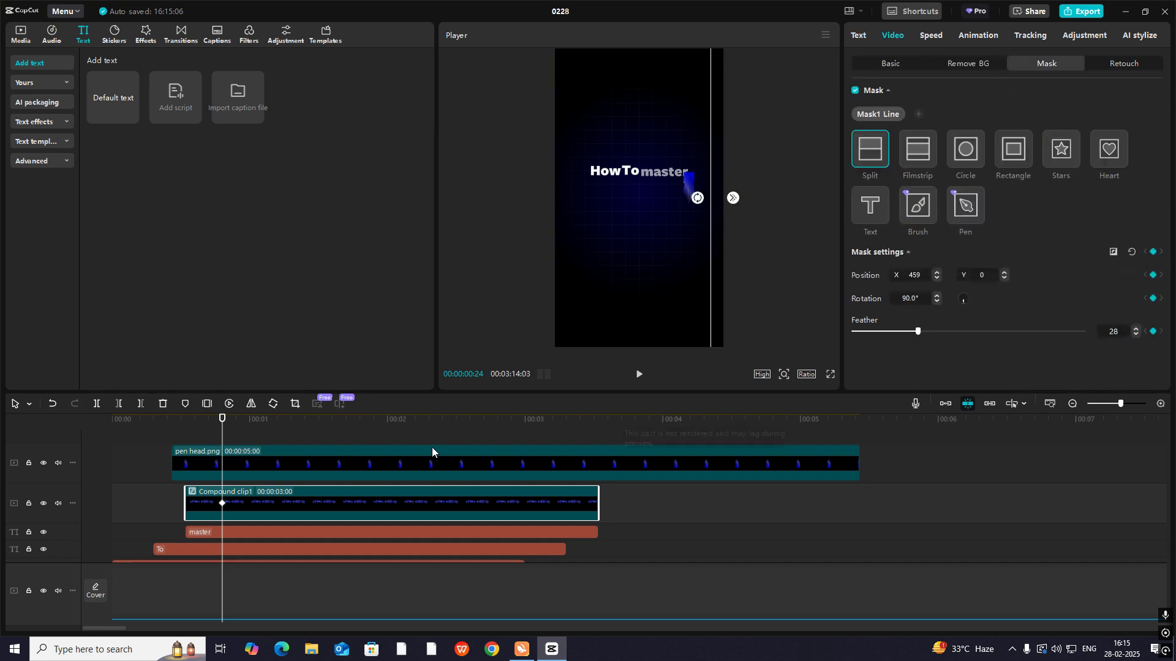
- Add a second mask keyframe on the compound clip at 00:00:01:14 with the mask's position X at -455
left_click(217, 453)
left_click_drag(220, 434, 315, 434)
left_click(329, 499)
left_click(894, 36)
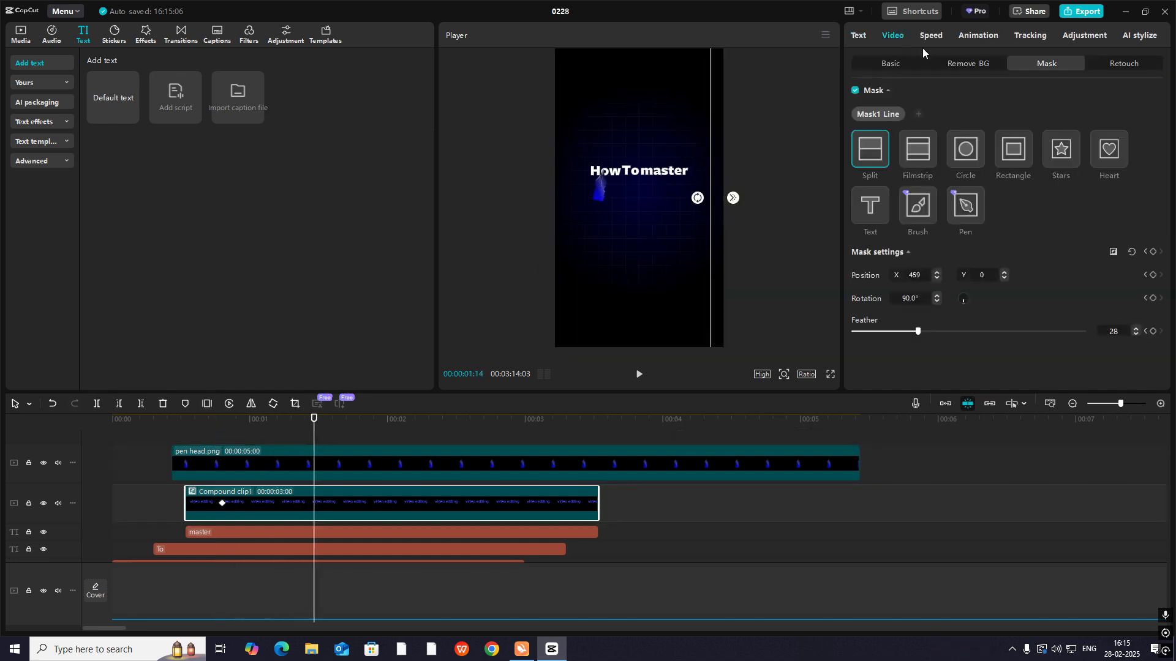
left_click(1152, 252)
left_click_drag(708, 240, 568, 239)
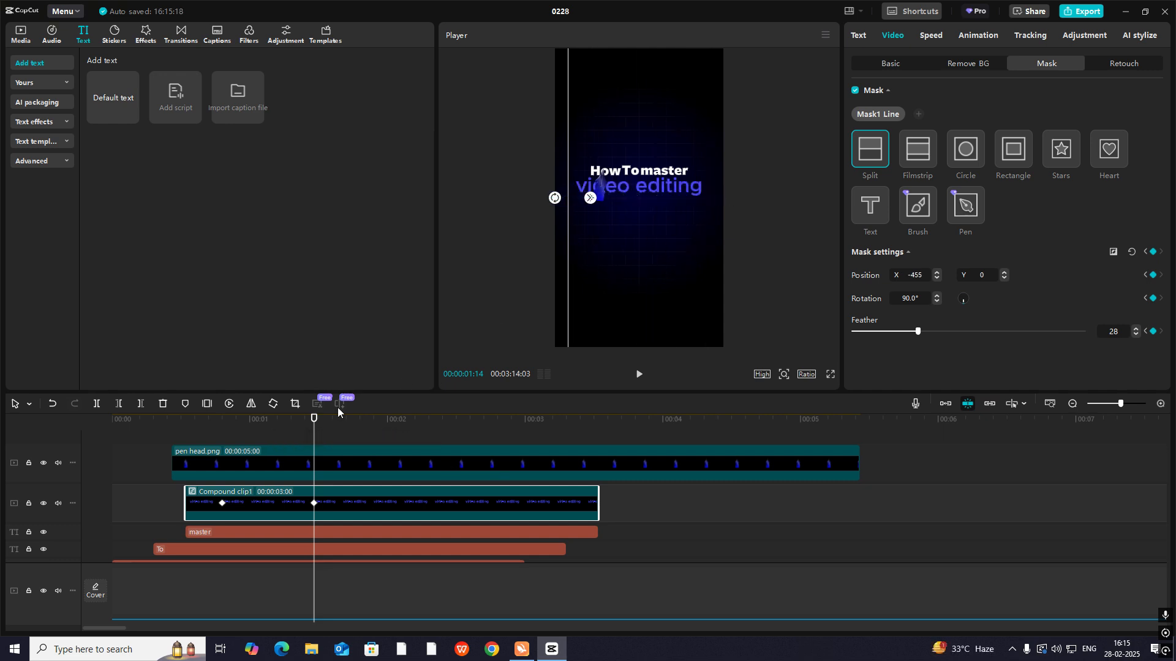
- Apply the Cubic Out curve to the mask's position X keyframes on the compound clip
left_click_drag(315, 419, 279, 493)
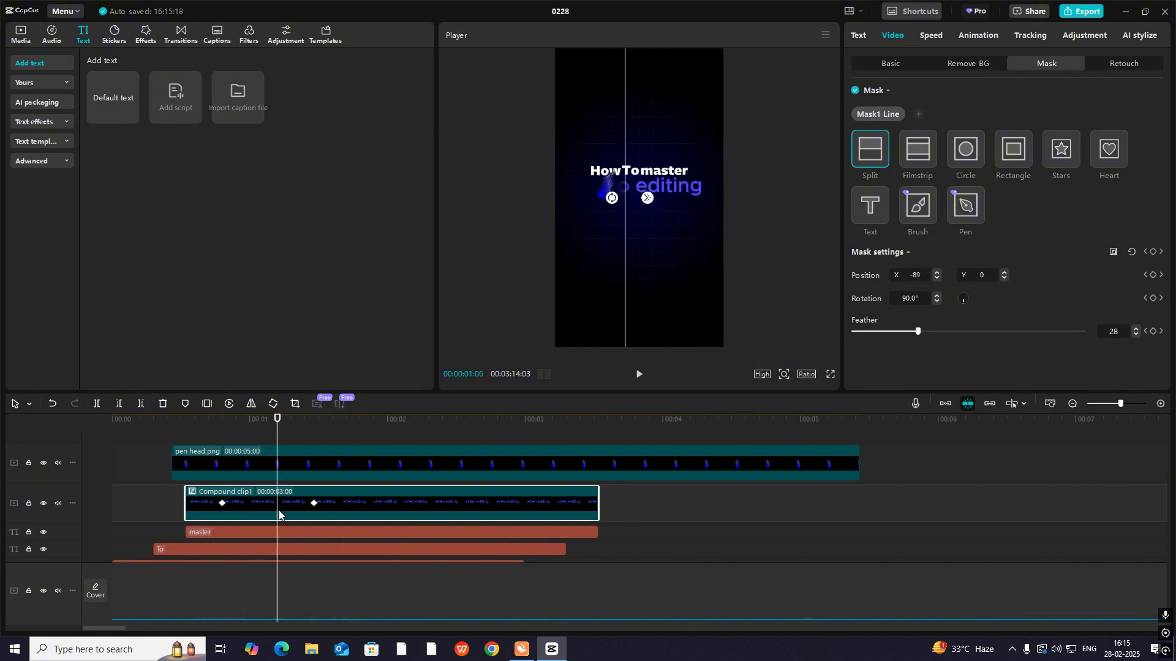
left_click(300, 505)
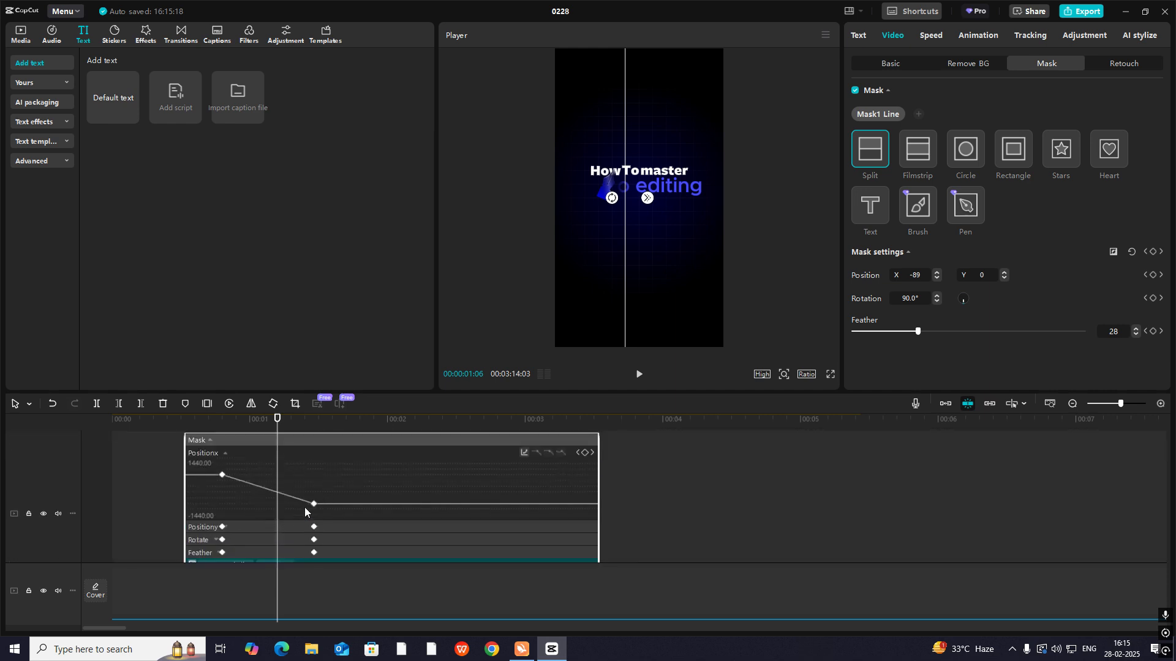
left_click(521, 453)
left_click(604, 535)
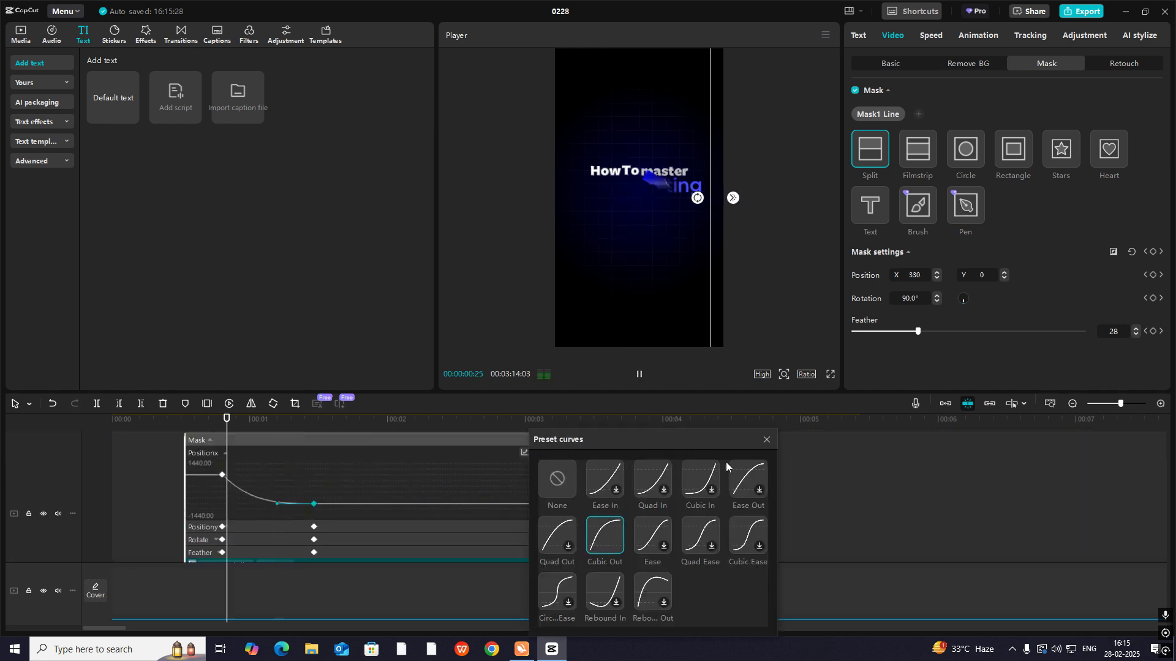
left_click(767, 440)
scroll(262, 527, "down", 5)
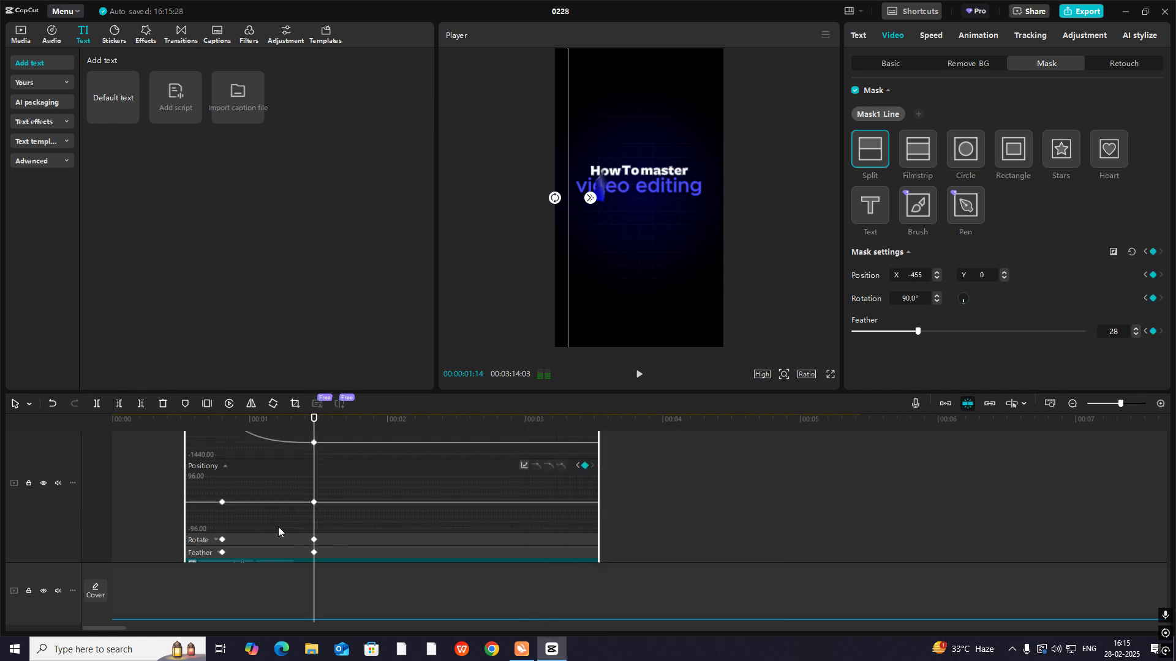
scroll(303, 540, "down", 2)
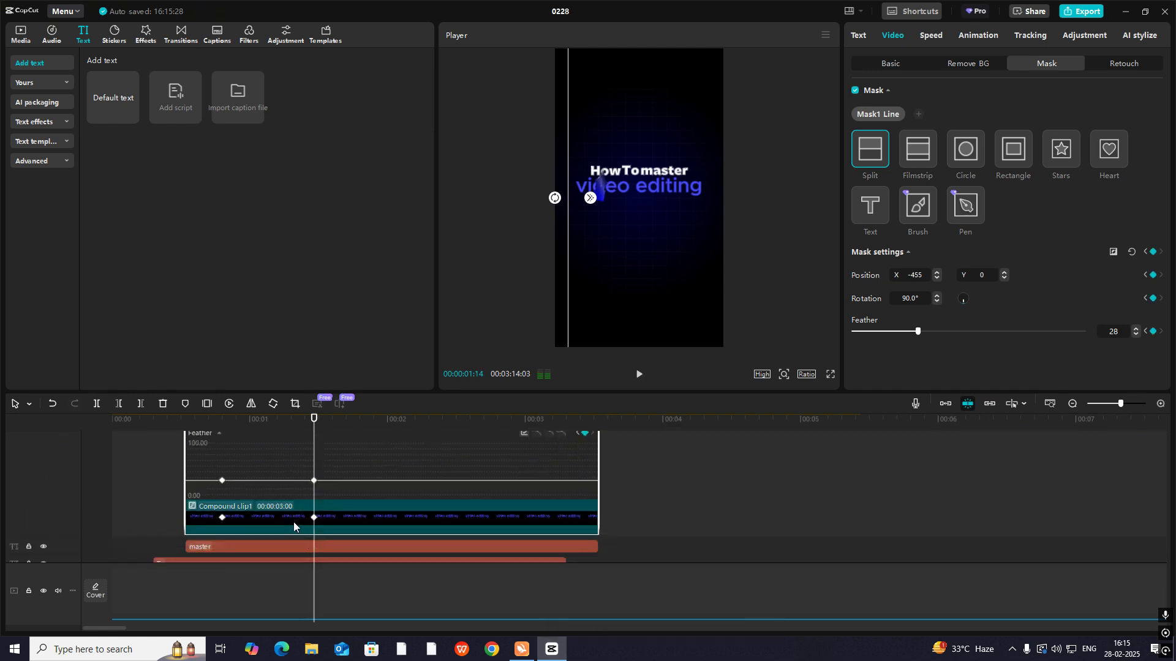
double_click(294, 524)
- Shift the pen head at its 00:00:01:14 keyframe to the start of "video editing" and play back the sweep
left_click(240, 477)
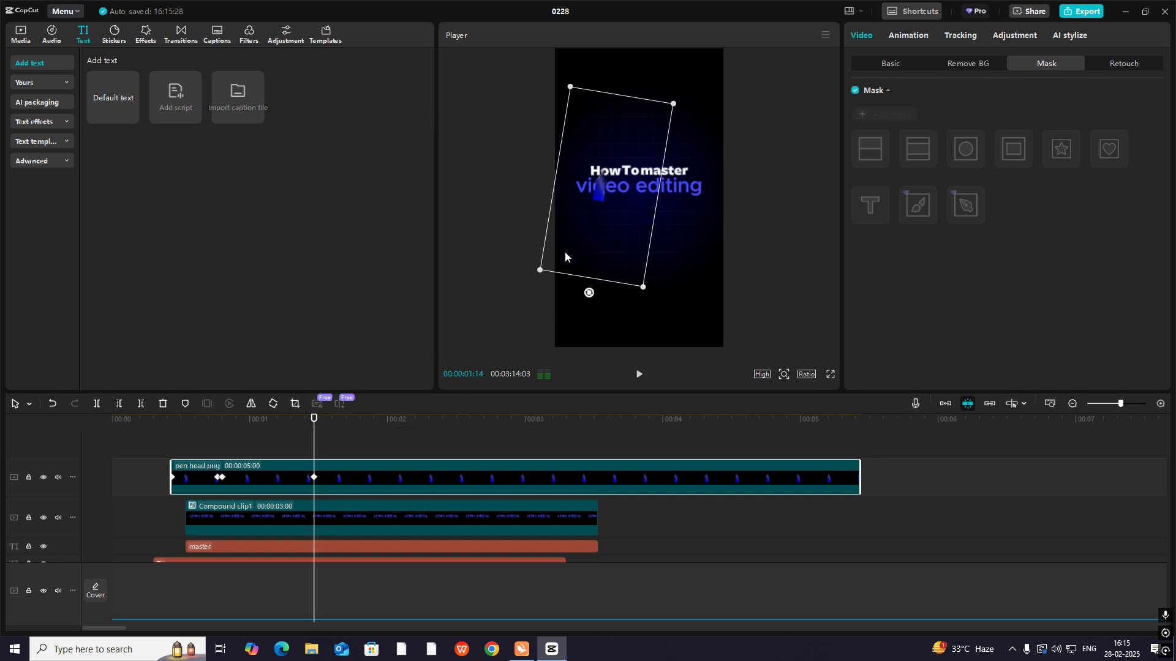
left_click_drag(601, 192, 577, 197)
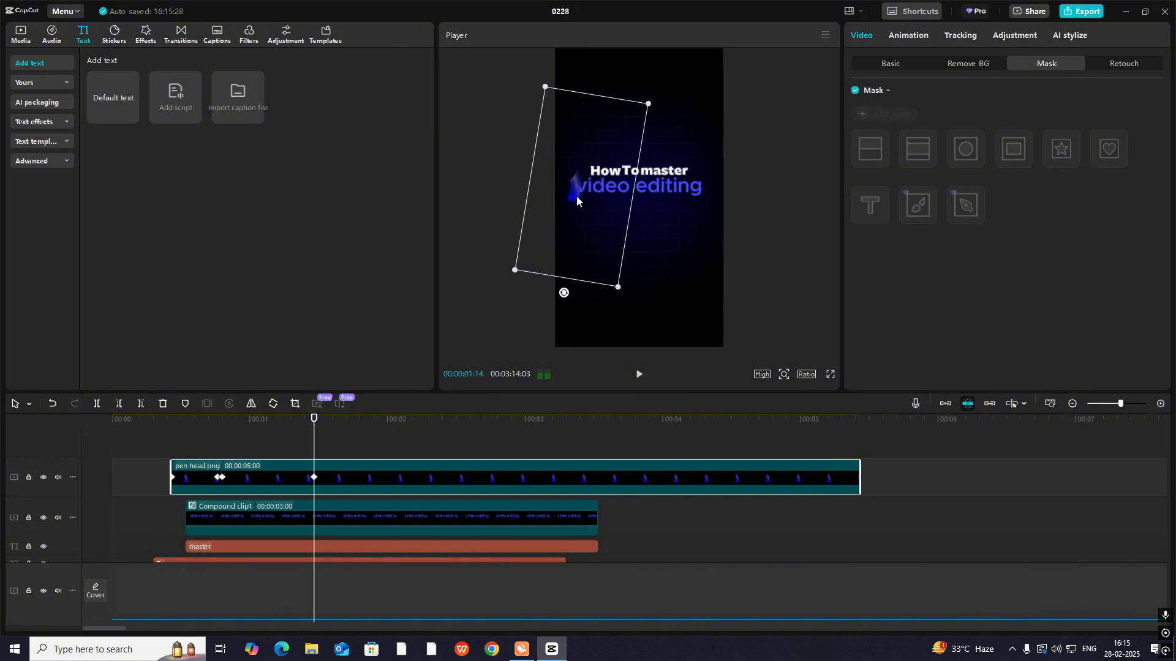
left_click_drag(264, 451, 195, 449)
key("space")
- Move the pen head's last keyframe to 00:00:01:20 and shift the pen head slightly further away from the "v"
key("space")
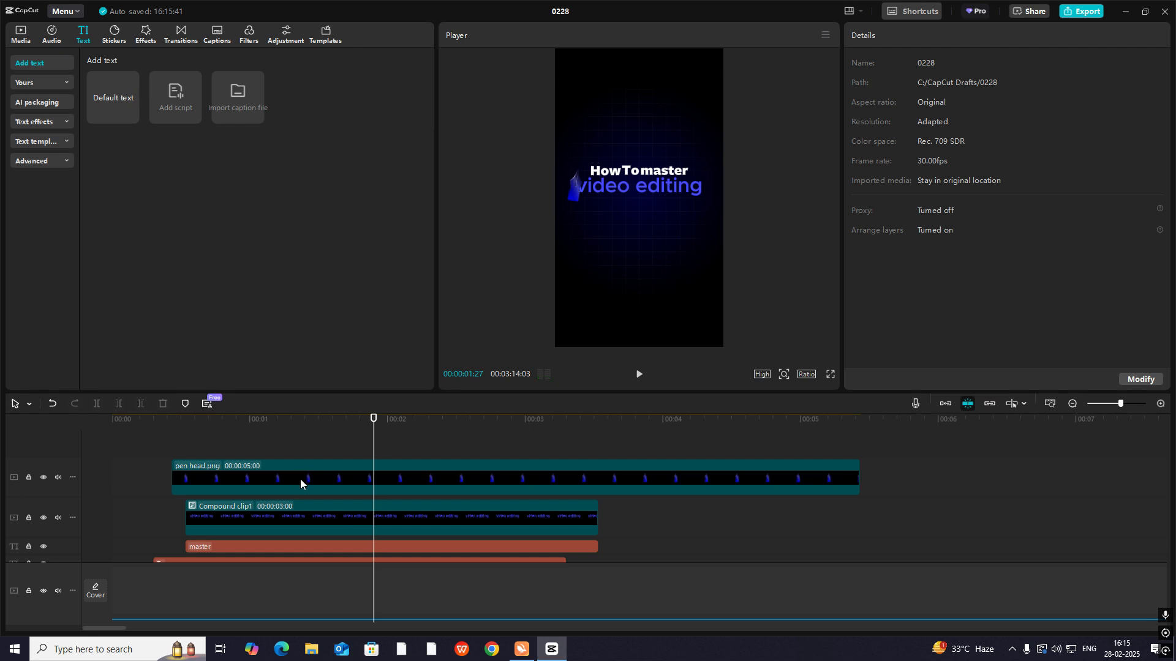
left_click(300, 480)
left_click_drag(313, 479, 342, 454)
key("space")
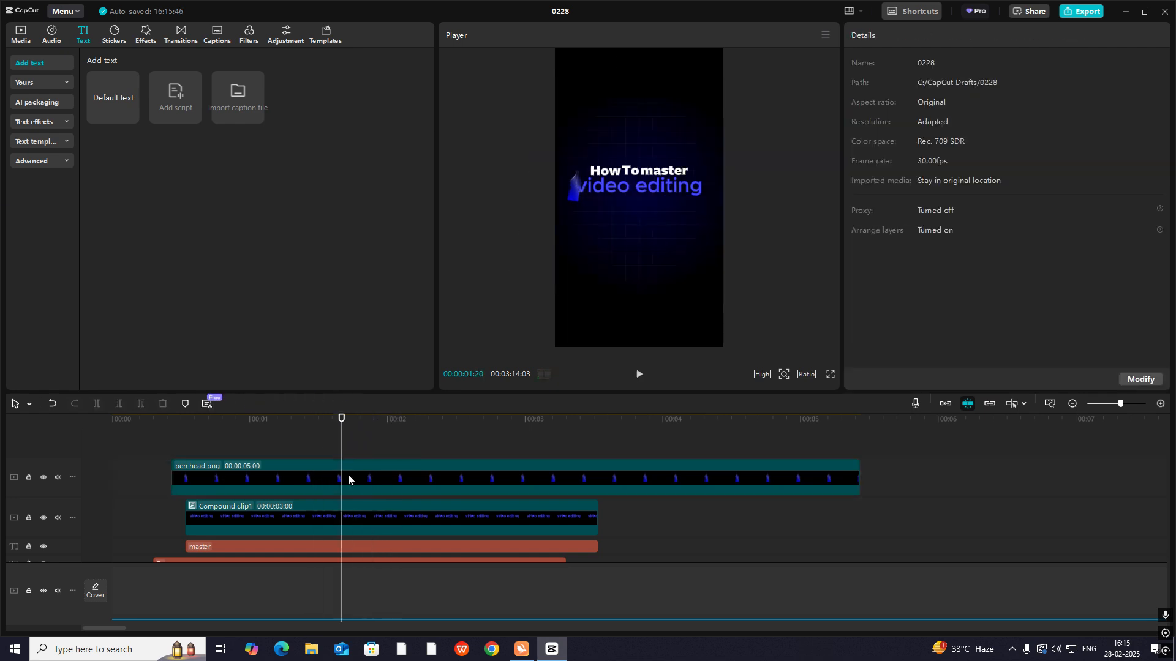
left_click(348, 476)
left_click_drag(573, 207, 567, 209)
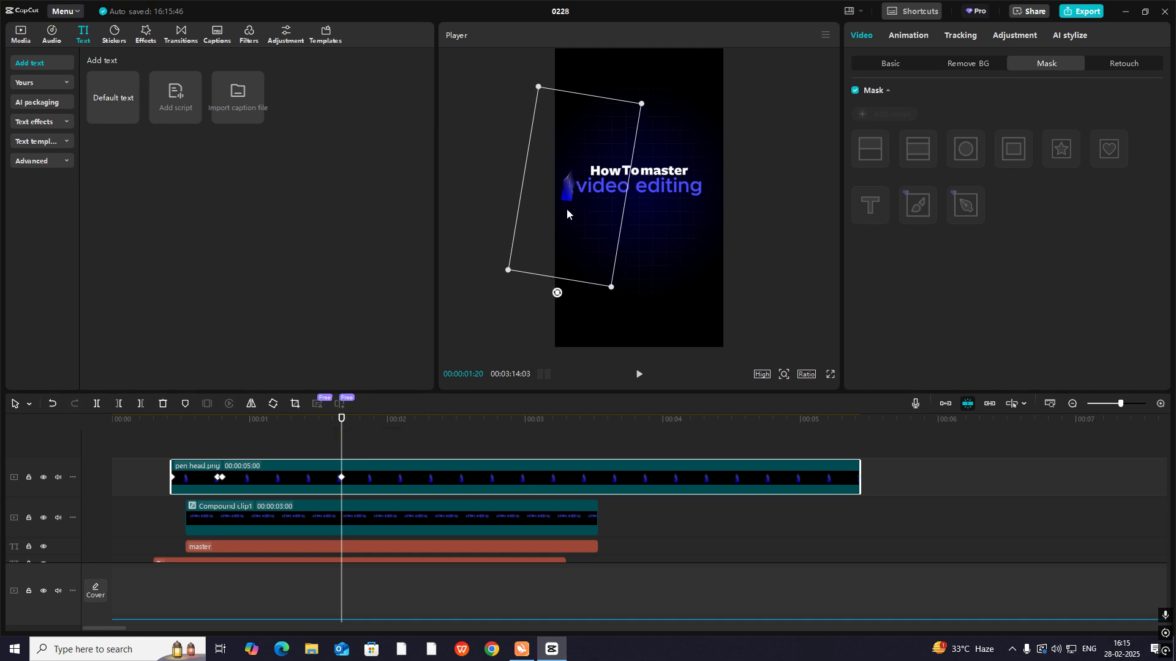
- Play the title from 00:00:00:13 to check the pen head's sweep against the text reveal
left_click(361, 524)
left_click(231, 455)
left_click(178, 450)
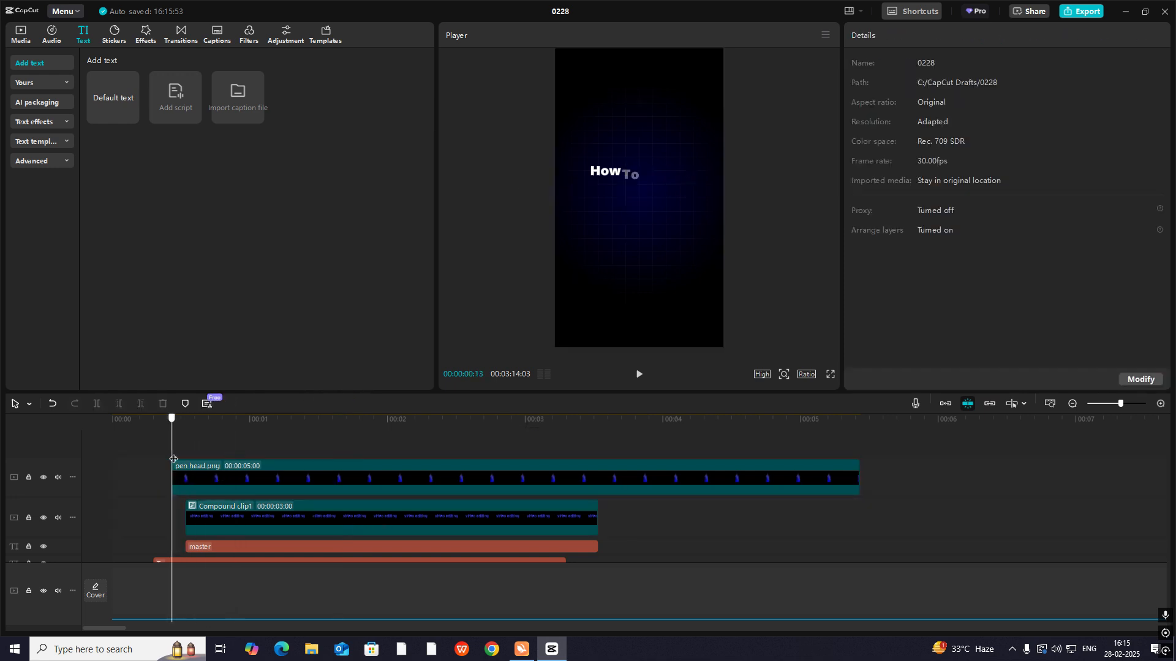
key("space")
key("space")
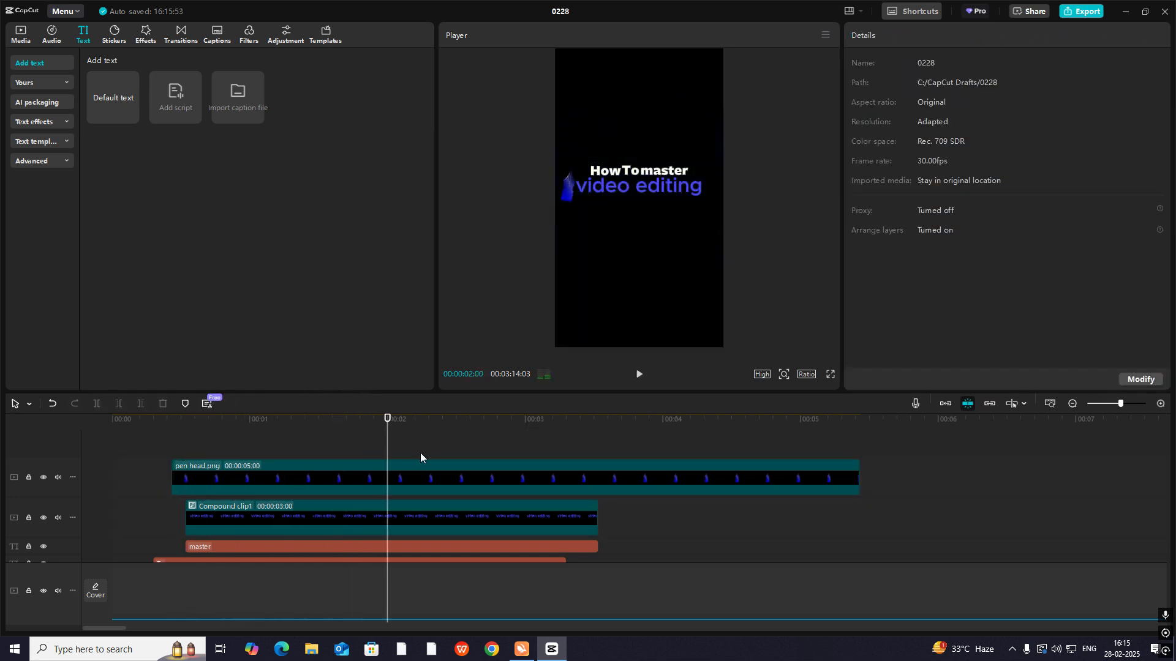
- Move the pen head's last keyframe earlier and replay the sweep over the "video editing" reveal
left_click(320, 503)
left_click(363, 487)
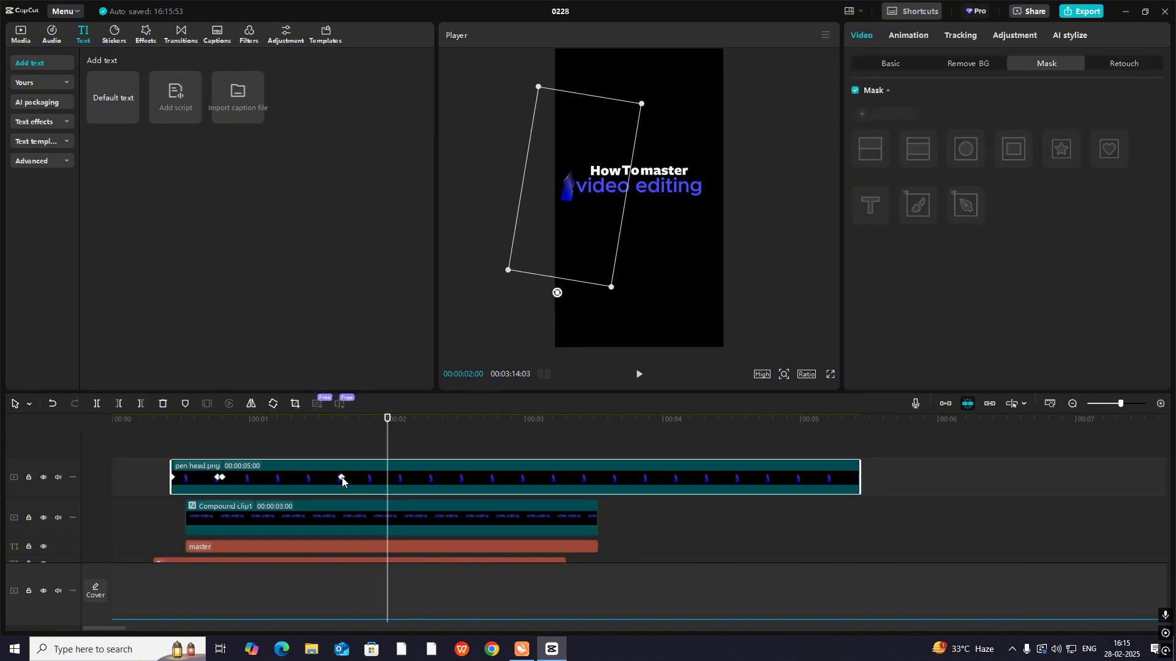
left_click(342, 479)
left_click(262, 449)
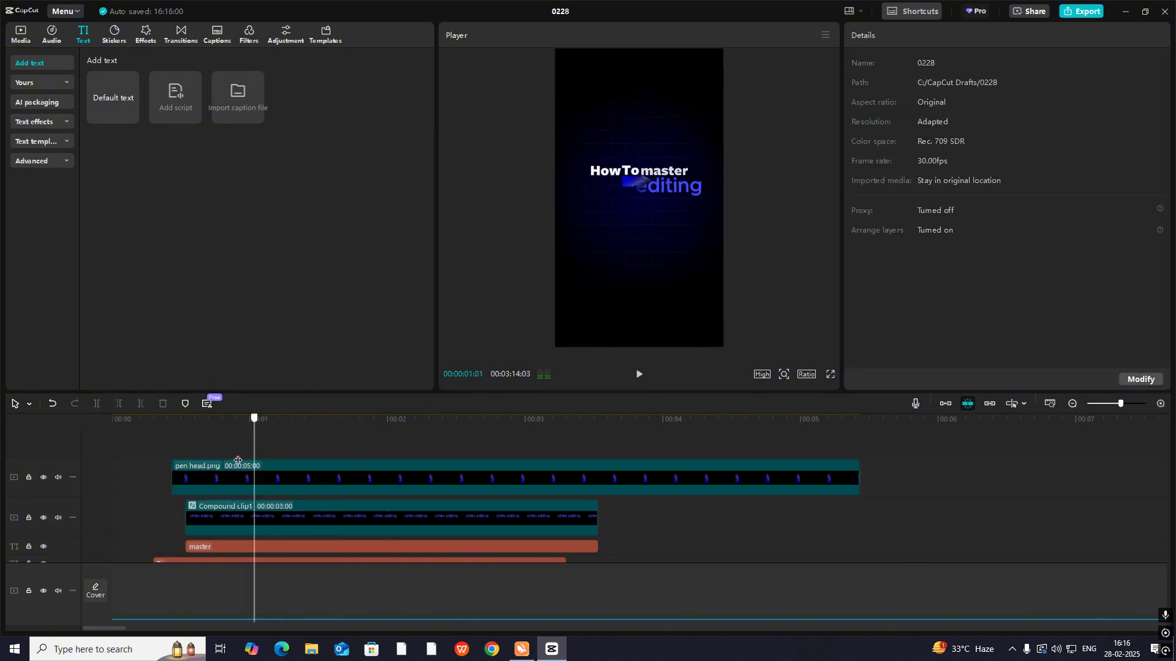
left_click(303, 485)
left_click(242, 453)
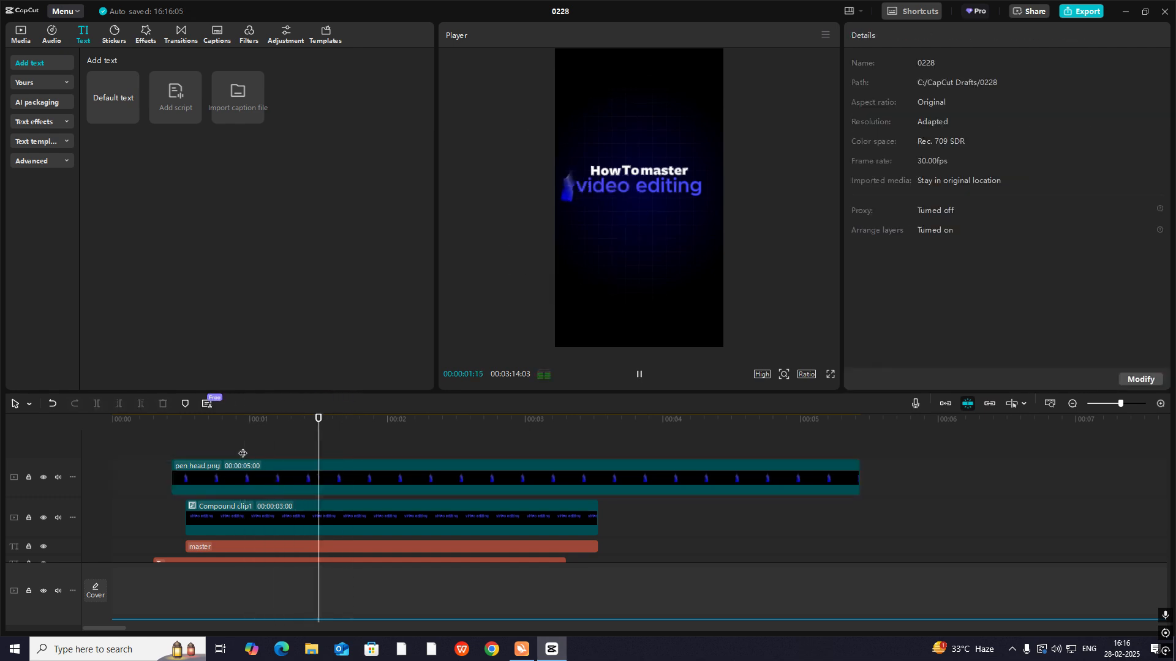
- Move the last mask keyframe of the "video editing" compound clip slightly later and replay the title reveal
left_click(251, 448)
left_click(286, 509)
left_click_drag(315, 518, 329, 518)
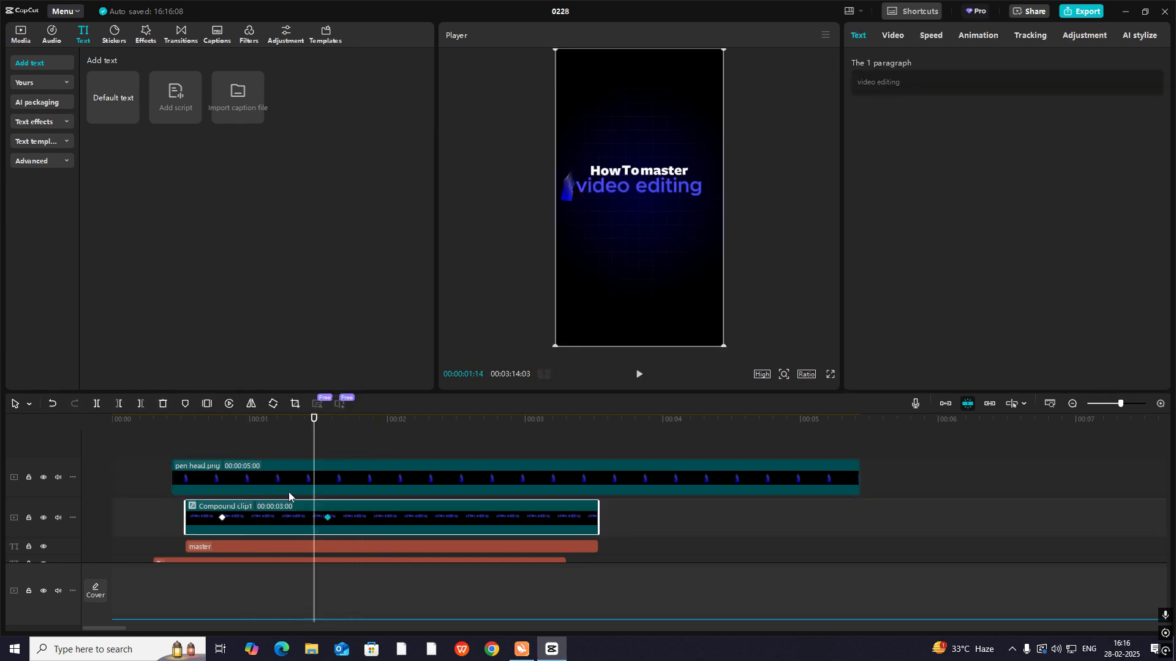
left_click(215, 430)
key("space")
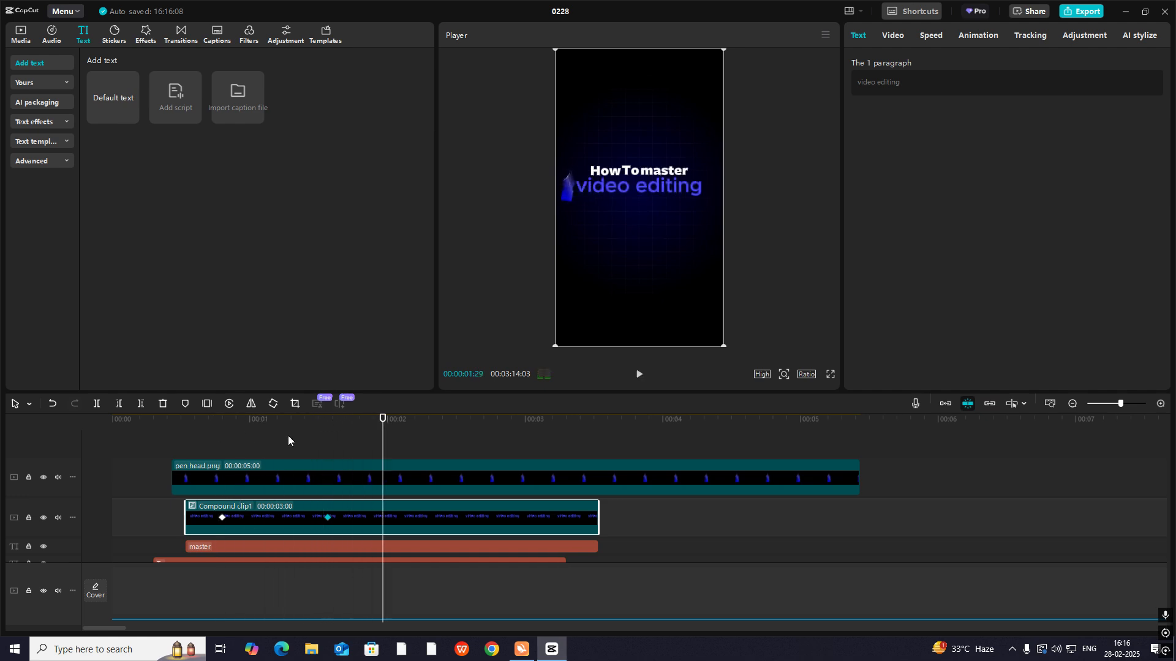
left_click(121, 433)
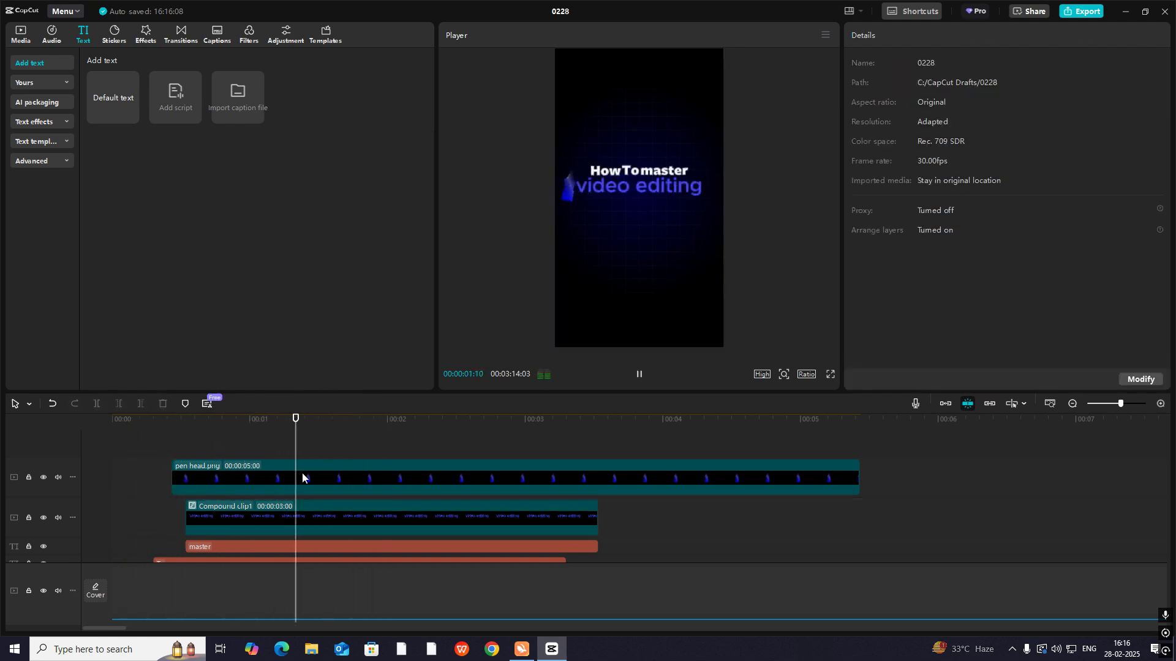
key("space")
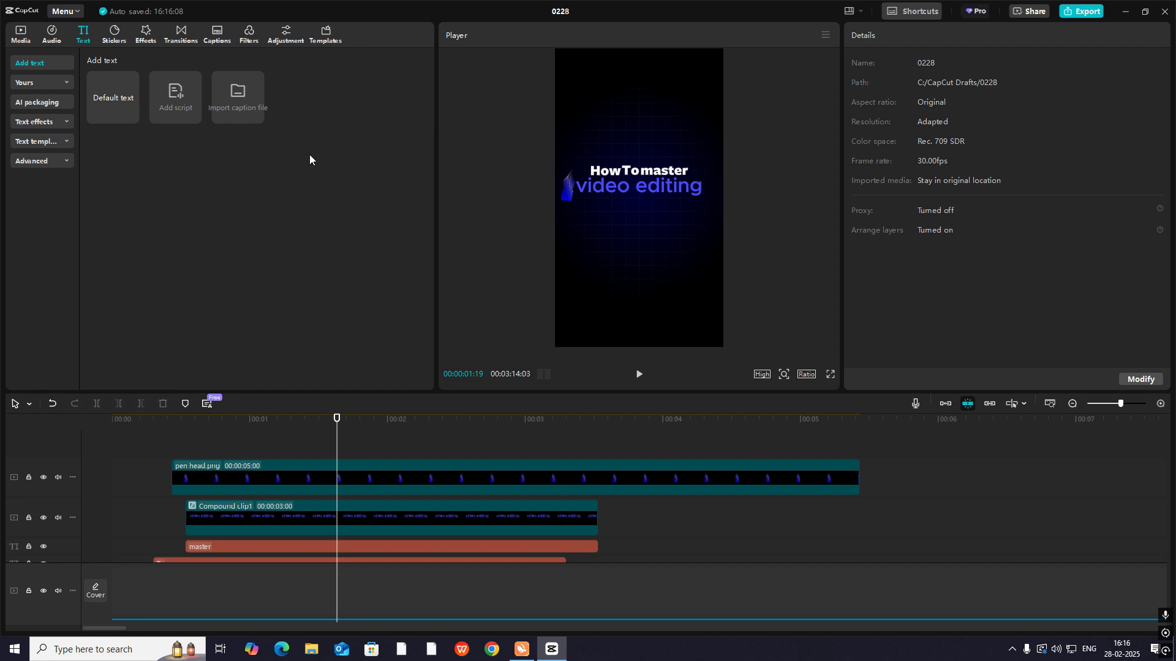
- Add the Free Green Screen - Cartoon Shine Effects video above the pen head from the timeline's start and find its single star near 00:00:08:11
left_click(24, 33)
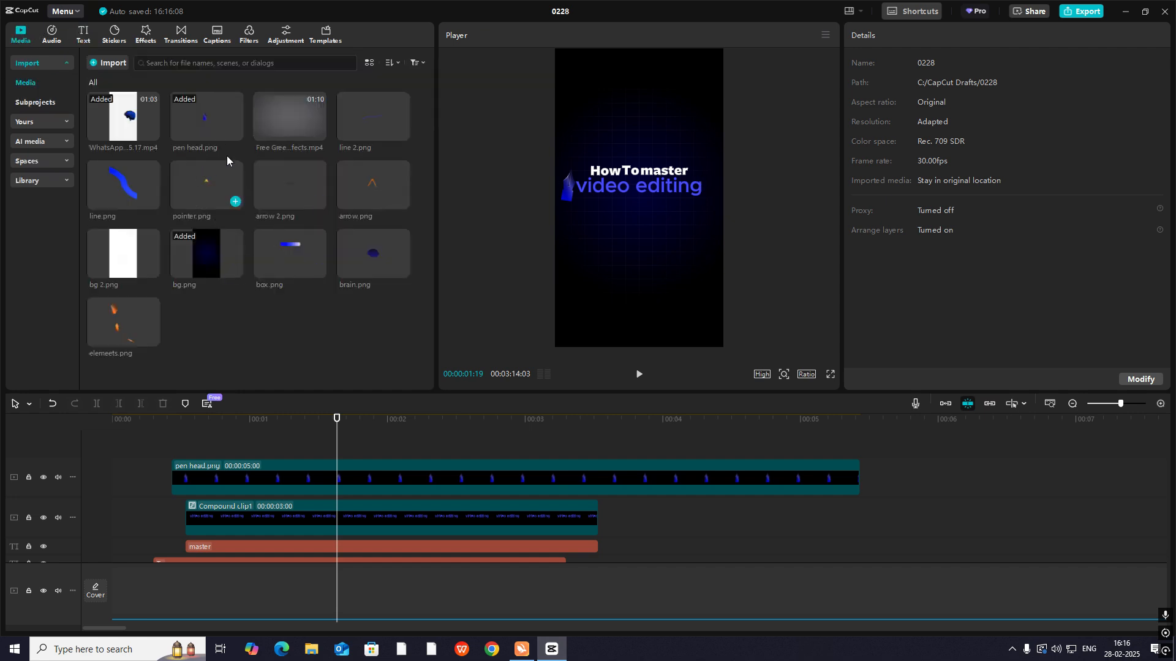
left_click_drag(329, 140, 248, 447)
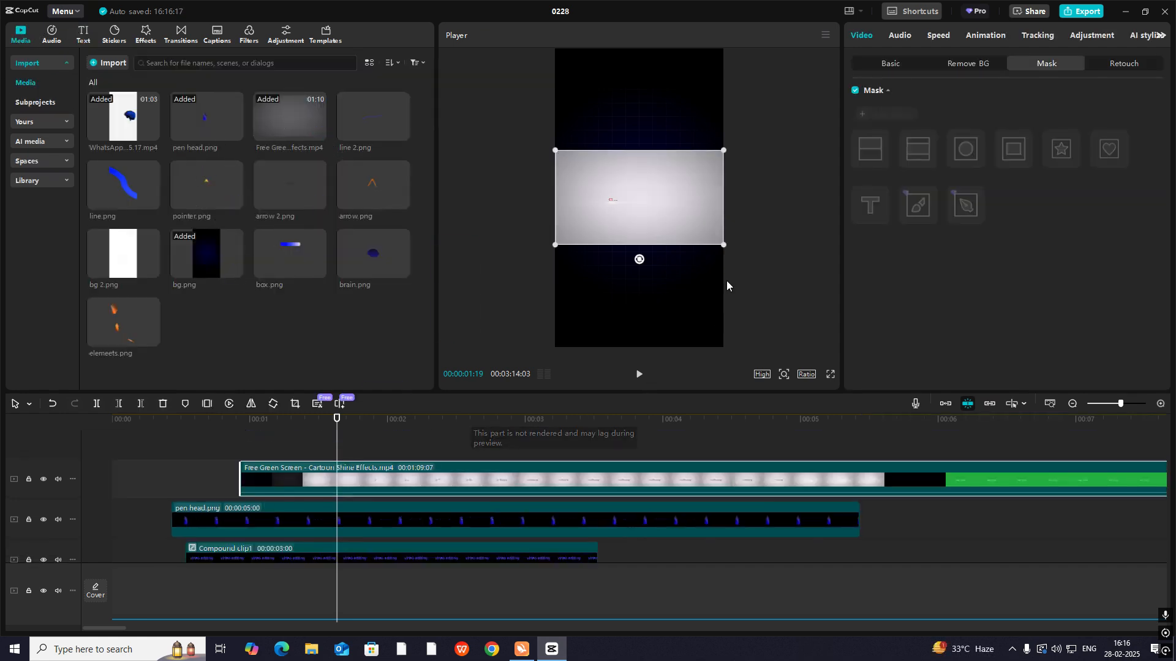
left_click_drag(584, 486, 454, 485)
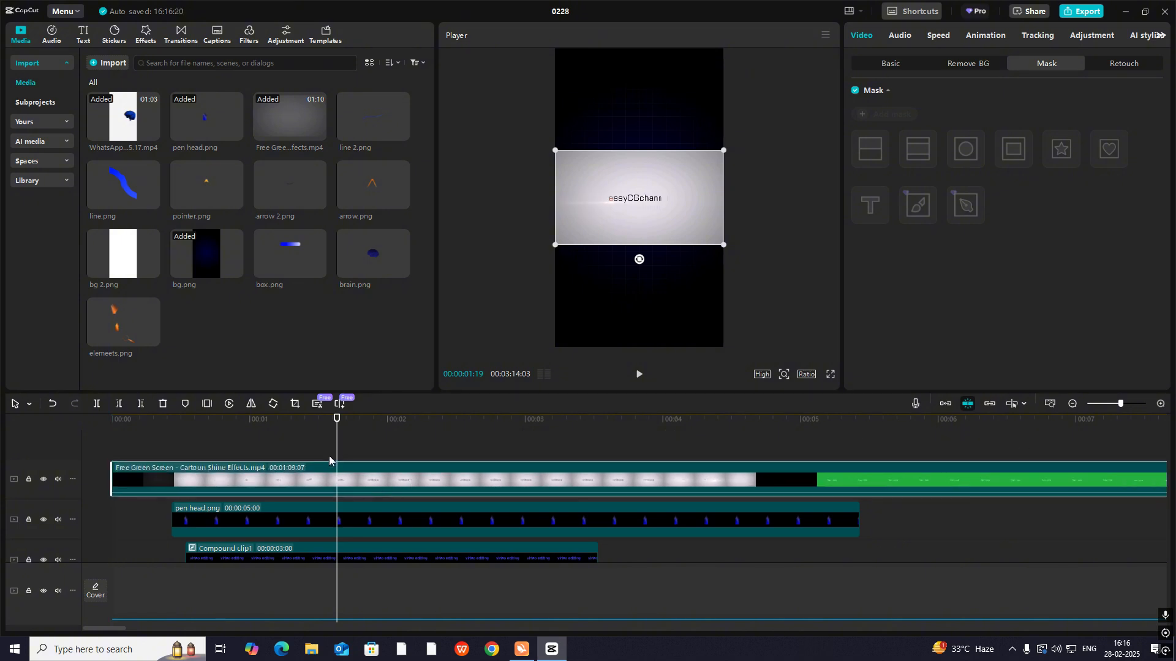
left_click_drag(905, 478, 487, 480)
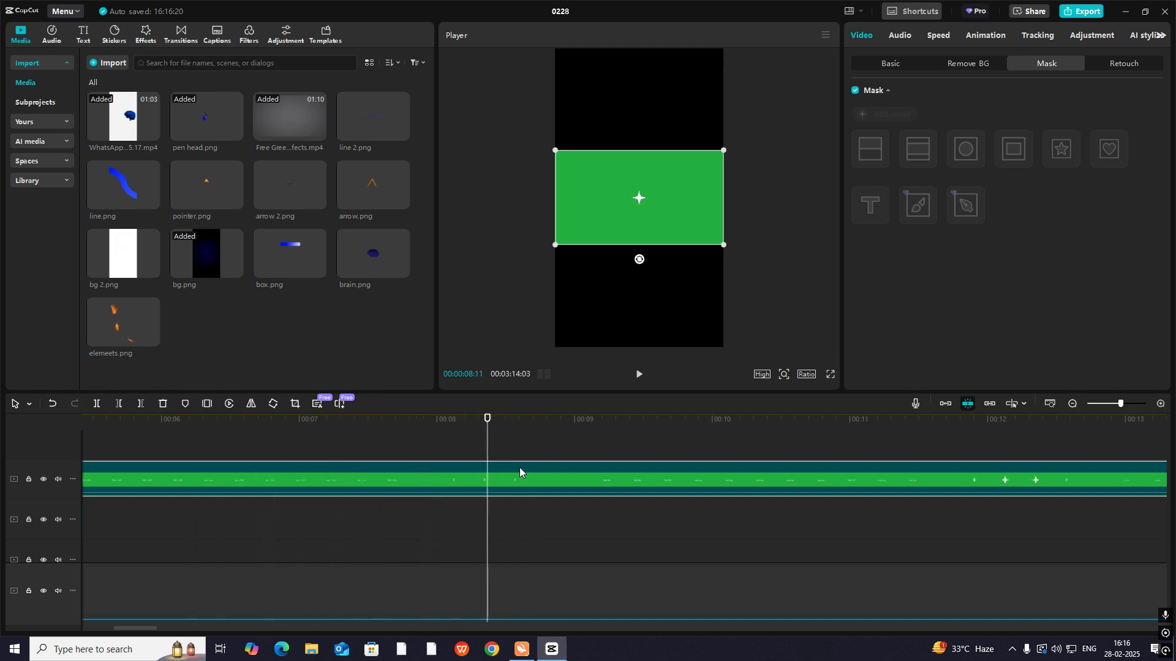
- Key out the shine video's green background with Chroma key intensity 49 and shadow 89, and enlarge the video in the frame
left_click(885, 63)
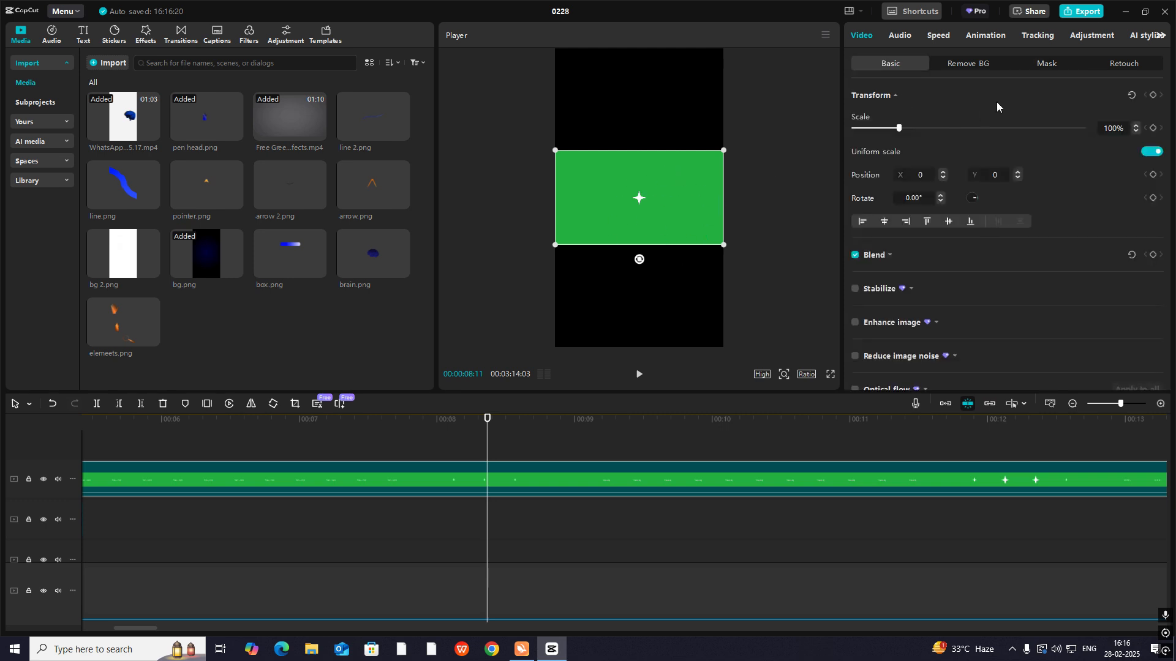
left_click(976, 68)
left_click(856, 154)
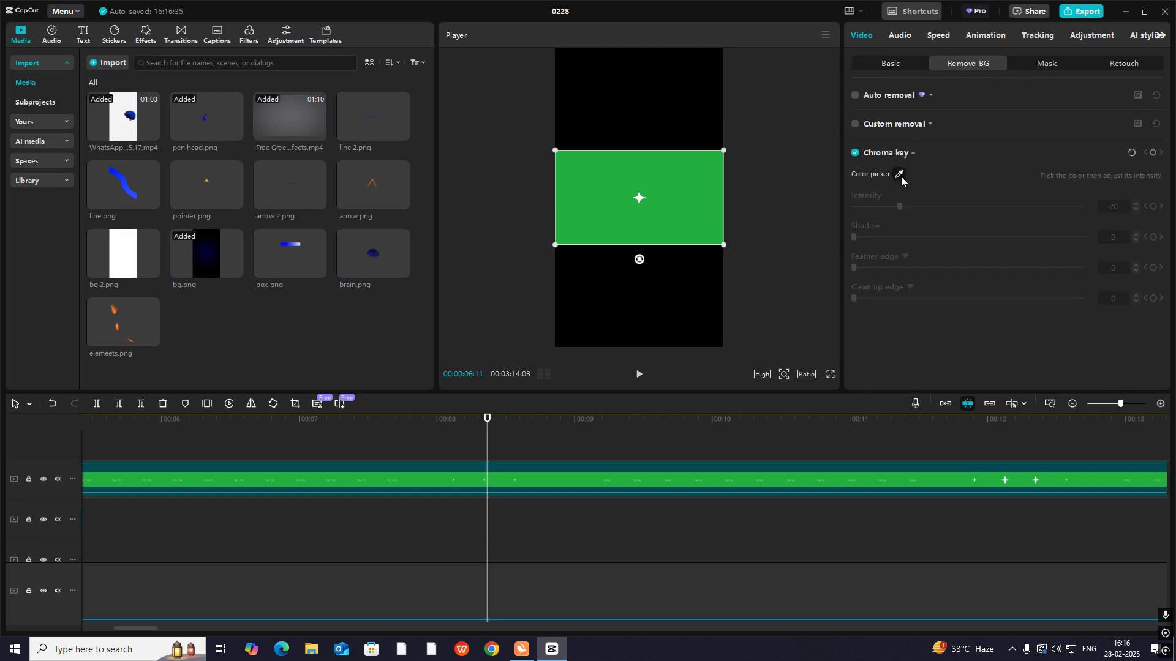
left_click(900, 174)
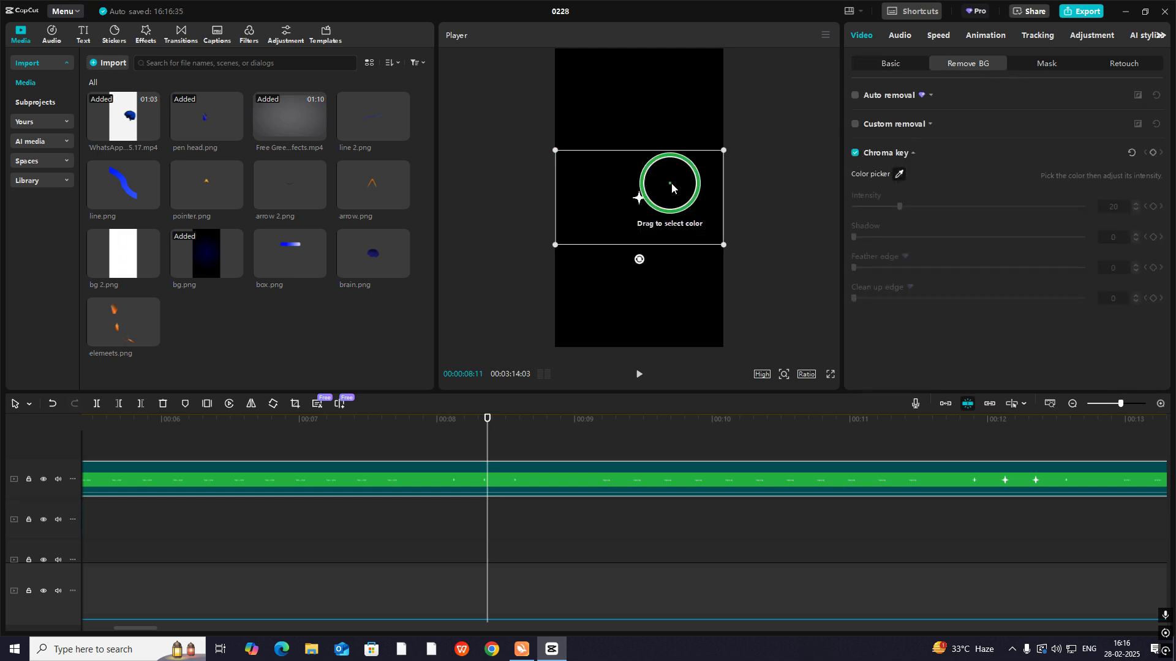
left_click(691, 187)
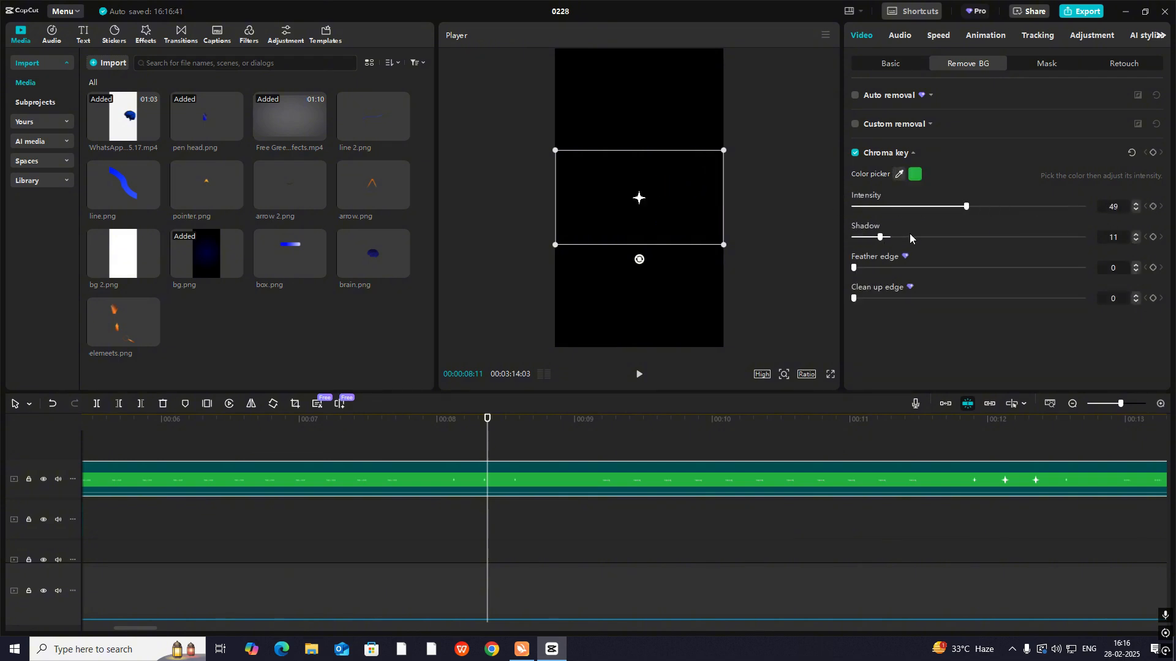
left_click_drag(723, 247, 900, 392)
- Split the shine video at 00:00:07:20, just before the star appears, and delete everything before the cut
left_click_drag(487, 451, 391, 464)
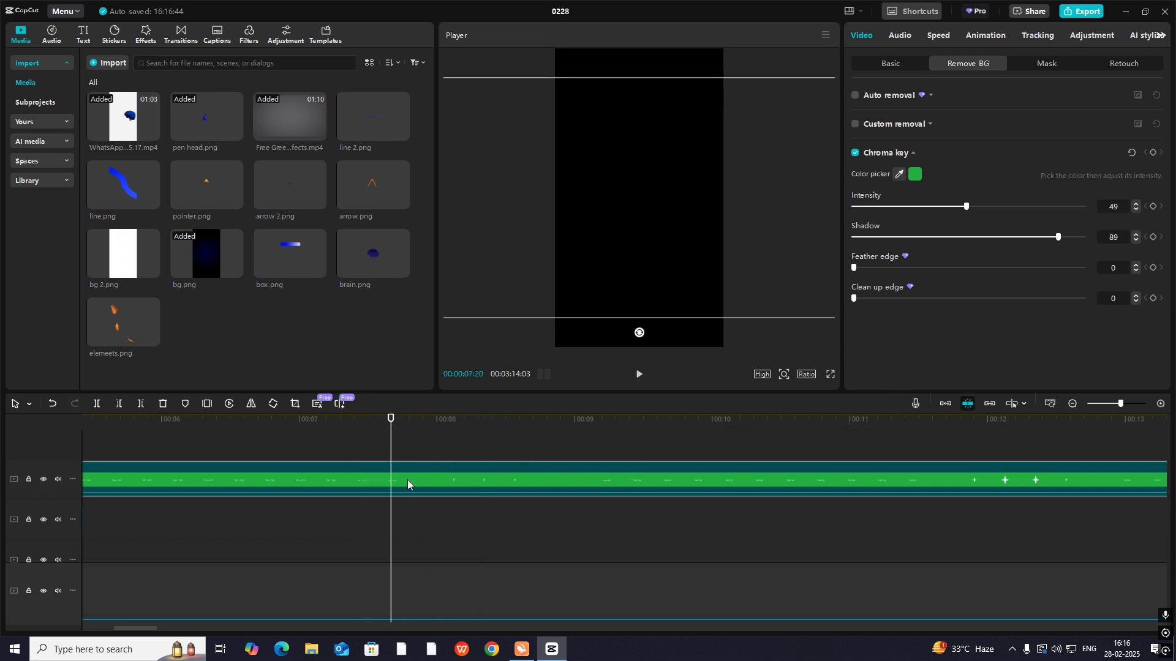
key("ctrl+b")
left_click(368, 480)
key("Delete")
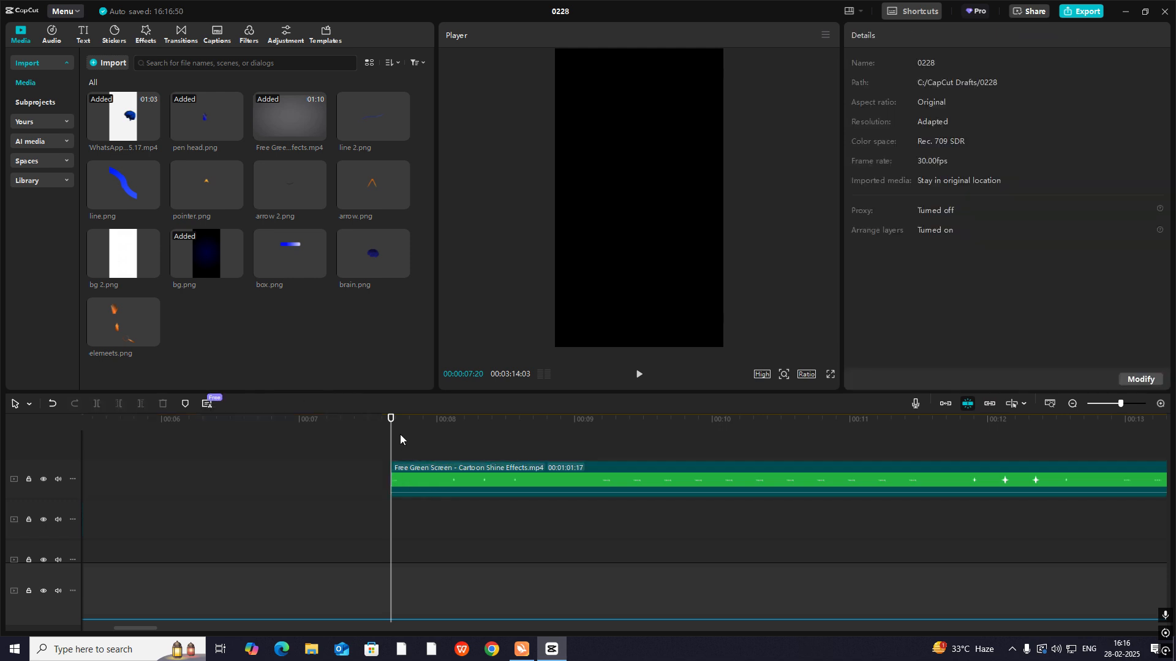
- Cut the shine clip off at 00:00:08:20 after the star and move the remaining piece to start around 00:00:00:19
left_click_drag(400, 439, 496, 473)
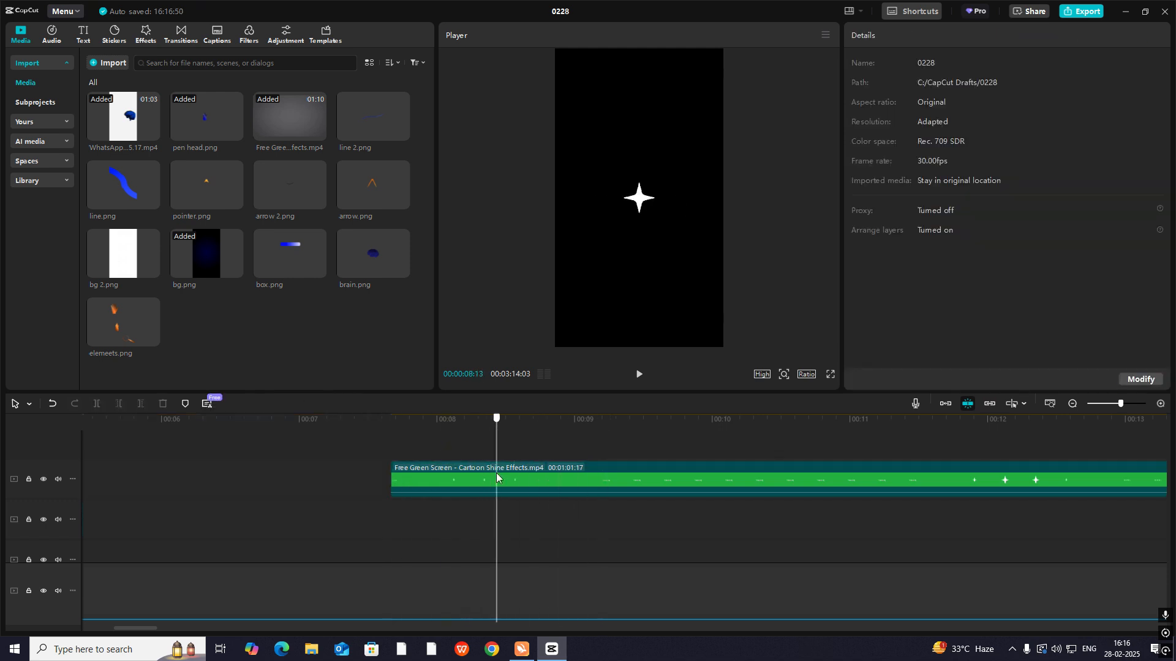
left_click(528, 480)
key("ctrl+b")
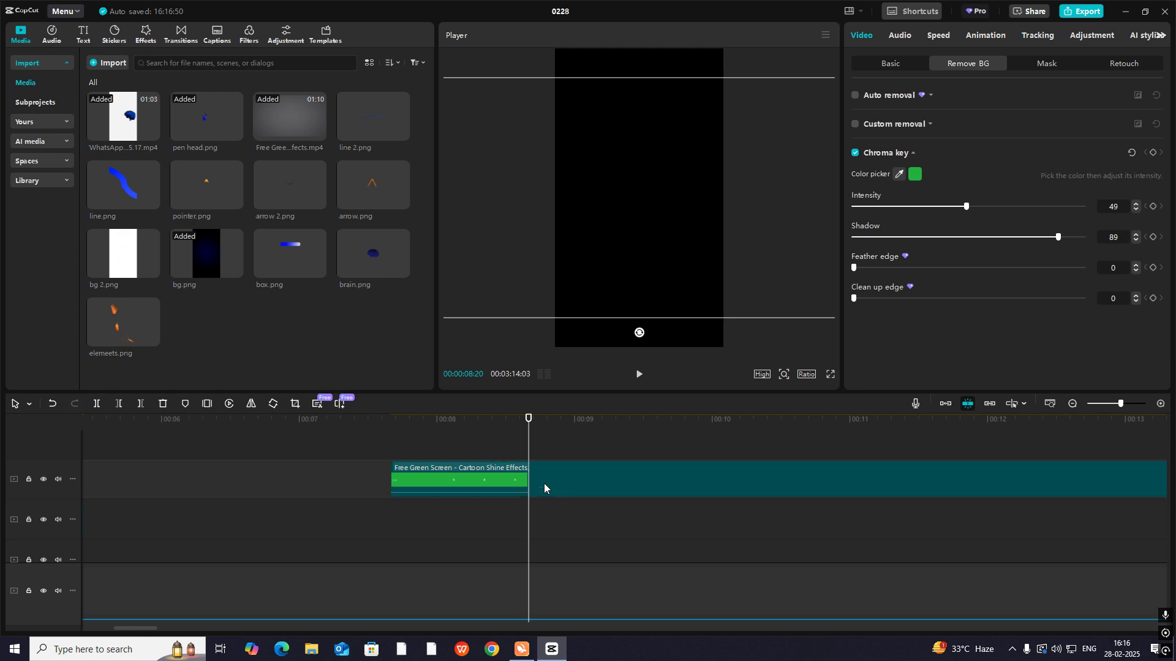
key("Delete")
left_click_drag(469, 479, 202, 479)
left_click(212, 442)
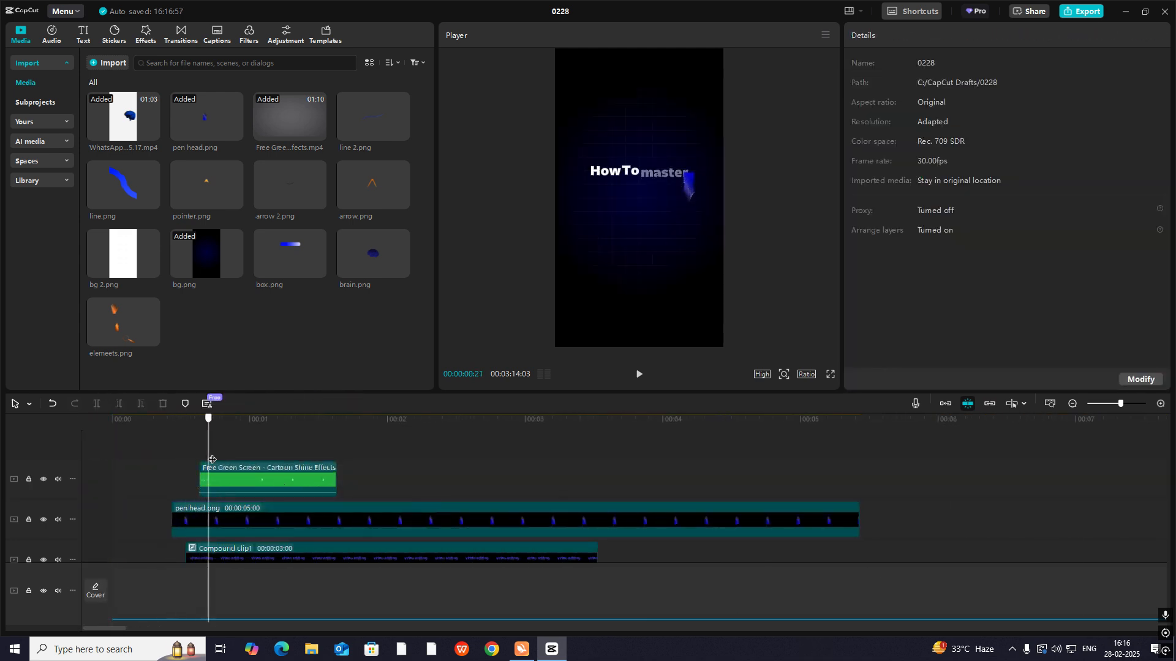
- Place the star at the end of the title at X 738, Y 287, scaled to 132% and rotated 26.18°
left_click(267, 475)
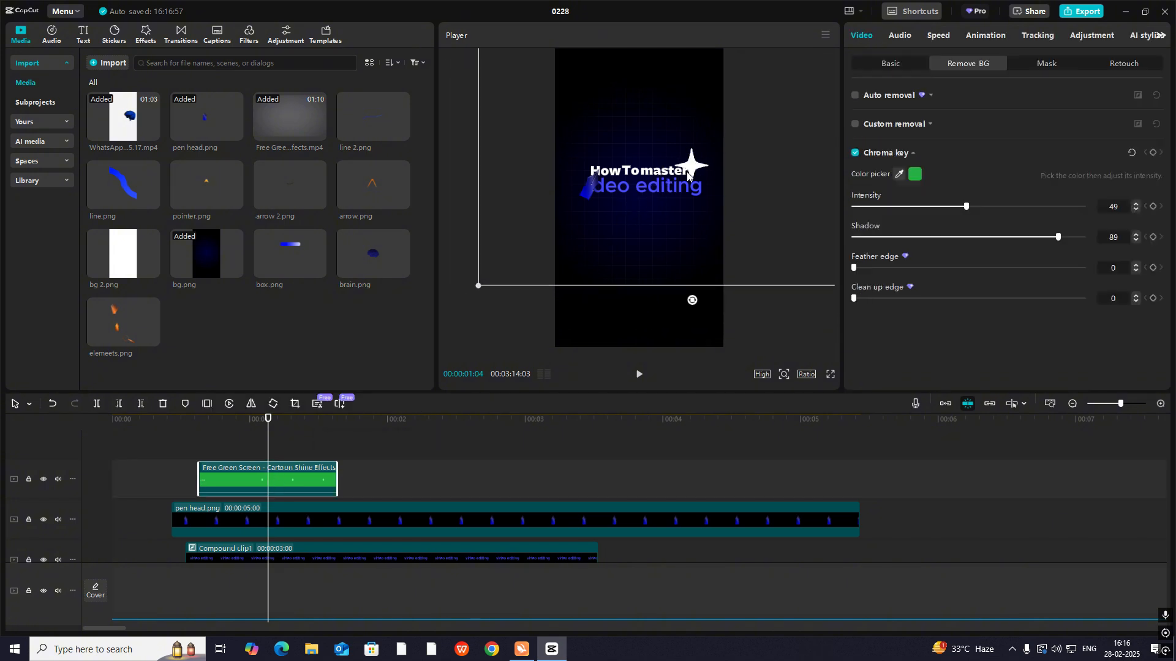
left_click_drag(688, 175, 692, 184)
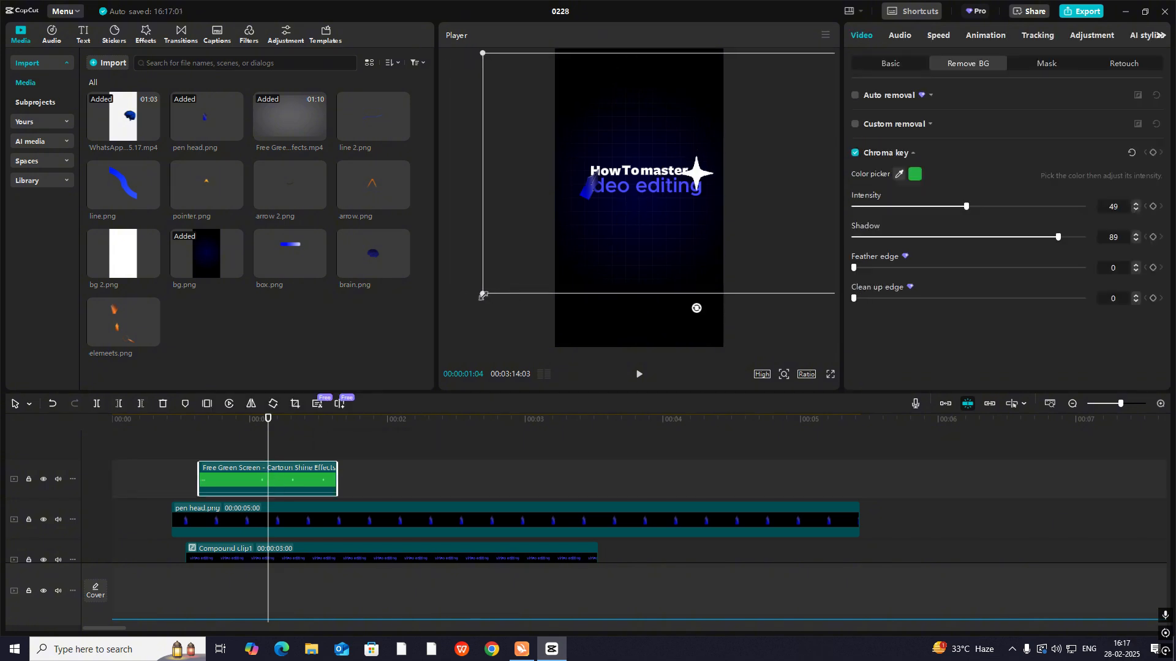
left_click_drag(482, 294, 672, 233)
left_click_drag(697, 180, 695, 179)
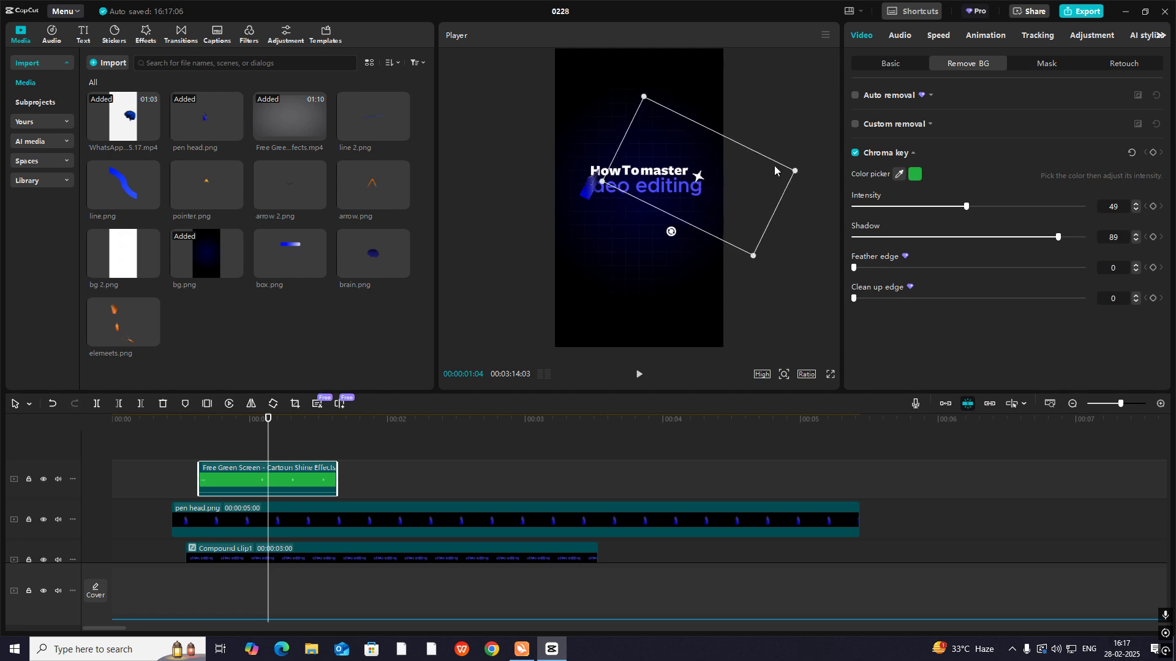
left_click_drag(796, 171, 851, 162)
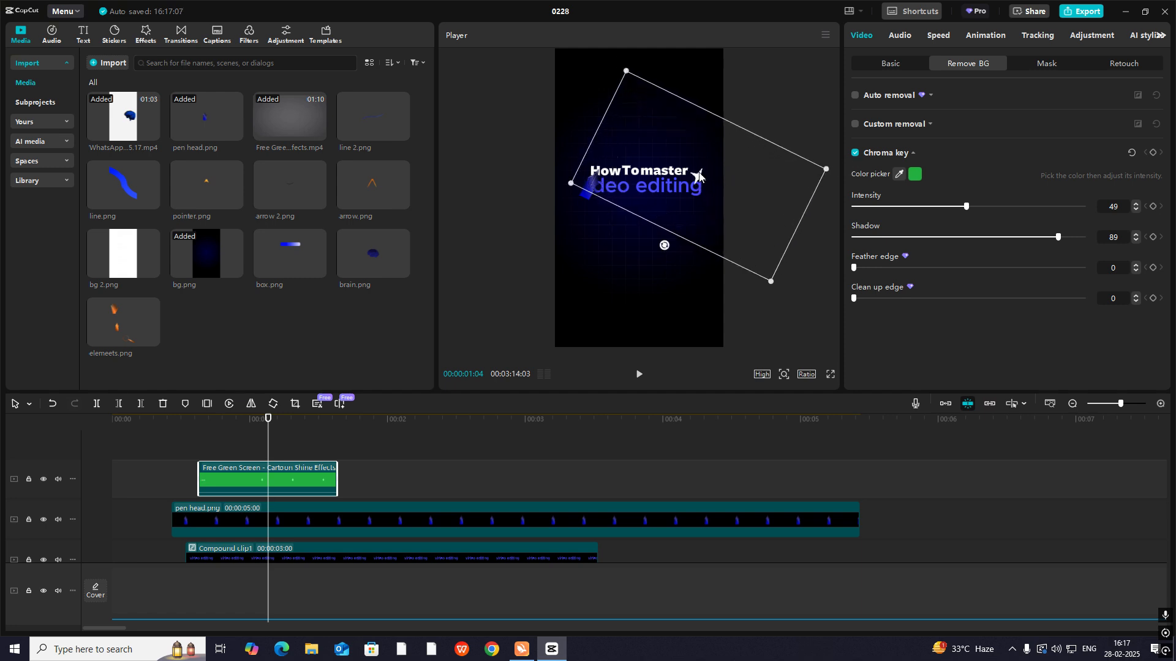
left_click_drag(699, 177, 697, 176)
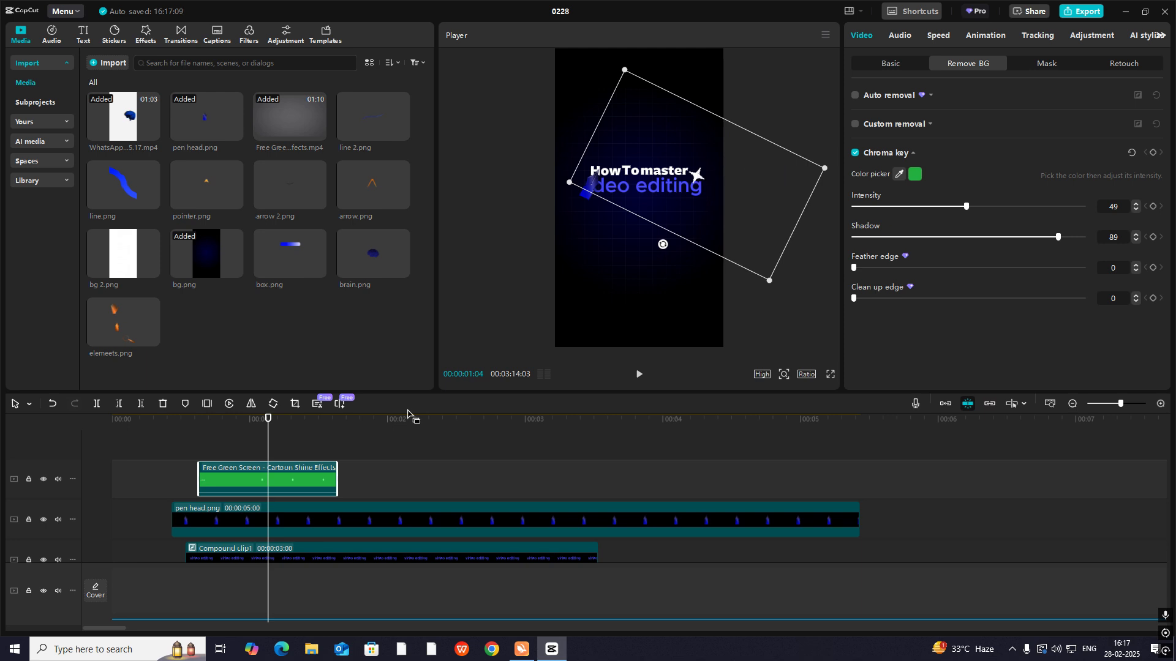
- Keyframe the star clip's transform at 00:00:00:19 and rotate it to 191.07° at 00:00:01:12
mouse_move(202, 456)
left_mouse_down()
mouse_move(262, 456)
mouse_move(200, 457)
left_mouse_up()
left_click(240, 480)
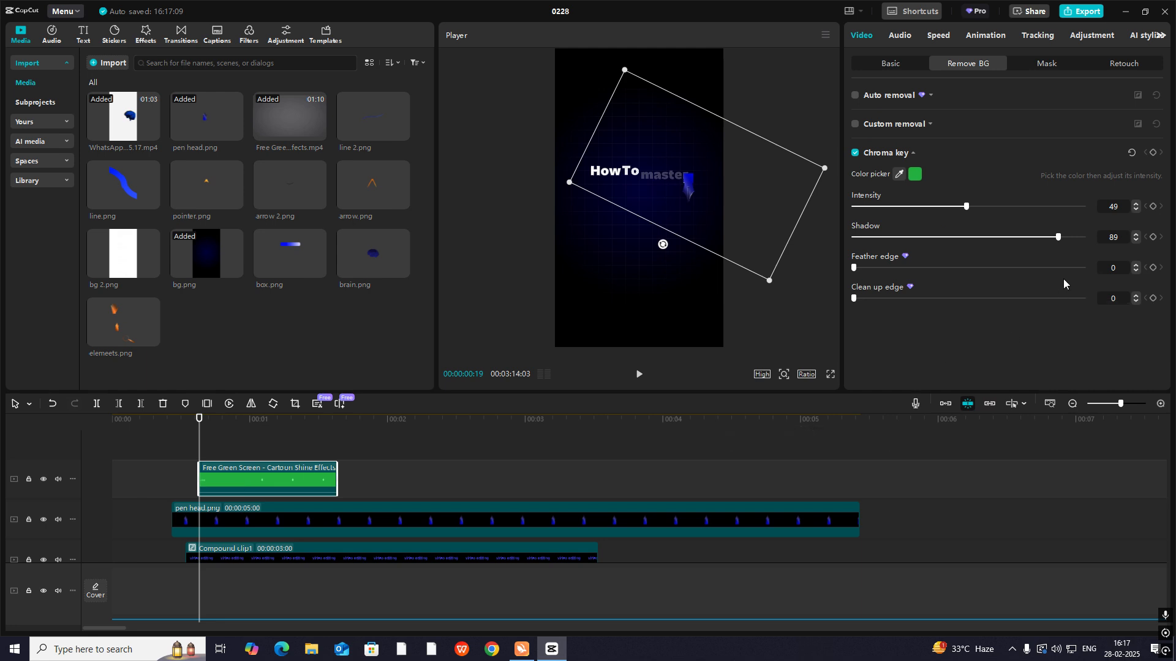
left_click(887, 61)
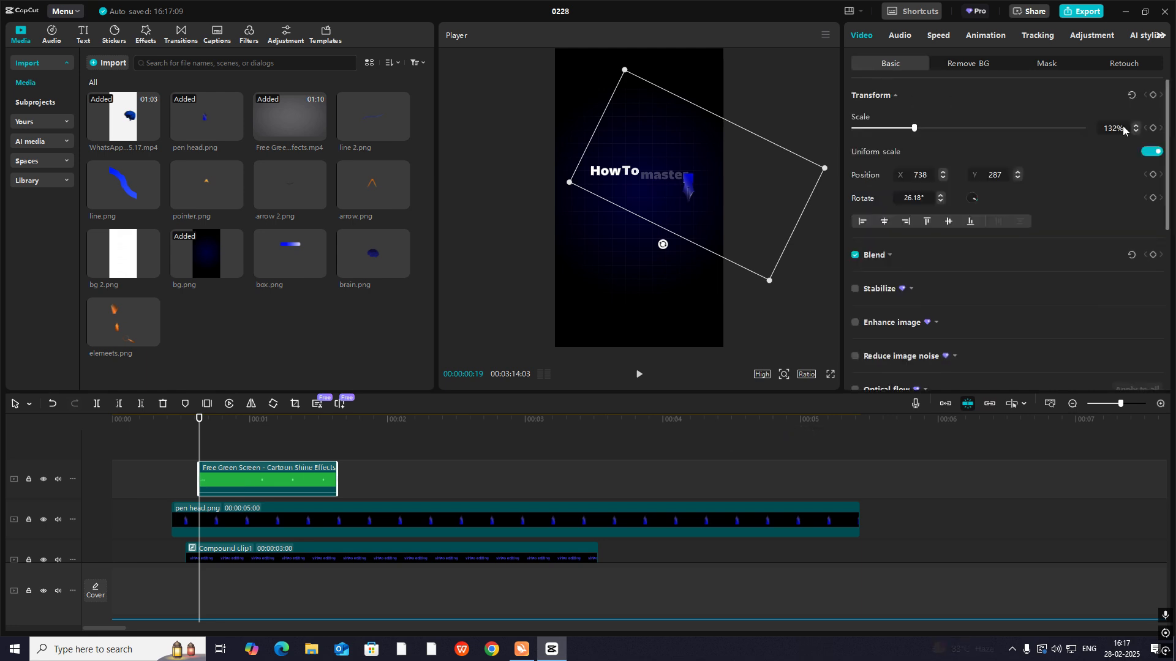
left_click(1152, 95)
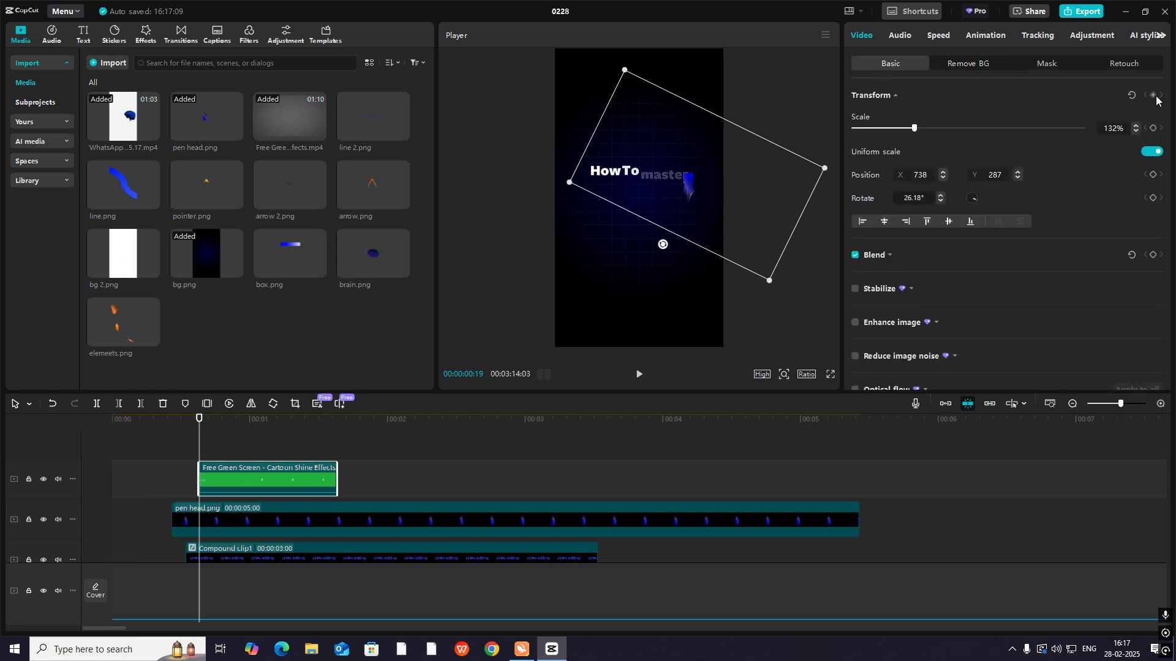
left_click_drag(206, 446, 303, 463)
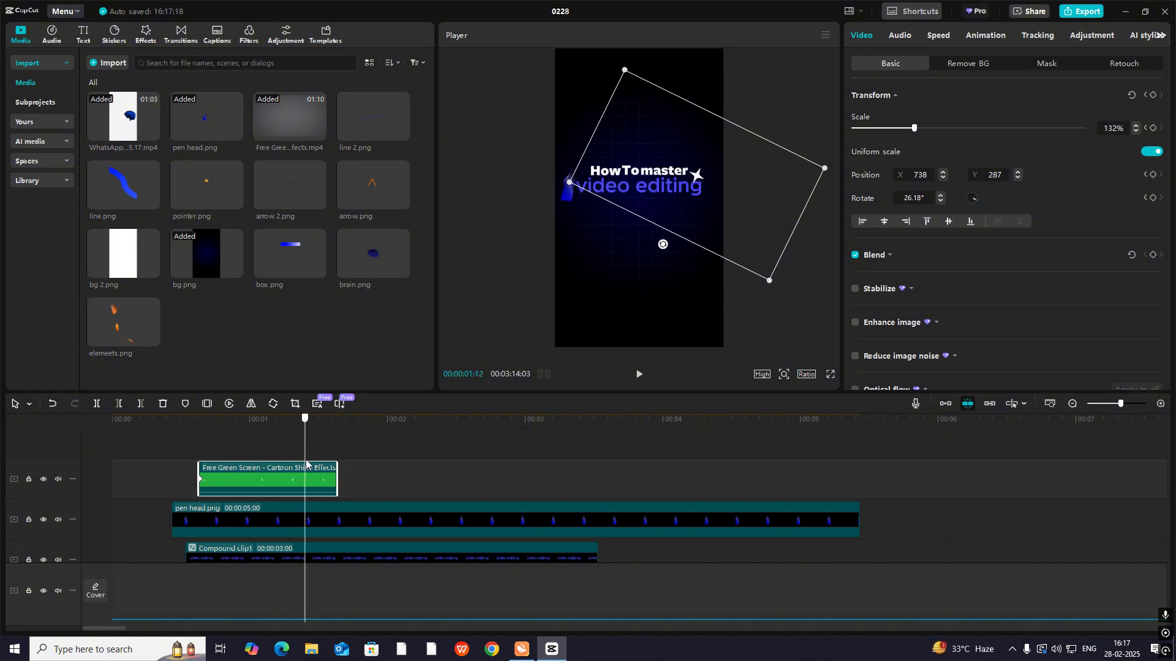
left_click_drag(660, 247, 705, 125)
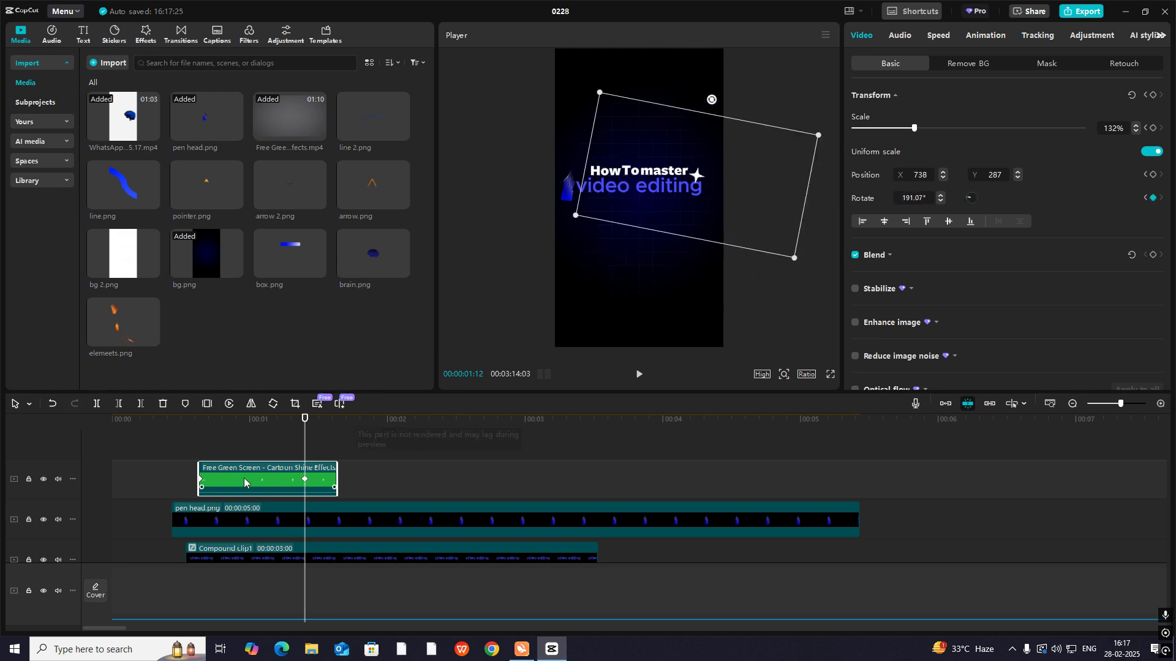
- Open the star clip's keyframe graphs, apply an easing curve preset to its Rotate keyframes, and close the graphs
left_click_drag(196, 442, 199, 479)
left_click(300, 482)
double_click(311, 480)
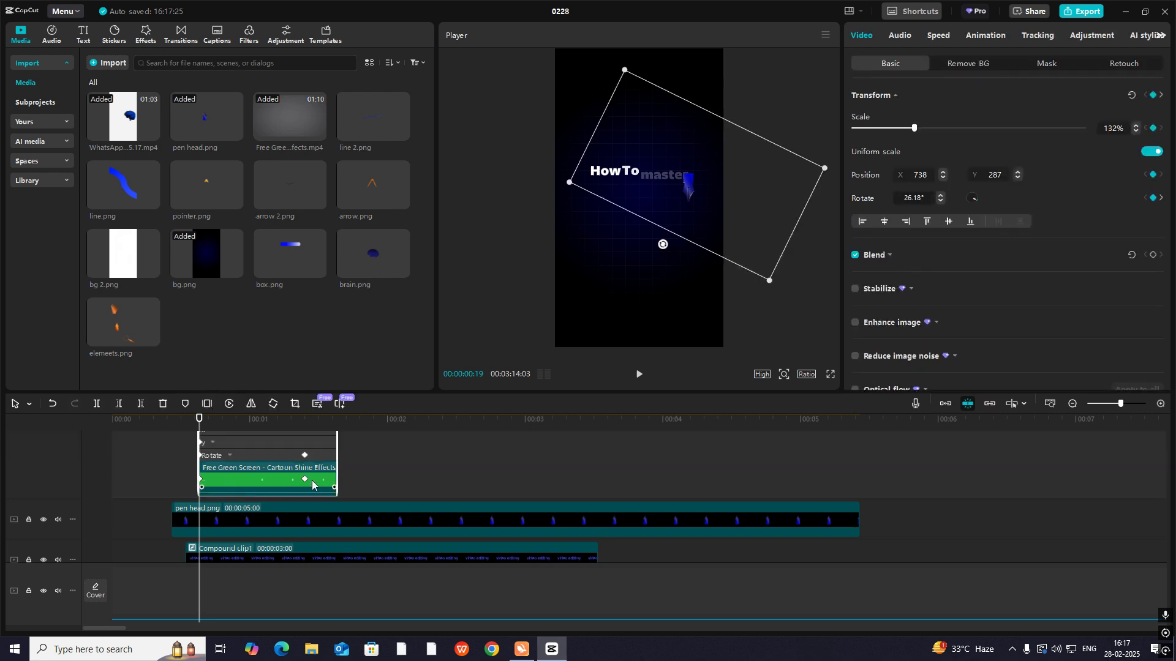
scroll(286, 492, "up", 1)
left_click(1162, 403)
scroll(239, 527, "down", 2)
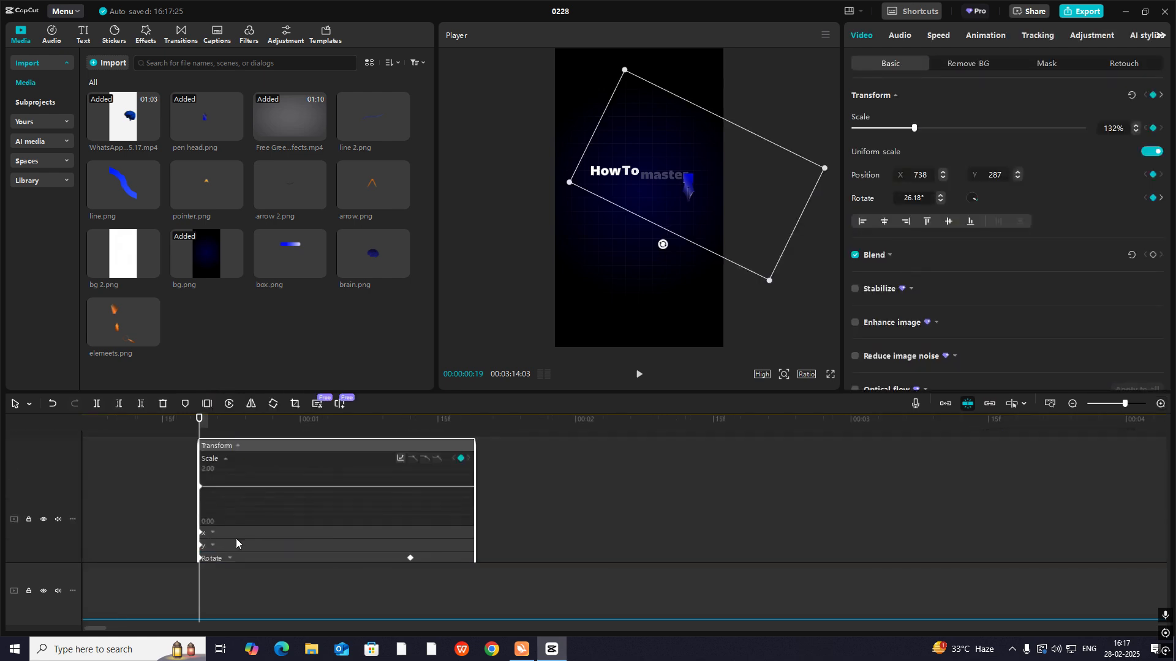
scroll(280, 536, "down", 1)
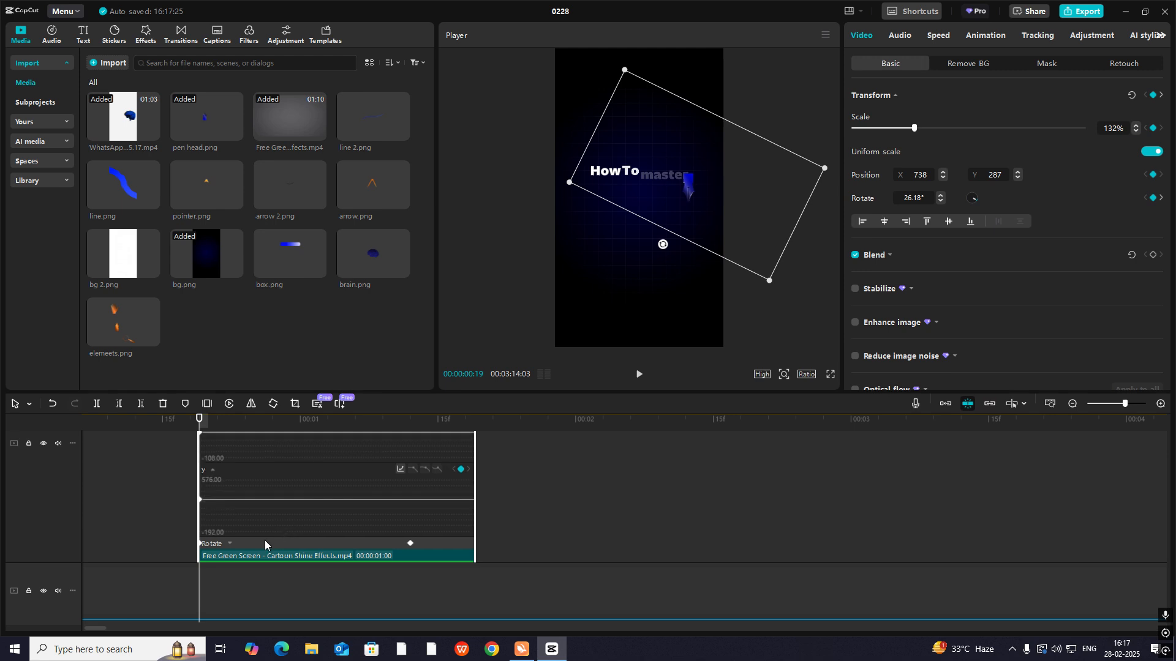
left_click(231, 543)
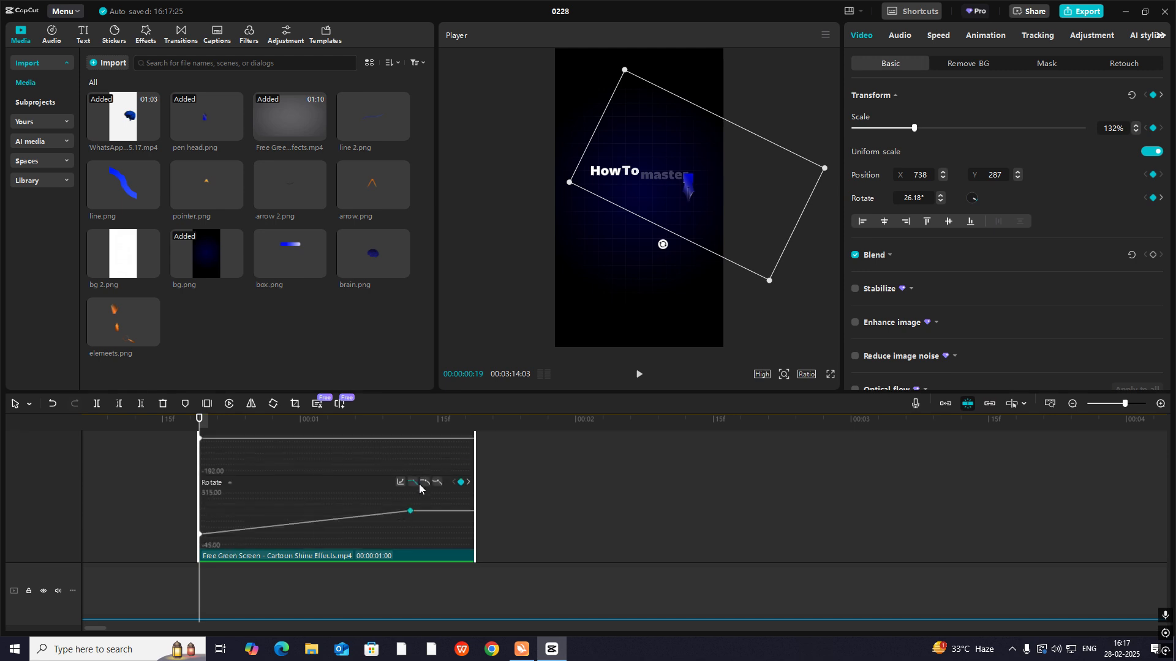
left_click(421, 483)
key("alt+k")
- Play the title animation from the beginning to check the star's eased rotation
key("space")
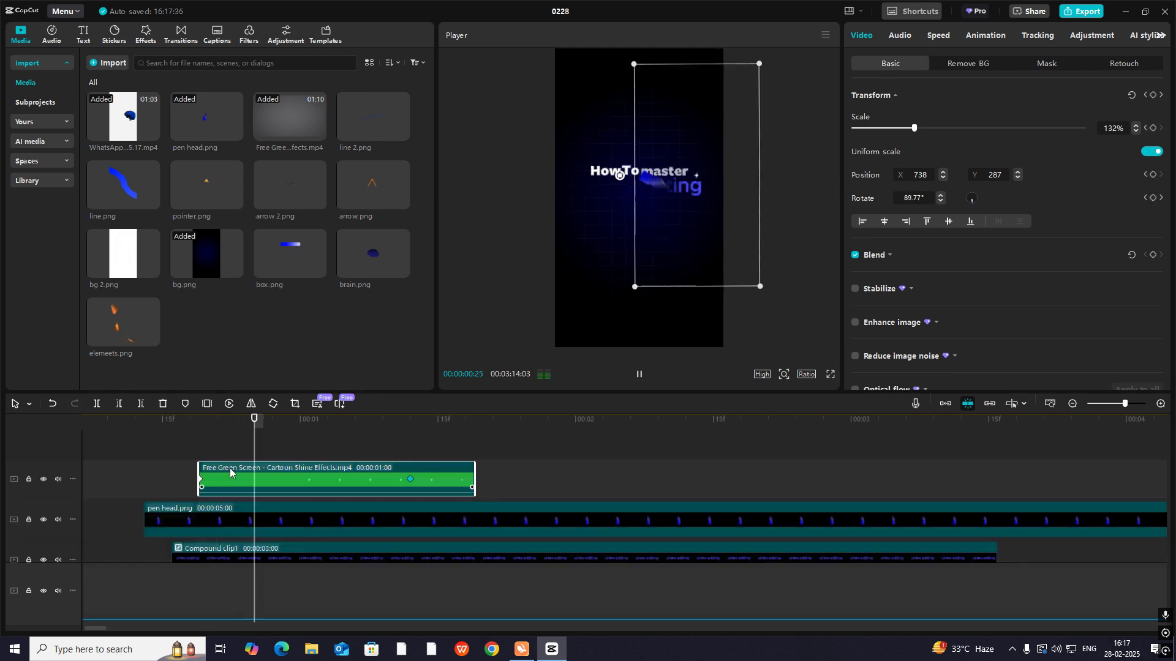
left_click(146, 458)
key("Home")
key("space")
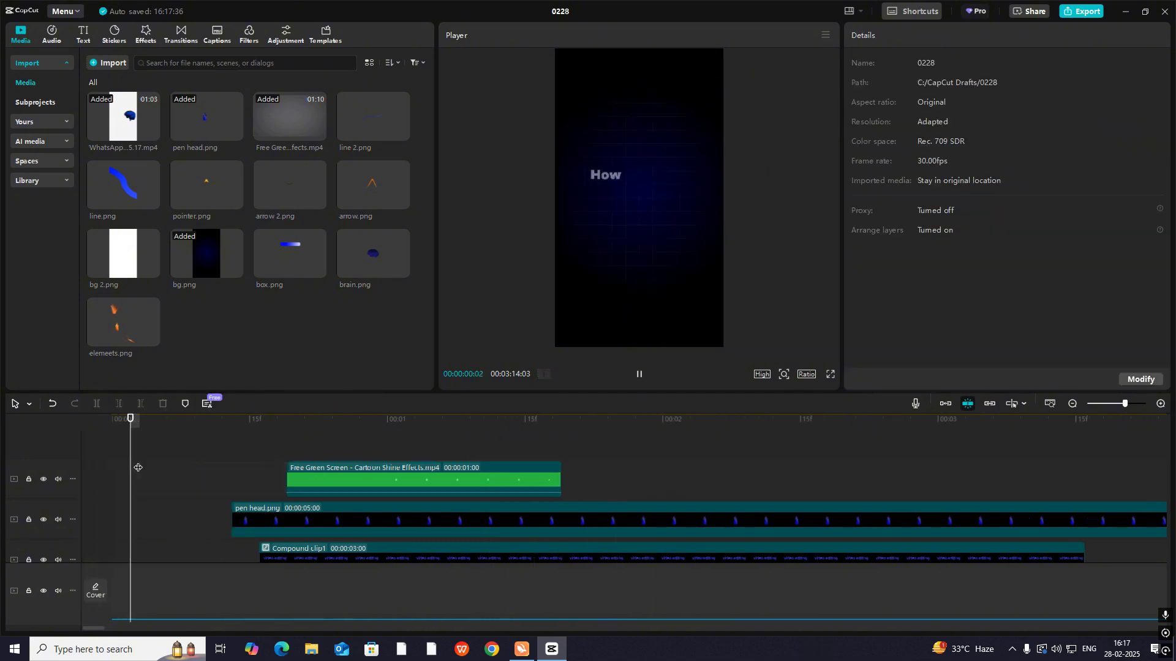
left_click(517, 477)
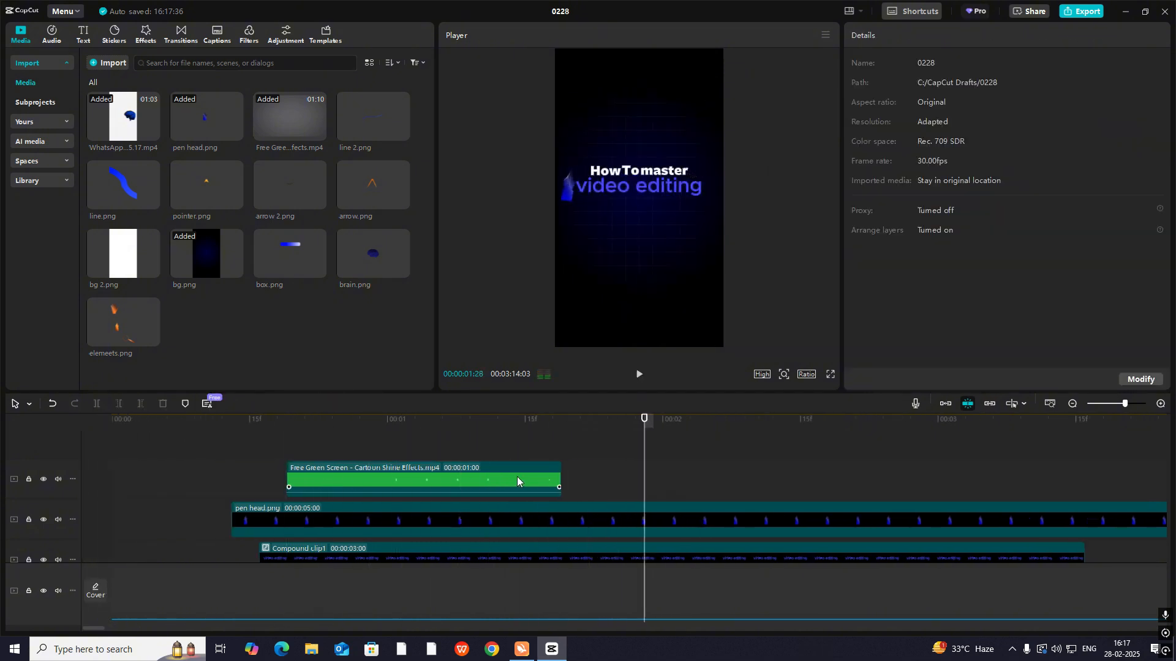
- Split the title-scene text, graphic and background clips at 00:00:01:25 and delete the parts after the cut
left_click(1072, 404)
scroll(295, 495, "down", 3)
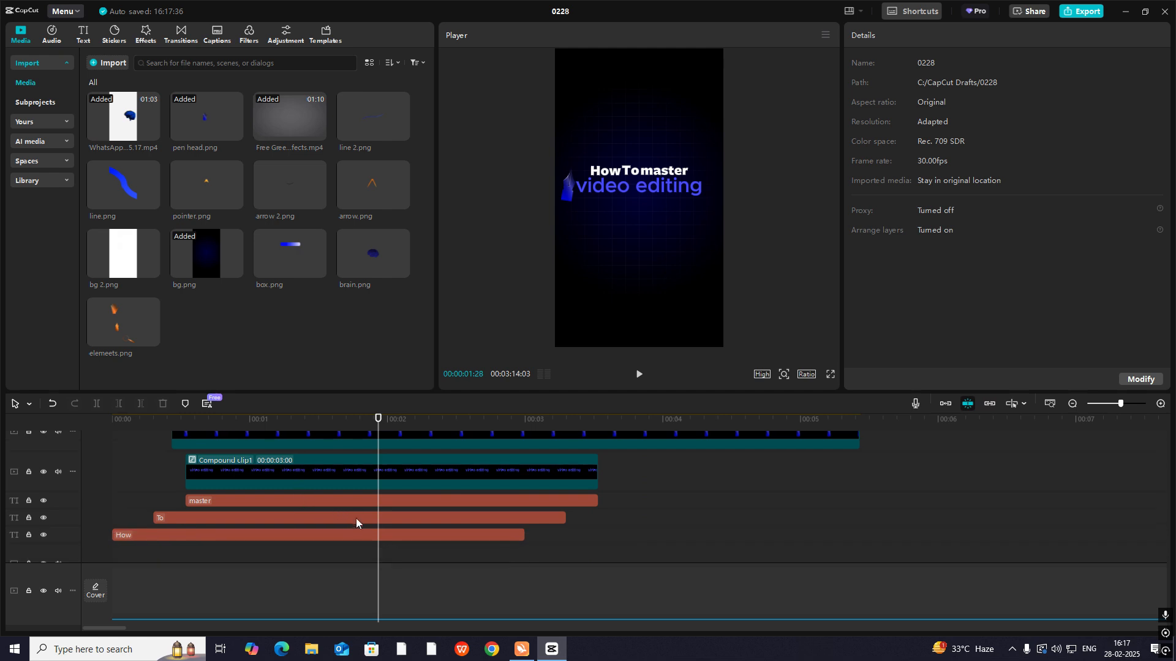
scroll(377, 552, "down", 2)
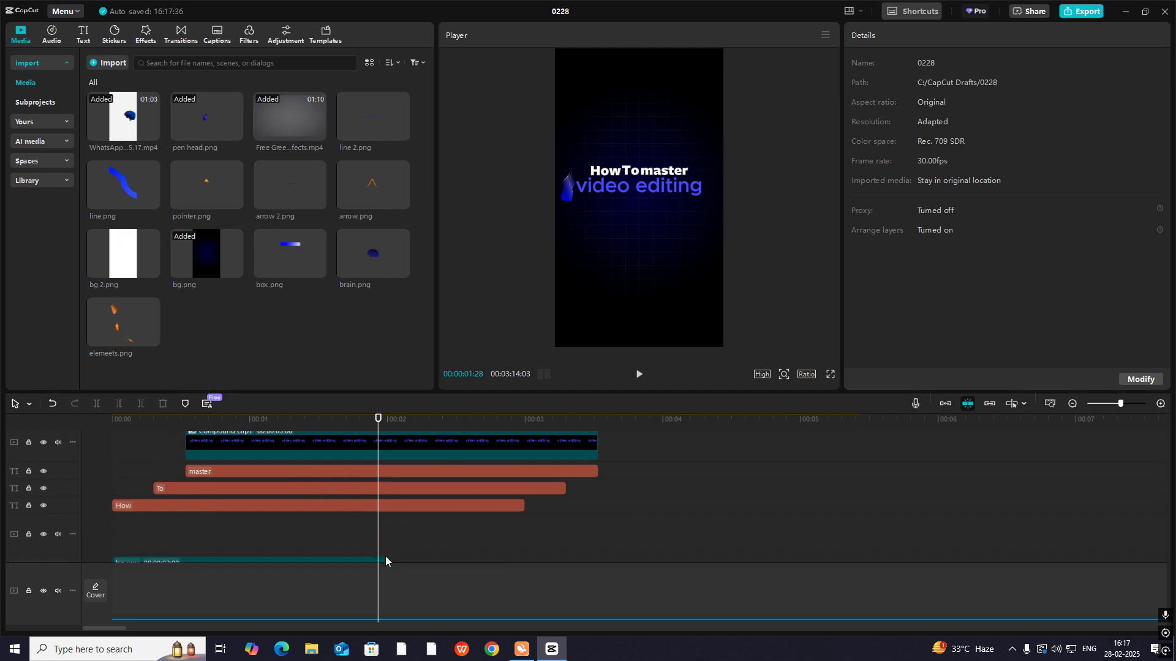
scroll(386, 556, "down", 3)
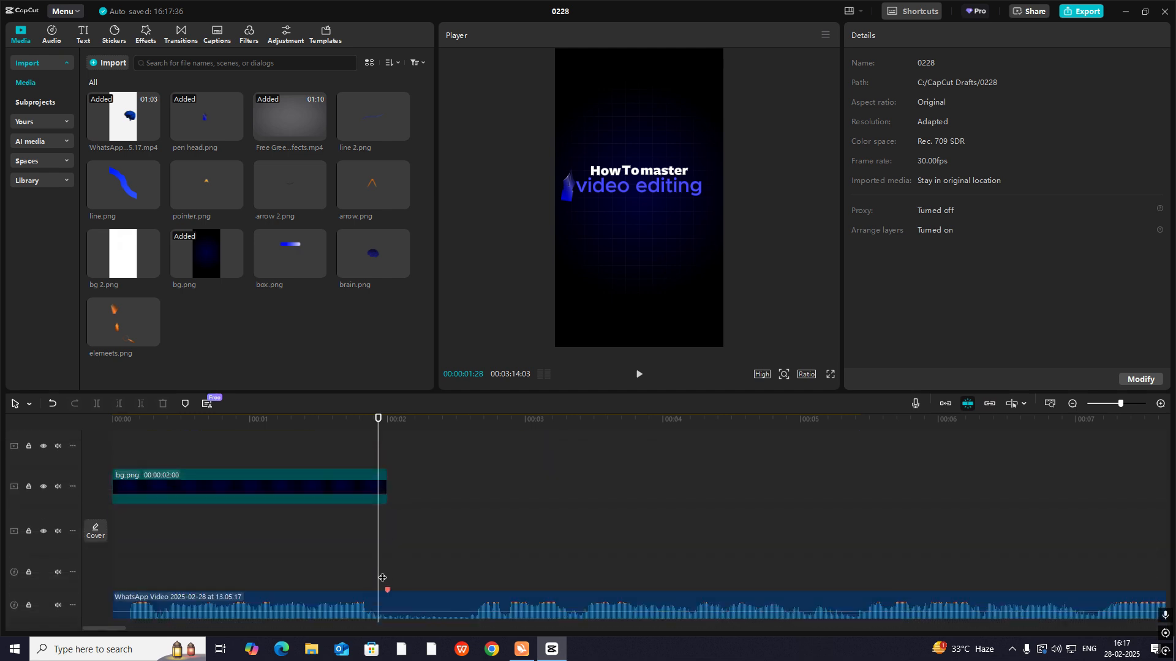
left_click(344, 572)
key("space")
key("space")
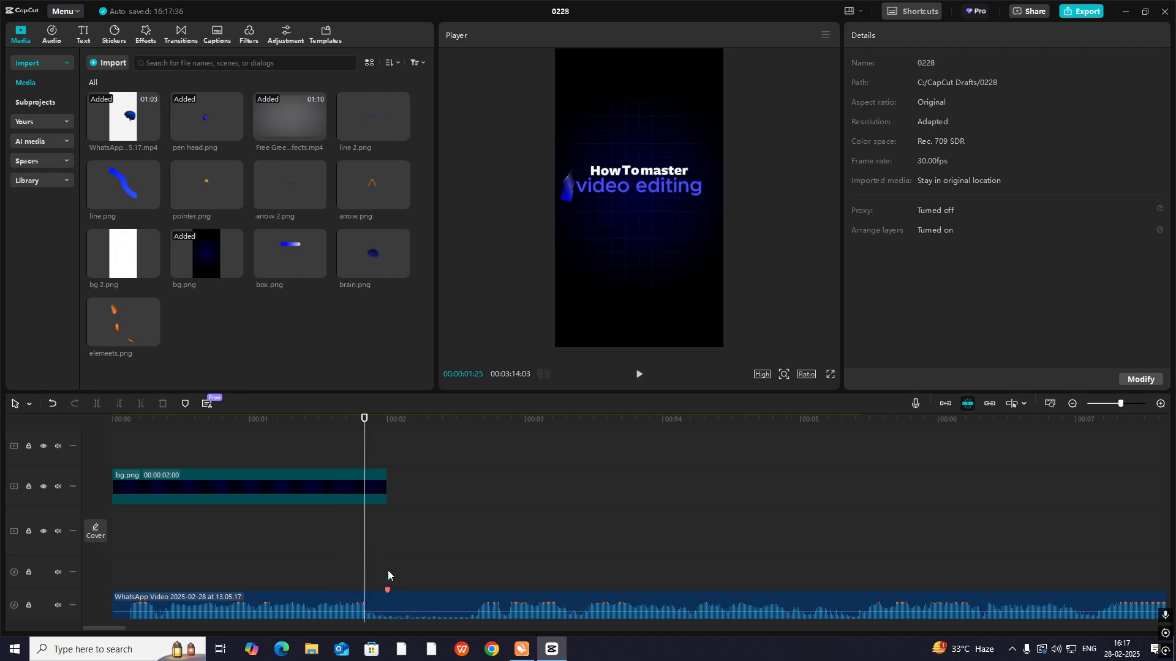
scroll(388, 570, "up", 5)
scroll(391, 567, "up", 1)
left_click_drag(383, 480, 370, 540)
key("ctrl+b")
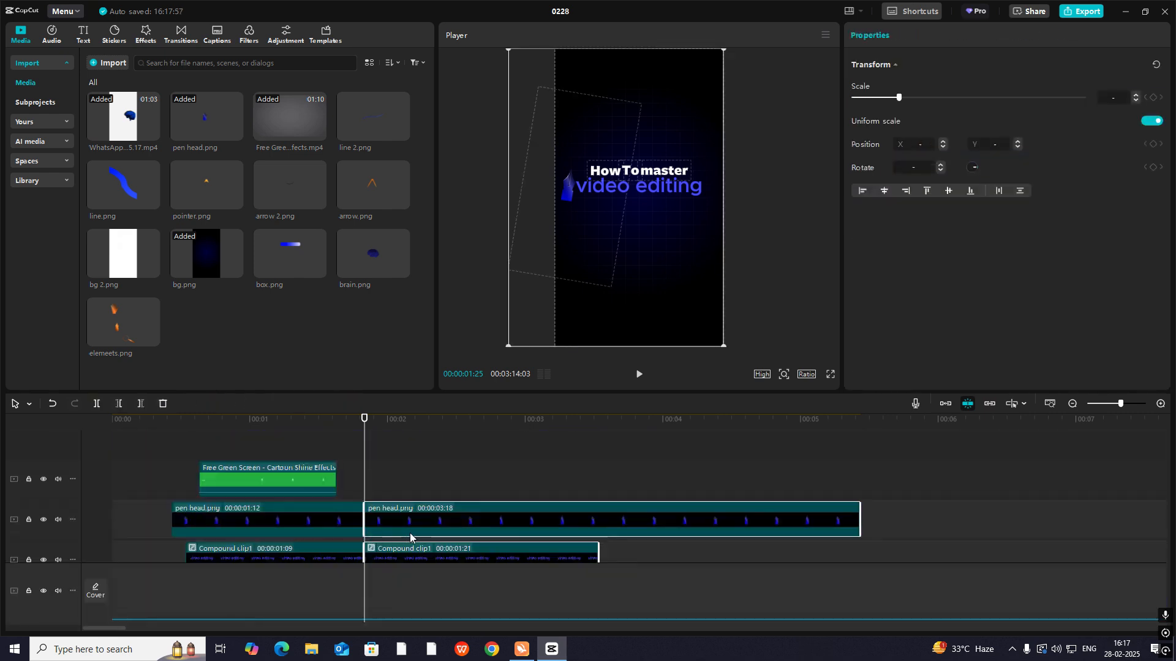
key("Delete")
- Play the trimmed title scene from the beginning to check its ending against the audio
scroll(429, 509, "down", 5)
left_click_drag(364, 516, 117, 533)
key("space")
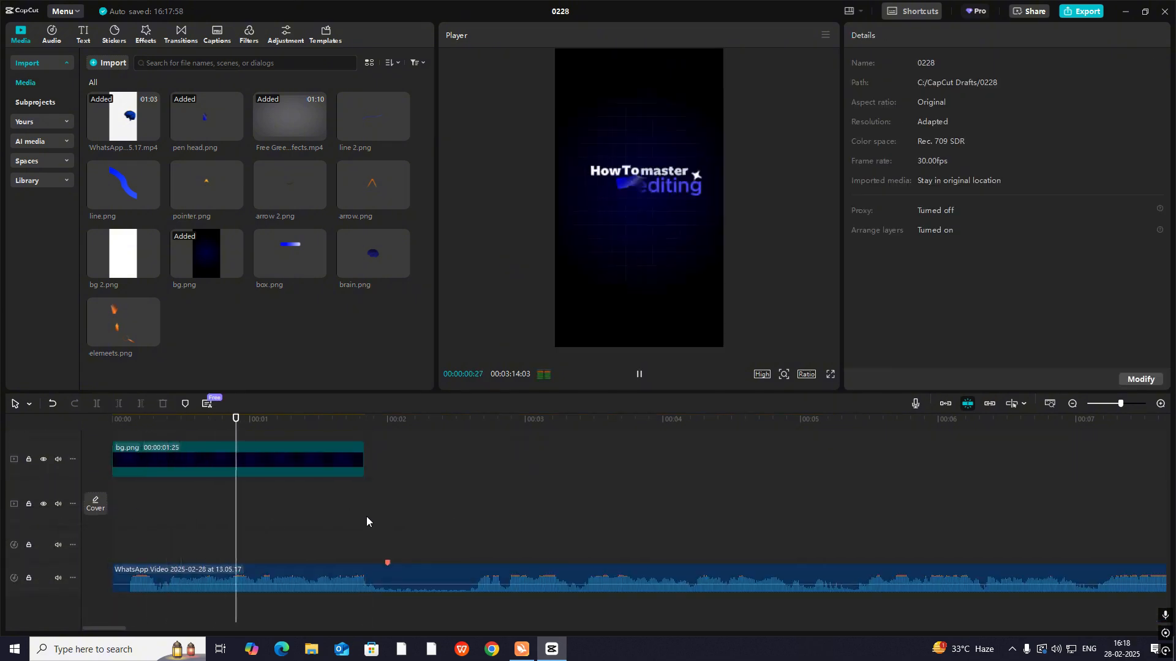
key("space")
left_click_drag(442, 517, 28, 521)
key("space")
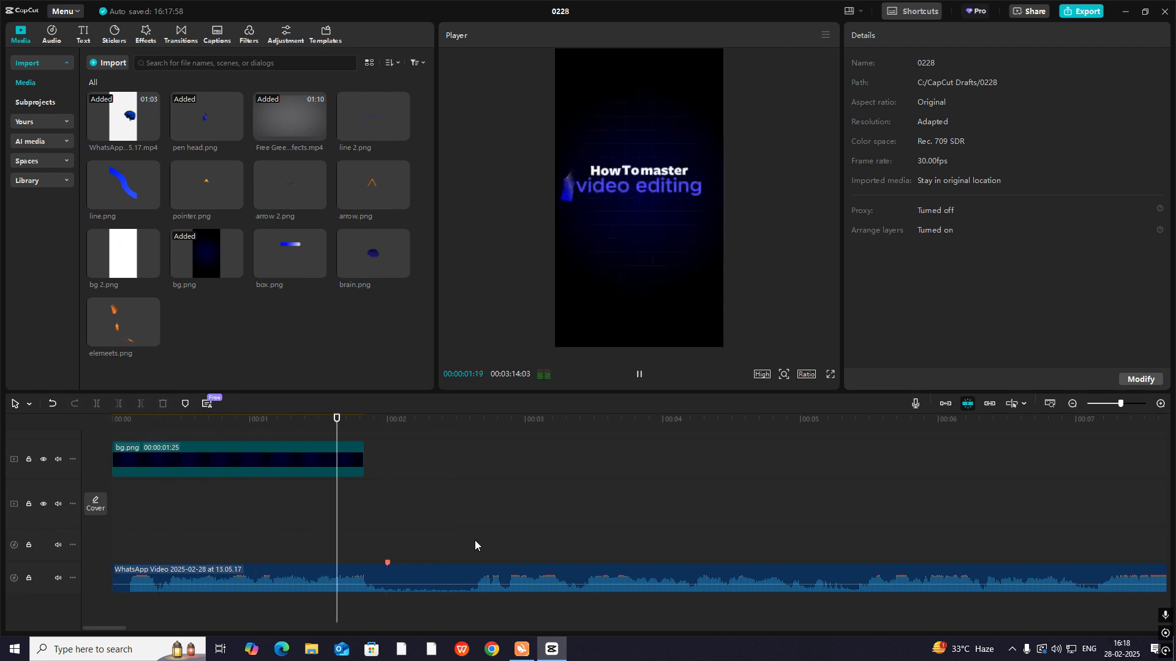
key("space")
- Scrub the reference video's brain scene, then move the reference clip to the start of the timeline, aligned with its audio
left_click(1073, 404)
left_click(1073, 404)
left_click(1073, 405)
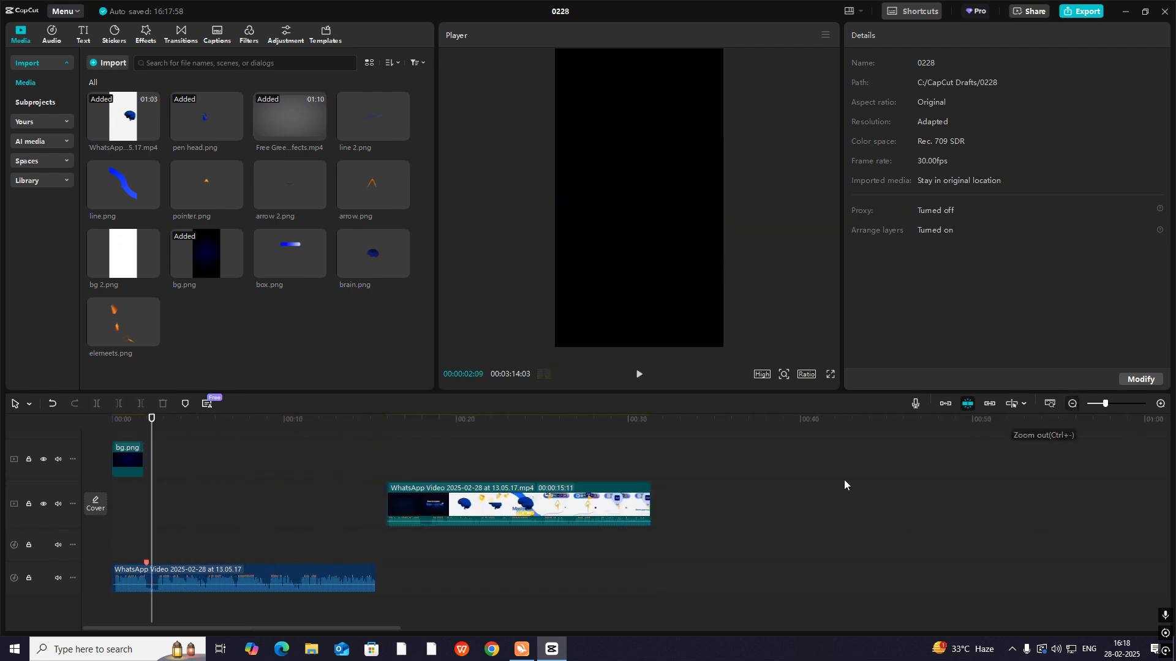
left_click_drag(376, 457, 432, 492)
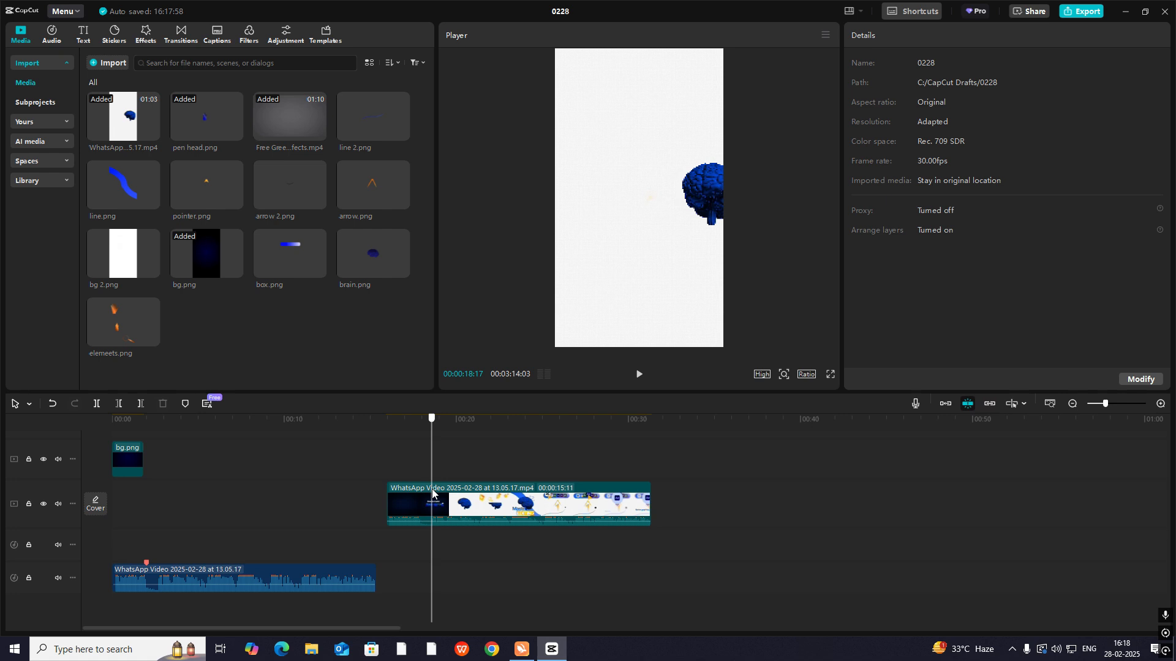
left_click_drag(432, 492, 481, 505)
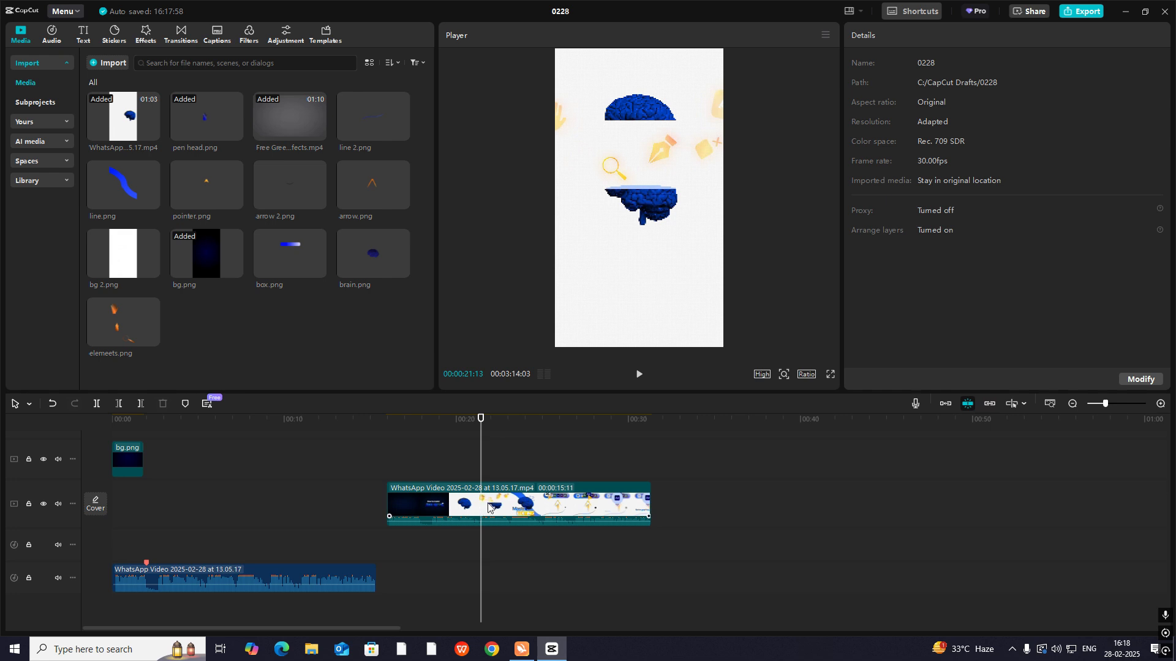
left_click_drag(488, 505, 212, 505)
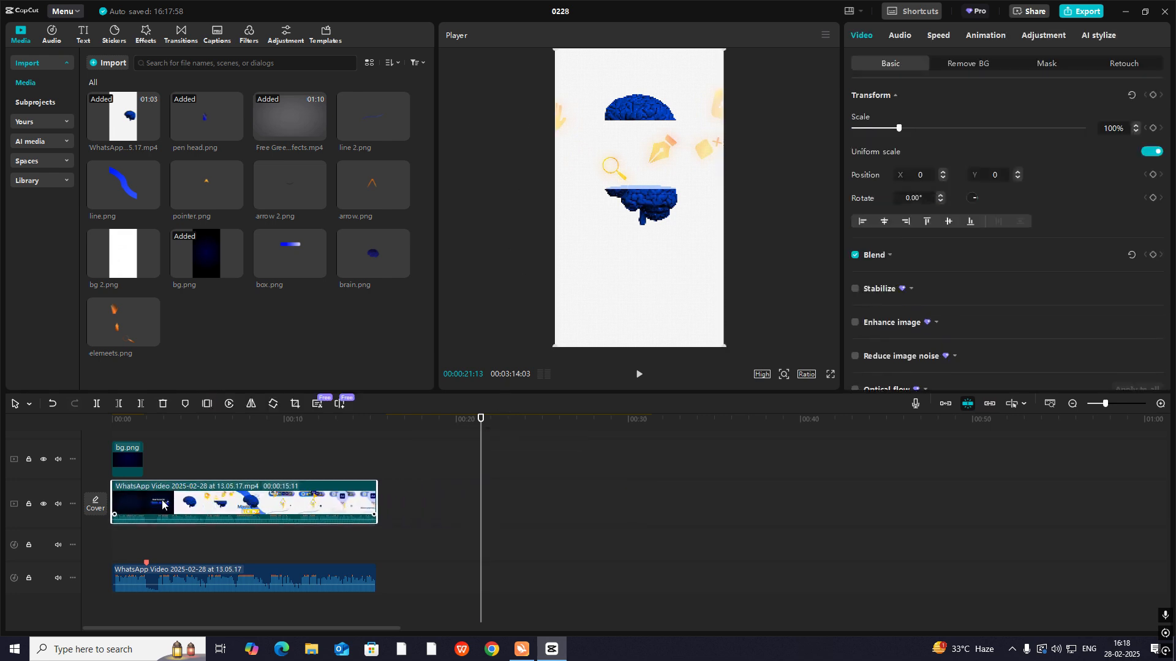
- Split the audio clip at 00:00:02:18, where the brain enters in the reference video
mouse_move(158, 454)
left_mouse_down()
mouse_move(178, 458)
mouse_move(158, 461)
left_mouse_up()
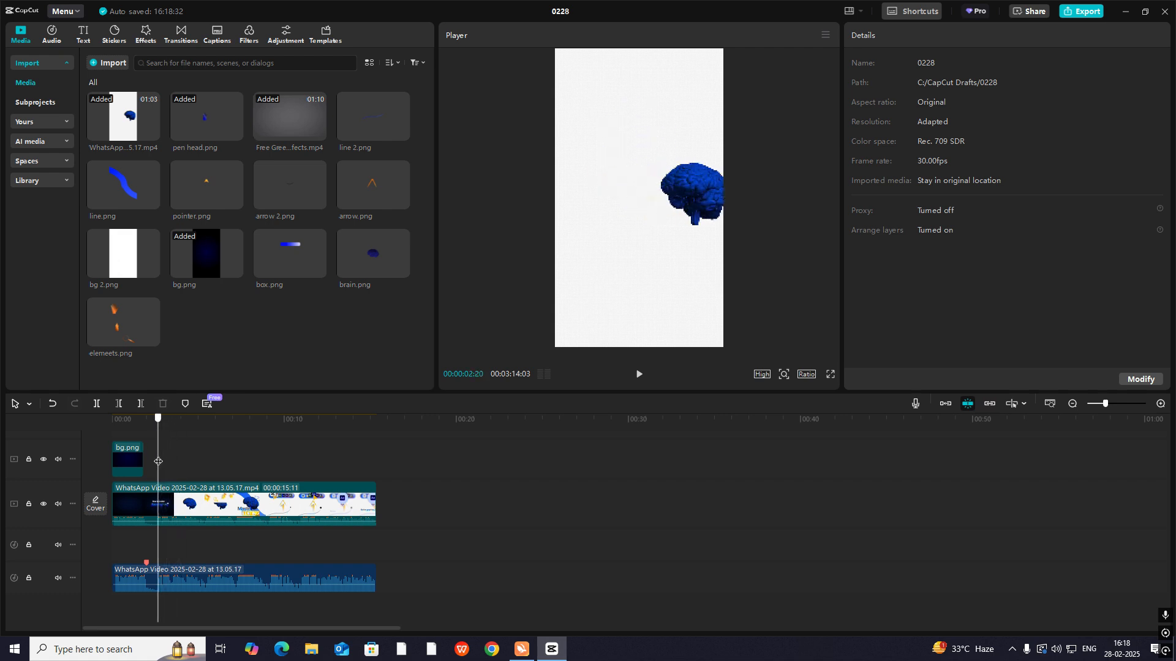
left_click(166, 582)
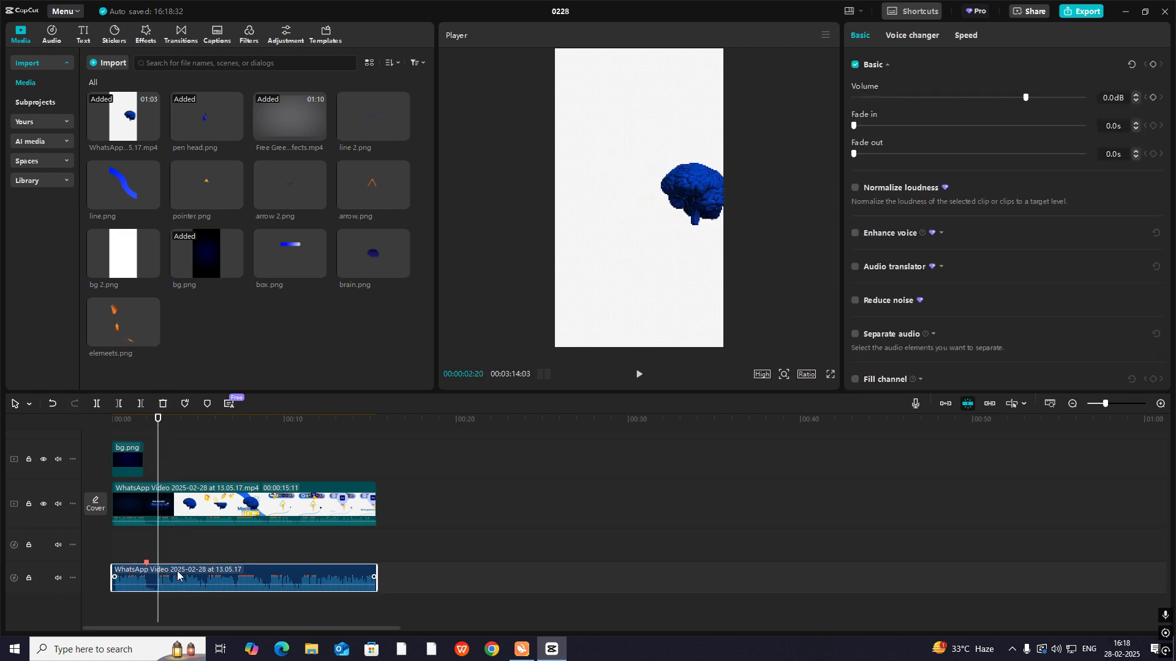
left_click(1160, 405)
left_click(1159, 405)
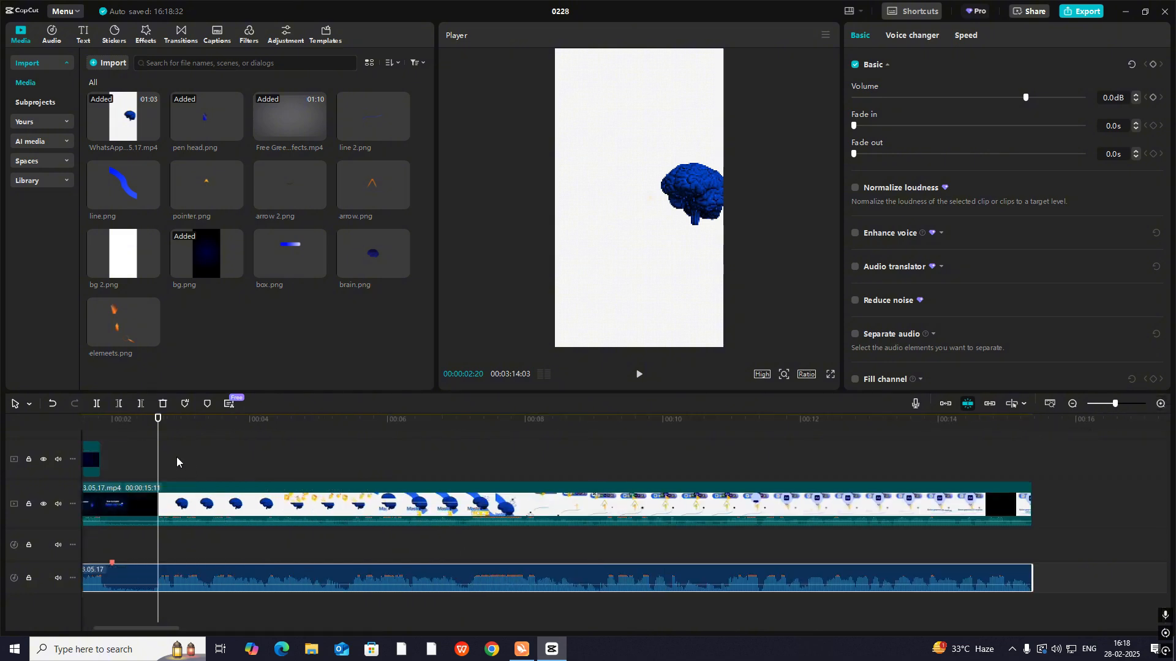
left_click_drag(157, 459, 154, 459)
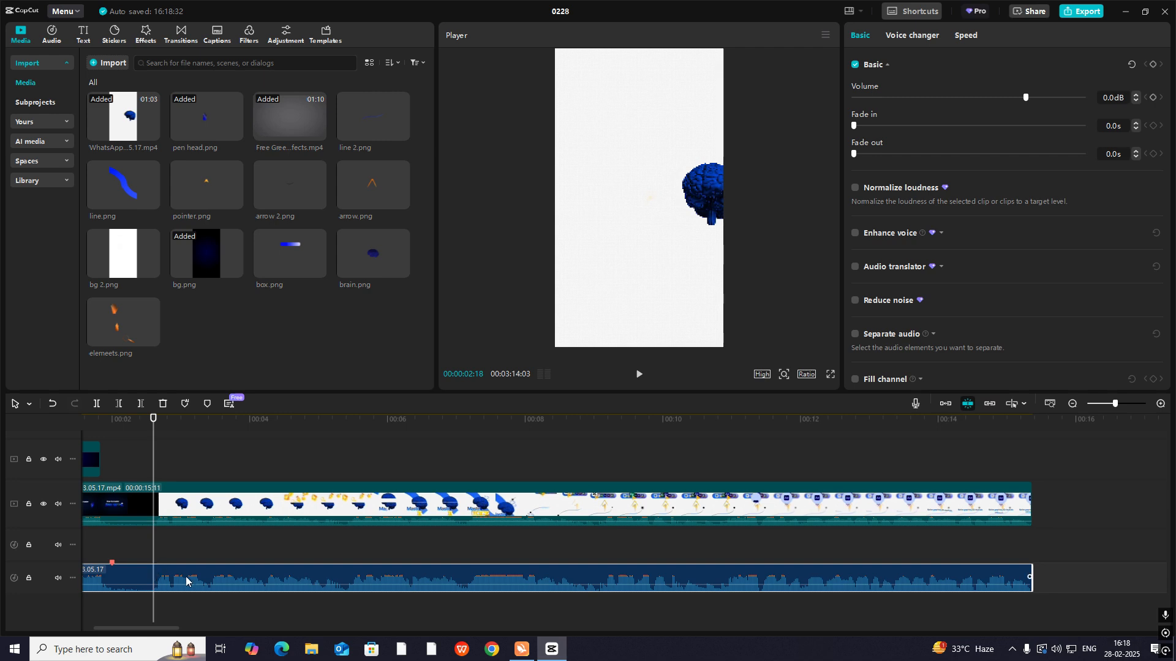
key("ctrl+b")
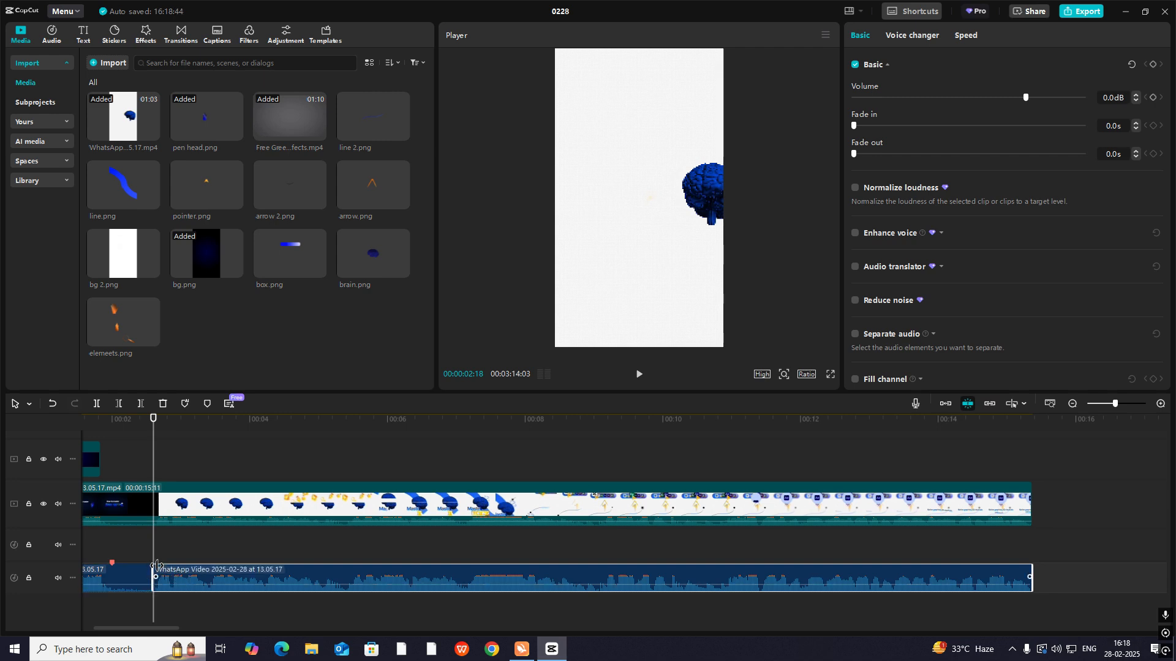
- Add a marker to the audio clip at 00:00:05:12 and name it "2nd scene"
left_click_drag(161, 542, 346, 583)
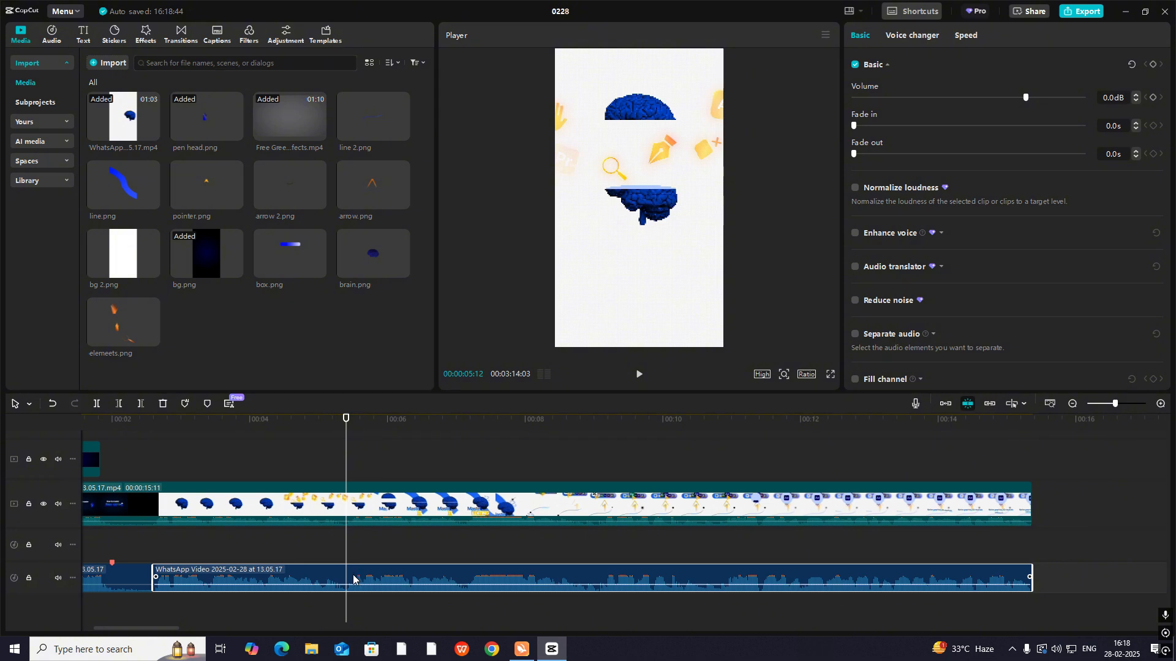
right_click(346, 563)
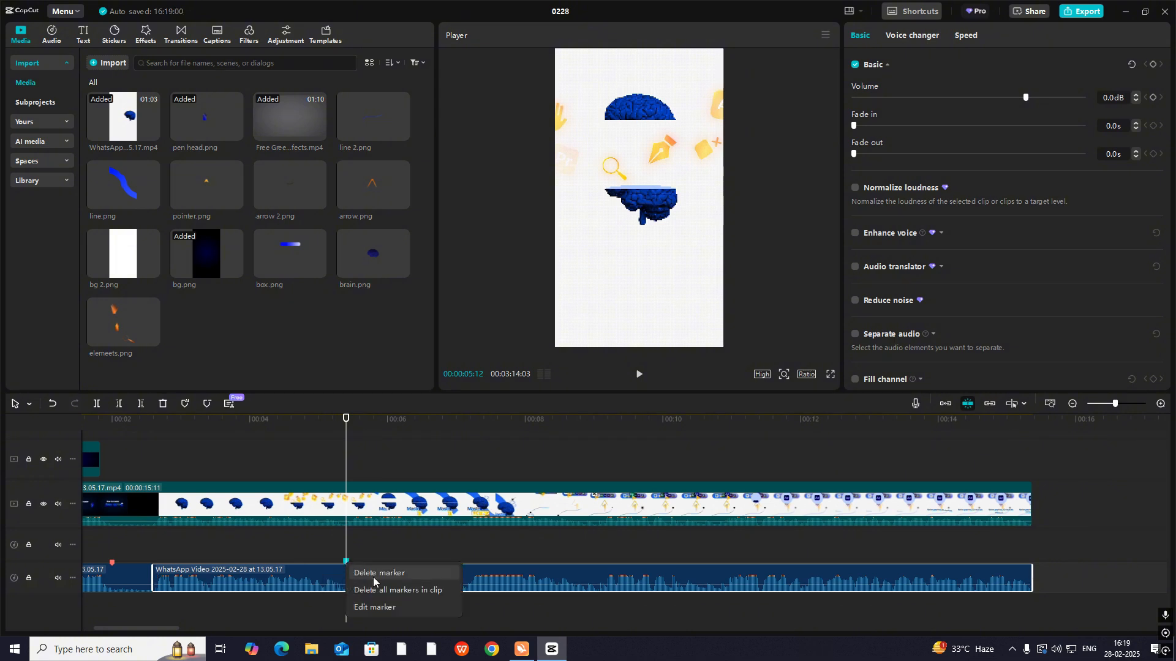
left_click(374, 608)
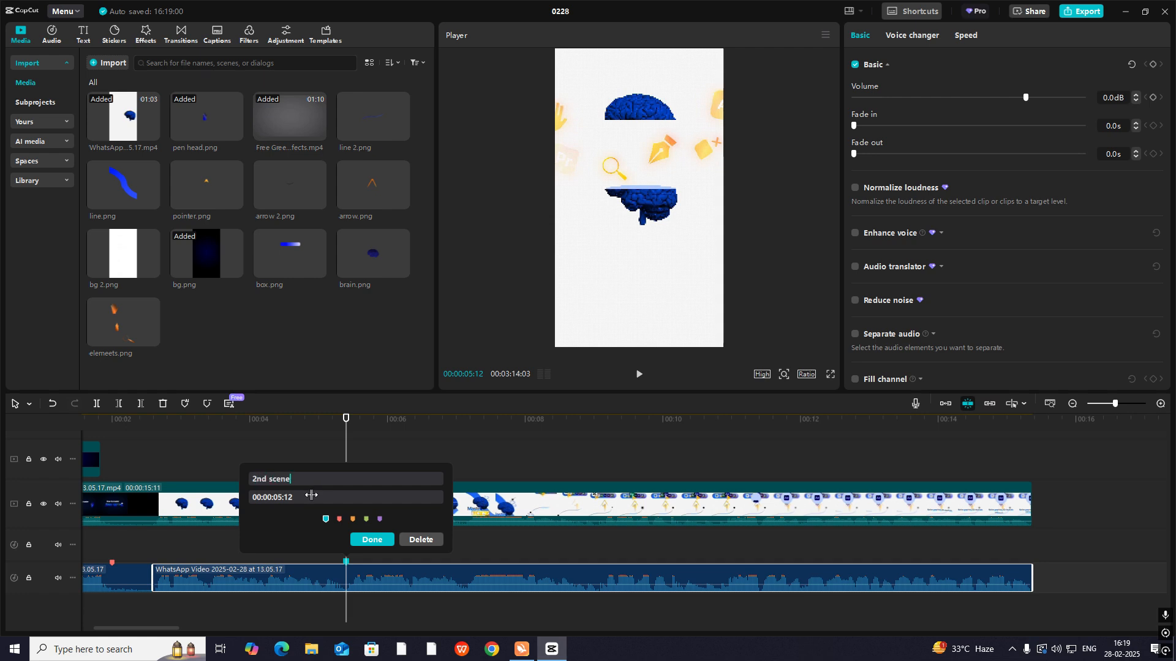
left_click(379, 542)
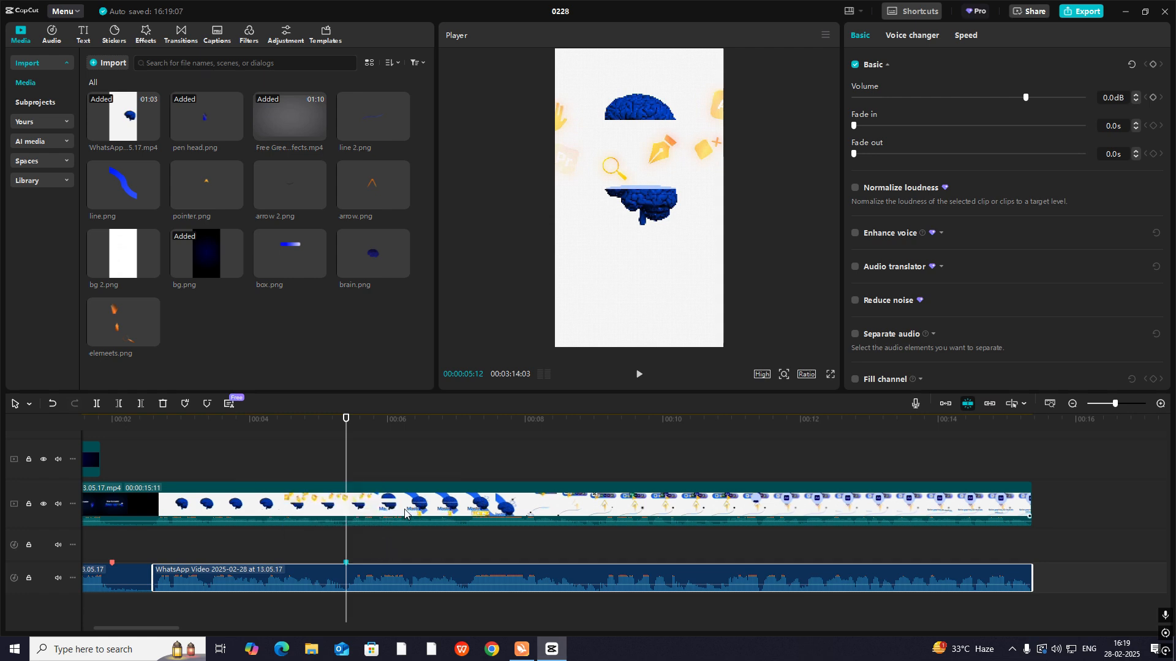
- Move the reference video past the end of the audio and add bg 2.png at the audio cut at 00:00:02:18
left_click_drag(405, 513, 995, 421)
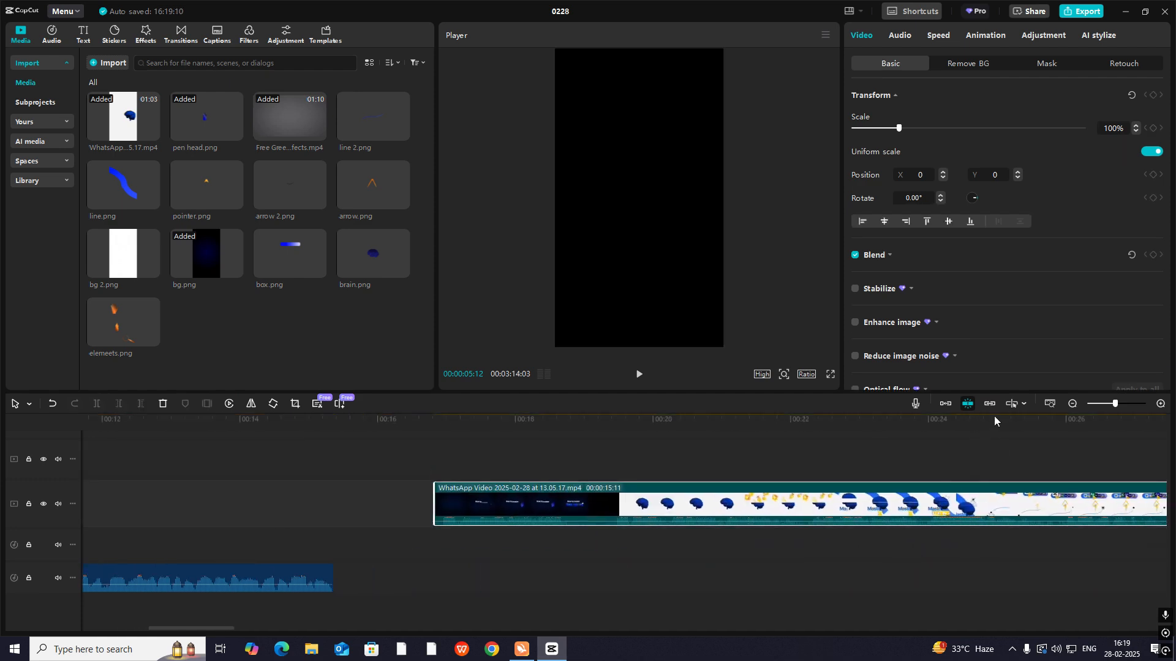
left_click(1075, 406)
left_click(142, 457)
key("Home")
left_click_drag(113, 468, 422, 436)
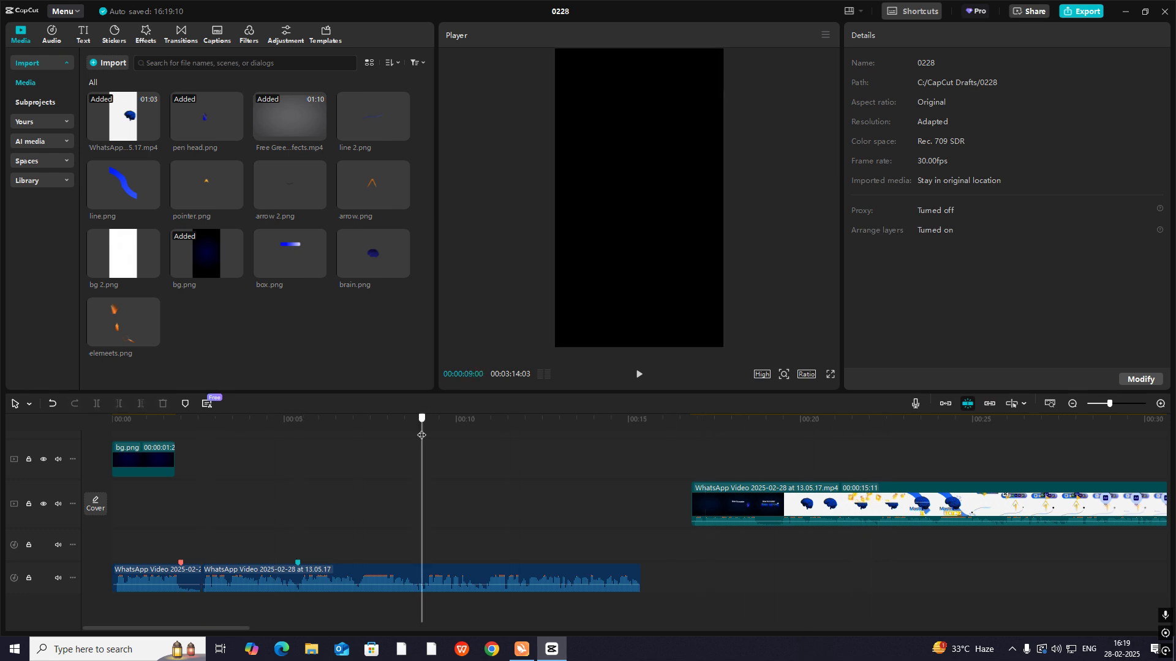
left_click_drag(123, 254, 200, 524)
- Play the brain scene in the reference video to study how the brain enters and opens
left_click_drag(192, 457, 777, 495)
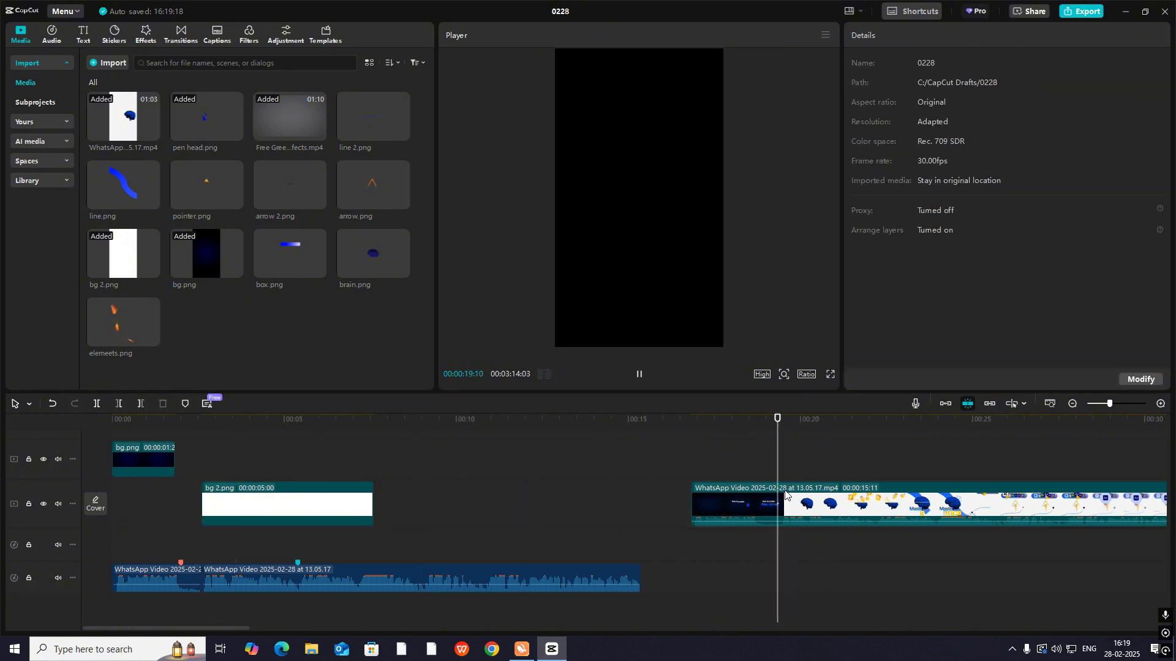
key("space")
left_click(794, 488)
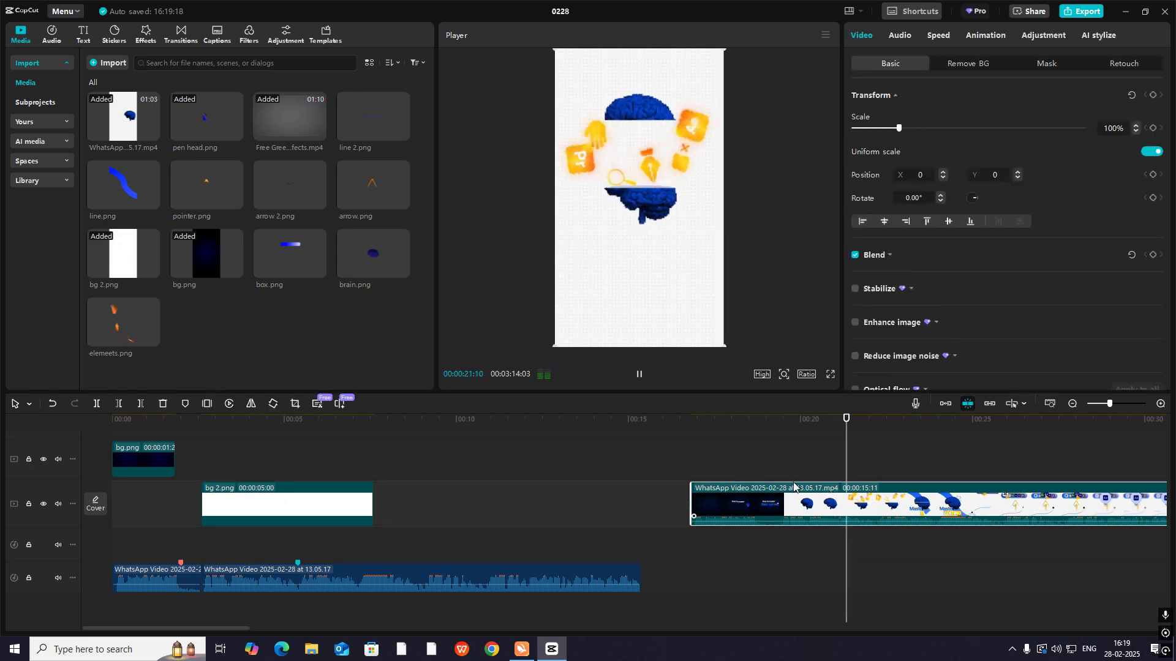
left_click(795, 470)
left_click(781, 465)
key("space")
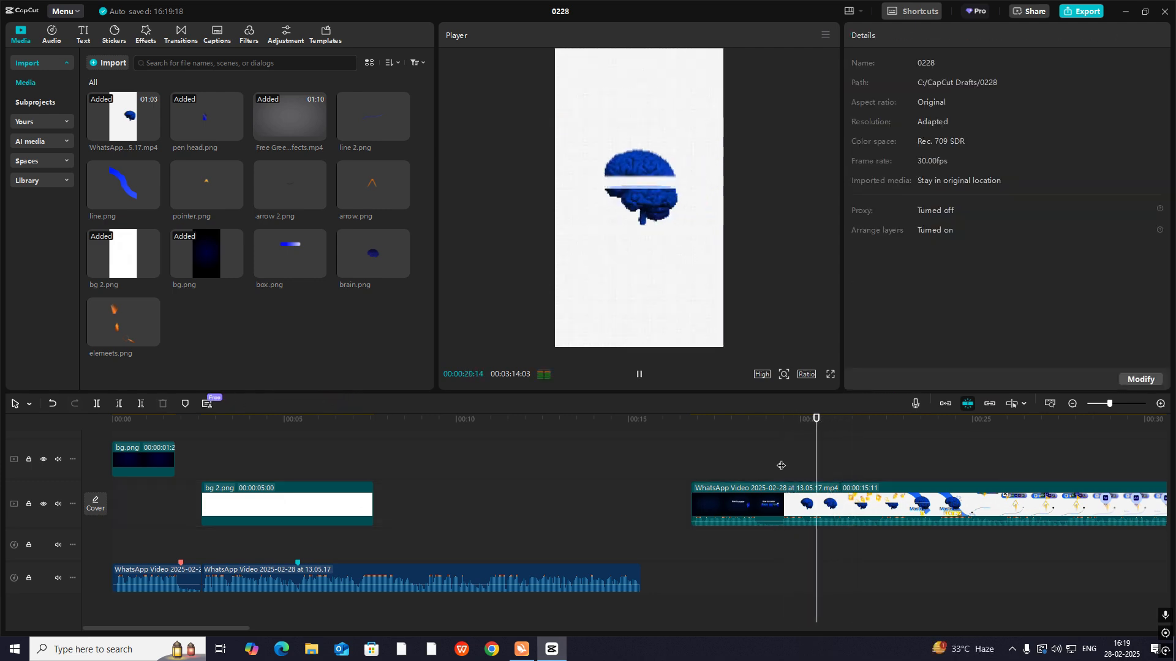
- Add brain.png on the track above bg 2.png, starting at the same point
left_click_drag(780, 466, 279, 478)
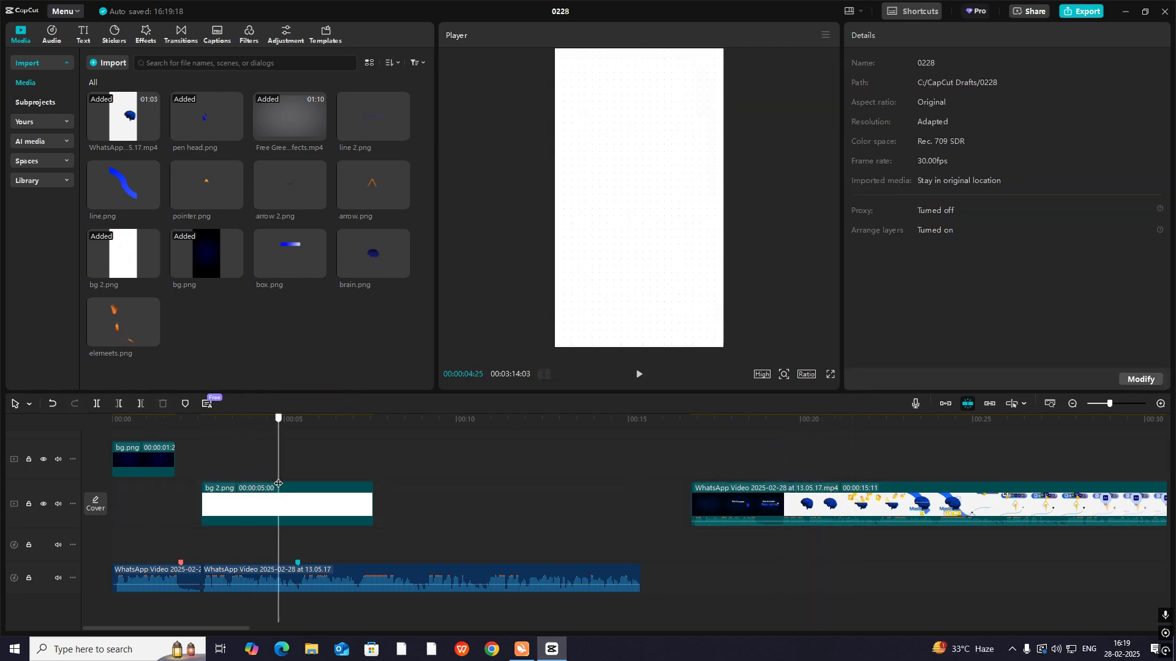
left_click_drag(371, 248, 204, 460)
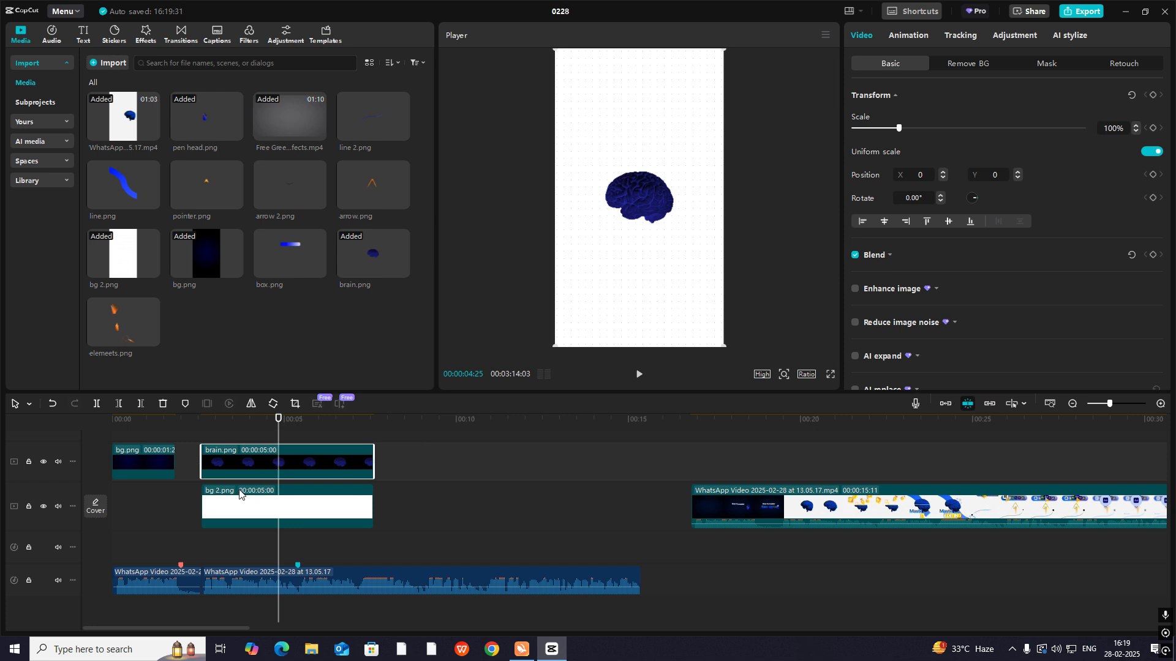
scroll(239, 493, "up", 1)
left_click(220, 485)
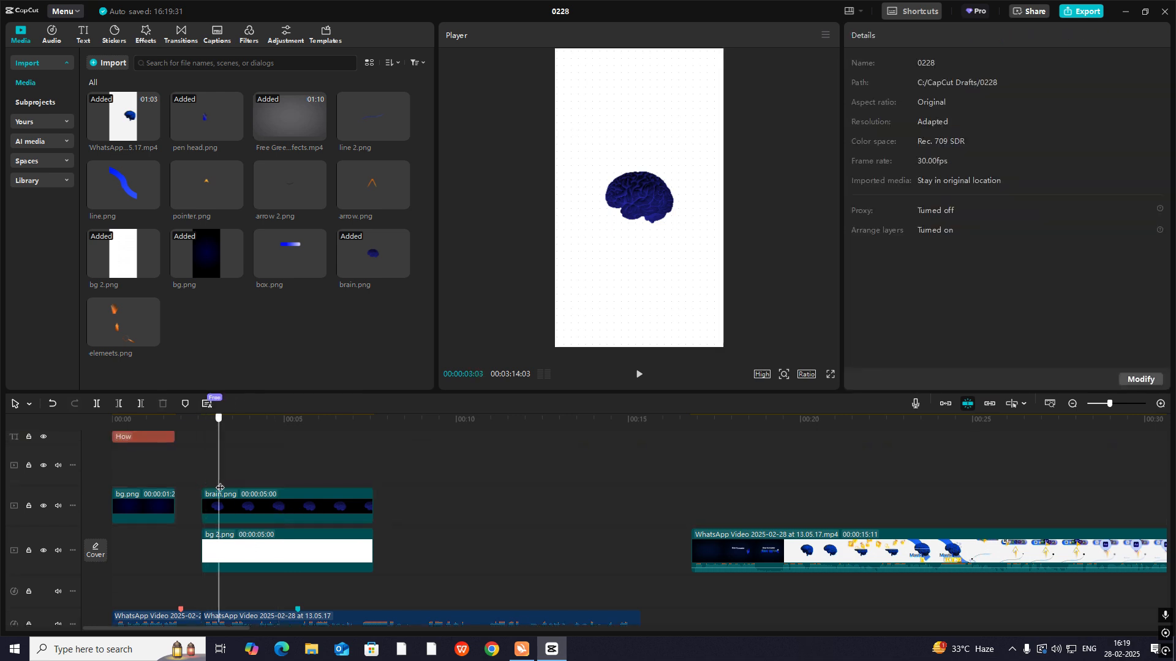
left_click_drag(220, 488, 222, 487)
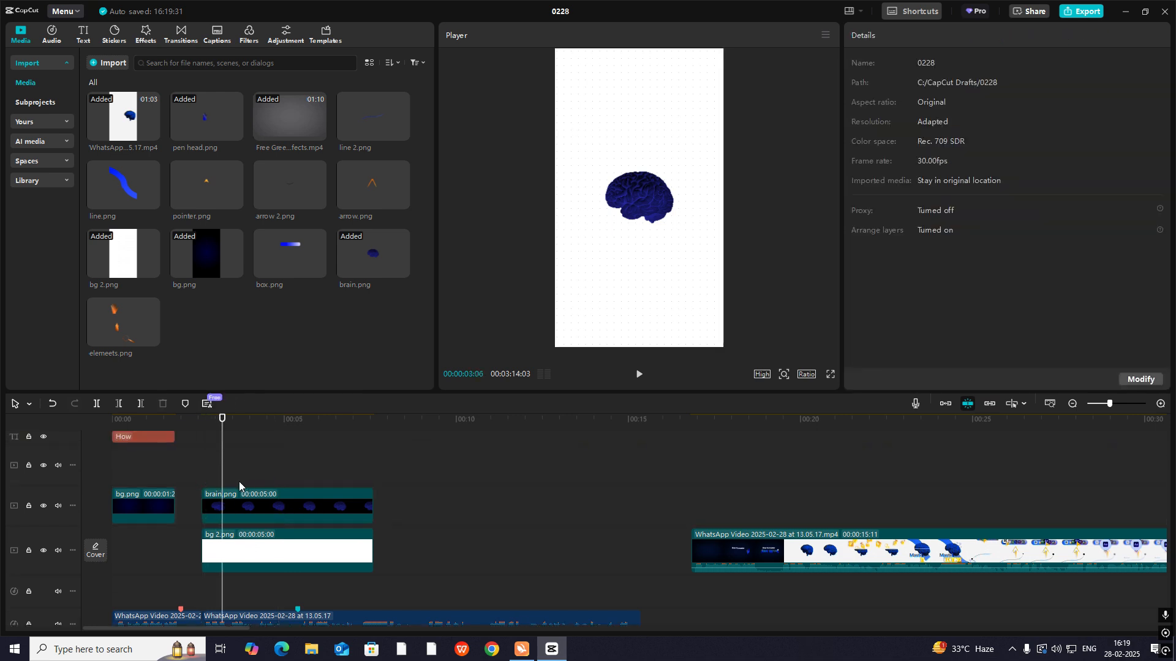
- Keyframe the transform of the brain.png clip at its start, 00:00:02:18
left_click(207, 479)
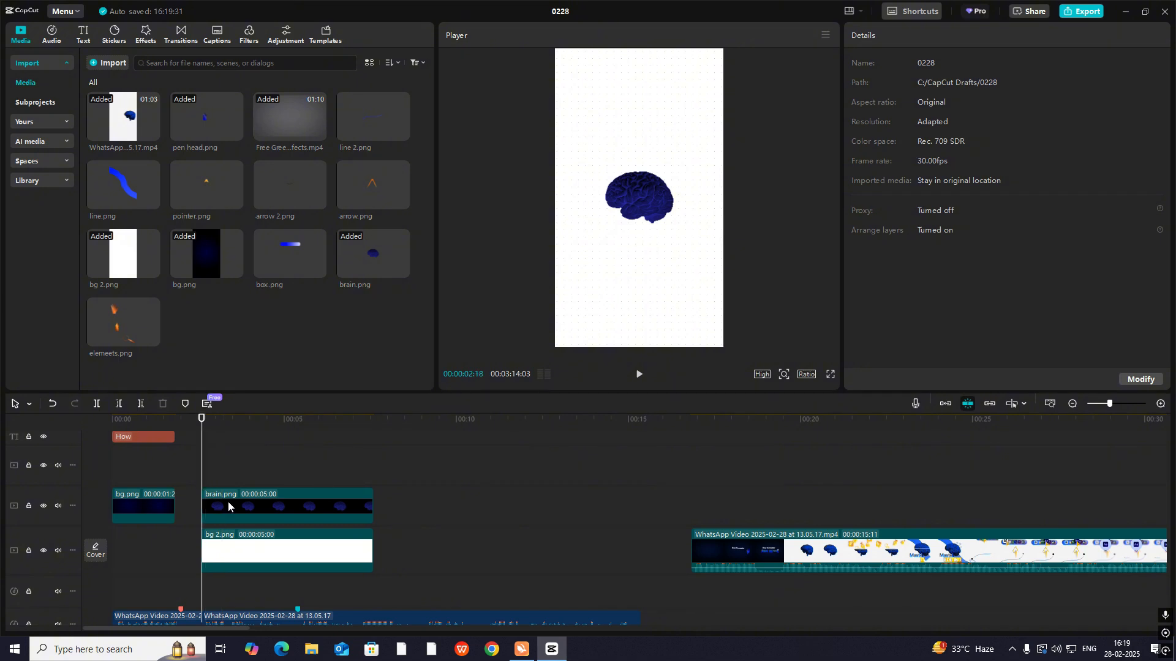
left_click(264, 510)
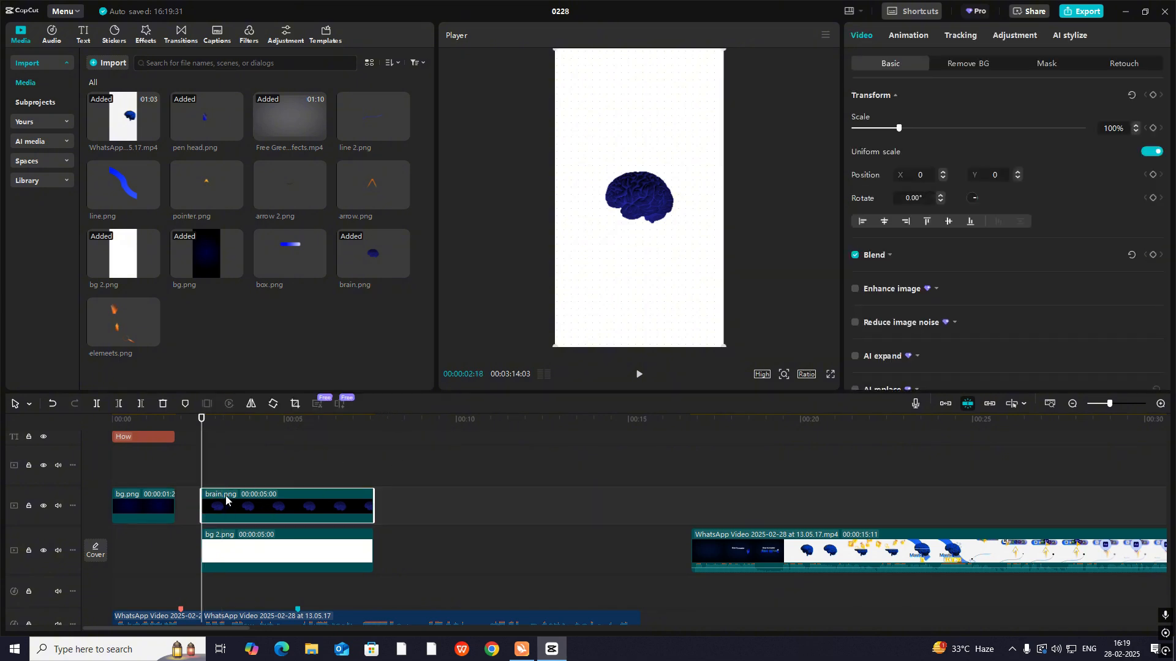
left_click_drag(845, 524, 201, 535)
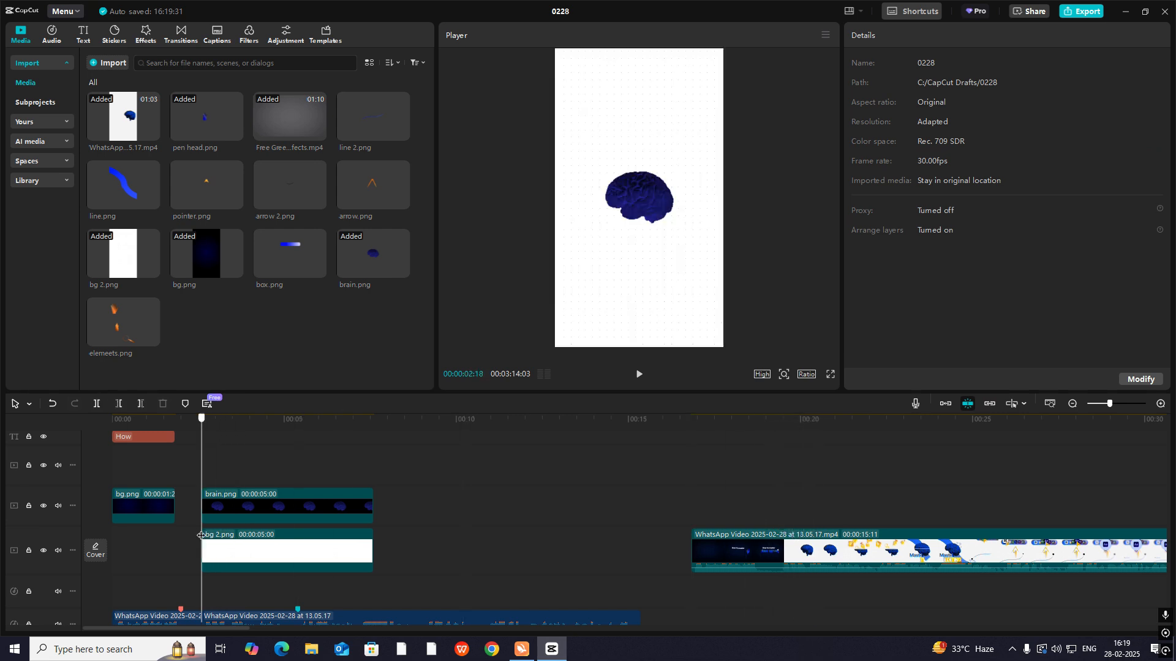
left_click(228, 508)
left_click(922, 38)
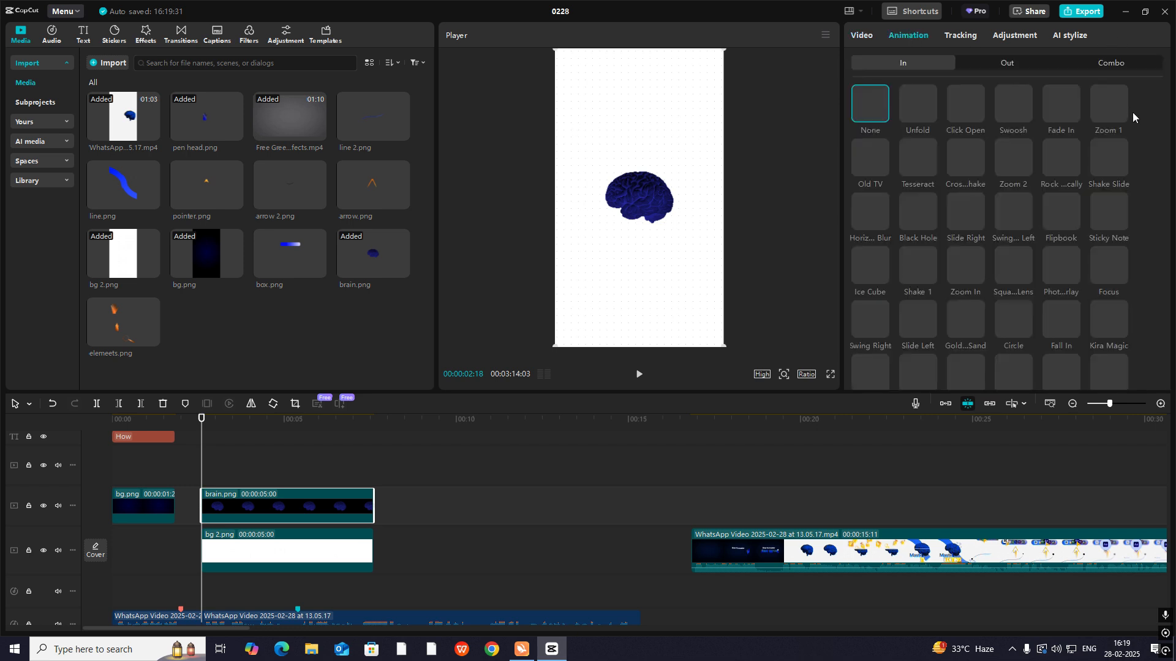
left_click(864, 37)
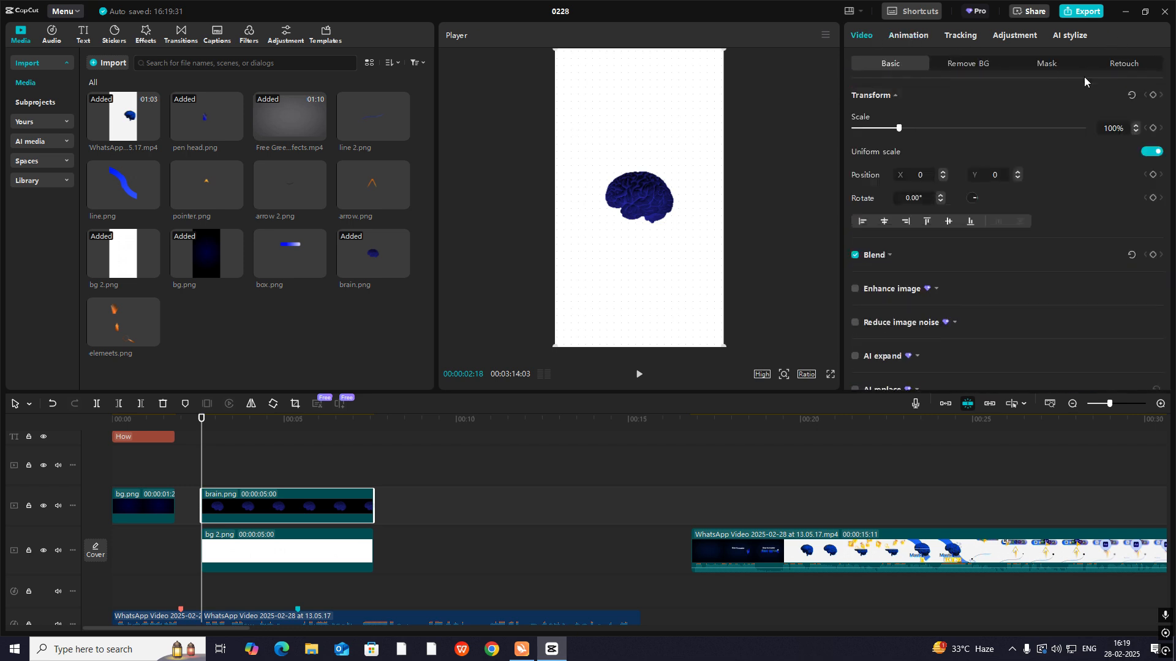
left_click(1152, 95)
- Play the audio after the start of brain.png to find the entrance's end point, placing the playhead at 00:00:03:12
left_click_drag(203, 475, 226, 480)
key("Right")
key("Right")
key("Right")
key("Right")
left_click(1161, 404)
scroll(237, 521, "down", 2)
left_click(204, 539)
key("space")
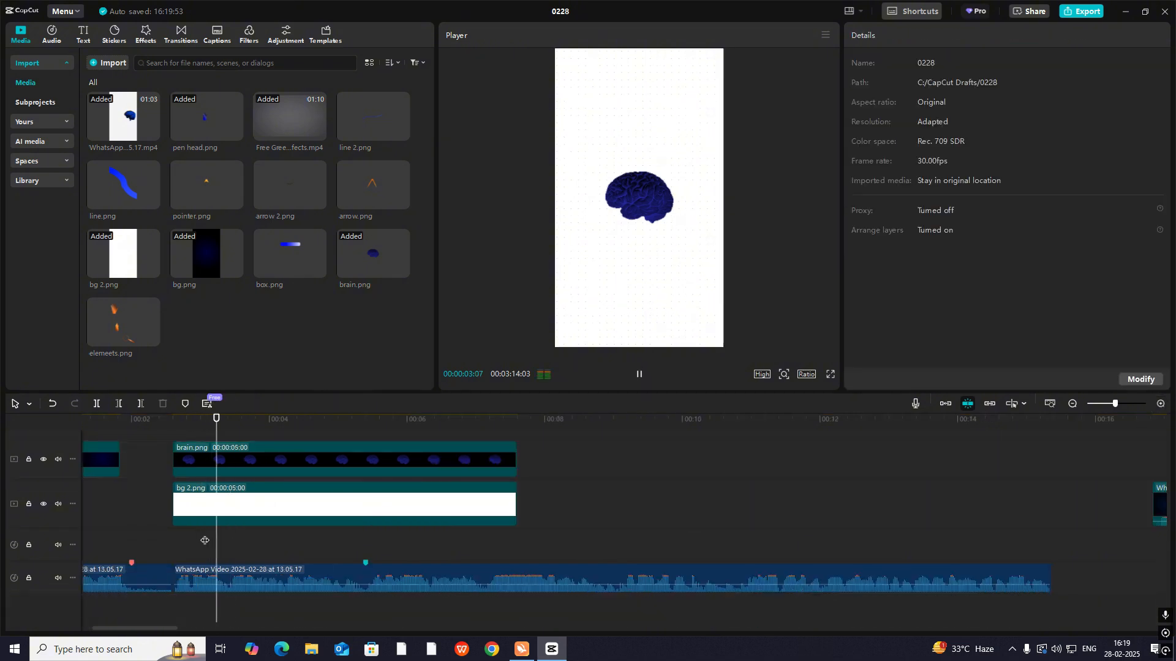
key("space")
left_click(211, 549)
key("space")
key("space")
left_click(228, 553)
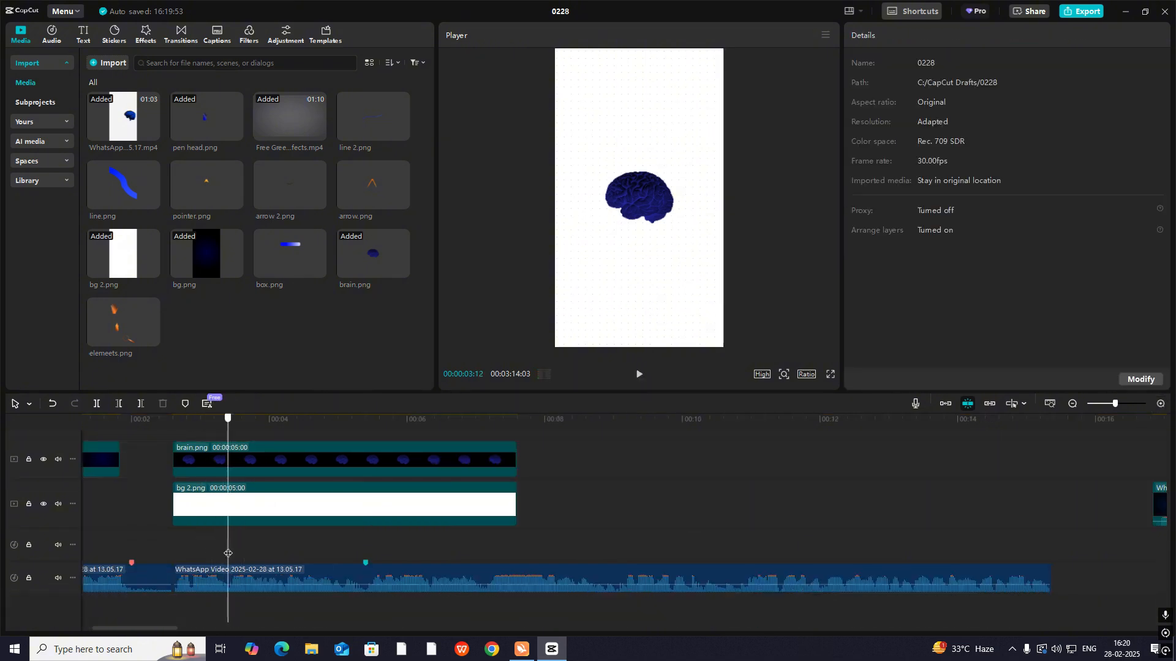
- Keyframe the transform and blend of brain.png at 00:00:03:12, and at 00:00:02:18 move the brain out of frame to X 1520
scroll(238, 526, "up", 1)
left_click(244, 499)
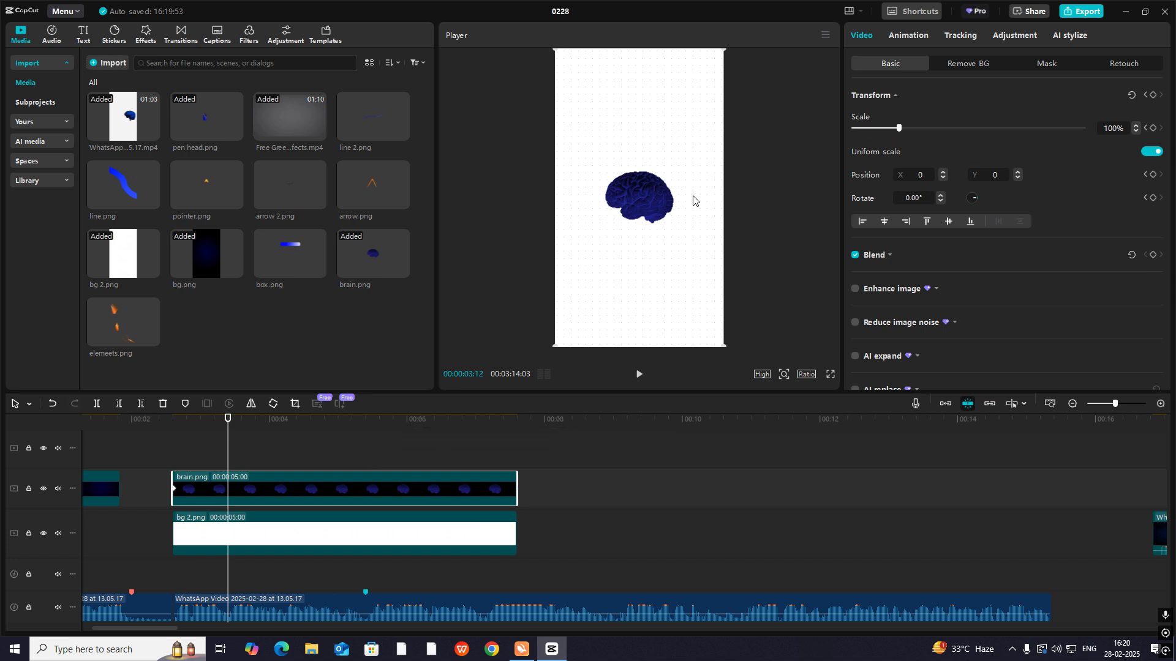
left_click(1153, 95)
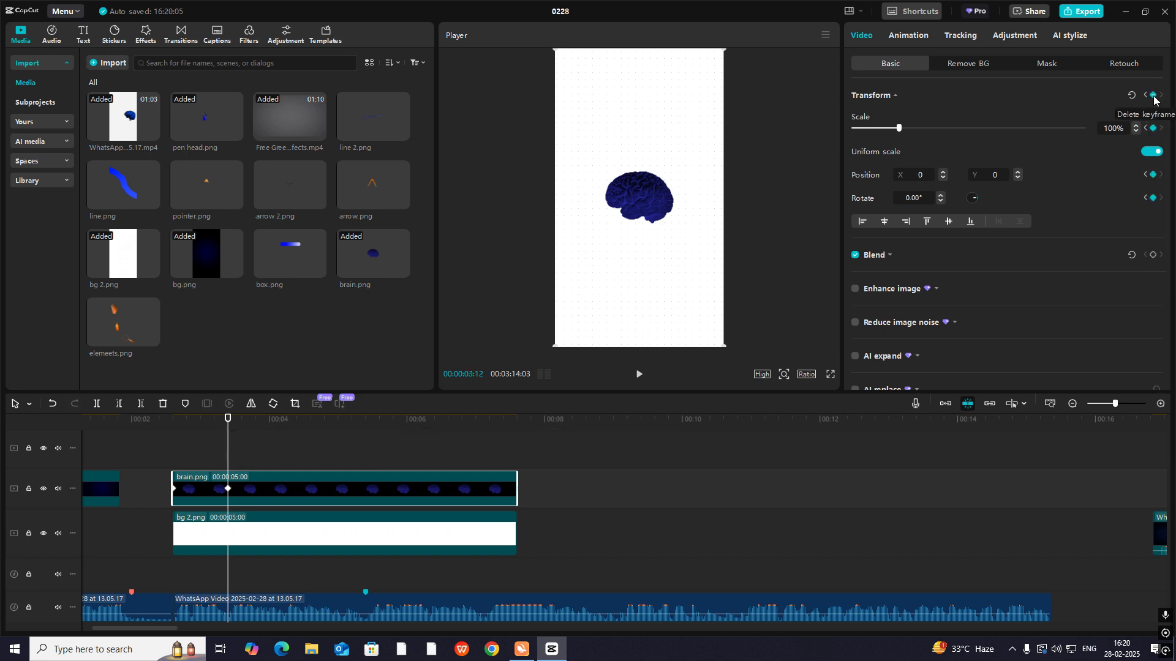
left_click(1152, 256)
left_click_drag(230, 450, 182, 447)
left_click_drag(650, 204, 769, 200)
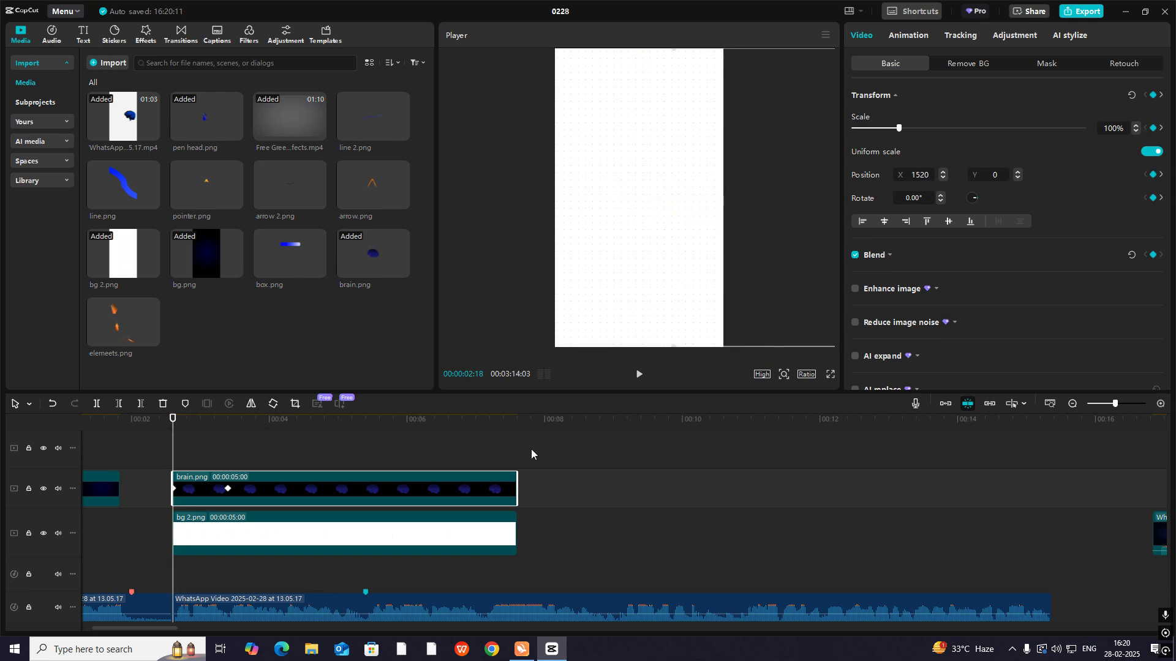
- Ease the brain.png X position curve into its 00:00:03:12 keyframe and scrub through the entrance to check it
key("alt+k")
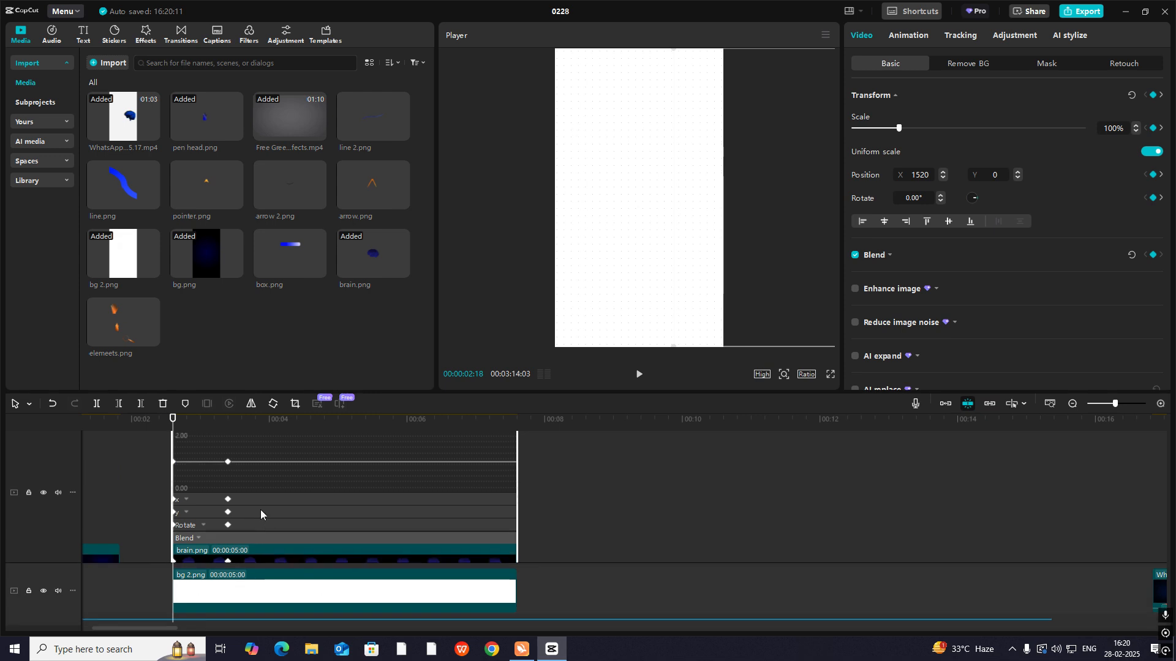
left_click(260, 498)
left_click(228, 501)
scroll(446, 461, "up", 1)
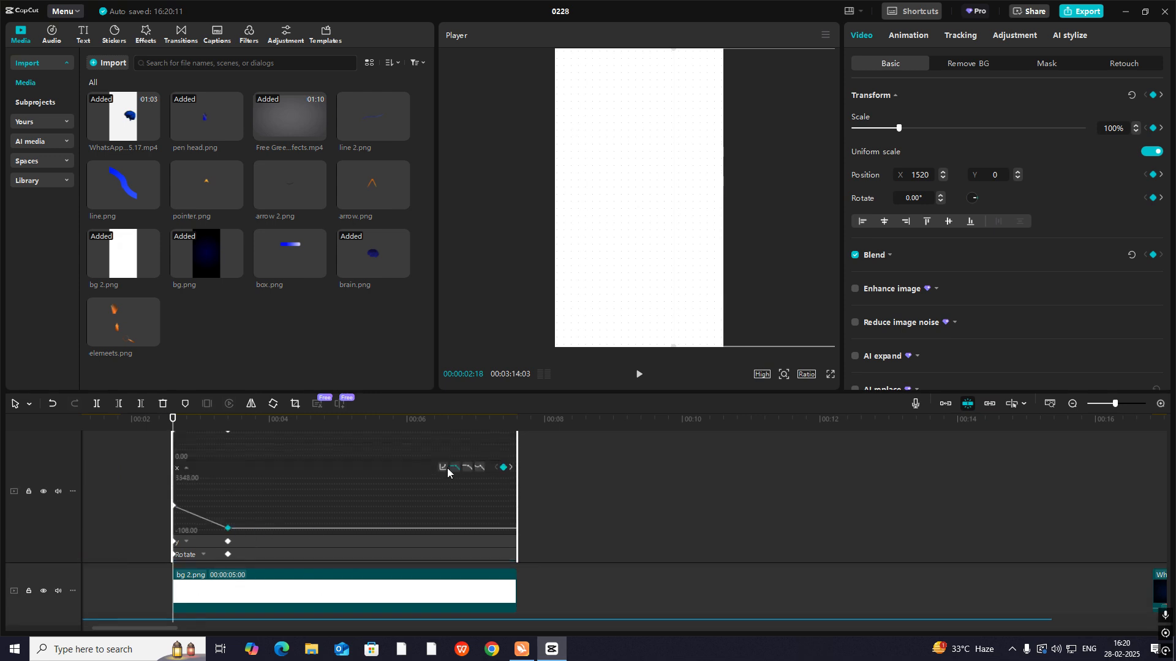
left_click(442, 468)
left_click(523, 536)
left_click(684, 439)
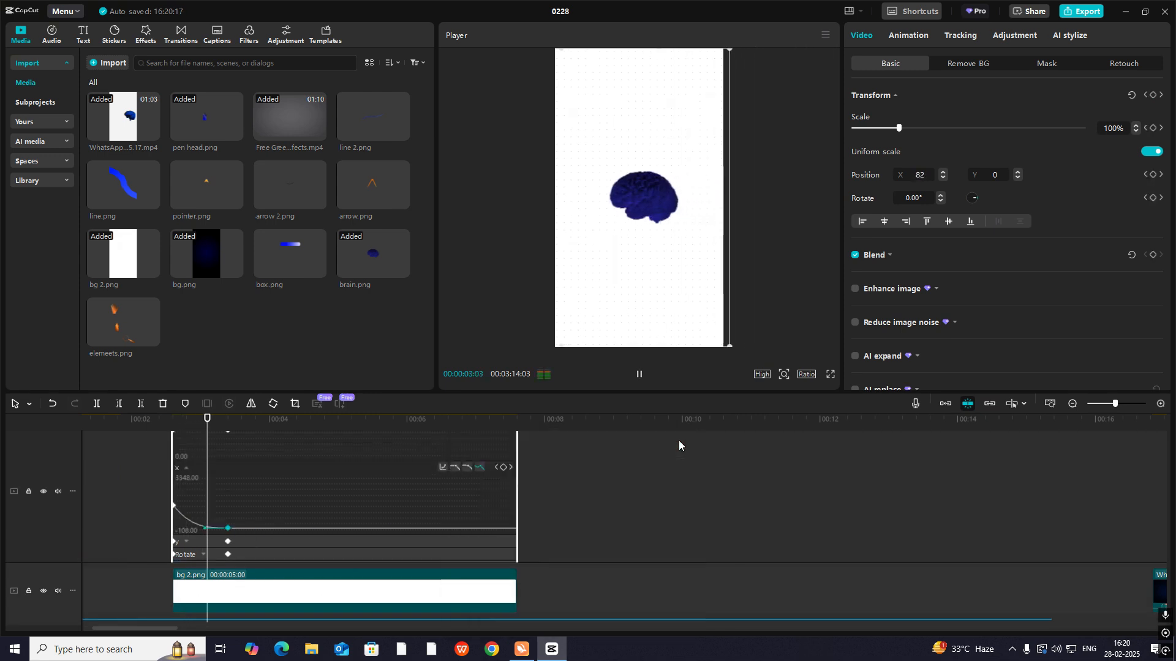
left_click(263, 542)
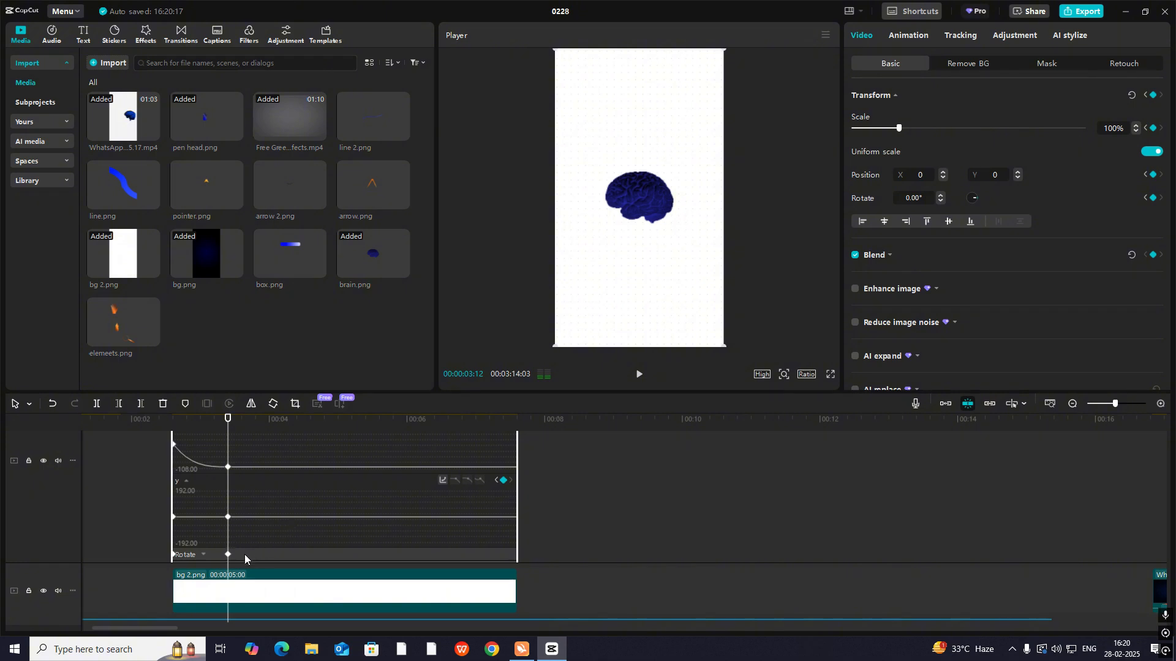
scroll(251, 551, "down", 1)
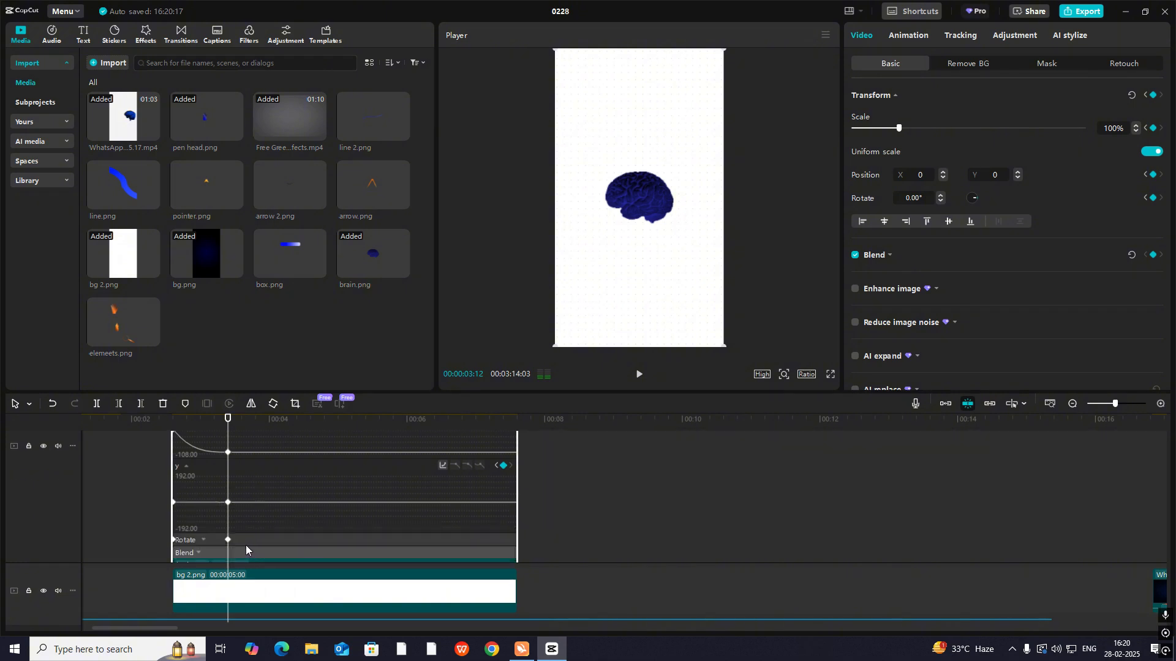
scroll(252, 538, "up", 6)
left_click(185, 507)
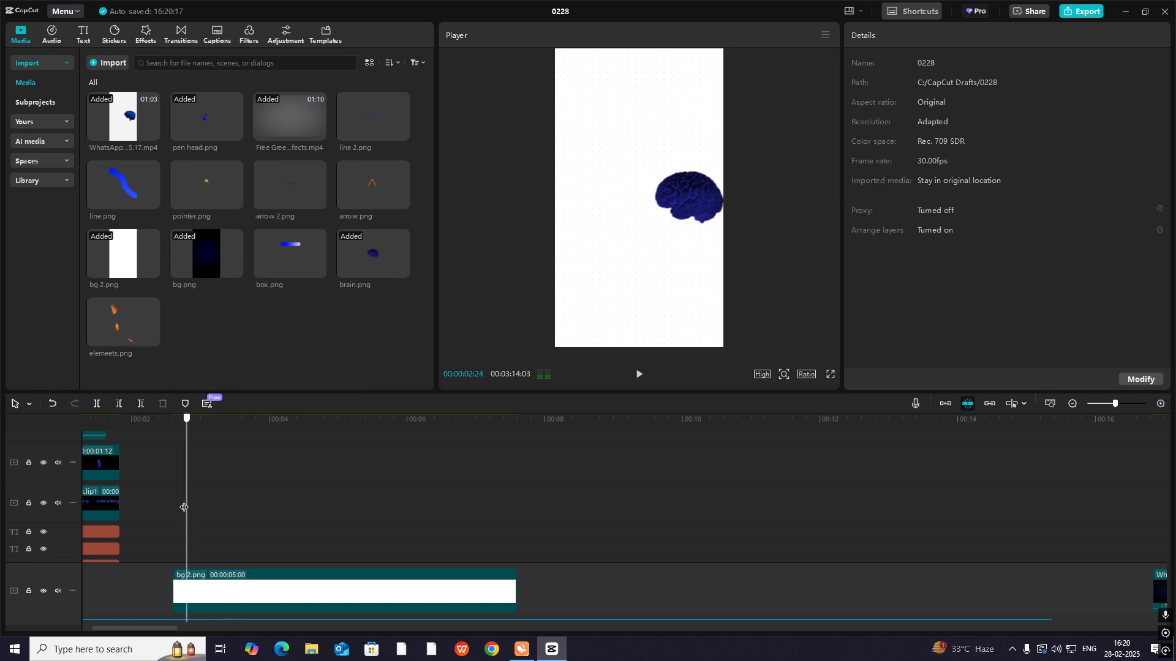
left_click_drag(183, 507, 240, 507)
scroll(289, 520, "down", 5)
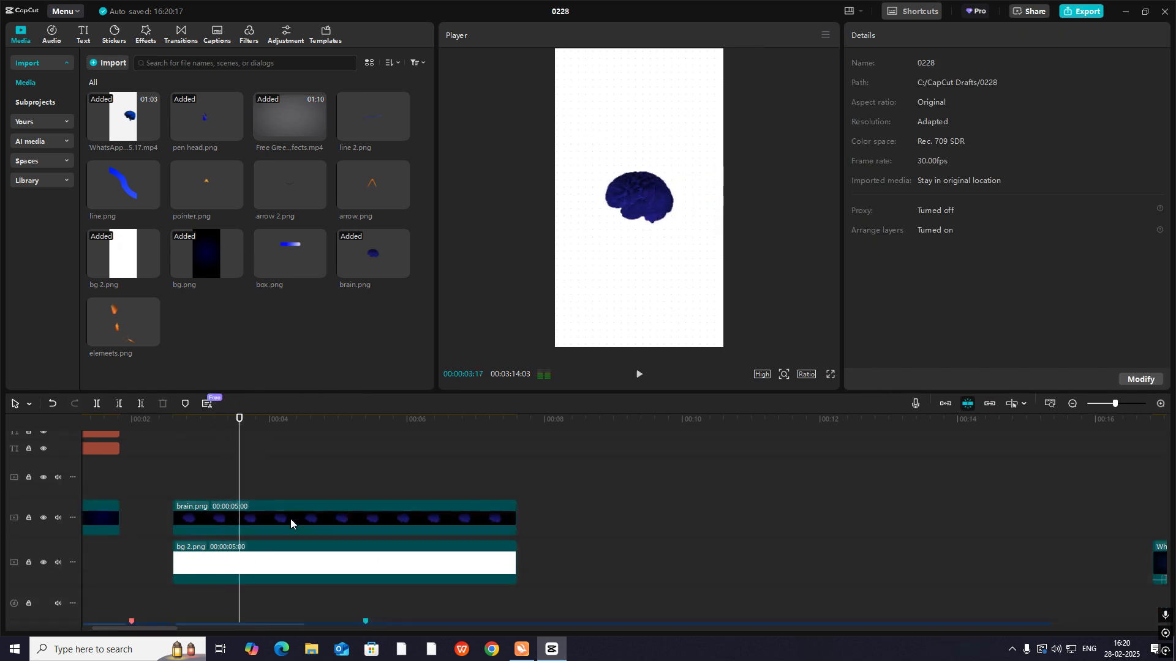
- Split the brain.png clip at its second keyframe, 00:00:03:12
left_click(252, 506)
key("Left")
key("Left")
key("Left")
key("Left")
key("Left")
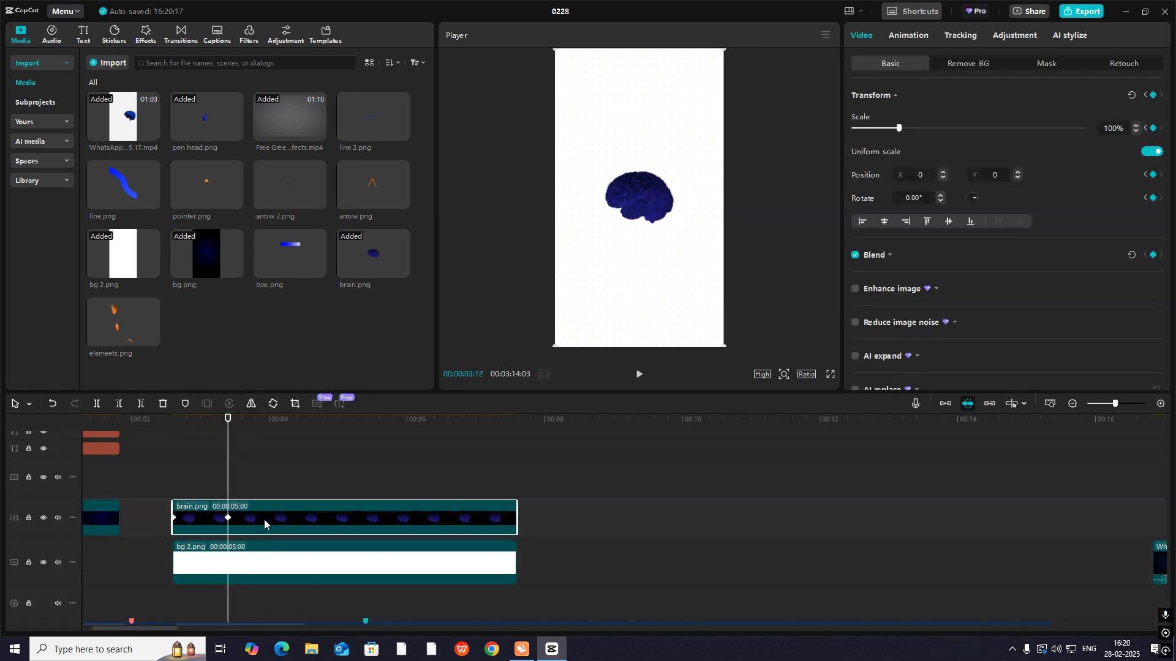
key("ctrl+b")
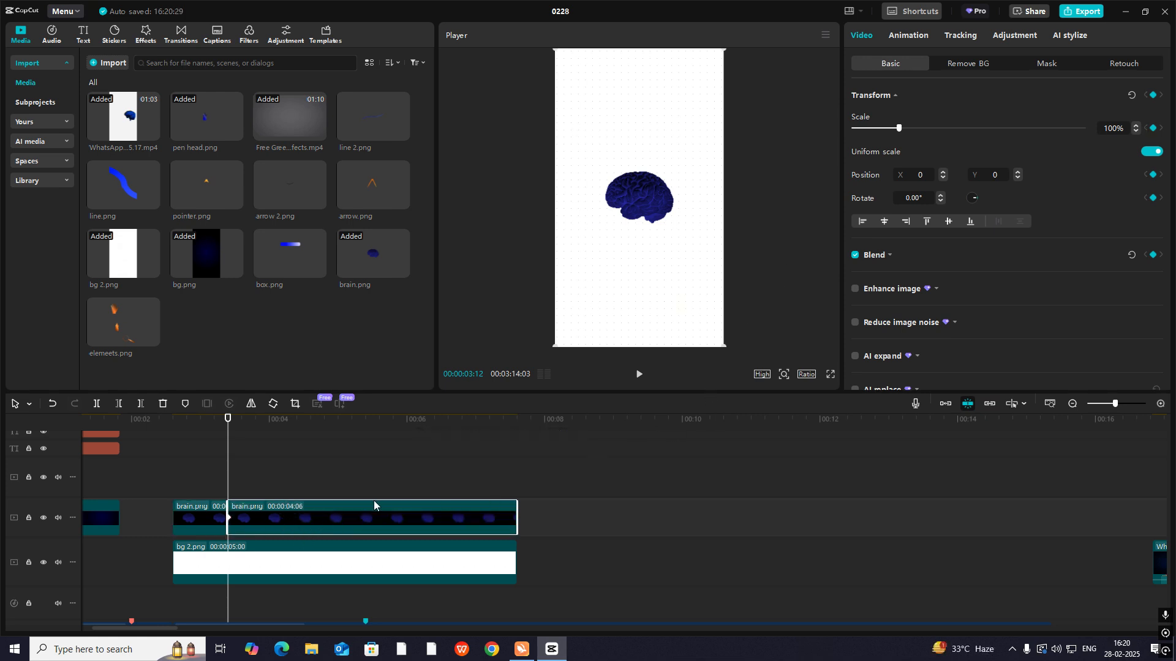
- Apply a Split mask to the second brain.png part so only the upper half of the brain shows
scroll(453, 515, "down", 1)
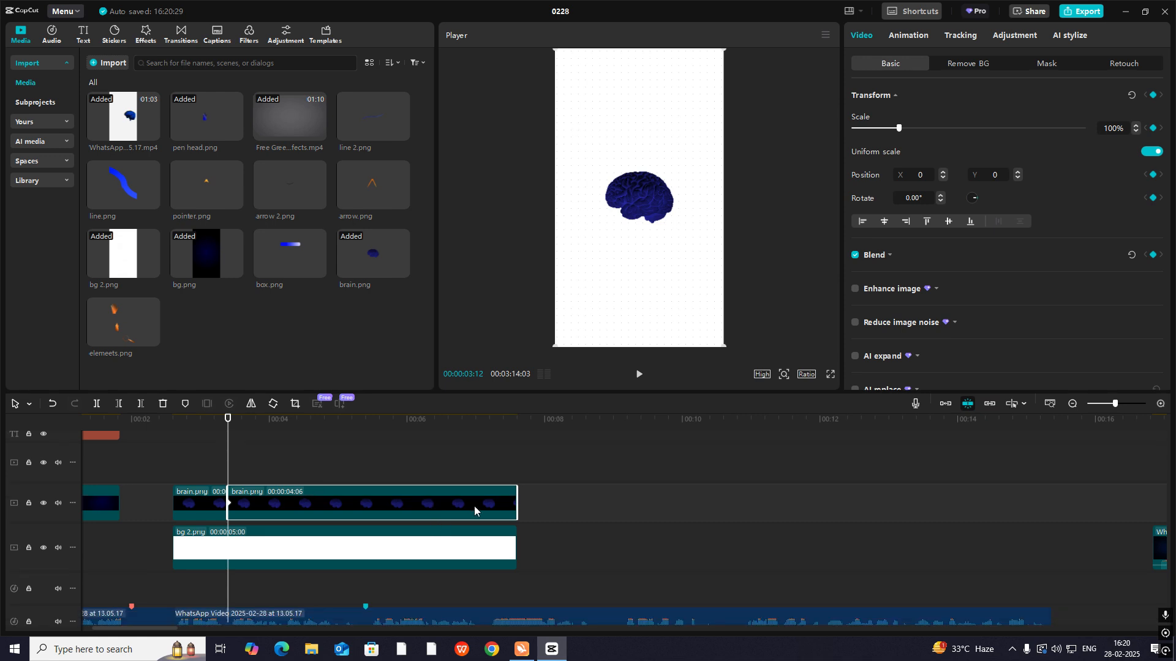
left_click(1044, 65)
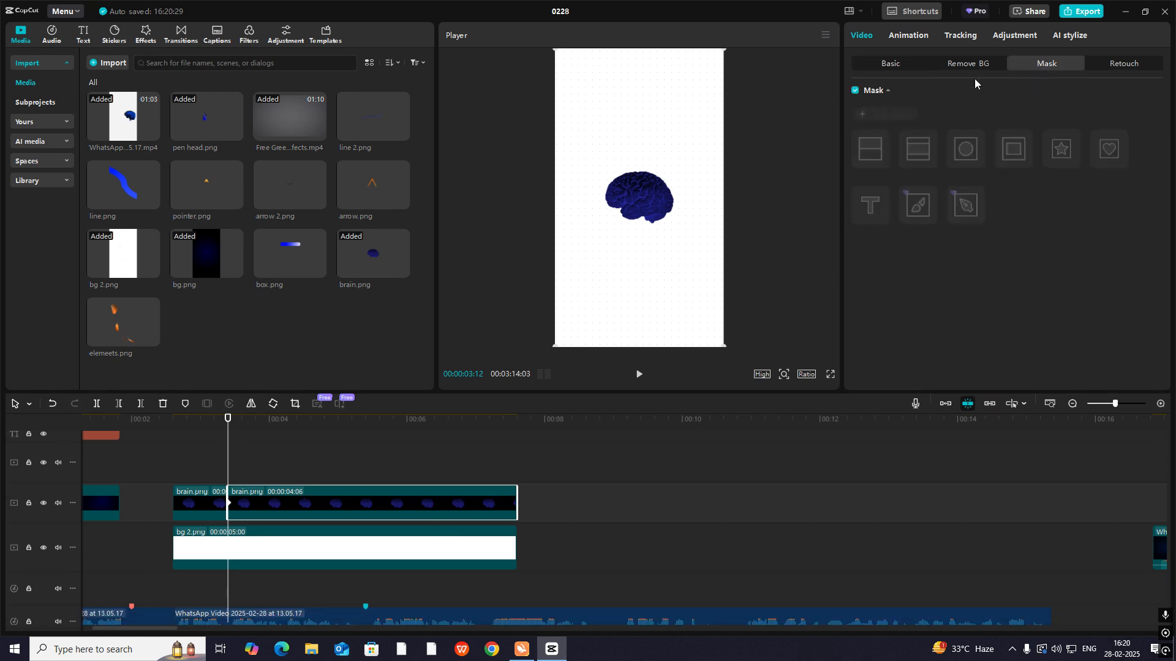
left_click(870, 149)
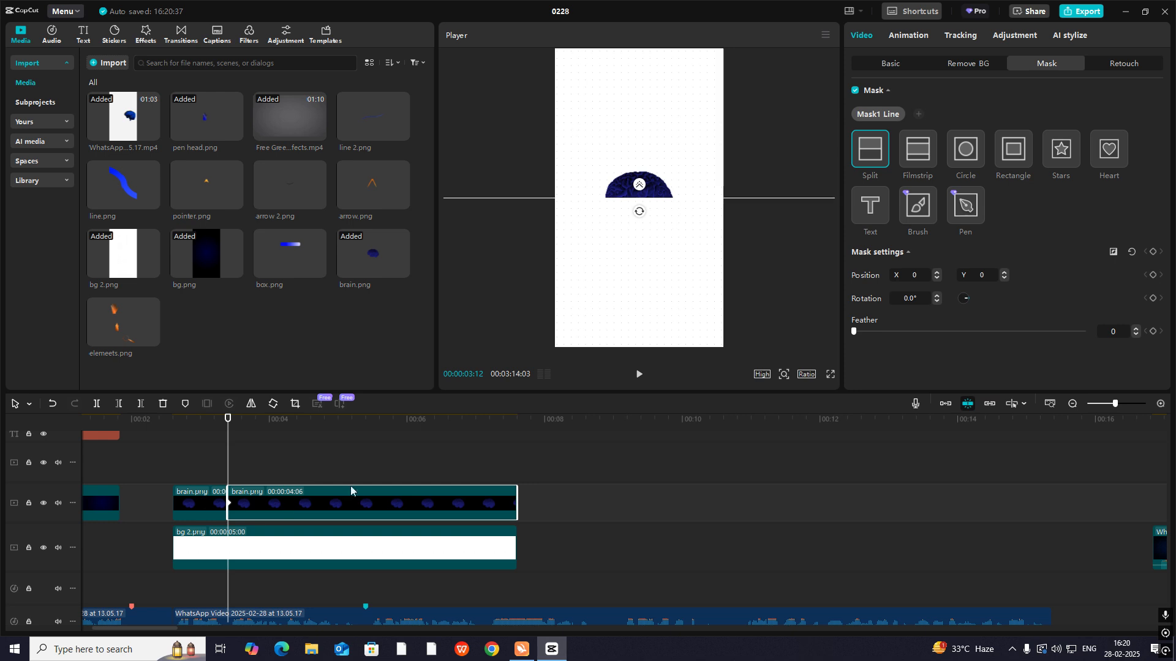
- Duplicate the masked brain.png part onto the track above and rotate the copy's mask to -180° for the lower half
key("ctrl+c")
key("ctrl+v")
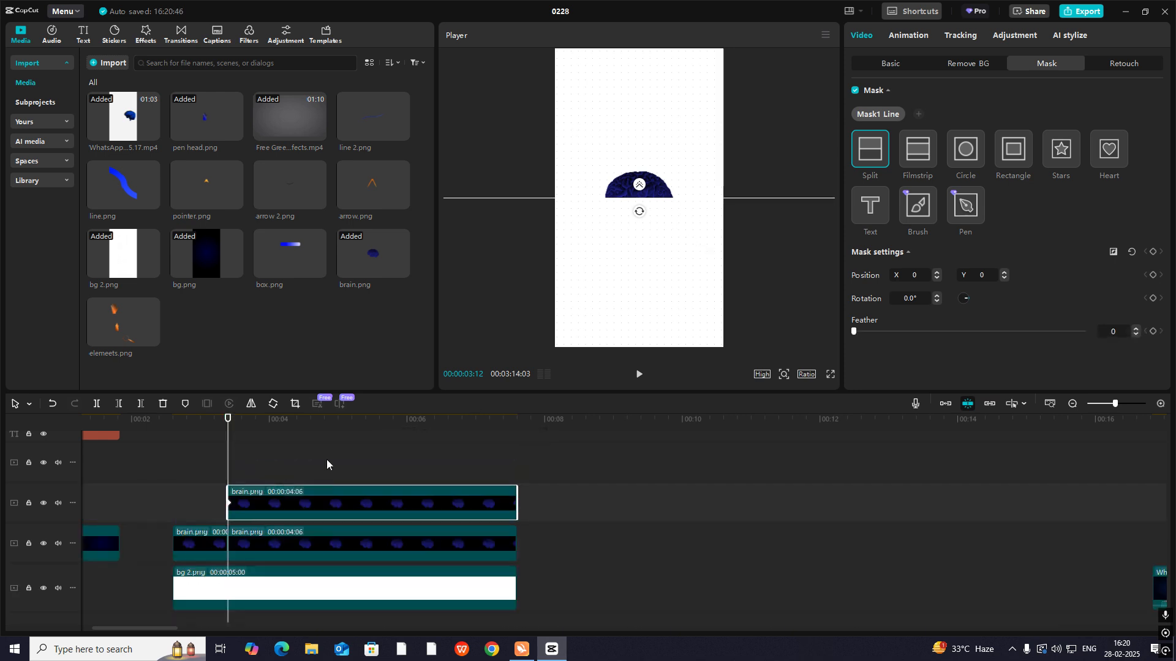
left_click_drag(642, 217, 638, 167)
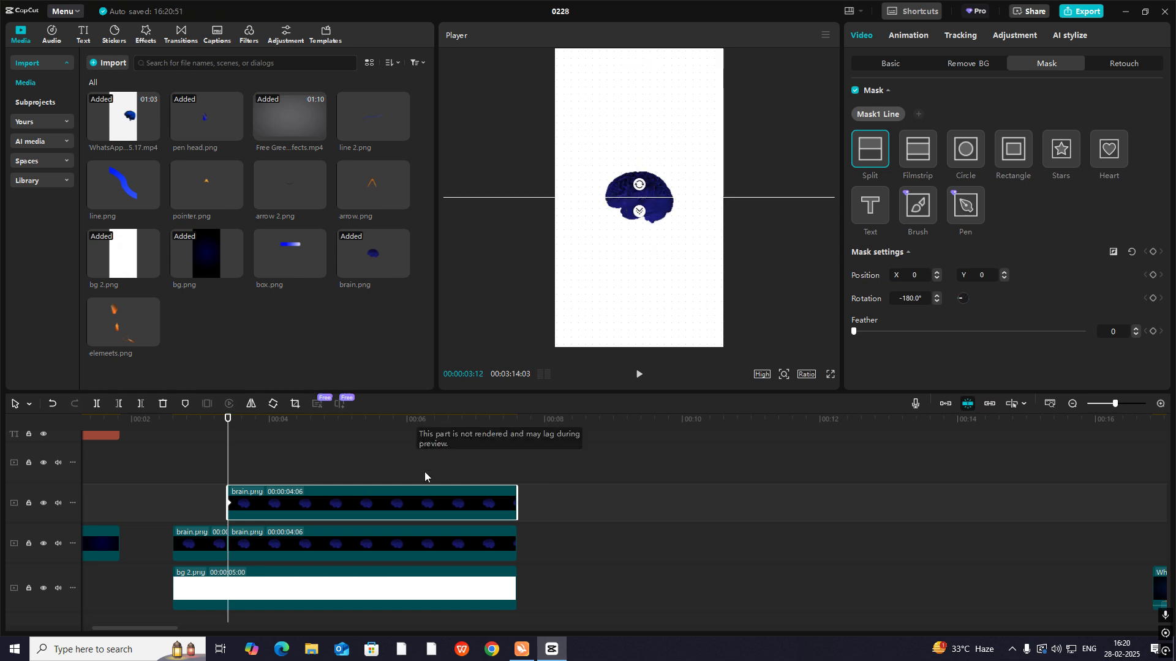
left_click(215, 497)
left_click(257, 504)
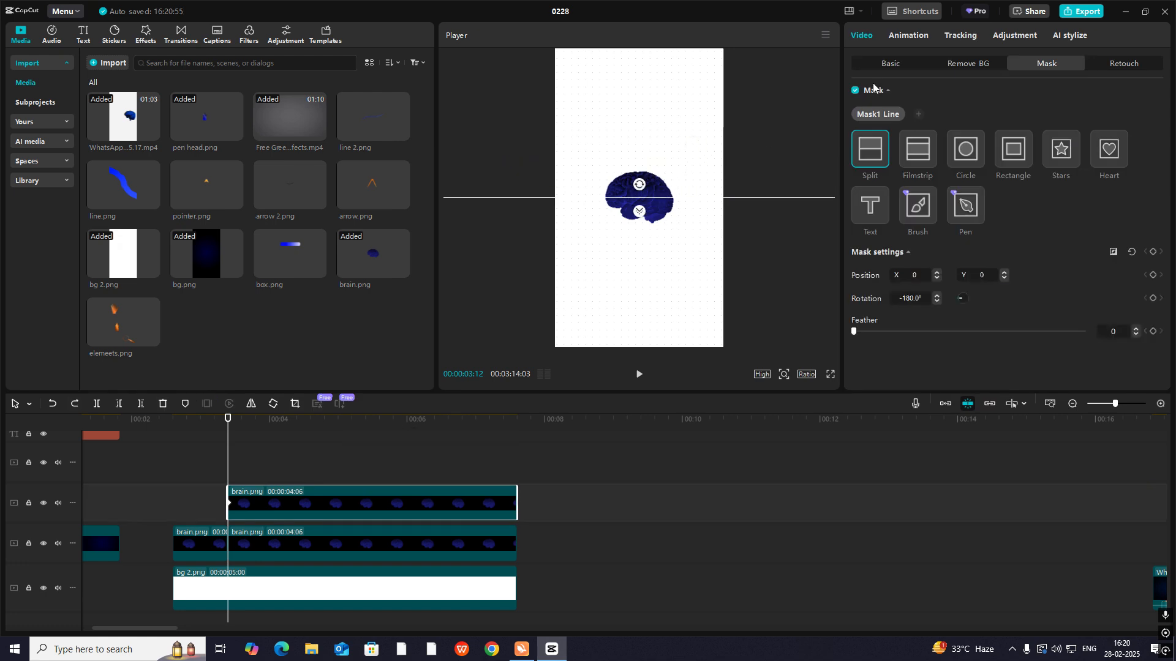
- Try moving the lower and upper brain halves separately, undoing each move
left_click(903, 66)
left_click_drag(622, 193, 686, 174)
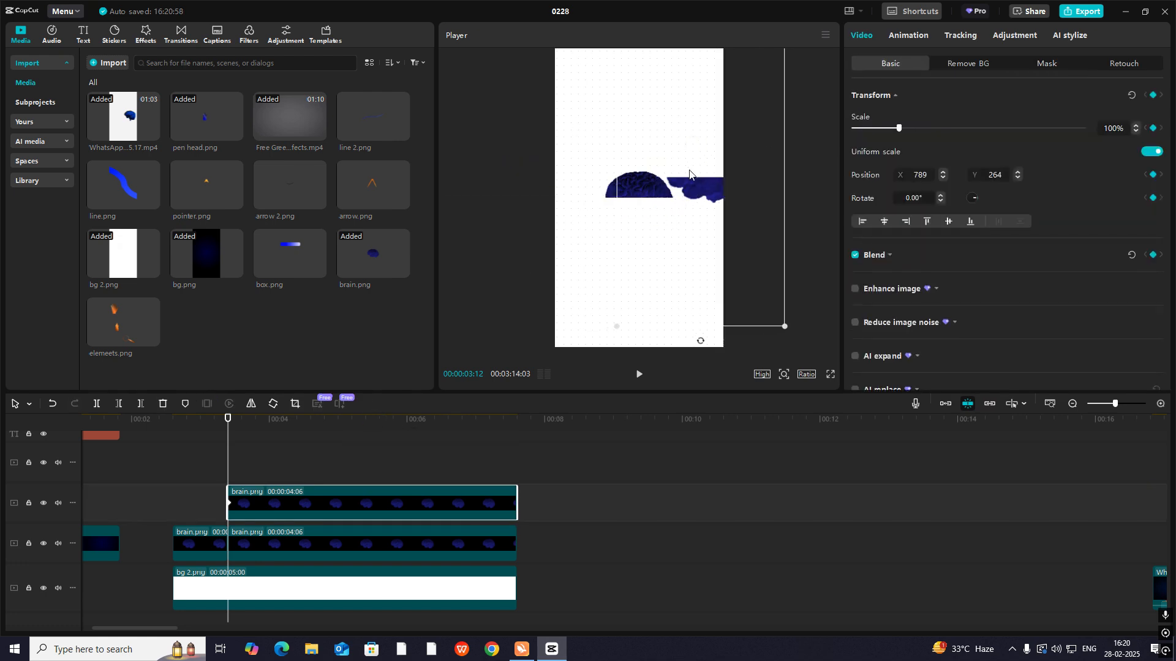
key("ctrl+z")
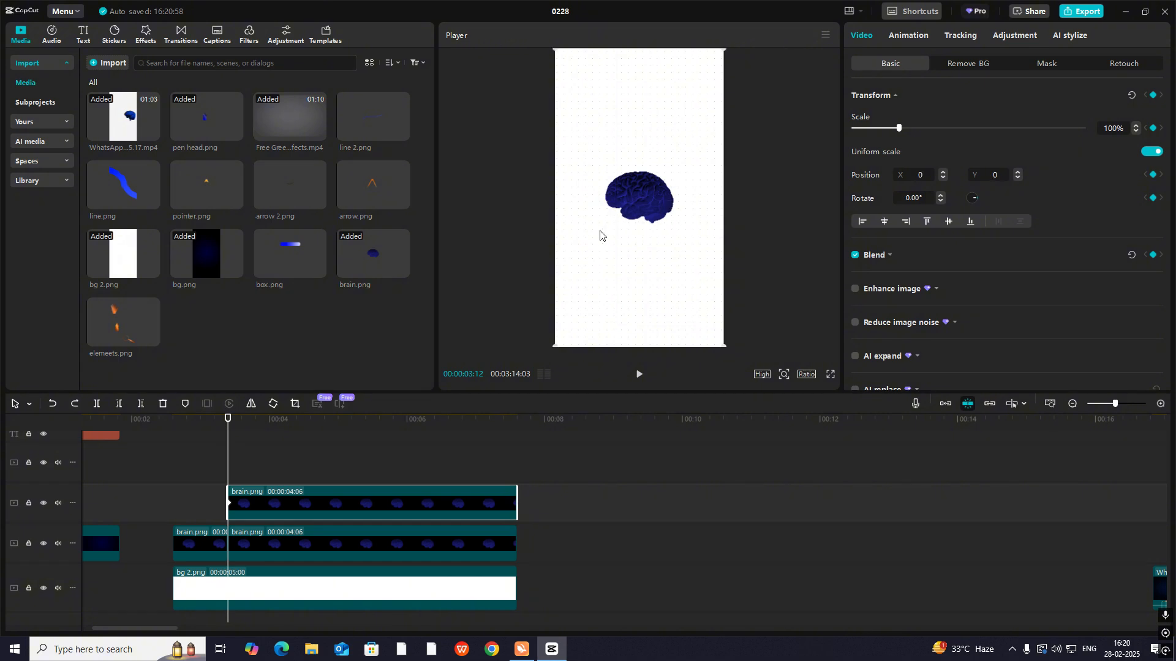
left_click(270, 542)
left_click_drag(664, 185, 784, 152)
key("ctrl+z")
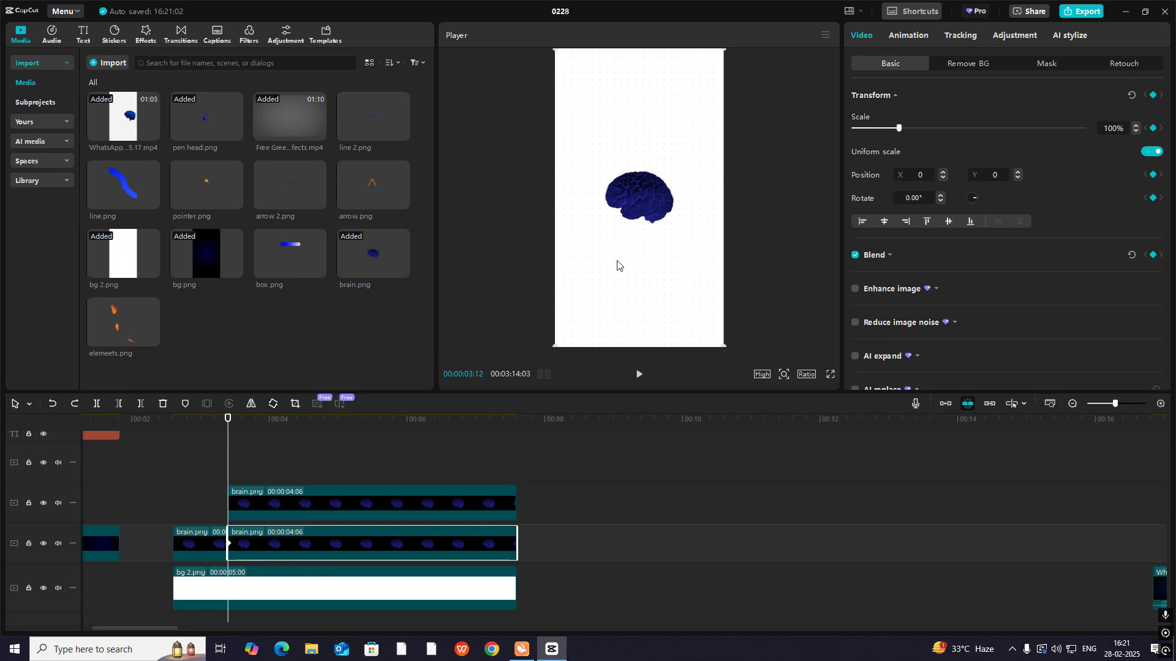
- Move the lower brain half down to X -75, Y -555, away from the upper half
left_click(282, 502)
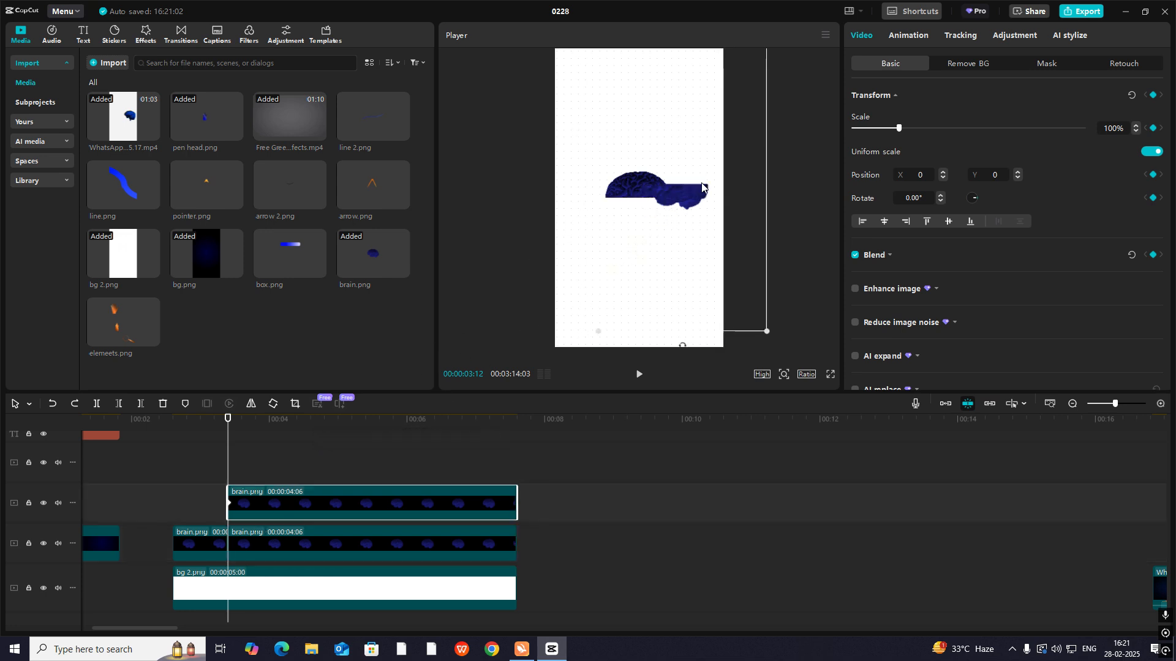
left_click_drag(657, 247, 644, 244)
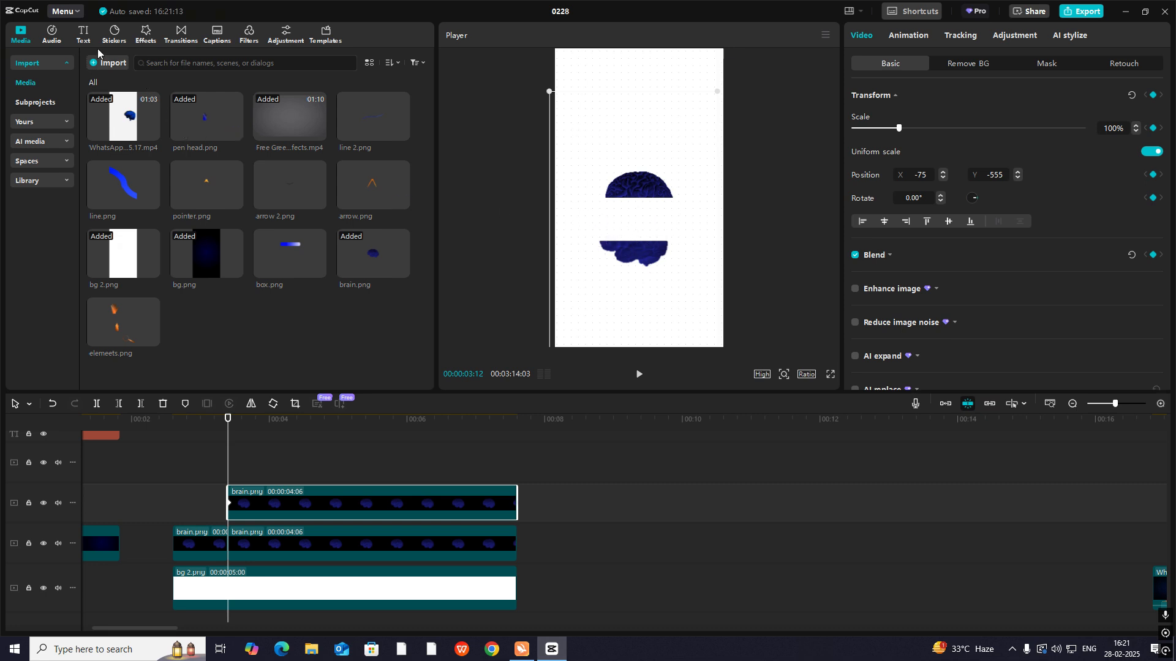
- Add a default text clip at 00:00:03:12 and replace its text with a filled circle symbol
left_click(83, 35)
left_click_drag(114, 98, 235, 471)
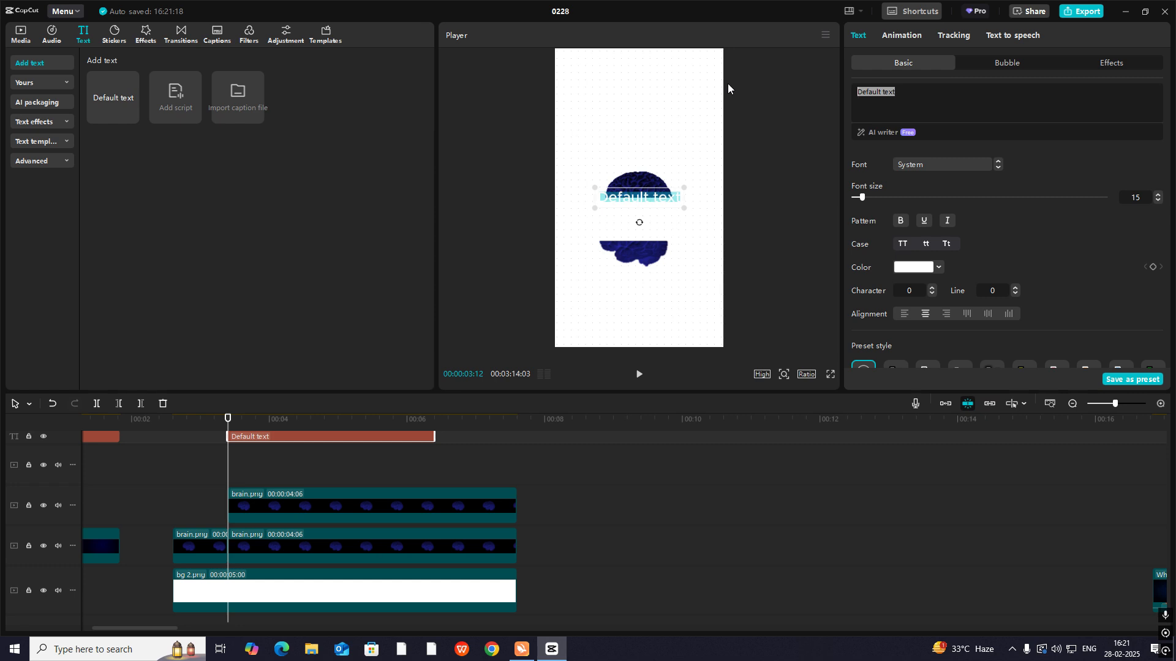
type(">")
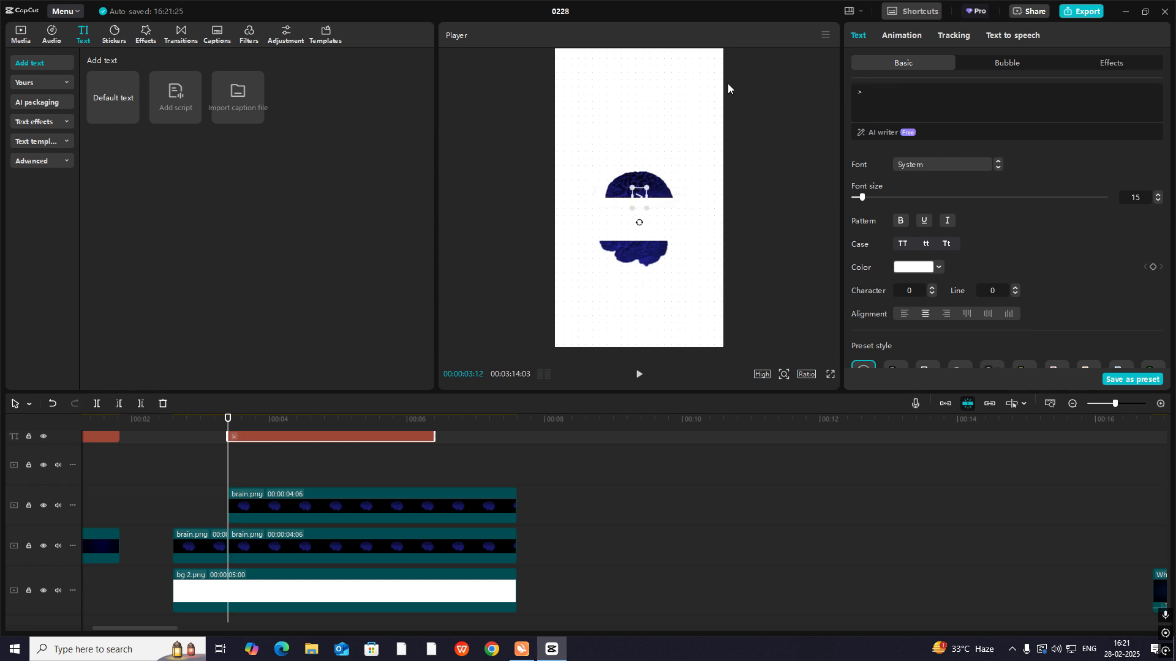
left_click_drag(880, 122, 798, 83)
key("super+period")
left_click(923, 132)
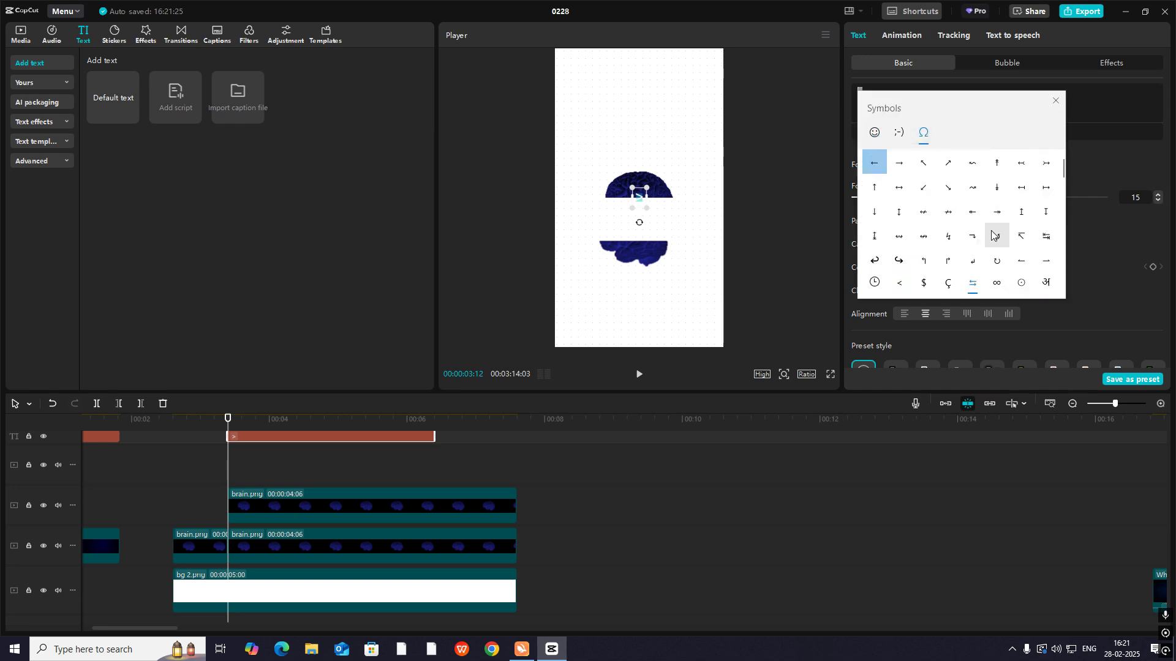
scroll(992, 235, "down", 5)
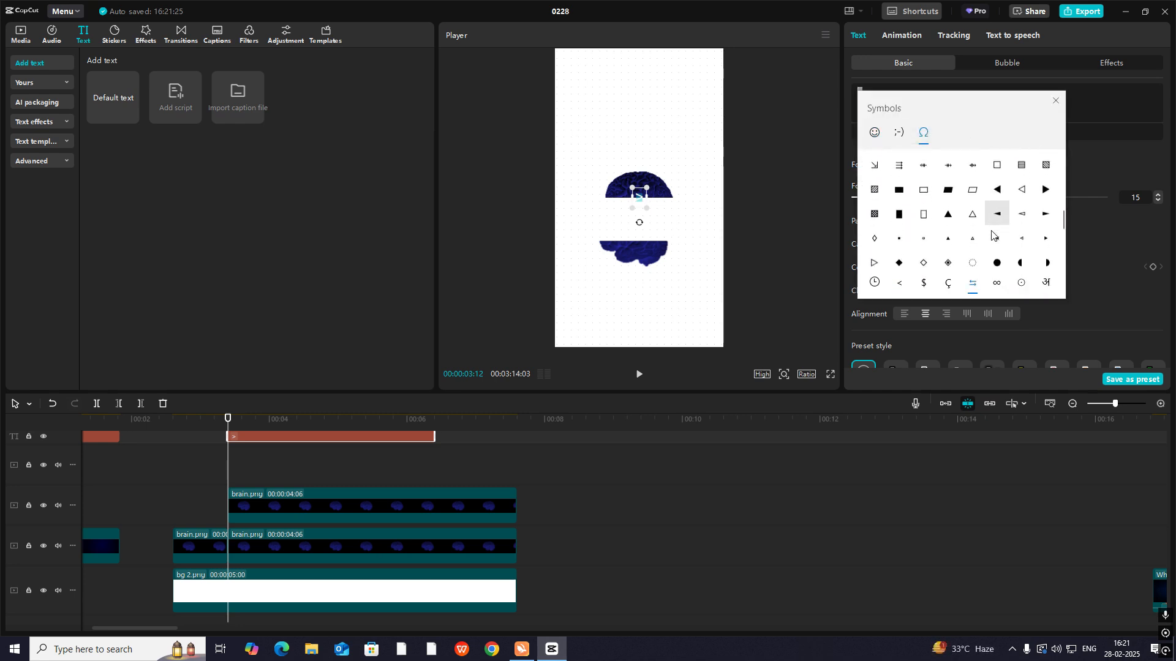
scroll(992, 235, "down", 3)
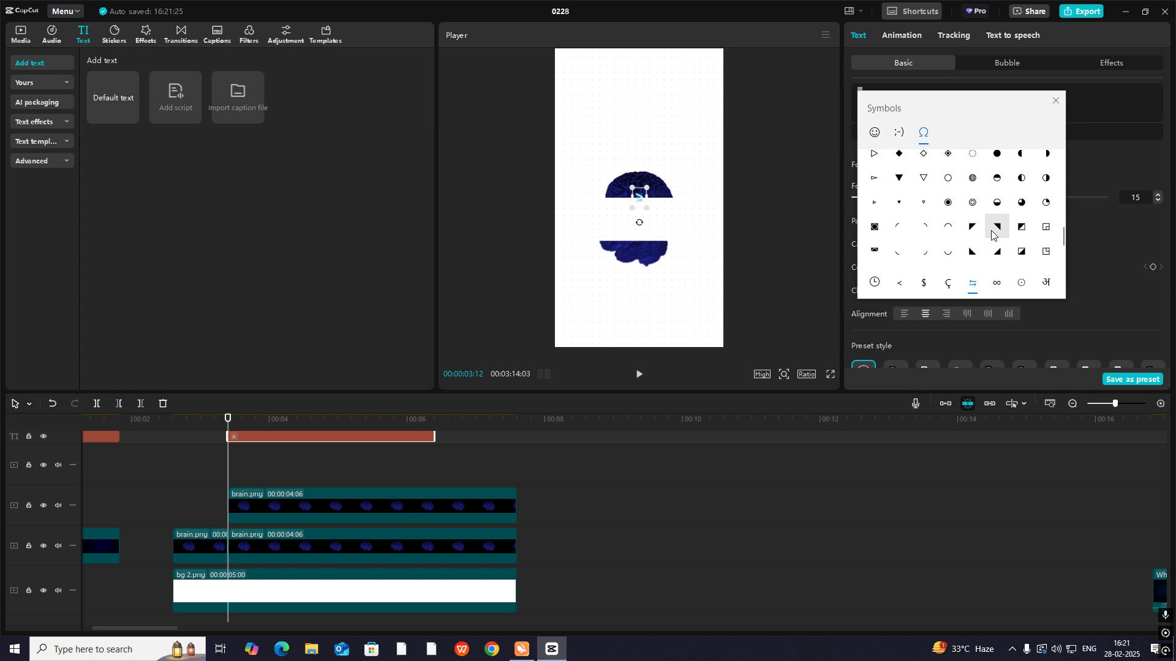
scroll(992, 234, "down", 4)
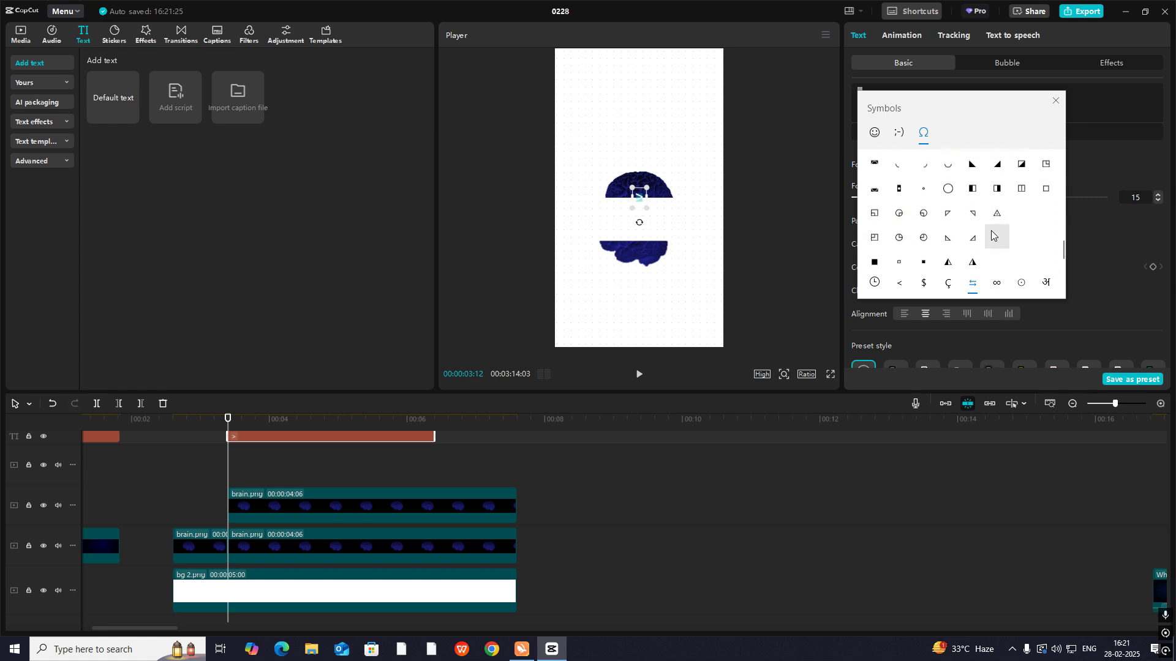
left_click(997, 184)
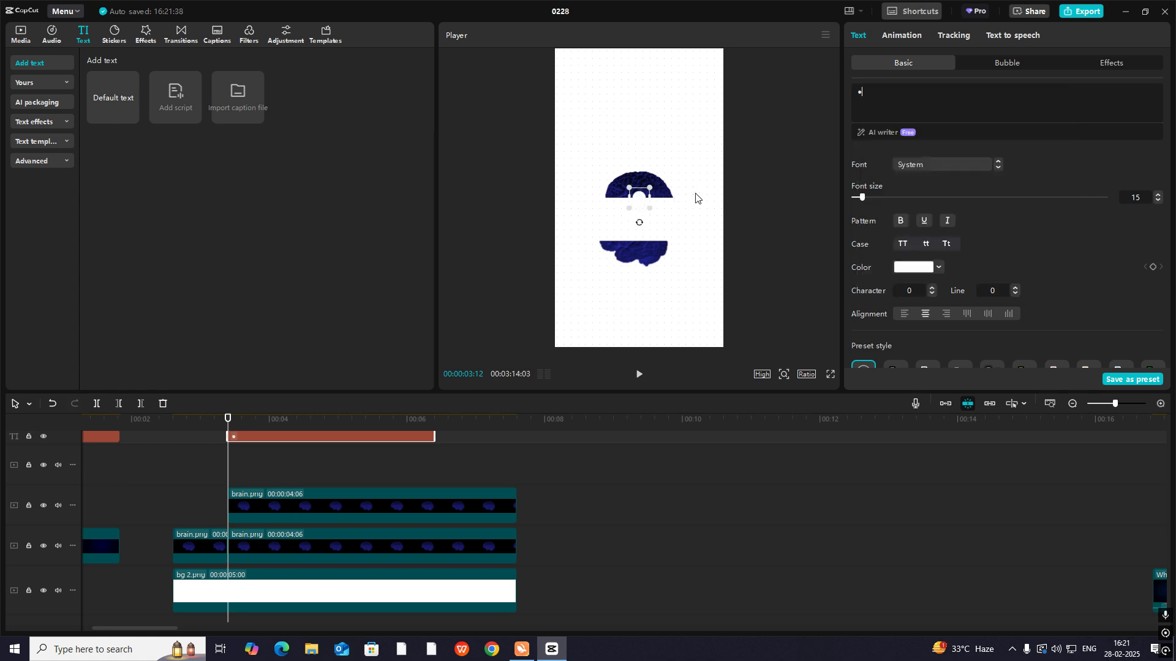
- Recolor the circle dark blue and enlarge it to about 413% over the lower brain half's cut edge
left_click(918, 267)
left_click_drag(948, 322, 971, 336)
left_click_drag(650, 209, 641, 244)
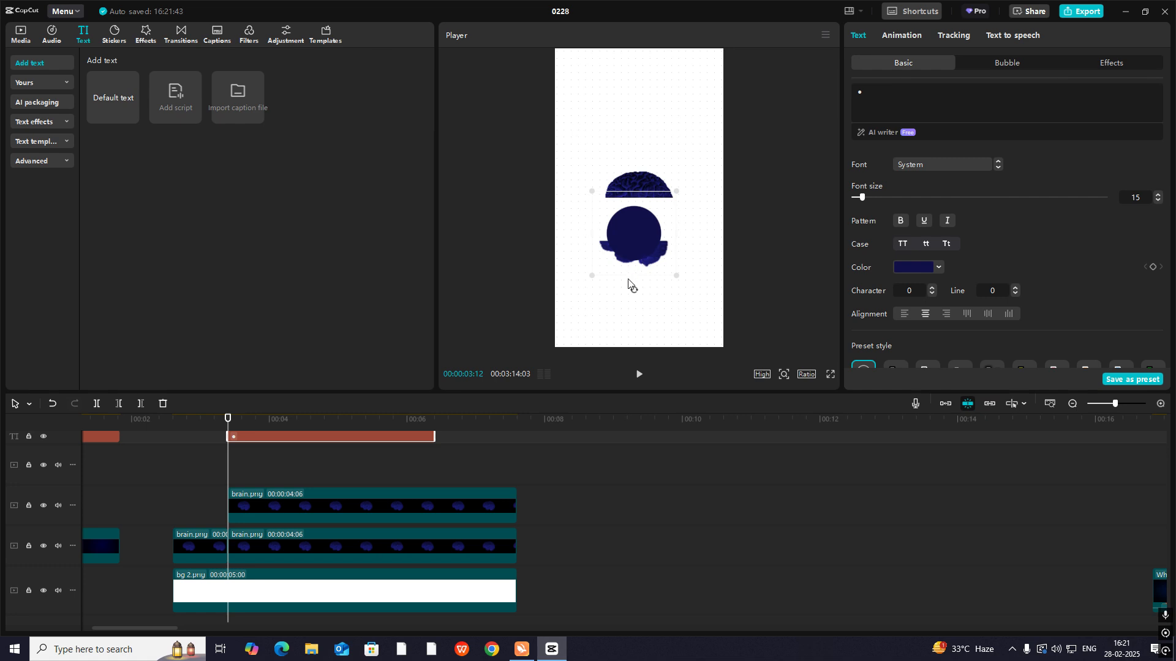
left_click_drag(634, 290, 640, 289)
- Turn off uniform scale for the circle and reduce its width and height to flatten it into a thin ellipse
scroll(1133, 285, "down", 10)
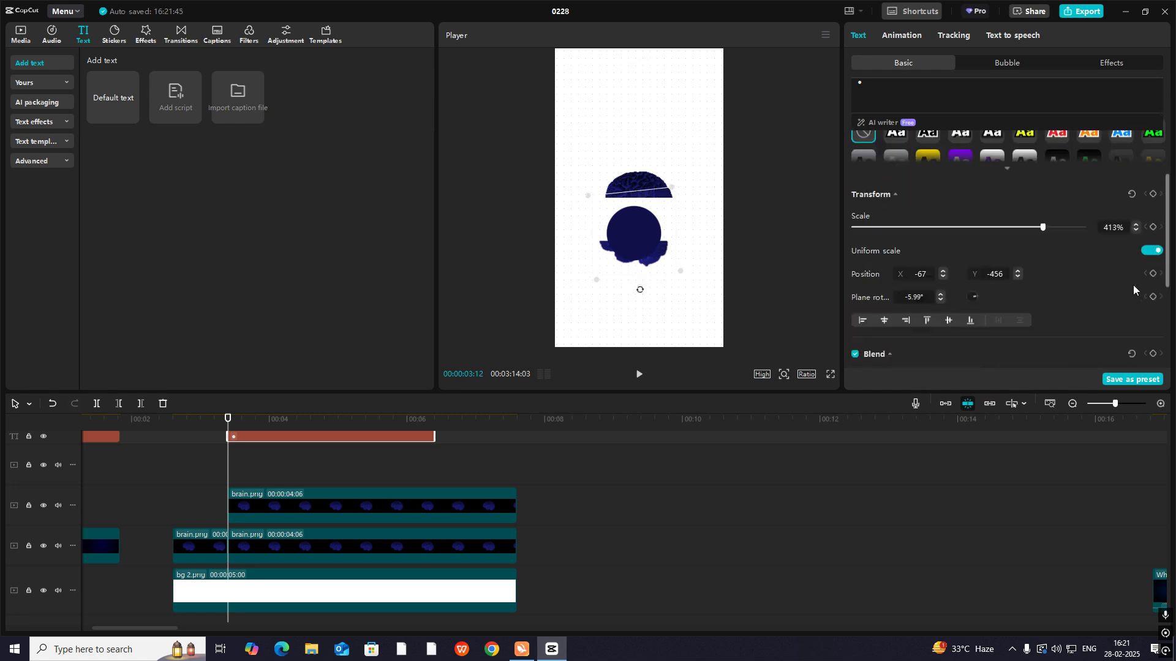
left_click(1149, 227)
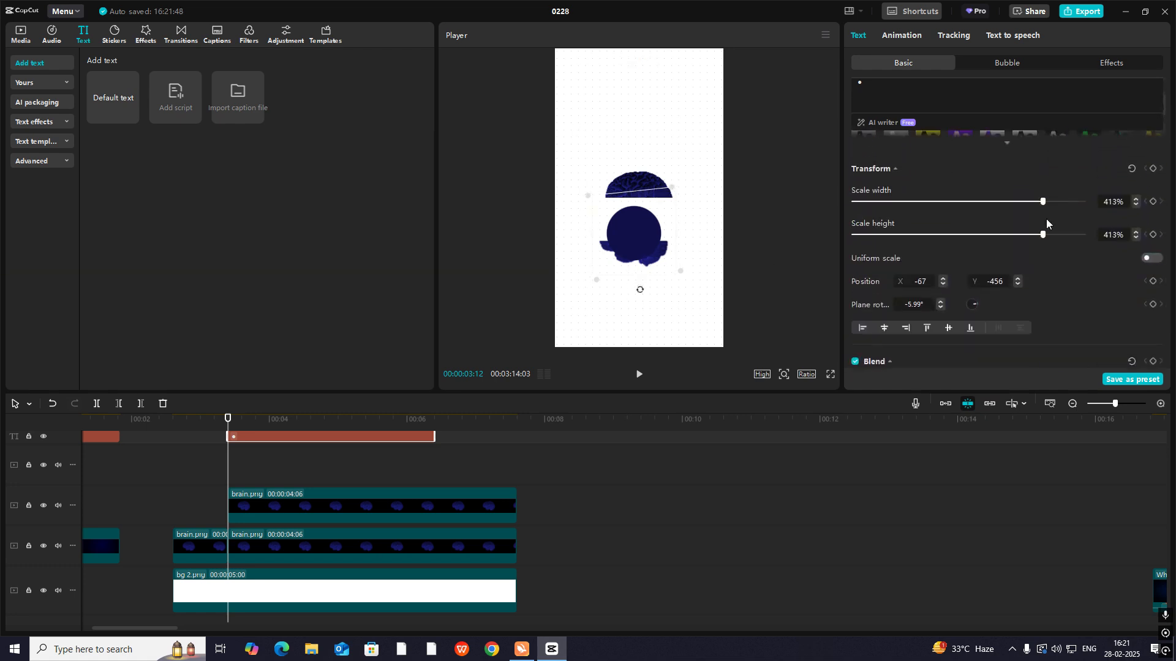
left_click_drag(1042, 201, 1014, 202)
left_click_drag(1022, 243, 890, 241)
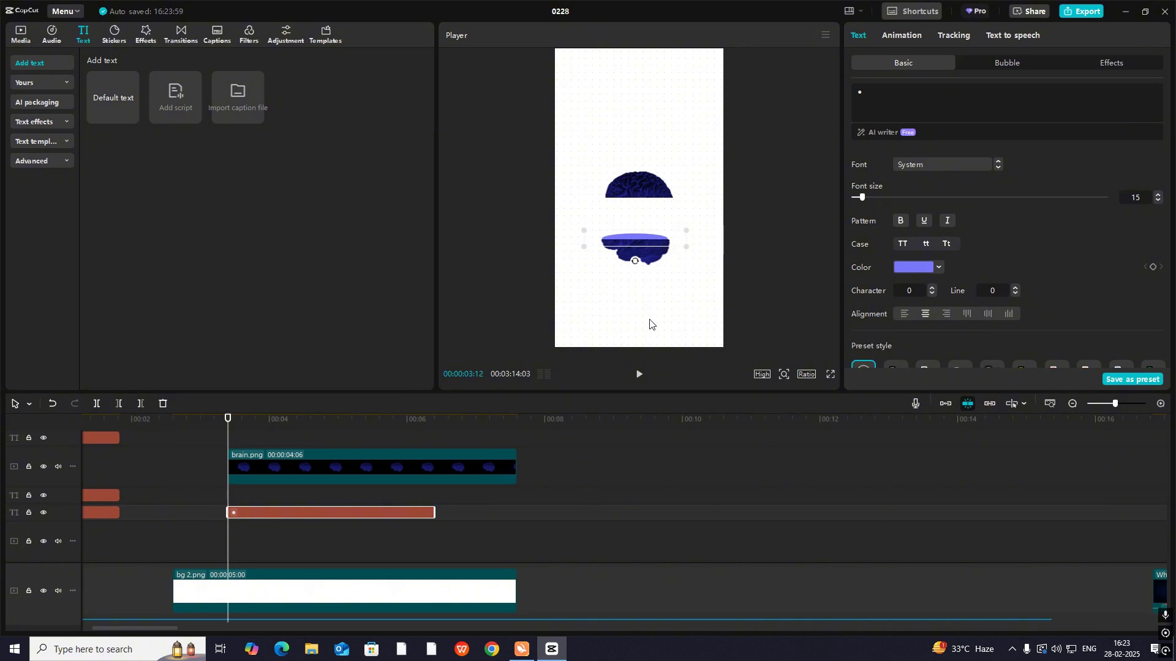
- Move the upper brain half down onto the lower half to close the brain over the ellipse
left_click(218, 508)
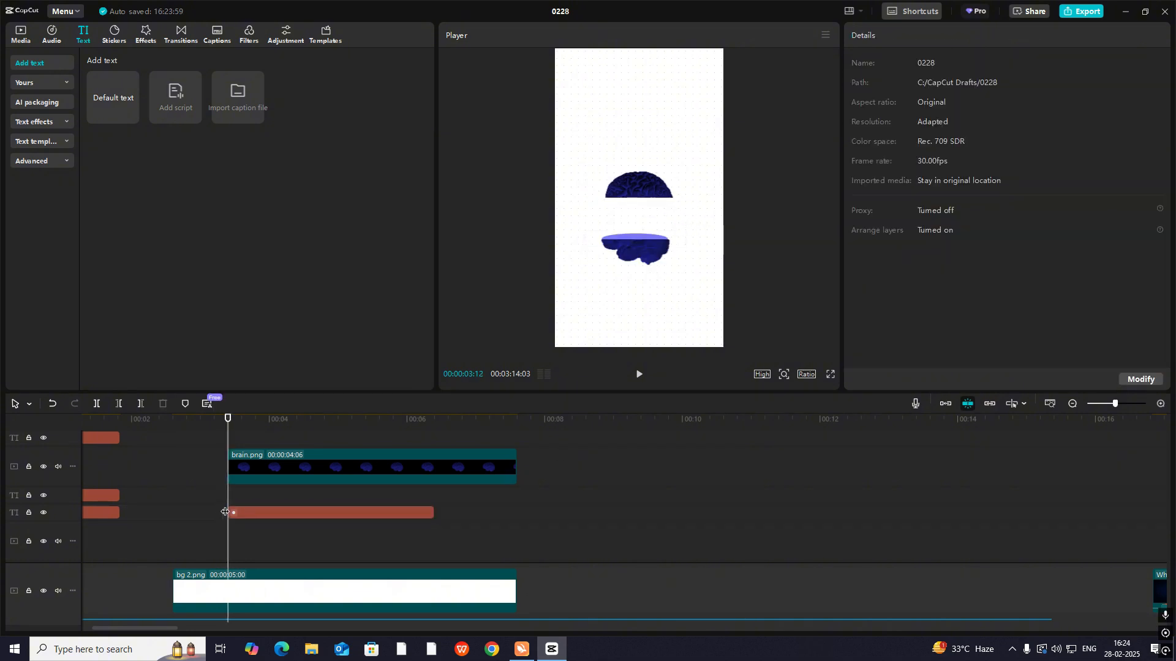
left_click(265, 468)
scroll(307, 503, "up", 2)
left_click(317, 461)
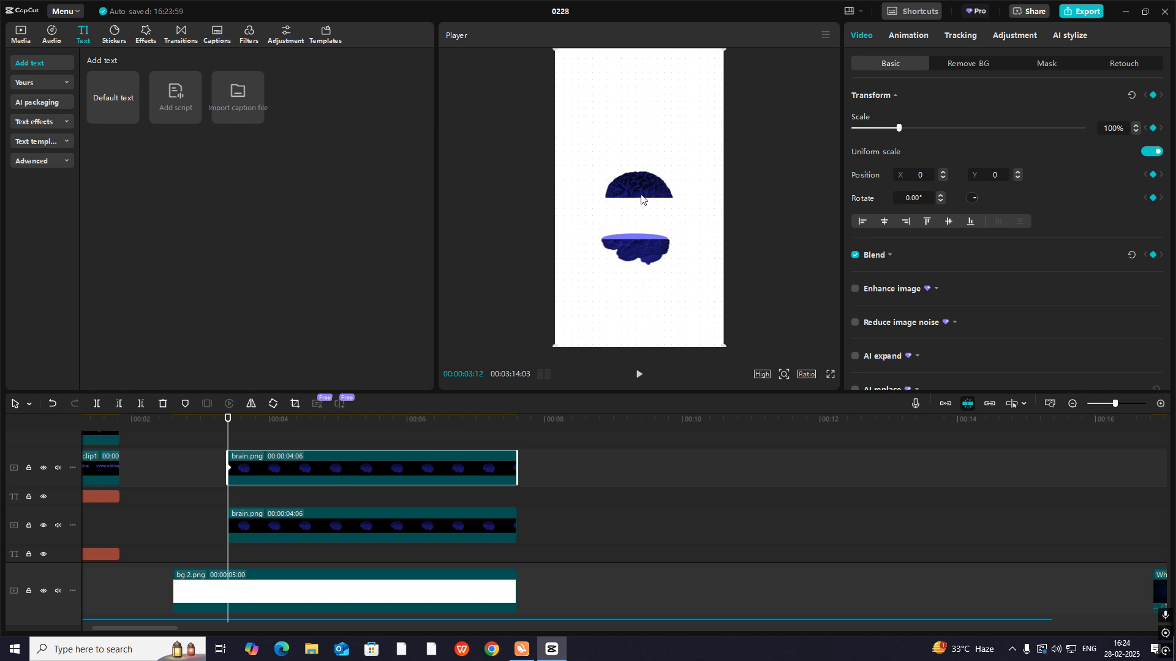
left_click_drag(641, 195, 637, 235)
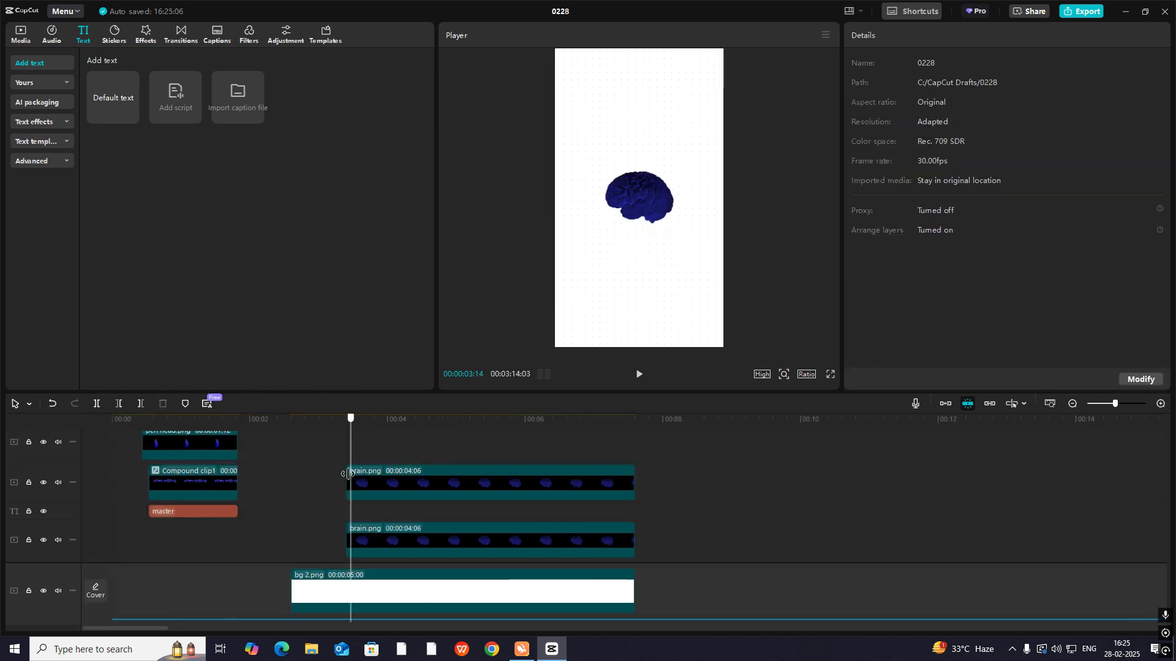
- Add a Transform keyframe to the upper brain half's clip at 00:00:03:12
left_click(350, 477)
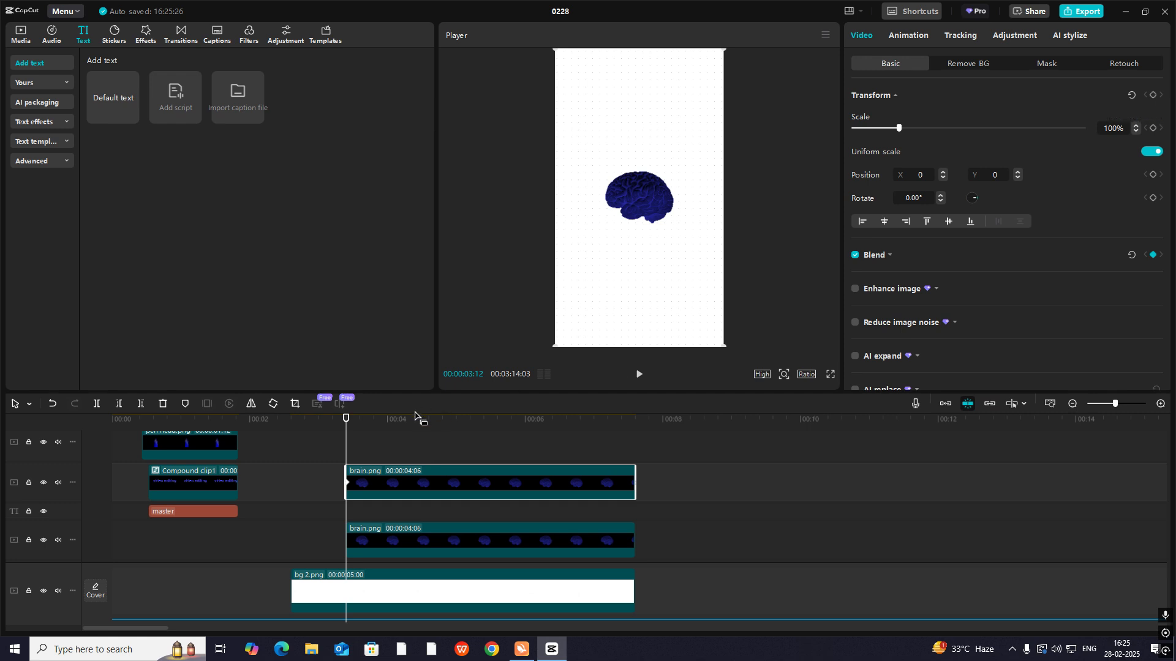
mouse_move(345, 441)
left_mouse_down()
mouse_move(320, 451)
mouse_move(382, 472)
mouse_move(357, 477)
mouse_move(346, 456)
left_mouse_up()
left_click(351, 479)
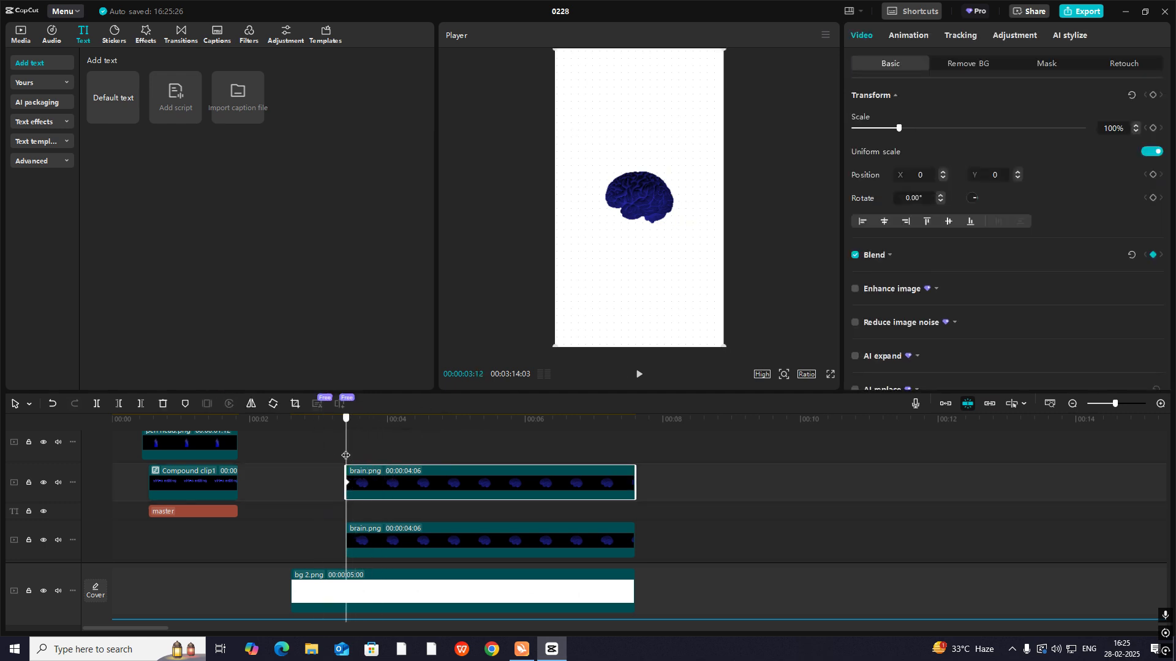
left_click(1153, 96)
- Add a Transform keyframe to the upper brain half at 00:00:04:00 and raise it to Y 555
left_click_drag(347, 458, 387, 461)
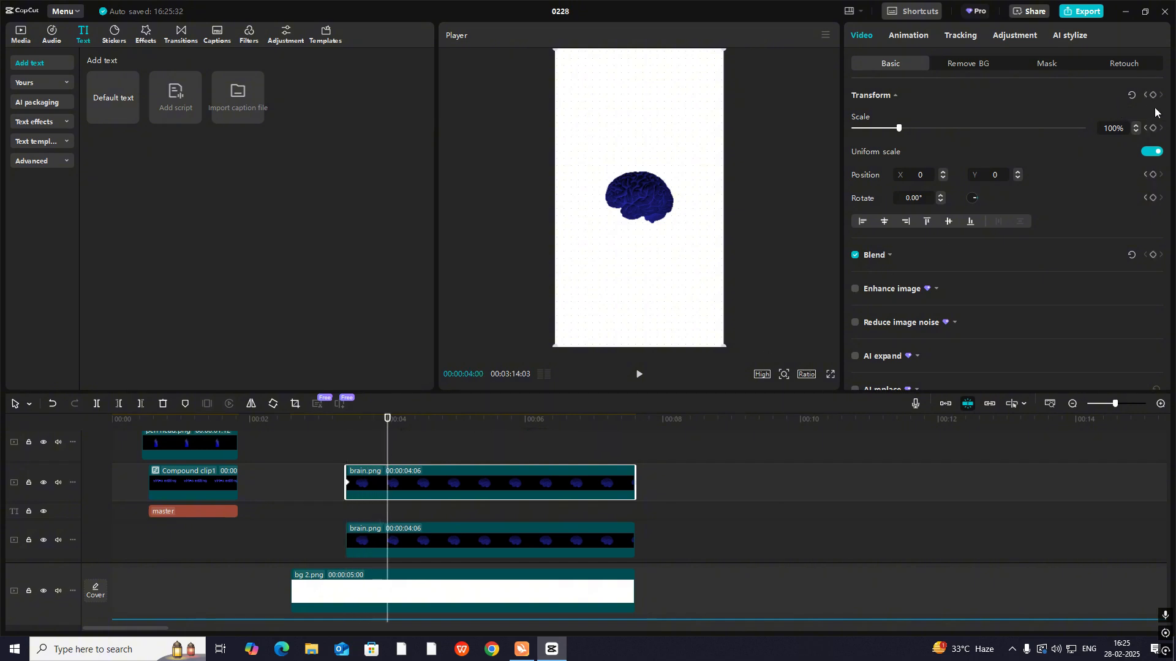
left_click(348, 453)
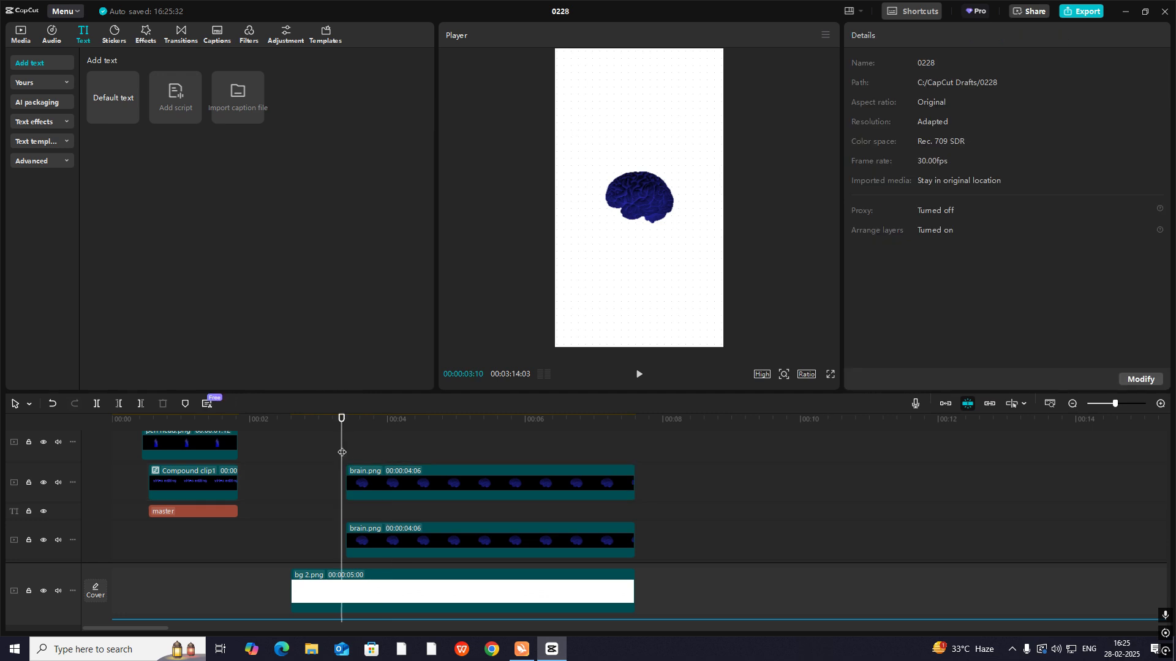
left_click(393, 480)
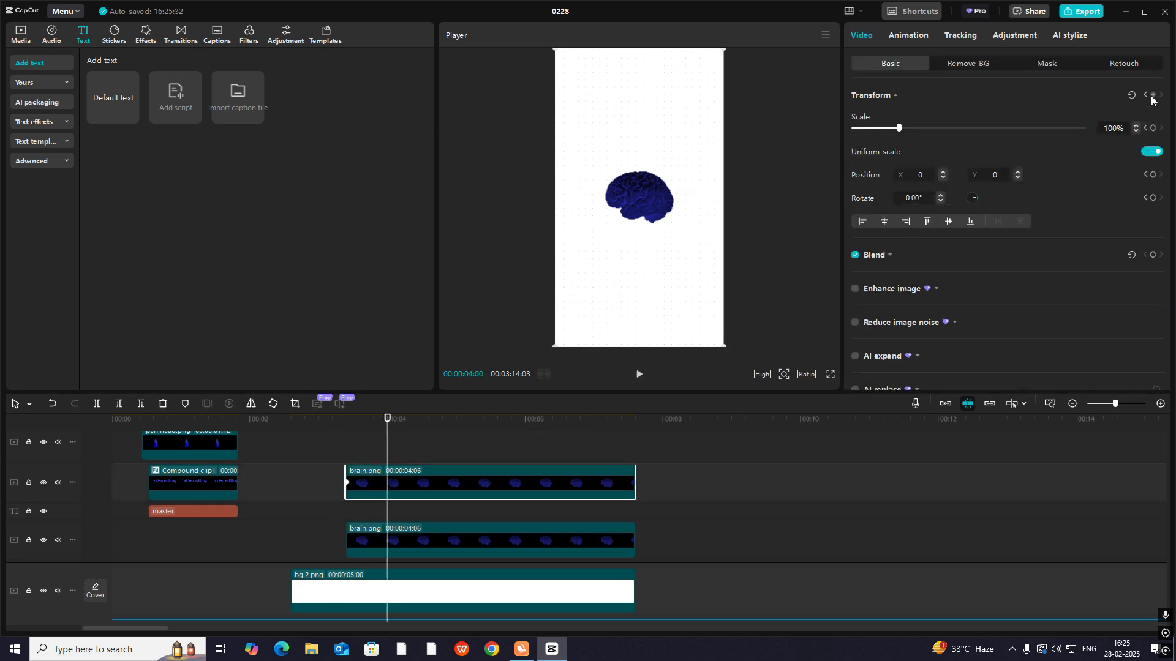
left_click(1151, 96)
left_click_drag(650, 194, 650, 151)
- Compare the brain split in the reference video with the recreated one
left_click(1073, 405)
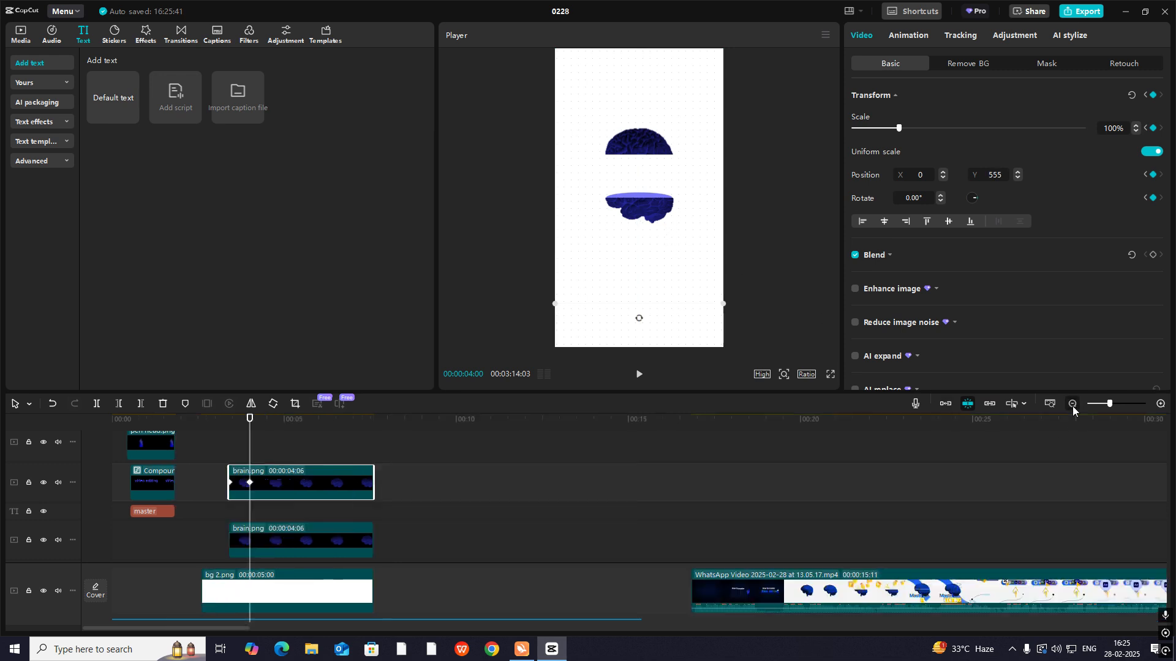
left_click(1073, 405)
left_click(433, 484)
left_click_drag(433, 483, 193, 478)
left_click_drag(444, 520, 170, 520)
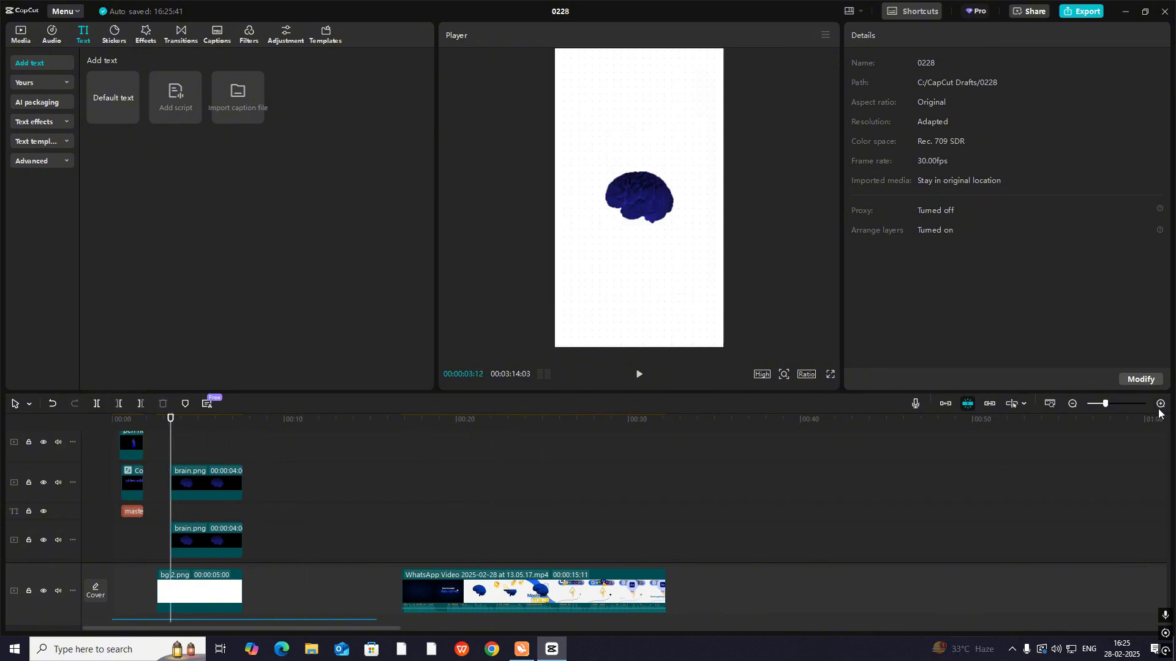
- Apply the Cubic Out preset curve to the upper brain half's Y position movement and collapse its keyframe graphs
left_click(1160, 403)
left_click(311, 496)
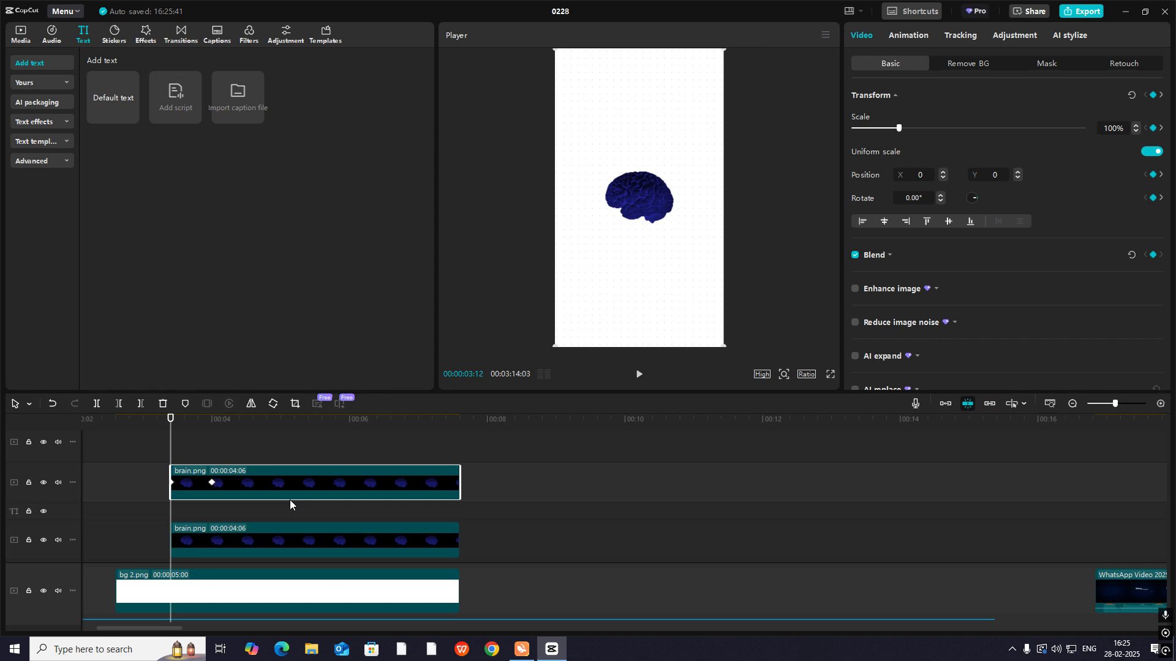
left_click(289, 500)
left_click(1161, 407)
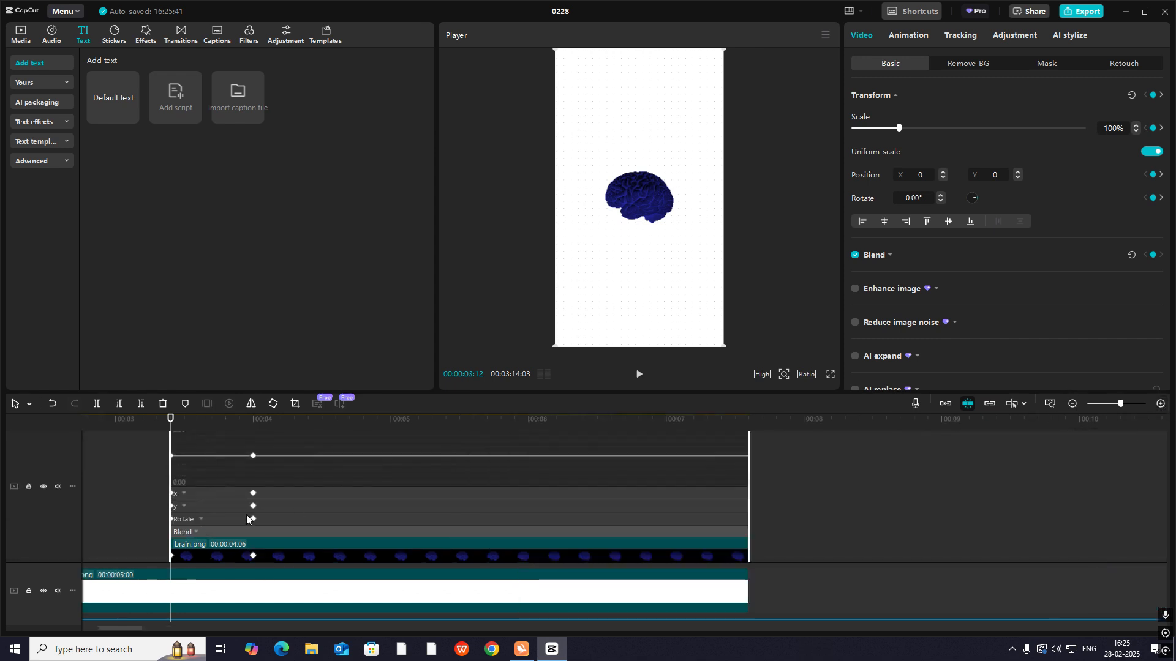
scroll(205, 507, "up", 1)
left_click(208, 518)
left_click(218, 536)
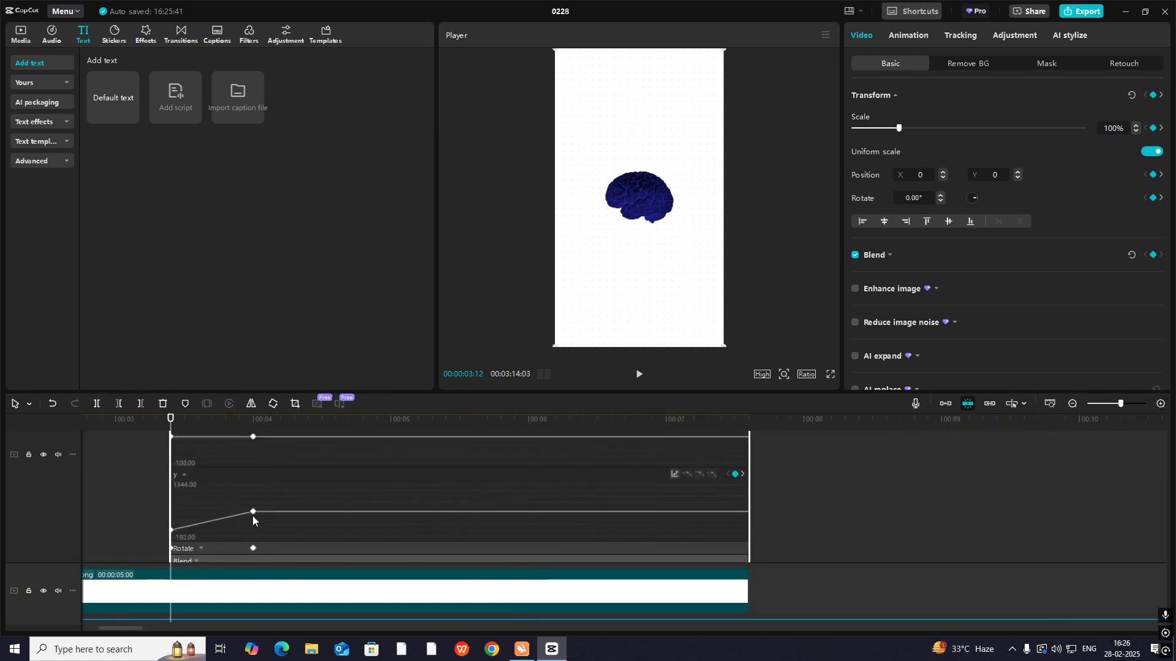
left_click(253, 512)
left_click(675, 473)
left_click(763, 537)
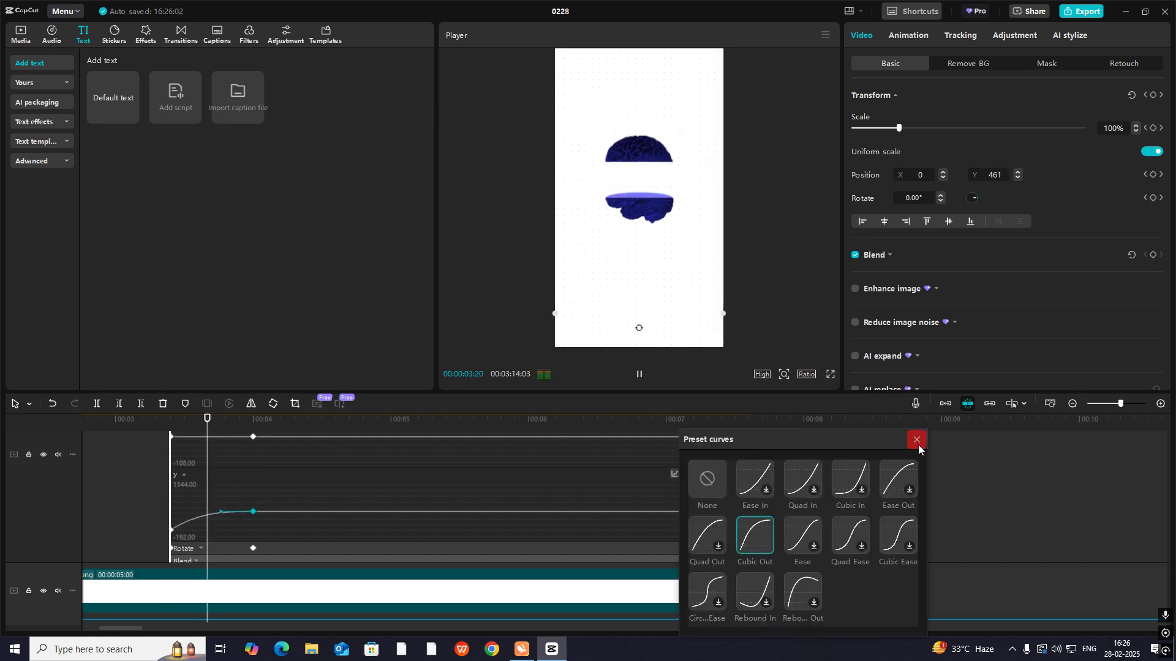
left_click(916, 438)
left_click(207, 550)
scroll(212, 550, "down", 2)
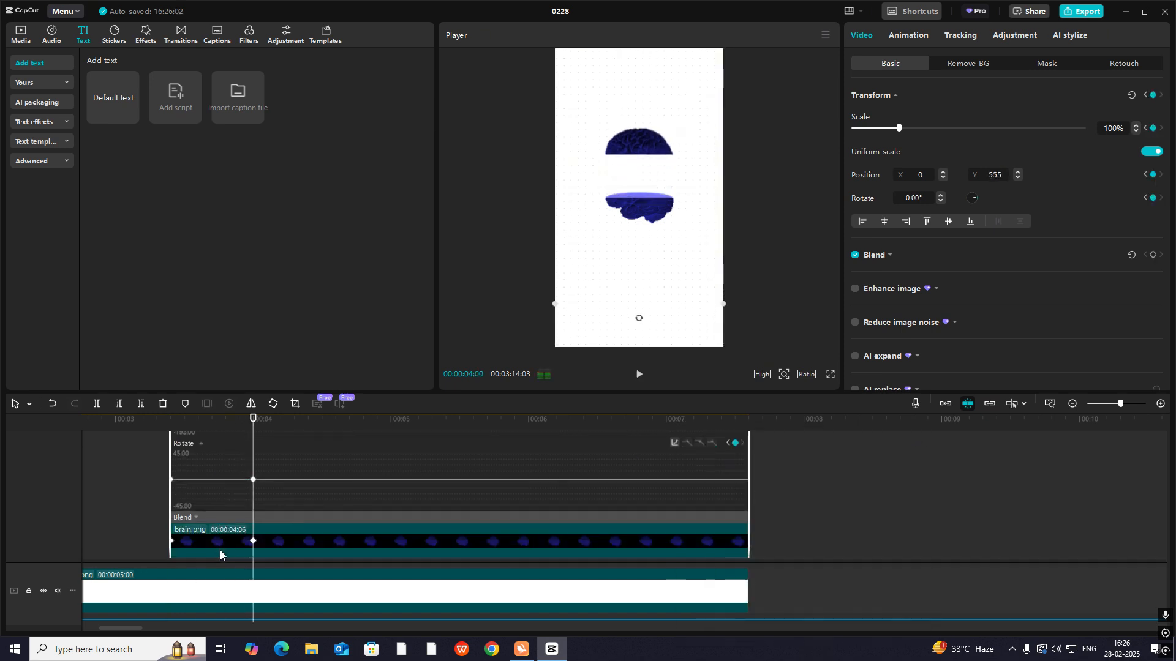
double_click(219, 550)
- Preview the brain split, adjust the timing of the upper half's second keyframe and replay the opening
left_click(151, 491)
key("space")
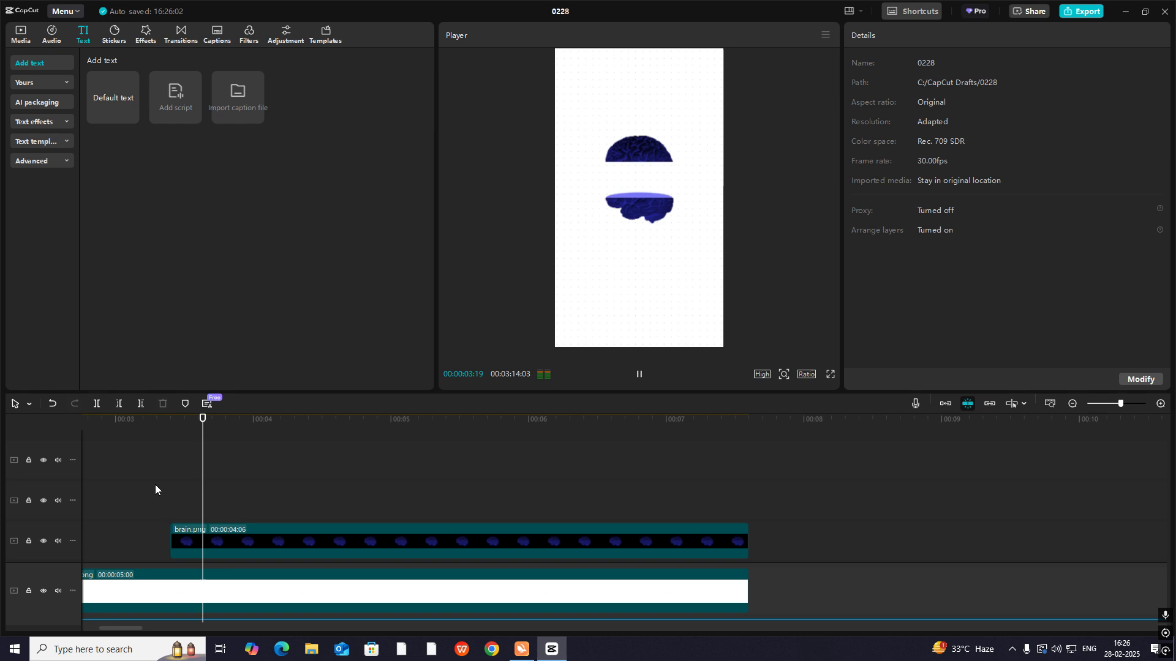
key("space")
scroll(301, 488, "down", 2)
left_click(299, 489)
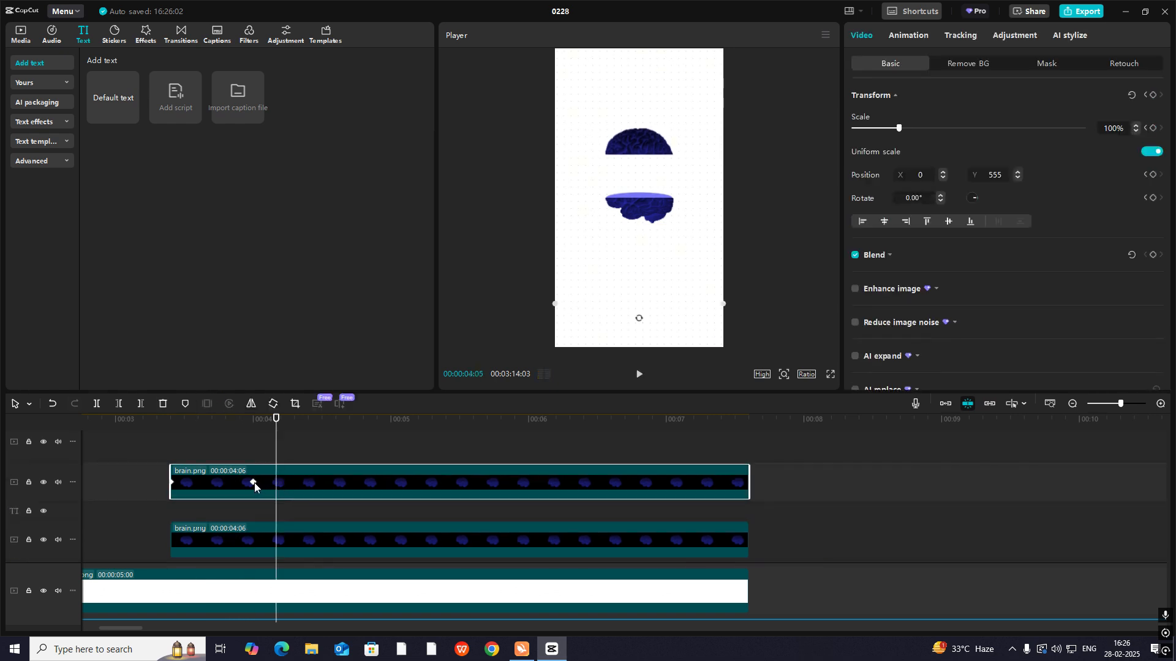
left_click(255, 482)
left_click(168, 432)
key("space")
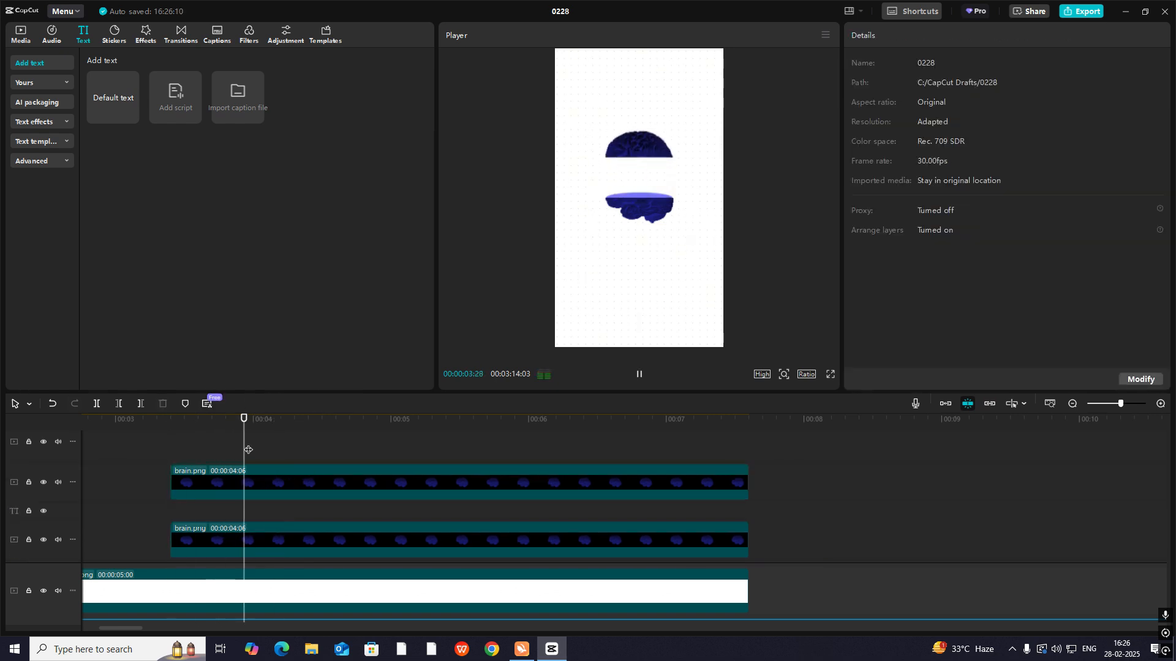
key("space")
- Play the reference video from its brain scene to study the animation that follows the split
scroll(244, 483, "down", 1)
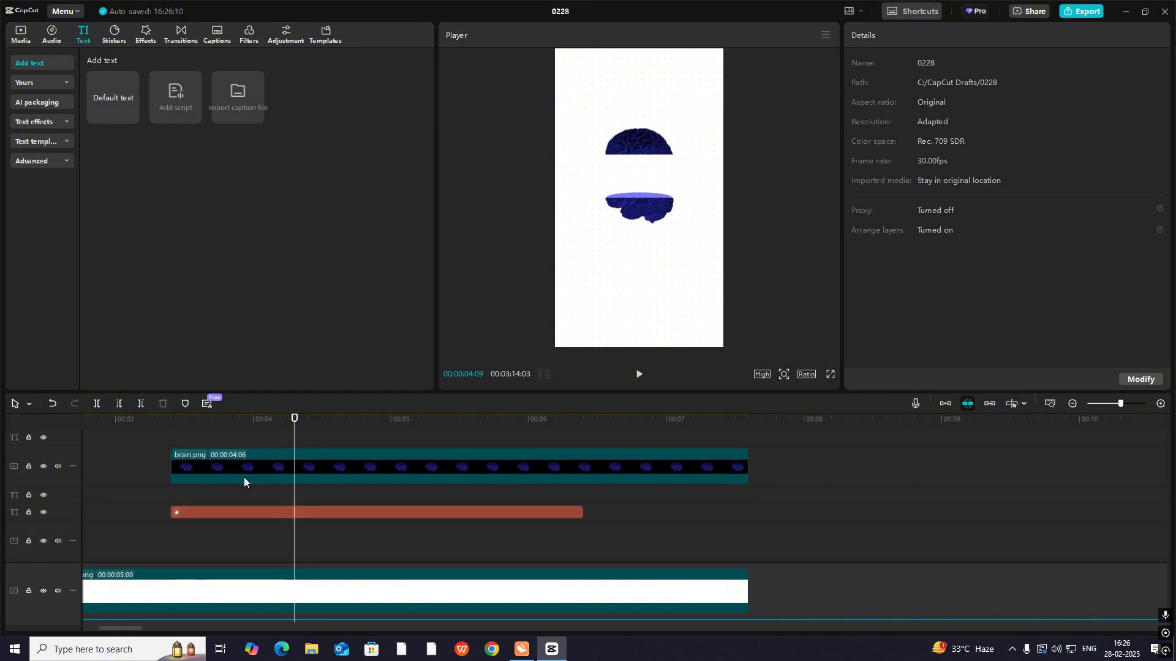
left_click(1072, 404)
left_click(744, 507)
left_click(812, 507)
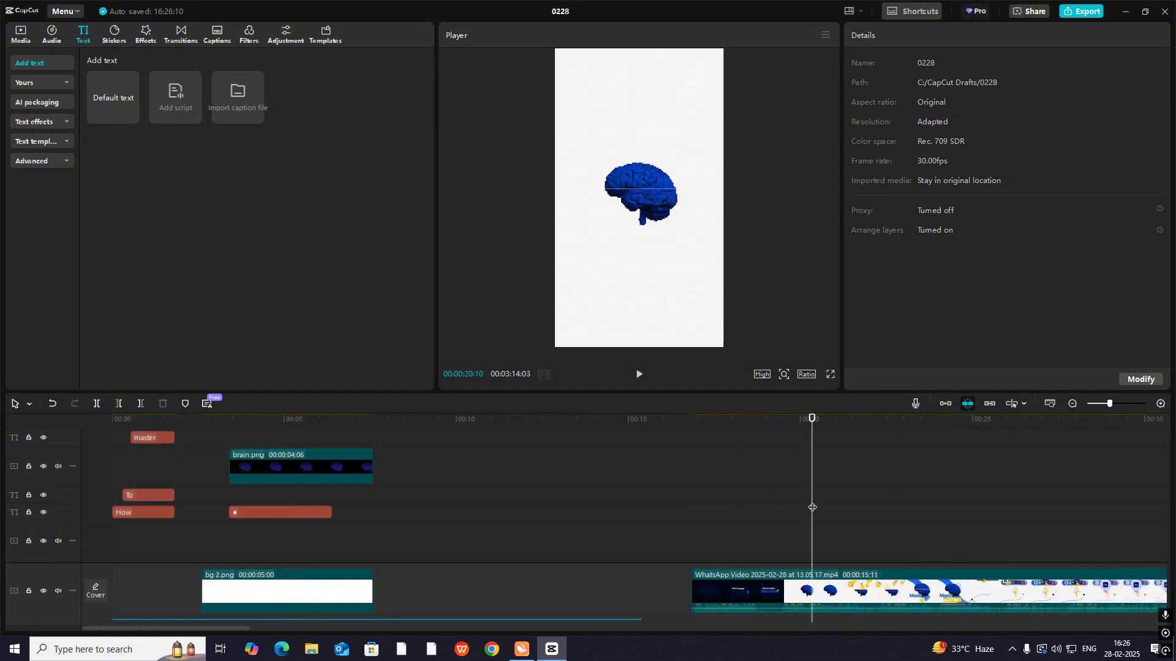
left_click(789, 496)
key("space")
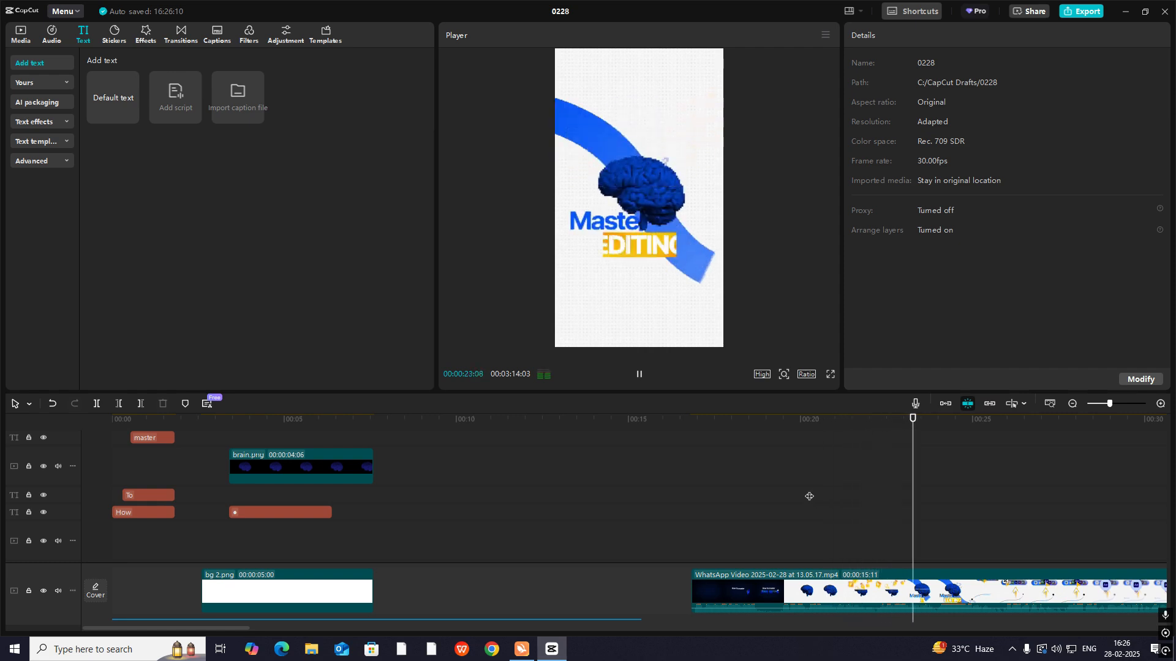
- Stop the preview at the opened brain and add elemeets.png on an overlay track from the start of the split
left_click_drag(809, 497, 229, 481)
key("space")
key("space")
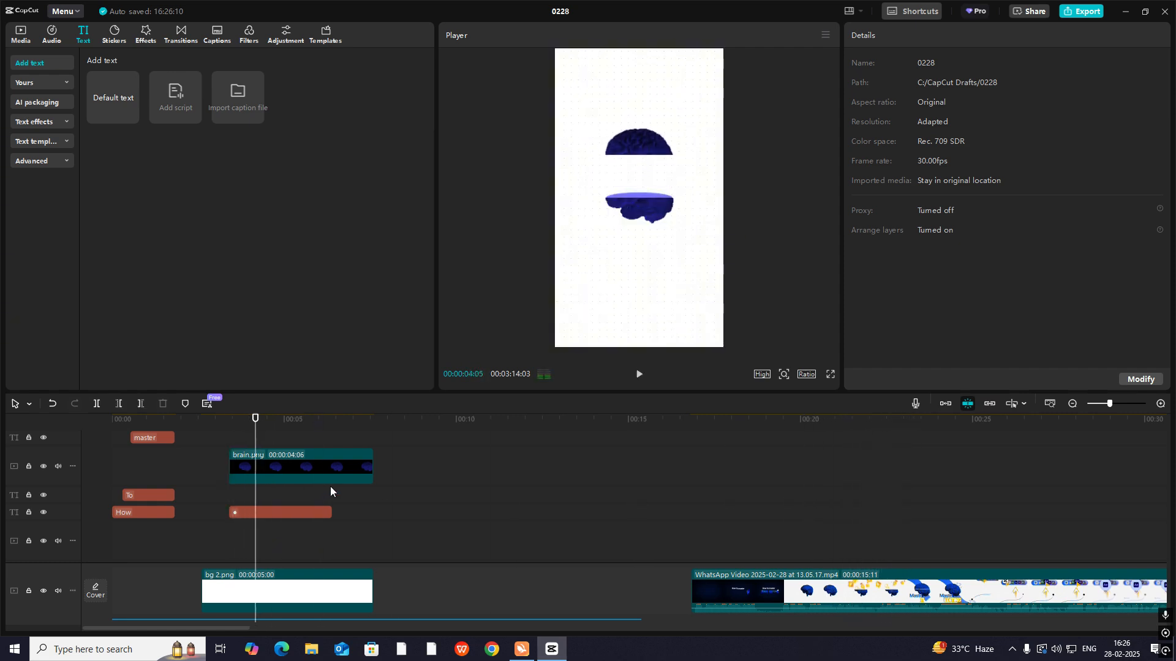
scroll(241, 499, "up", 3)
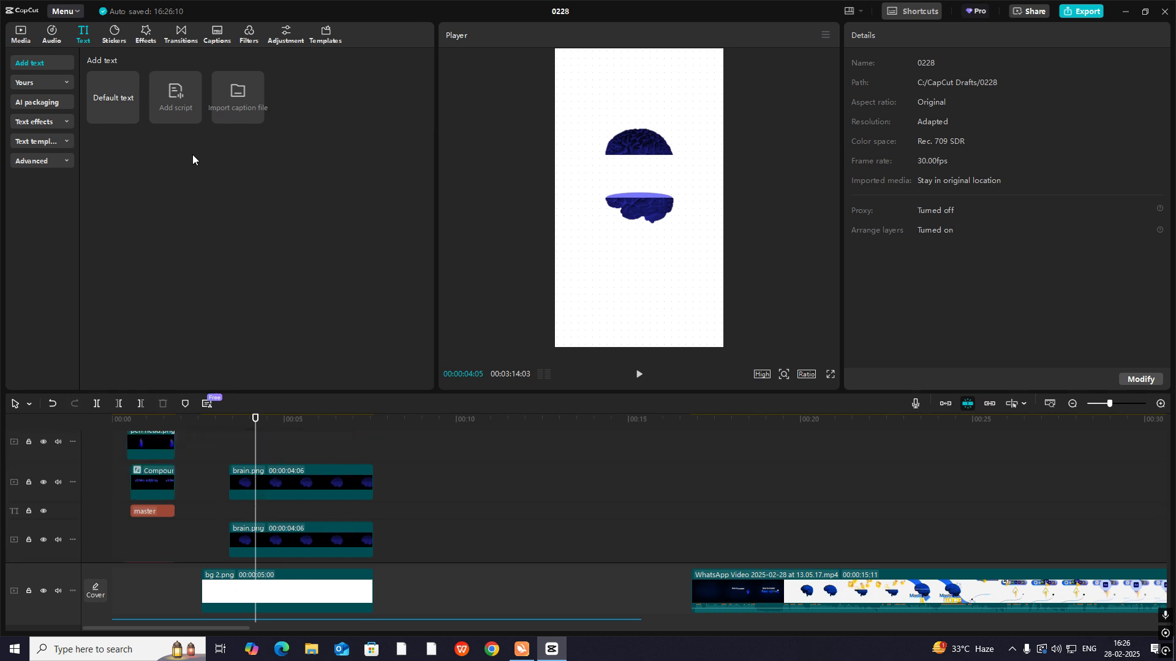
left_click(23, 35)
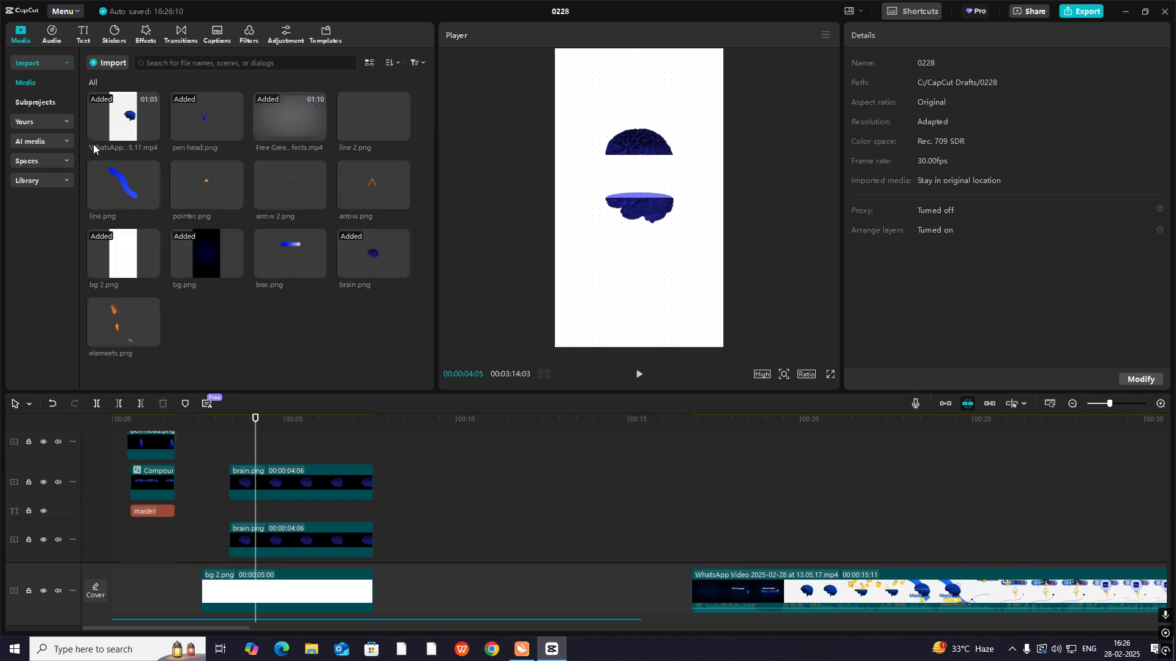
left_click_drag(131, 318, 229, 513)
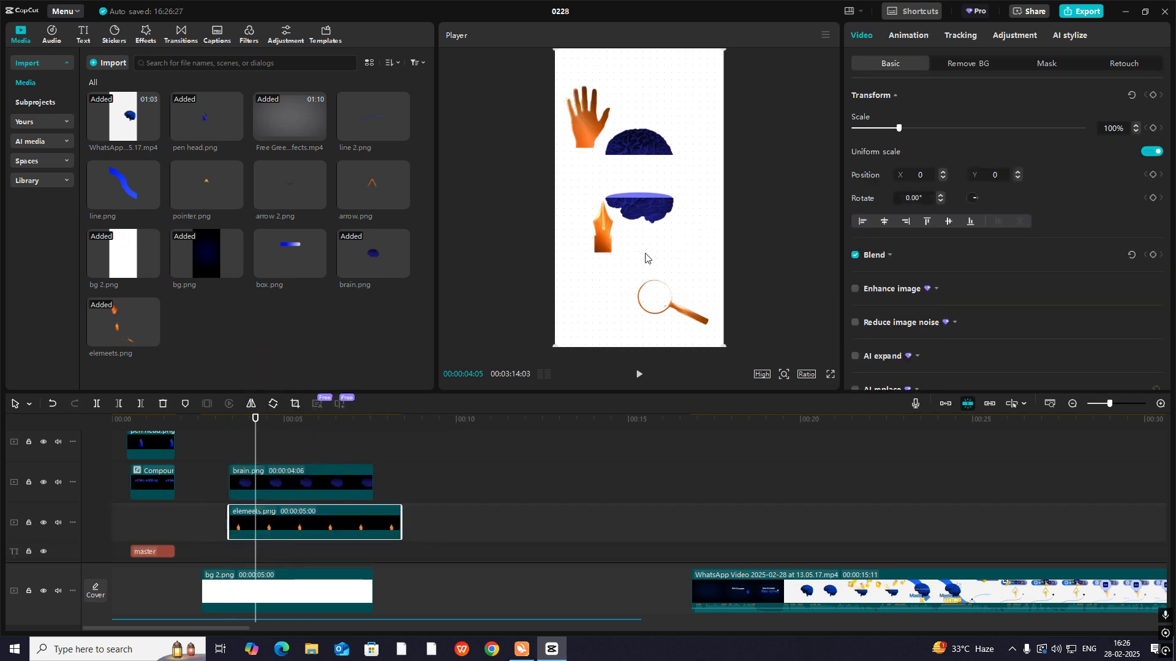
- Nudge elemeets.png up to Y 51 and add a circle mask that isolates the pen nib
scroll(331, 475, "down", 2)
mouse_move(618, 270)
left_mouse_down()
mouse_move(673, 242)
mouse_move(637, 262)
left_mouse_up()
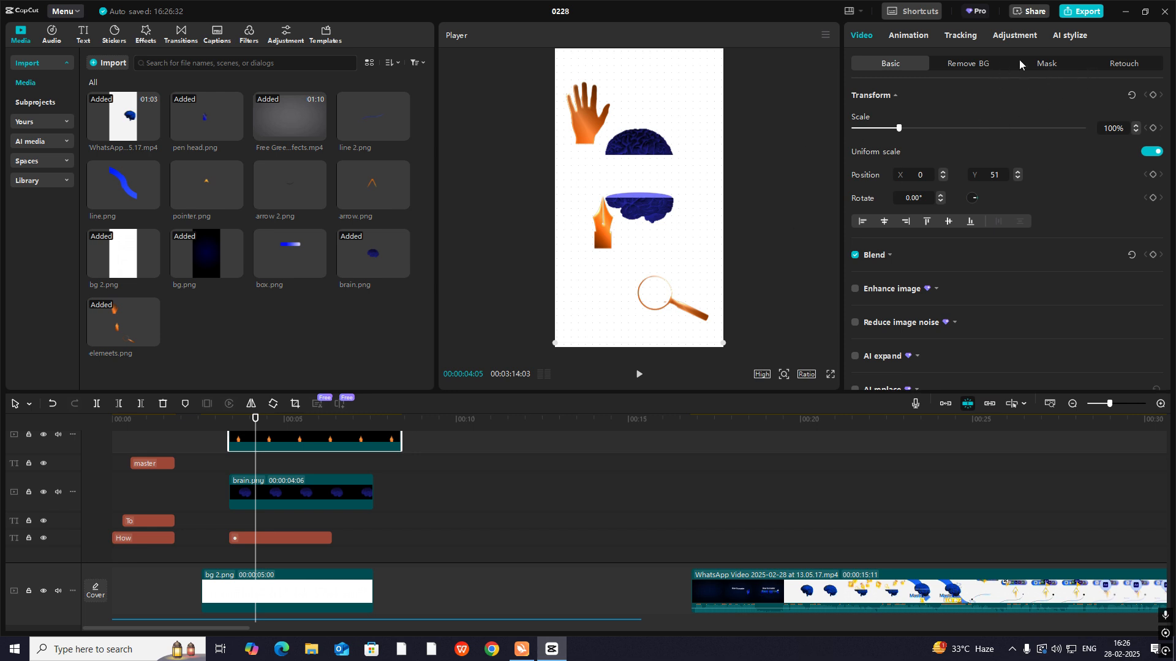
left_click(1044, 63)
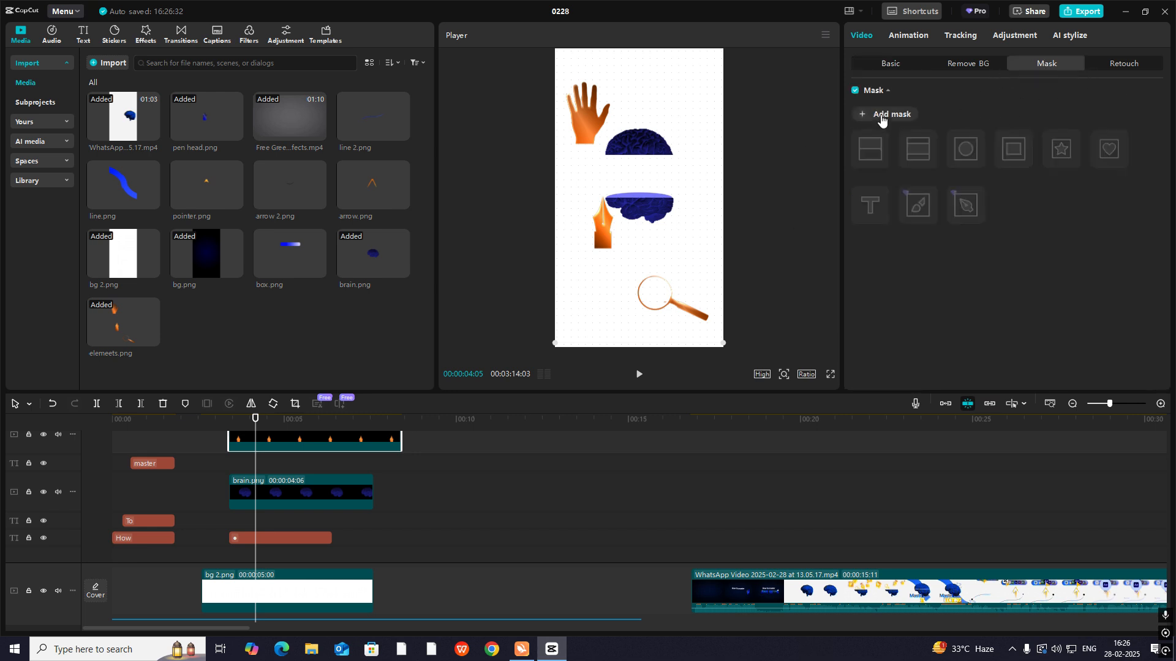
left_click(887, 116)
left_click(966, 150)
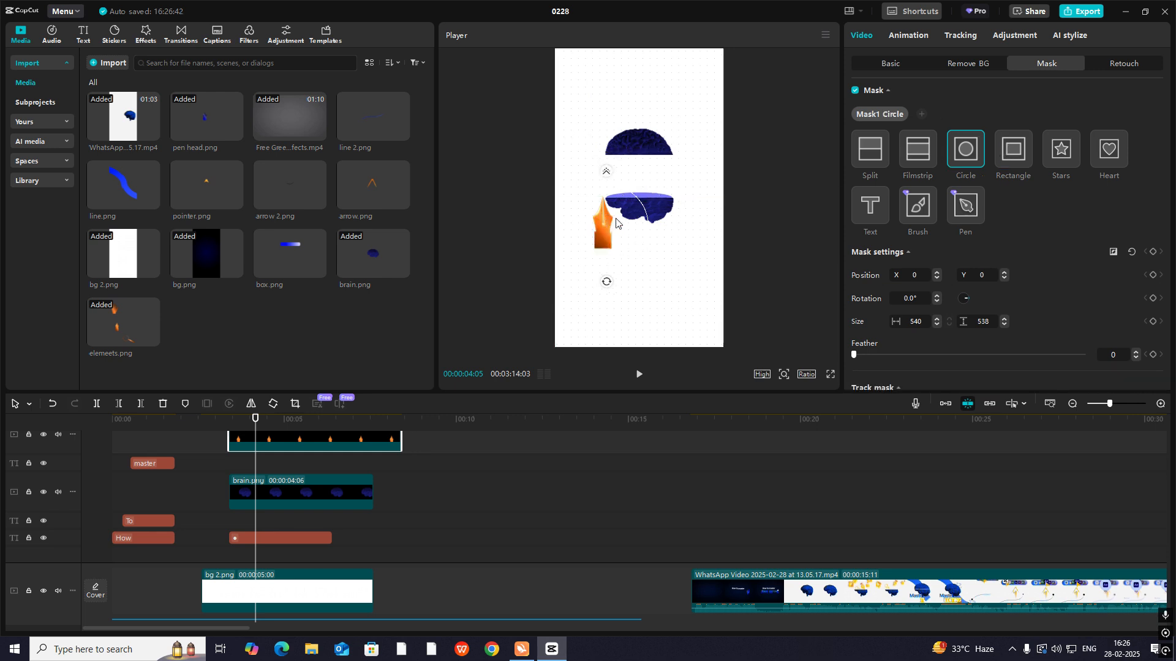
- Move the pen nib between the brain halves and reorder its clip below the brain and ellipse layers
left_click(900, 63)
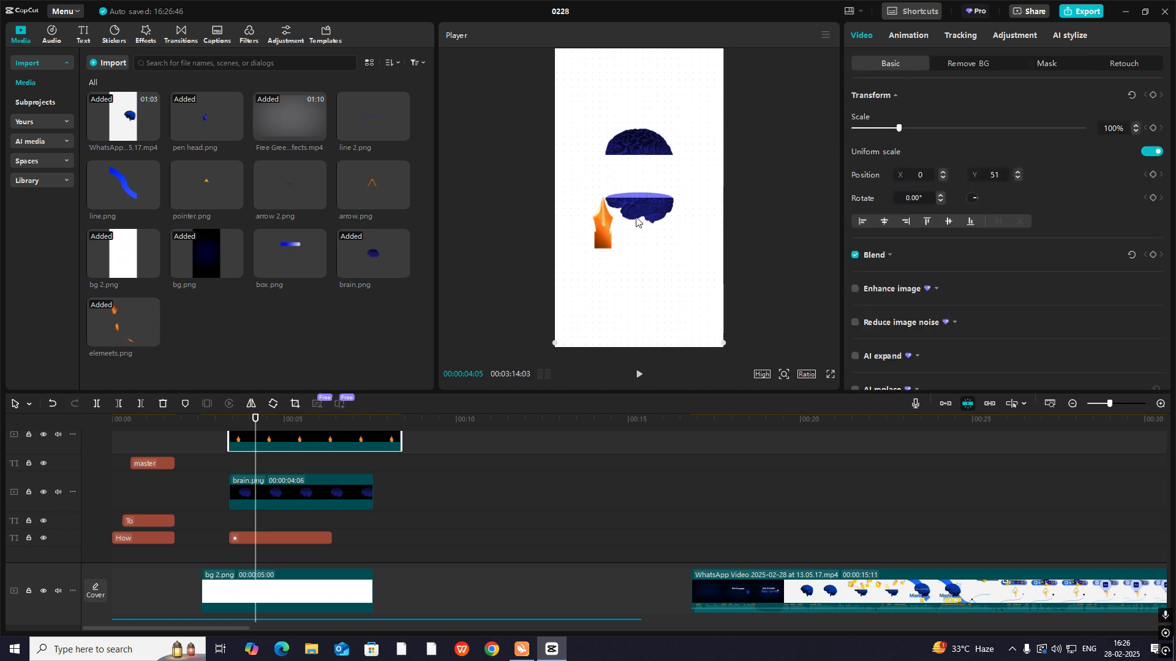
left_click_drag(602, 236, 636, 189)
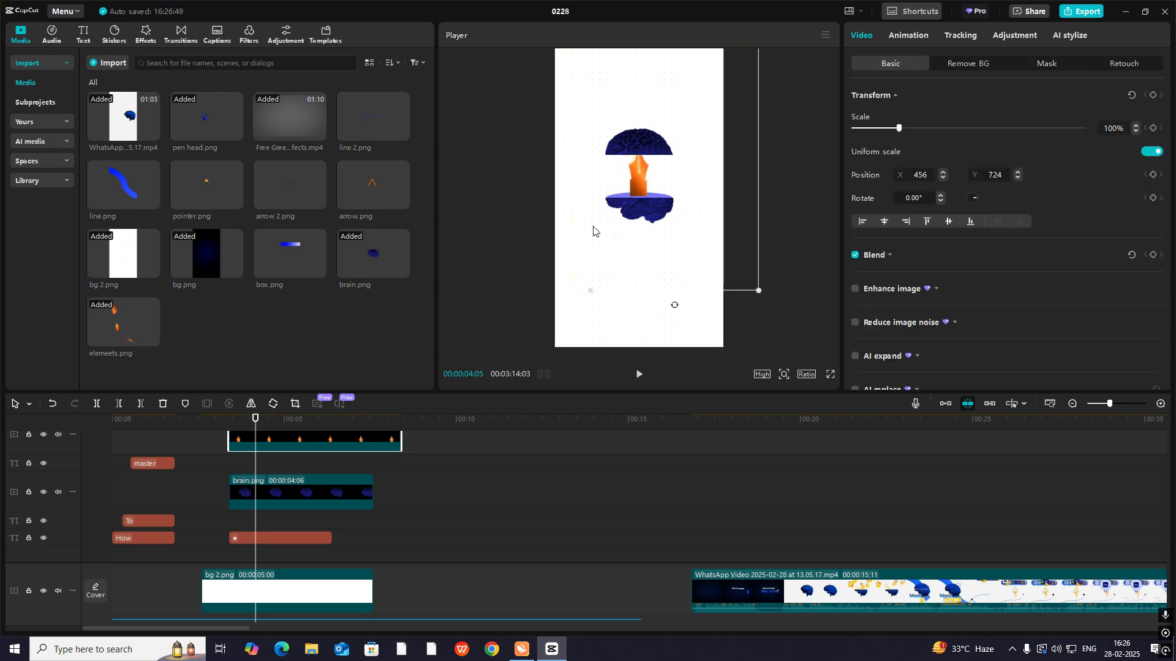
scroll(283, 478, "up", 1)
left_click_drag(283, 478, 286, 572)
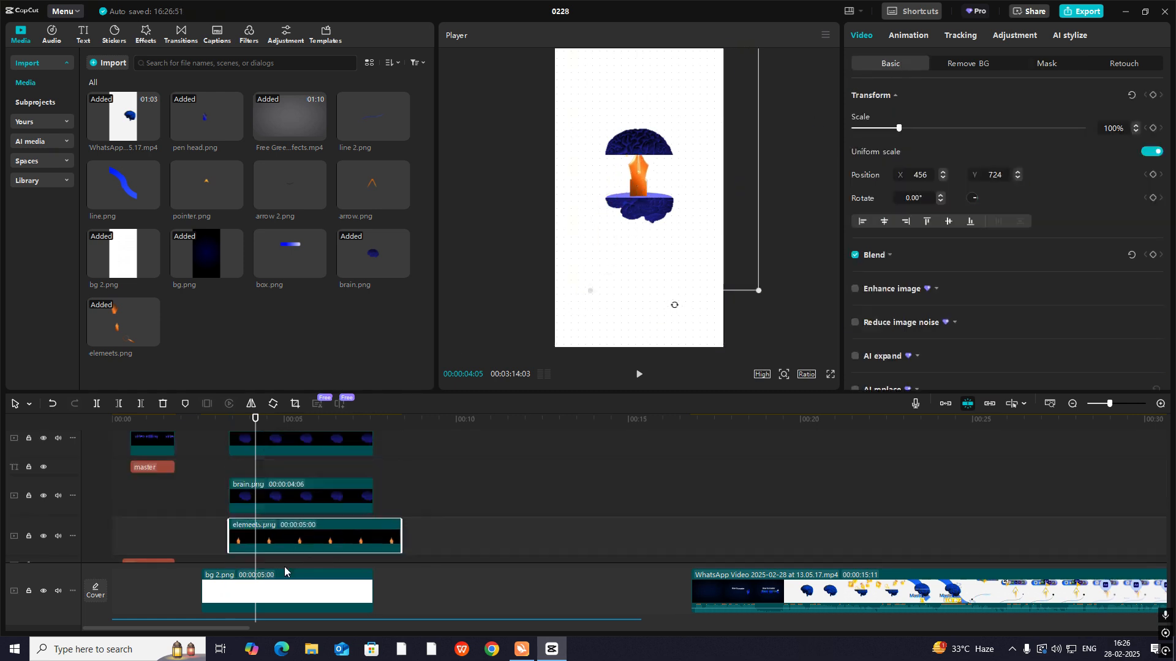
scroll(412, 521, "down", 2)
left_click_drag(289, 476, 289, 552)
- Scale the pen nib to 71%, rotate it to -15.44° and place it at X 79, Y 600
left_click_drag(647, 174, 641, 177)
left_click_drag(759, 288, 729, 243)
left_click_drag(643, 168, 631, 183)
left_click_drag(664, 276, 680, 259)
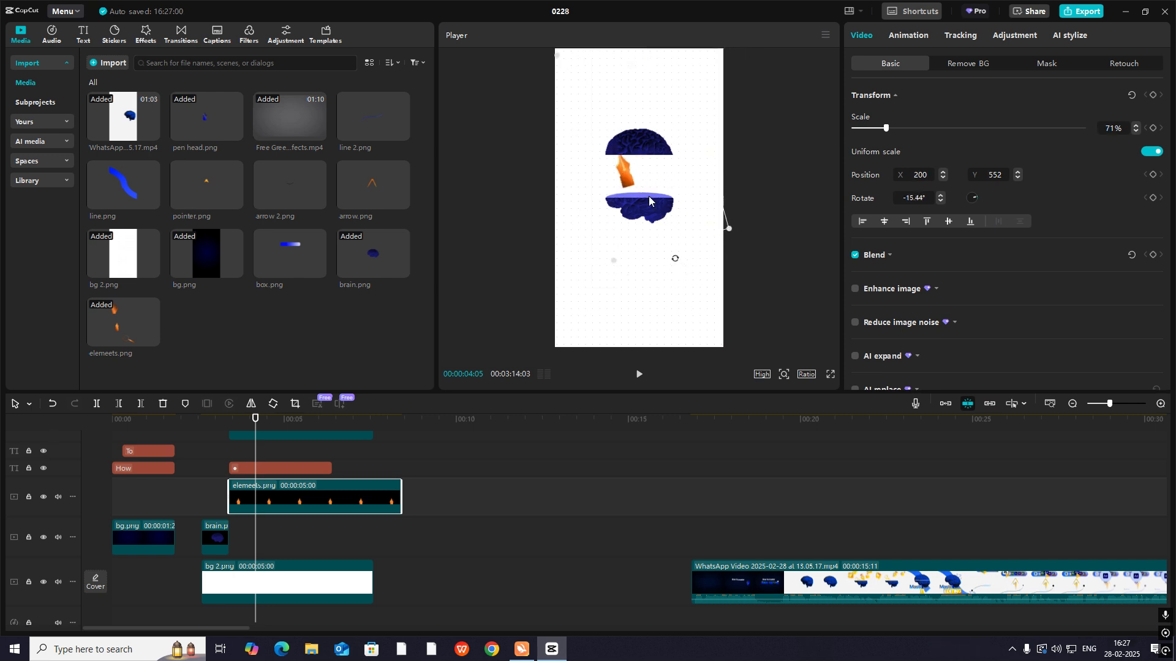
scroll(322, 466, "up", 3)
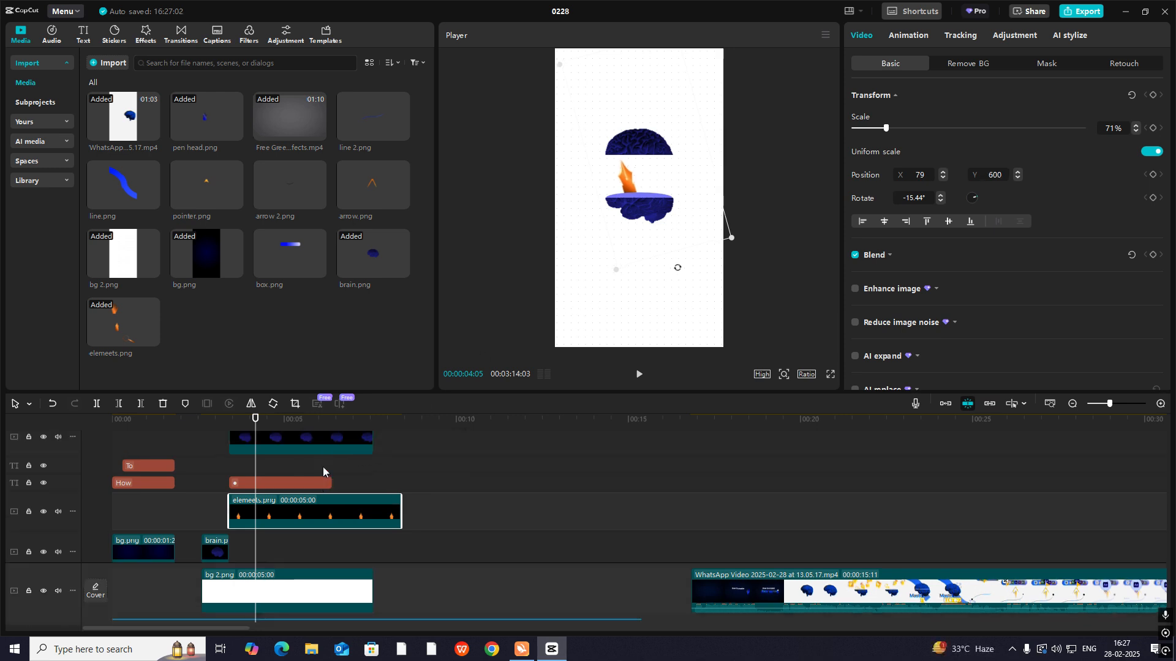
scroll(291, 491, "down", 2)
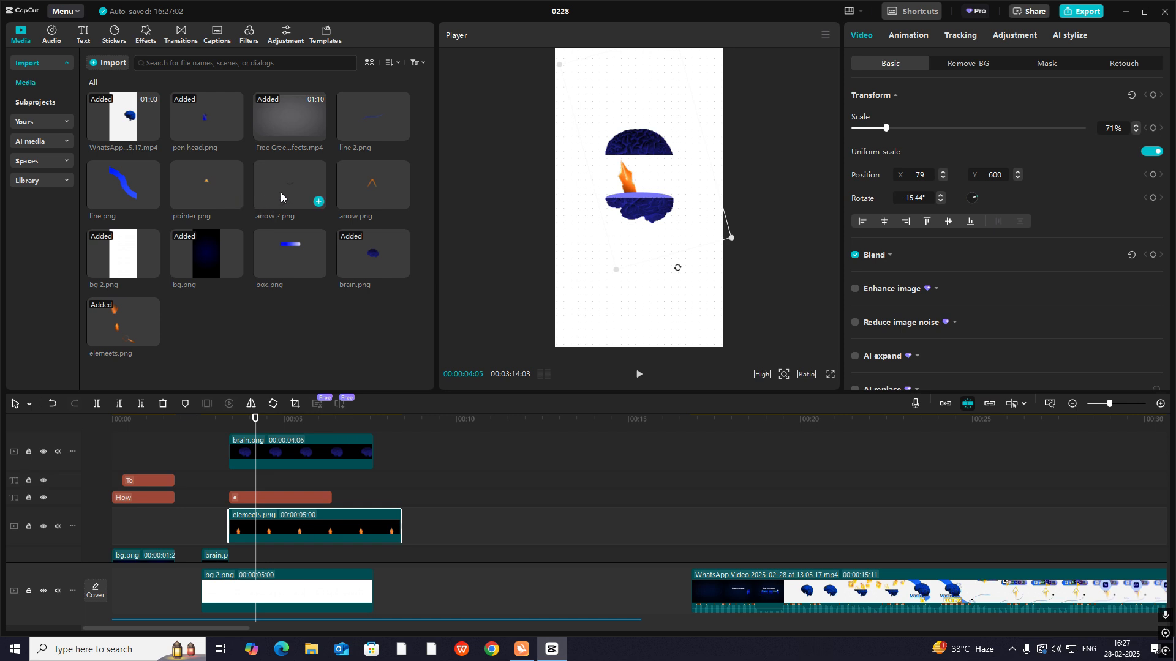
- Duplicate the pen nib clip onto two more tracks, replacing a copy's media with elemeets.png while keeping the original video effect
left_click_drag(316, 528, 322, 522)
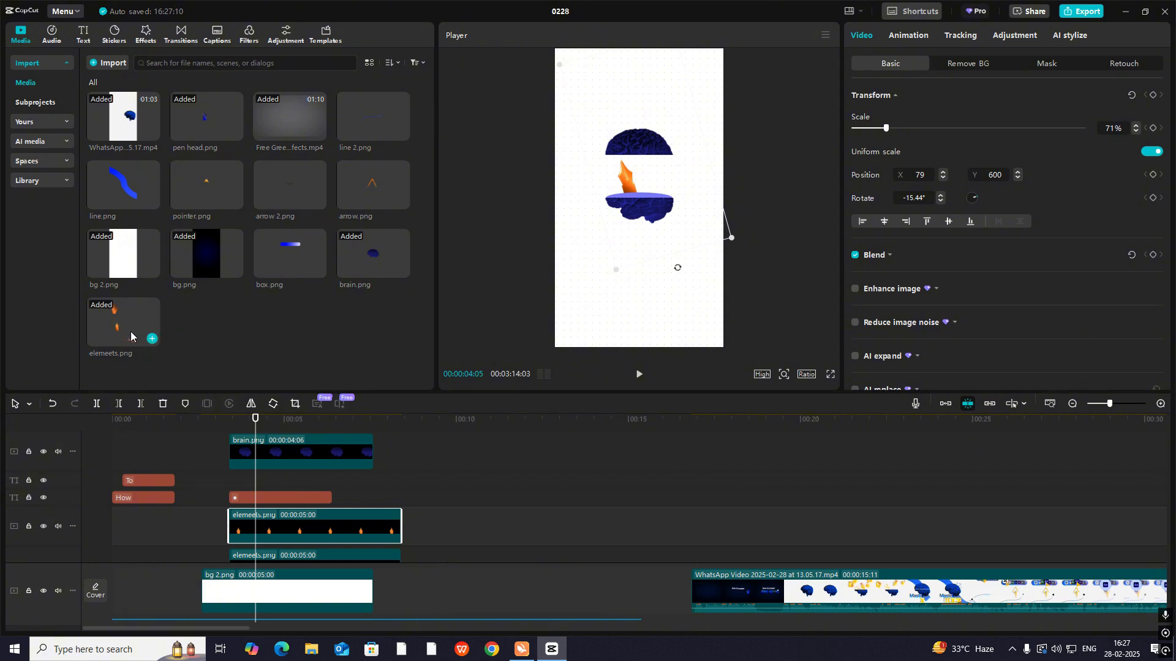
left_click_drag(131, 331, 270, 532)
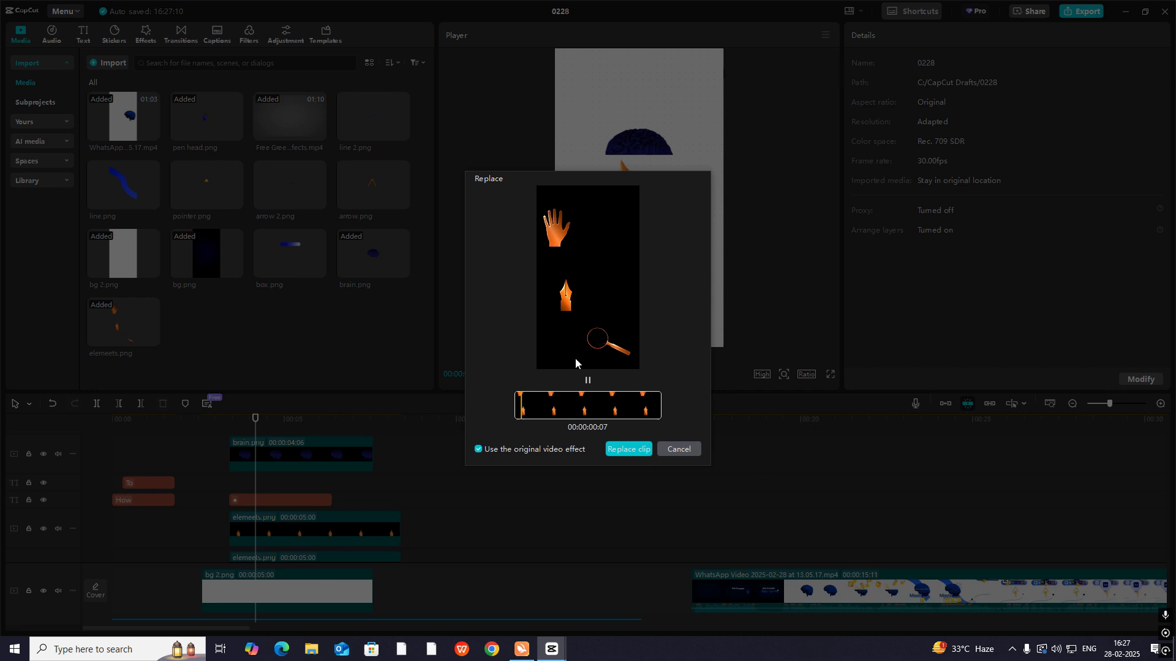
left_click(634, 450)
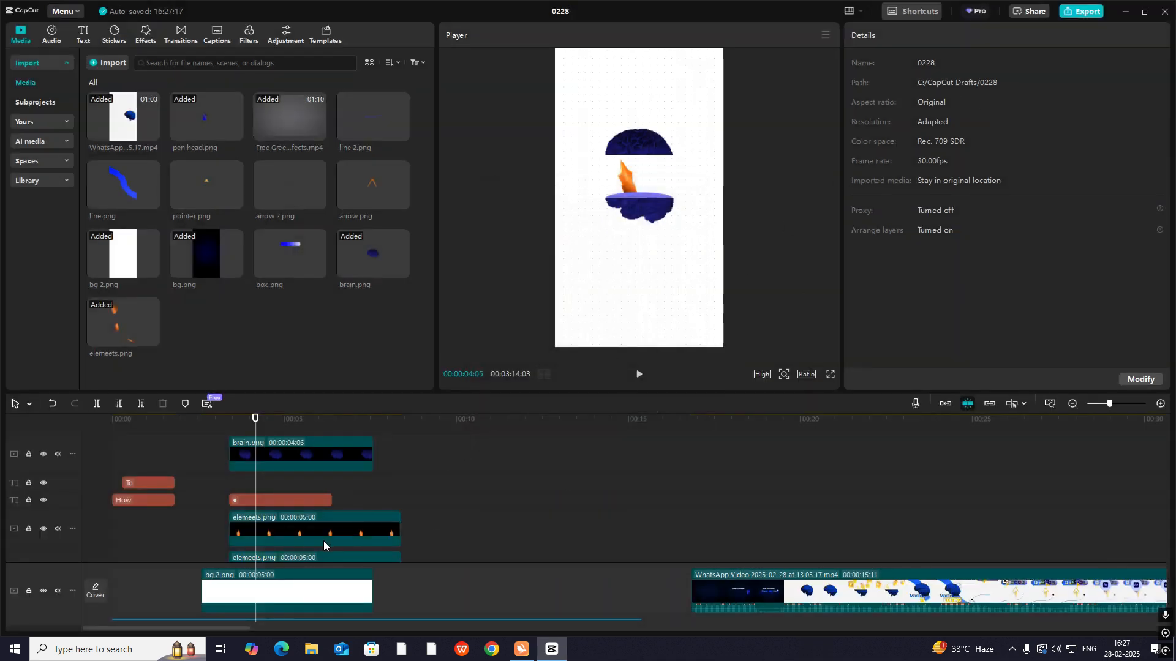
scroll(323, 541, "down", 2)
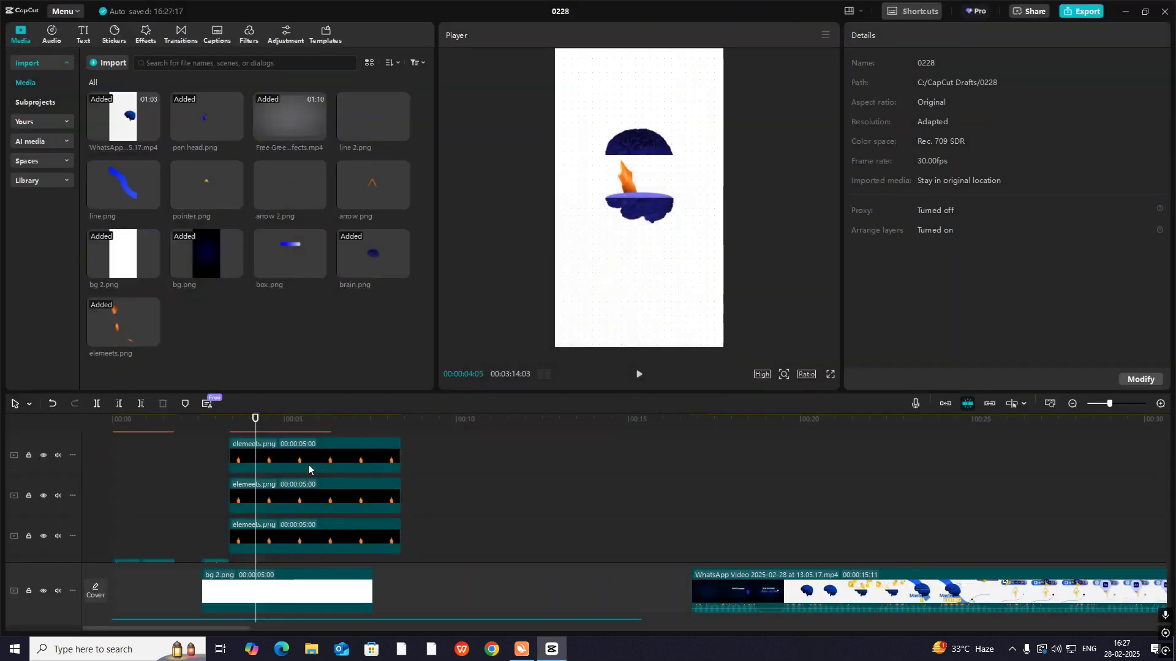
key("ctrl+z")
left_click_drag(125, 338, 293, 509)
left_click(627, 450)
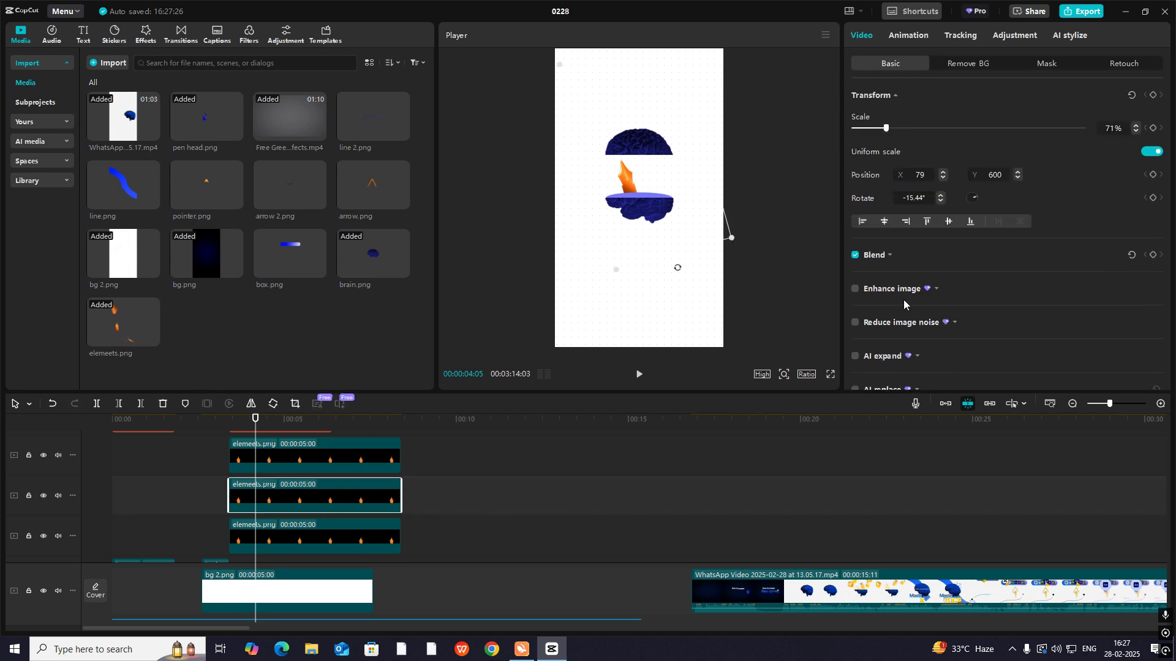
- Shift the middle copy's circle mask onto the hand
left_click(1036, 65)
left_click_drag(631, 180, 652, 149)
left_click(891, 64)
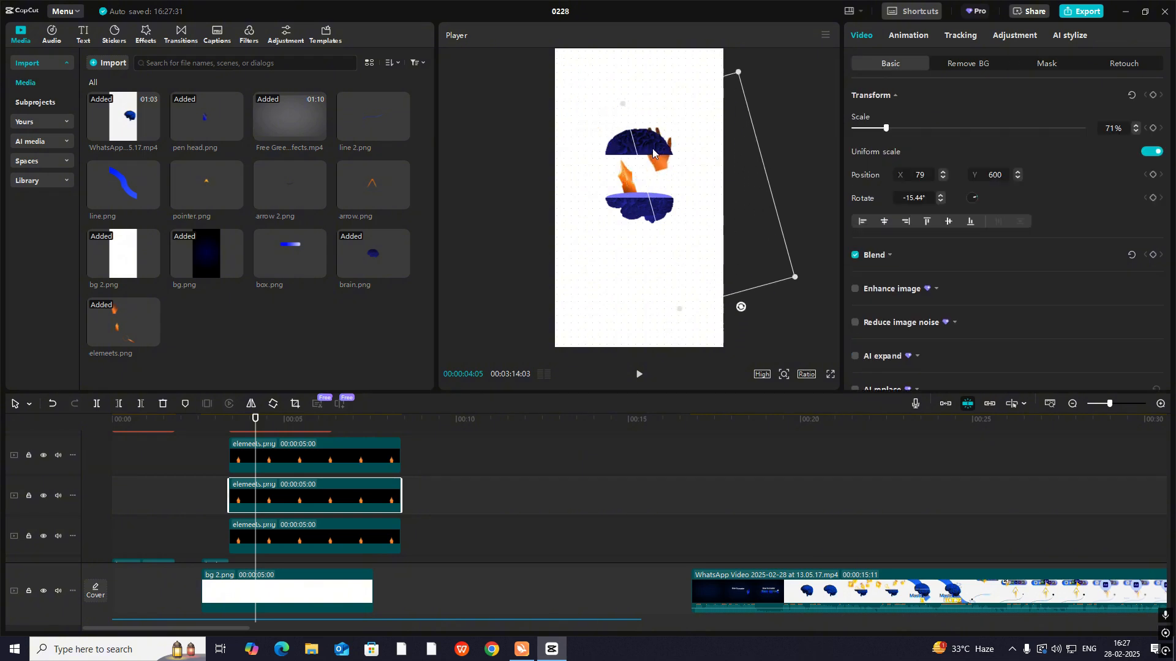
- Rotate the hand to 32.24°, scale it to 60% and place it beside the pen nib between the brain halves
left_click_drag(741, 308, 634, 218)
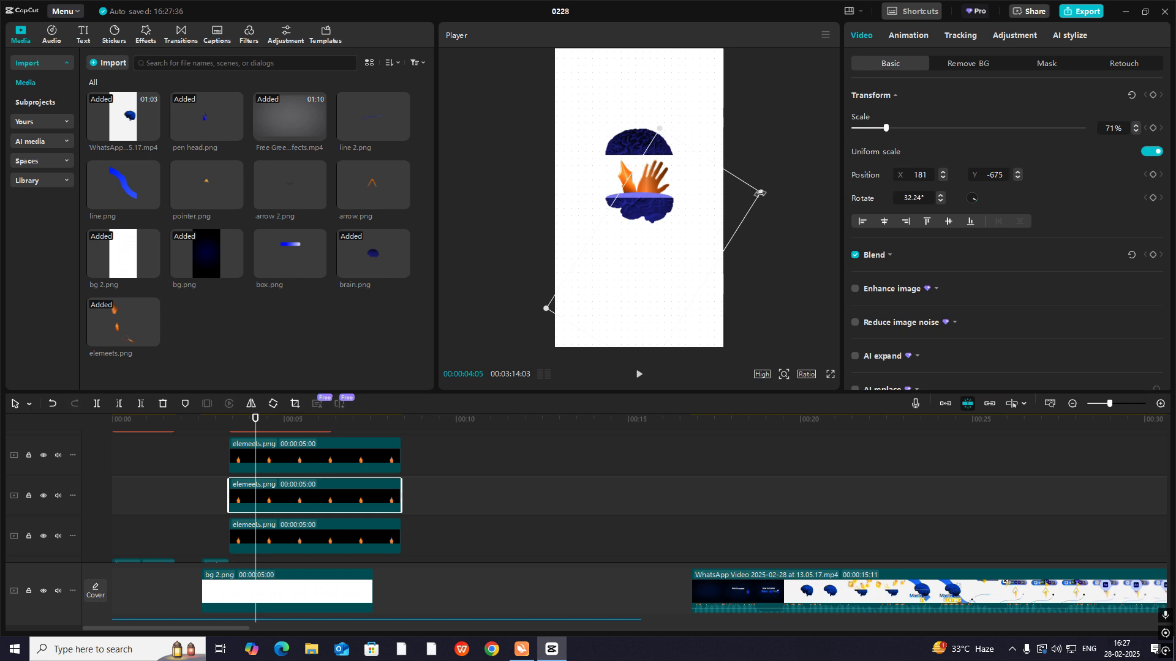
left_click_drag(761, 193, 745, 199)
left_click_drag(657, 194, 662, 187)
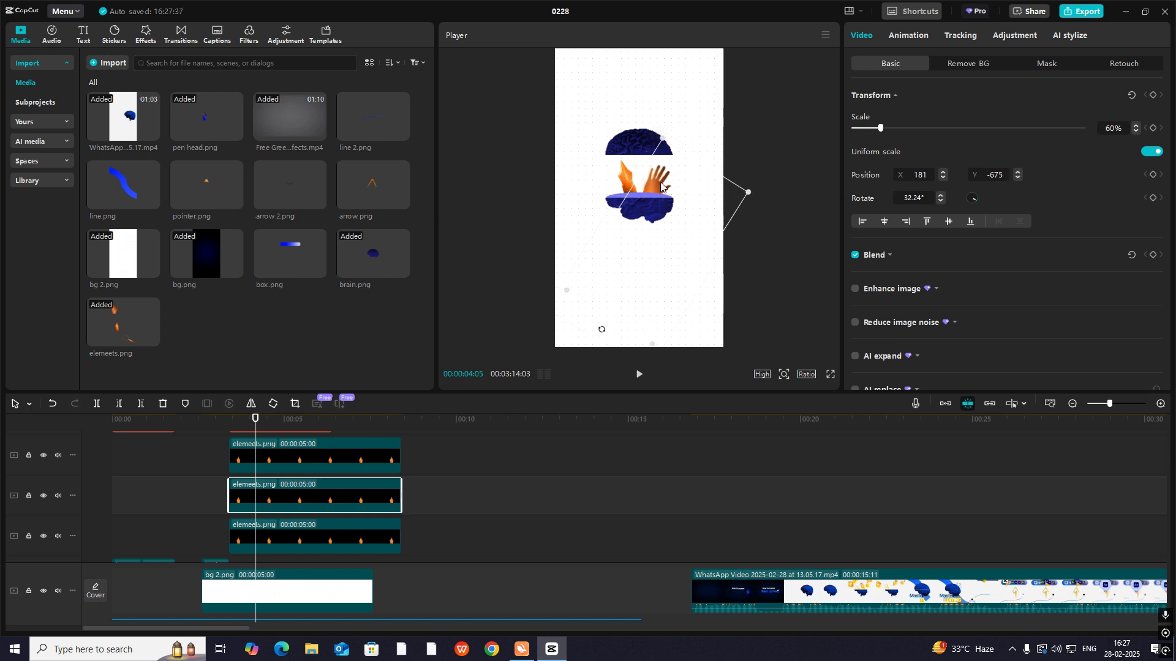
- Move the uppermost copy's circle mask onto the magnifying glass, at X 233, Y -711
left_click(277, 458)
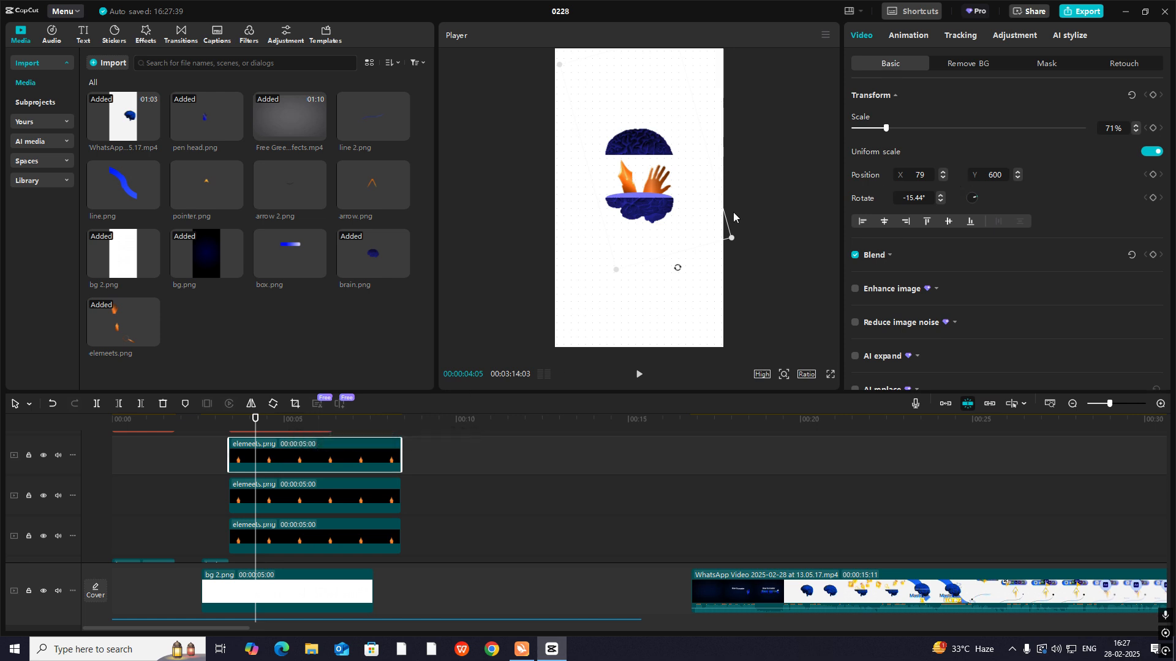
left_click(1047, 65)
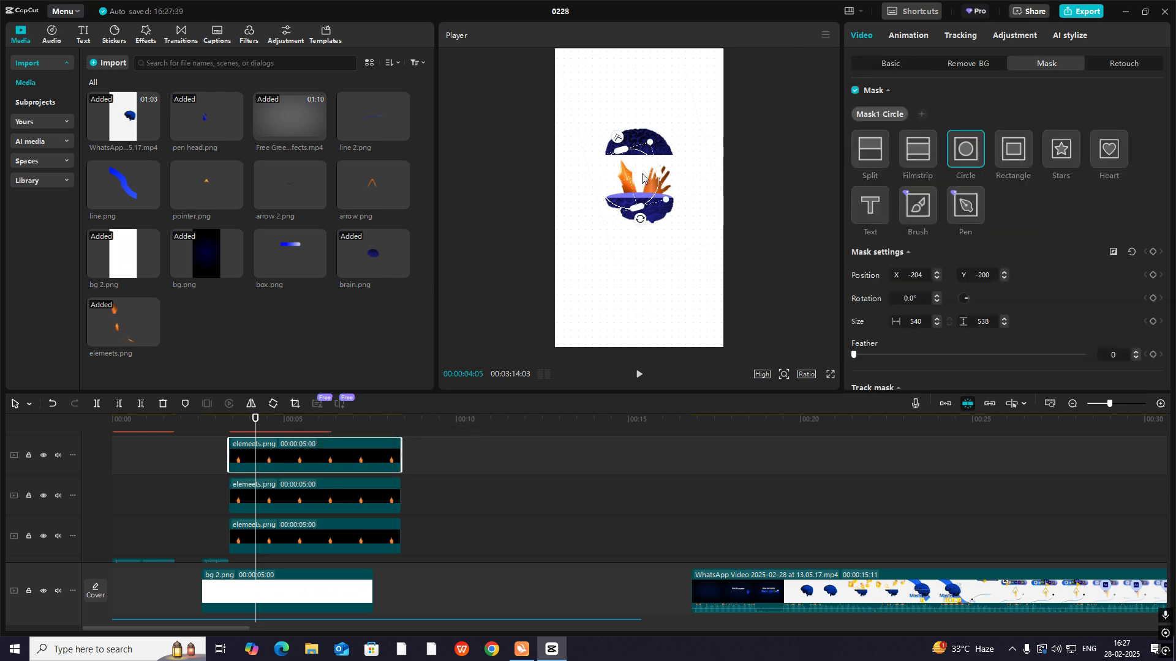
left_click_drag(642, 178, 699, 205)
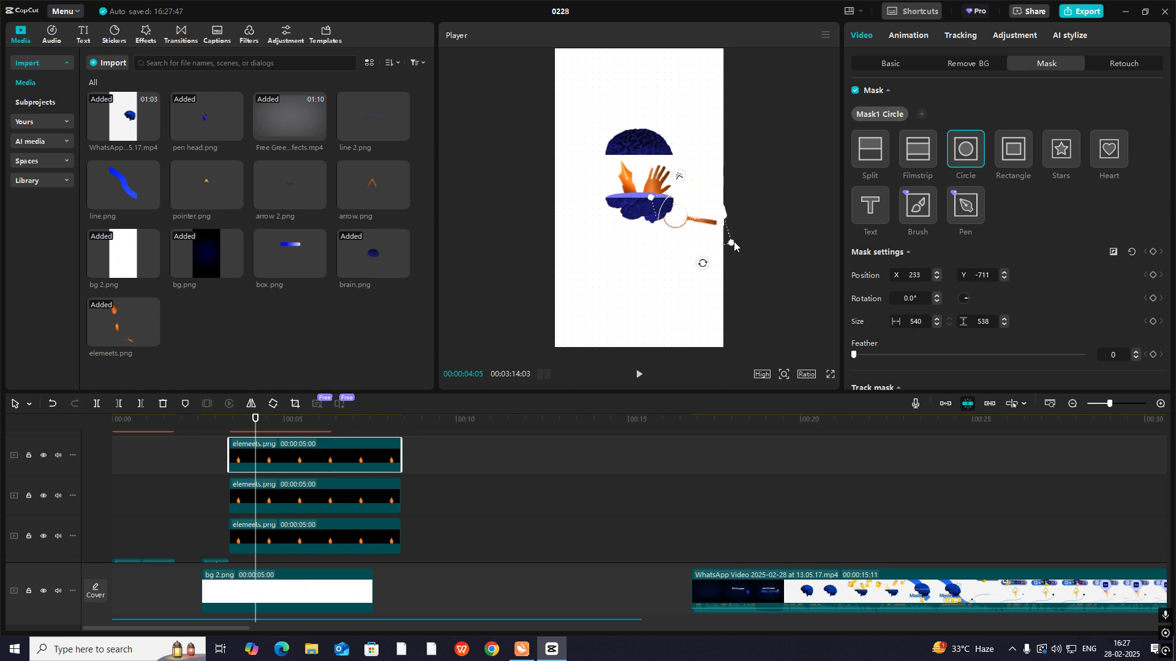
- Rotate the magnifying glass to 15.87°, scale it to 59% and place it beside the pen nib at X -295, Y 993
left_click(882, 65)
left_click_drag(684, 214, 663, 177)
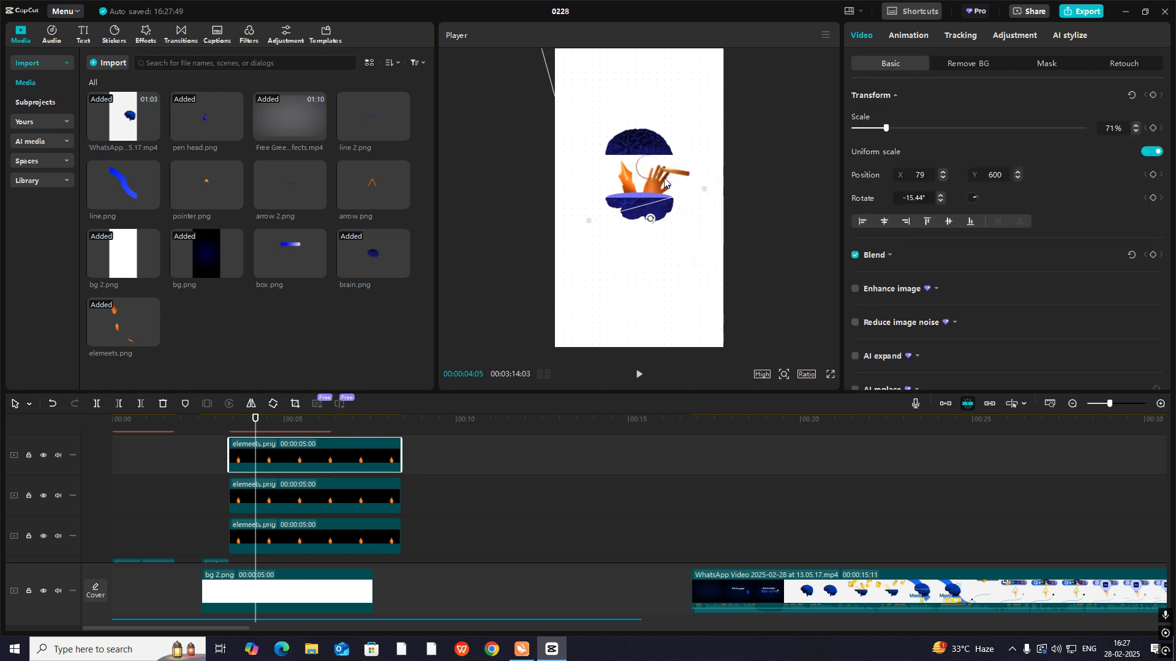
left_click_drag(650, 218, 585, 218)
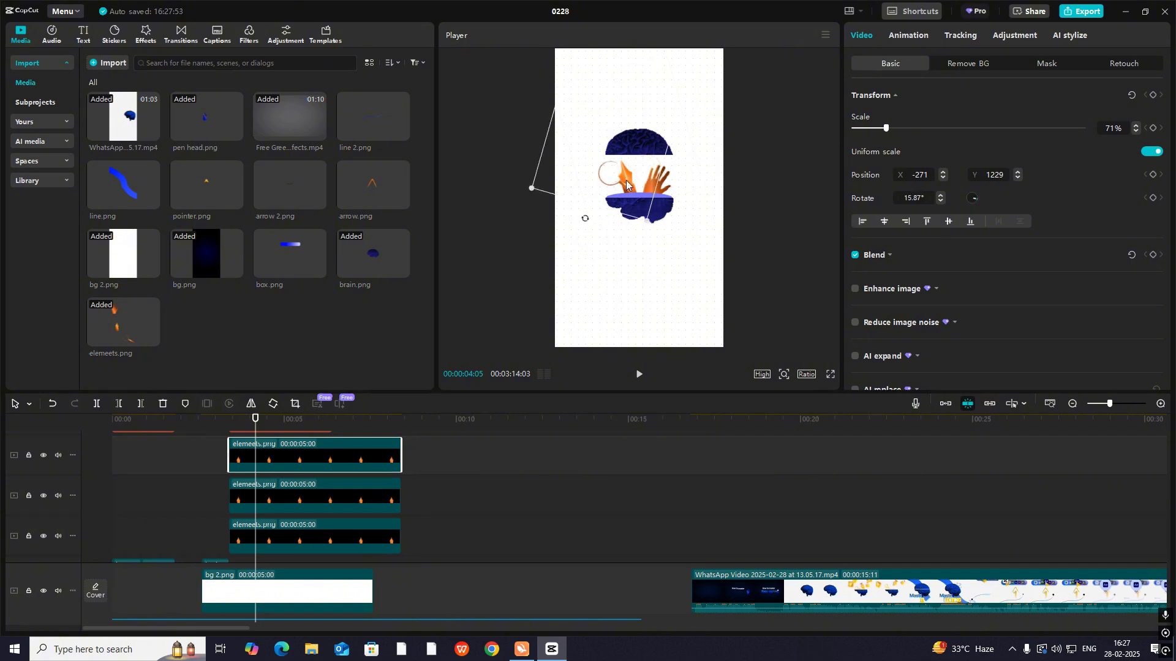
left_click_drag(530, 191, 546, 190)
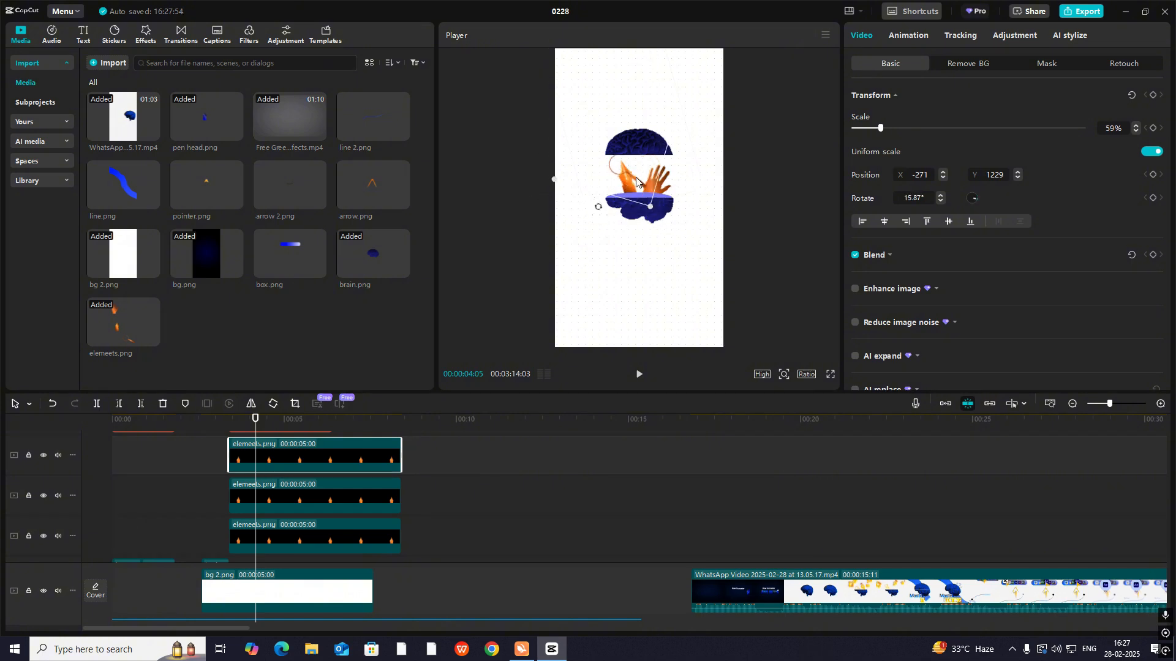
left_click_drag(627, 197, 624, 196)
- Compare the arrangement of the three orange elements with the opened-brain frame of the reference video
left_click(212, 487)
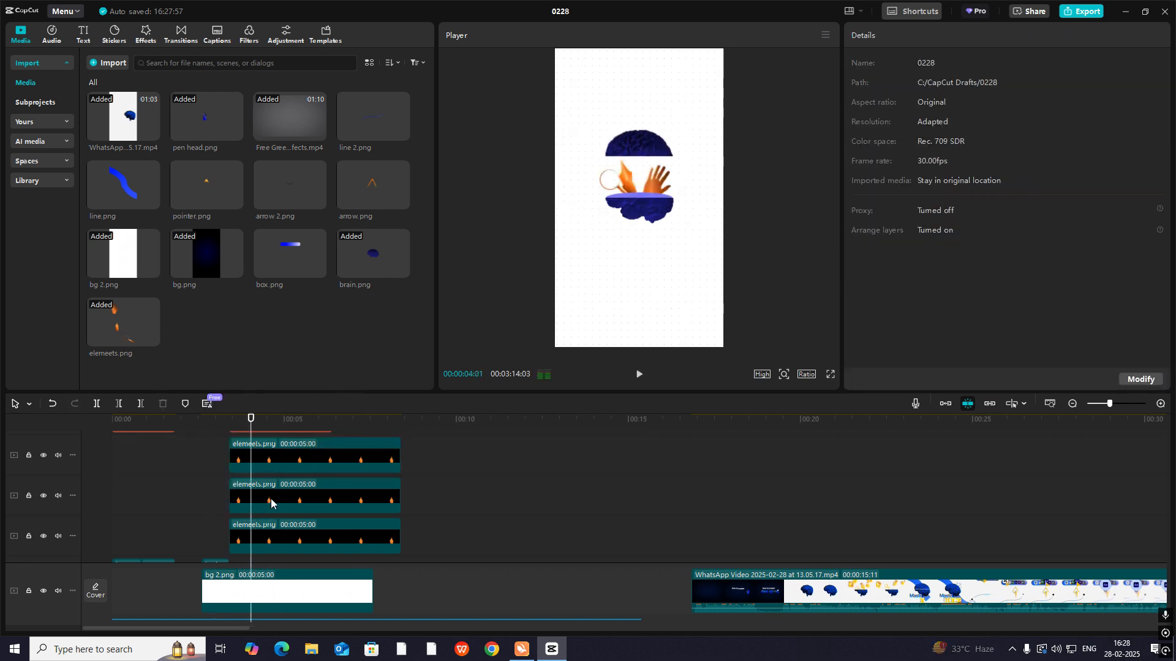
scroll(270, 498, "up", 2)
left_click(270, 499)
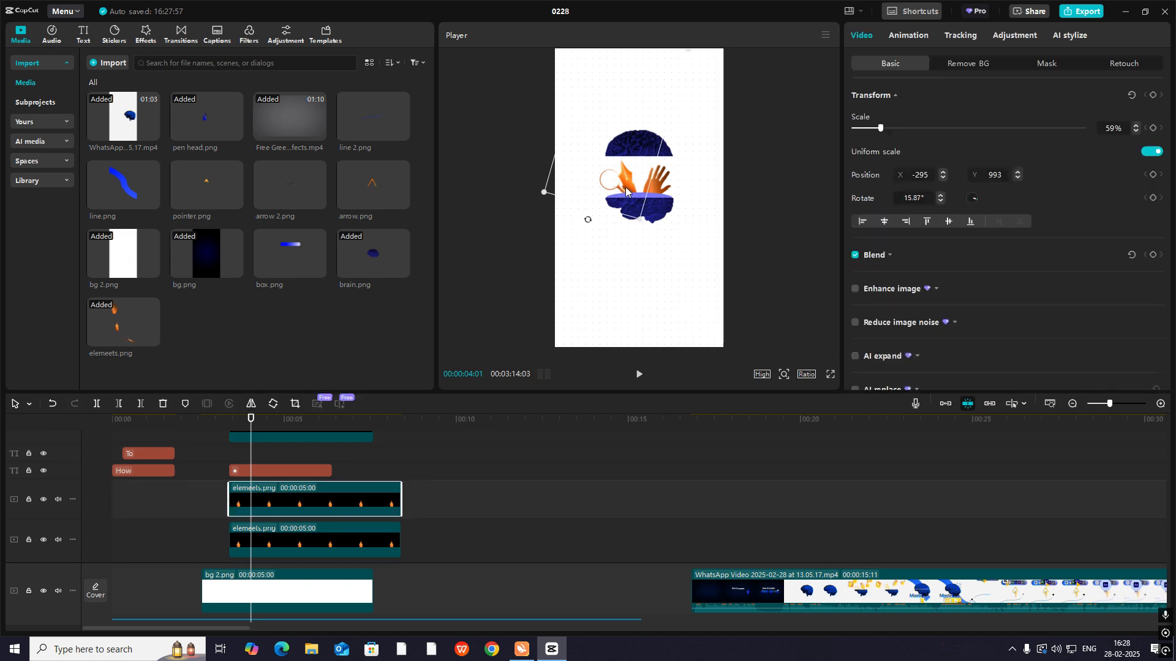
left_click(783, 527)
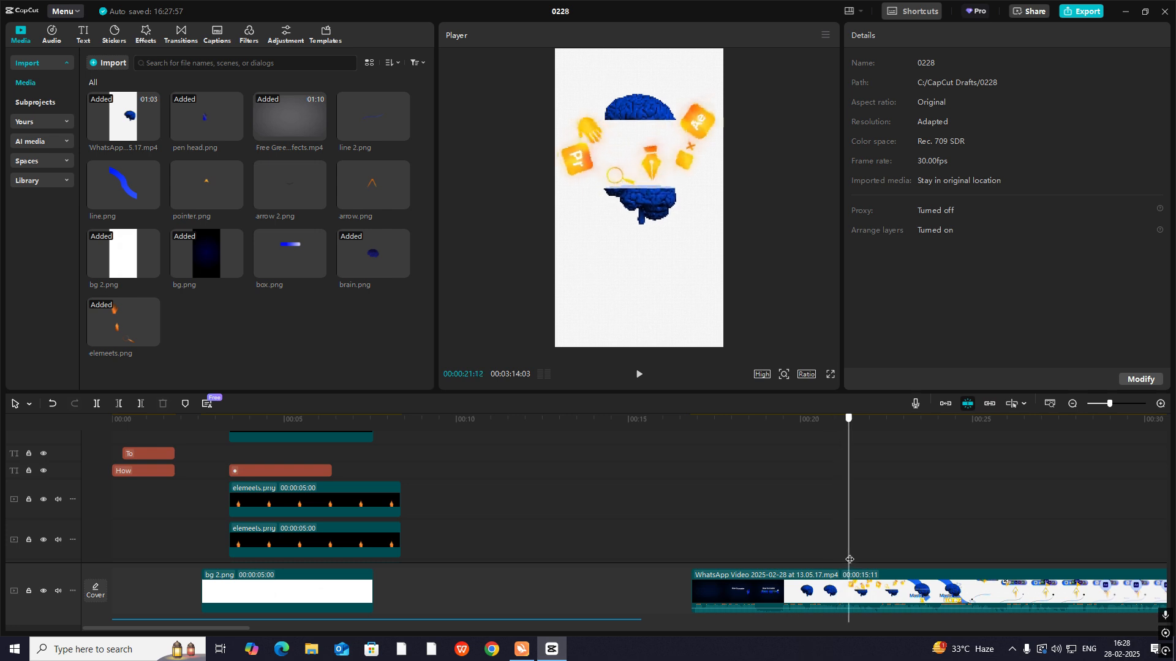
mouse_move(246, 521)
left_mouse_down()
mouse_move(230, 525)
mouse_move(258, 526)
left_mouse_up()
scroll(263, 514, "down", 2)
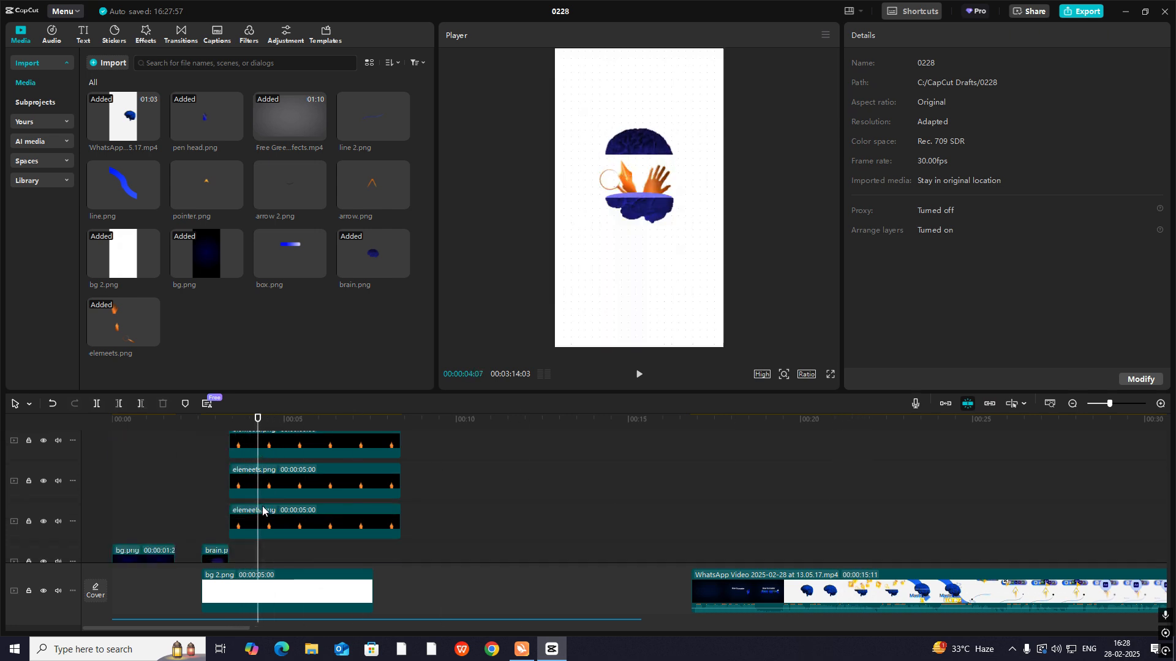
- Convert each of the three masked elemeets.png clips into its own compound clip
left_click(274, 520)
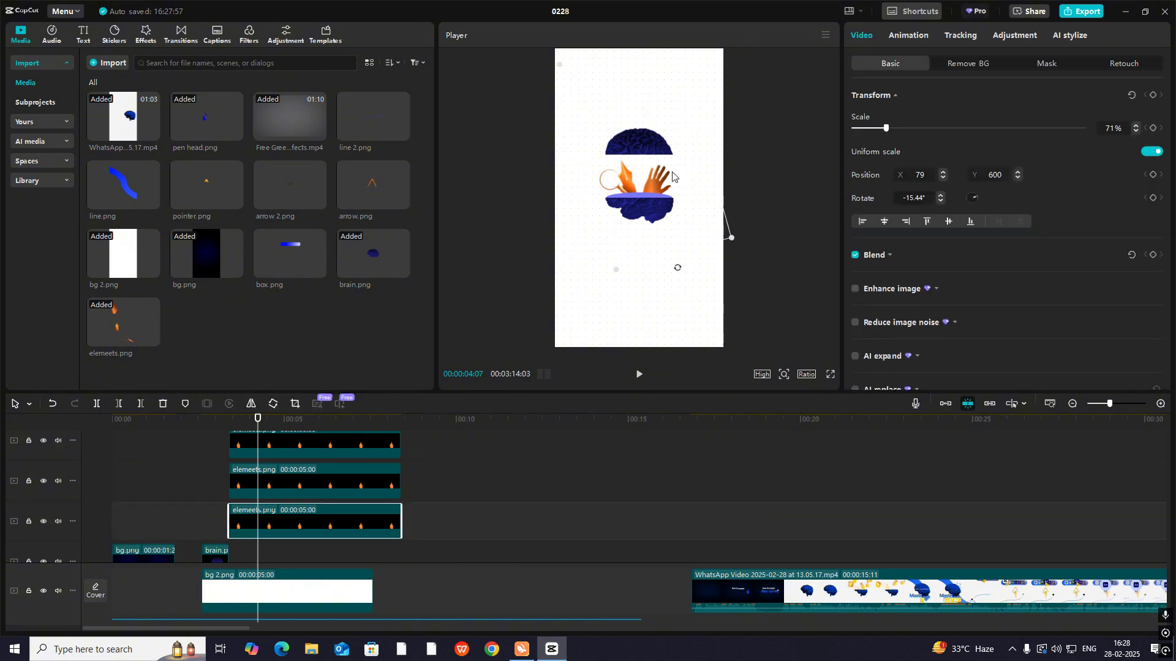
left_click(1043, 63)
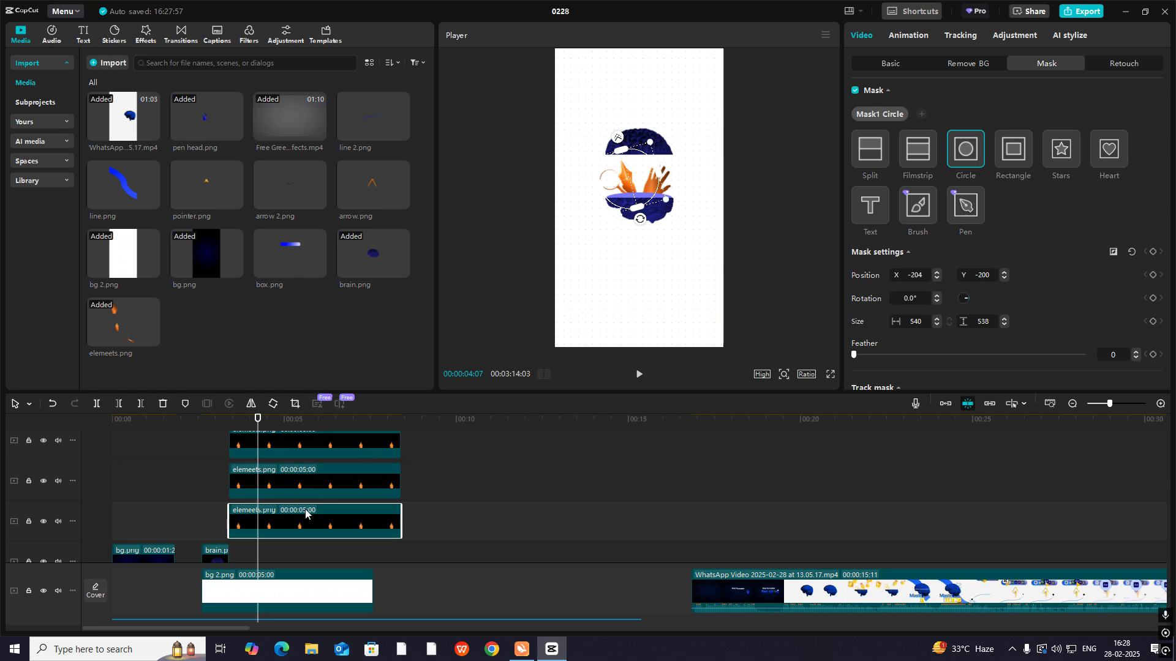
key("alt+g")
left_click(302, 486)
key("alt+g")
scroll(302, 486, "up", 1)
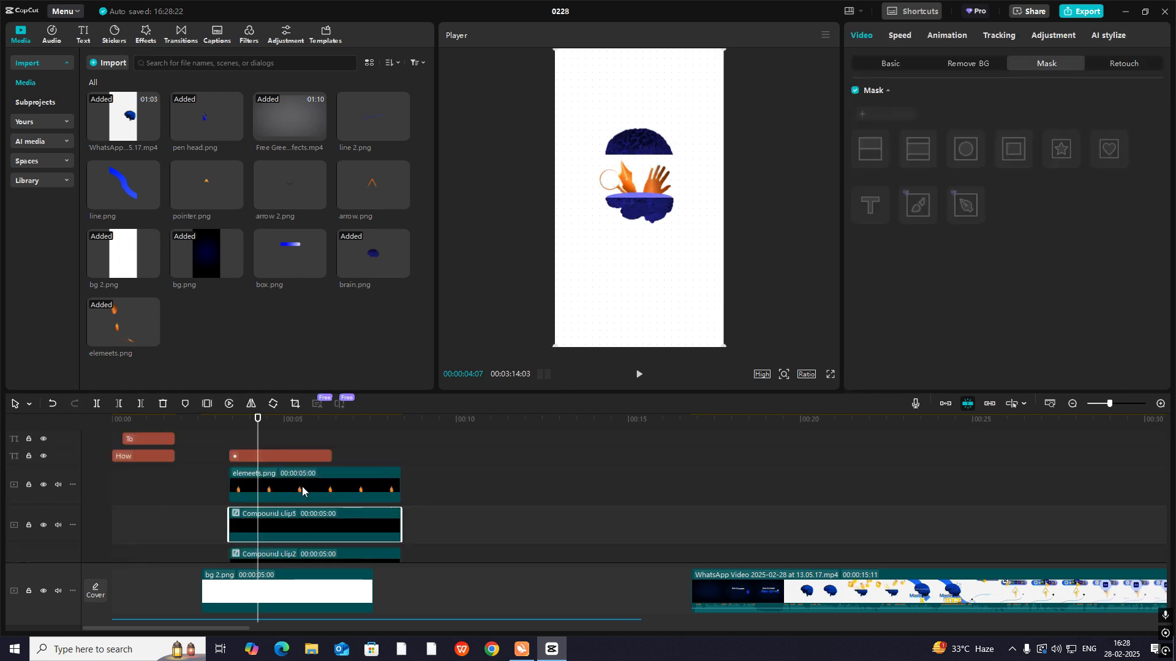
left_click(303, 479)
key("alt+g")
scroll(303, 478, "down", 1)
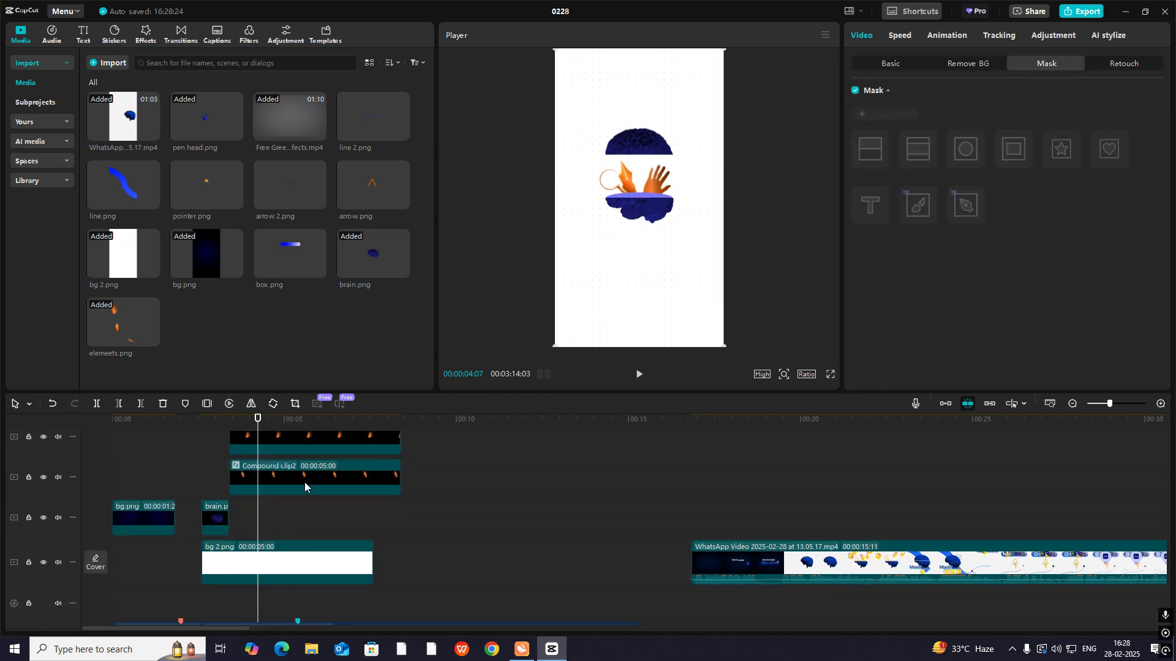
- Add a split mask to the pen nib's compound clip so its base fades out at the rim of the lower brain half
left_click(304, 483)
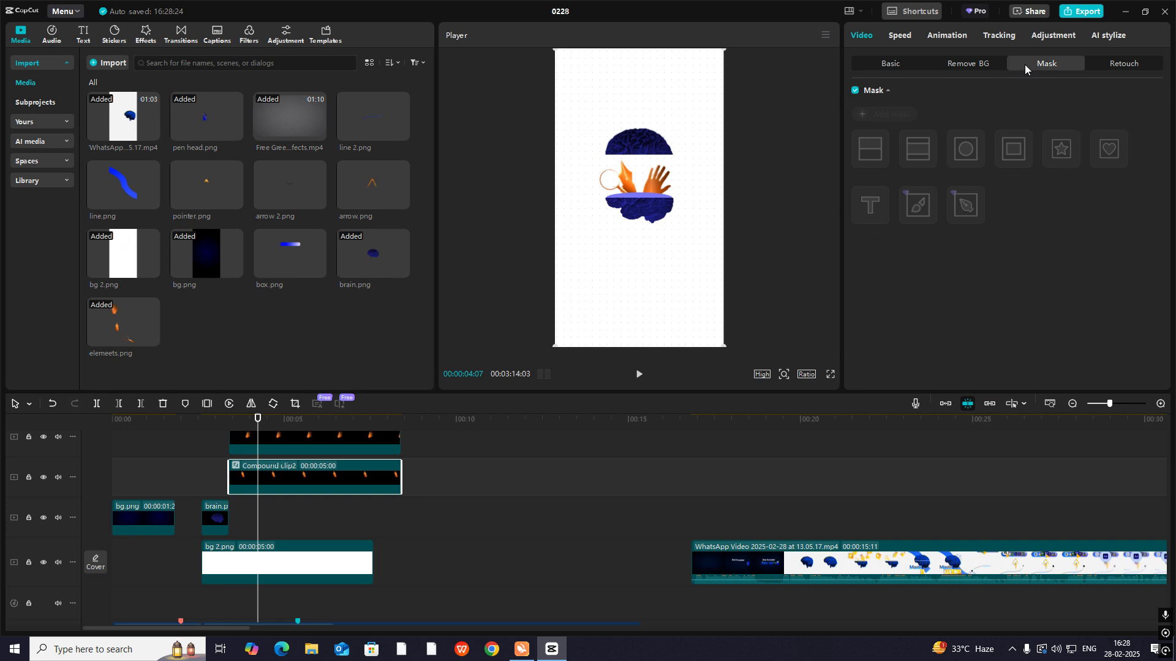
left_click(870, 149)
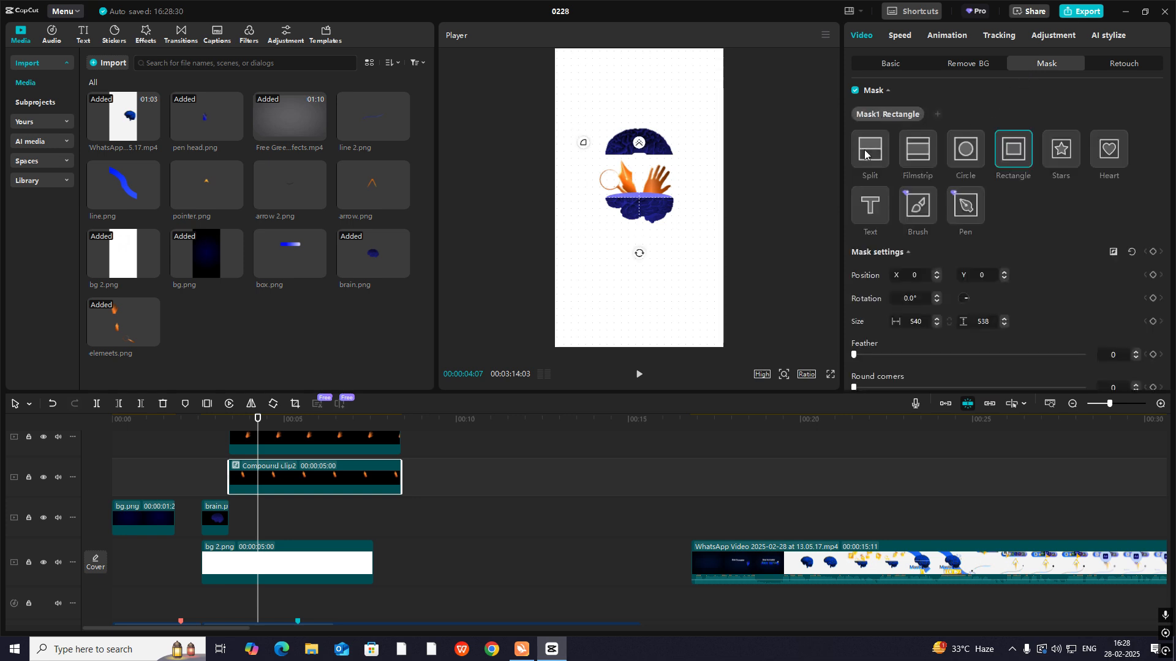
mouse_move(633, 188)
left_mouse_down()
mouse_move(635, 171)
mouse_move(642, 189)
left_mouse_up()
left_click(899, 65)
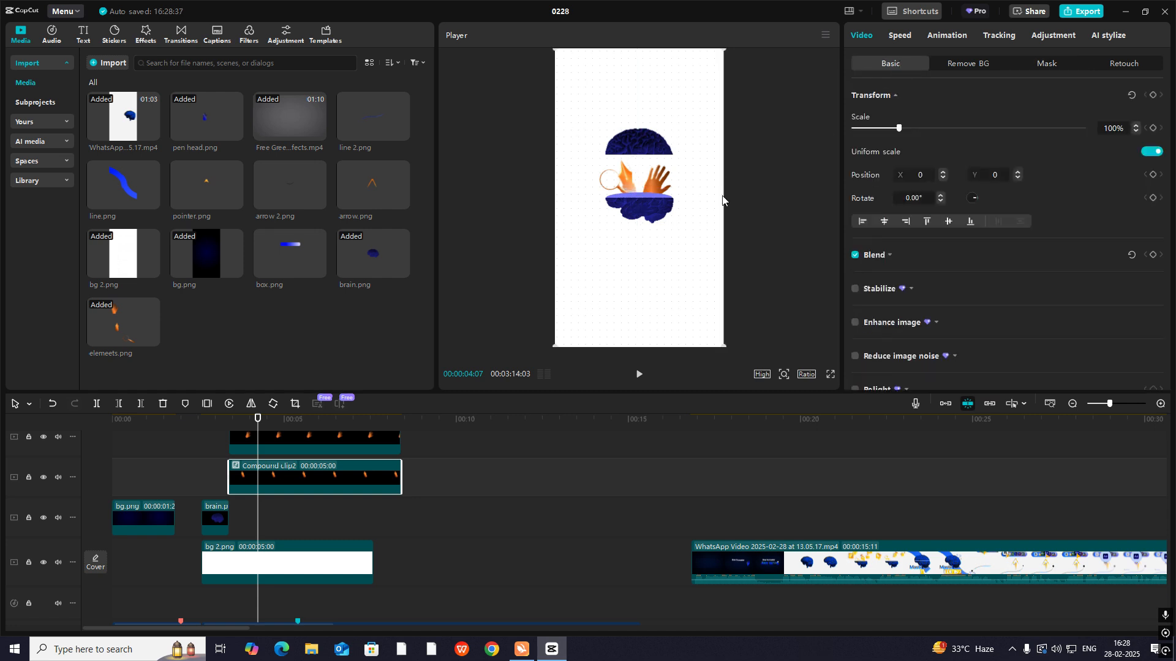
- Add a split mask to the hand's compound clip at X 98, Y 35 with a feather of 24
scroll(318, 485, "up", 1)
left_click(310, 475)
left_click(1047, 65)
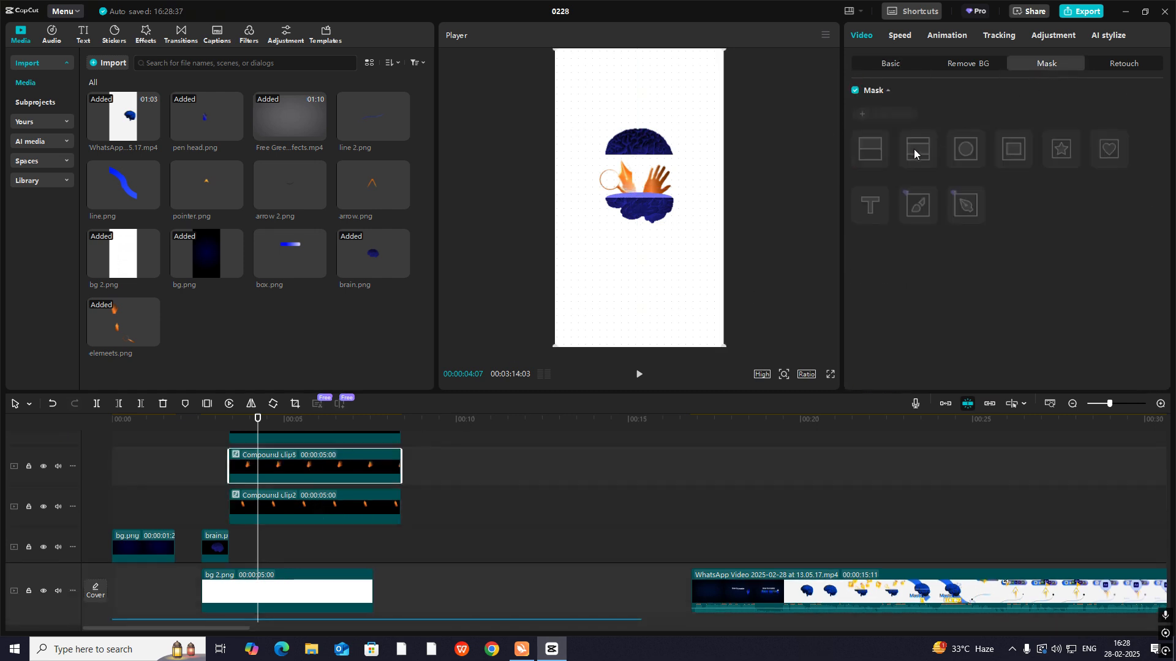
left_click(870, 148)
left_click_drag(636, 193, 658, 169)
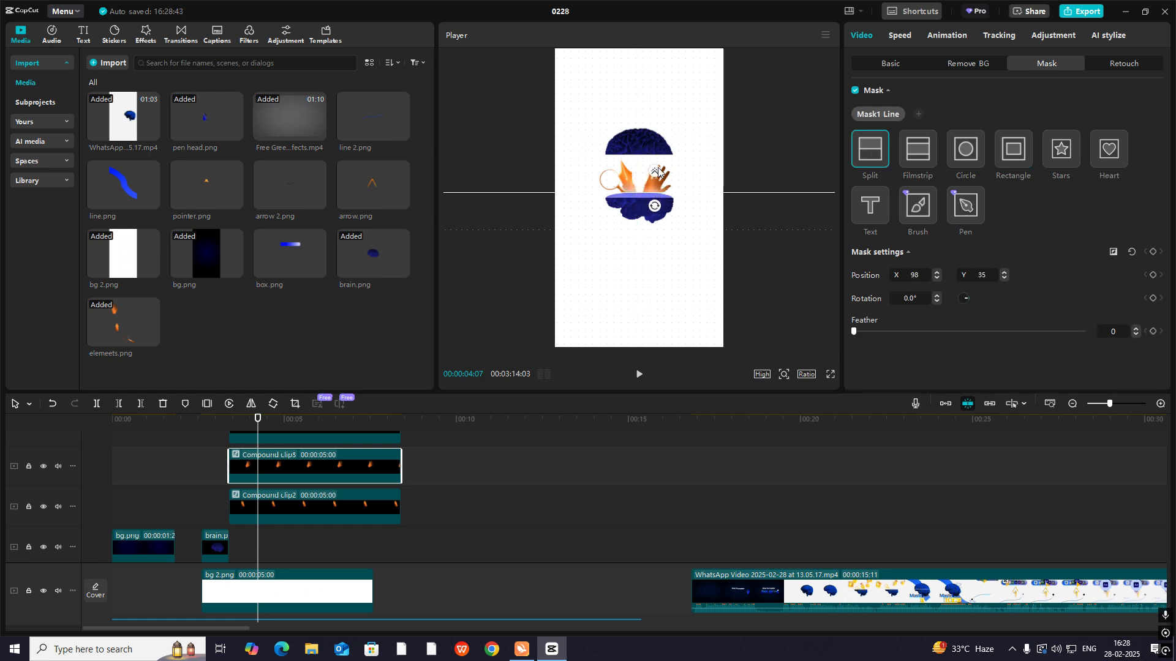
left_click(905, 61)
- Add a split mask to the magnifying glass's compound clip and move its edge up to the rim of the lower brain half
scroll(278, 483, "up", 3)
left_click(297, 480)
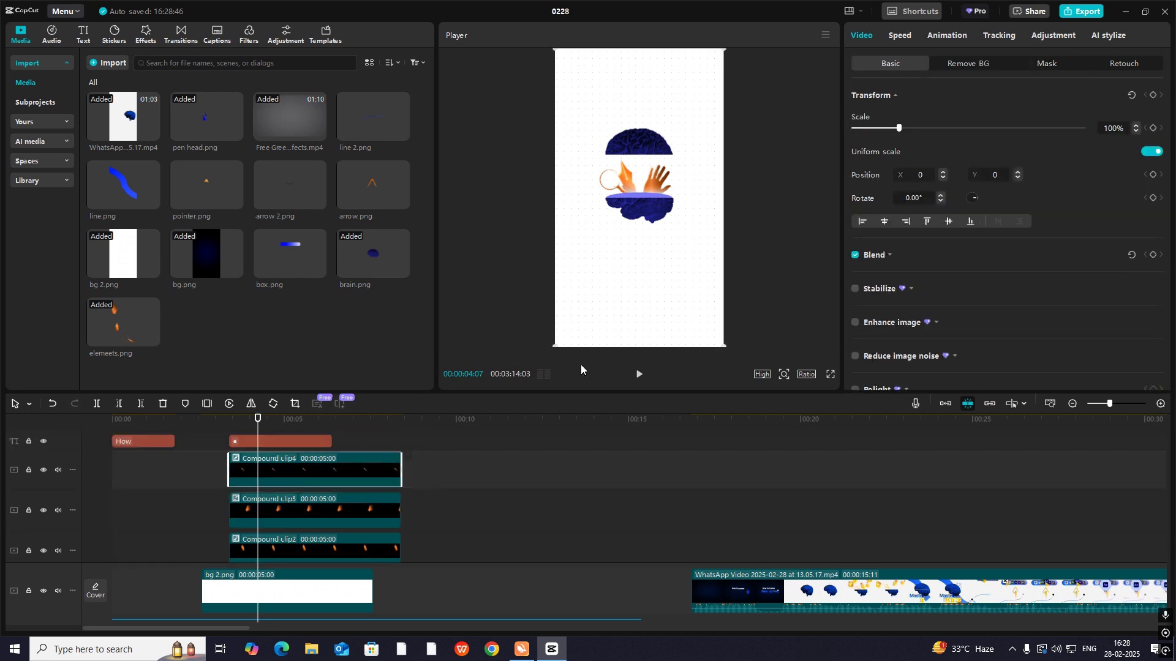
left_click(1043, 66)
left_click(888, 122)
left_click(876, 147)
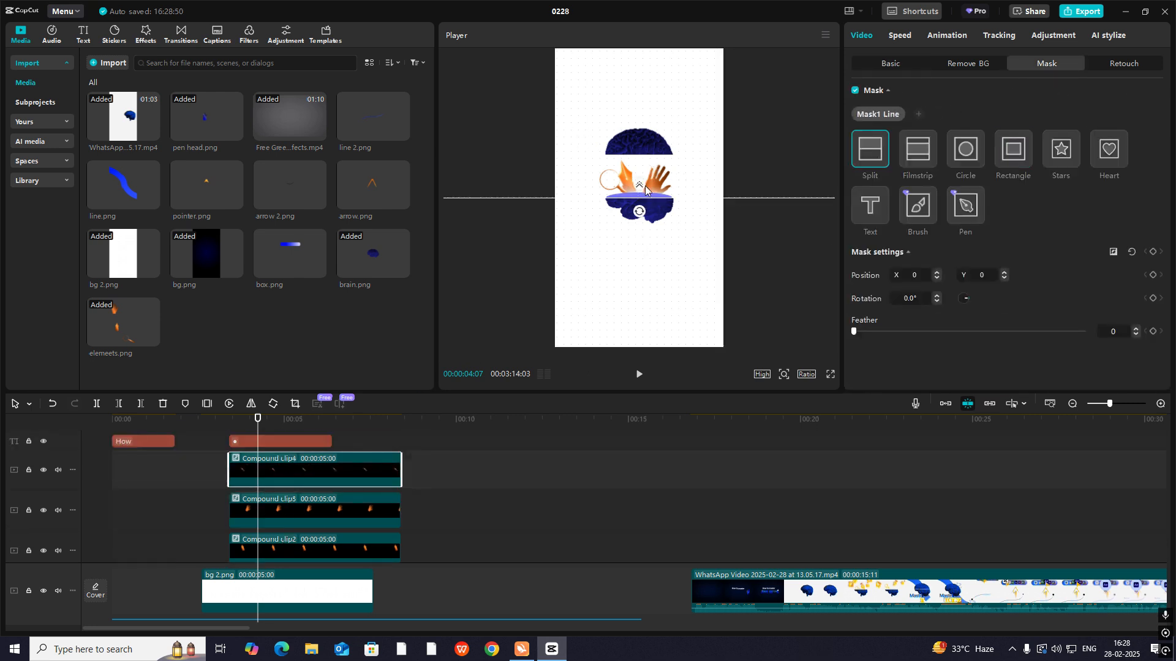
left_click_drag(624, 194, 627, 184)
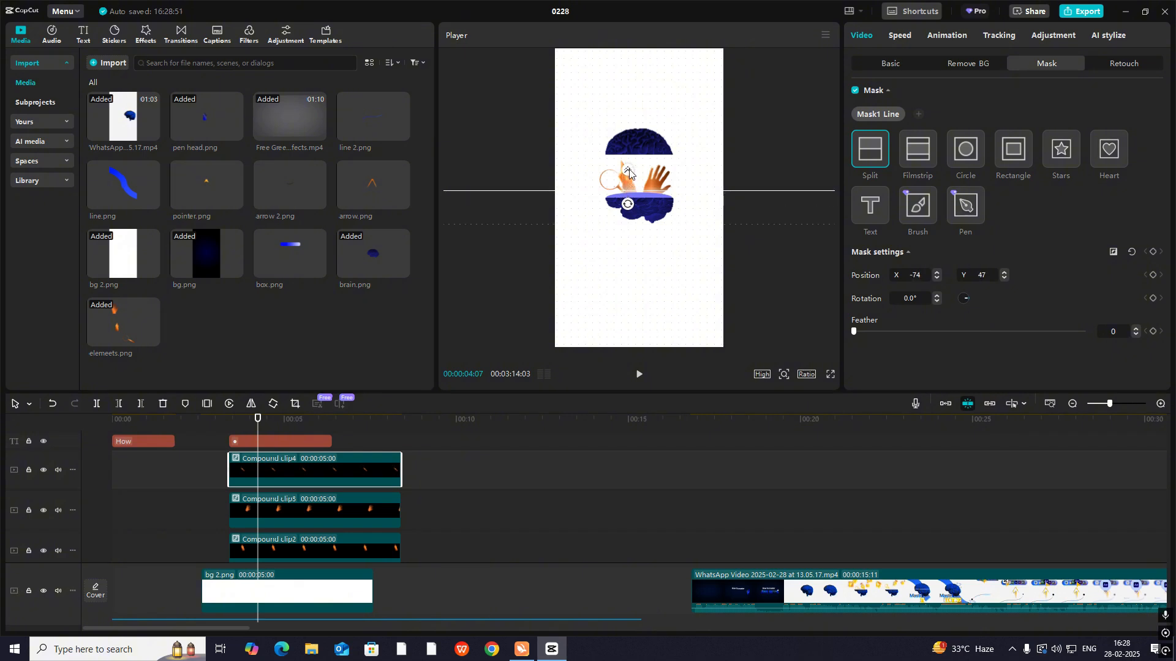
left_click(873, 64)
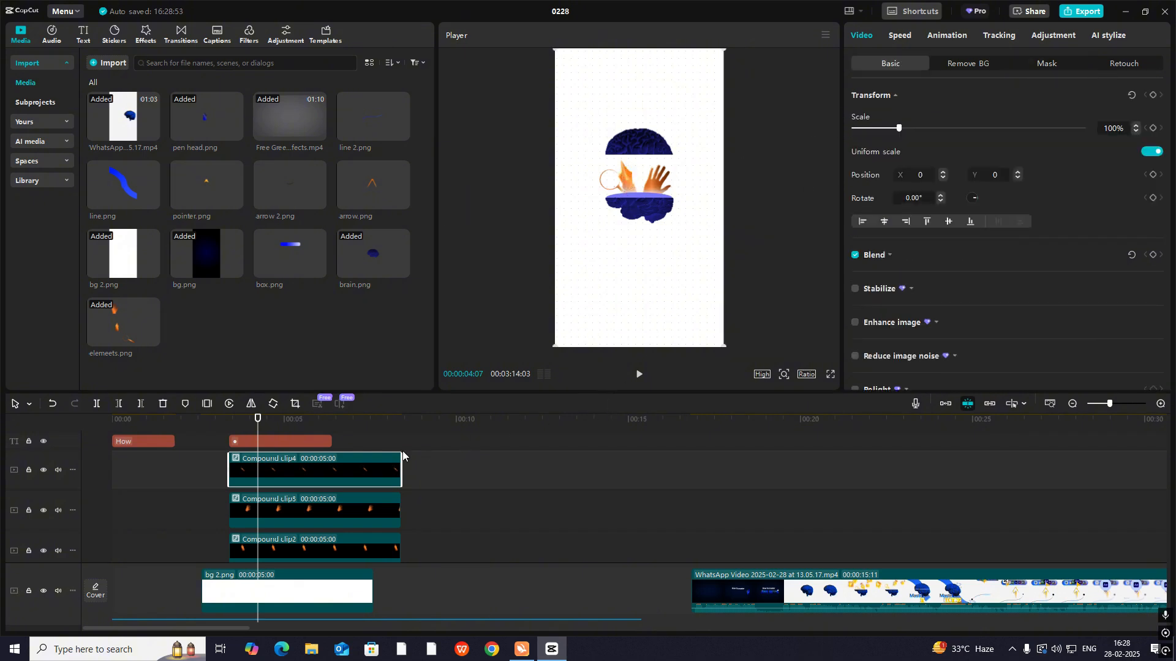
- Play the brain opening and trim the starts of the three compound clips to 00:00:04:06
left_click(223, 482)
left_click(229, 483)
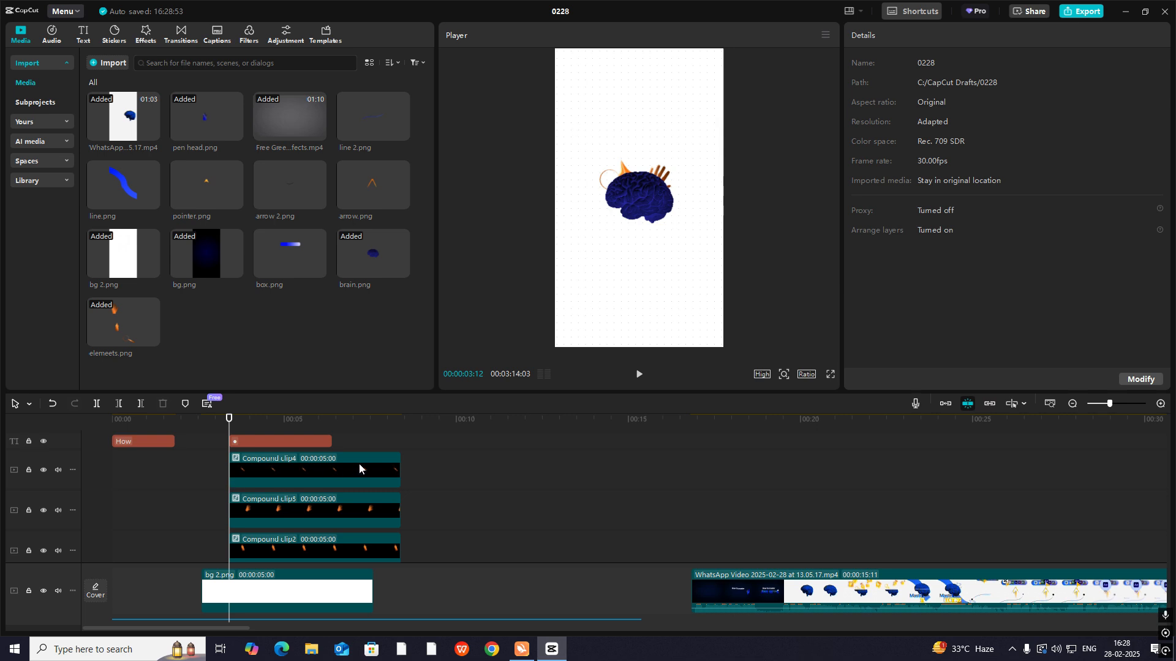
key("space")
key("space")
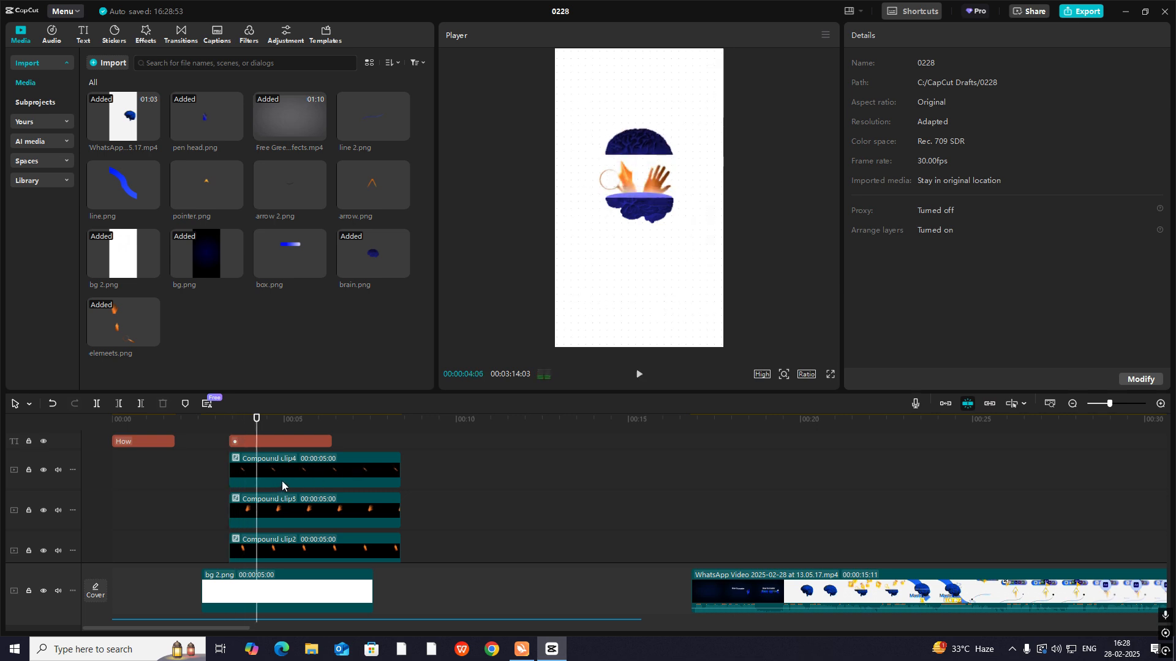
left_click_drag(232, 466, 256, 498)
scroll(246, 506, "down", 1)
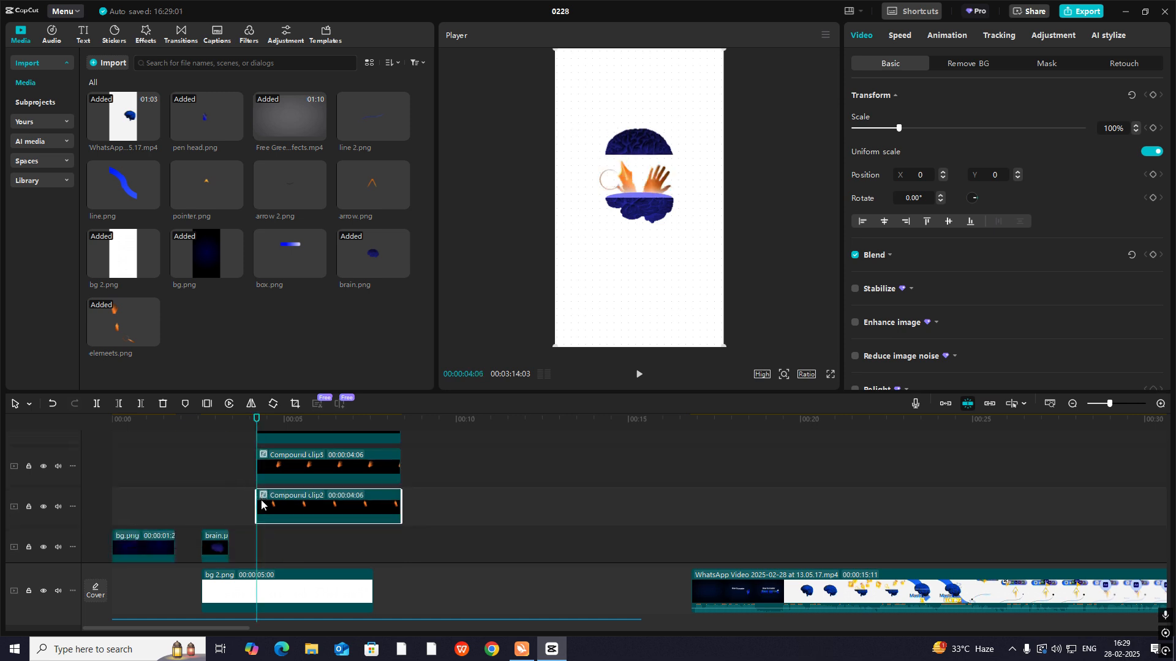
scroll(337, 490, "up", 1)
scroll(388, 461, "up", 1)
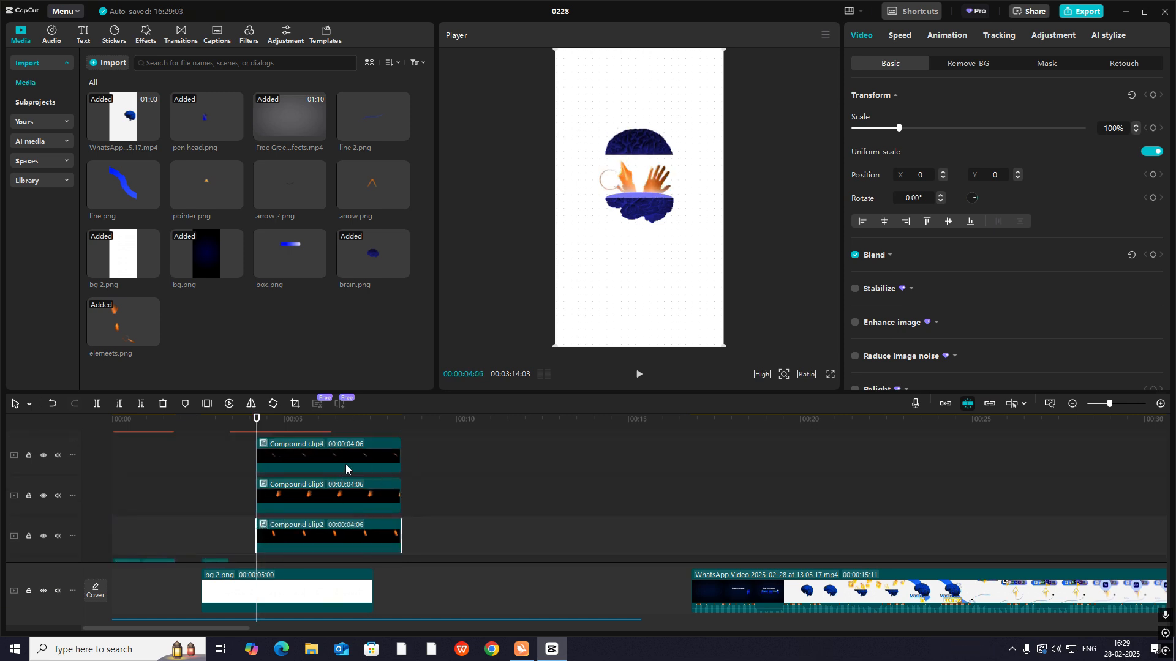
- Add transform and blend keyframes at 00:00:04:06 to the magnifying glass, hand and pen nib compound clips
left_click(327, 464)
left_click(1153, 95)
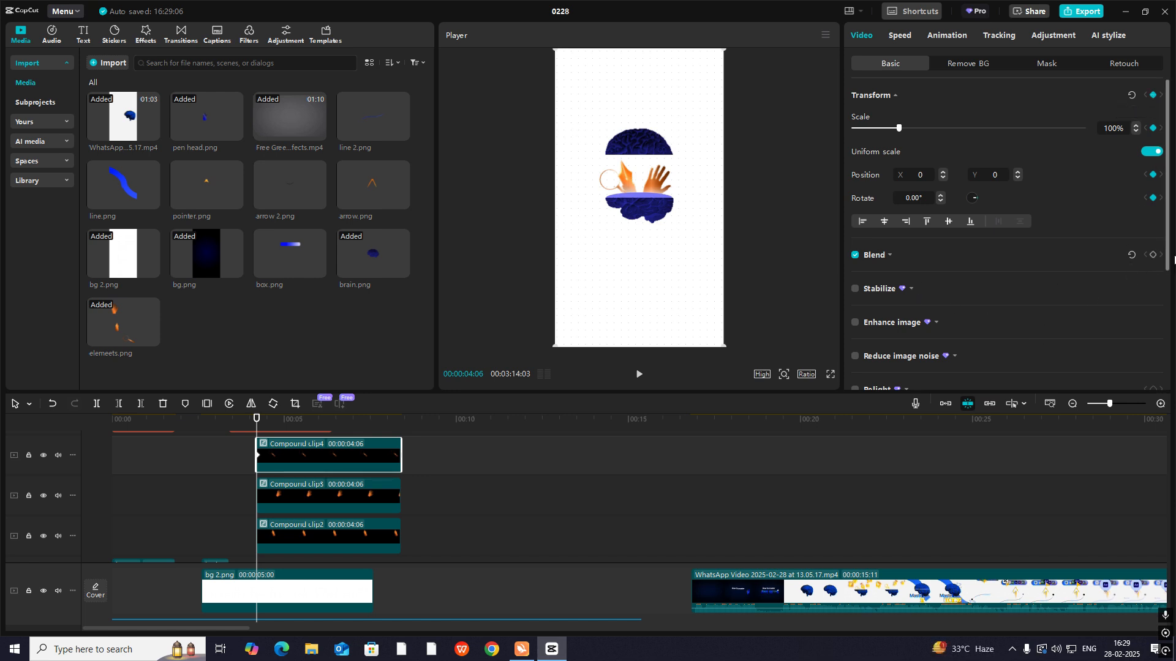
left_click(314, 506)
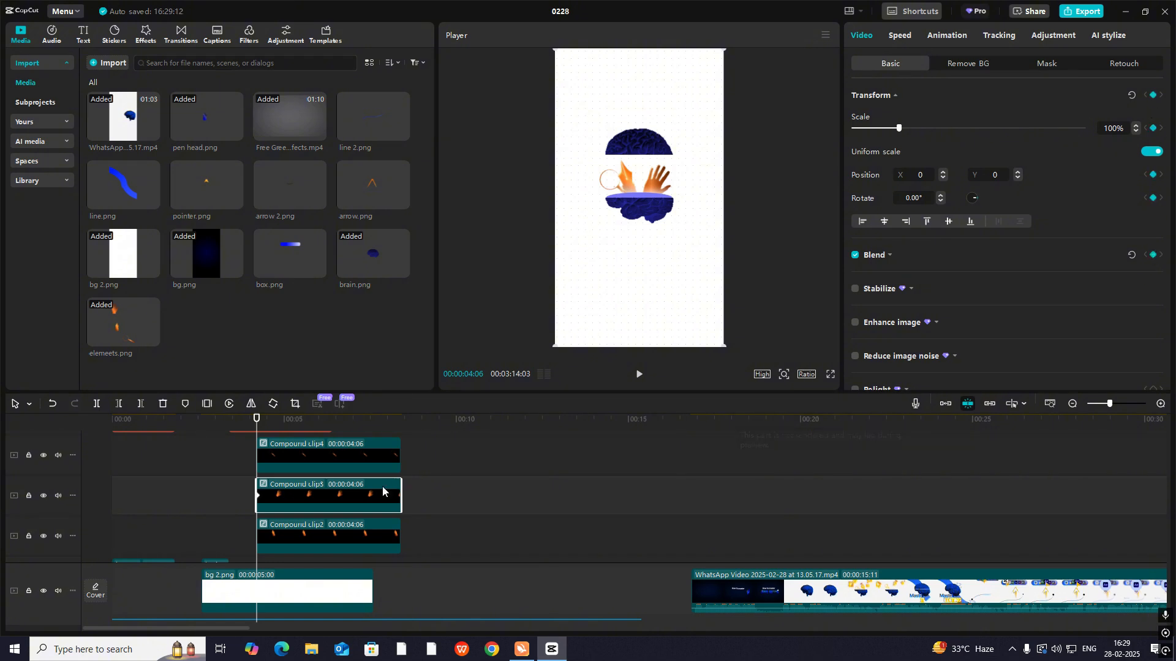
left_click(365, 531)
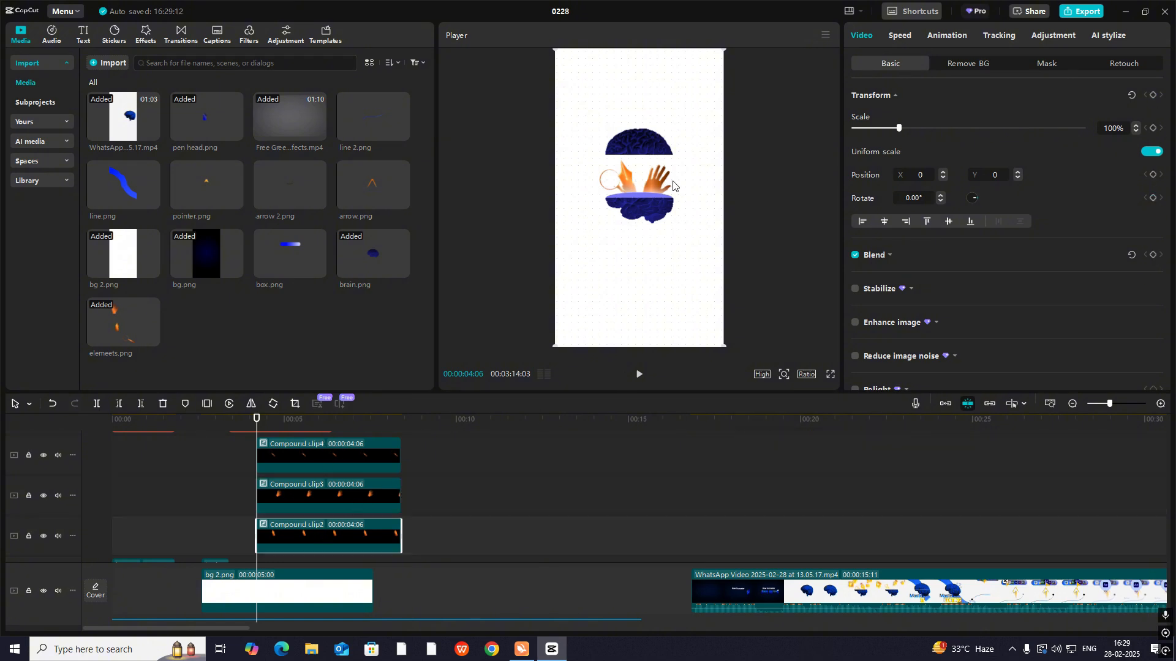
left_click(1152, 95)
left_click(1153, 255)
- At 00:00:04:26, move the magnifying glass out above the brain to X -389, Y 870
key("space")
key("space")
left_click(309, 455)
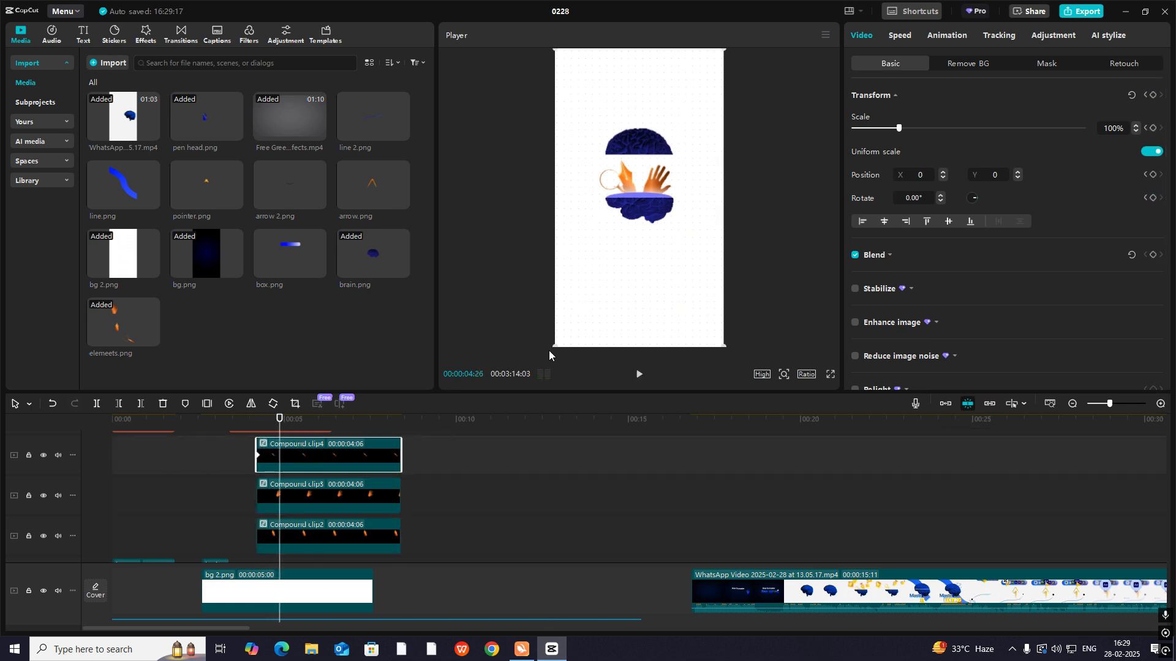
left_click(653, 184)
left_click(322, 464)
left_click_drag(653, 187, 622, 120)
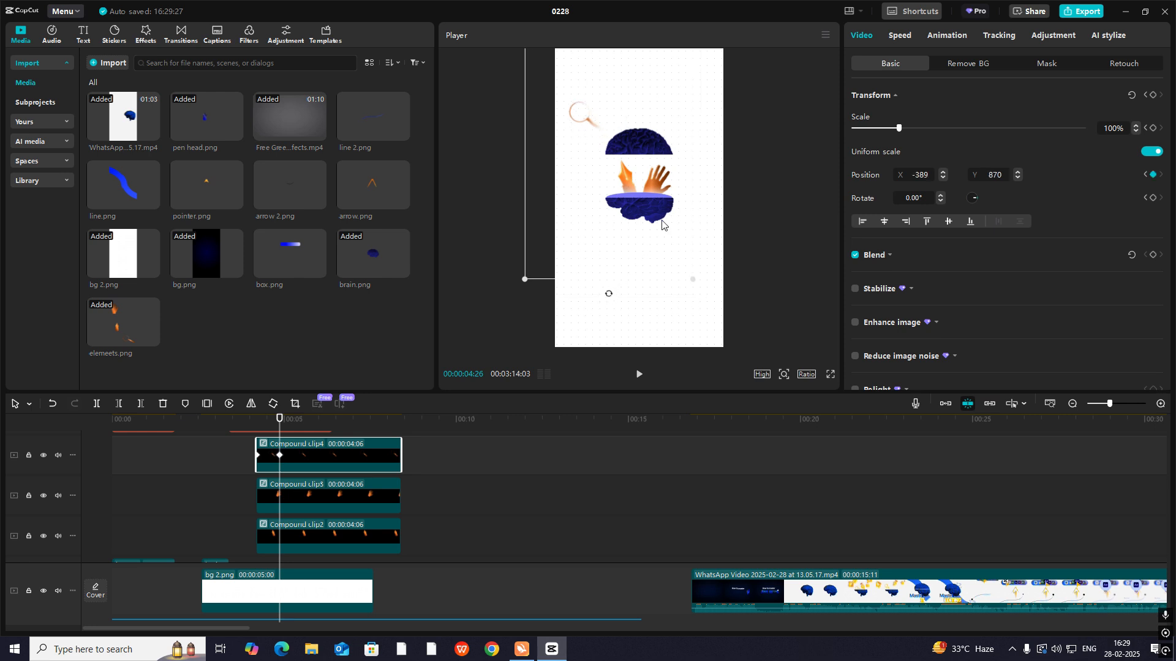
- At the same frame, move the hand to X 287, Y 791 and the pen nib to X 0, Y 1121
left_click(340, 486)
left_click_drag(650, 179, 671, 125)
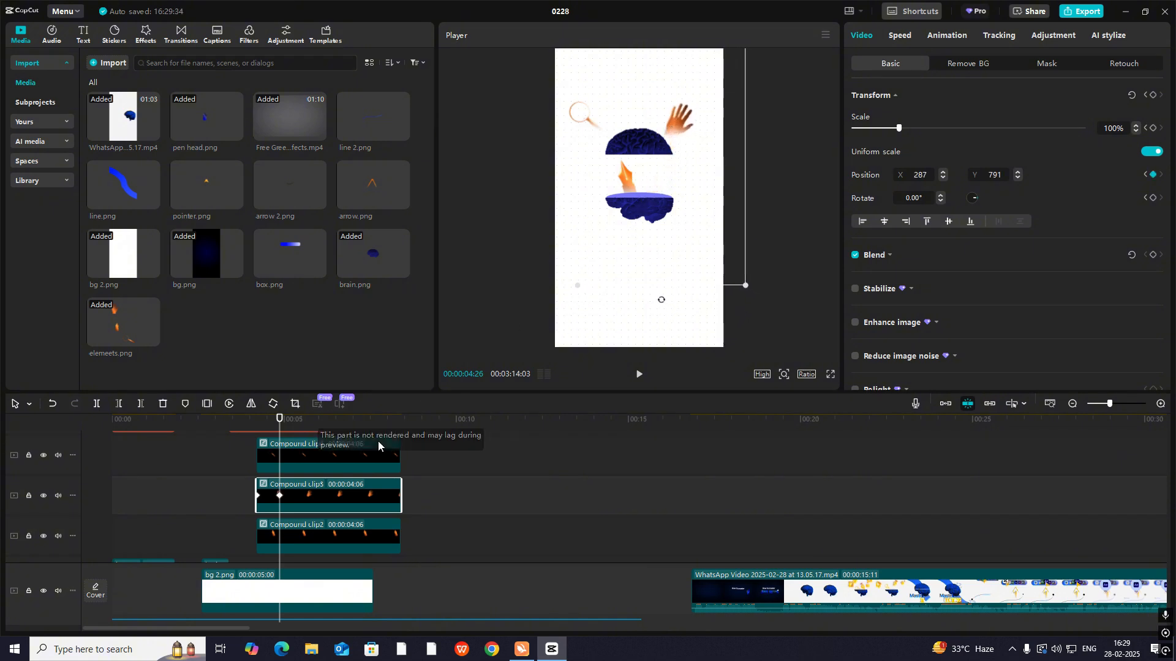
left_click(322, 536)
left_click_drag(594, 226, 593, 137)
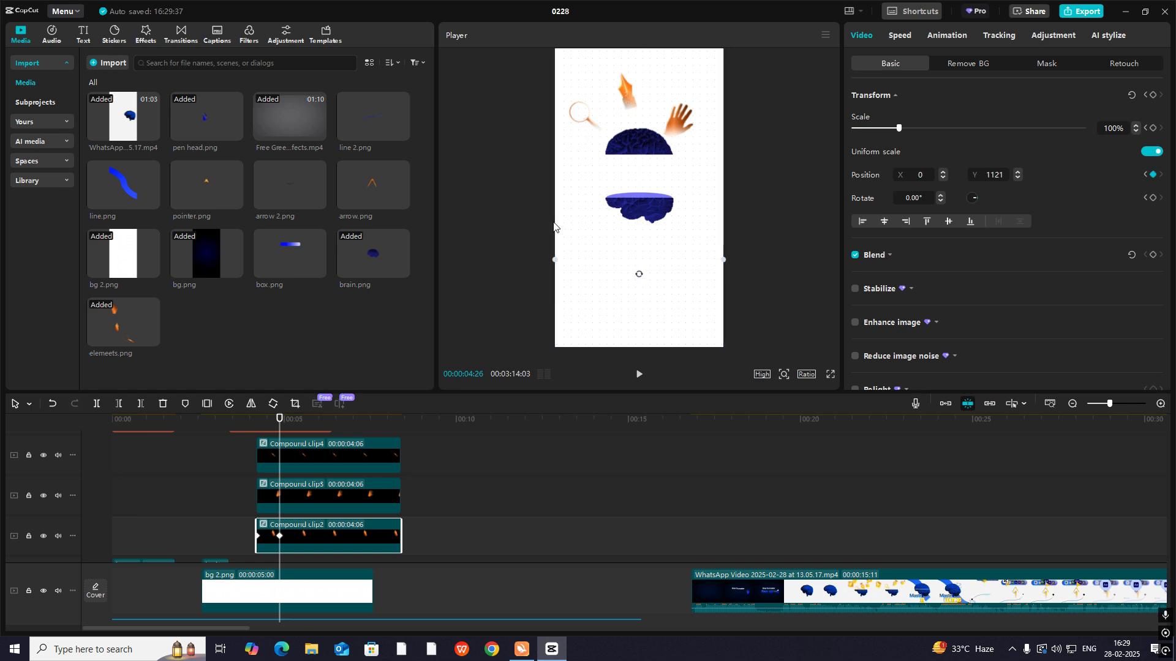
- Rotate the hand to 28.77° at 00:00:04:26 and try a rotation of 22.83° on the magnifying glass and 45° on the pen nib
left_click(305, 497)
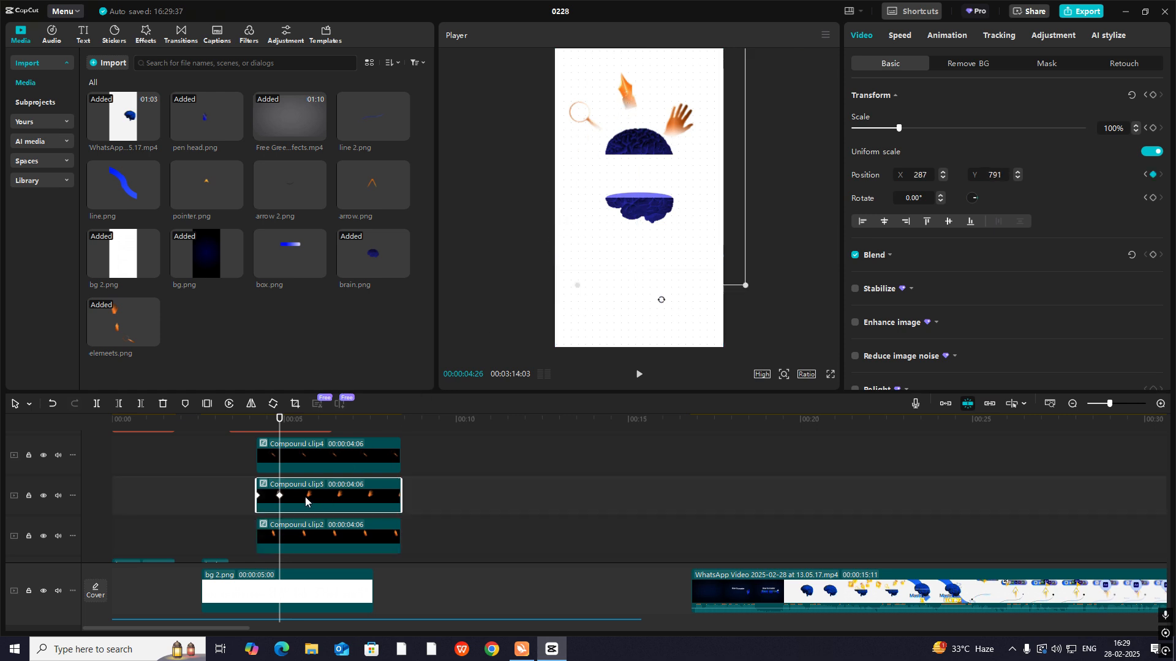
left_click(314, 464)
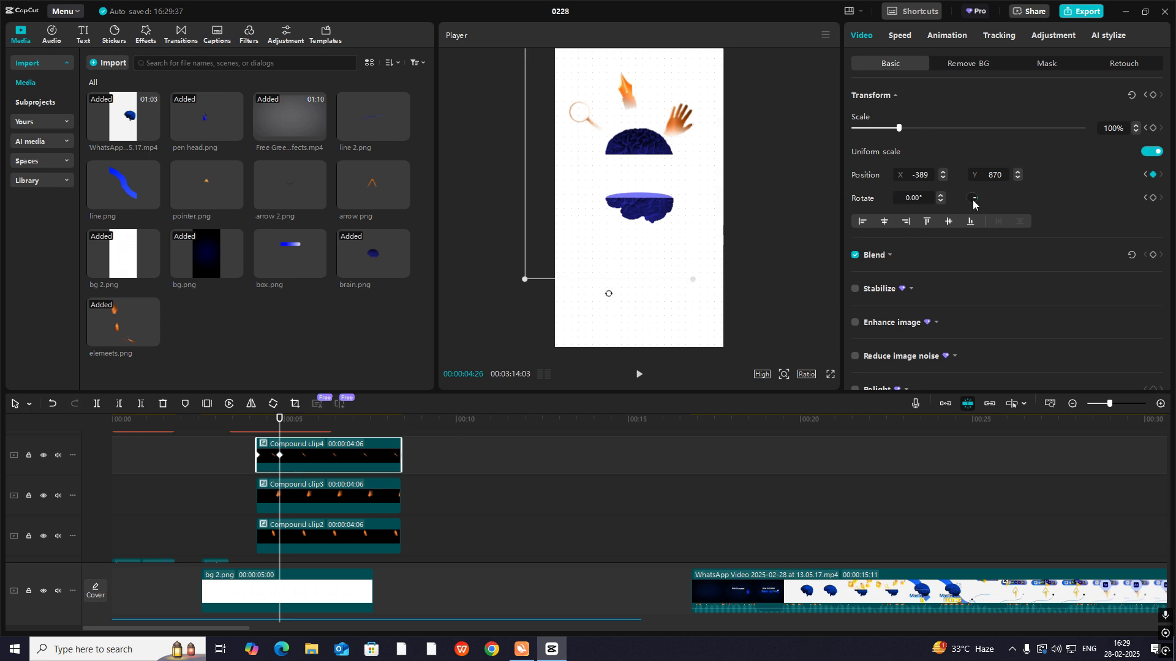
mouse_move(973, 204)
left_mouse_down()
mouse_move(970, 195)
mouse_move(1004, 215)
mouse_move(980, 194)
mouse_move(1079, 210)
mouse_move(1005, 176)
mouse_move(1016, 168)
mouse_move(1028, 176)
mouse_move(994, 182)
mouse_move(980, 205)
left_mouse_up()
key("ctrl+z")
left_click(324, 496)
left_click(323, 530)
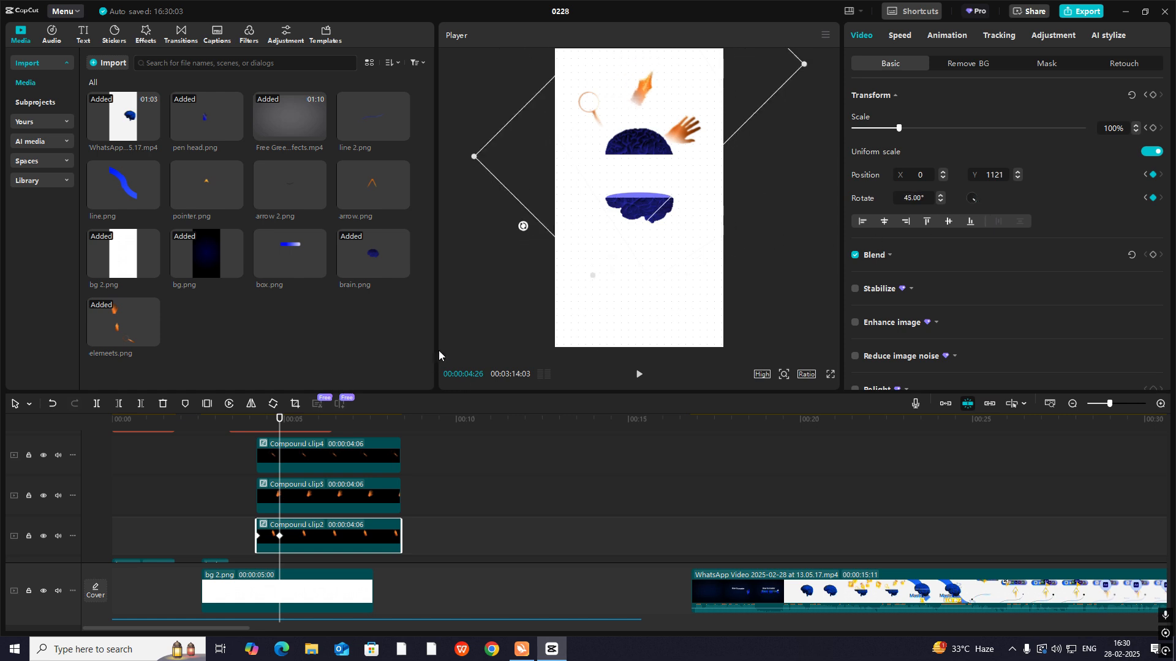
- Reset the pen nib's rotation to 0° and rotate the magnifying glass to -23.96°
left_click_drag(972, 200, 978, 197)
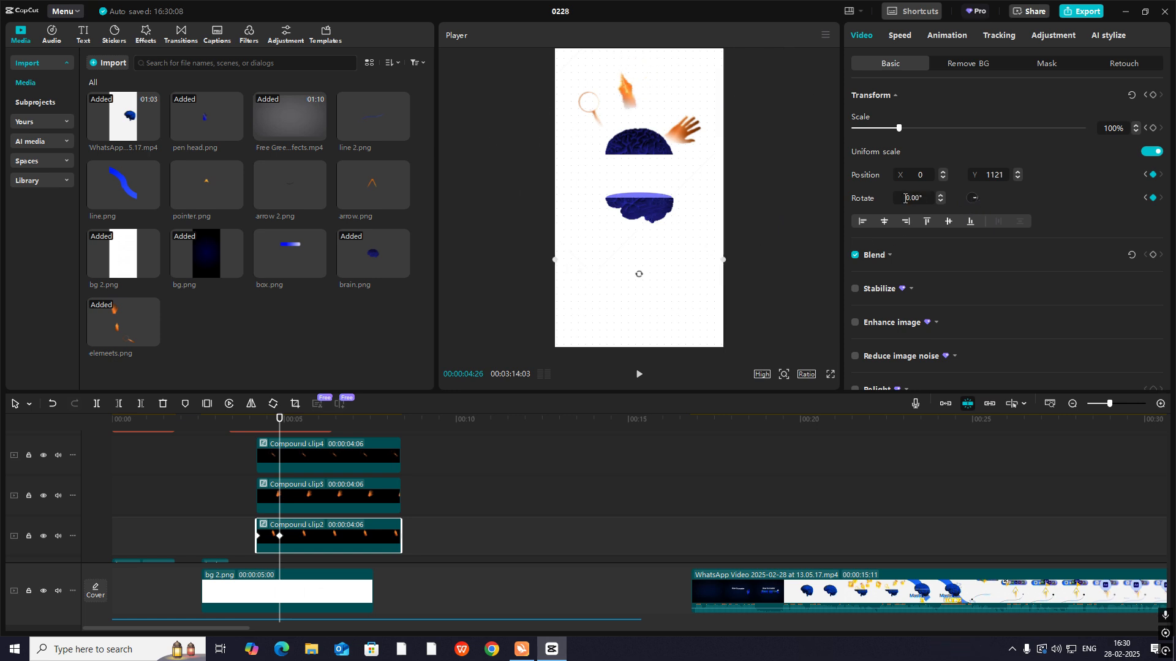
left_click(321, 456)
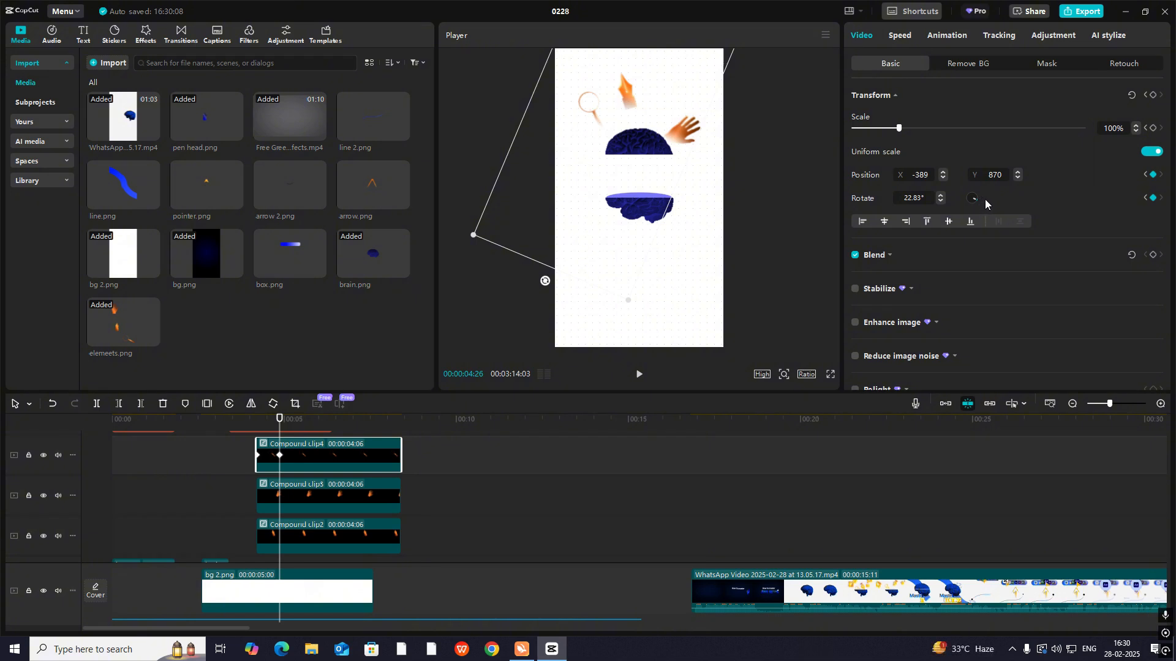
left_click_drag(984, 199, 977, 196)
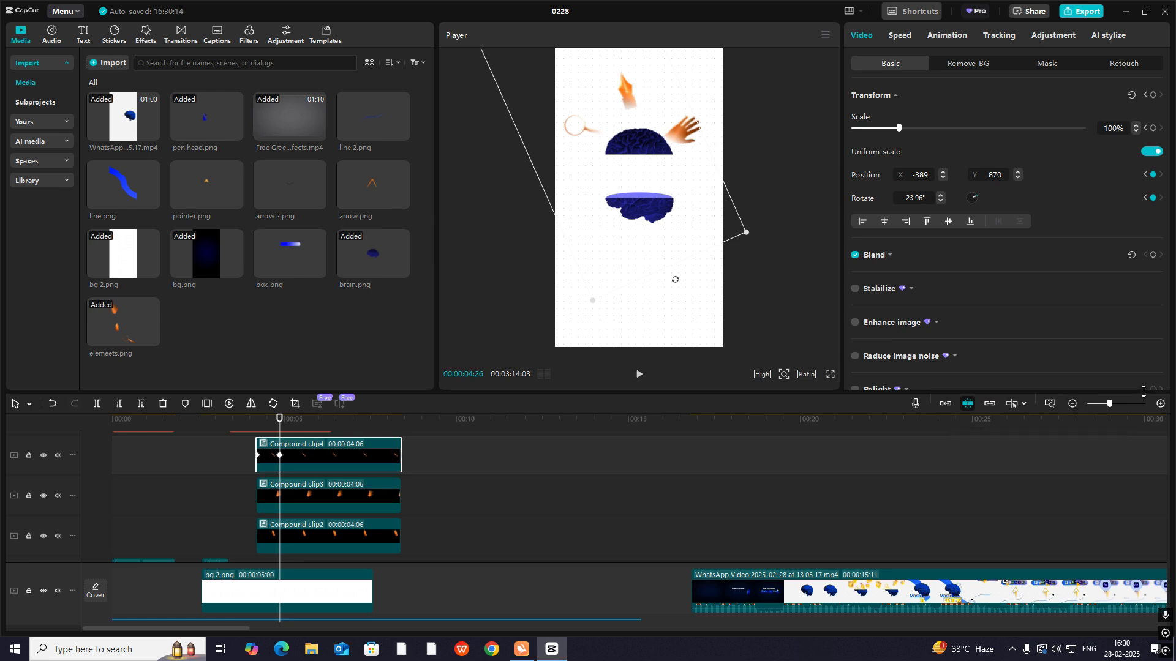
- Open the magnifying glass clip's keyframe graphs and apply the Cubic Out preset curve to its X position
left_click(1161, 404)
scroll(295, 540, "up", 2)
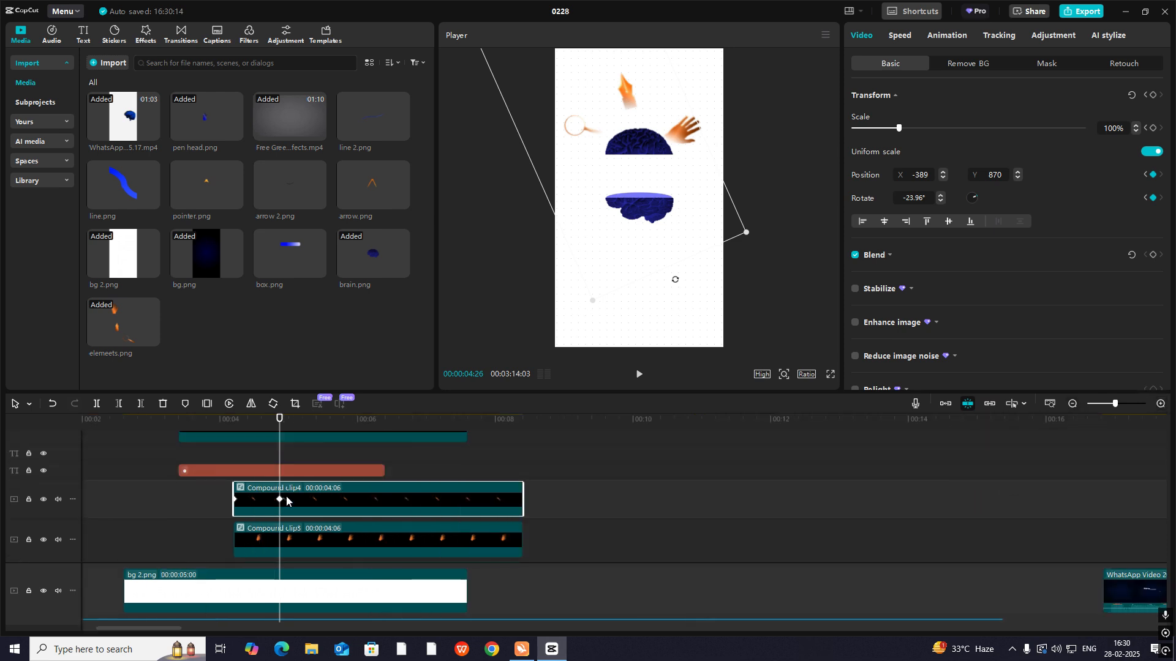
key("alt+k")
scroll(293, 497, "up", 2)
left_click(295, 494)
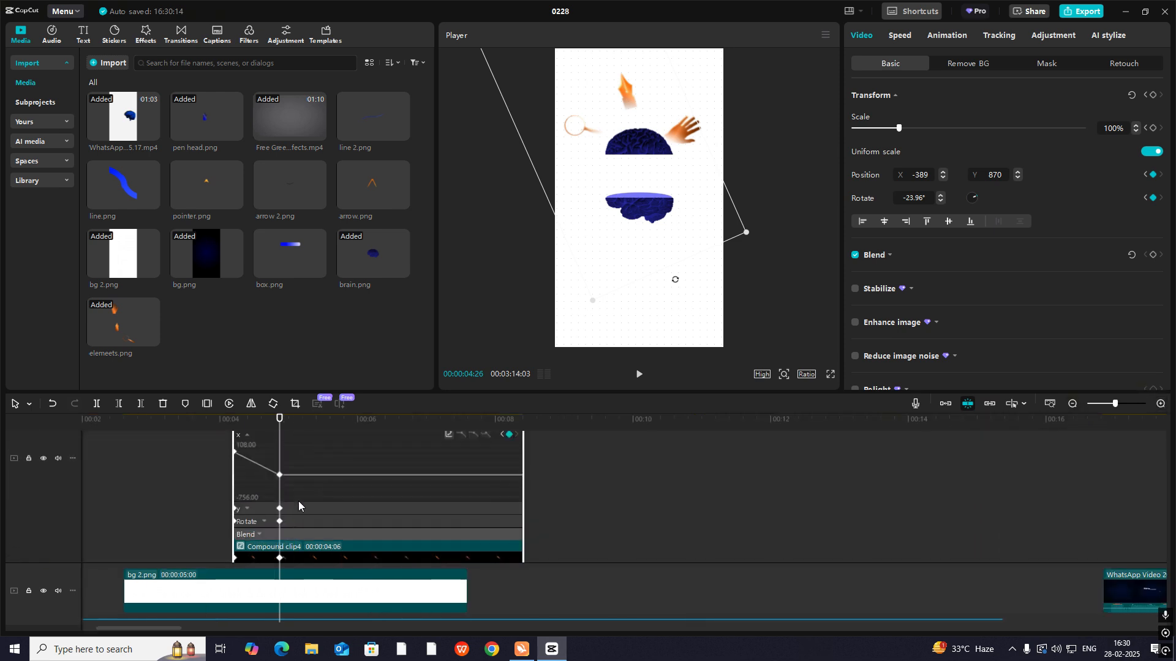
left_click(280, 475)
left_click(449, 434)
left_click(531, 533)
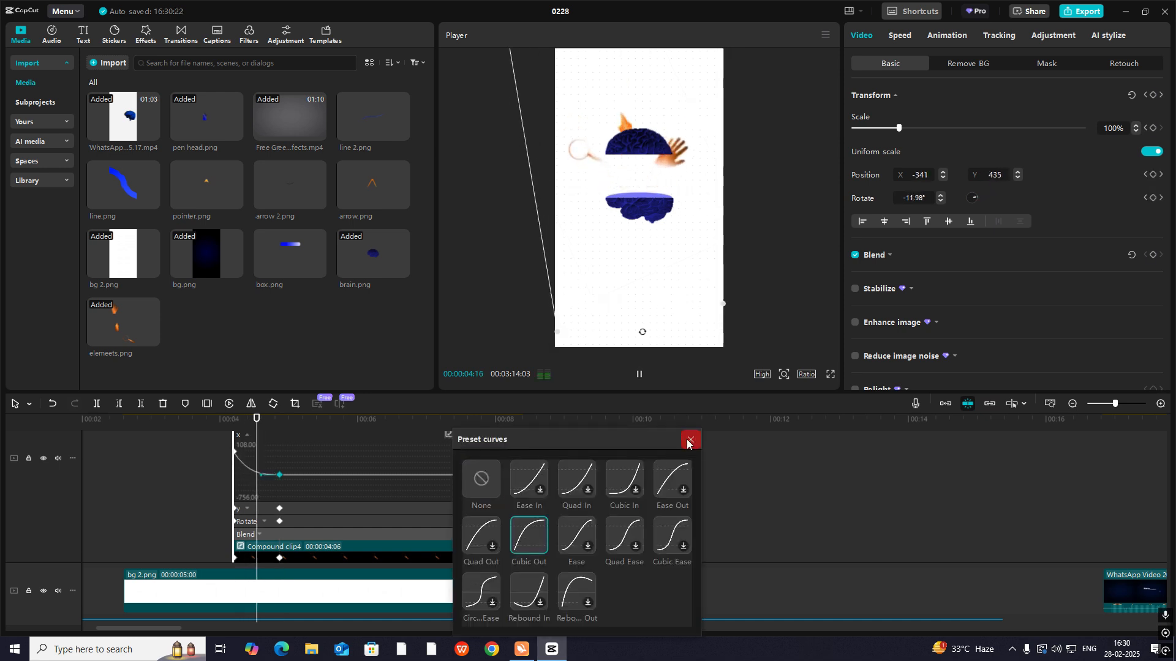
left_click(690, 440)
- Apply the Cubic Out preset curve to the magnifying glass's Y position keyframes
left_click(295, 509)
left_click(280, 475)
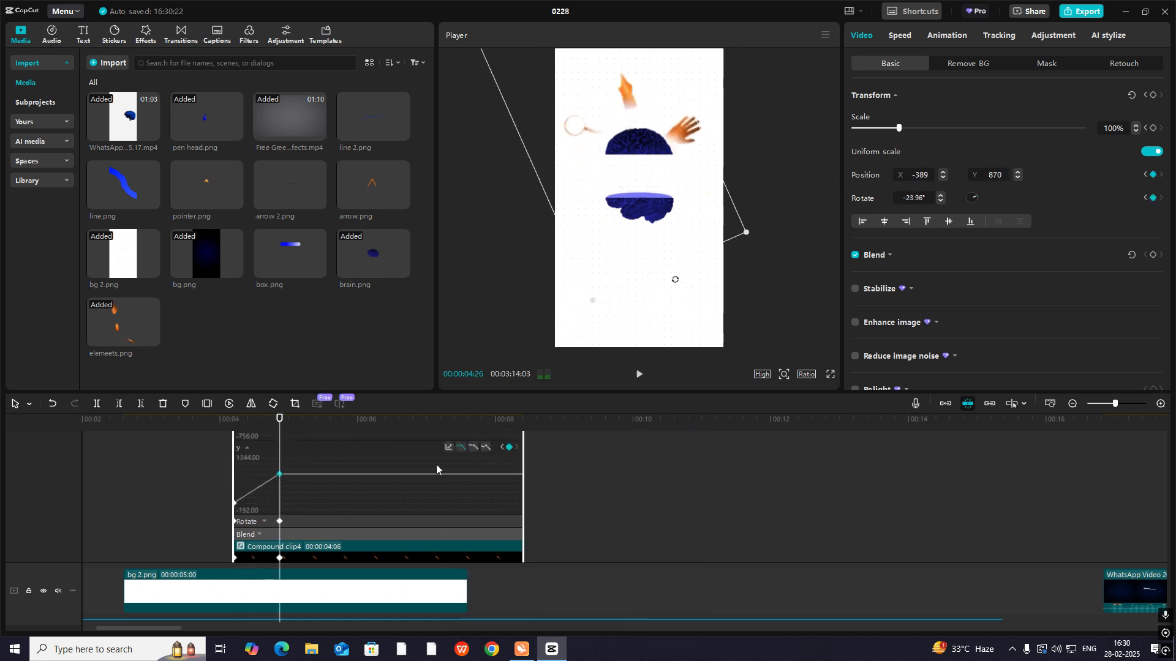
left_click(449, 446)
left_click(529, 534)
left_click(690, 440)
- Apply an easing-out preset curve to the magnifying glass's rotation keyframes and close the clip's keyframe graphs
left_click(272, 524)
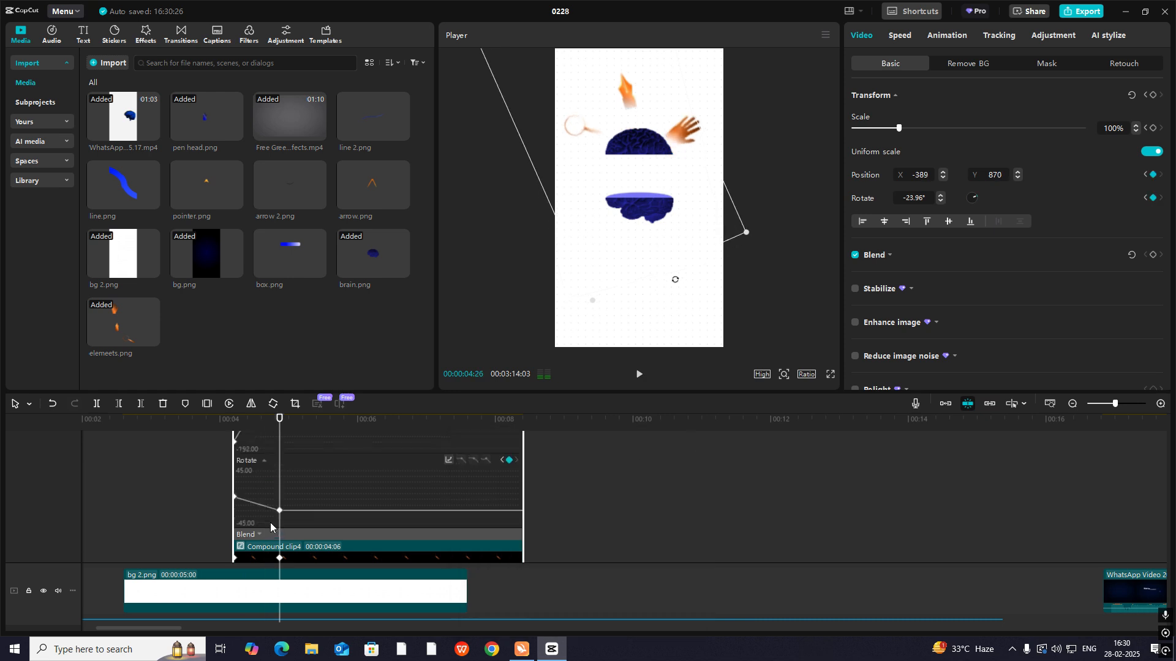
left_click(451, 460)
left_click(672, 480)
left_click(690, 439)
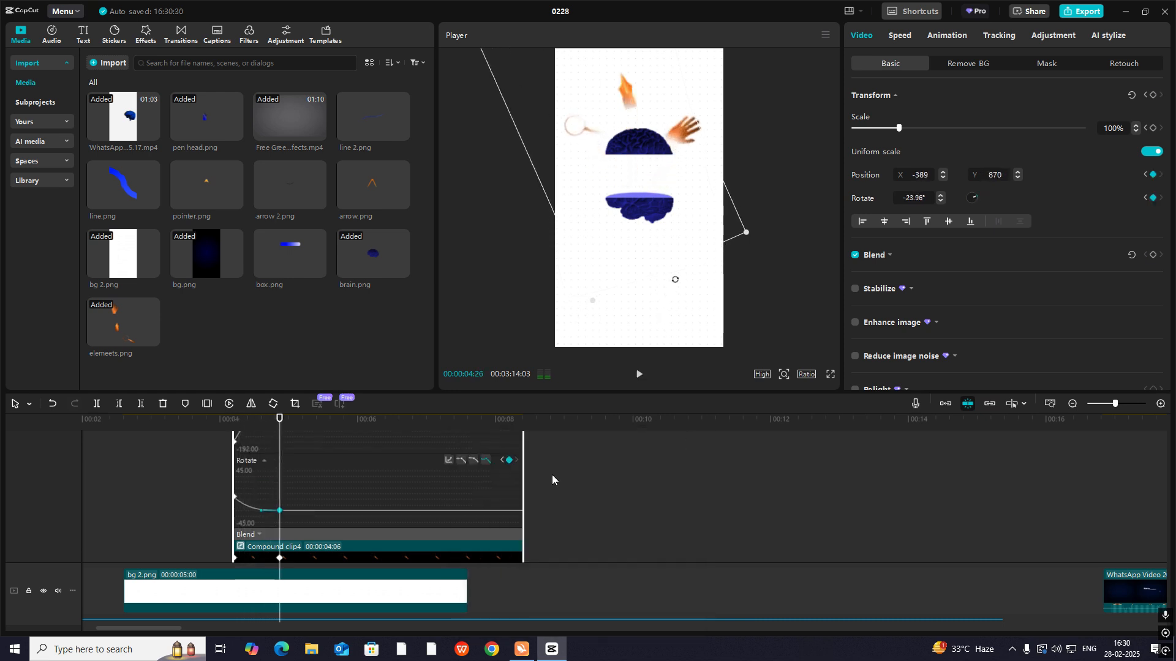
key("alt+k")
scroll(292, 531, "down", 1)
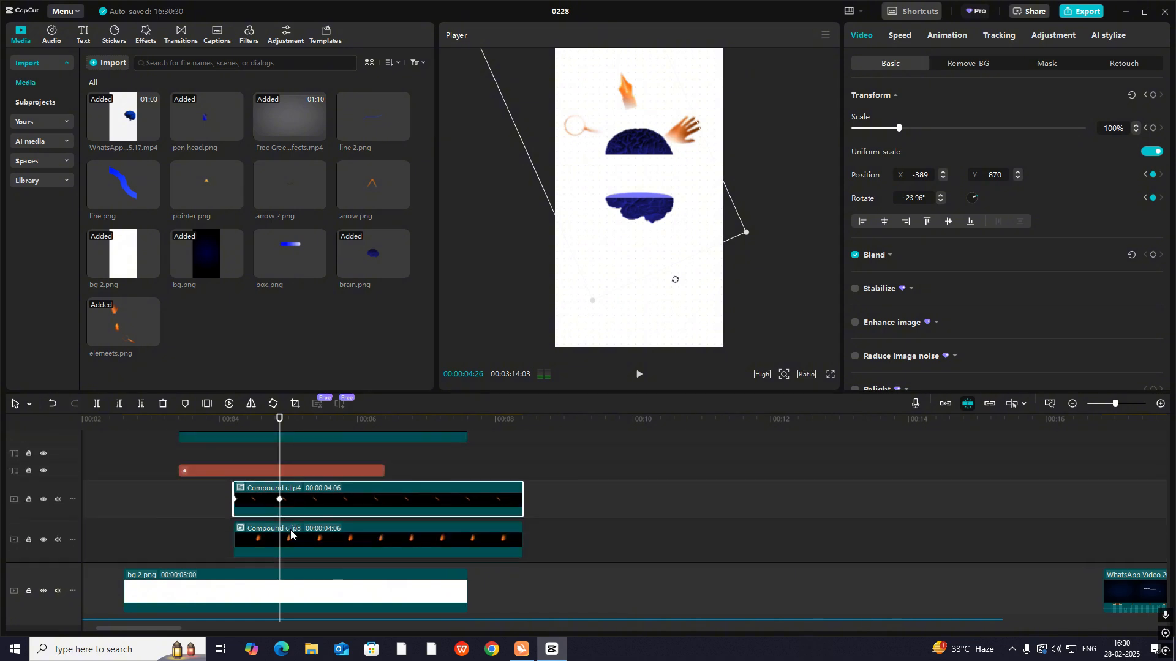
- Open the hand clip's keyframe graphs and apply the Cubic Out preset curve to its X position keyframes
left_click(294, 533)
key("alt+k")
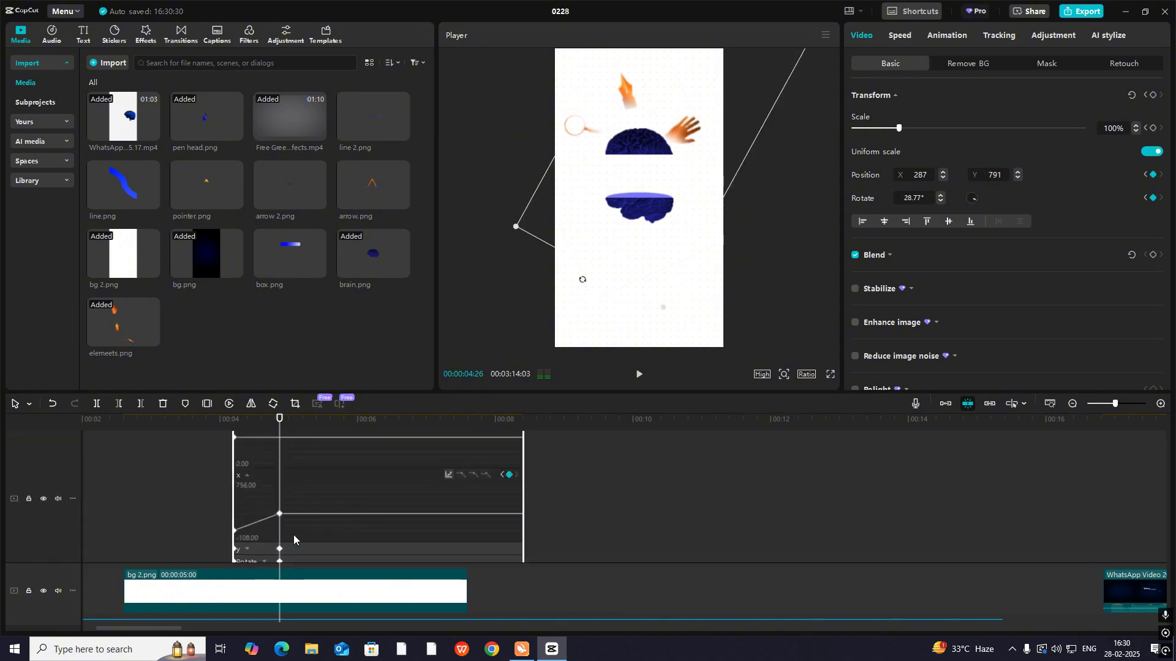
left_click(450, 473)
left_click(637, 480)
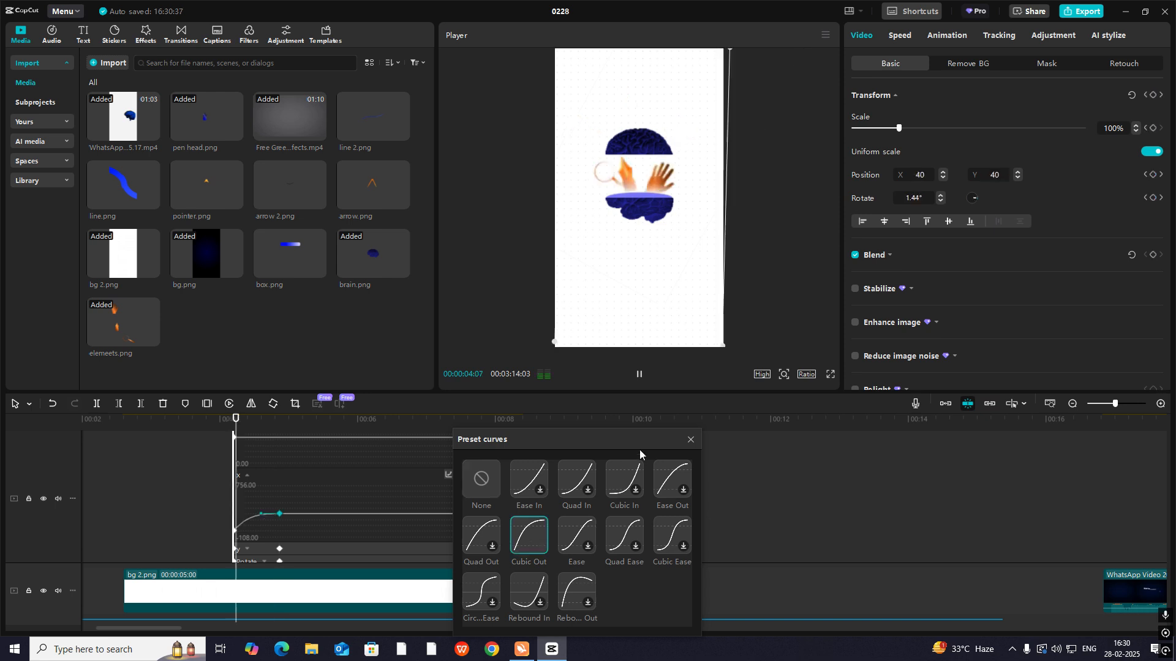
left_click(684, 443)
- Apply the Cubic Out preset curve to the hand's Y position keyframes
left_click(295, 540)
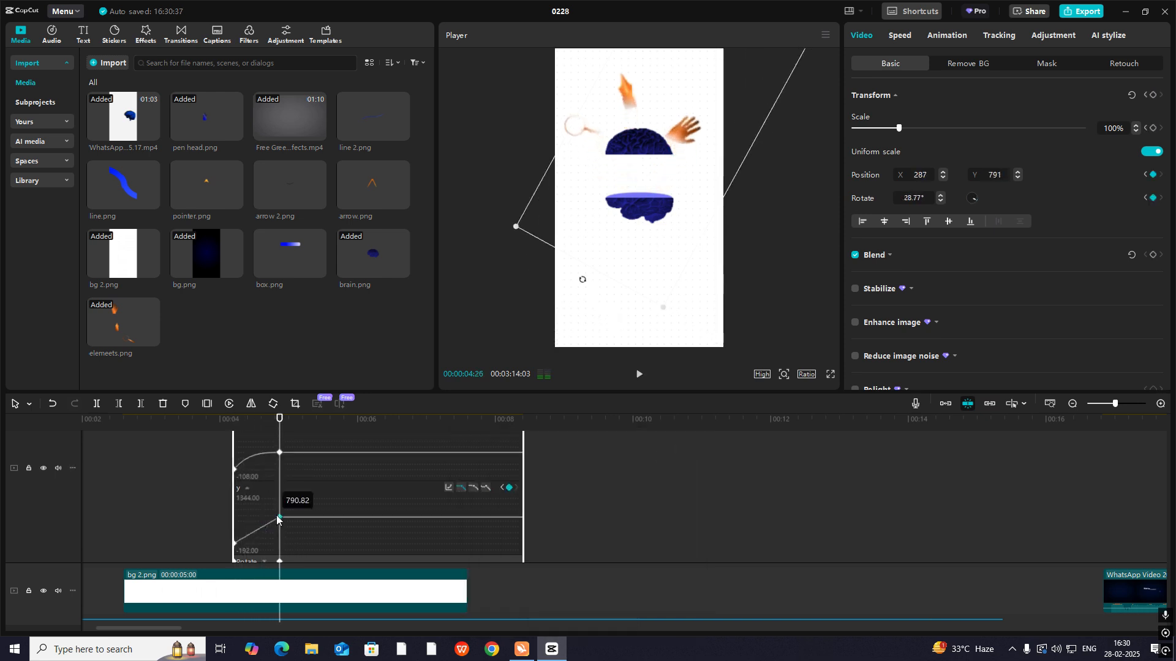
left_click(447, 488)
left_click(545, 541)
left_click(691, 440)
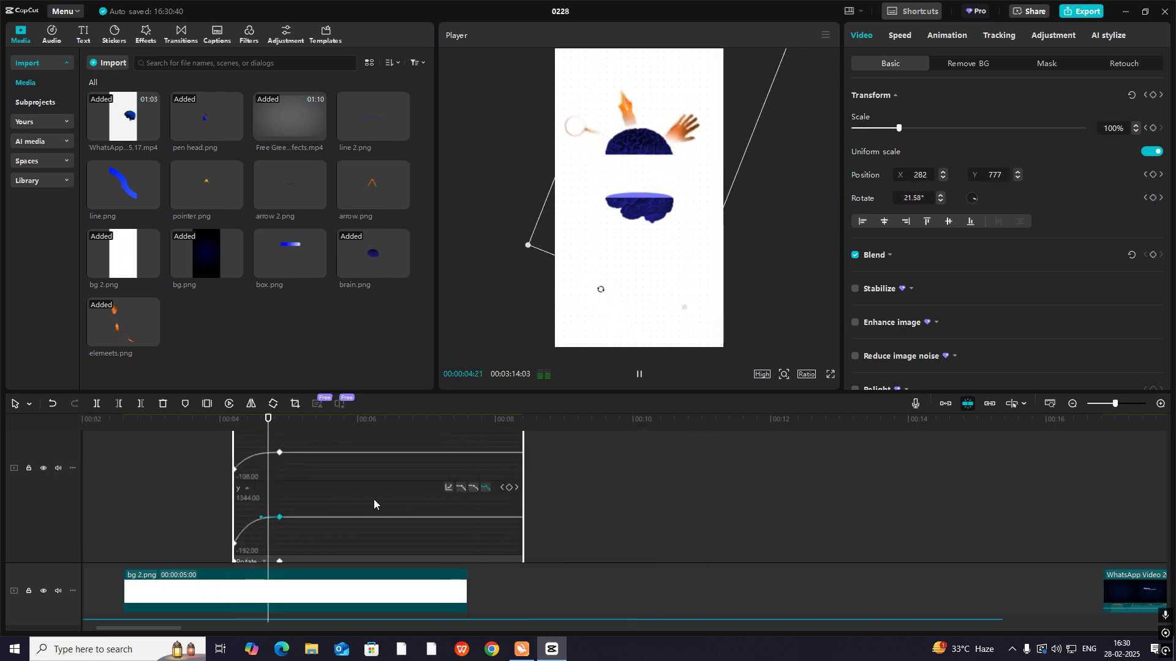
- Apply the Cubic Out preset curve to the hand's rotation keyframes and close the clip's keyframe graphs
scroll(304, 517, "down", 1)
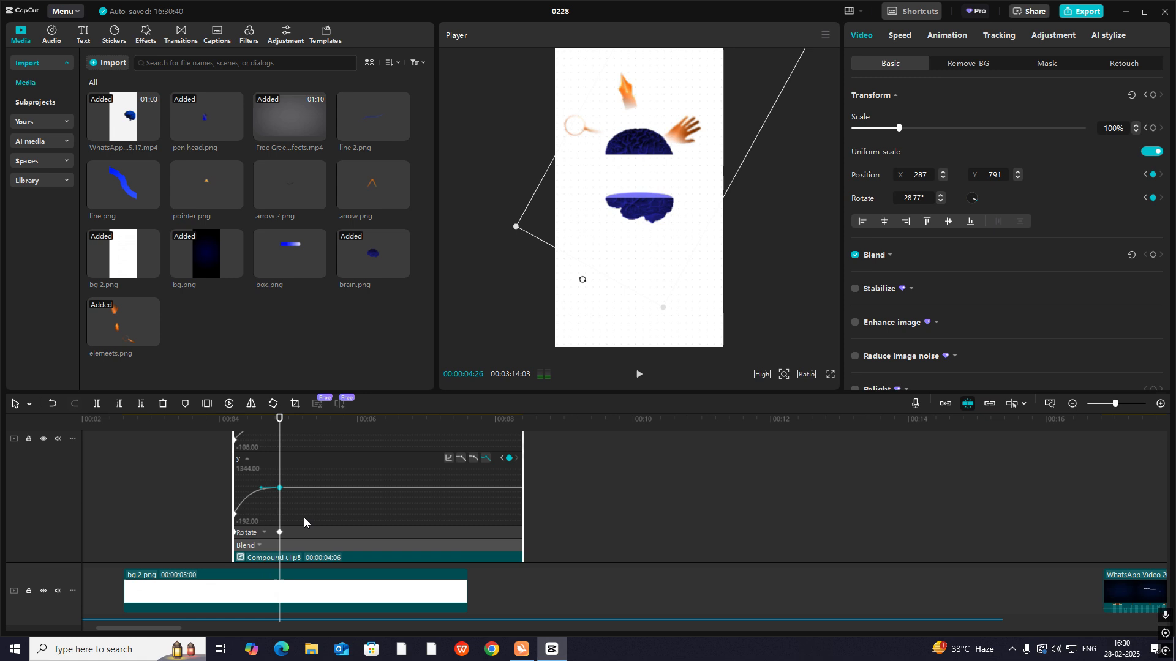
left_click(263, 532)
left_click(449, 475)
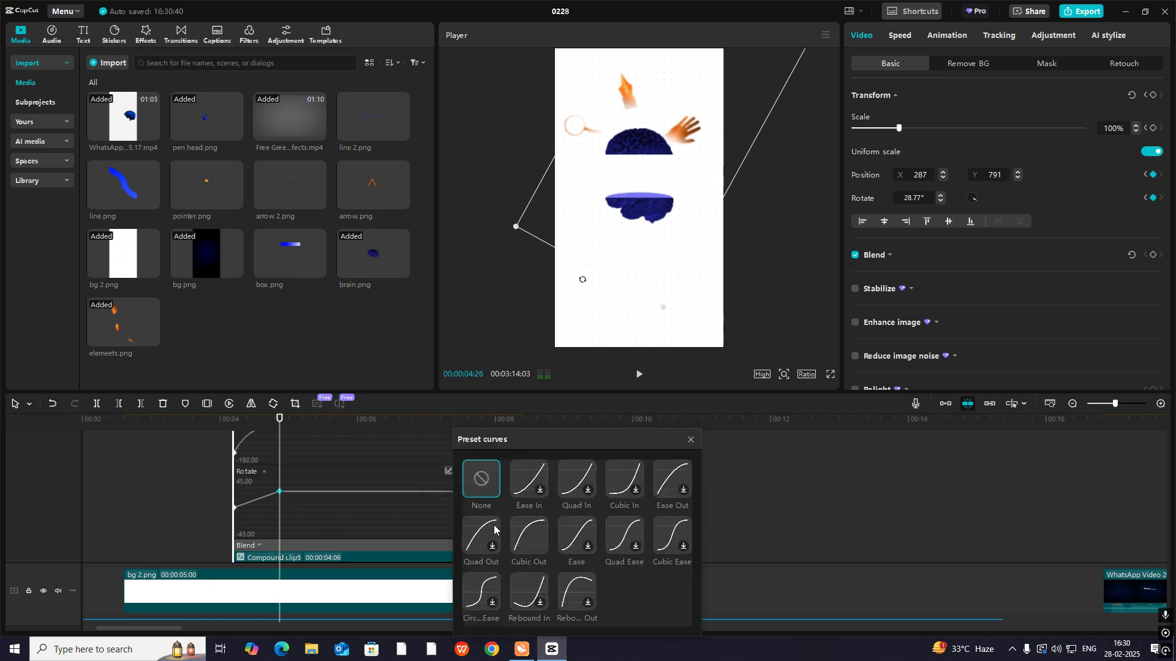
left_click(531, 524)
left_click(688, 441)
key("alt+k")
- Apply the Cubic Out preset curve to the pen nib clip's Y position keyframes and close its keyframe graphs
scroll(315, 524, "down", 2)
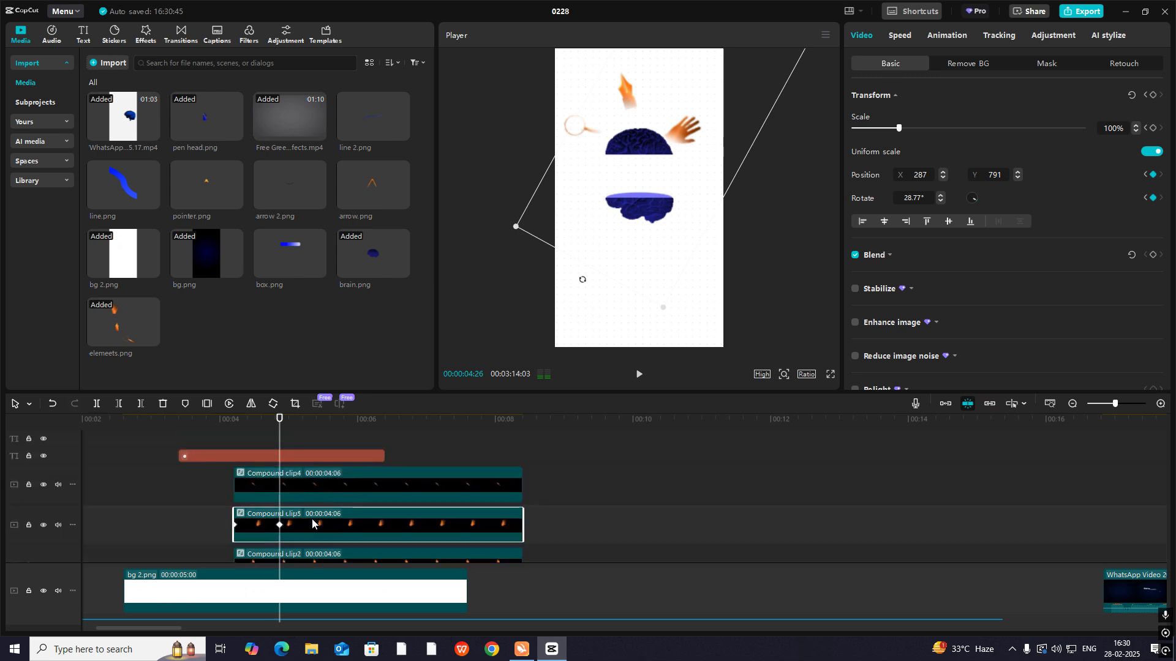
left_click(289, 535)
key("alt+k")
scroll(299, 540, "up", 1)
scroll(298, 542, "up", 1)
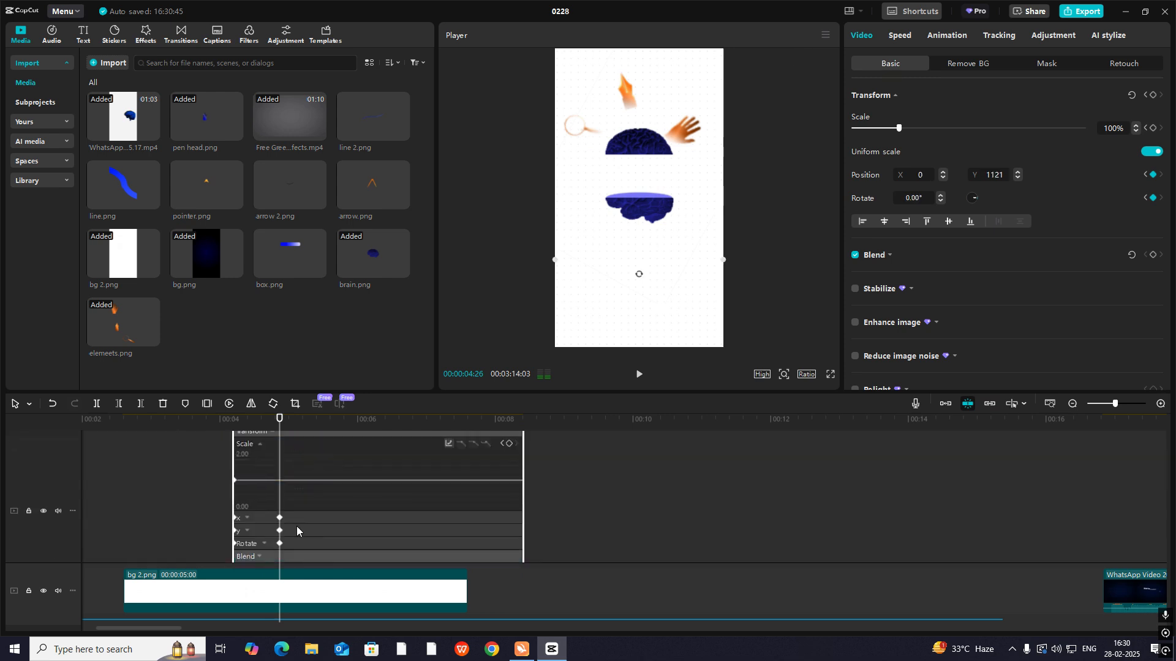
left_click(247, 518)
left_click(247, 530)
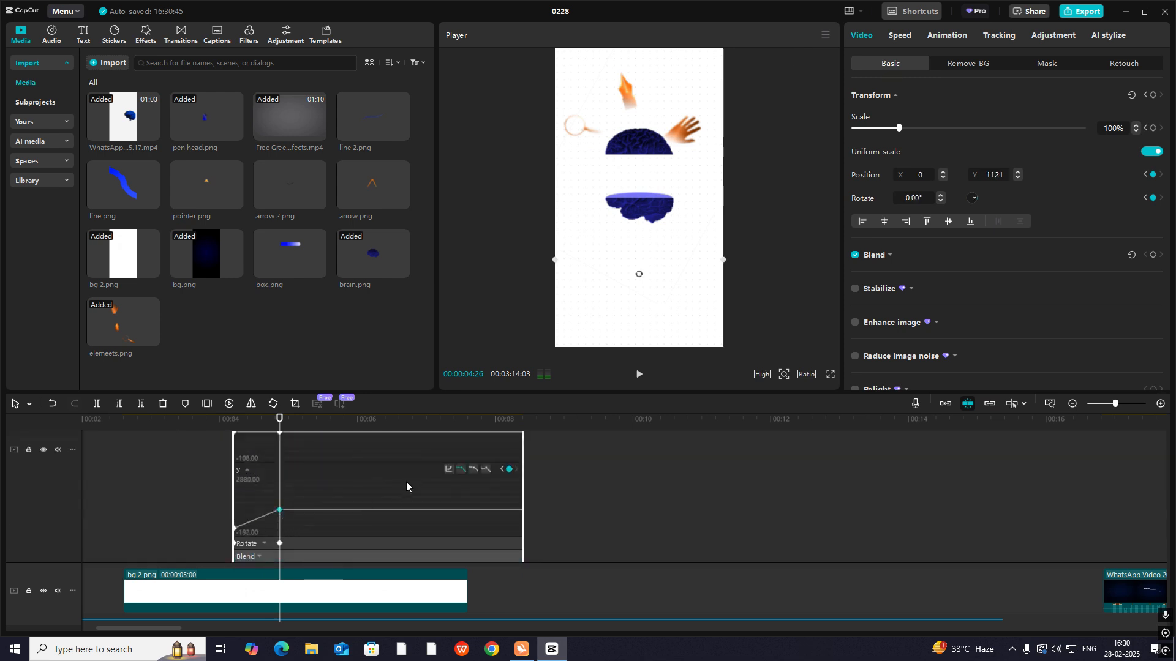
left_click(449, 469)
left_click(529, 536)
left_click(689, 440)
left_click(296, 542)
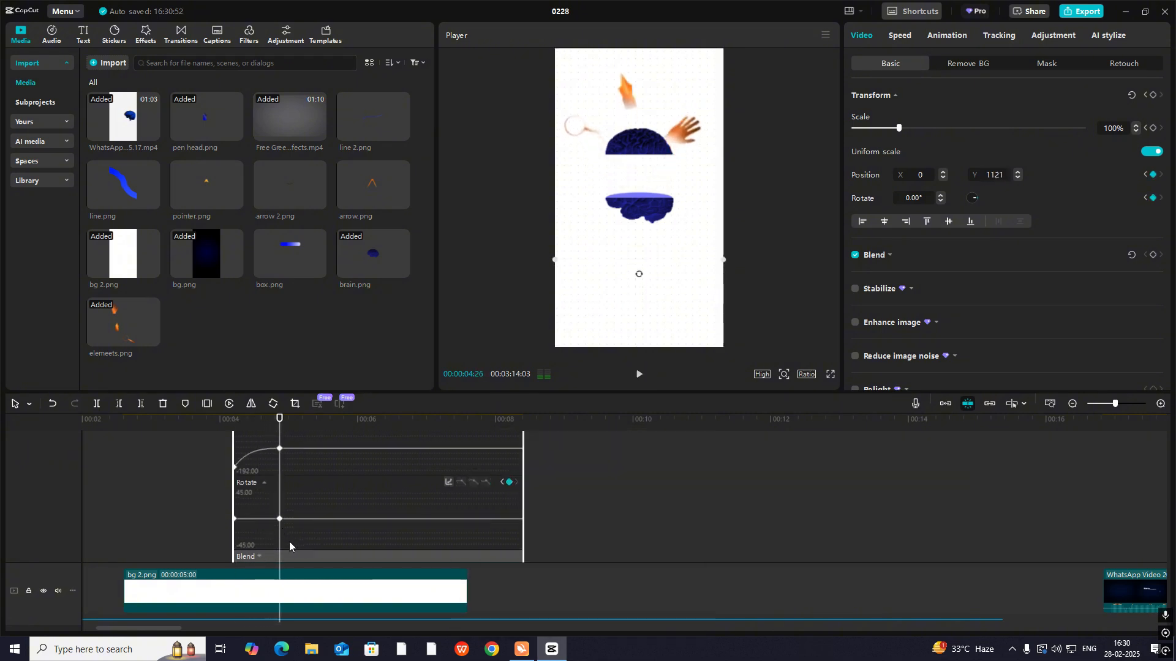
scroll(289, 542, "up", 5)
scroll(289, 541, "down", 3)
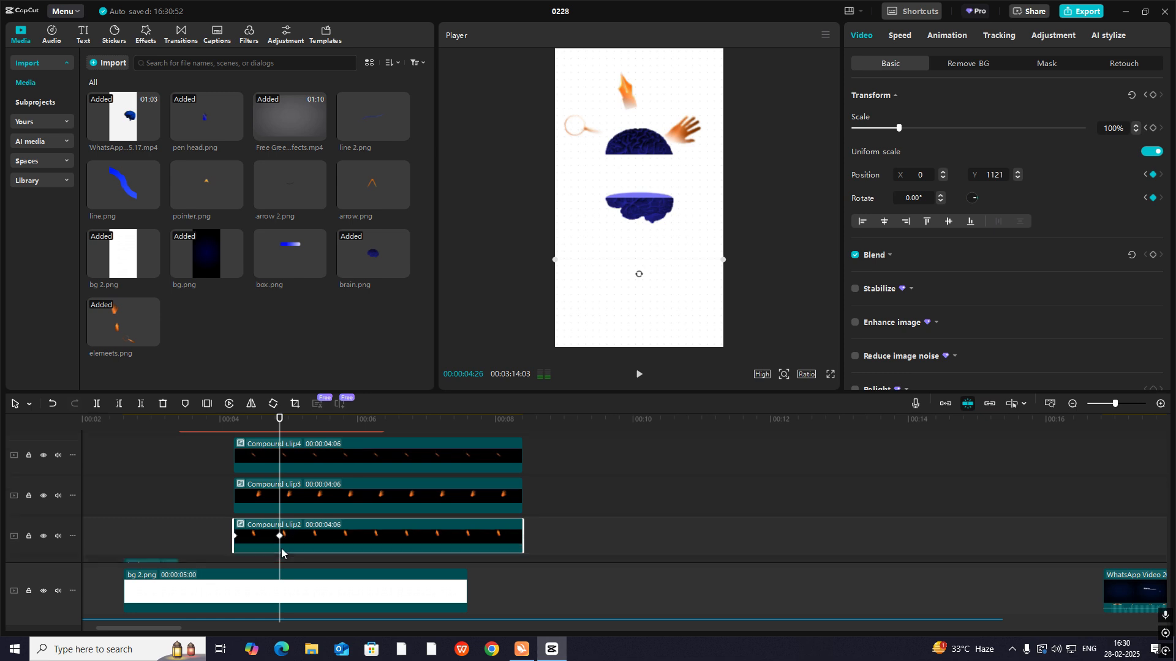
- At the first keyframe (00:00:04:06), set the opacity of the magnifying glass, hand and pen nib clips to 0%
left_click(216, 530)
left_click_drag(216, 530, 238, 529)
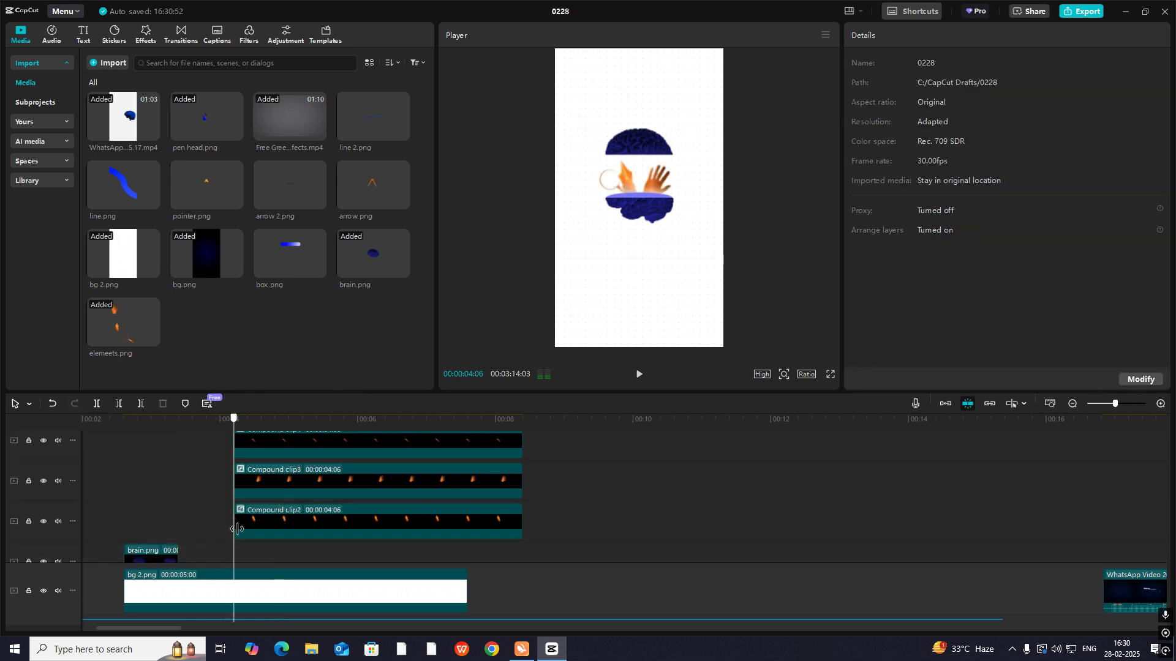
left_click(268, 443)
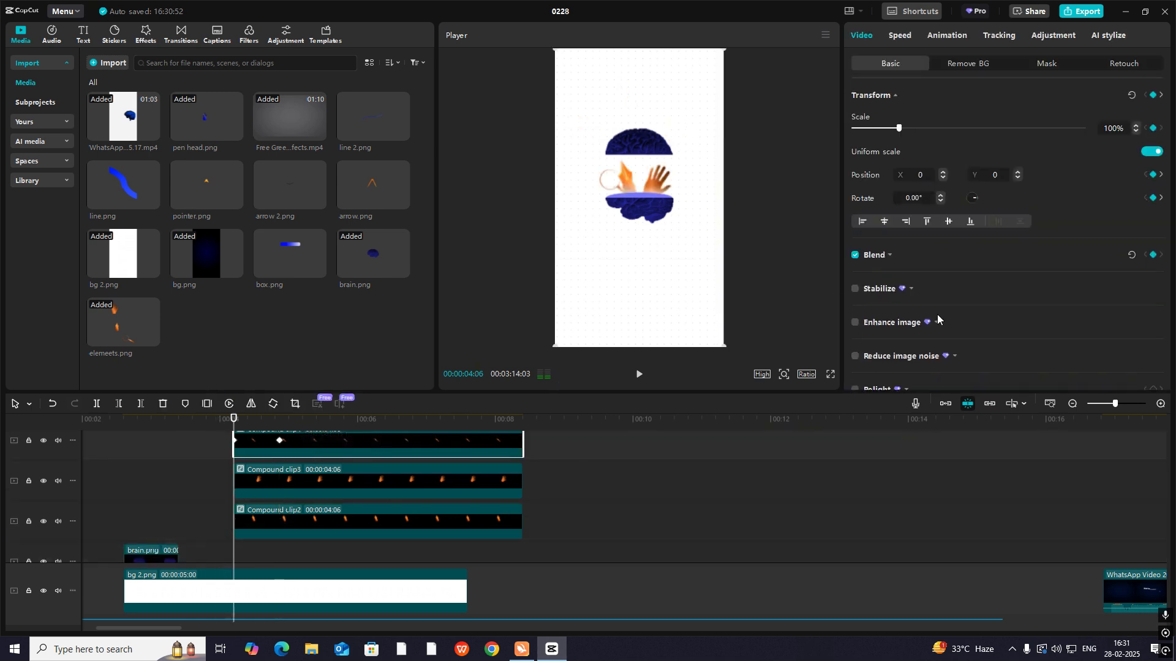
left_click(891, 262)
left_click_drag(954, 307, 643, 318)
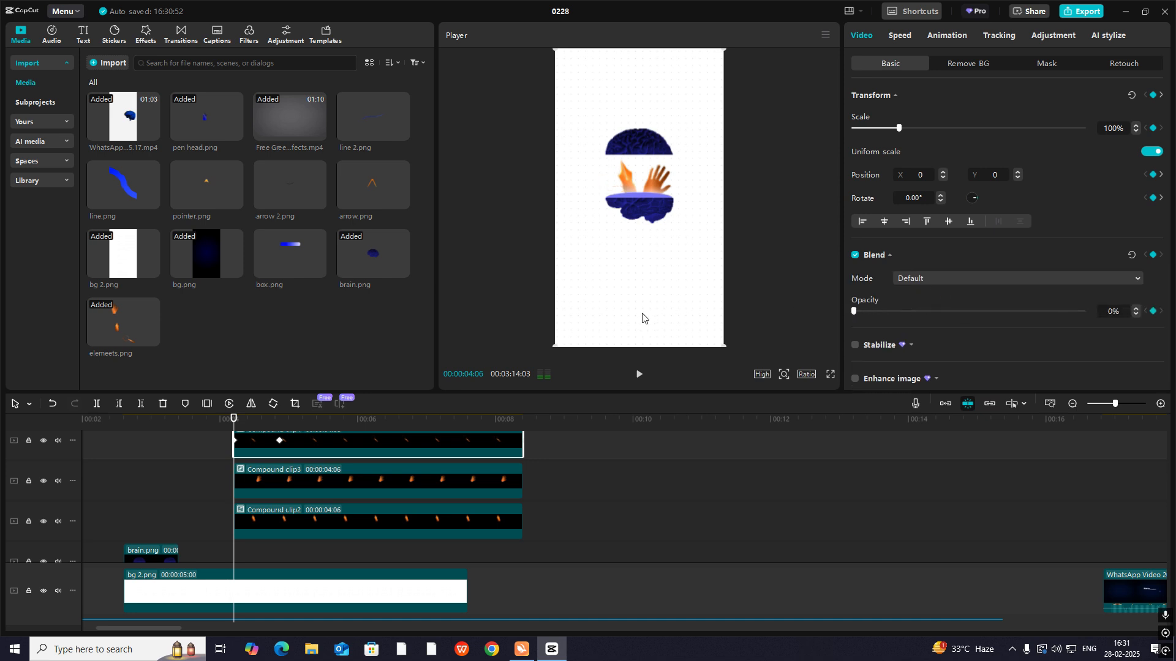
left_click(269, 470)
left_click_drag(1083, 312, 771, 353)
left_click(284, 511)
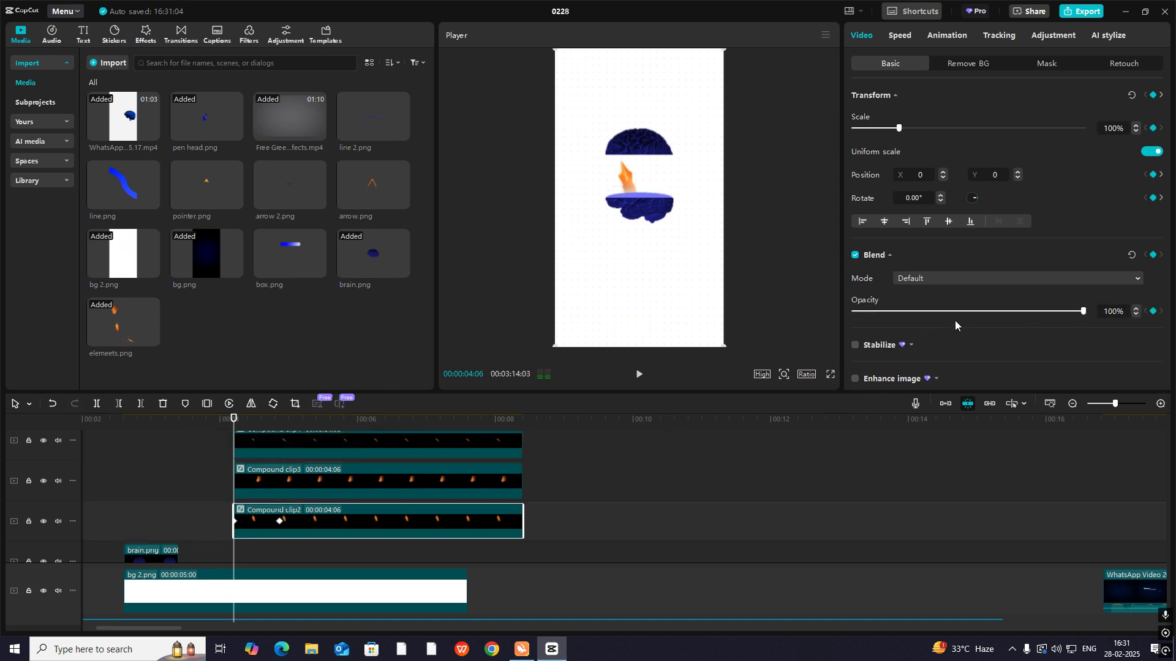
left_click_drag(955, 314, 520, 322)
- At 00:00:04:26, keyframe the opacity of the pen nib, hand and magnifying glass clips at 100%
left_click_drag(235, 420, 279, 439)
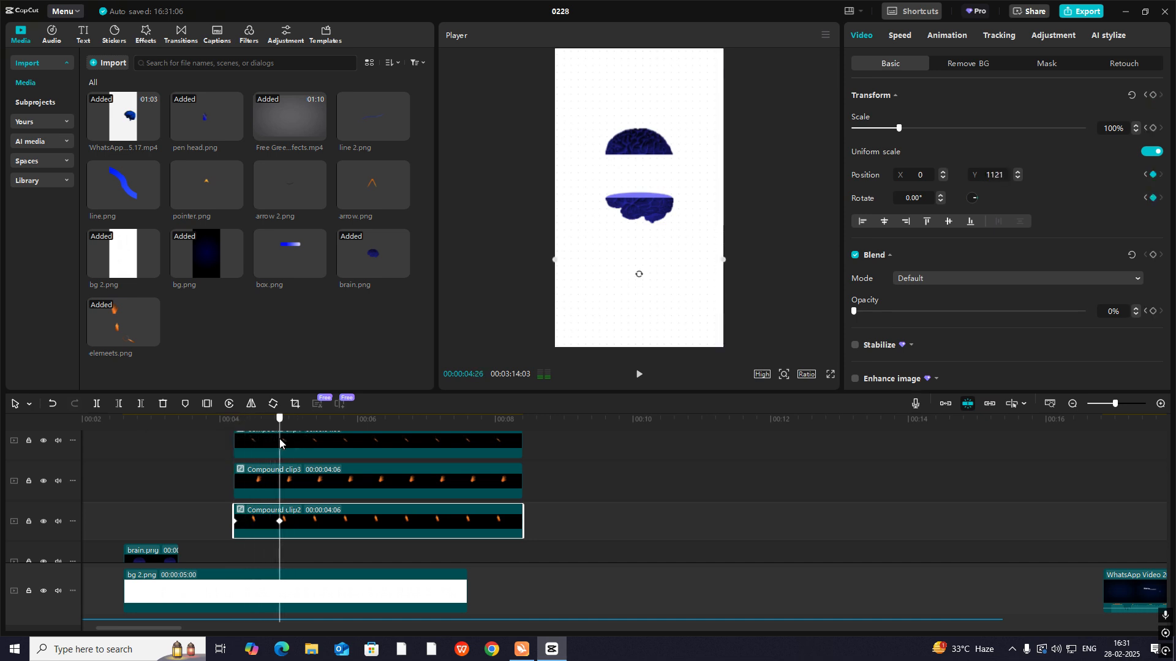
left_click(1153, 311)
left_click_drag(942, 313, 1102, 318)
left_click(281, 483)
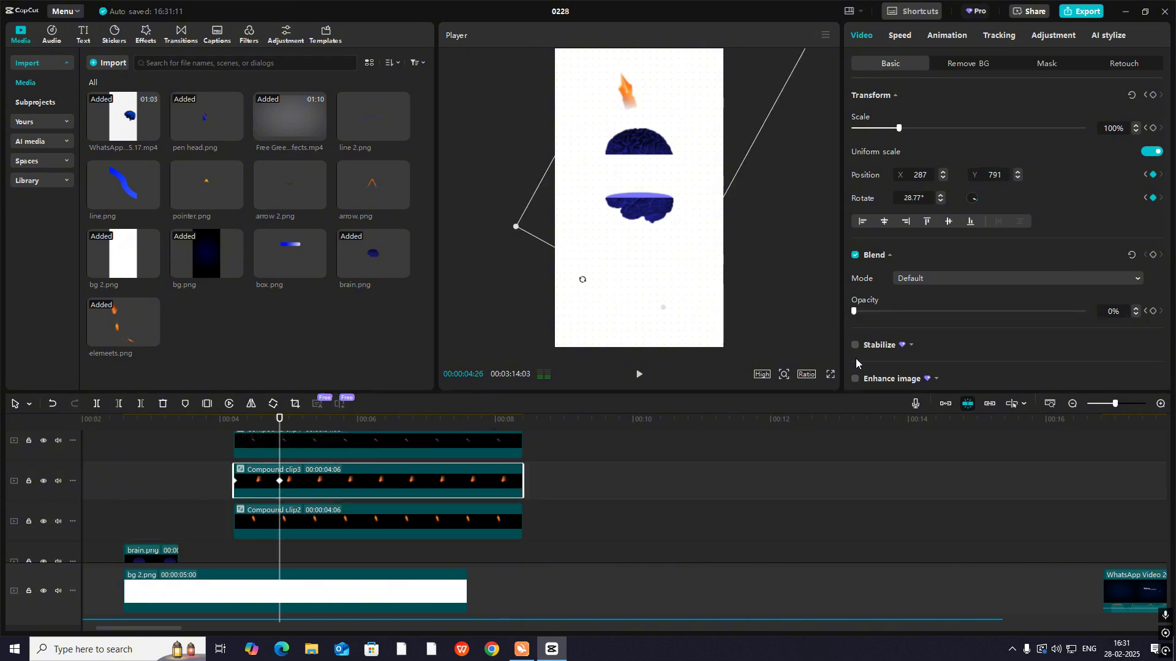
left_click_drag(854, 311, 1083, 311)
scroll(456, 495, "up", 1)
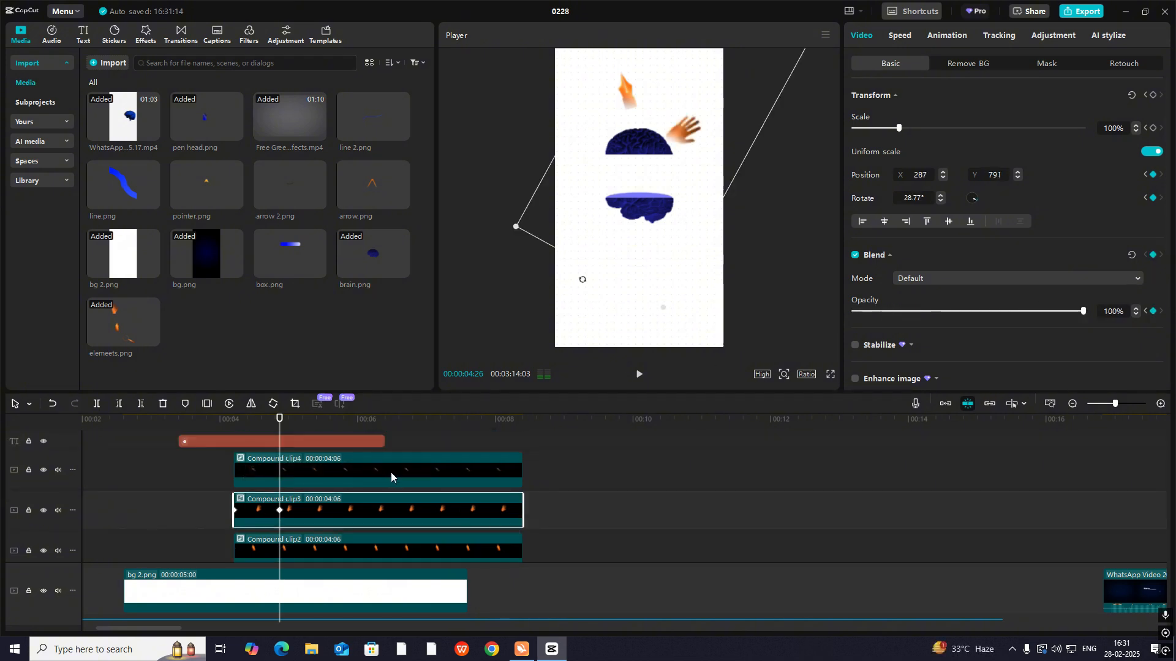
left_click(394, 477)
left_click_drag(943, 311, 1083, 311)
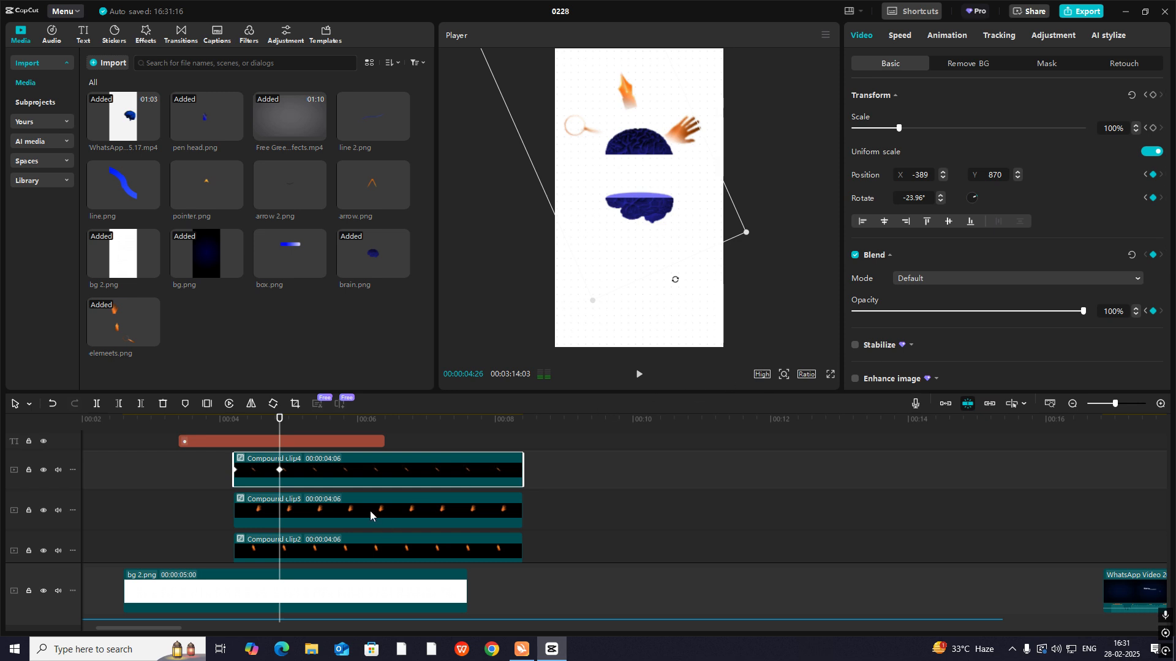
- Apply an Auto curve to the magnifying glass clip's opacity keyframes and close its keyframe graphs
key("alt+k")
scroll(313, 483, "up", 1)
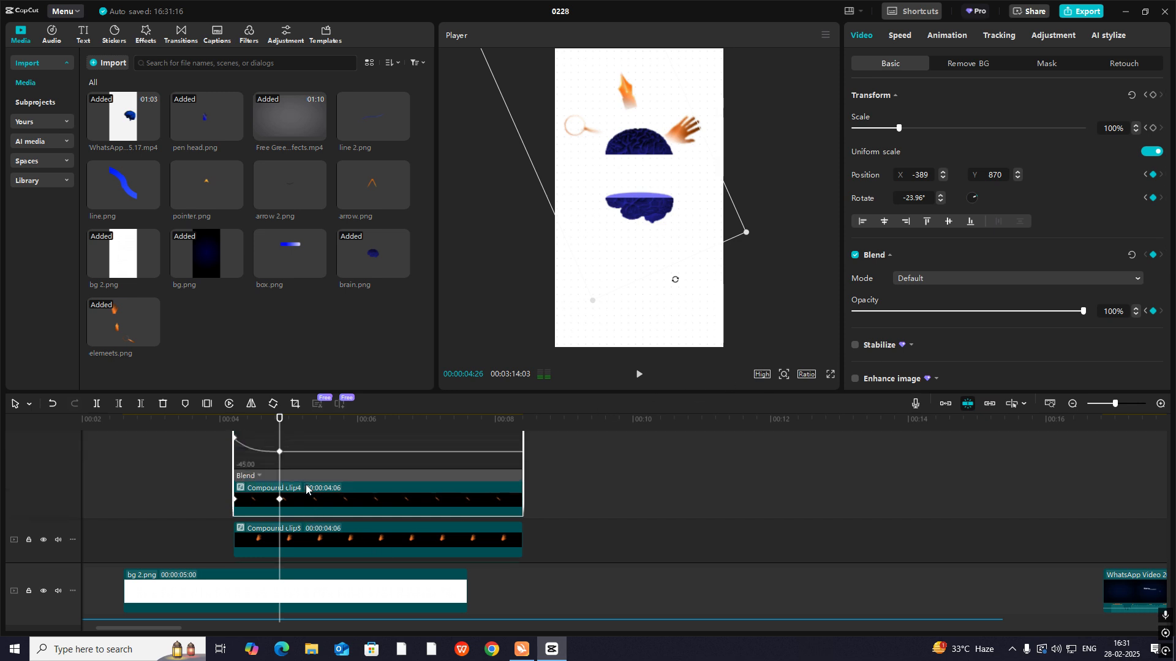
left_click(257, 477)
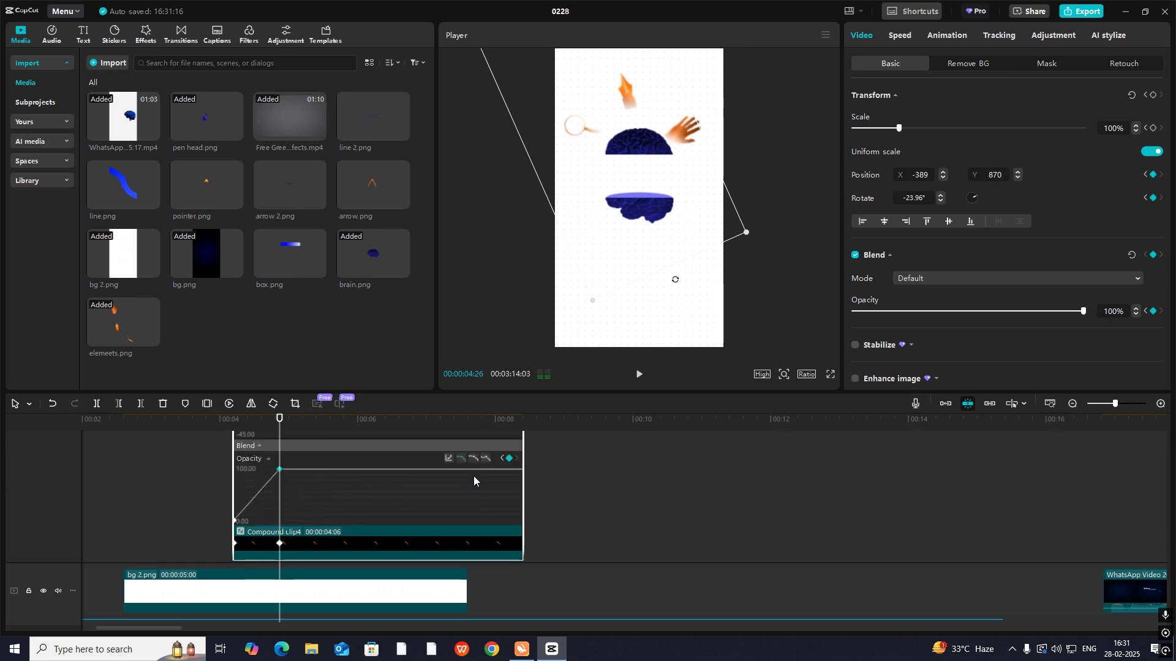
left_click(474, 460)
key("alt+k")
scroll(334, 531, "down", 2)
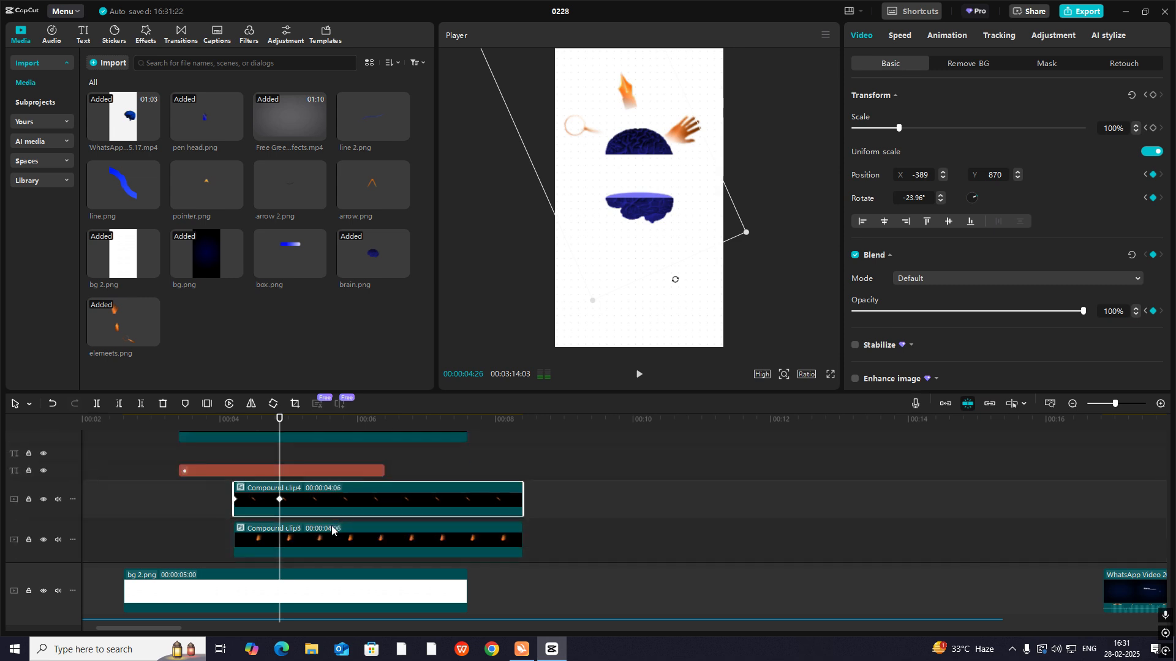
- Apply an Auto curve to the hand clip's opacity keyframes and close its keyframe graphs
left_click(310, 508)
key("alt+k")
scroll(310, 508, "up", 2)
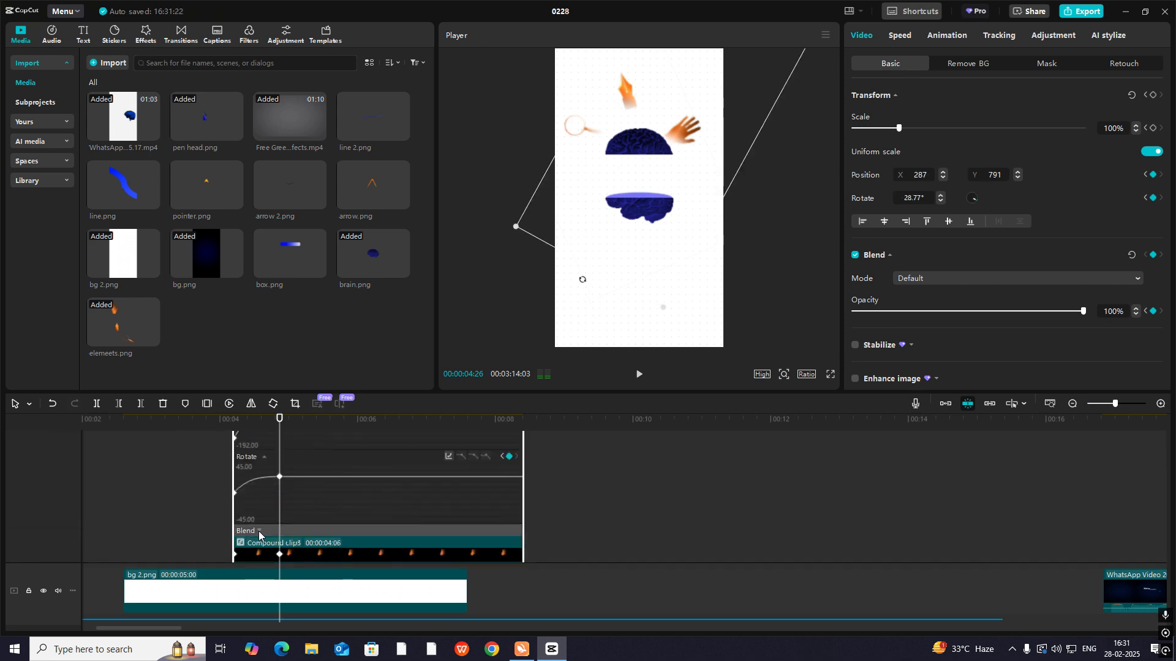
left_click(473, 473)
key("alt+k")
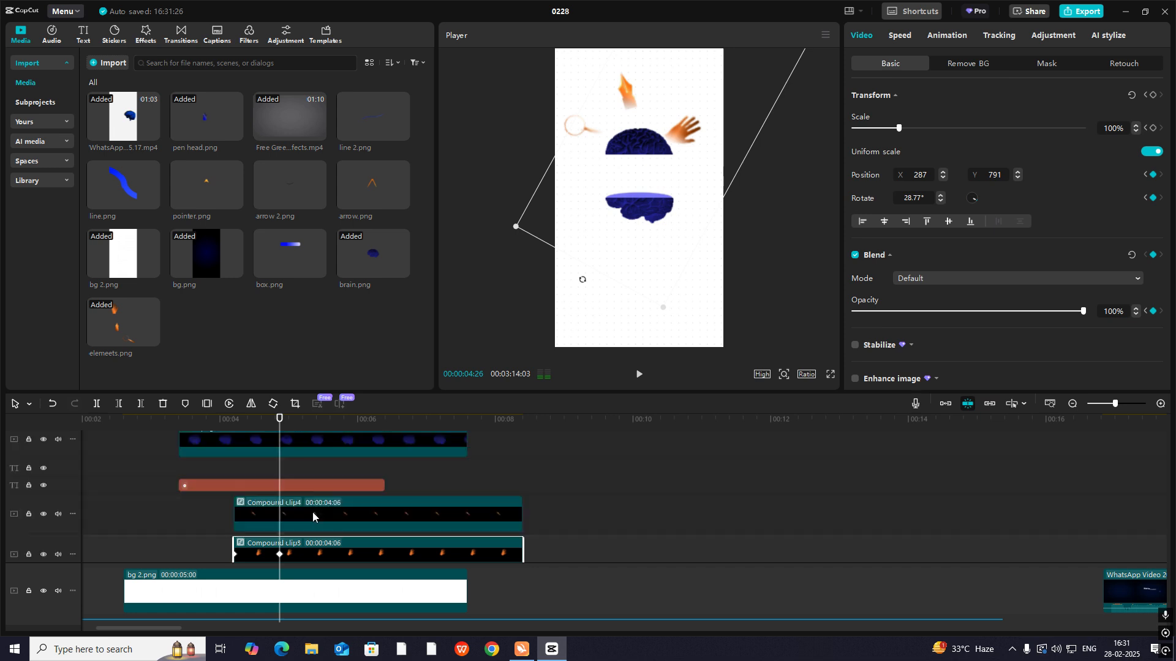
- Apply an Auto curve to the pen nib clip's opacity keyframes and close its keyframe graphs
scroll(312, 518, "down", 4)
left_click(295, 522)
key("alt+k")
scroll(289, 516, "up", 3)
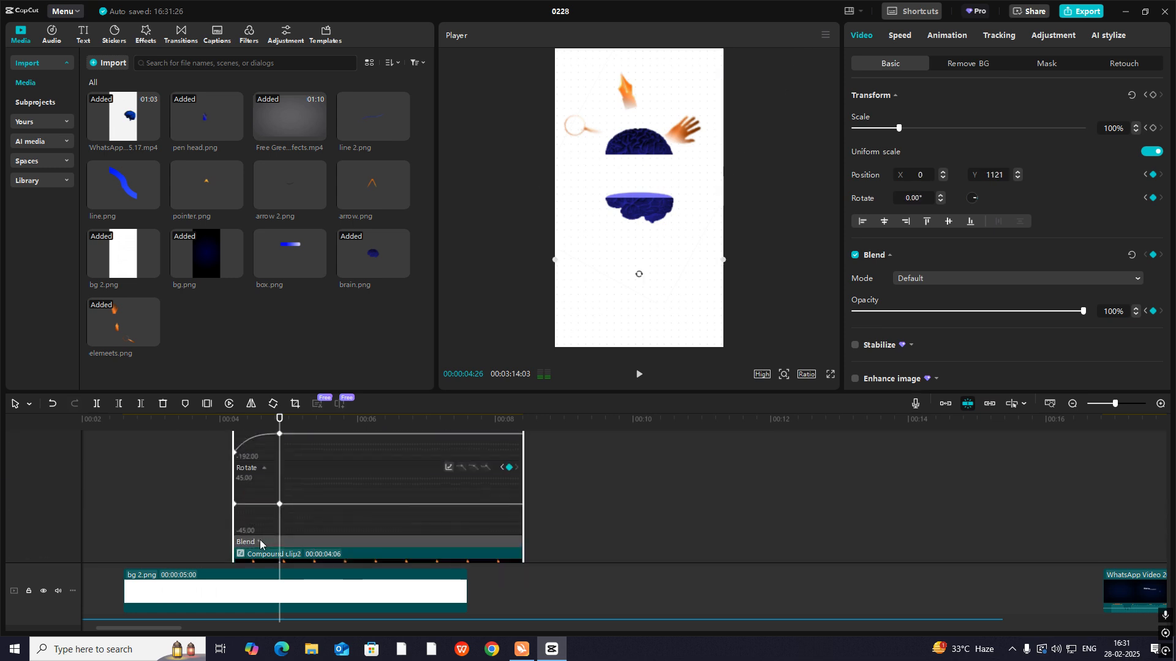
scroll(260, 541, "down", 3)
left_click(472, 483)
key("alt+k")
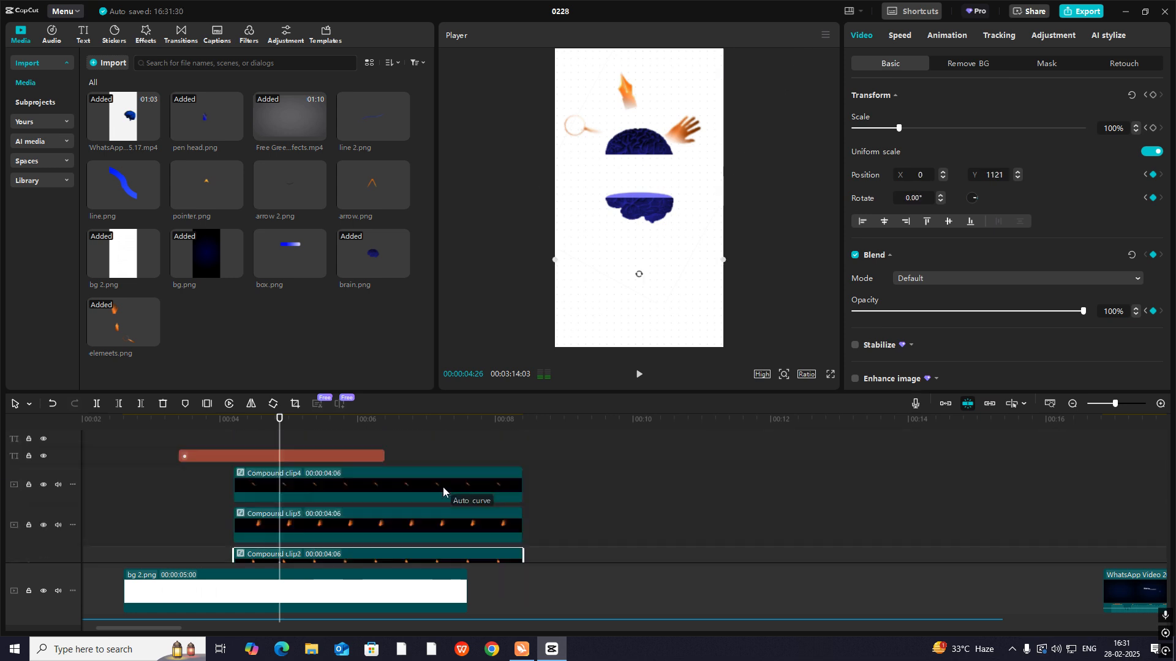
- Preview the fly-out and delay the end keyframes of the magnifying glass, hand and pen nib clips to slow the motion
left_click(222, 473)
key("space")
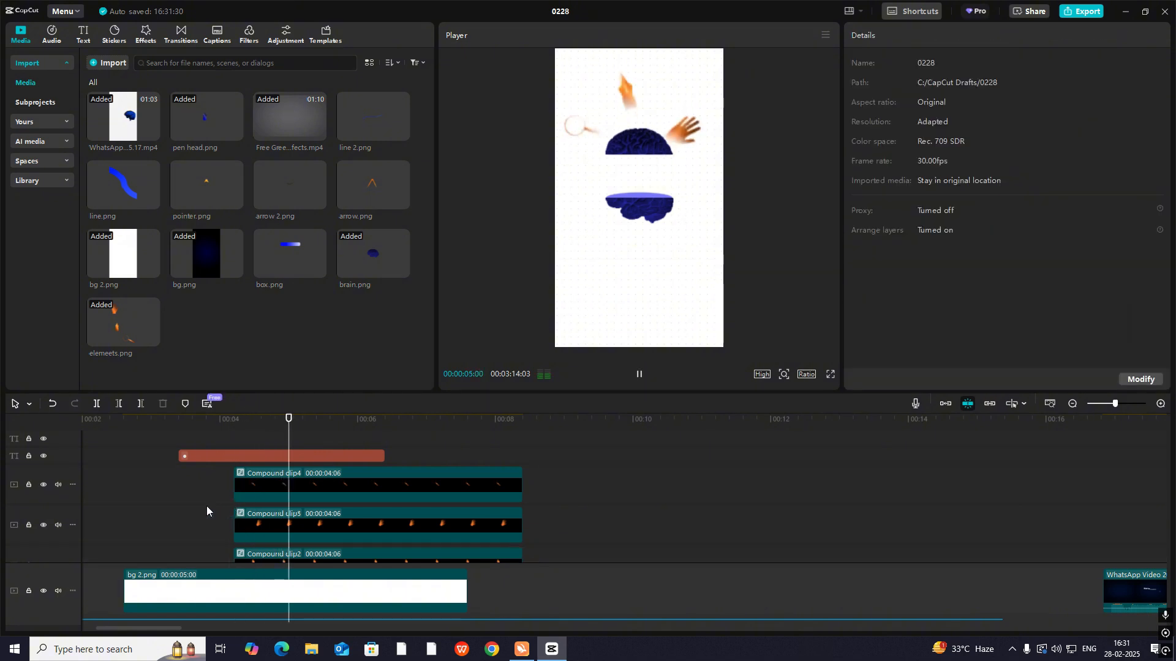
left_click(180, 509)
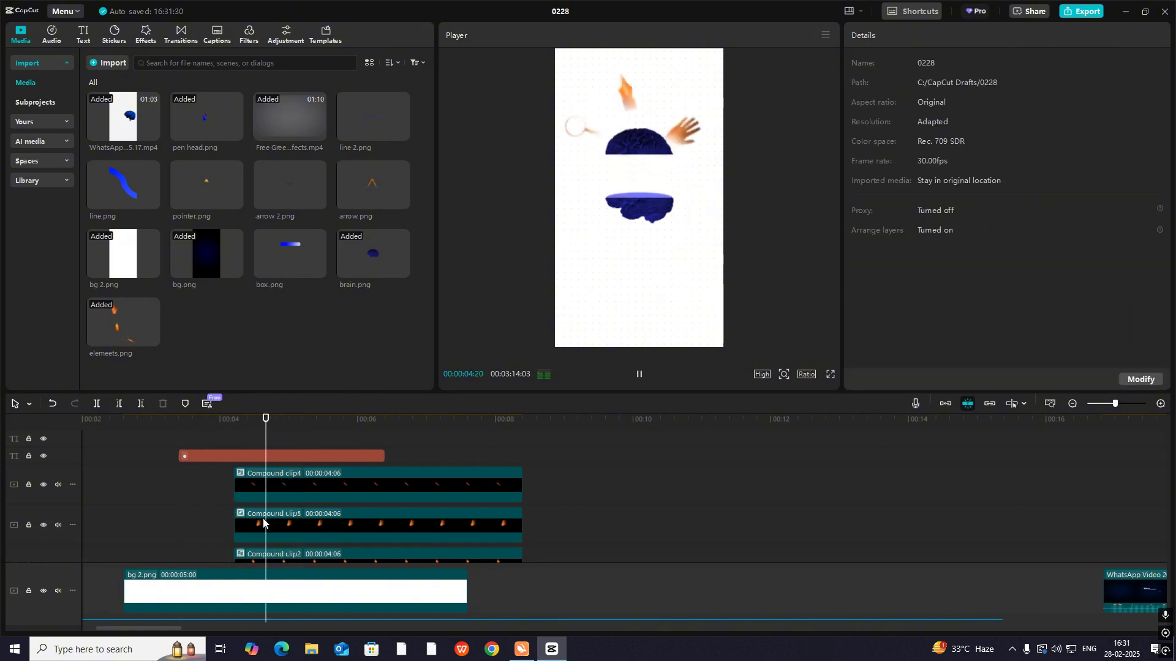
key("space")
left_click(278, 488)
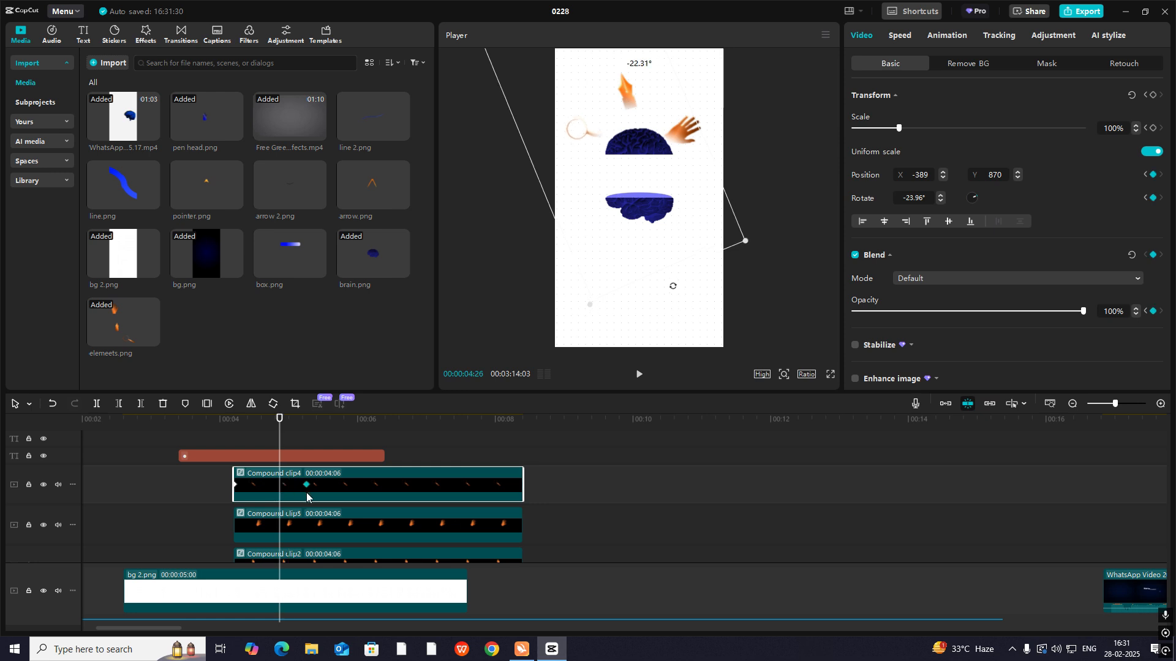
left_click(297, 530)
scroll(309, 534, "down", 1)
left_click(301, 530)
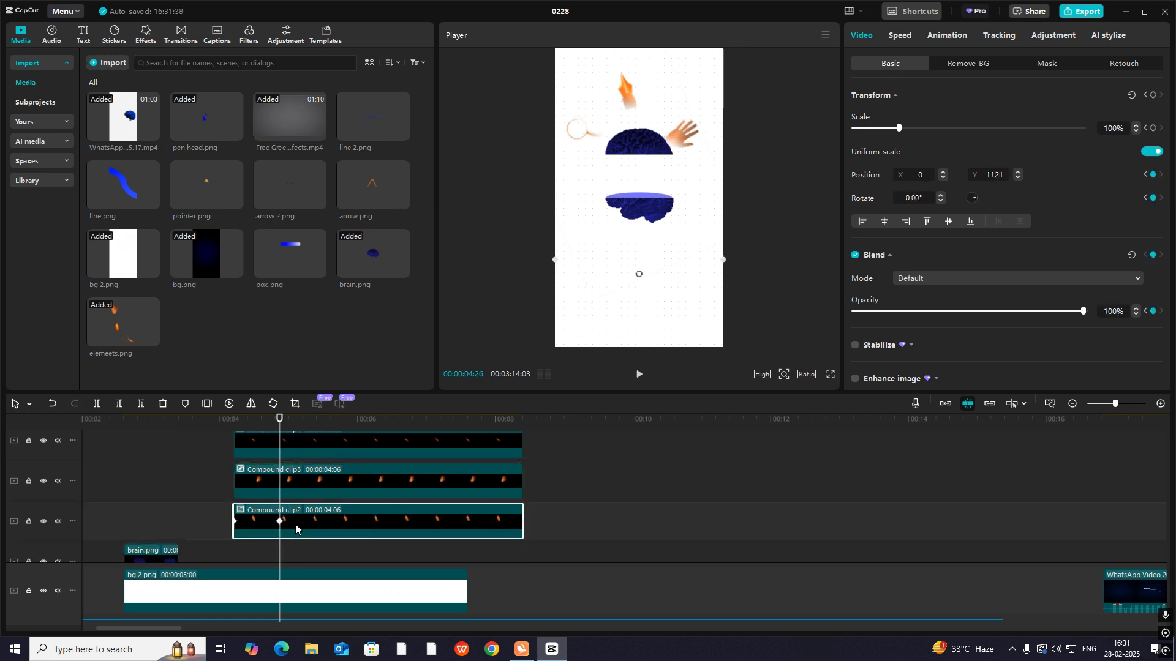
- Play back the scene from just before the three orange elements fly out of the split brain to check their timing
left_click(215, 513)
key("space")
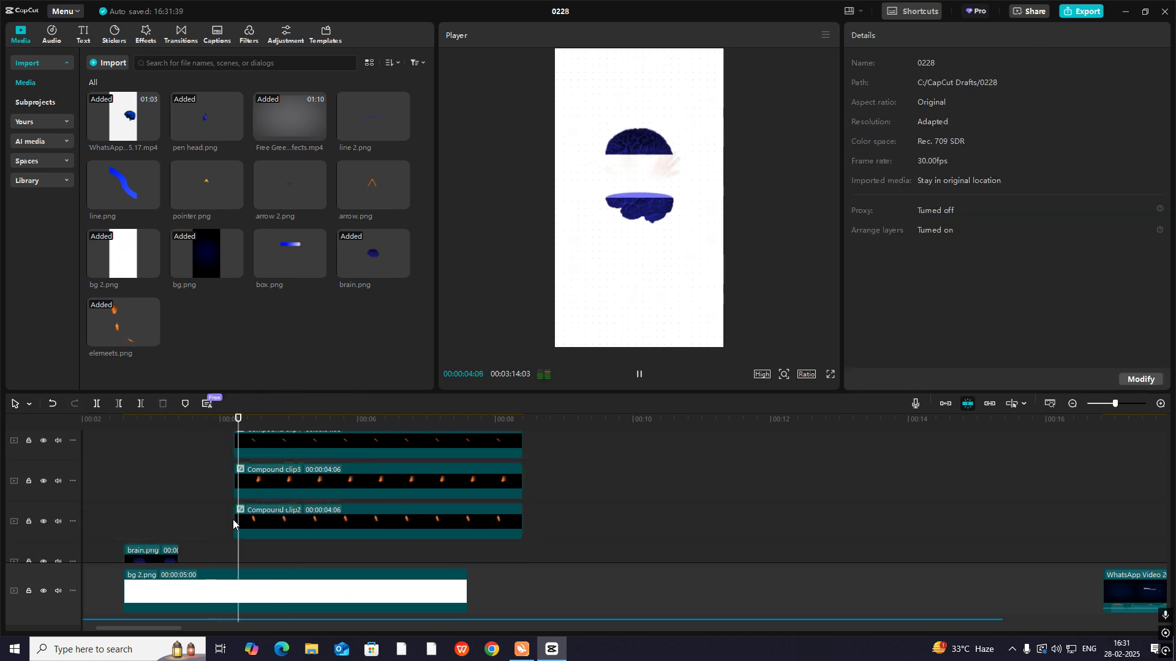
left_click(227, 506)
key("space")
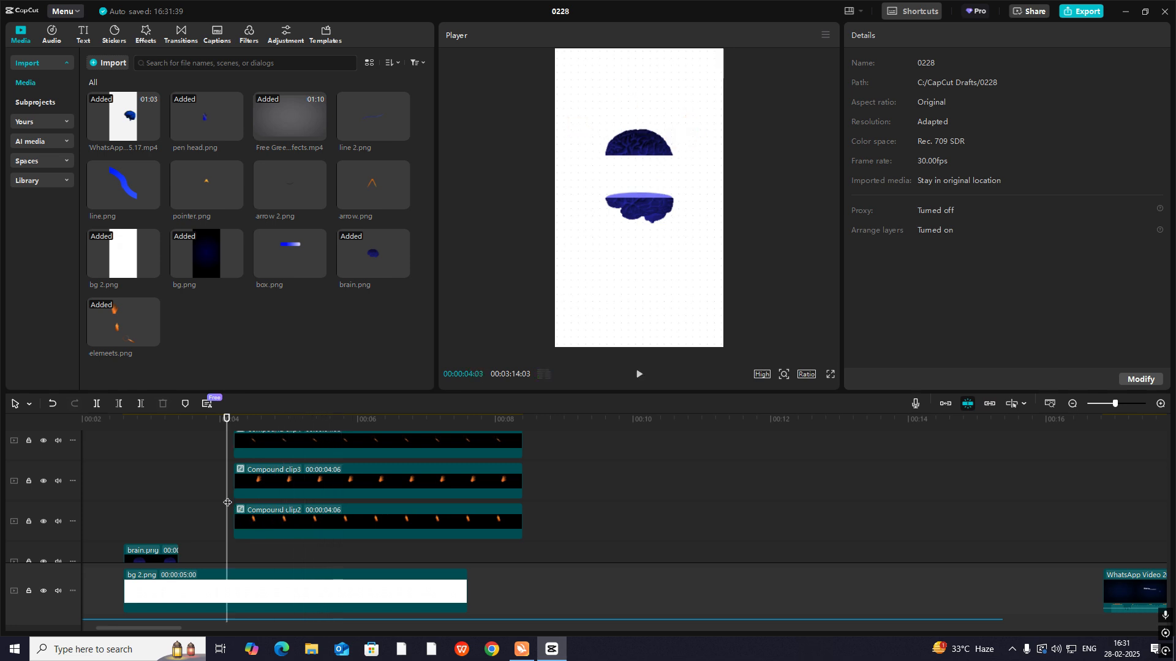
key("space")
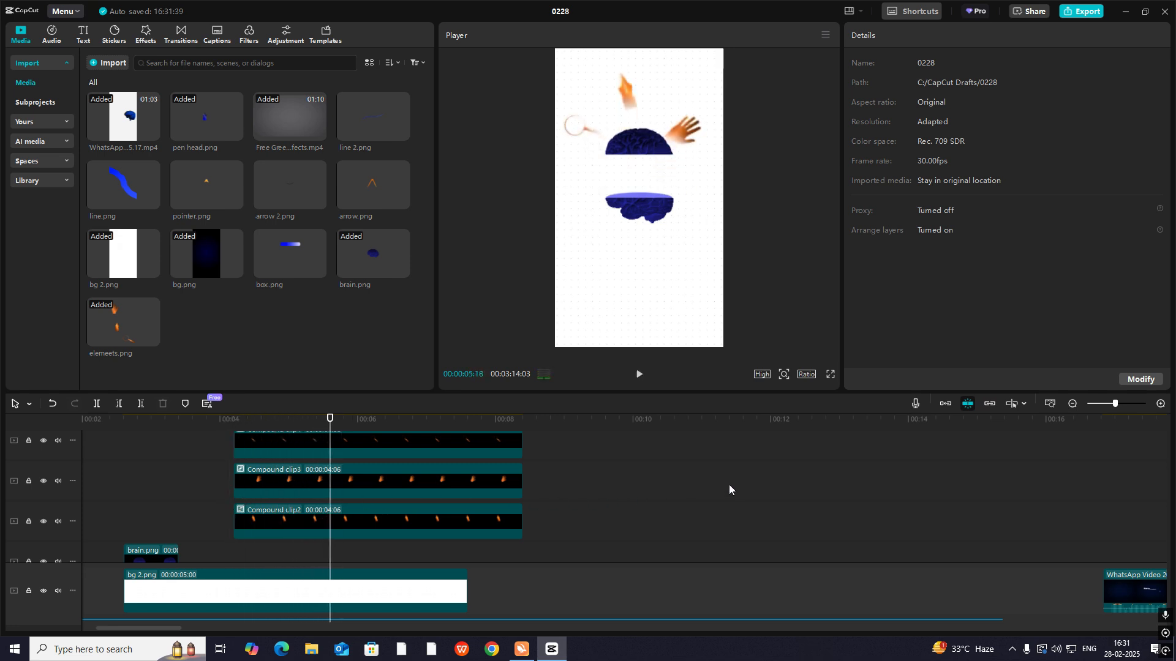
key("space")
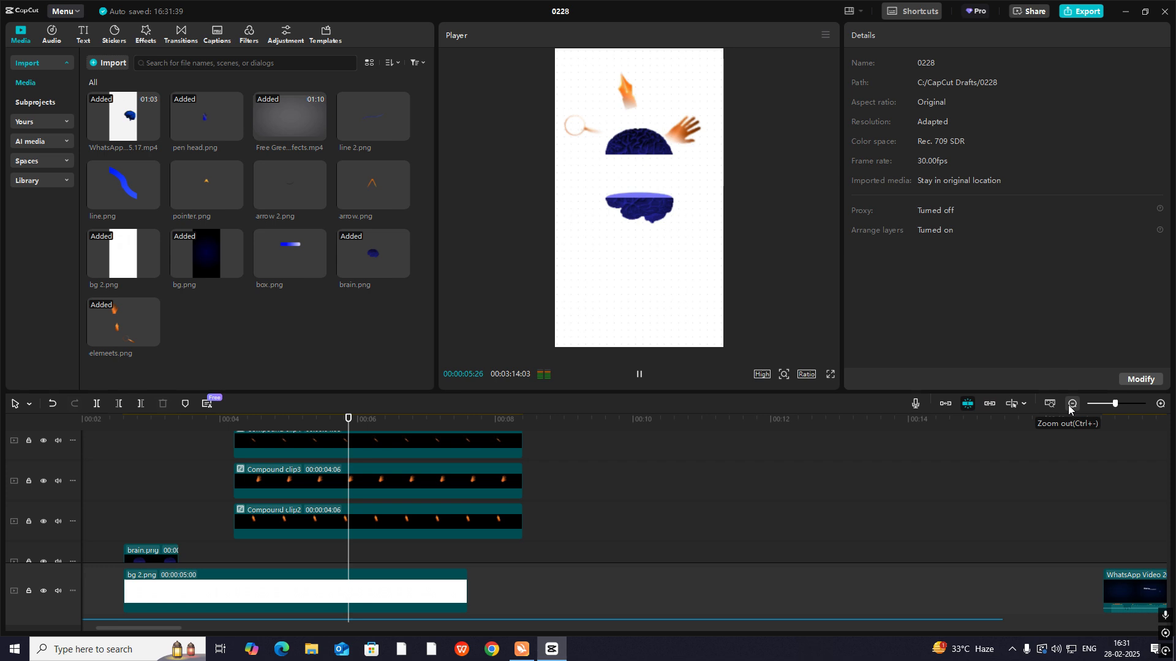
- Play back the fly-out of the orange elements and compare it with the brain-opening section of the reference video
left_click(336, 545)
left_click(306, 550)
key("space")
key("space")
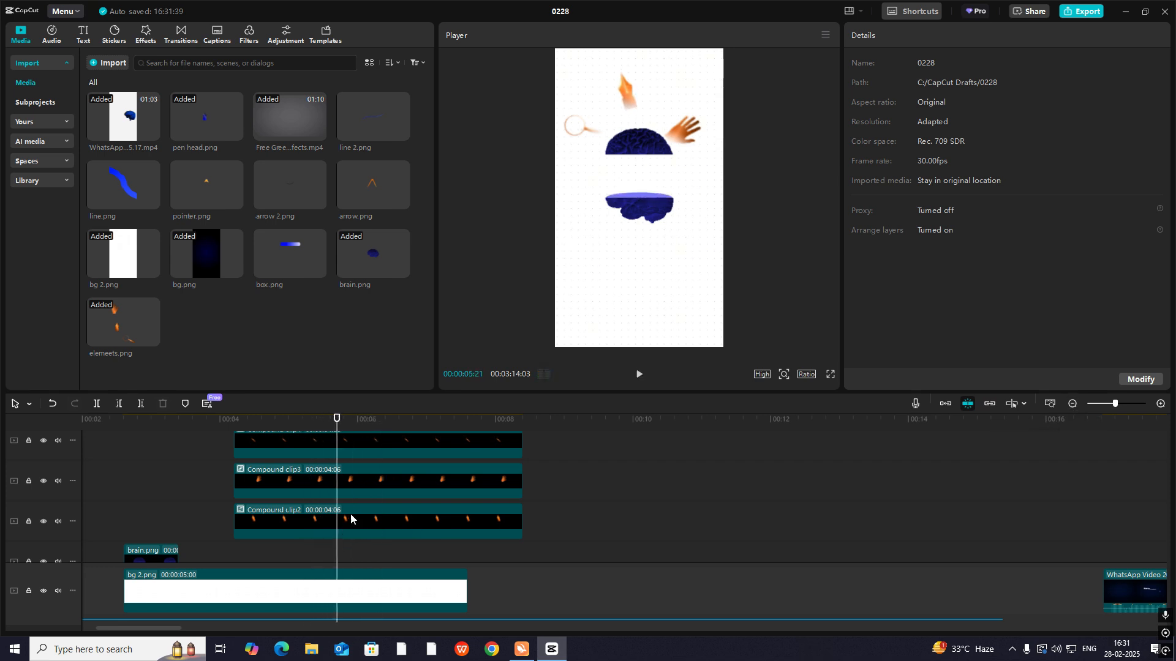
left_click(1094, 501)
key("space")
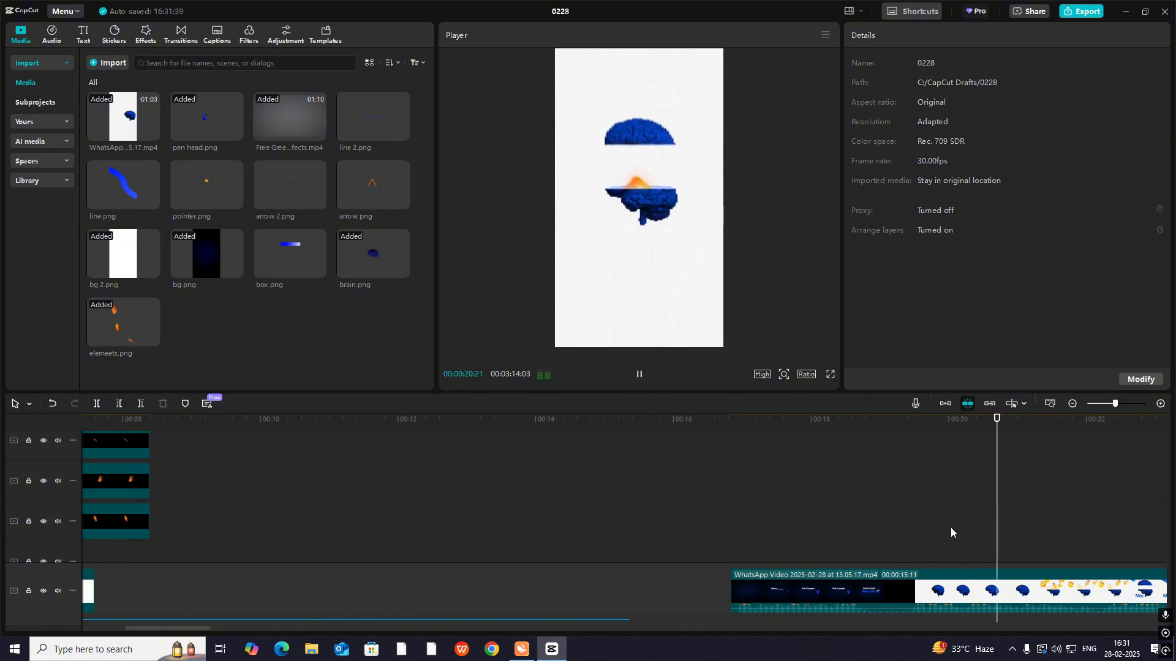
key("space")
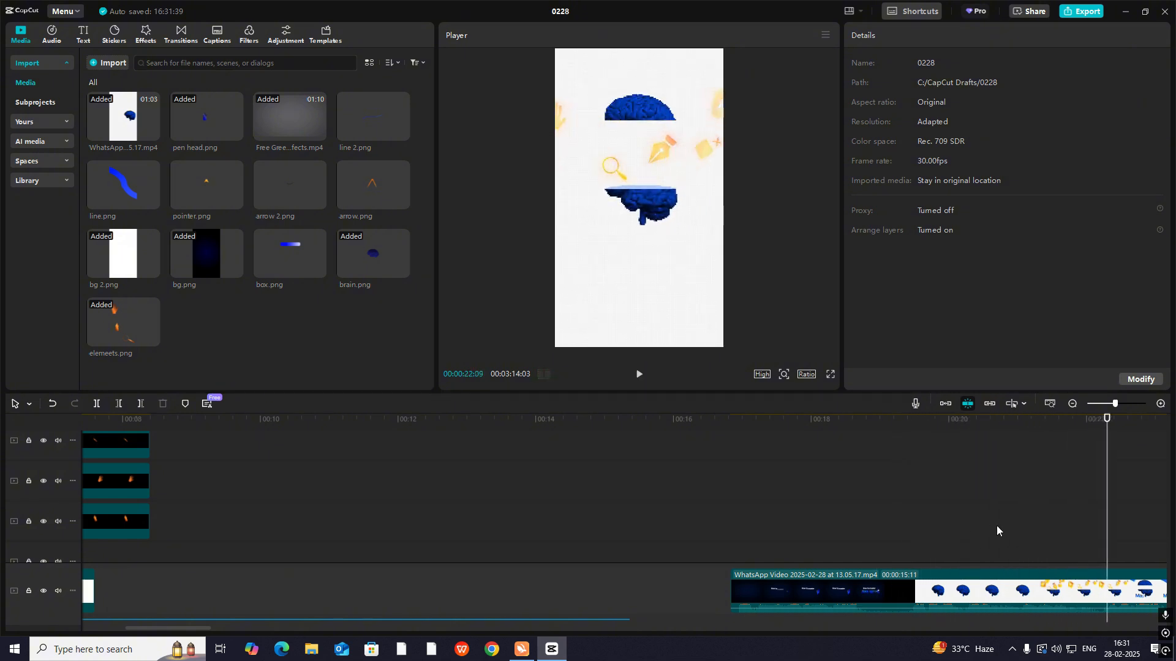
key("space")
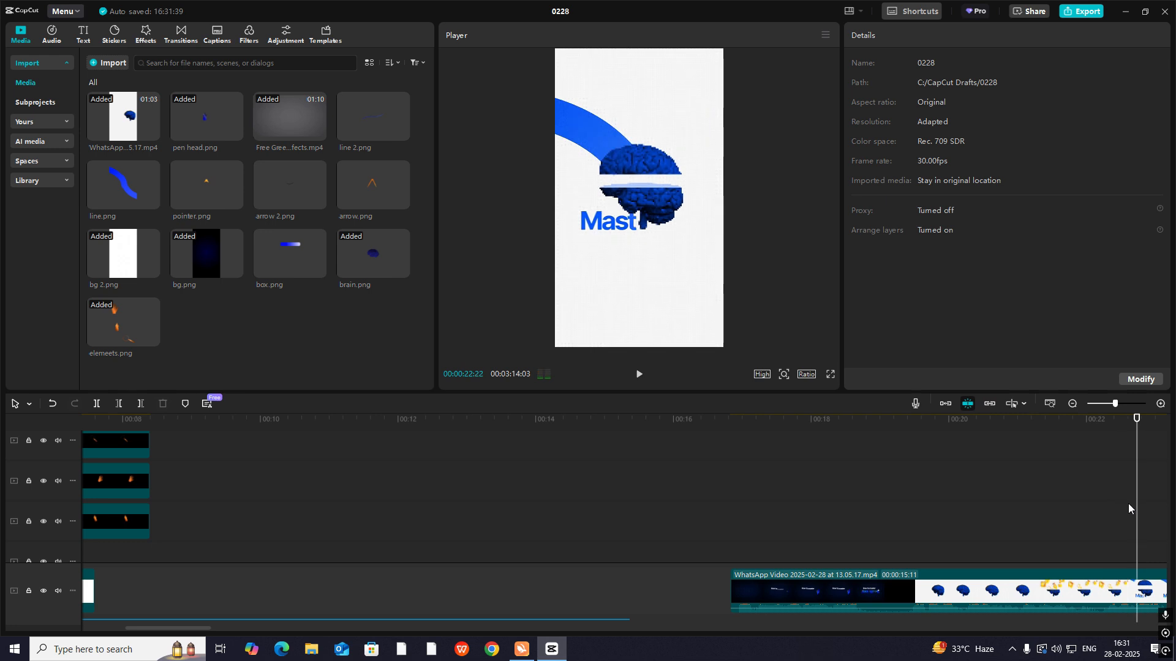
- Shorten the magnifying glass, hand and pen nib compound clips so that all three end at about 00:00:05:18
left_click(165, 539)
left_click_drag(165, 539, 479, 513)
scroll(493, 511, "up", 2)
left_click(489, 496)
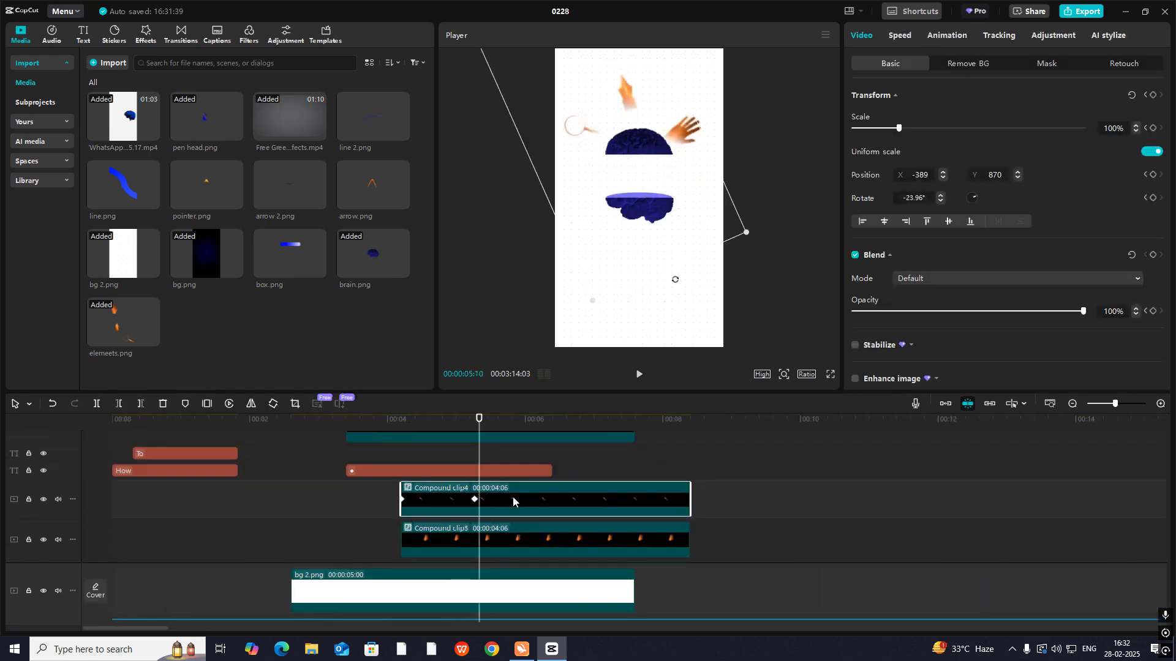
left_click_drag(688, 501, 495, 510)
scroll(540, 520, "down", 1)
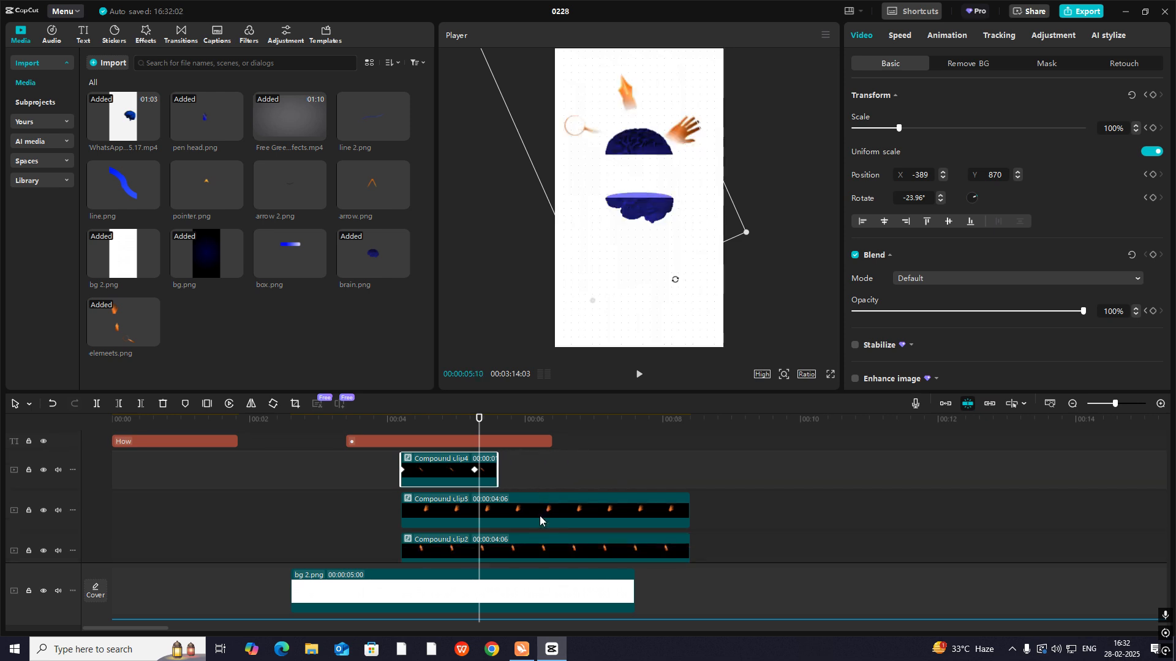
left_click_drag(688, 506, 497, 508)
scroll(590, 519, "down", 1)
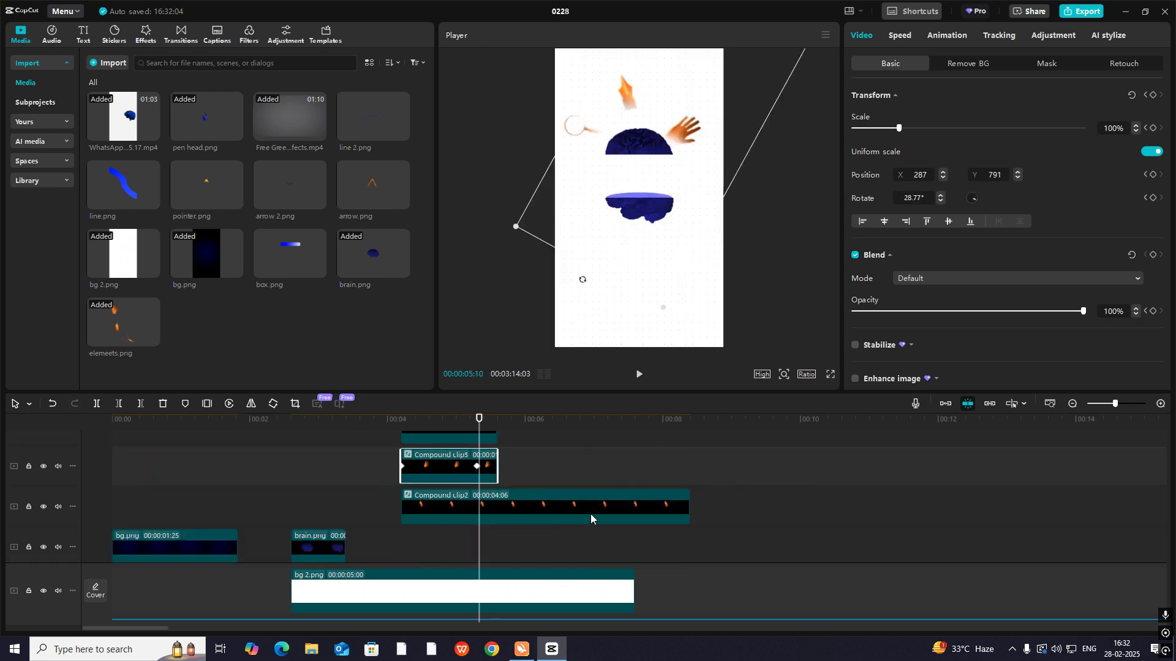
left_click_drag(688, 502, 497, 516)
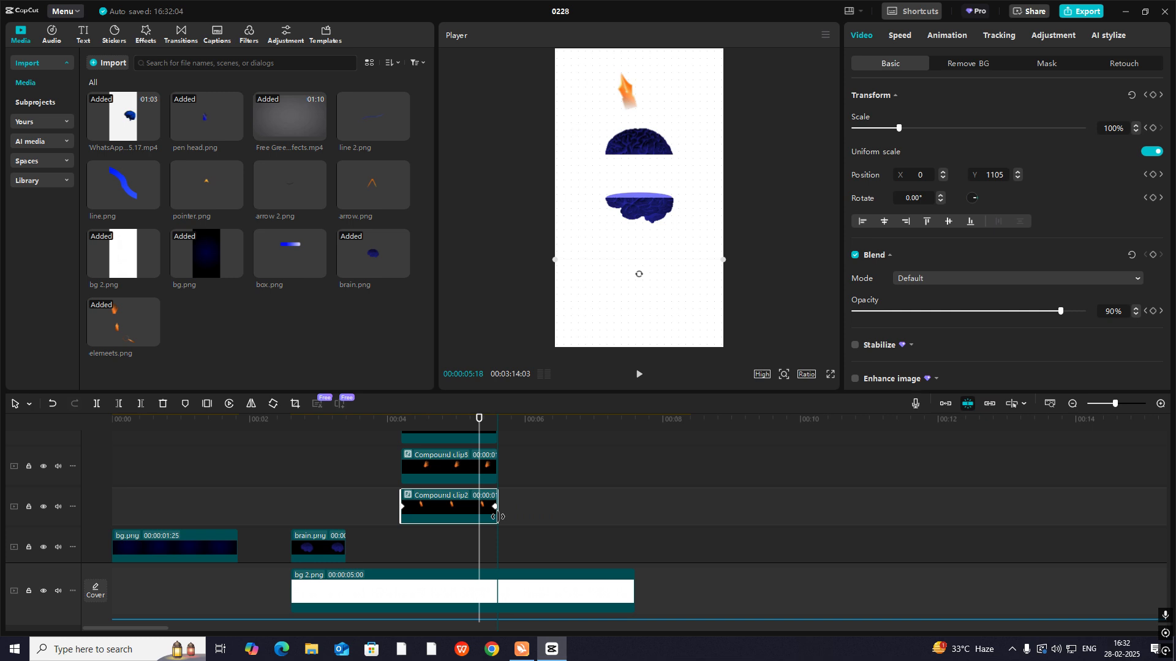
- Apply the Fade Out exit animation to the pen nib, hand and magnifying glass clips and preview the result
left_click(940, 38)
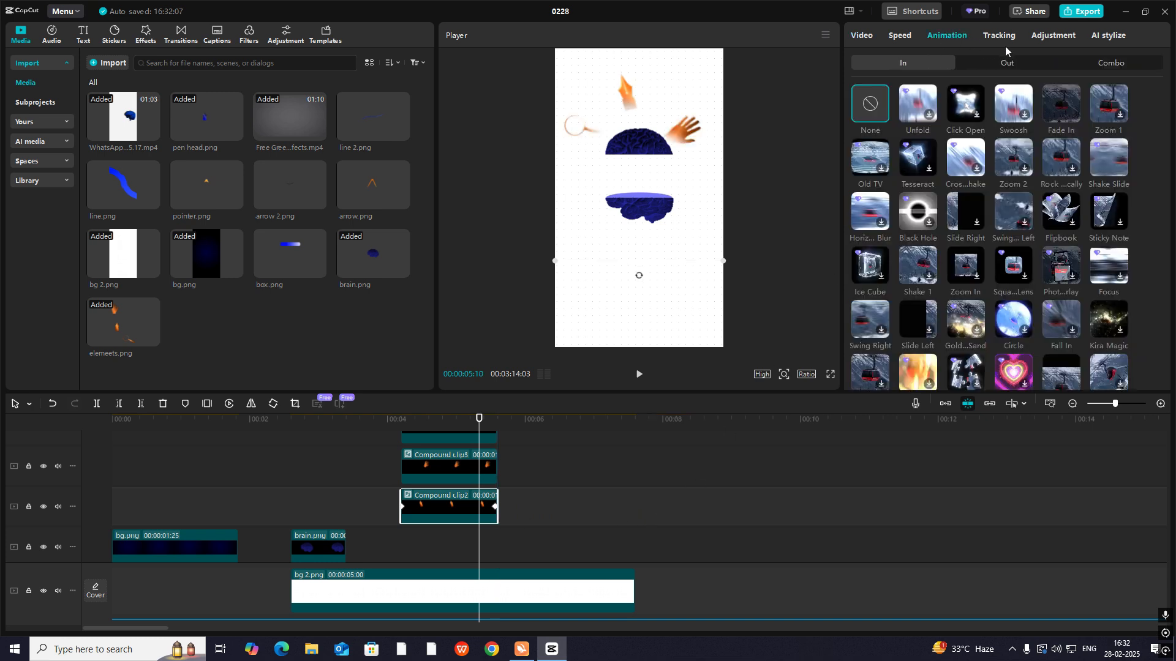
left_click(1009, 63)
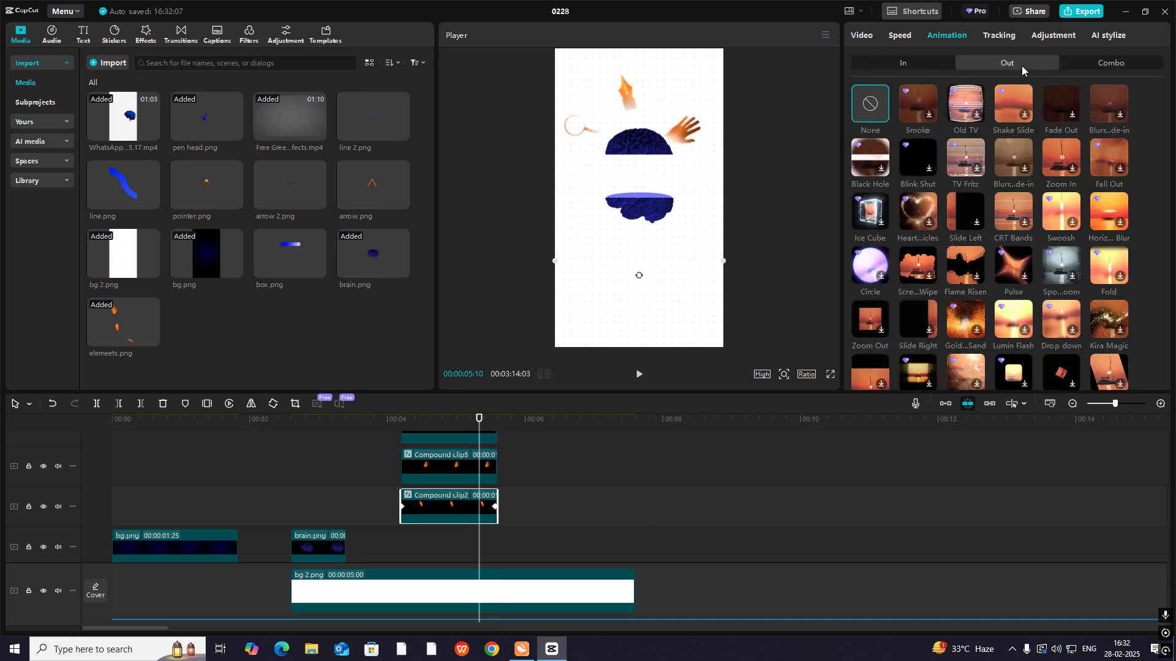
left_click(1048, 117)
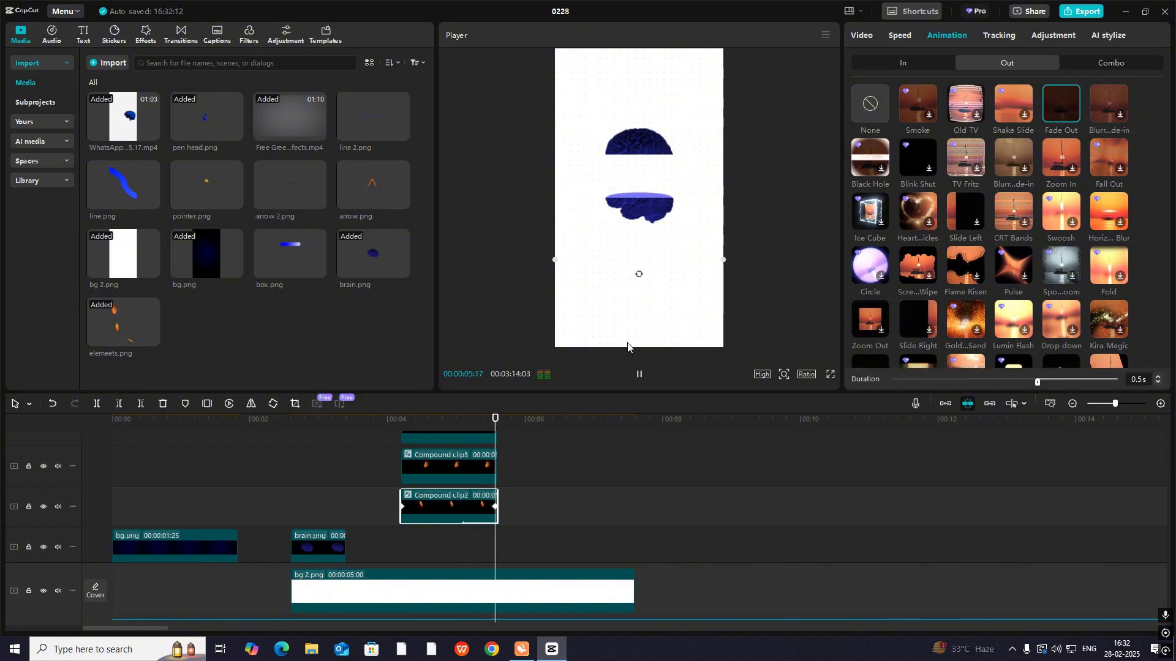
left_click(483, 457)
left_click(1068, 104)
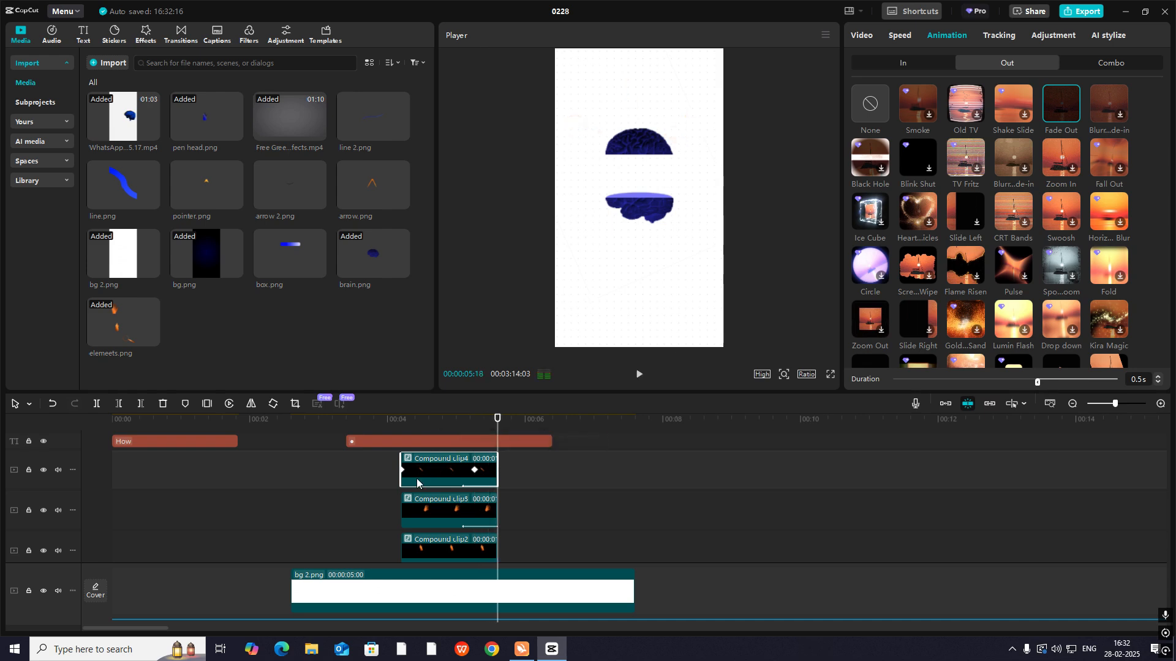
left_click(400, 486)
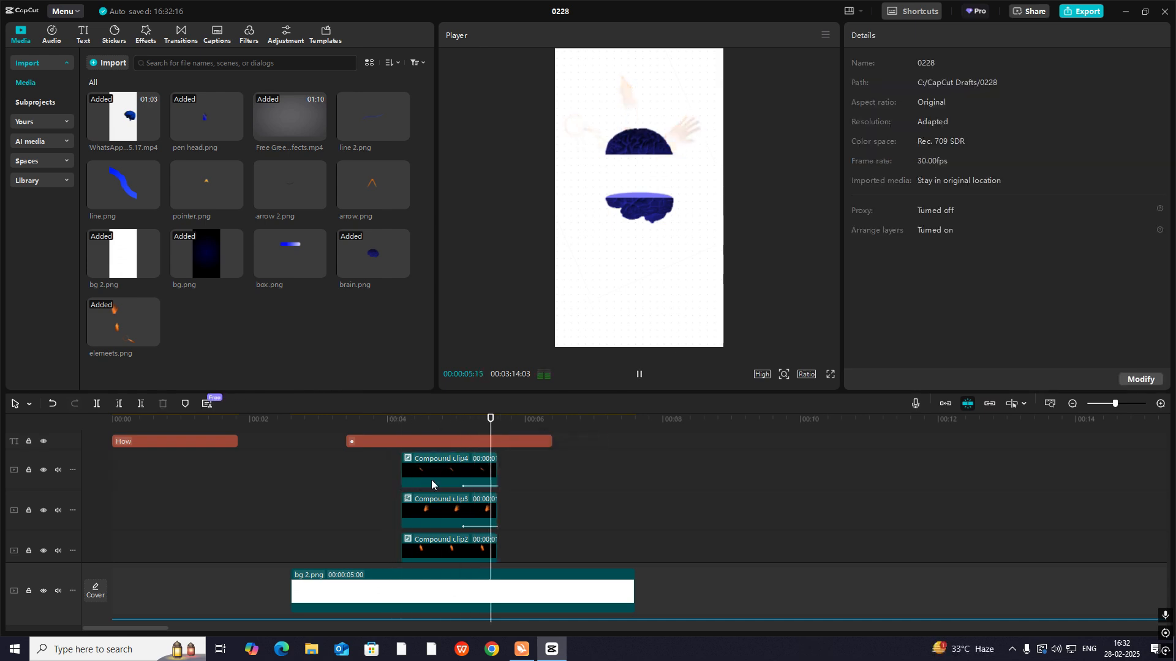
scroll(454, 479, "down", 3)
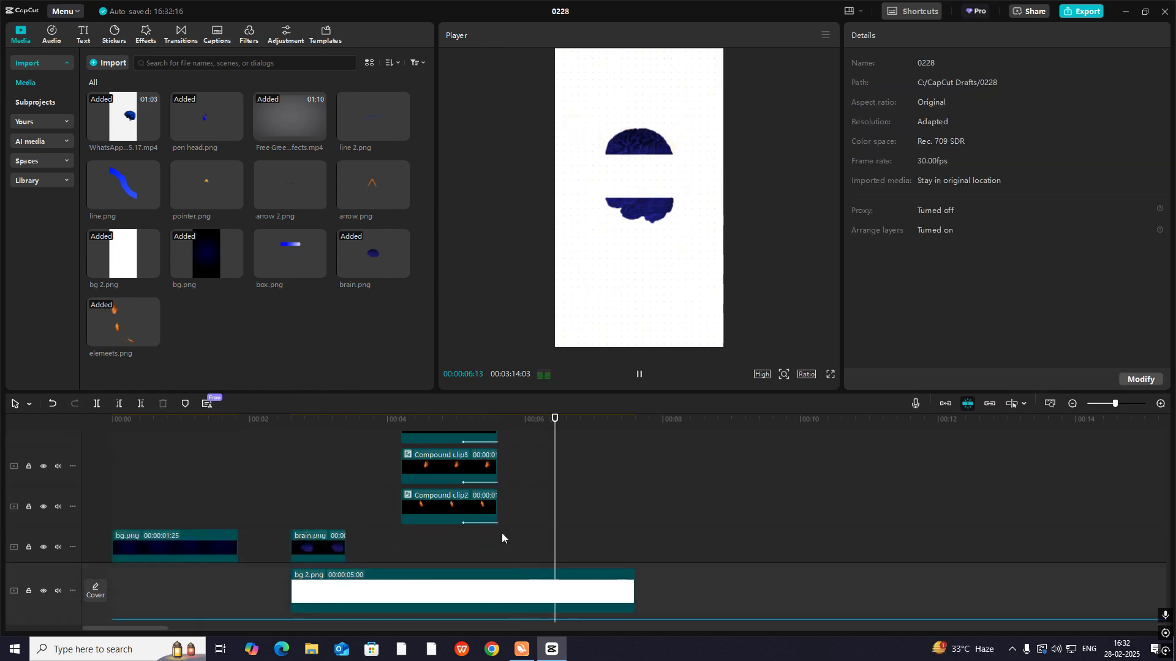
- Extend the magnifying glass, hand and pen nib clips to a duration of 00:00:01:24 and preview their fade-out
scroll(502, 533, "up", 3)
left_click(508, 486)
left_click_drag(515, 482, 524, 505)
scroll(527, 508, "down", 2)
scroll(499, 501, "down", 2)
left_click(470, 539)
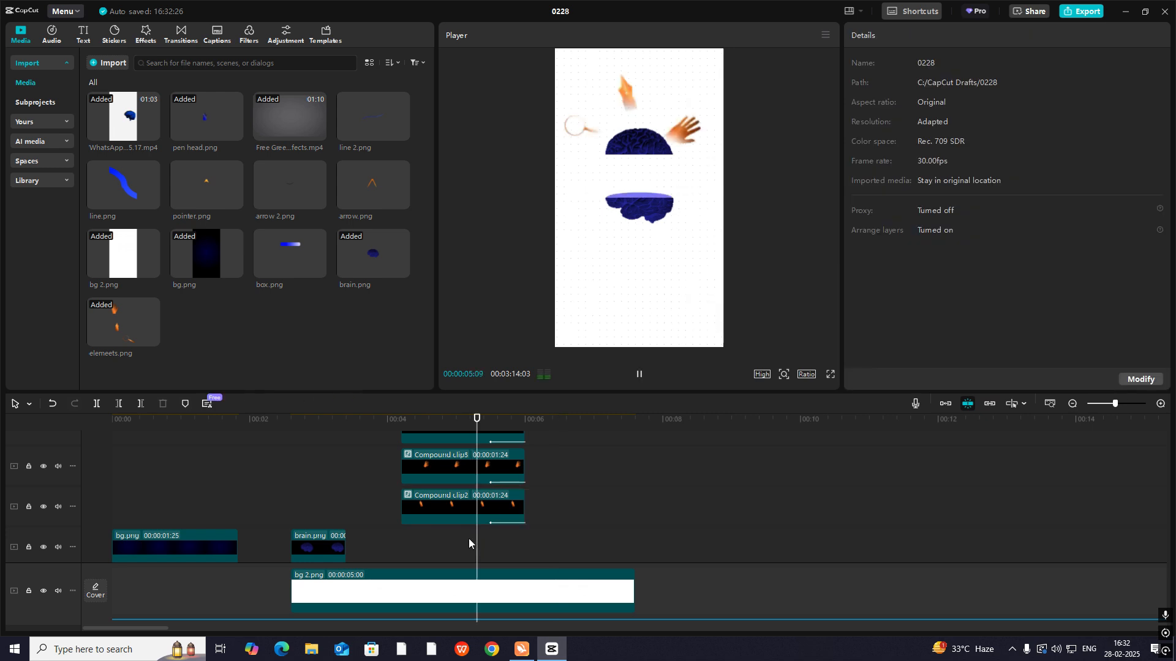
key("space")
key("space")
left_click(493, 548)
- Add a Transform keyframe to the upper brain half's clip at 00:00:05:15 to hold its raised position
scroll(492, 548, "up", 1)
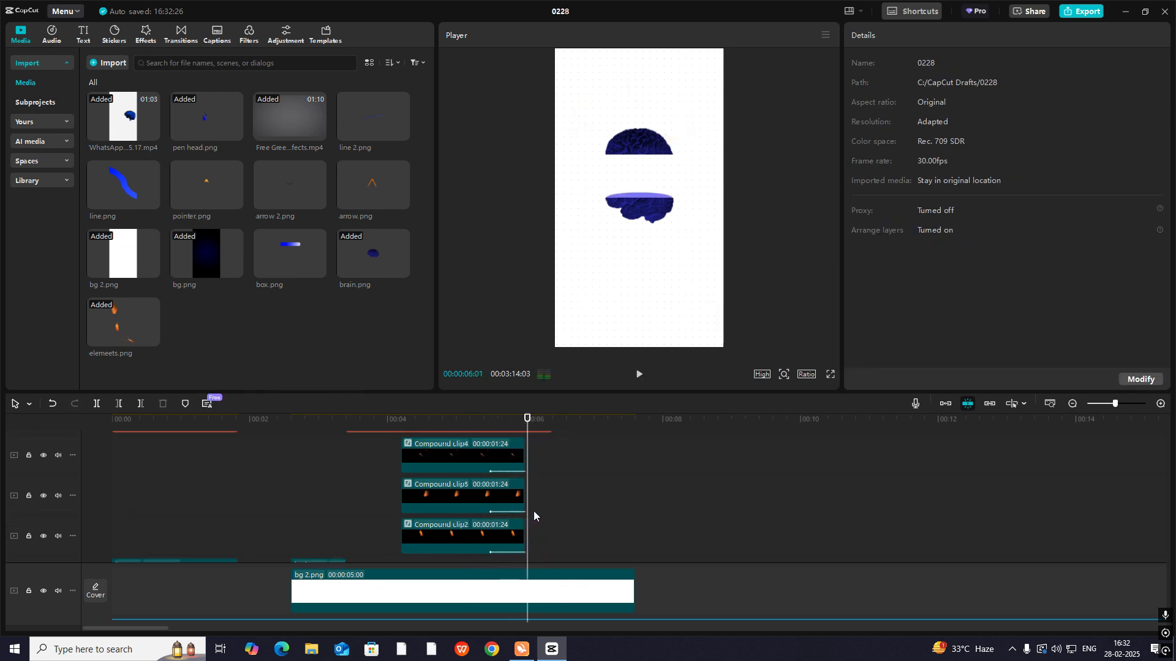
scroll(493, 480, "up", 2)
left_click(495, 476)
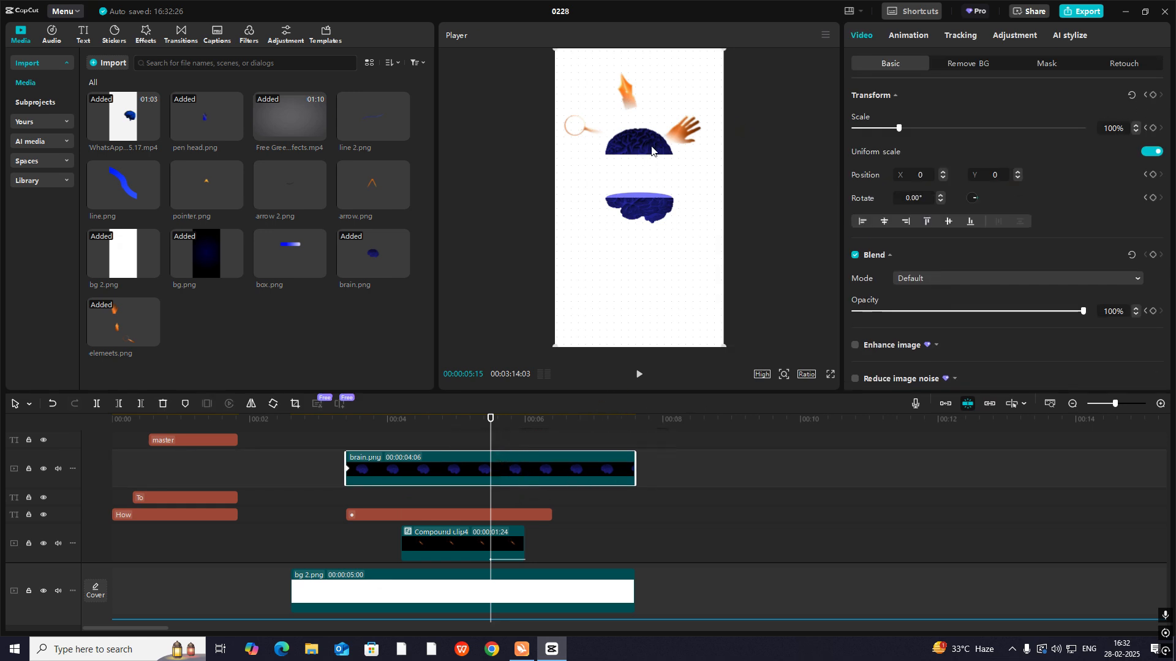
scroll(459, 460, "up", 3)
left_click(481, 497)
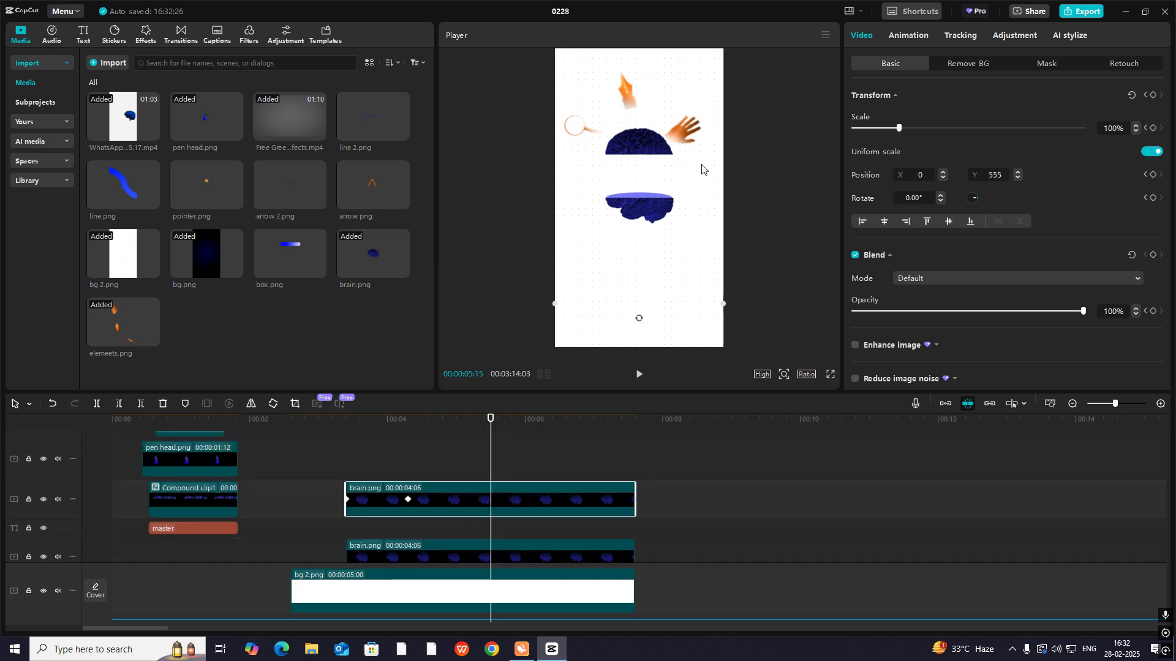
left_click_drag(671, 164, 697, 183)
key("ctrl+z")
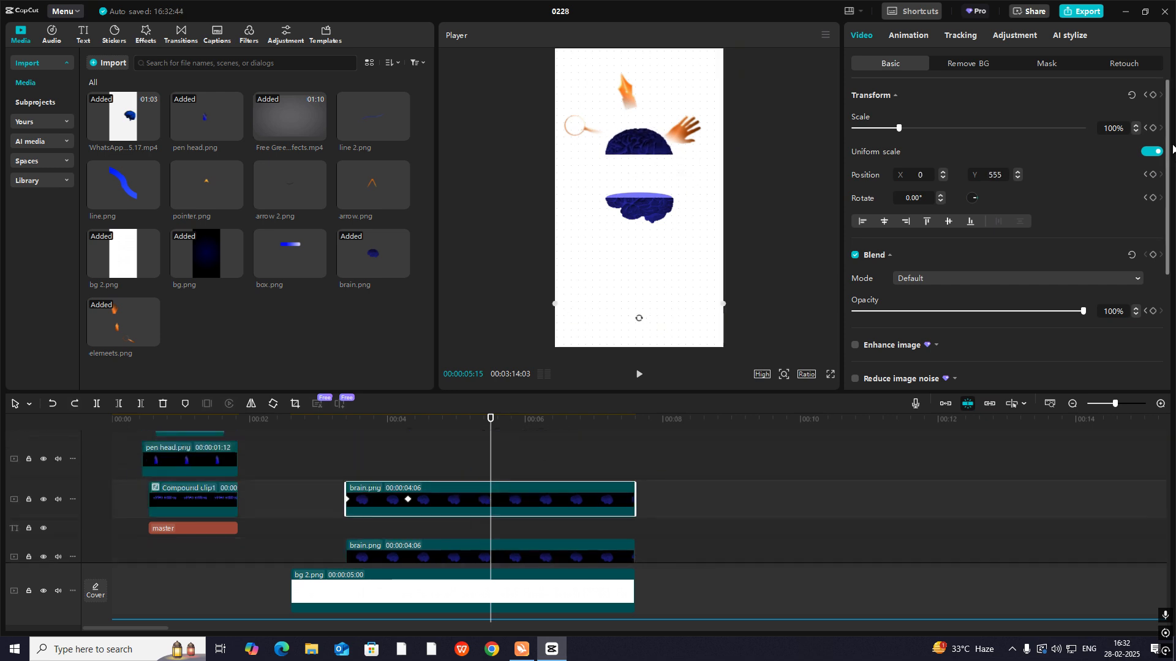
left_click(1151, 96)
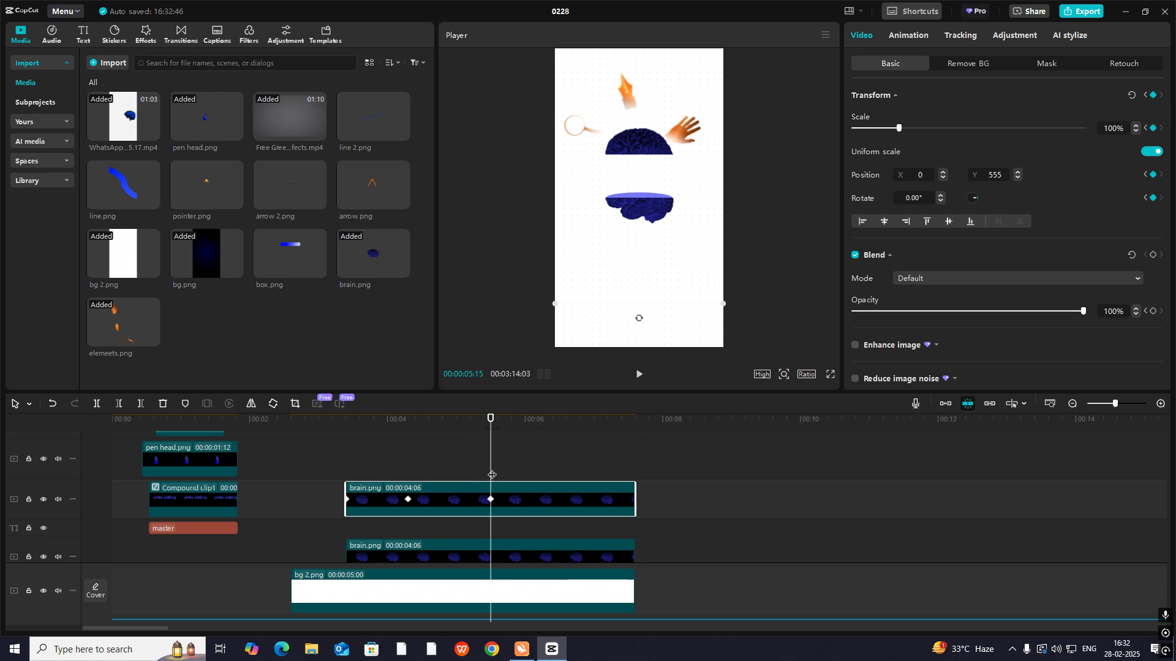
- At 00:00:06:06, move the upper brain half down to position X 0, Y 0 so that the brain closes
key("space")
key("space")
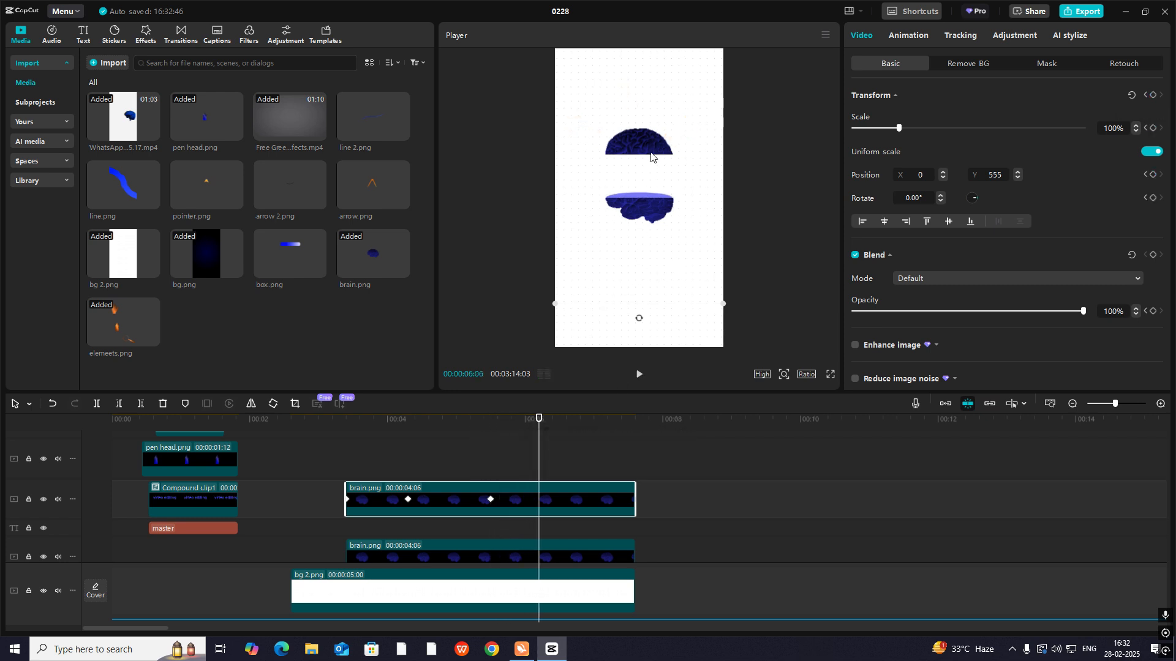
left_click_drag(651, 157, 651, 191)
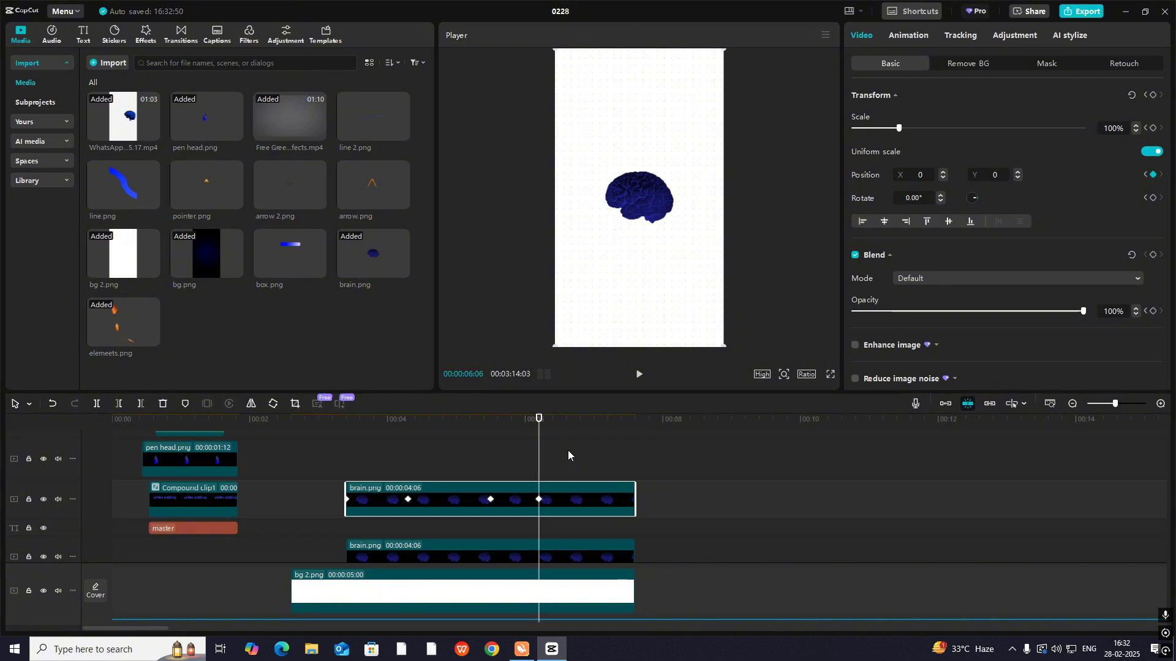
- Apply a preset curve to the upper brain half's closing Y-position keyframe and close its keyframe graphs
key("alt+k")
scroll(545, 501, "up", 8)
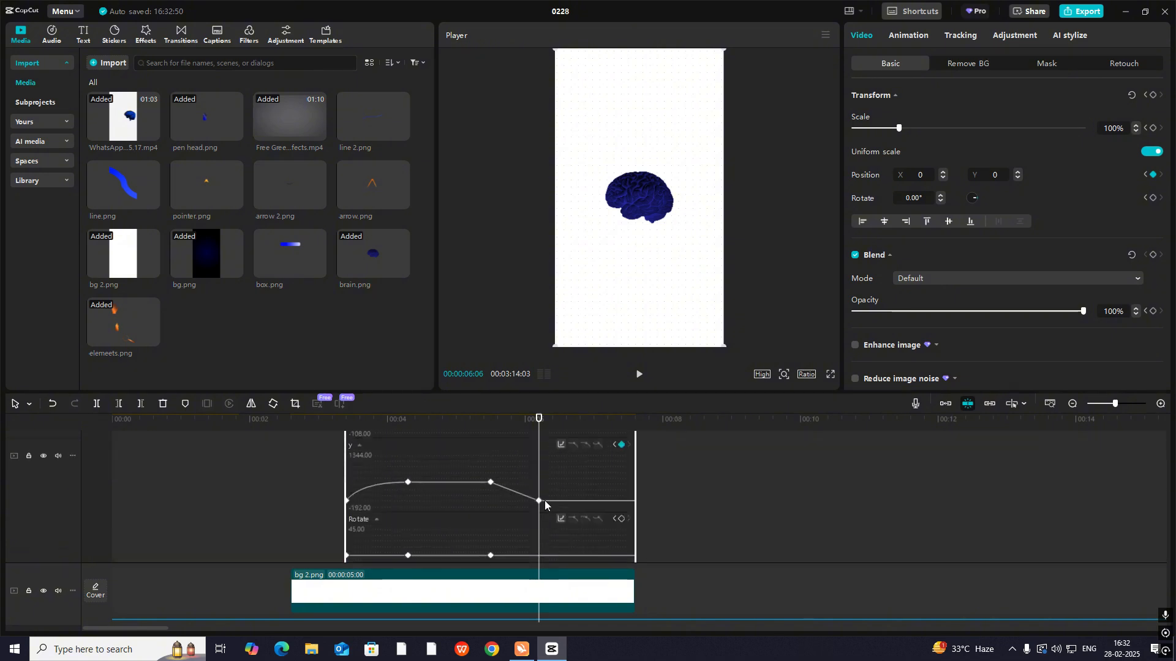
left_click(540, 501)
left_click(562, 458)
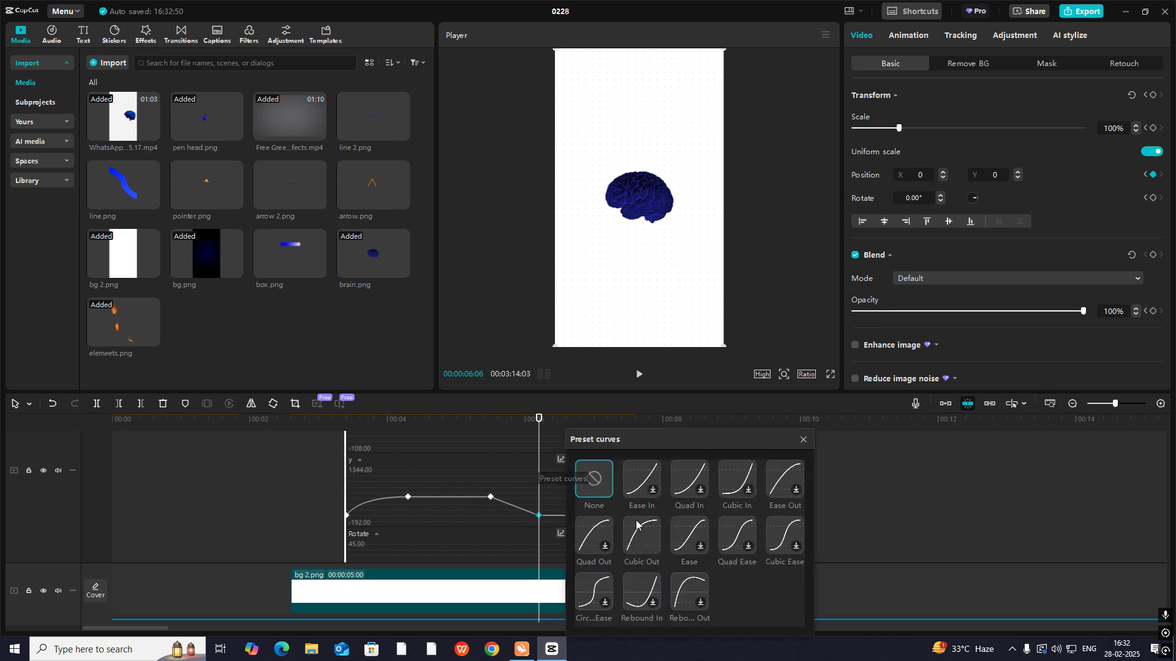
left_click(803, 440)
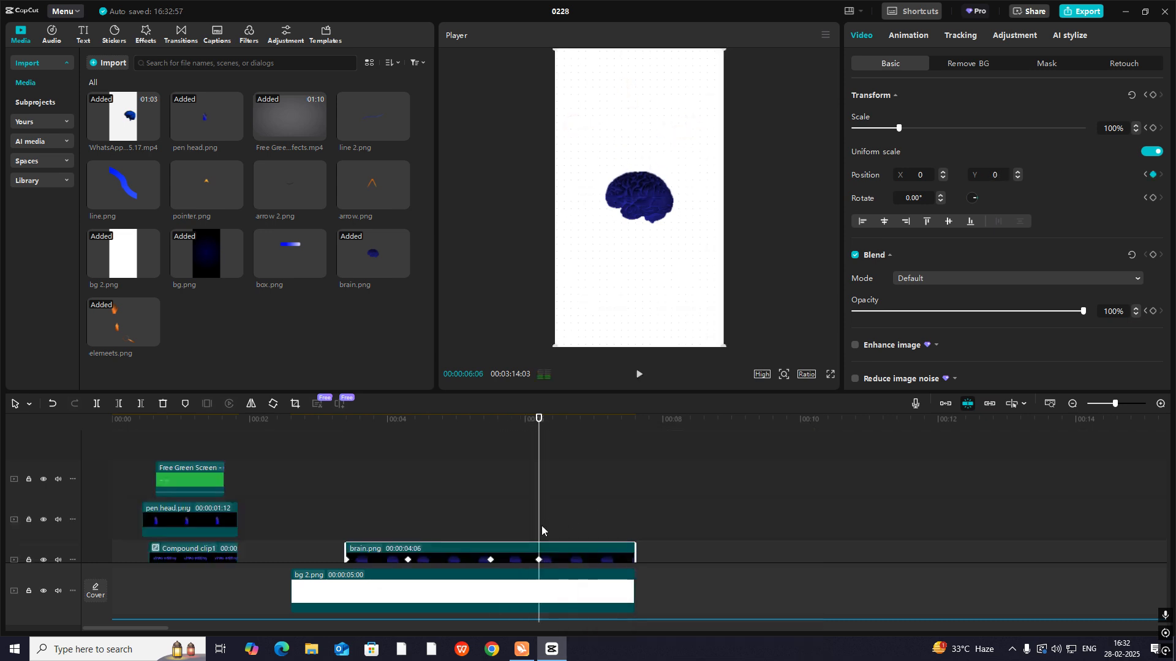
- Play back the brain scene from before the split to check how the brain opens and closes
left_click(465, 508)
left_click(336, 515)
key("space")
scroll(579, 519, "down", 1)
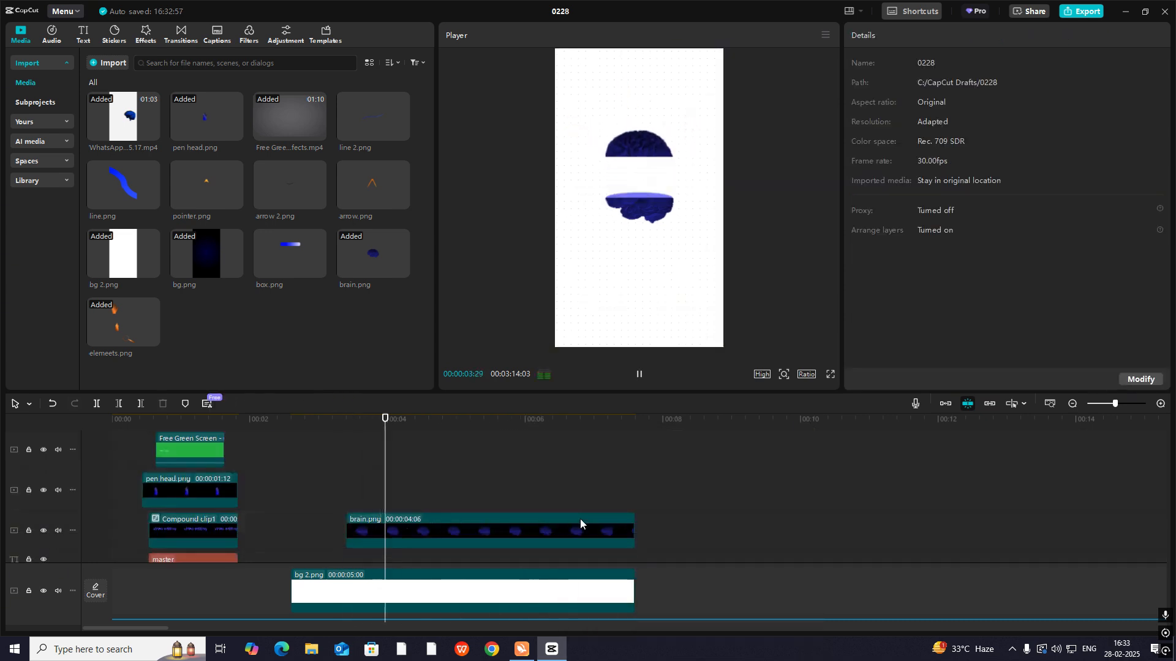
scroll(579, 519, "down", 1)
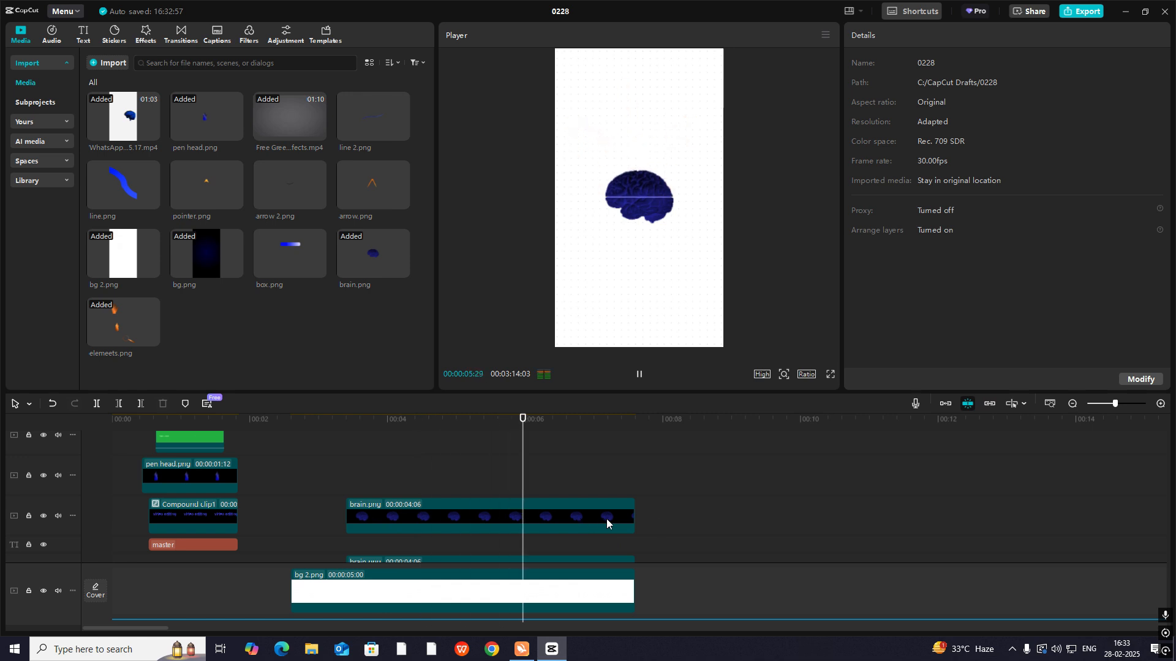
key("space")
scroll(1052, 447, "down", 3)
- Review the reference clip's brain section and replay the brain split from 00:00:03:12 to about 00:00:04:00
left_click(1074, 404)
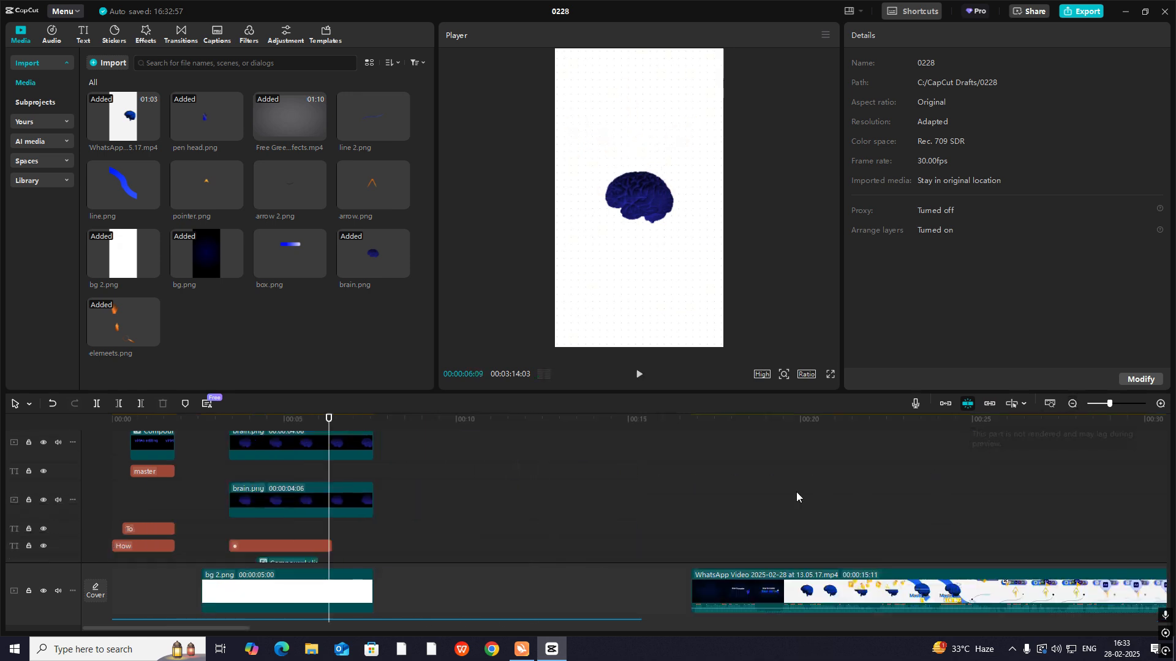
left_click(799, 493)
left_click_drag(799, 493, 907, 560)
left_click_drag(293, 479, 228, 476)
key("space")
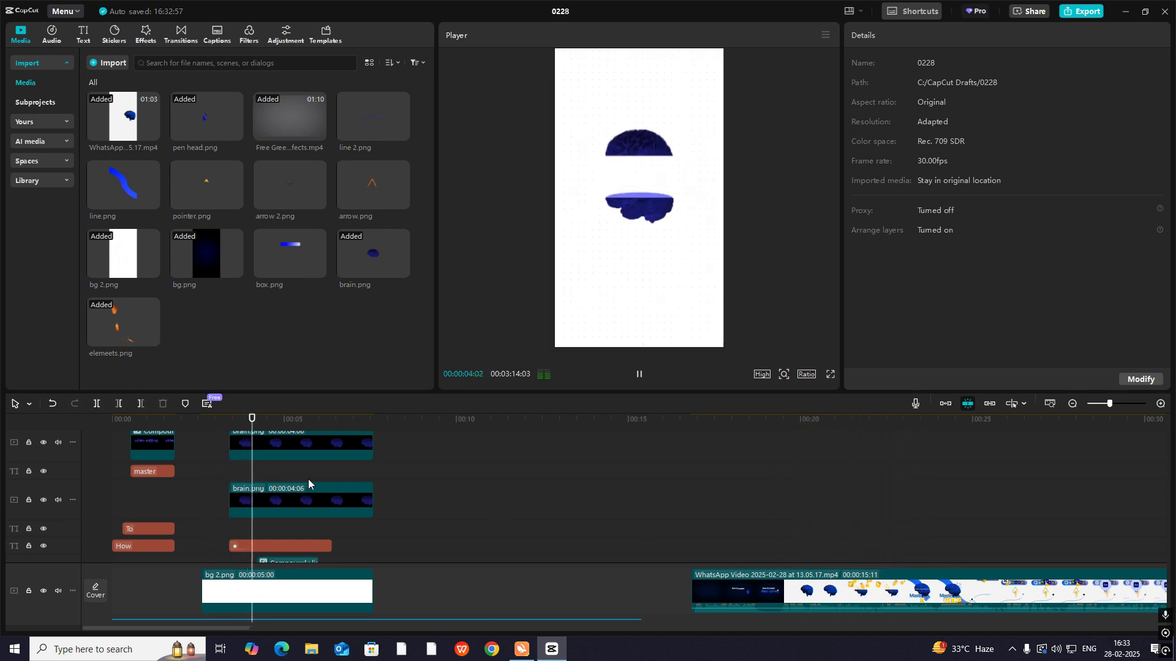
scroll(287, 499, "up", 1)
key("space")
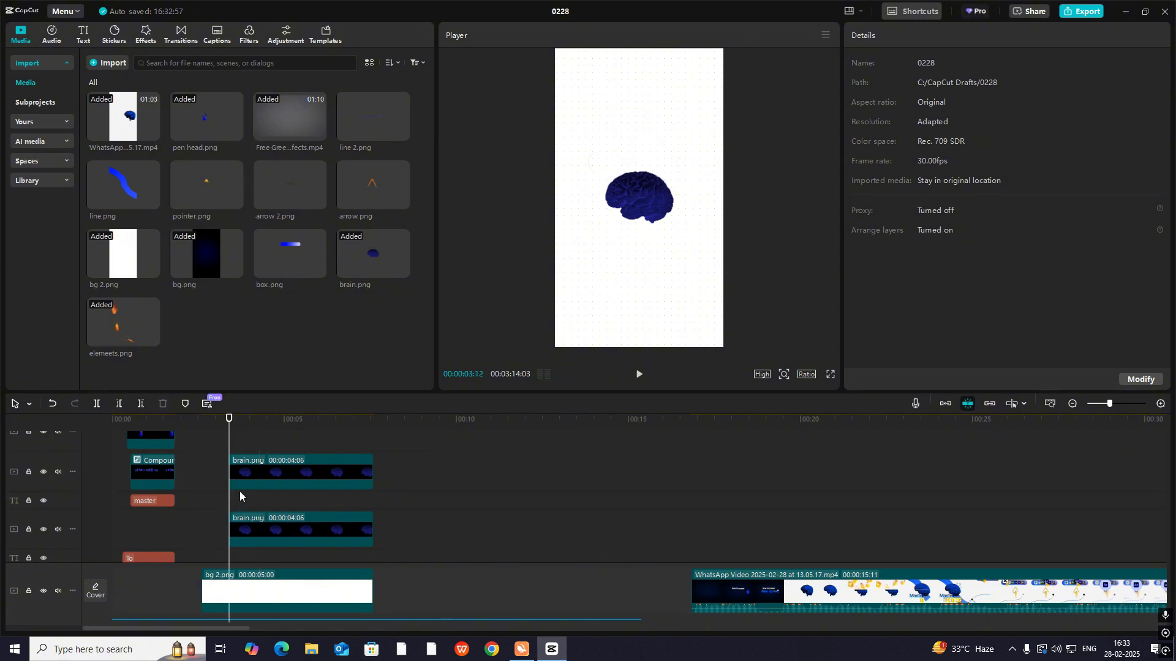
mouse_move(240, 491)
left_mouse_down()
mouse_move(262, 494)
mouse_move(248, 509)
left_mouse_up()
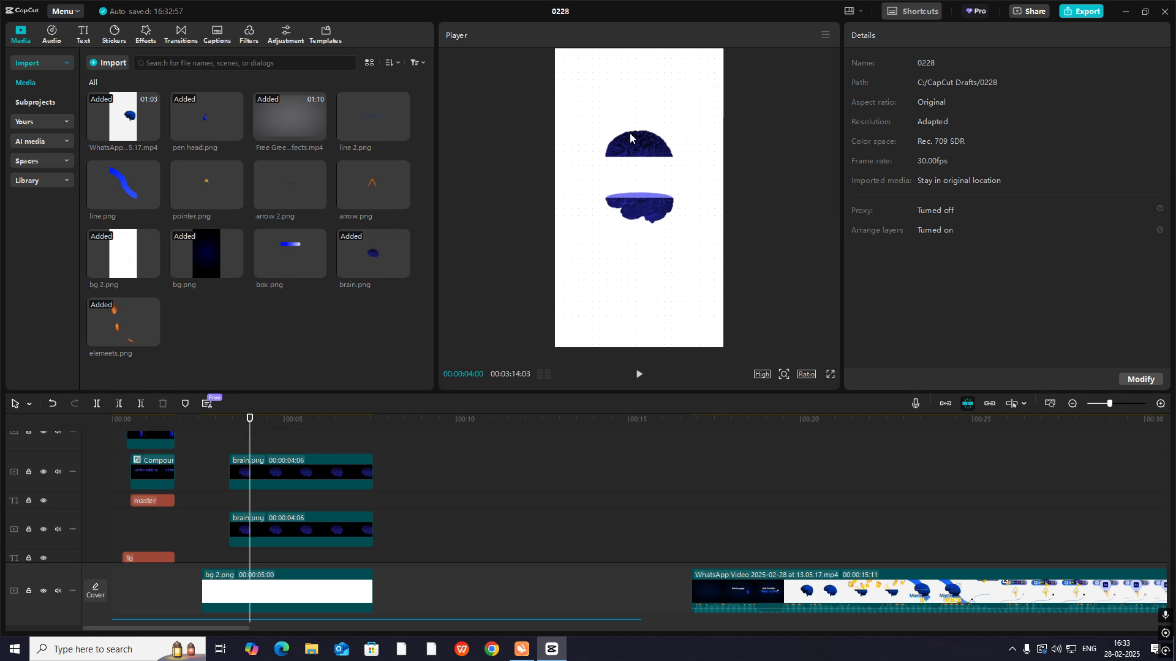
- Search the video effects library for "shake"
left_click(145, 34)
left_click(212, 62)
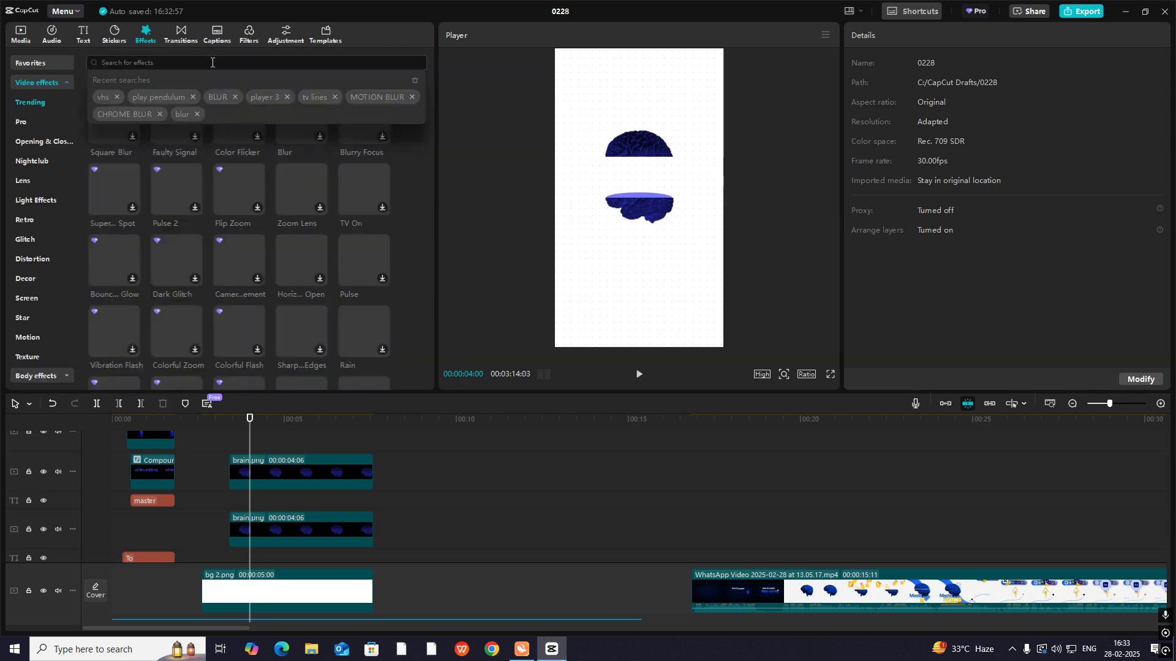
type("shake")
key("Return")
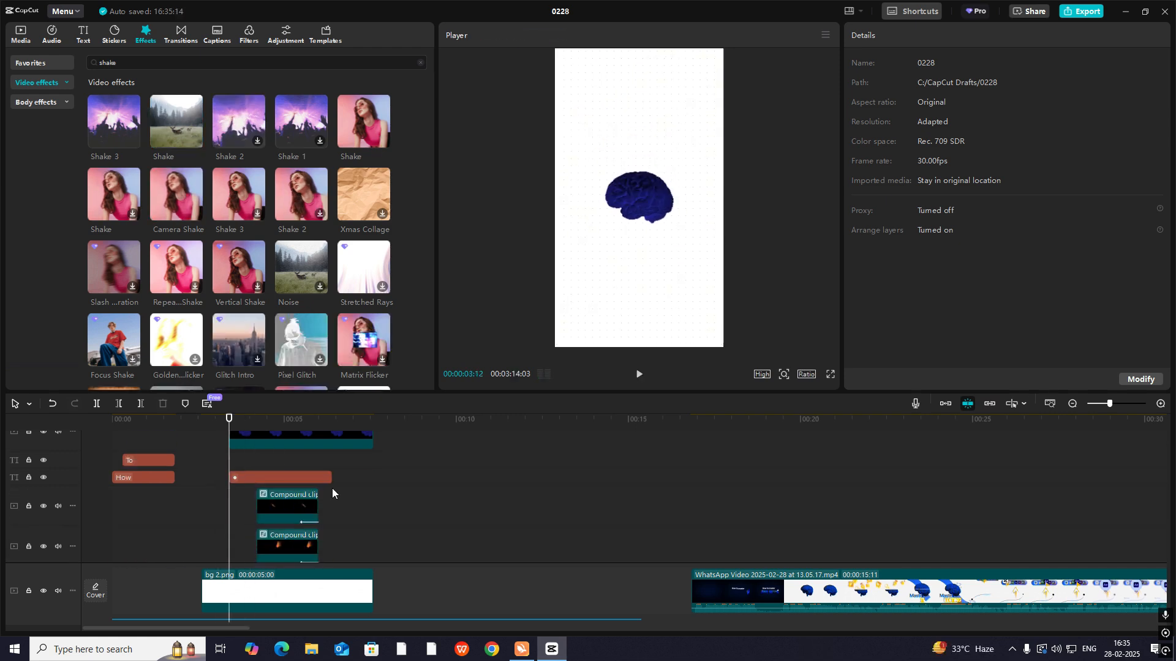
- Combine the two brain.png half clips and the purple dot text clip between them into one compound clip
left_click_drag(332, 487, 283, 437)
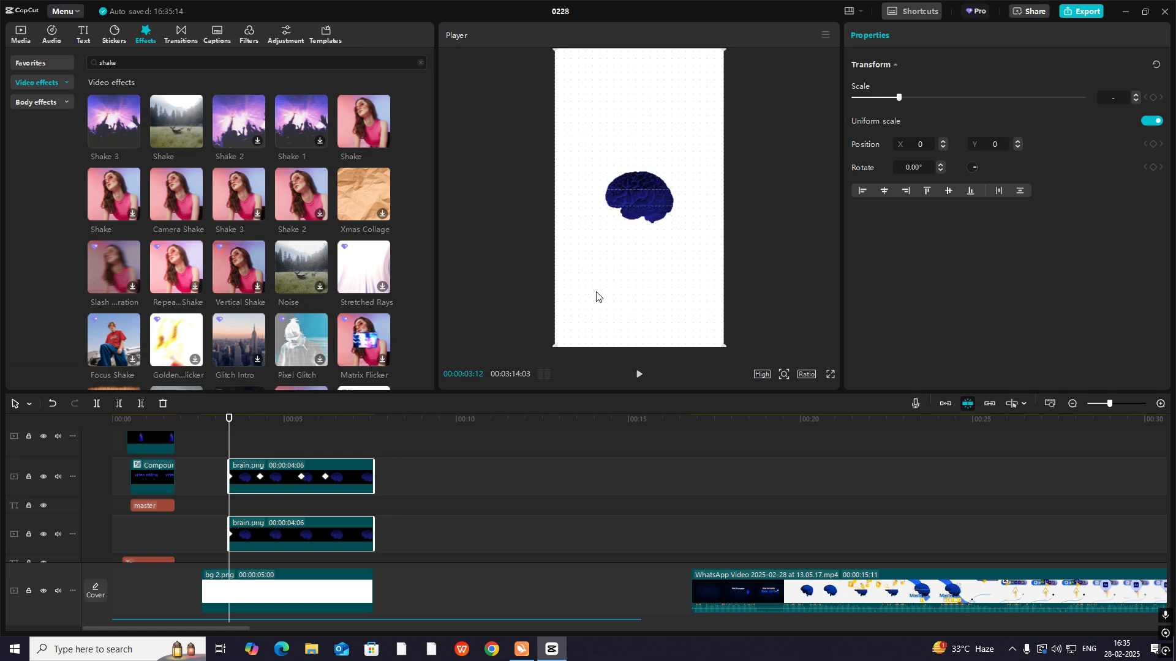
key("alt+g")
scroll(303, 527, "down", 2)
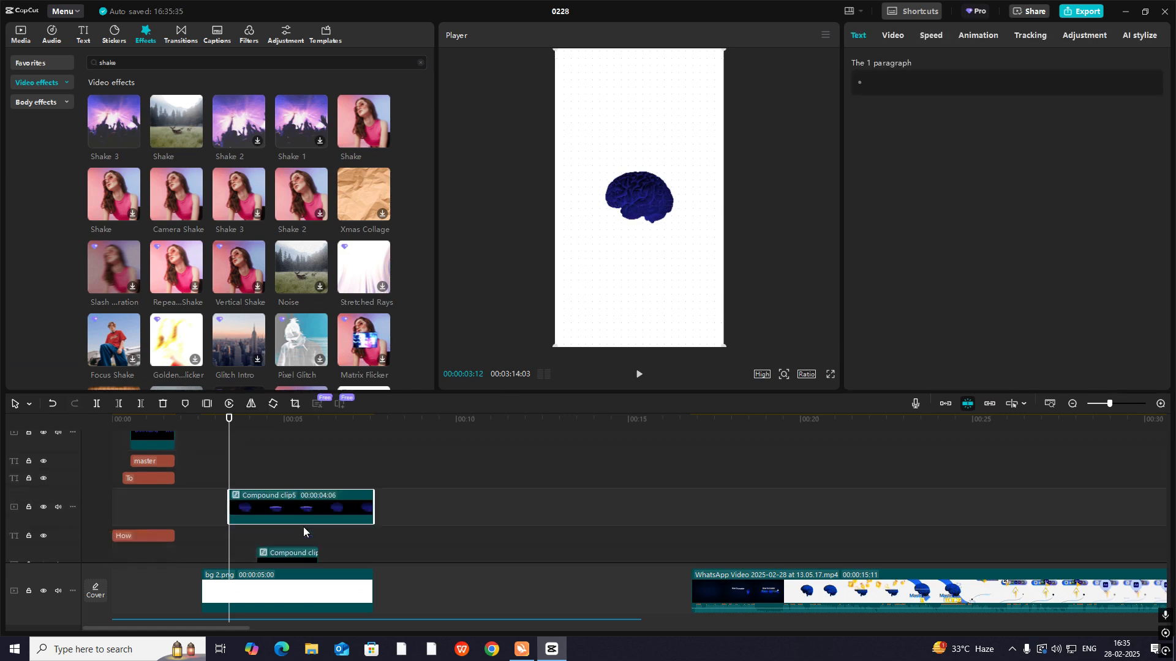
left_click(244, 443)
left_click_drag(231, 450, 250, 540)
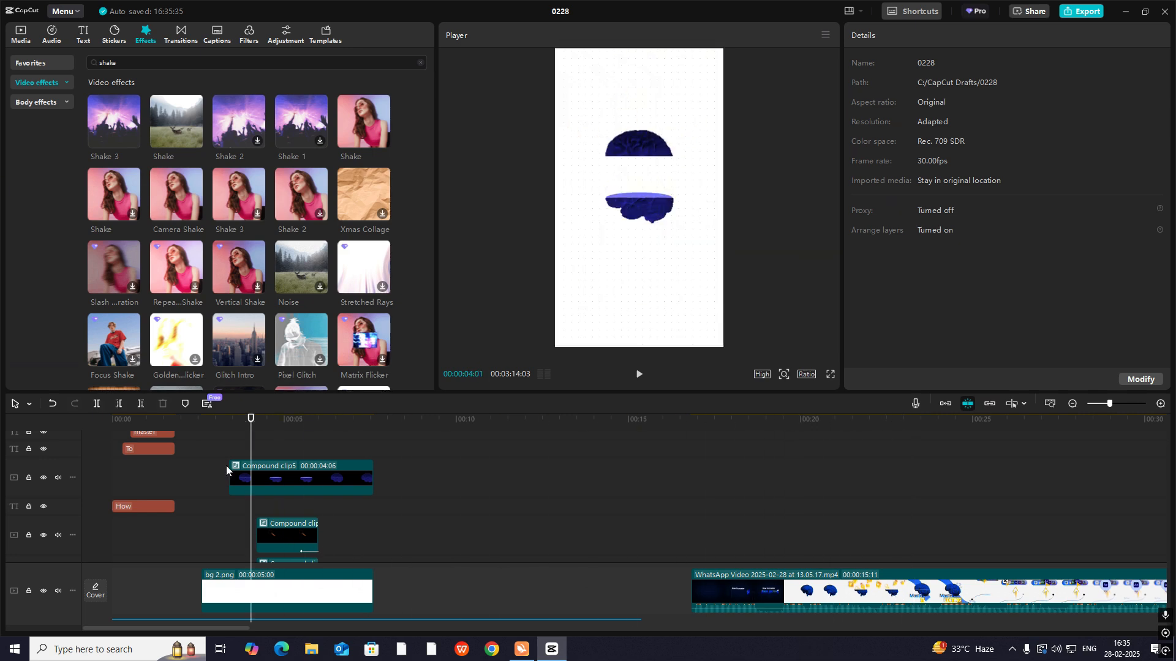
left_click(26, 38)
left_click_drag(145, 186, 243, 513)
key("Delete")
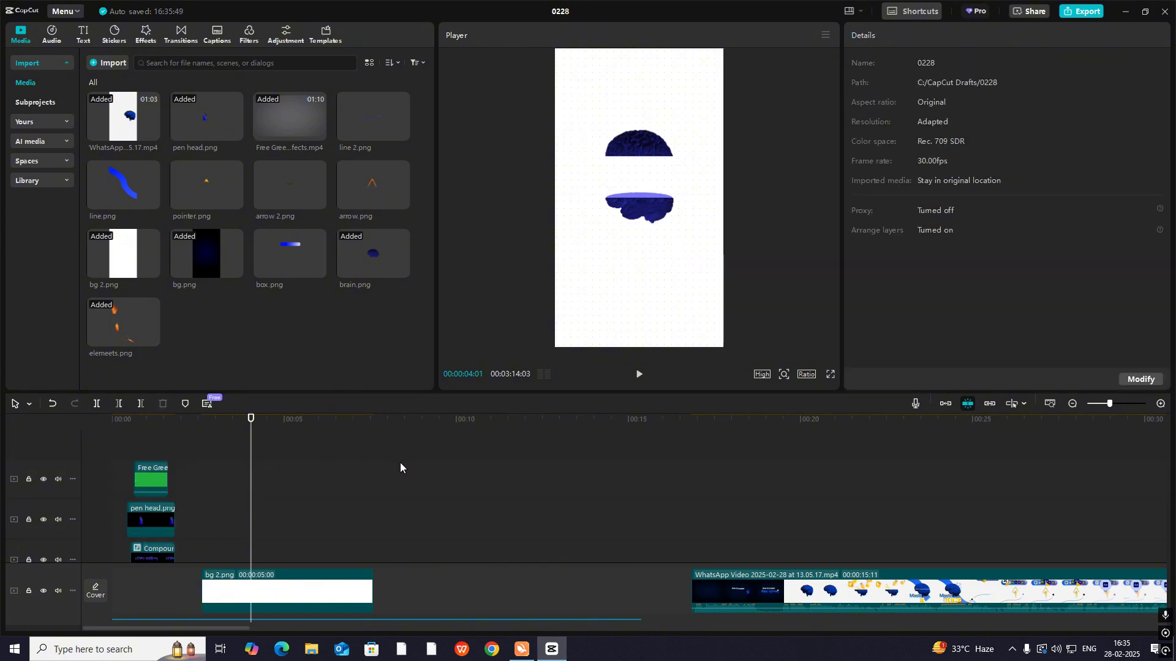
key("ctrl+z")
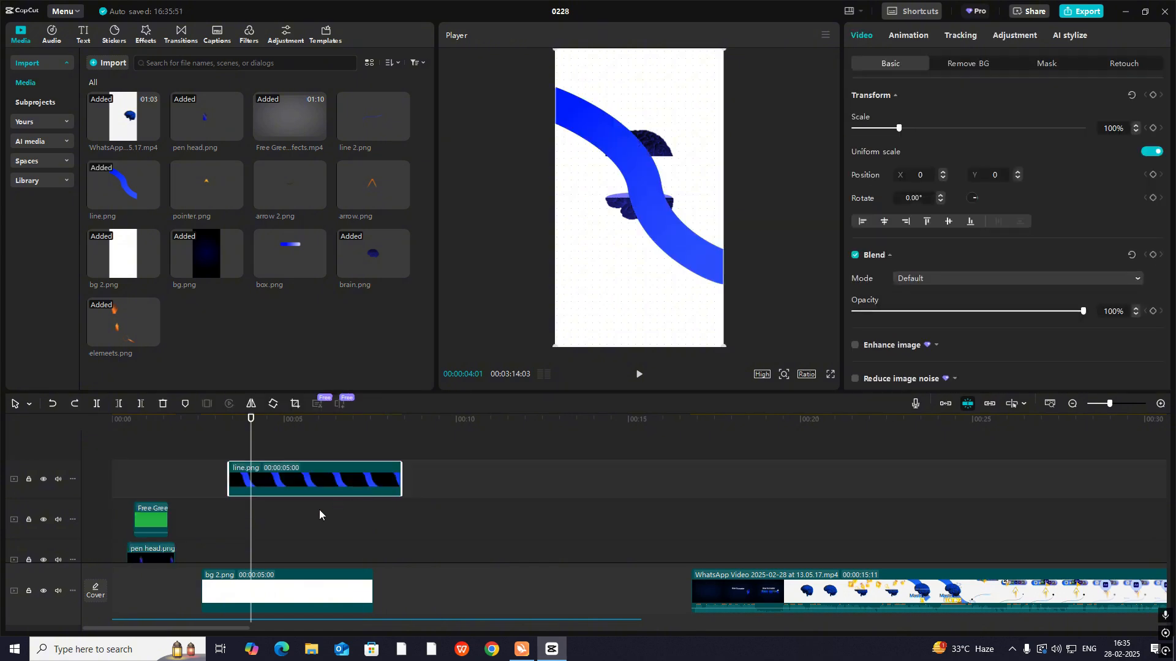
scroll(319, 510, "down", 2)
scroll(310, 478, "up", 2)
key("Delete")
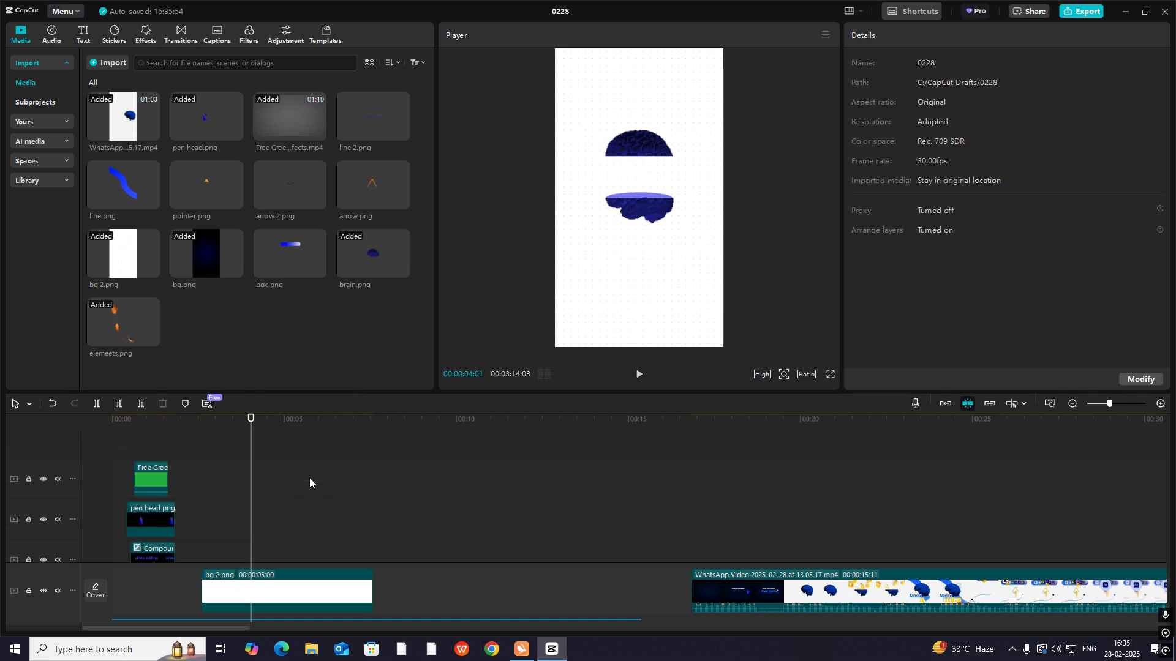
- Apply the Camera Shake effect to the brain compound clip and shorten it to run from the clip's start to 00:00:03:27
scroll(310, 478, "down", 2)
left_click(229, 427)
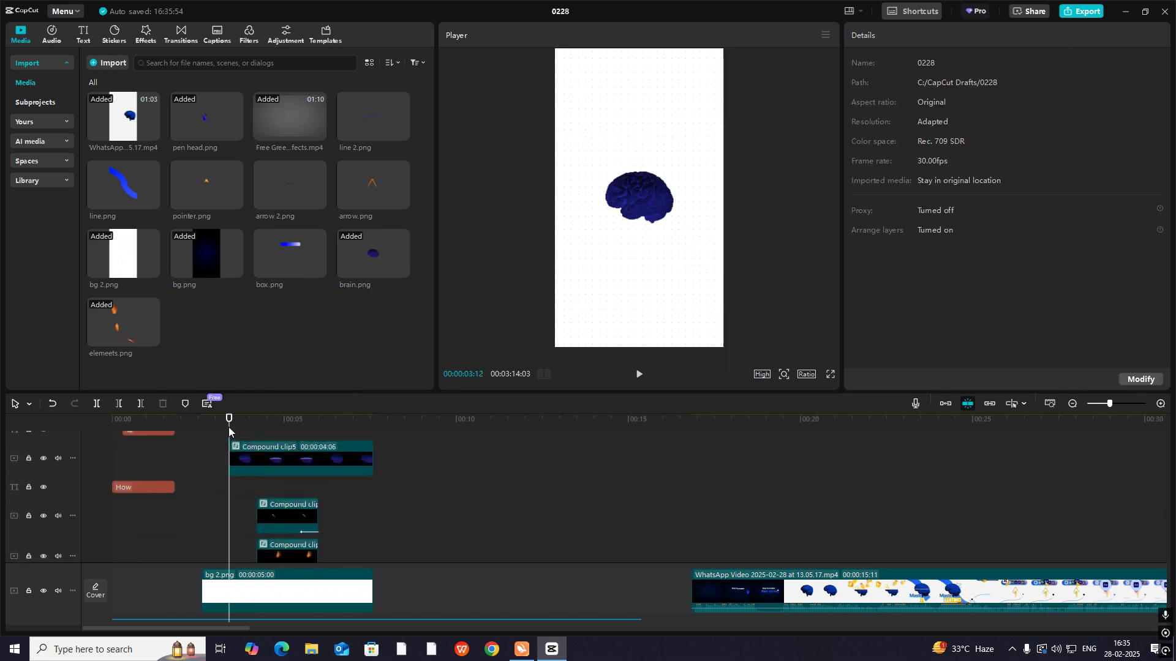
left_click(279, 452)
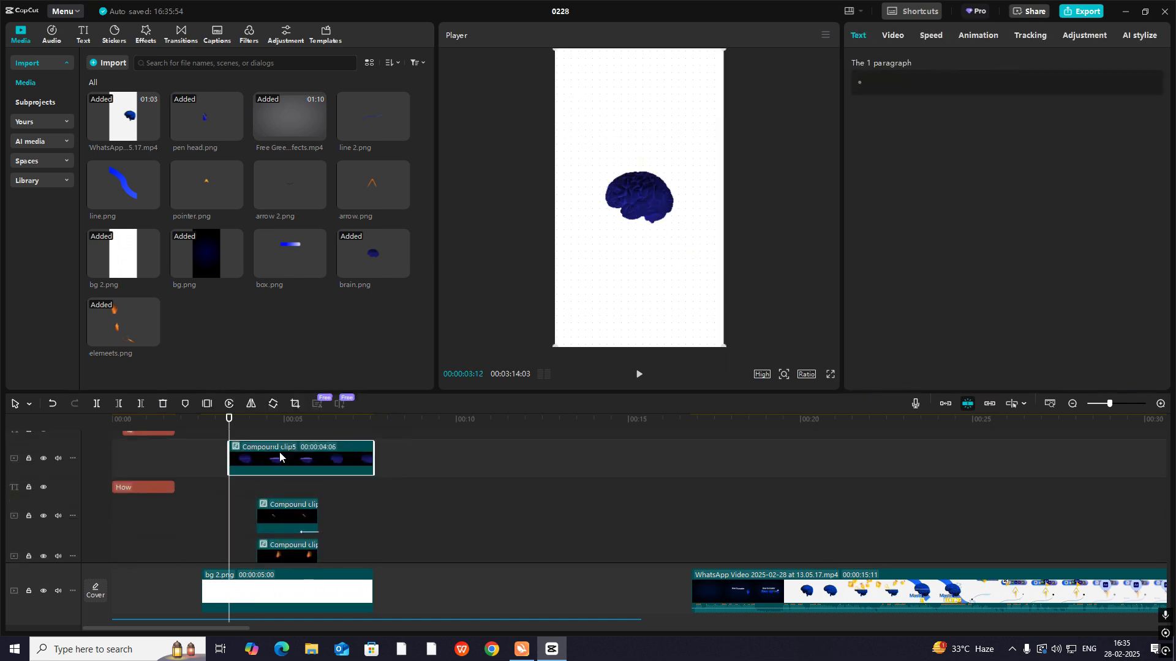
left_click(145, 41)
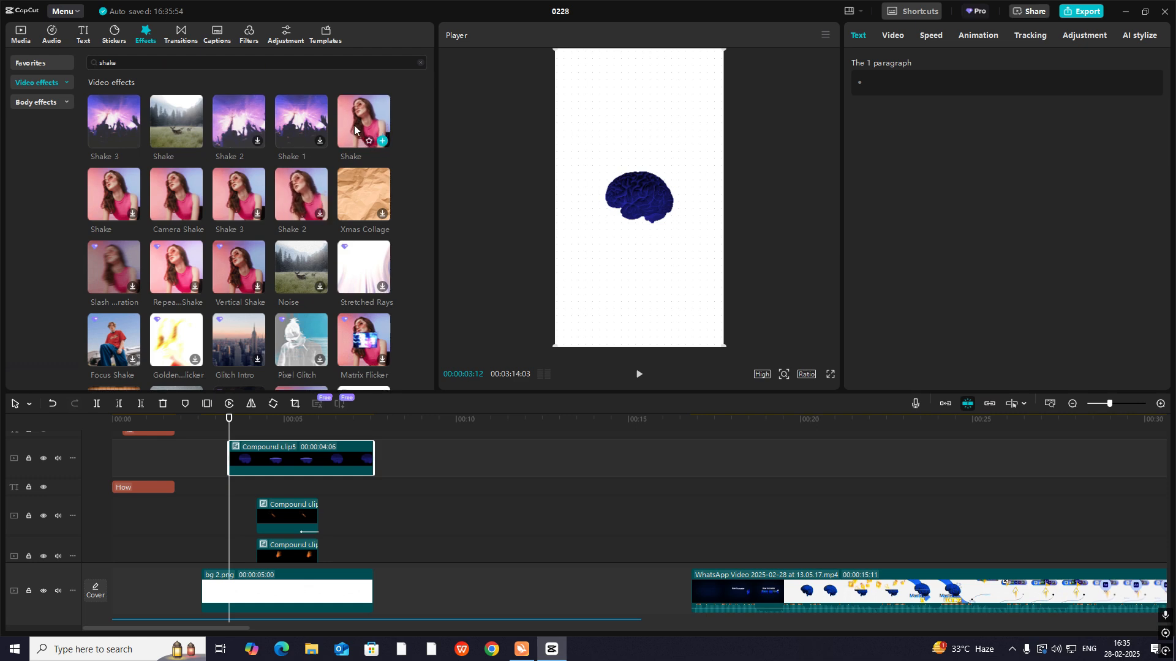
left_click_drag(156, 193, 287, 460)
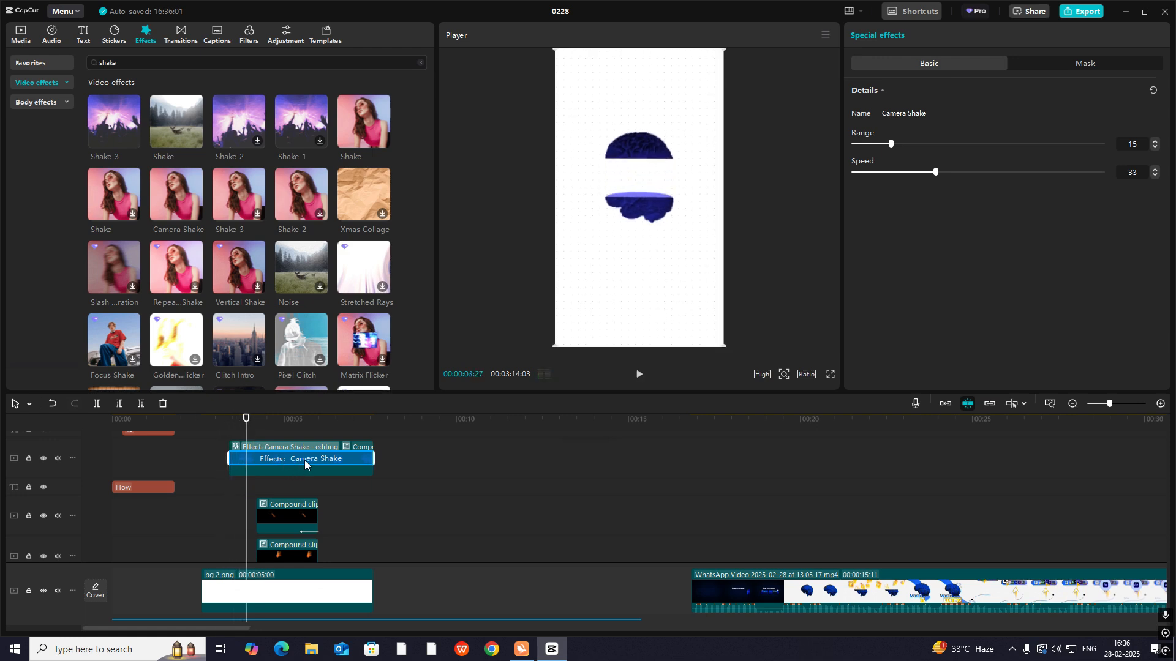
left_click(233, 438)
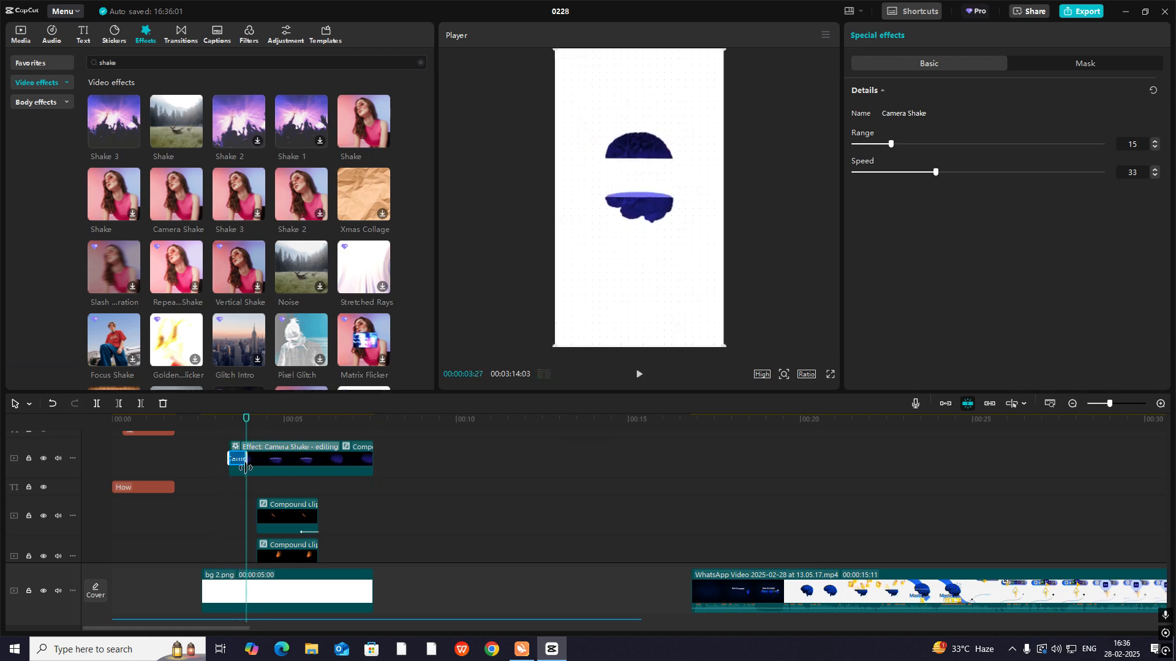
- Play back the shaking brain split and compare its closing with the reference clip around 00:00:23:00
key("space")
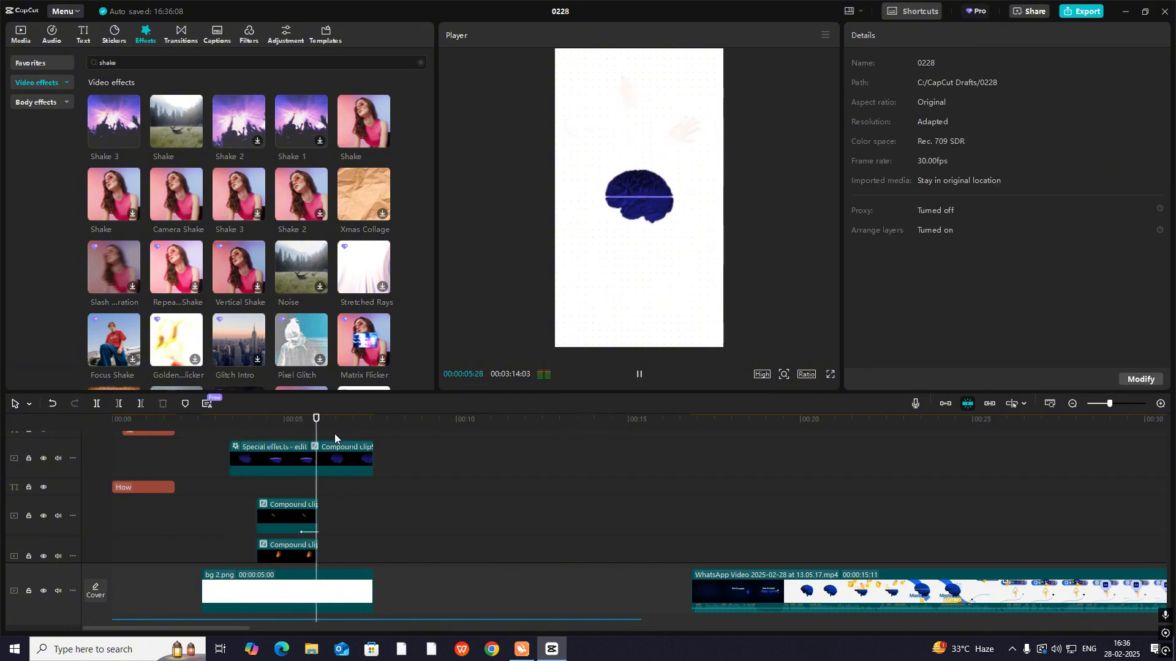
key("space")
left_click(244, 434)
left_click(263, 447)
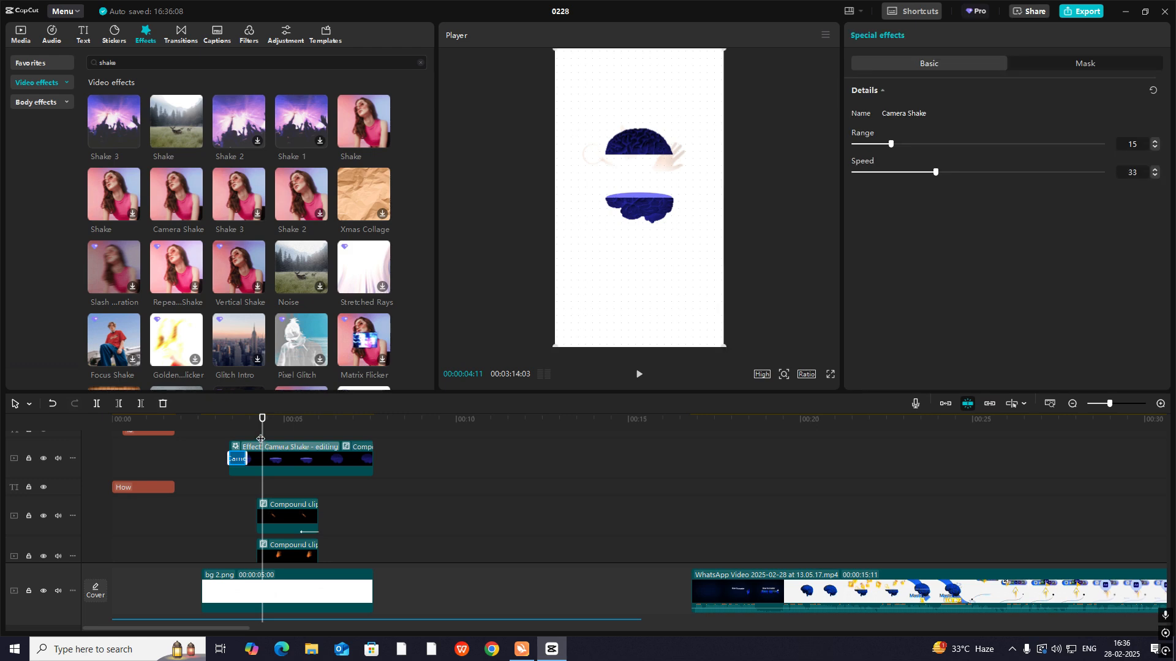
left_click_drag(301, 457, 312, 463)
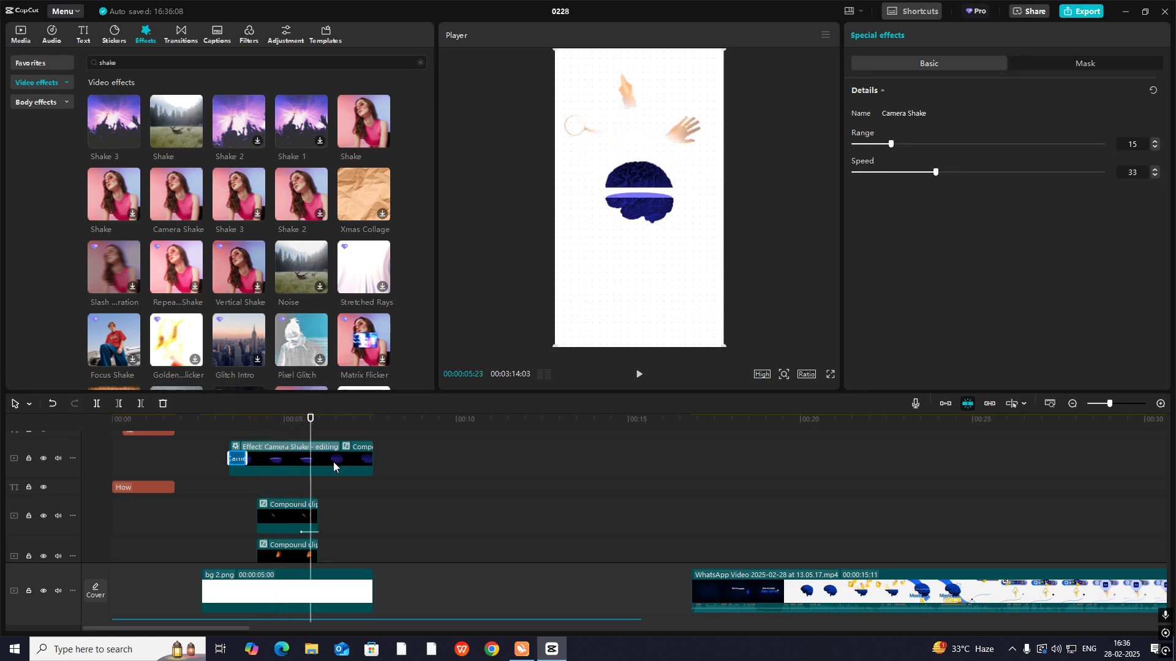
left_click(840, 539)
left_click_drag(840, 542, 903, 573)
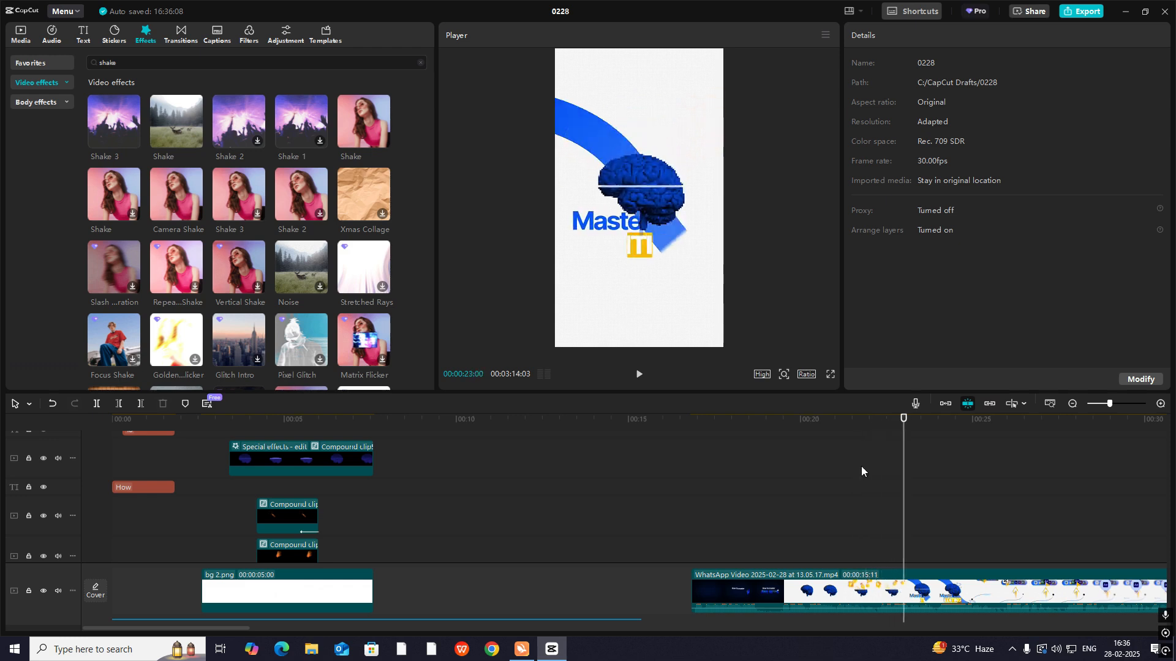
left_click_drag(903, 486, 300, 459)
- Add a transform keyframe to the brain compound clip at 00:00:05:13, just before the brain closes
left_click(324, 464)
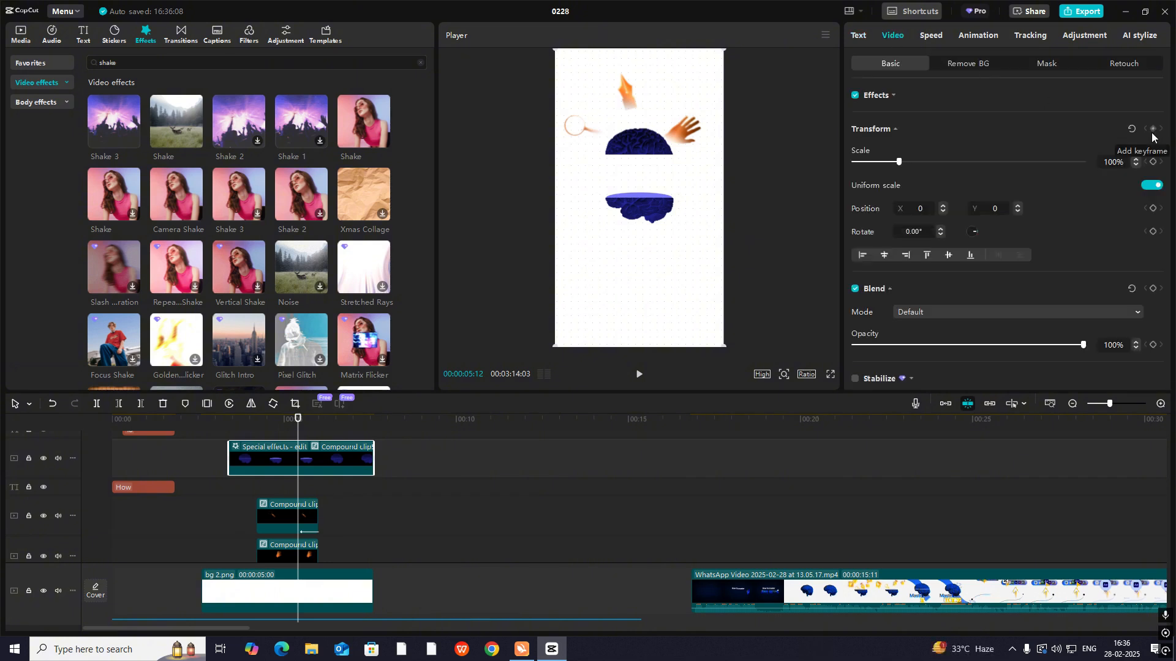
scroll(308, 508, "down", 2)
scroll(279, 440, "up", 1)
left_click(271, 475)
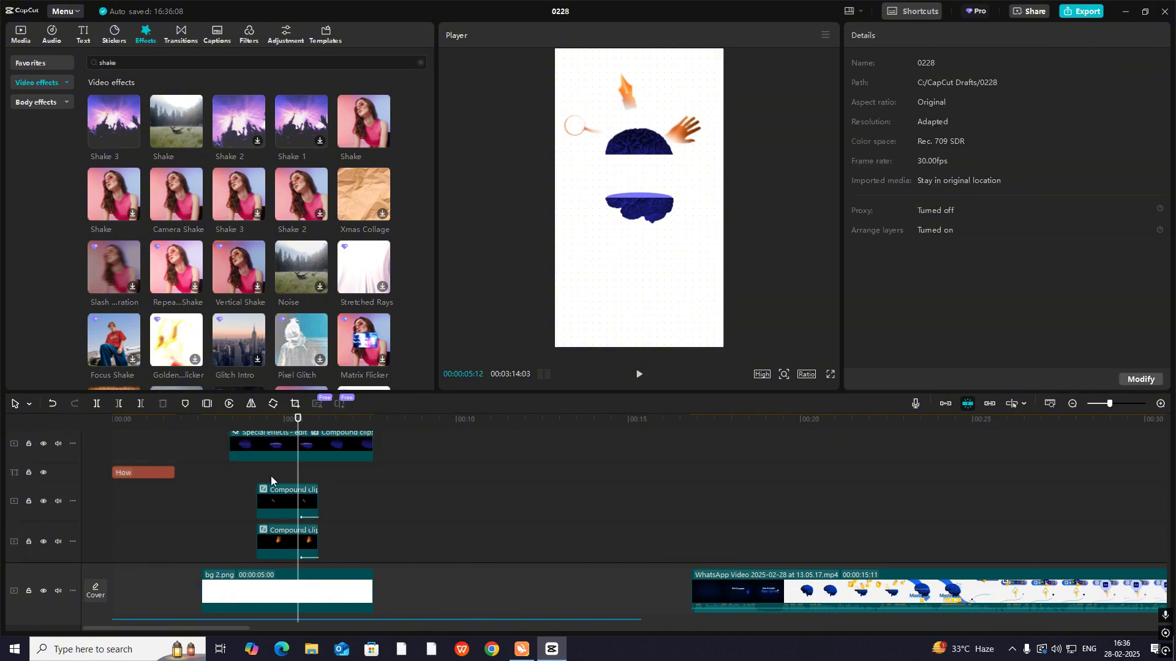
key("space")
left_click(299, 470)
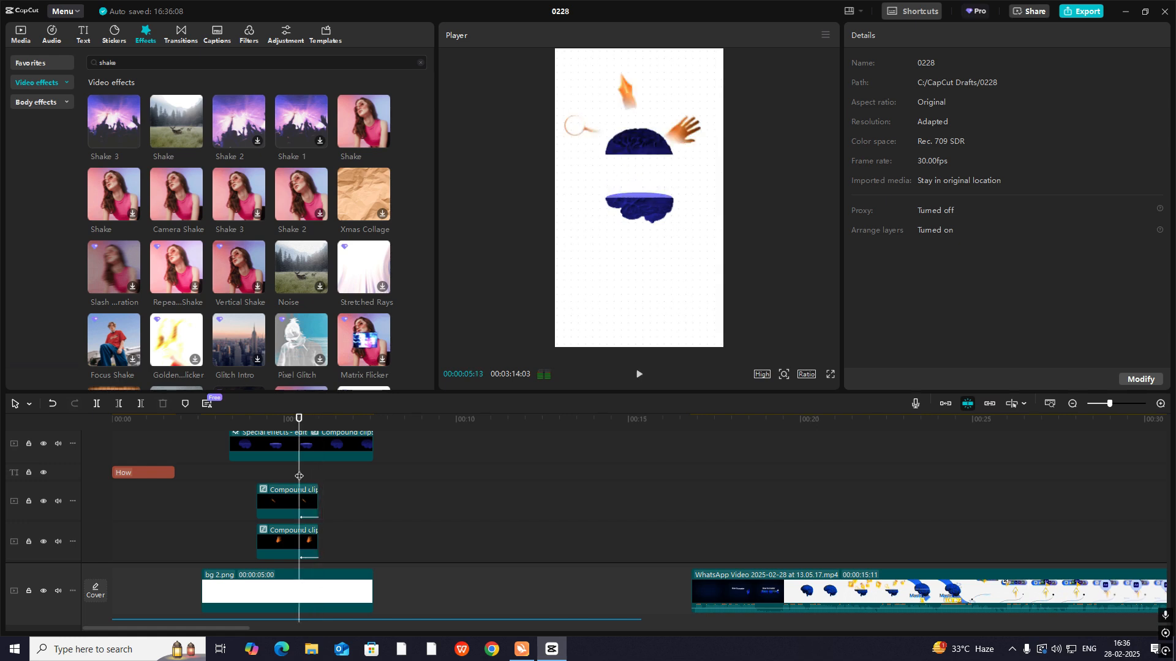
left_click(331, 449)
left_click(903, 36)
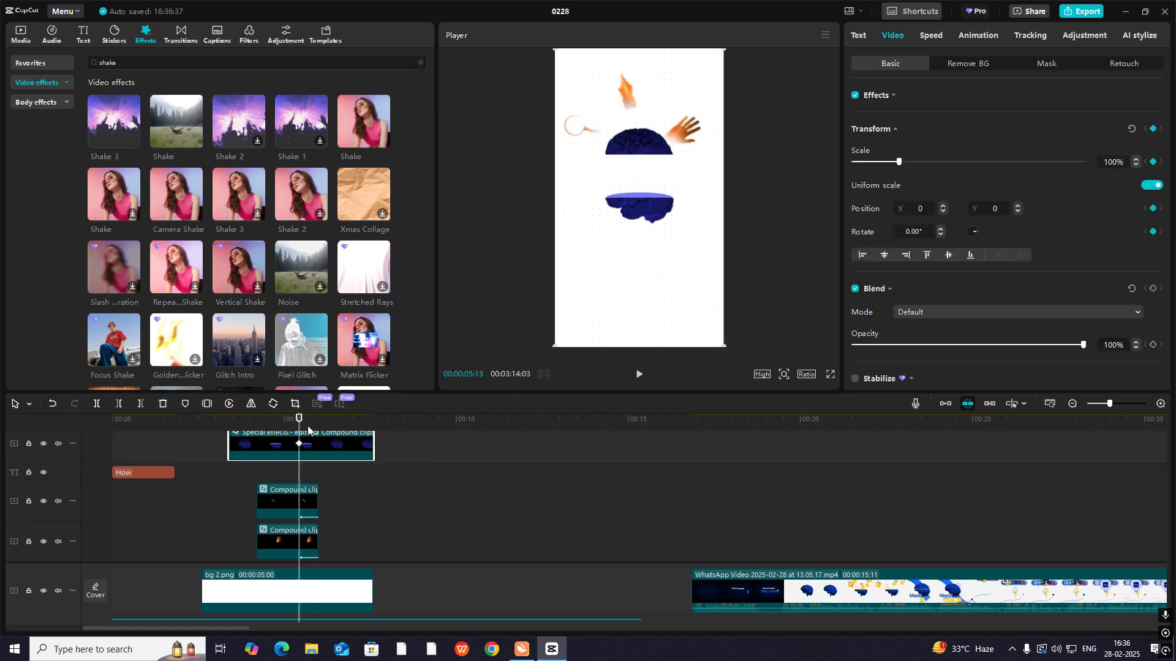
- Keyframe the brain compound clip's scale at 129% after the brain closes and move that keyframe to 00:00:06:20
left_click_drag(298, 426, 324, 433)
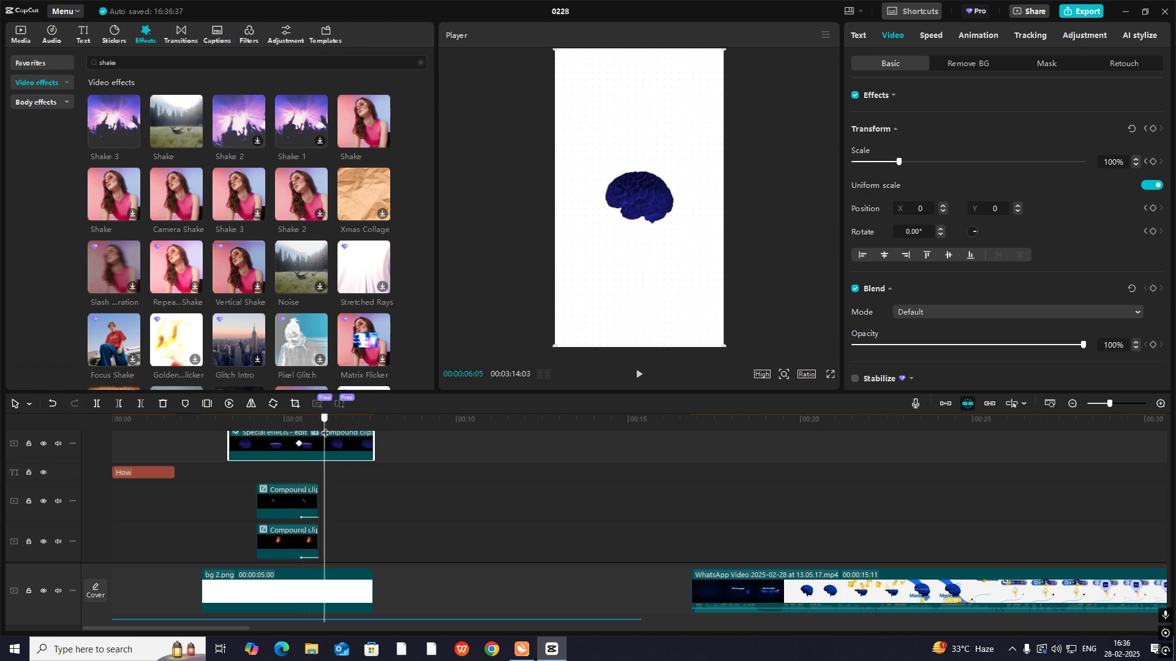
left_click(1154, 130)
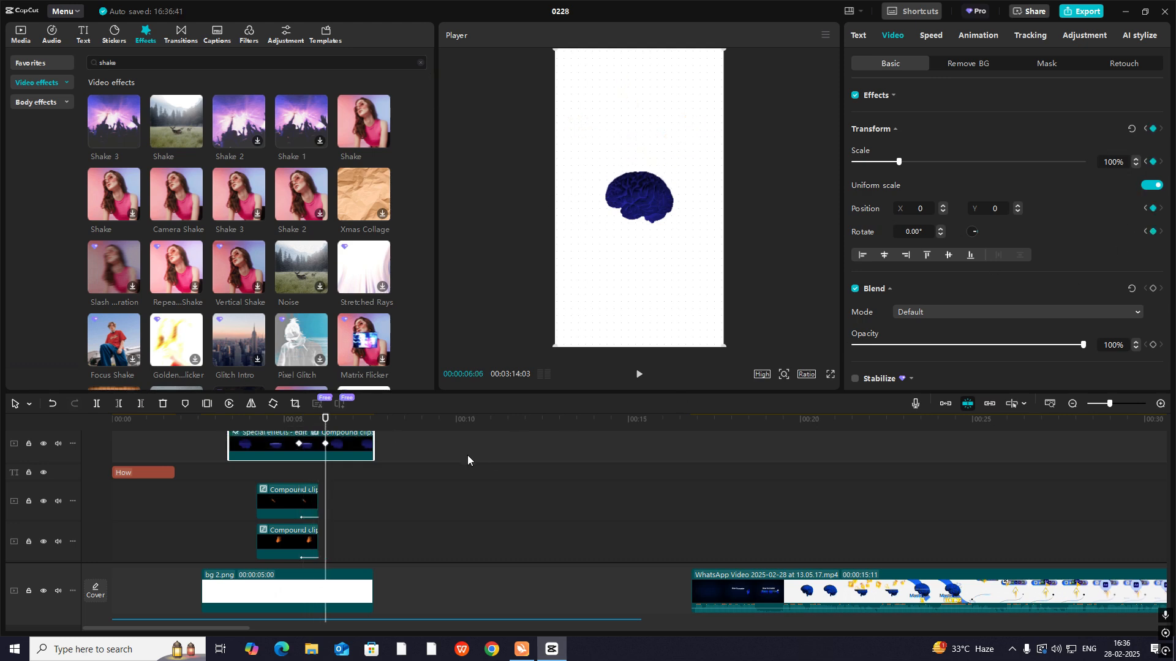
left_click_drag(725, 351, 763, 402)
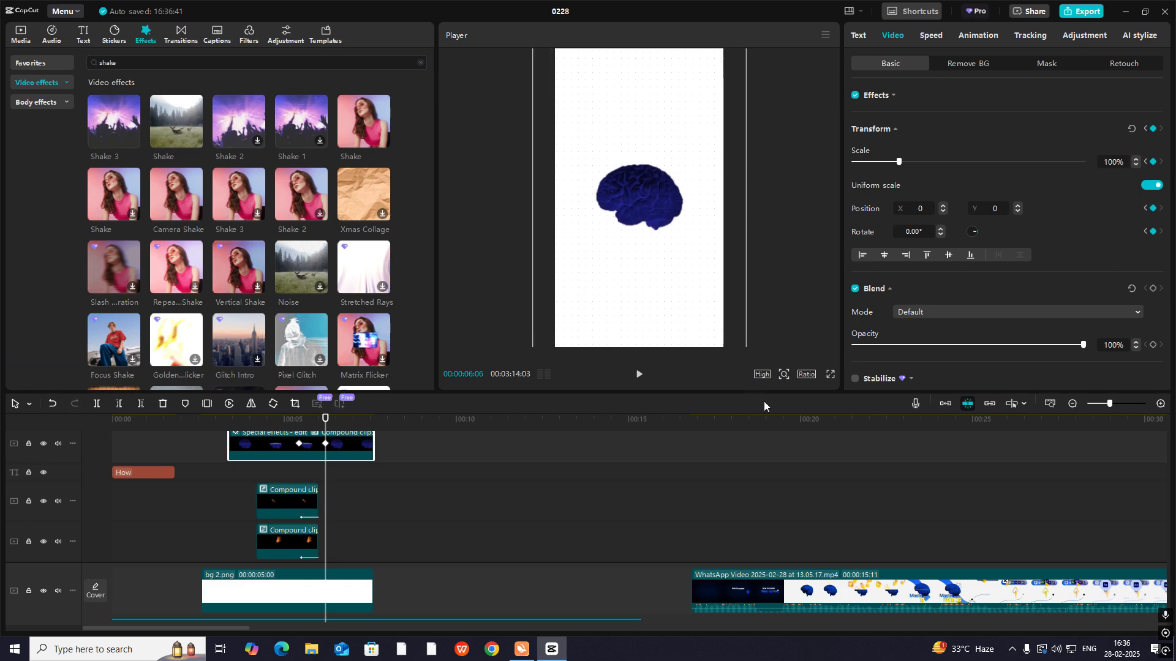
scroll(347, 451, "up", 2)
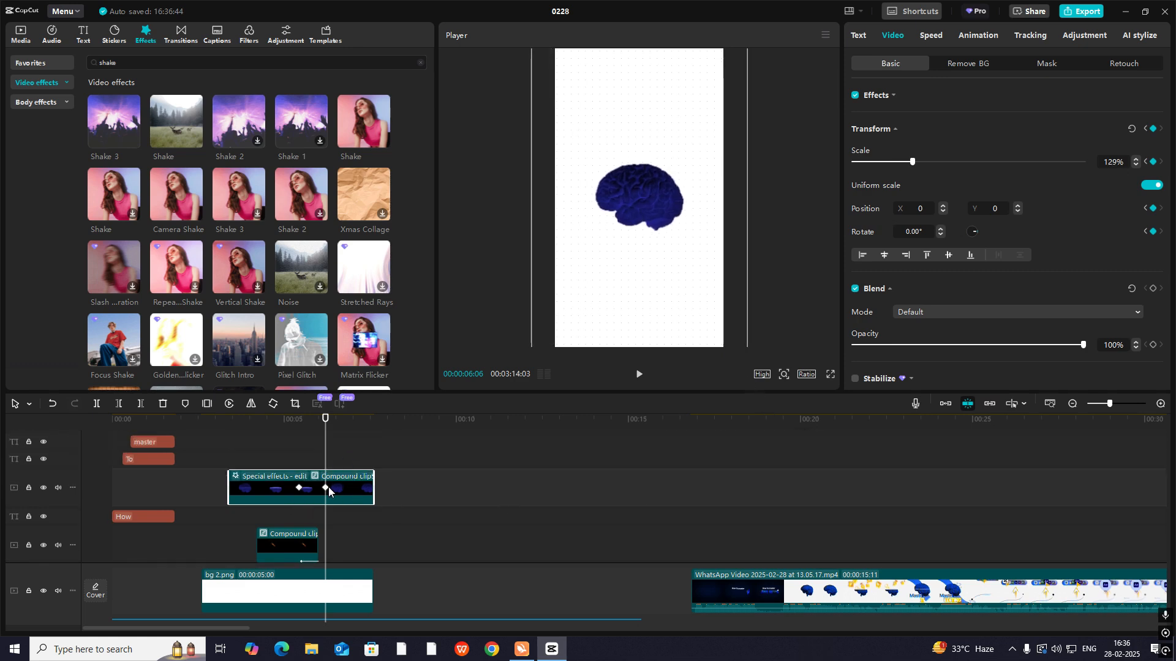
left_click_drag(328, 489, 342, 493)
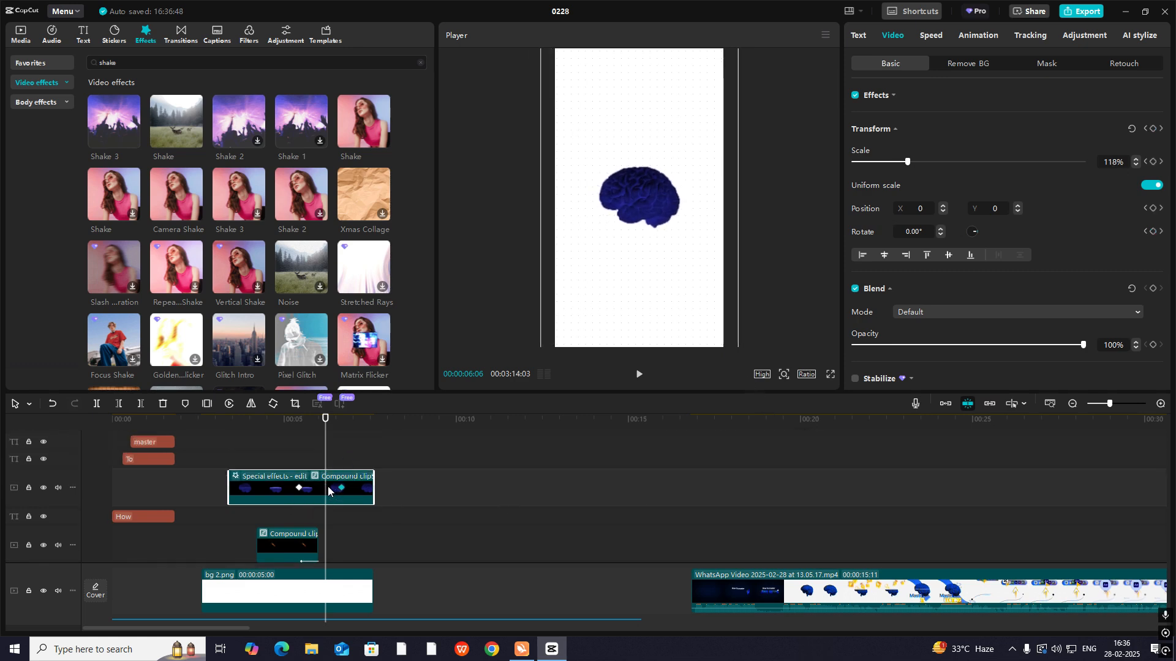
- Apply an ease-out curve between the brain compound clip's two scale keyframes
key("alt+k")
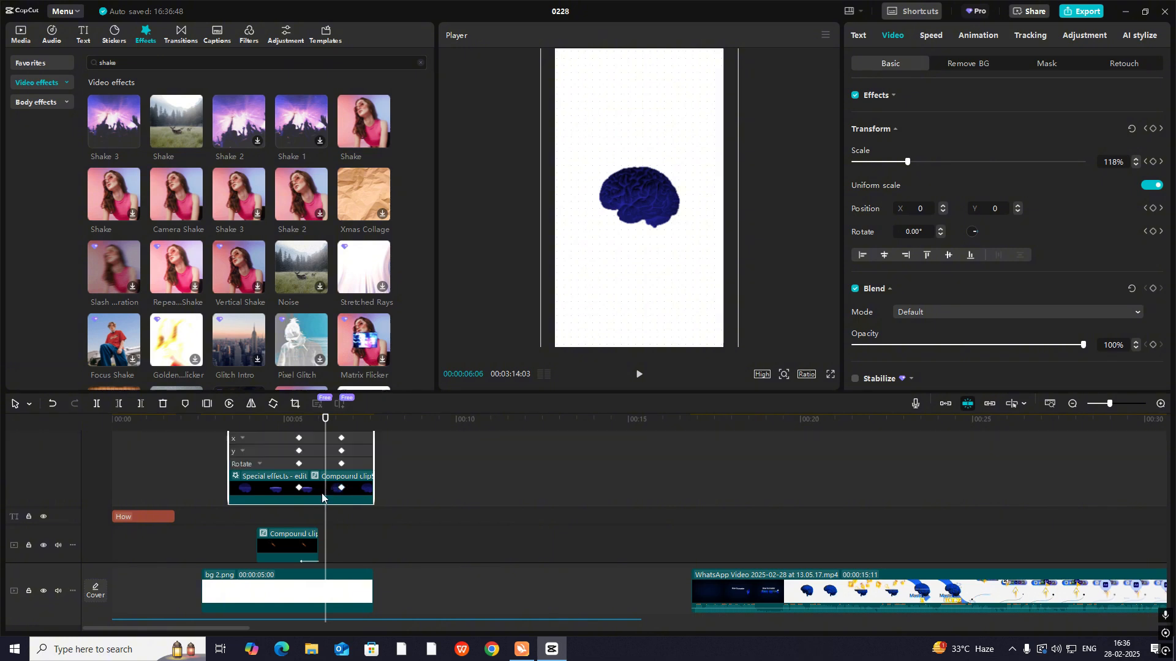
scroll(316, 503, "up", 1)
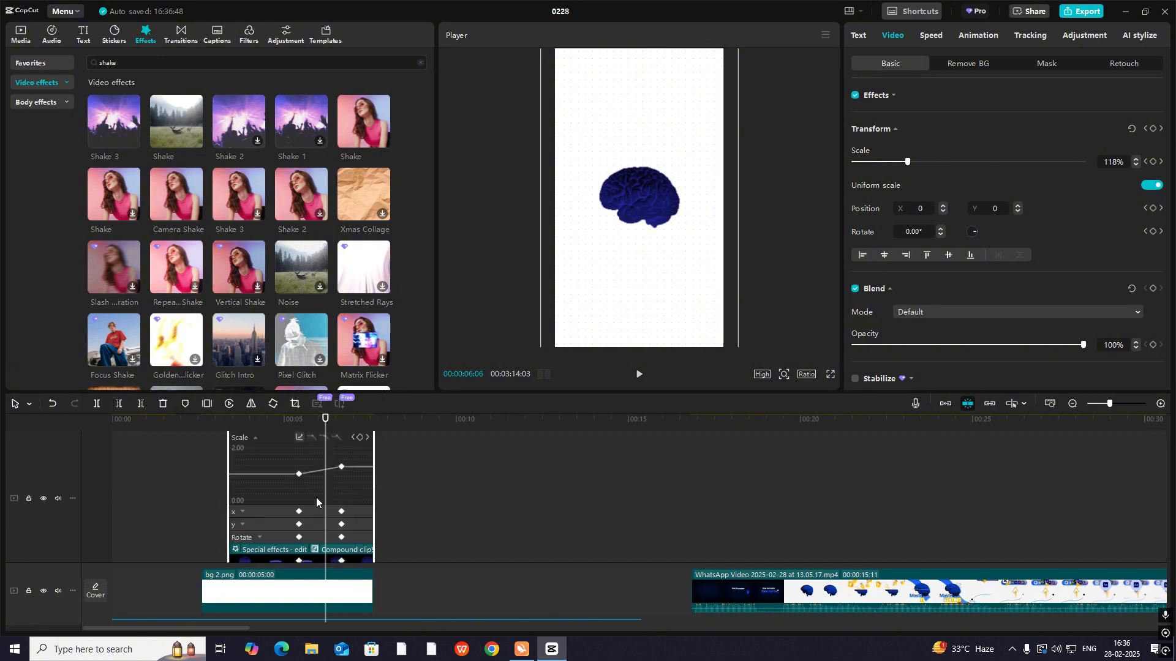
left_click(299, 438)
left_click(379, 533)
left_click(542, 442)
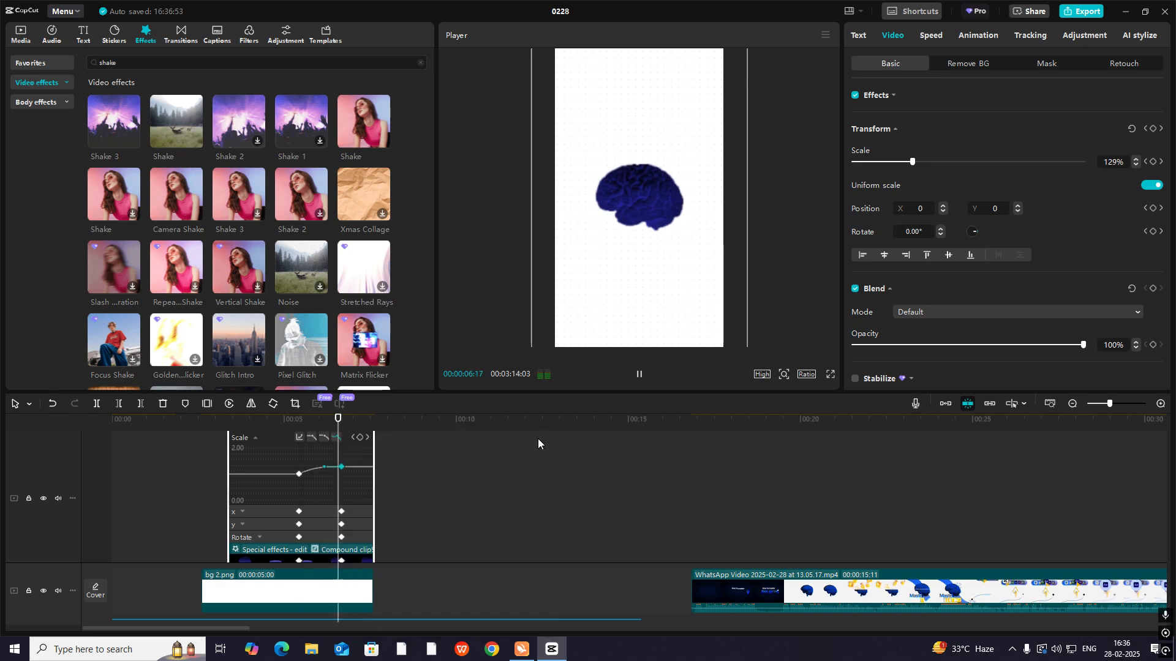
left_click(327, 511)
left_click(319, 525)
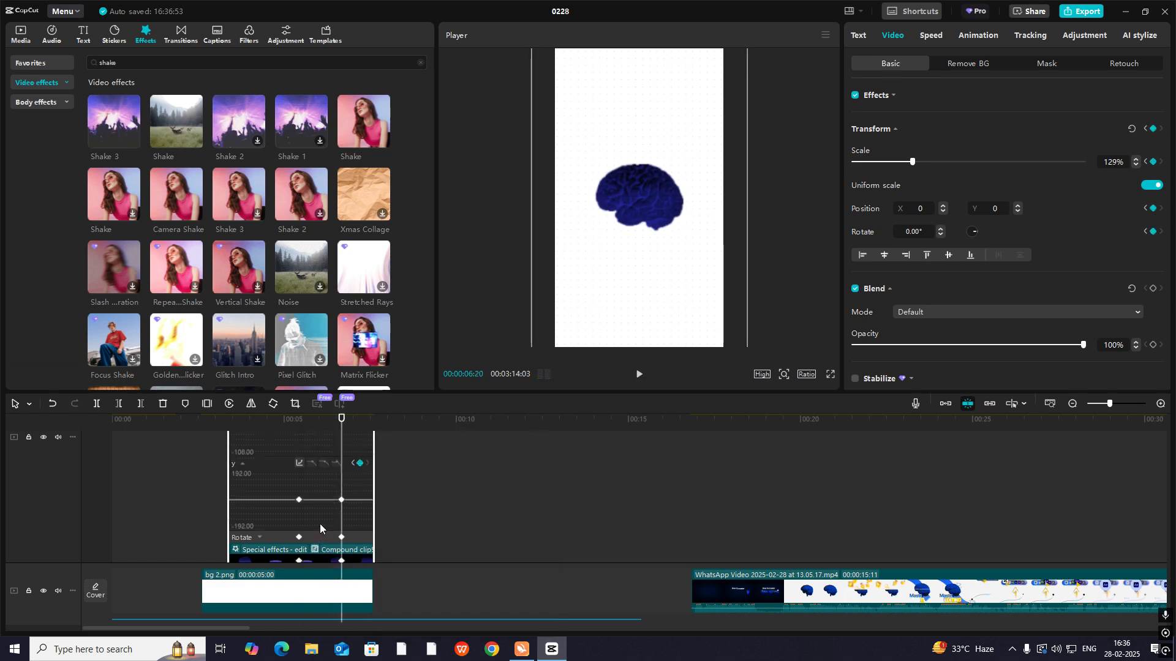
key("alt+k")
- Play back the brain scene to check the shake, the closing and the eased scale-up
left_click(252, 498)
key("space")
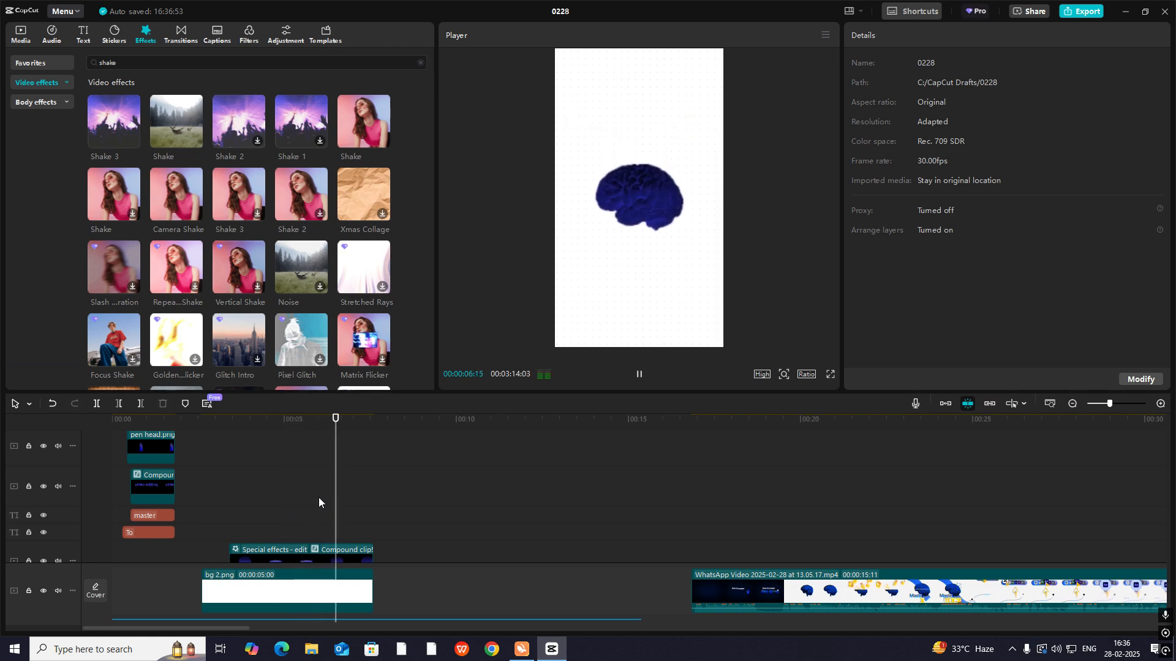
key("space")
scroll(329, 496, "down", 1)
scroll(325, 497, "down", 3)
left_click(227, 493)
key("space")
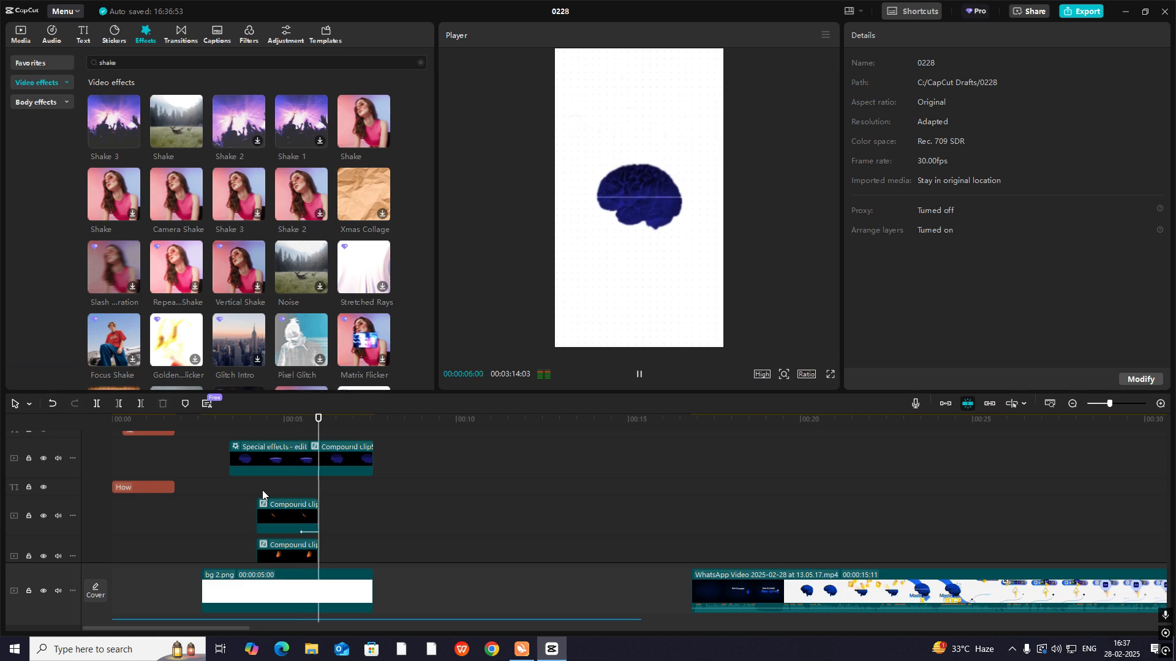
key("space")
- Add line.png on a track beneath the brain compound clip from 00:00:05:07 and trim it to end with that clip
left_click(22, 35)
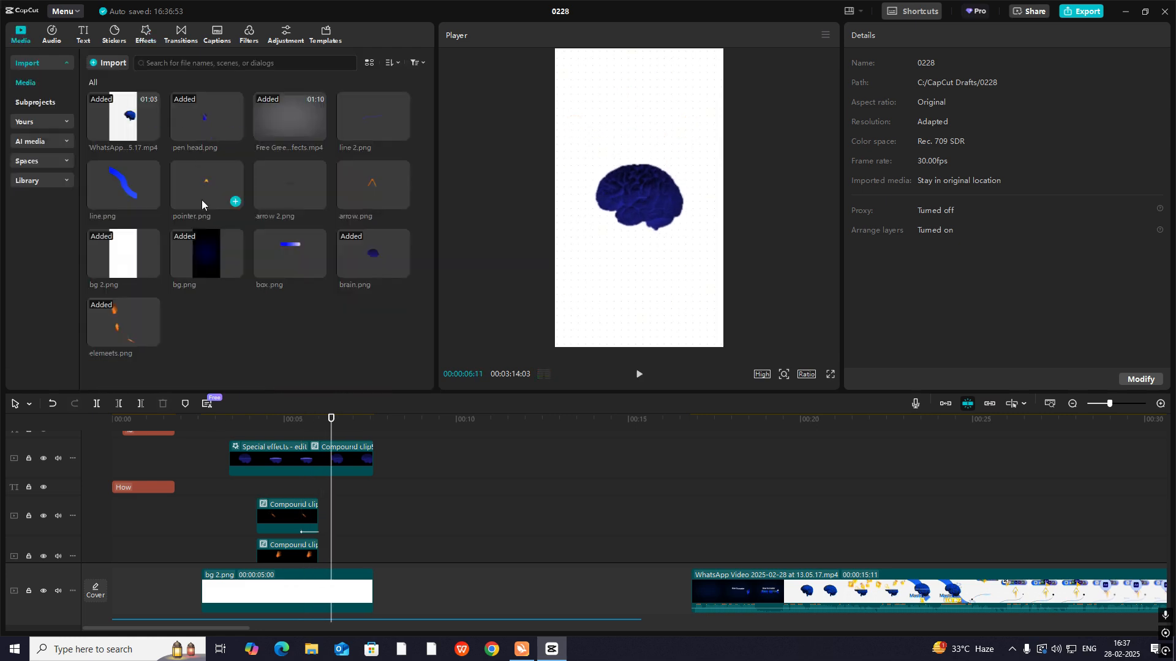
left_click_drag(135, 188, 243, 489)
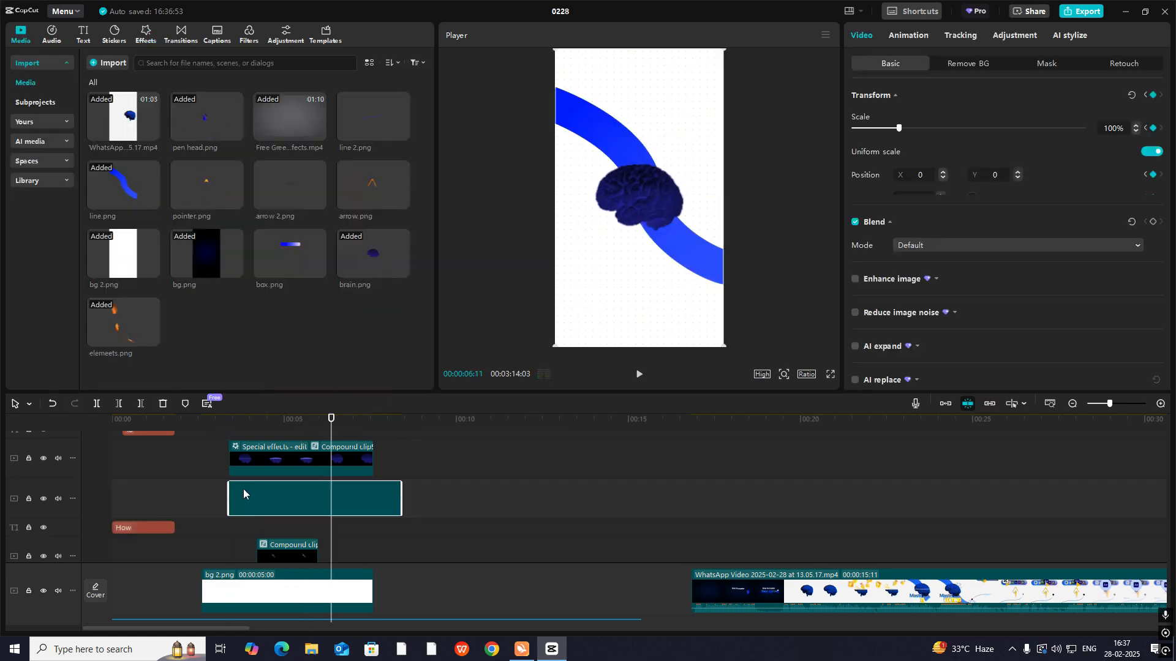
left_click_drag(245, 421, 334, 504)
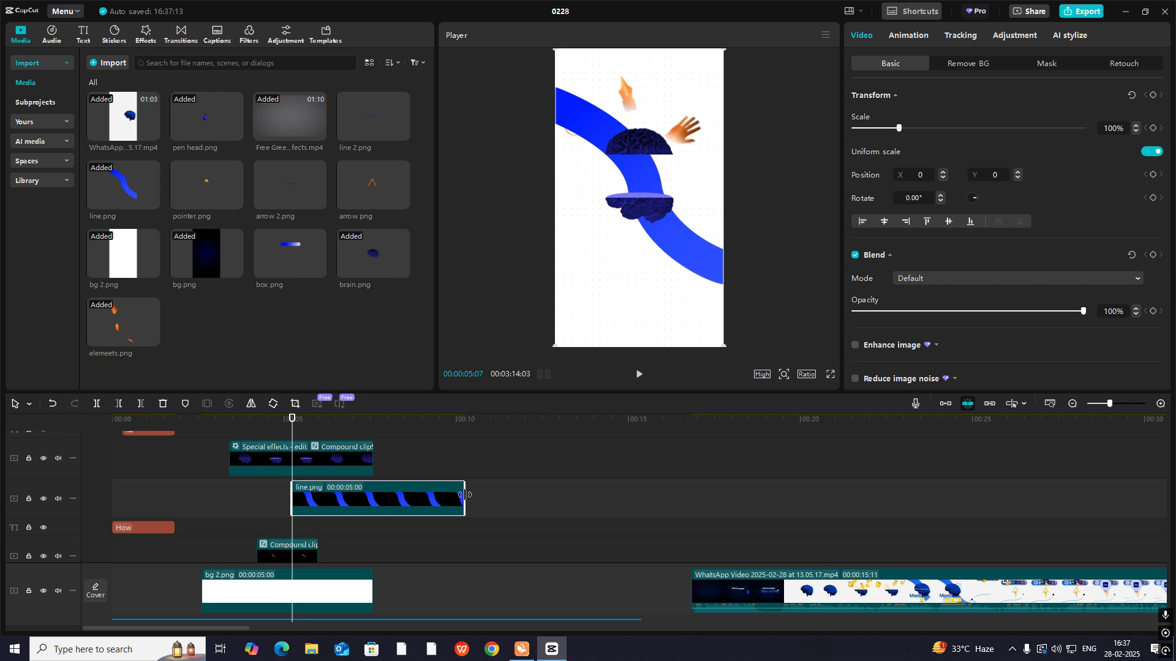
left_click_drag(464, 495, 365, 501)
- Move the line.png clip to start at the audio beat marker at 00:00:05:12
scroll(342, 533, "down", 3)
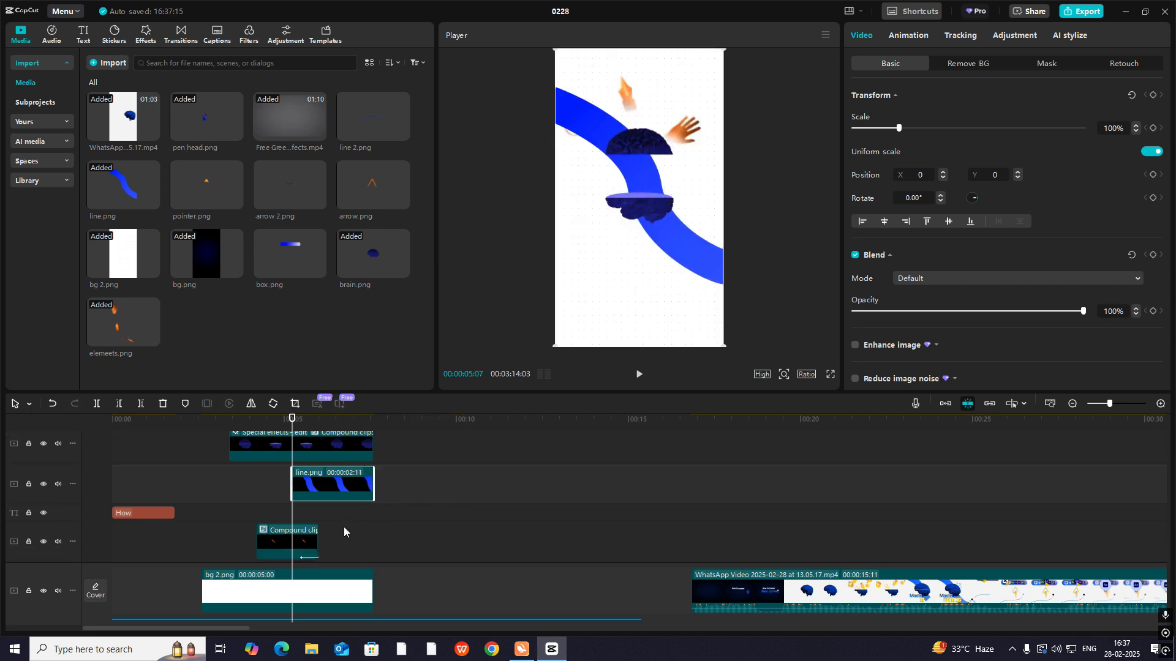
left_click(297, 557)
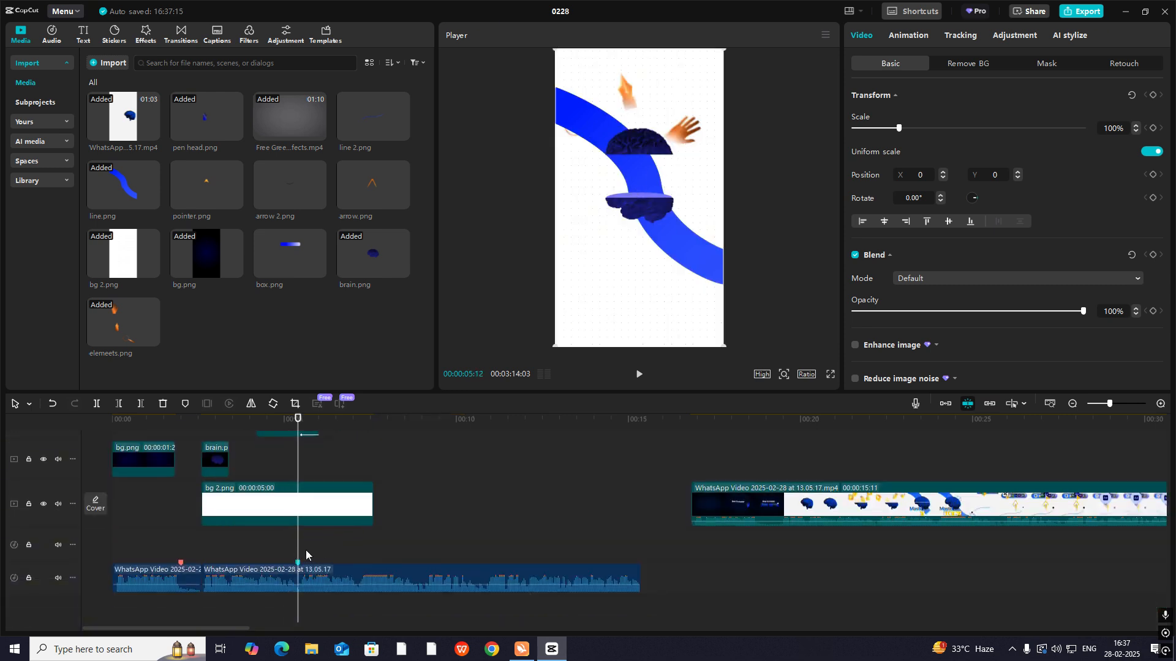
scroll(362, 539, "up", 3)
left_click_drag(315, 533, 321, 534)
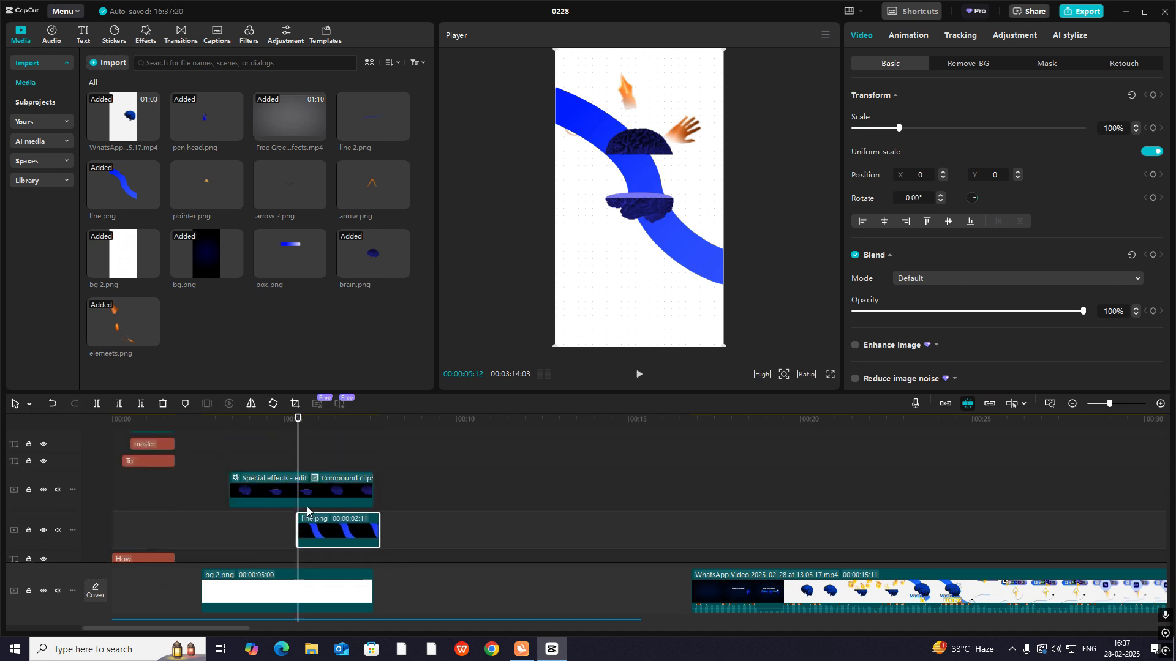
left_click(285, 444)
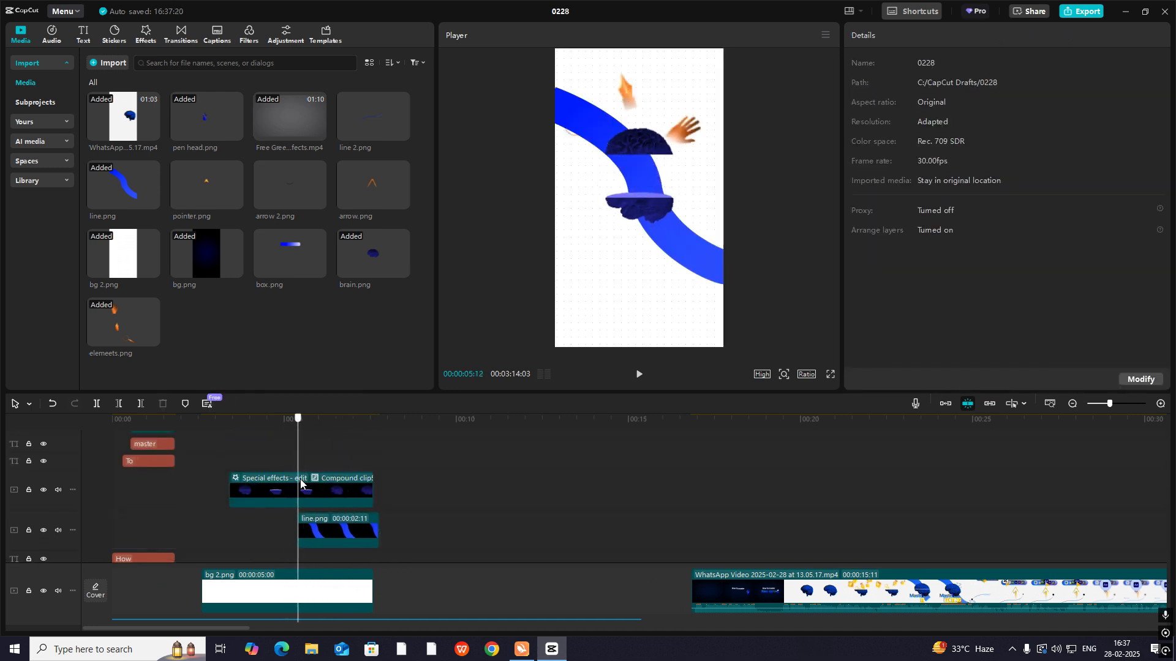
- Trim the line.png clip to end together with the brain compound clip and play back the result
left_click(314, 531)
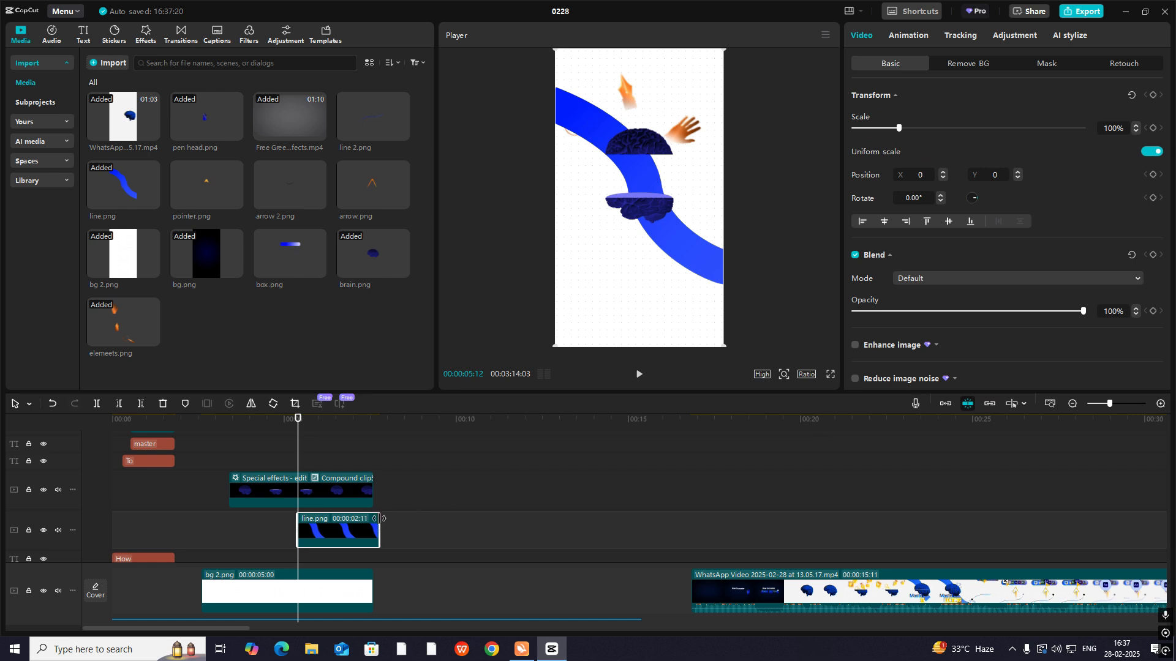
left_click_drag(379, 519, 373, 519)
left_click(839, 520)
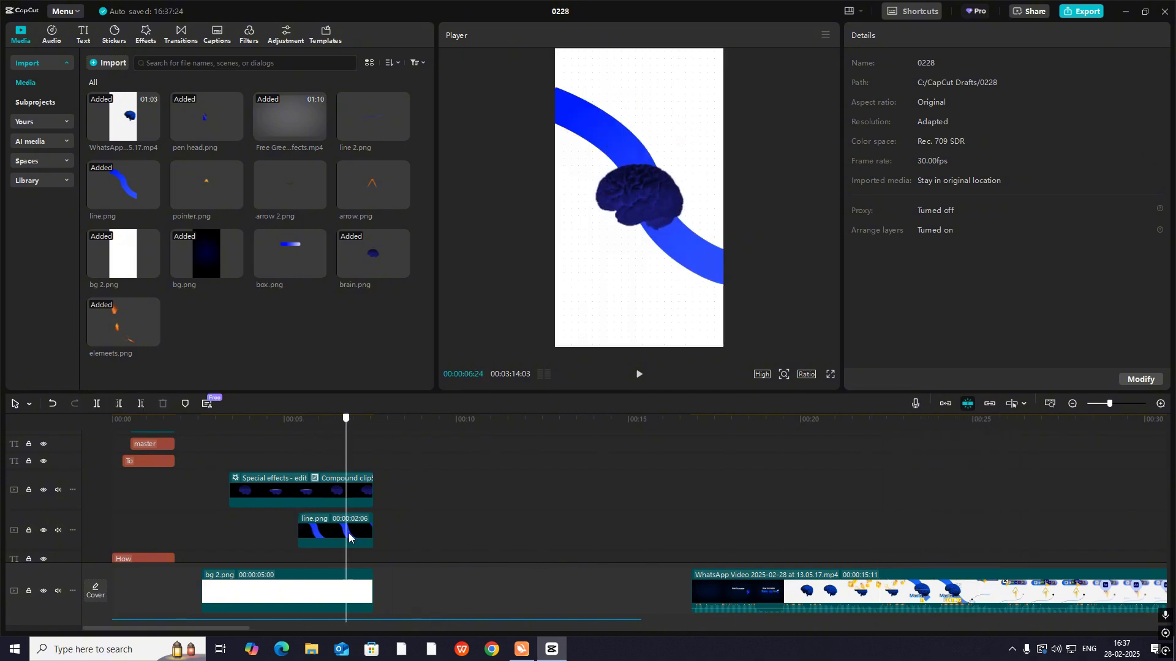
key("space")
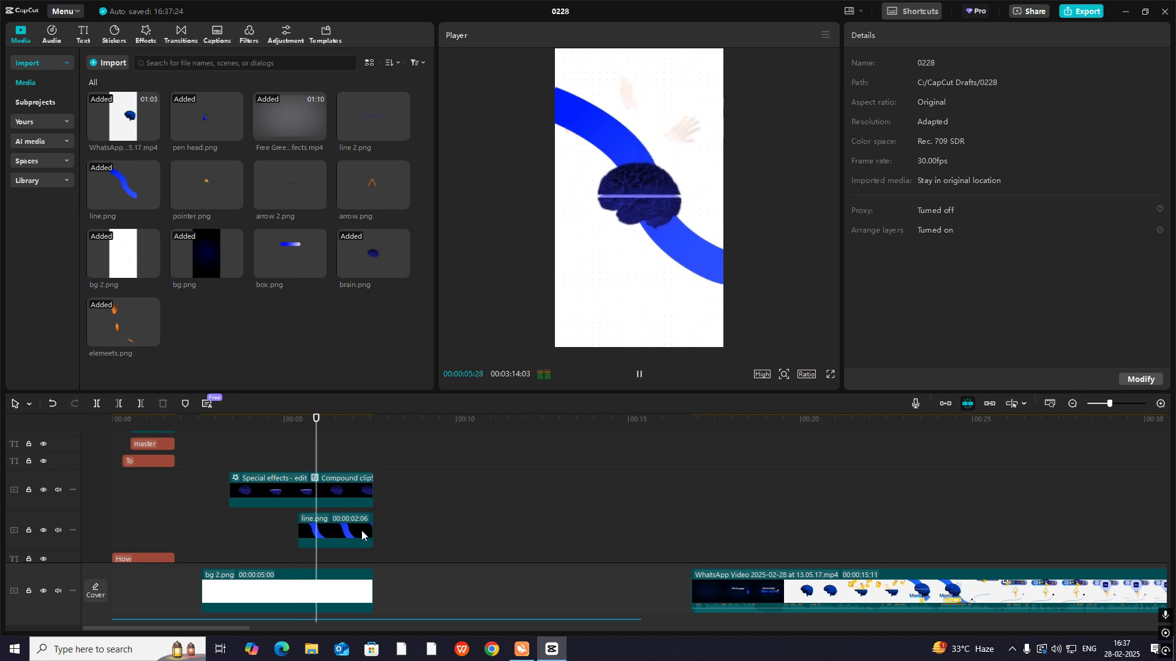
- Add a Split mask to the line.png clip, rotated to -49° and positioned at about X -540, Y 719, hiding the whole line
left_click(342, 450)
left_click(343, 490)
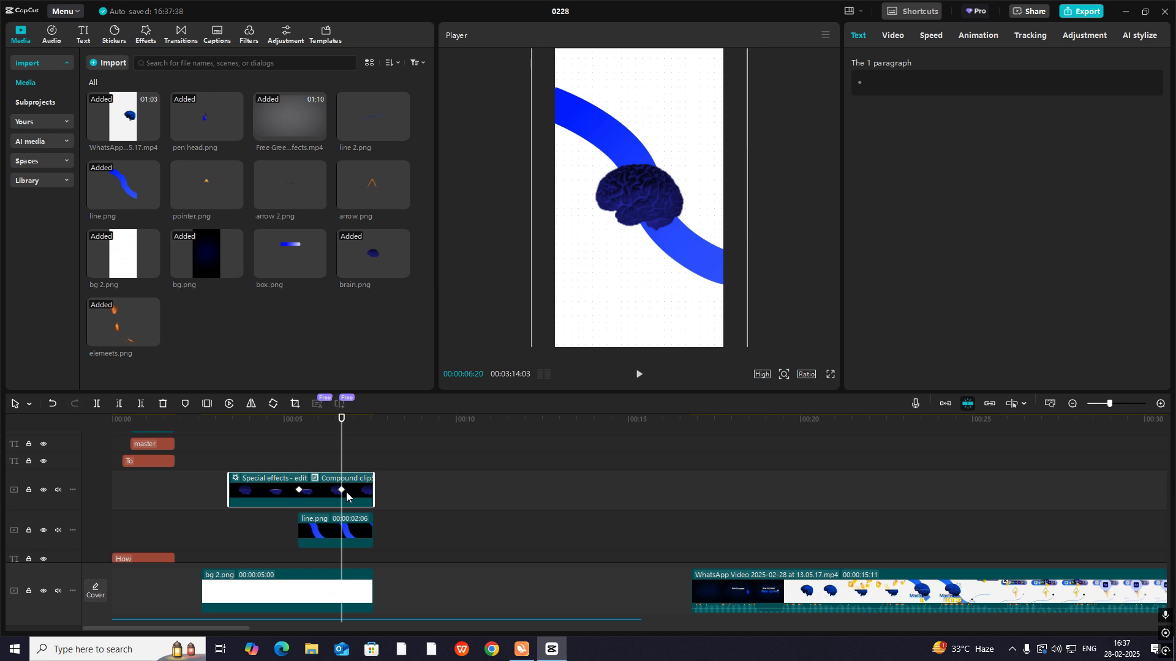
left_click(313, 534)
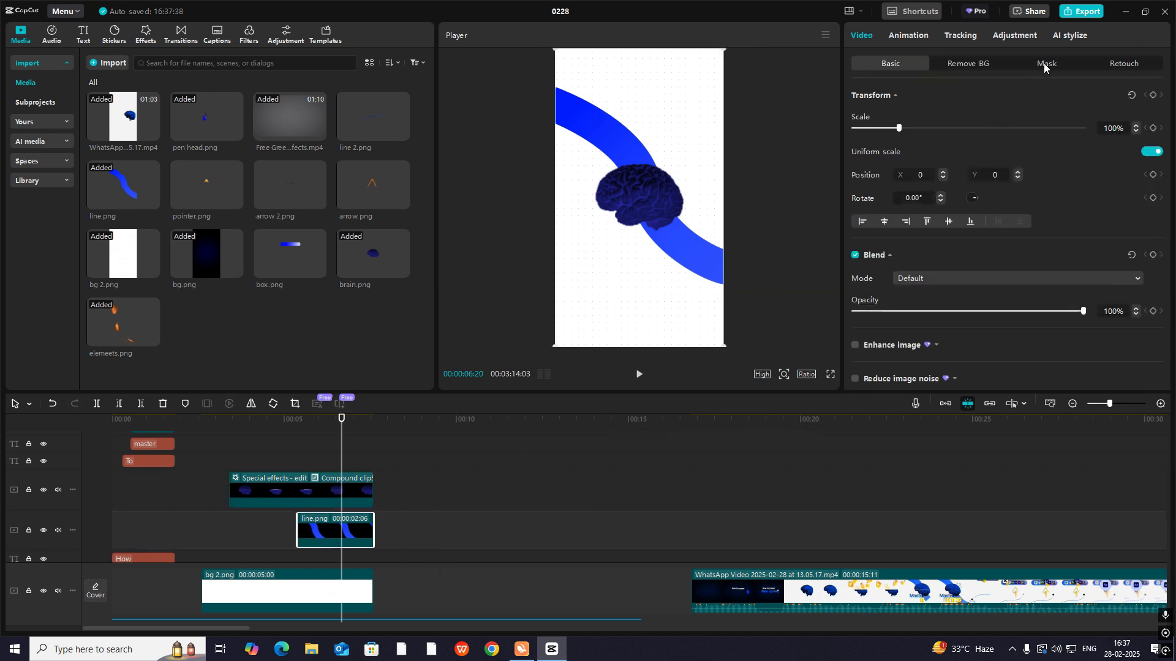
left_click(1044, 63)
left_click(875, 115)
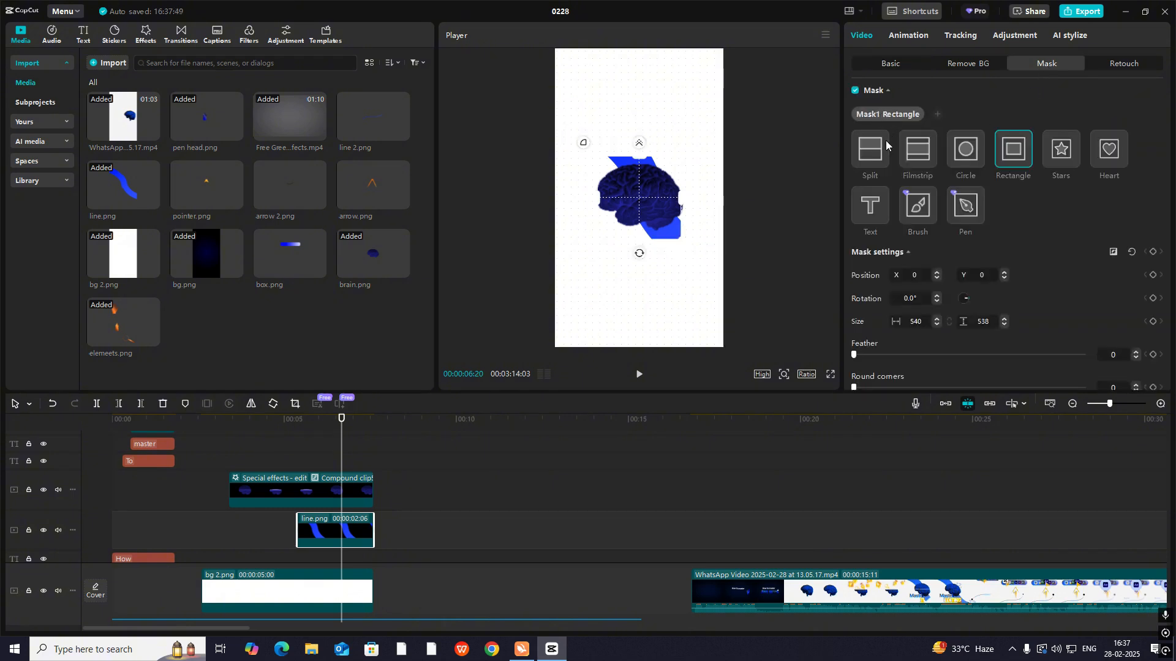
left_click(870, 149)
left_click_drag(642, 213, 553, 106)
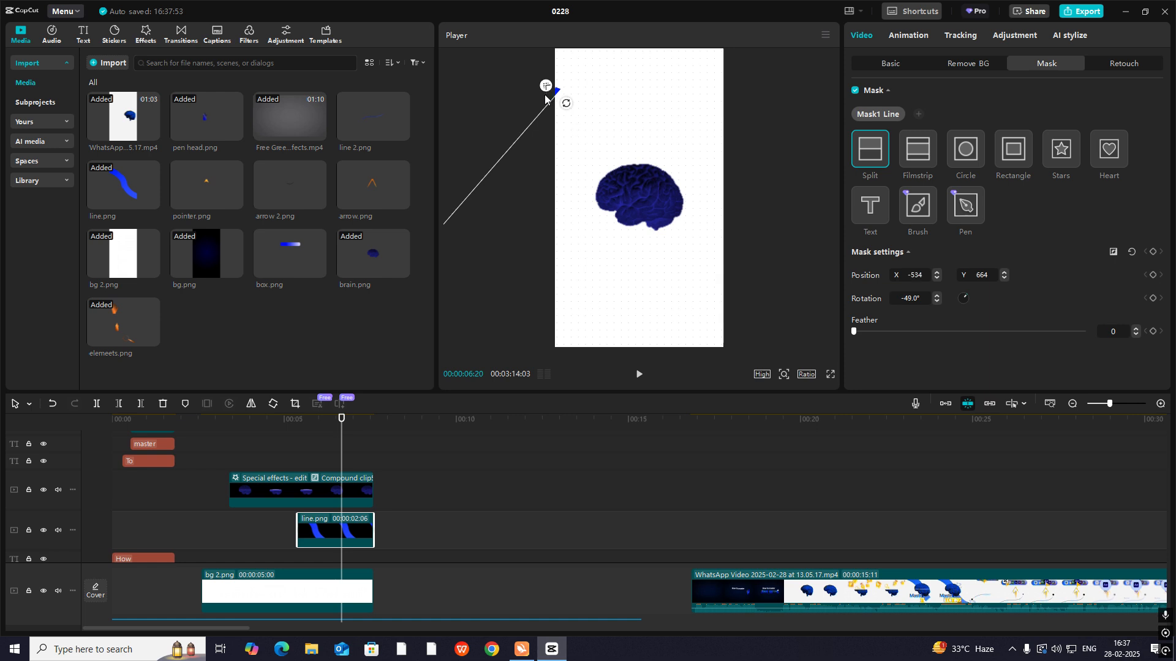
left_click_drag(545, 98, 544, 88)
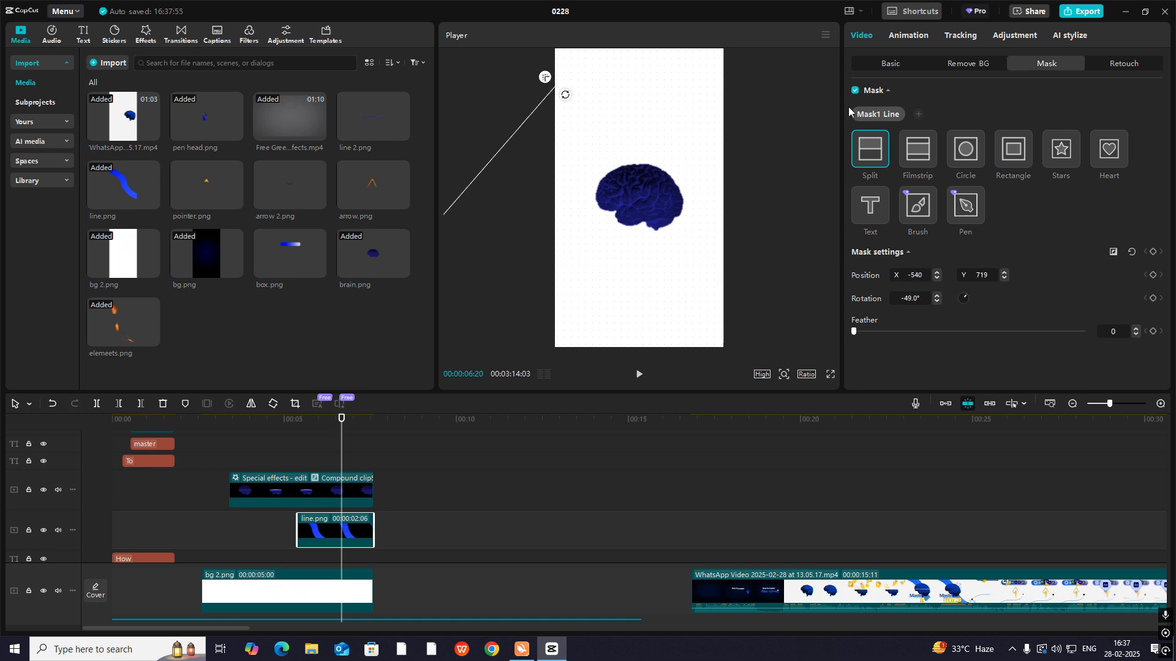
- Add a mask keyframe to line.png, place it at the clip's start at 00:00:05:12, and play through it
left_click(1153, 255)
left_click_drag(340, 466, 299, 473)
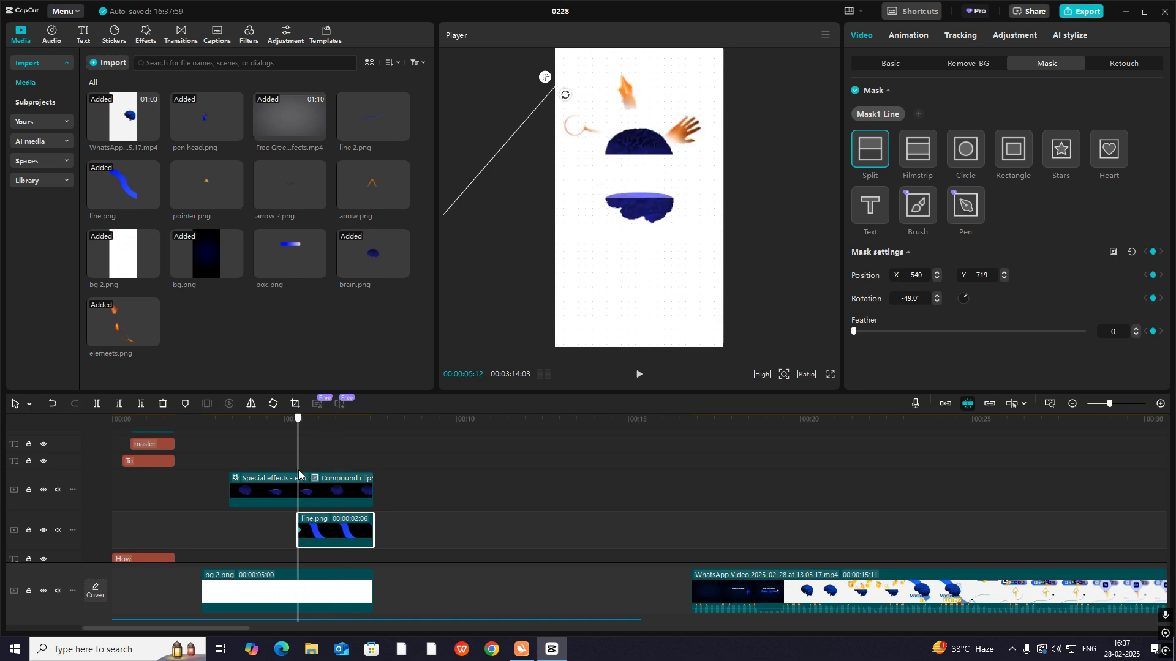
key("space")
key("space")
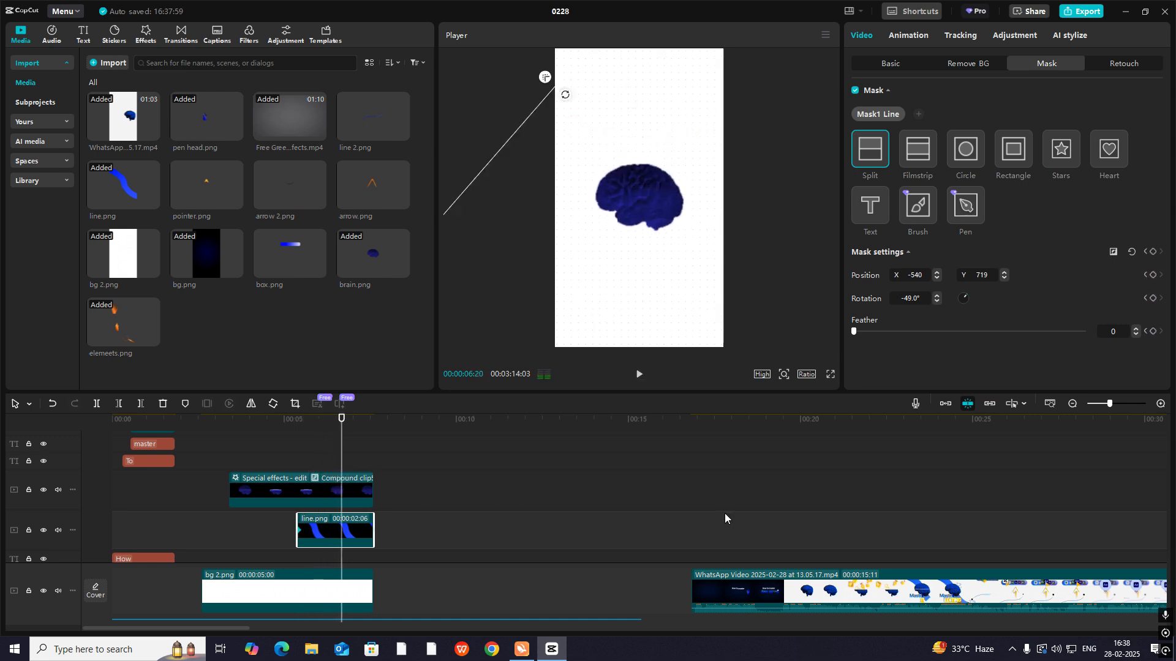
- Play the reference video's brain section to examine how the blue line sweeps in
left_click(871, 518)
left_click_drag(871, 519, 879, 536)
left_click(871, 529)
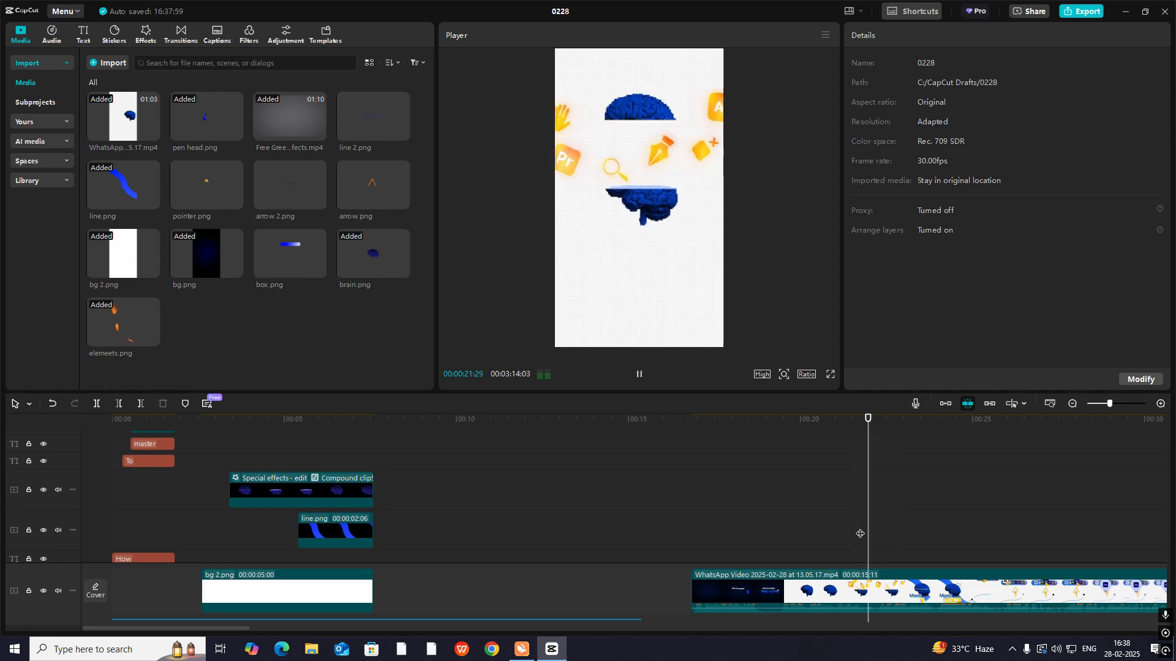
key("space")
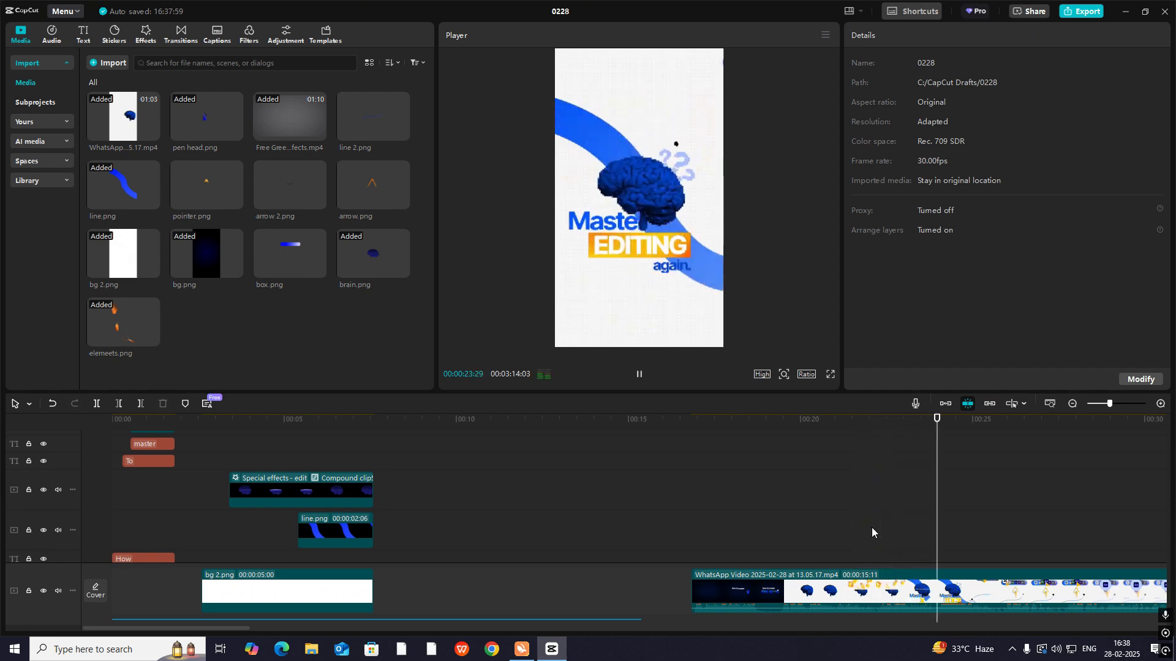
left_click(872, 528)
left_click_drag(872, 527, 300, 513)
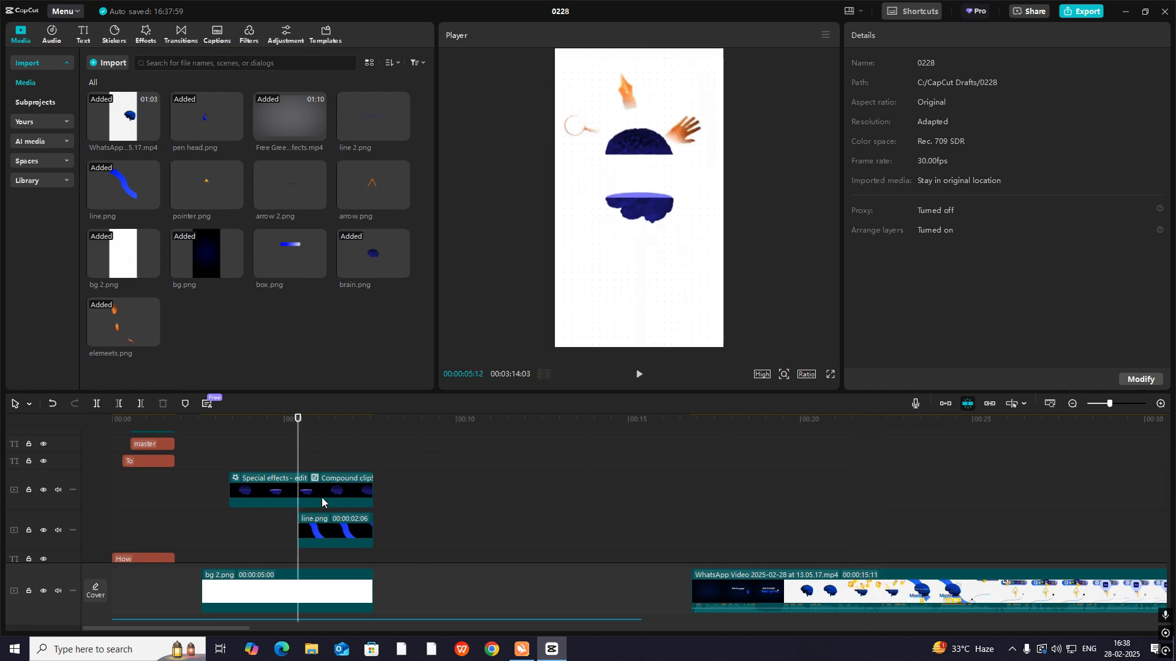
- At 00:00:06:25, move the line.png split mask to about X 540, Y -782 to reveal the whole line, and play back the sweep
left_click(321, 497)
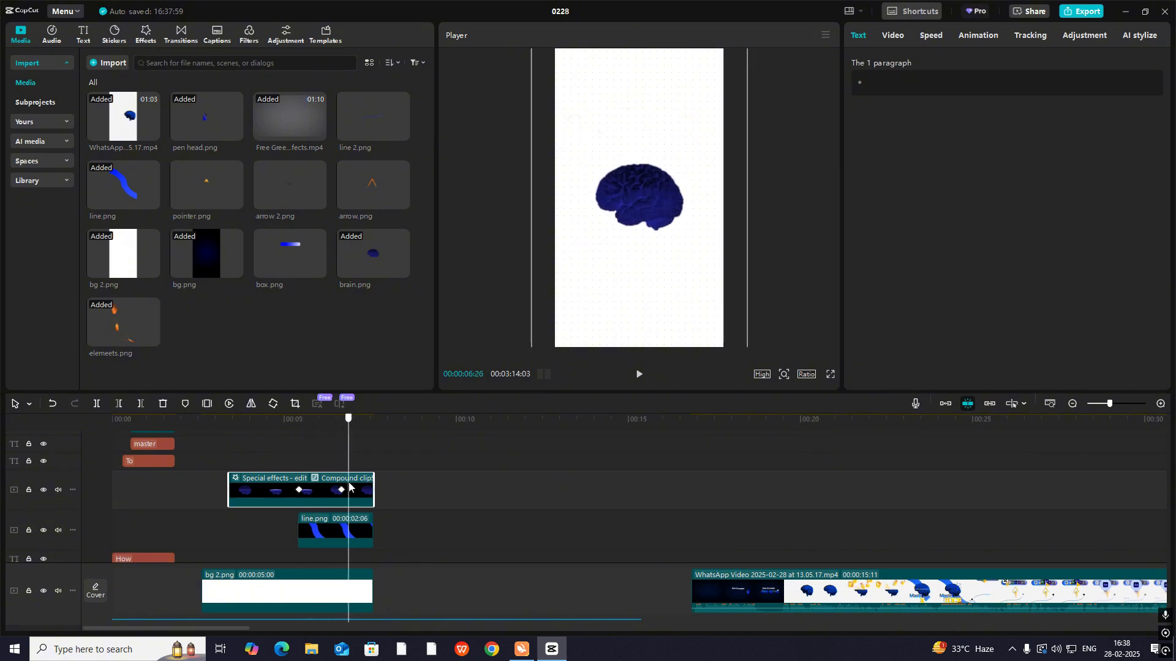
left_click(356, 521)
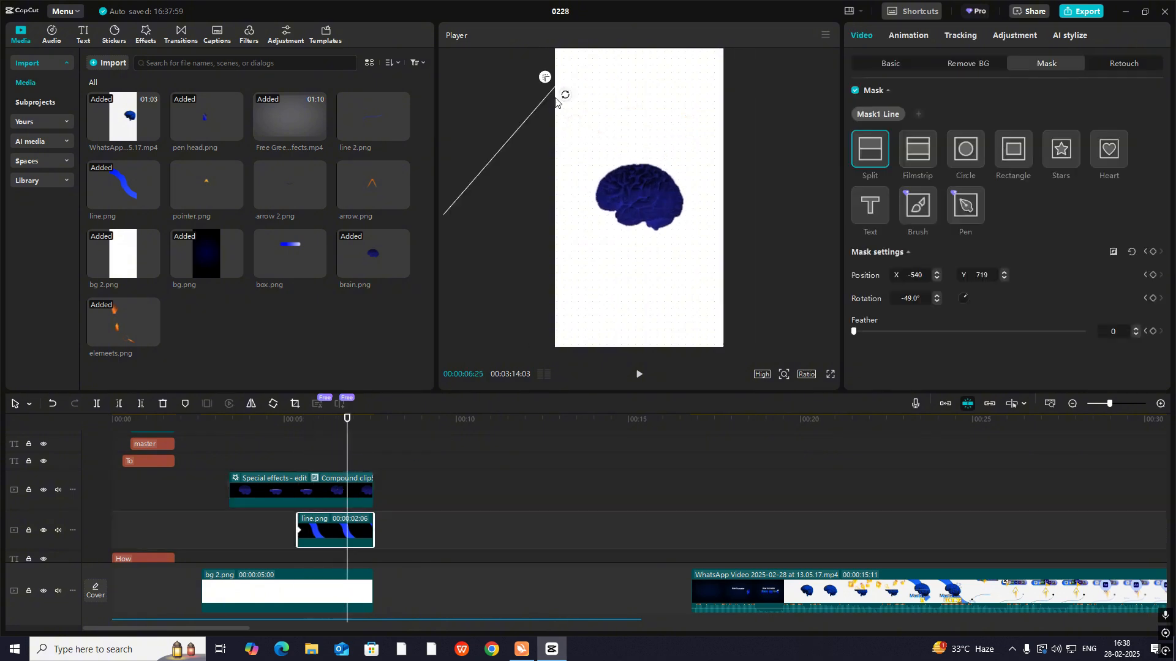
left_click_drag(555, 98, 853, 331)
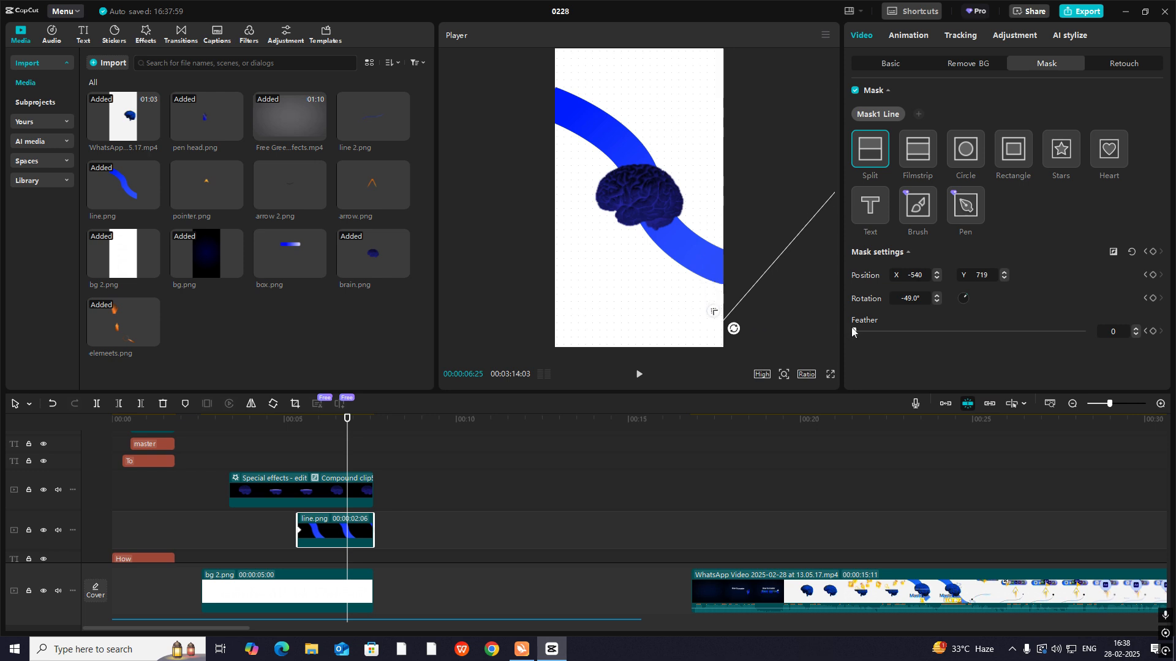
left_click(302, 450)
key("space")
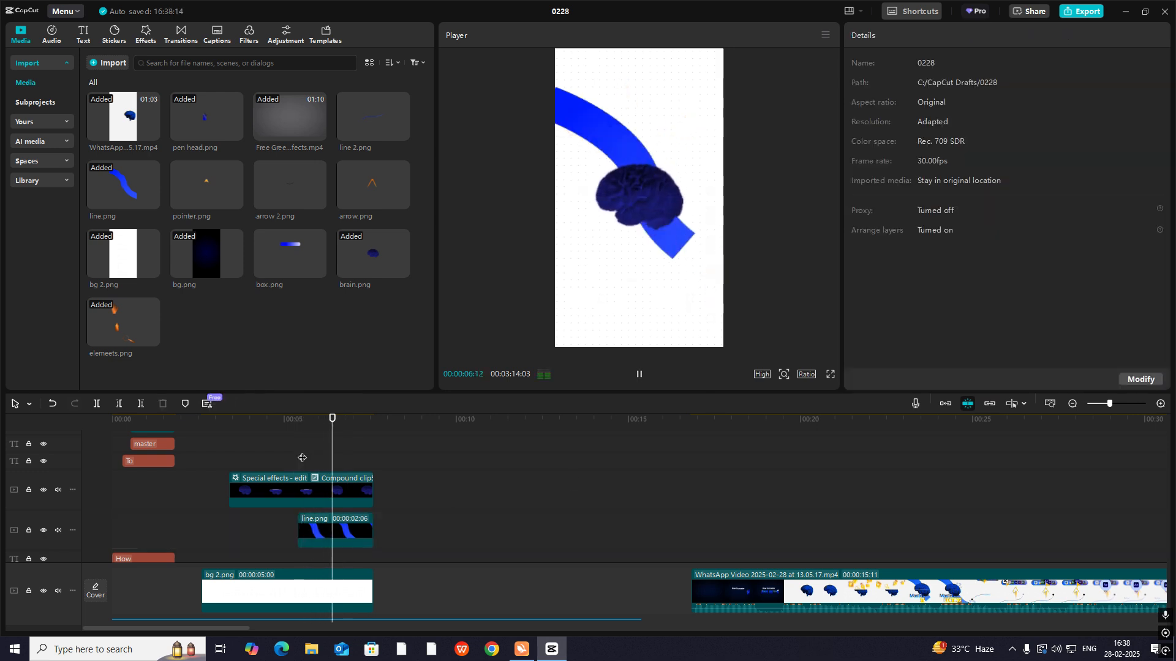
key("space")
- Apply the Cubic Out preset curve to the Position X keyframes of the line.png mask
left_click(349, 530)
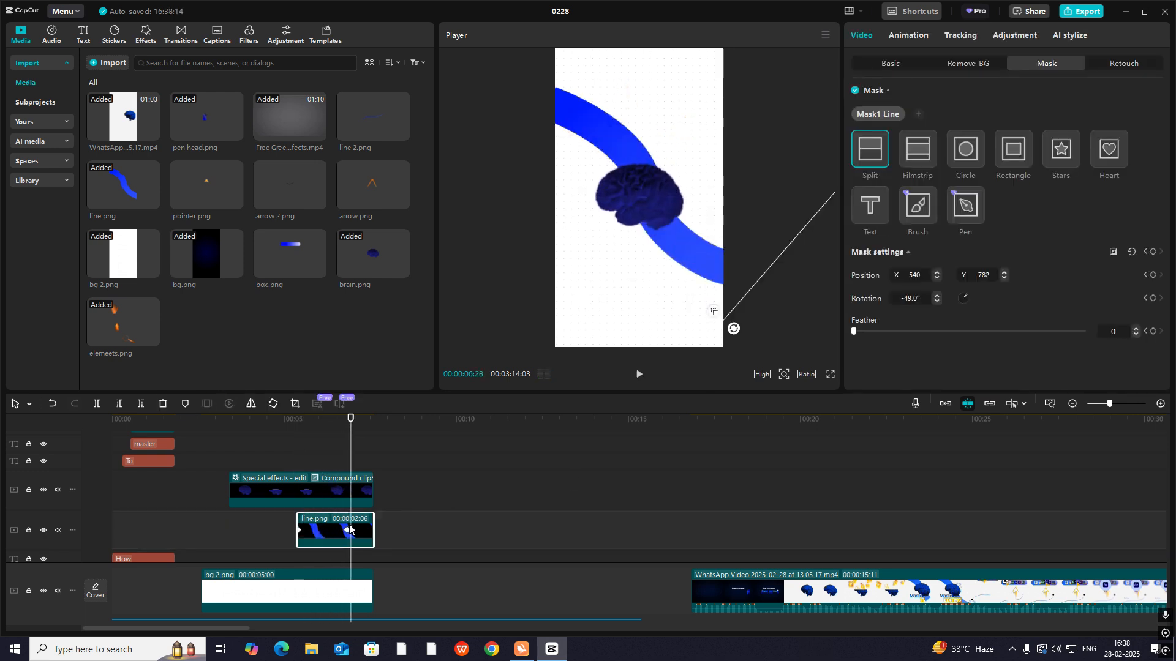
left_click(349, 530)
left_click(1160, 404)
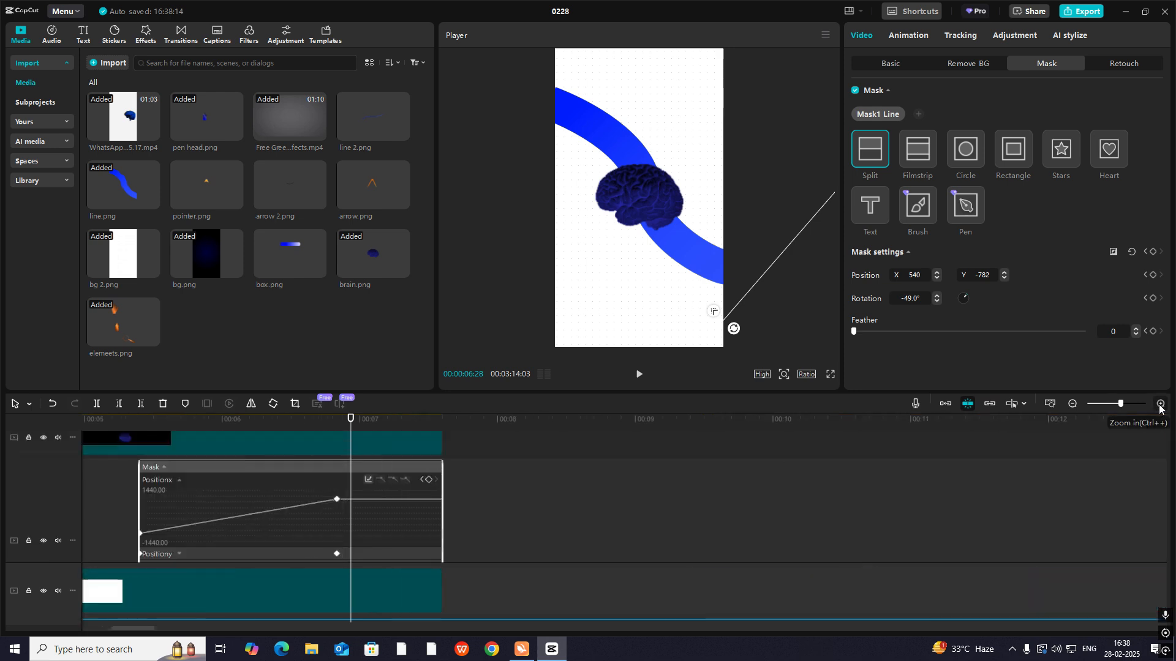
left_click(368, 479)
left_click(452, 549)
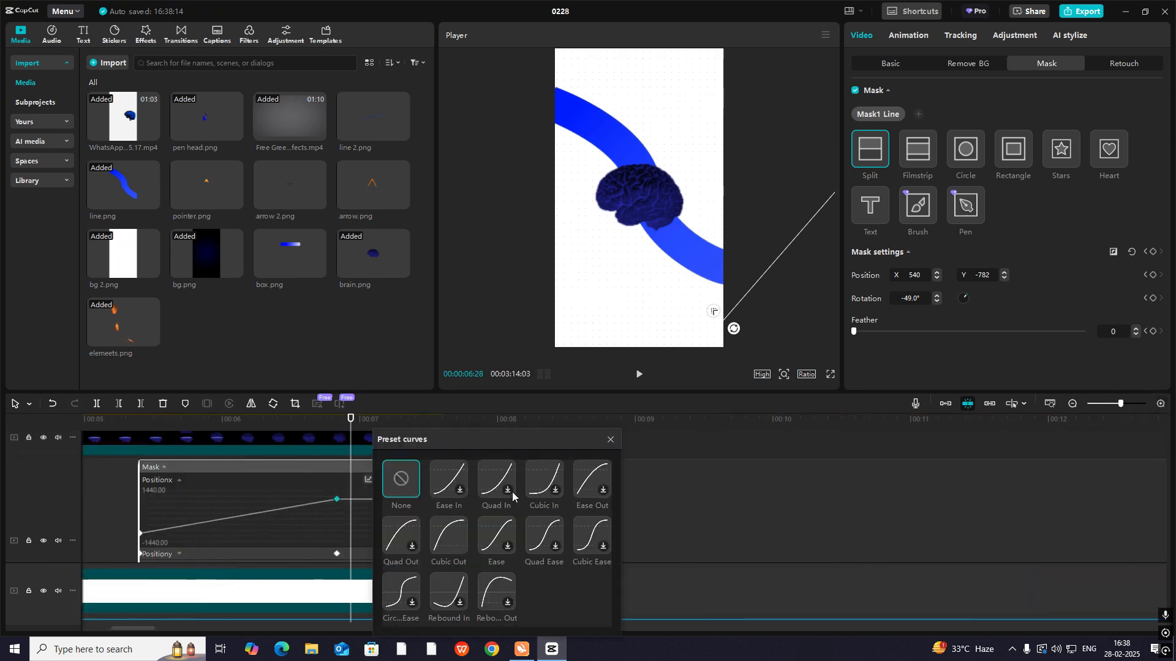
left_click(610, 439)
- Apply the Cubic Out preset curve to the mask's Position Y keyframes and close the line.png keyframe graphs
left_click(267, 554)
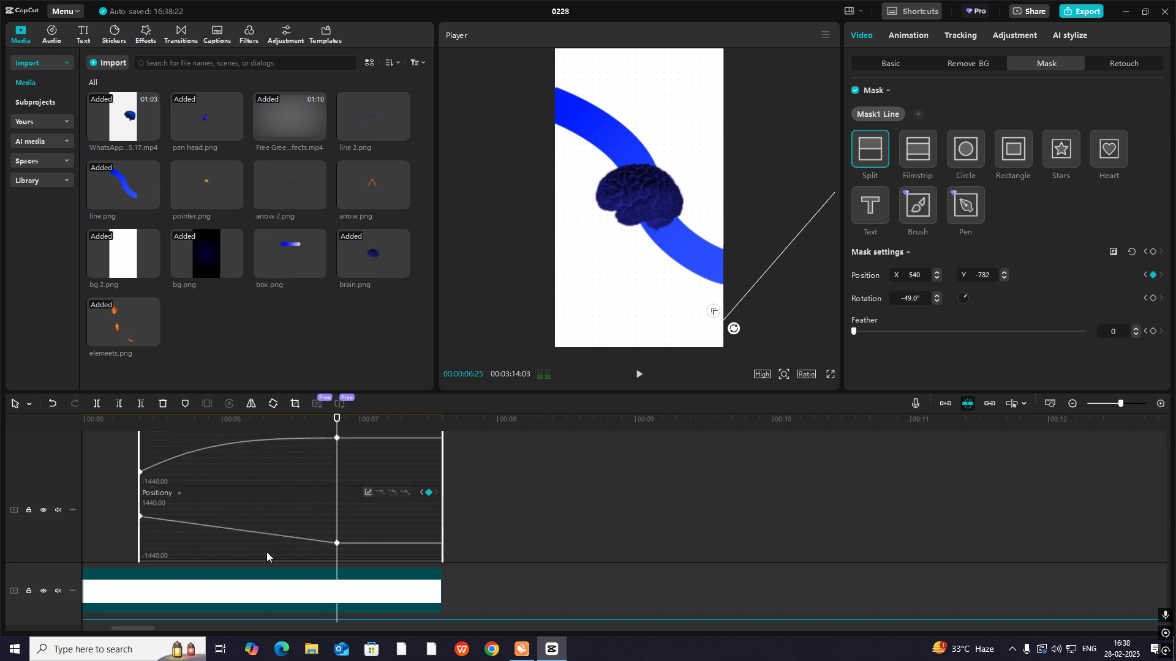
left_click(370, 492)
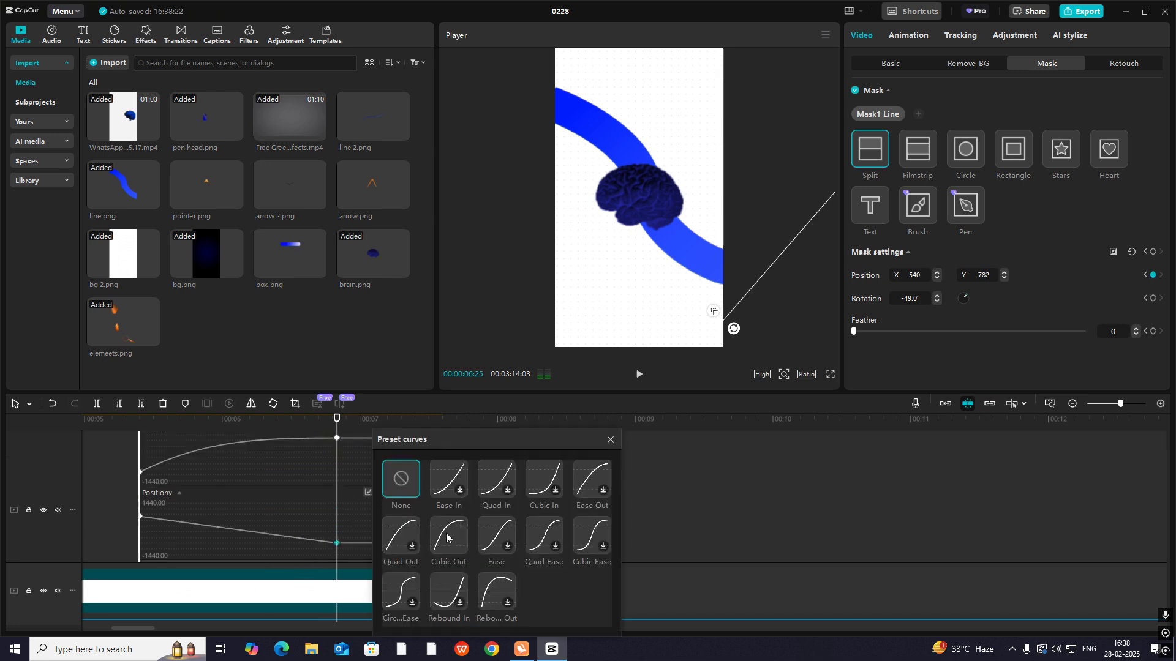
left_click(452, 549)
left_click(609, 440)
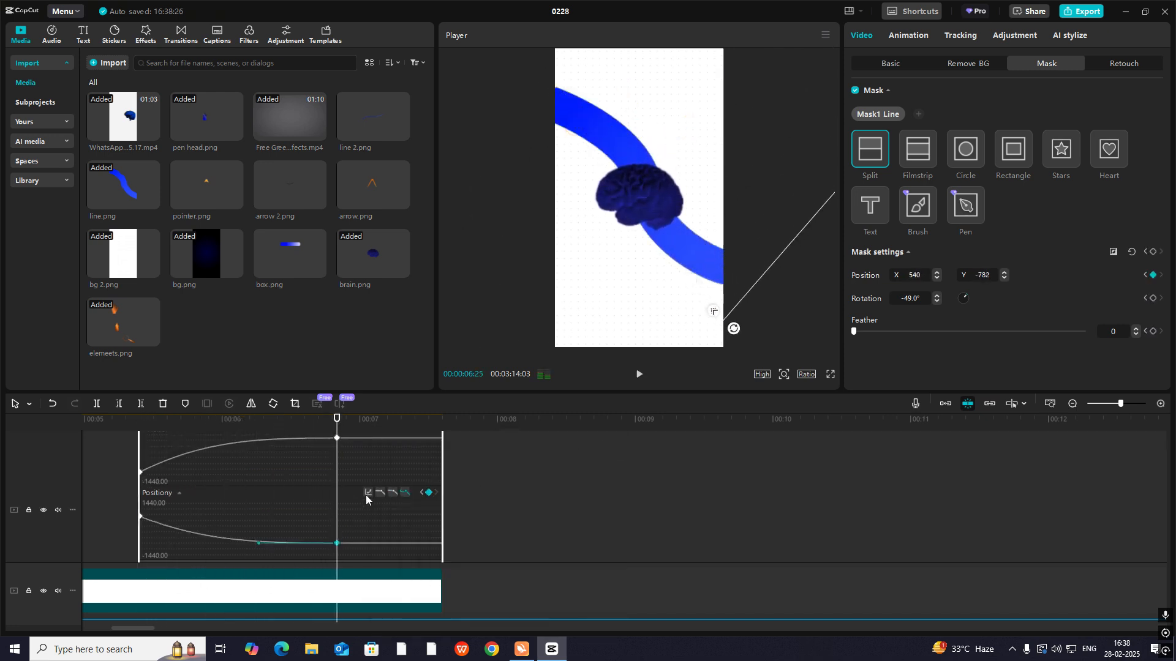
key("alt+k")
scroll(359, 504, "down", 2)
left_click(1073, 405)
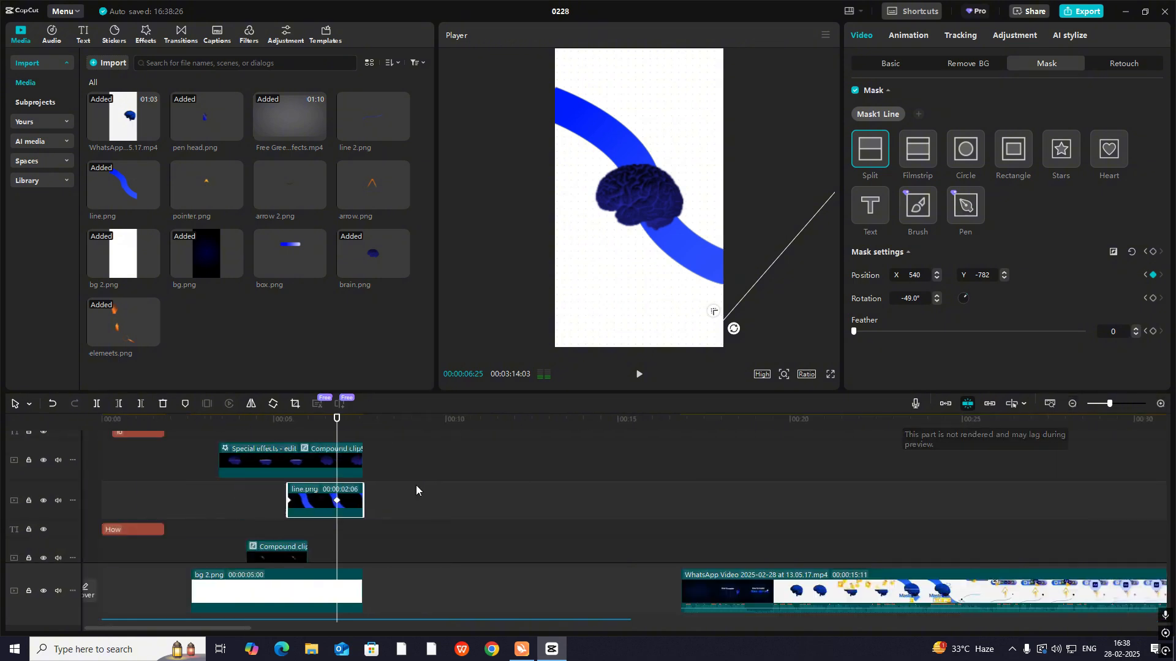
- Play back the brain scene from about 00:00:05 to check the eased line sweep
left_click(285, 420)
key("space")
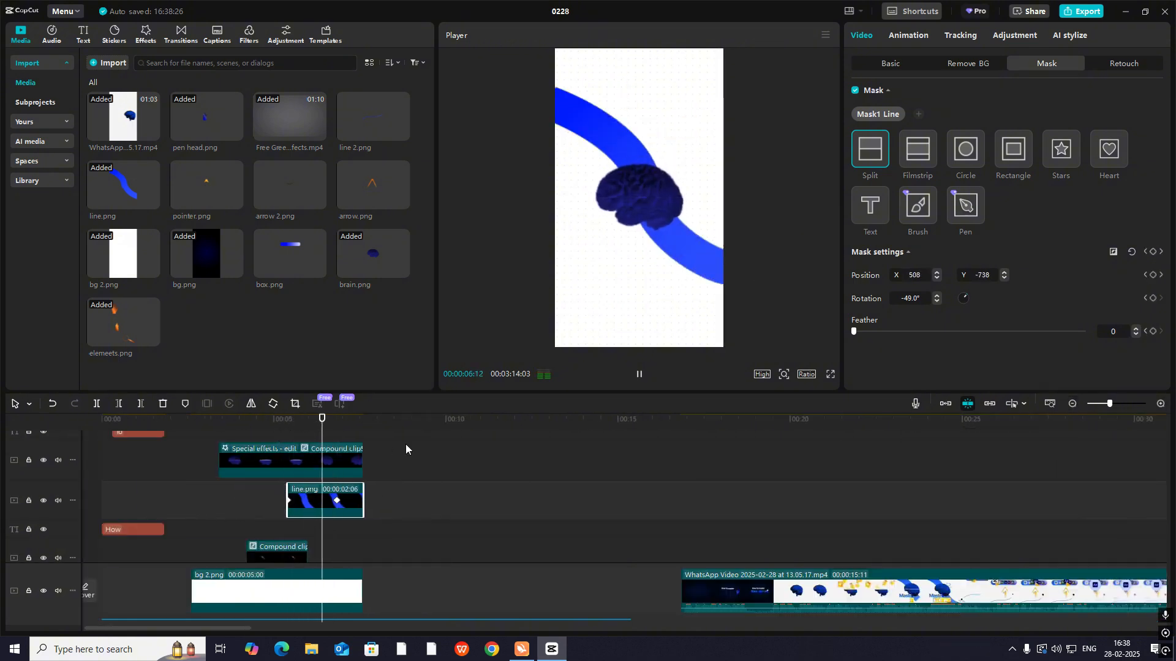
key("space")
- Scrub the reference video between about 00:00:22:19 and 00:00:24:01 to examine how the "Master EDITING again." text appears
left_click(796, 515)
left_click_drag(796, 515, 932, 577)
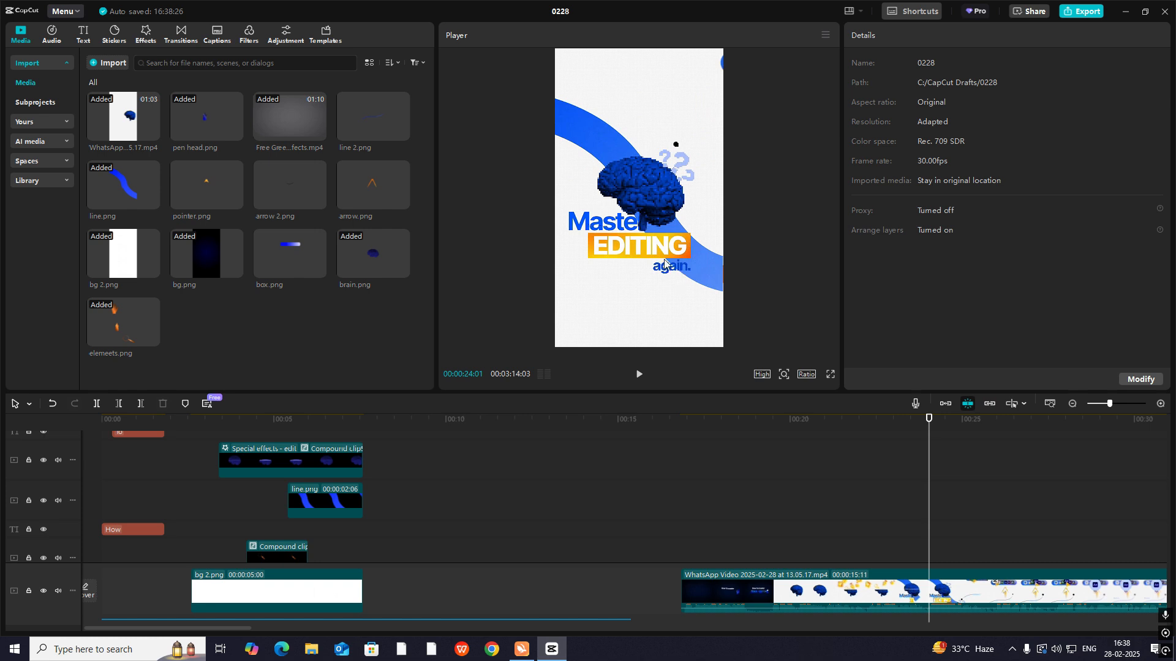
left_click_drag(922, 513, 928, 563)
left_click_drag(932, 500, 882, 529)
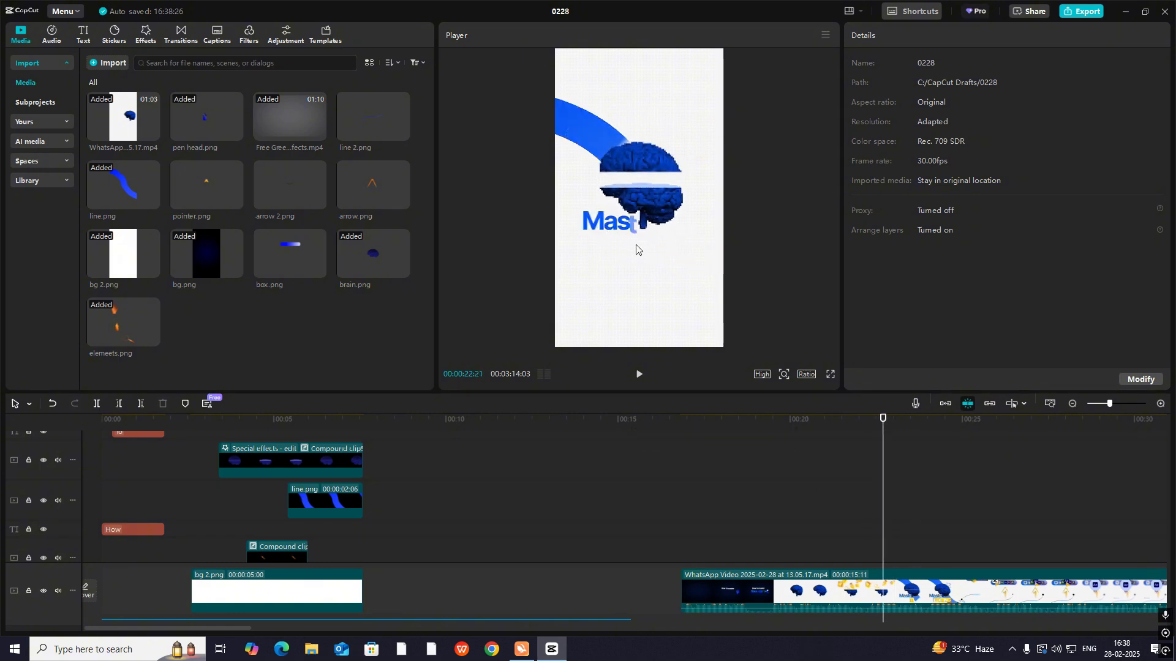
left_click_drag(880, 471, 881, 477)
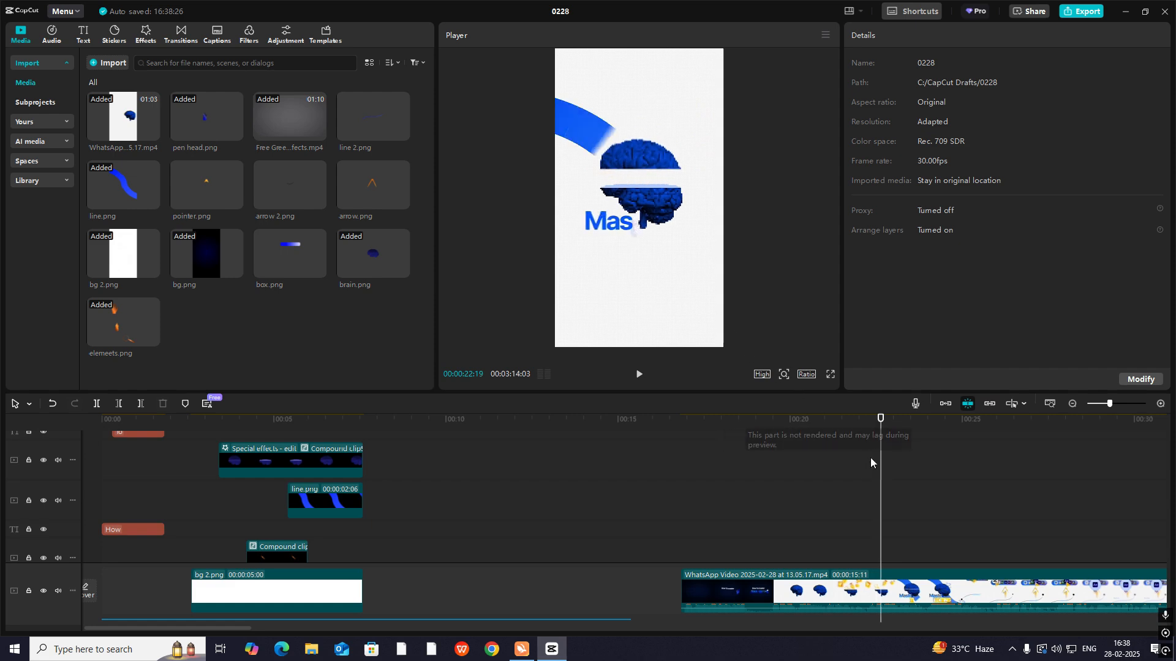
left_click_drag(881, 482, 900, 497)
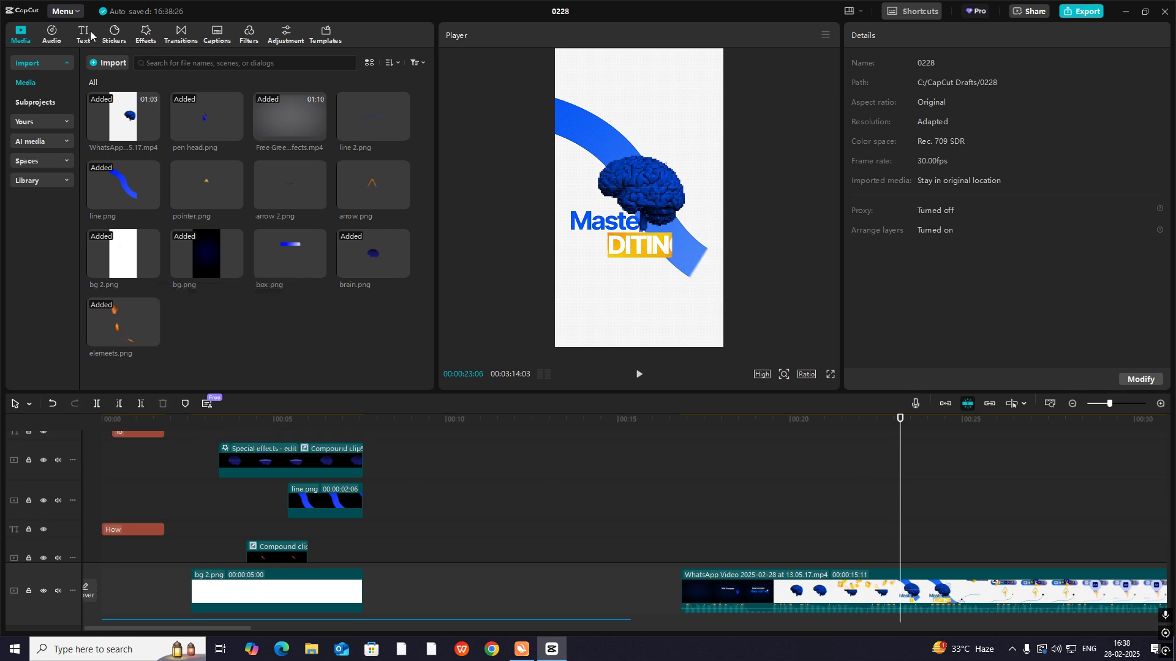
- Apply the Wave in entrance animation to the "How" title text
left_click(84, 35)
left_click(146, 527)
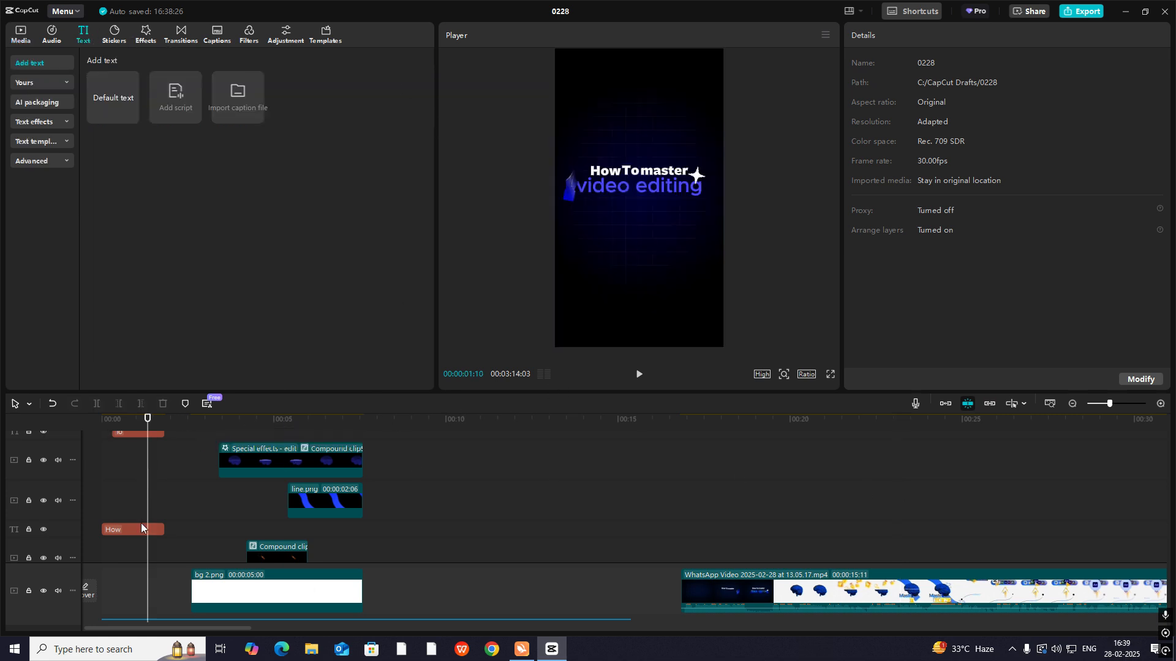
left_click(903, 36)
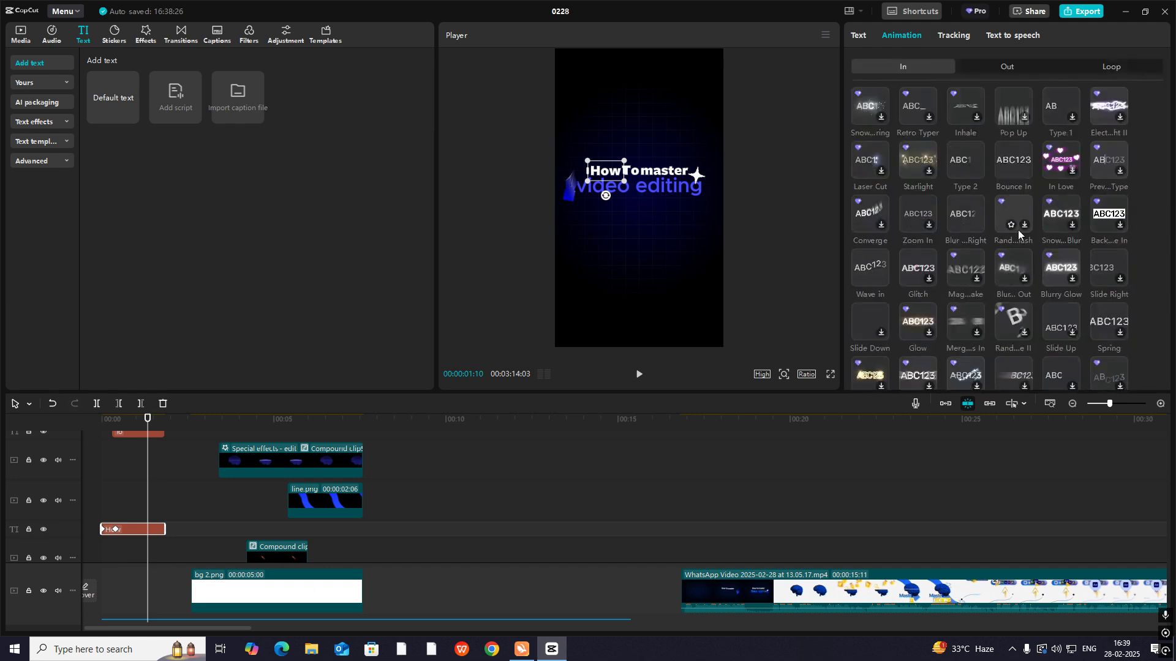
left_click(867, 271)
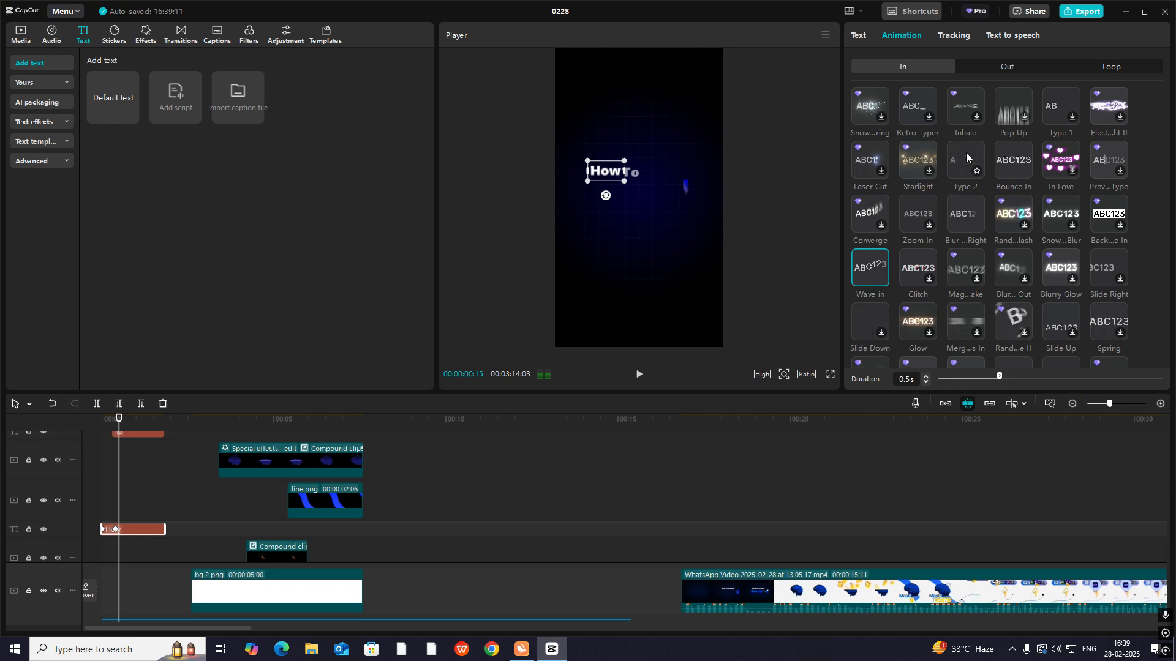
- Undo the Wave in entrance animation on the "How" title text
scroll(963, 297, "down", 3)
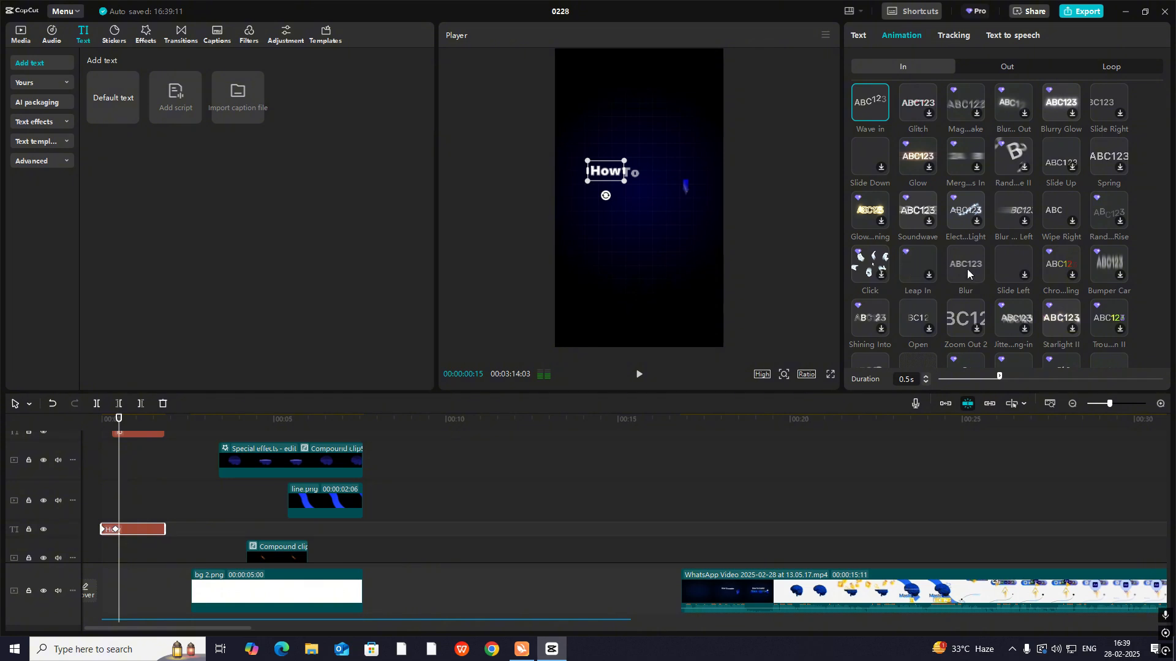
scroll(1099, 294, "down", 1)
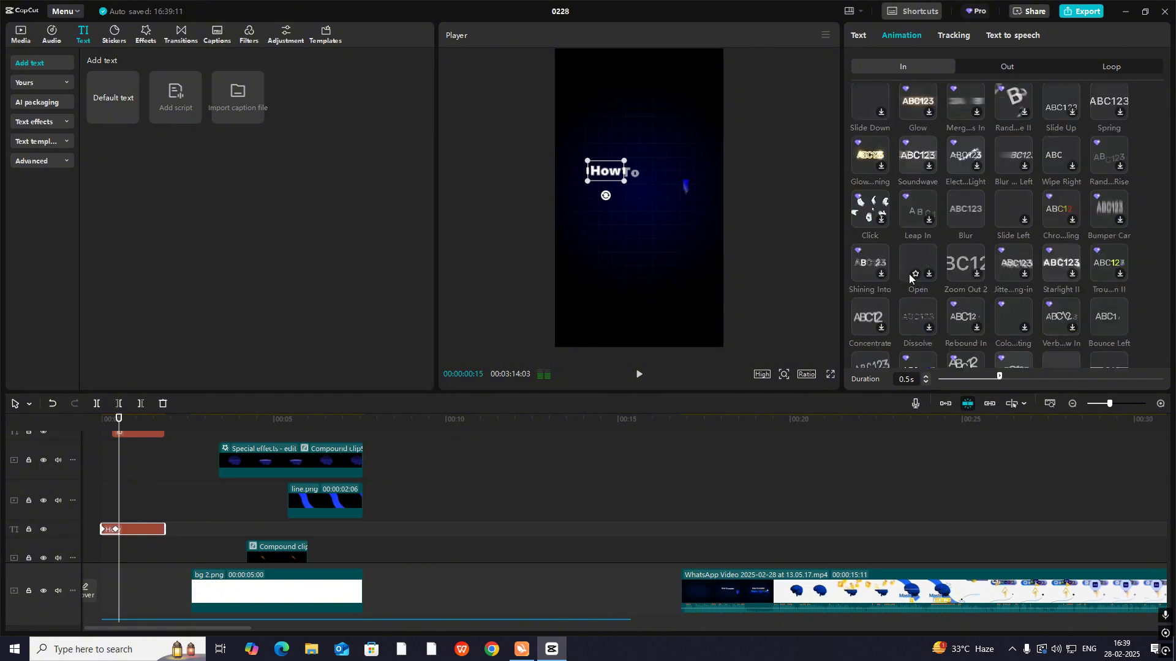
scroll(1038, 305, "down", 3)
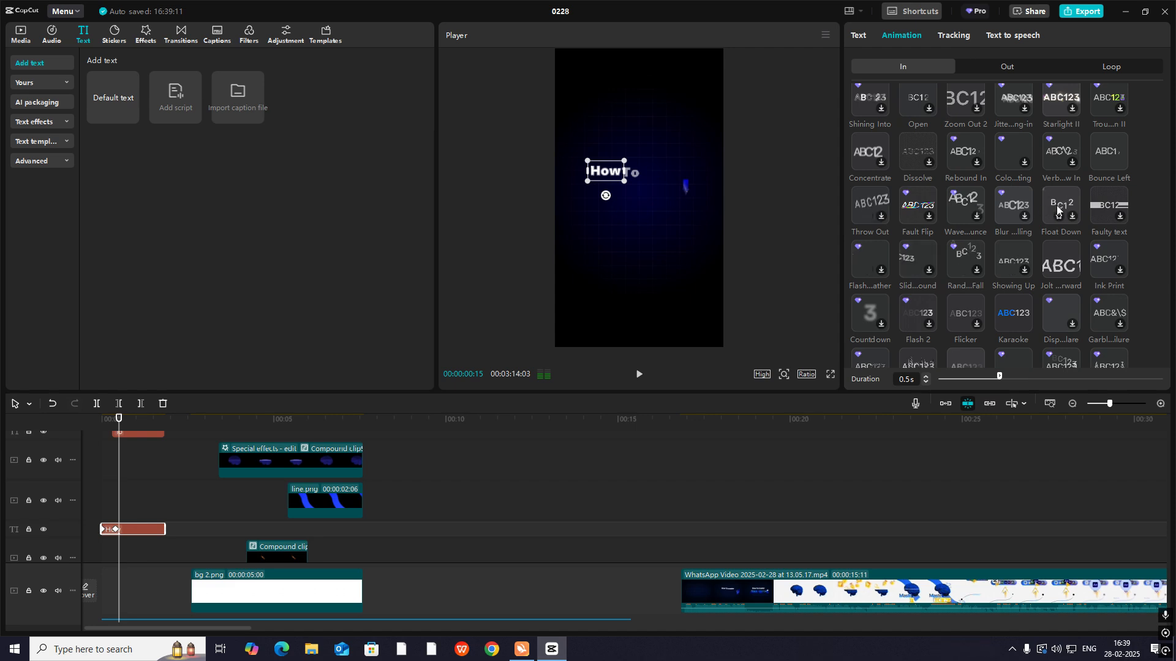
scroll(1029, 218, "up", 4)
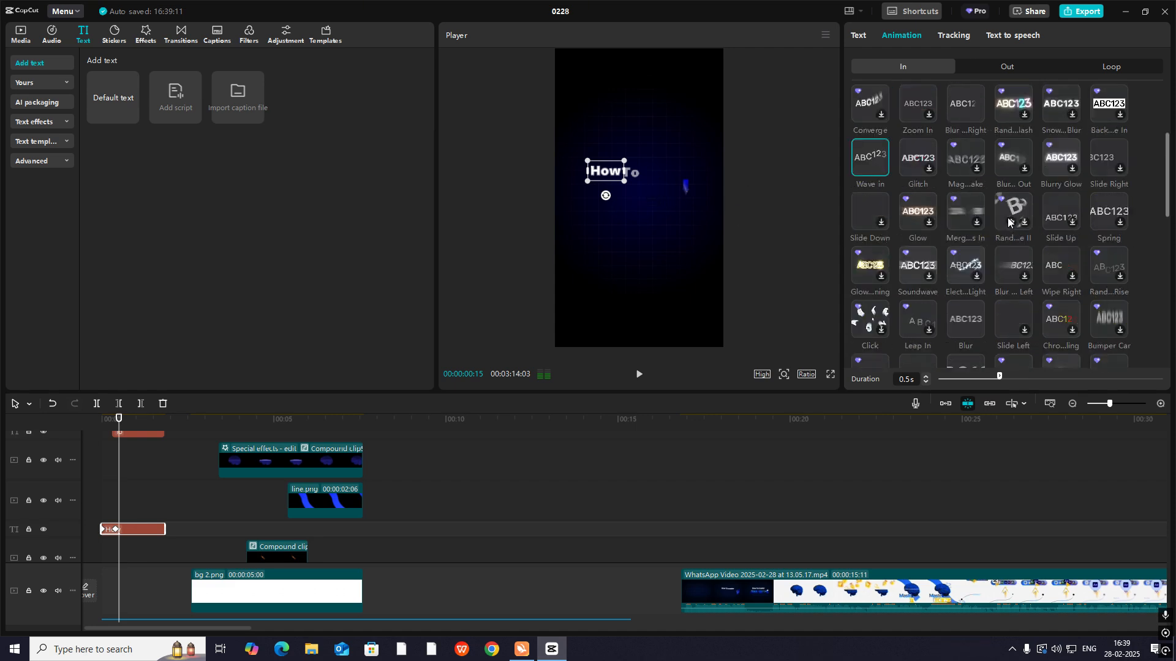
key("ctrl+z")
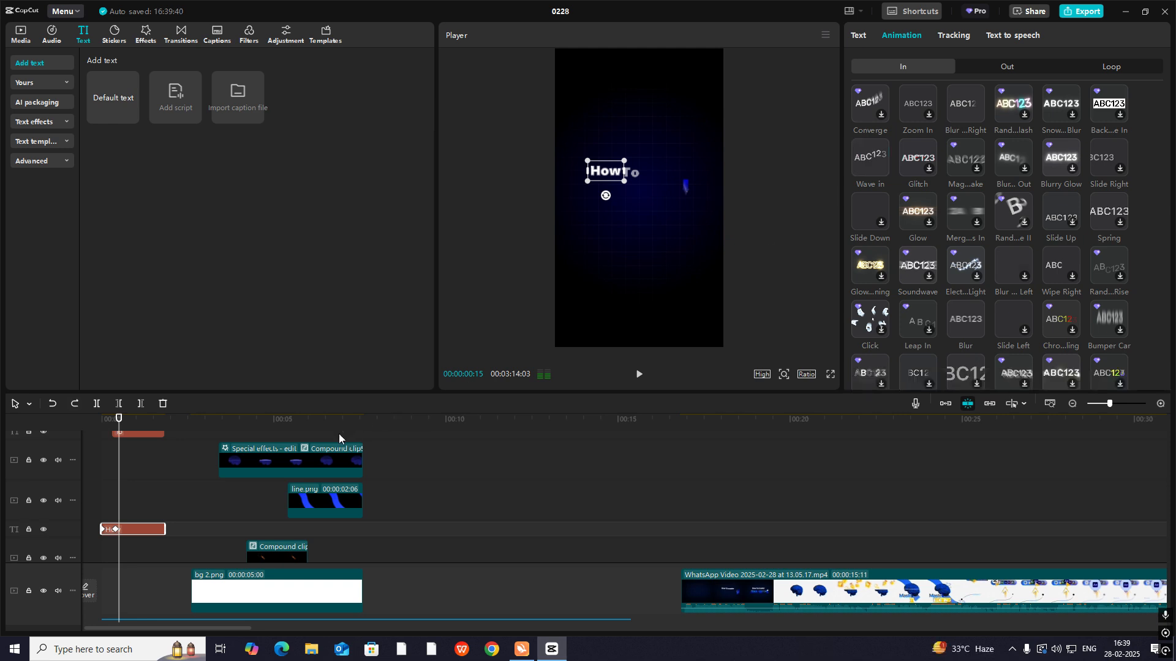
left_click(161, 499)
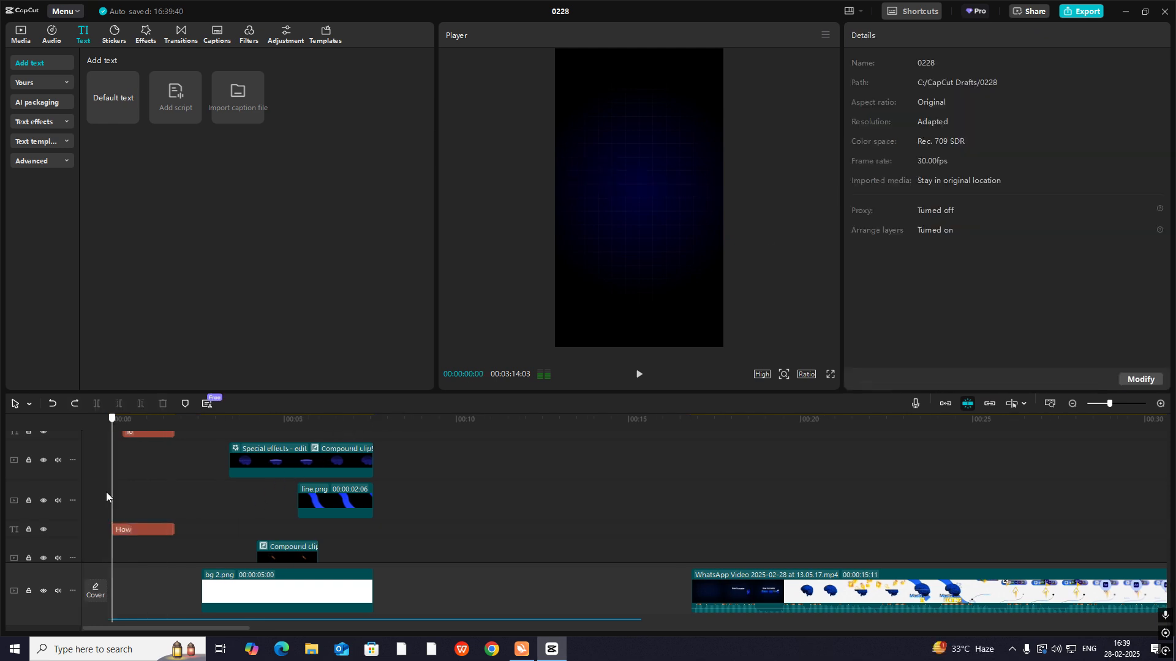
- Scrub the reference video between about 00:00:23:10 and 00:00:24:11 to examine how the question marks appear around the brain
left_click_drag(105, 491, 328, 536)
left_click_drag(789, 561, 950, 585)
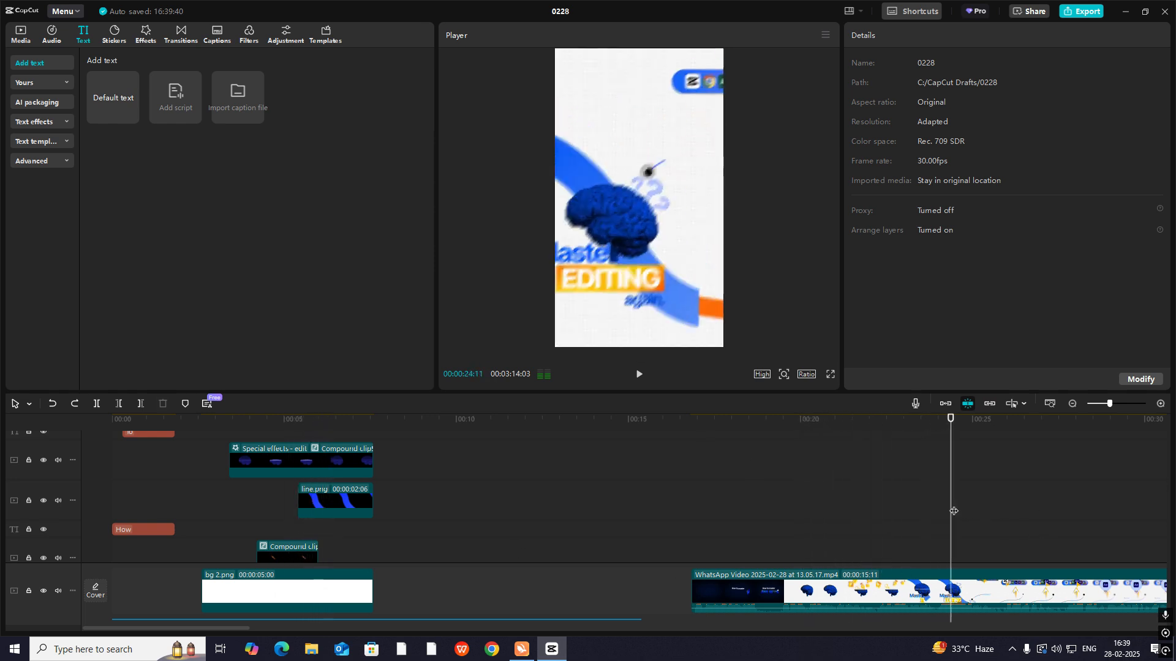
left_click_drag(953, 511, 917, 512)
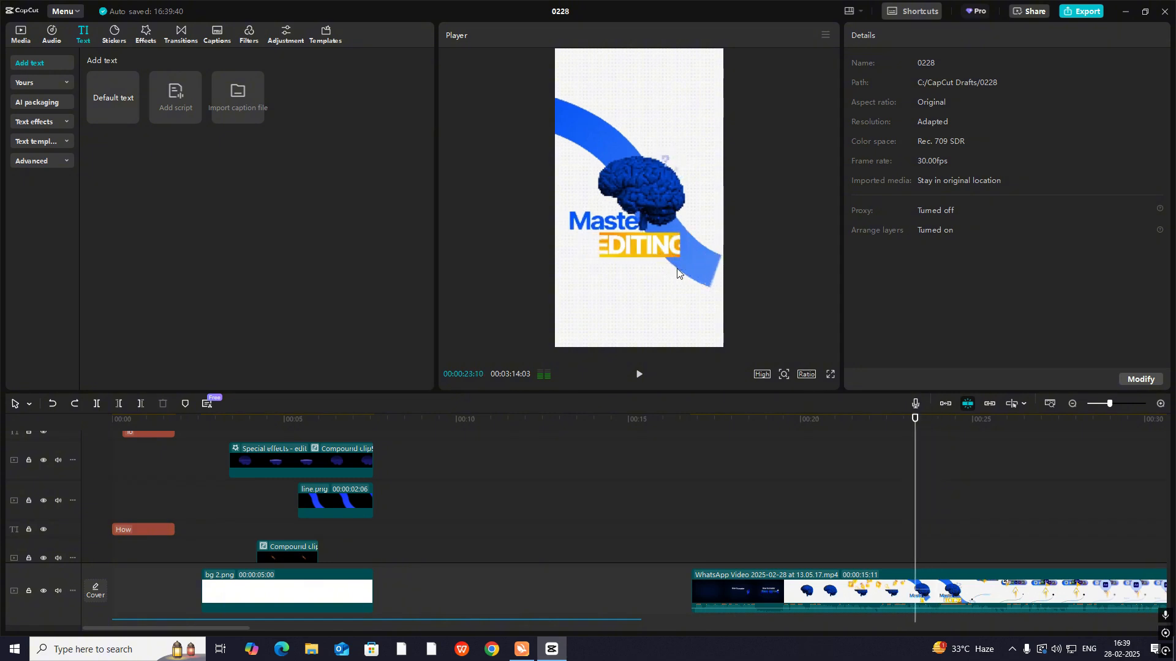
left_click(937, 493)
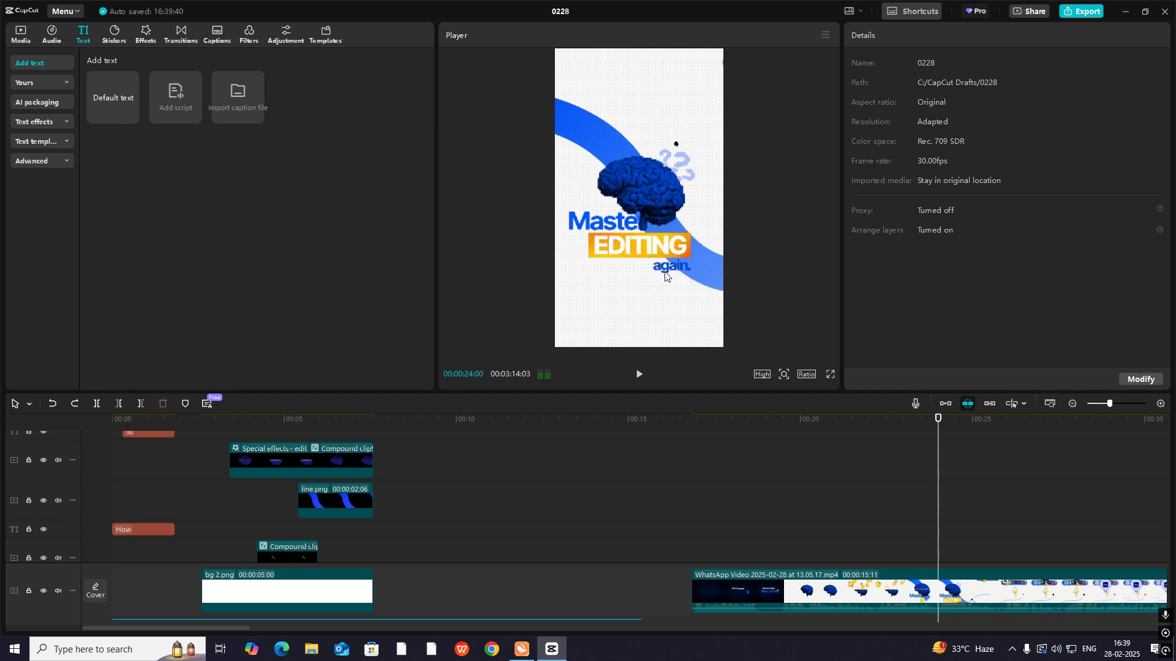
mouse_move(938, 496)
left_mouse_down()
mouse_move(889, 503)
mouse_move(941, 500)
left_mouse_up()
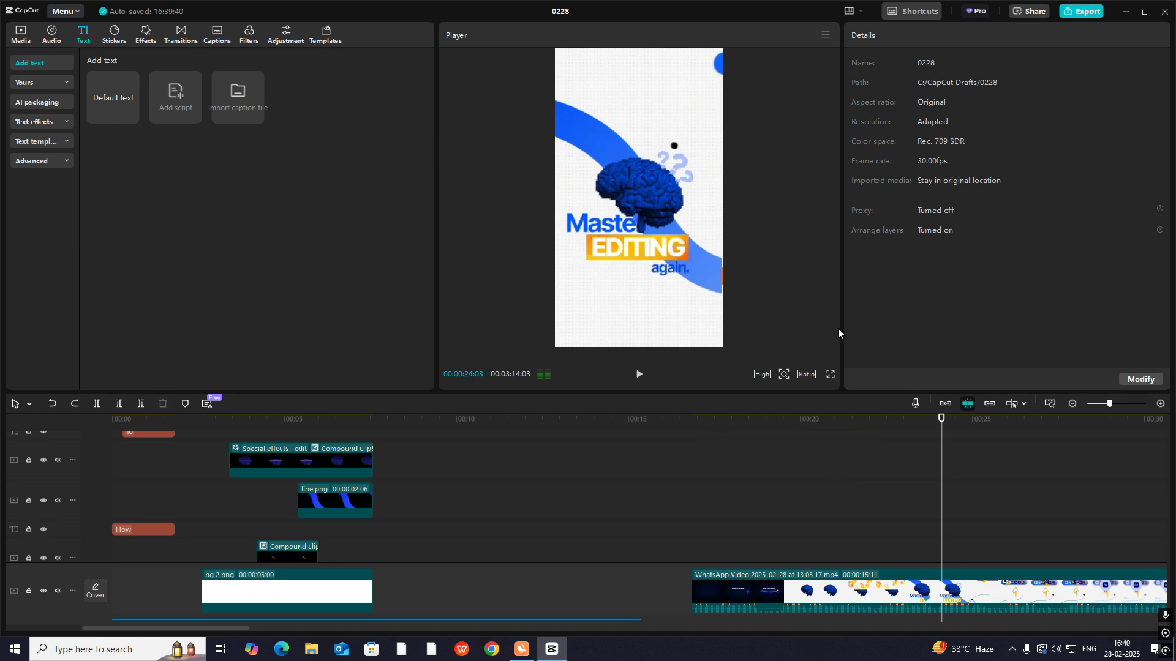
mouse_move(942, 458)
left_mouse_down()
mouse_move(895, 464)
mouse_move(939, 475)
left_mouse_up()
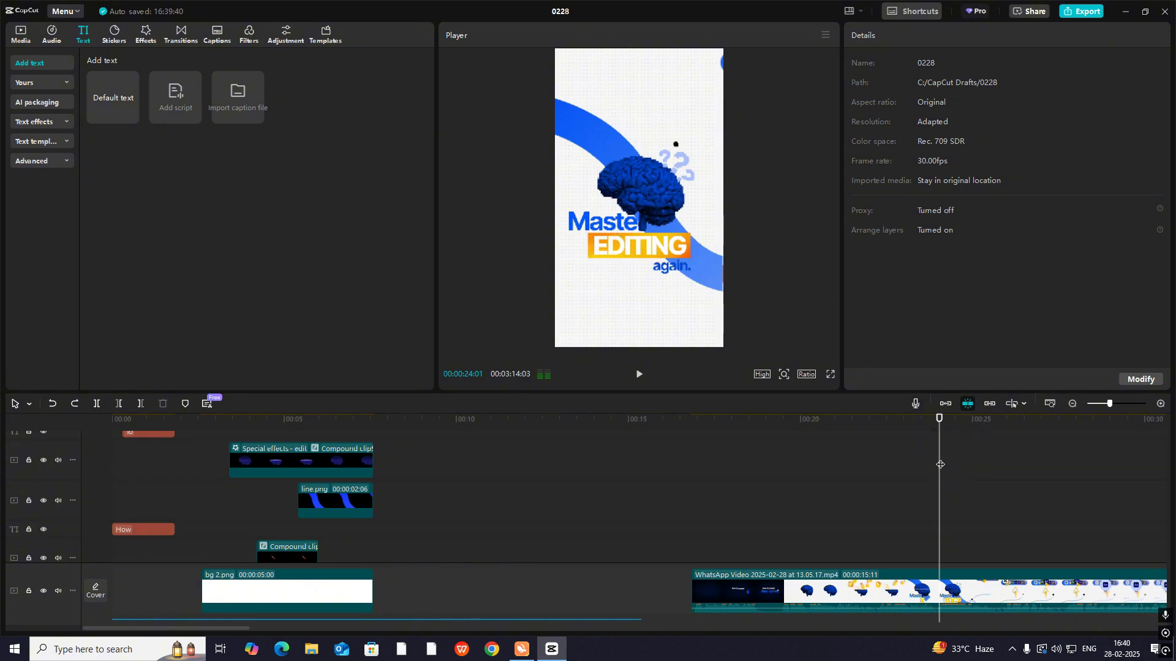
left_click_drag(940, 464, 929, 494)
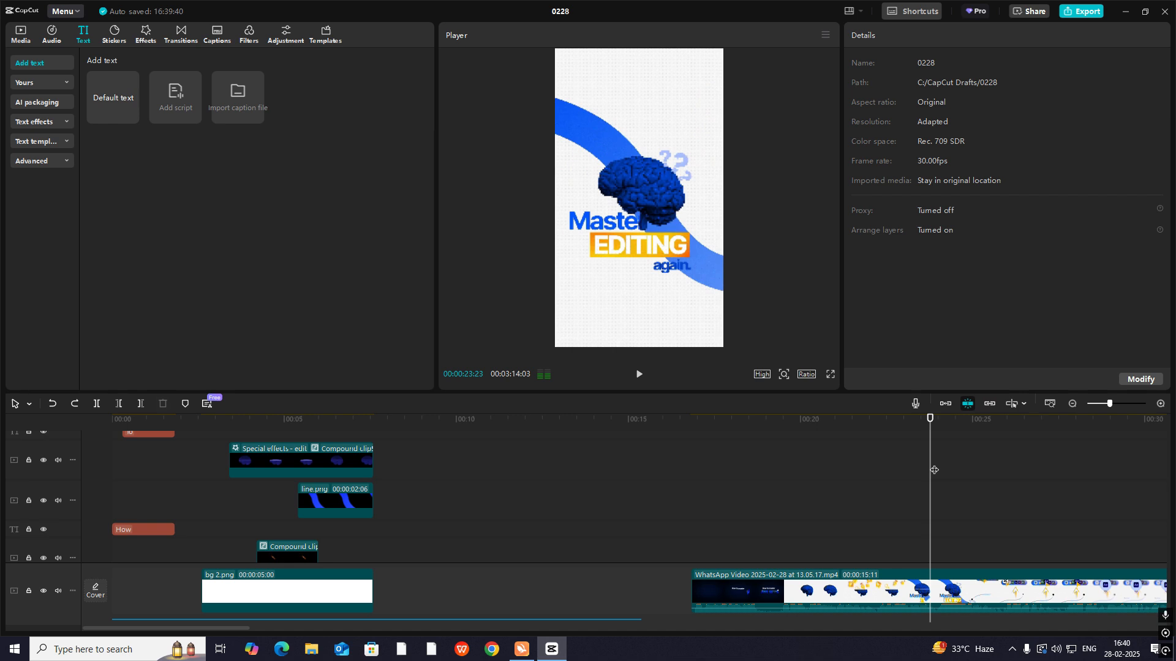
- Play back the brain scene from about 00:00:05:04 and compare it with the reference video around 00:00:23:02 to 00:00:24:05
left_click_drag(934, 469, 289, 490)
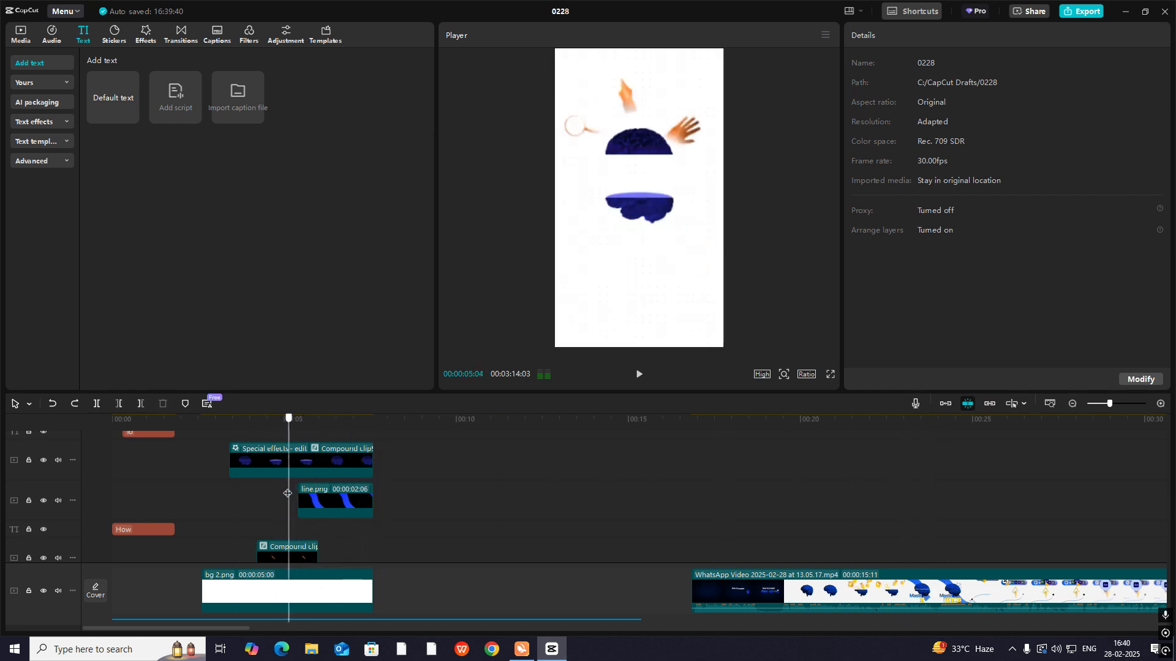
key("space")
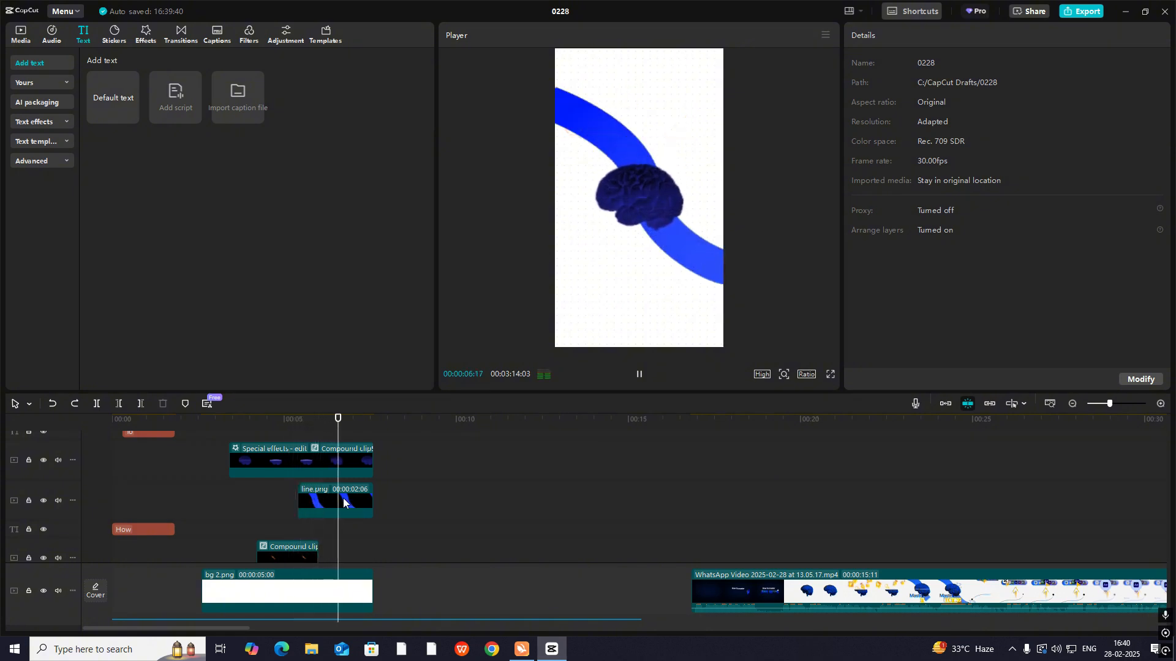
left_click(849, 529)
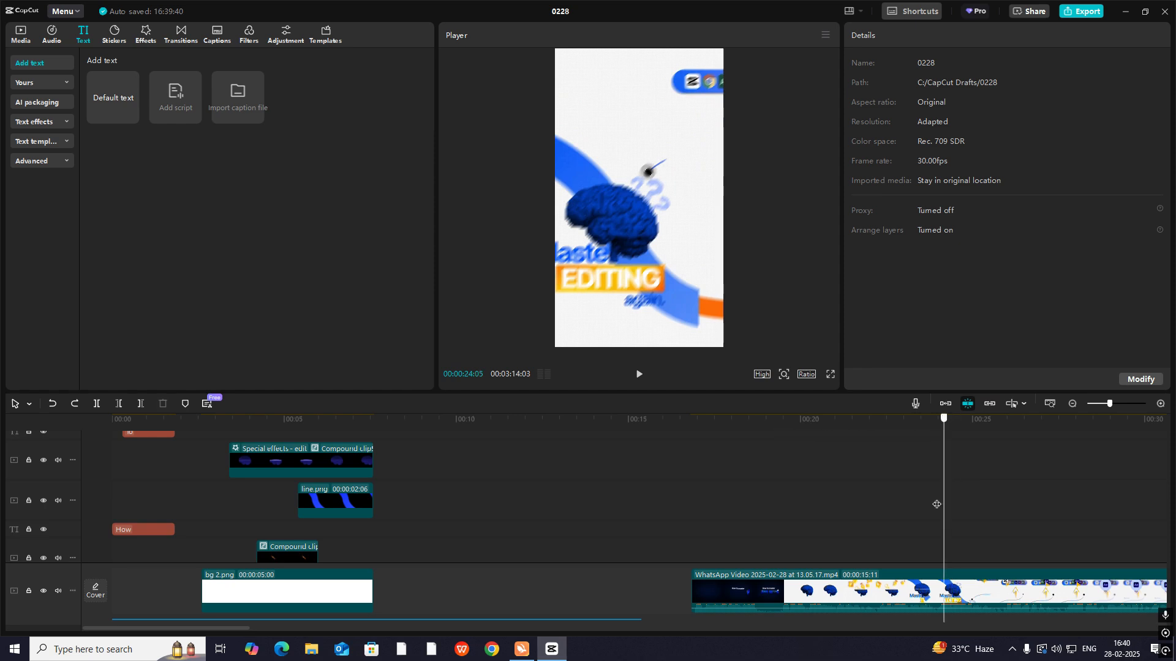
left_click(906, 498)
- Add a default text clip above the brain scene at about 00:00:05 and set its text to "?"
left_click_drag(114, 98, 300, 431)
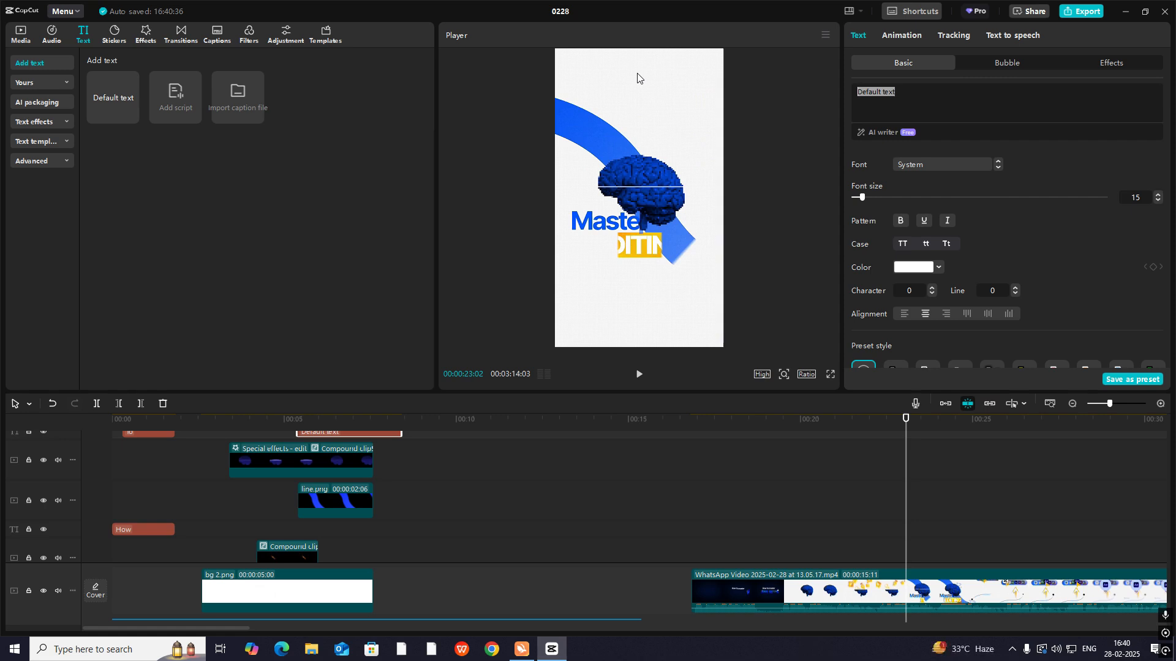
type("?")
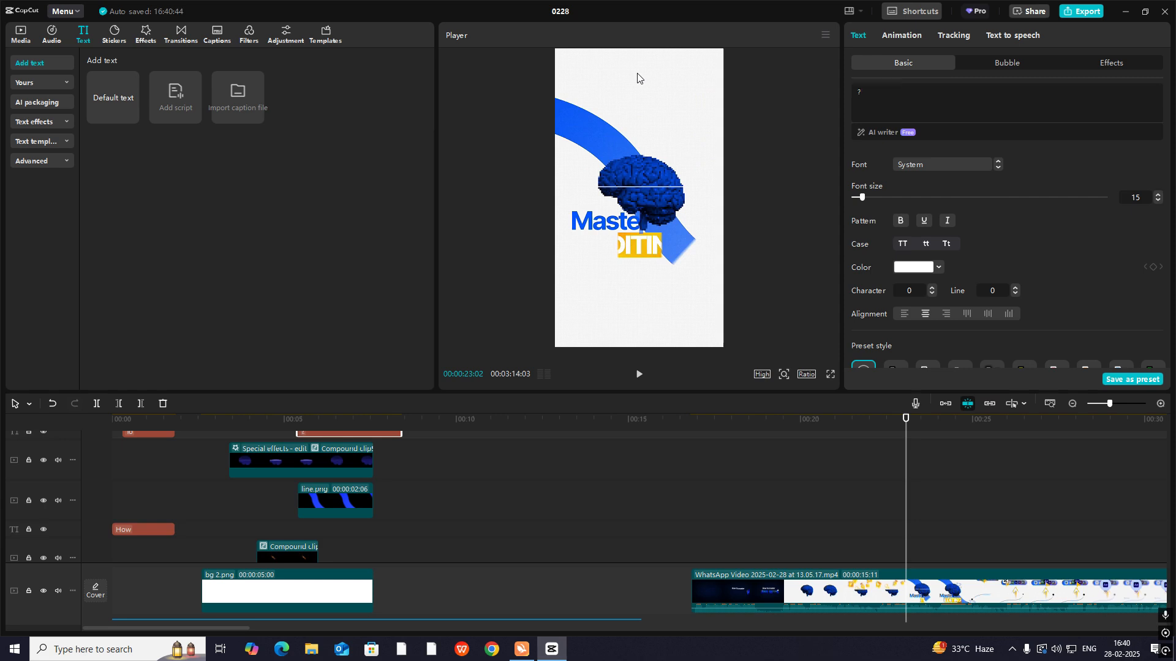
scroll(368, 457, "up", 1)
- Recolor the "?" text with blue sampled from the line, then enlarge it and place it at the brain's upper-right edge
left_click(336, 456)
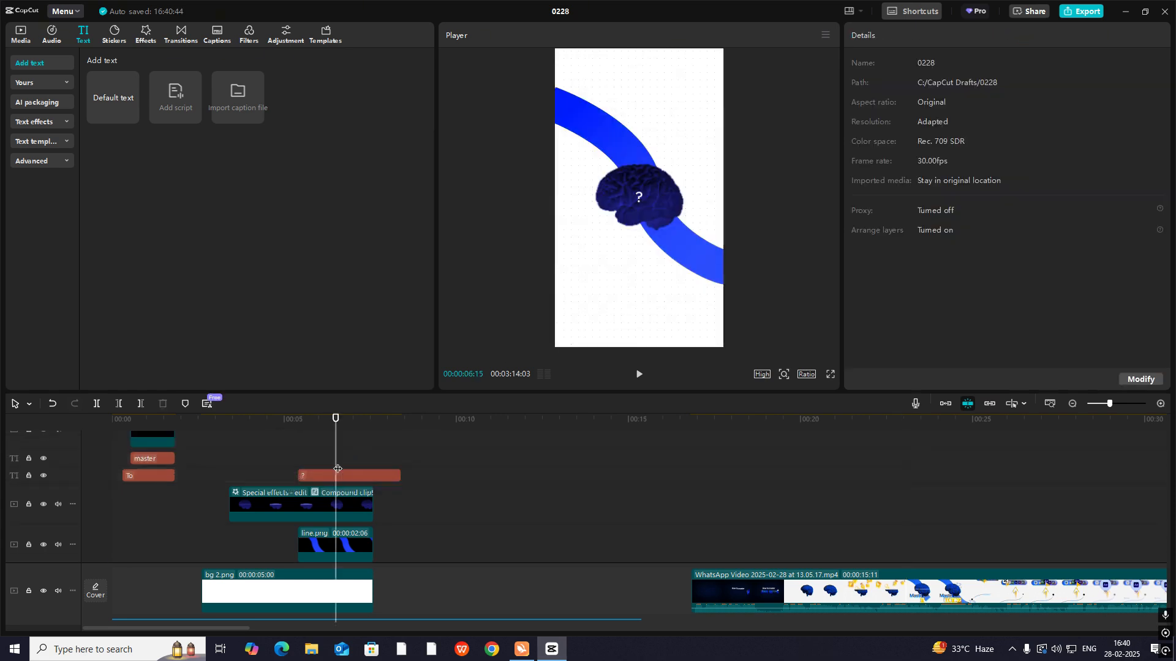
left_click(336, 475)
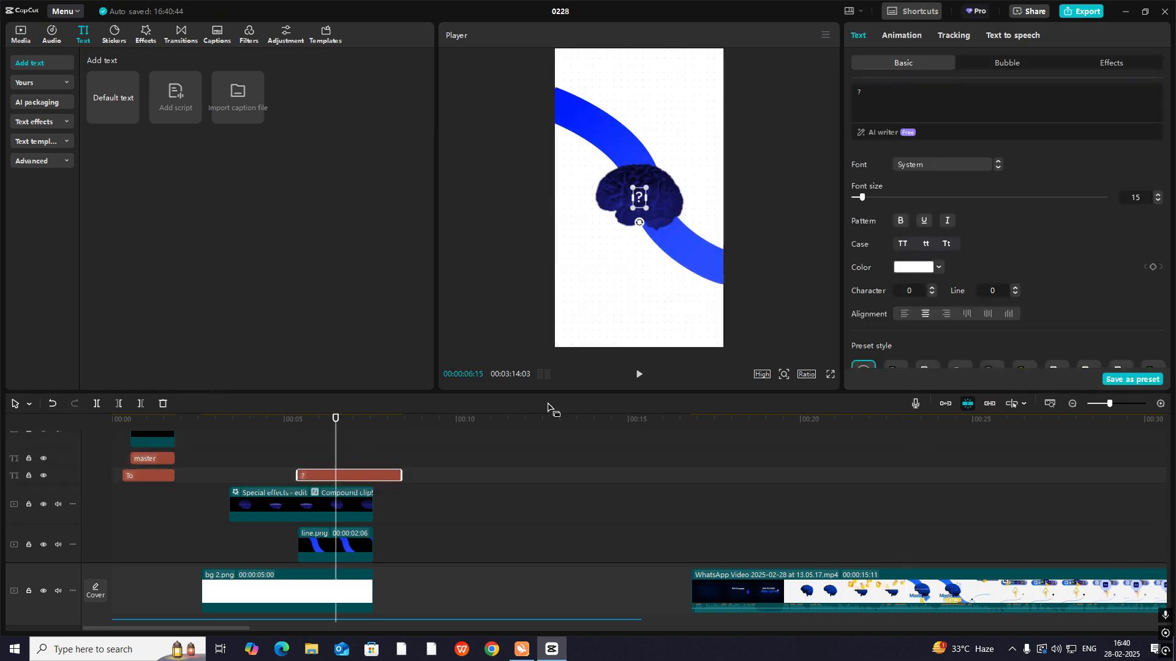
left_click(921, 271)
left_click(870, 373)
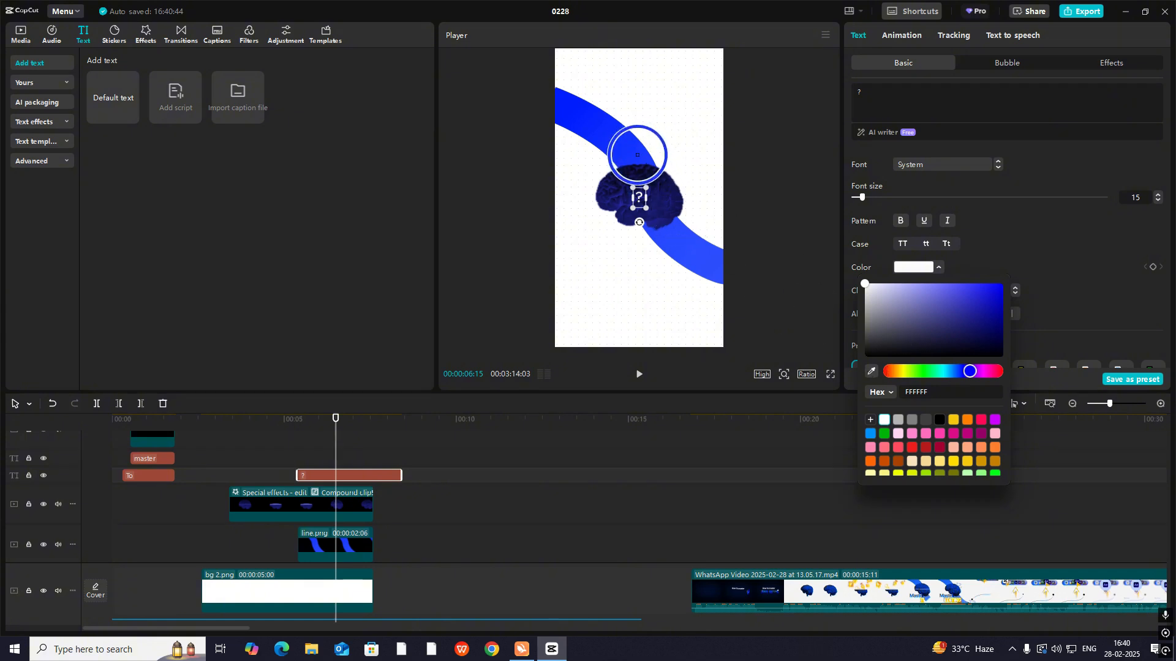
left_click(644, 180)
mouse_move(648, 189)
left_mouse_down()
mouse_move(666, 160)
mouse_move(671, 184)
left_mouse_up()
- Change the "?" text's font to Europa Grotesk SH Bold after trying Freight Sans Black
left_click(922, 165)
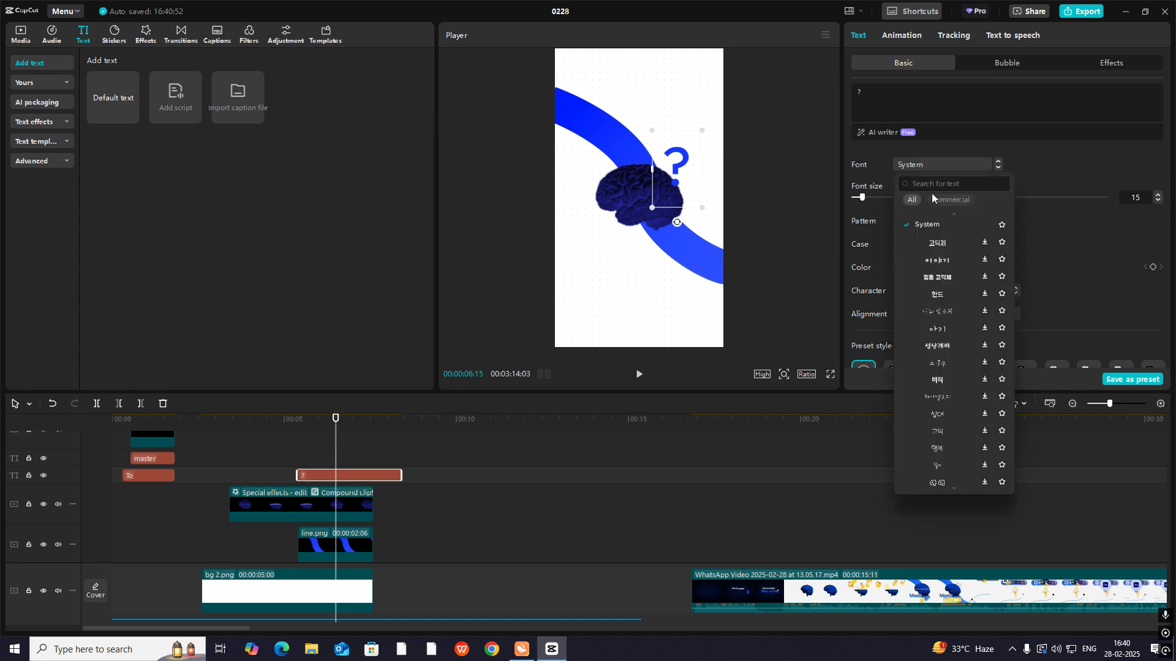
left_click(949, 253)
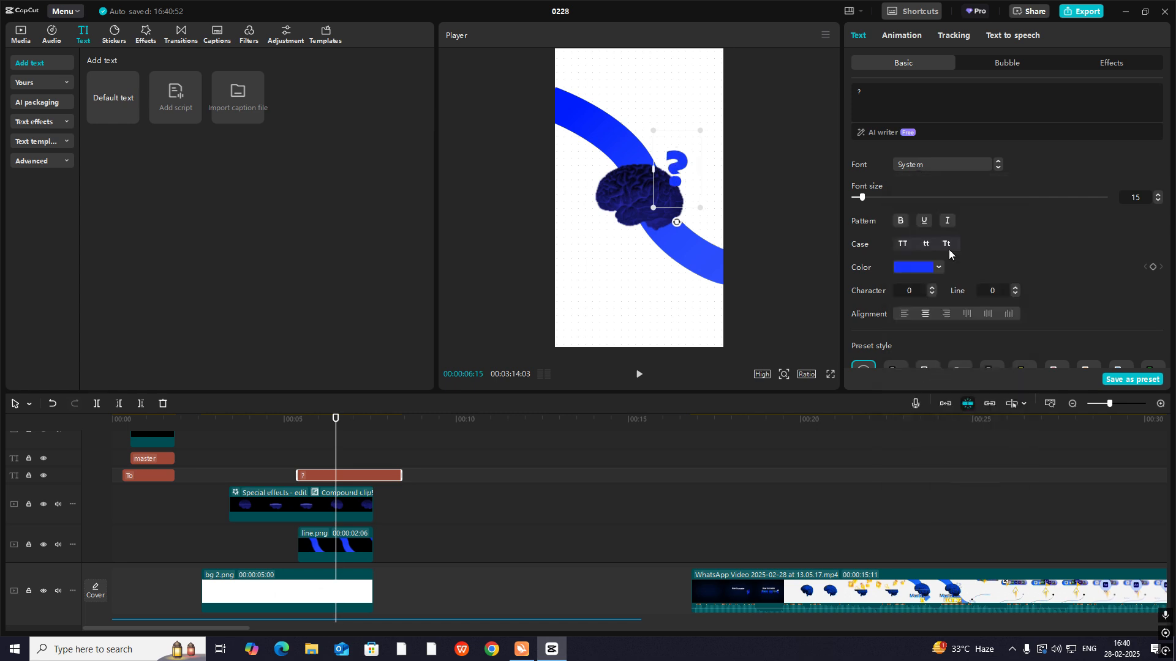
left_click(939, 167)
scroll(980, 294, "up", 5)
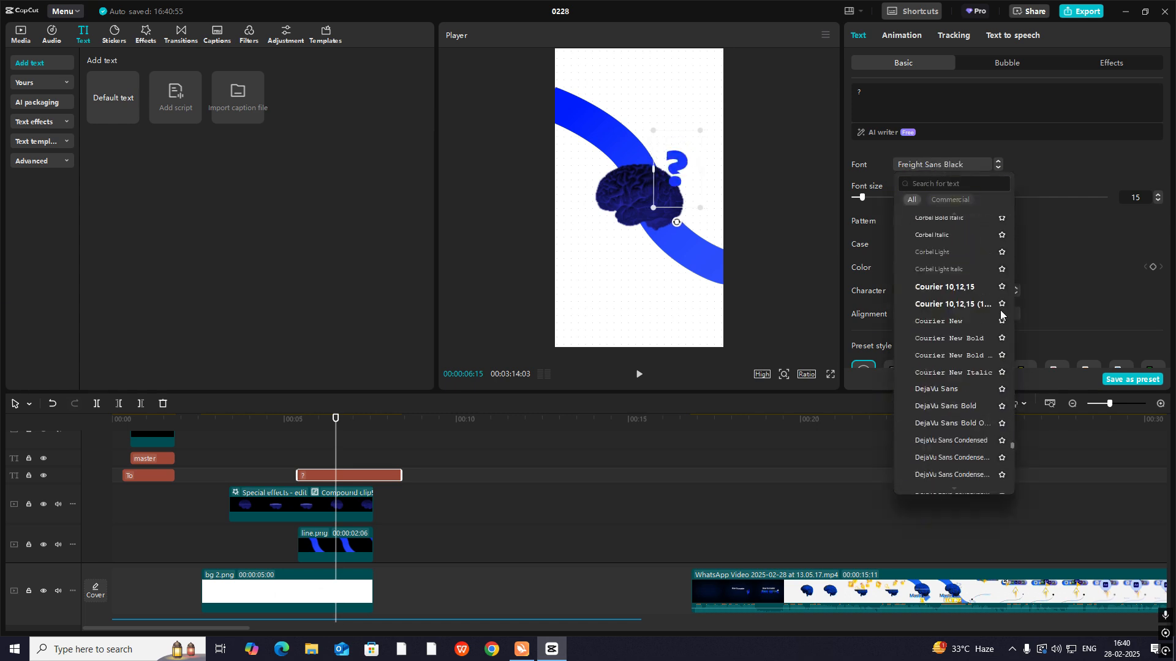
scroll(1001, 306, "up", 10)
left_click(956, 274)
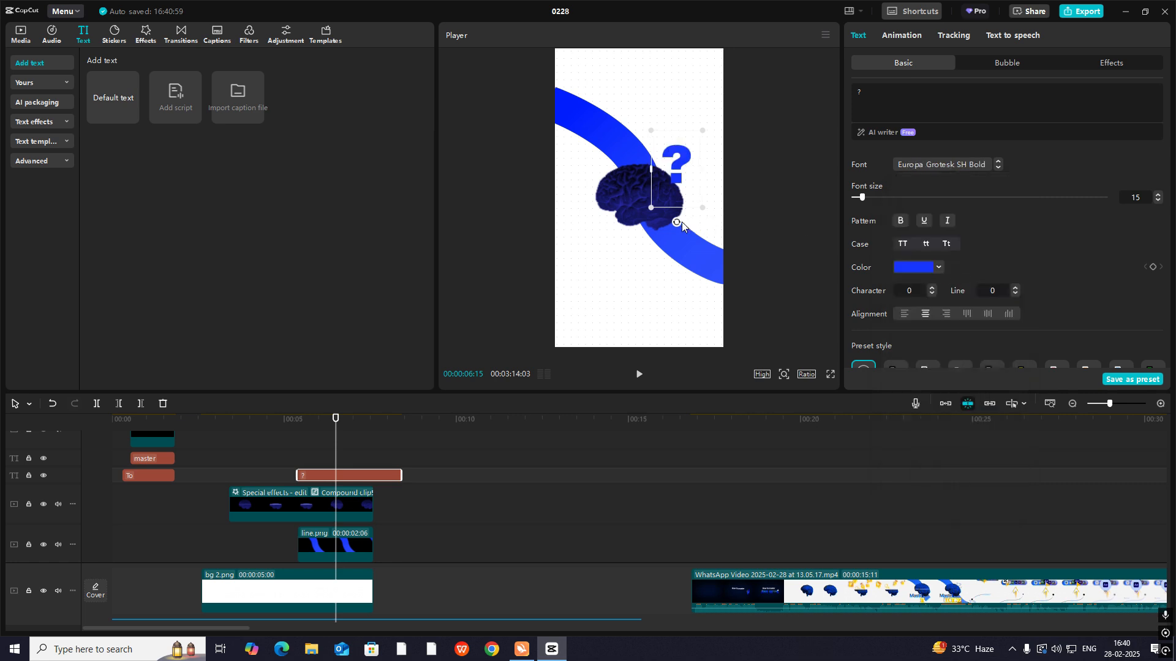
- Shrink and tilt the "?" clockwise beside the brain, and place its clip on a track beneath the brain clip
left_click_drag(682, 222, 658, 211)
left_click_drag(718, 146, 693, 152)
left_click_drag(322, 476, 321, 533)
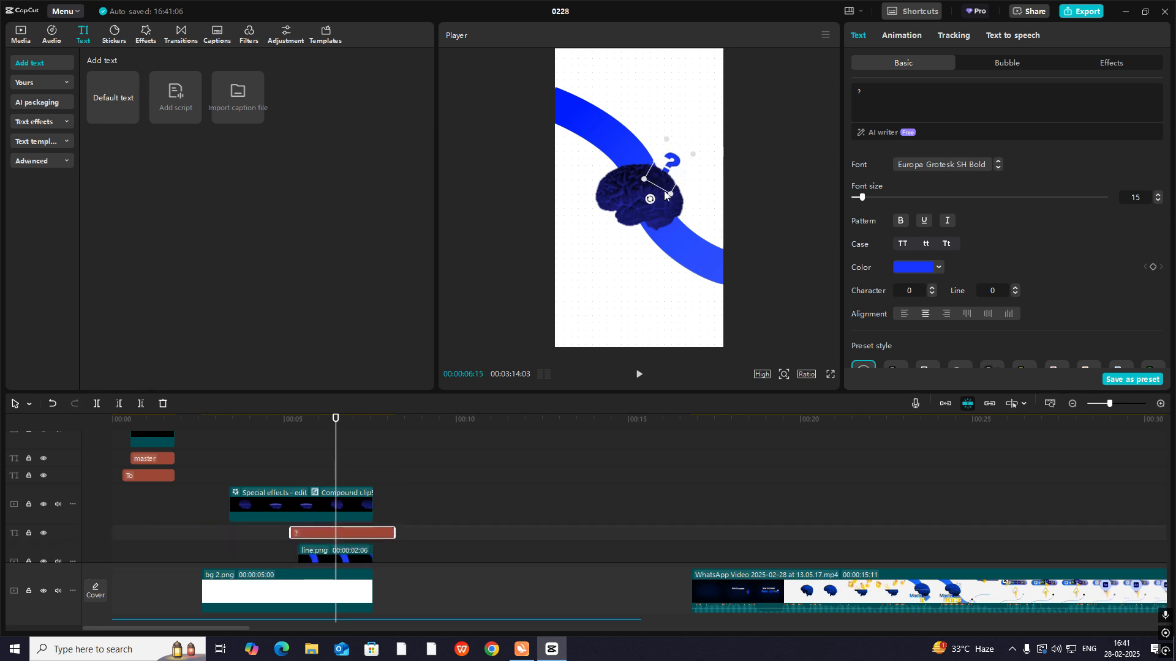
- Duplicate the "?" clip twice and fan the copies out around the brain's upper-right edge with increasing tilt
left_click_drag(311, 534, 320, 524)
left_click_drag(654, 203, 682, 191)
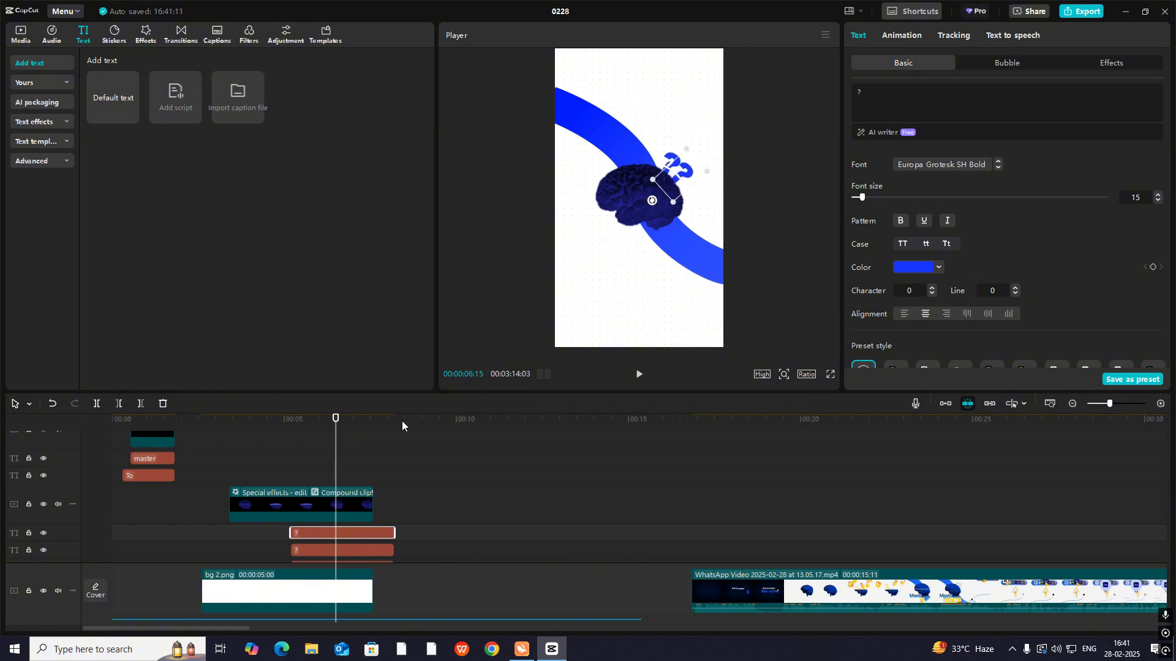
left_click(334, 550)
left_click_drag(654, 198, 687, 185)
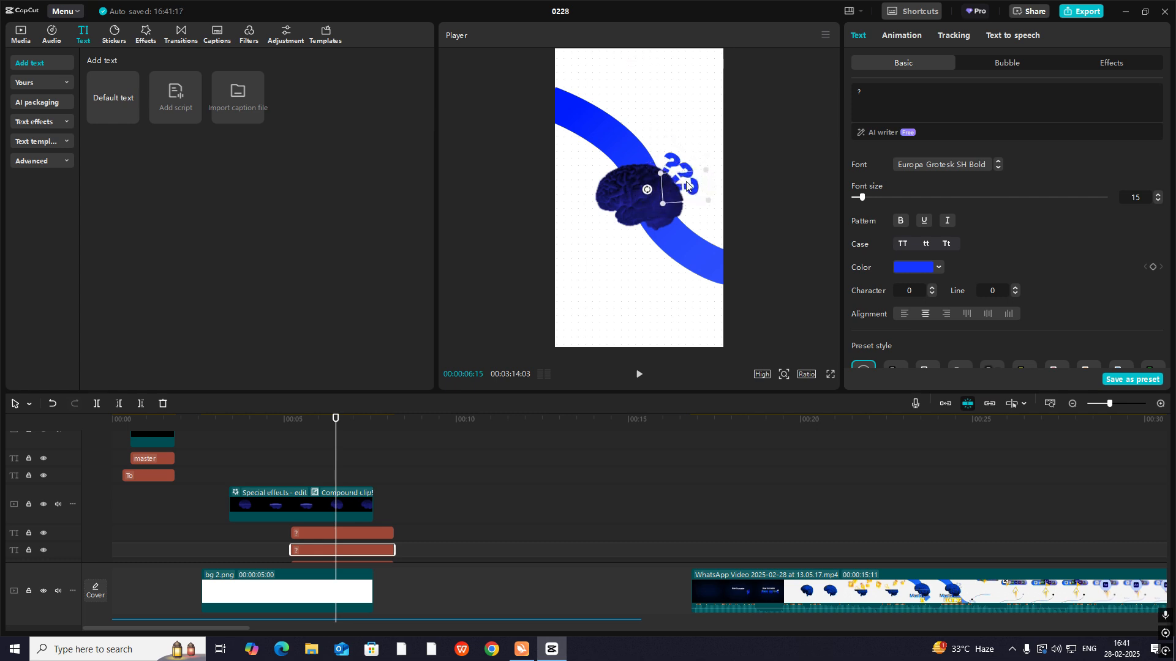
left_click(736, 177)
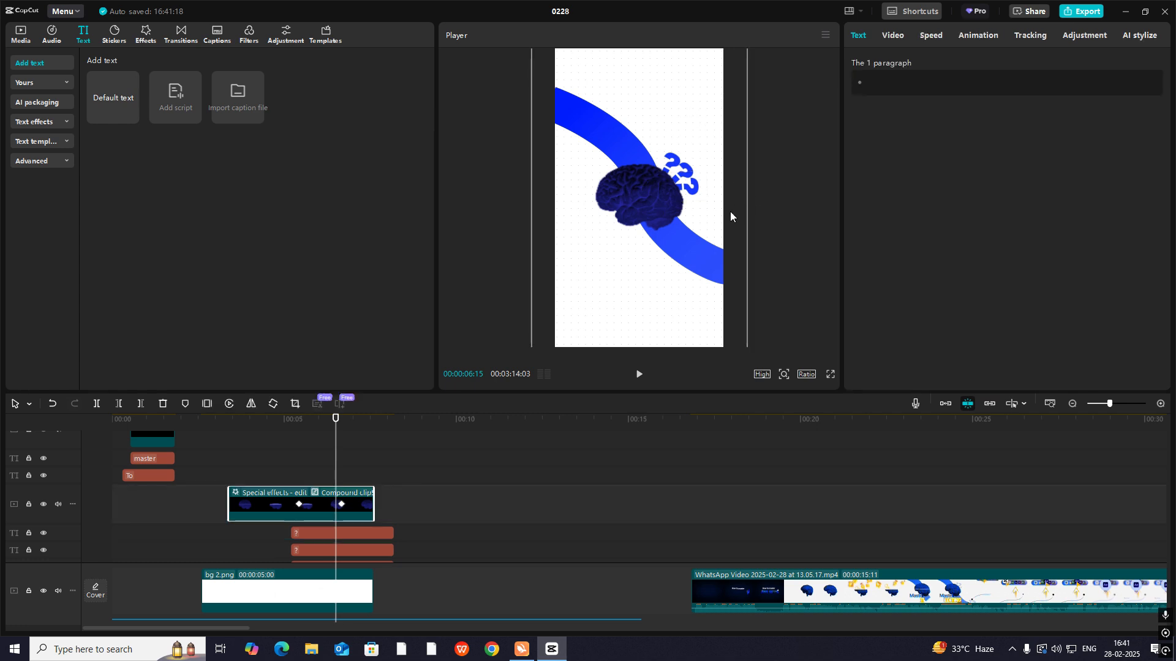
- Play back and scrub the brain scene from about 00:00:05:06 to check when the question marks should appear
scroll(382, 527, "down", 2)
left_click(285, 501)
key("space")
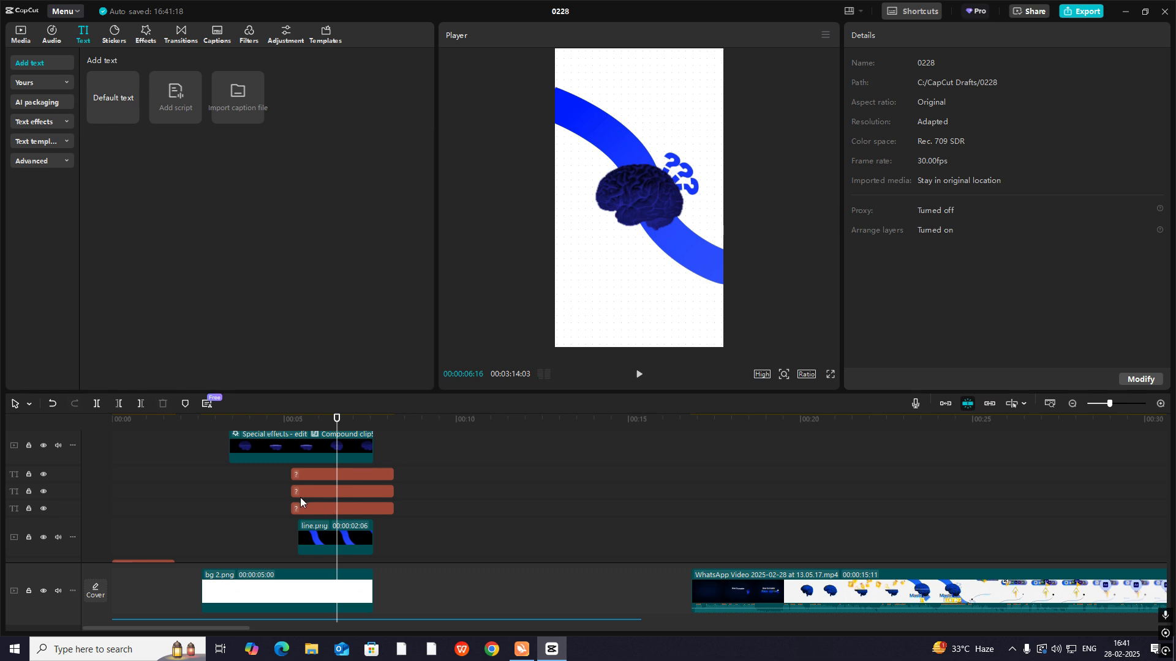
key("space")
left_click_drag(278, 494, 333, 509)
left_click(289, 476)
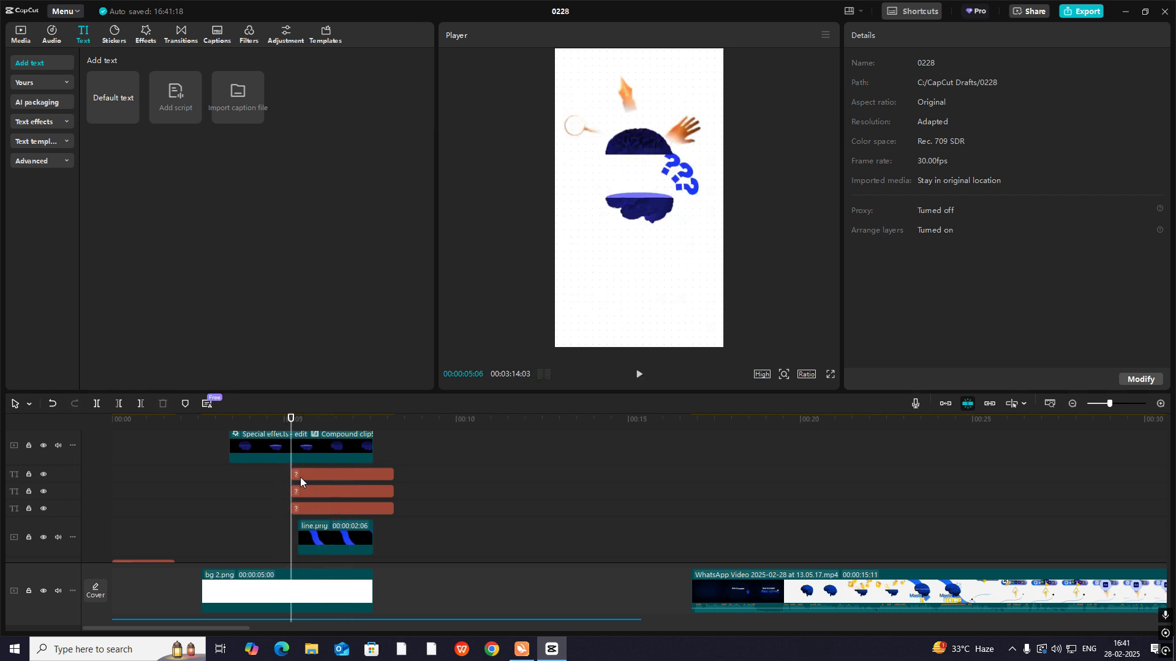
- Move the three "?" clips to start at 00:00:06:21 and trim their ends to match the end of the brain clip
left_click_drag(290, 426, 365, 509)
left_click(317, 493)
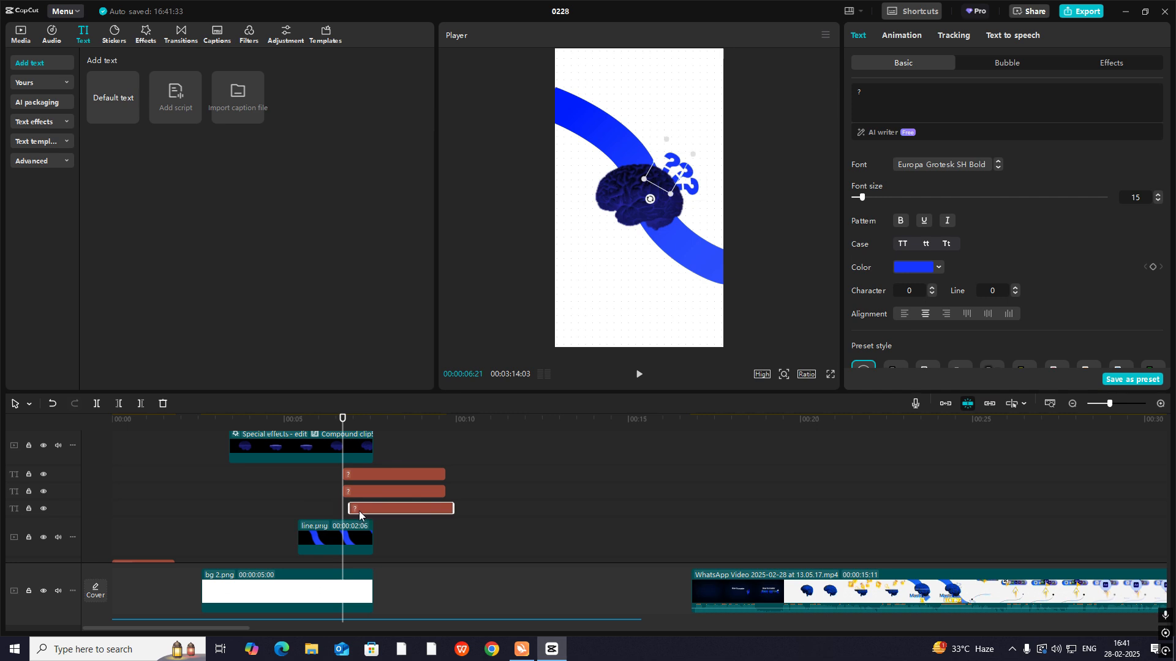
left_click_drag(439, 462, 430, 523)
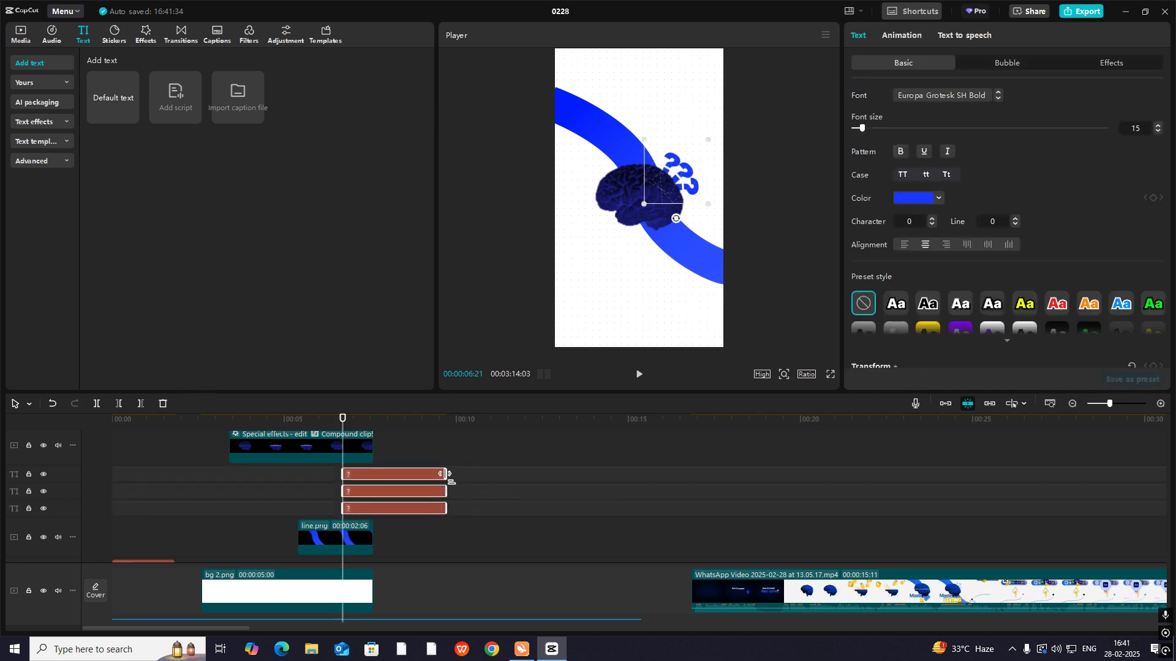
left_click_drag(450, 476, 374, 484)
- Lower the opacity of the three selected "?" texts to 41%
scroll(931, 297, "down", 1)
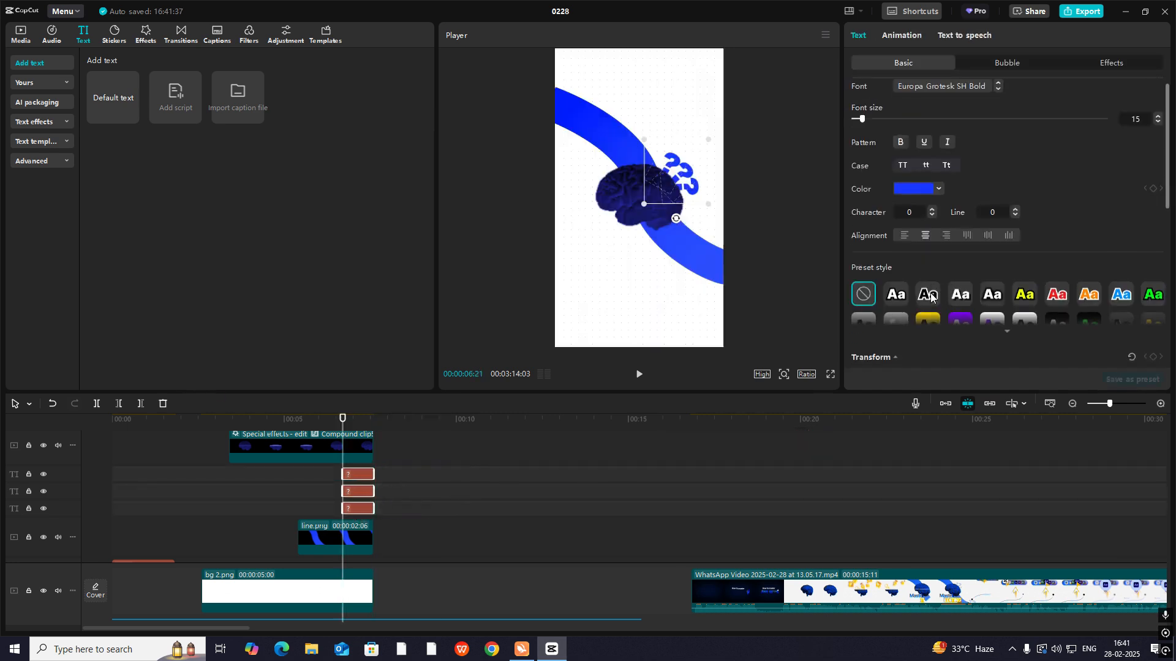
scroll(931, 297, "down", 4)
scroll(931, 297, "up", 2)
scroll(931, 297, "down", 2)
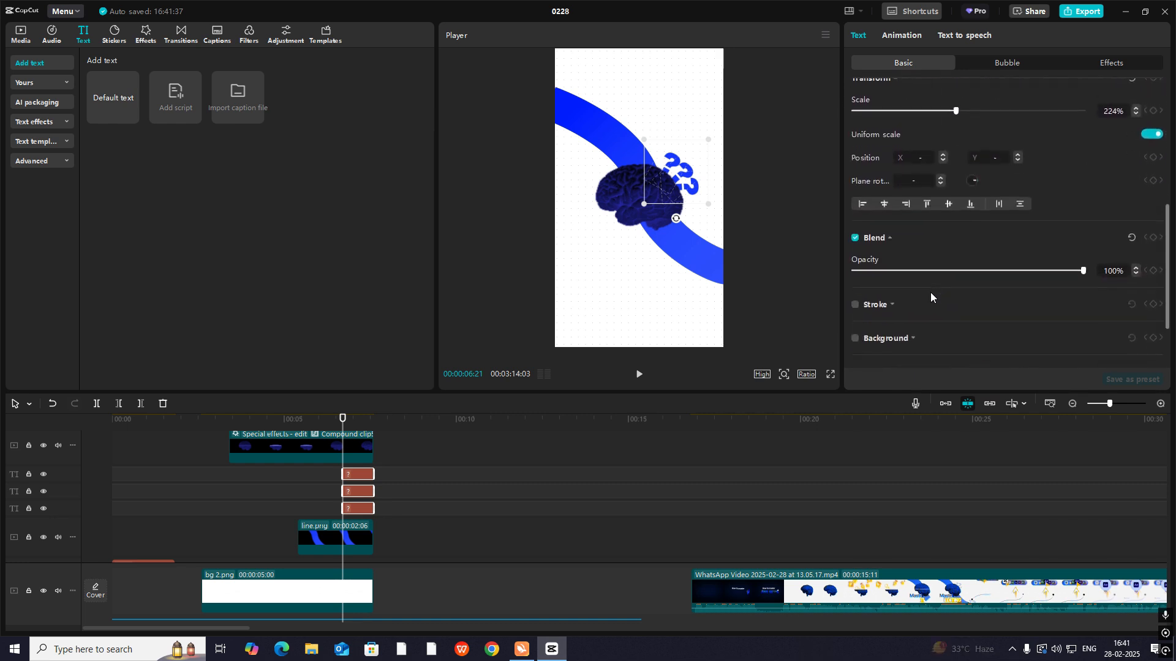
left_click_drag(989, 276, 953, 282)
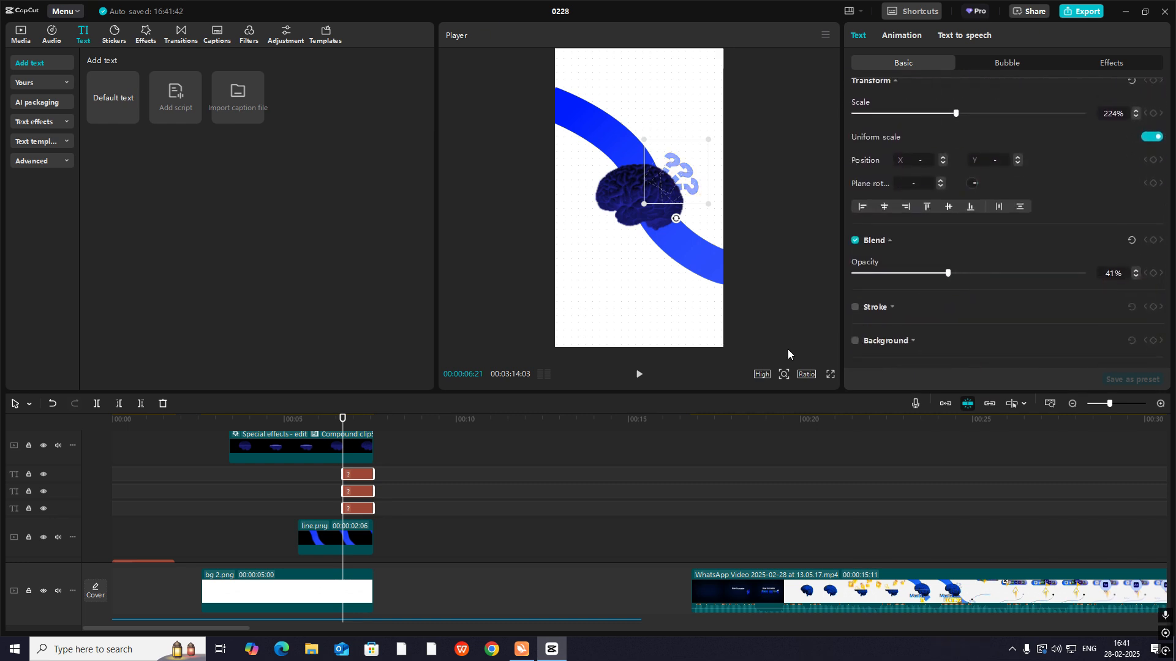
- Extend the three "?" clips together to 00:00:05:22 and combine them into one compound clip
left_click(336, 487)
left_click_drag(395, 474, 350, 512)
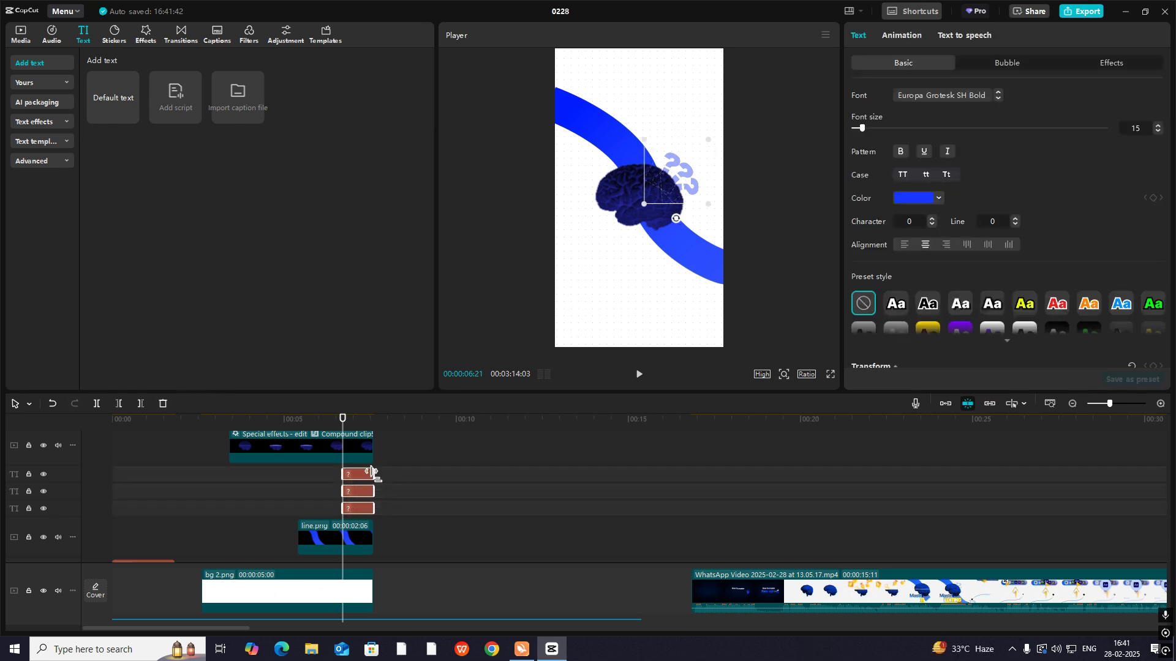
left_click_drag(372, 473, 538, 475)
key("alt+g")
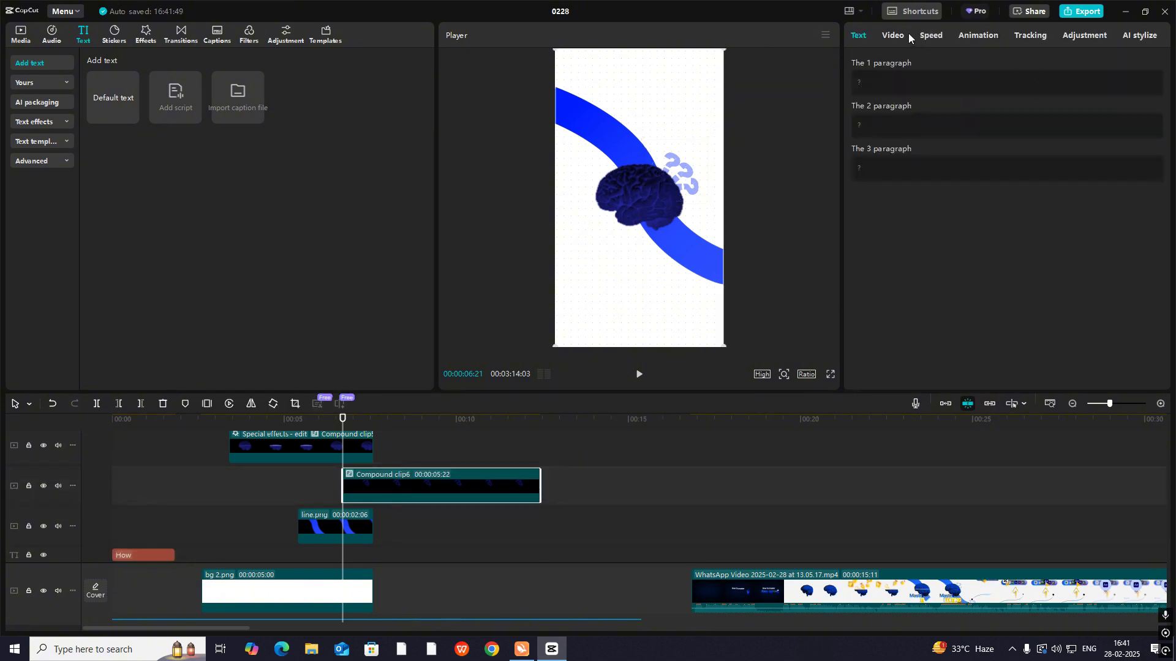
- Add transform keyframes to the question-mark compound clip at 00:00:06:21 and 00:00:07:18
left_click(908, 35)
left_click(898, 64)
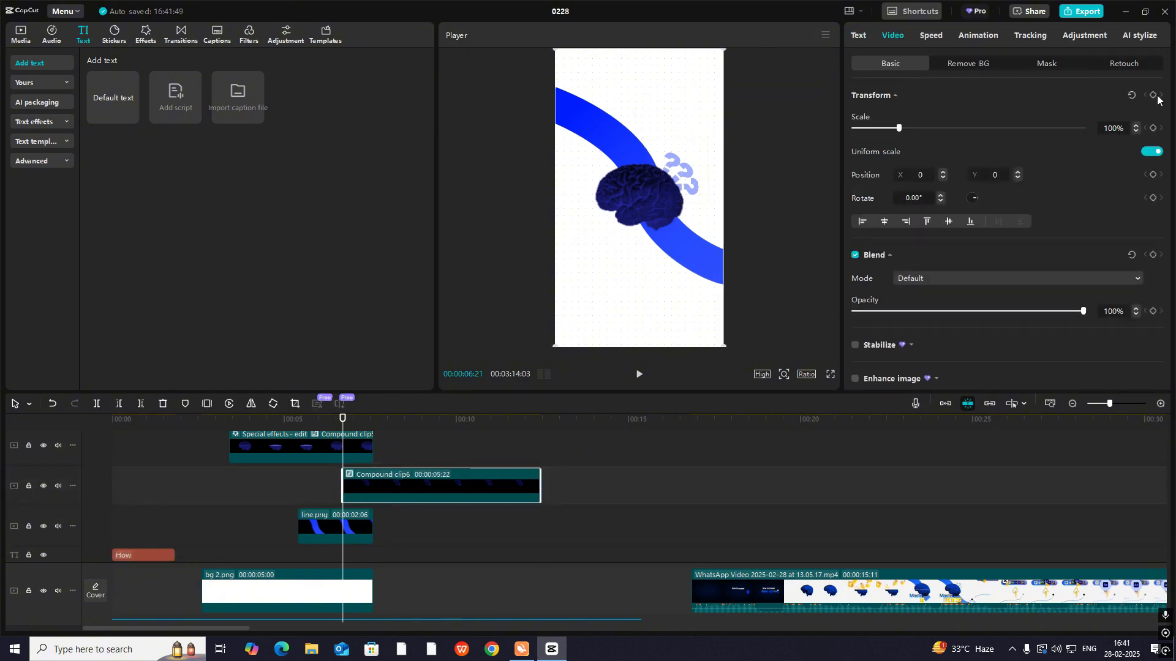
left_click_drag(342, 422, 375, 435)
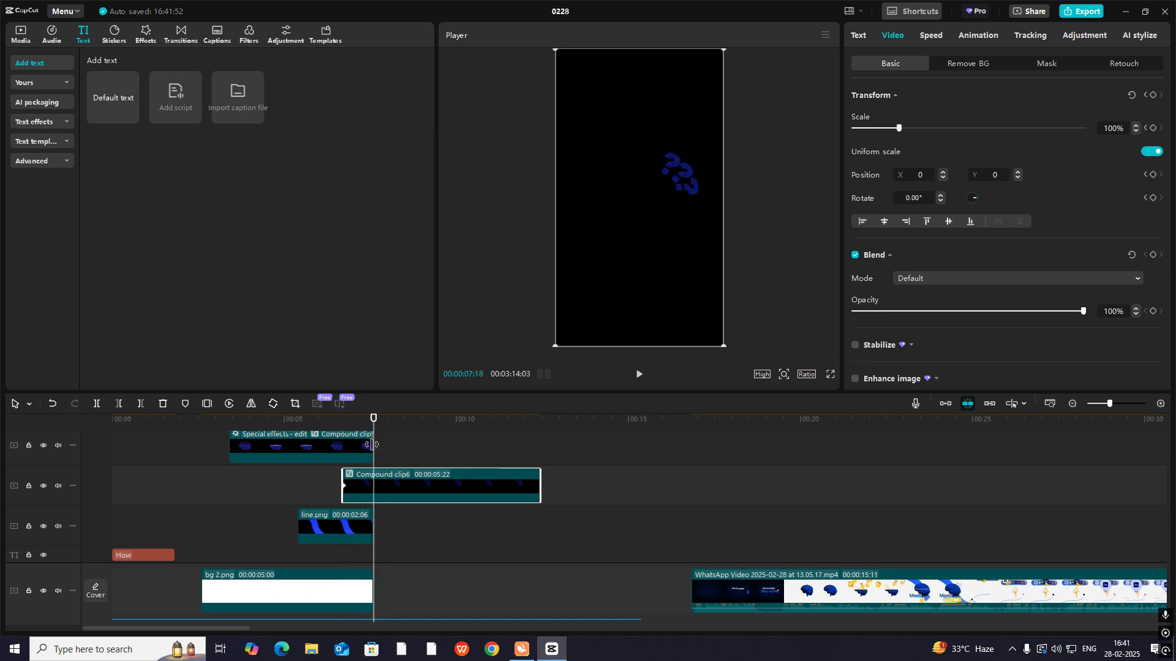
left_click(1153, 95)
left_click_drag(374, 421, 346, 428)
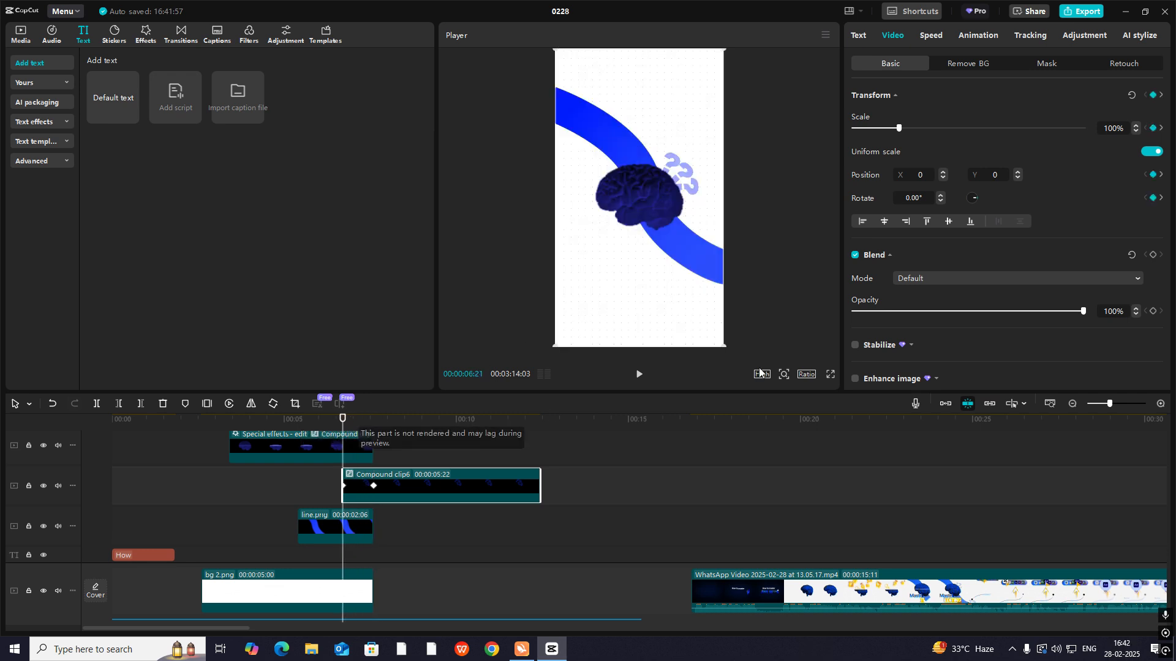
- At 00:00:06:21, add a blend keyframe and move the question marks behind the brain to X -208, Y -193
left_click(1152, 254)
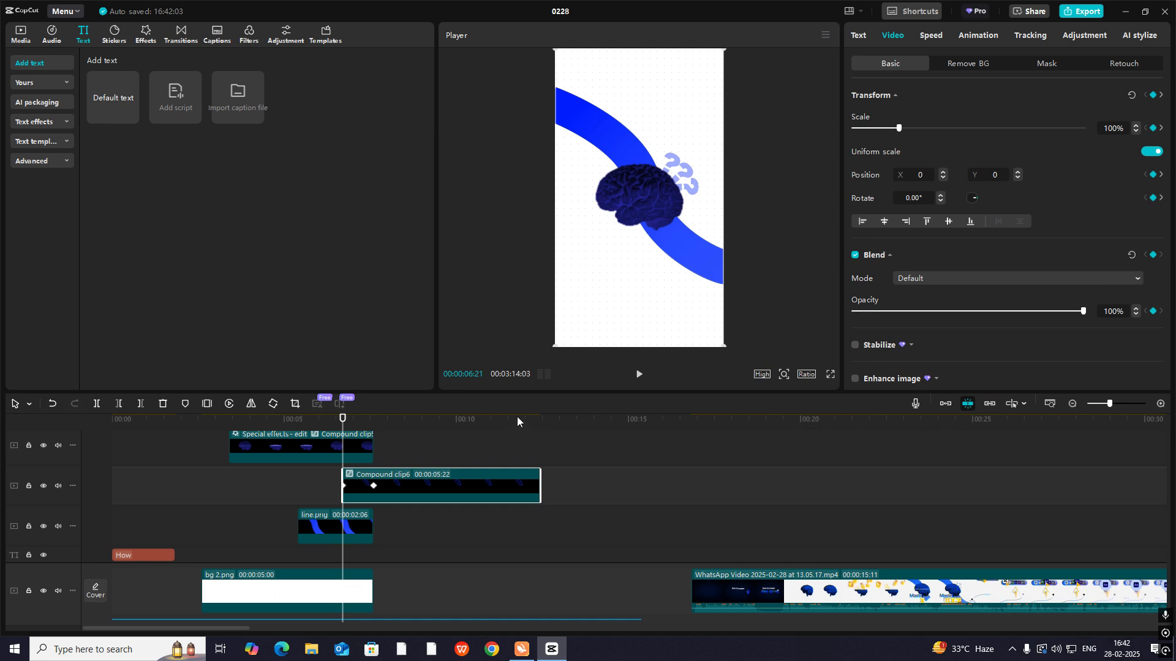
left_click_drag(676, 174, 656, 190)
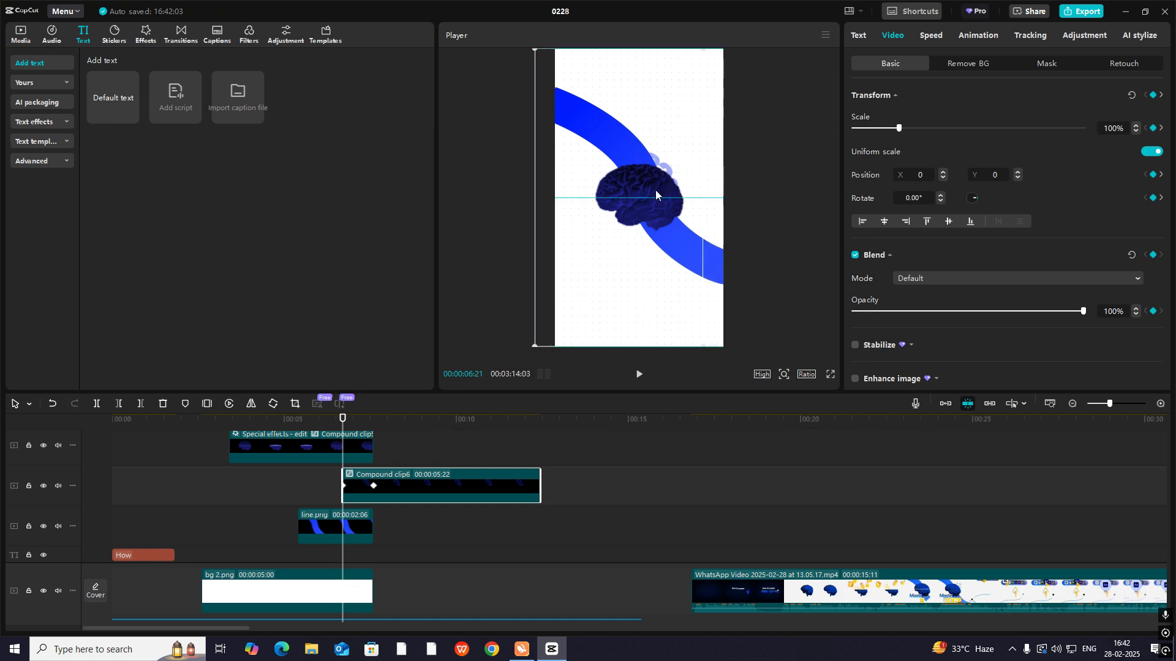
key("ctrl+z")
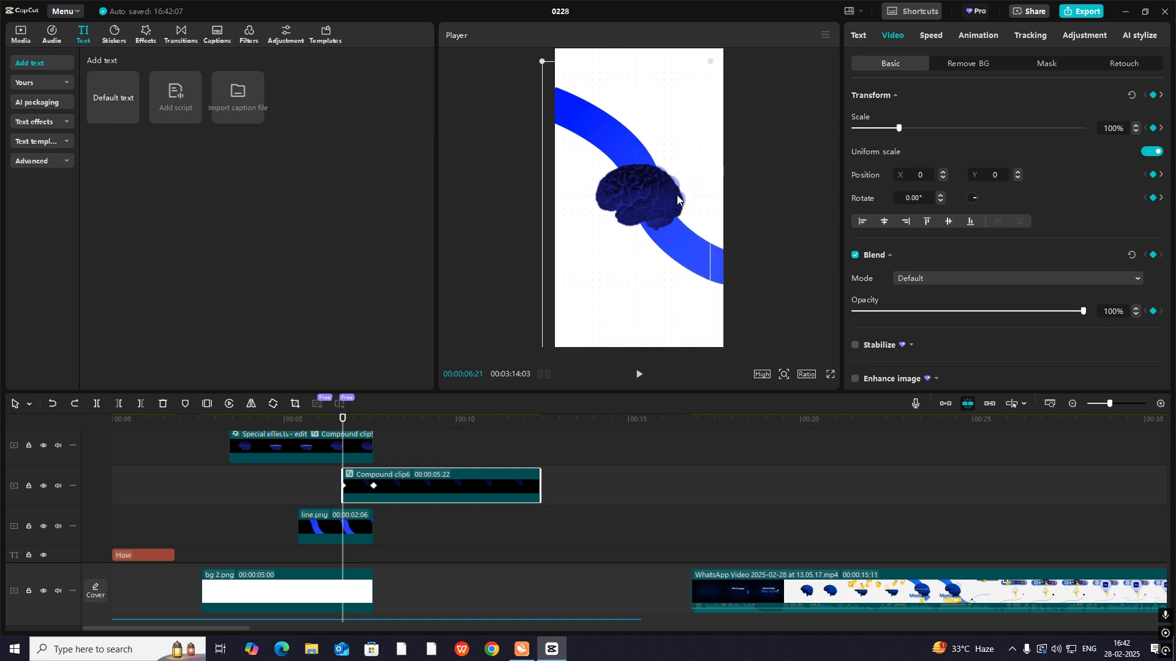
left_click_drag(675, 197, 674, 197)
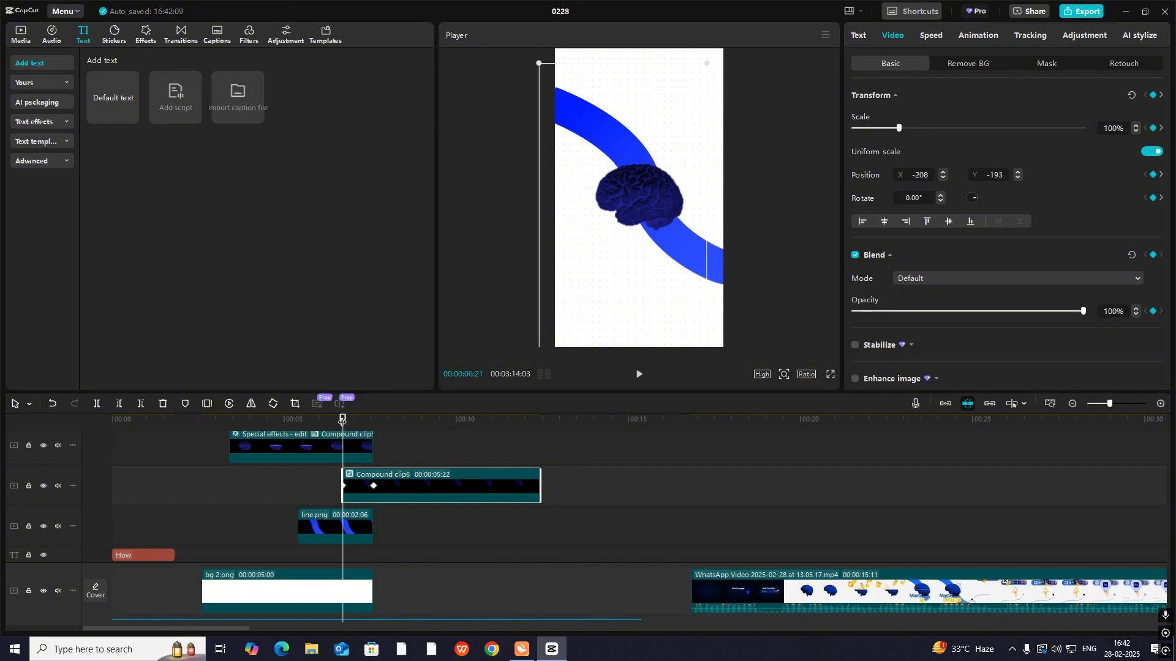
- Keyframe the question marks' opacity from 0% at 00:00:06:21 to 100% at 00:00:07:18 and scrub through the fade-in
left_click_drag(341, 420, 374, 420)
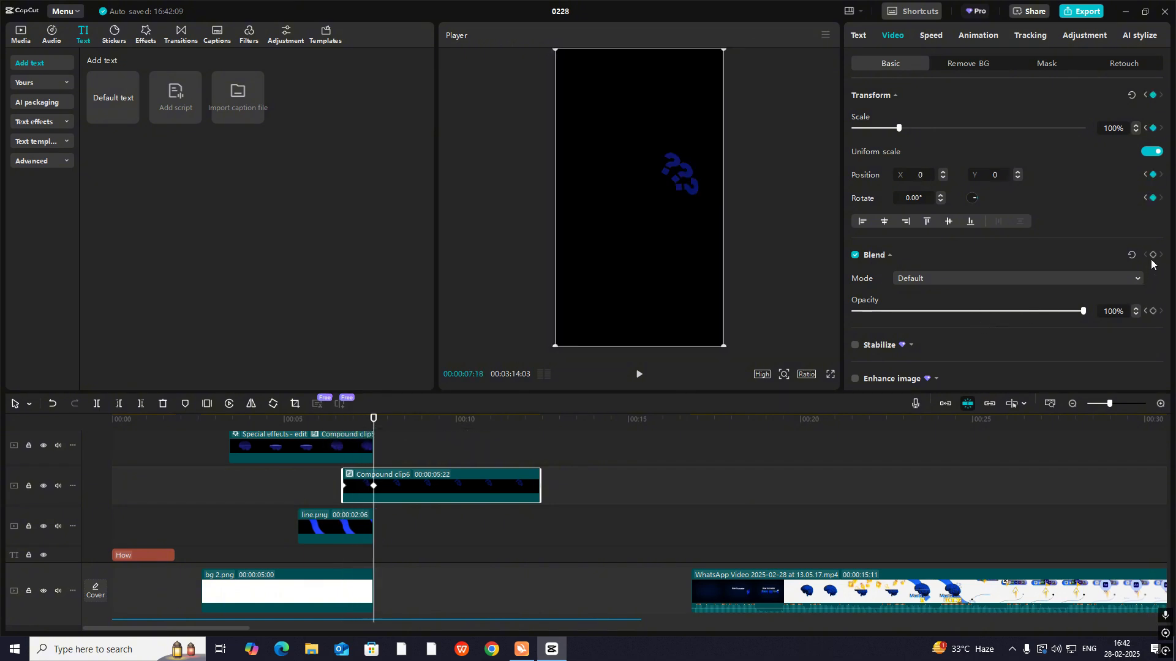
left_click_drag(373, 420, 345, 428)
left_click_drag(1029, 312, 798, 316)
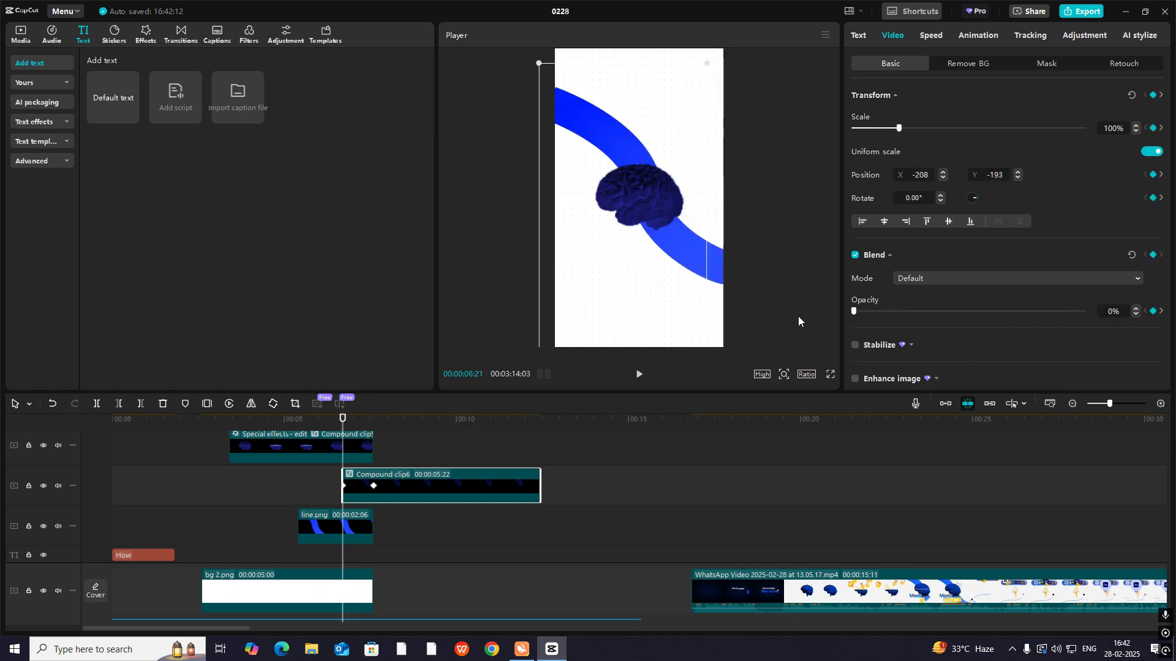
mouse_move(351, 419)
left_mouse_down()
mouse_move(372, 420)
mouse_move(363, 433)
left_mouse_up()
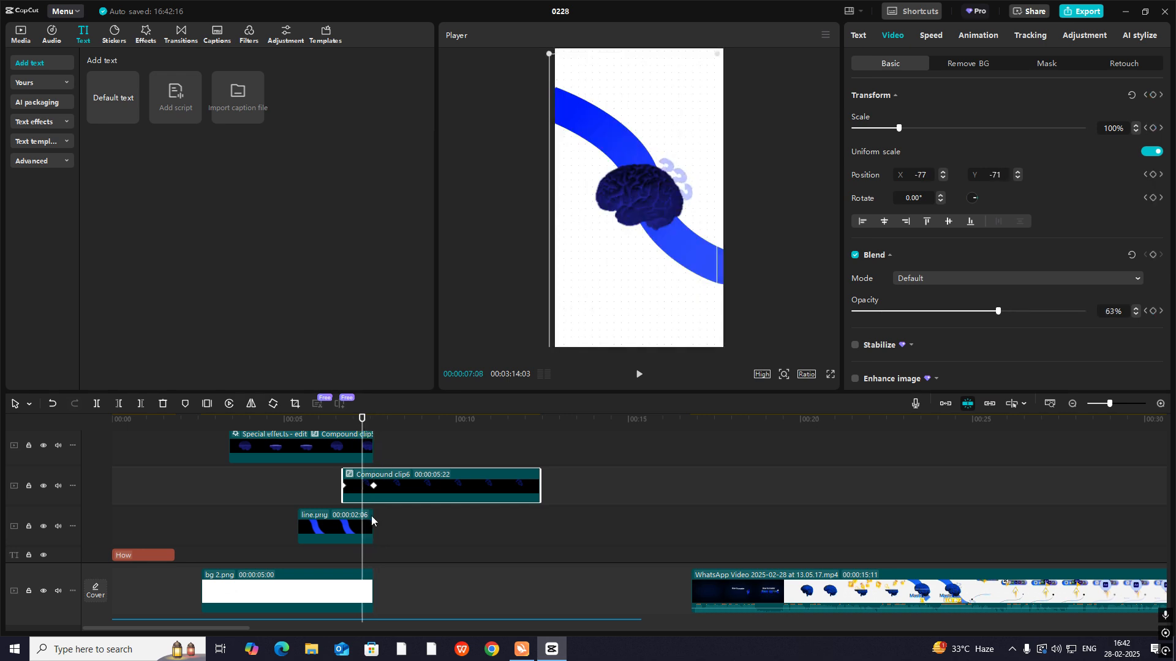
- Lengthen line.png to 00:00:03:20 and insert a freeze frame in the brain clip at 00:00:07:08
left_click_drag(371, 520, 422, 526)
left_click(371, 452)
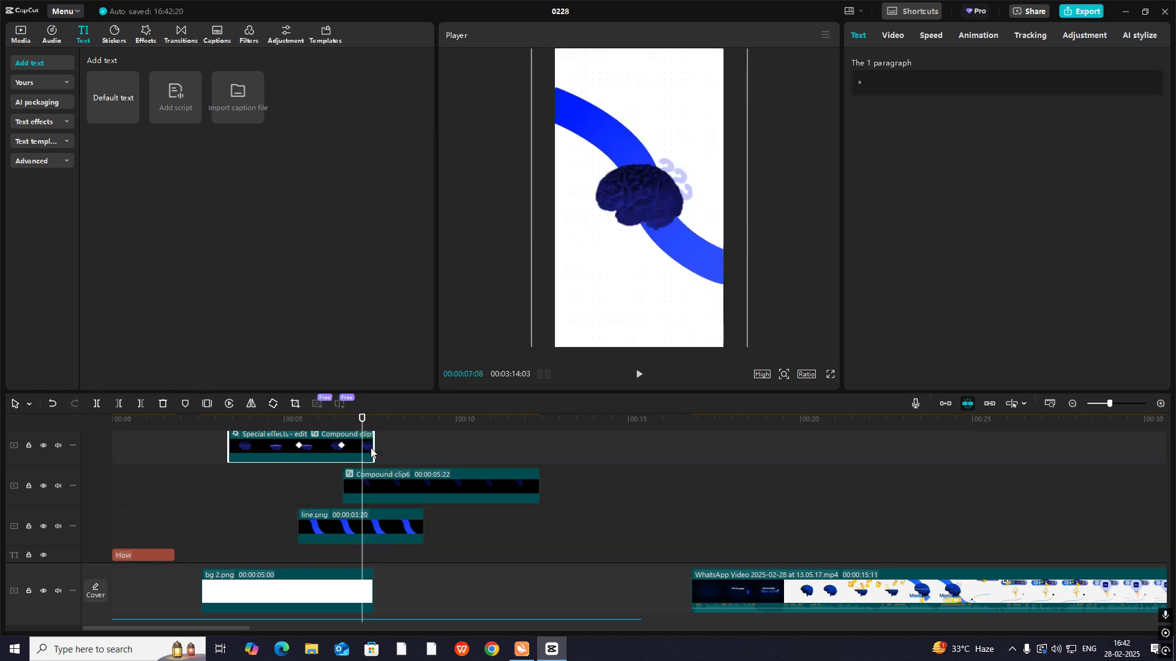
scroll(371, 452, "up", 1)
right_click(368, 468)
mouse_move(454, 256)
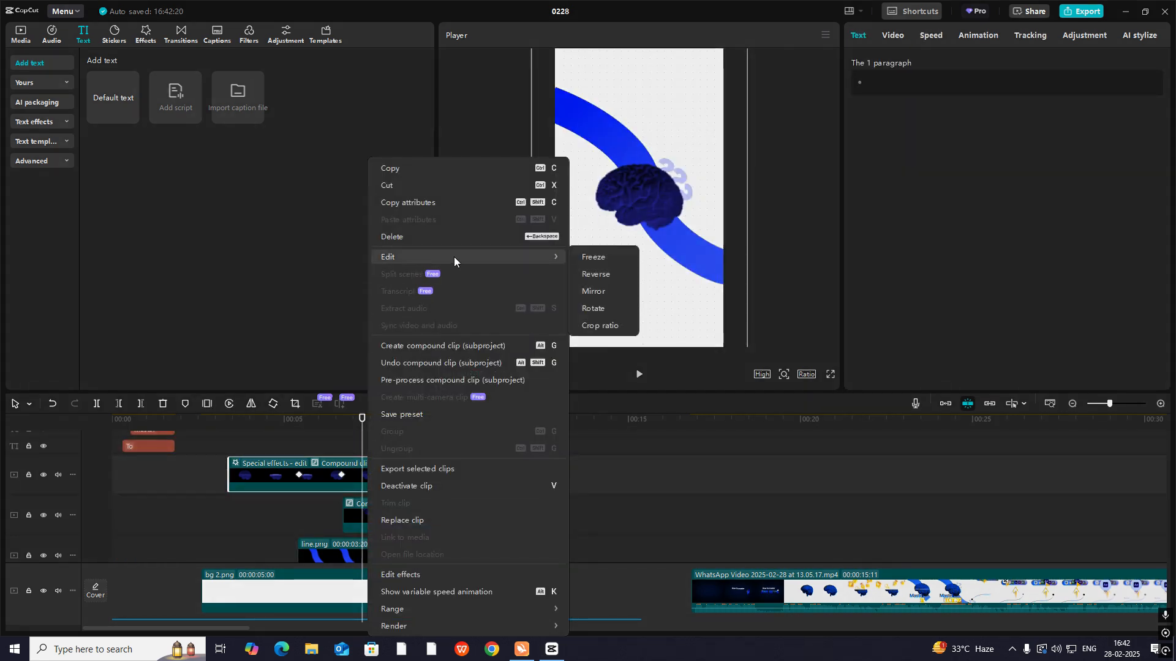
left_click(593, 257)
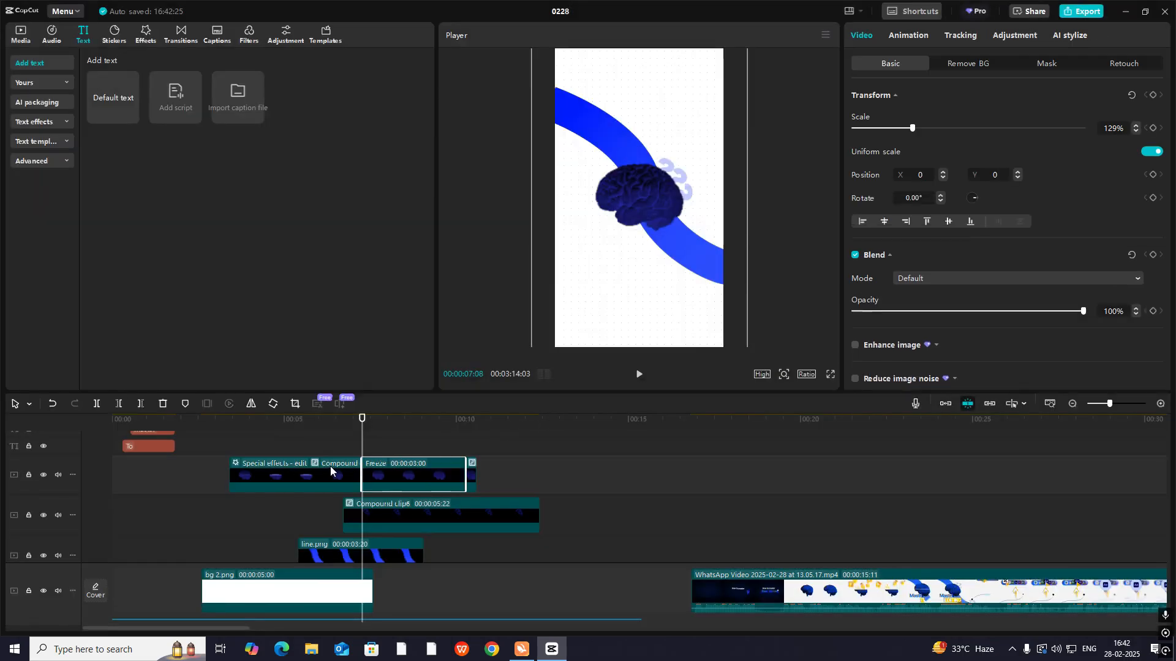
- Delete the leftover brain segment after the freeze frame and extend the freeze frame to 00:00:07:15
left_click(472, 469)
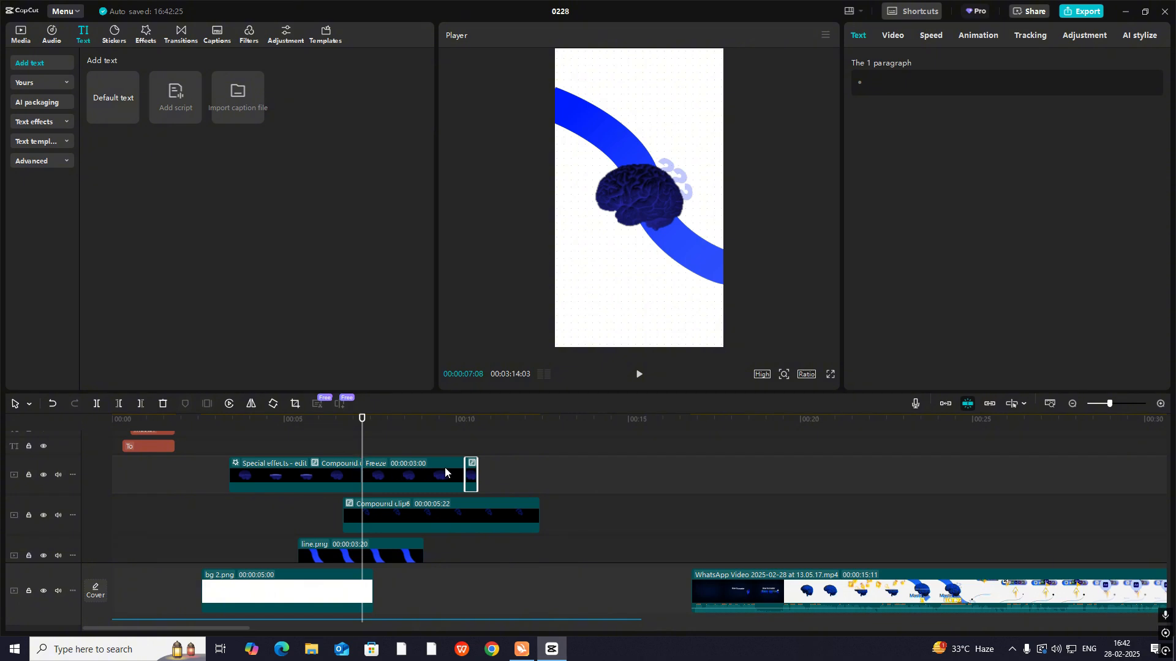
left_click(422, 475)
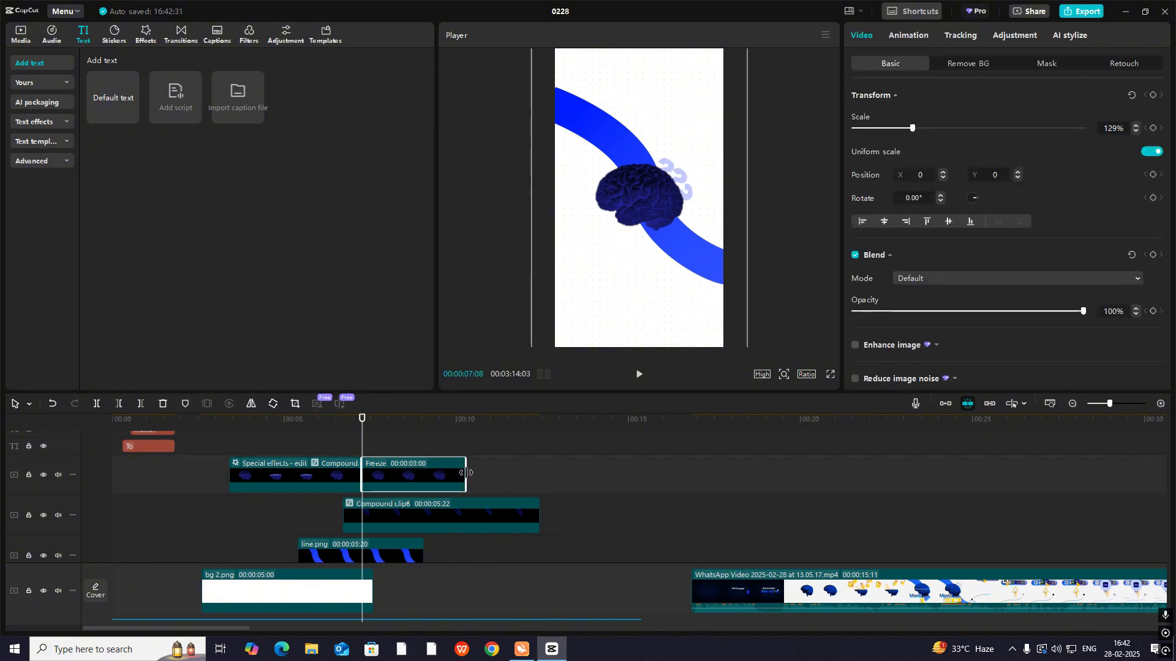
left_click_drag(465, 473, 619, 473)
left_click(336, 447)
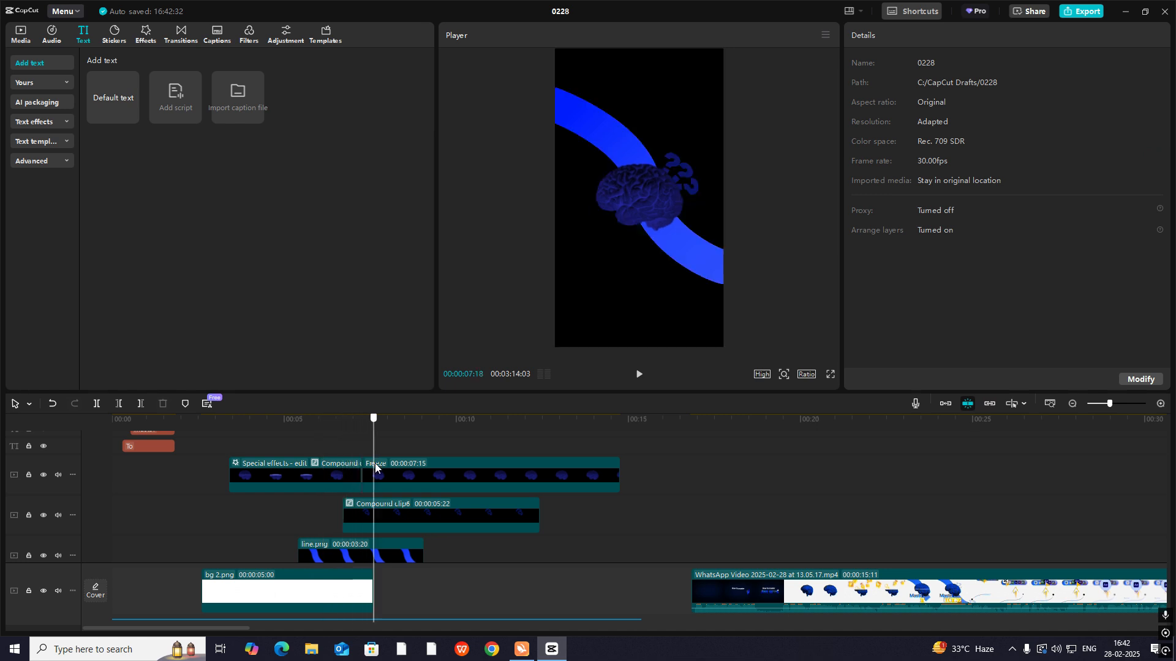
mouse_move(376, 465)
left_mouse_down()
mouse_move(413, 472)
mouse_move(369, 475)
left_mouse_up()
- Extend line.png to 00:00:09:07 and the bg 2.png background to 00:00:13:02
scroll(413, 515, "down", 2)
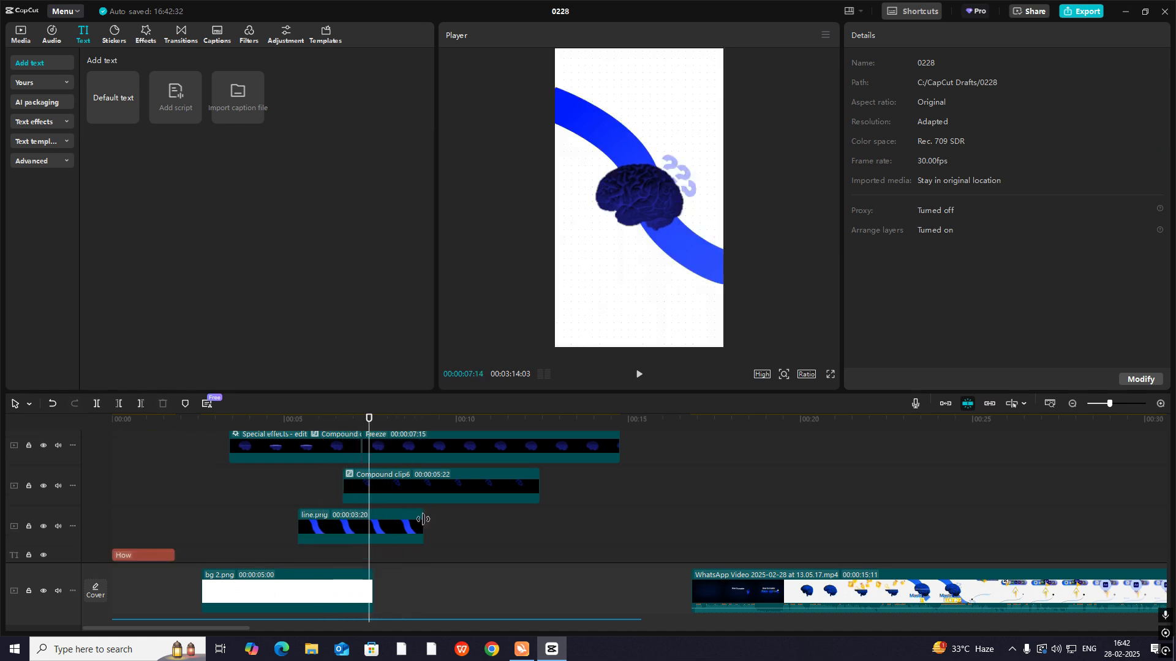
left_click_drag(423, 519, 614, 519)
scroll(523, 546, "down", 4)
left_click_drag(371, 575, 651, 575)
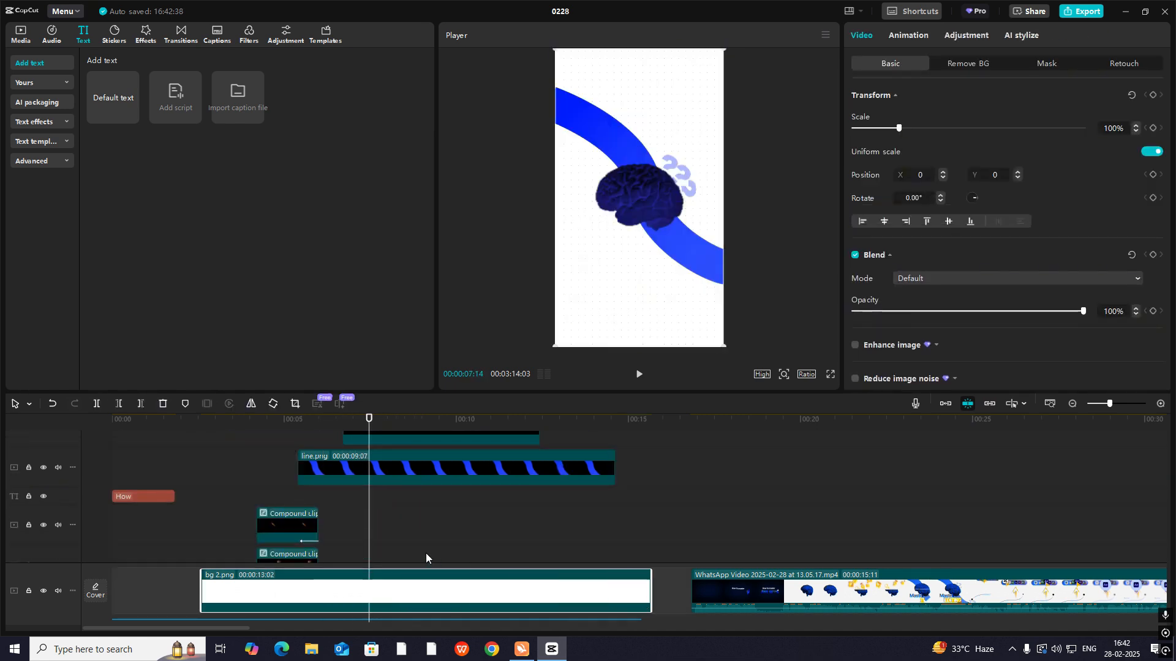
scroll(427, 555, "up", 10)
mouse_move(370, 502)
left_mouse_down()
mouse_move(343, 491)
mouse_move(382, 503)
mouse_move(364, 506)
left_mouse_up()
scroll(383, 519, "down", 5)
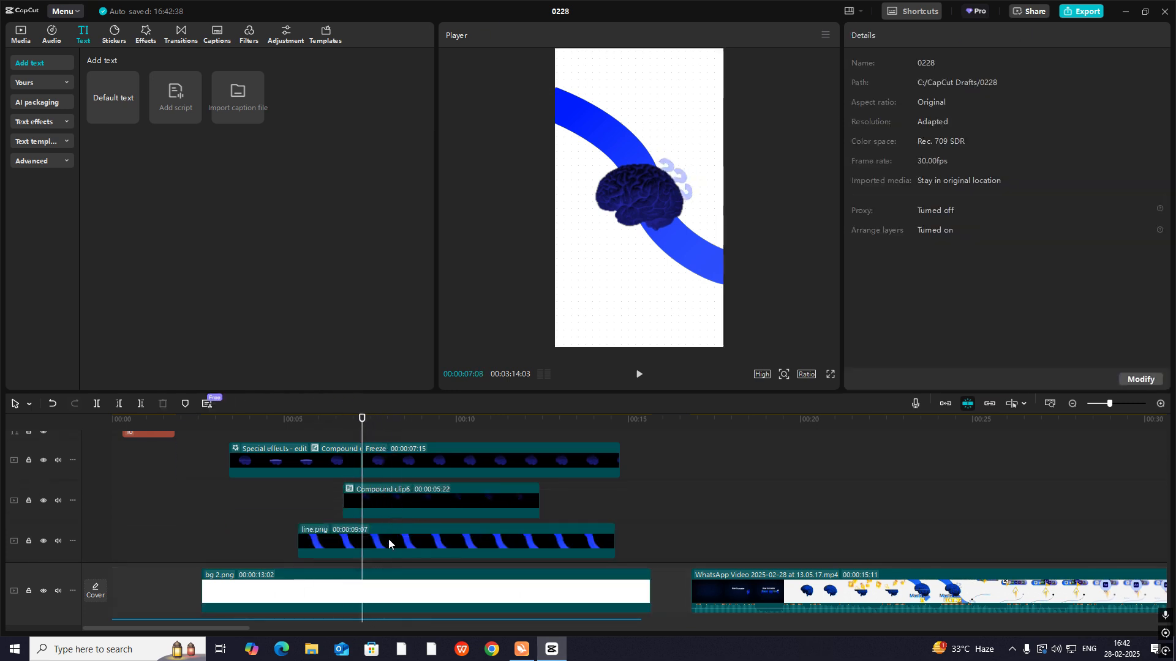
- Show the question-mark compound clip's keyframe graphs and apply an eased curve to its X position
left_click(388, 539)
left_click(394, 494)
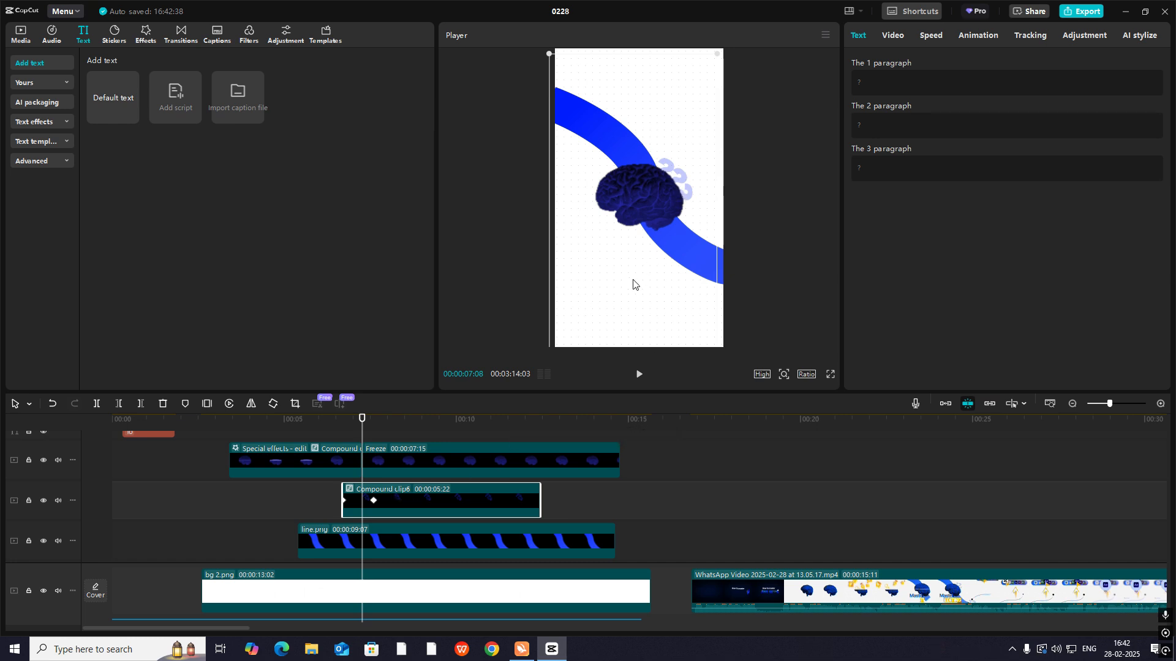
key("alt+k")
scroll(728, 481, "up", 3)
left_click(1160, 404)
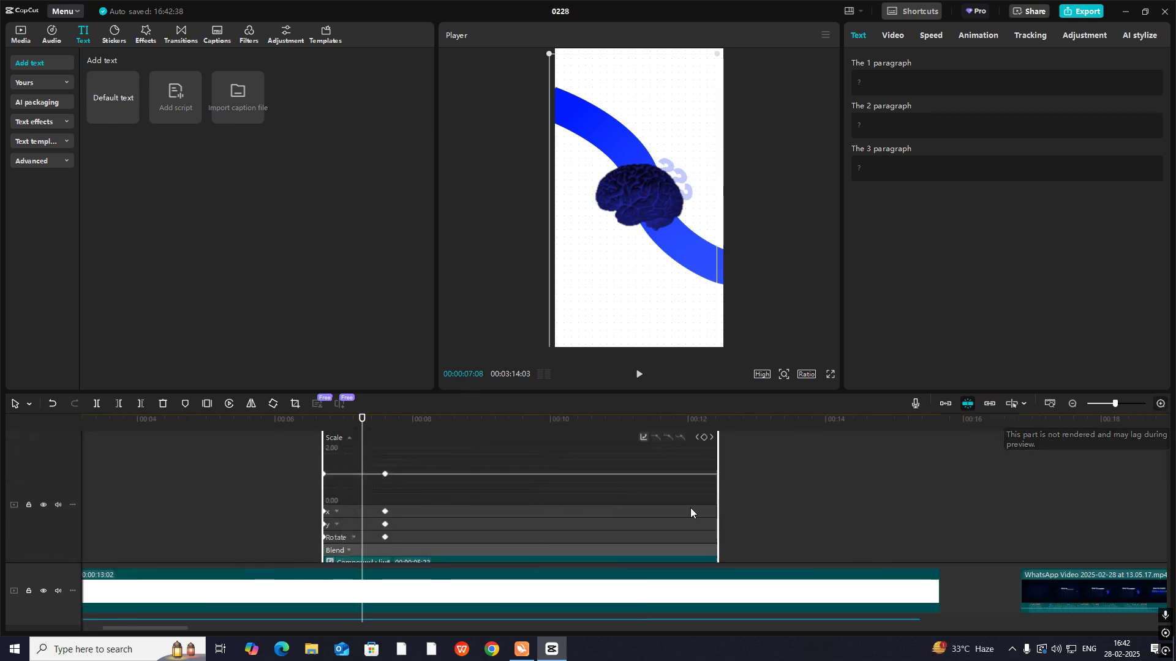
left_click(420, 506)
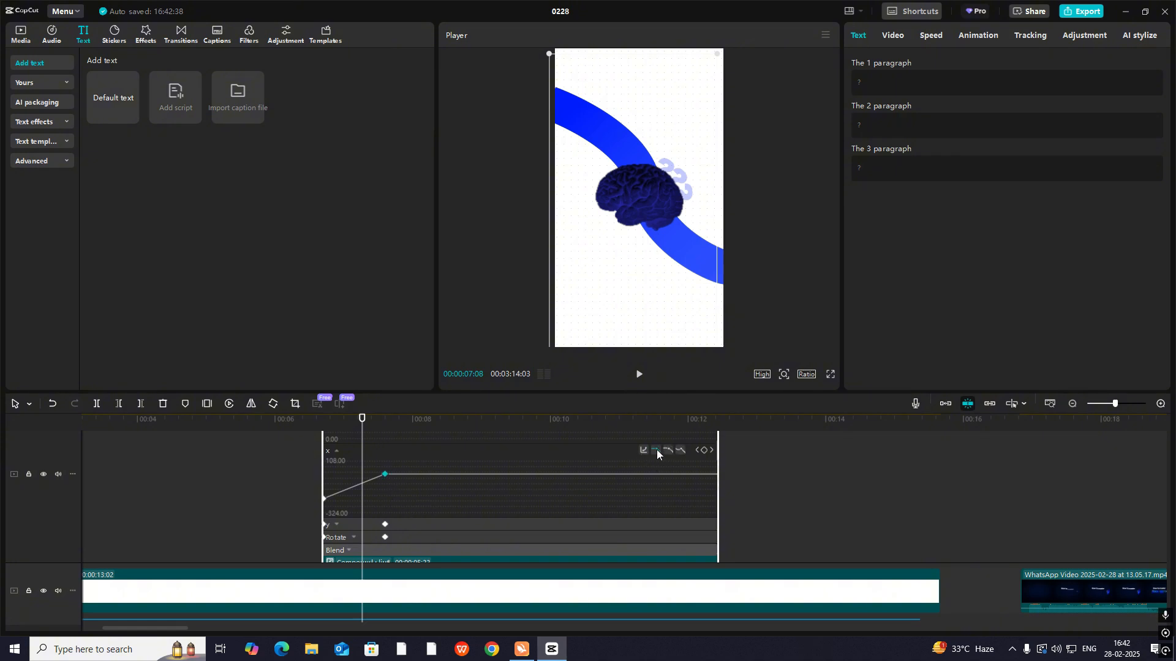
left_click(656, 450)
- Apply eased curves to the compound clip's Y position and opacity keyframes, and close the keyframe graphs
left_click(403, 524)
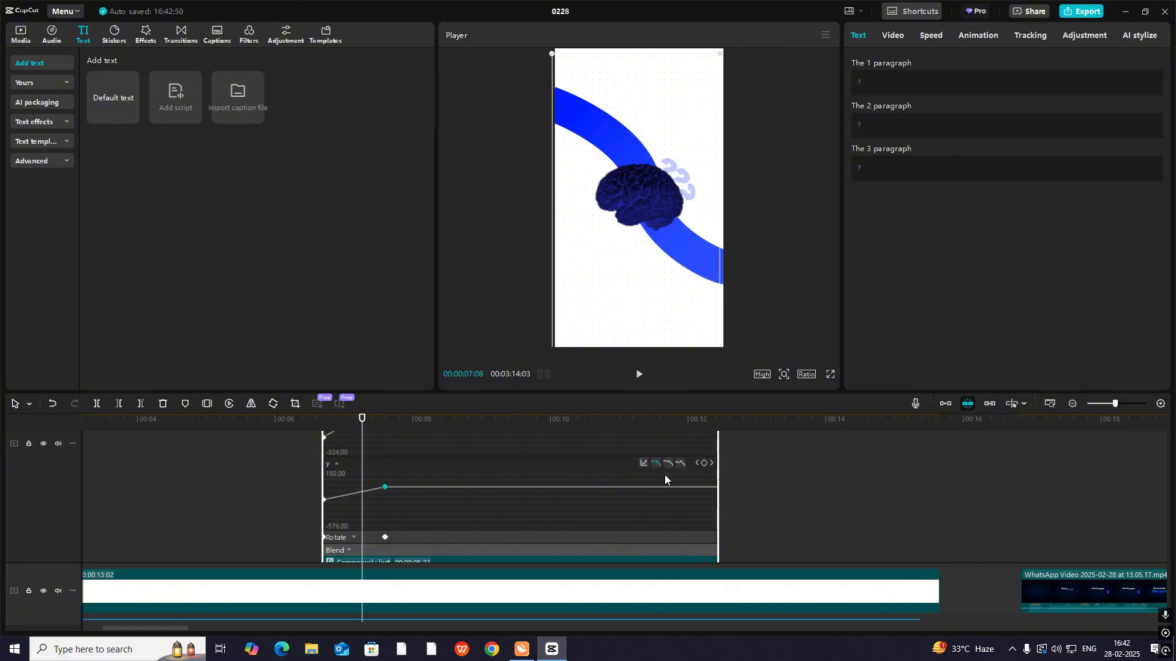
left_click(667, 464)
left_click(427, 539)
left_click(361, 551)
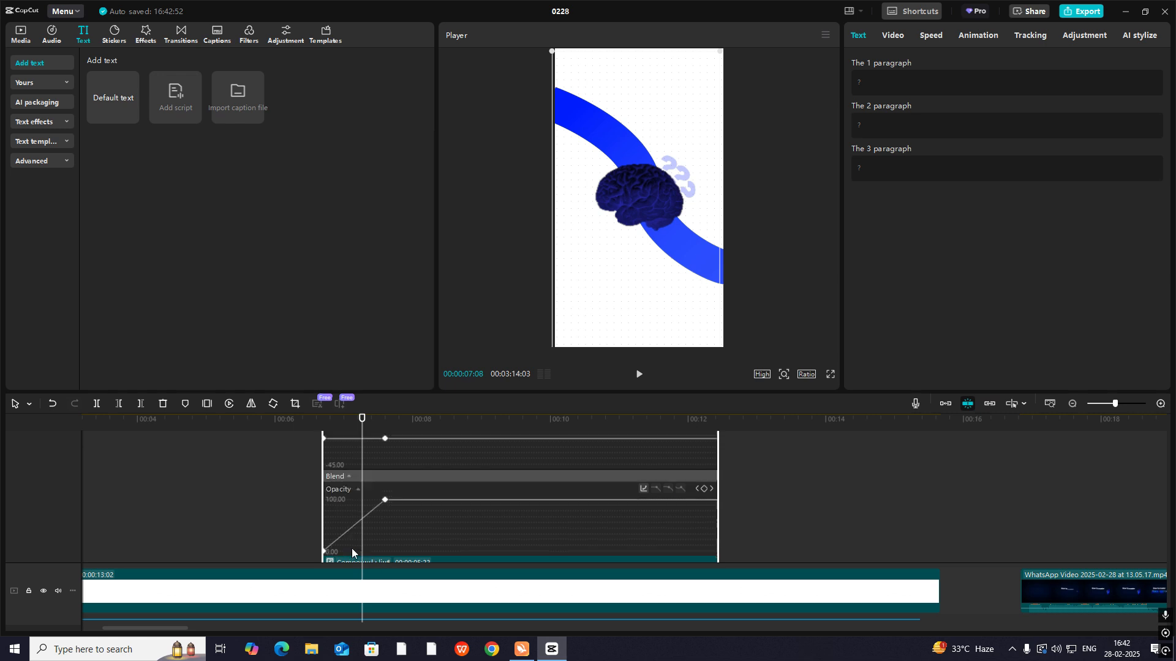
left_click(672, 491)
left_click(321, 500)
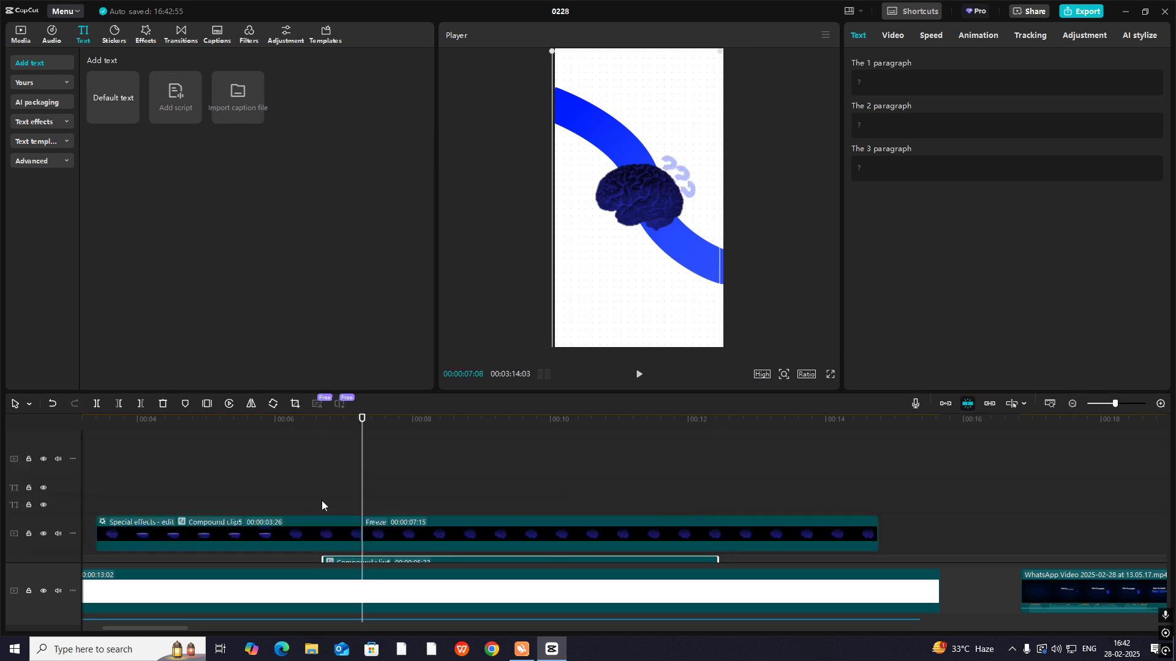
- Shift the question marks' end keyframes closer to the start for a faster entrance, replaying the animation to check it
key("space")
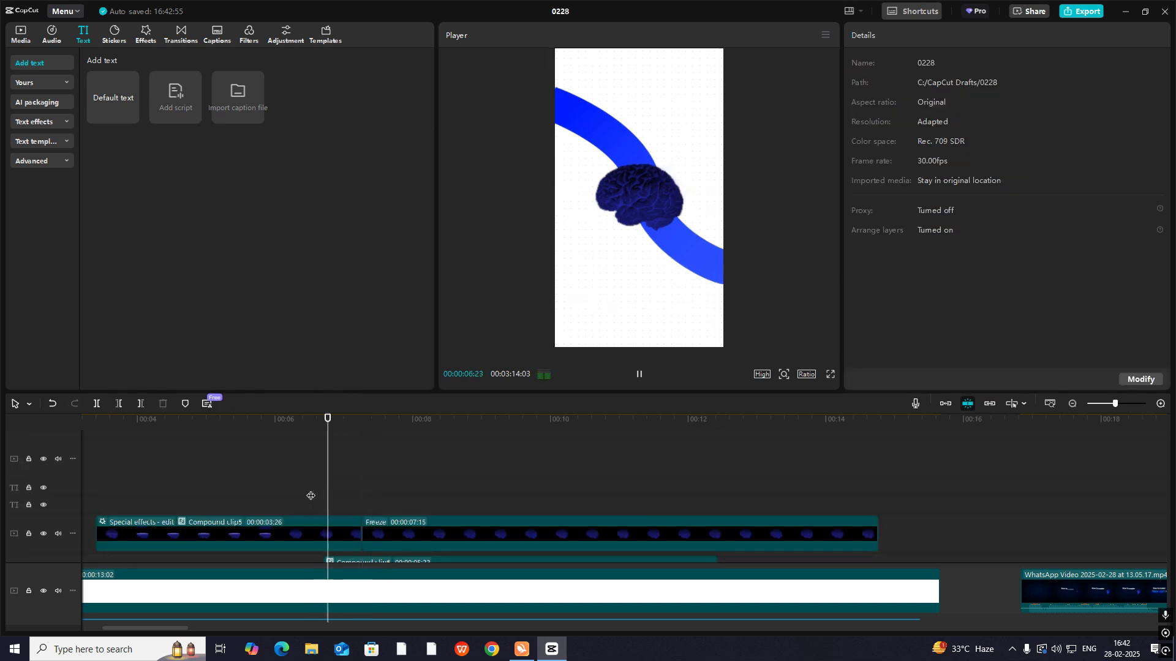
scroll(375, 502, "down", 2)
key("space")
left_click(375, 502)
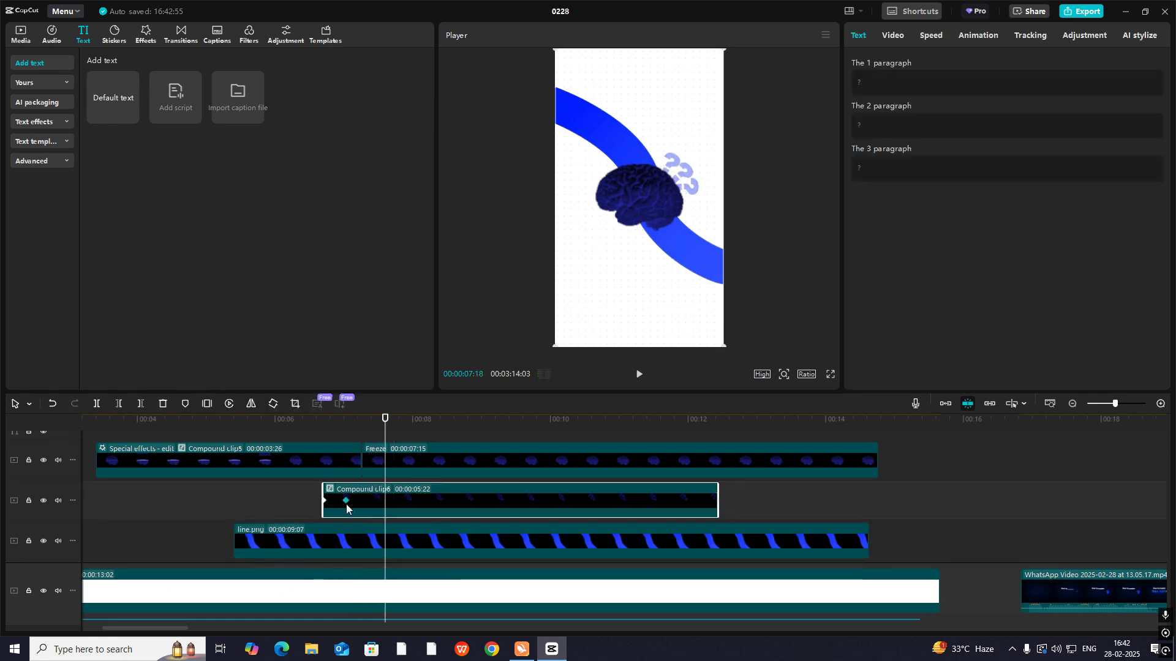
left_click(315, 437)
key("space")
key("space")
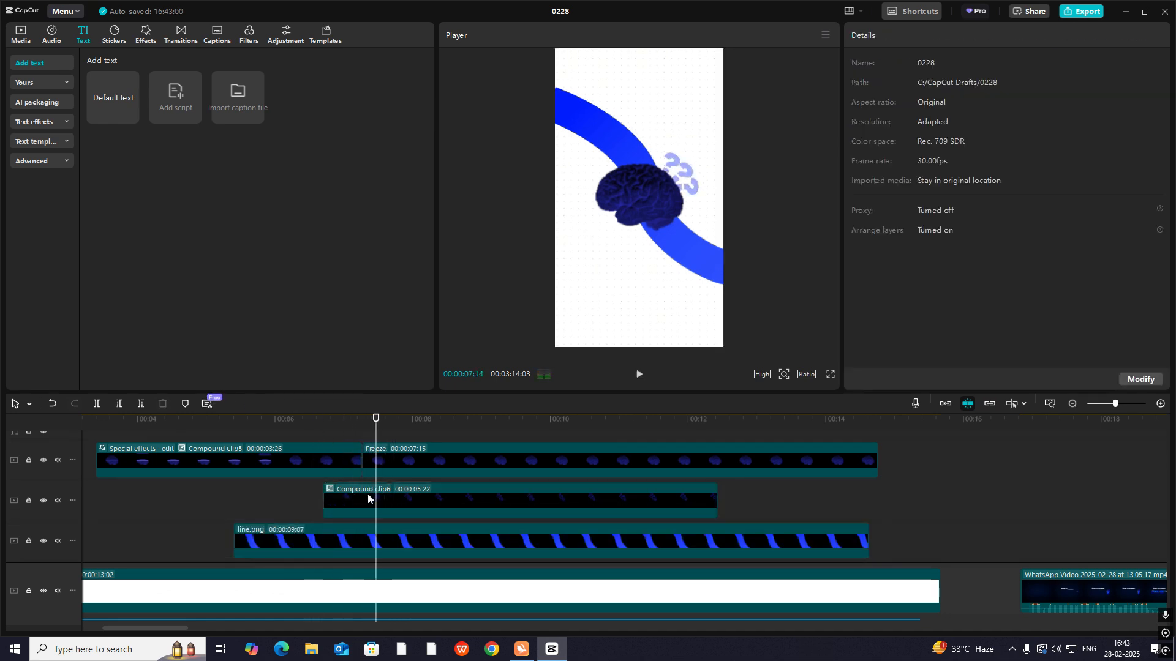
left_click(343, 498)
left_click(317, 432)
key("space")
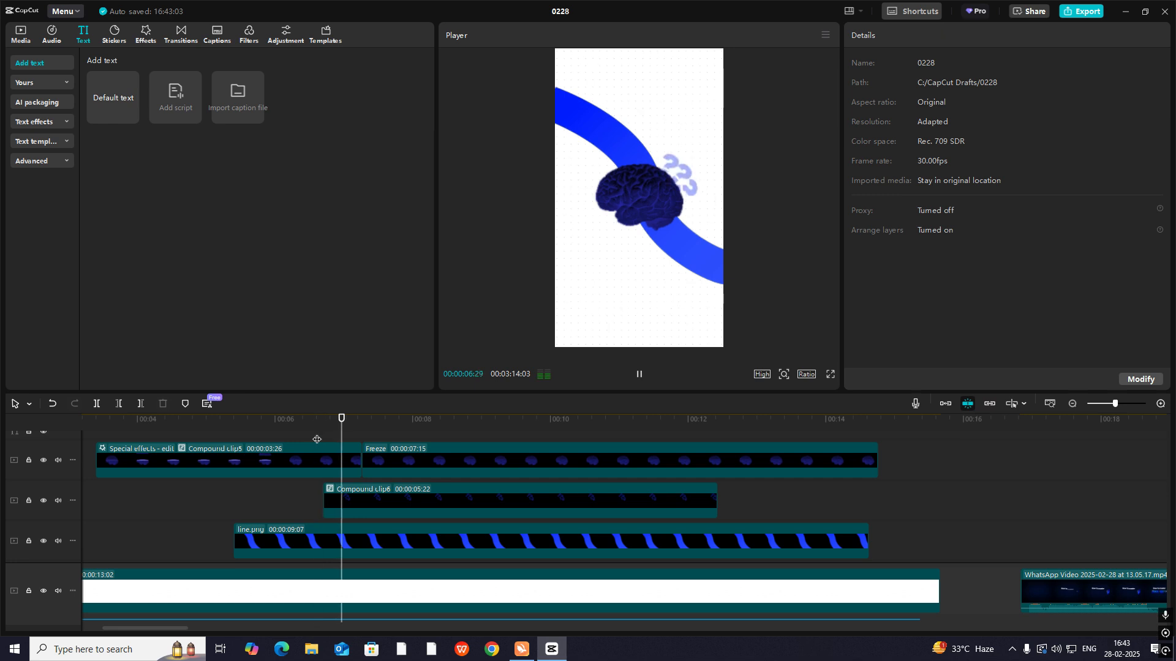
- Play the reference video's brain scene through the transition to the software-icon bar, and compare it with the recreated scene from about 00:00:07:09
key("space")
left_click(1072, 405)
left_click(1072, 405)
left_click(540, 508)
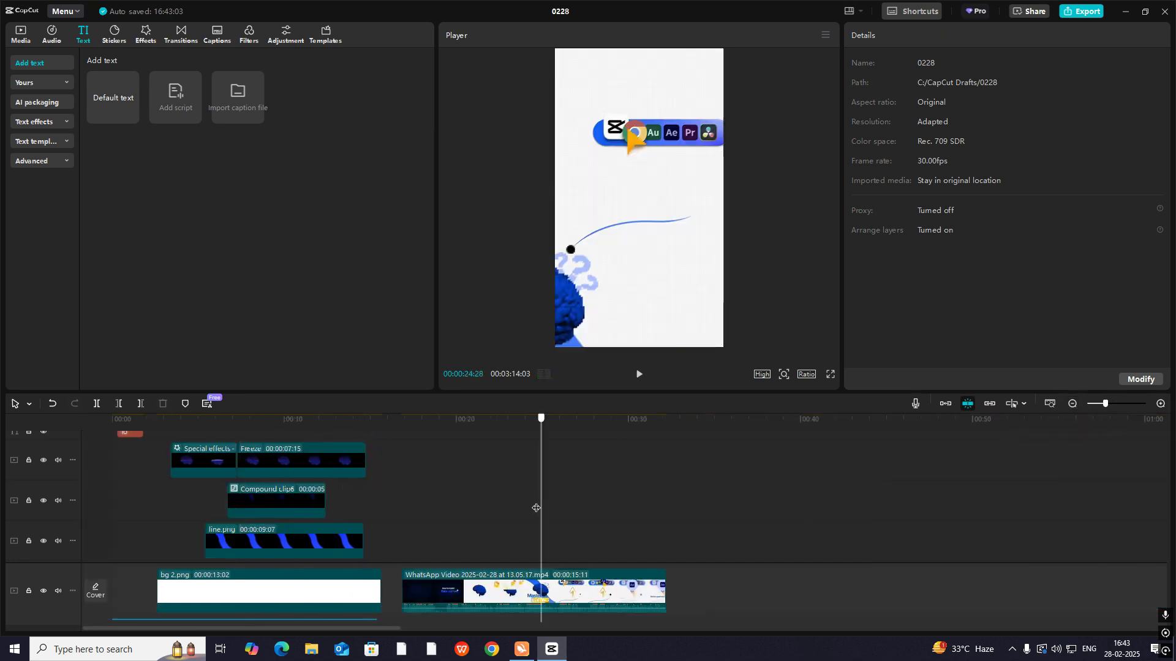
left_click_drag(538, 508, 462, 518)
key("space")
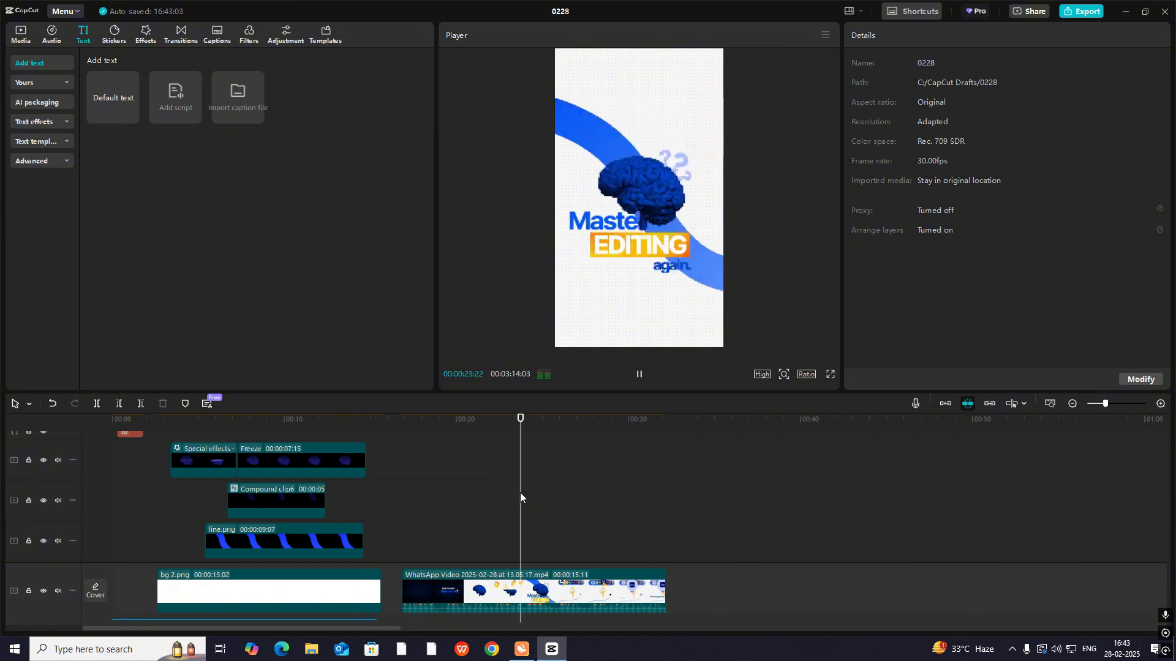
key("space")
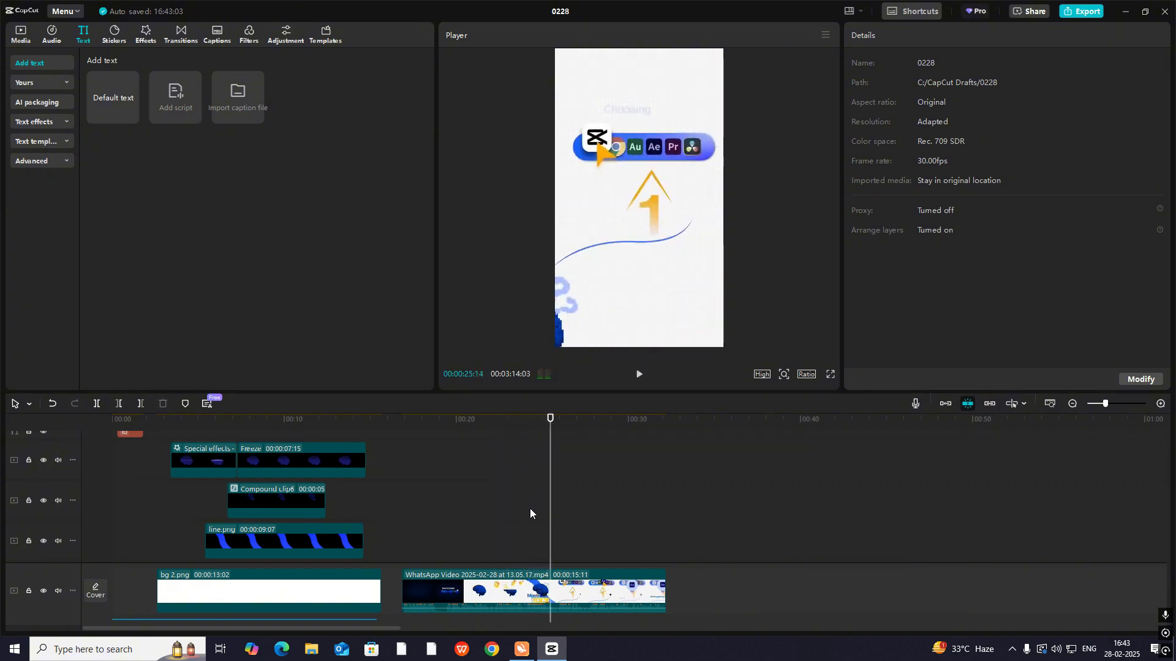
left_click_drag(550, 520, 237, 512)
key("space")
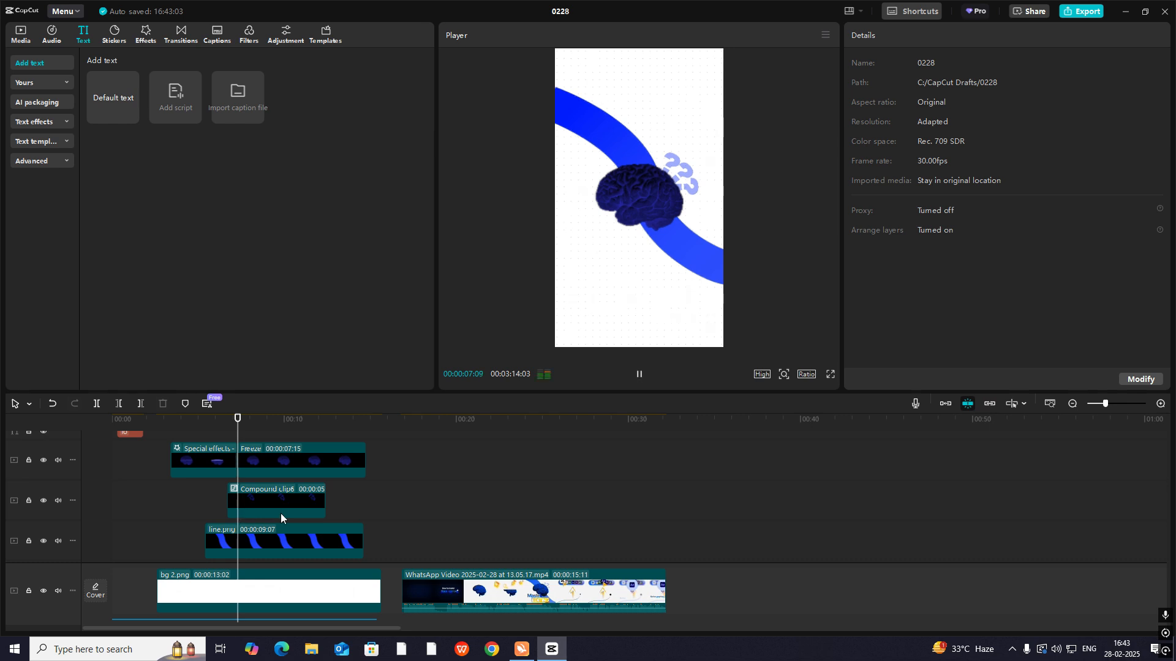
- Replay the question marks' entrance and add a marker on the second audio clip at 00:00:07:08
left_click(193, 514)
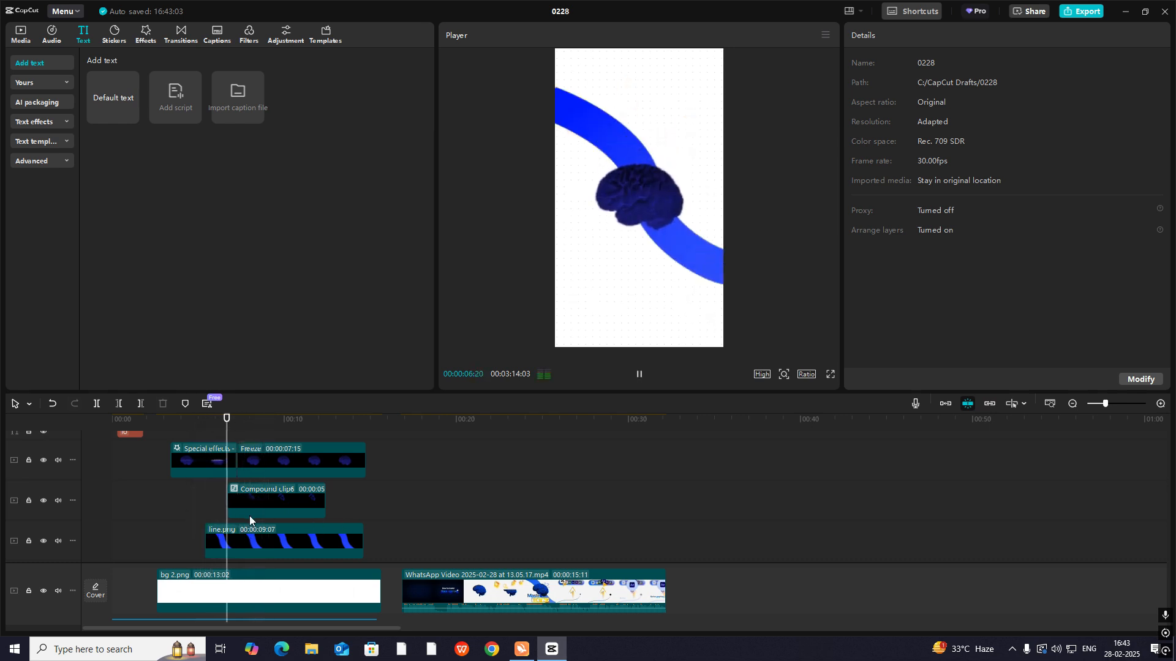
key("space")
left_click_drag(239, 420, 237, 423)
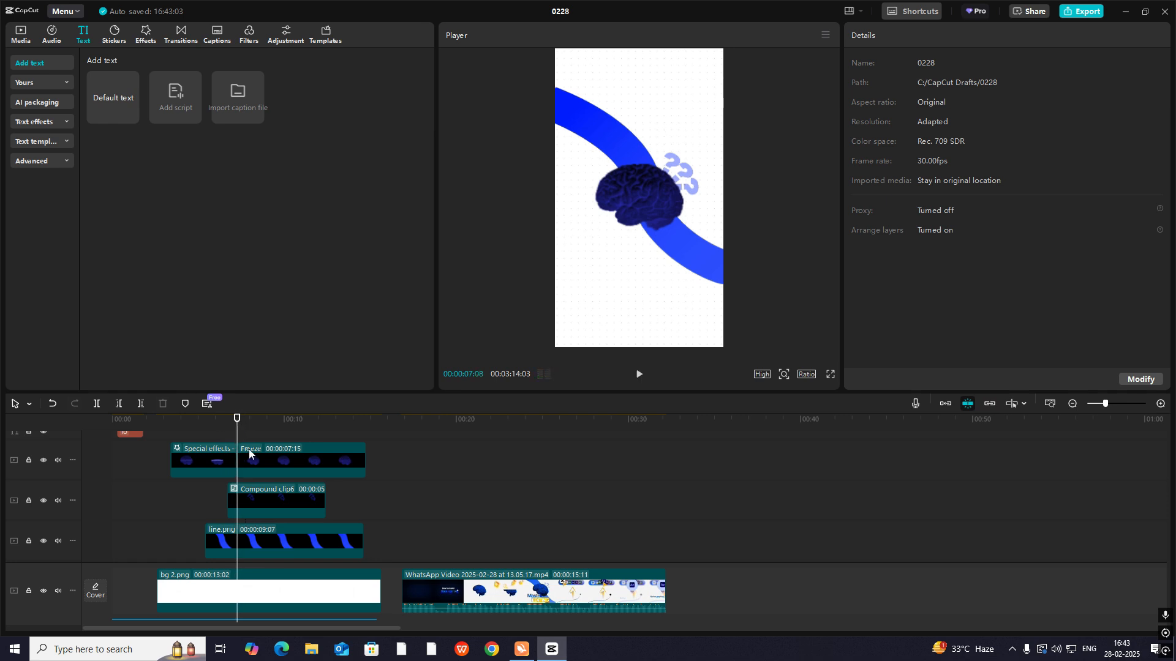
scroll(251, 454, "down", 3)
scroll(251, 454, "down", 2)
left_click(242, 575)
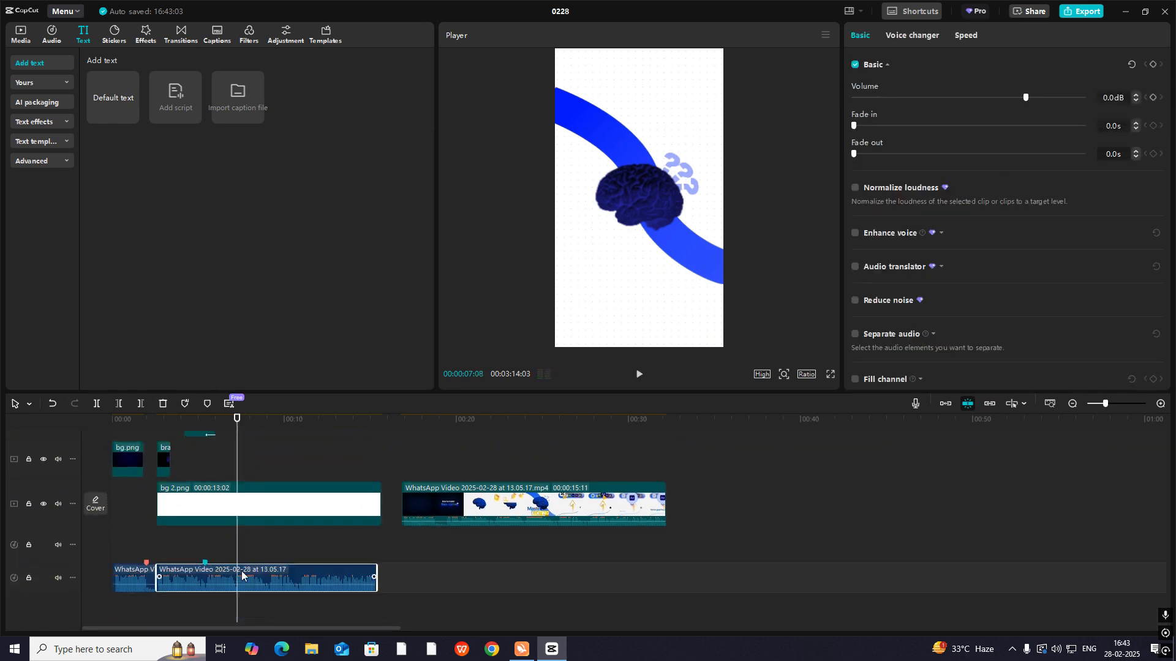
key("m")
- Name the new audio marker "scen 3" and colour it orange
right_click(237, 562)
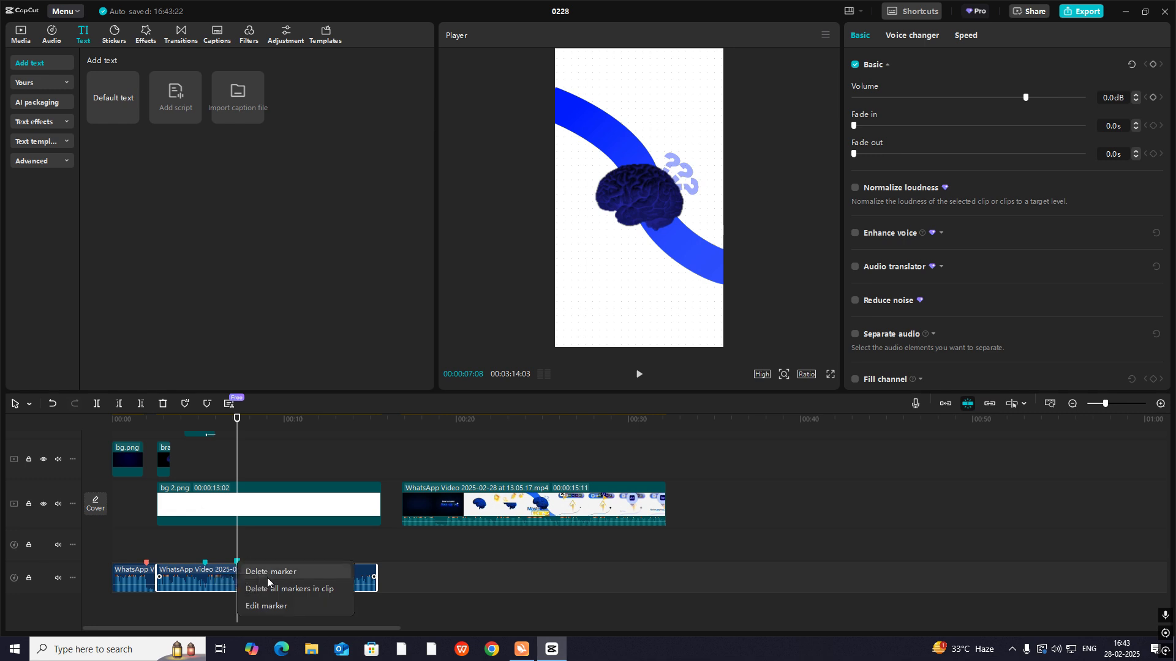
left_click(258, 606)
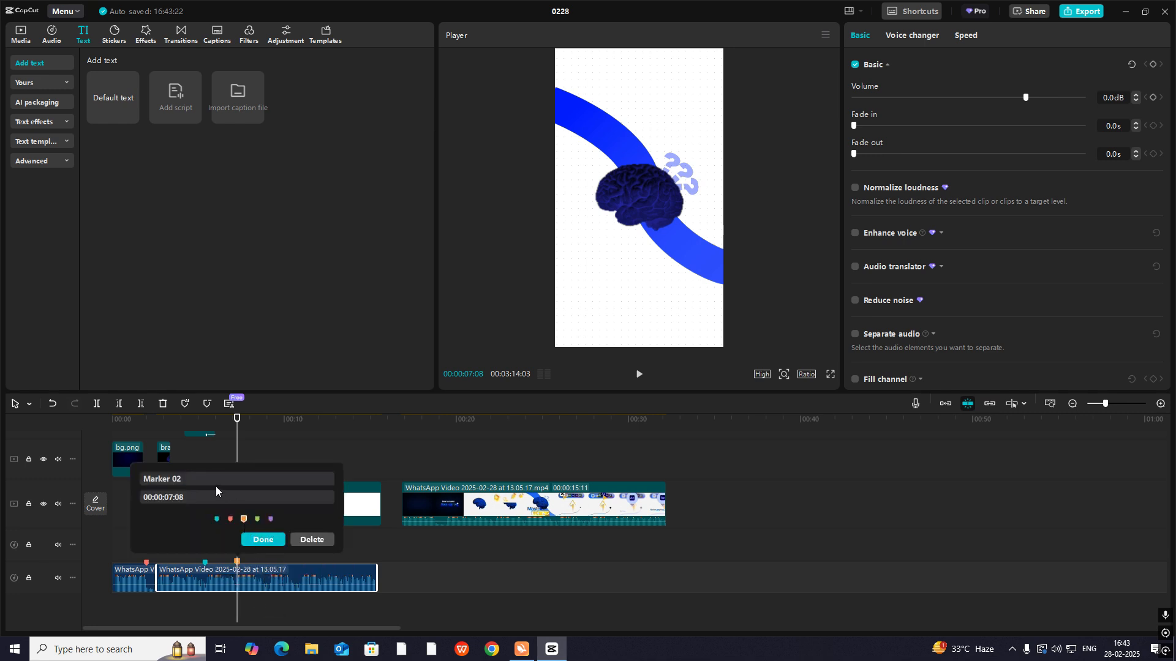
type("scen 3")
left_click(278, 542)
- Split the line.png clip at 00:00:07:08, in line with the start of the brain's freeze clip
scroll(296, 519, "up", 3)
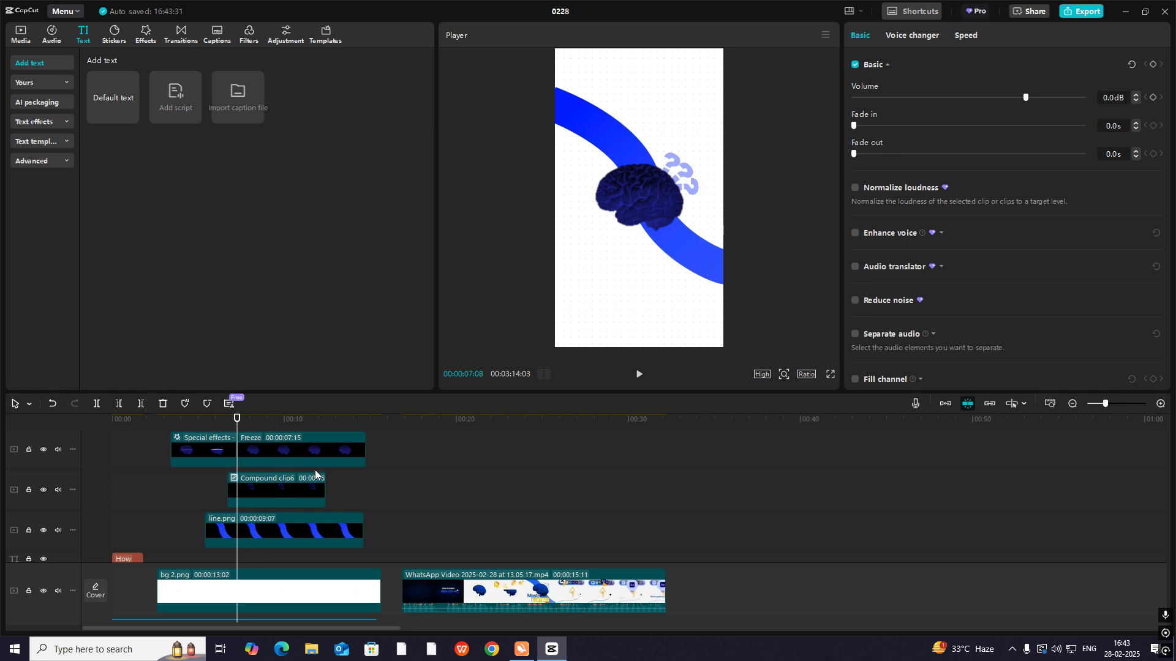
scroll(328, 509, "up", 2)
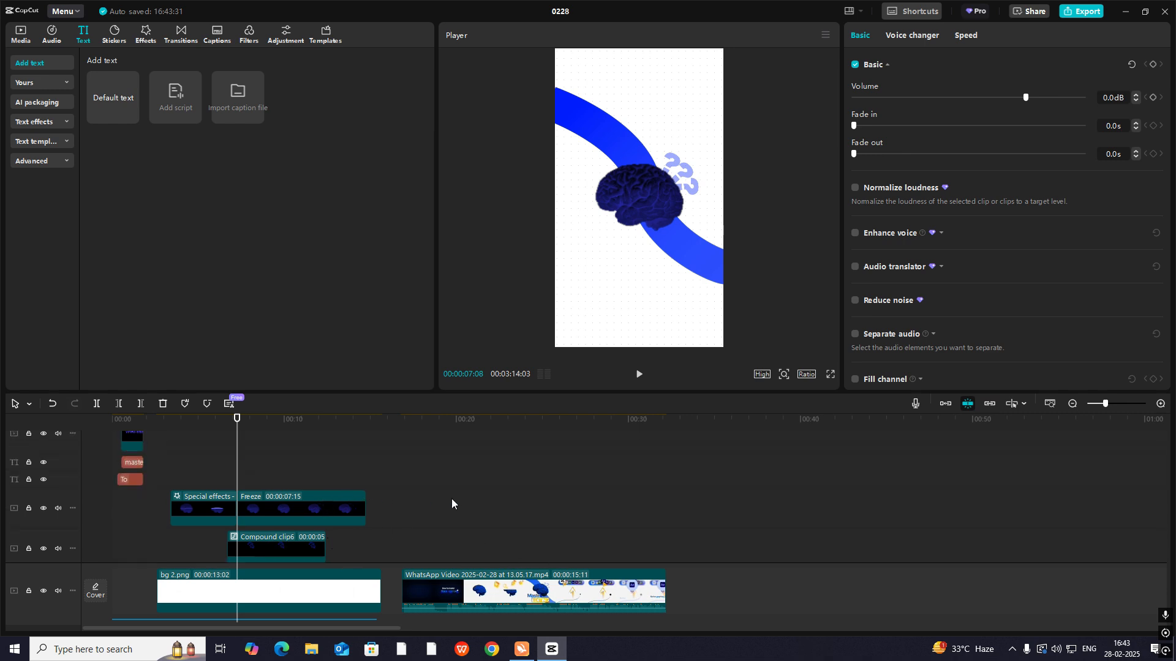
left_click(281, 506)
scroll(310, 505, "down", 2)
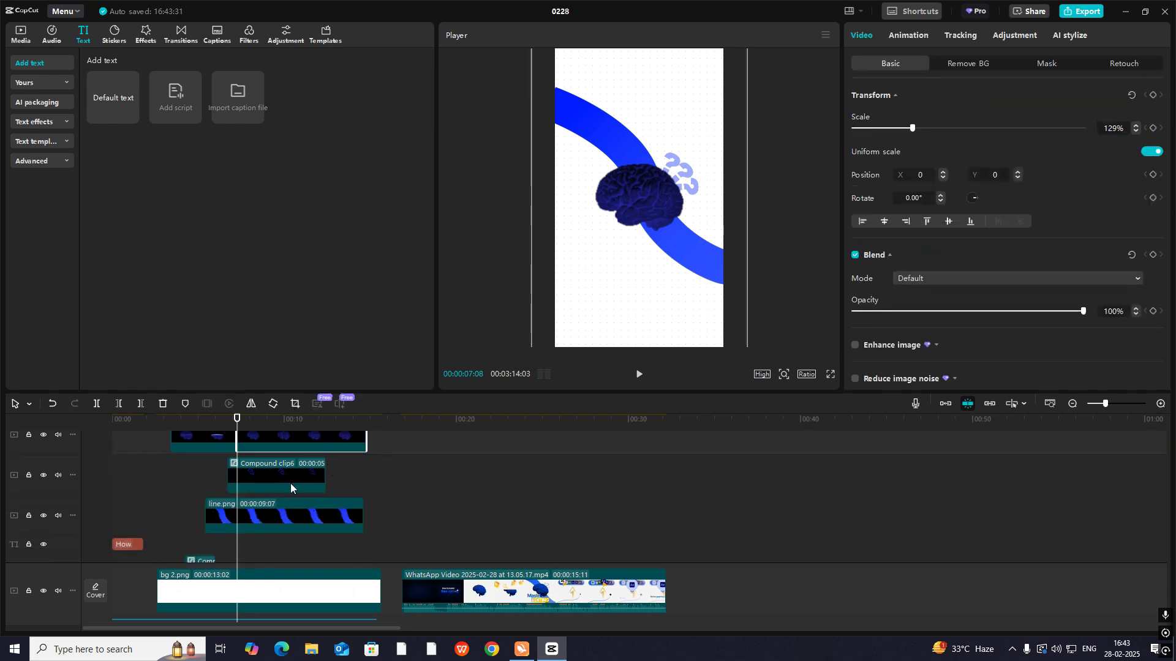
left_click(284, 475)
left_click(292, 517)
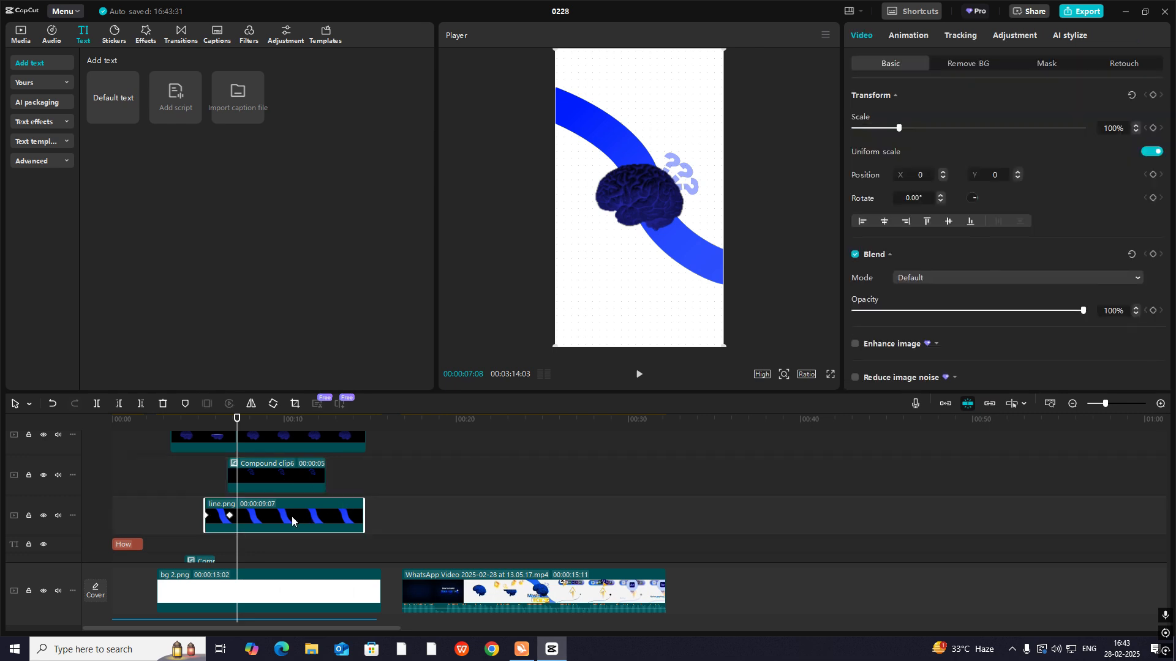
key("ctrl+b")
- Split the question-mark compound clip at 00:00:07:08
scroll(292, 516, "down", 2)
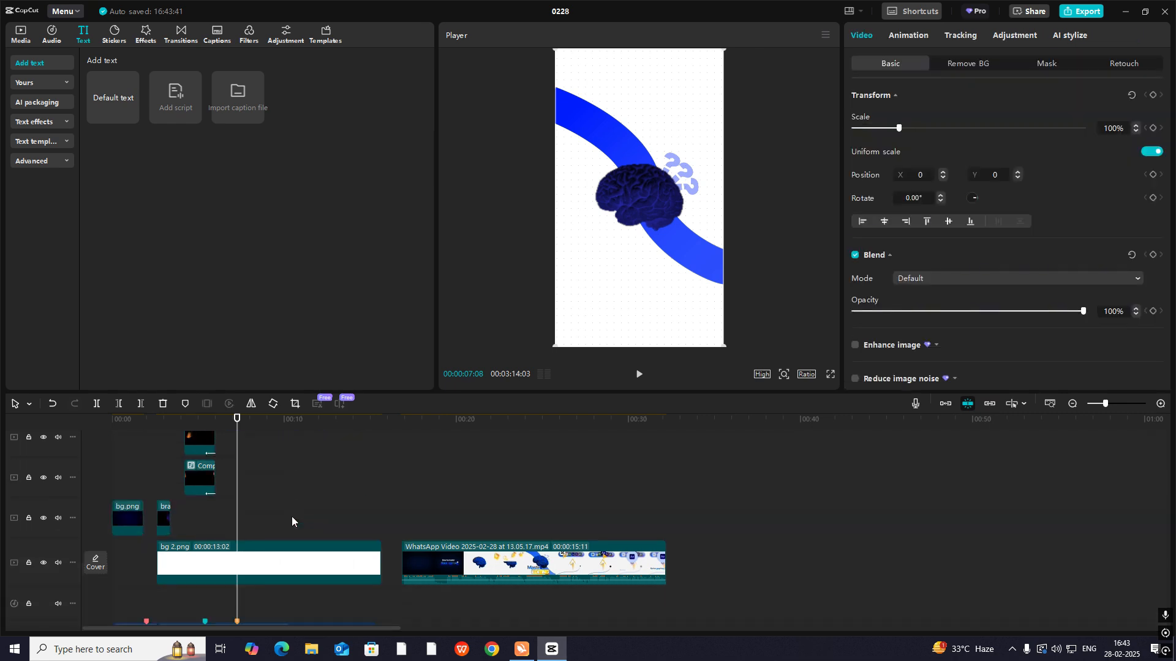
scroll(278, 529, "up", 2)
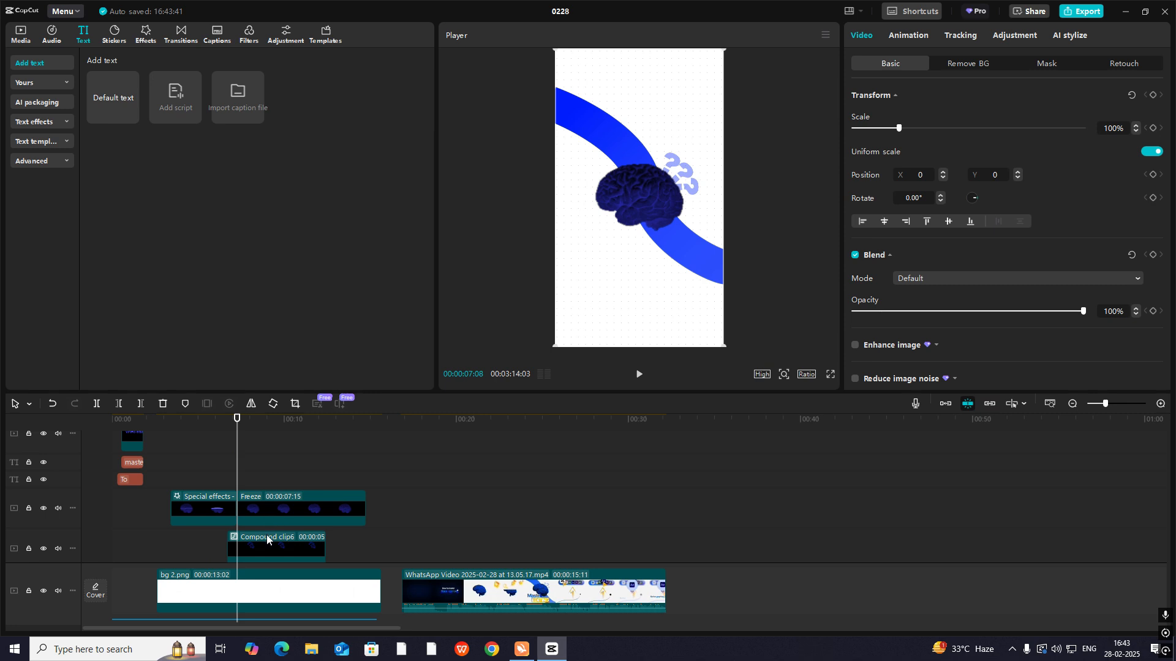
left_click(267, 534)
scroll(276, 506, "down", 1)
left_click(277, 506)
scroll(277, 505, "down", 2)
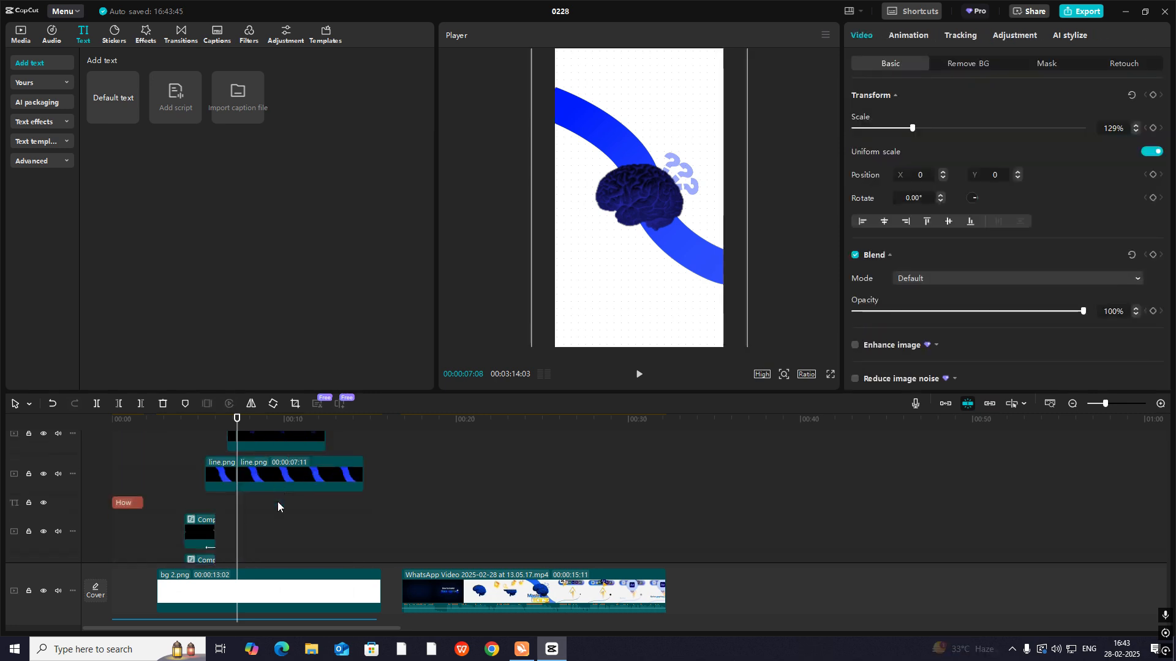
- Check the reference video's move to the software-icon bar and add a default text clip at 00:00:07:08 above the brain's freeze clip
left_click(486, 539)
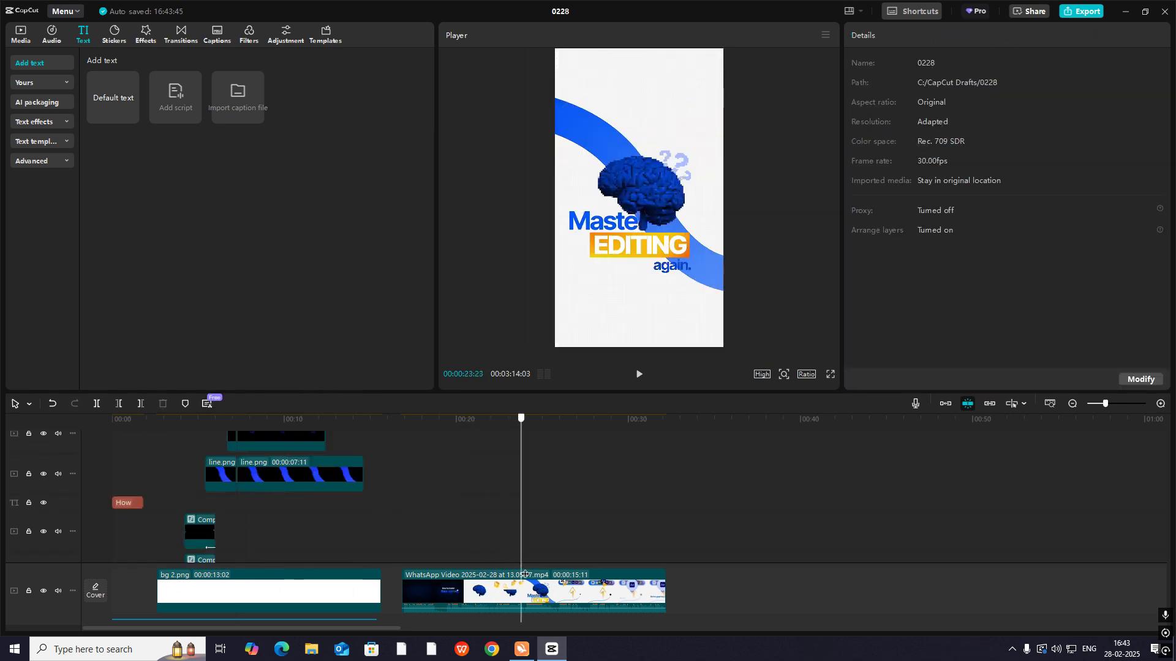
left_click_drag(553, 586, 529, 586)
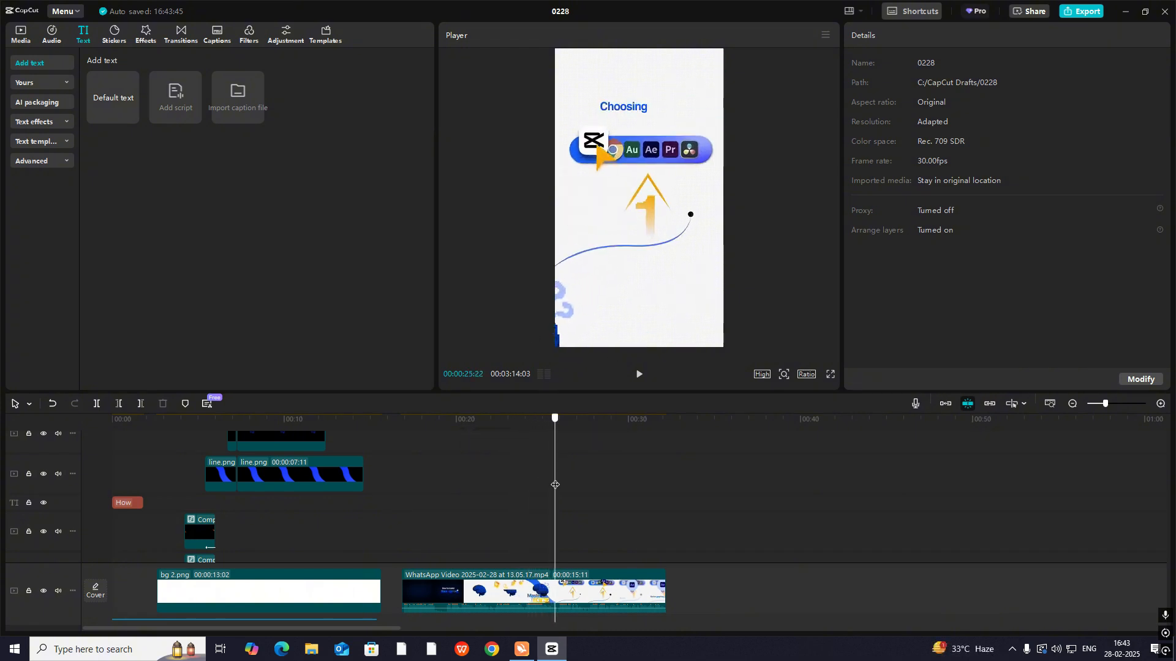
left_click_drag(529, 488, 236, 451)
scroll(271, 476, "up", 3)
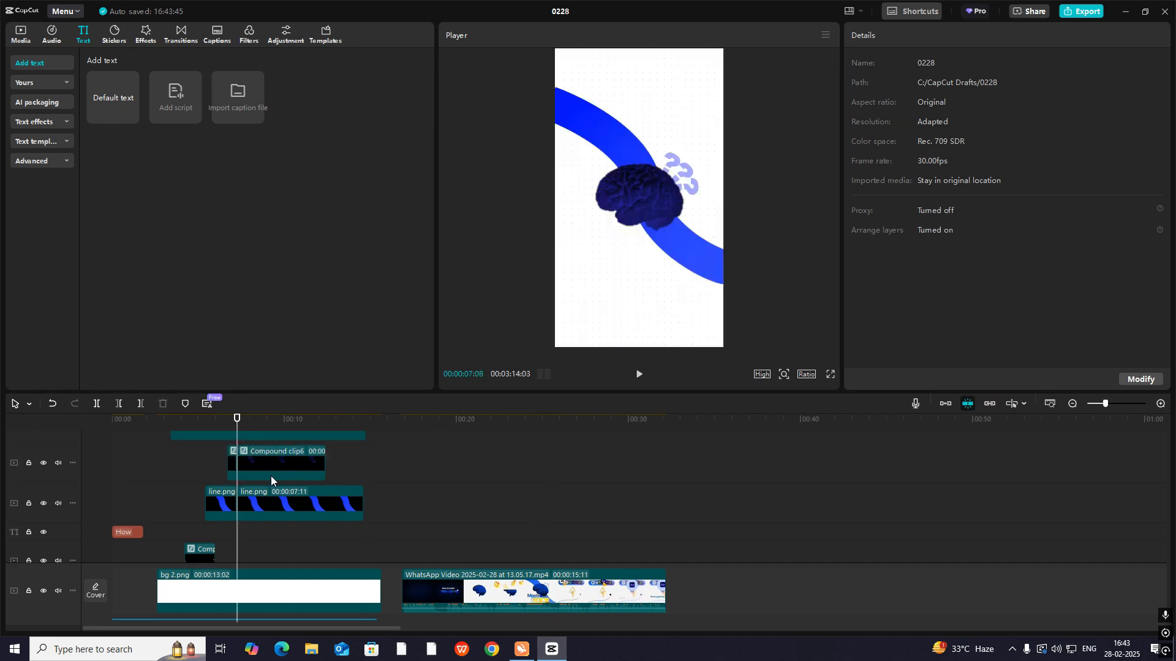
left_click(270, 507)
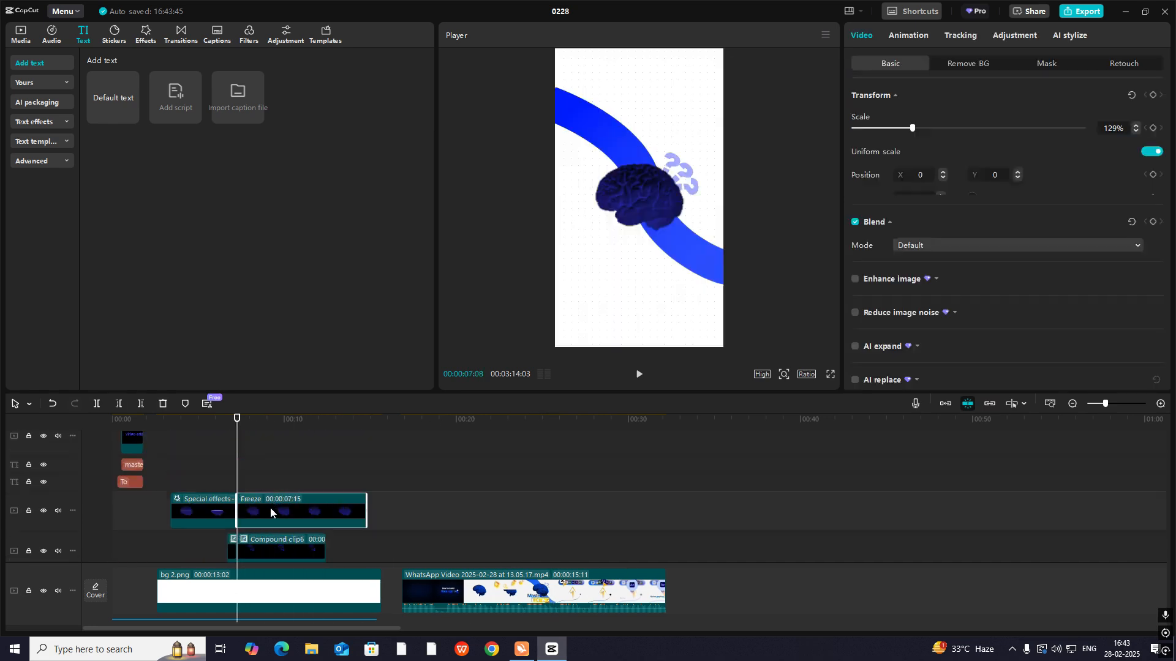
scroll(288, 507, "down", 3)
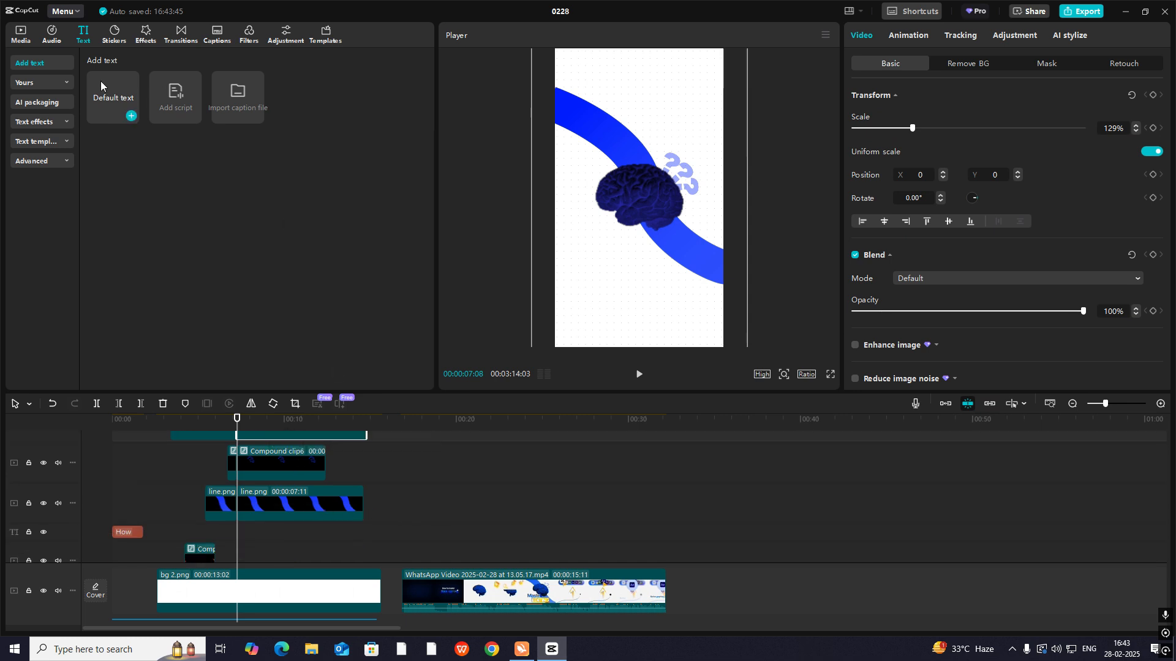
left_click_drag(104, 100, 262, 440)
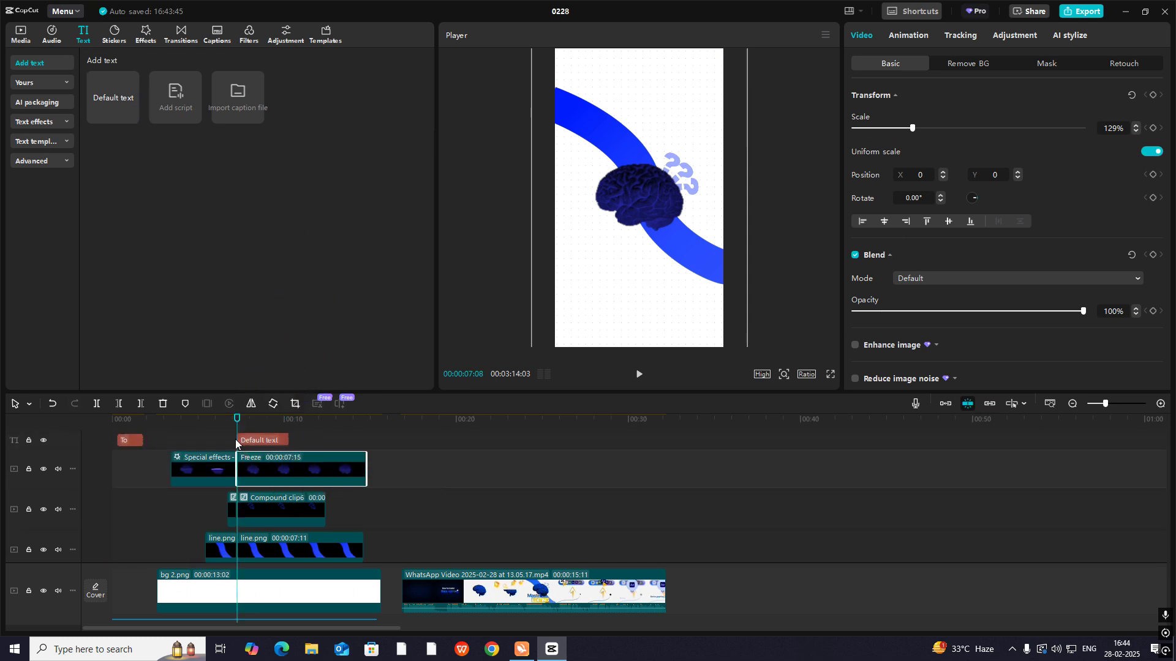
- Check the dot in the reference video and replace the default text with a solid black-circle symbol
left_click_drag(475, 531, 544, 551)
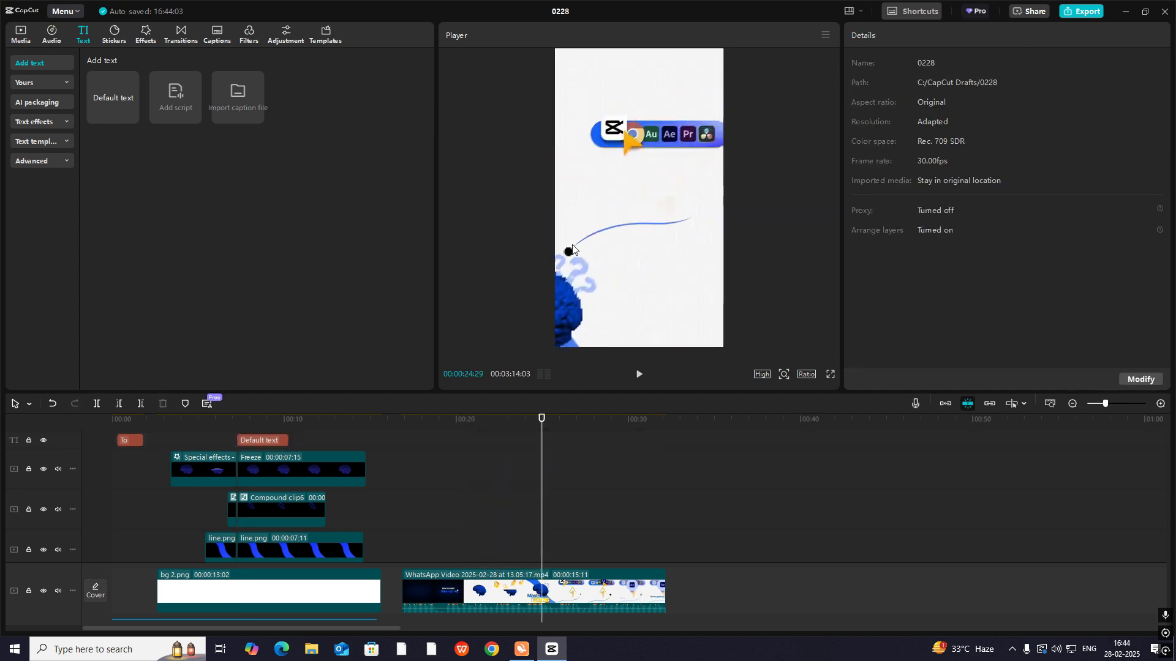
left_click_drag(540, 471, 239, 461)
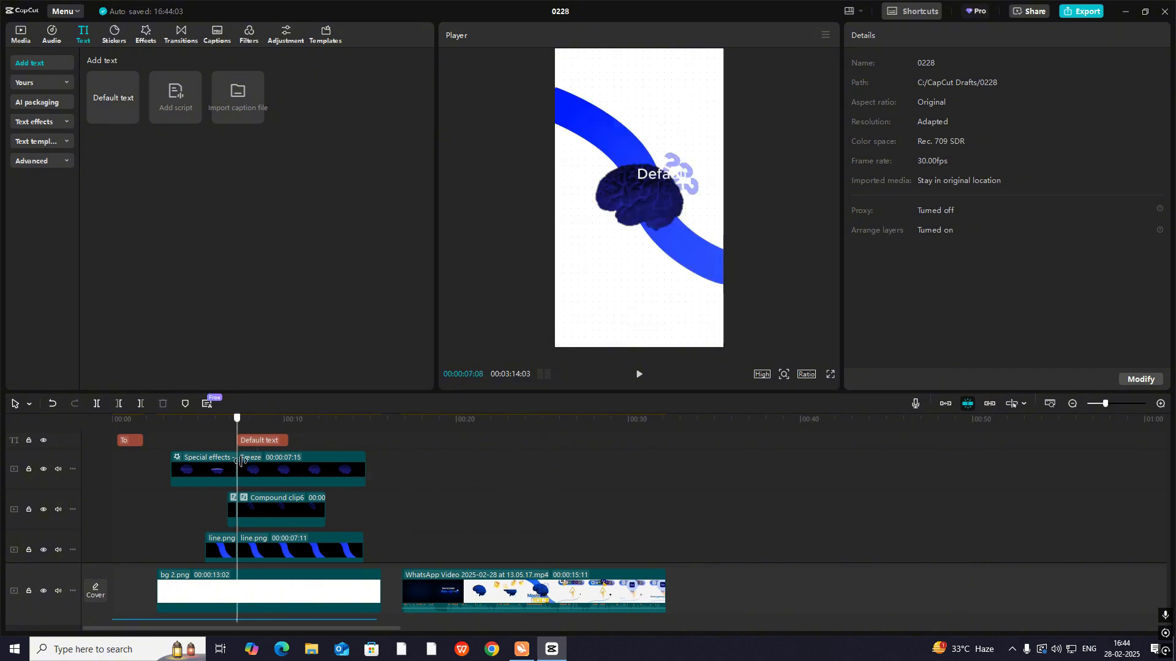
left_click(277, 438)
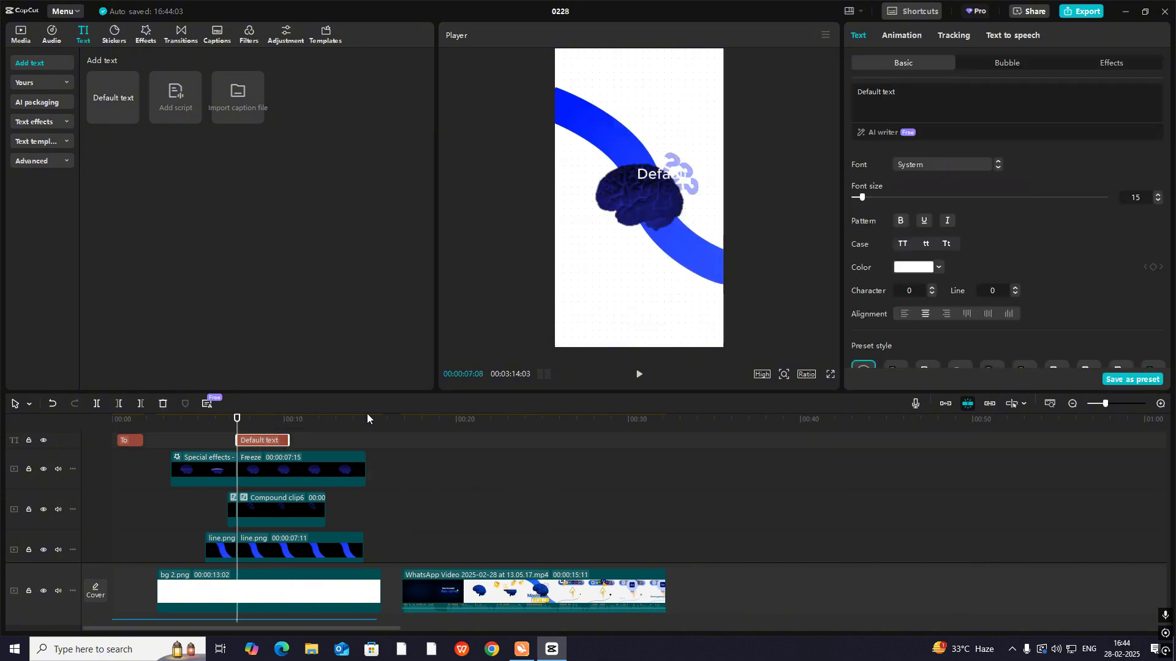
left_click(954, 108)
key("super+period")
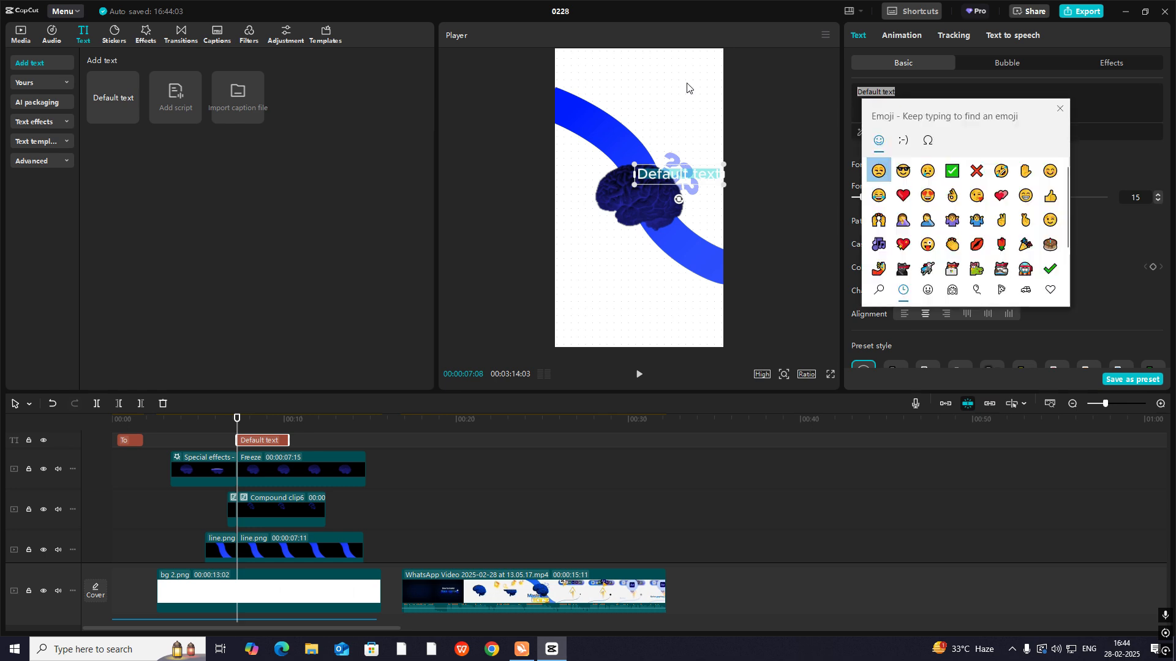
left_click(930, 140)
scroll(955, 232, "down", 6)
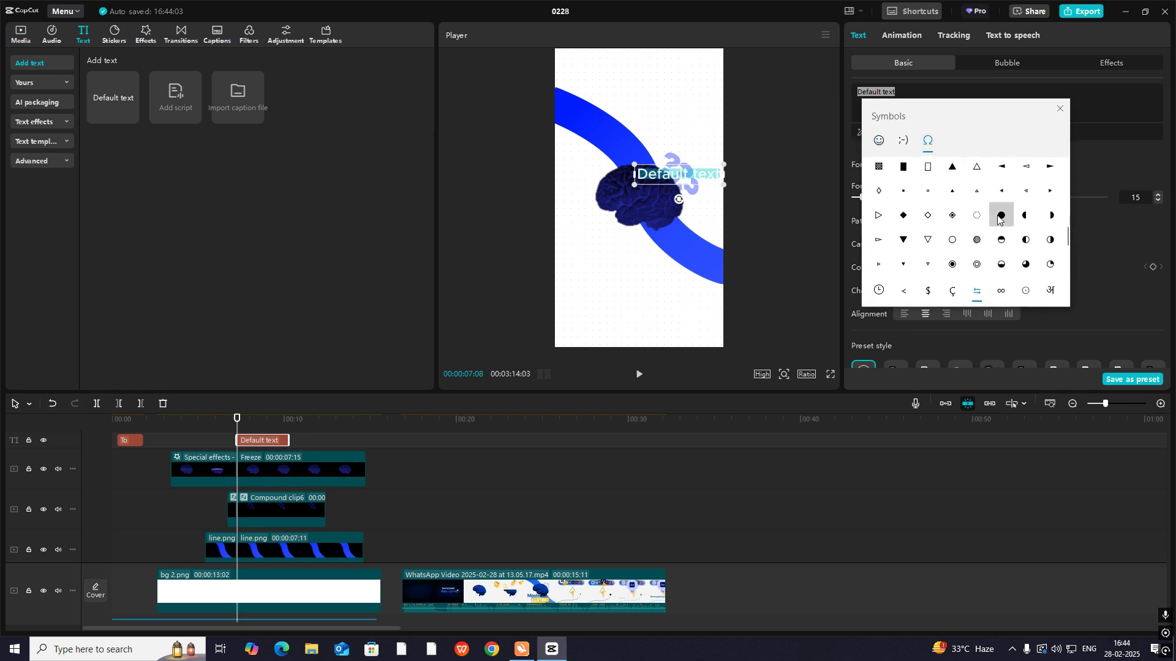
left_click(1001, 207)
- Colour the dot black (000000), shrink it and place it just above the question marks
left_click(913, 268)
left_click_drag(913, 290, 649, 491)
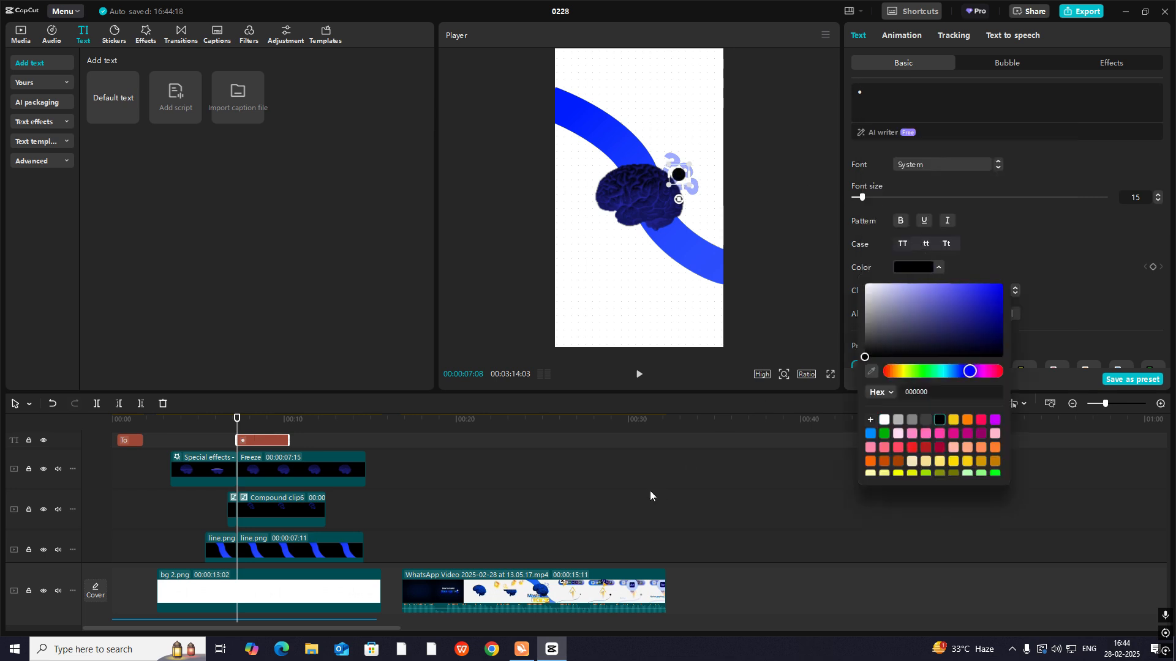
left_click_drag(674, 177, 681, 160)
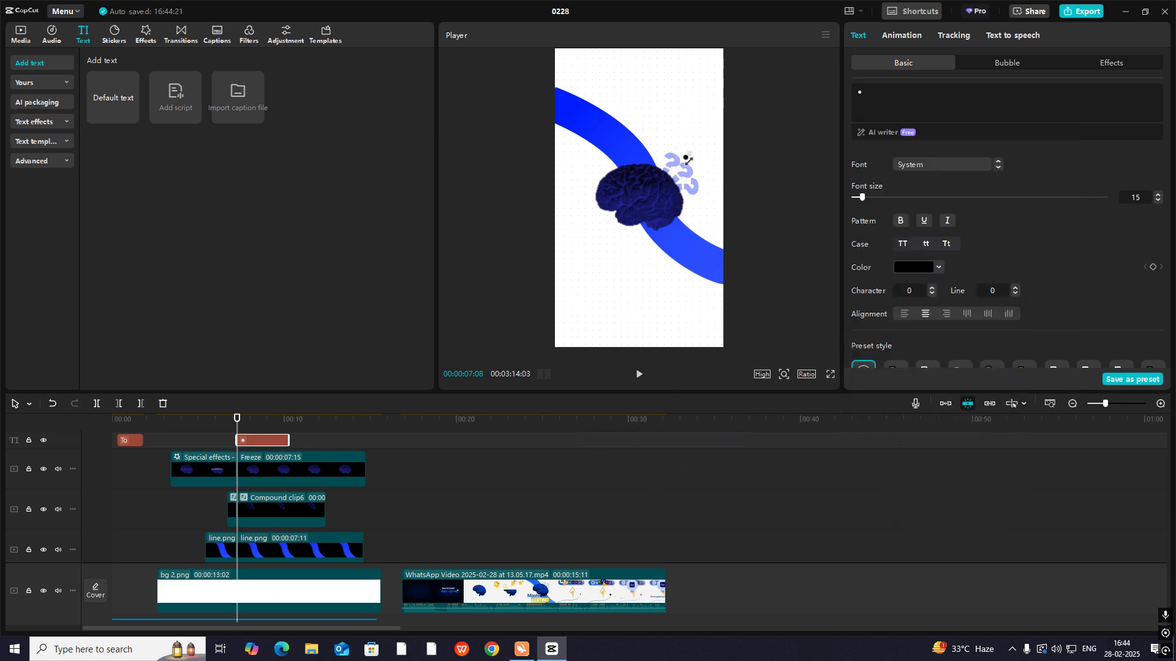
left_click(689, 159)
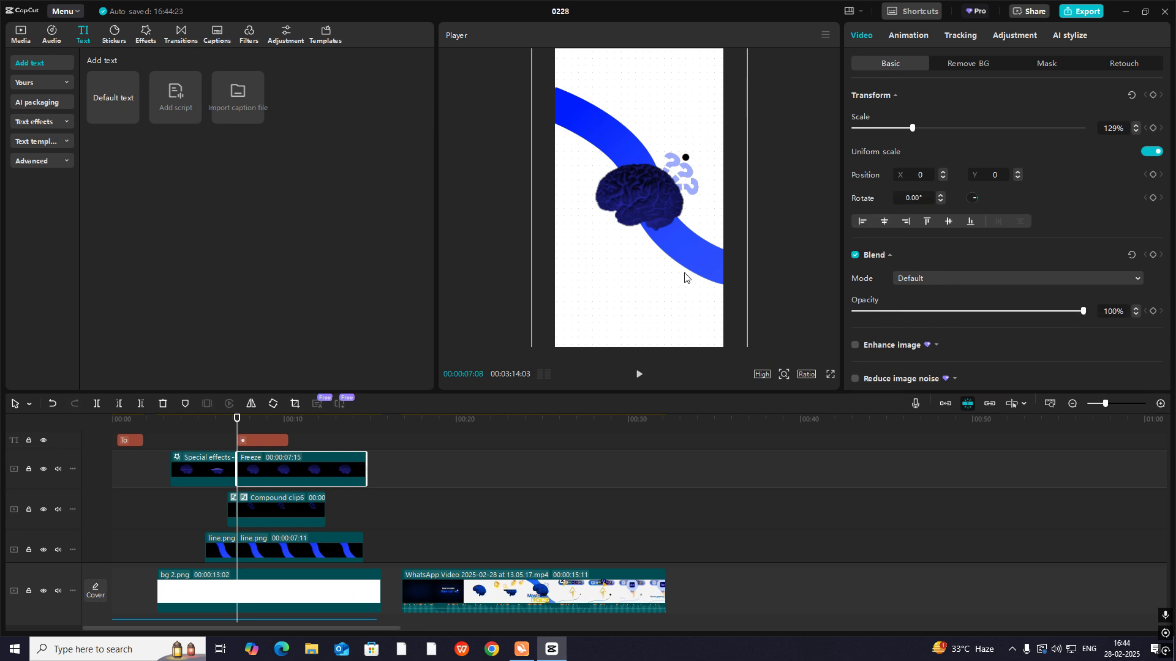
- Compare the recreated brain scene with the reference video's frames where the black dot appears above the question marks
left_click(484, 554)
left_click_drag(484, 555, 255, 537)
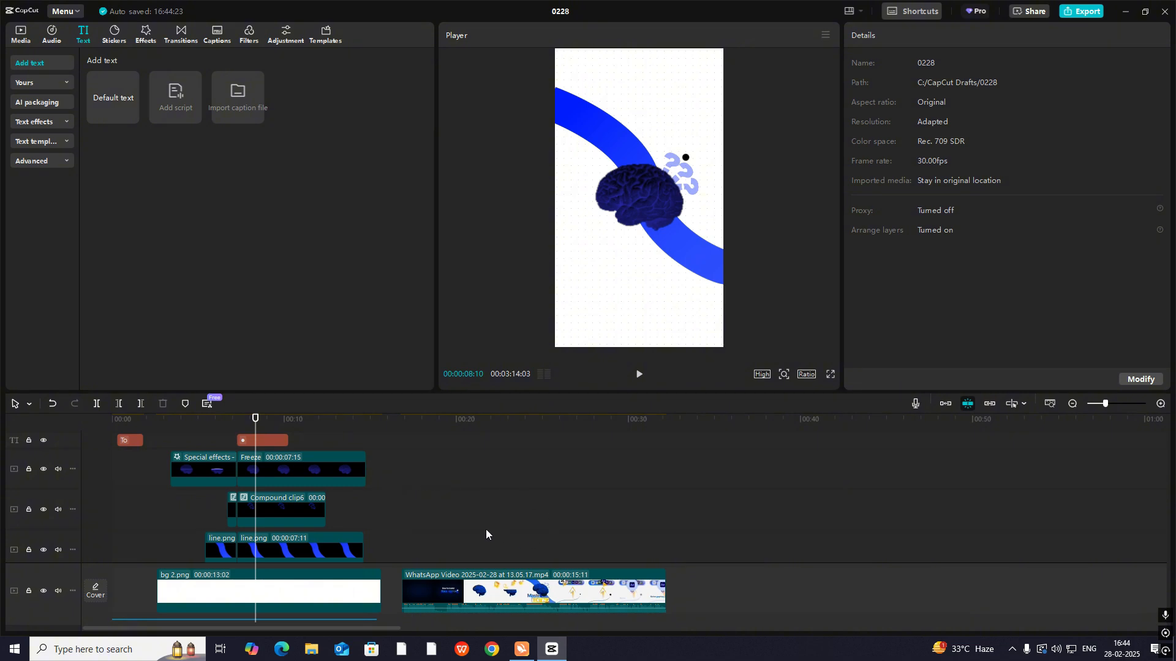
left_click_drag(486, 534, 551, 571)
left_click_drag(563, 577, 241, 584)
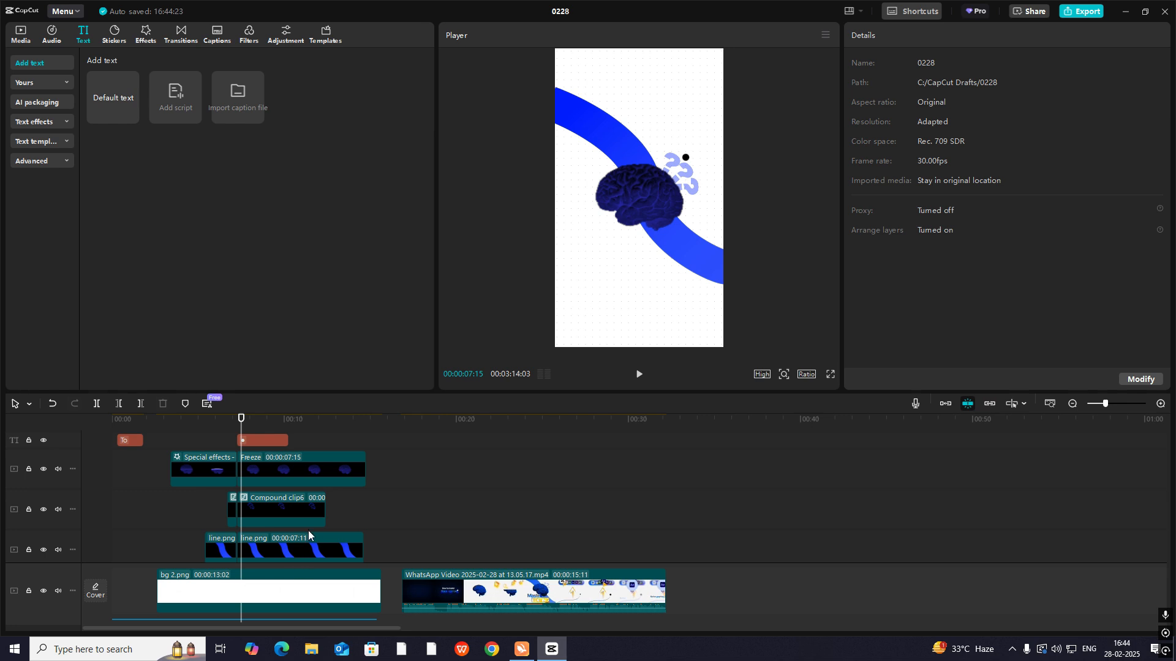
left_click_drag(497, 533, 529, 532)
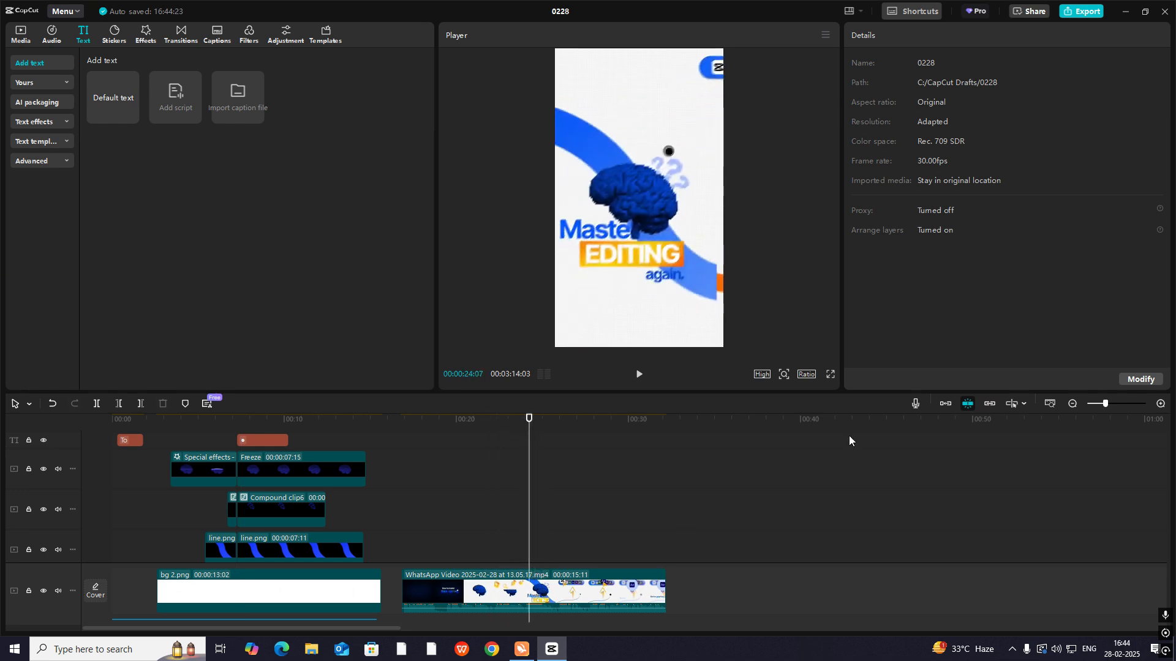
- Examine an enlarged view of the reference video's dot from 00:00:24:07 to 00:00:24:09, and restore the preview size at the recreated scene
left_click(784, 376)
left_click_drag(760, 395, 788, 393)
left_click_drag(818, 328, 825, 323)
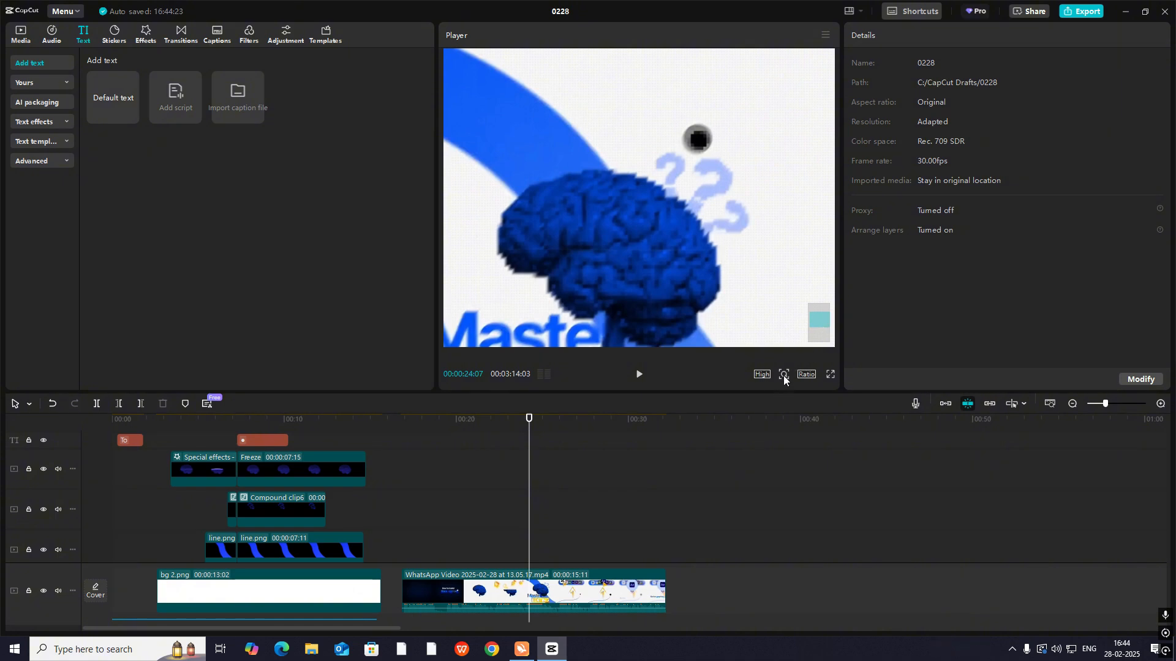
left_click_drag(530, 418, 532, 431)
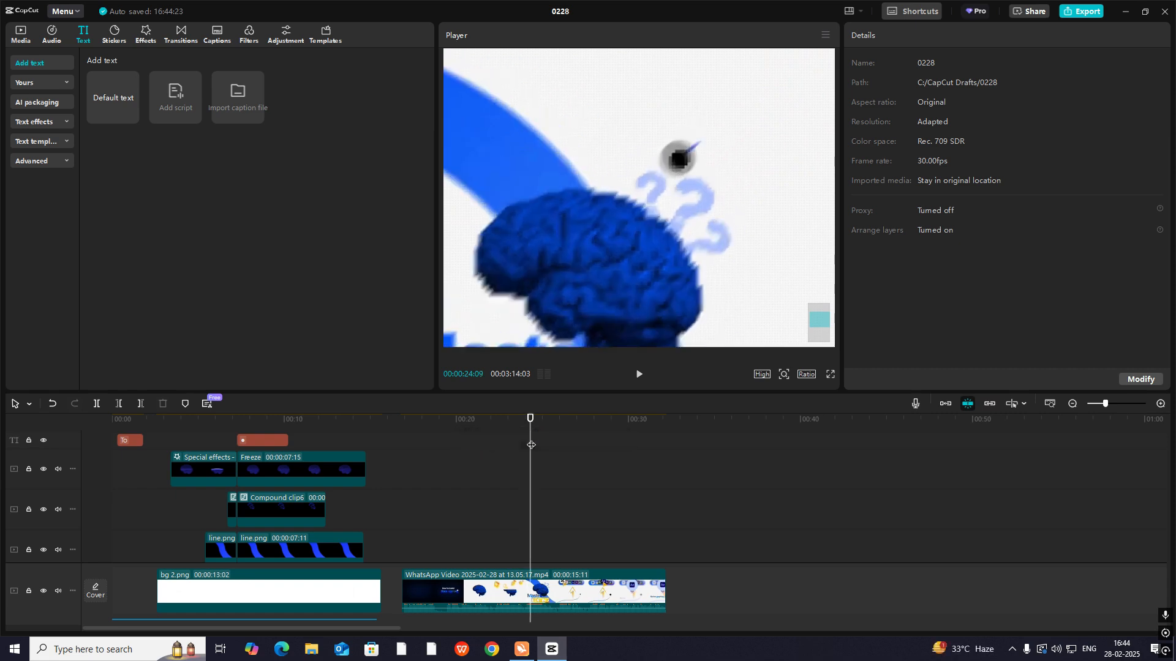
left_click_drag(531, 440, 232, 459)
left_click(784, 377)
left_click_drag(768, 396, 759, 401)
scroll(244, 456, "up", 1)
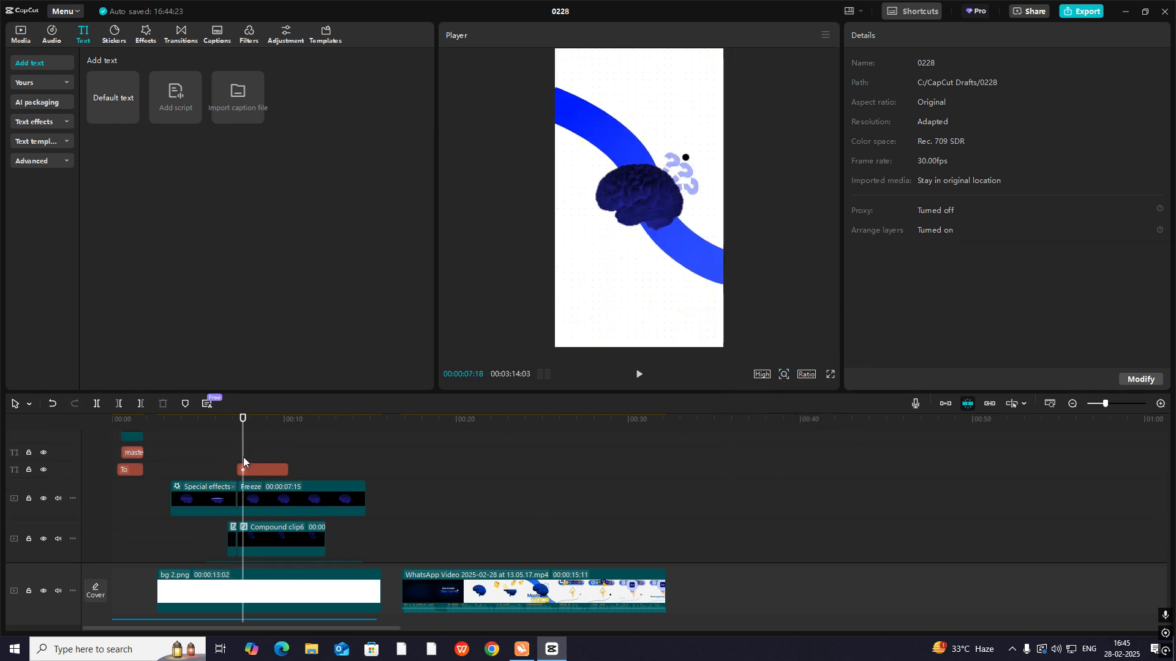
- Duplicate the dot text clip onto the track directly above at the same start, and select the copy with the playhead at 00:00:07:08
left_click(244, 457)
left_click(255, 468)
left_click_drag(261, 474, 246, 451)
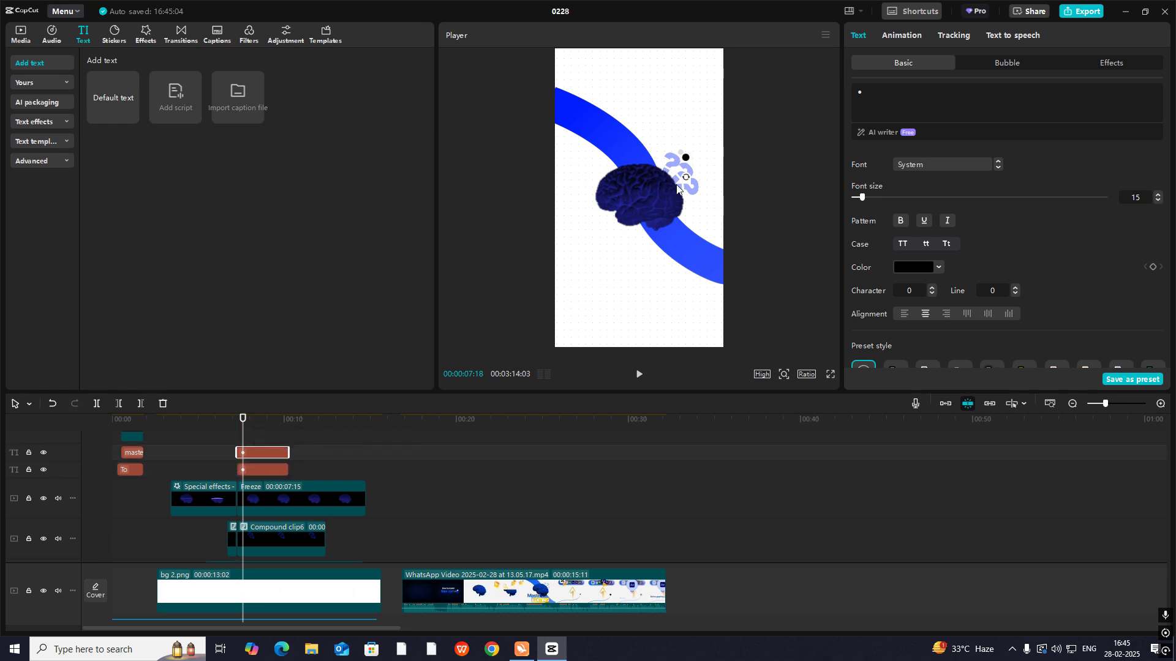
left_click(236, 444)
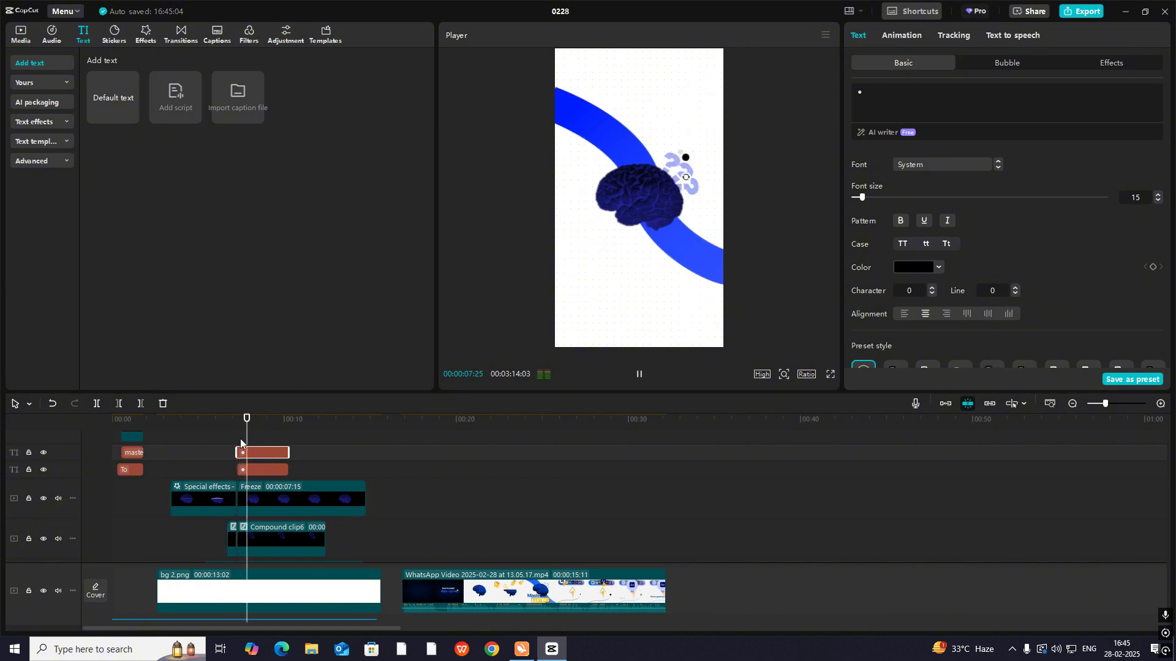
left_click(240, 438)
left_click(248, 453)
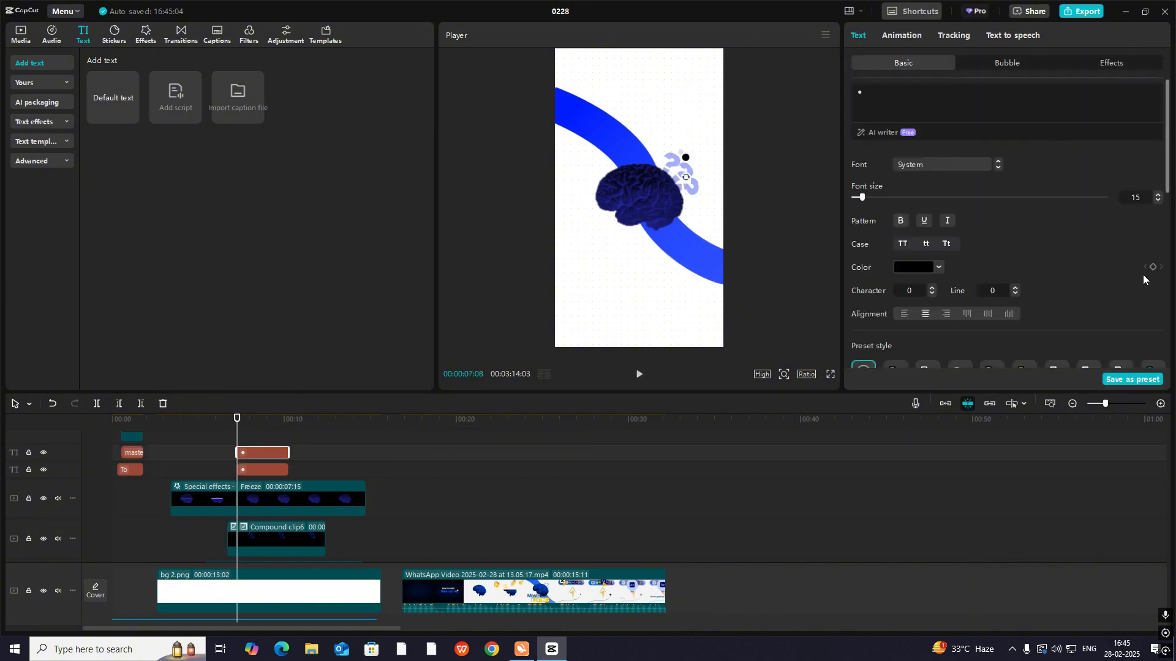
- Add Transform and Blend keyframes to the duplicated dot clip at 00:00:07:08
scroll(1142, 274, "down", 1)
scroll(1137, 278, "down", 4)
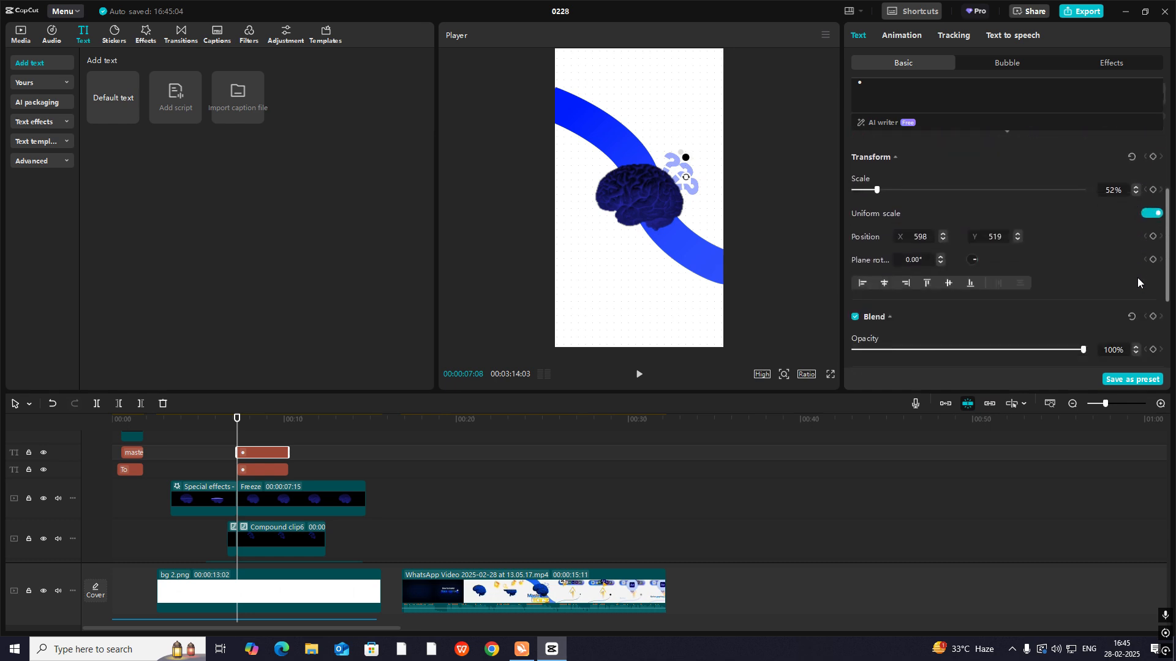
left_click(1153, 204)
scroll(1154, 257, "down", 4)
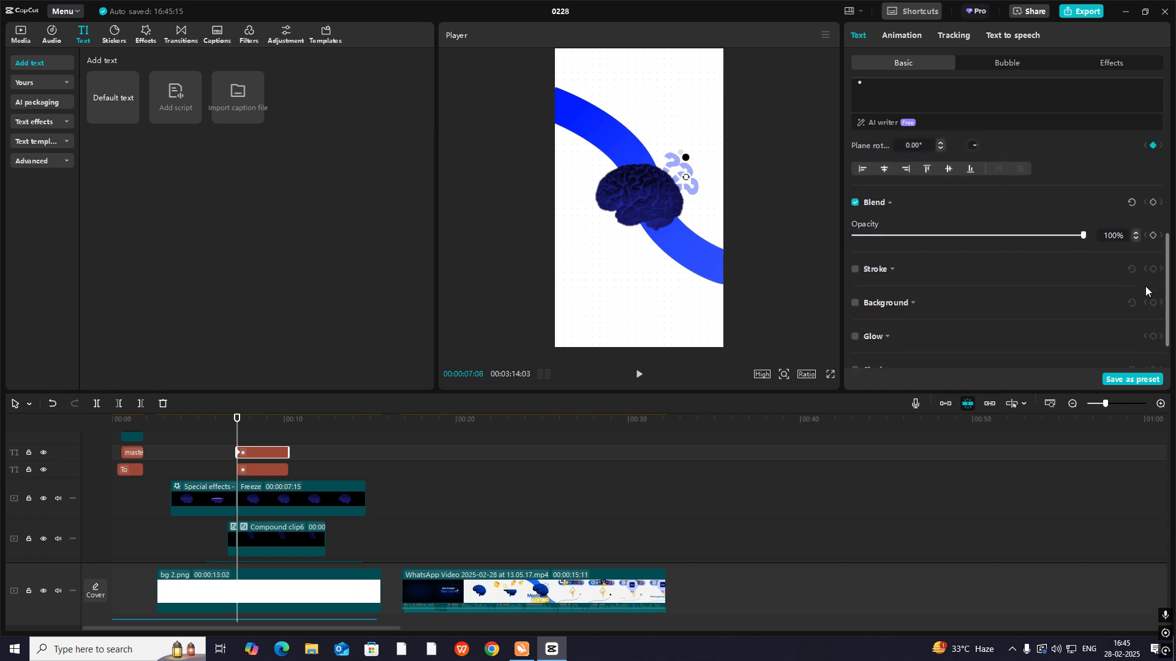
scroll(1154, 258, "up", 3)
left_click(1152, 315)
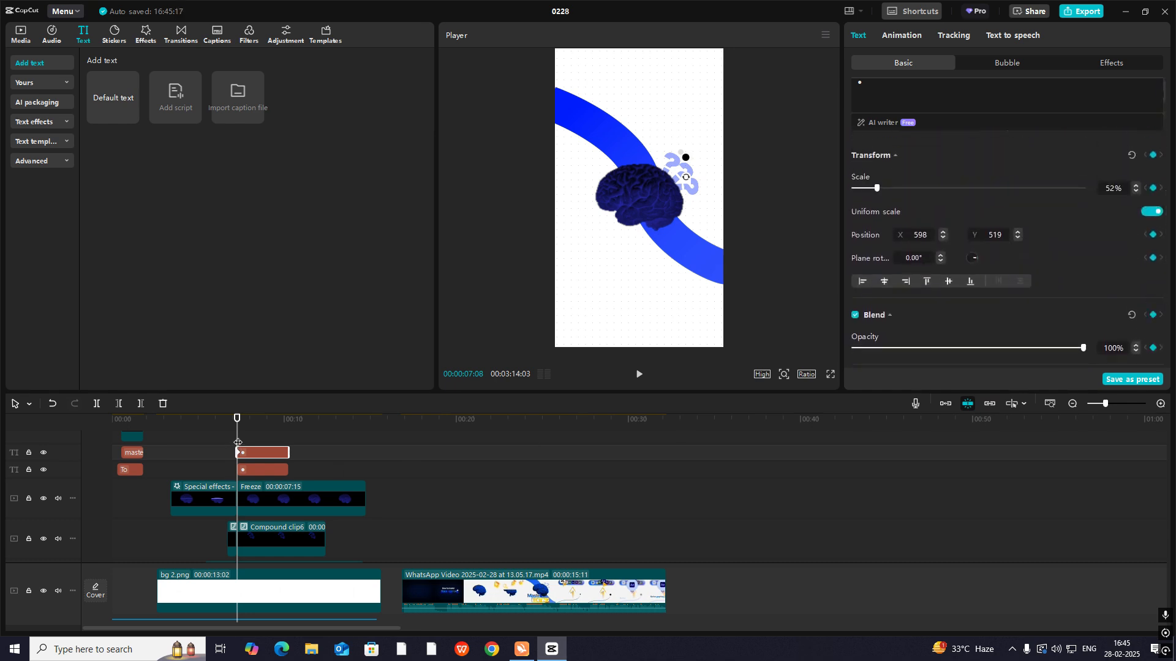
- At 00:00:07:18, keyframe the dot copy with its scale at 81% and its opacity lowered to the minimum
left_click_drag(238, 442, 243, 443)
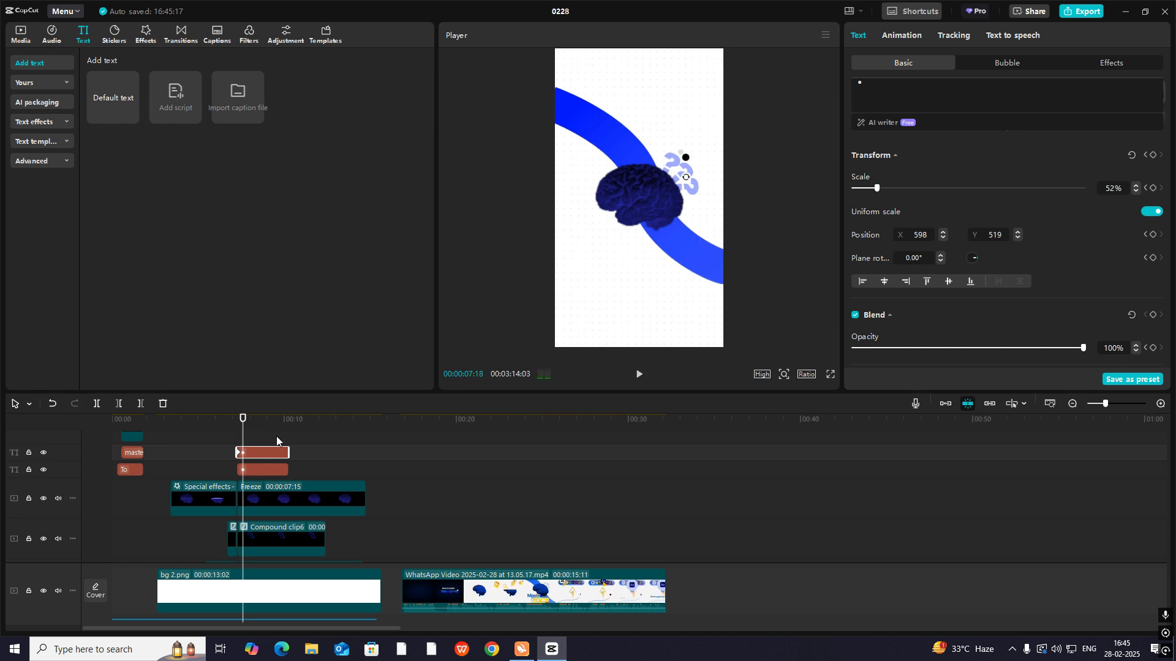
left_click(783, 376)
left_click_drag(762, 395, 786, 396)
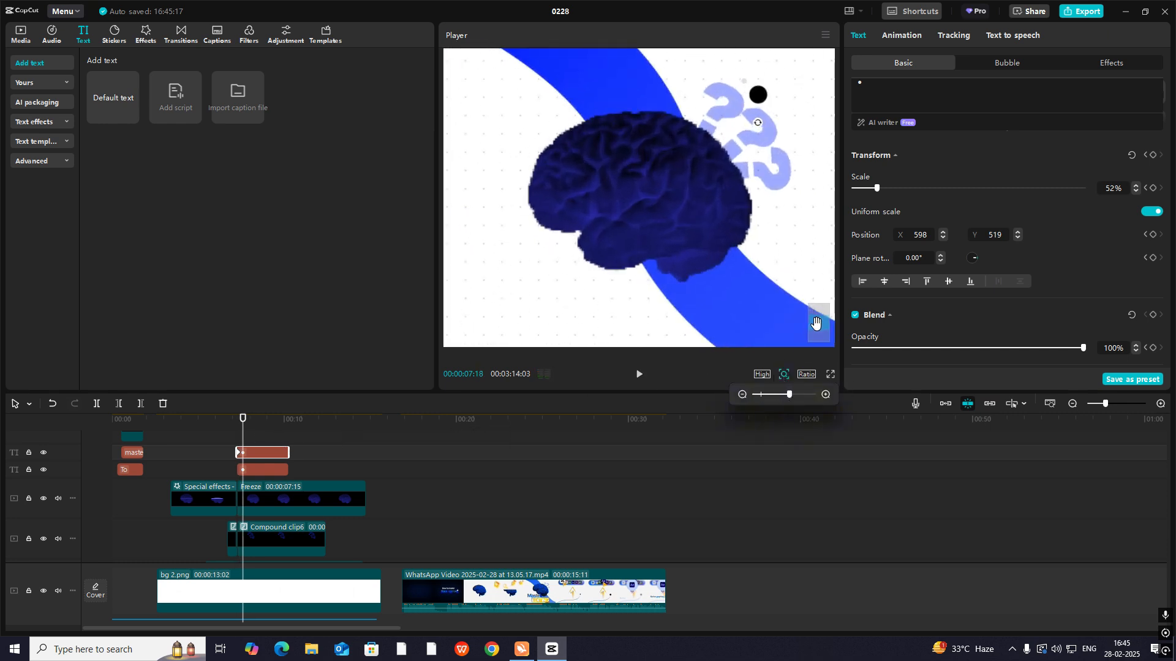
left_click(1155, 156)
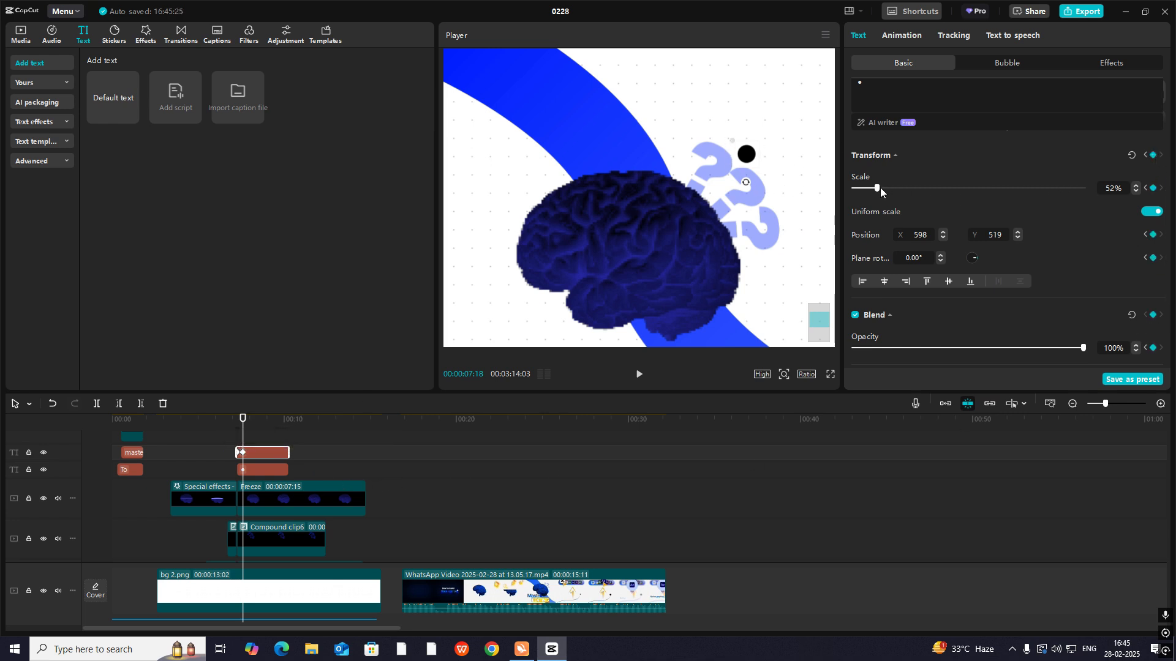
left_click_drag(881, 188, 891, 190)
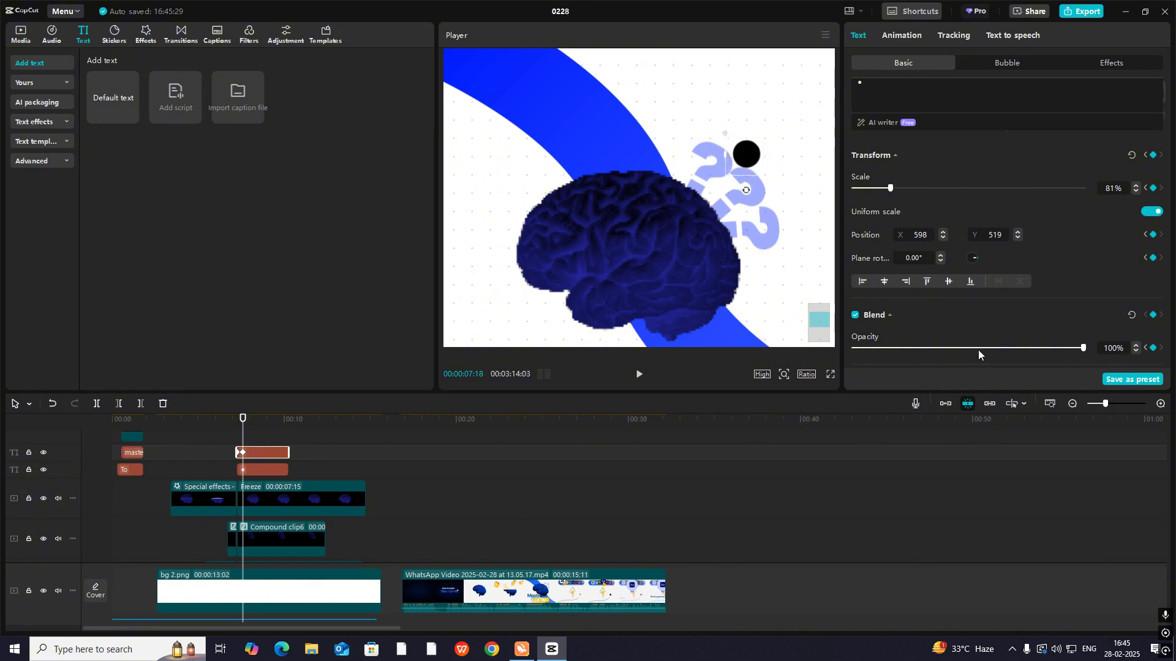
left_click_drag(978, 348, 376, 369)
- Shift the dot copy's ending keyframe by about half a second to slow the pulse, and play it back from 00:00:07:08
left_click(223, 441)
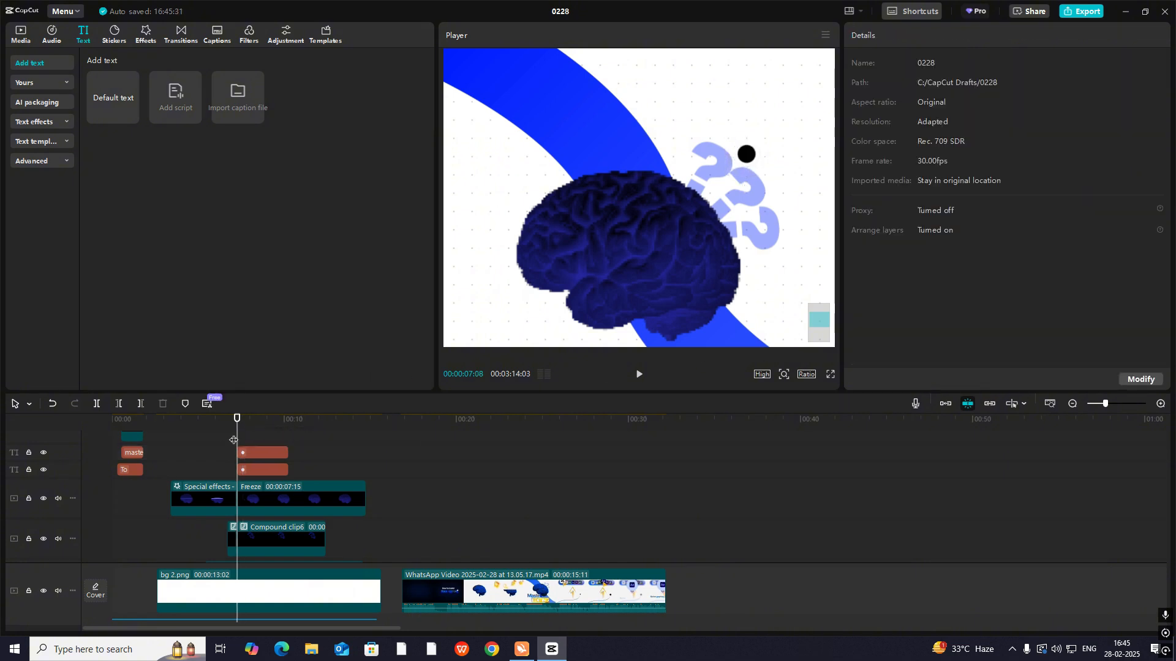
left_click(242, 452)
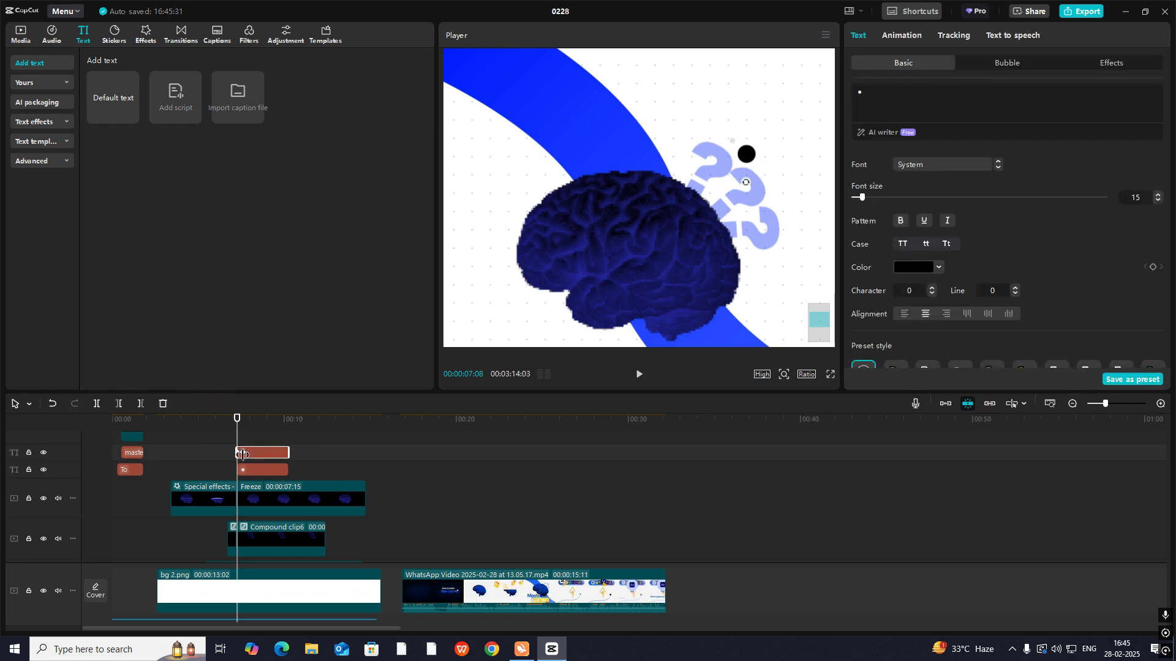
left_click_drag(244, 452, 250, 453)
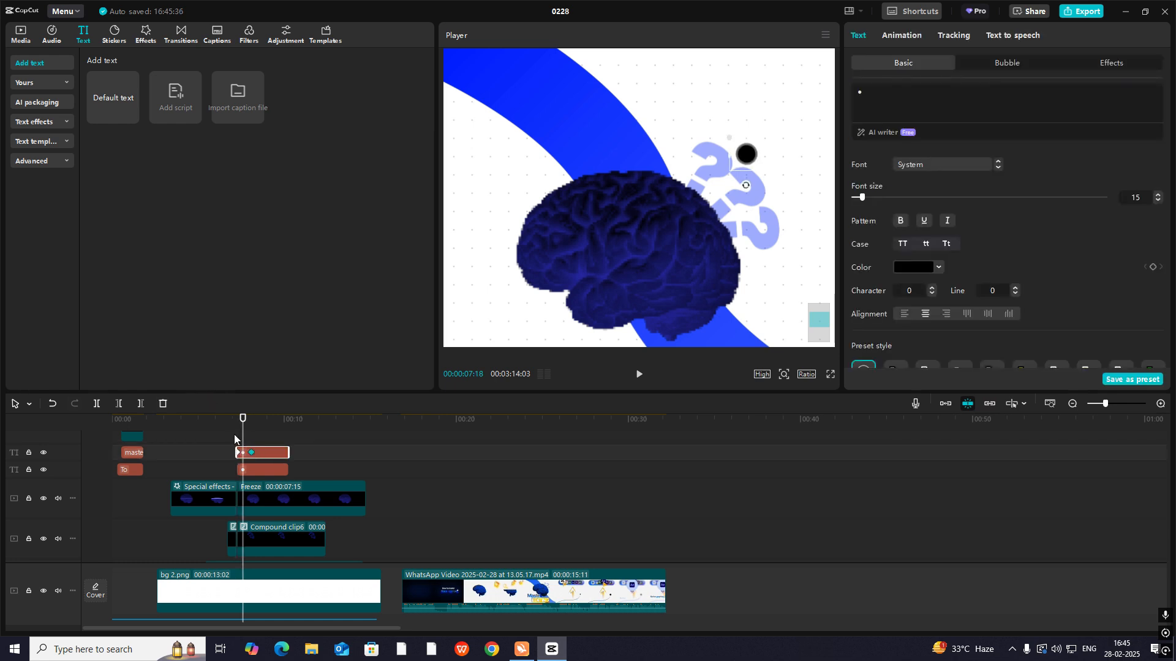
left_click(234, 439)
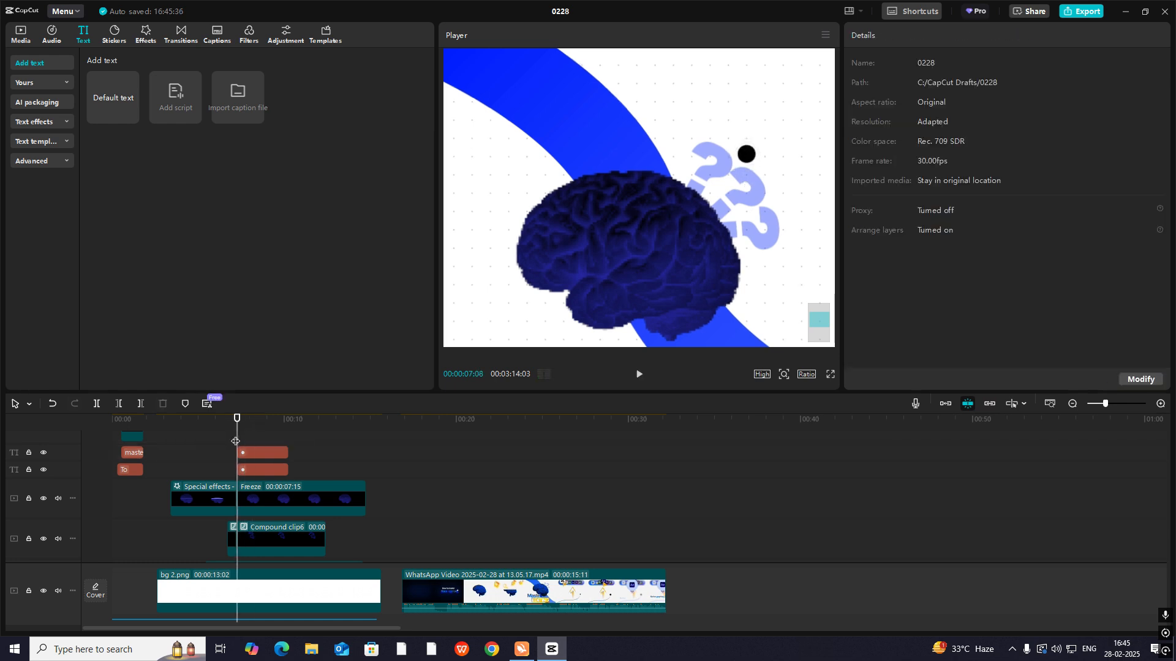
key("space")
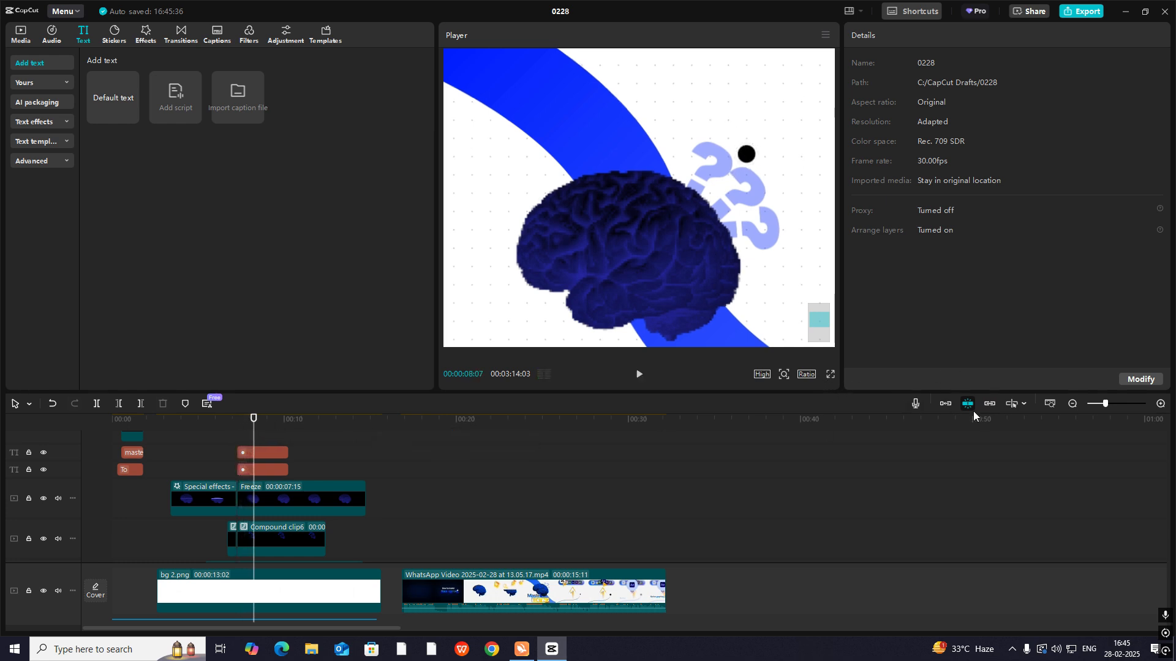
- Restore the full-frame preview and play the recreated scene from 00:00:06:17 to check the dot's pulse
left_click(1072, 404)
left_click(1072, 404)
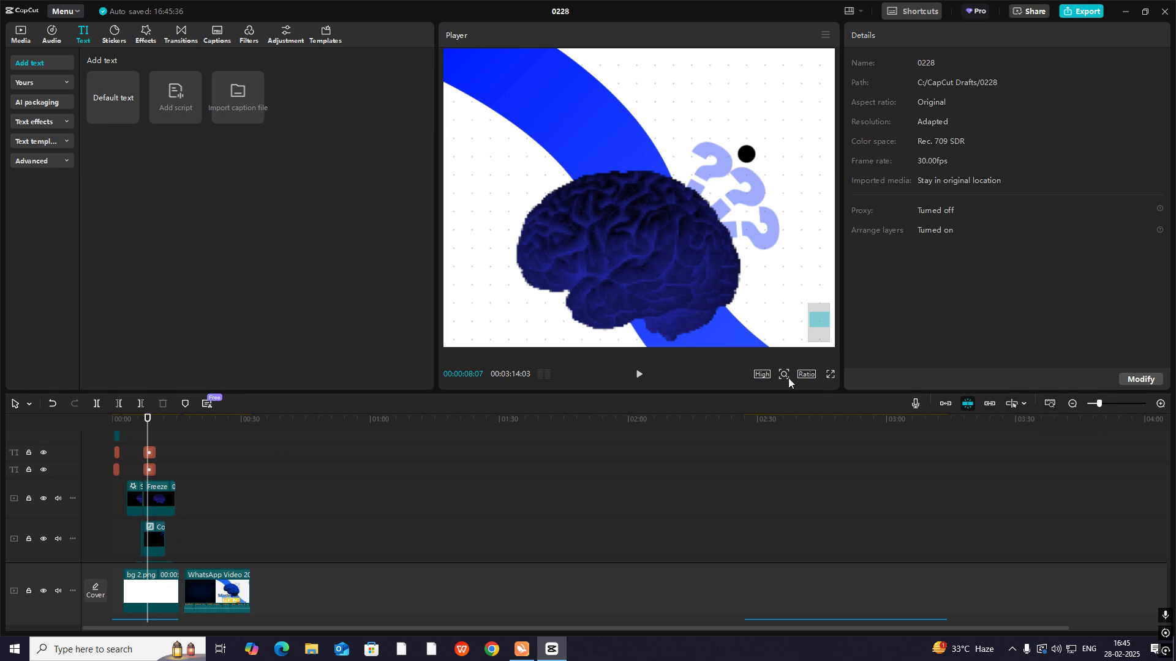
mouse_move(784, 375)
left_click_drag(774, 402, 763, 397)
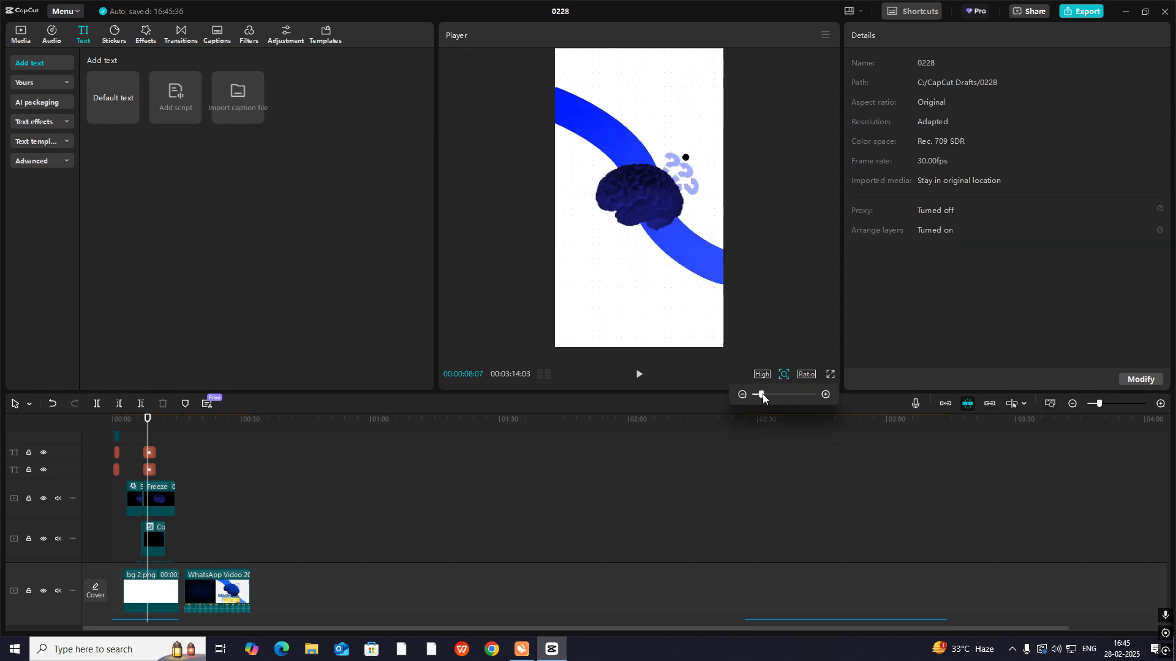
left_click(1159, 405)
left_click(1159, 405)
left_click(1159, 404)
left_click_drag(147, 440, 198, 456)
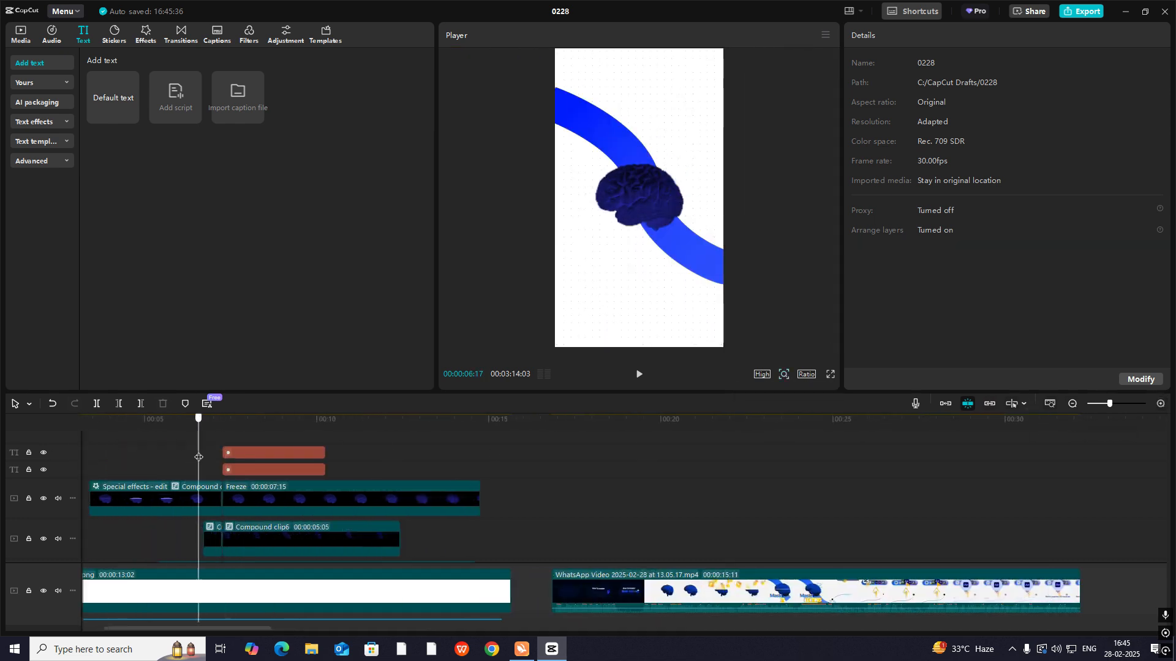
key("space")
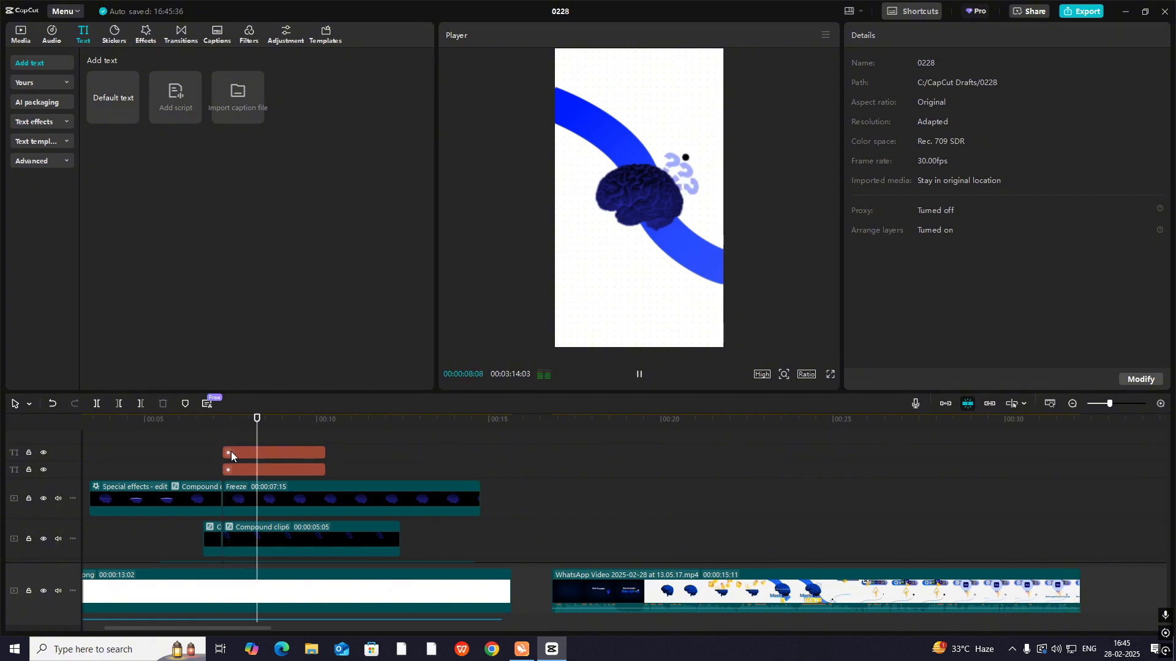
key("space")
left_click_drag(212, 446, 508, 501)
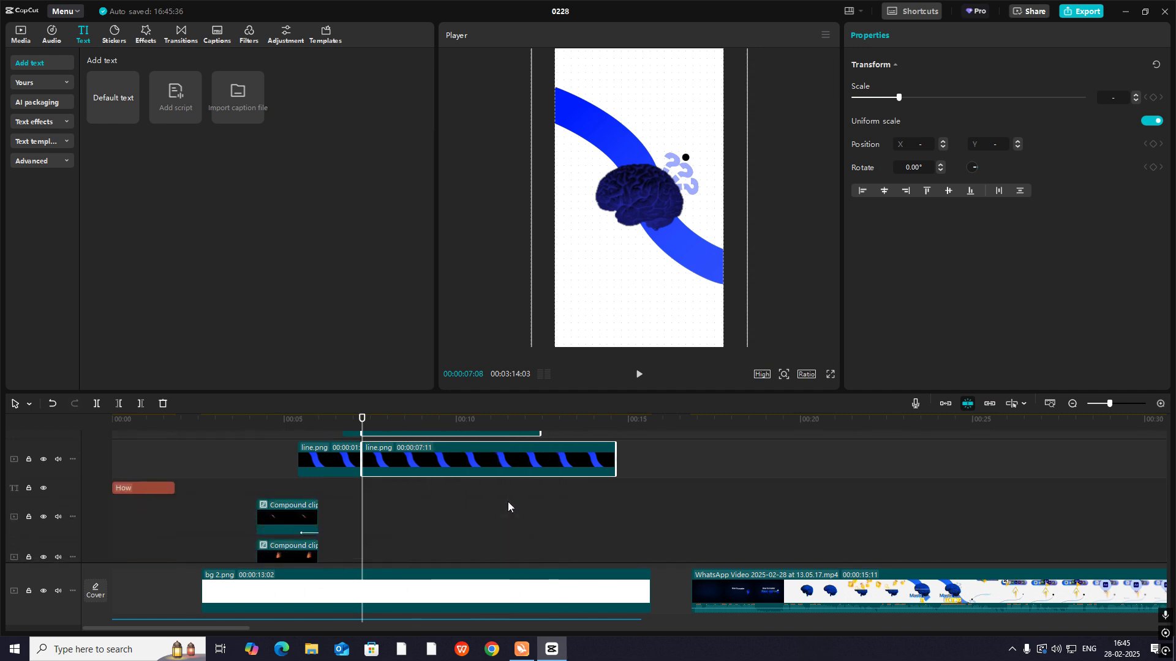
key("alt+g")
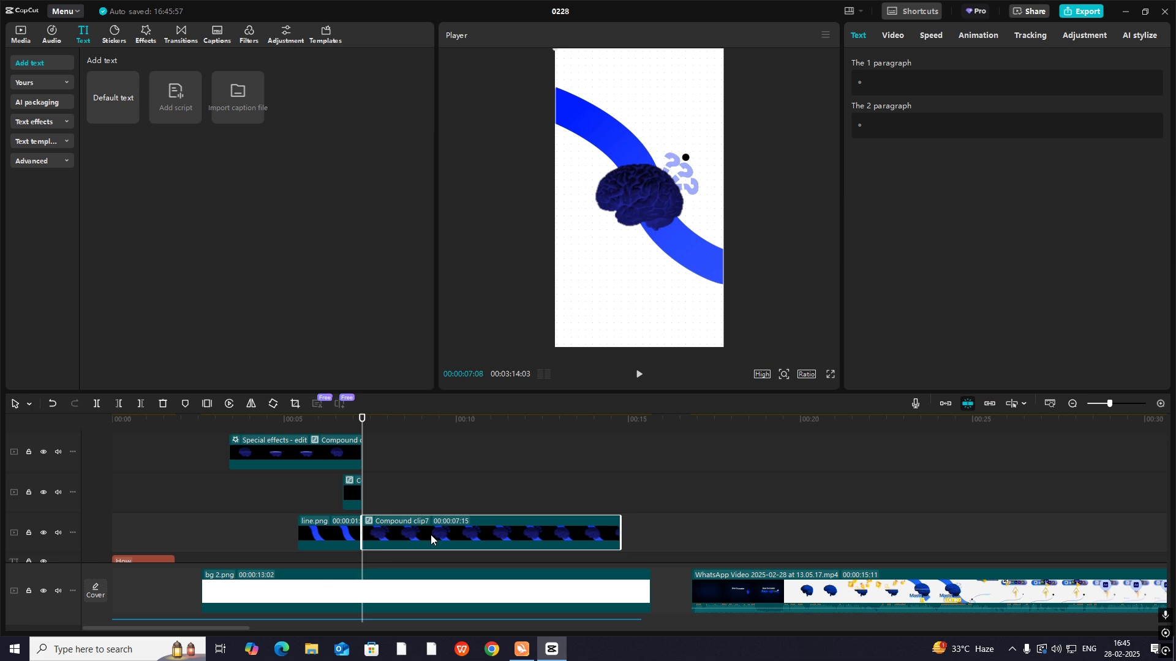
key("ctrl+z")
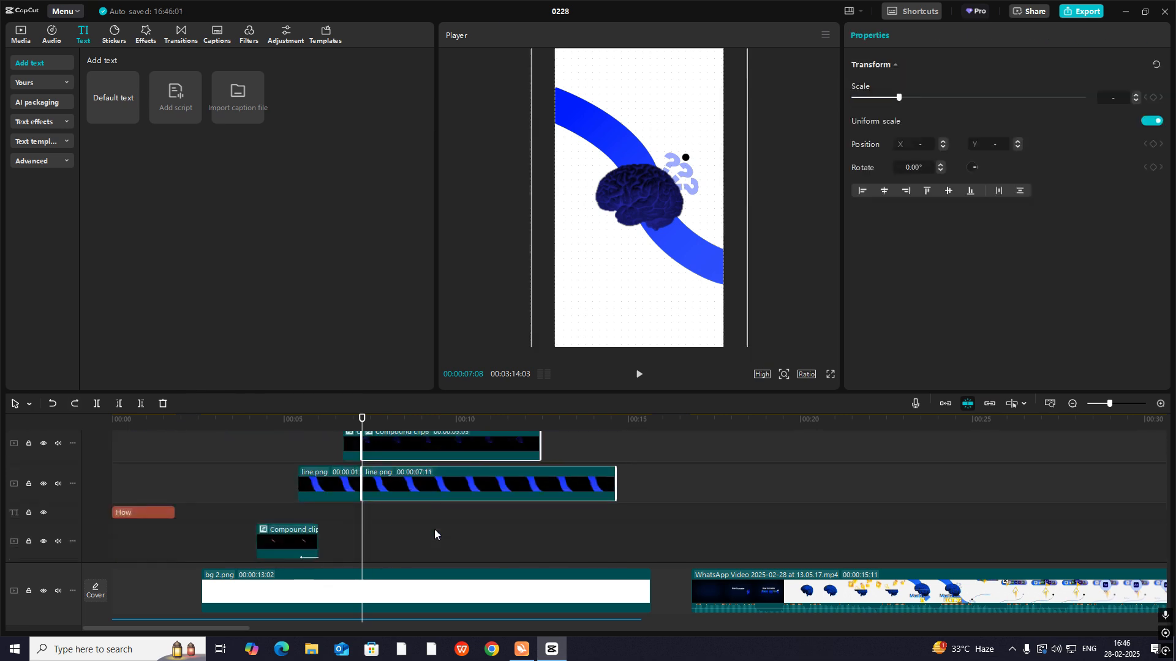
- Trim the frozen brain and line.png clips to 00:00:05:05 and extend the dot text to end with the question-mark clip
left_click(518, 490)
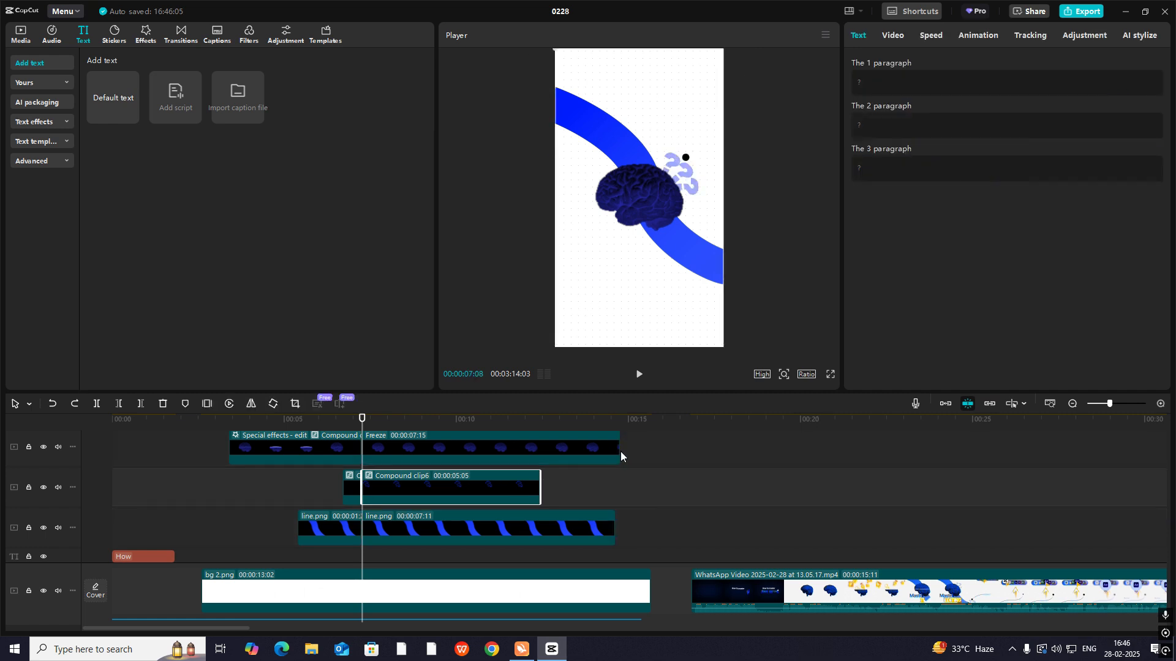
left_click_drag(620, 451, 540, 451)
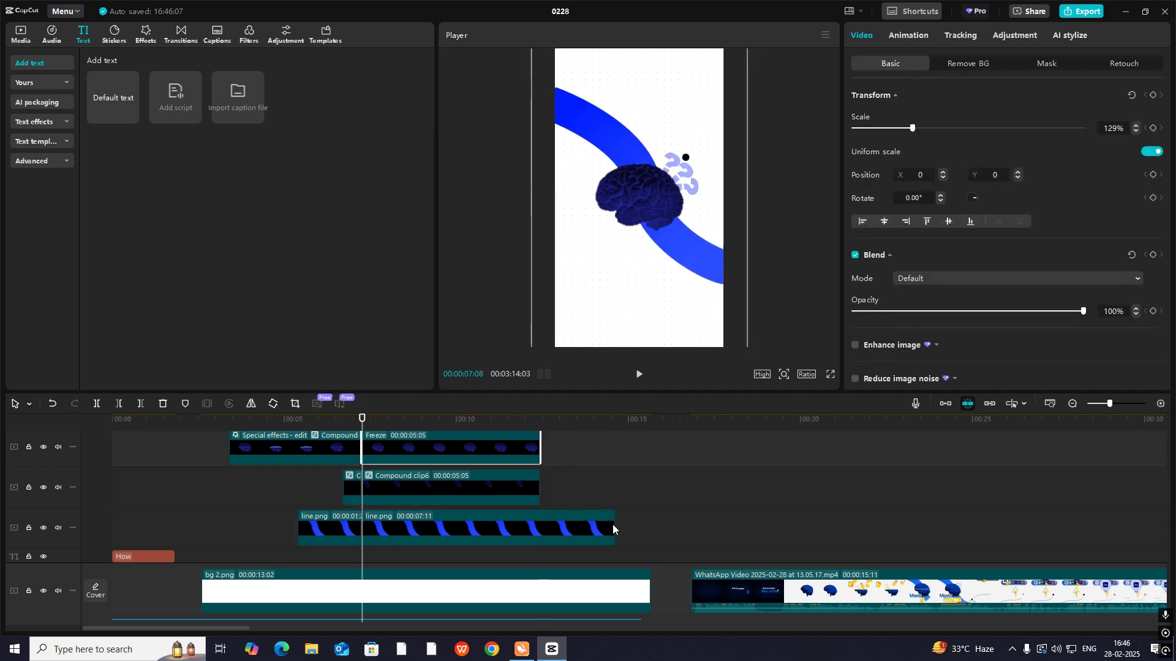
left_click_drag(614, 527, 533, 526)
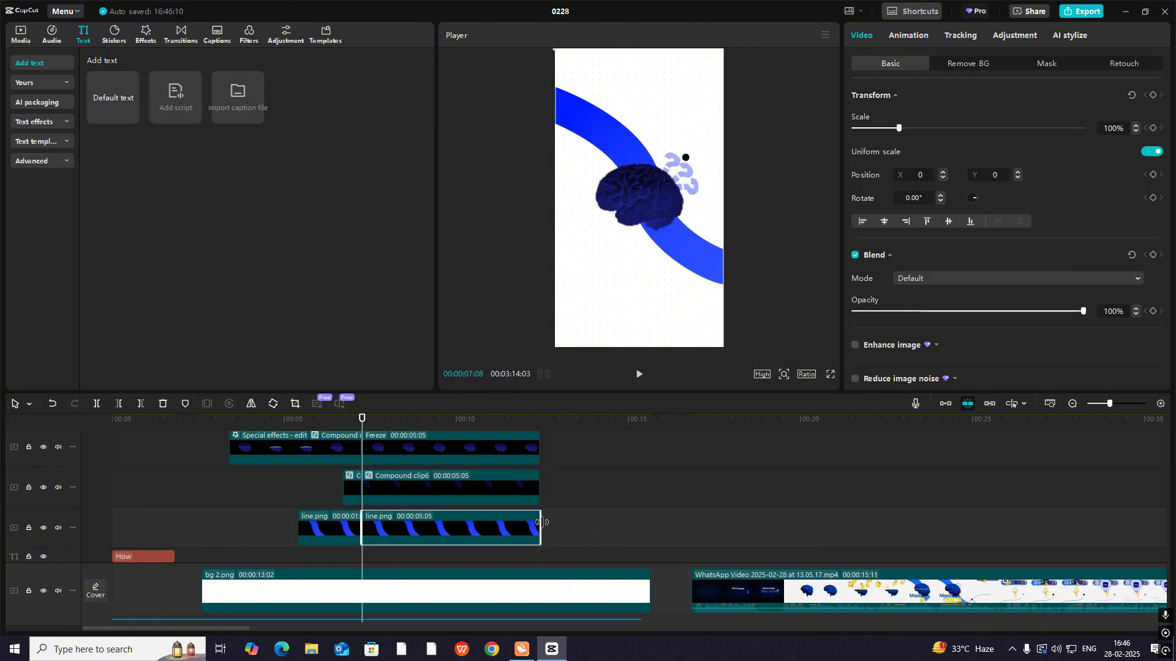
scroll(533, 527, "up", 2)
left_click_drag(472, 479, 534, 488)
- Combine the dot, brain, question-mark and line clips from 00:00:07:08 into a compound clip and add a Transform keyframe at its start
scroll(548, 486, "down", 1)
left_click_drag(604, 450, 429, 540)
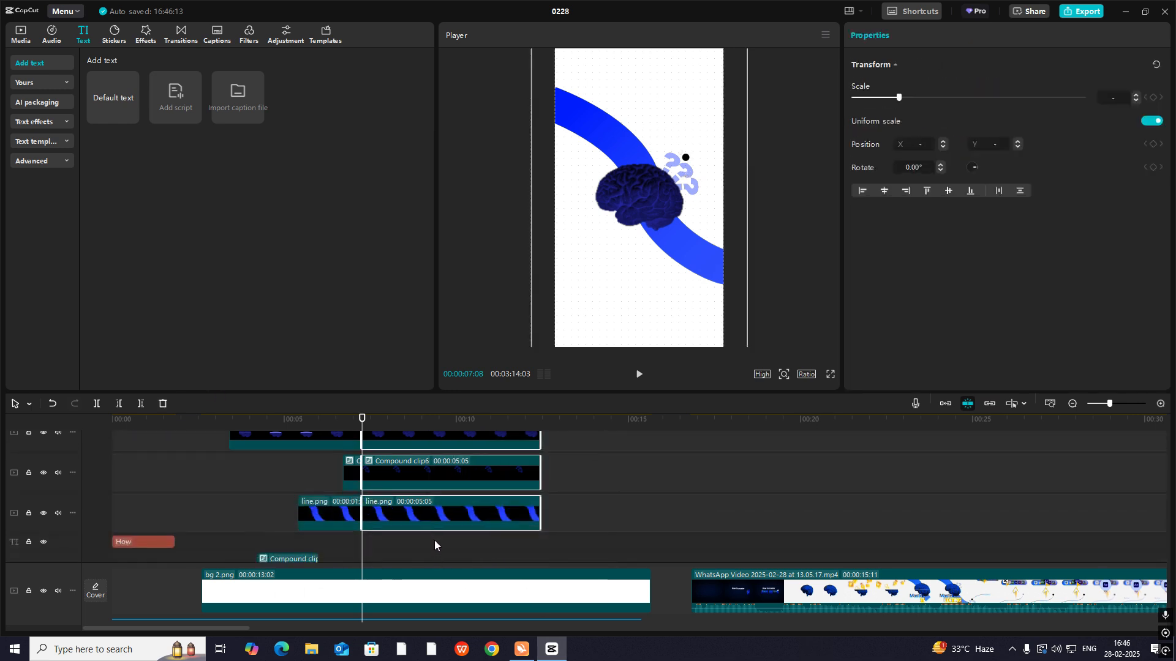
key("alt+g")
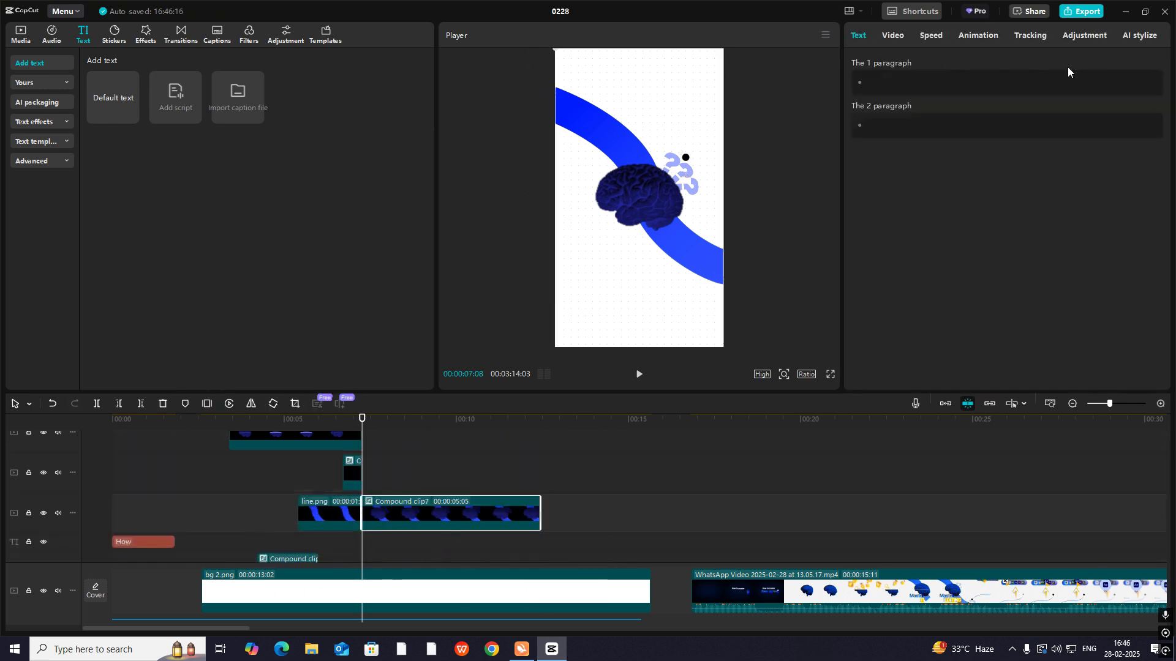
left_click(891, 36)
left_click(1154, 96)
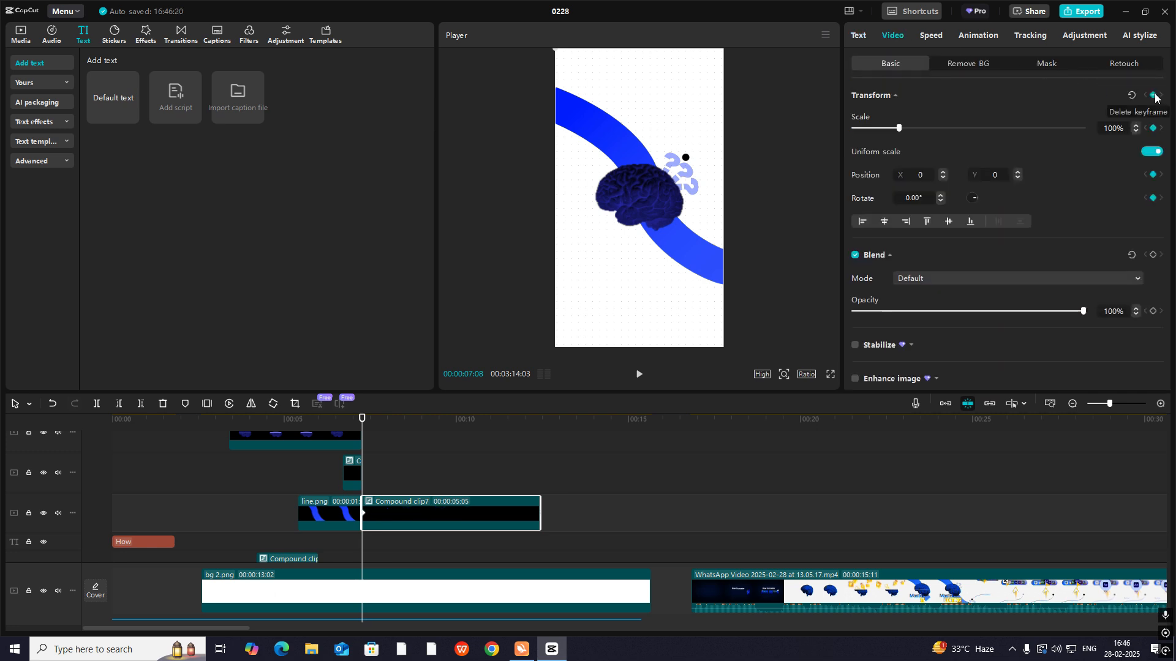
- Play the reference video from 00:00:23:01 and compare its scene shift with the recreated scene from about 00:00:07:08
left_click_drag(362, 422, 388, 429)
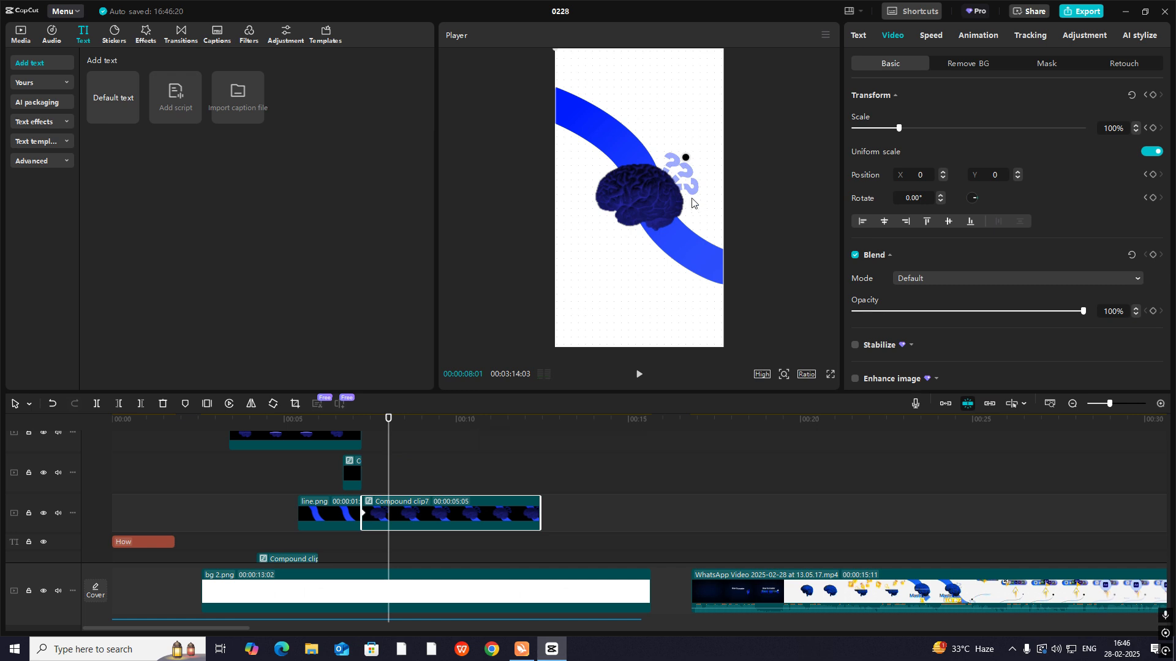
left_click(905, 536)
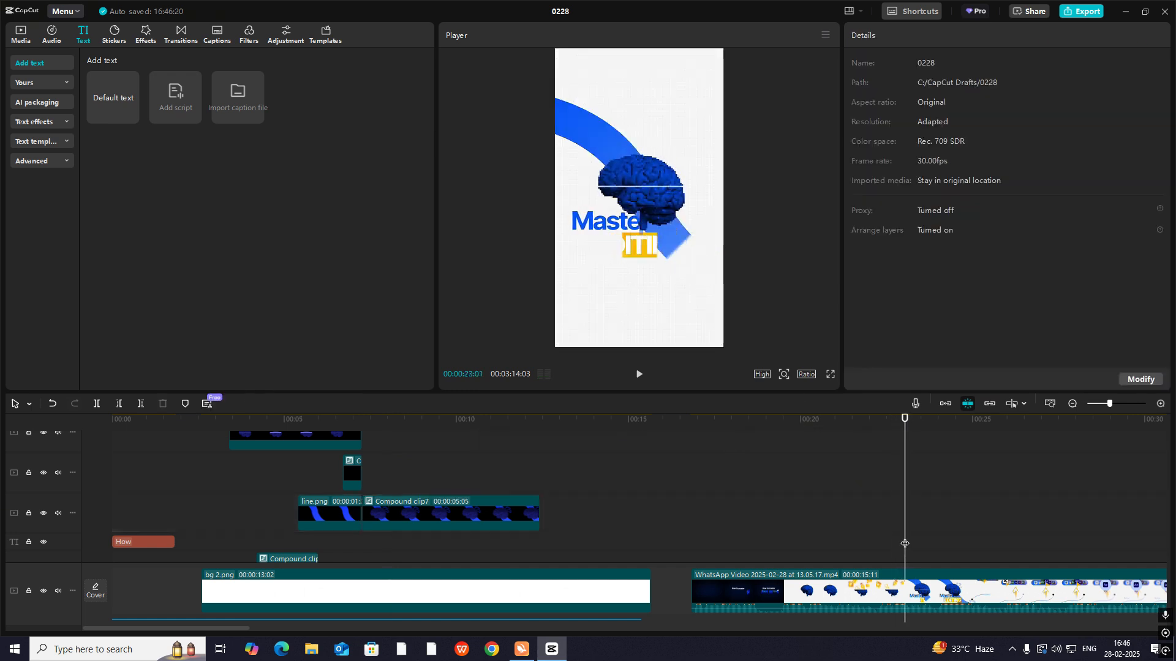
key("space")
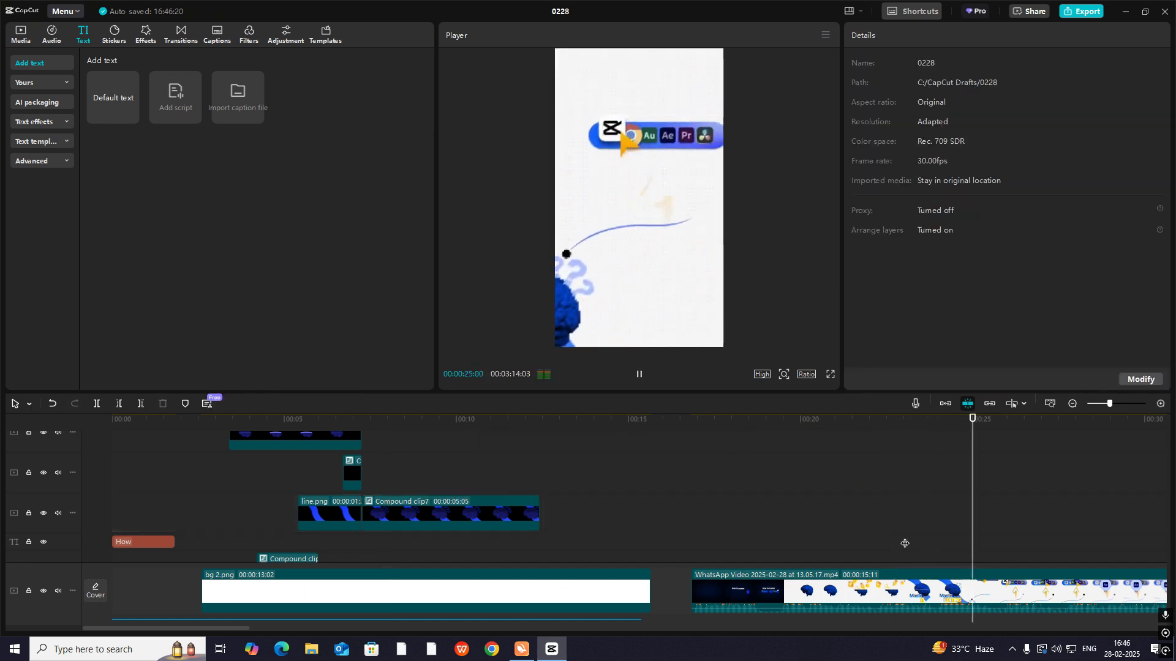
left_click(905, 544)
left_click_drag(386, 428, 358, 428)
key("space")
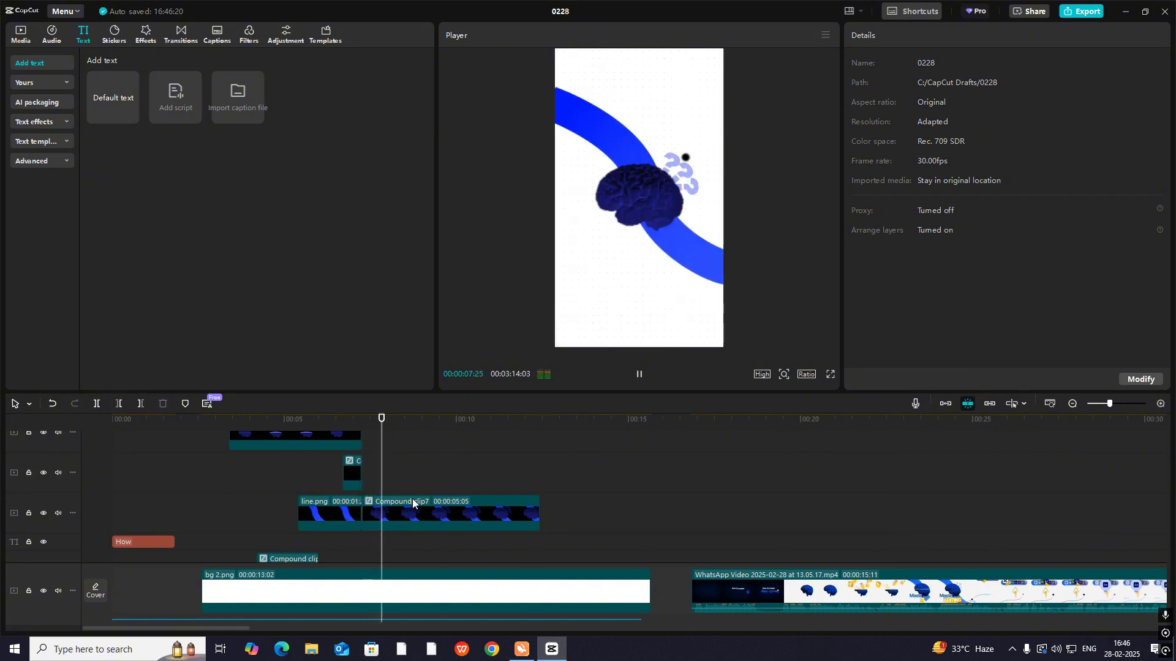
- At 00:00:08:04, move the compound clip down and left until mainly the dot and question marks remain in the frame's lower-left corner
key("space")
left_click_drag(662, 174, 616, 255)
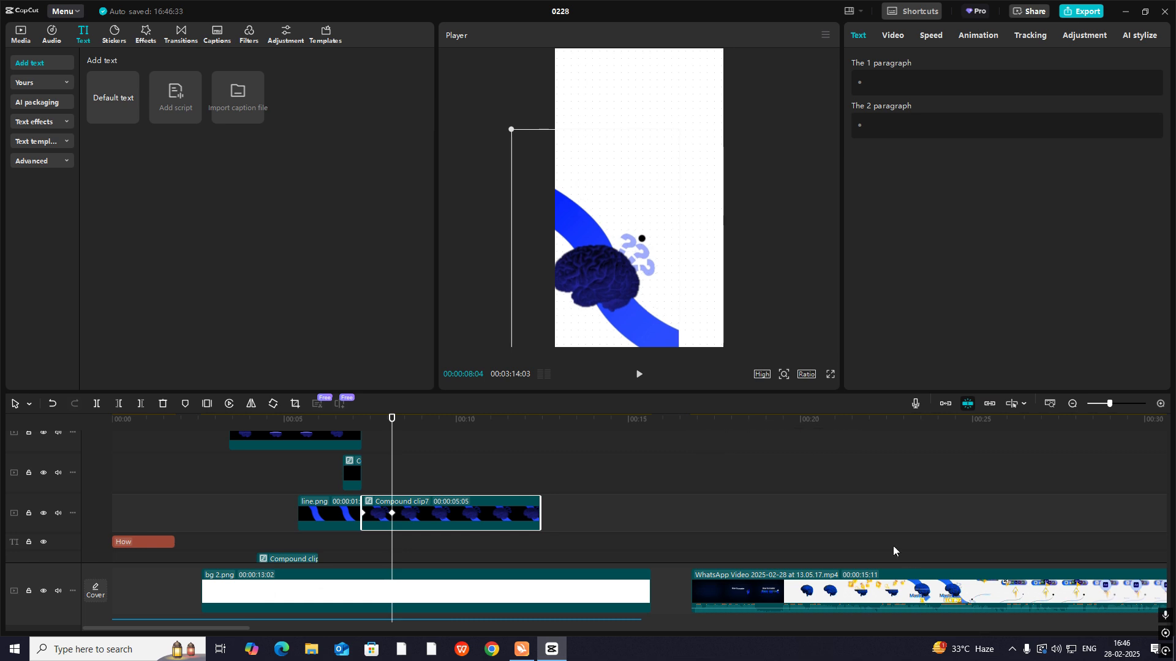
left_click(893, 546)
left_click_drag(893, 548, 1020, 587)
left_click(319, 479)
left_click_drag(321, 480, 388, 502)
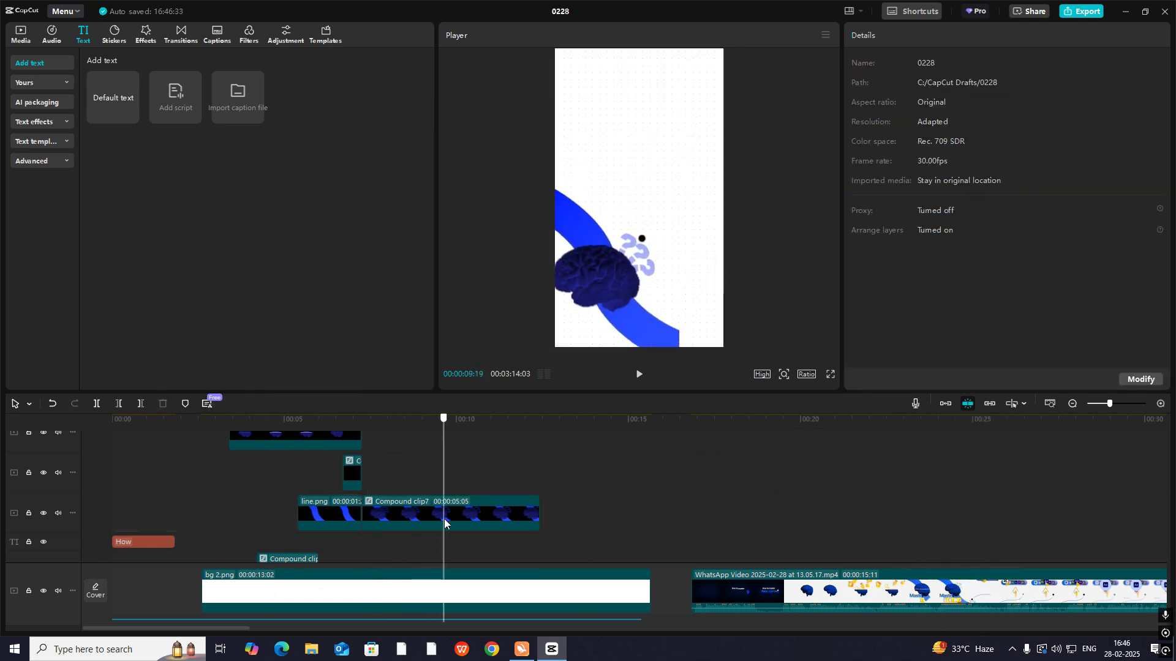
left_click(390, 513)
left_click_drag(606, 300, 532, 370)
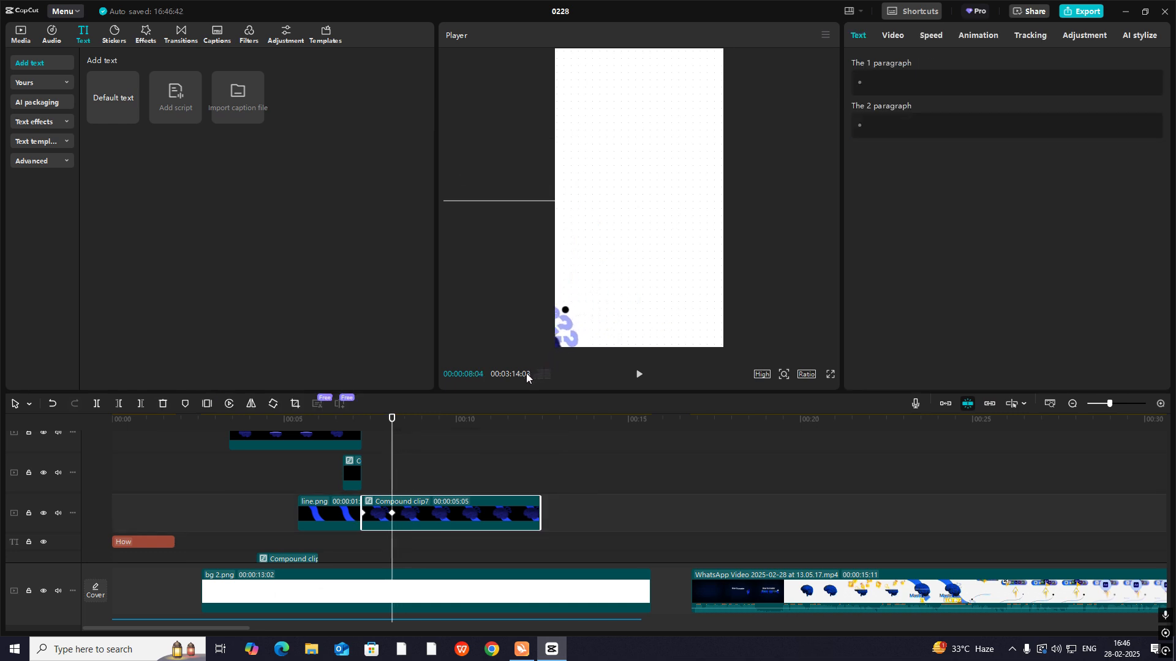
- Shift the compound clip's second position keyframe by about half a second to slow the movement
left_click(367, 471)
left_click(399, 493)
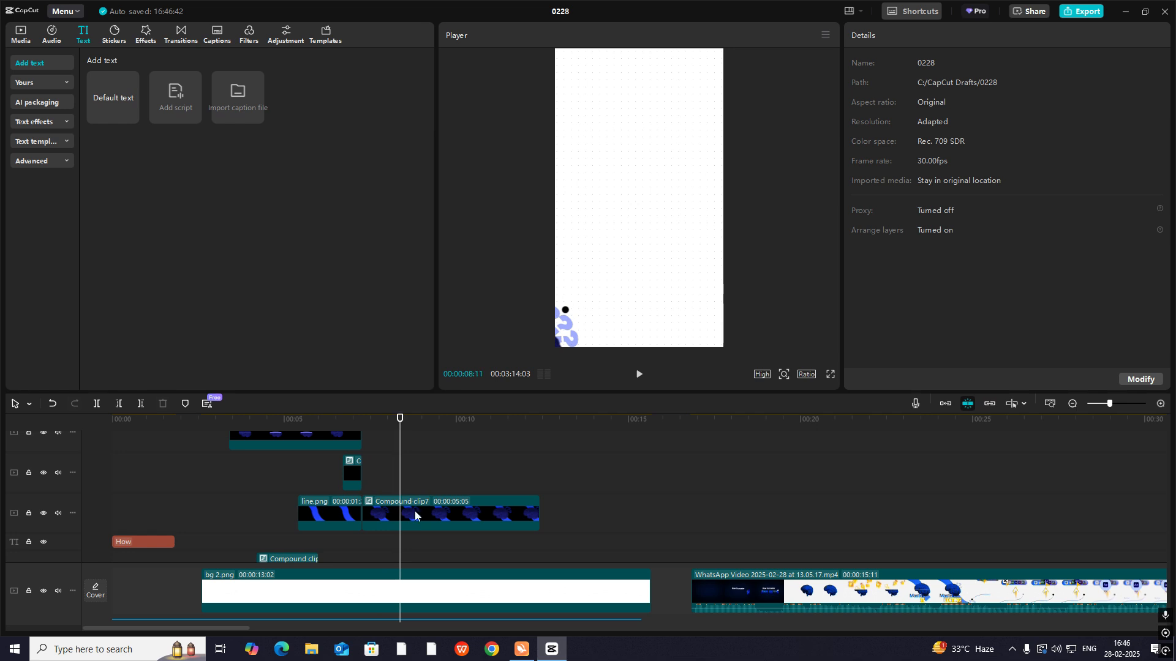
left_click(413, 511)
left_click(410, 515)
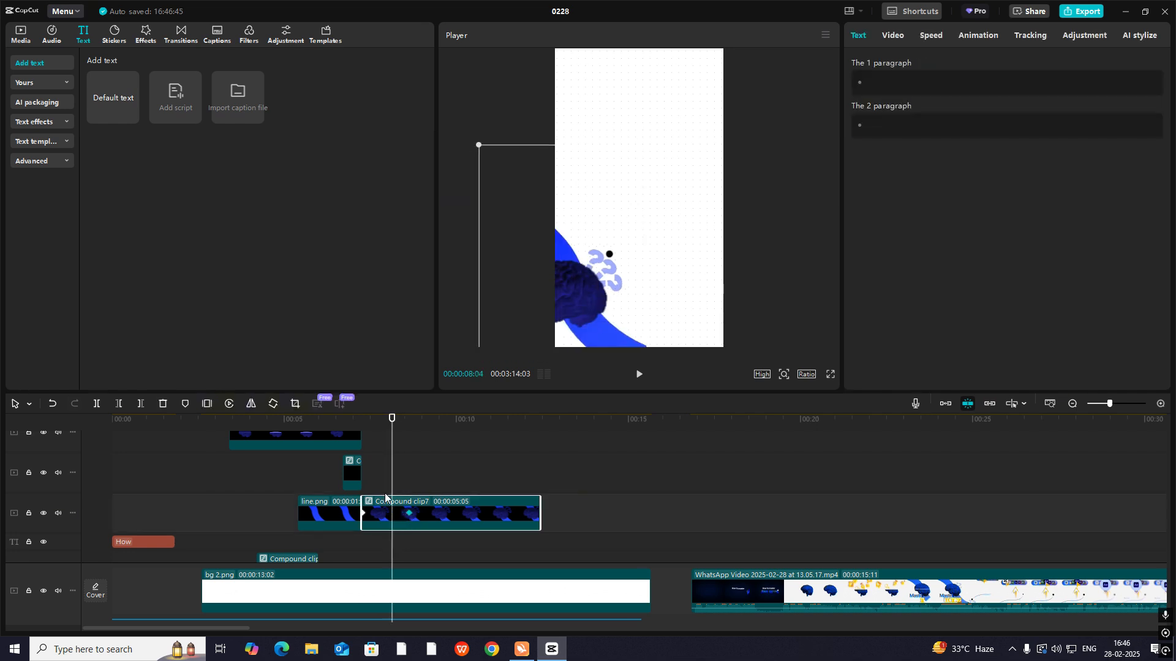
- Apply the Cubic Out preset curve to the compound clip's X position animation between its two keyframes
key("alt+k")
scroll(408, 519, "up", 2)
left_click(394, 537)
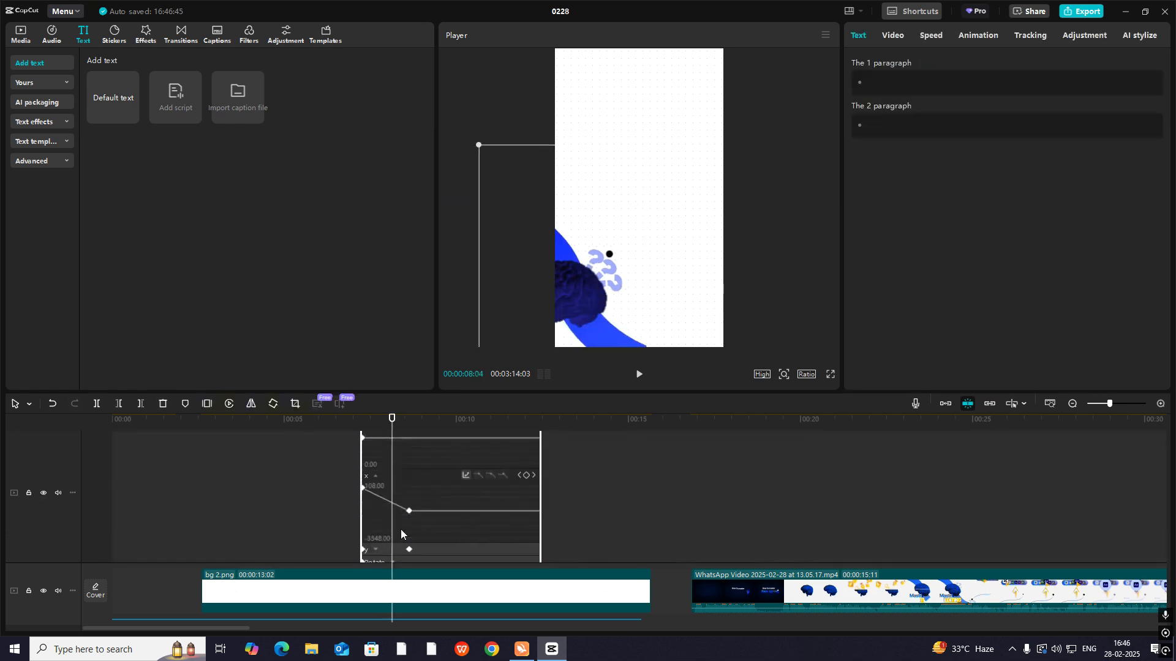
left_click(409, 511)
left_click(465, 475)
left_click(550, 540)
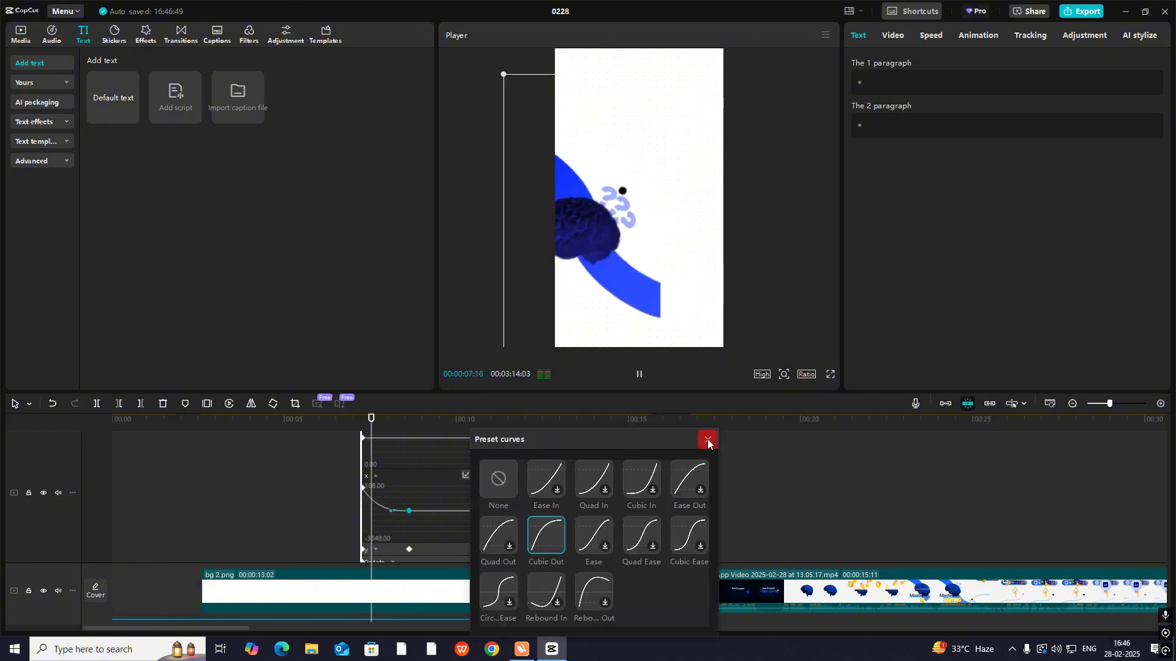
left_click(708, 441)
- Apply the Cubic Out preset curve to the compound clip's Y position animation and close its keyframe graph
left_click(390, 548)
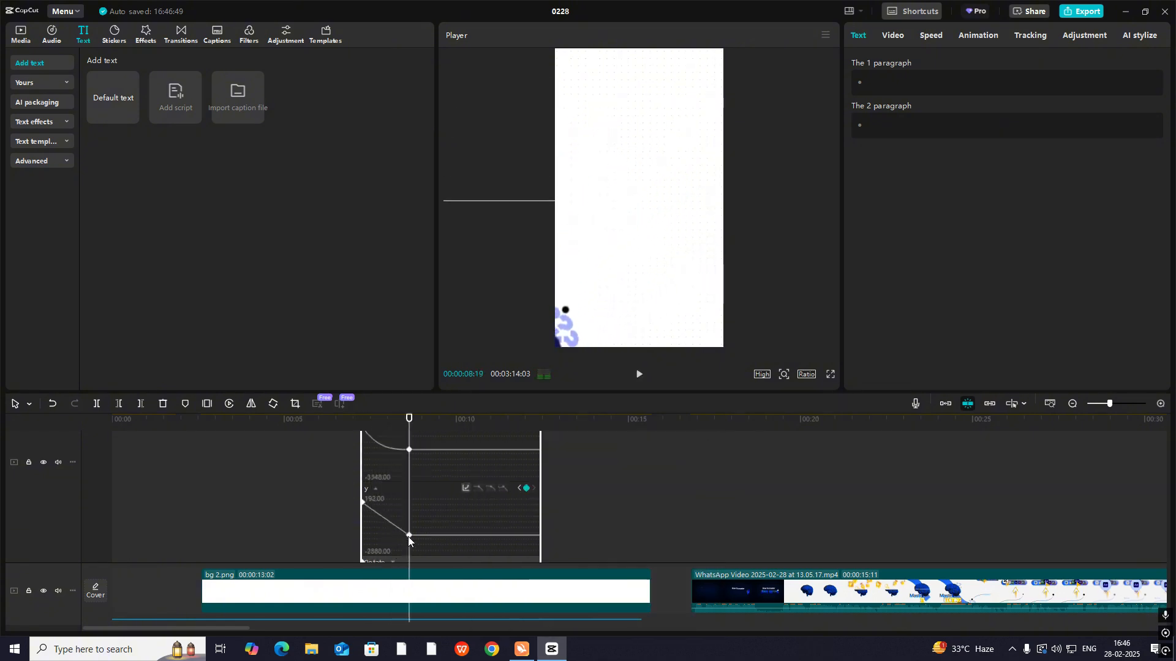
left_click(467, 482)
left_click(554, 545)
left_click(704, 441)
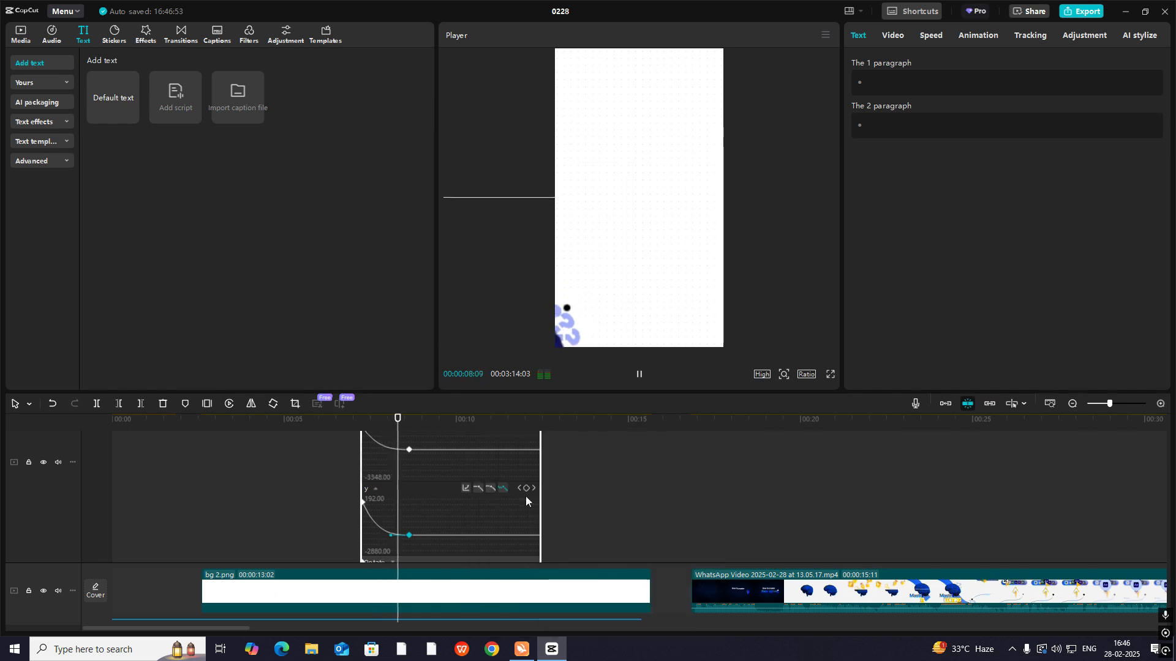
scroll(409, 534, "down", 3)
key("alt+k")
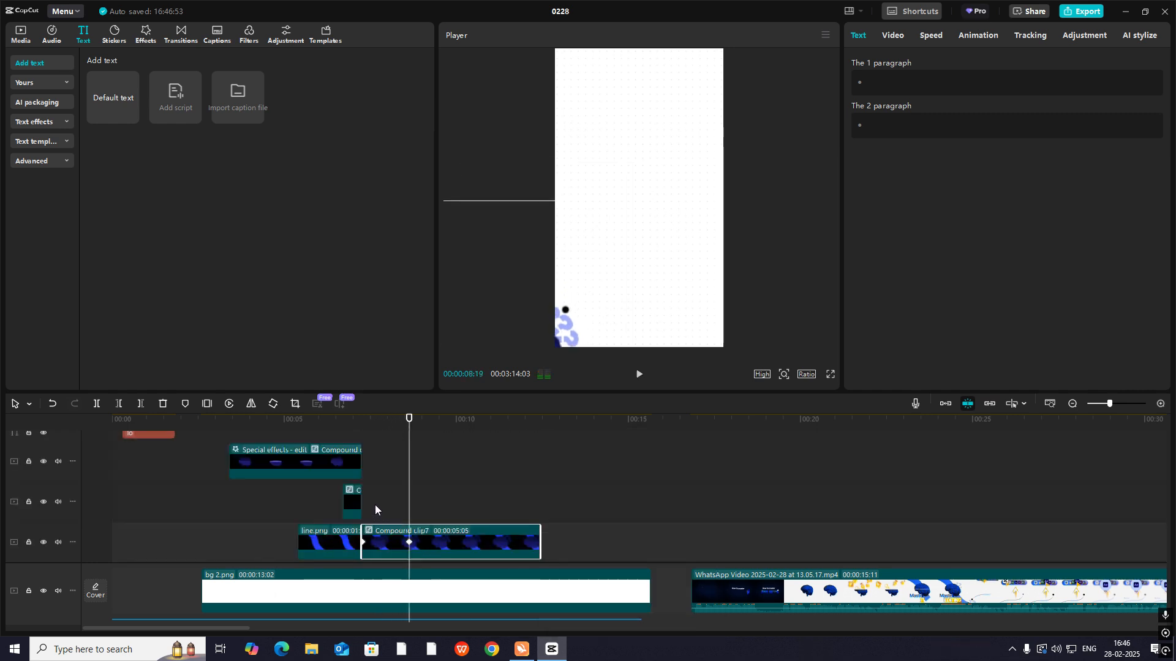
- Add line 2.png above the compound clip, starting at 00:00:07:08
left_click(349, 499)
key("space")
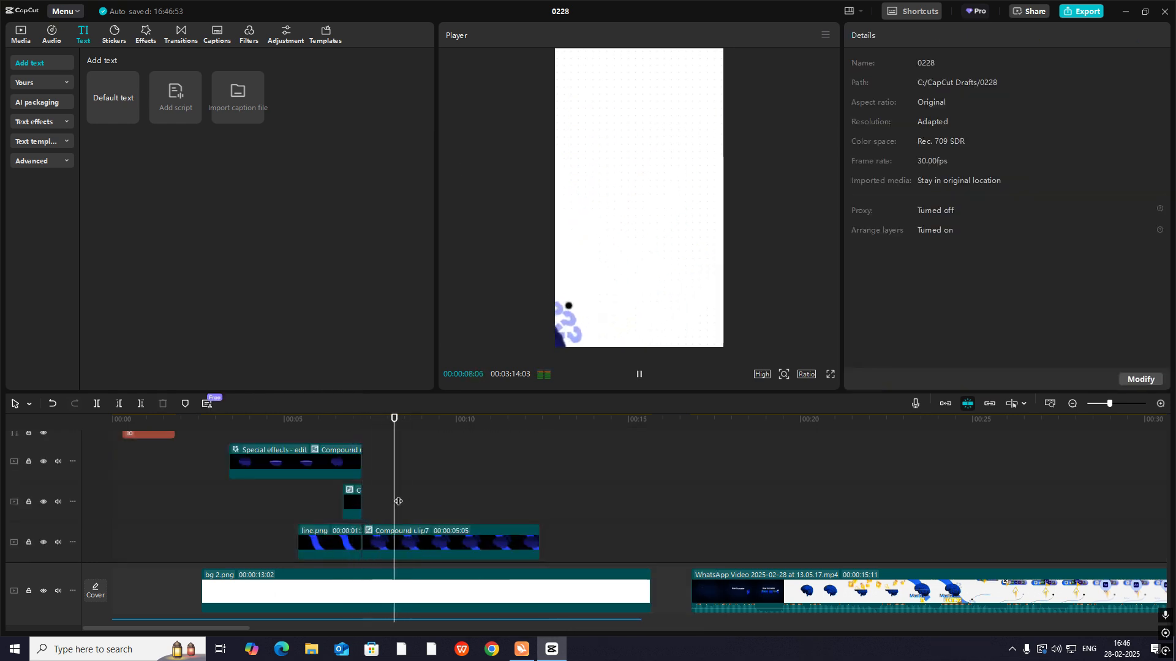
left_click_drag(398, 501, 363, 496)
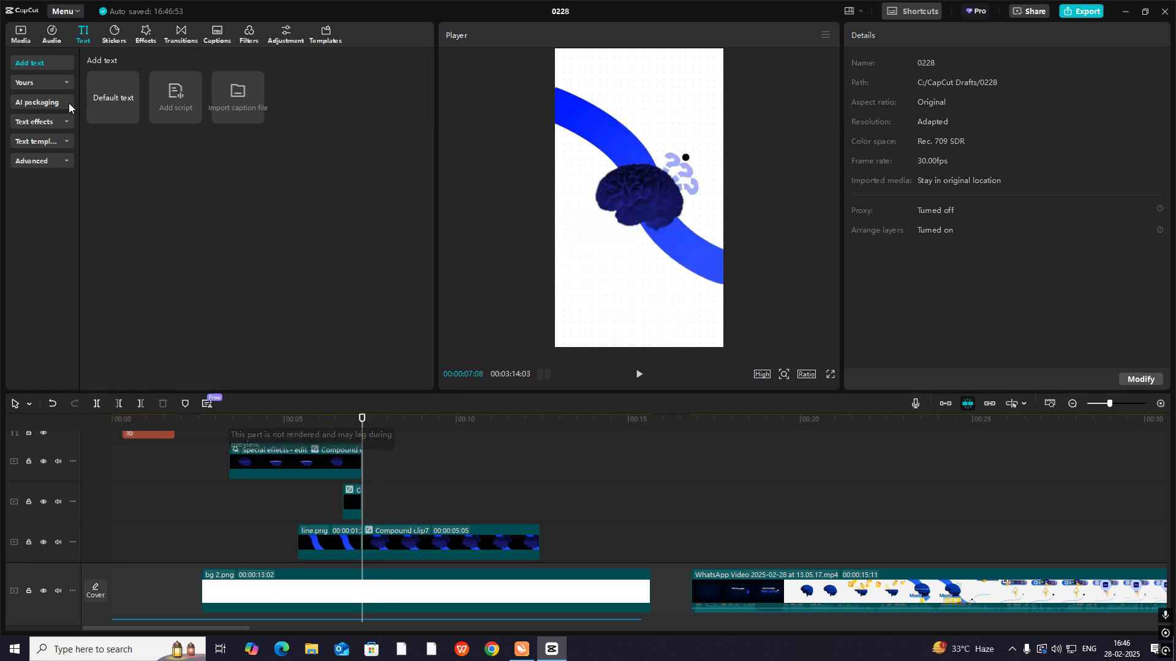
left_click(20, 34)
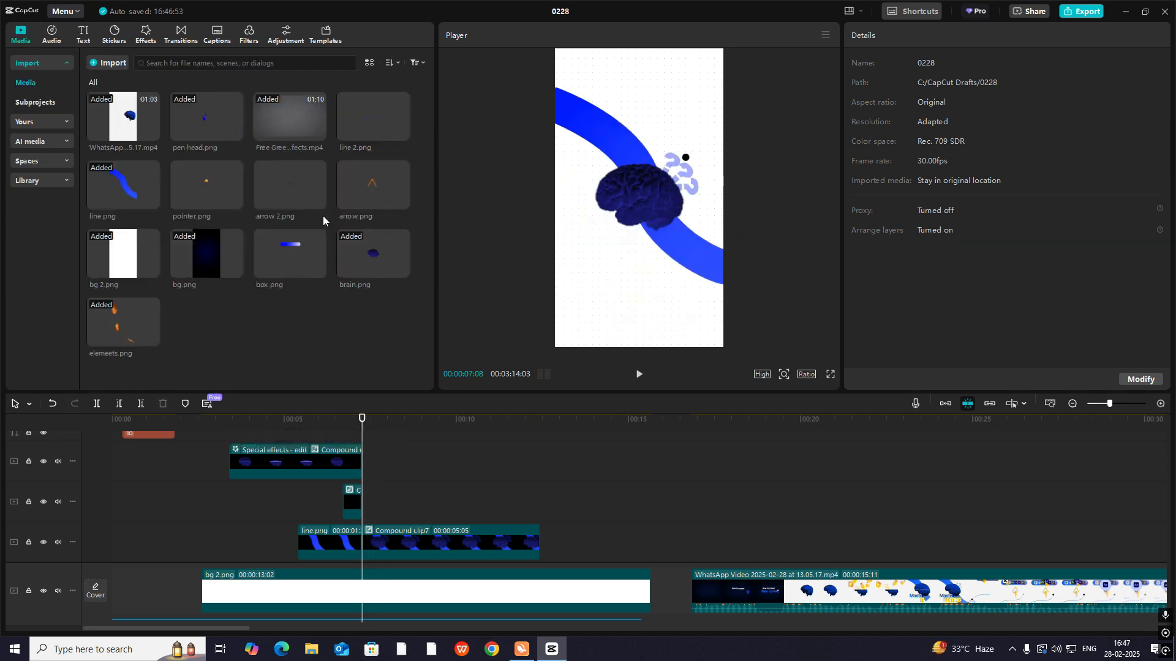
left_click_drag(367, 130, 362, 505)
key("space")
key("space")
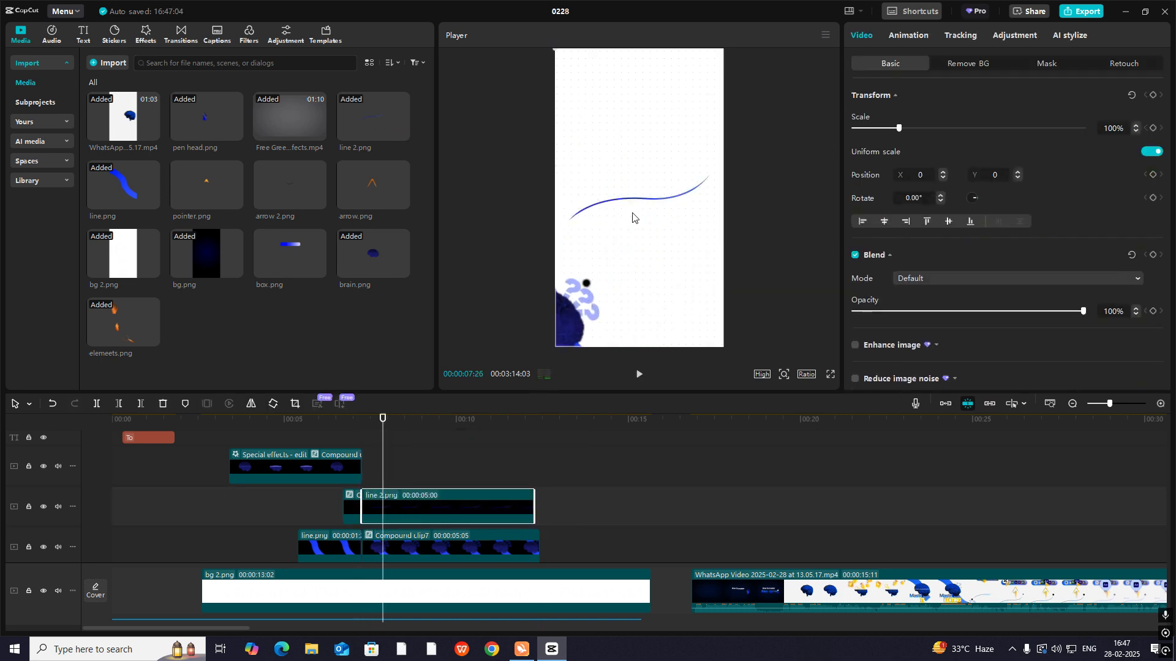
- Scale line 2.png to 88%, rotate it to -33.27° and place its lower end at the black dot
left_click_drag(631, 197, 638, 209)
mouse_move(649, 256)
left_mouse_down()
mouse_move(649, 158)
mouse_move(726, 212)
mouse_move(661, 295)
mouse_move(653, 244)
left_mouse_up()
left_click_drag(720, 301, 681, 324)
left_click_drag(660, 245, 684, 292)
left_click_drag(531, 120, 561, 181)
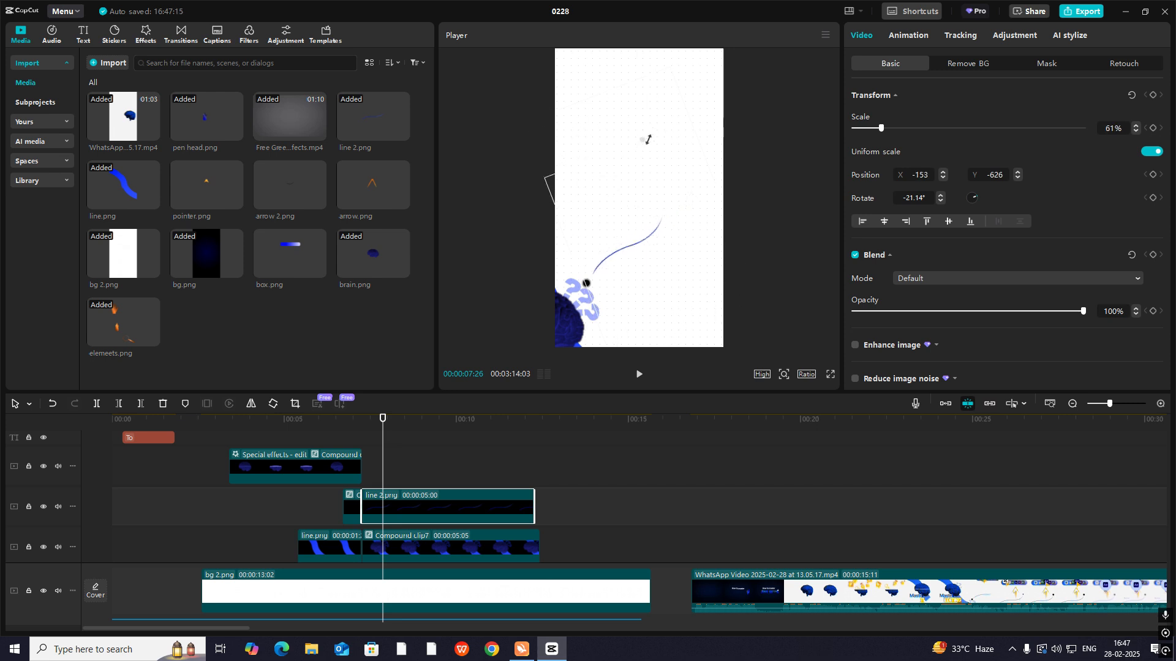
left_click_drag(648, 140, 655, 97)
left_click_drag(604, 255, 617, 250)
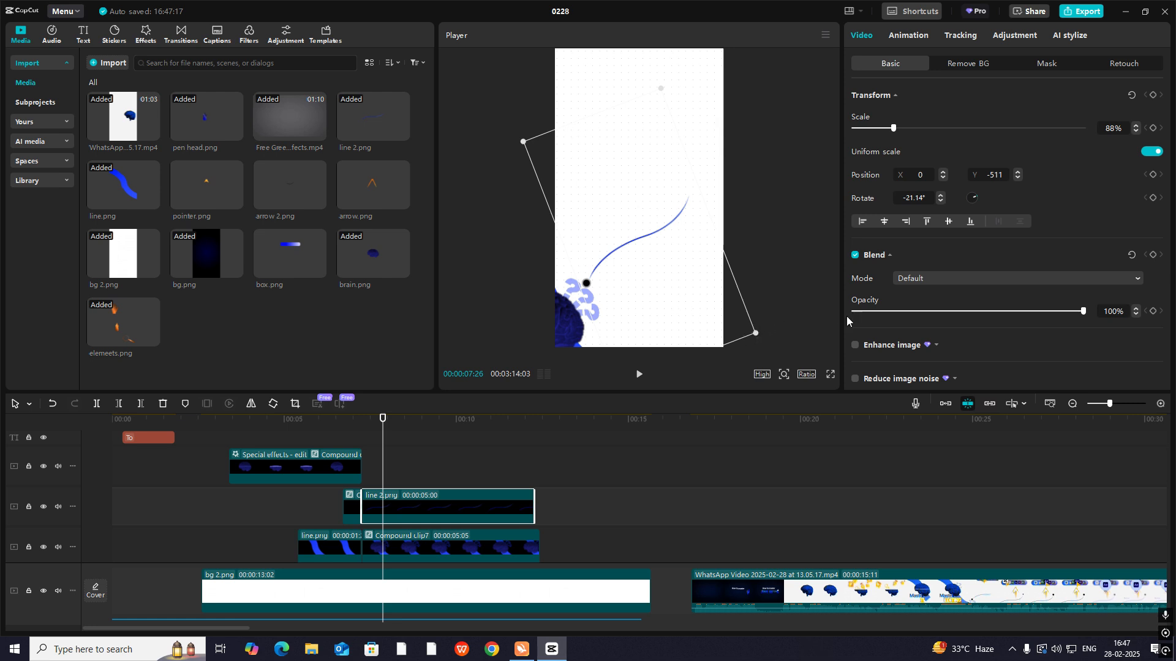
left_click(781, 375)
left_click_drag(762, 394, 747, 392)
left_click_drag(678, 323, 701, 322)
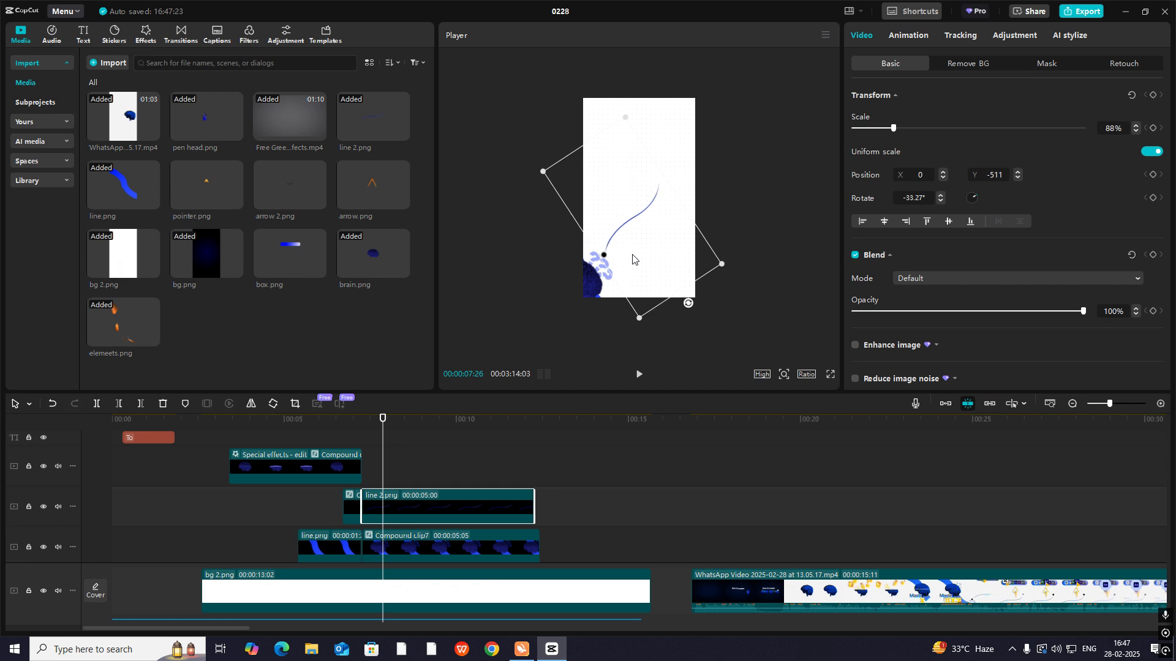
left_click(729, 186)
- At 00:00:07:08, move line 2.png to X 1149, Y 1213 so its end meets the dot, and add a Transform keyframe
left_click_drag(382, 464, 363, 479)
left_click(388, 498)
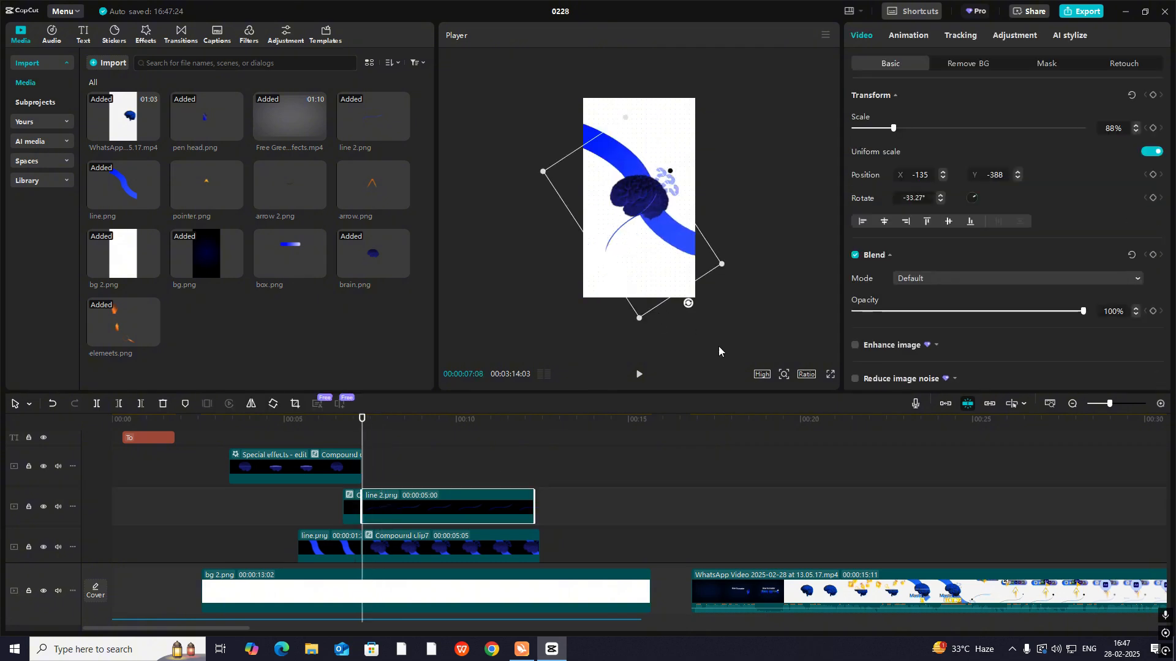
left_click(779, 376)
left_click_drag(757, 399, 761, 401)
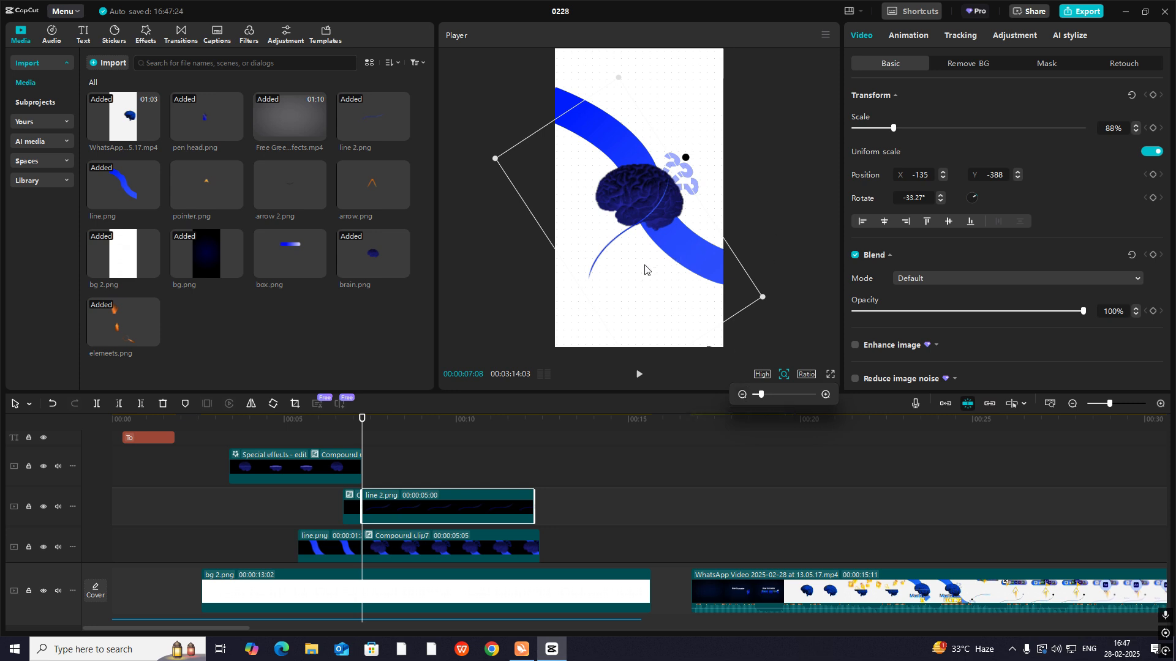
left_click_drag(639, 275, 729, 148)
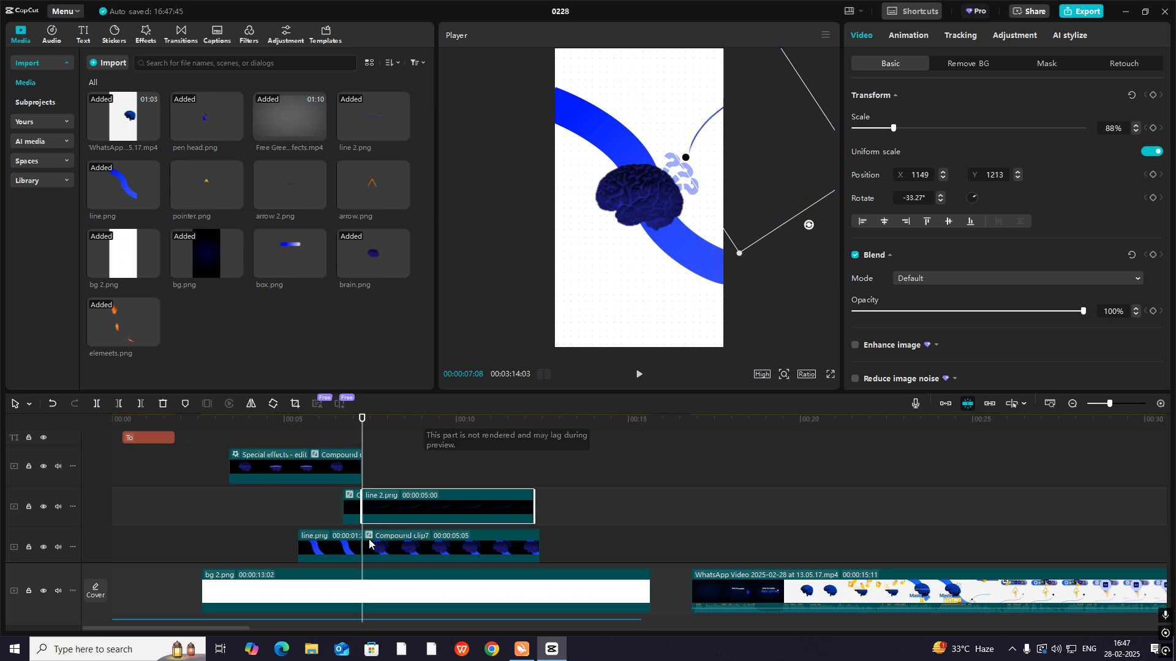
left_click(1152, 95)
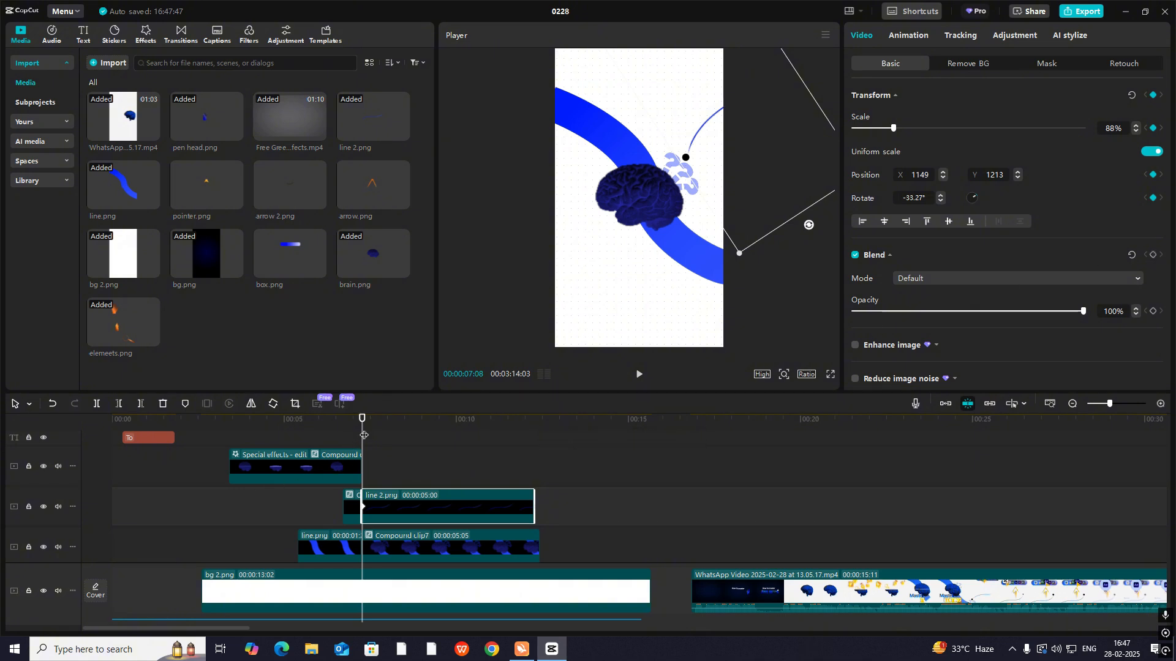
- At 00:00:08:19, move line 2.png to X -394, Y -750 so its lower end meets the dot
left_click_drag(364, 436, 409, 468)
left_click(410, 552)
left_click_drag(699, 161, 582, 306)
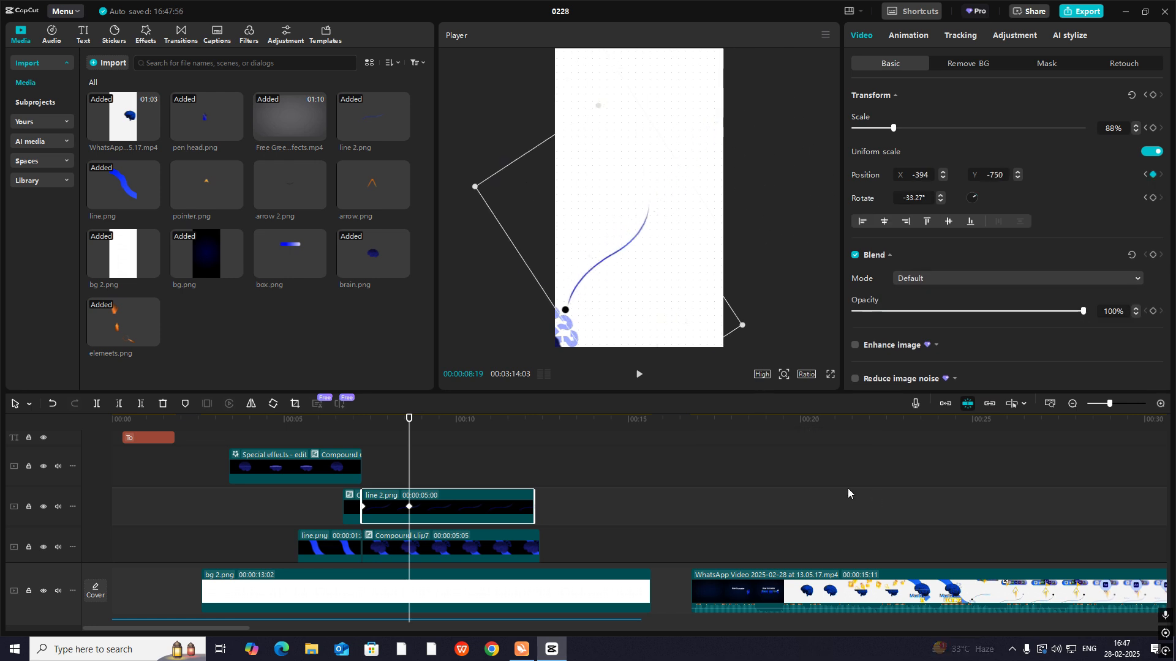
left_click_drag(847, 488, 823, 503)
- At 00:00:07:08, rotate line 2.png to 4.43° and move it to X 1436, Y 730, and remove its second keyframe
left_click_drag(725, 501, 362, 472)
left_click(427, 499)
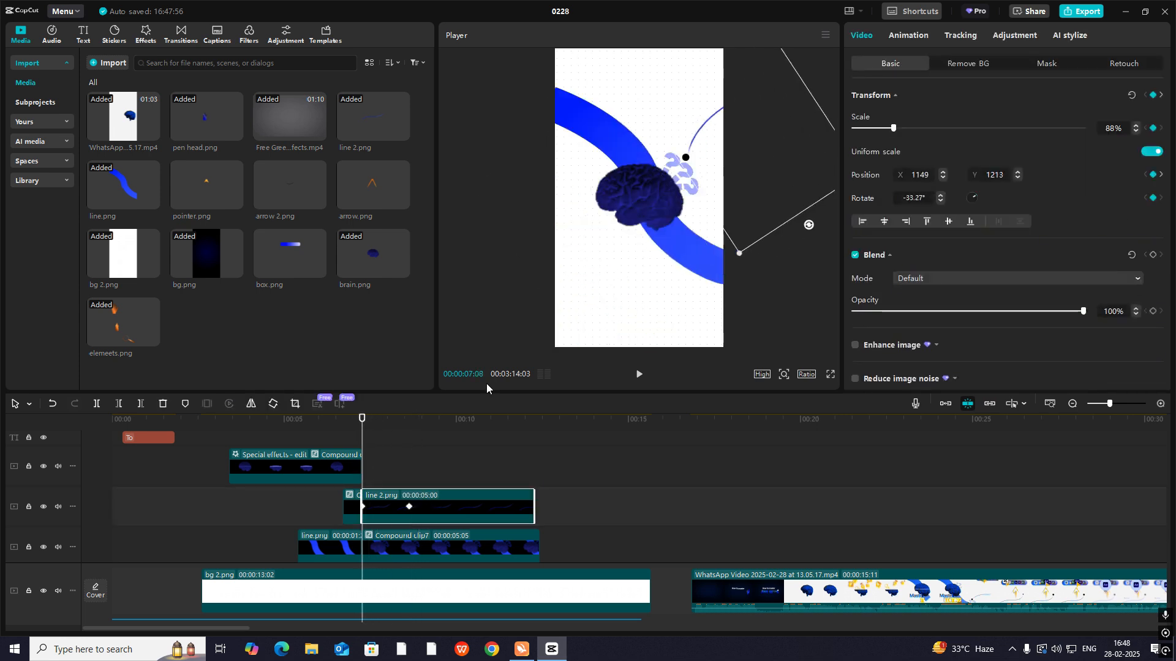
left_click_drag(814, 236, 747, 197)
left_click(409, 507)
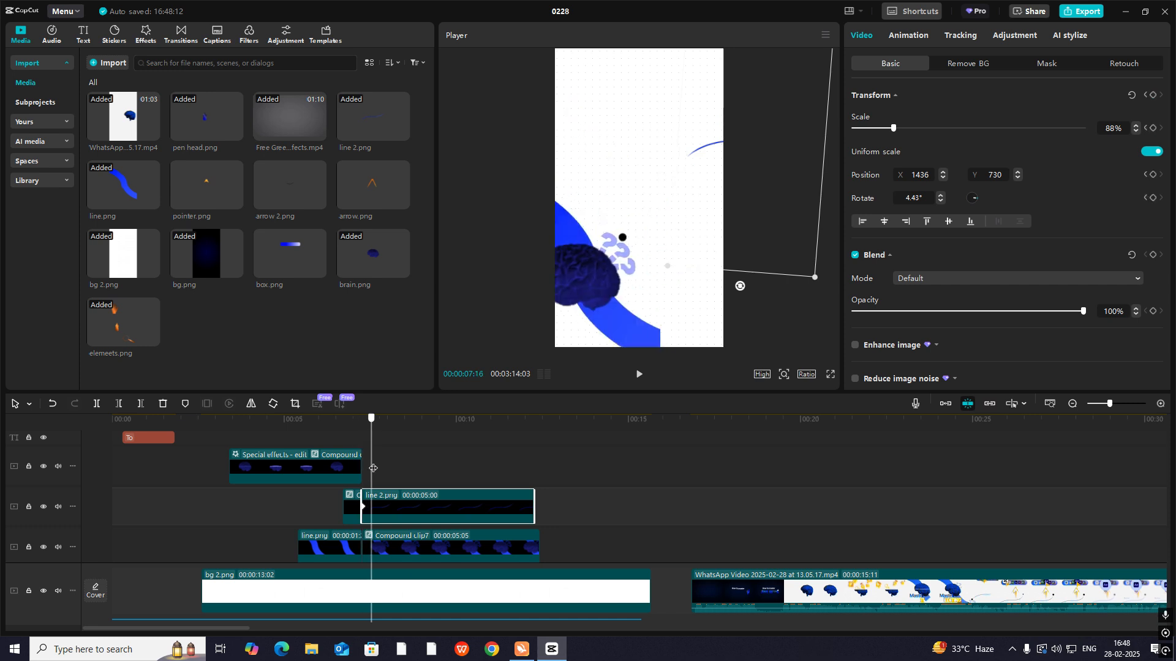
- At 00:00:08:19, rotate line 2.png to -22.42° and move it to X -280, Y -903 so its lower end meets the dot
left_click(404, 536)
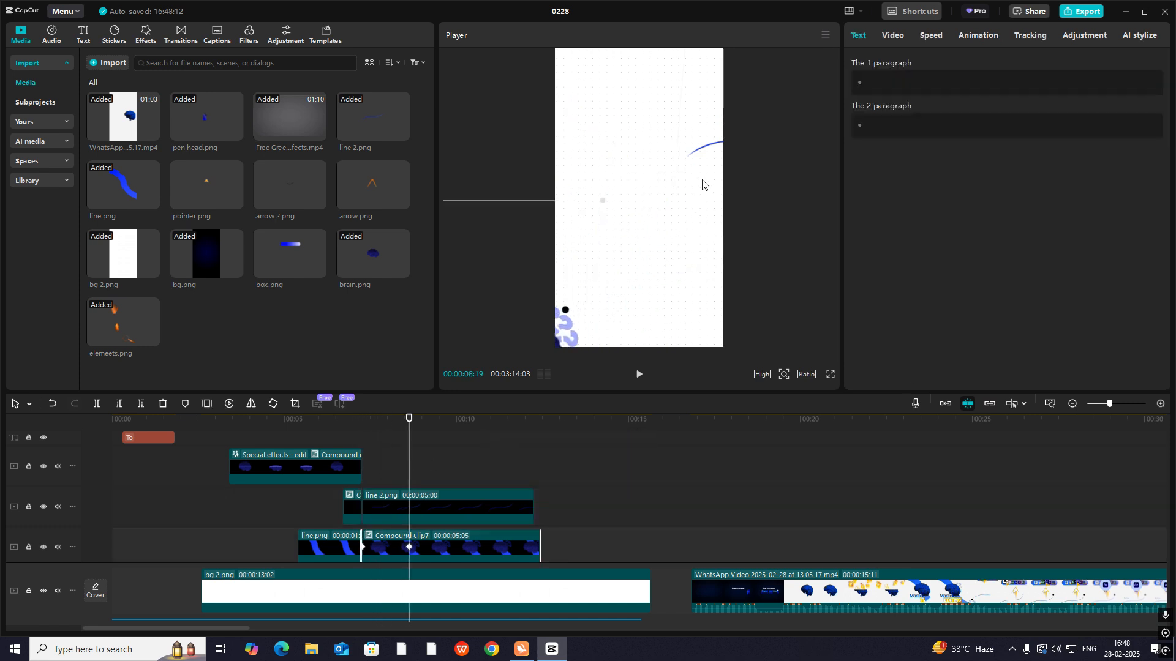
left_click_drag(702, 184, 592, 316)
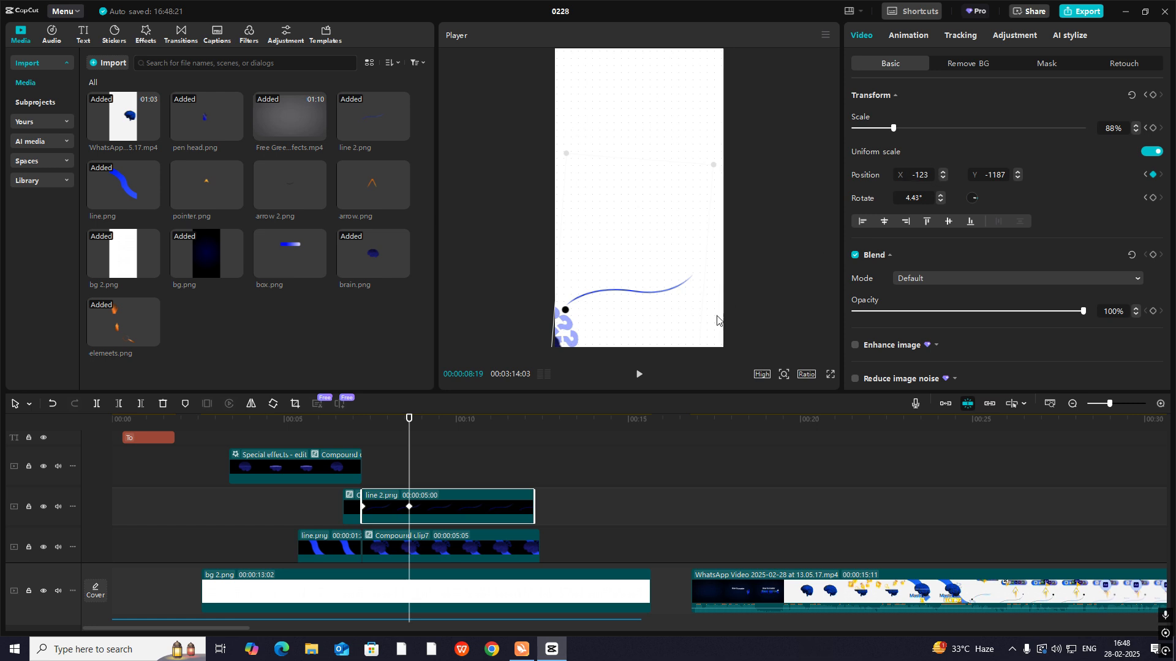
left_click(783, 375)
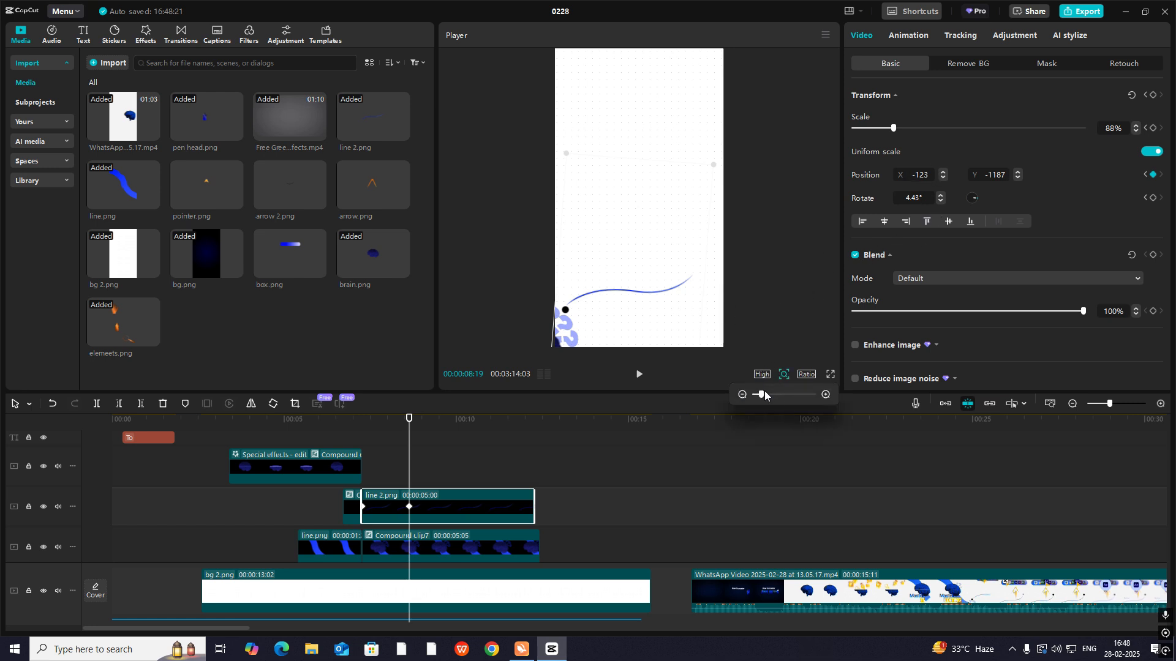
left_click_drag(764, 393, 757, 395)
left_click(739, 394)
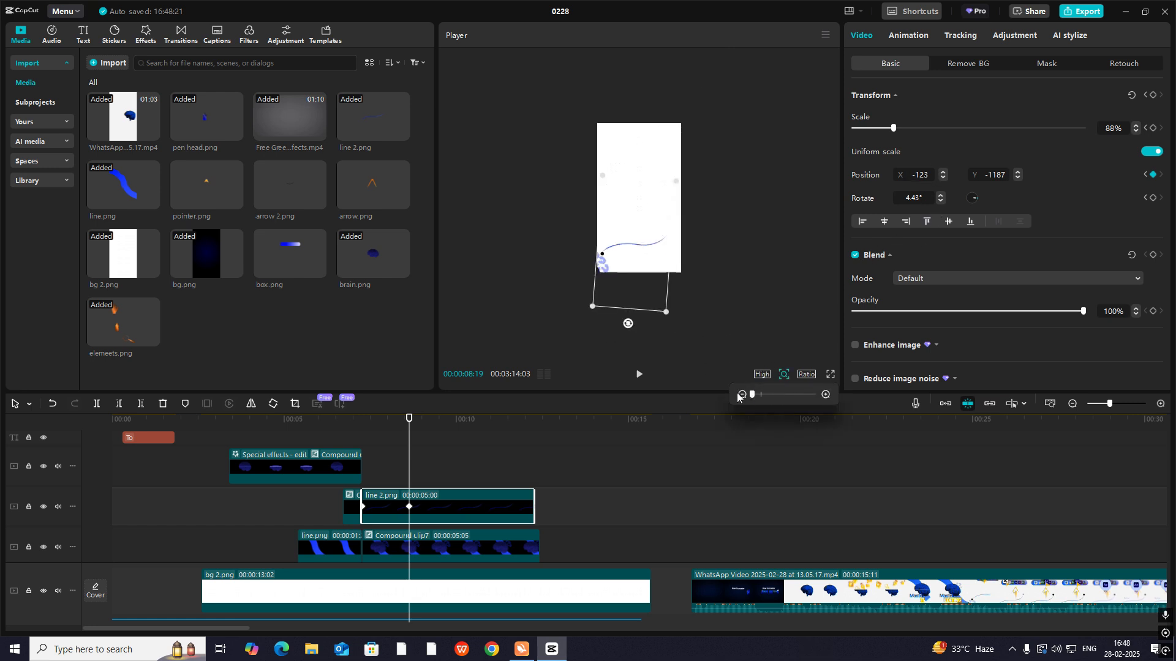
left_click_drag(628, 328, 643, 321)
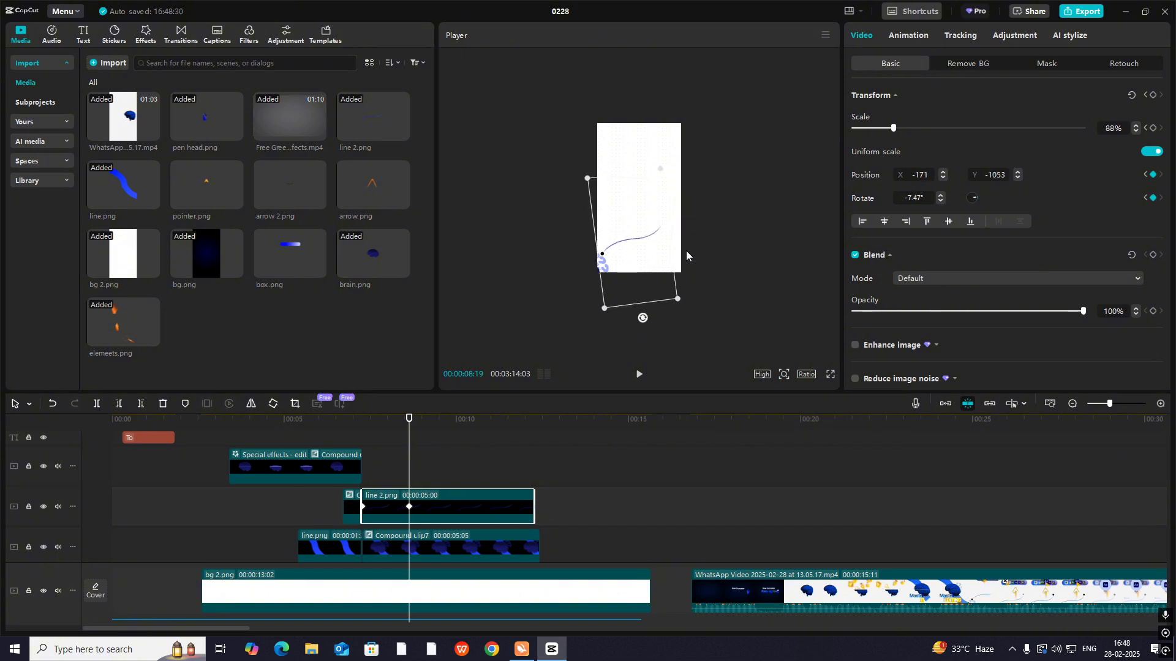
left_click_drag(643, 318, 668, 315)
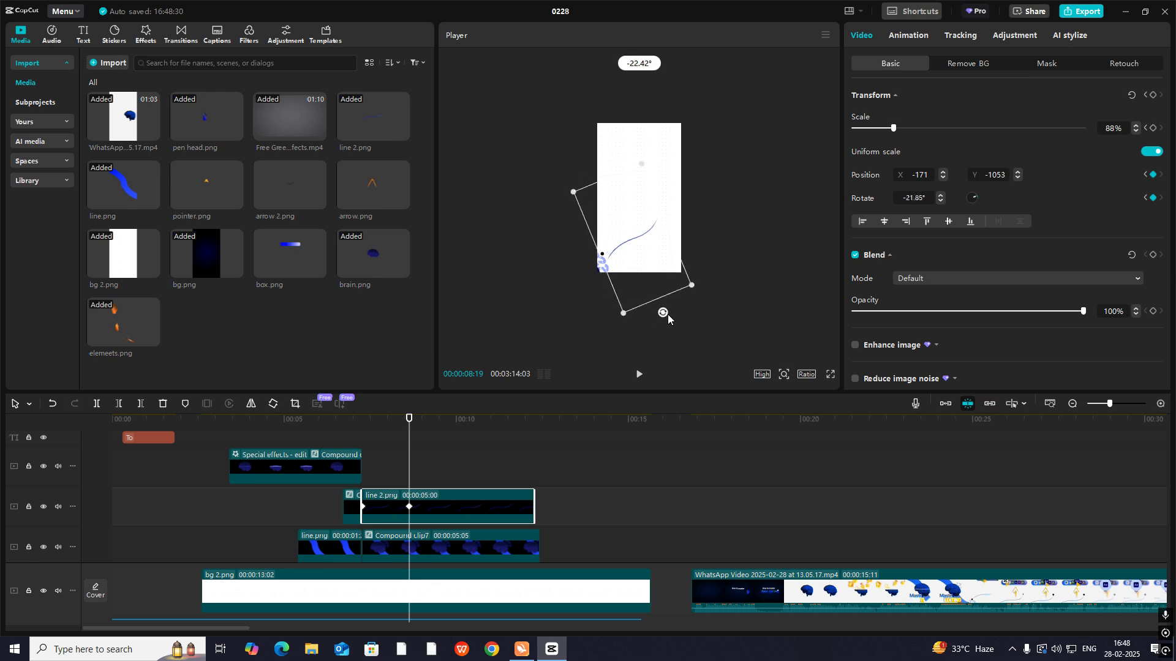
left_click_drag(637, 278, 641, 274)
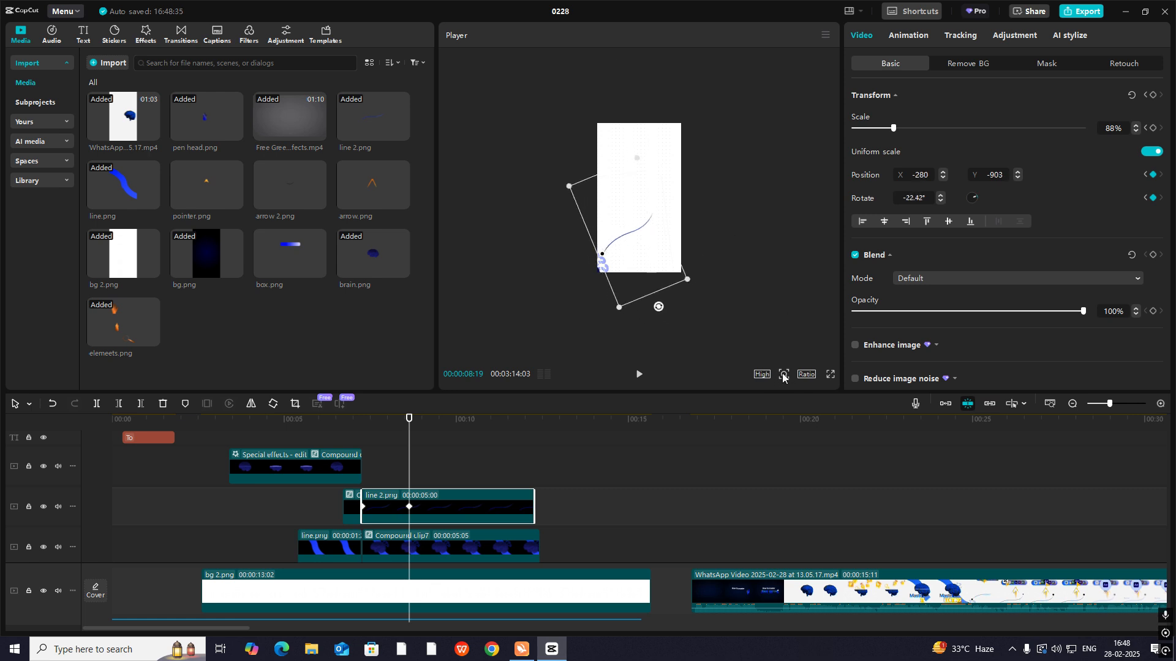
mouse_move(784, 376)
left_click(760, 395)
left_click(380, 479)
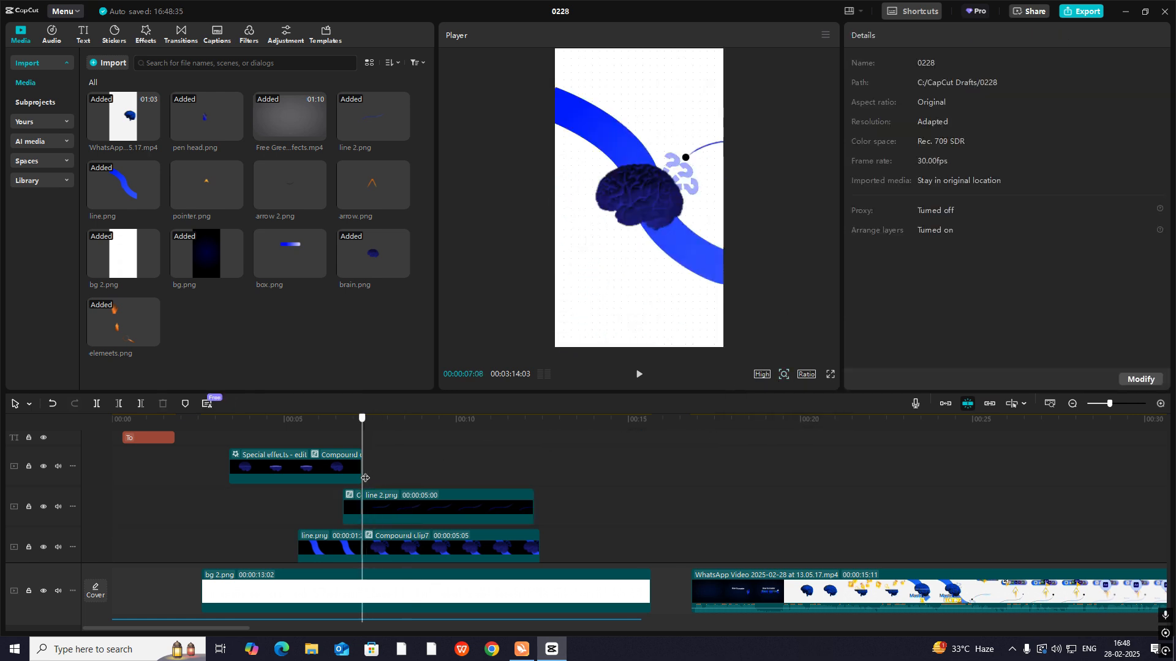
left_click_drag(381, 480, 426, 493)
- Apply the Cubic Out preset curve to line 2.png's X position animation between its two keyframes
left_click(436, 503)
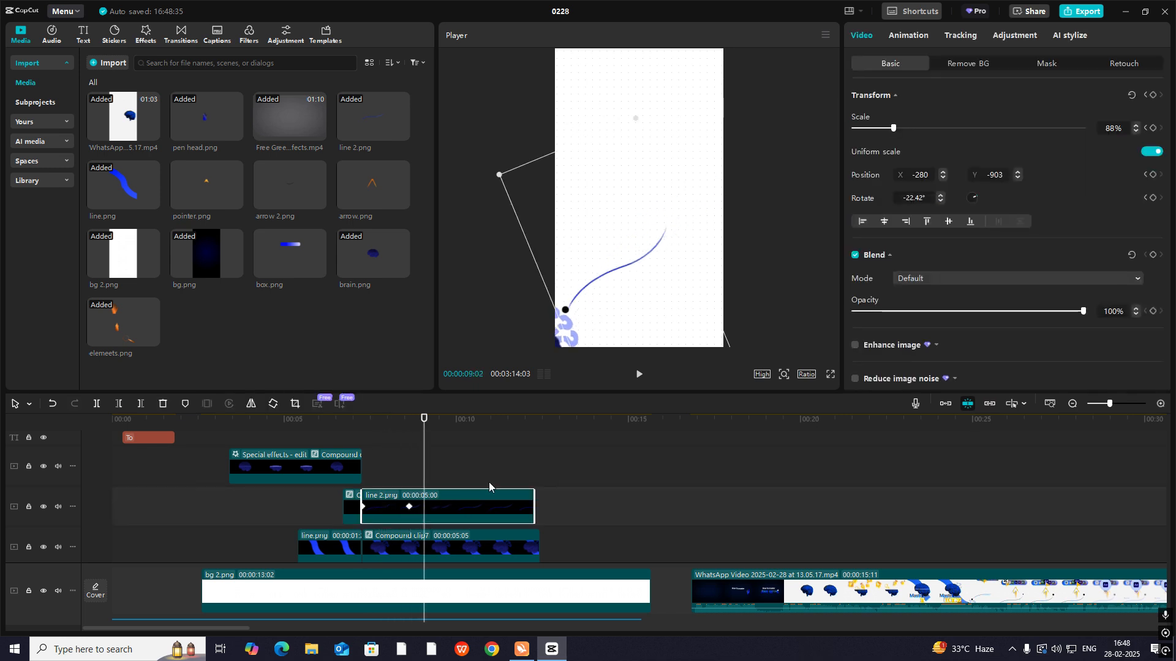
key("alt+k")
left_click(376, 516)
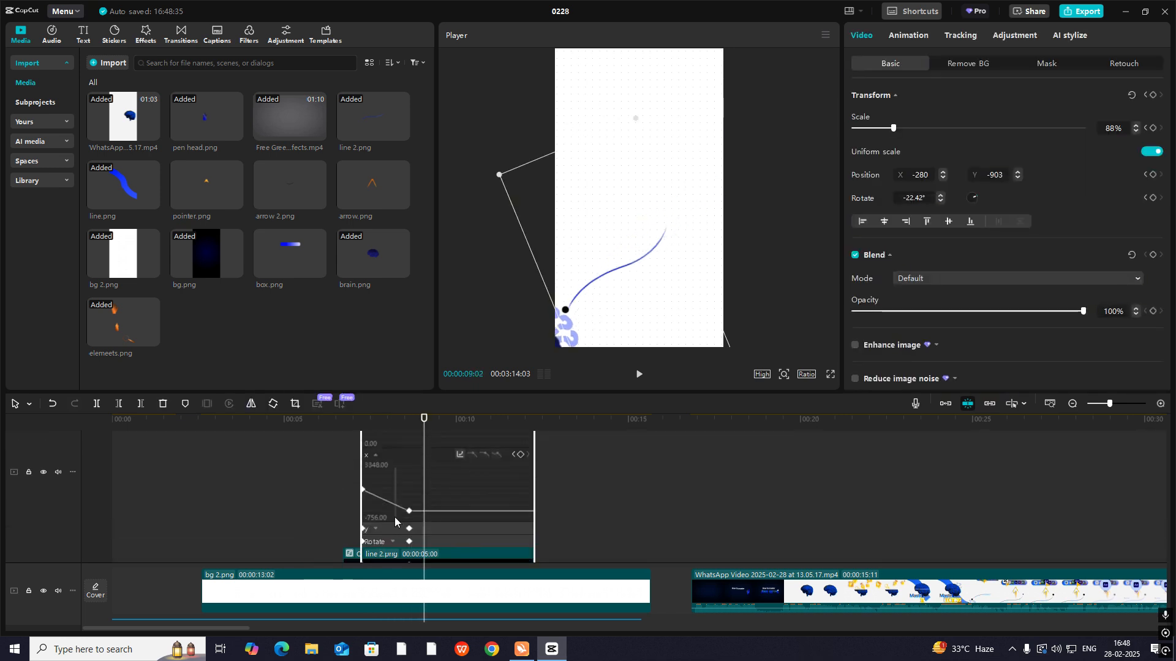
left_click(409, 511)
left_click(459, 454)
left_click(546, 528)
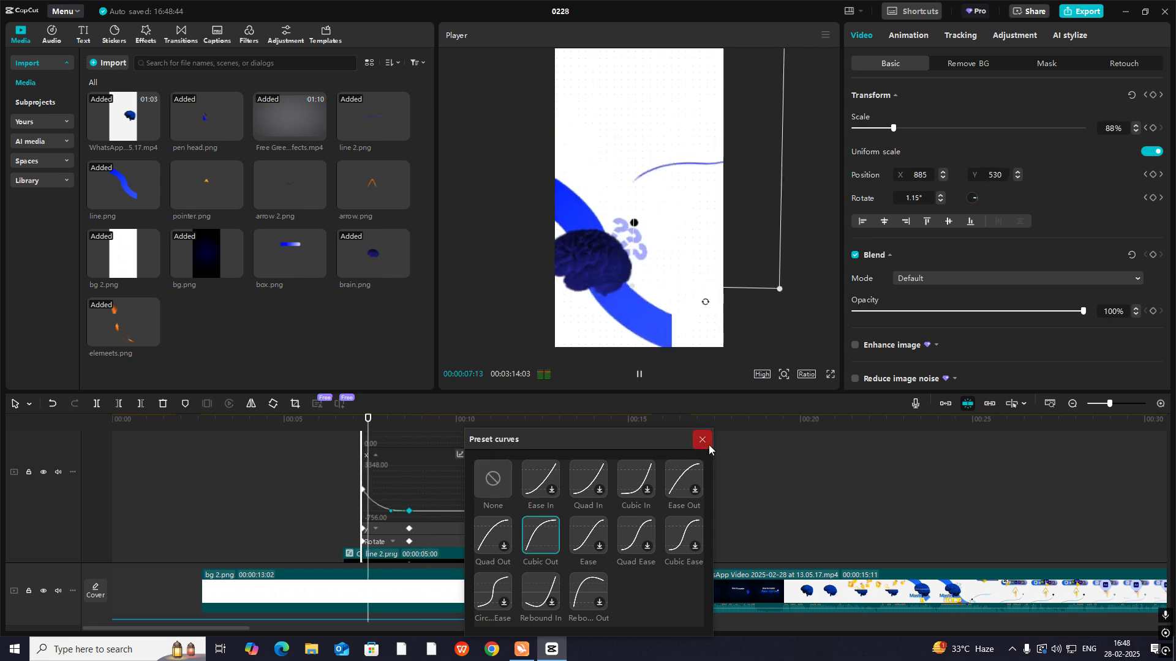
left_click(708, 445)
- Apply the Cubic Out preset curve to line 2.png's Y position animation
left_click(385, 530)
left_click(409, 521)
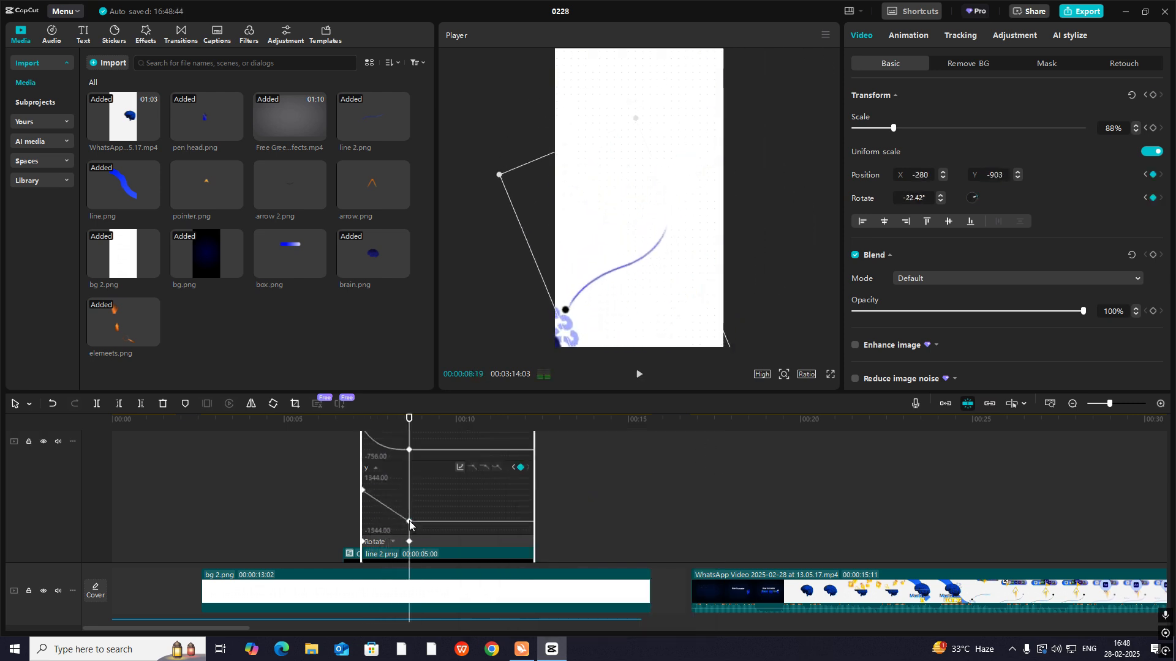
left_click(460, 466)
left_click(547, 528)
left_click(698, 443)
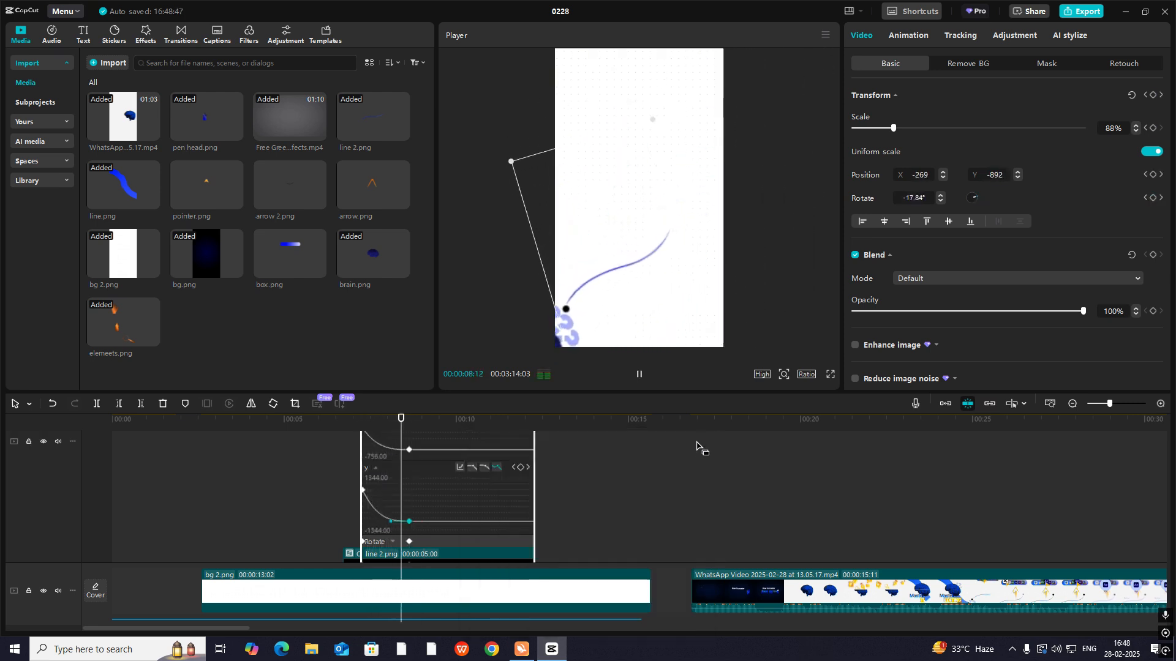
- Apply the Cubic Out preset curve to line 2.png's rotation animation, close the keyframe graph and play the transition
left_click(395, 541)
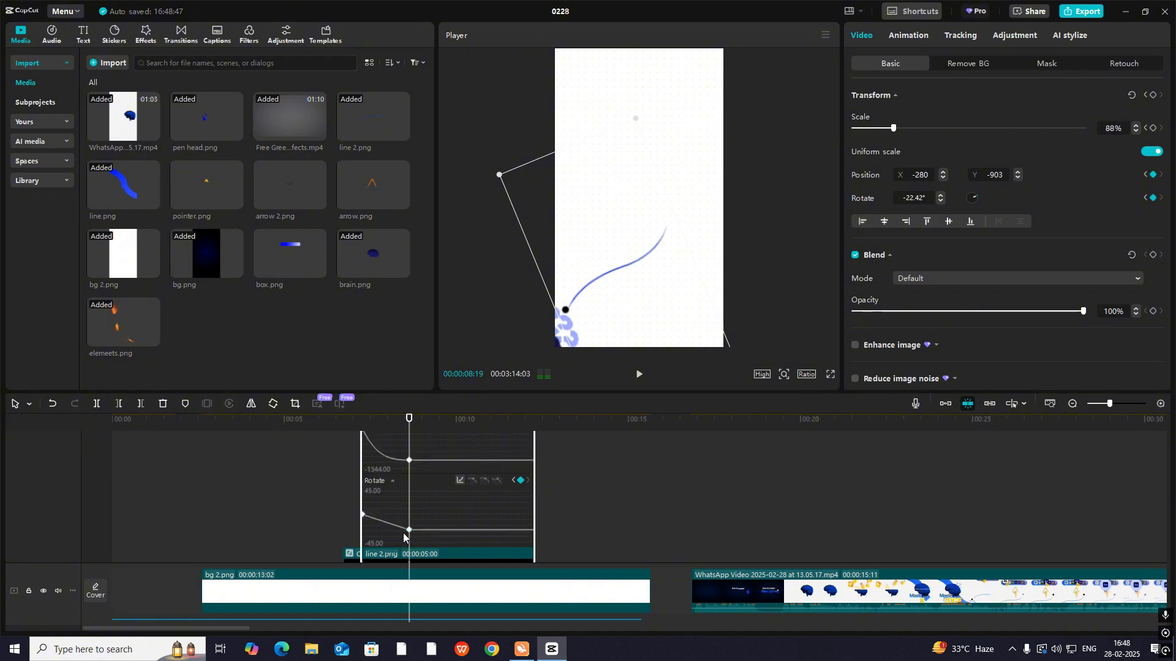
left_click(460, 480)
left_click(539, 526)
left_click(700, 441)
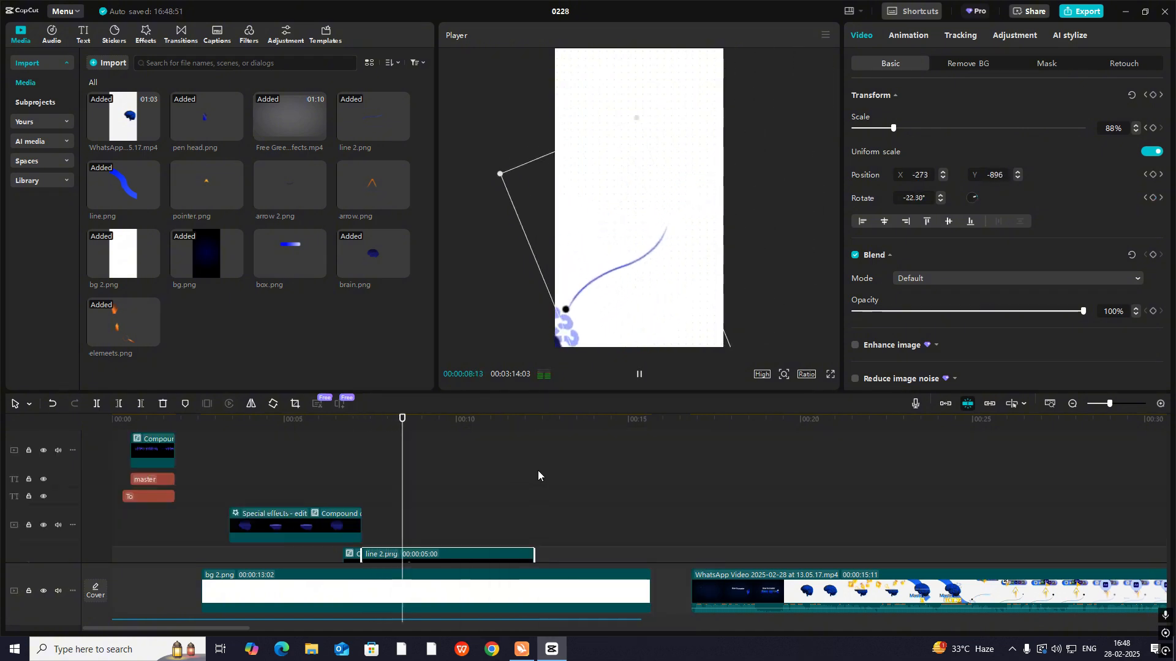
left_click(368, 494)
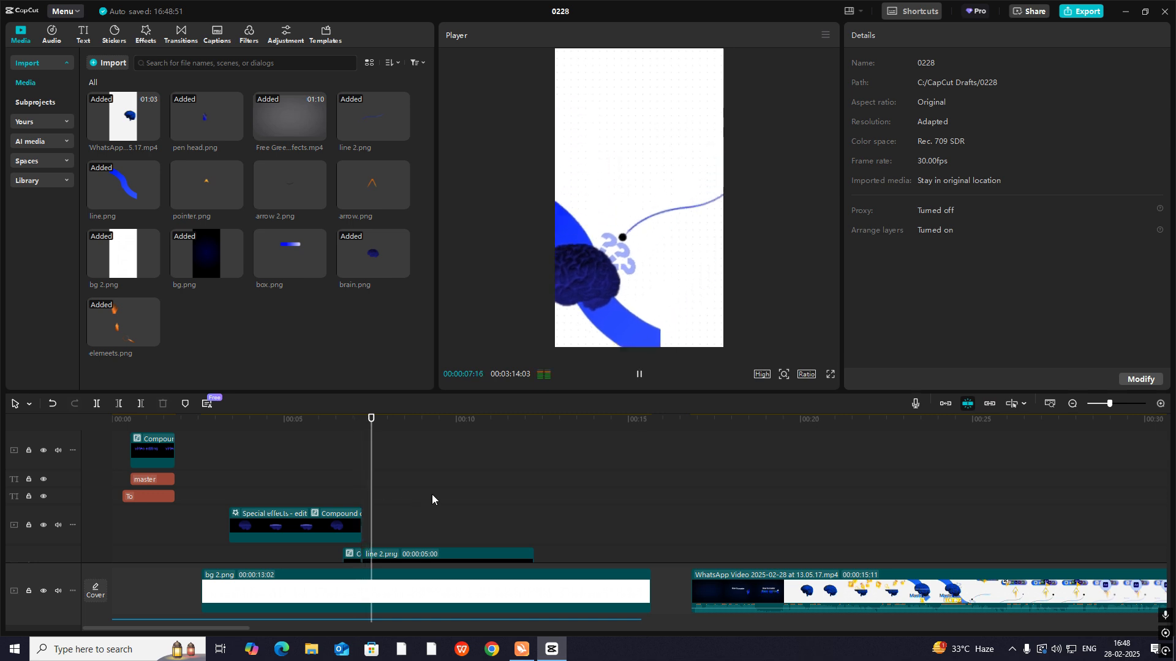
- Add pointer.png above line 2.png on the timeline, starting with the third scene, and check the reference video at 00:00:18:00
scroll(431, 498, "down", 3)
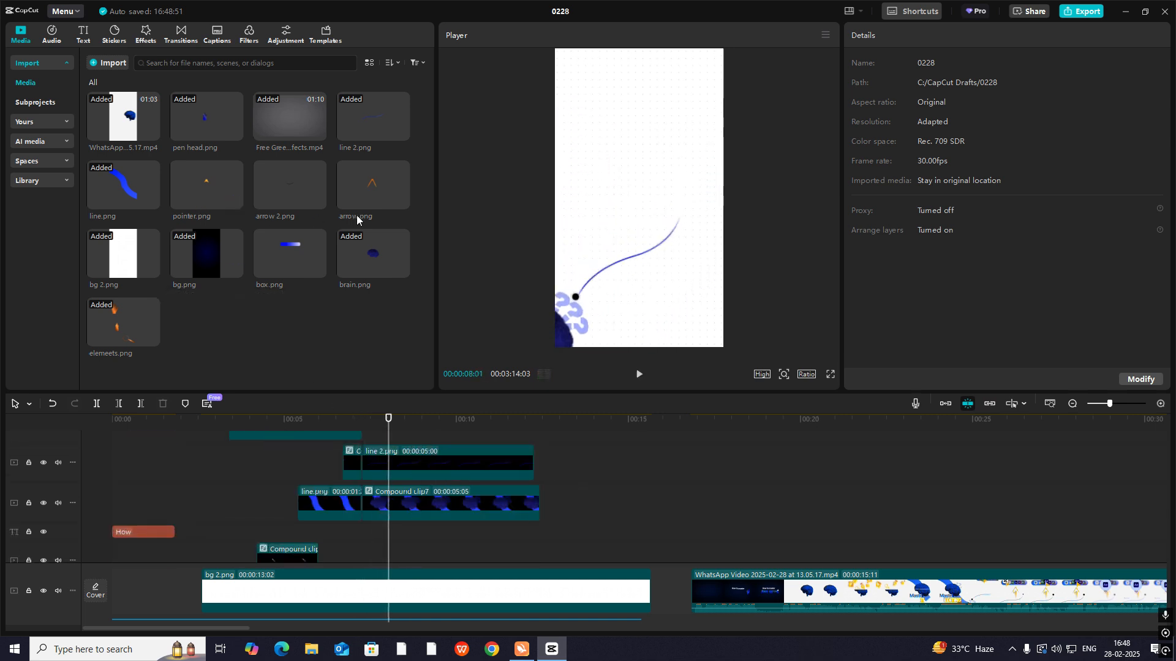
left_click_drag(207, 192, 365, 436)
left_click(839, 530)
left_click_drag(839, 533, 732, 579)
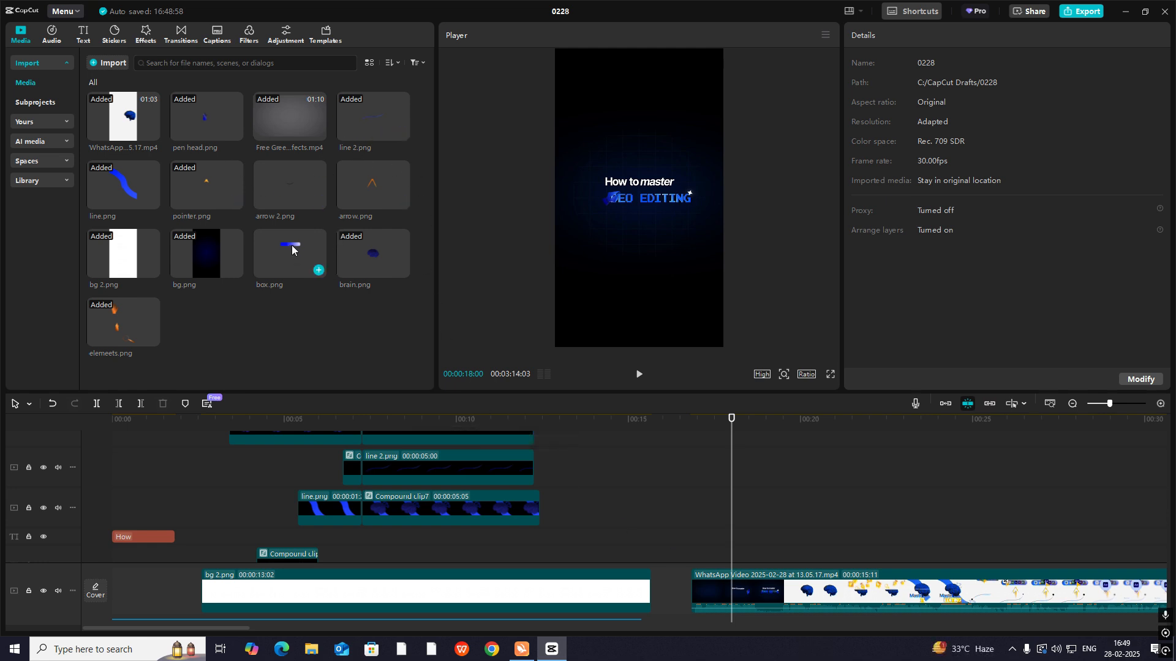
- Add box.png to the timeline on a track above pointer.png, align their starts, and play the transition
left_click_drag(292, 250, 443, 557)
scroll(423, 468, "down", 2)
scroll(424, 471, "up", 2)
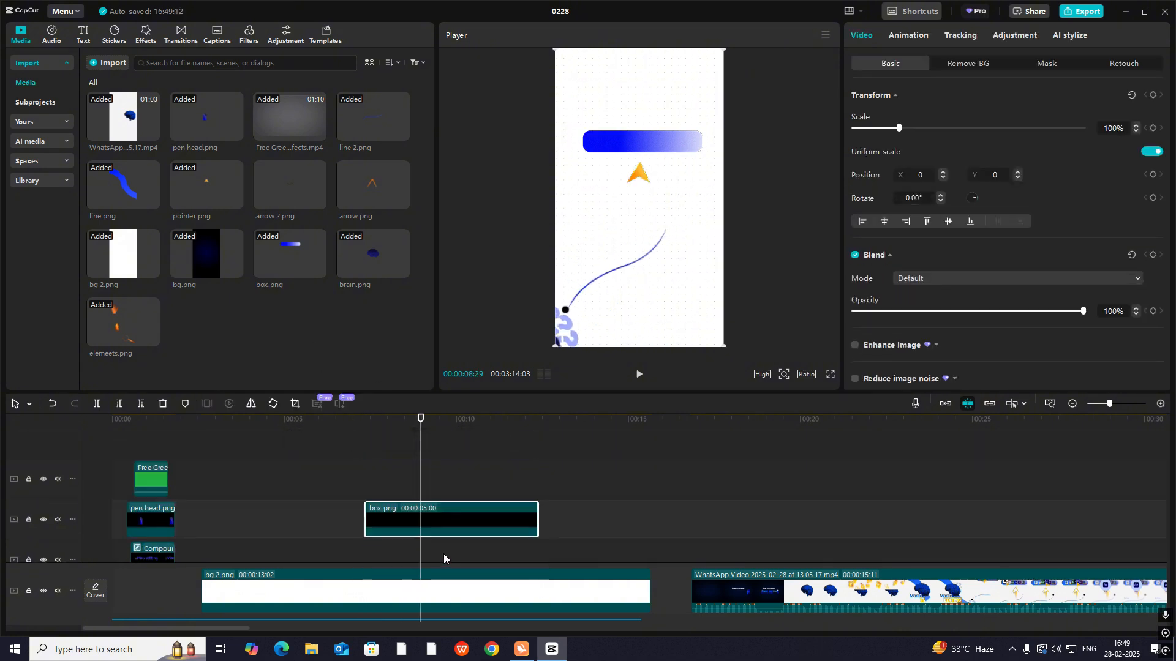
scroll(441, 526, "down", 3)
scroll(439, 521, "up", 2)
left_click_drag(431, 487, 436, 556)
scroll(435, 532, "down", 3)
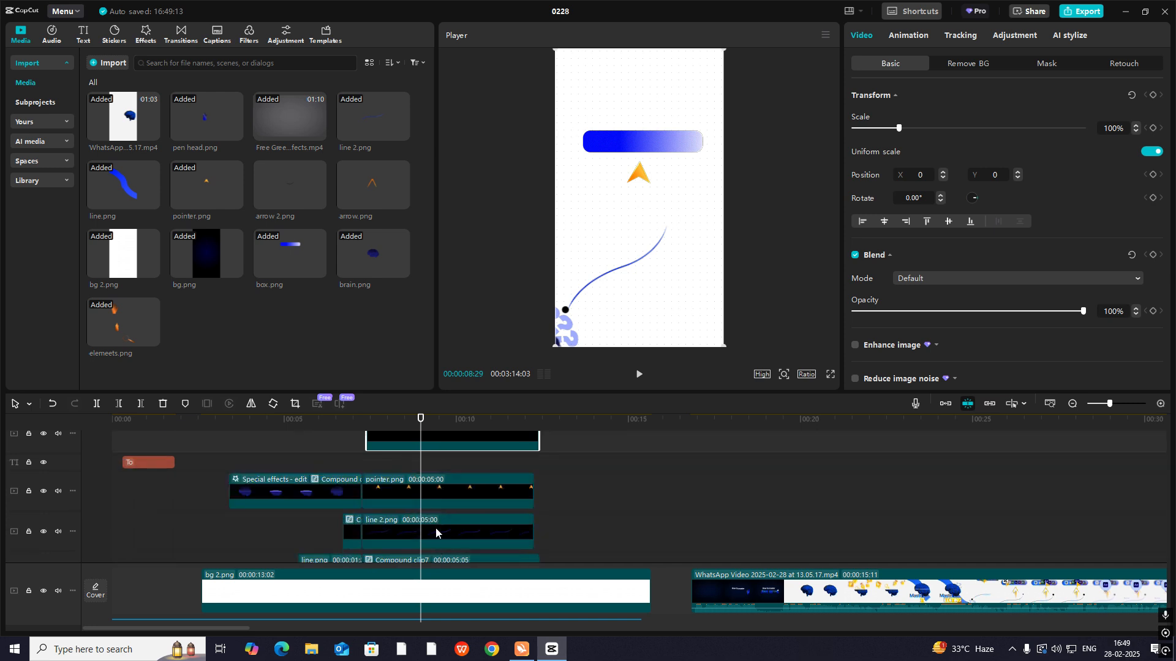
left_click_drag(422, 448, 416, 474)
left_click(354, 460)
key("space")
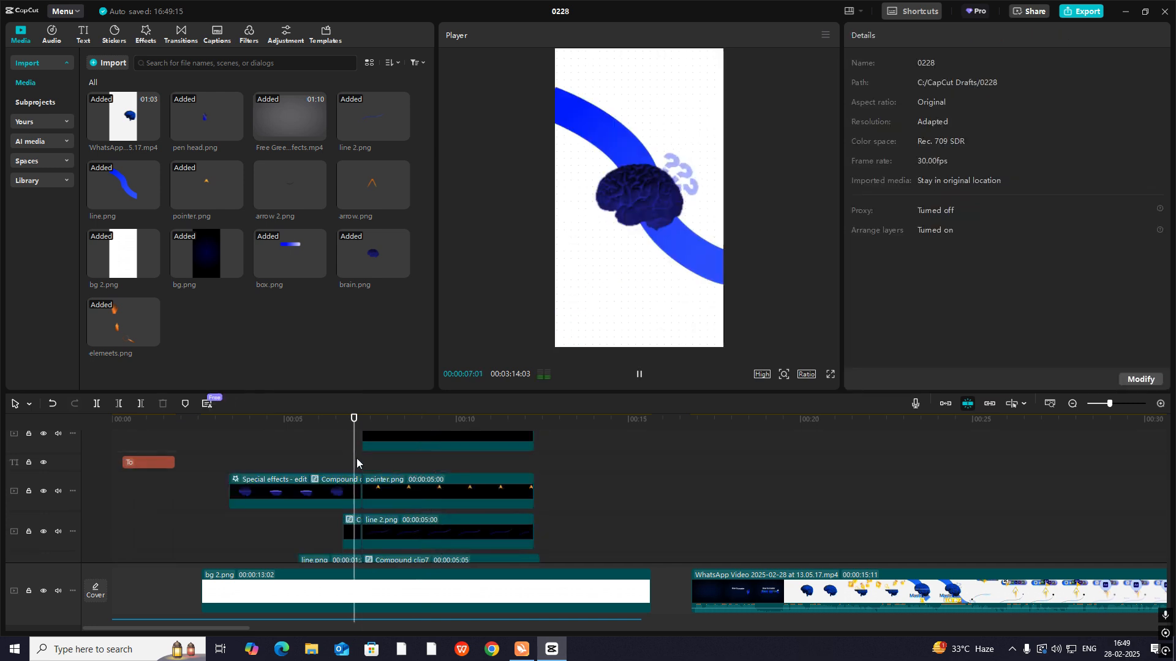
key("space")
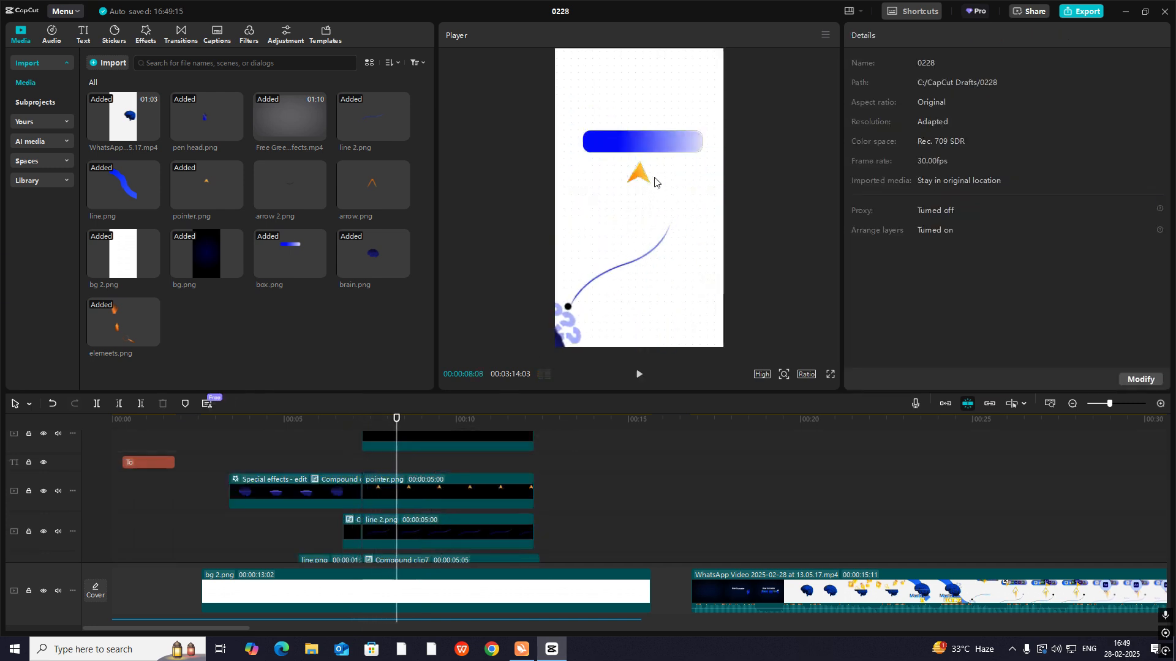
- Move box.png and pointer.png together down the frame so the blue bar sits near the vertical centre
scroll(591, 455, "up", 1)
left_click_drag(591, 456, 532, 523)
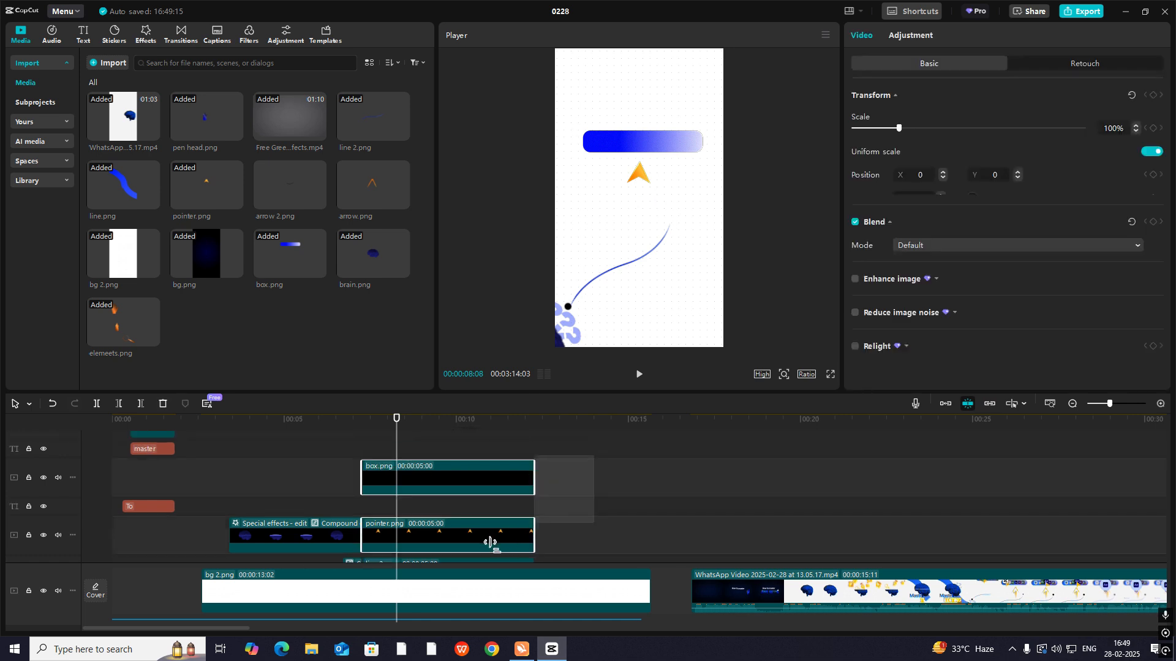
left_click_drag(648, 177, 653, 230)
left_click(789, 182)
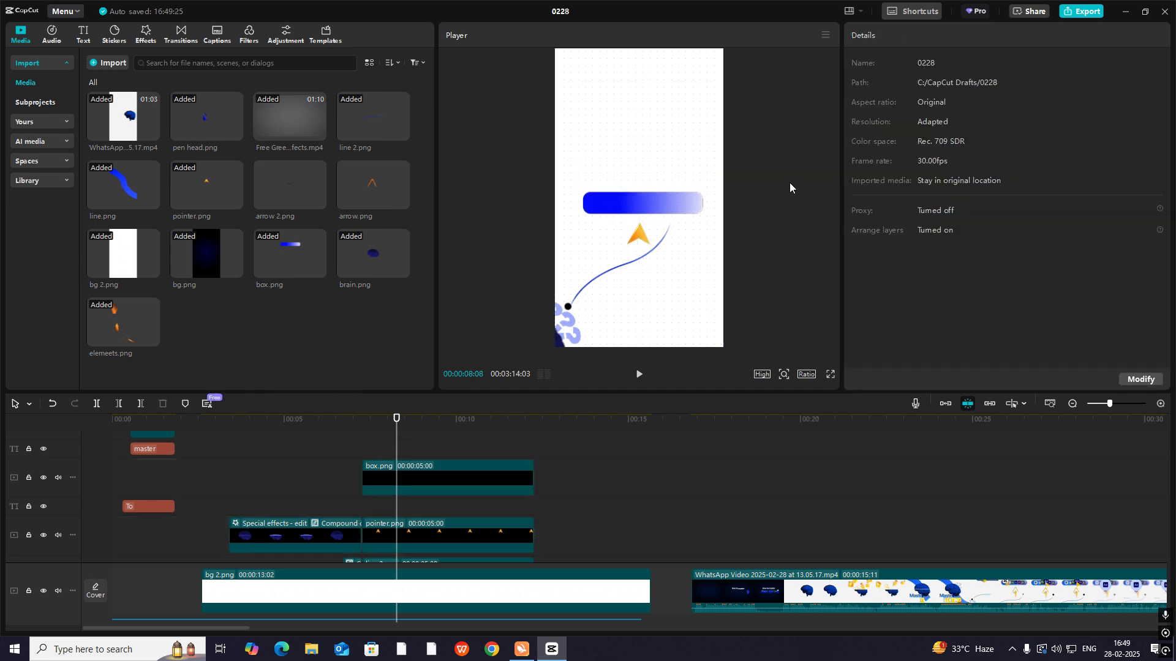
- Place pointer.png on a track above box.png and position it at X -526, Y -578 under the bar's dark end
left_click(642, 243)
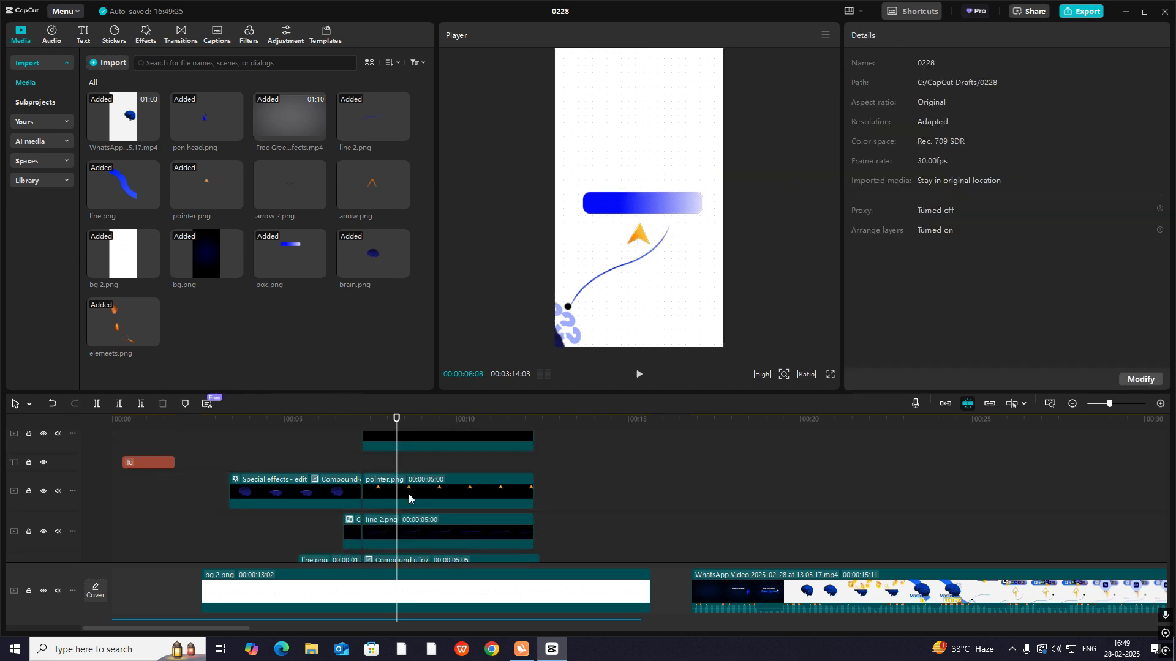
left_click_drag(645, 243, 603, 235)
left_click_drag(404, 491, 404, 441)
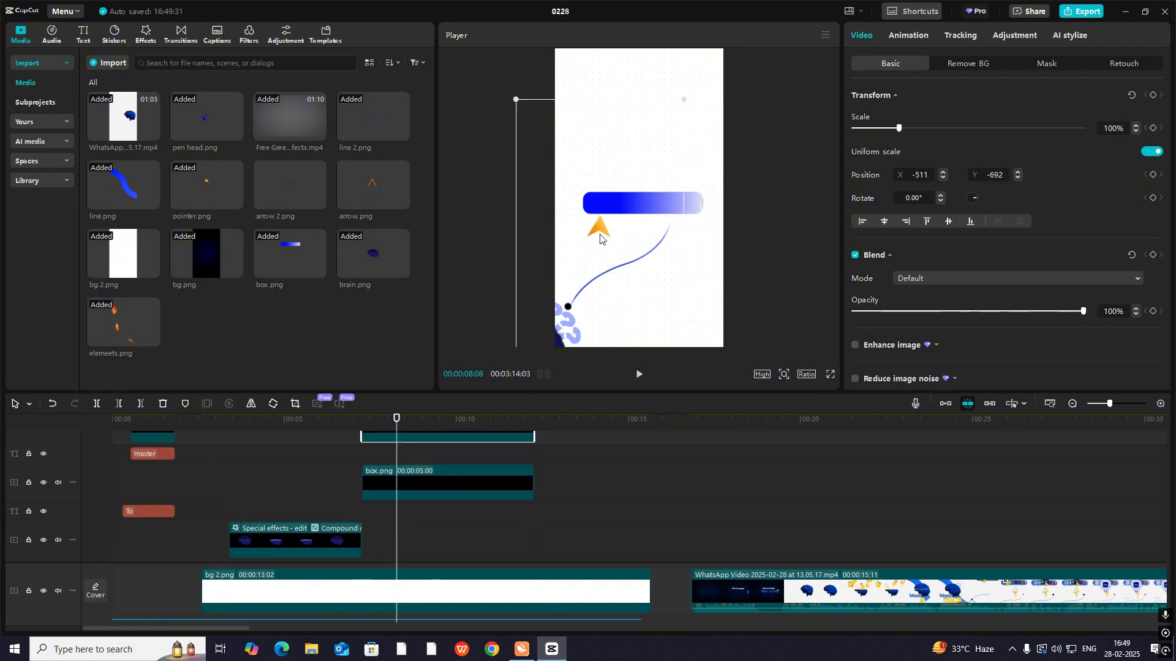
left_click_drag(598, 238, 597, 236)
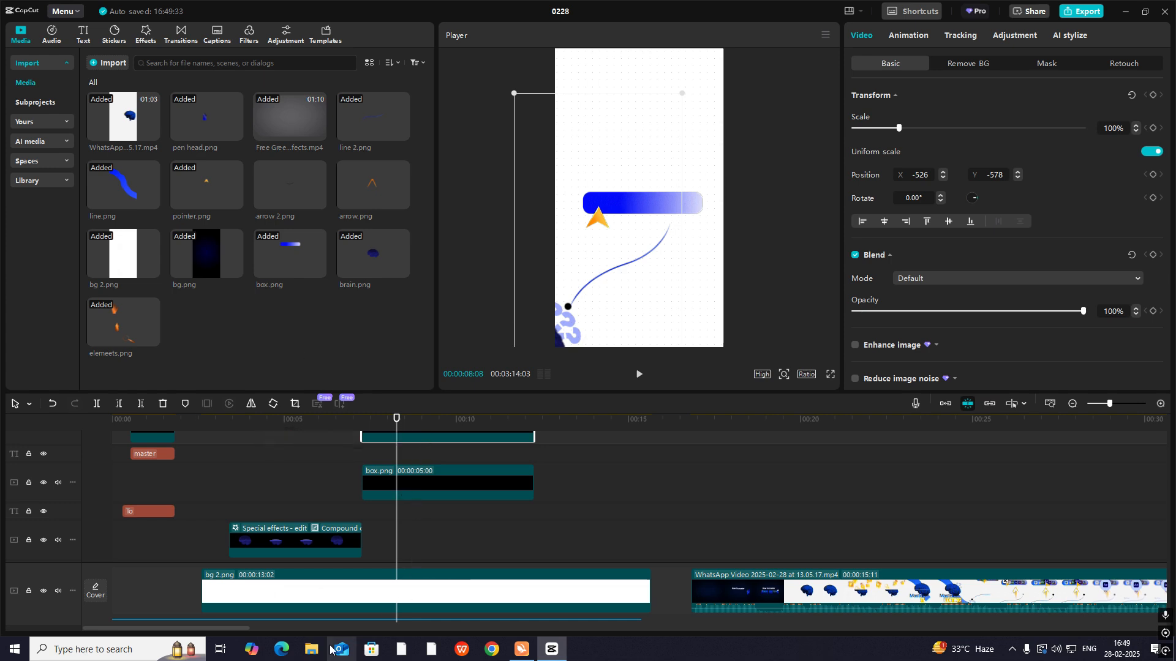
- Bring the CapCut logo image from the UDYAM desktop folder onto a track above pointer.png, aligned with its start
left_click(312, 649)
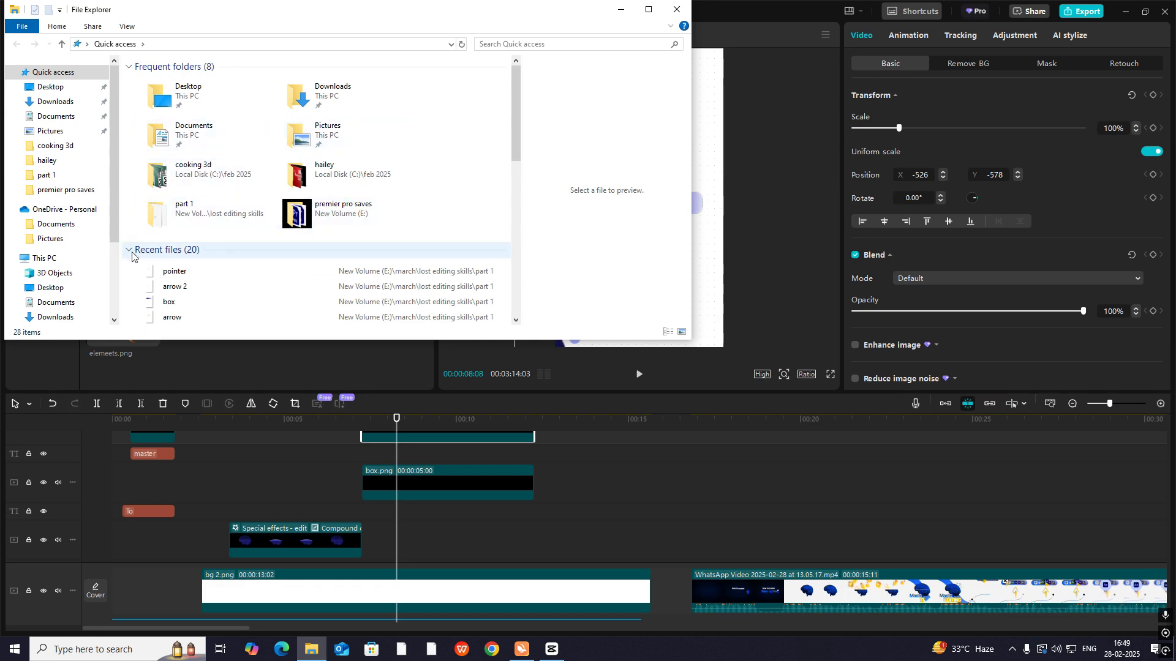
left_click(51, 87)
left_click(319, 113)
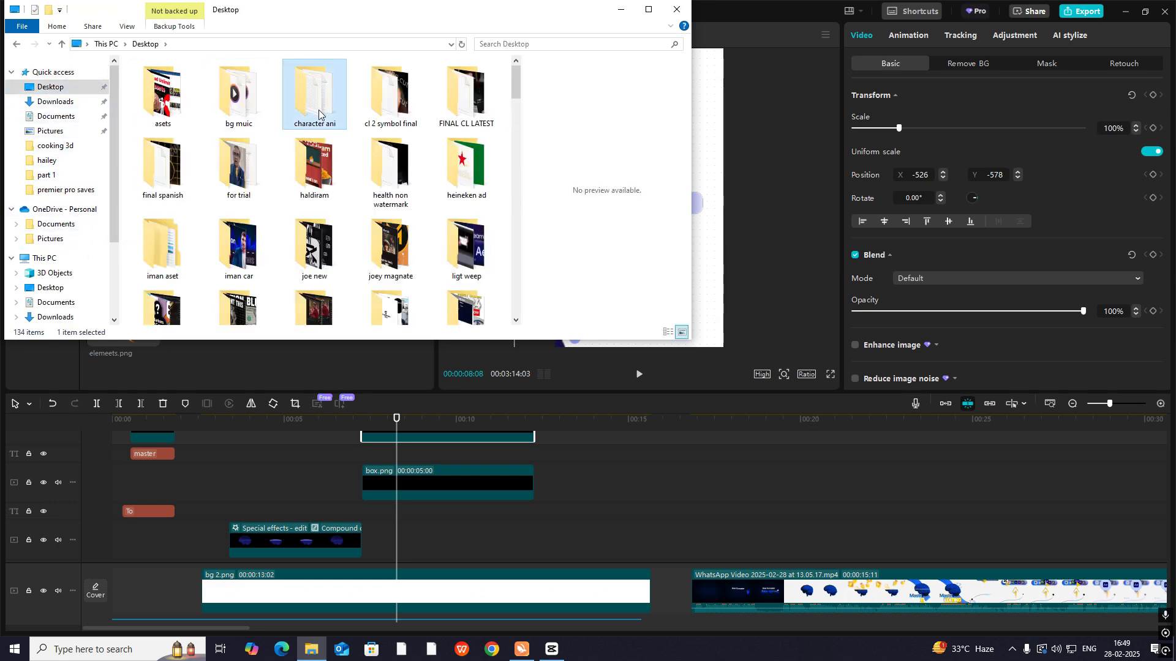
key("u")
double_click(302, 115)
scroll(420, 210, "down", 12)
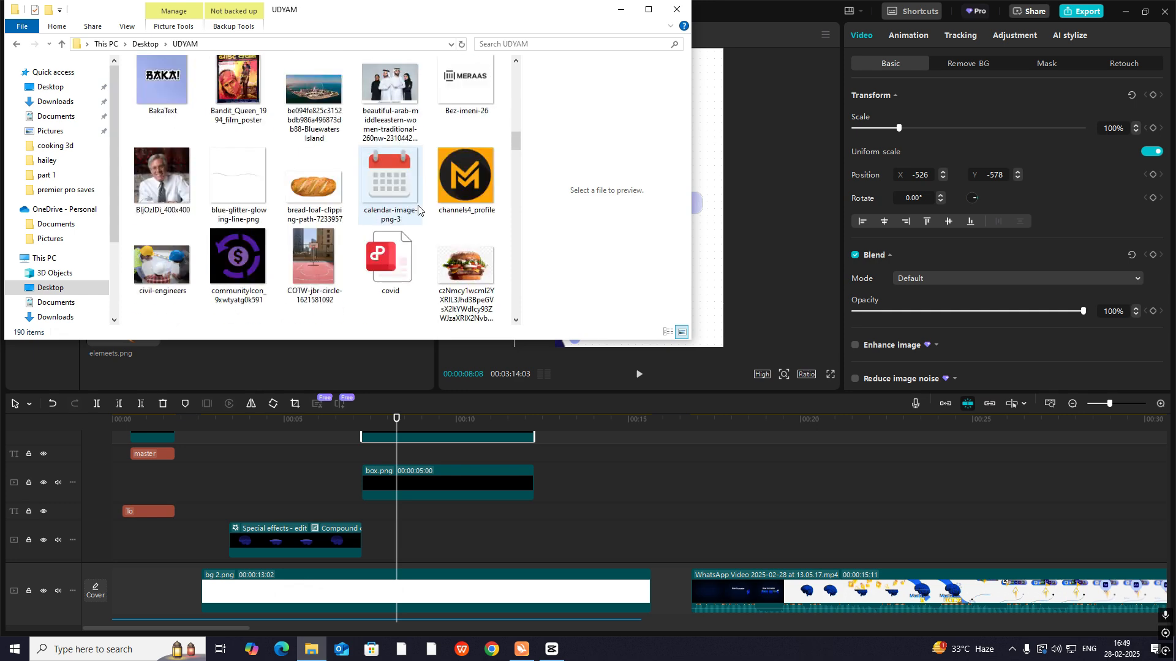
scroll(418, 210, "down", 3)
left_click_drag(466, 263, 416, 486)
left_click_drag(504, 416, 439, 468)
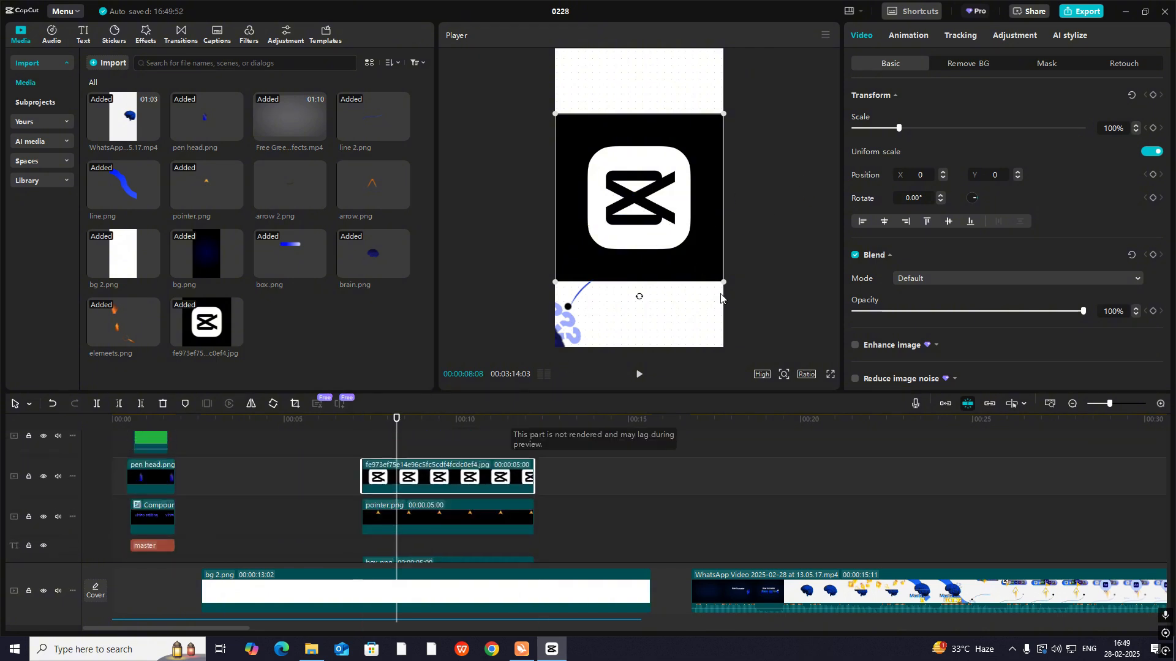
- Add a Rectangle mask to the logo image and hide the main track to see the mask's edges
left_click(1046, 66)
left_click(874, 117)
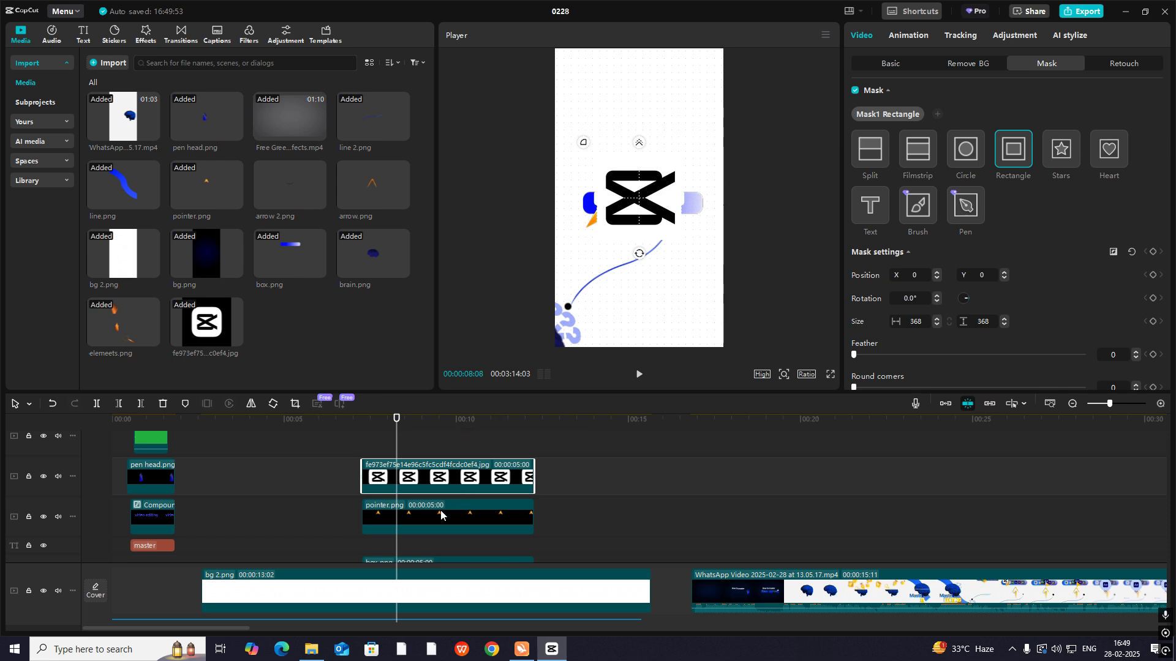
left_click(73, 476)
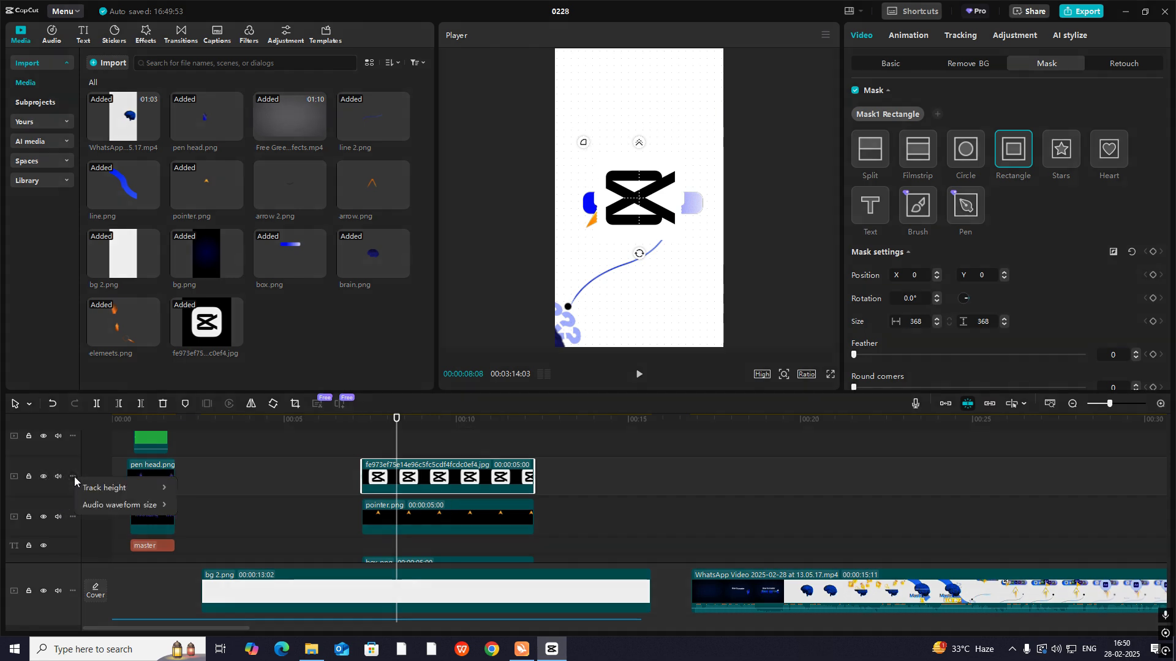
left_click(72, 477)
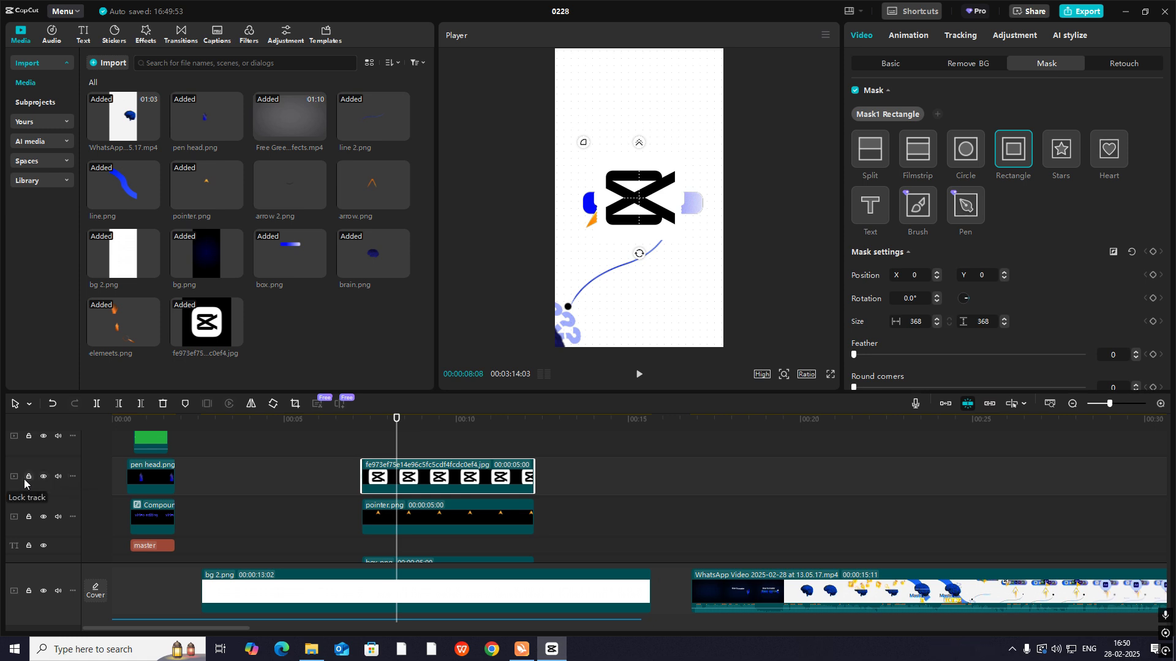
left_click(29, 591)
left_click(28, 593)
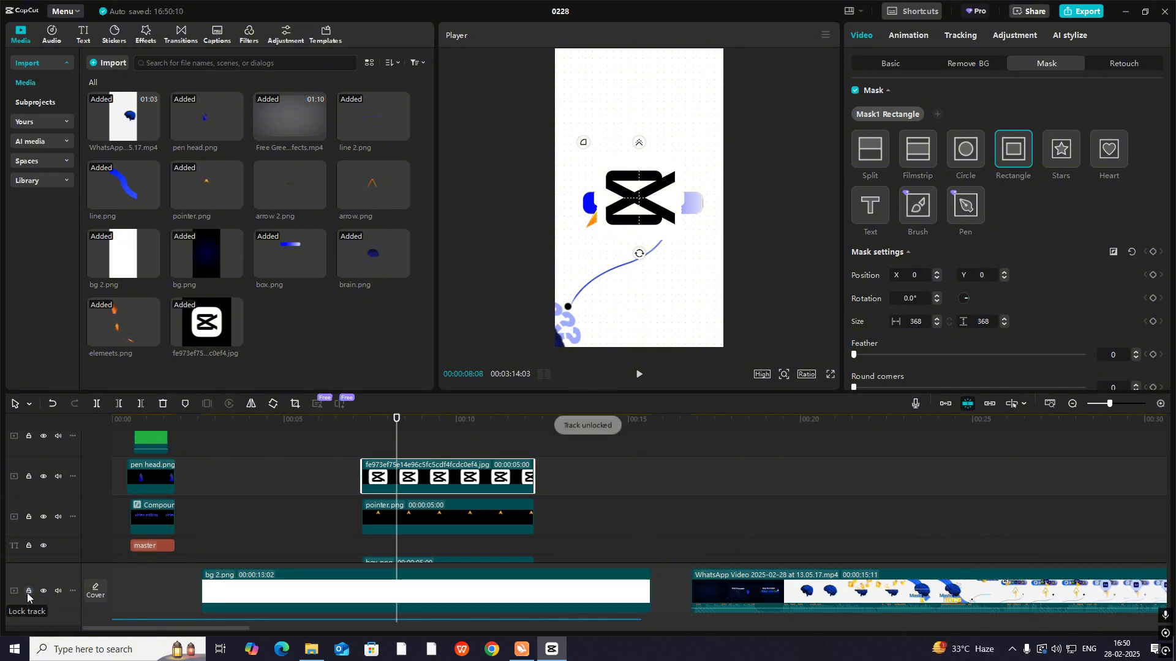
left_click(43, 591)
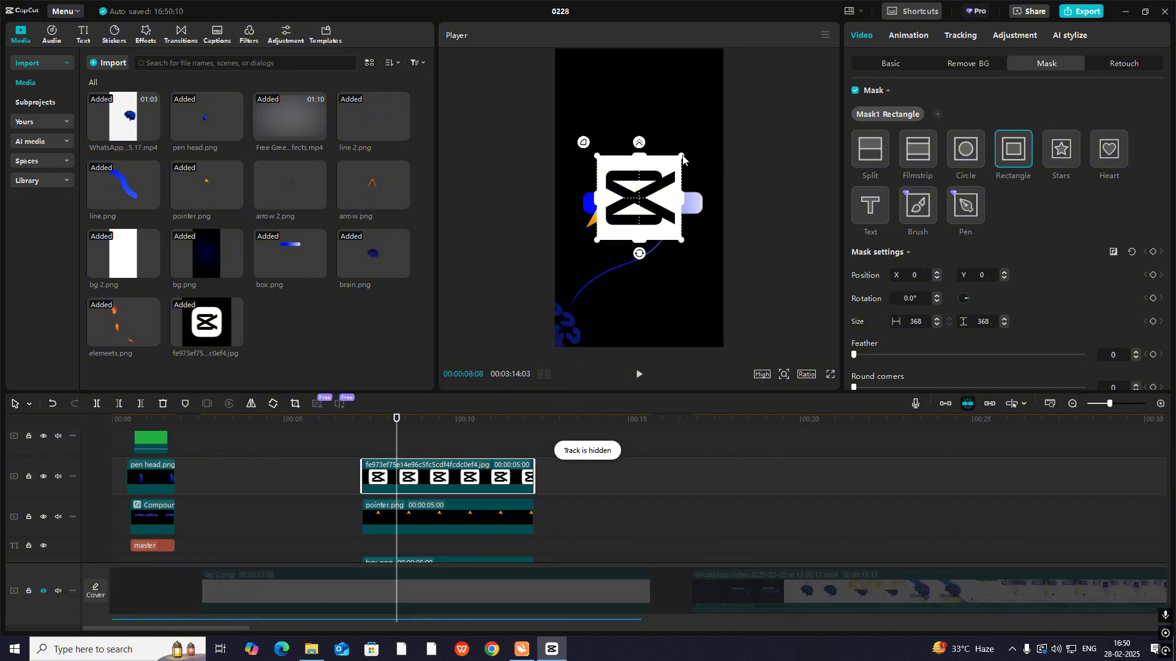
- Enlarge the logo's mask to 454 × 454, set its round corners to 50, and show the main track again
left_click_drag(683, 160, 694, 160)
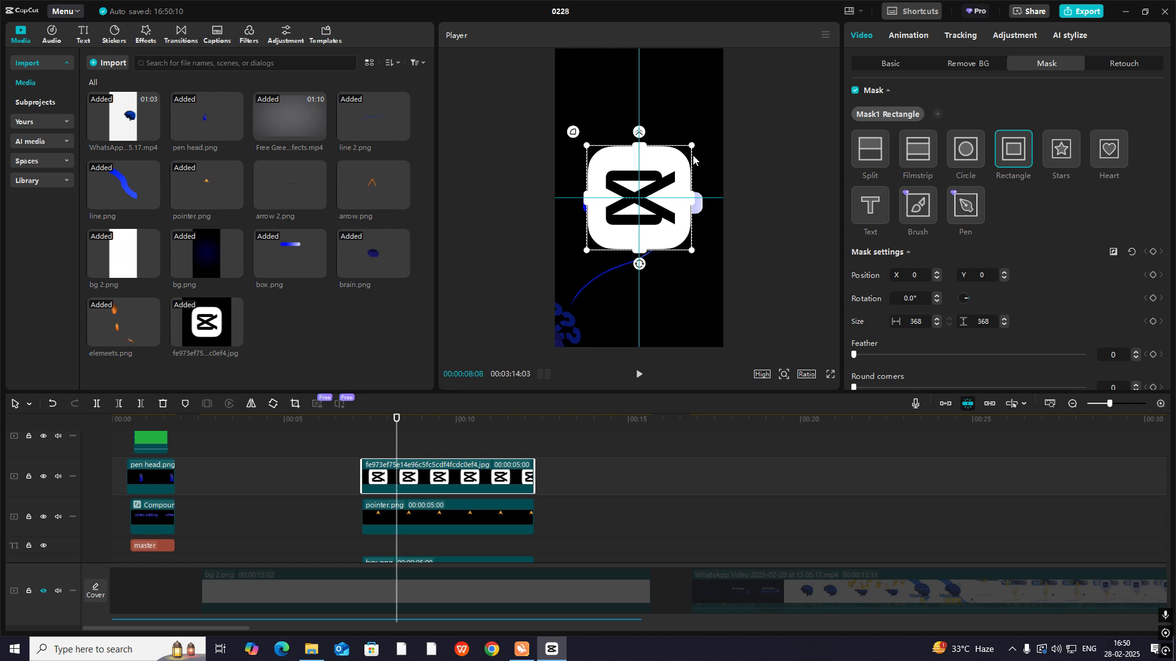
scroll(914, 322, "down", 1)
left_click_drag(854, 344, 897, 343)
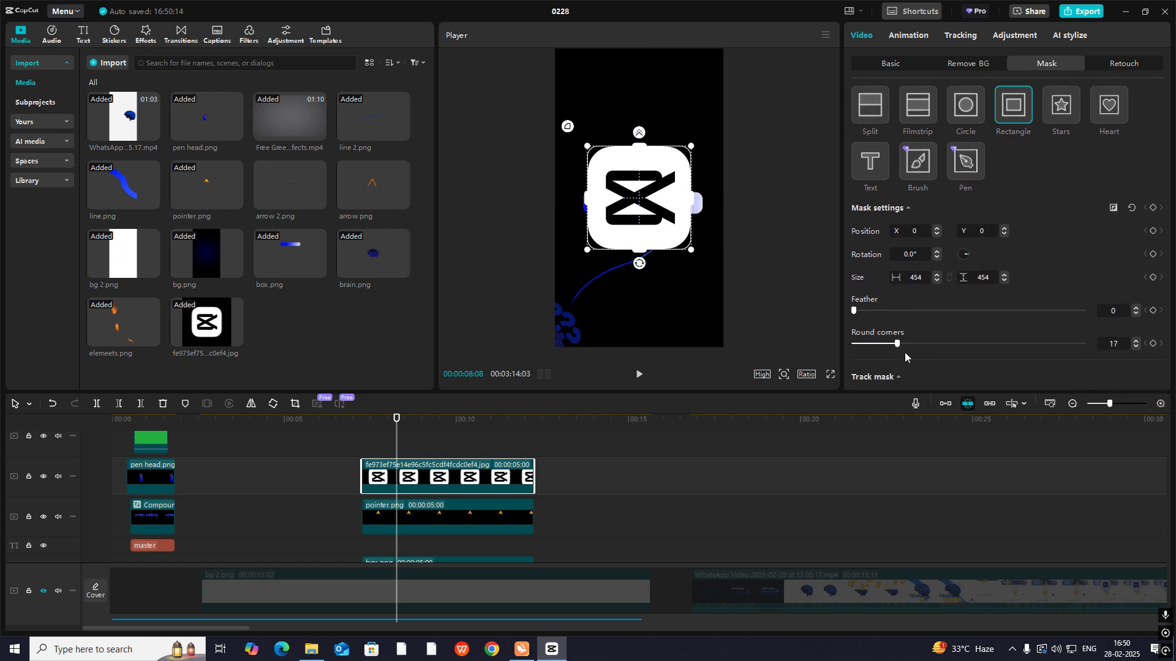
left_click(43, 592)
- Scale the logo to 17%, place it at X -499, Y -71 on the bar's dark end, and layer it below pointer.png
left_click_drag(652, 219, 655, 170)
key("ctrl+z")
left_click(897, 68)
left_click_drag(748, 92, 631, 201)
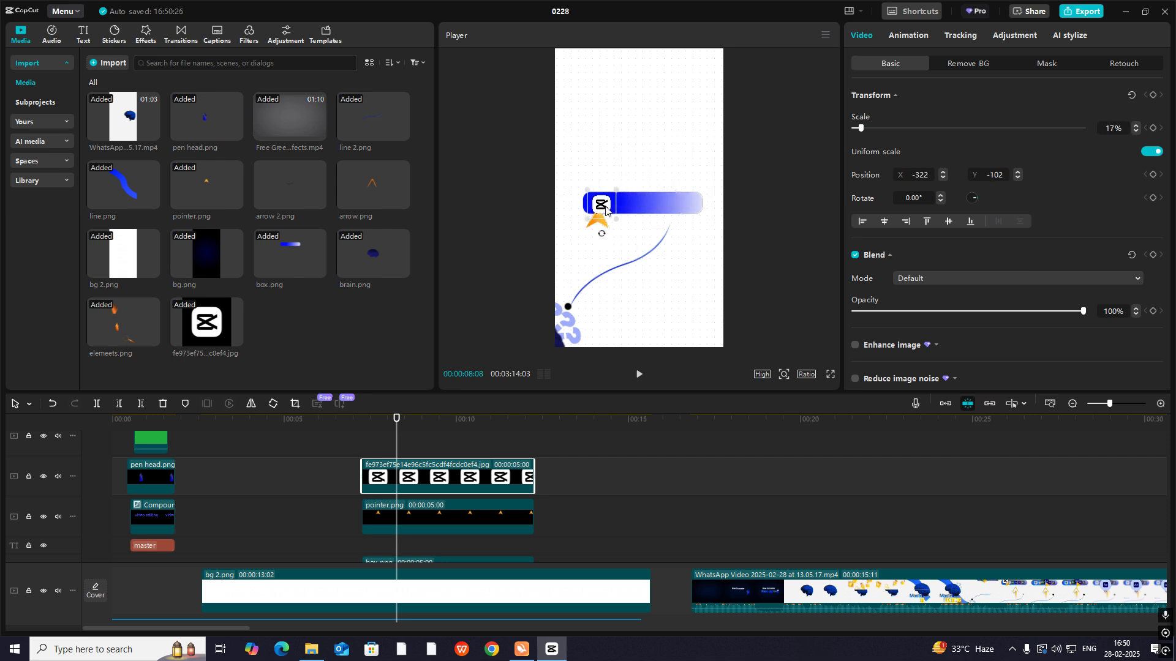
left_click_drag(428, 479, 428, 538)
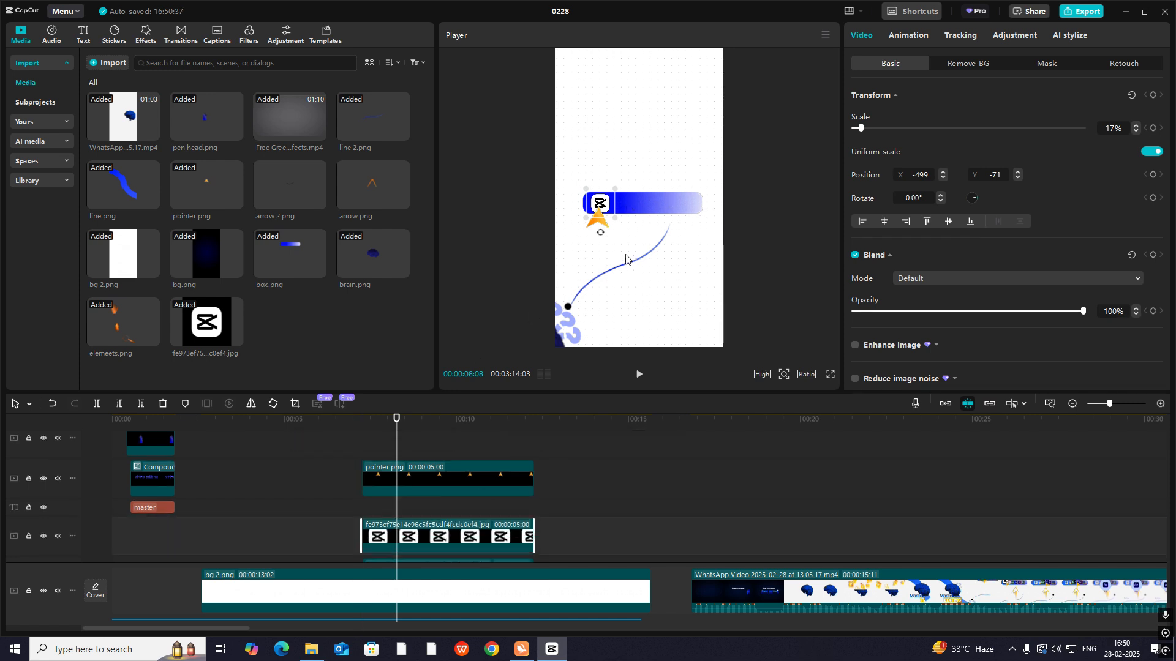
- Duplicate the logo clip twice and space the copies along the bar, with the third logo at X 59, Y -71
left_click_drag(601, 211, 625, 214)
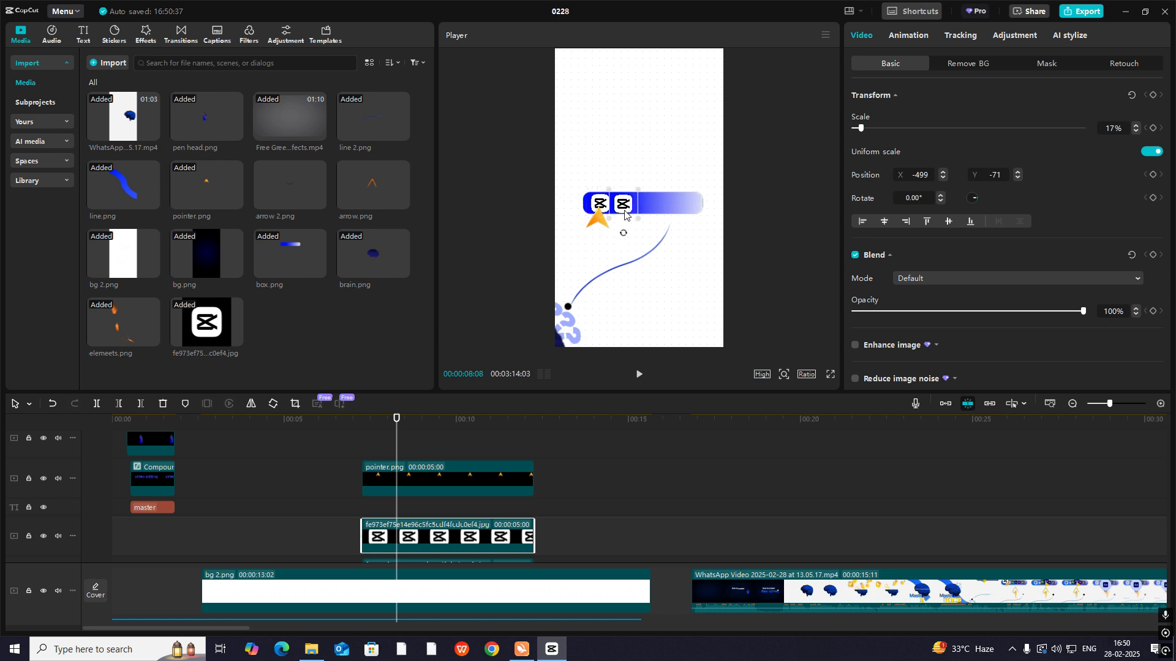
left_click_drag(434, 533, 437, 521)
left_click_drag(622, 215, 647, 214)
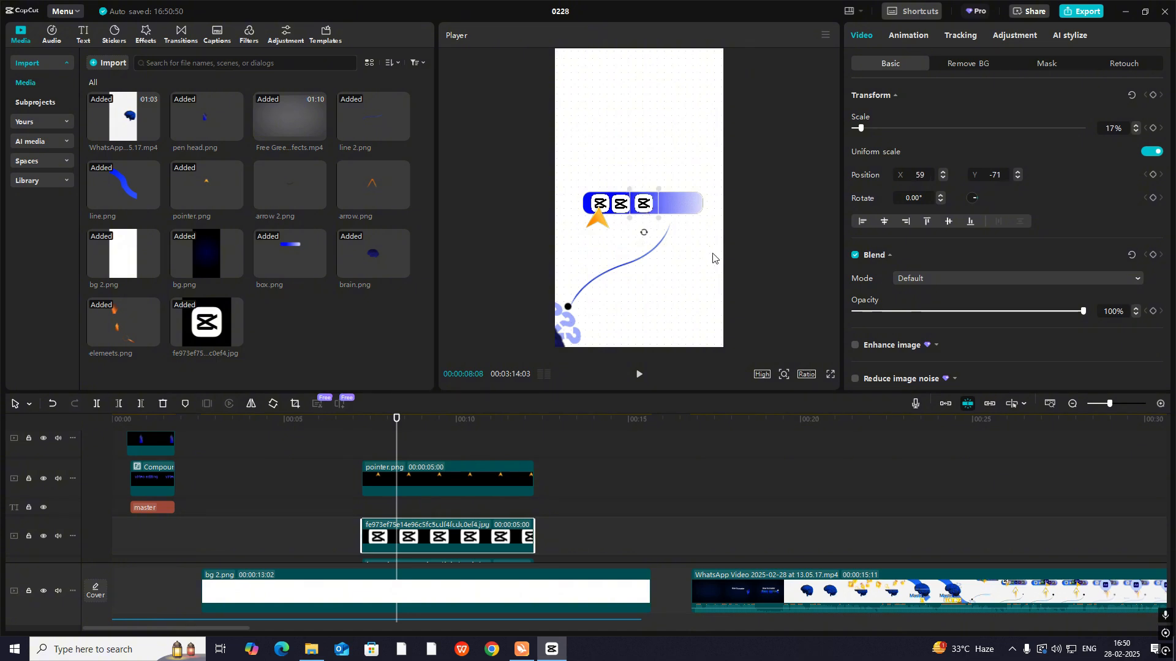
- Examine the tool bar scene in the reference video at 00:00:26:13, and play the recreated transition for comparison
left_click(649, 159)
left_click(788, 524)
left_click_drag(788, 524, 1022, 581)
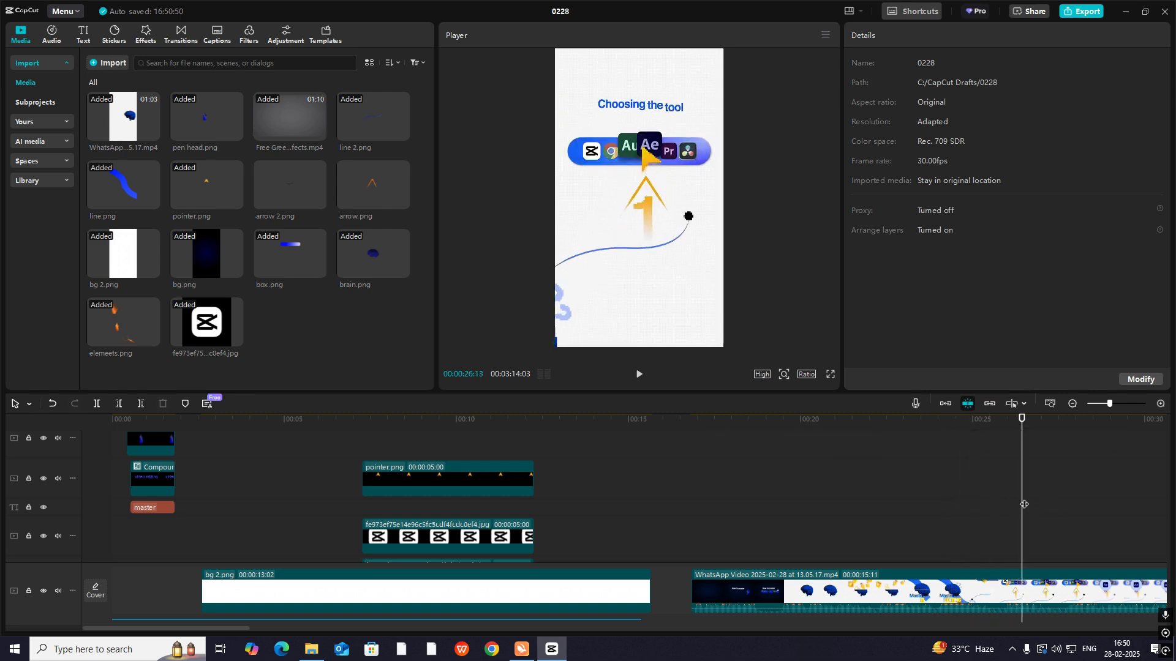
left_click_drag(1024, 504, 366, 532)
left_click(361, 532)
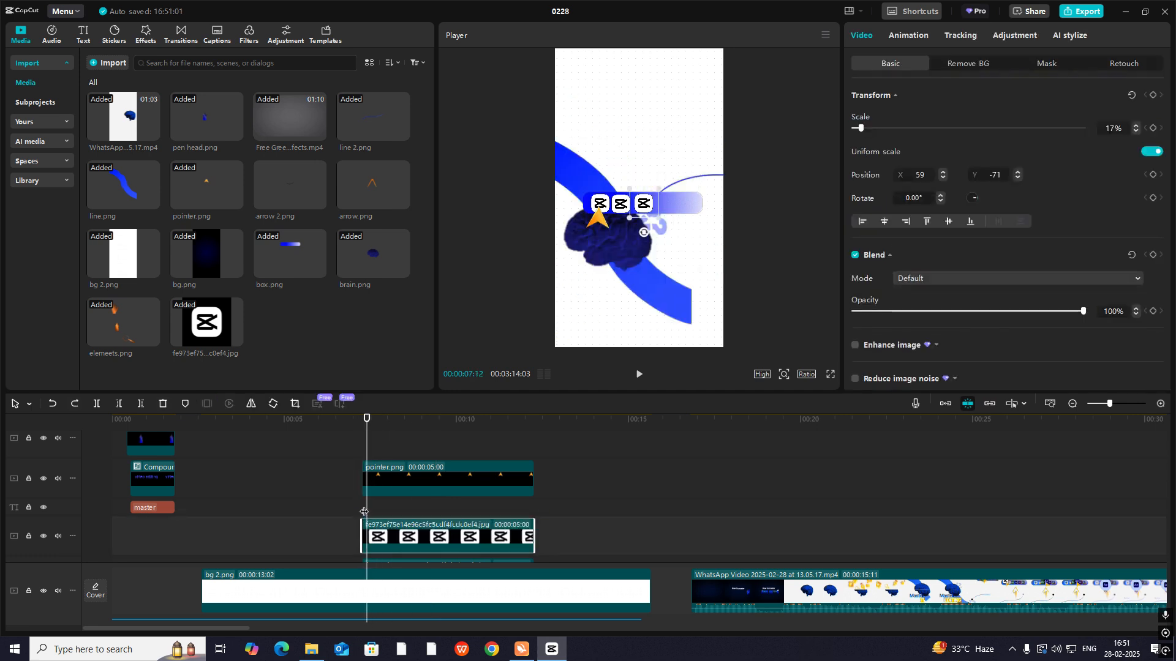
left_click(361, 508)
key("space")
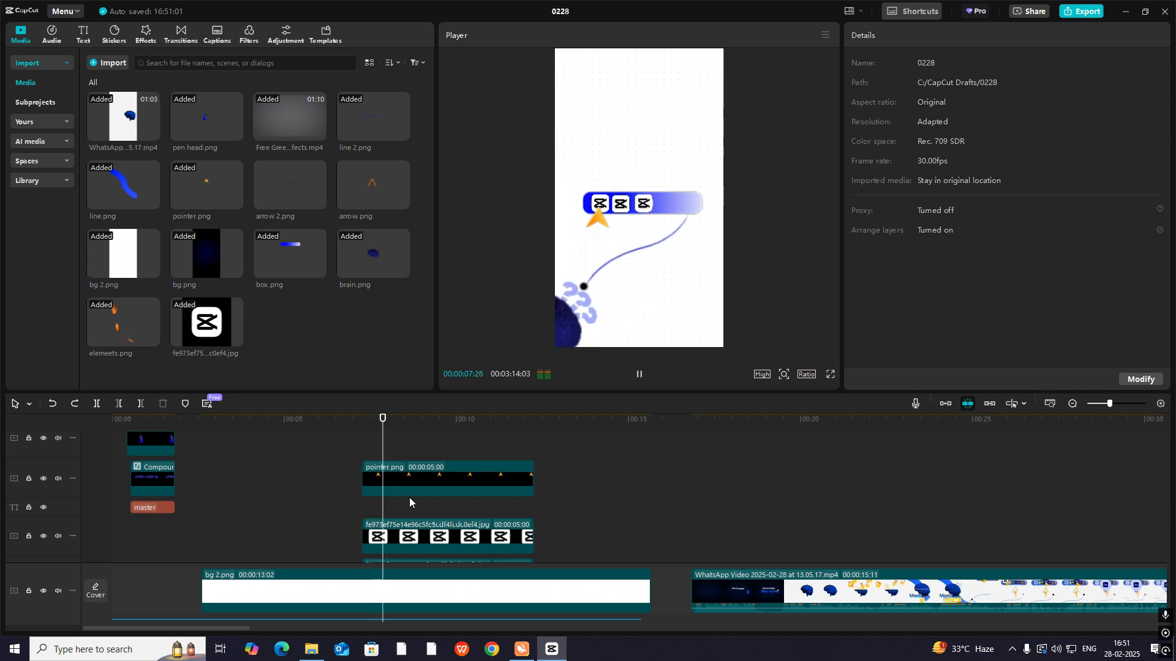
key("space")
left_click_drag(392, 493, 404, 527)
scroll(362, 446, "down", 3)
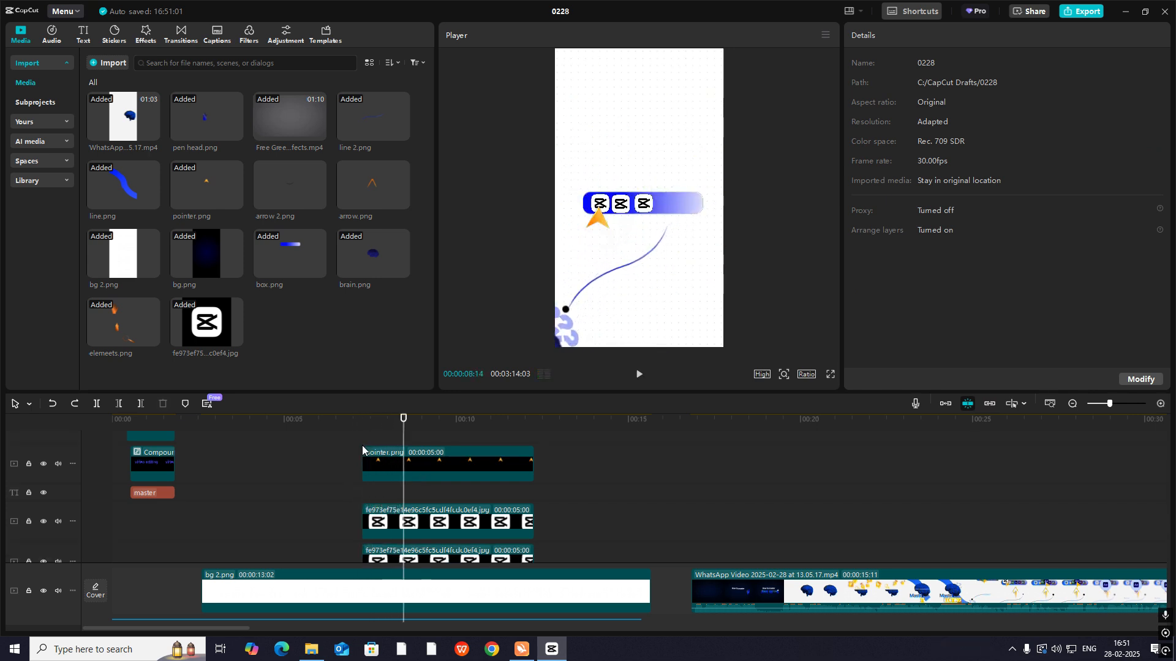
scroll(351, 472, "up", 4)
left_click_drag(632, 465, 465, 510)
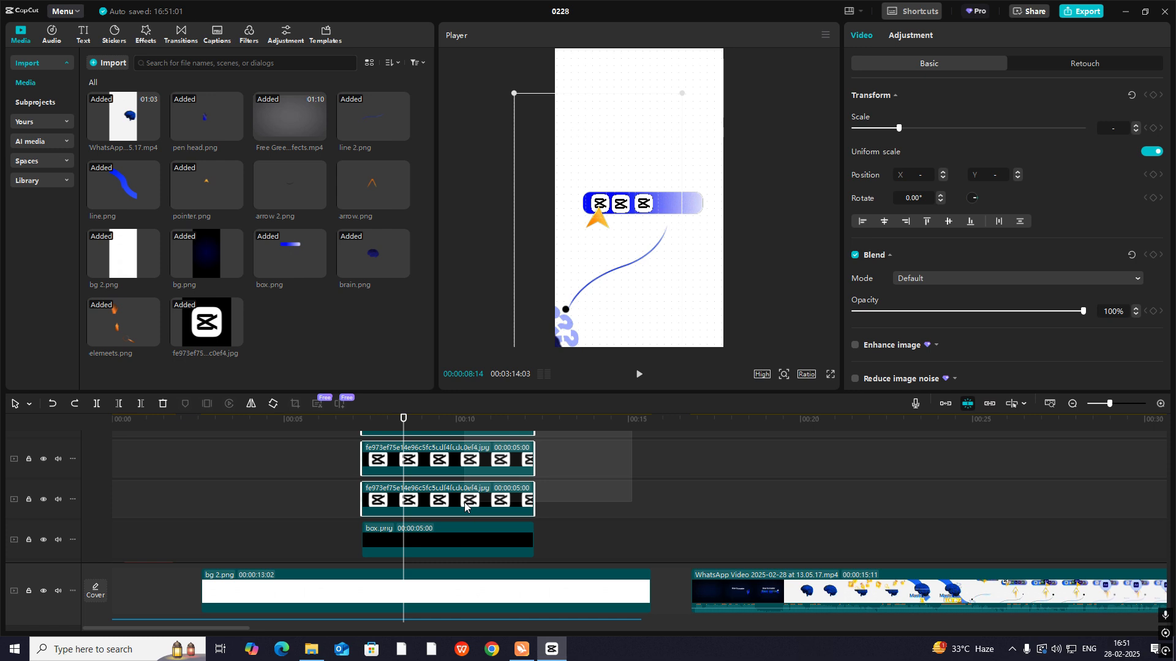
scroll(465, 506, "up", 3)
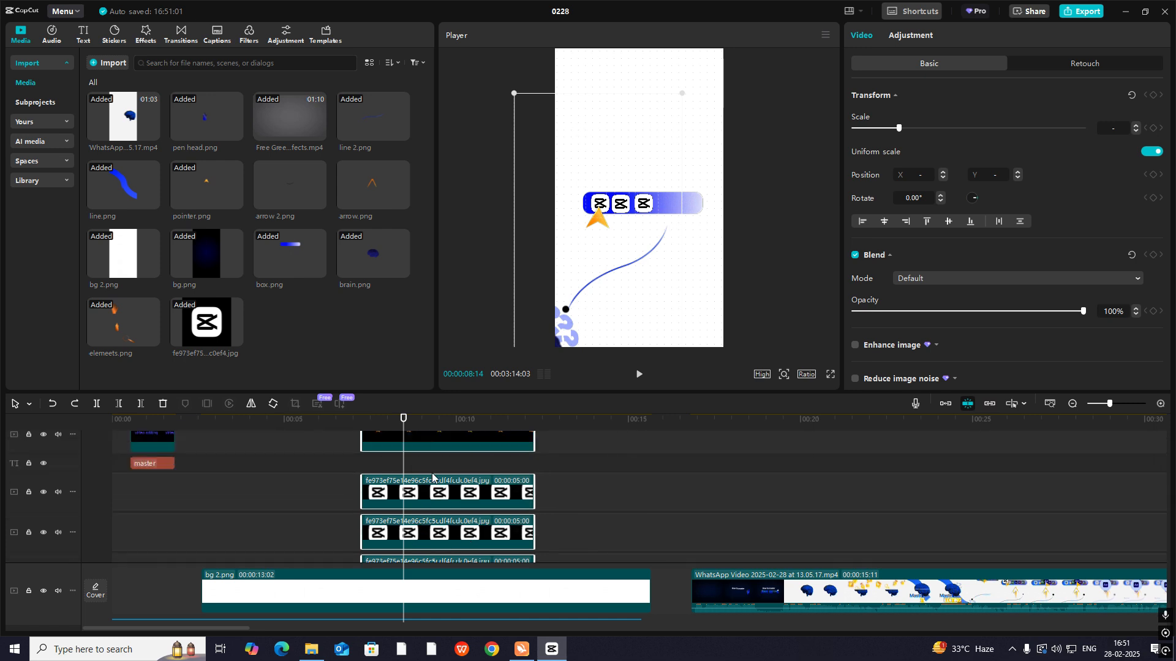
- Apply the Fade In entrance animation with a 0.5 s duration to pointer.png and the topmost logo clip
left_click(431, 485)
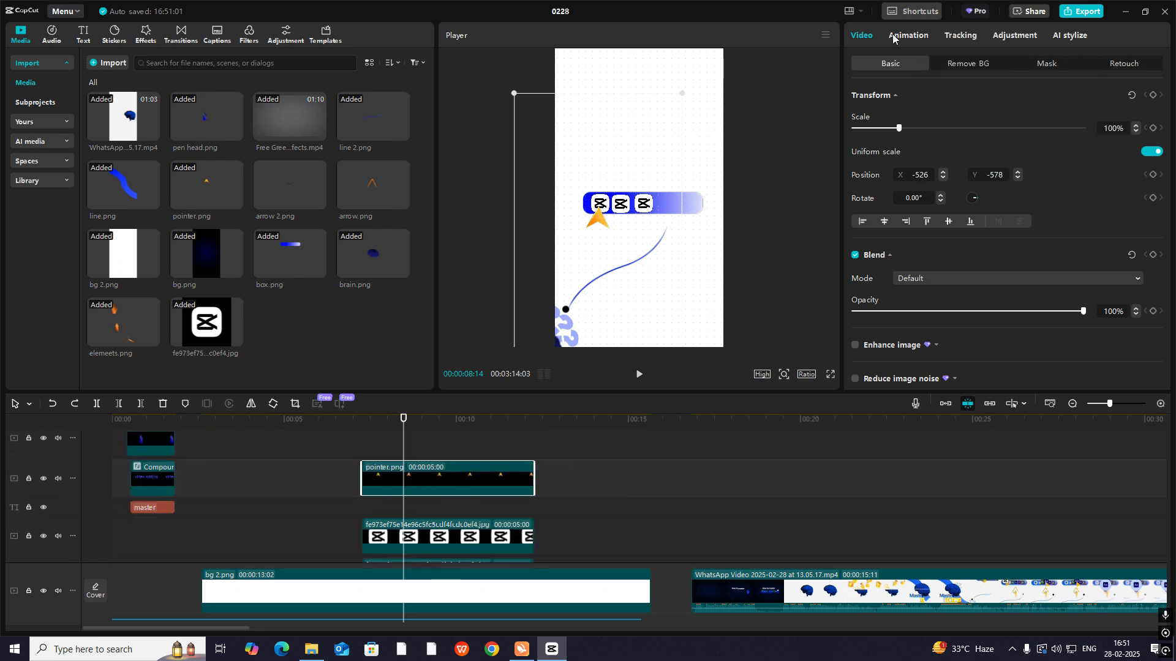
left_click(908, 35)
left_click(1061, 104)
scroll(392, 526, "down", 1)
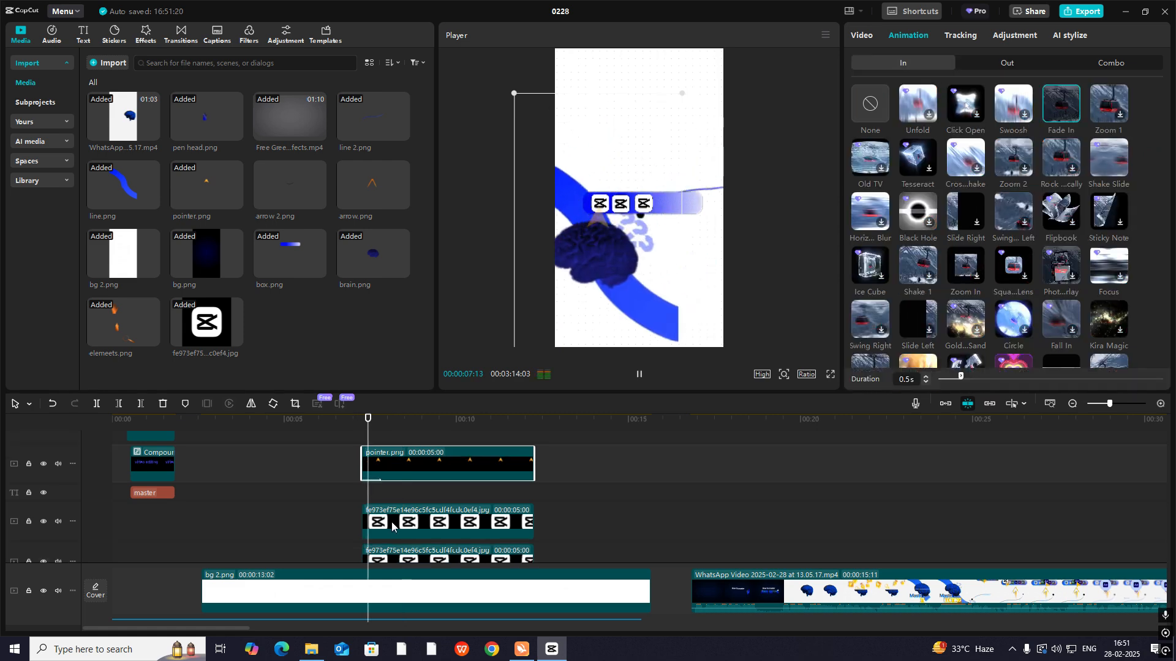
scroll(392, 526, "down", 1)
left_click(457, 475)
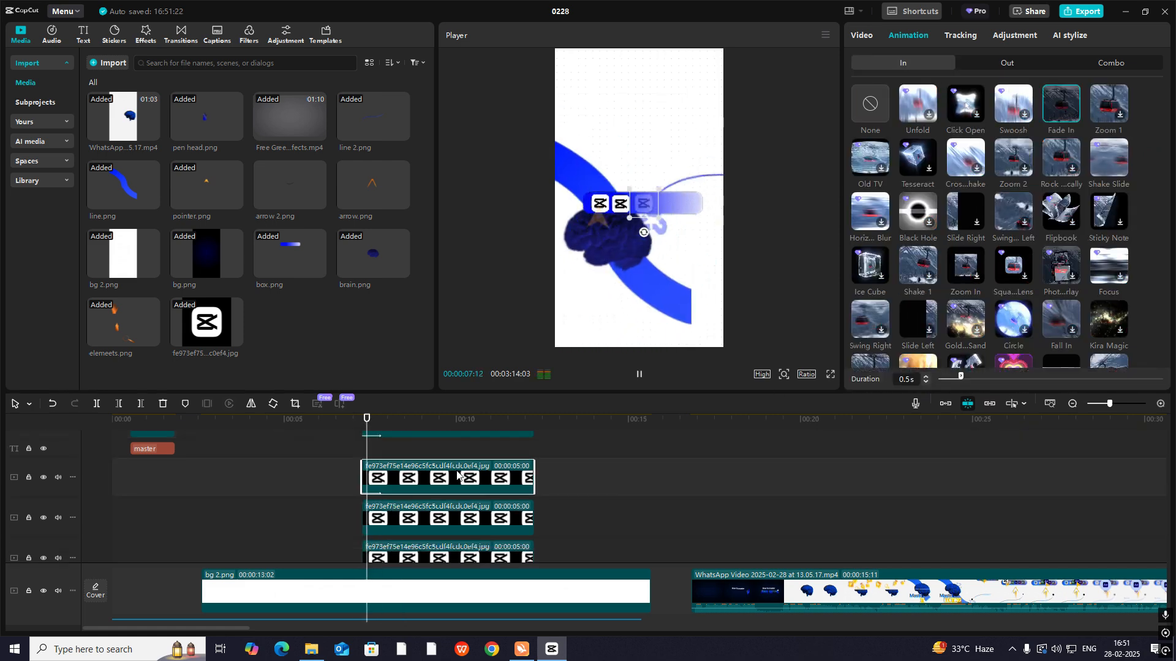
- Apply the Fade In entrance animation to the remaining two logo clips and box.png with a 0.5 s duration
scroll(456, 477, "down", 1)
left_click(450, 488)
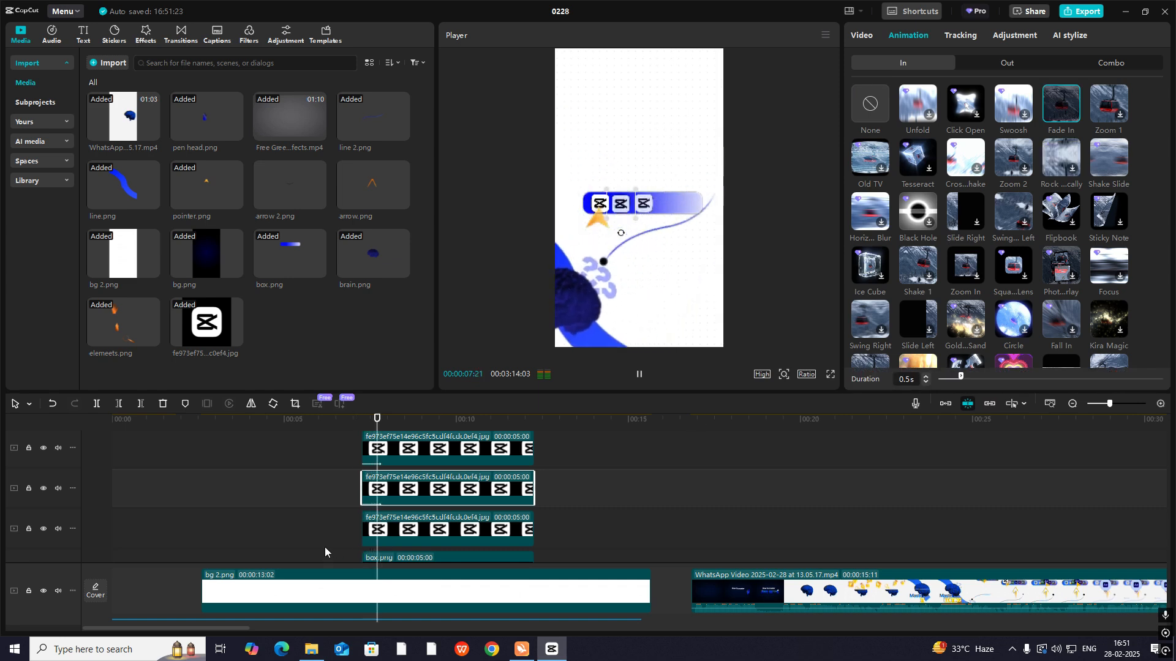
scroll(398, 514, "down", 1)
left_click(423, 487)
left_click(1058, 121)
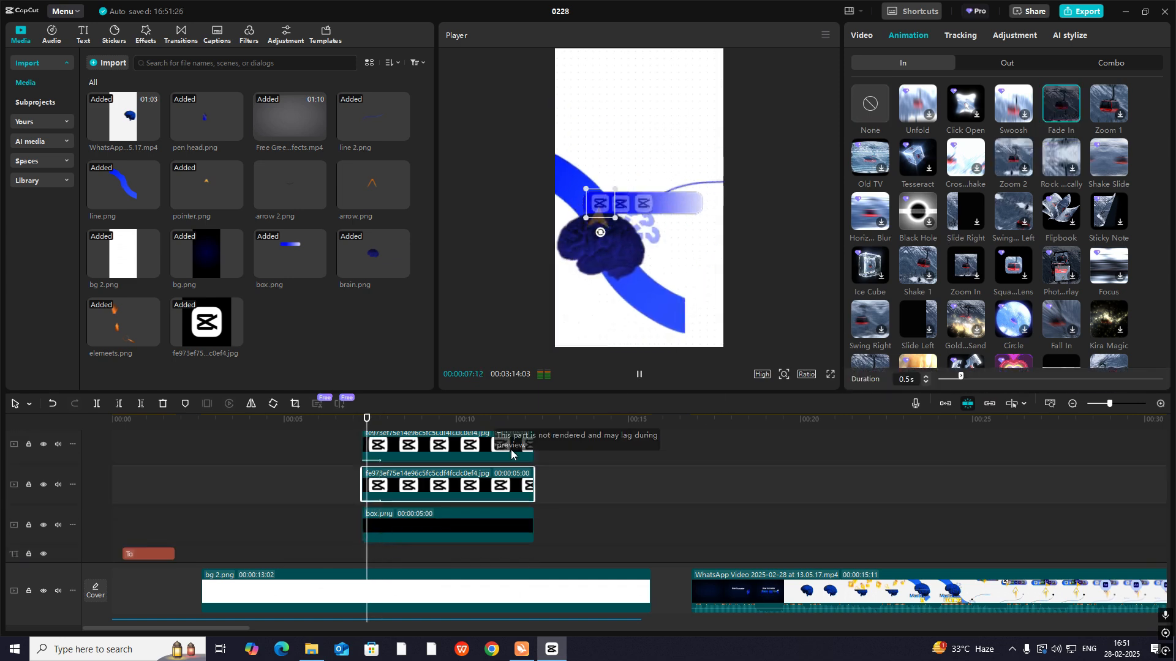
left_click(405, 525)
left_click(1055, 98)
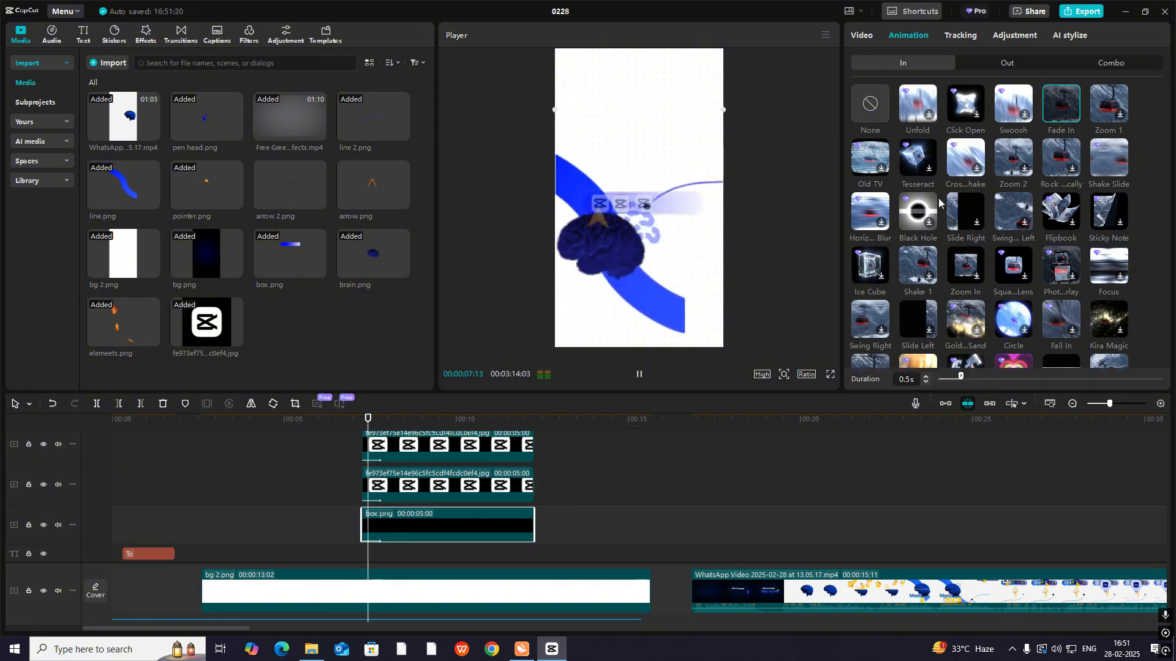
- Shift the three logo clips and box.png together so they start at 00:00:07:23, and play back their fade-in
scroll(551, 459, "up", 1)
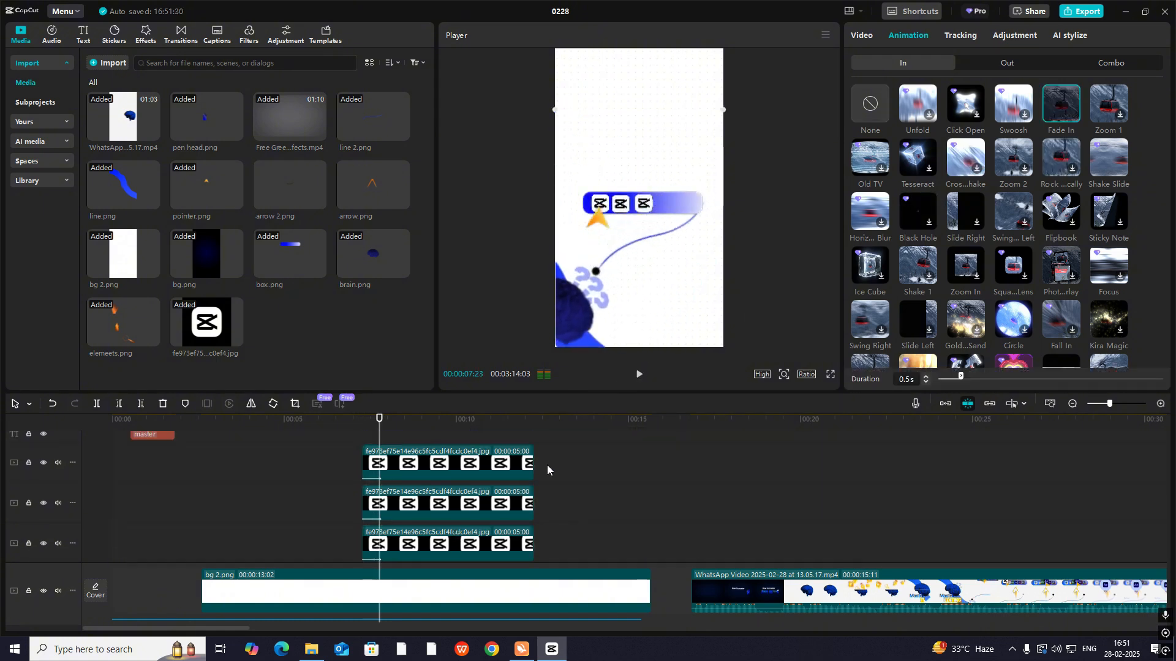
left_click_drag(610, 449, 511, 520)
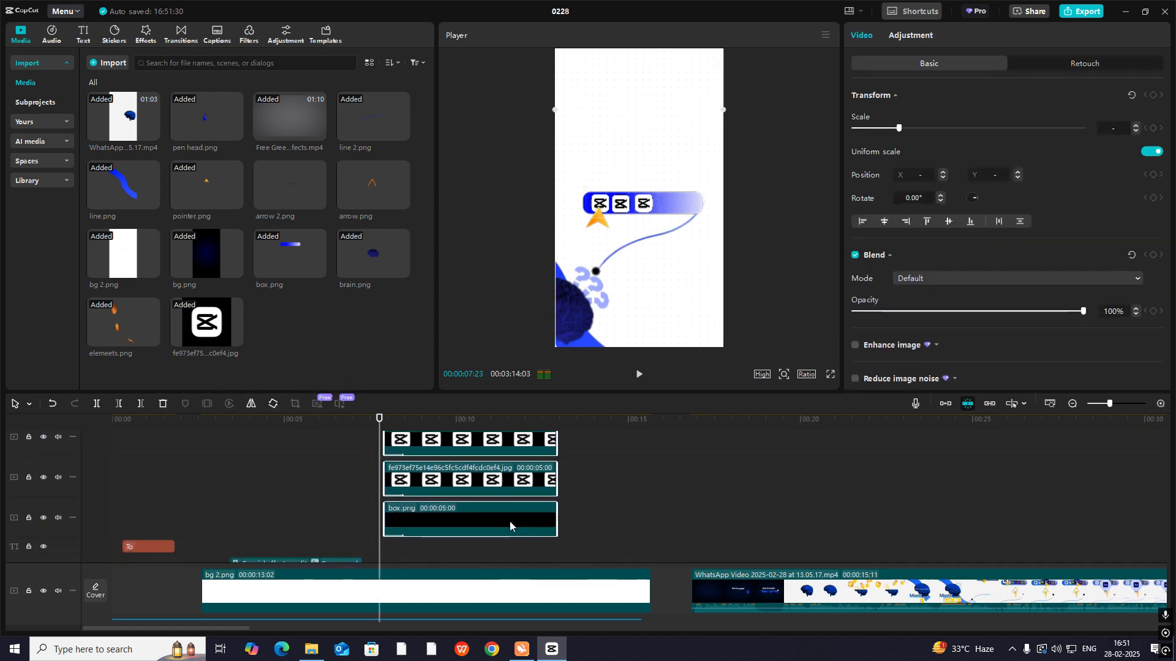
left_click(348, 516)
key("space")
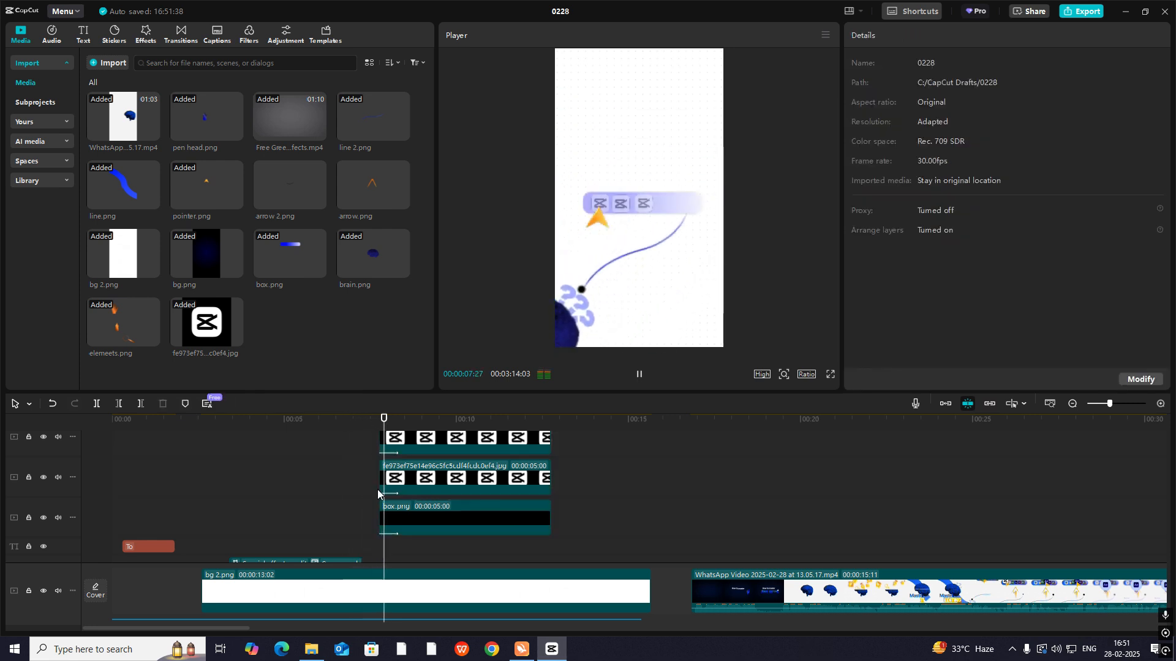
key("space")
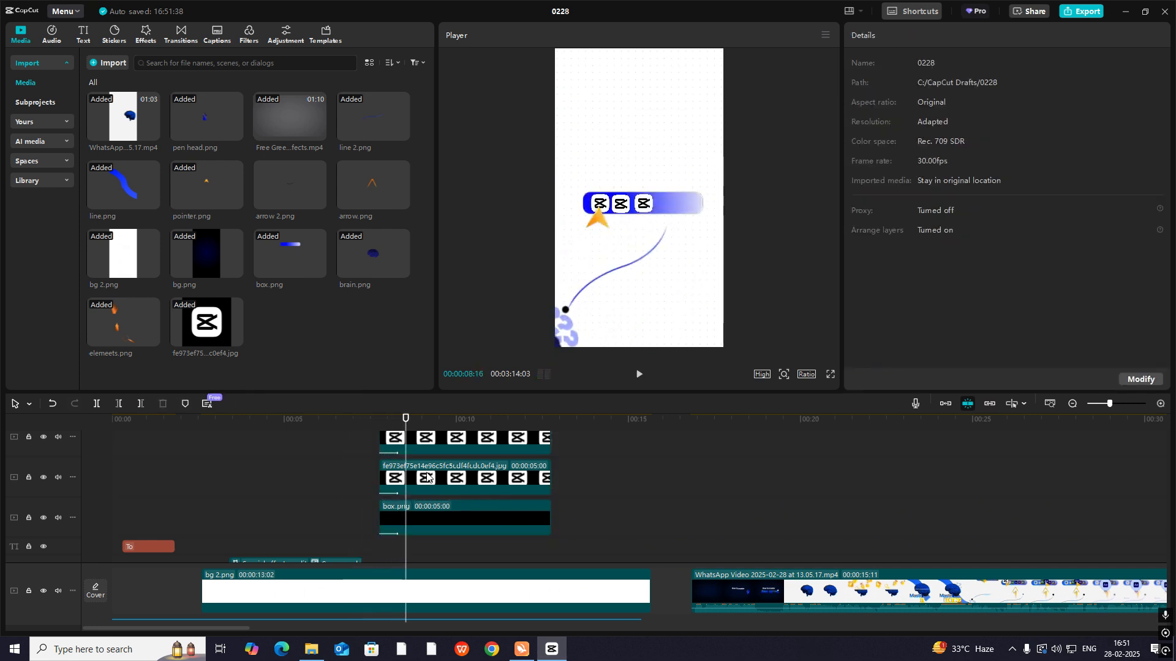
- Play the reference video's move into the tool bar scene and replay the recreated version from the fade-in for comparison
left_click(958, 535)
mouse_move(958, 535)
left_mouse_down()
mouse_move(993, 541)
mouse_move(949, 544)
left_mouse_up()
key("space")
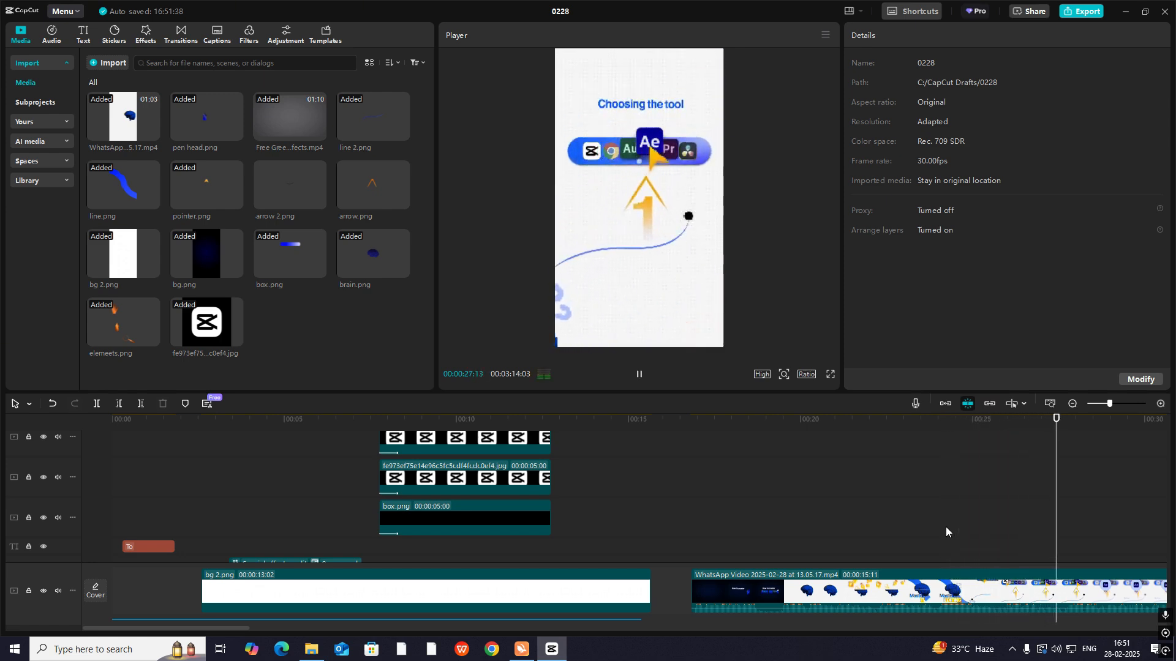
left_click(945, 526)
left_click(392, 523)
left_click_drag(391, 520, 378, 519)
key("space")
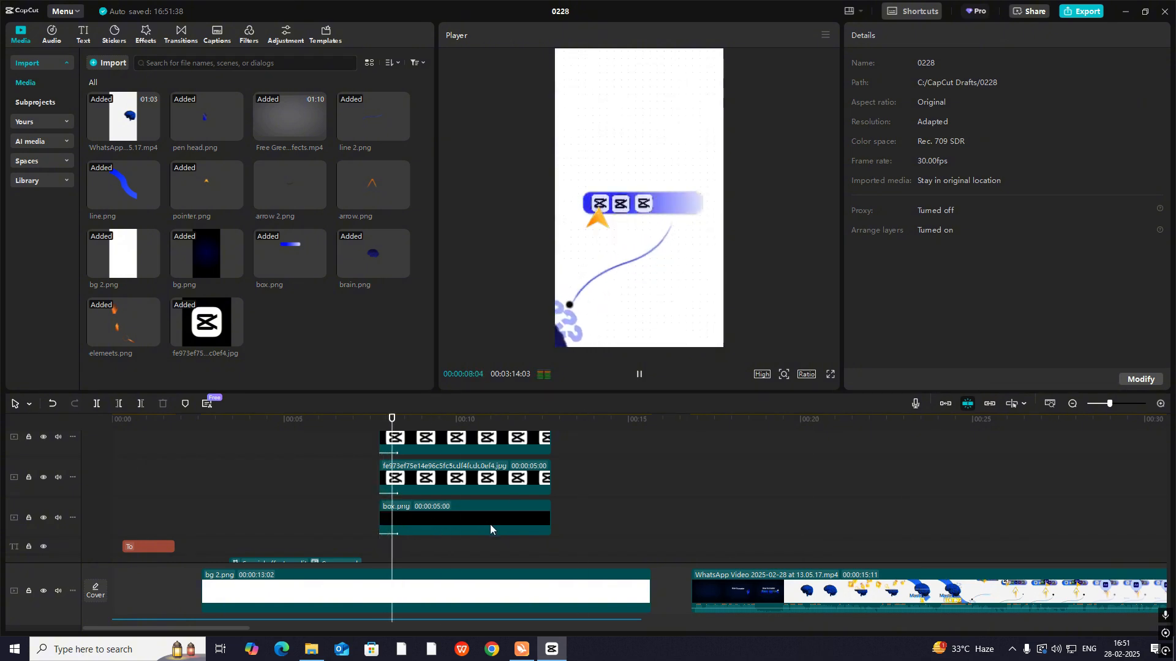
key("space")
scroll(496, 525, "up", 1)
scroll(495, 524, "up", 2)
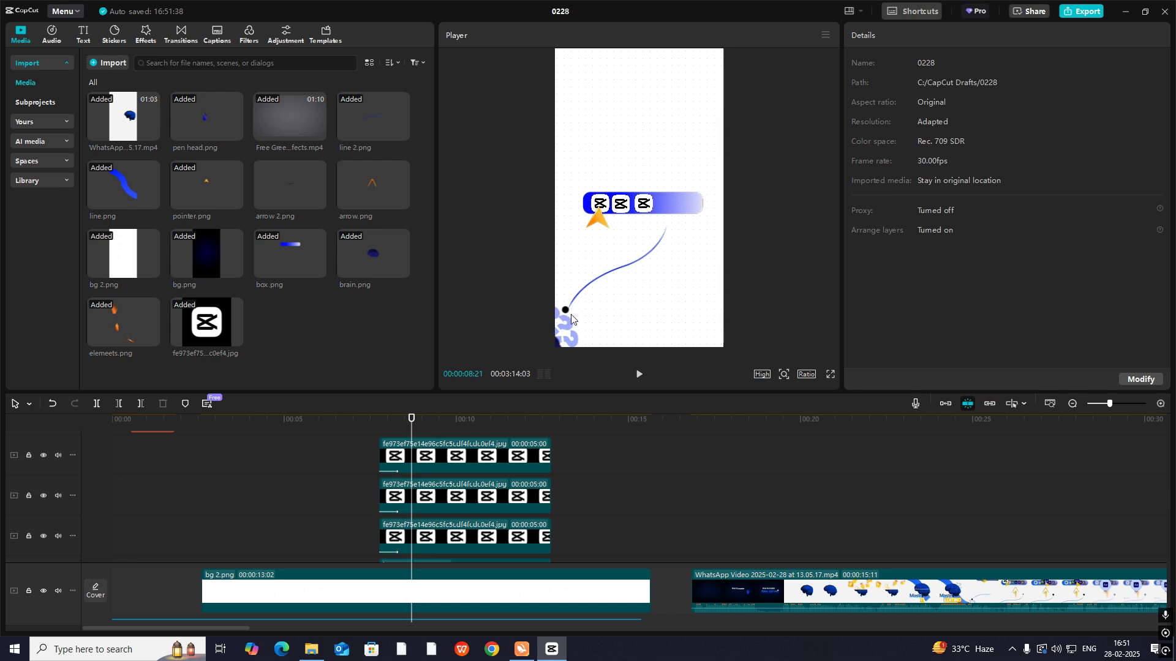
- Copy the two dot text clips from inside Compound clip7 and paste them into the main timeline at 00:00:09:07
scroll(428, 479, "down", 3)
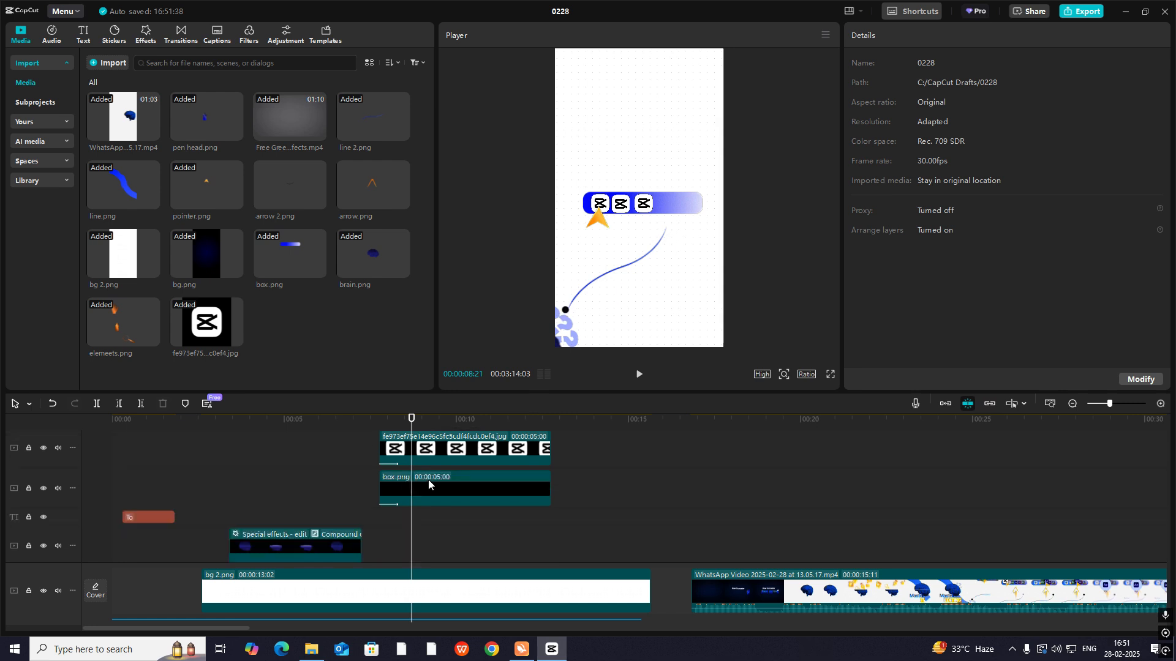
scroll(425, 502, "down", 5)
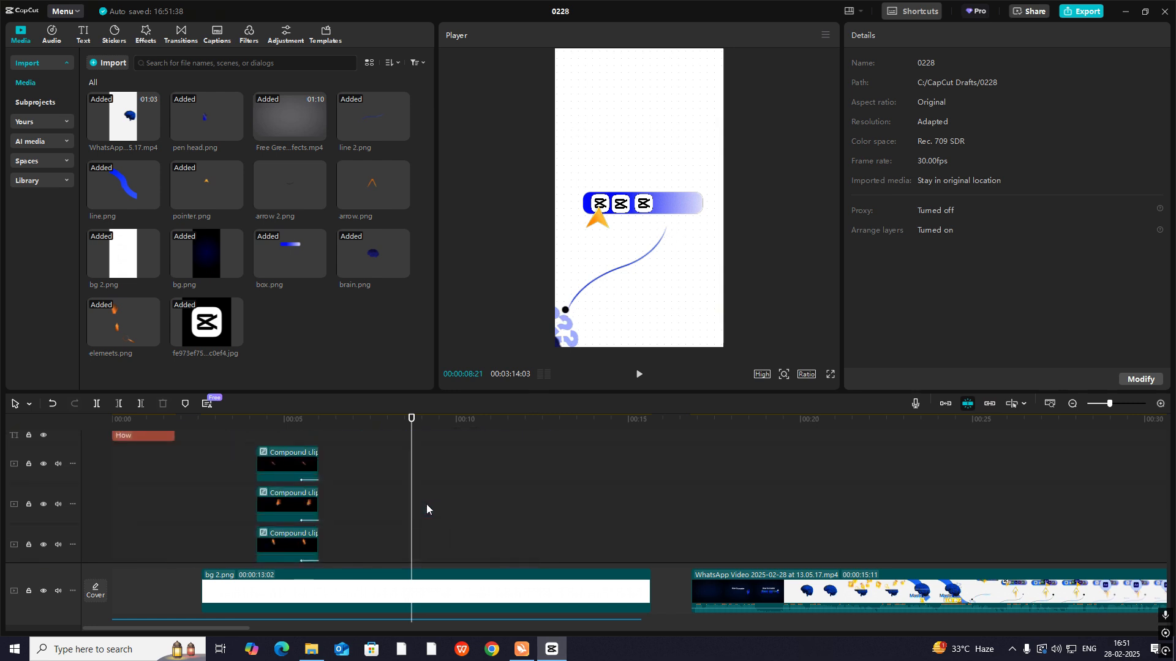
left_click_drag(391, 508, 425, 539)
scroll(368, 527, "up", 5)
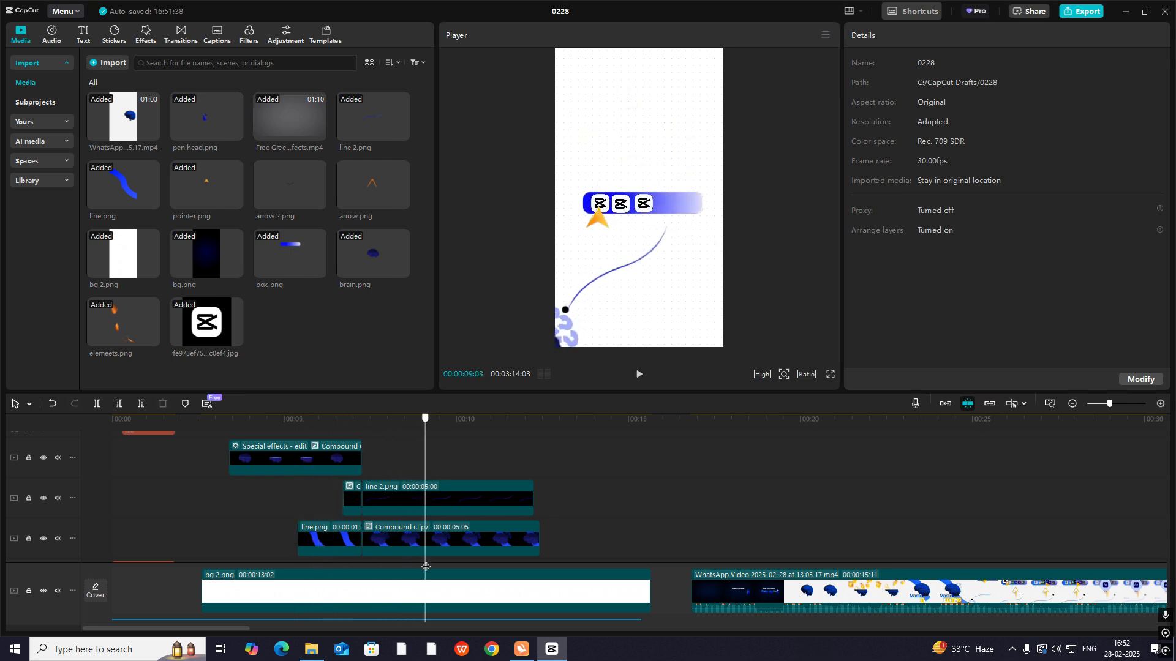
scroll(425, 551, "down", 2)
left_click(432, 498)
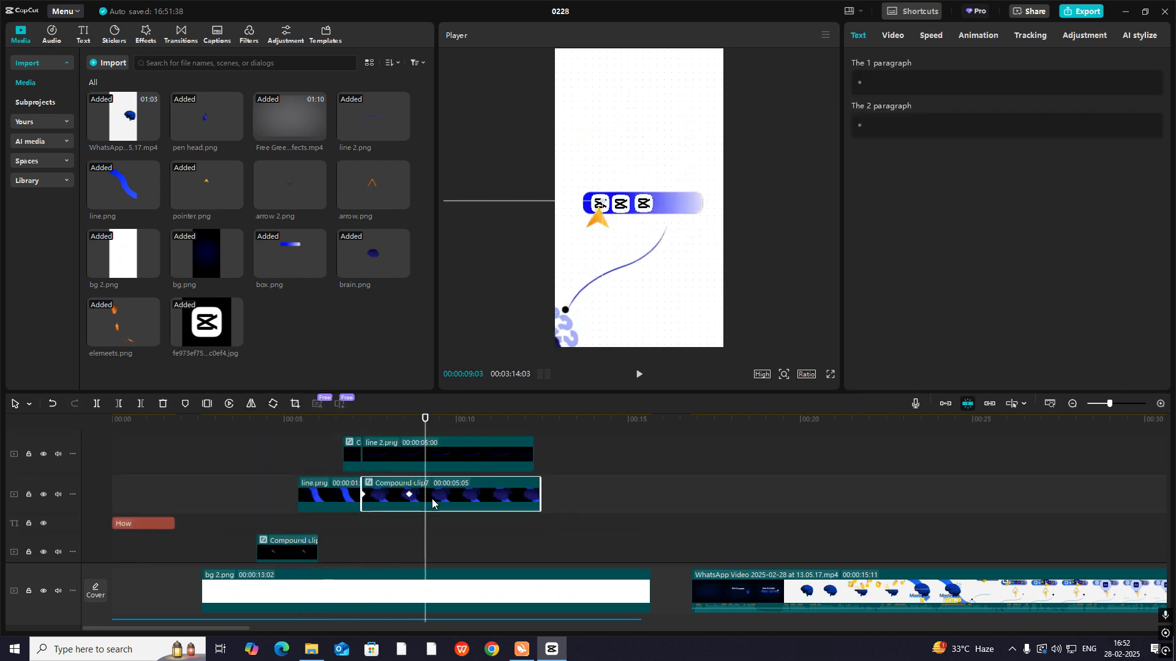
double_click(414, 487)
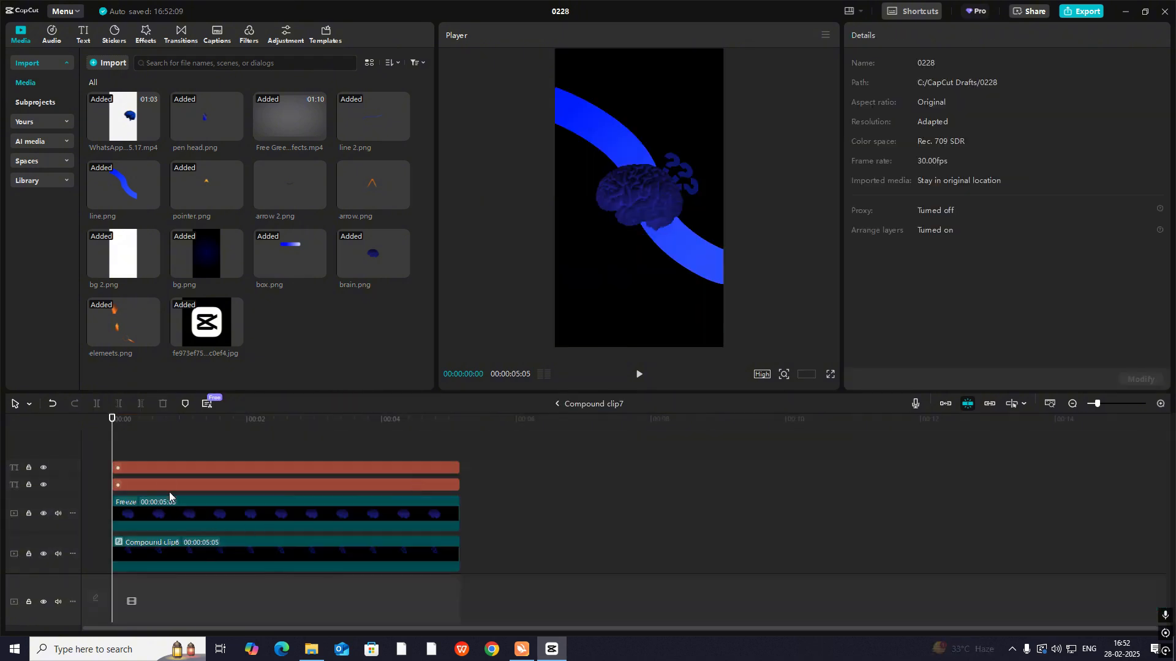
left_click_drag(174, 450, 210, 489)
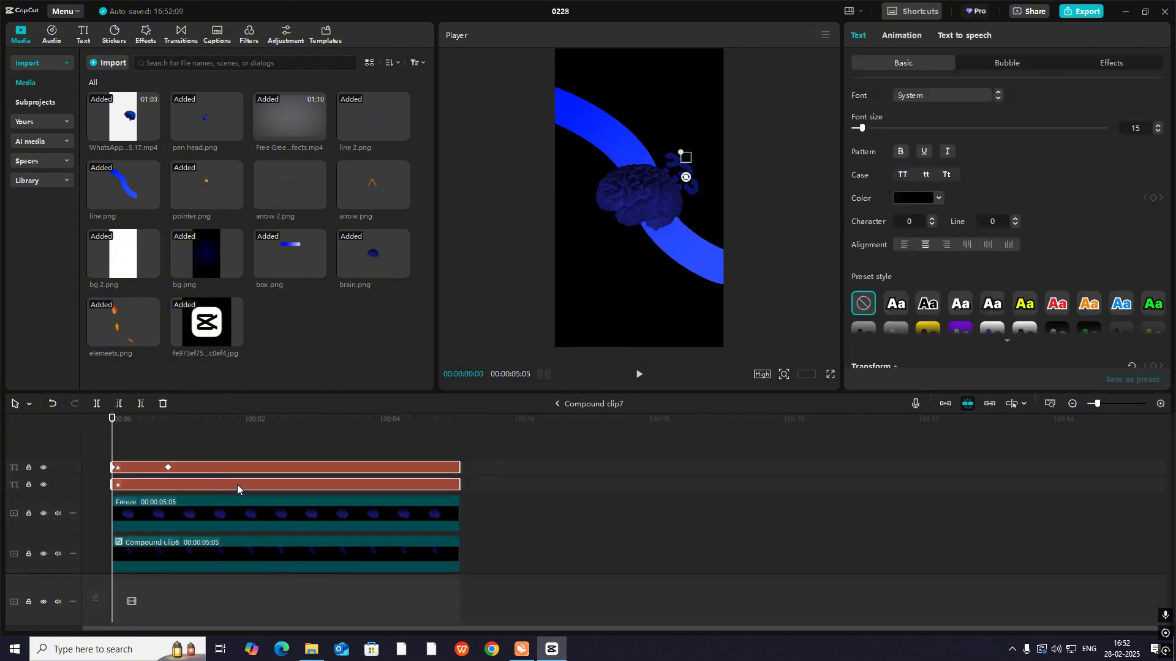
left_click(557, 403)
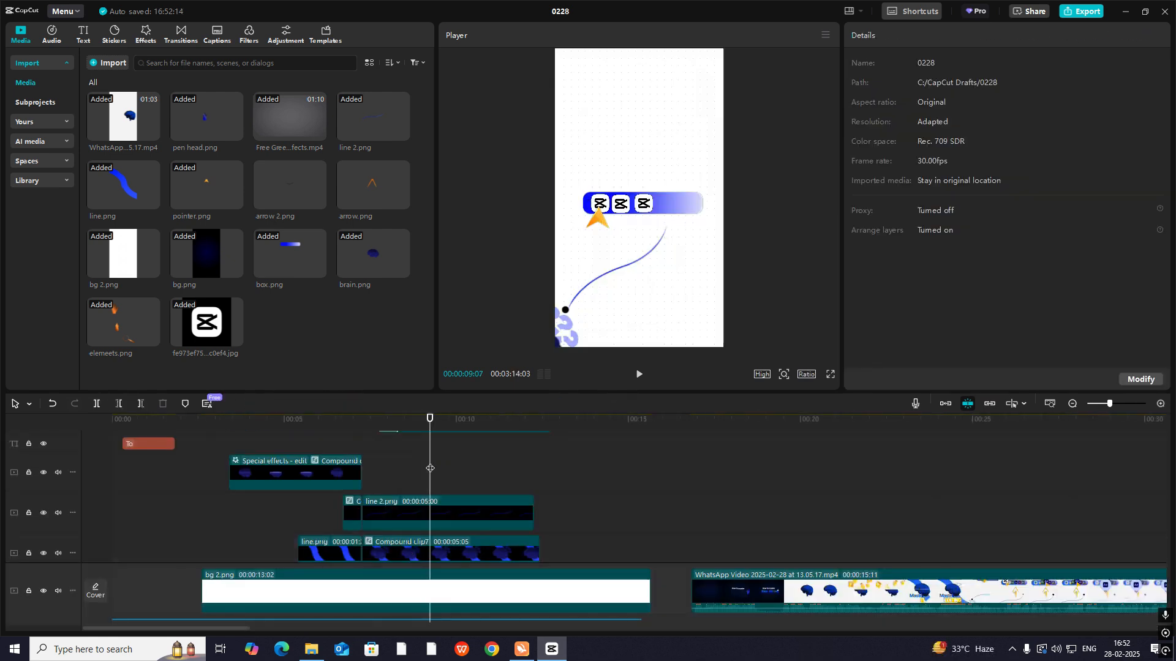
key("ctrl+v")
key("space")
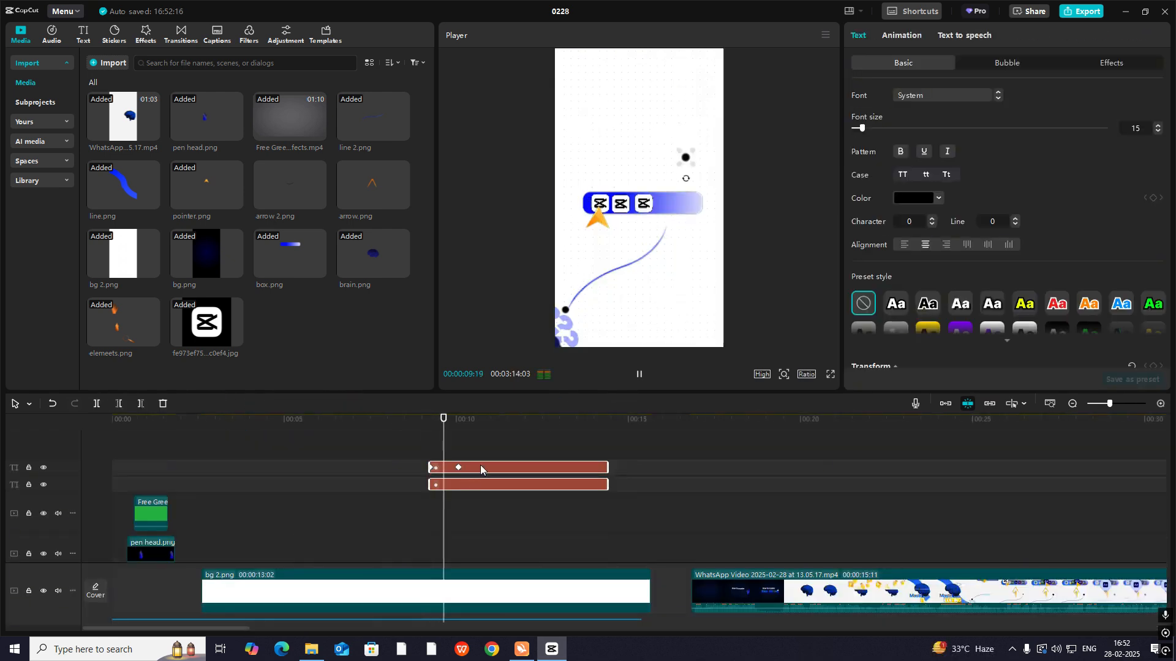
- Combine the pasted dot texts into a compound clip and position its dot at the upper end of the curved line
scroll(482, 464, "down", 3)
scroll(489, 457, "up", 3)
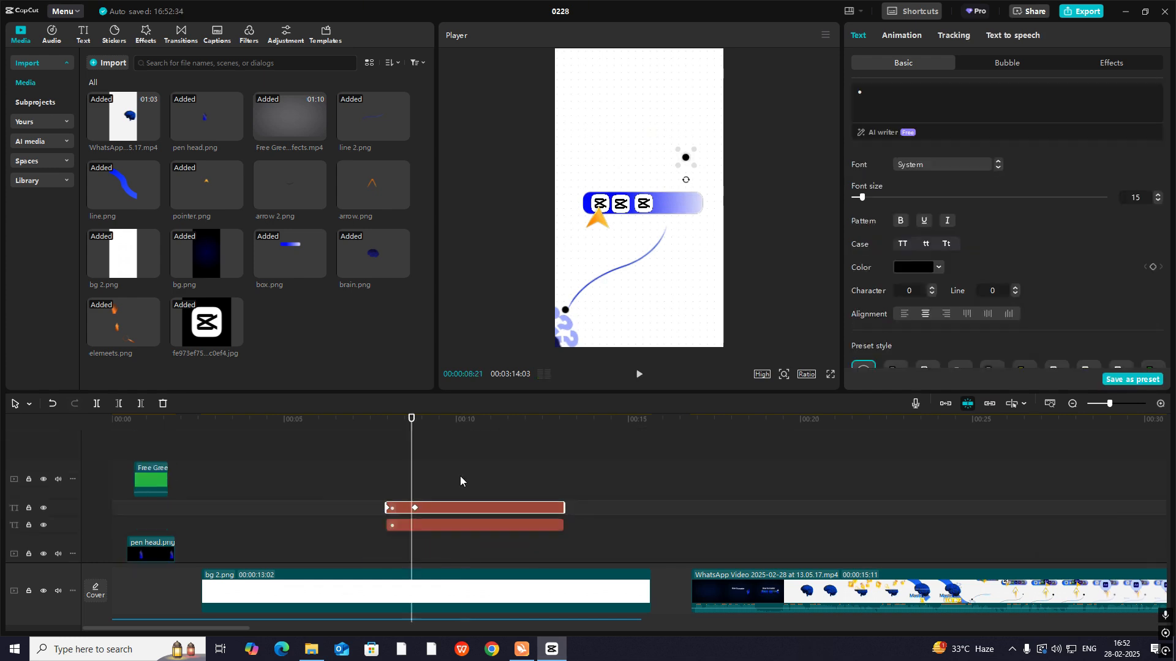
left_click_drag(460, 475, 458, 451)
key("alt+g")
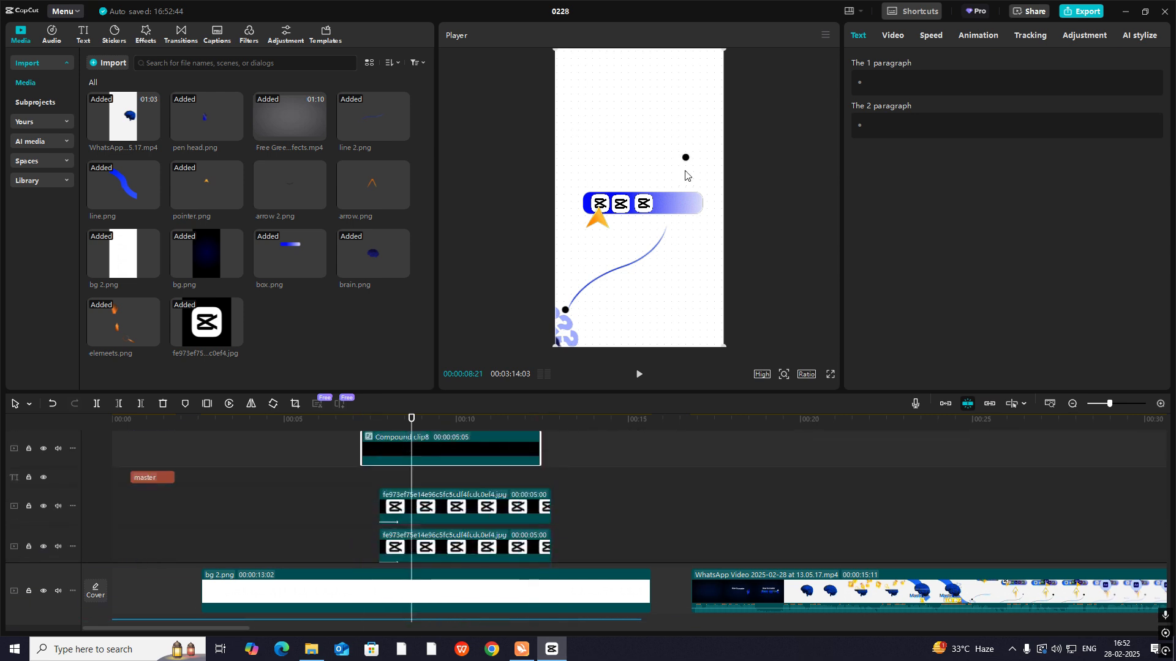
left_click_drag(684, 175, 667, 243)
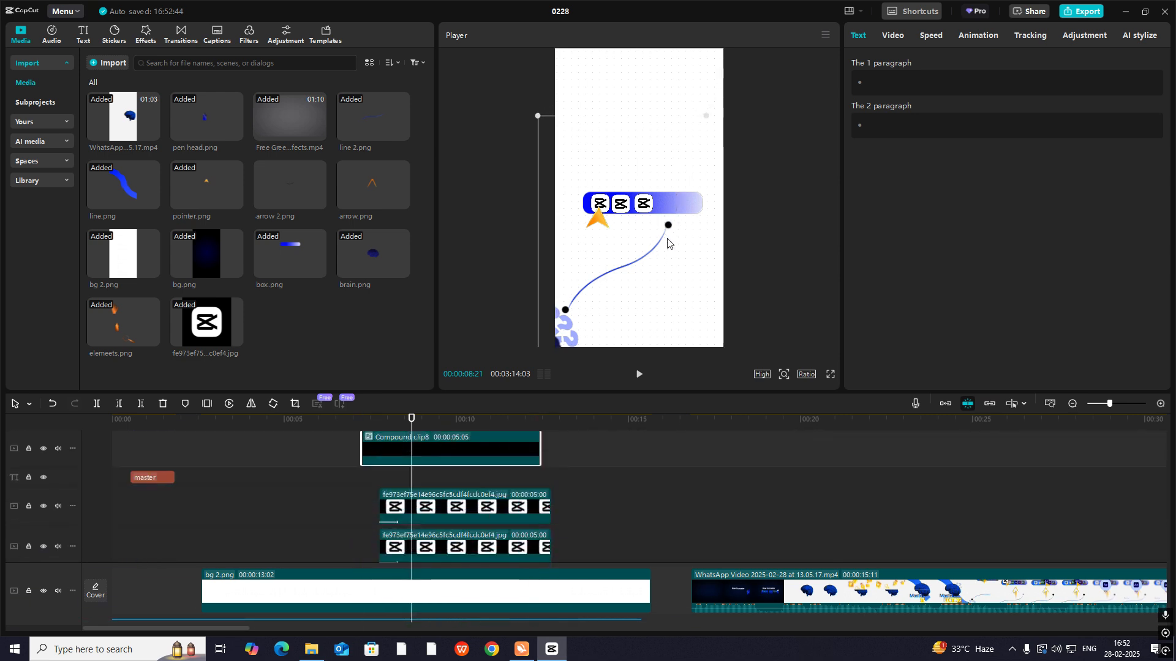
- Retime the dot compound clip to start at 00:00:08:07, previewing how the dot appears at the line's end
left_click(380, 483)
mouse_move(380, 484)
left_mouse_down()
mouse_move(424, 486)
mouse_move(402, 487)
left_mouse_up()
left_click_drag(424, 447, 461, 454)
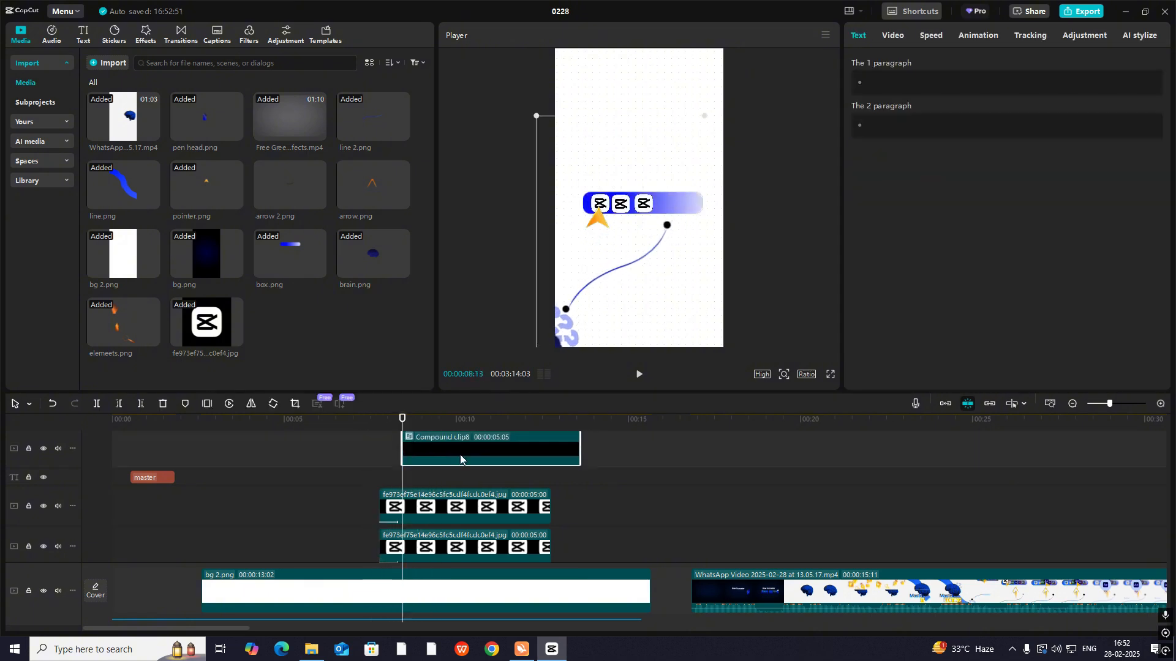
left_click(388, 448)
key("space")
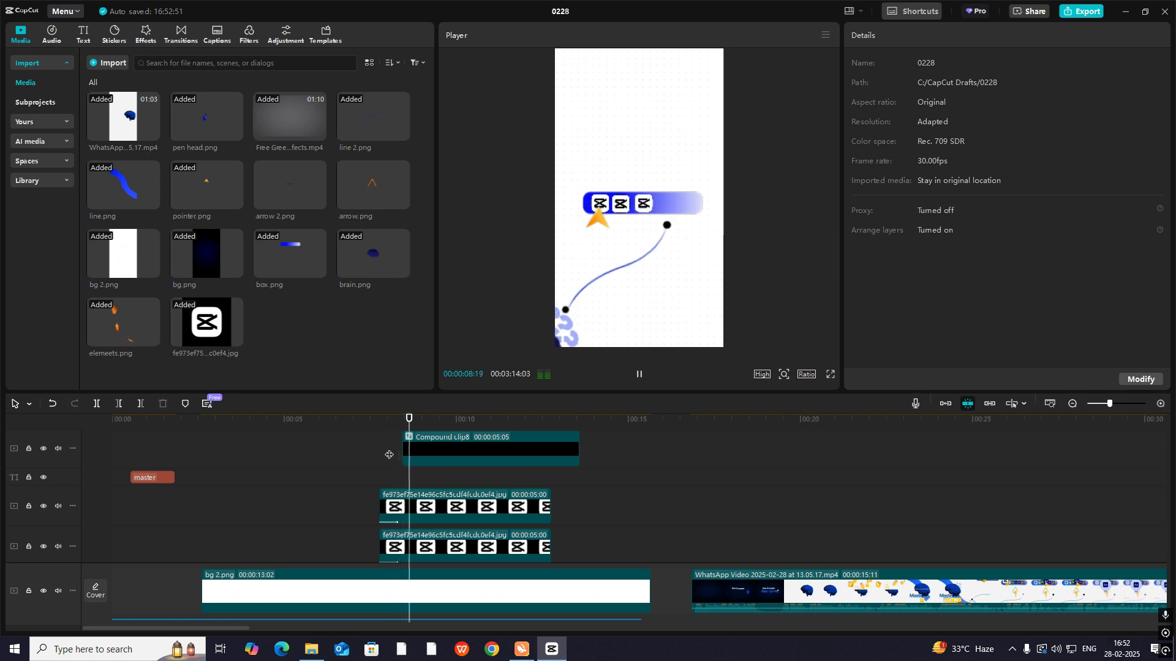
left_click_drag(378, 460, 396, 490)
mouse_move(434, 453)
left_mouse_down()
mouse_move(414, 453)
mouse_move(424, 452)
left_mouse_up()
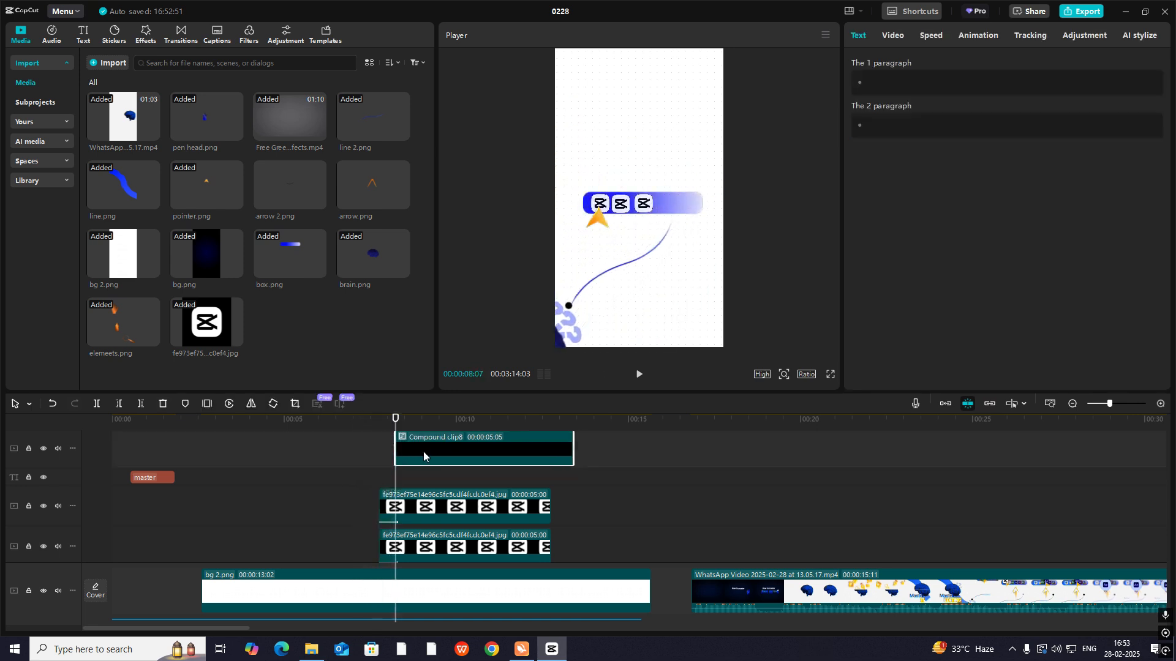
key("space")
key("space")
- Inspect the Freeze and Compound clip6 layers inside Compound clip7 and return to the main timeline
scroll(428, 467, "down", 2)
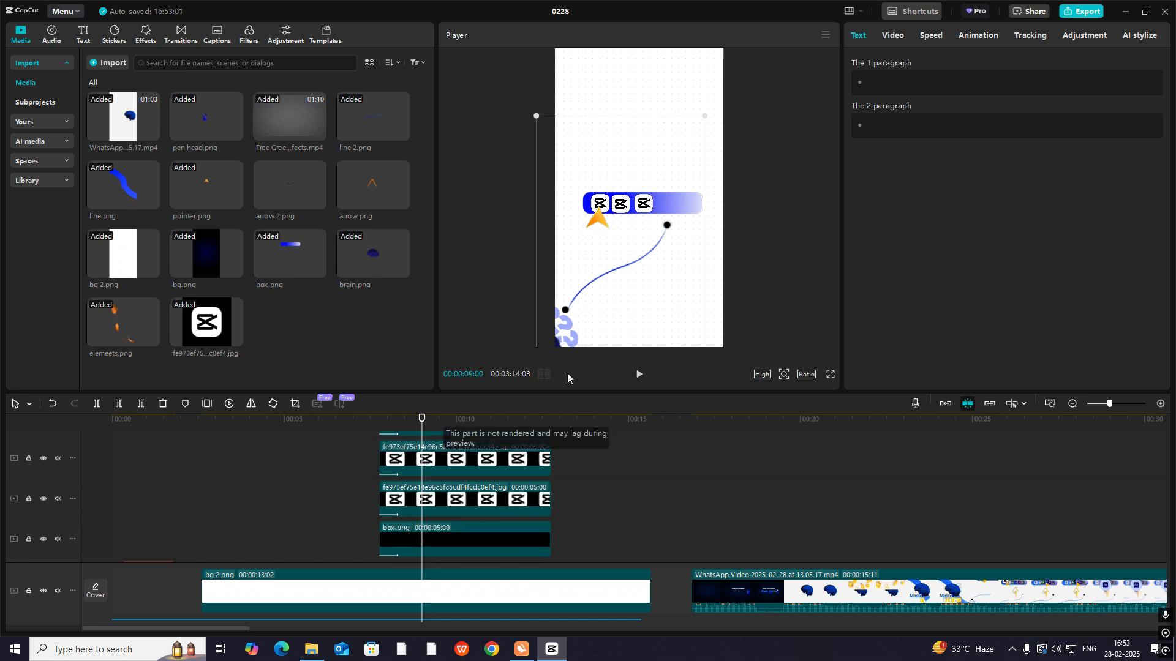
scroll(427, 486, "down", 3)
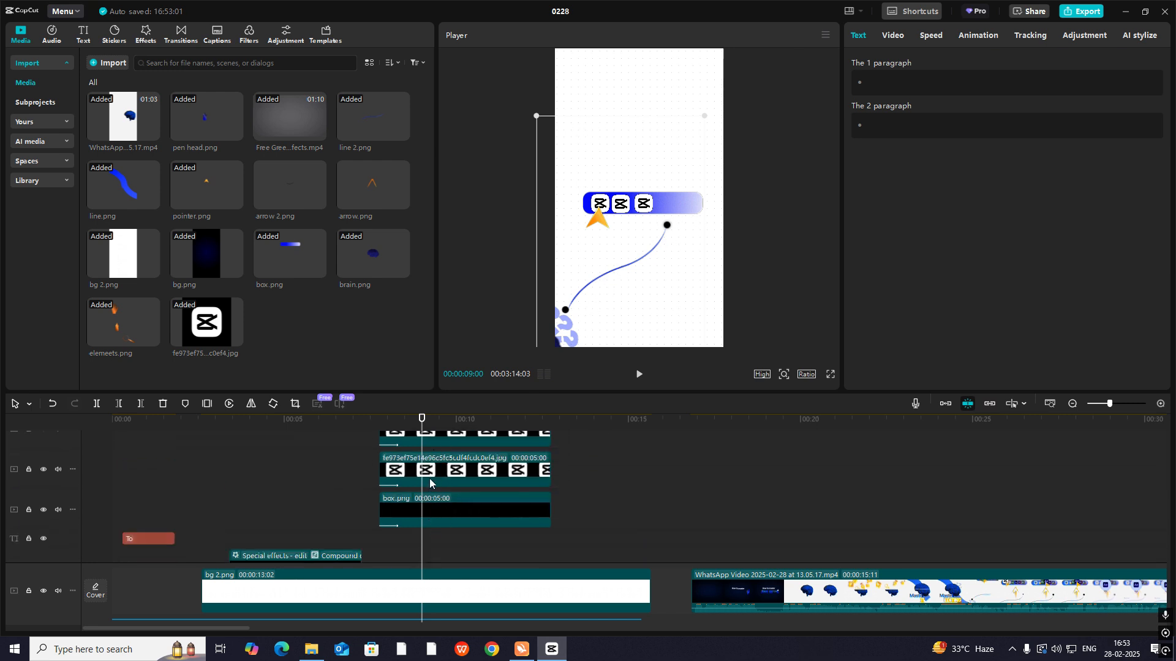
scroll(428, 479, "down", 5)
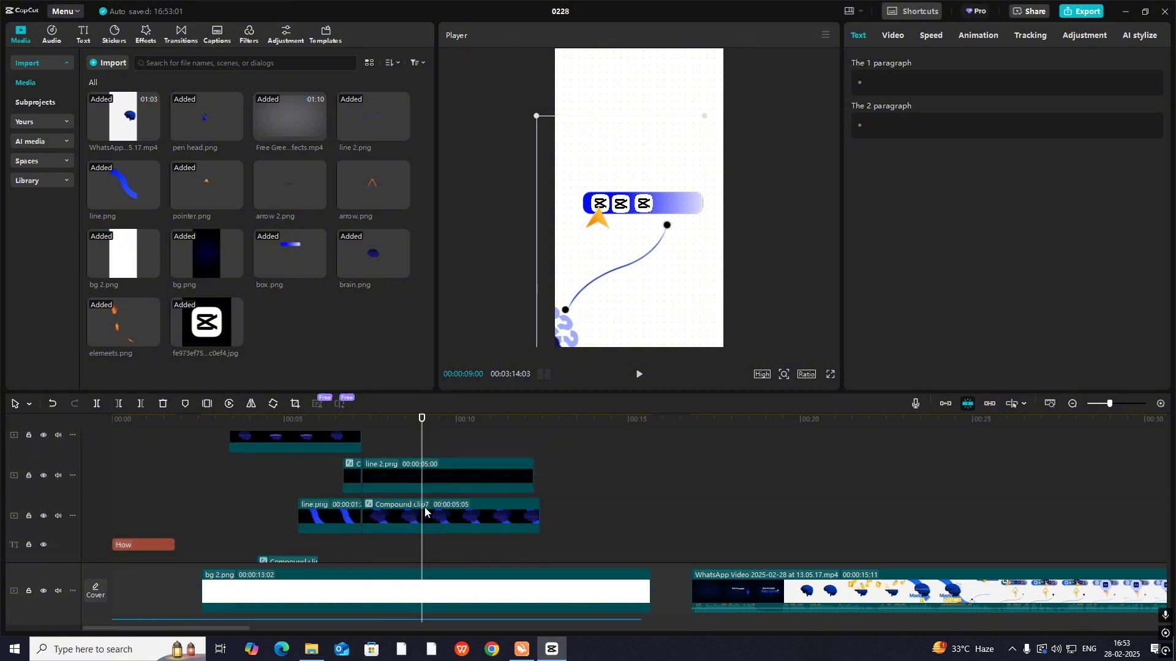
double_click(424, 511)
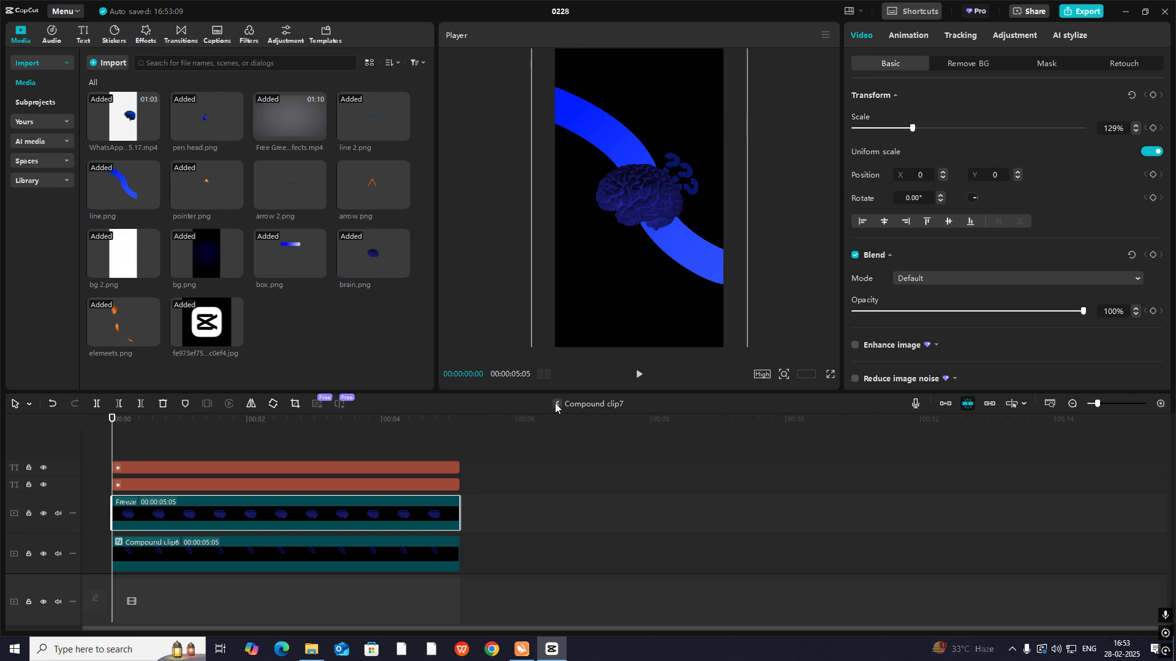
left_click(362, 552)
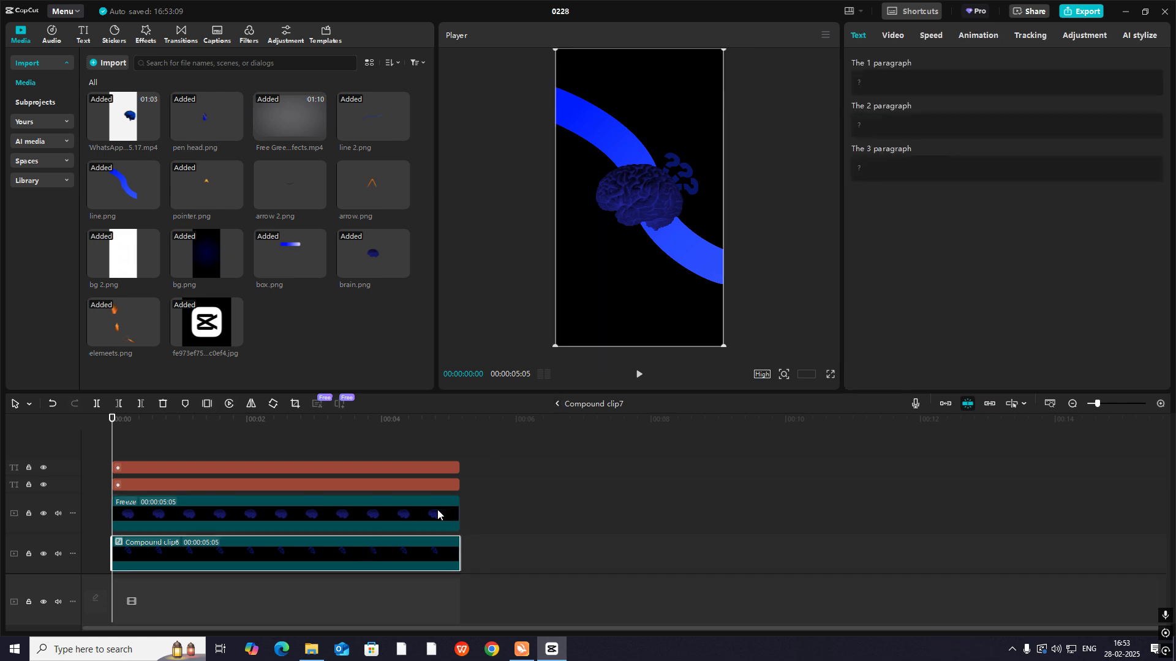
left_click(558, 404)
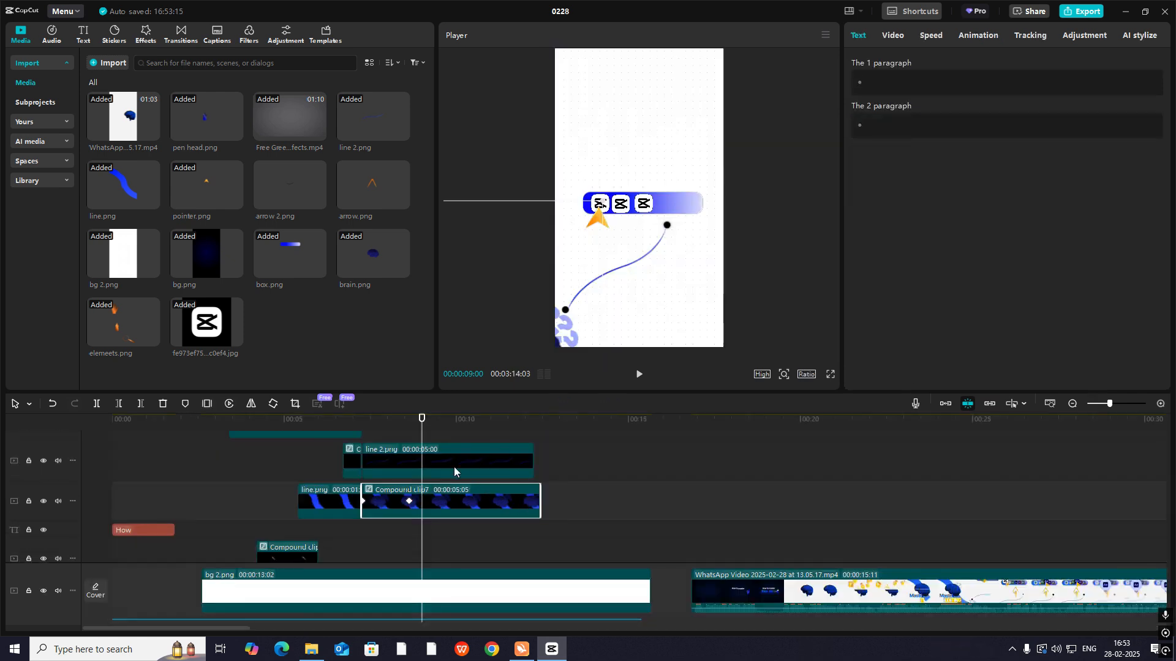
- Add a Split mask to the line 2.png clip, rotated to -114° with a feather of 54
left_click(454, 467)
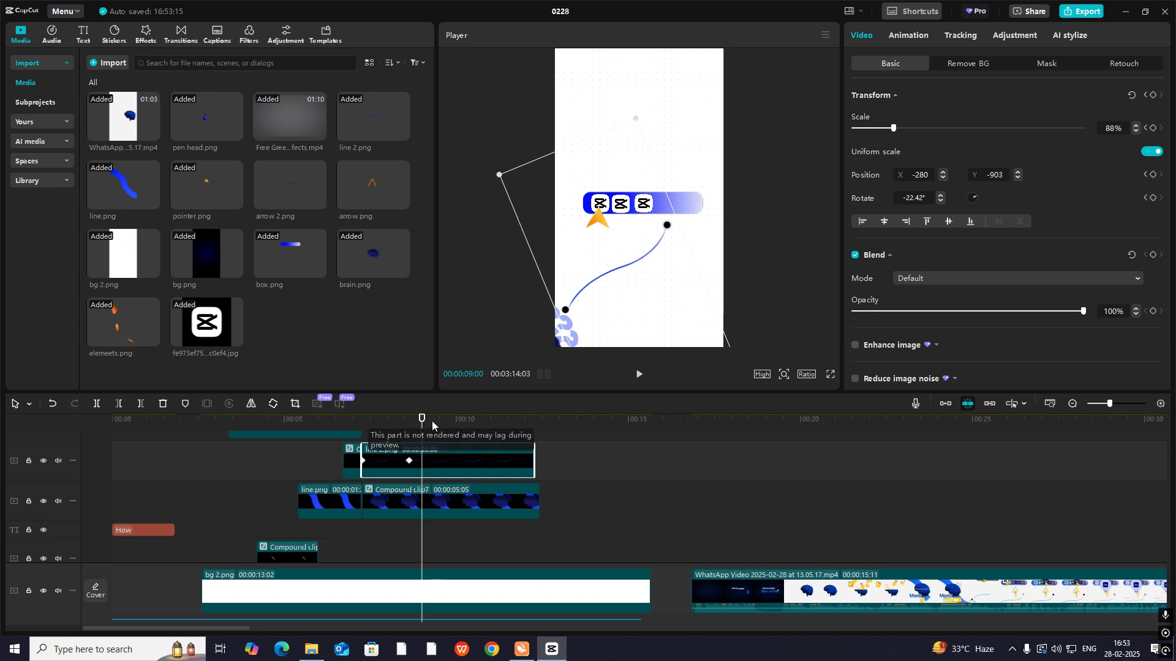
left_click(1041, 66)
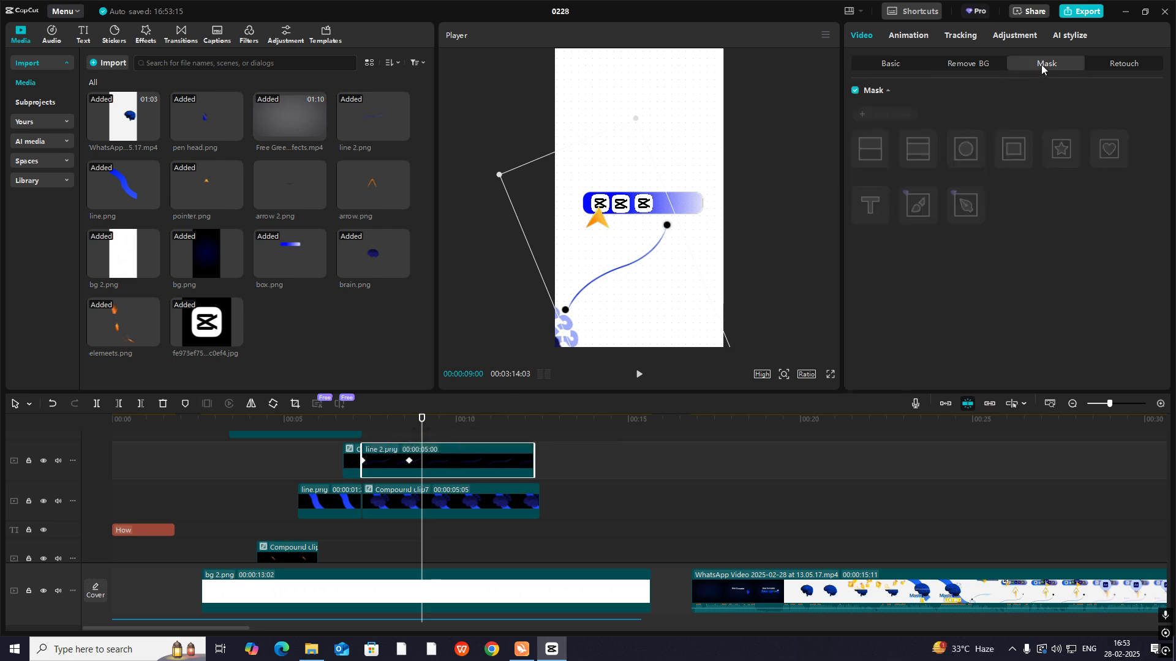
left_click(894, 116)
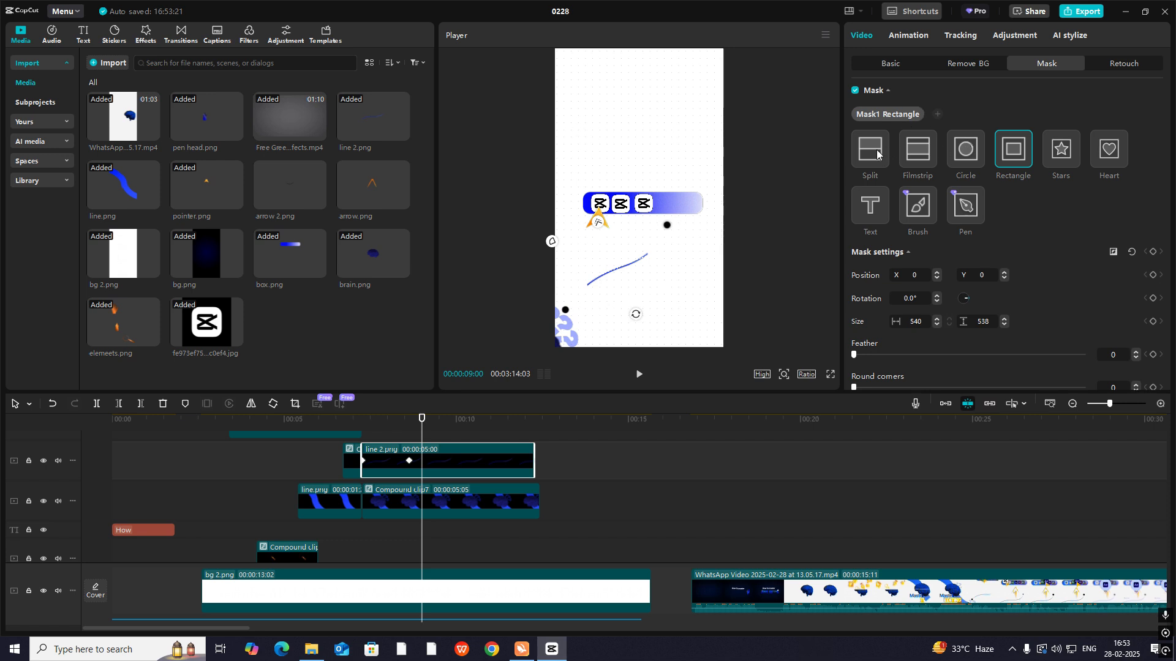
left_click(872, 156)
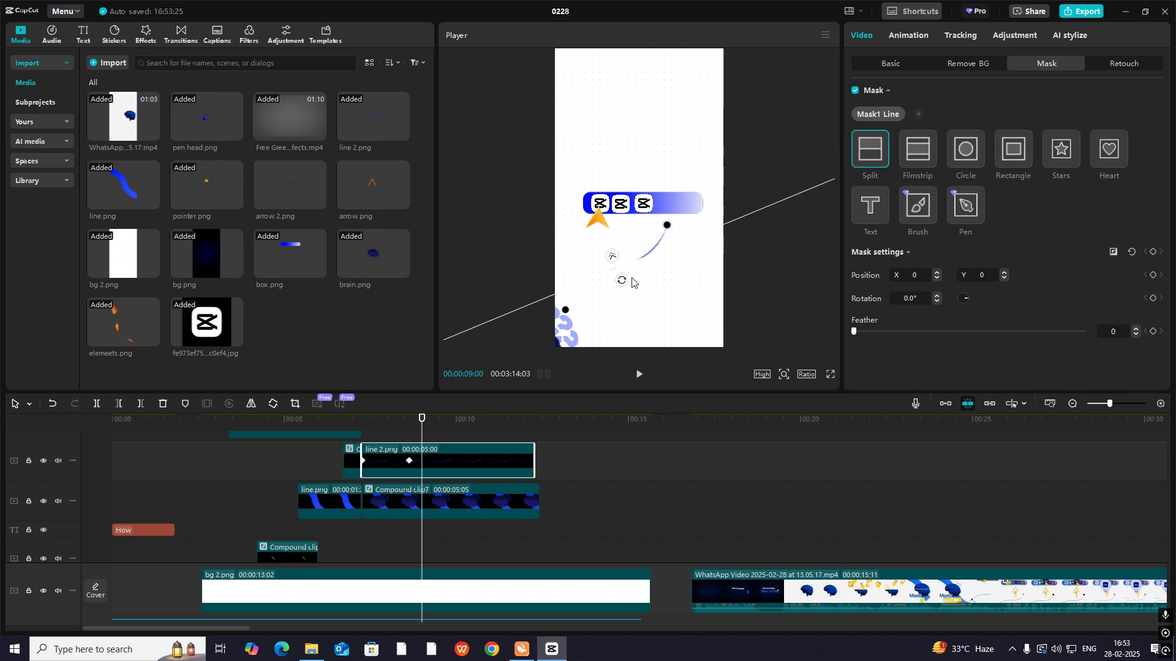
left_click_drag(622, 280, 564, 345)
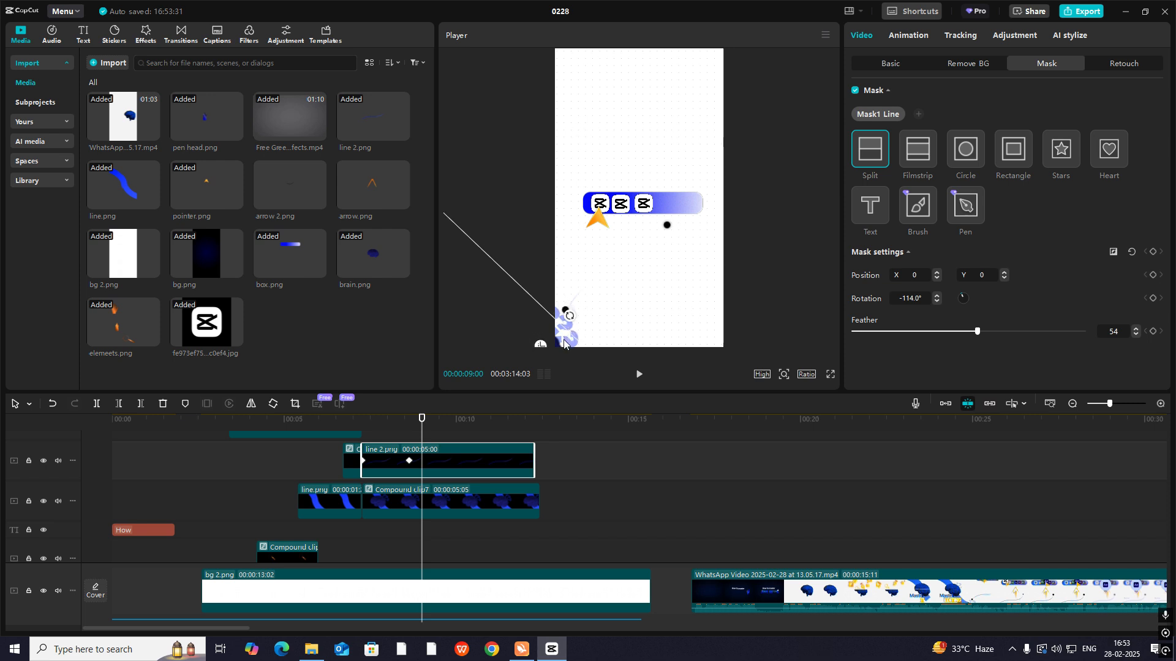
- Keyframe the mask position from X -540, Y -227 at 00:00:07:08 to X 540, Y 192 at 00:00:08:19, and preview the line reveal
left_click_drag(411, 435, 361, 434)
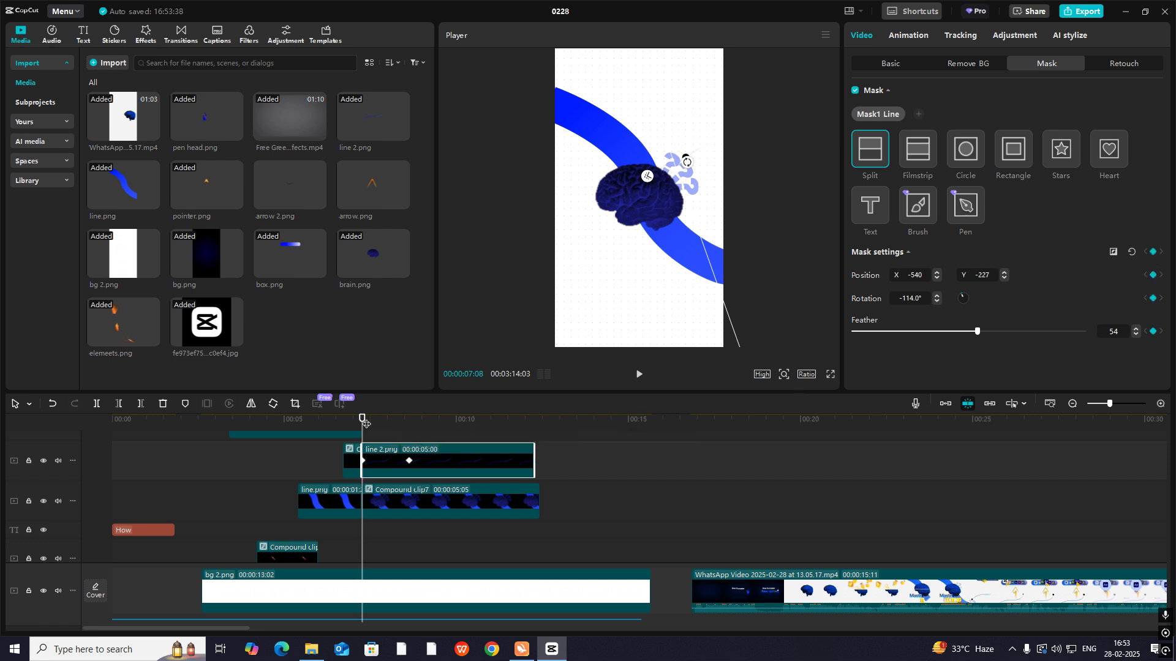
left_click_drag(361, 422, 409, 432)
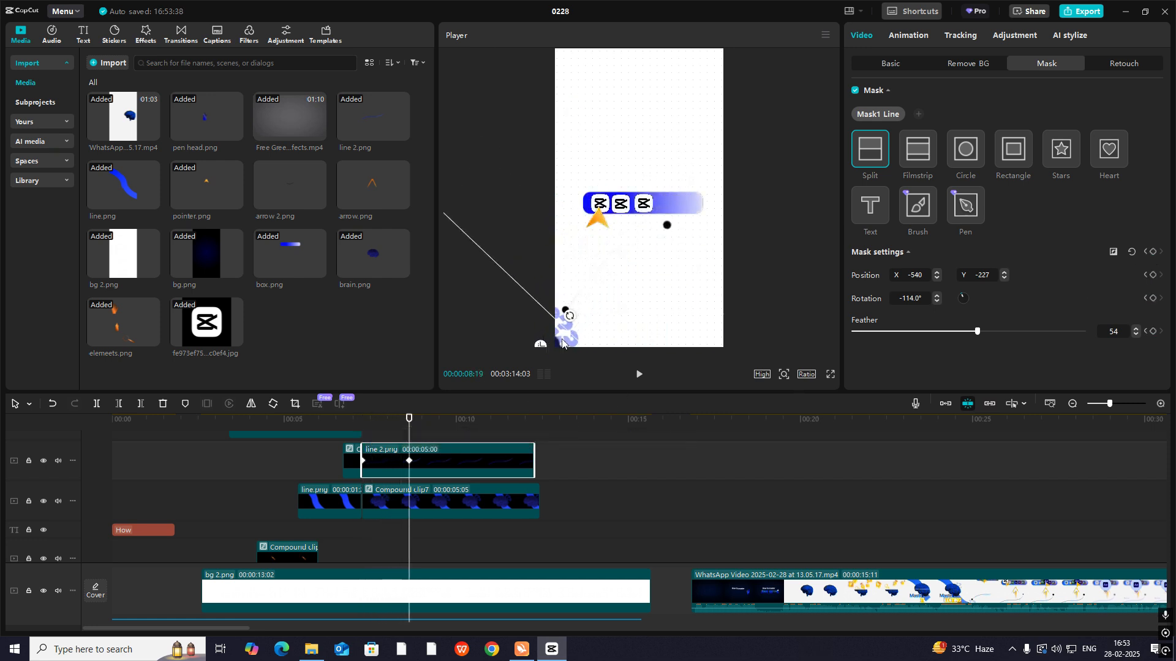
left_click_drag(573, 343, 708, 223)
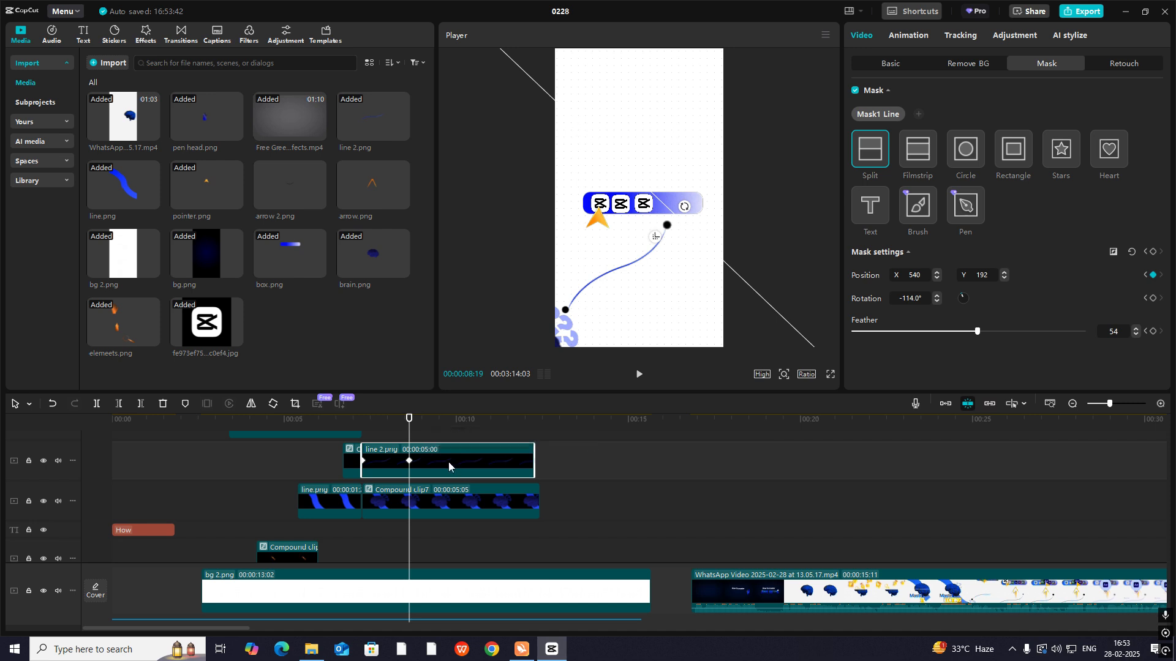
left_click(370, 434)
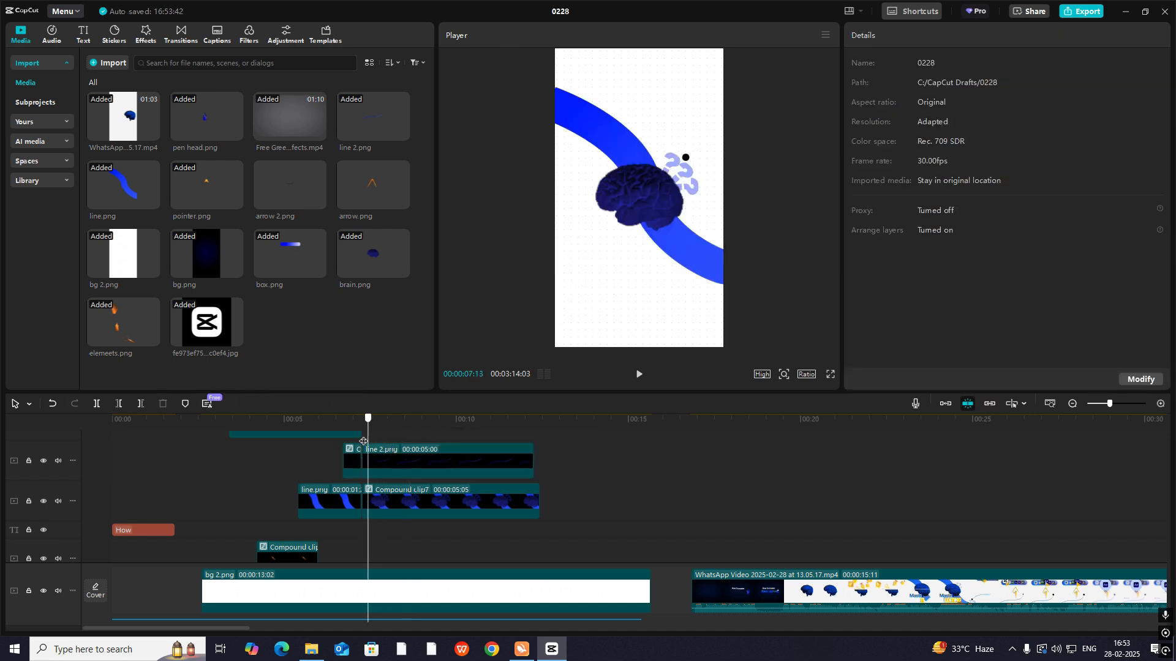
key("space")
key("space")
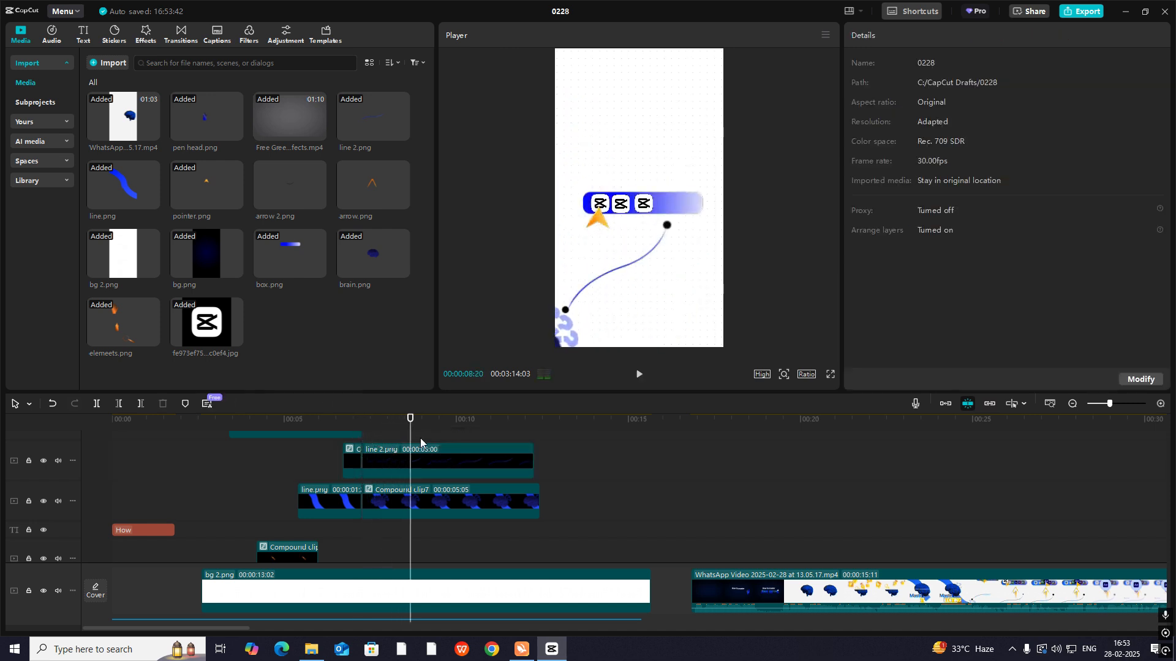
- Open the keyframe curves of the line 2.png clip and expand its Transform graphs to examine their easing
left_click(475, 464)
key("alt+k")
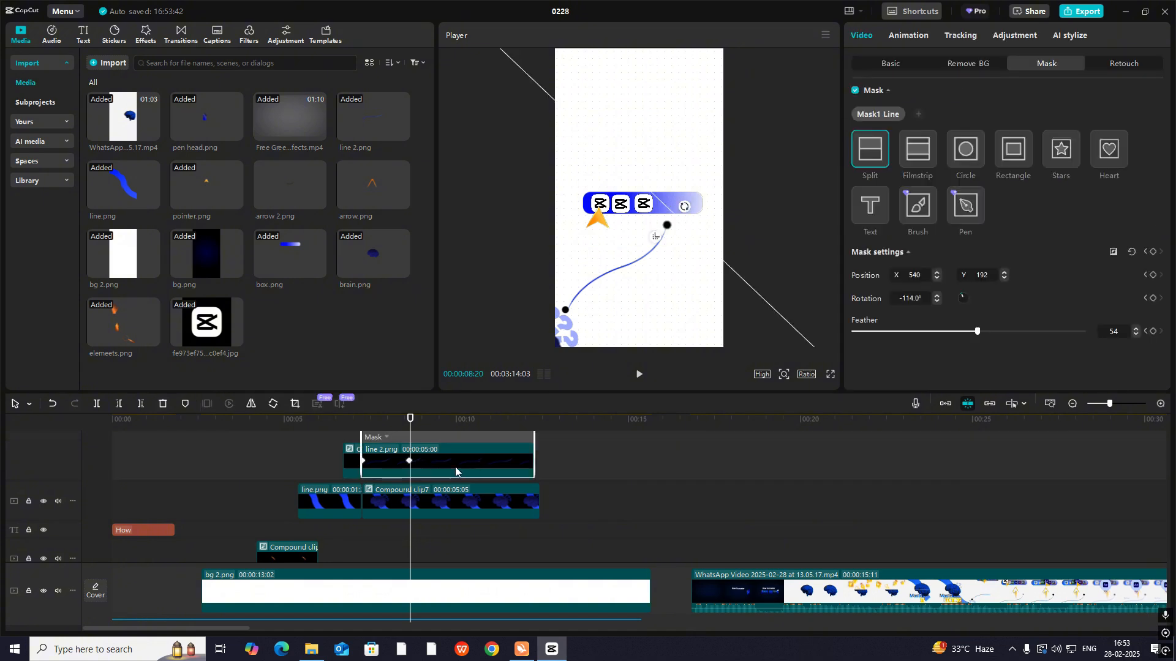
scroll(436, 482, "up", 2)
double_click(428, 485)
scroll(419, 480, "up", 3)
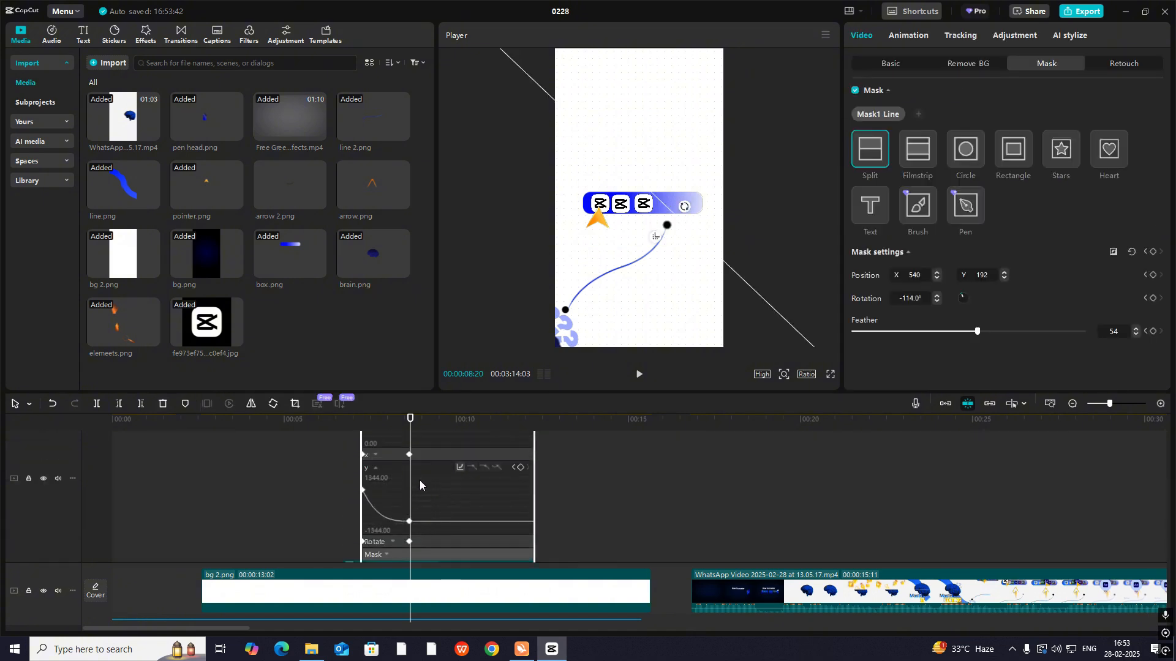
scroll(418, 480, "down", 2)
scroll(414, 511, "up", 5)
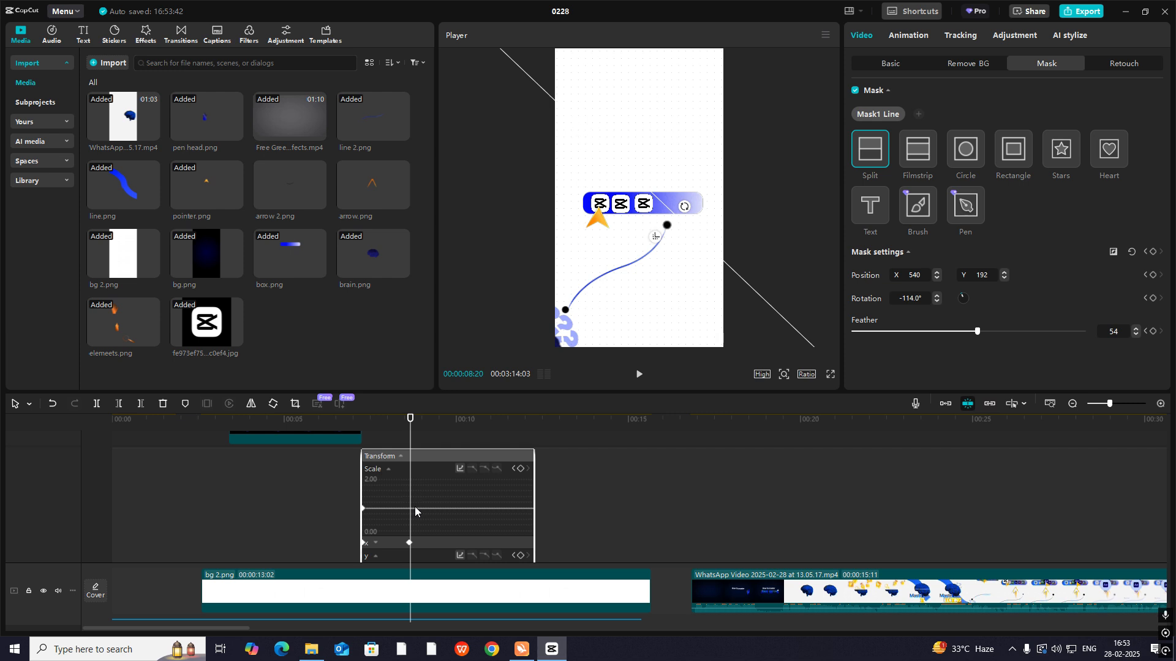
left_click(380, 544)
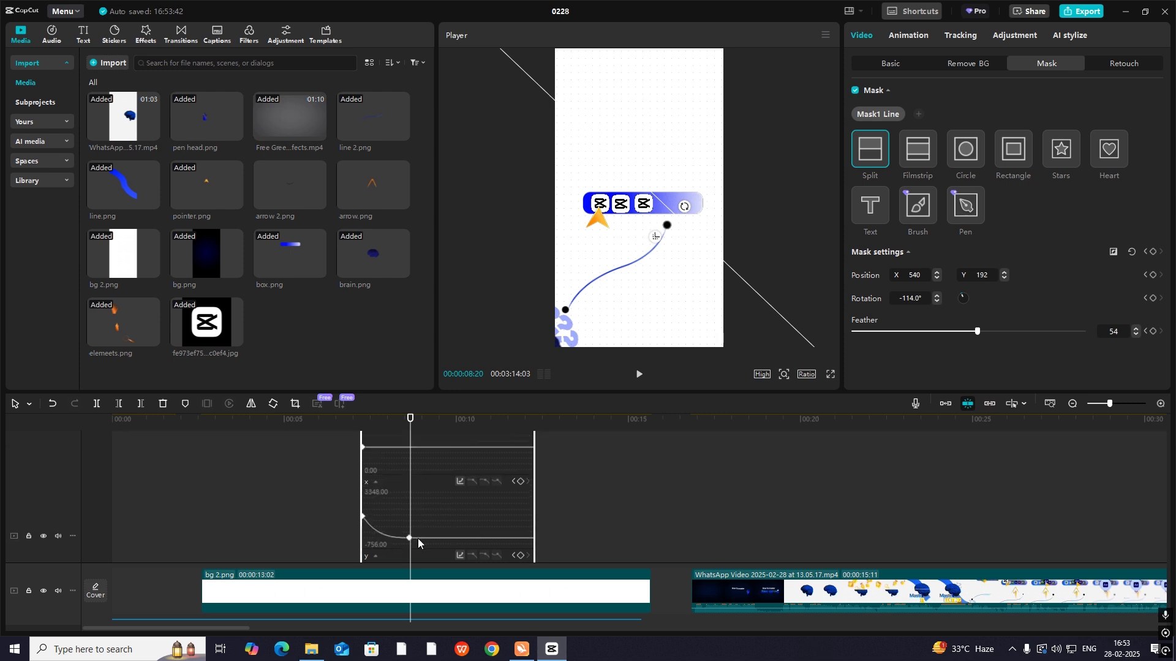
scroll(418, 543, "down", 3)
left_click(391, 485)
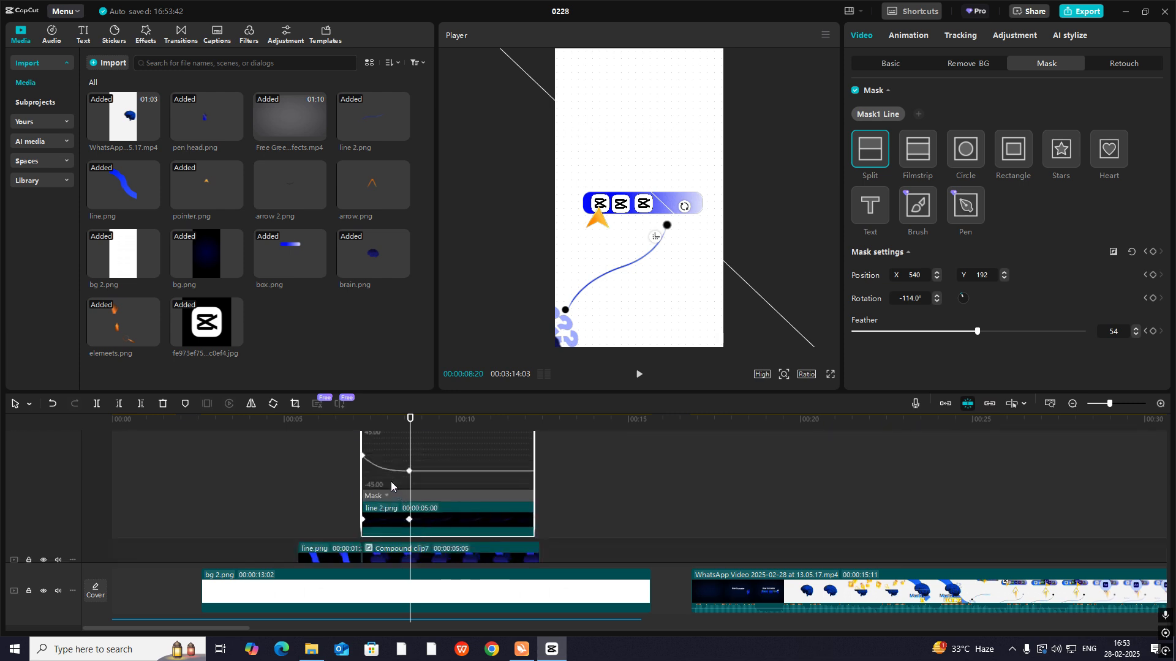
- Expand the Mask curves of line 2.png and apply the Cubic Out preset to the mask's Position Y
left_click(387, 498)
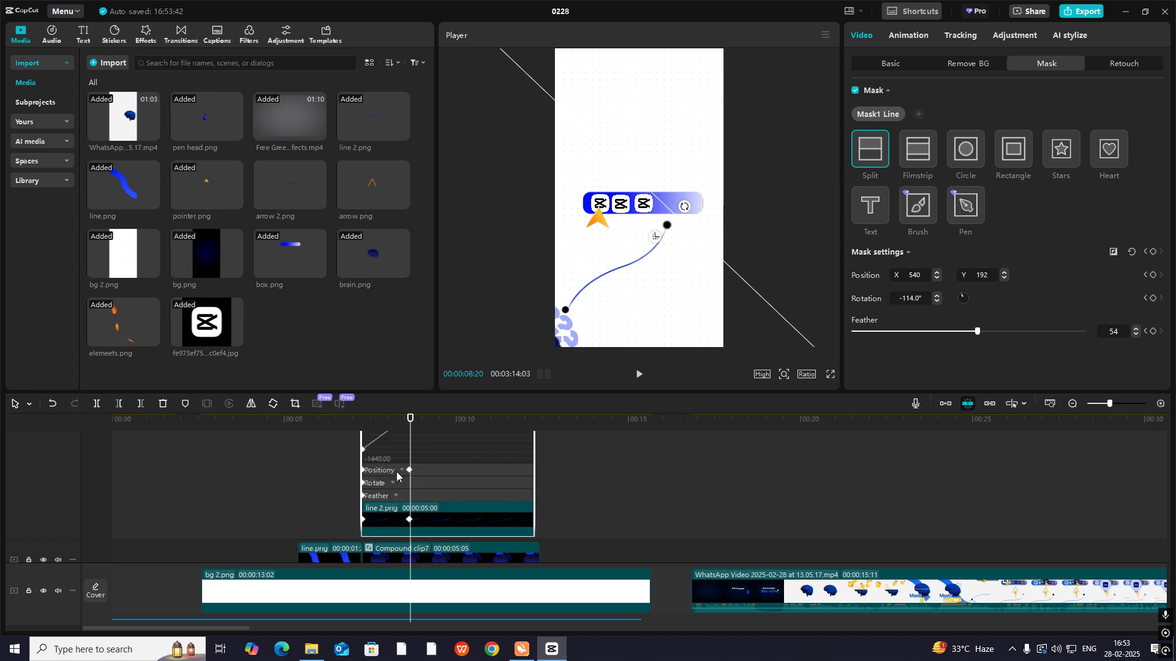
left_click(401, 471)
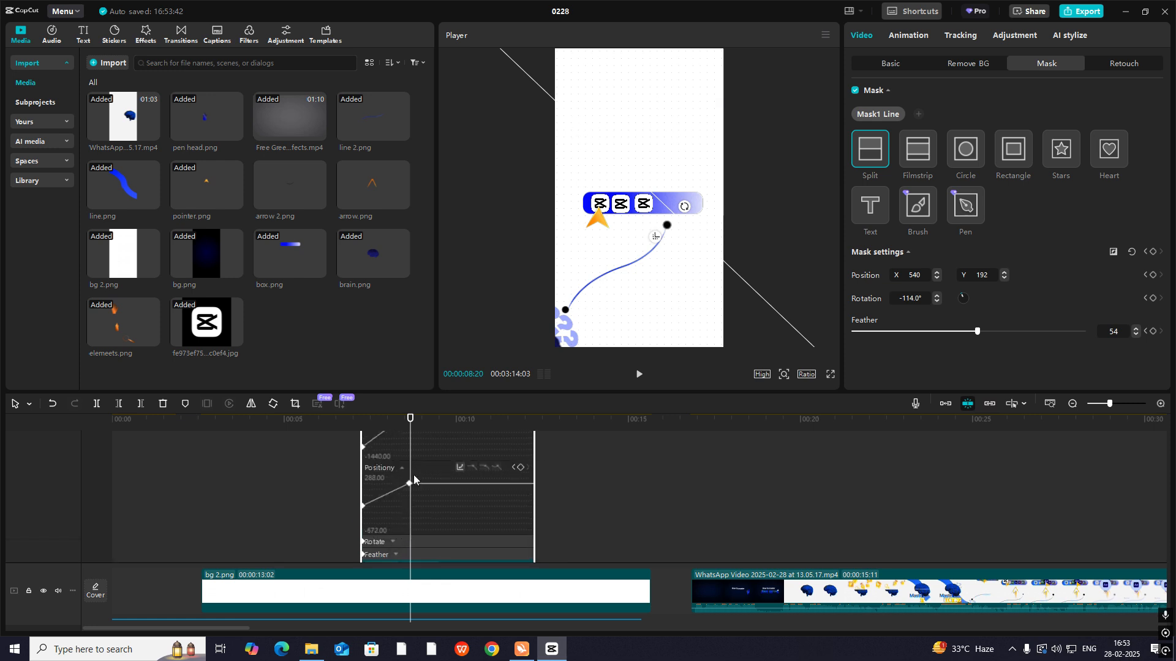
left_click(460, 468)
left_click(537, 536)
left_click(700, 440)
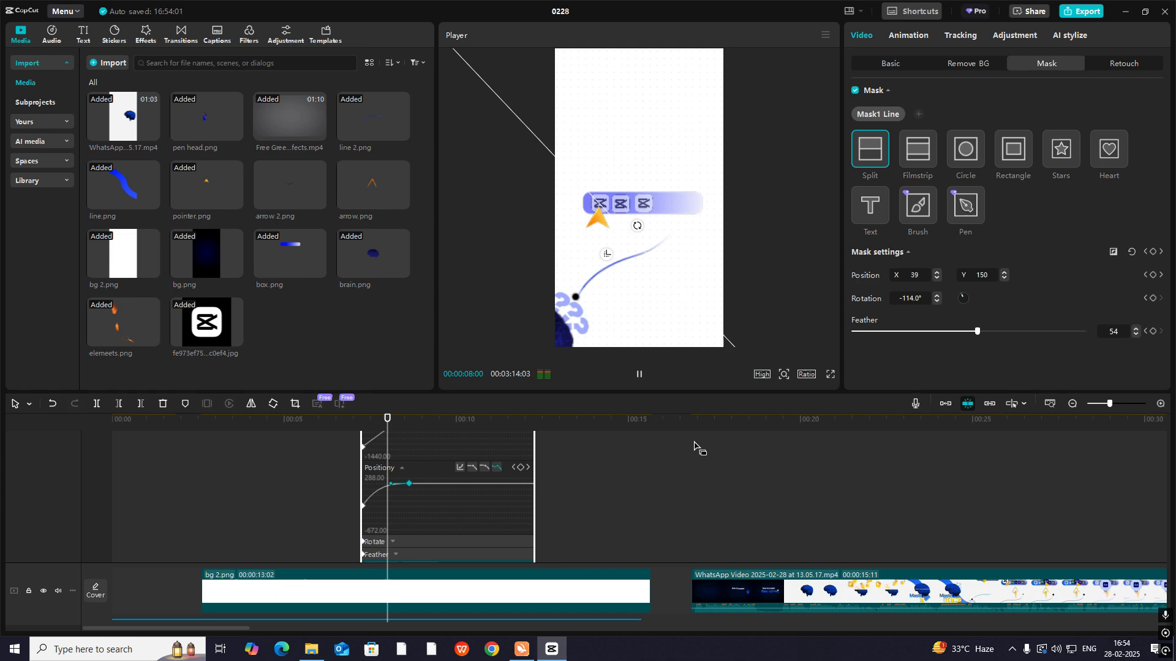
- Check the mask's Rotate and Feather curves, and apply the Cubic Out preset to its Position X
left_click(409, 541)
left_click(404, 550)
scroll(414, 536, "down", 2)
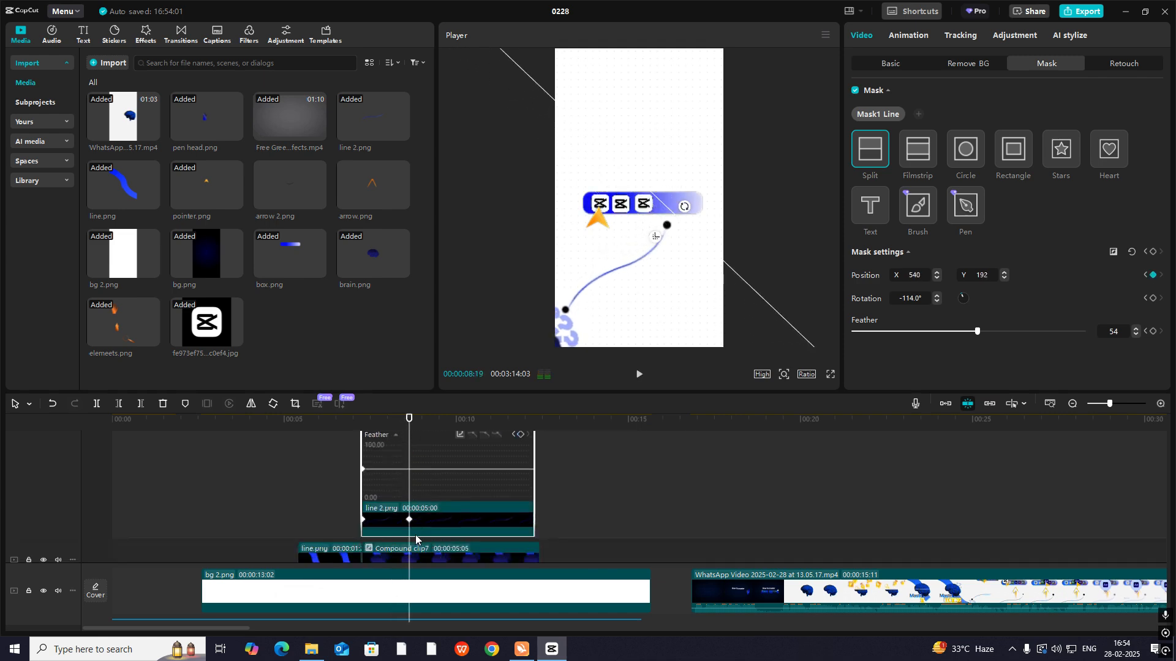
scroll(415, 536, "up", 3)
scroll(416, 538, "up", 1)
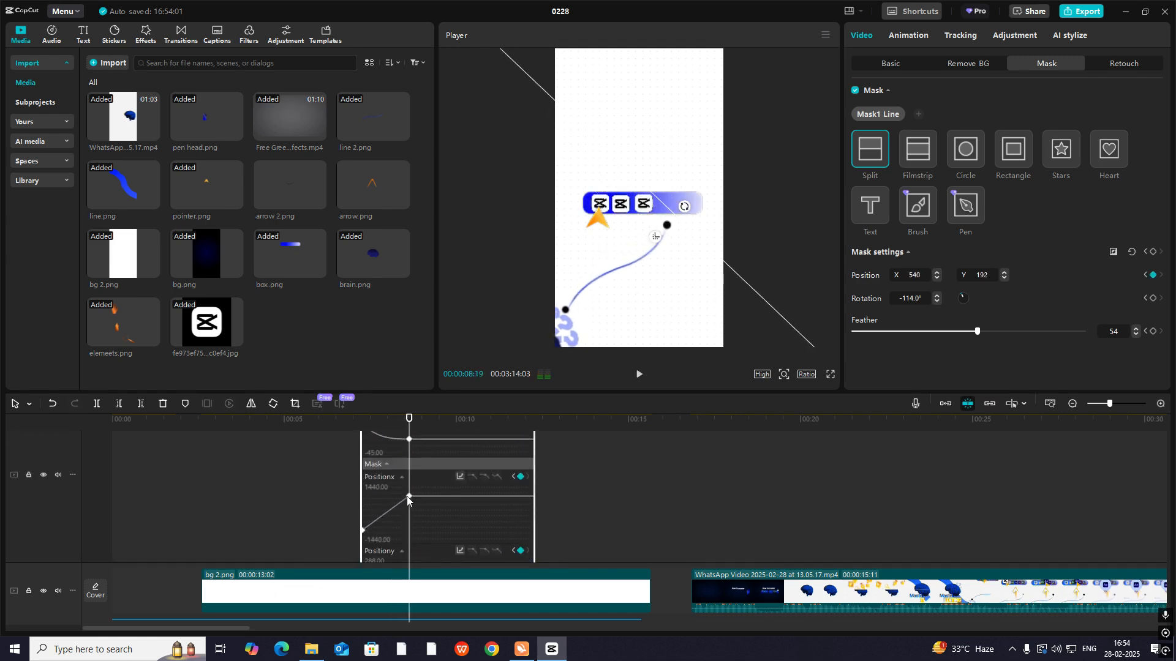
left_click(460, 476)
left_click(540, 535)
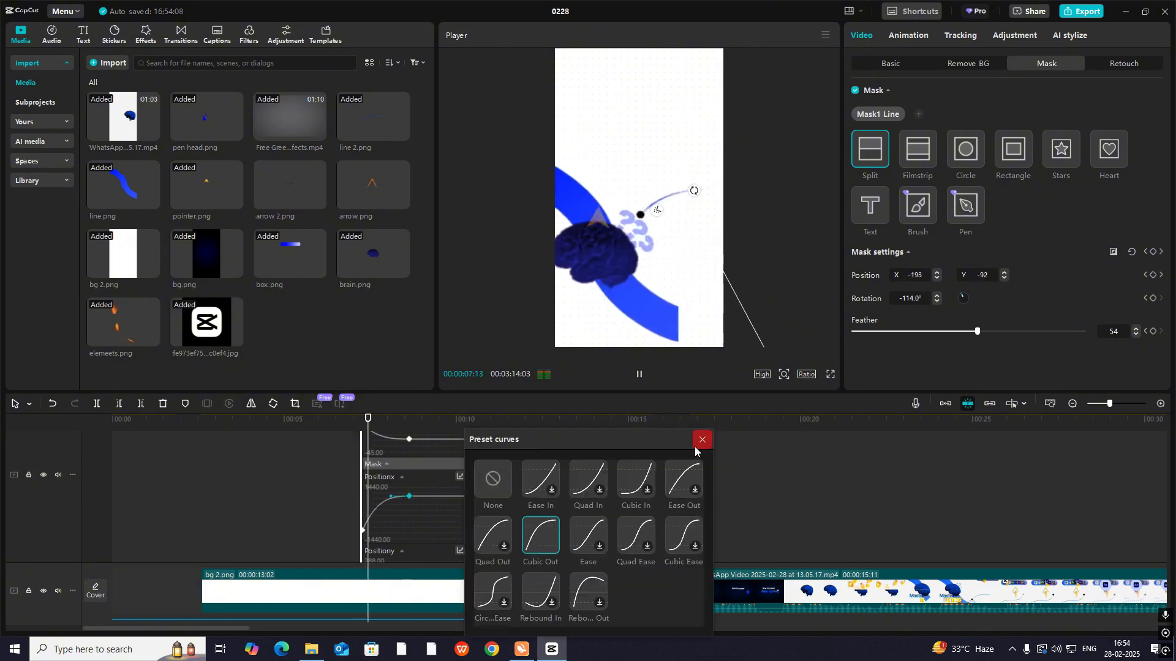
left_click(701, 440)
- Play back the transition from the brain scene to the tool bar scene to check the eased line reveal and element timing
left_click(360, 442)
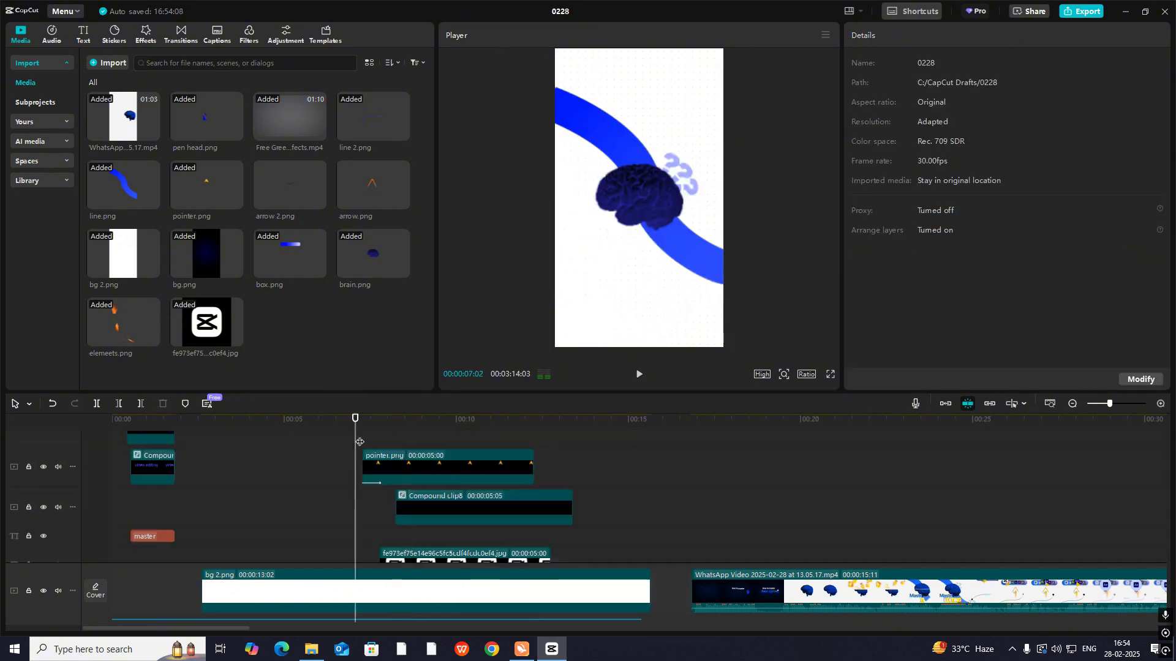
key("space")
key("space")
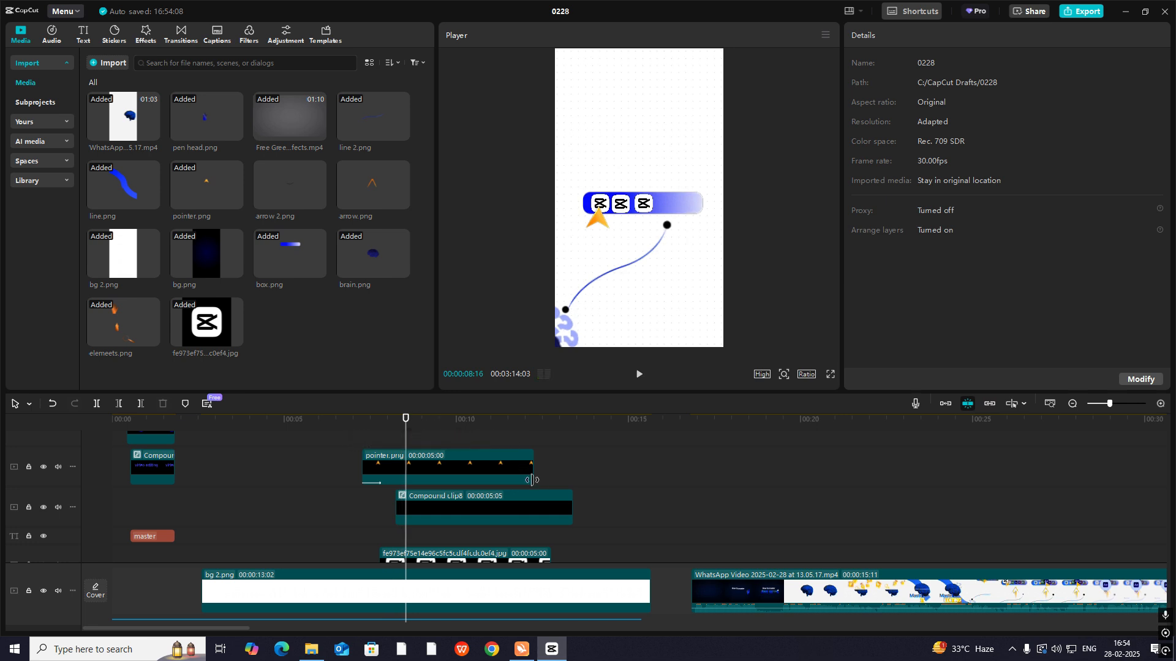
left_click(336, 505)
key("space")
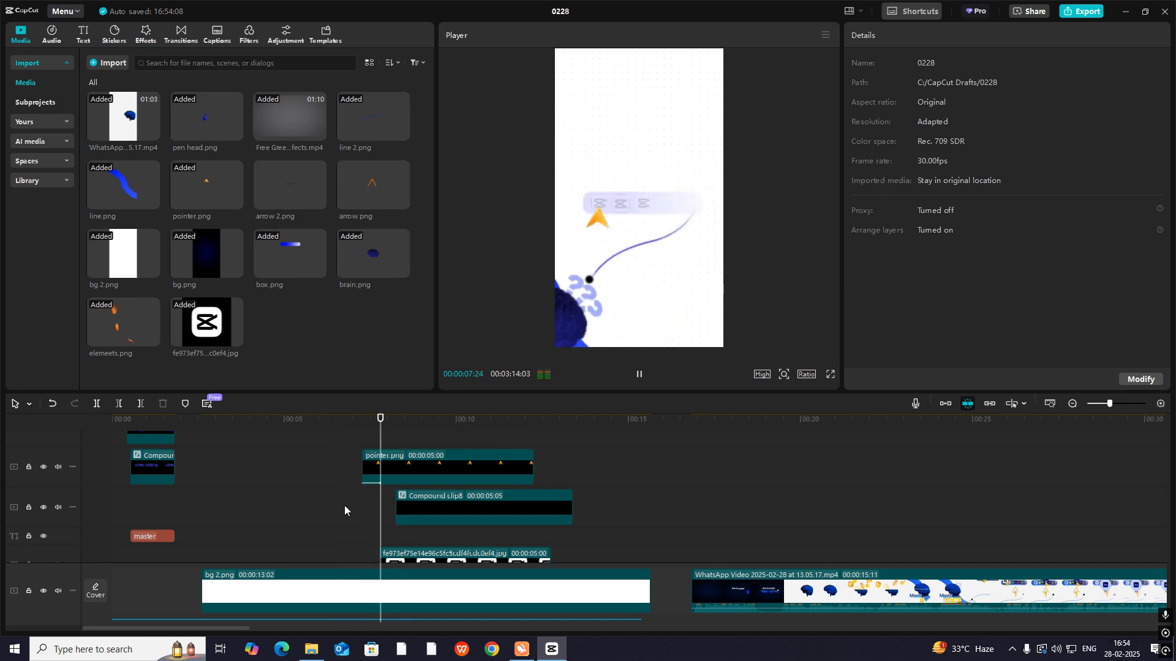
key("space")
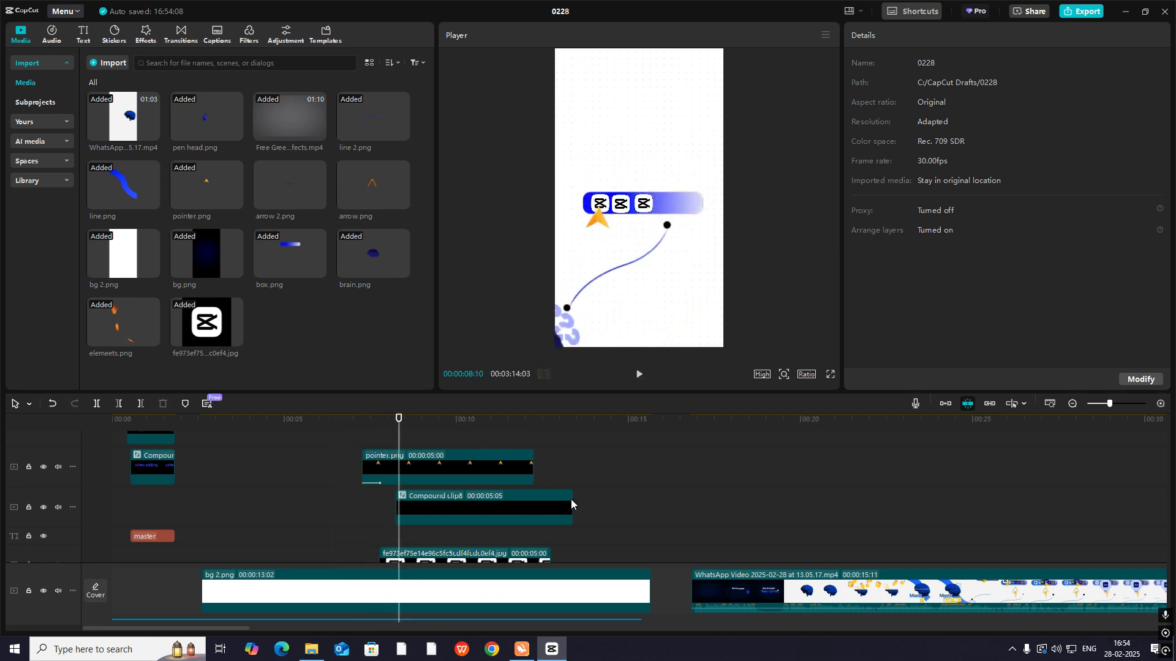
left_click(302, 501)
key("space")
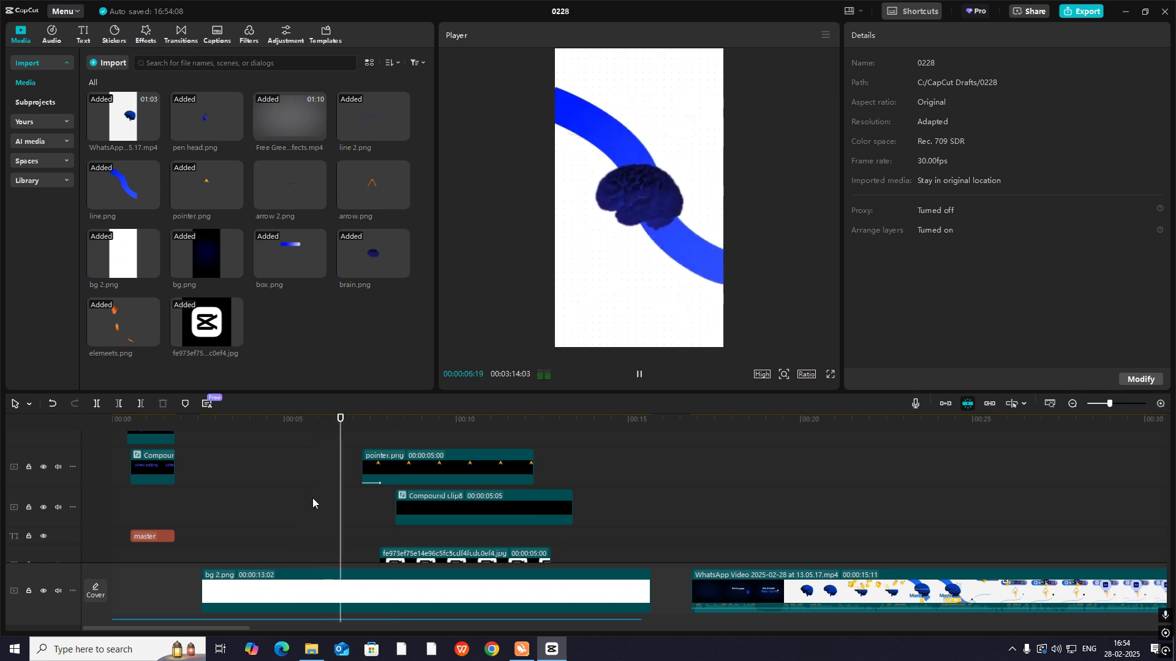
key("space")
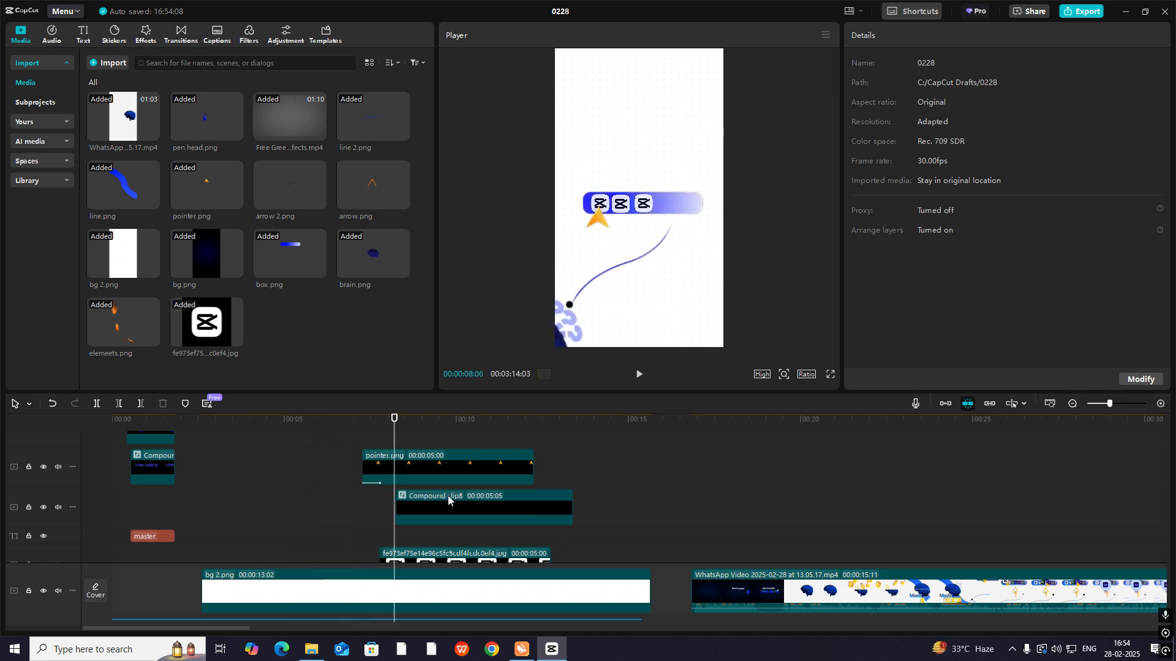
- Move the pointer.png clip to start together with Compound clip8 at 00:00:08:07 and preview the pointer's entrance
scroll(447, 494, "up", 3)
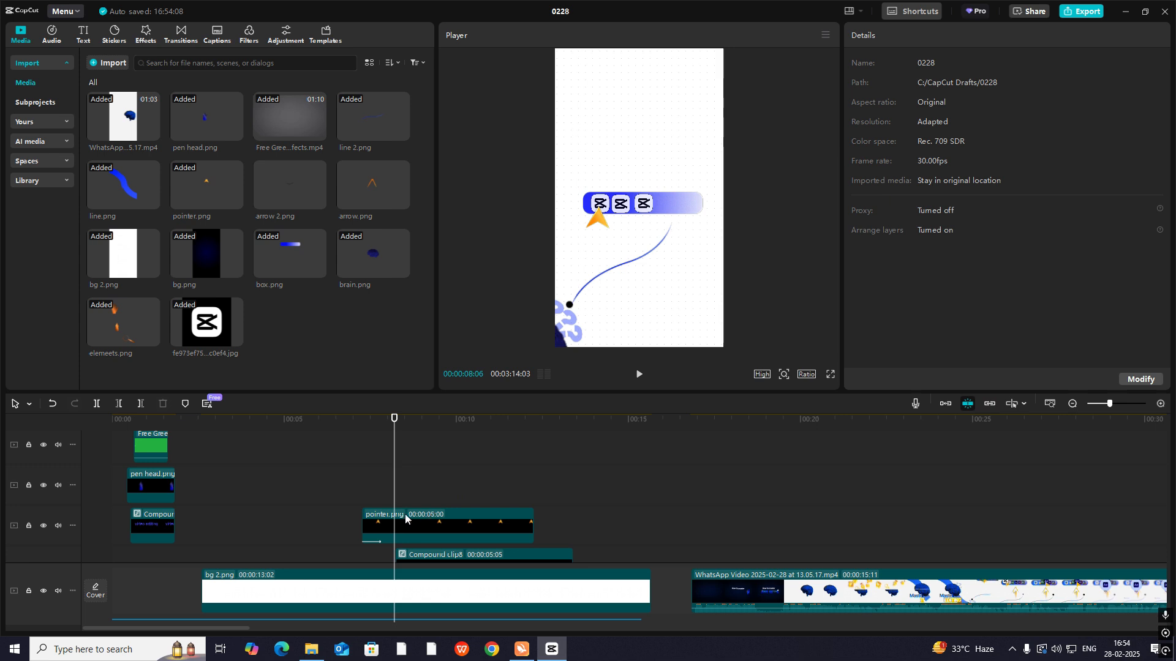
scroll(406, 515, "down", 5)
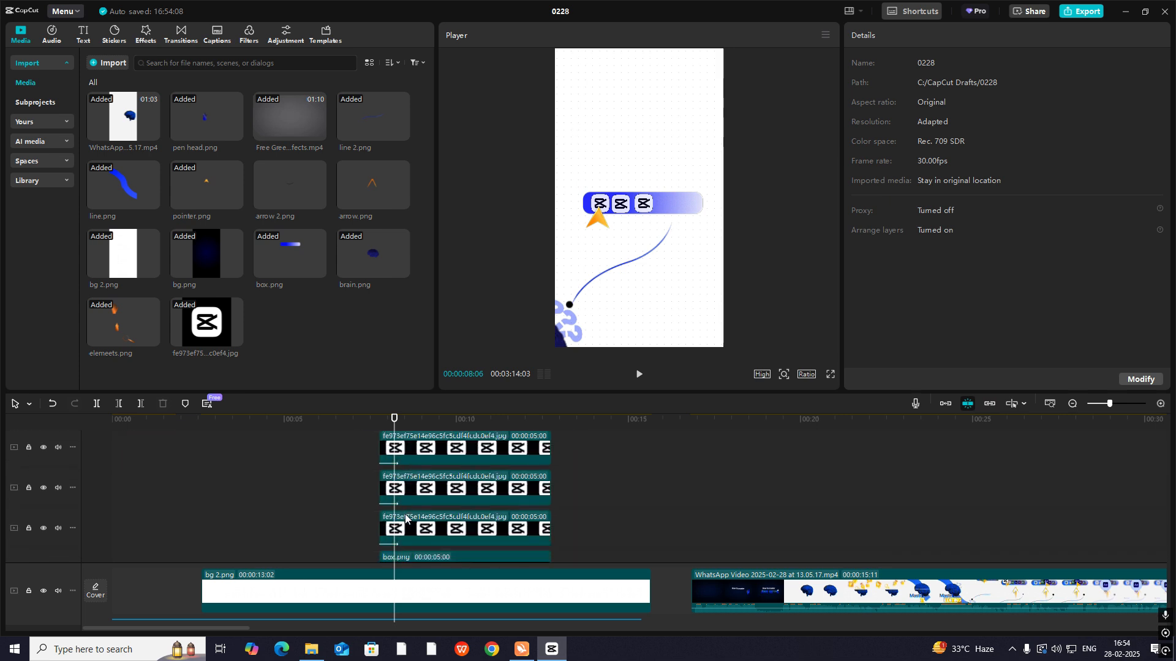
scroll(405, 518, "up", 3)
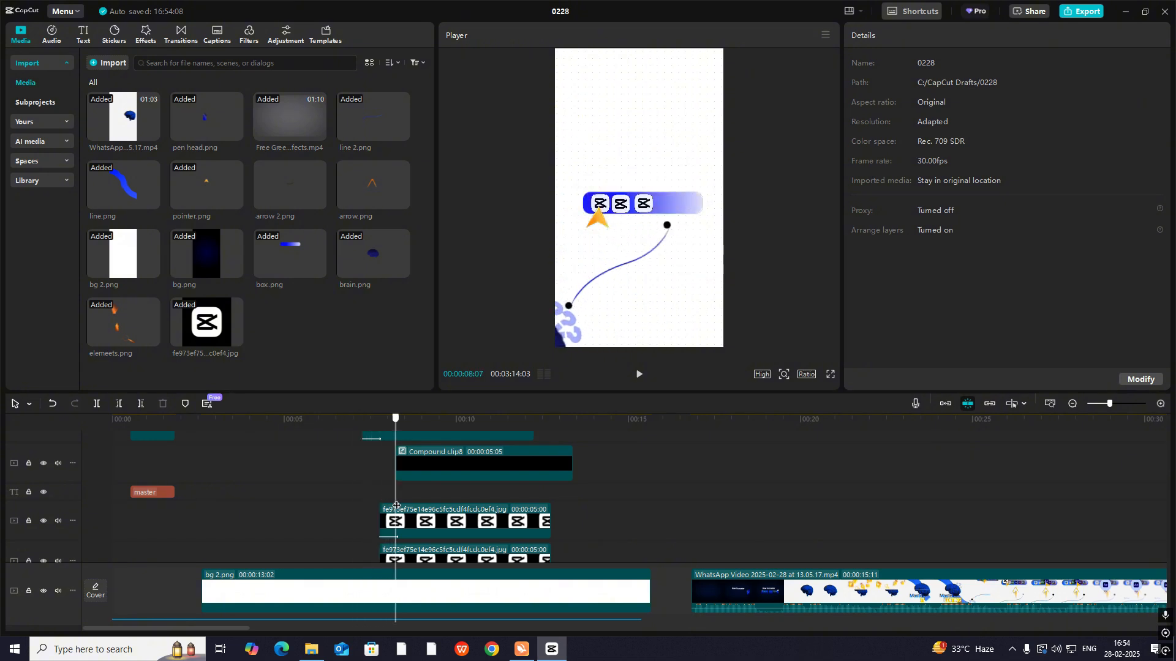
left_click_drag(397, 506, 376, 520)
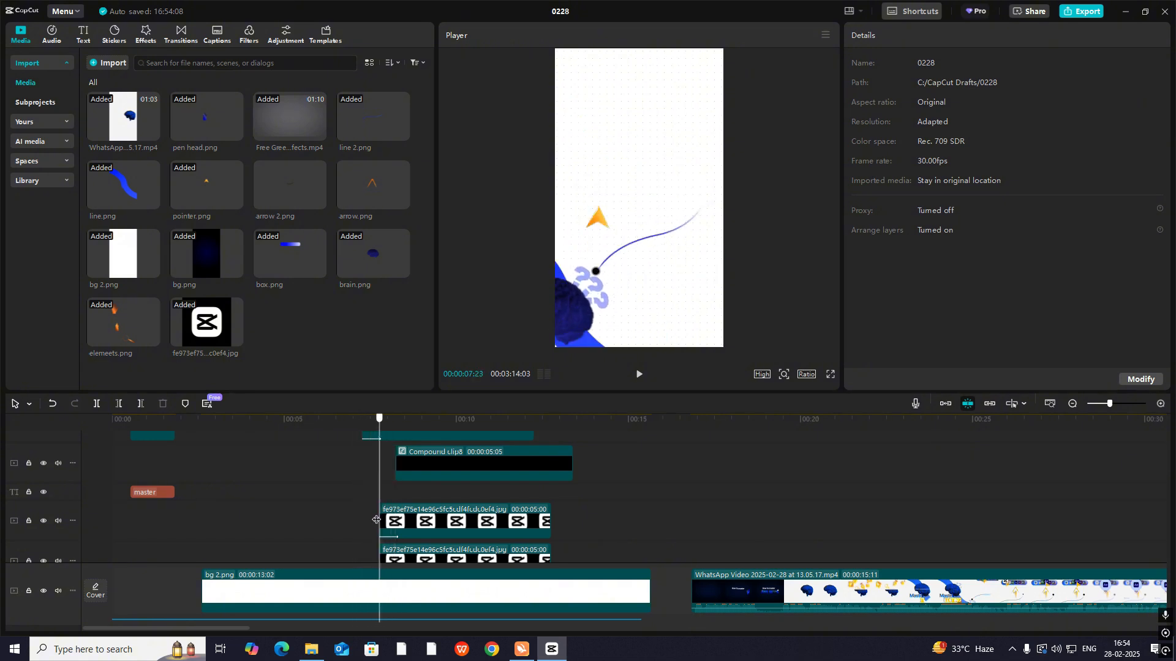
scroll(394, 446, "up", 1)
left_click(399, 472)
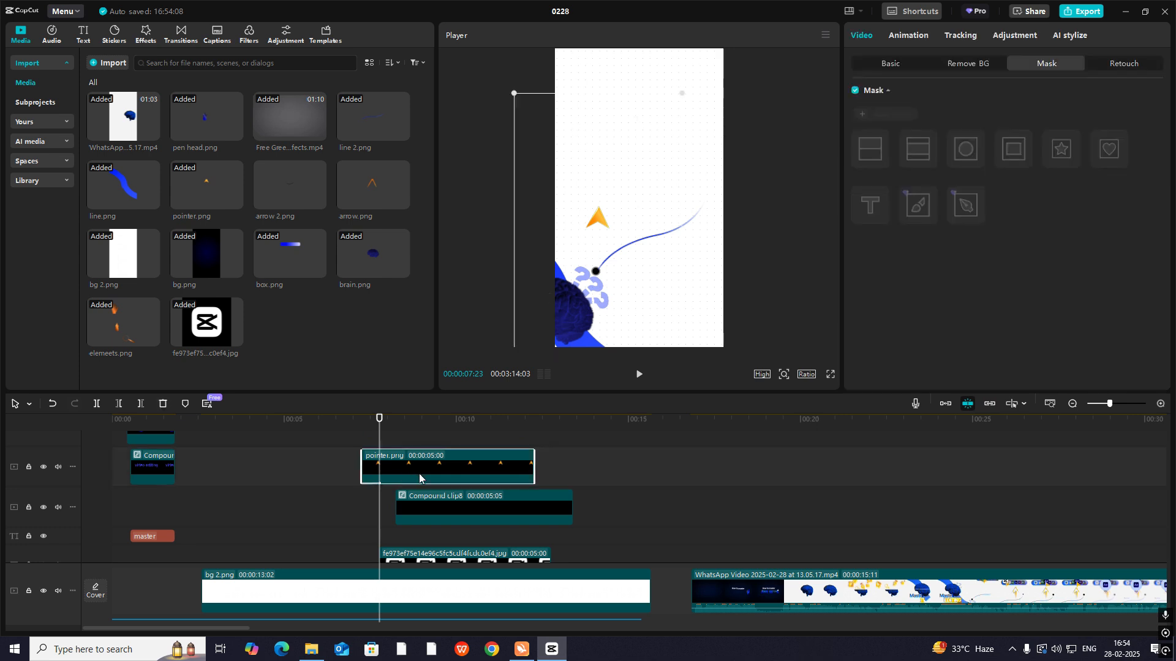
left_click_drag(419, 478, 436, 478)
key("space")
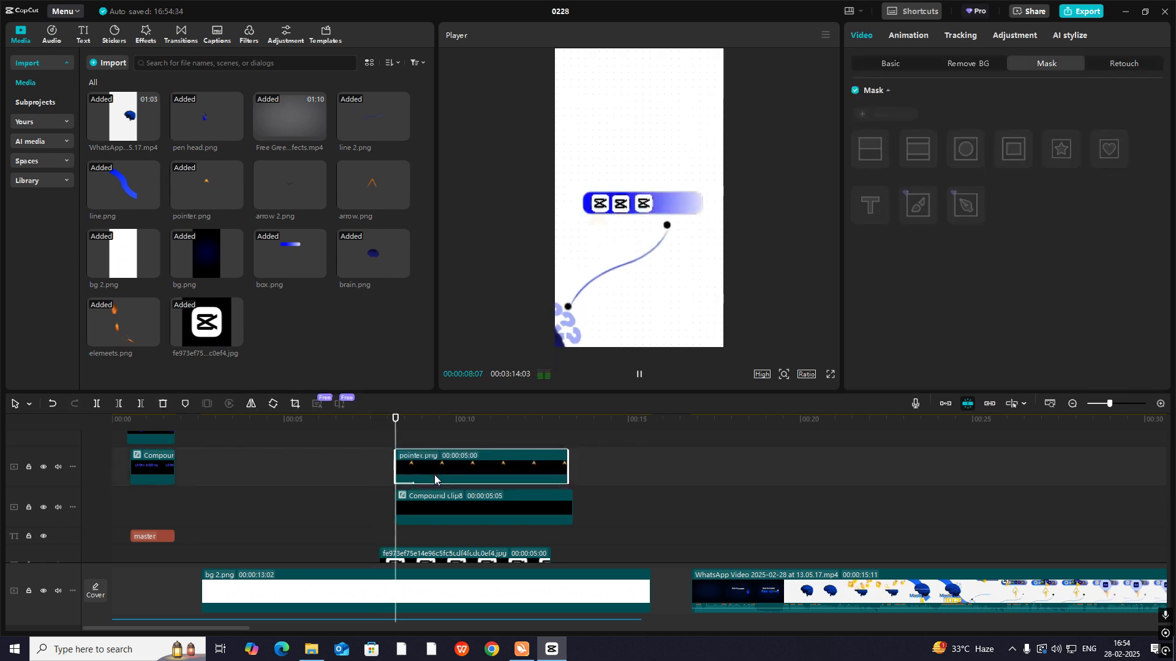
key("space")
scroll(533, 484, "down", 3)
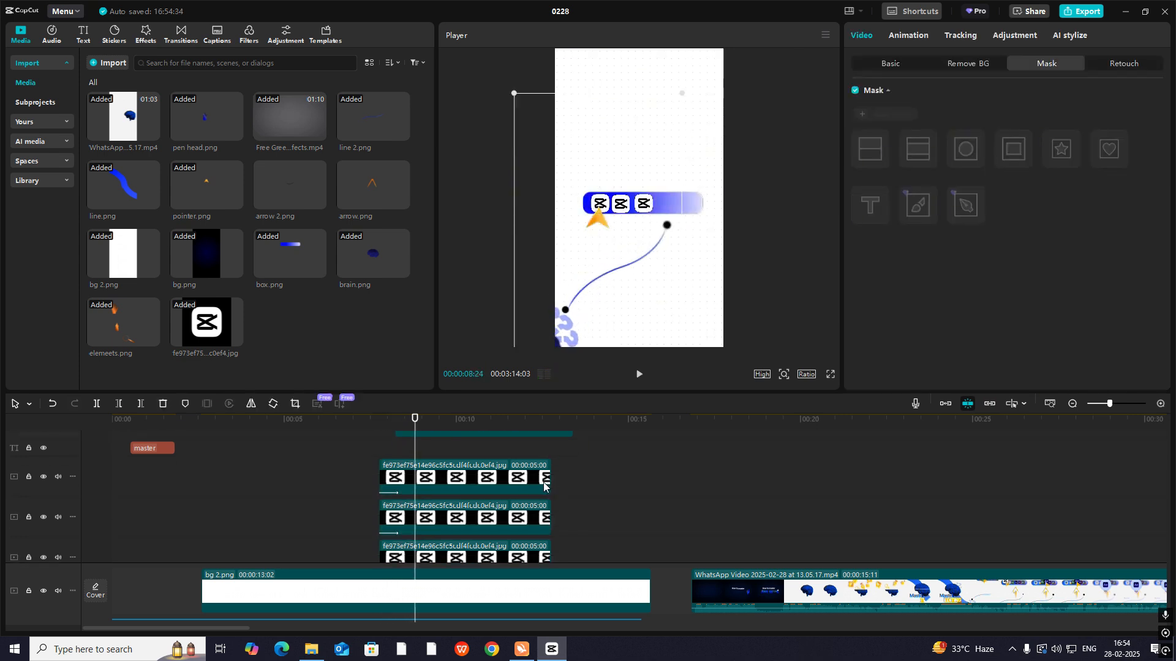
scroll(484, 437, "up", 3)
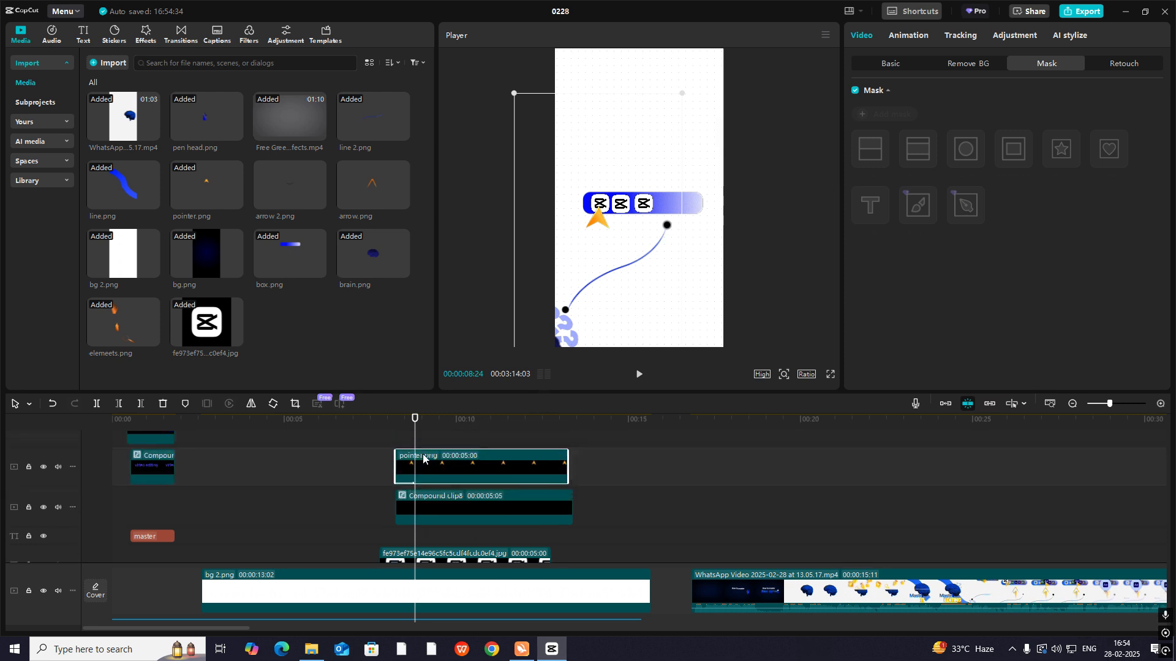
left_click(401, 441)
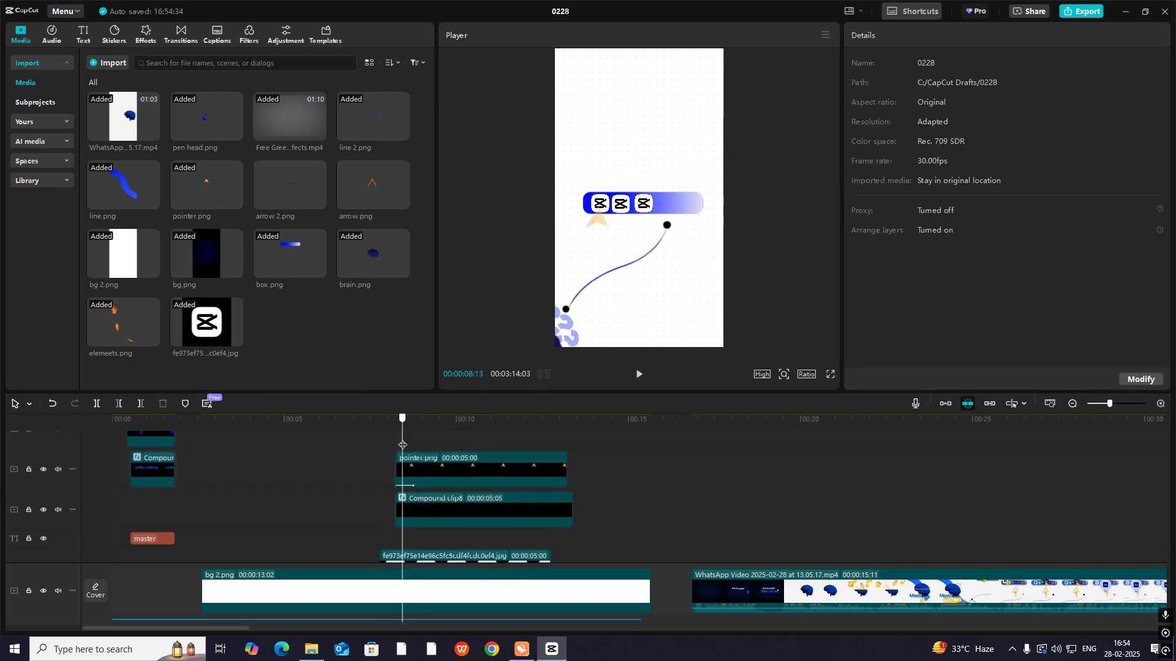
left_click_drag(402, 442, 421, 452)
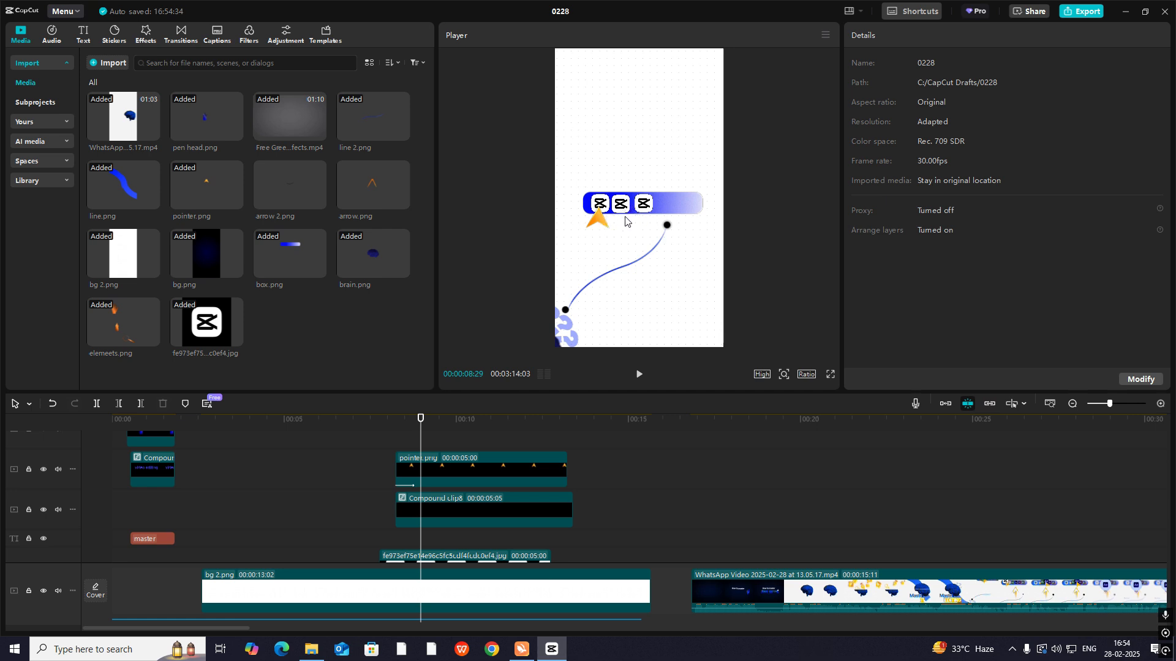
- Keyframe pointer.png's Transform at the clip's start at 00:00:08:07, and move it across the tool bar to X 47, Y -567 at 00:00:09:08
left_click(397, 460)
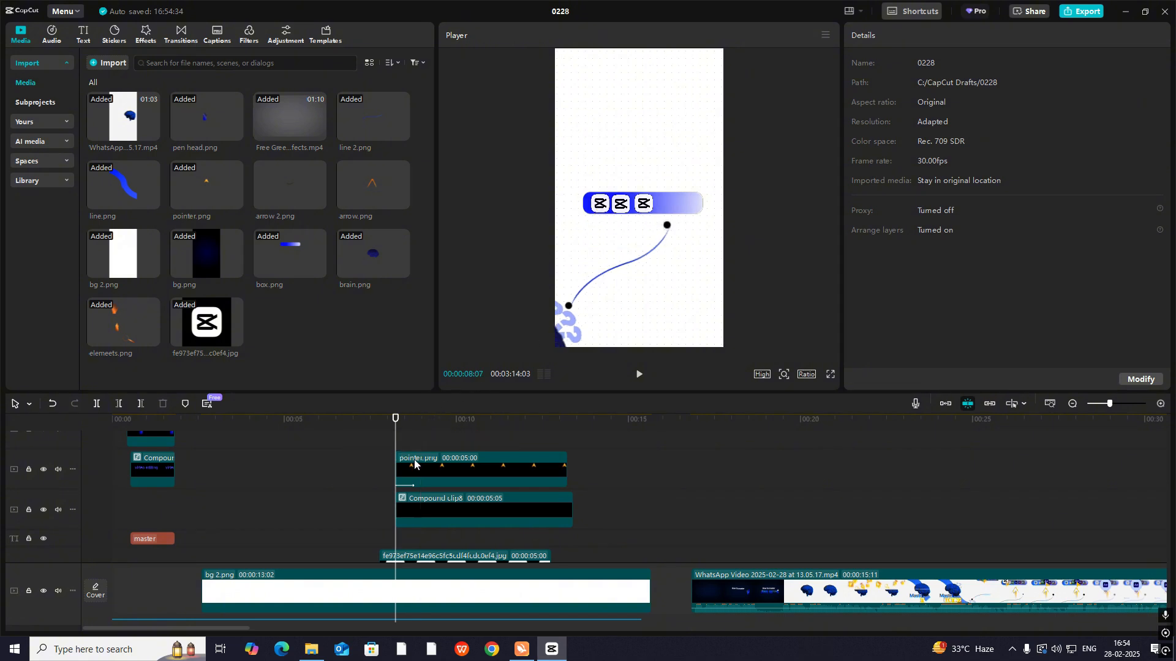
left_click(900, 63)
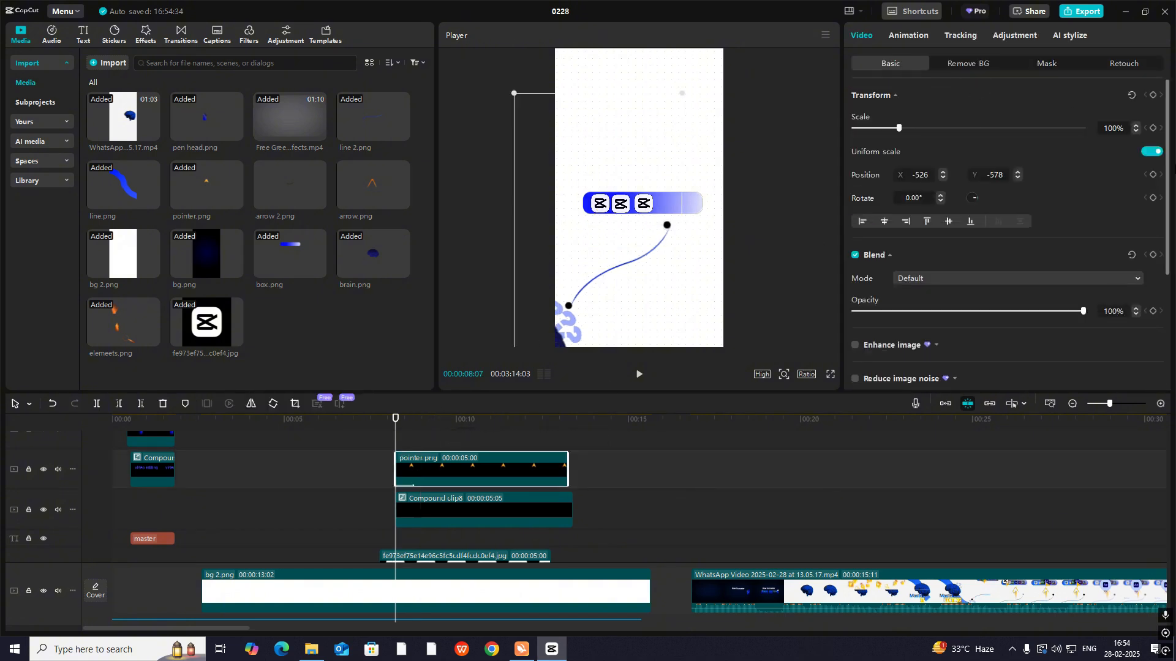
left_click(1153, 95)
left_click_drag(398, 446, 432, 454)
left_click_drag(594, 224, 640, 220)
left_click(407, 440)
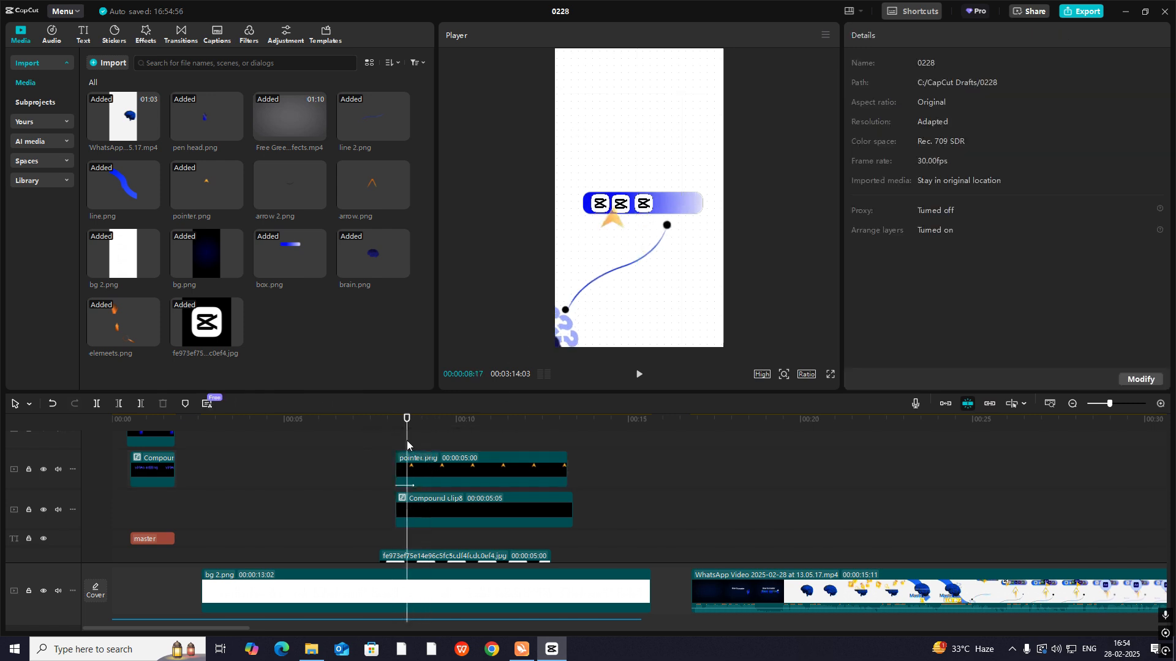
- Expand the keyframe curves of pointer.png and apply the Cubic Out preset to its Position X
left_click(459, 470)
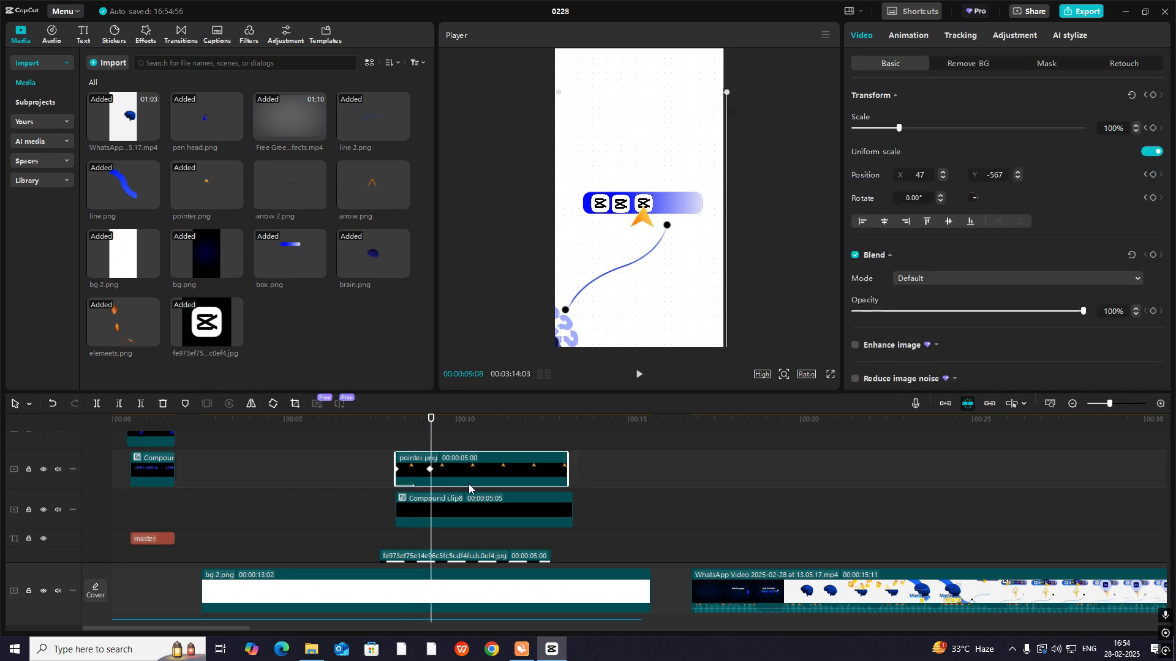
key("alt+k")
scroll(460, 501, "up", 2)
left_click(451, 477)
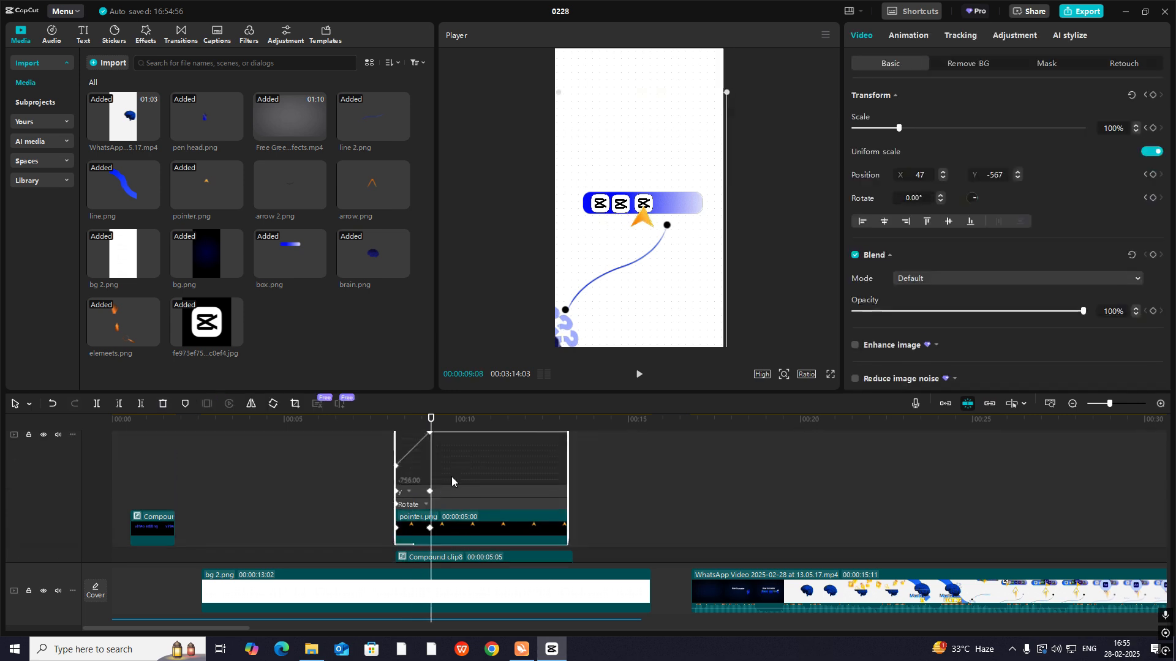
scroll(440, 480, "up", 2)
left_click(438, 482)
left_click(496, 462)
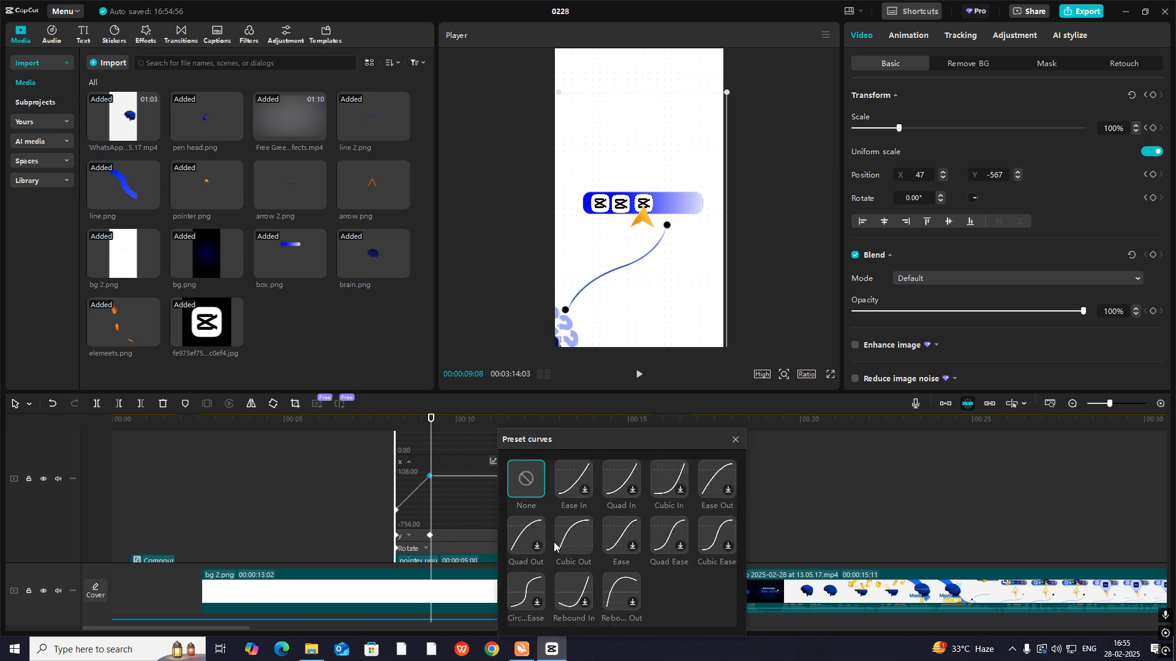
left_click(574, 535)
left_click(736, 440)
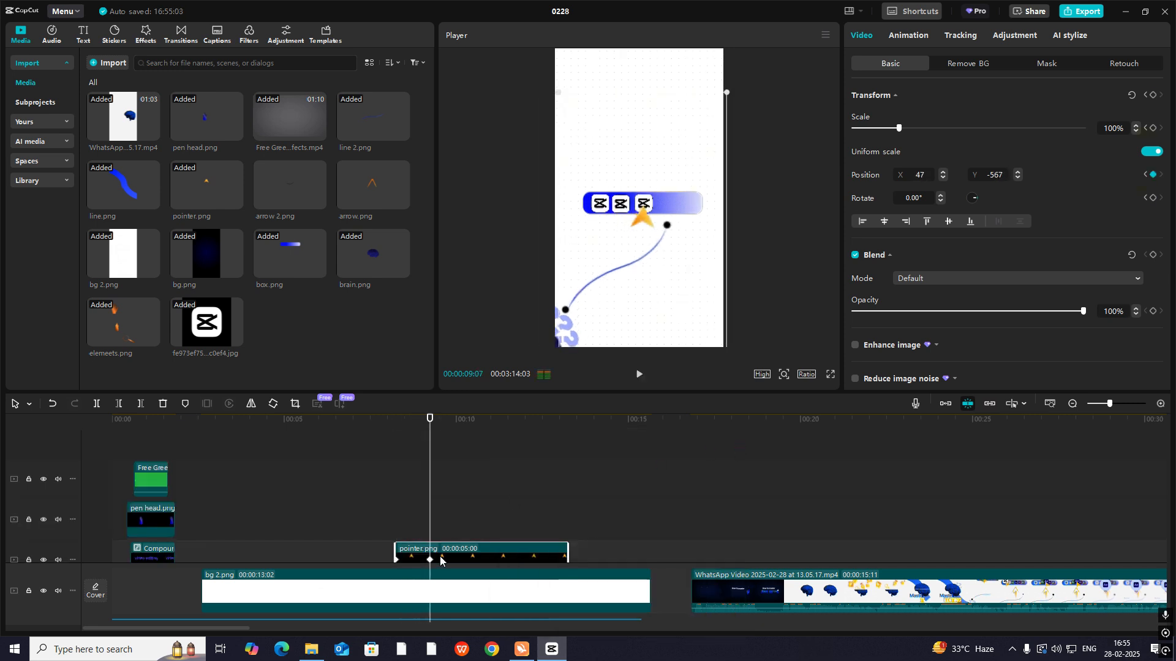
- Play back the pointer's move and shift its end keyframe to about 00:00:09:27 to slow it down
scroll(429, 489, "down", 3)
left_click(400, 487)
key("space")
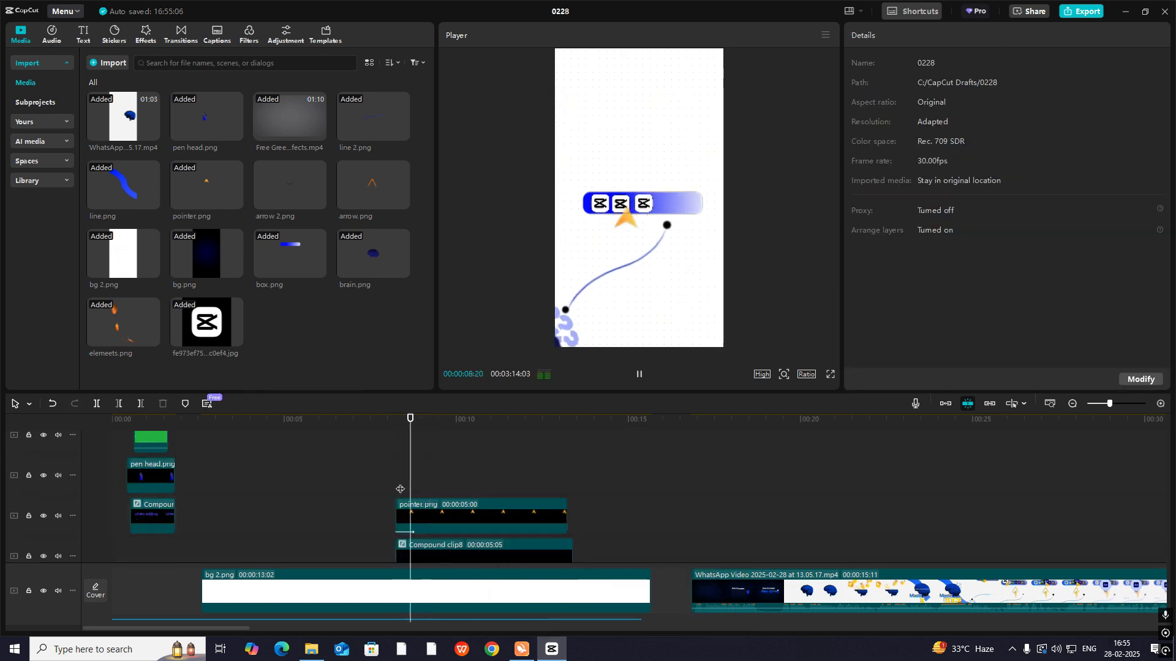
key("space")
left_click(413, 484)
key("space")
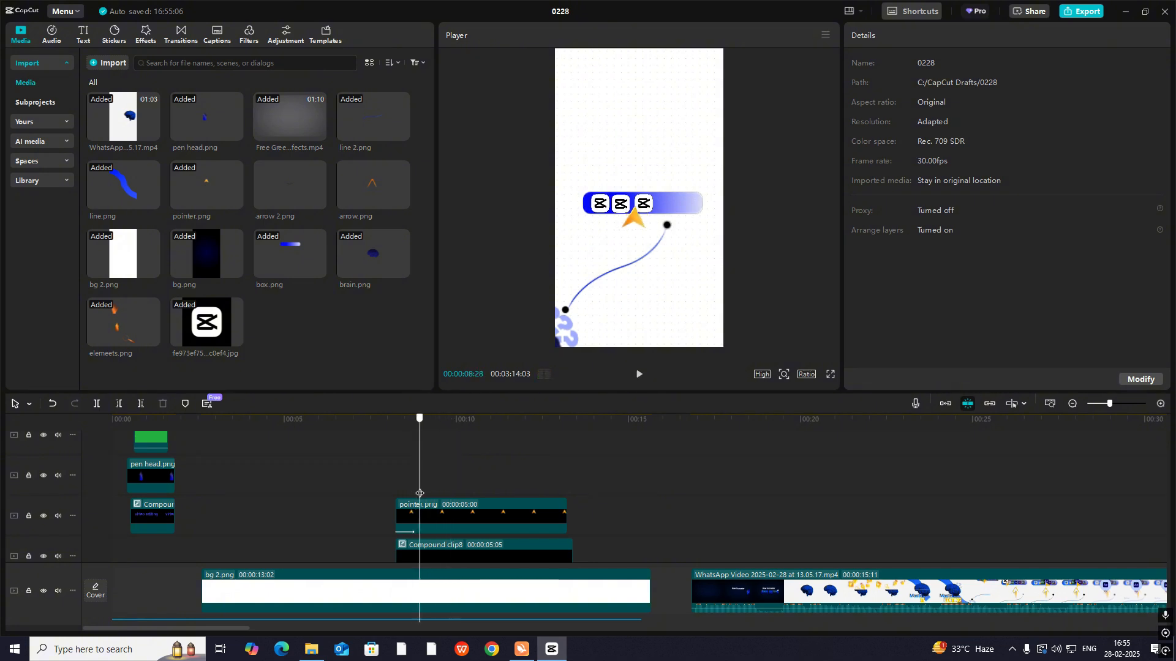
left_click(396, 492)
left_click(450, 521)
key("space")
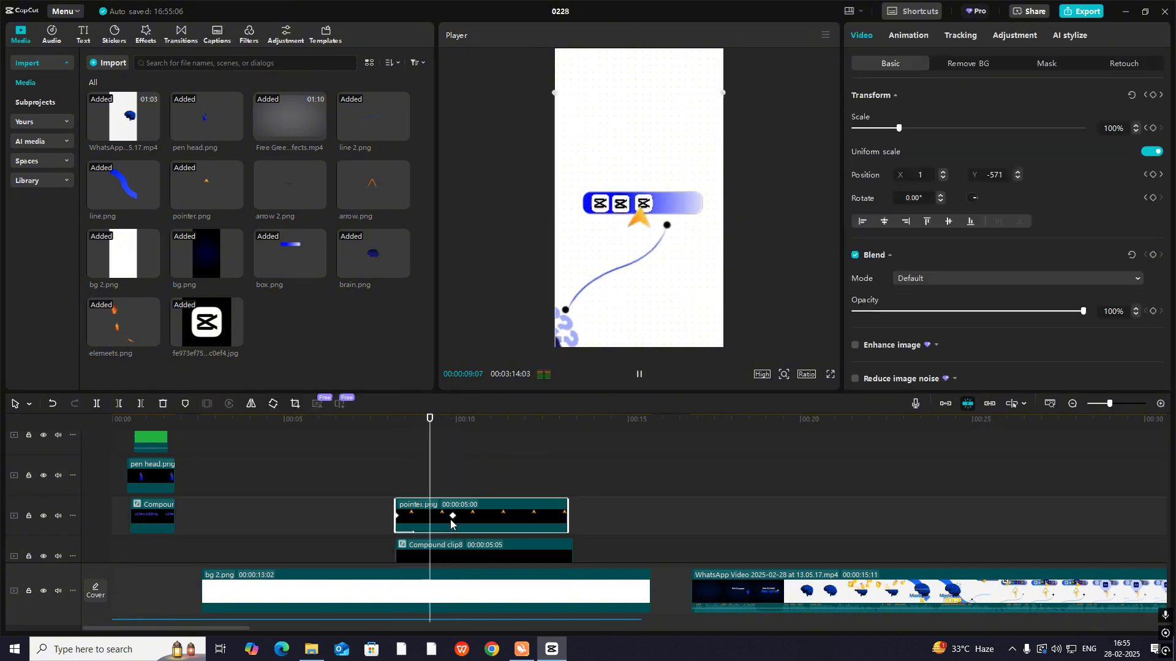
key("space")
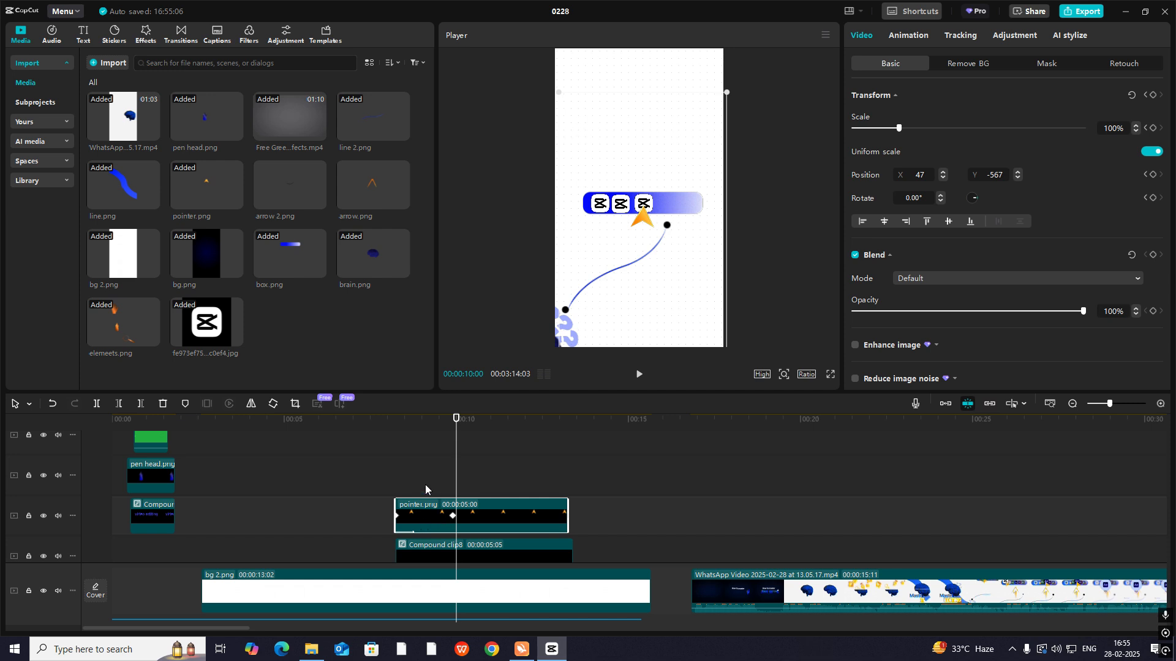
- Add a position keyframe to pointer.png at about 00:00:08:28, placing the pointer under the middle logo at about X -235, and preview it
left_click(413, 493)
left_click(435, 516)
left_click_drag(412, 487, 420, 491)
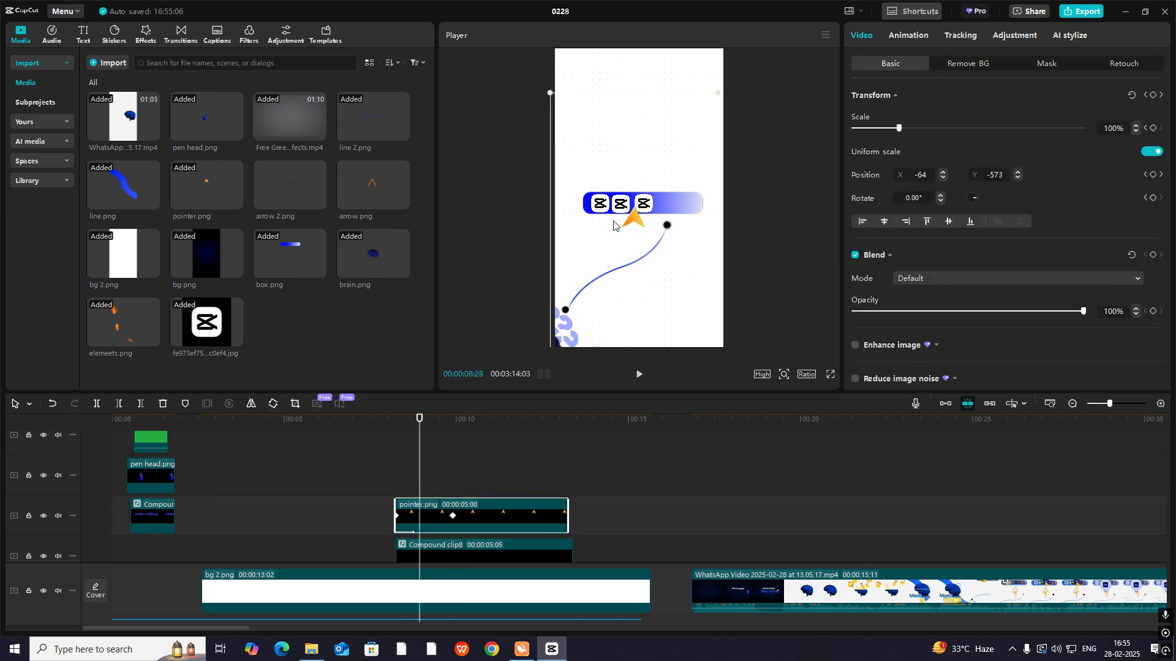
left_click(405, 482)
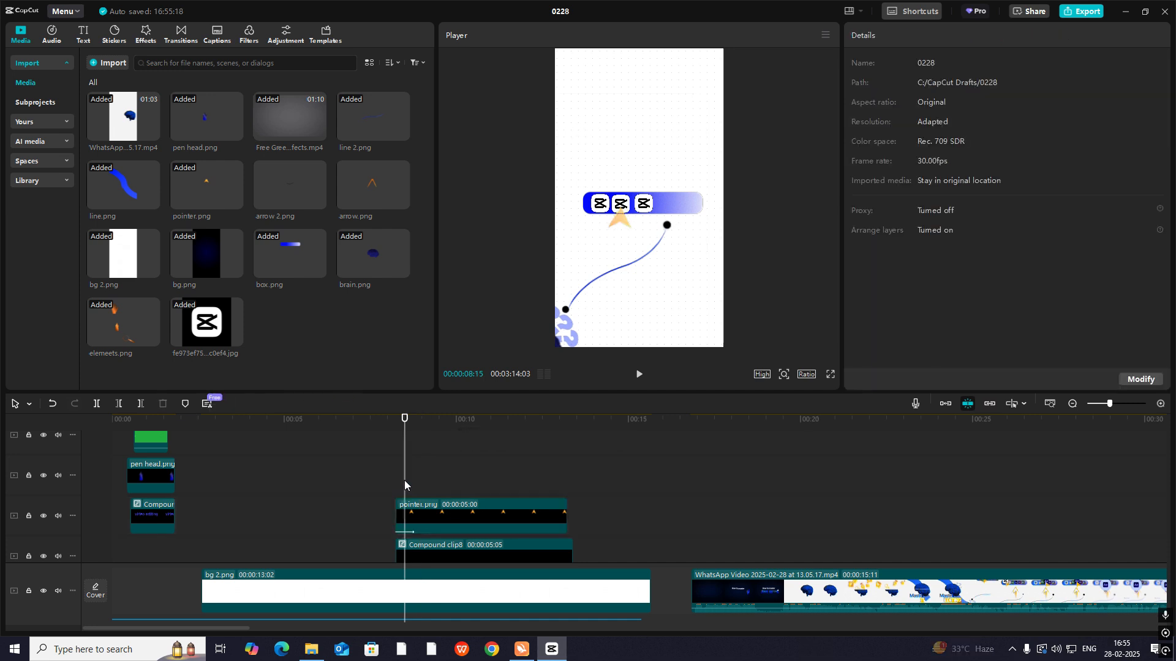
key("space")
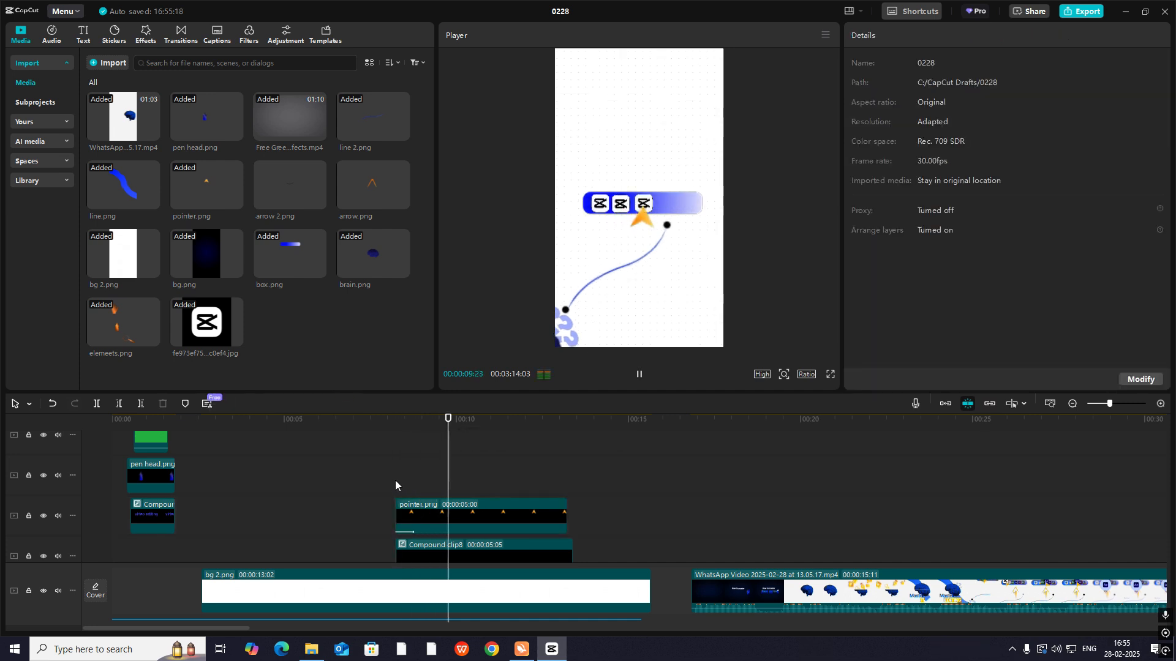
left_click(405, 481)
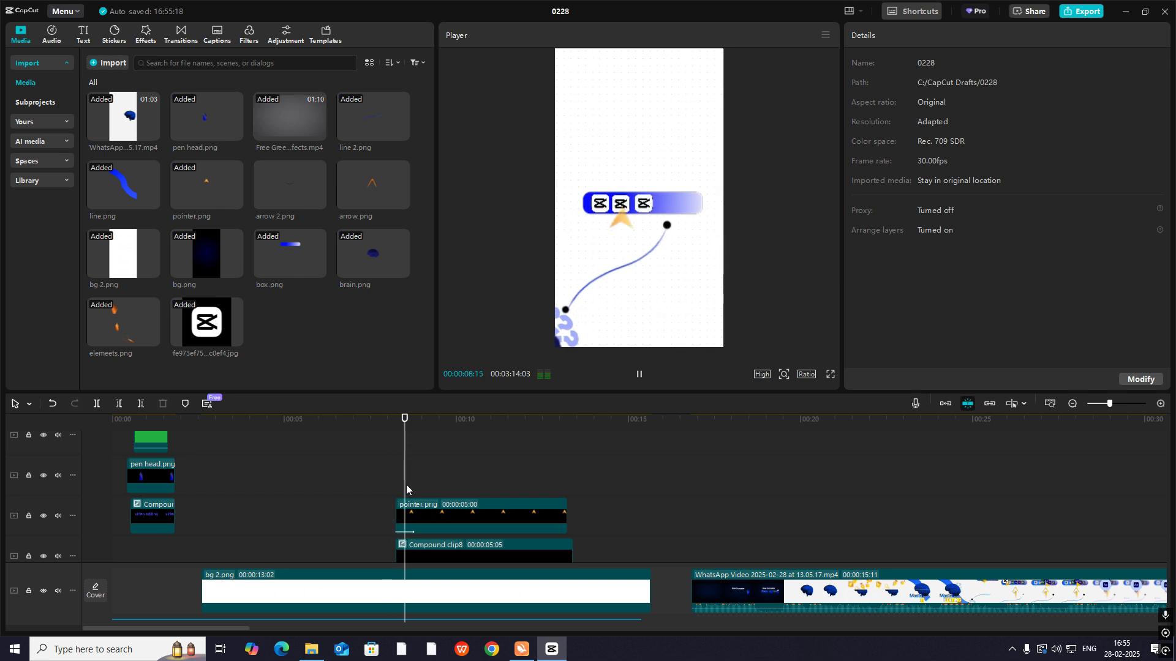
key("space")
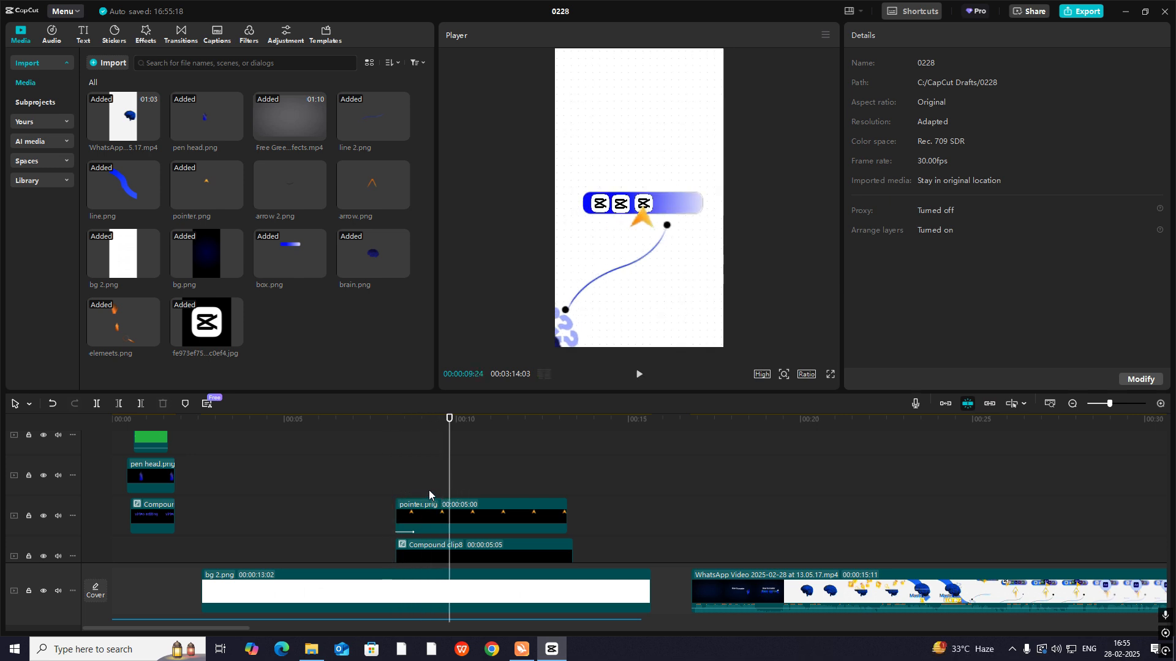
mouse_move(425, 492)
left_mouse_down()
mouse_move(396, 497)
mouse_move(421, 505)
left_mouse_up()
left_click(429, 524)
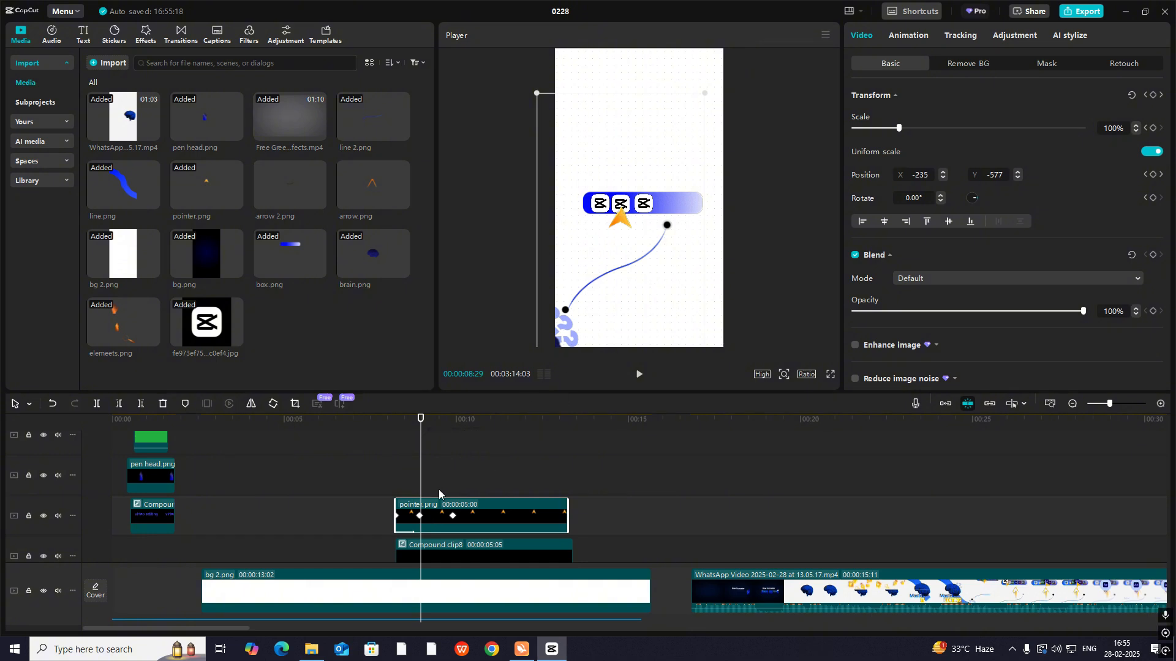
scroll(429, 490, "down", 2)
left_click(418, 484)
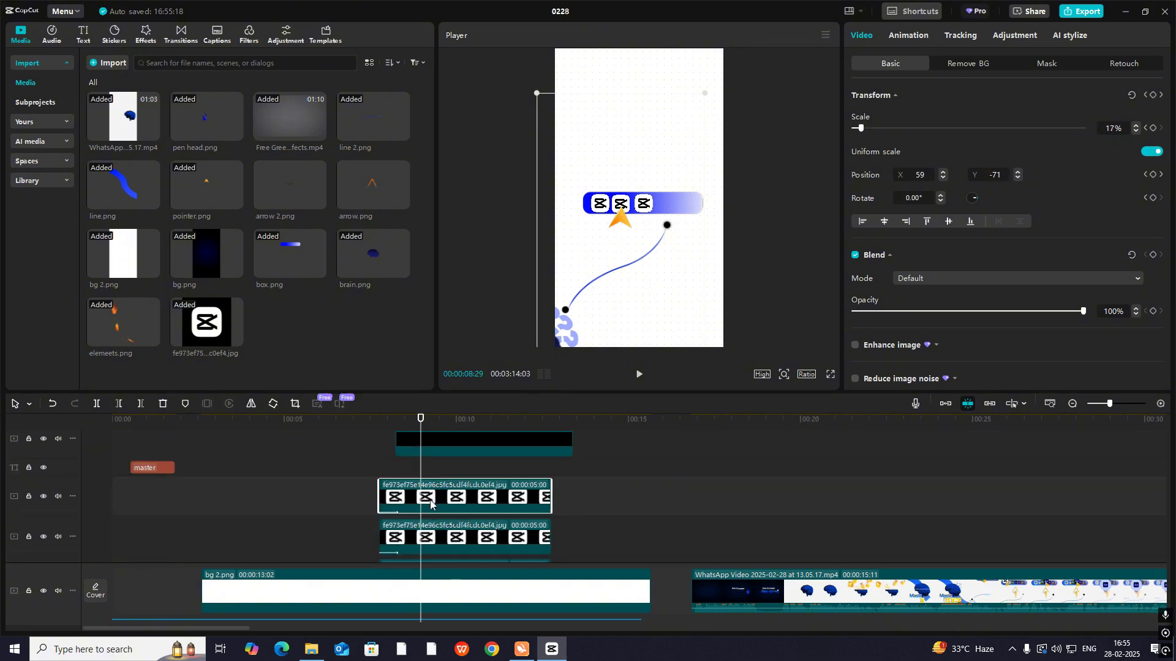
mouse_move(419, 477)
left_mouse_down()
mouse_move(396, 485)
mouse_move(404, 491)
left_mouse_up()
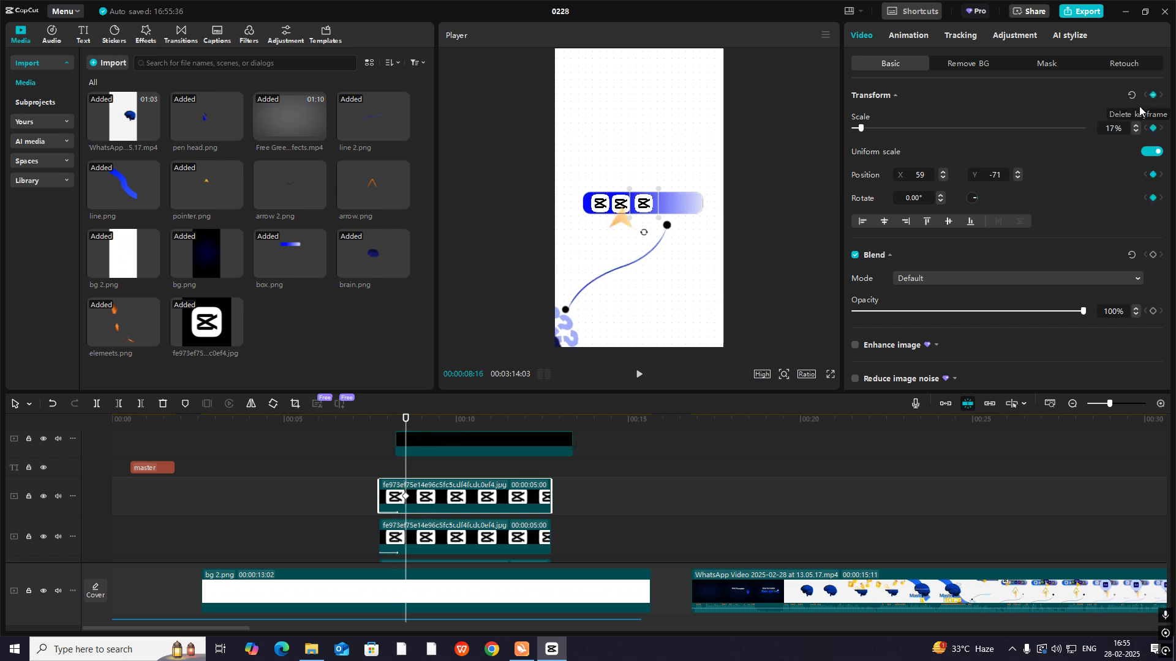
key("ctrl+z")
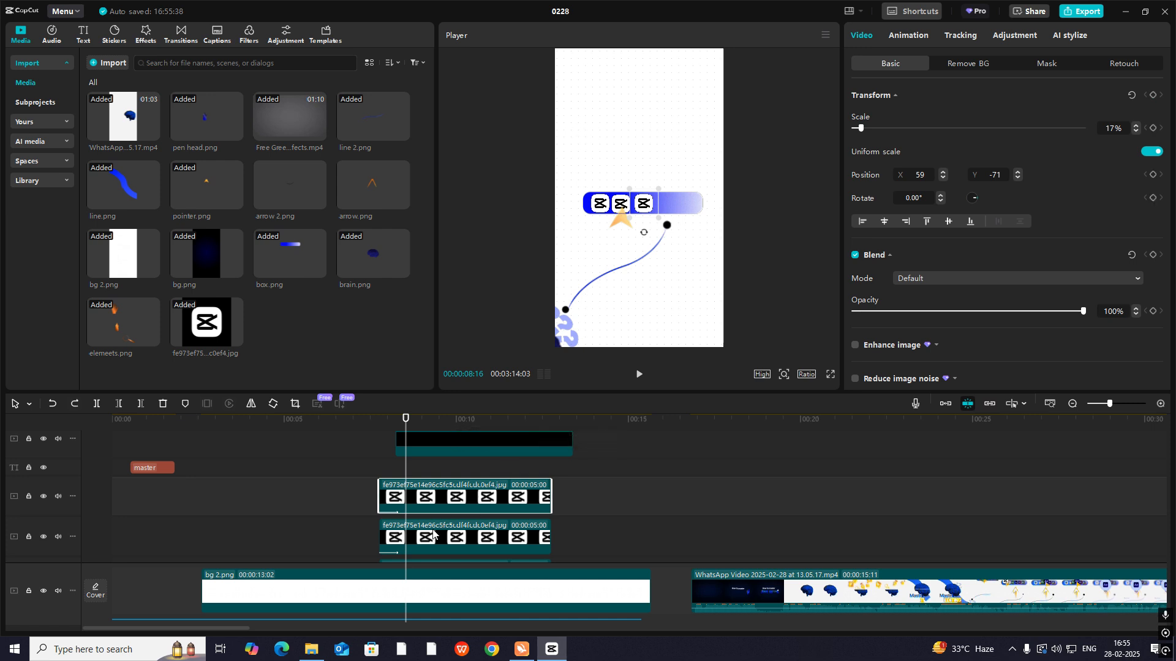
- Keyframe the middle logo's Transform at 00:00:08:16 and enlarge its scale to 27% at 00:00:08:25
left_click(427, 536)
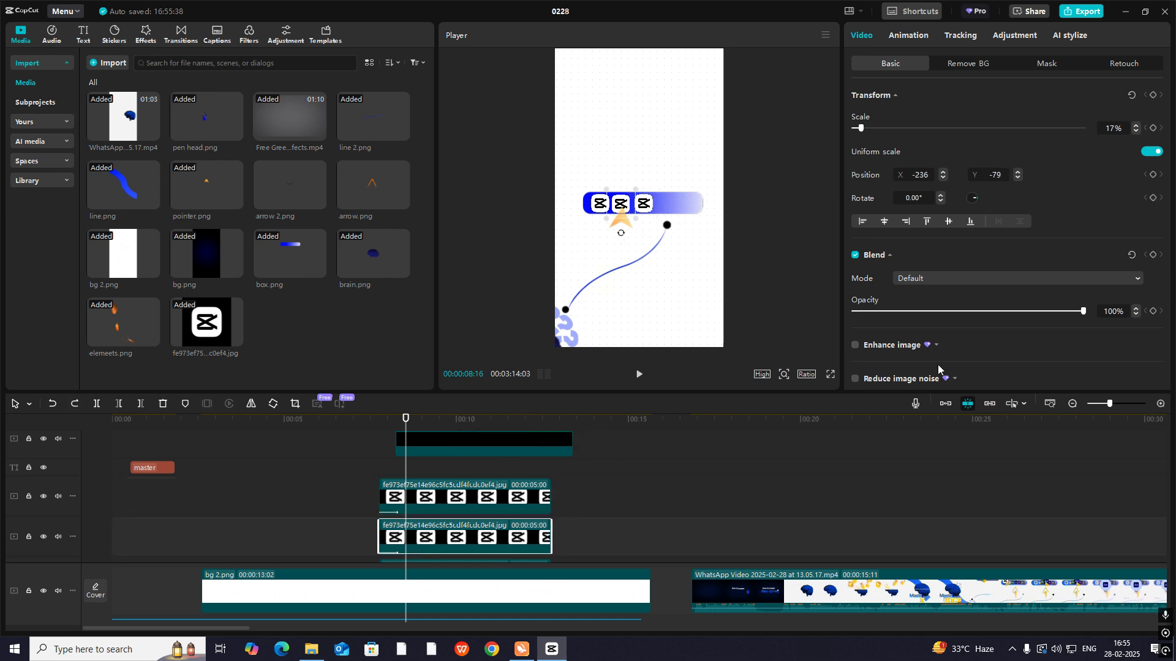
mouse_move(408, 476)
left_mouse_down()
mouse_move(434, 484)
mouse_move(417, 490)
left_mouse_up()
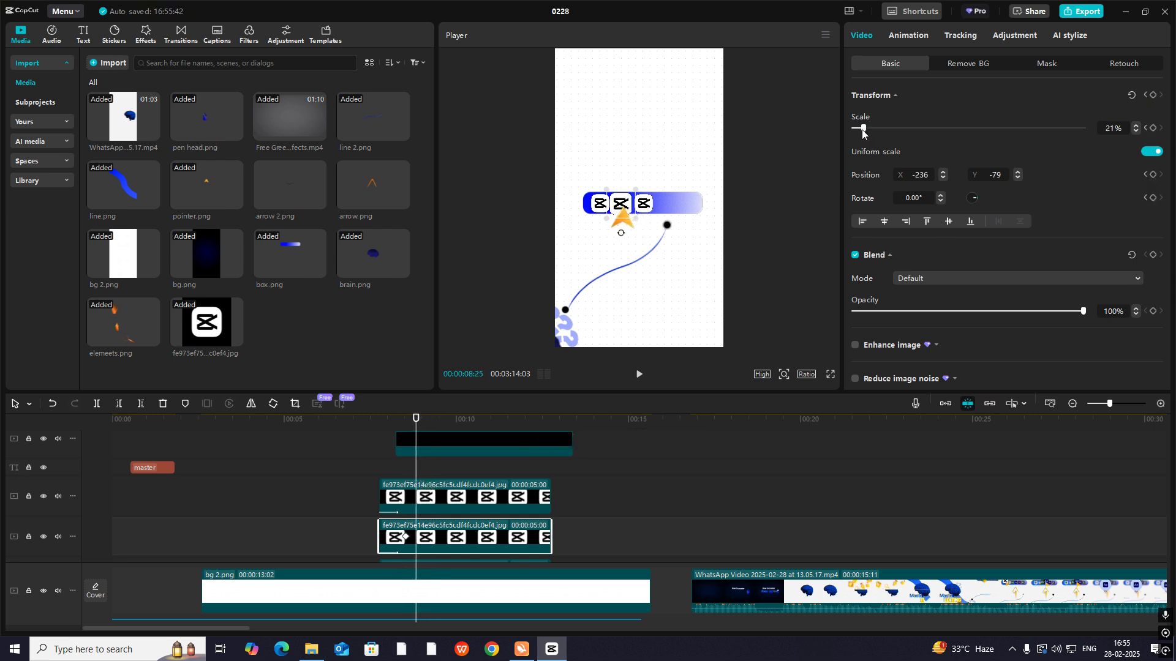
left_click_drag(864, 131, 865, 131)
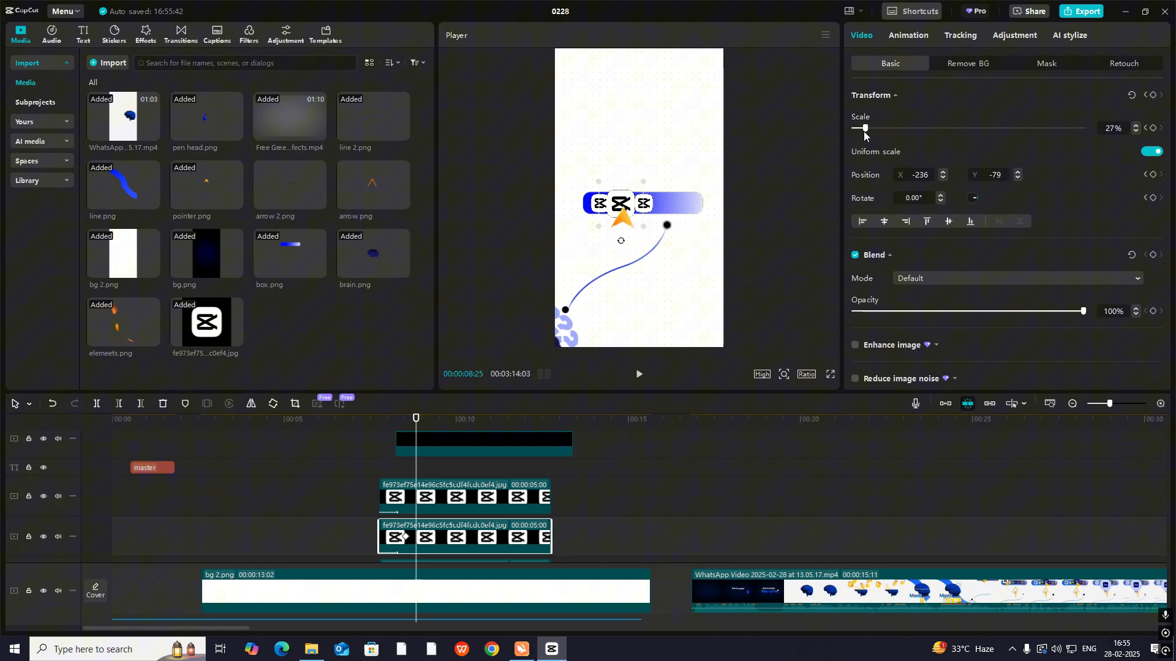
- Copy the middle logo's 17% keyframe to 00:00:09:02 so the logo shrinks back, and play back the pop
left_click(407, 538)
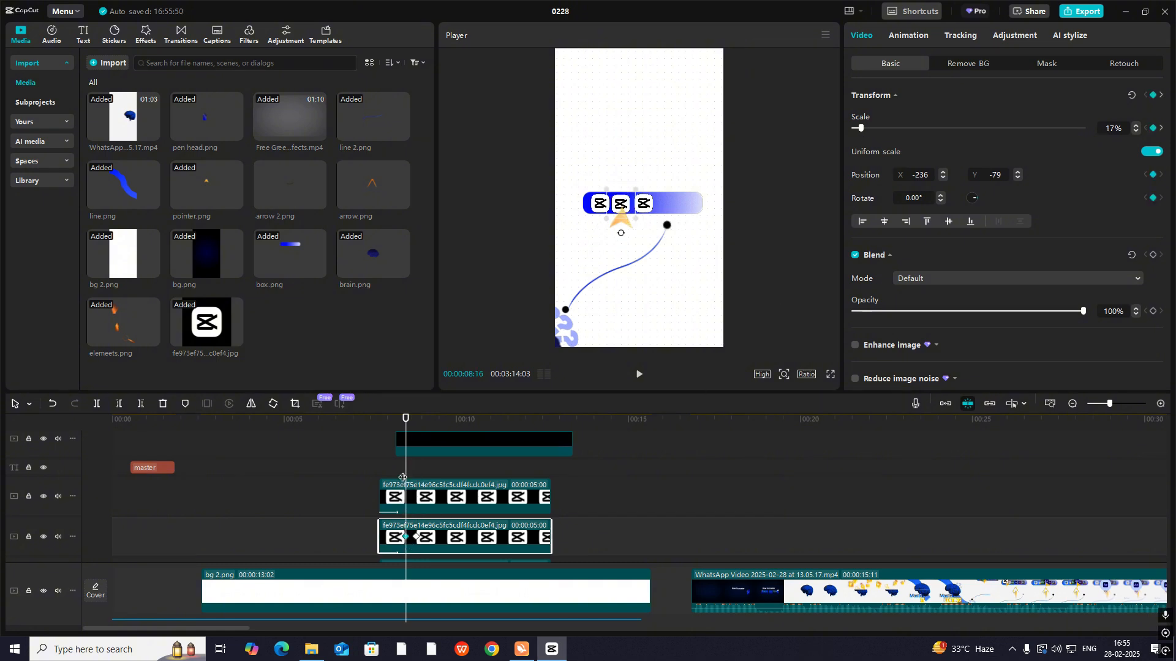
left_click_drag(403, 477, 425, 481)
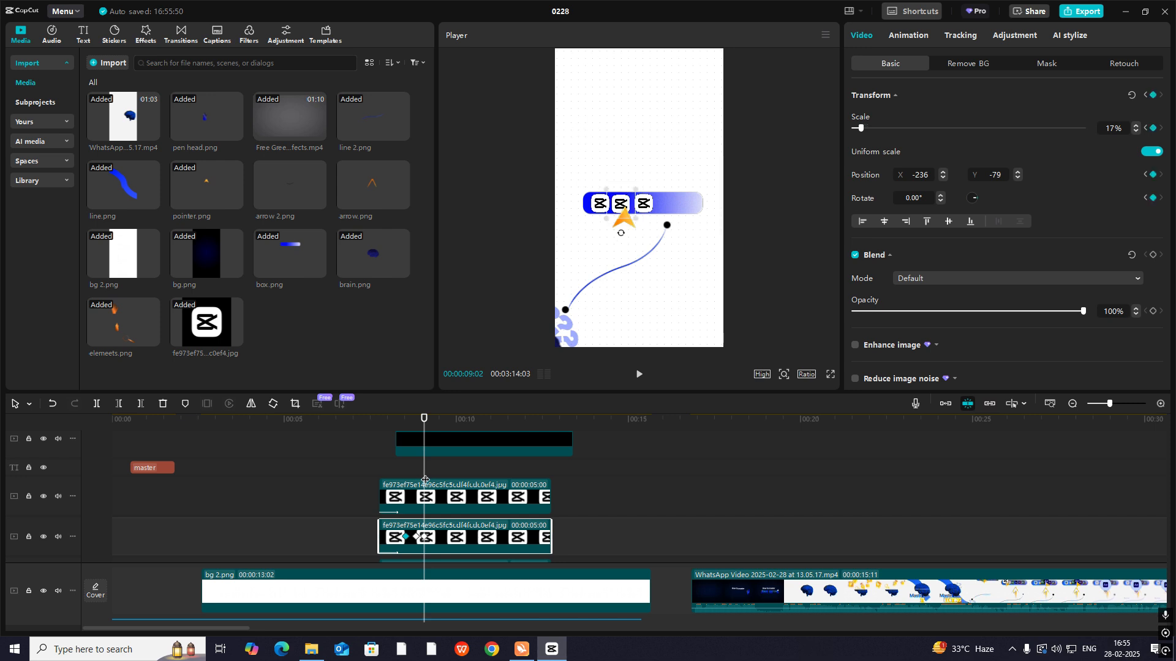
left_click(401, 470)
key("space")
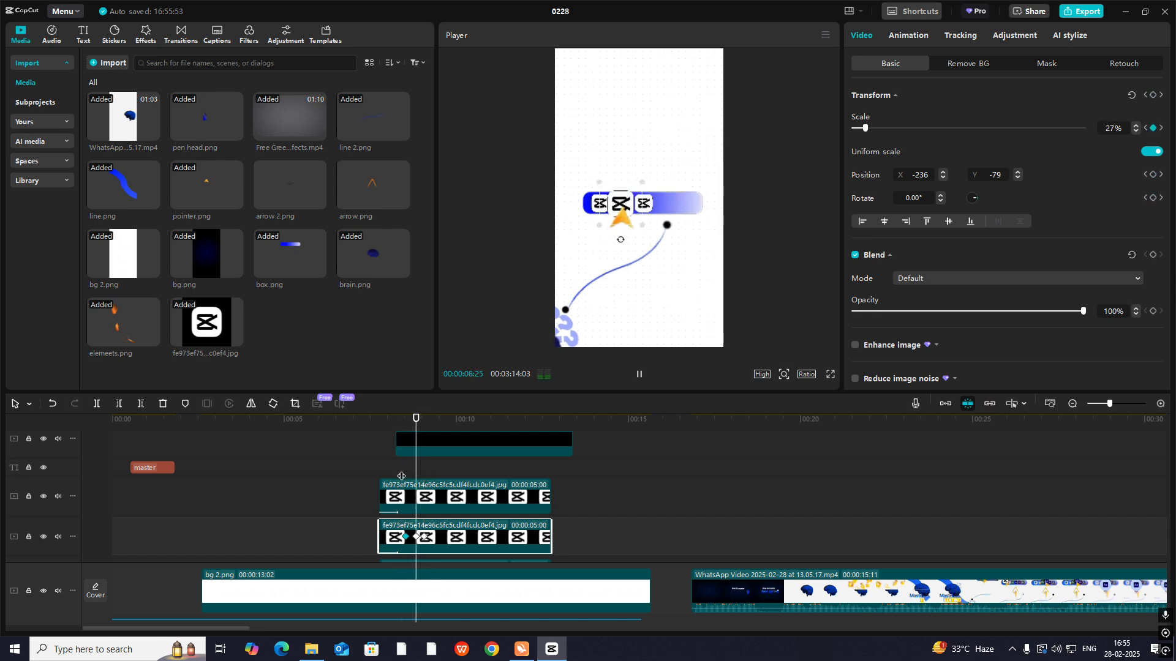
left_click(402, 469)
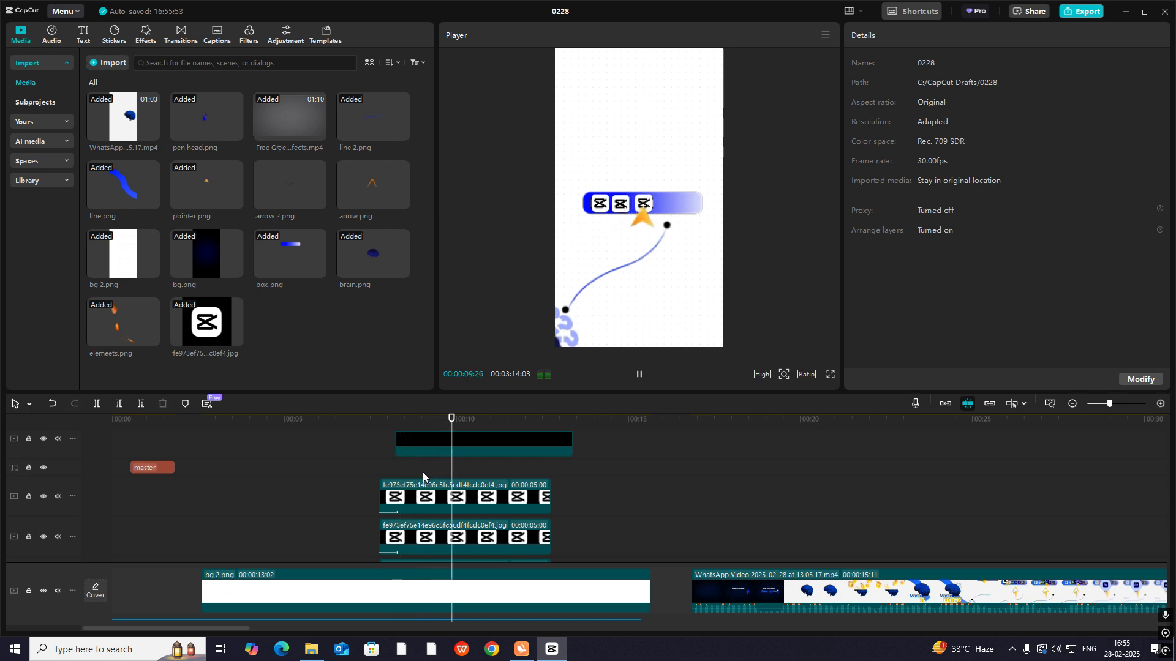
key("space")
- Keyframe the third logo's Transform at 00:00:09:11 and enlarge its scale to 28% at 00:00:09:21
left_click(448, 501)
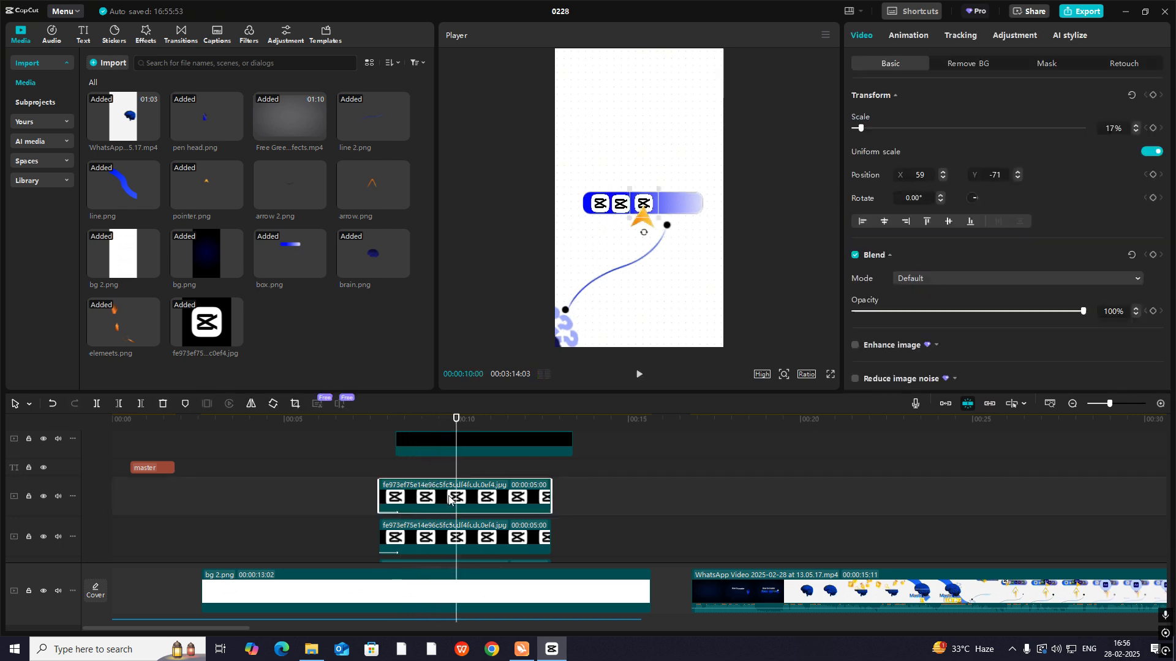
left_click(462, 545)
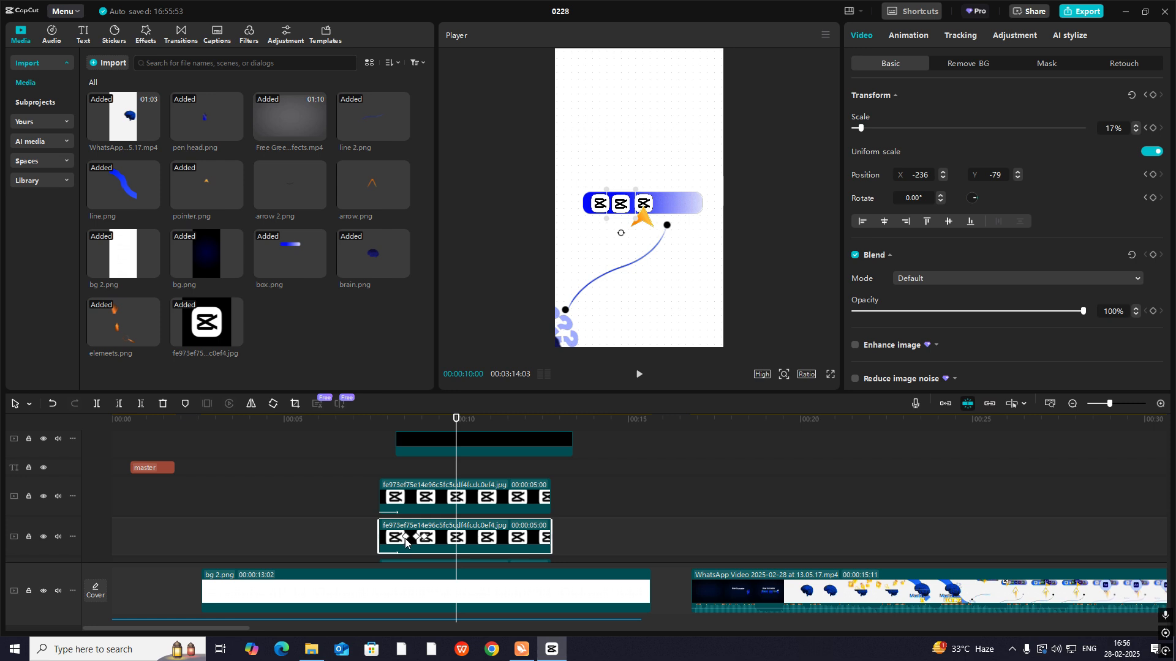
left_click(415, 467)
left_click(419, 532)
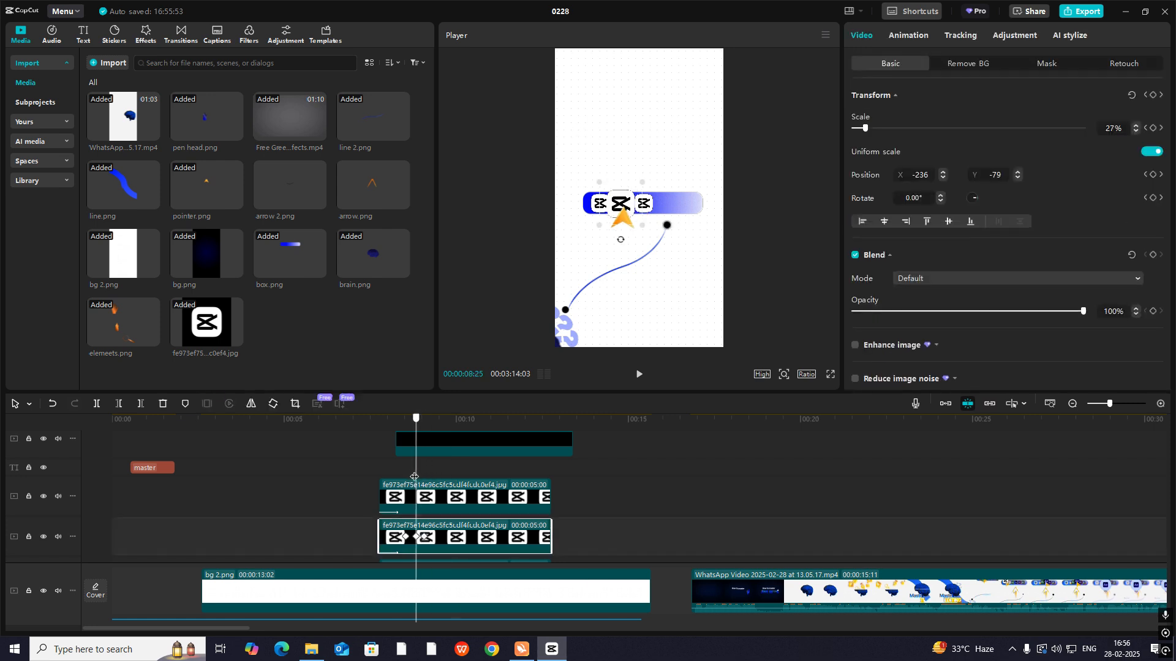
left_click_drag(416, 420, 435, 485)
left_click(432, 497)
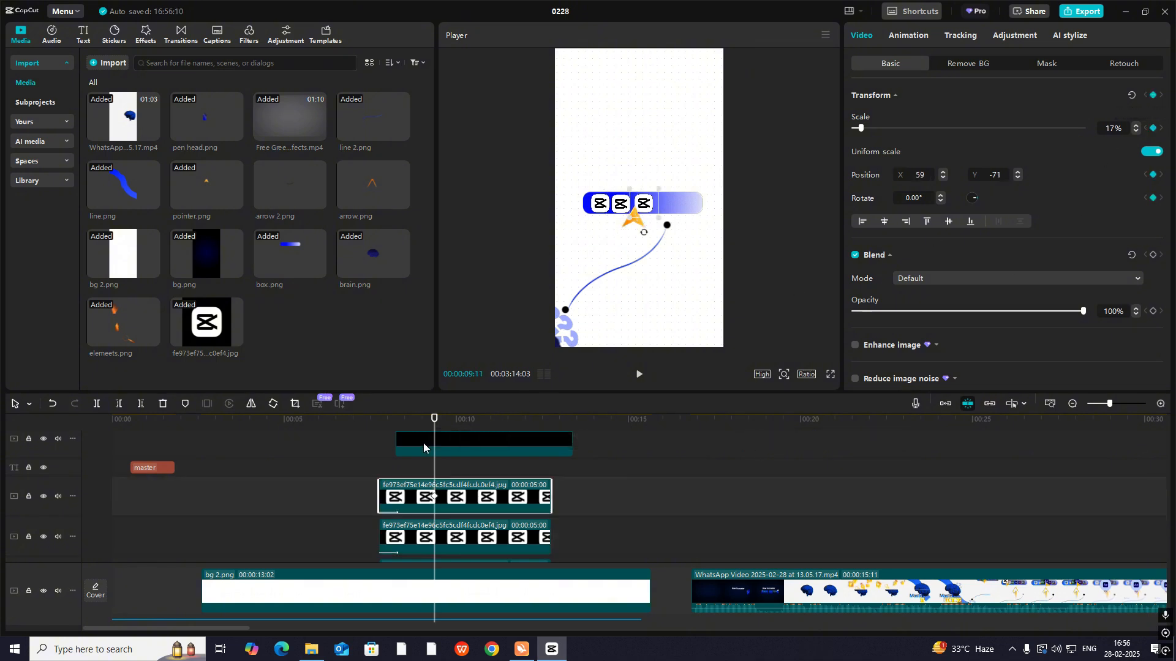
left_click_drag(436, 467, 446, 468)
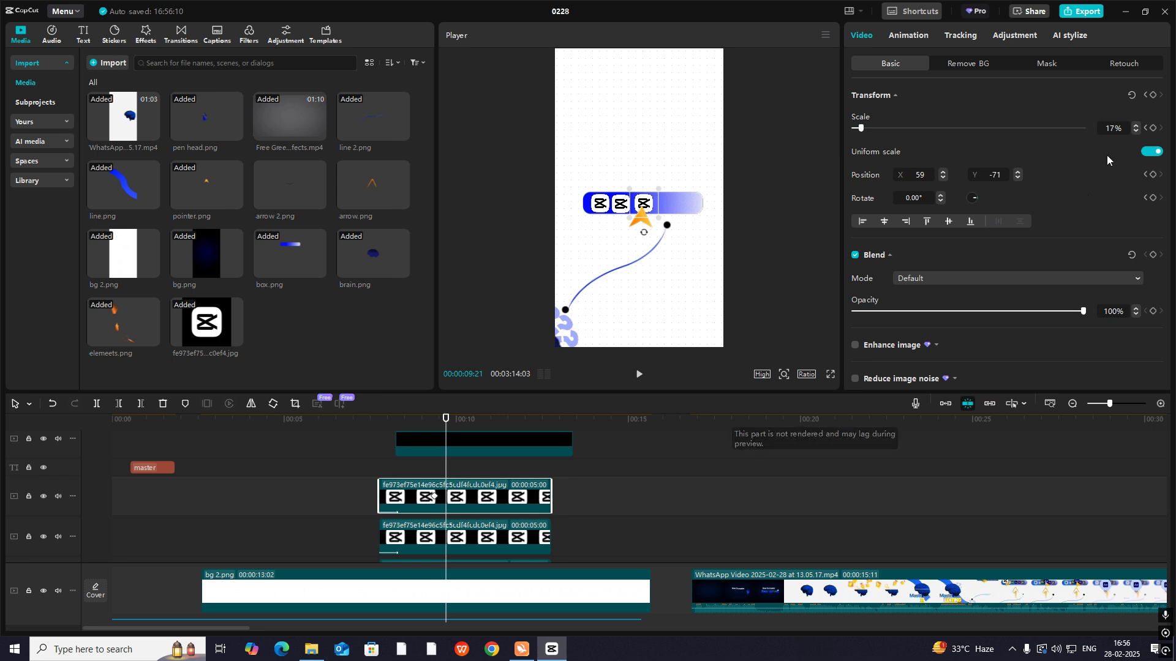
left_click_drag(861, 129, 865, 129)
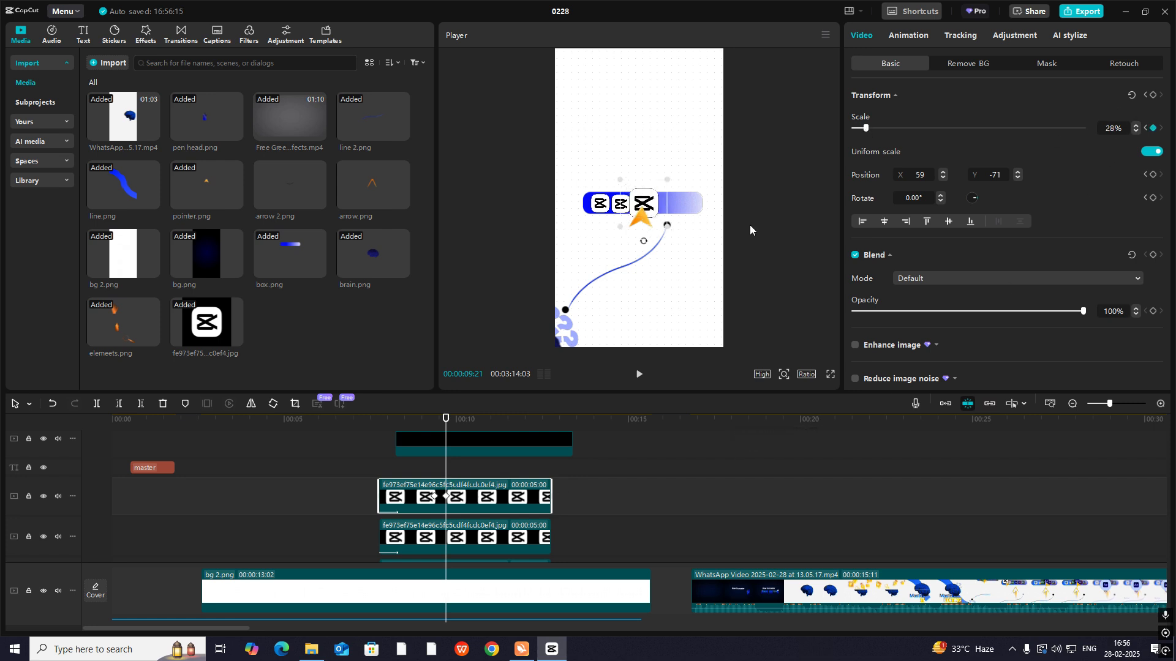
- Copy the third logo's 17% keyframe to just after its enlarged keyframe so it shrinks back, and play back the pop
left_click(445, 465)
left_click_drag(446, 475, 453, 477)
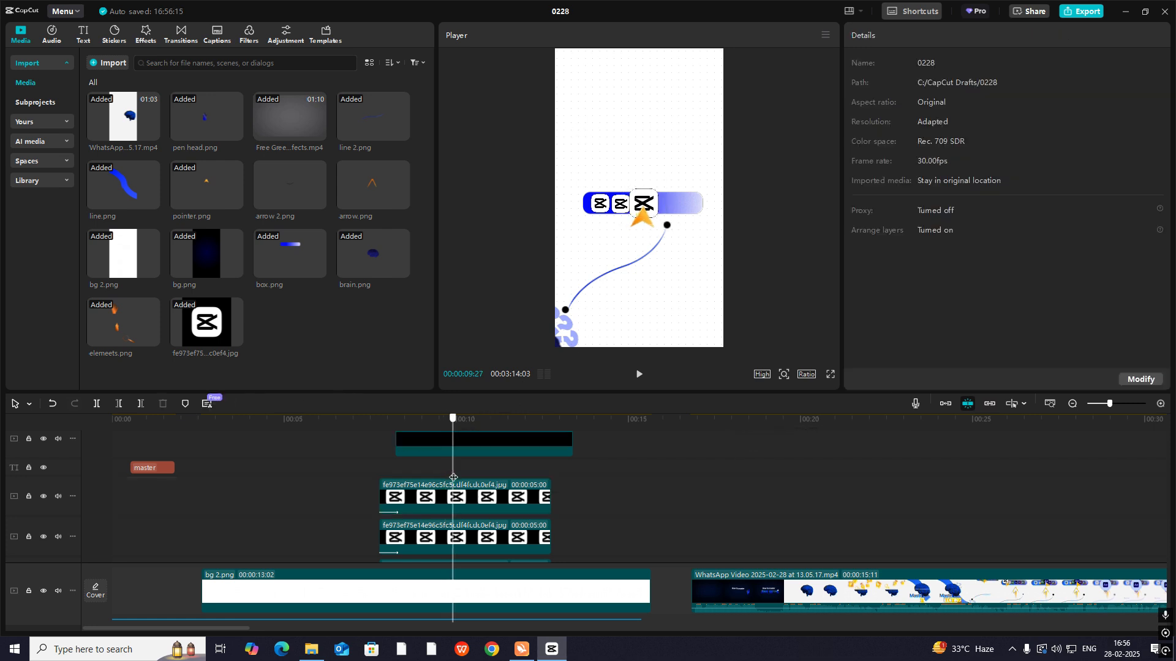
left_click(443, 508)
left_click(433, 497)
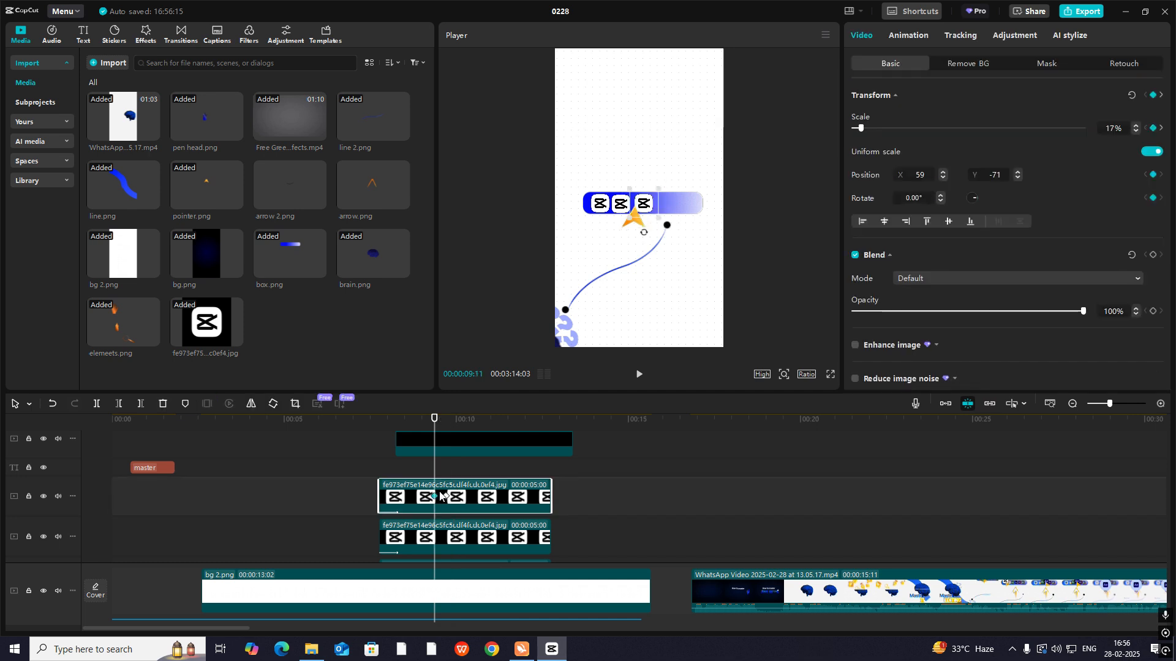
mouse_move(437, 473)
left_mouse_down()
mouse_move(459, 480)
mouse_move(433, 480)
left_mouse_up()
key("space")
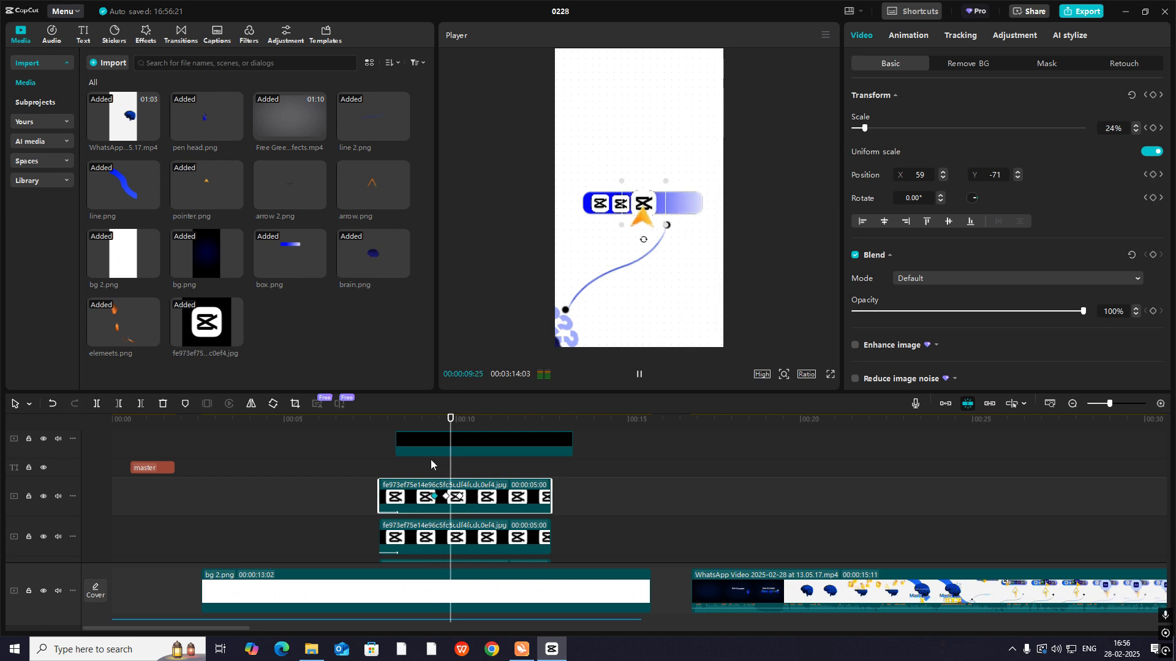
- Play back the tool bar scene to check the middle and third logo pops against the moving pointer
left_click(413, 463)
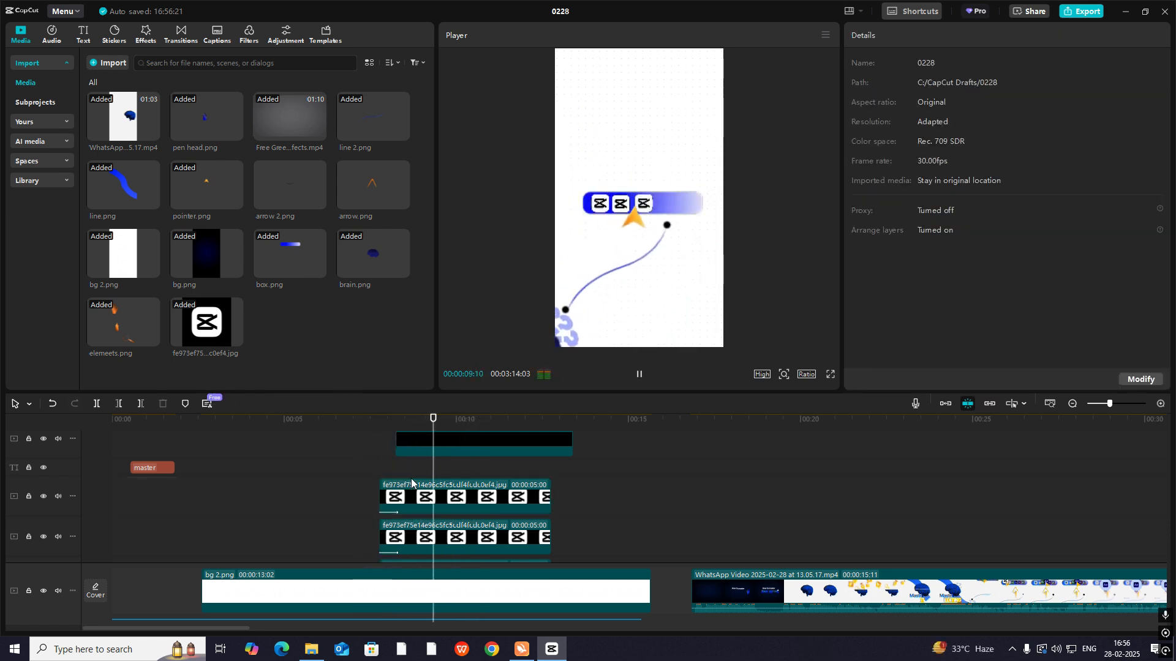
key("space")
left_click(353, 464)
left_click_drag(352, 464, 433, 534)
key("space")
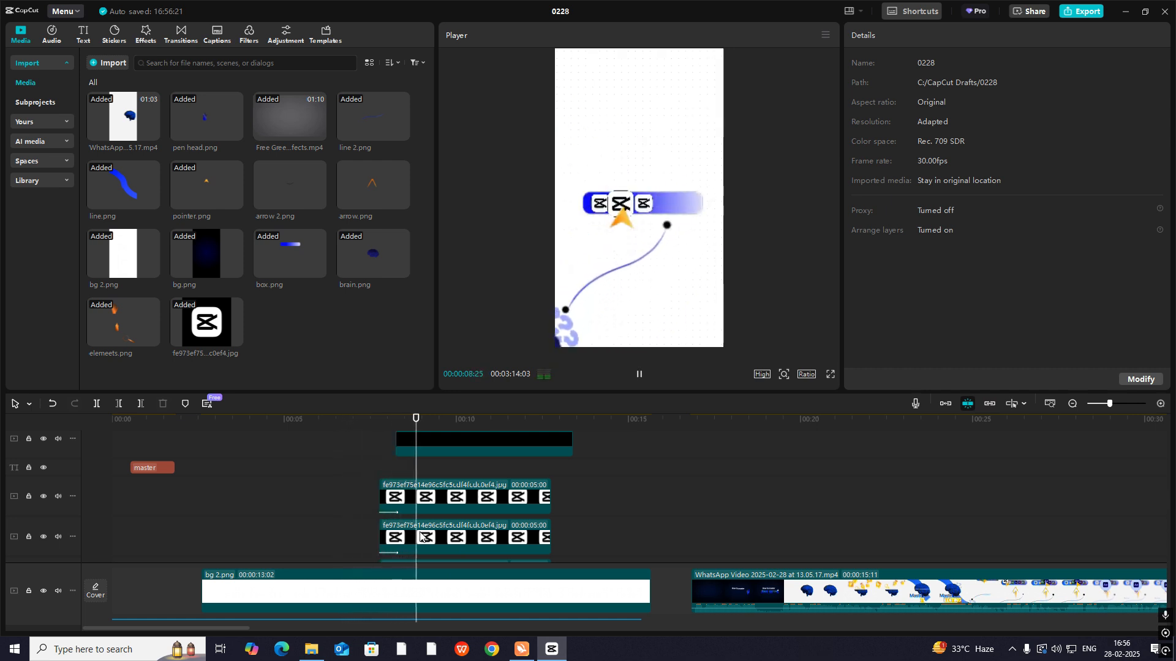
key("space")
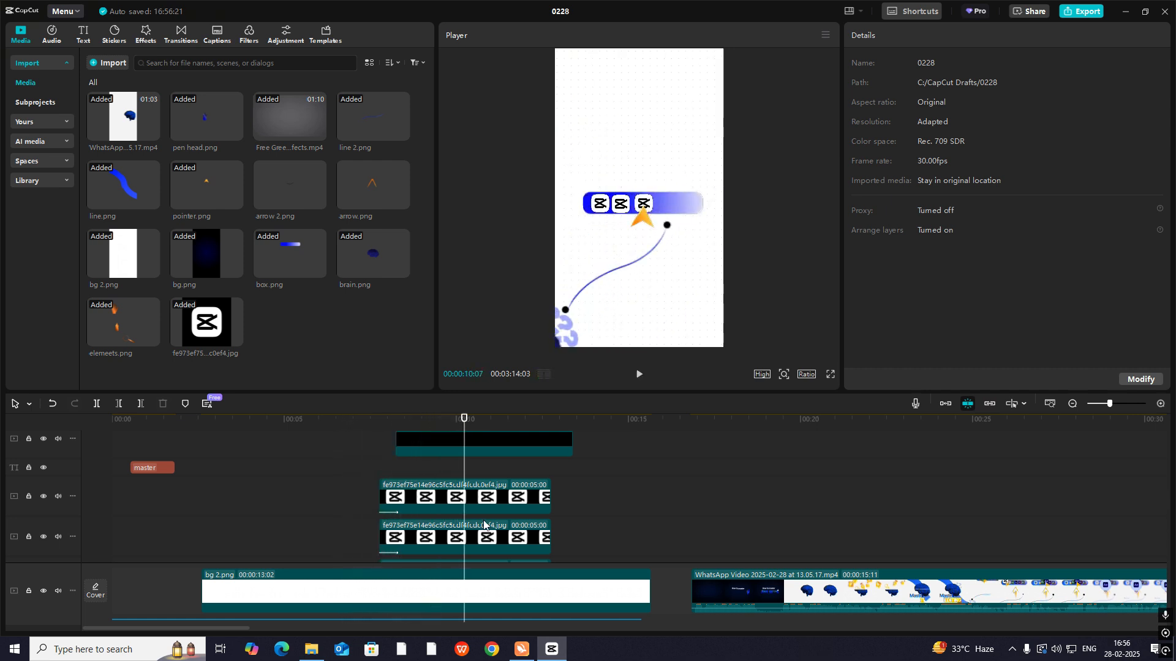
key("space")
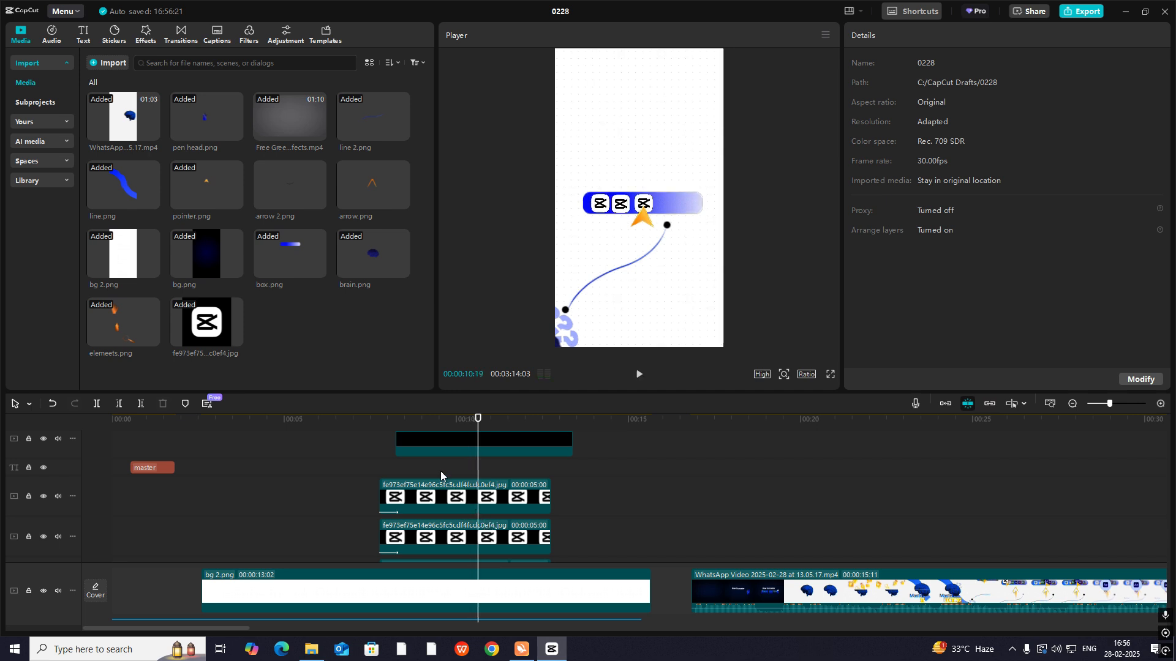
- Keyframe the pointer's Transform at 00:00:09:27 and move it back under the first logo at 00:00:10:22, position X -503, Y -586
mouse_move(440, 473)
left_mouse_down()
mouse_move(426, 477)
mouse_move(451, 480)
mouse_move(439, 477)
left_mouse_up()
scroll(447, 505, "up", 2)
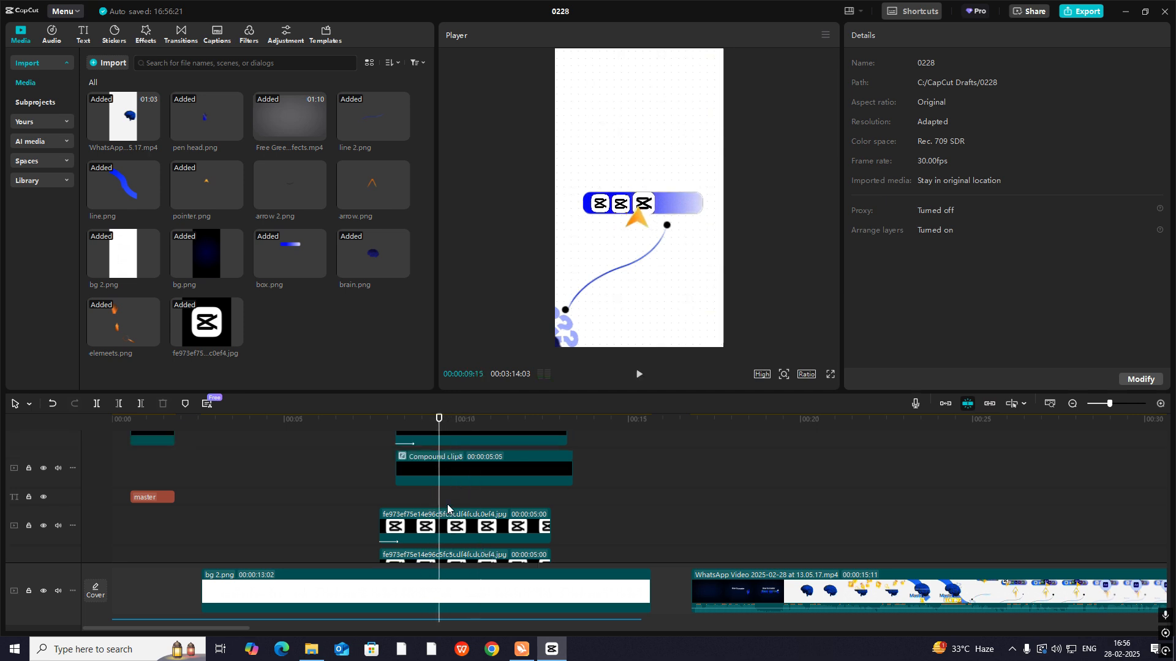
scroll(447, 505, "up", 2)
left_click(455, 489)
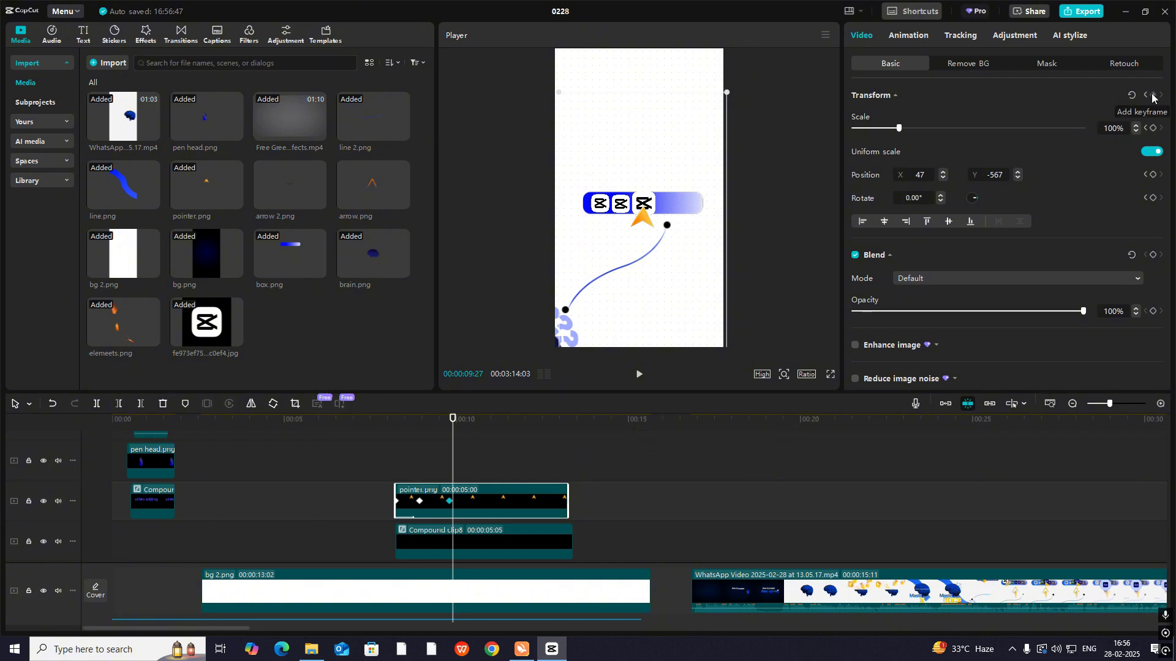
left_click(482, 493)
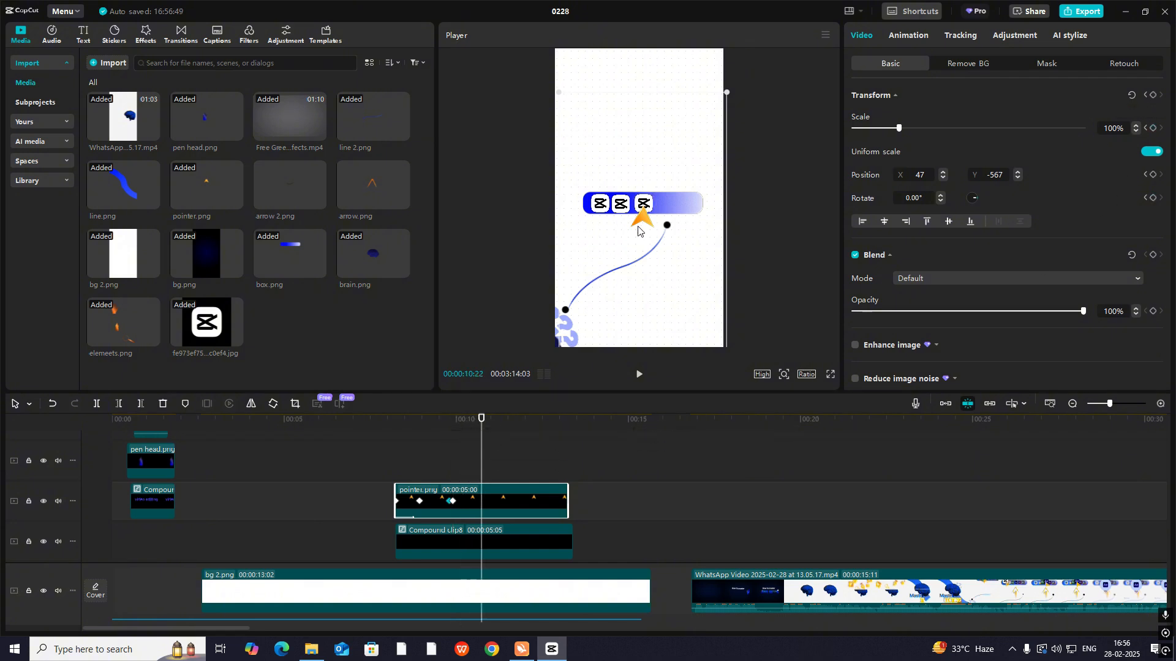
left_click_drag(645, 225, 601, 226)
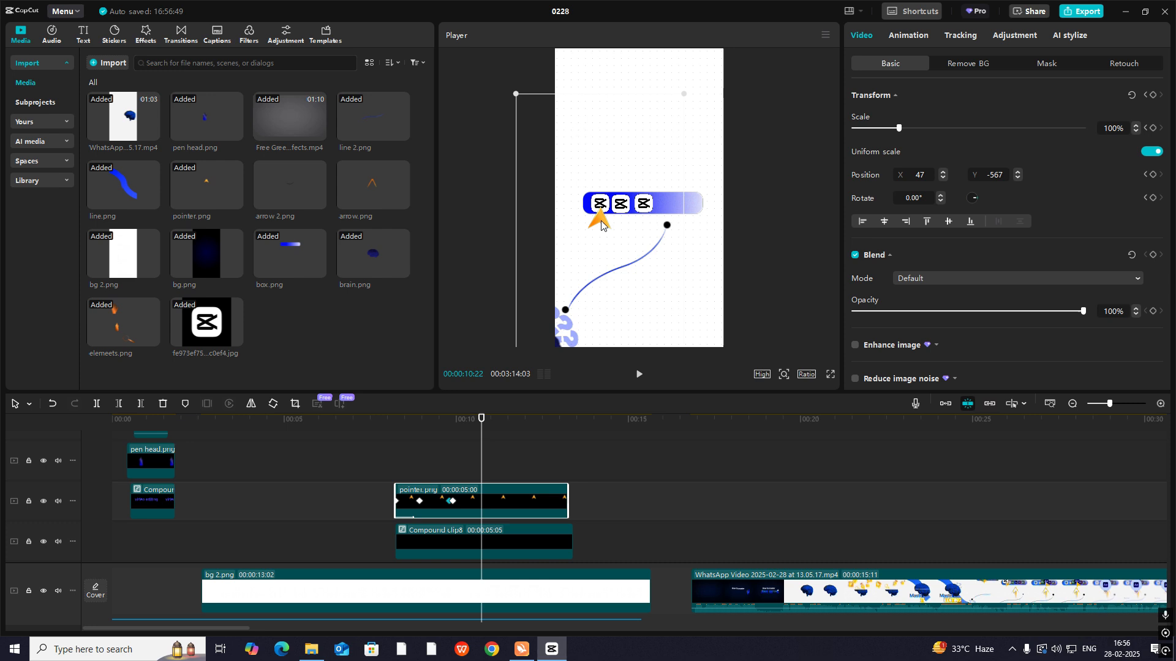
left_click(438, 462)
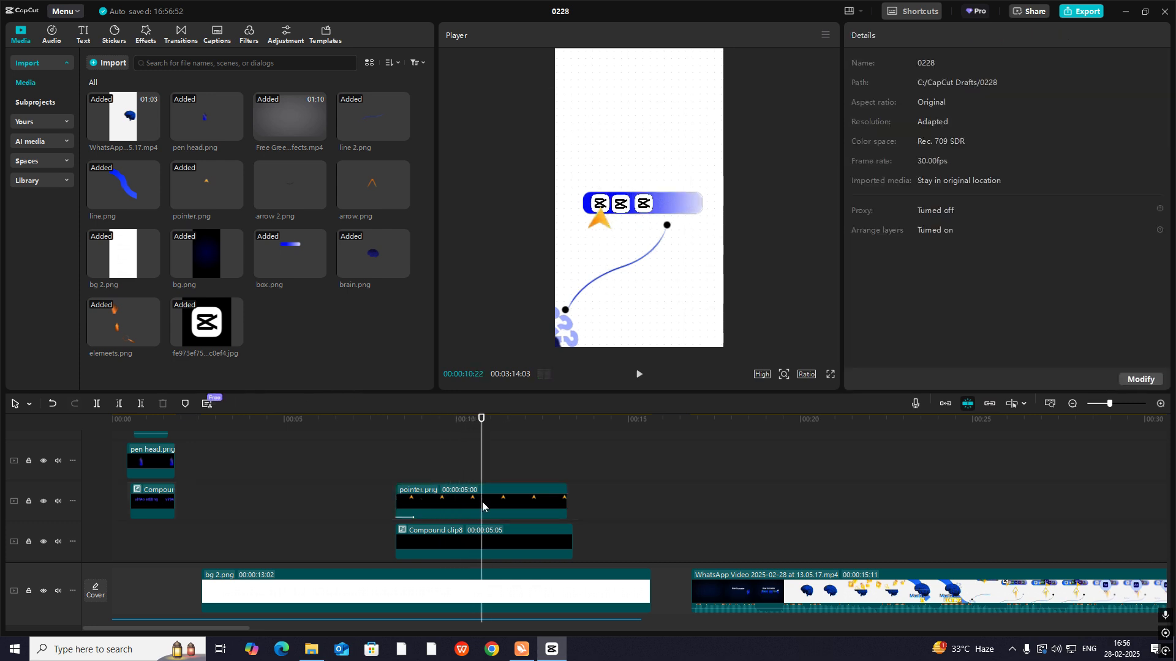
- Apply the Cubic Out preset curve to the pointer's horizontal move back to the first logo
left_click(492, 504)
key("alt+k")
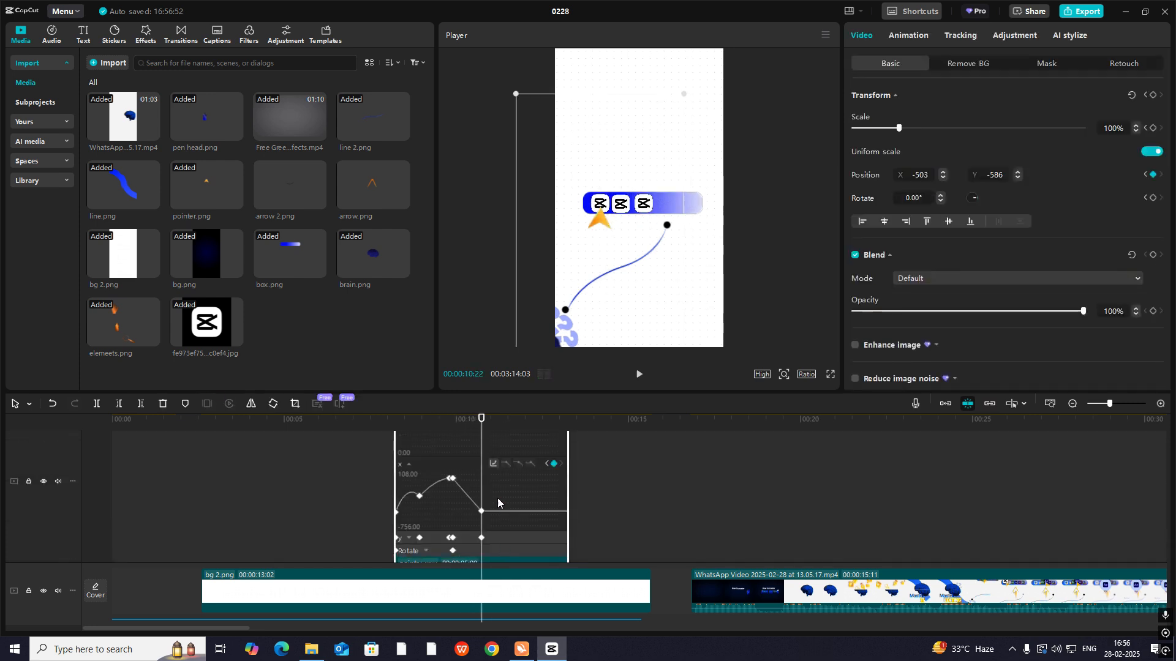
left_click(492, 465)
left_click(573, 533)
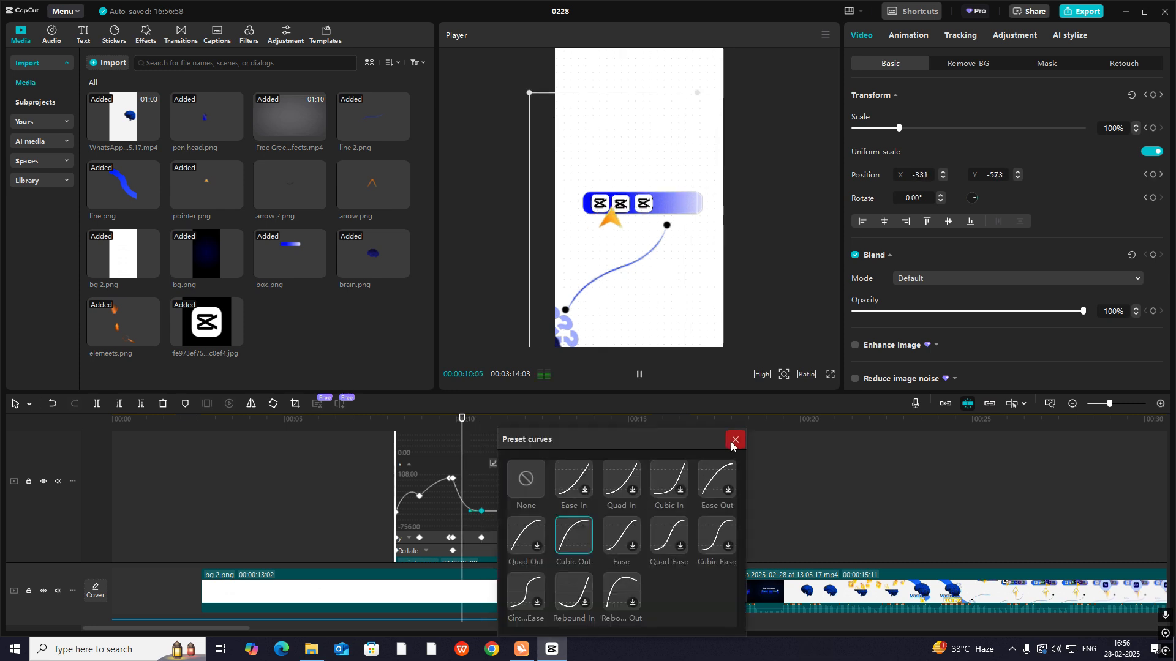
left_click(735, 443)
key("alt+k")
scroll(500, 535, "down", 2)
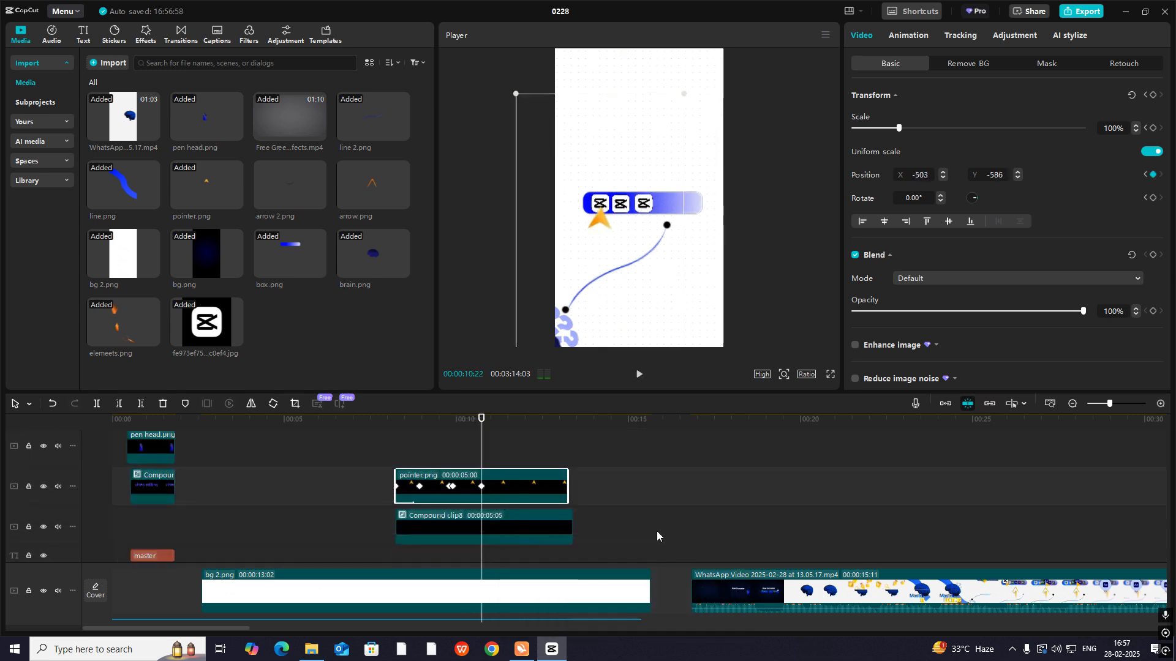
- Review the pointer's eased return from the third logo to the first logo, up to 00:00:10:22
left_click(804, 531)
left_click_drag(804, 530, 444, 555)
scroll(469, 524, "up", 1)
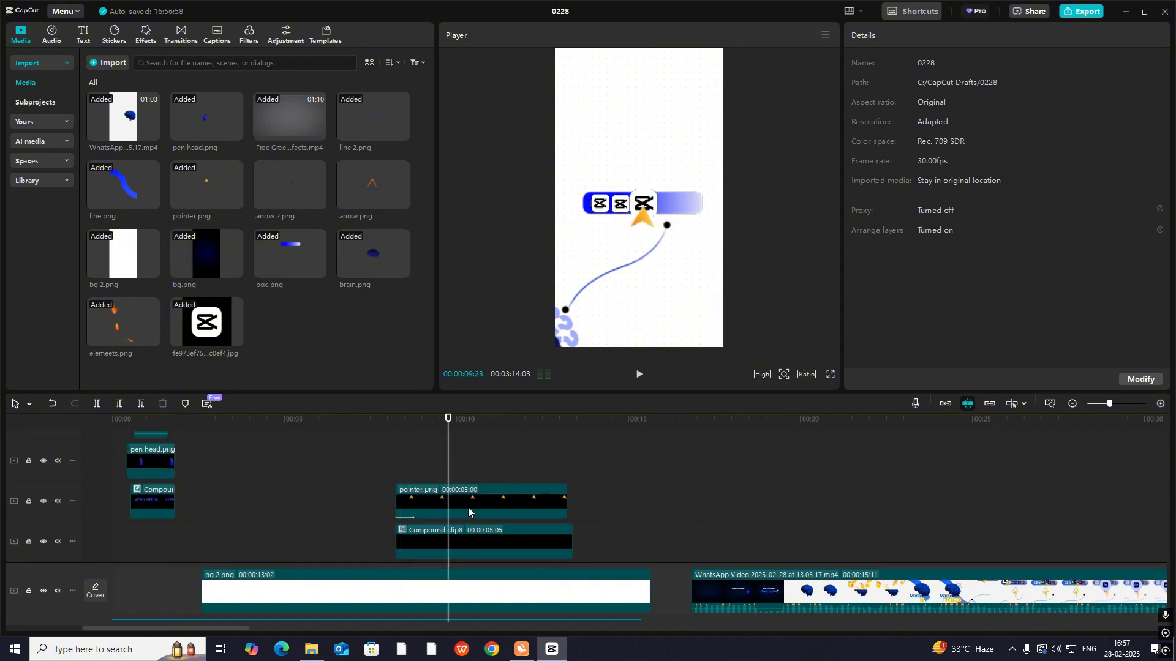
left_click(466, 502)
mouse_move(461, 482)
left_mouse_down()
mouse_move(483, 484)
mouse_move(483, 472)
left_mouse_up()
- Keyframe the first logo's Transform at 00:00:10:08 and enlarge its scale to 25% at 00:00:10:19
scroll(483, 472, "down", 3)
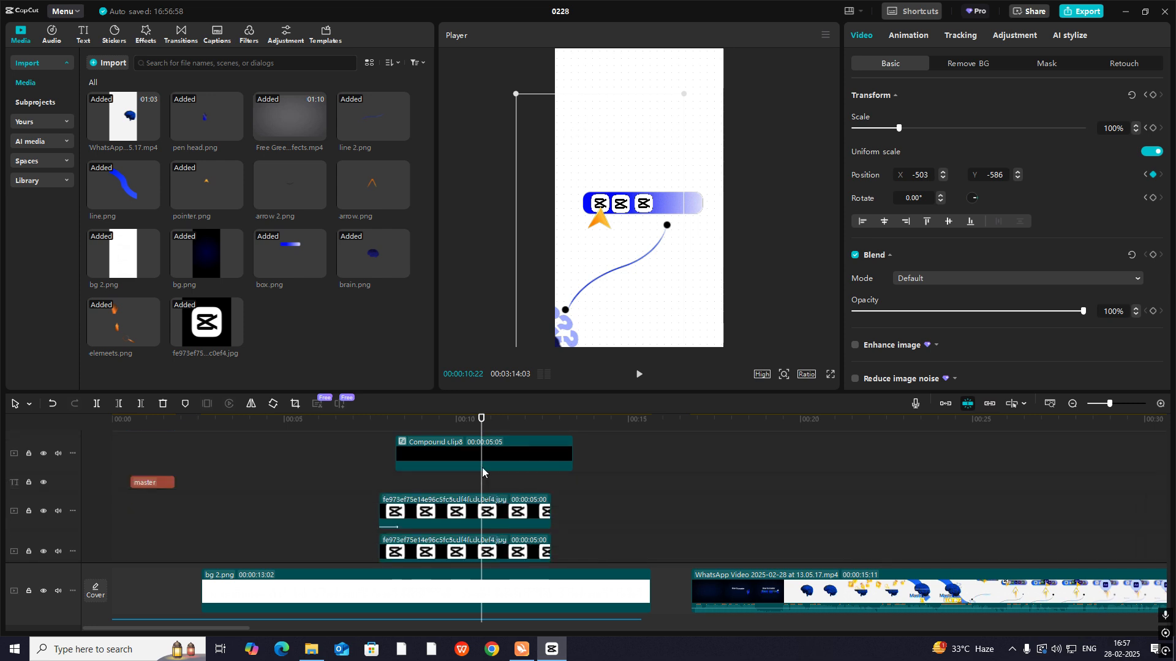
scroll(501, 510, "down", 1)
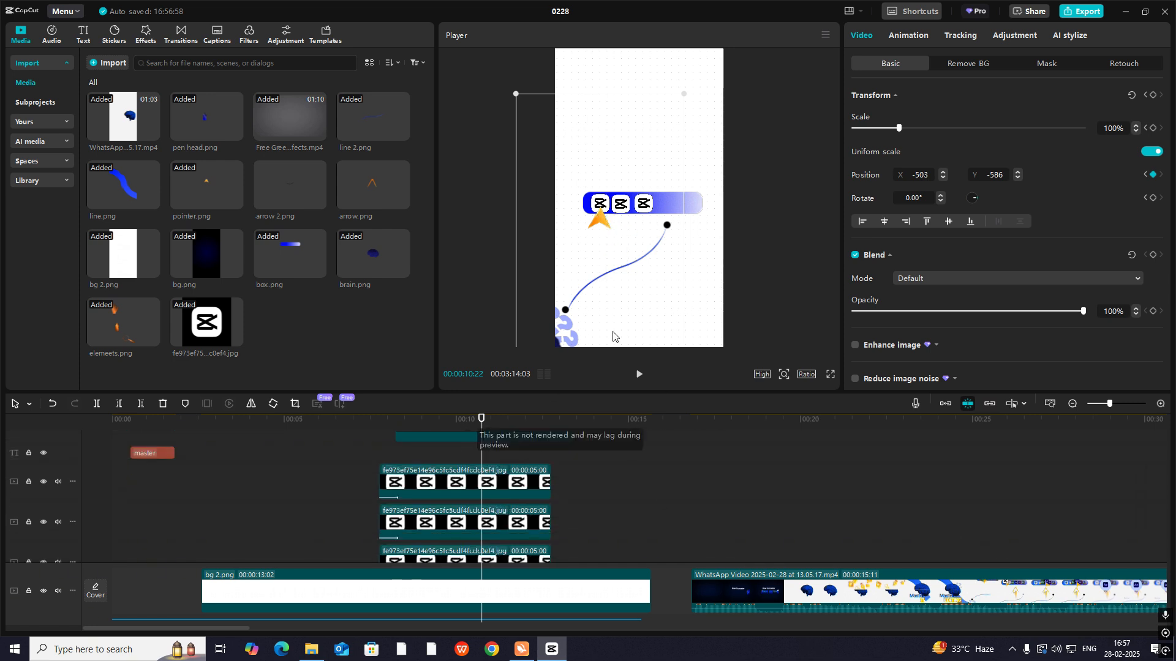
scroll(508, 441, "up", 1)
scroll(508, 453, "down", 1)
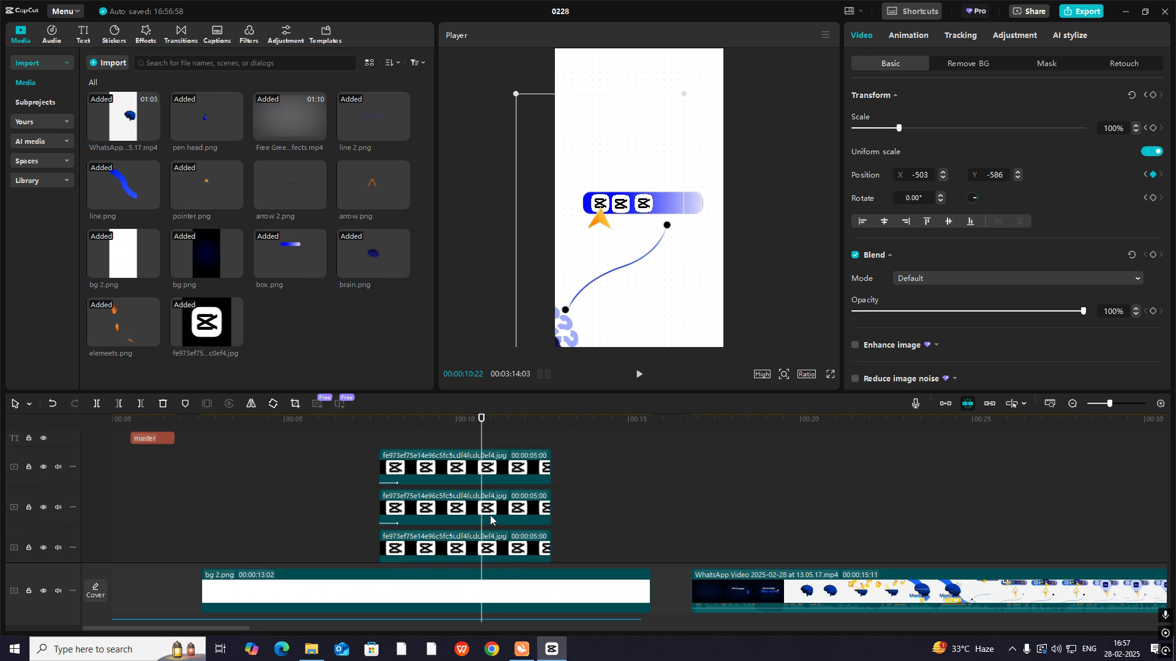
left_click(491, 548)
scroll(470, 532, "down", 1)
scroll(469, 536, "down", 1)
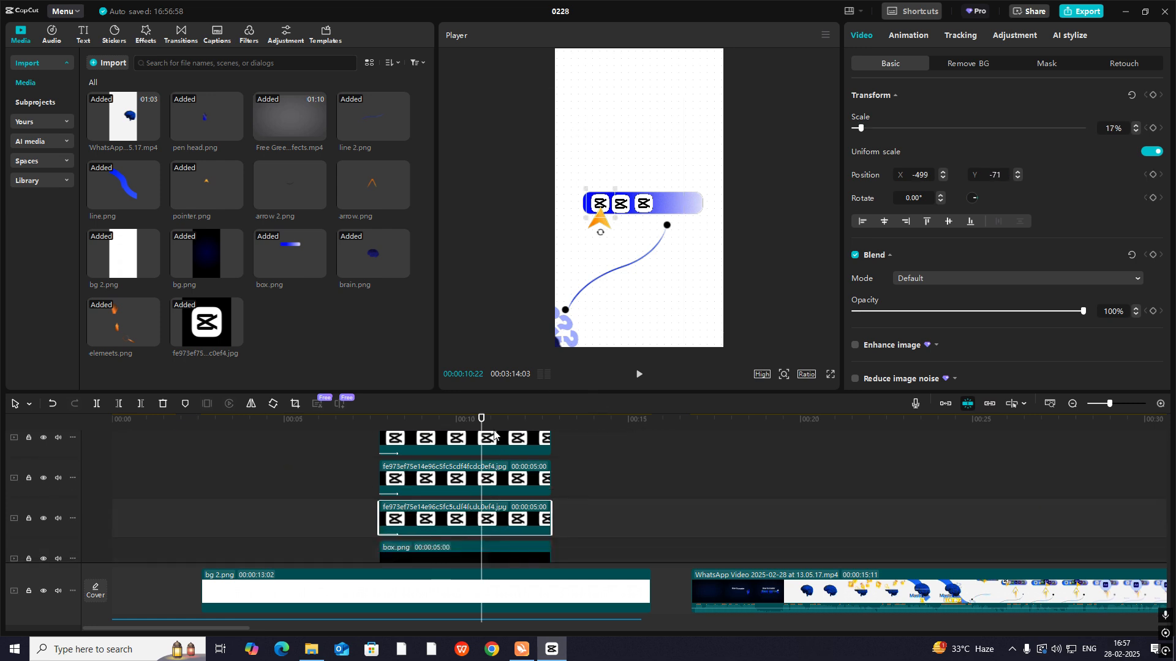
mouse_move(481, 422)
left_mouse_down()
mouse_move(451, 422)
mouse_move(466, 422)
left_mouse_up()
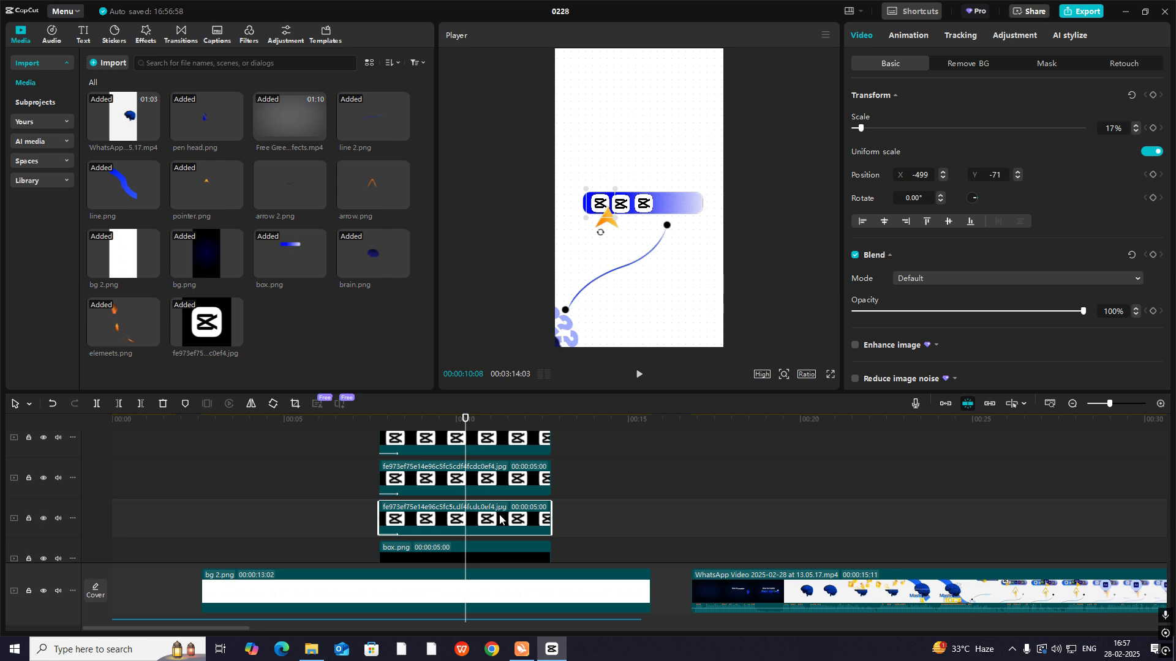
left_click(1153, 96)
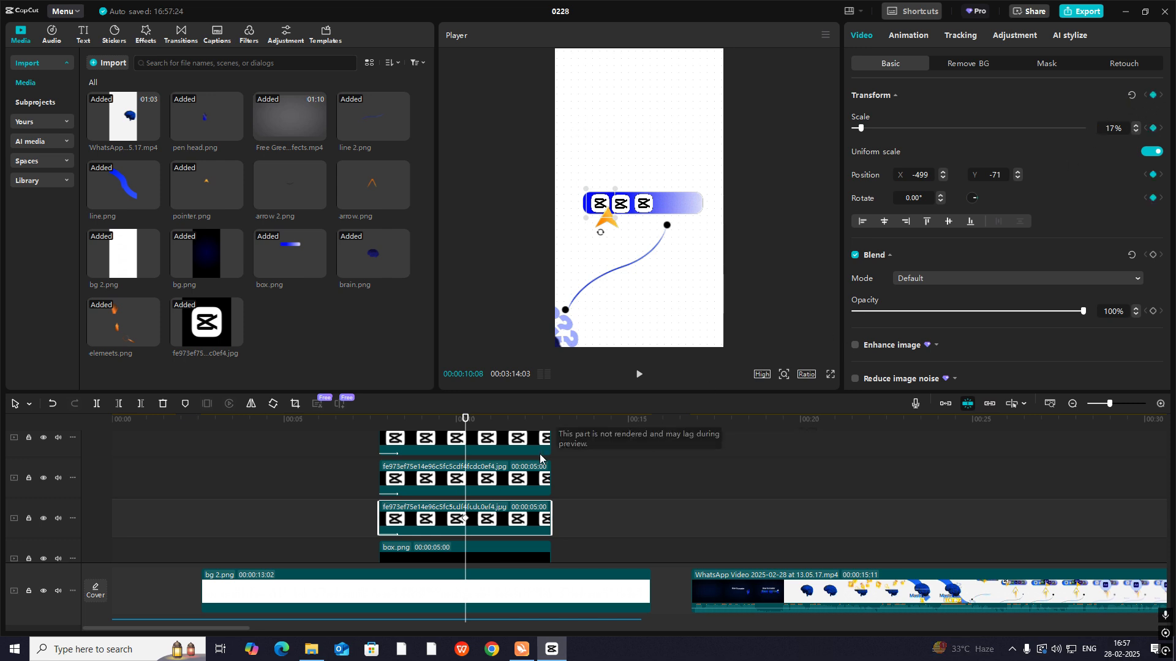
left_click_drag(466, 423, 478, 422)
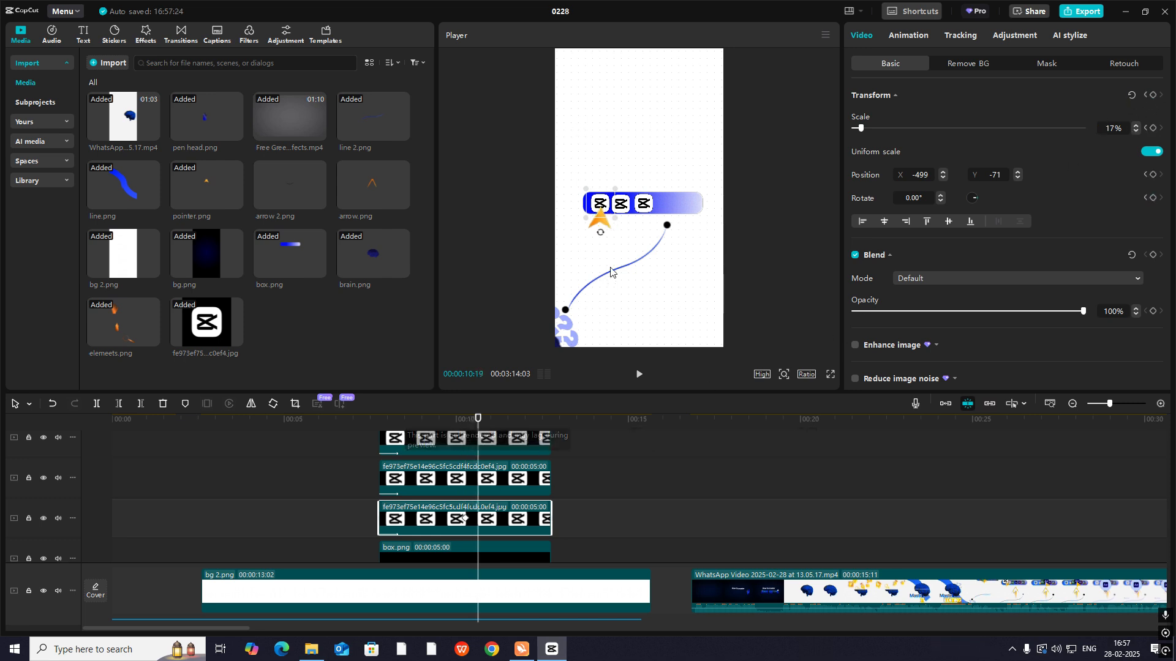
left_click_drag(630, 229, 634, 241)
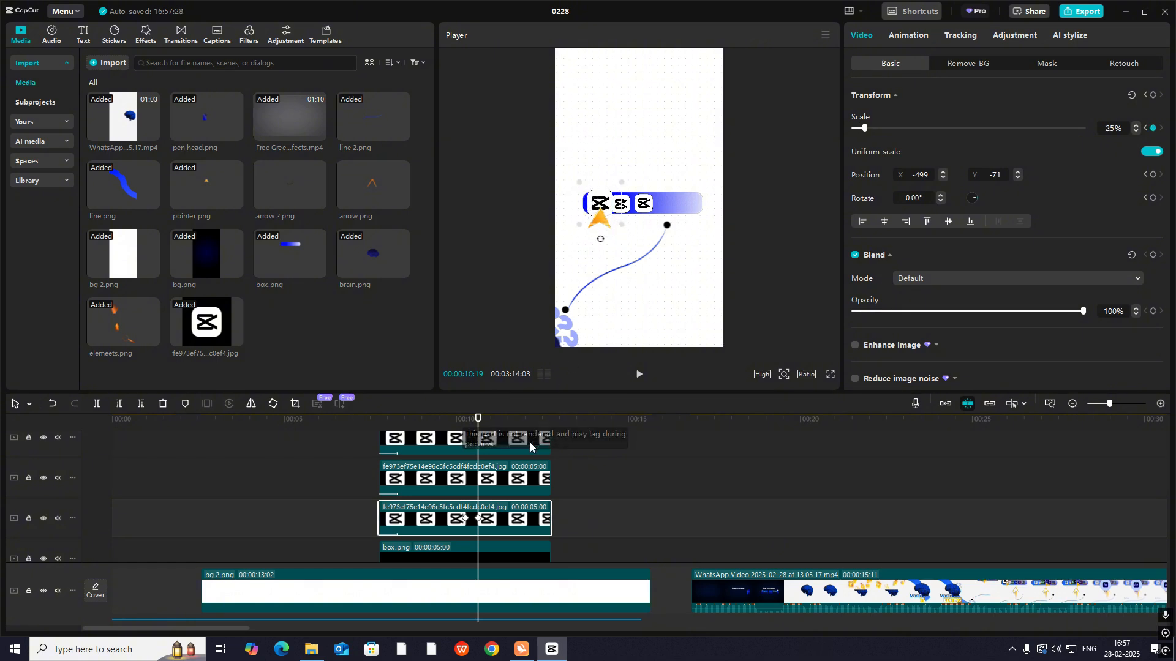
- Play back the first logo's pop on an enlarged timeline up to 00:00:10:25
left_click_drag(479, 417, 478, 424)
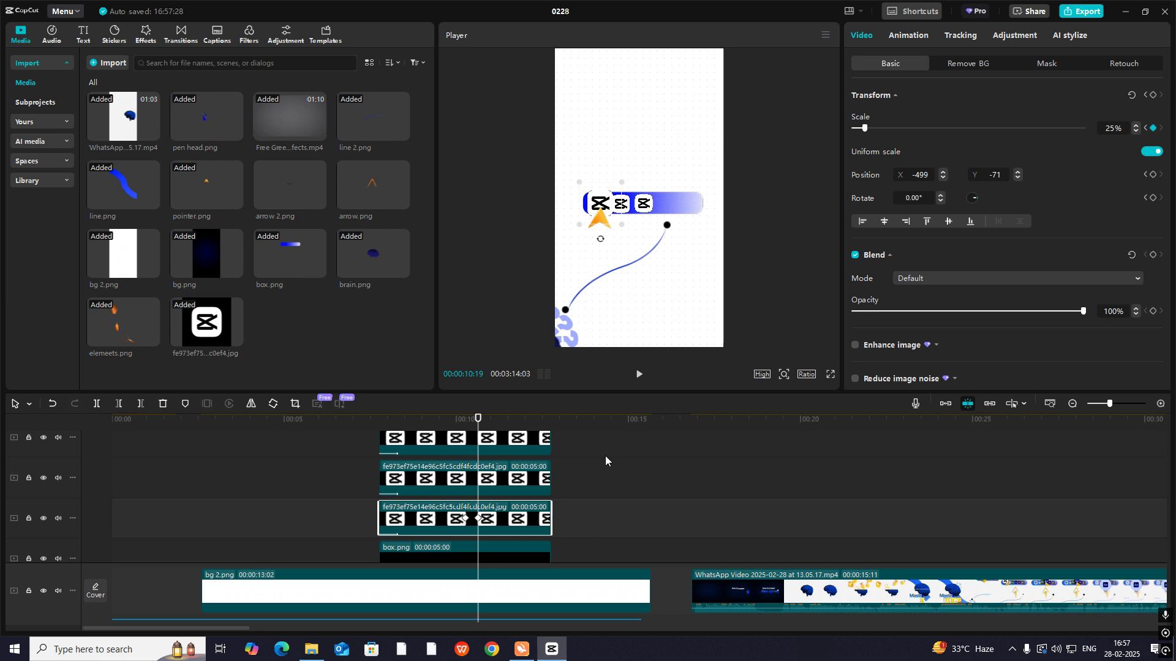
left_click(1160, 404)
scroll(445, 439, "up", 1)
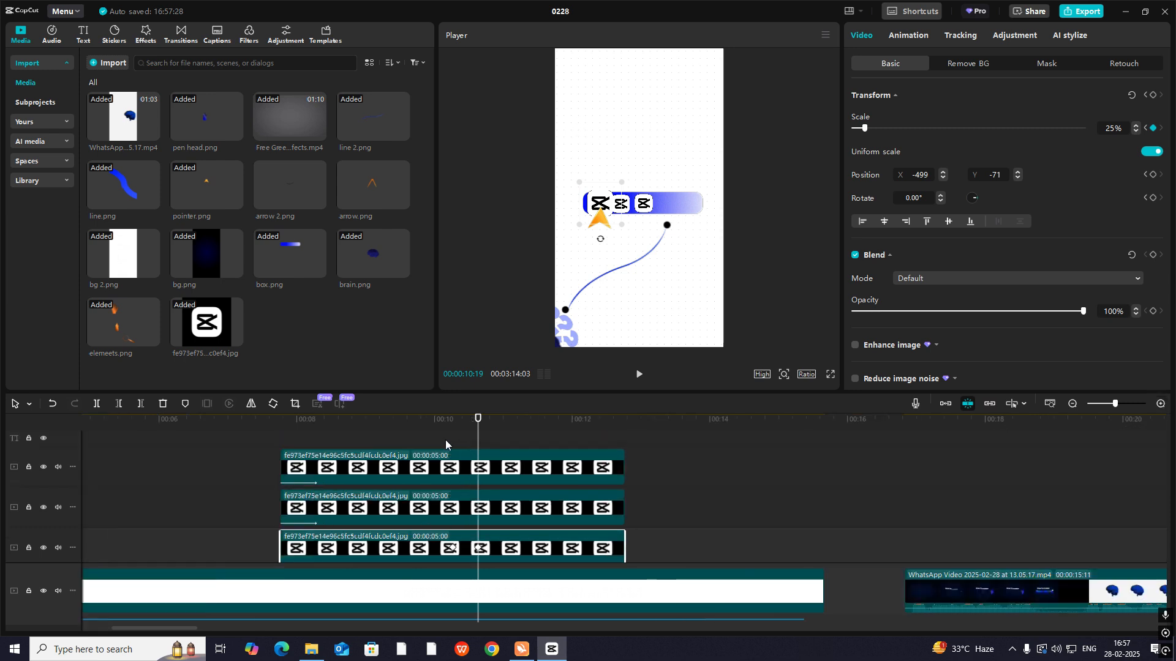
left_click_drag(446, 440, 404, 439)
key("space")
key("space")
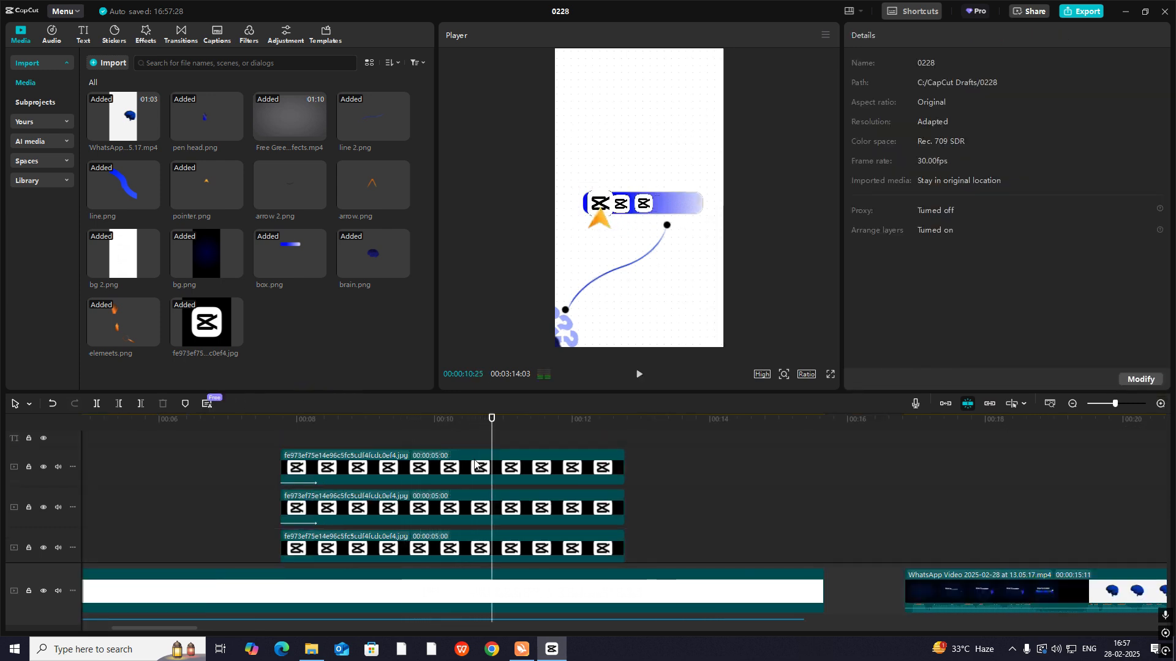
- Try to darken the first logo at 00:00:10:08 with the Exposure and Luma curve adjustments
scroll(484, 474, "down", 1)
left_click(494, 461)
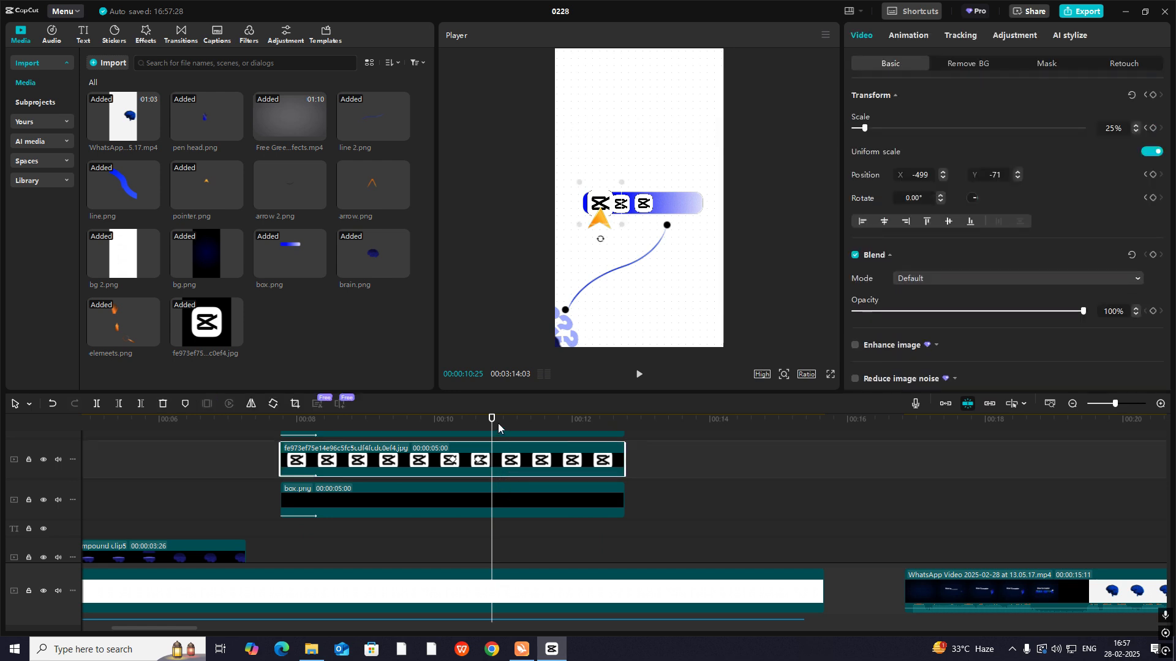
left_click_drag(492, 421, 453, 422)
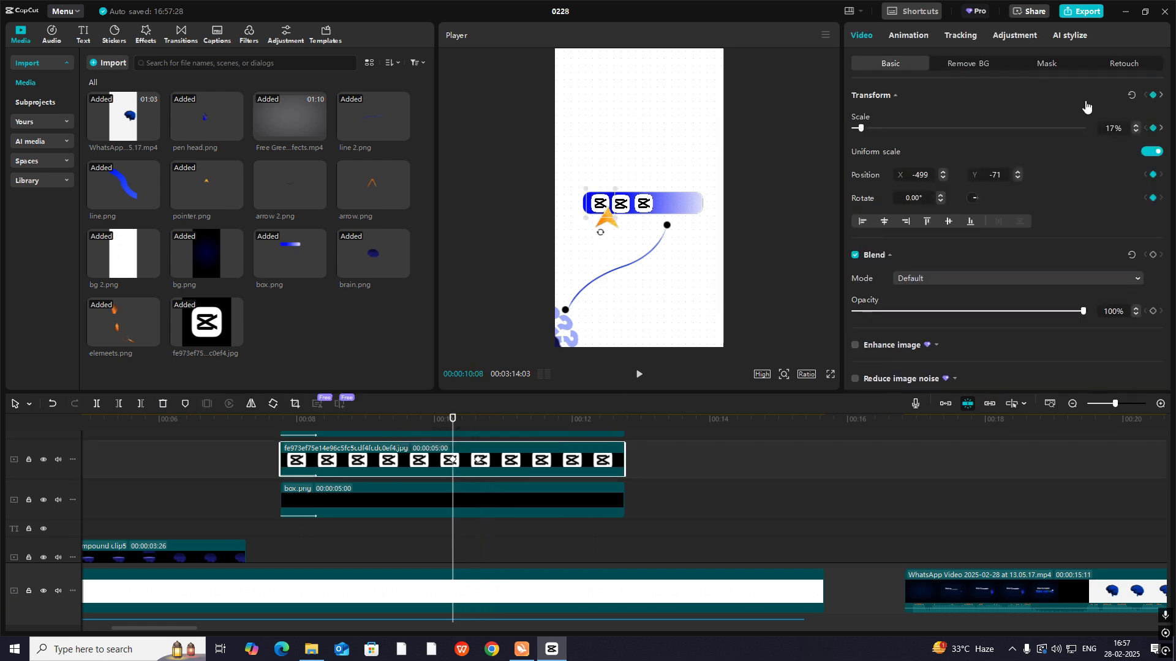
left_click(1015, 35)
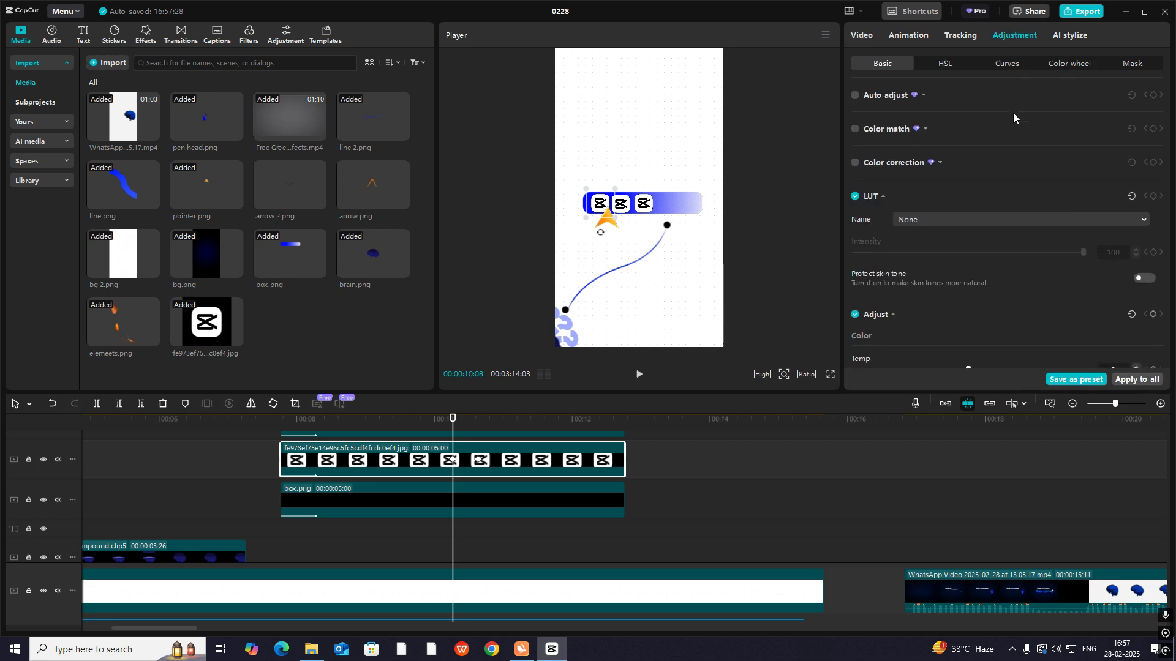
scroll(1031, 197, "down", 5)
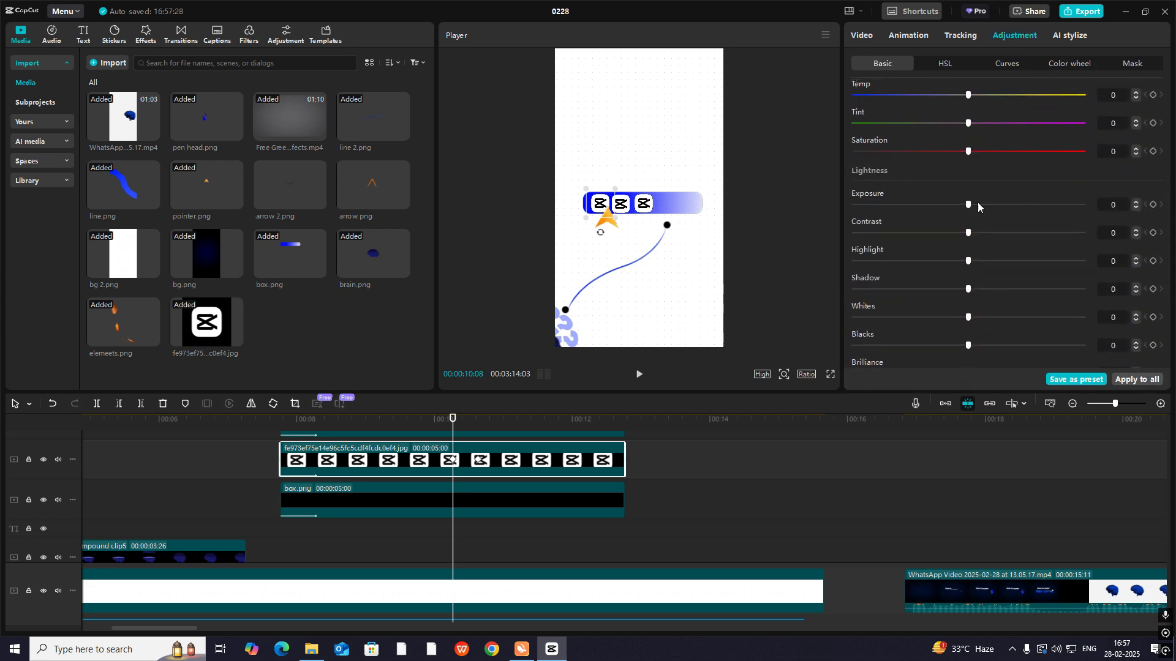
left_click_drag(977, 204, 884, 214)
left_click(1016, 61)
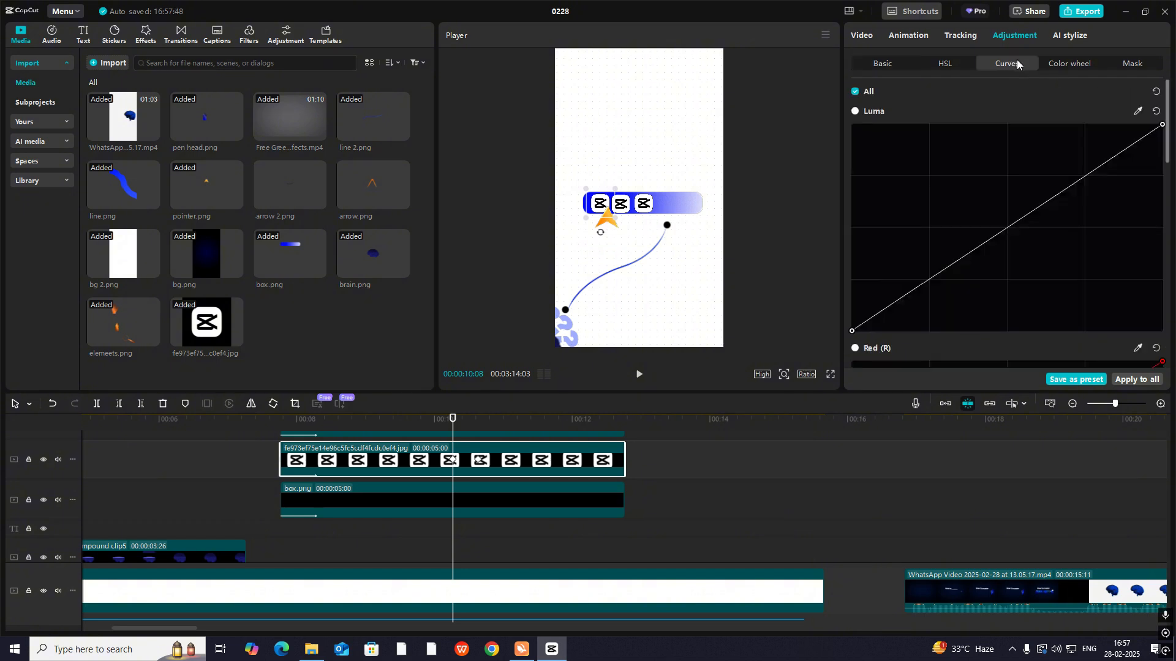
left_click_drag(986, 242, 877, 115)
key("ctrl+z")
- Lower the first logo's contrast to -50 so it appears greyed
left_click(897, 65)
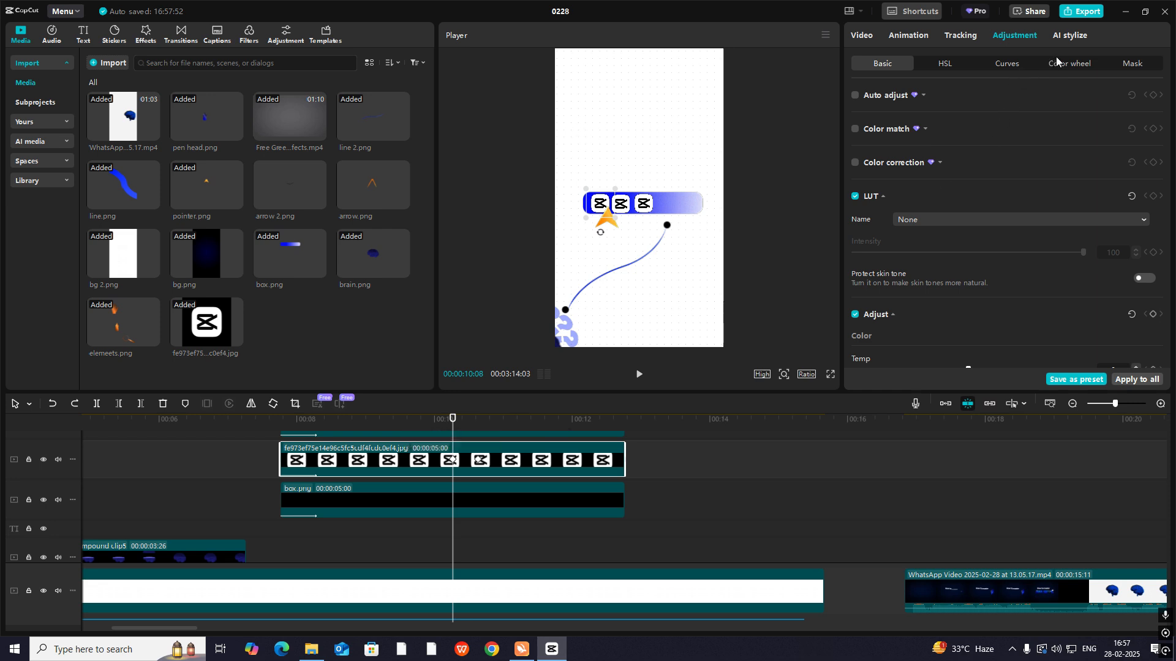
scroll(904, 284, "down", 4)
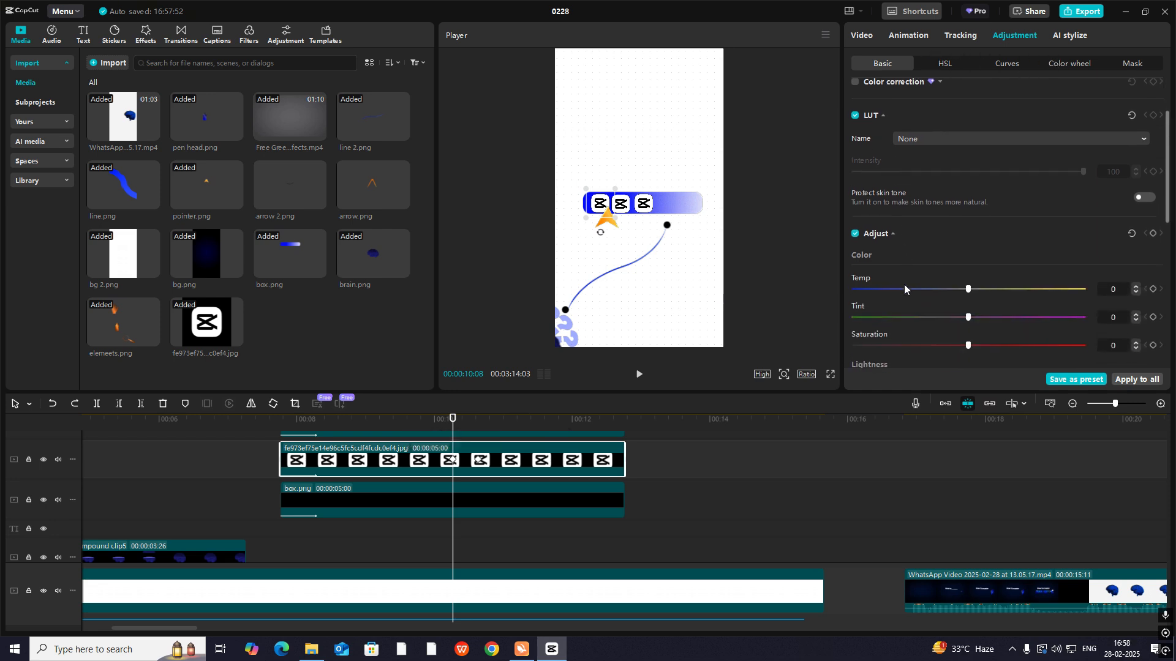
left_click_drag(1134, 298, 935, 285)
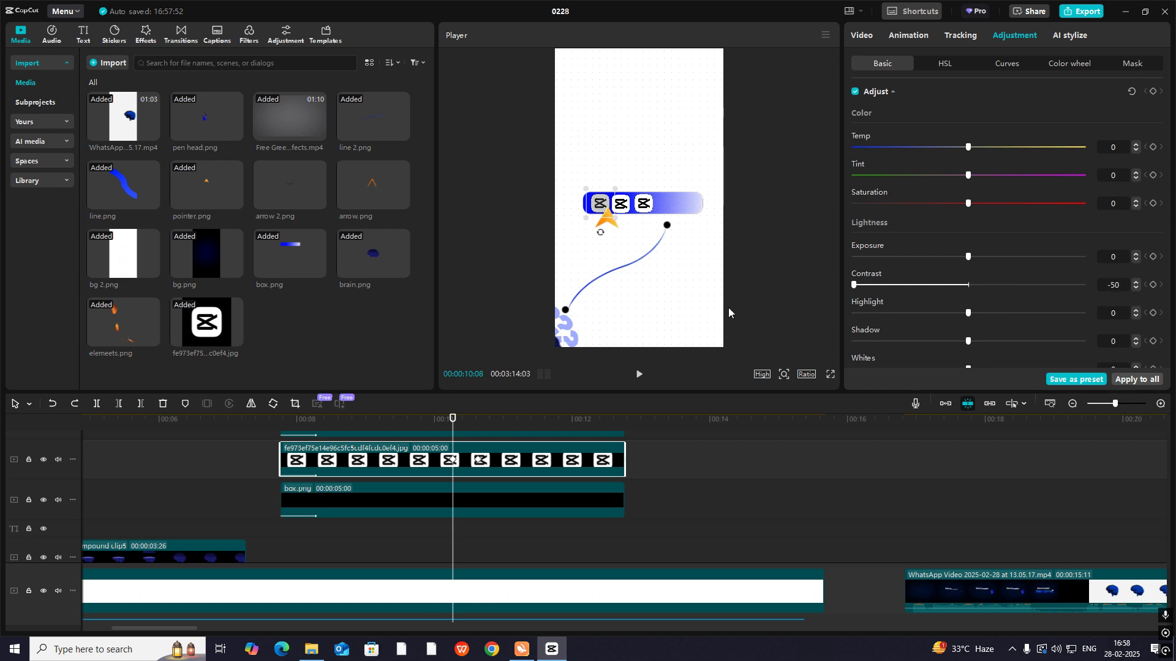
left_click_drag(729, 308, 821, 310)
- Examine how the logos pop under the pointer in the reference video's tool bar scene, up to 00:00:27:11
left_click(1056, 509)
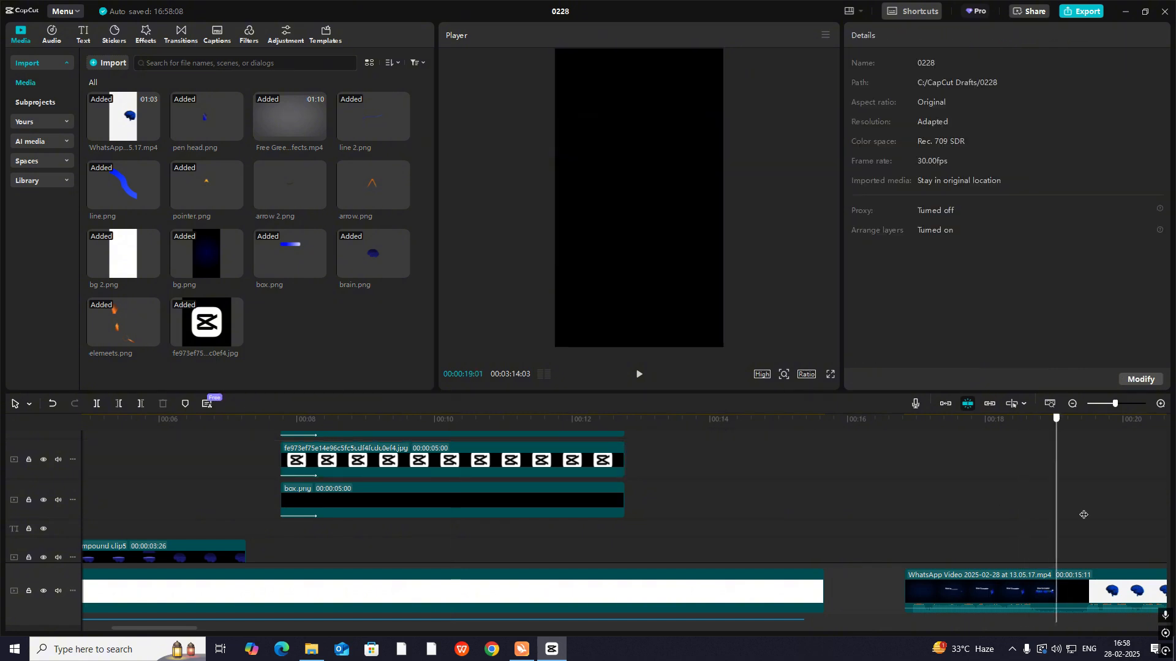
left_click_drag(1083, 514, 1055, 526)
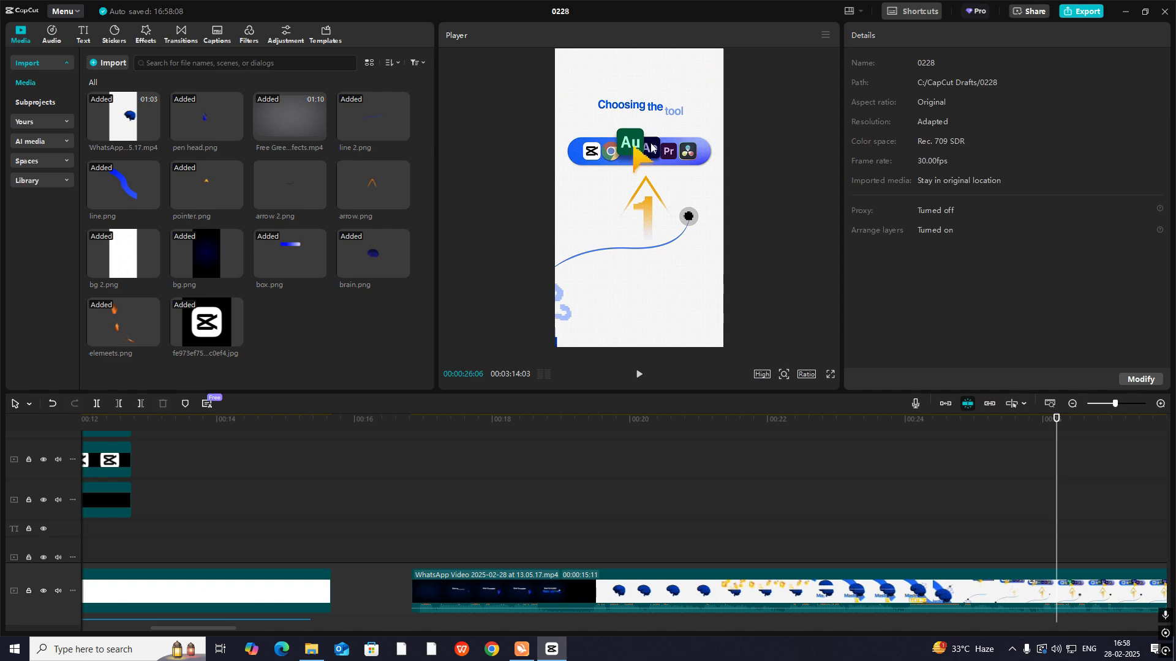
left_click_drag(1056, 484, 1136, 527)
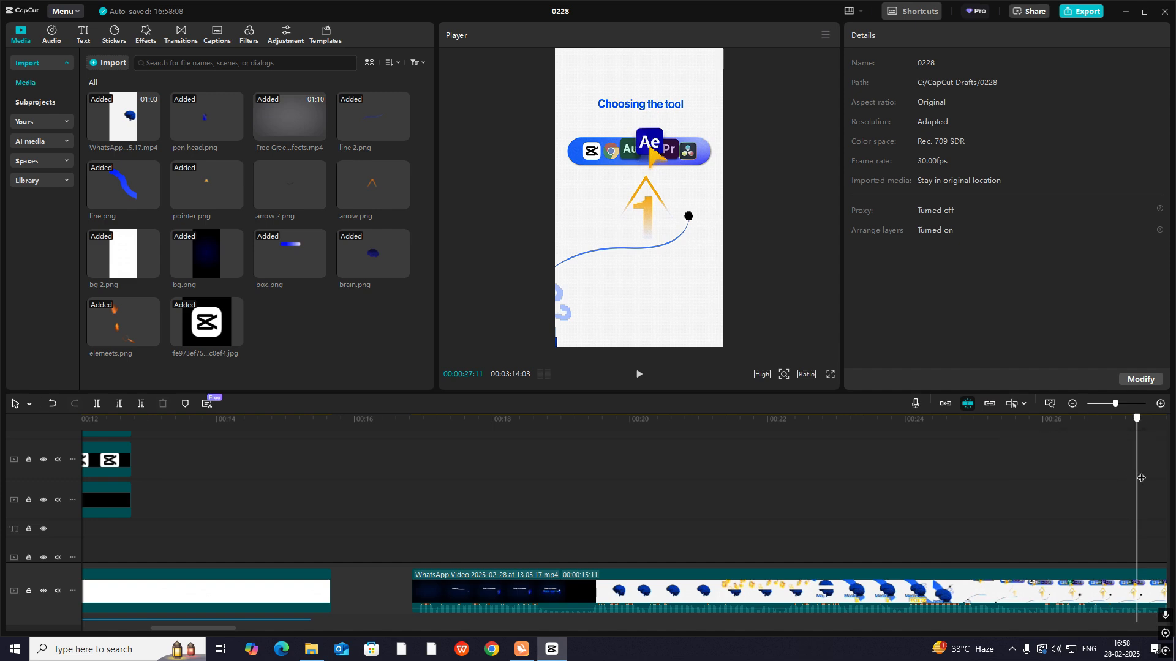
- Place a test copy of brain.png over the tool bar scene and keyframe its Exposure at 00:00:10:23
left_click_drag(1140, 478, 133, 499)
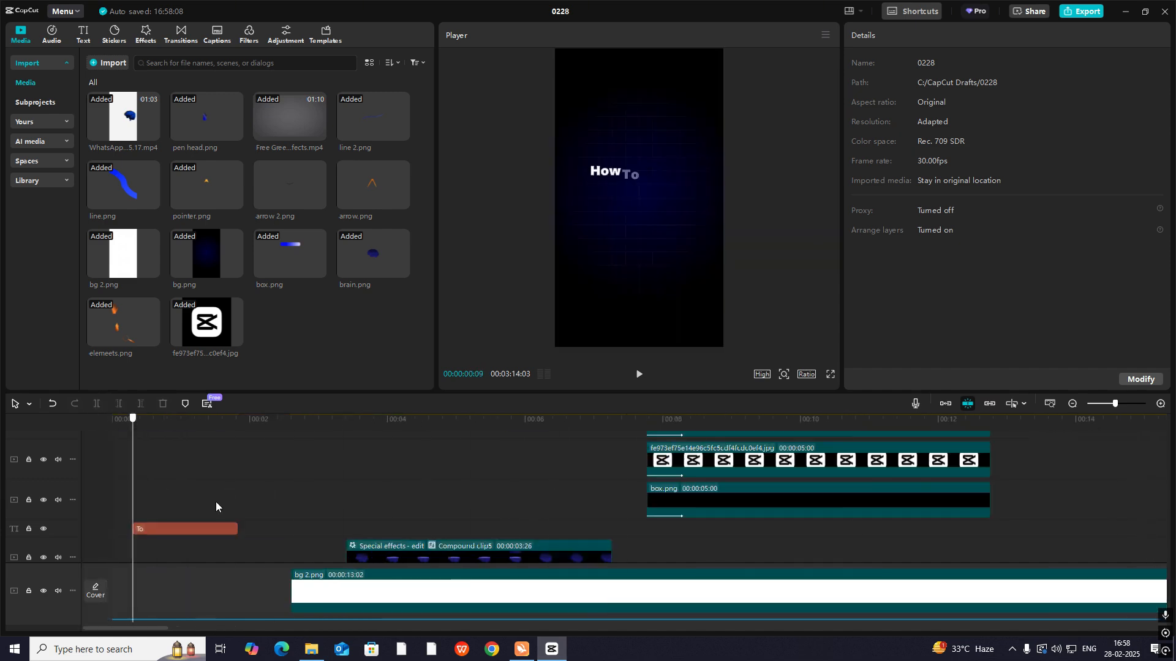
left_click_drag(216, 502, 854, 550)
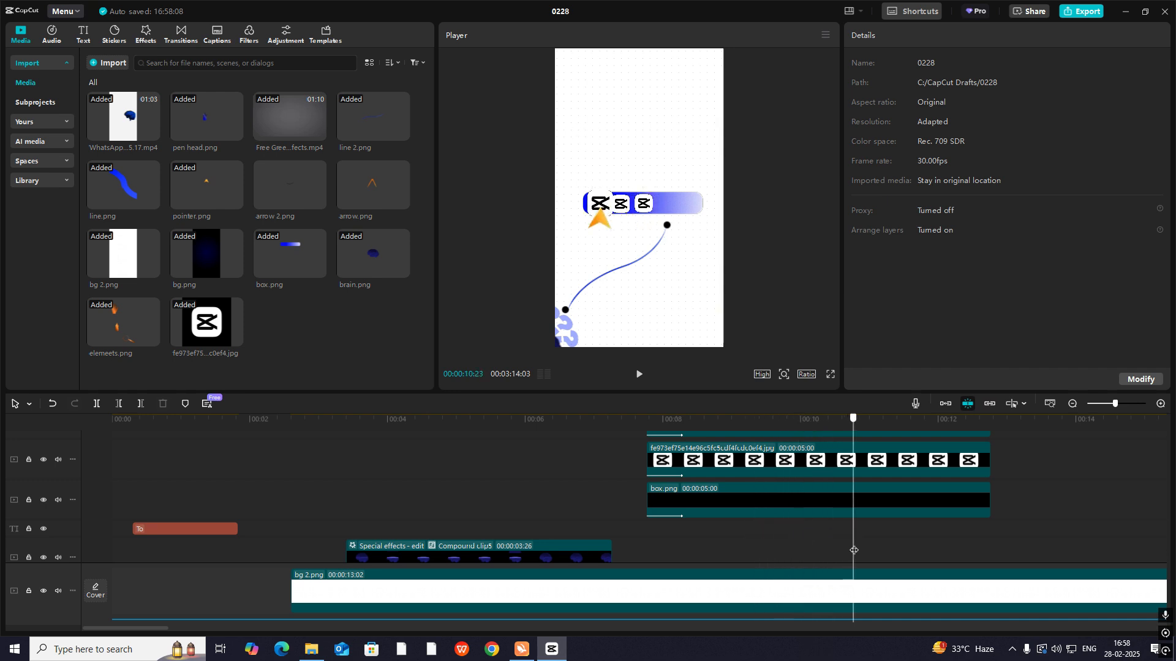
left_click(1071, 404)
scroll(488, 515, "up", 2)
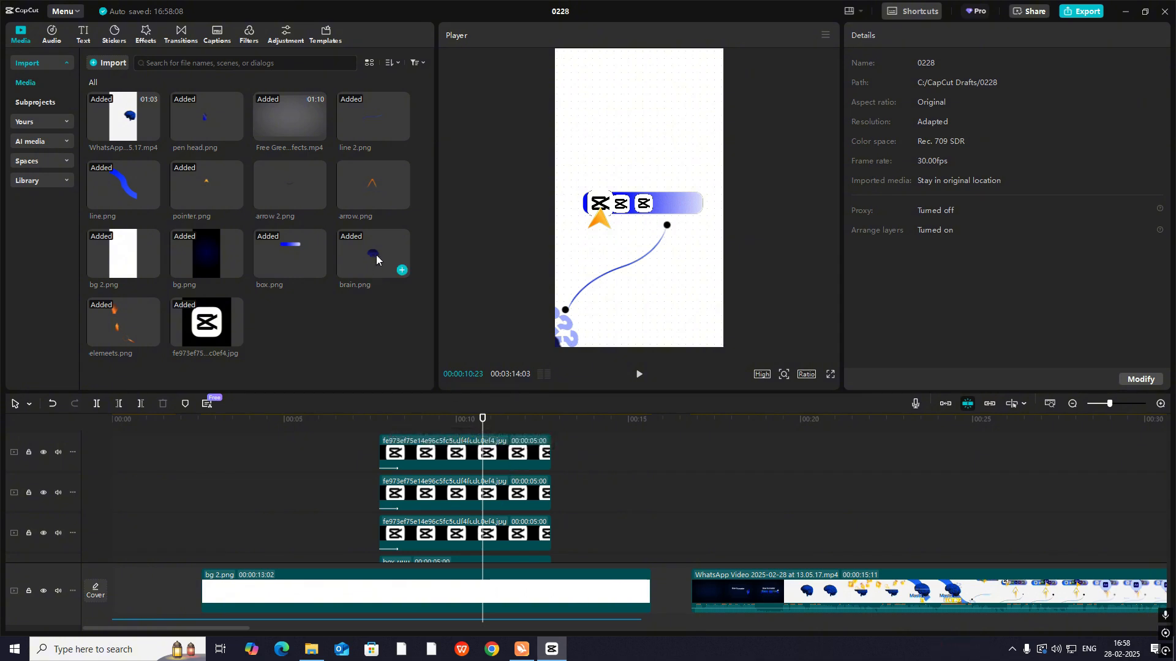
left_click_drag(377, 260, 509, 453)
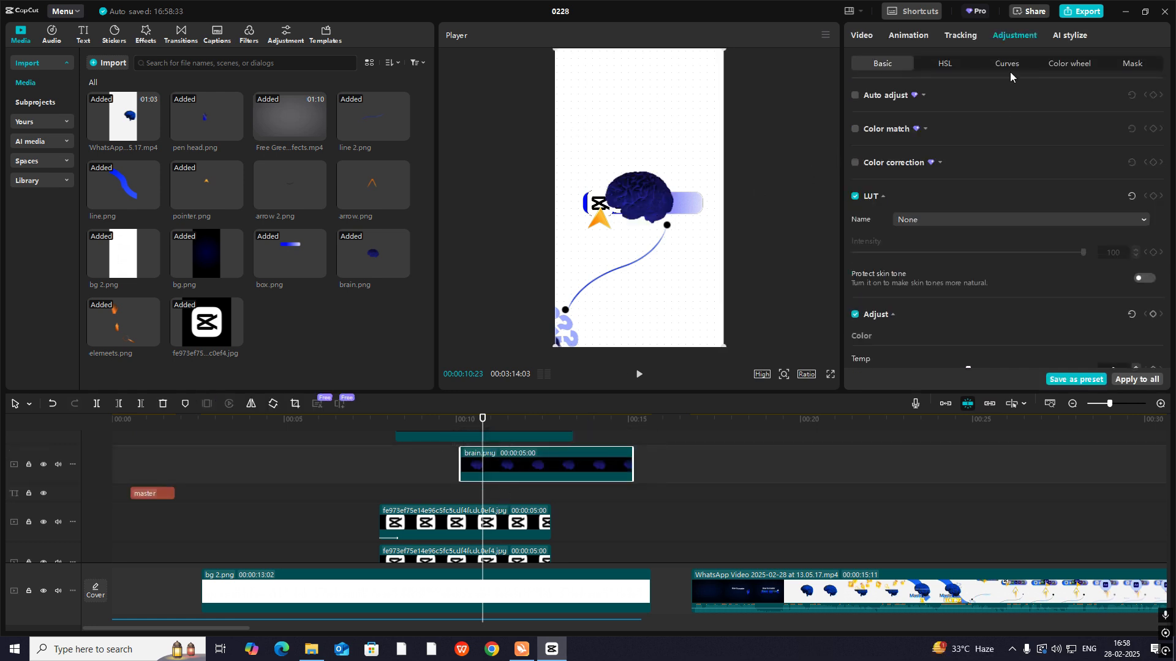
scroll(1015, 261, "down", 8)
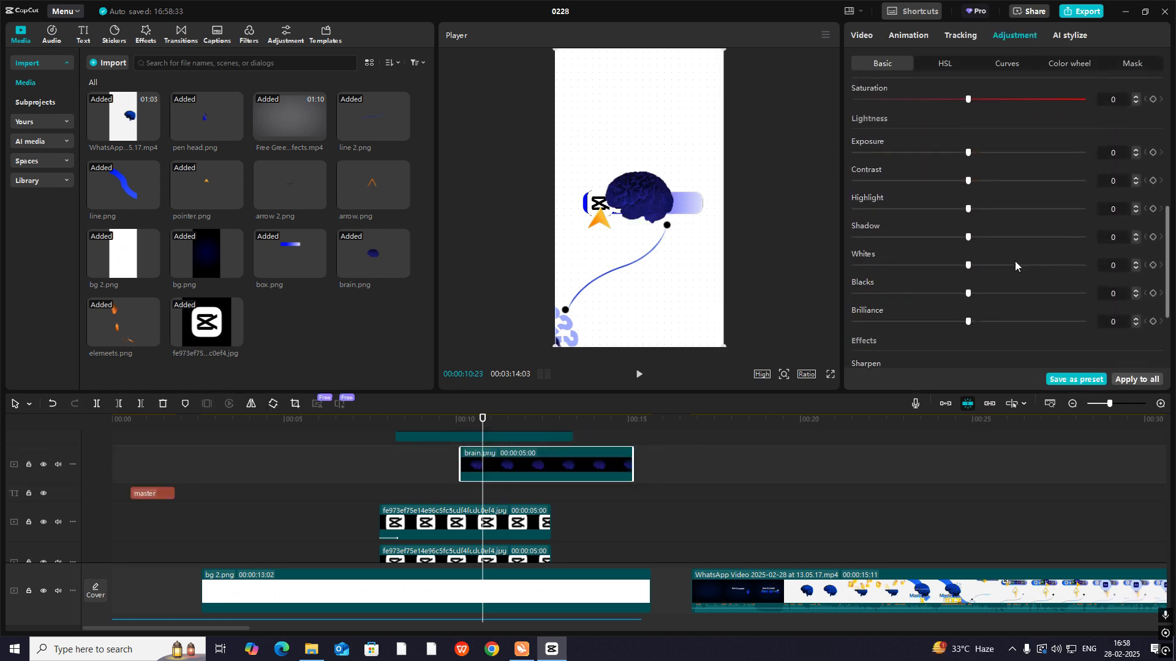
left_click(1153, 152)
- Try brightening the brain at 00:00:11:06 with Exposure 50 and Whites 50, and delete the test clip
left_click_drag(486, 428, 502, 430)
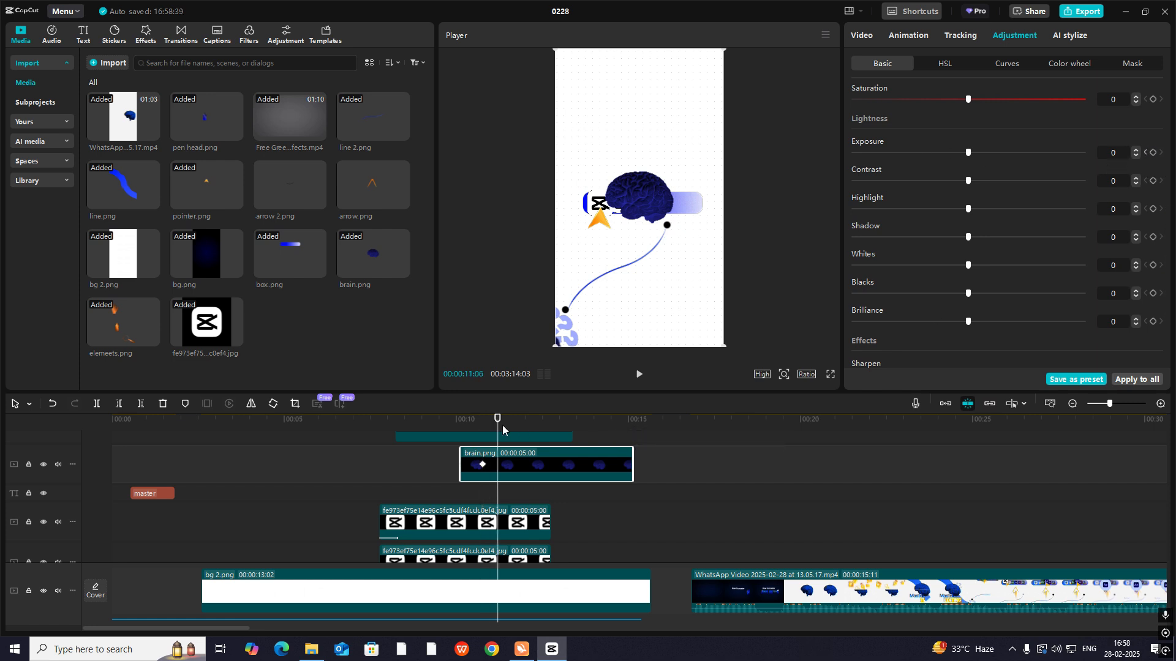
left_click_drag(968, 153, 1102, 165)
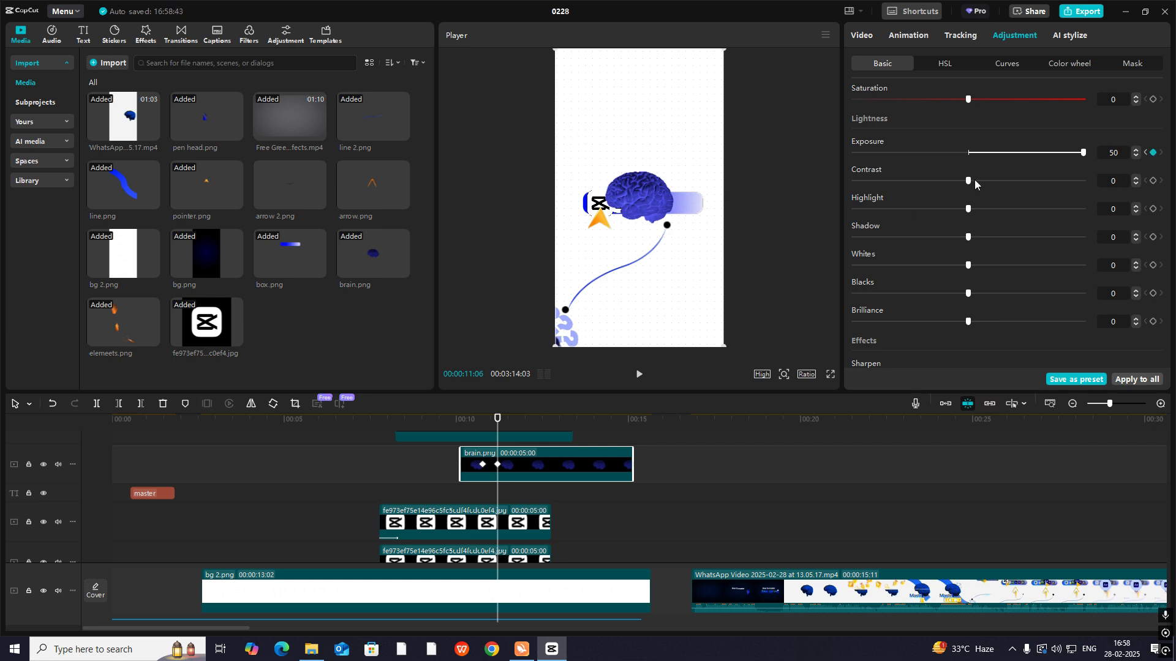
left_click_drag(967, 266, 1081, 292)
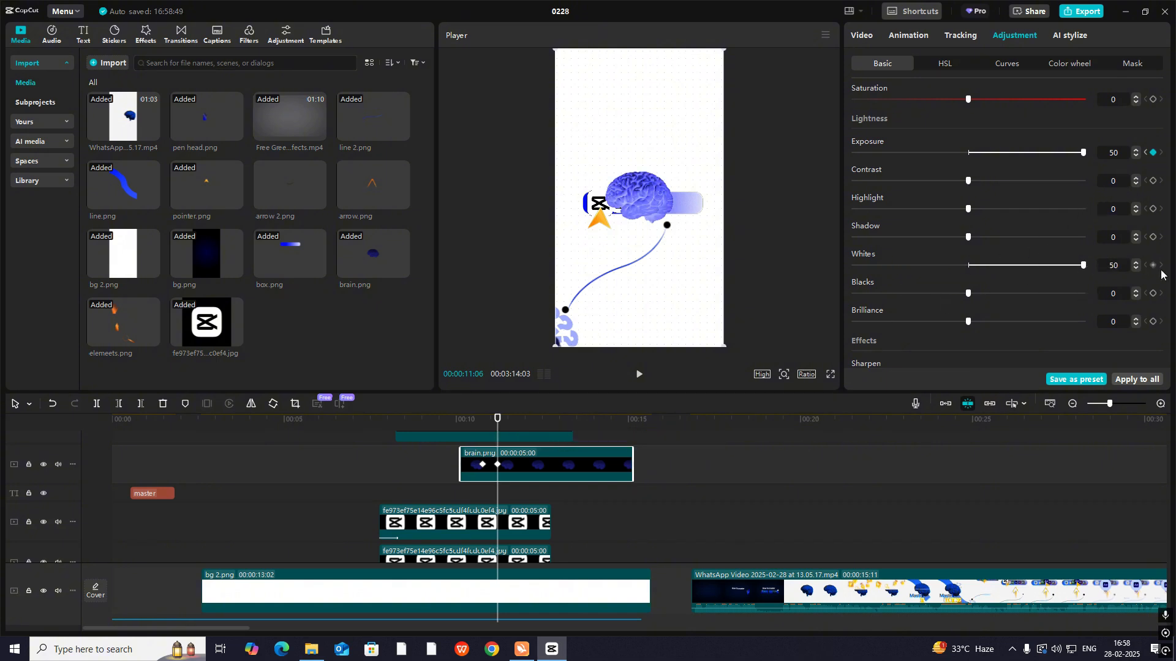
left_click_drag(1074, 263, 984, 267)
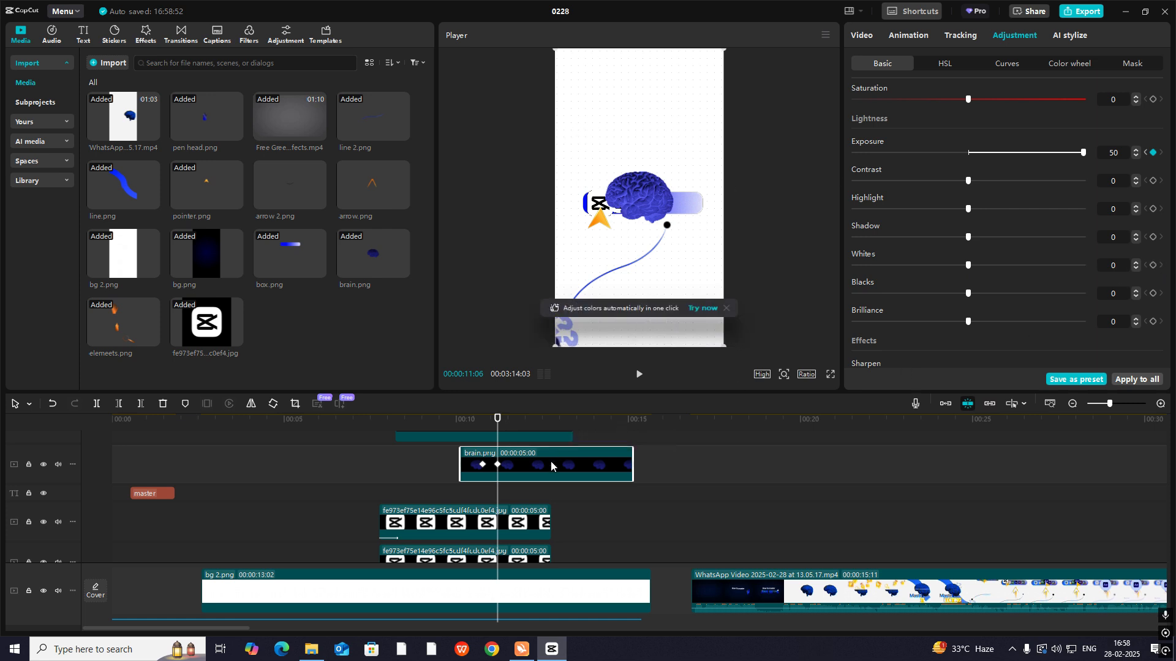
key("Delete")
- Compare the recreated tool bar scene from 00:00:09:27 with the reference's expanding circle around 00:00:27:18
scroll(472, 453, "up", 3)
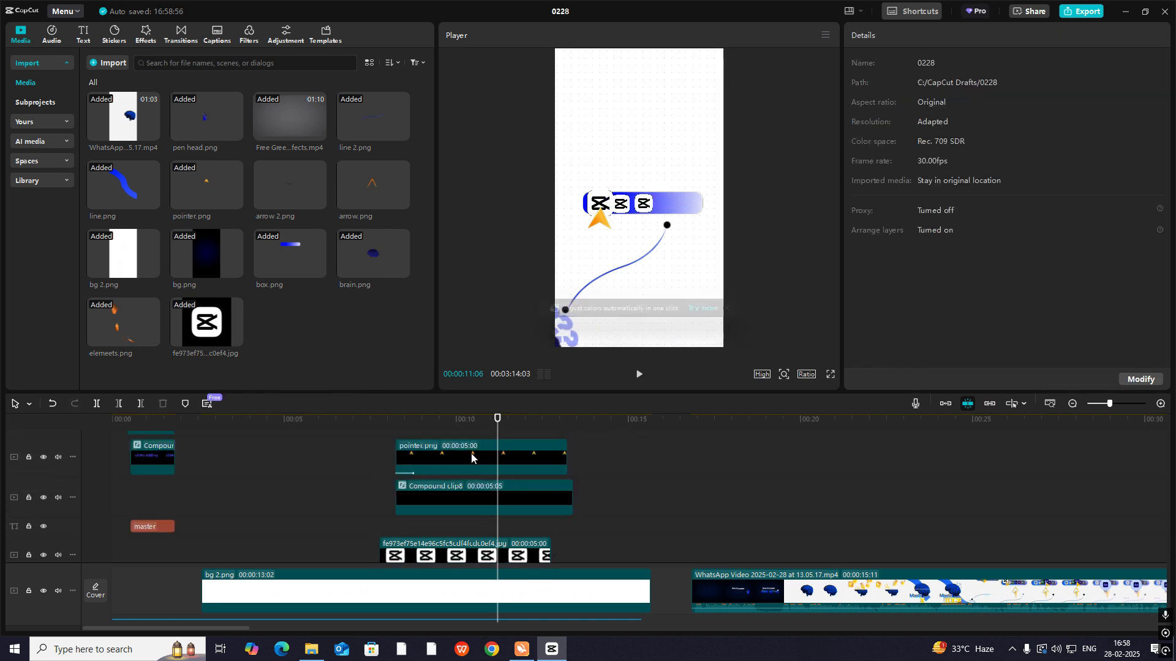
left_click(458, 458)
left_click_drag(466, 456, 1093, 569)
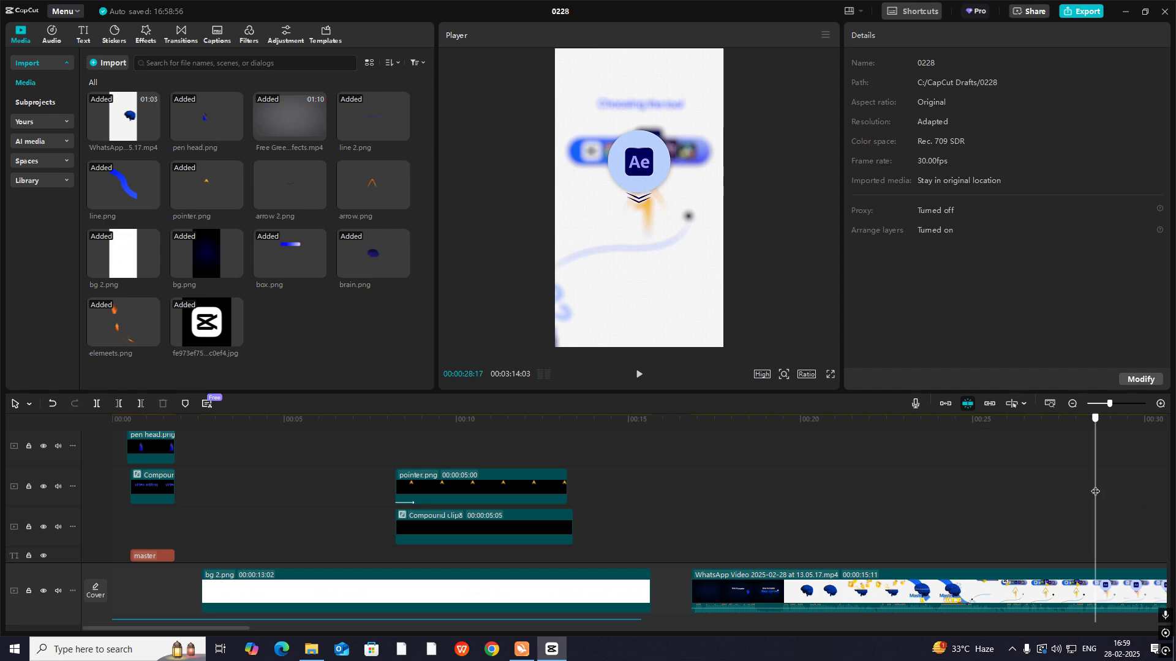
left_click_drag(1093, 440, 451, 477)
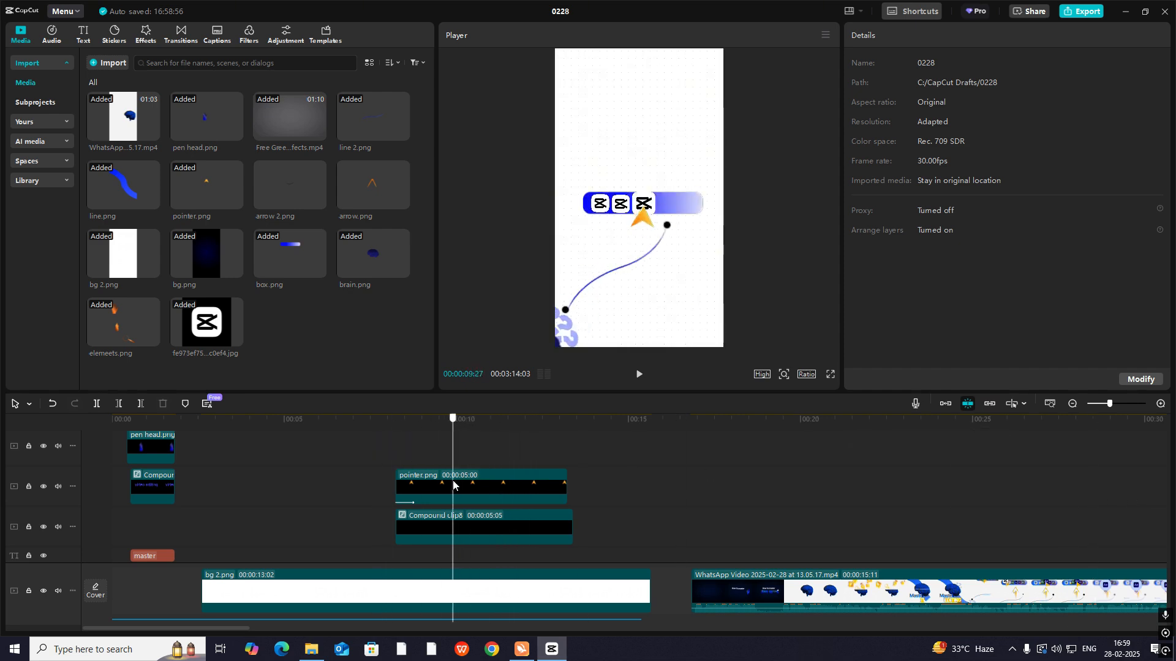
key("space")
key("space")
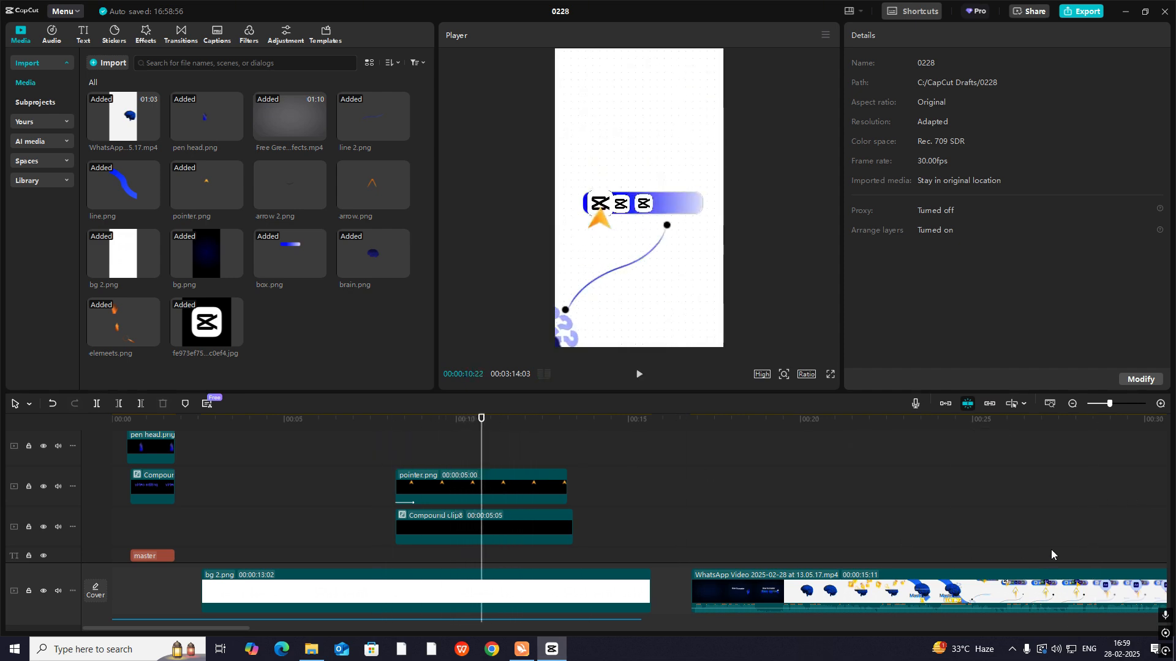
left_click(998, 542)
key("space")
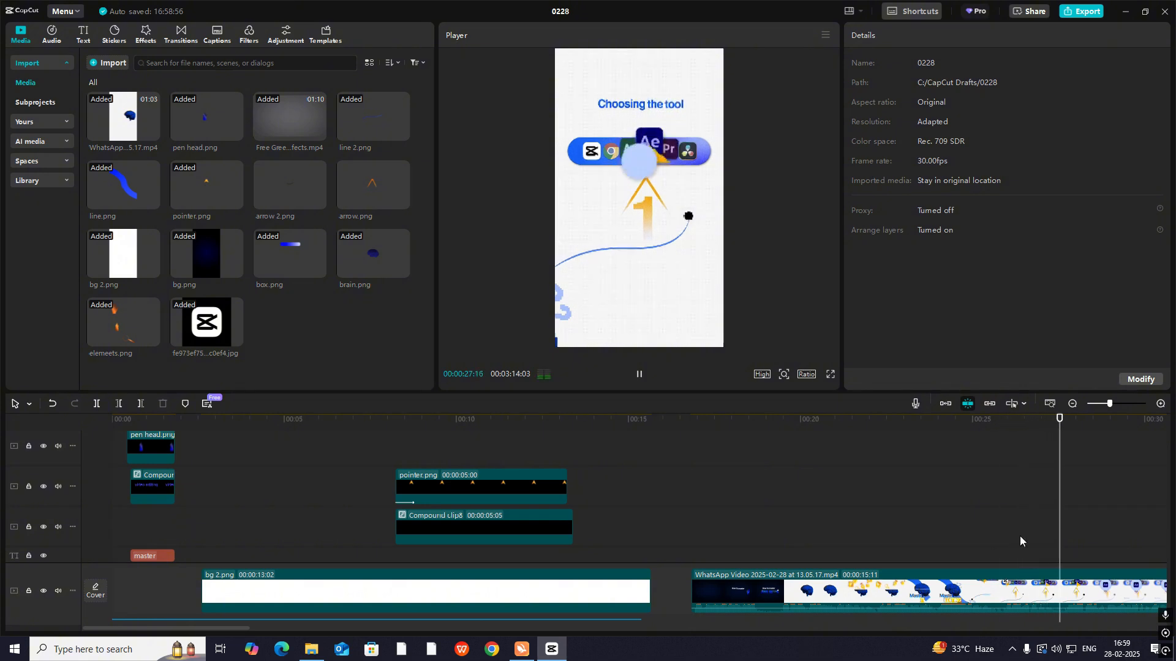
key("space")
key("space")
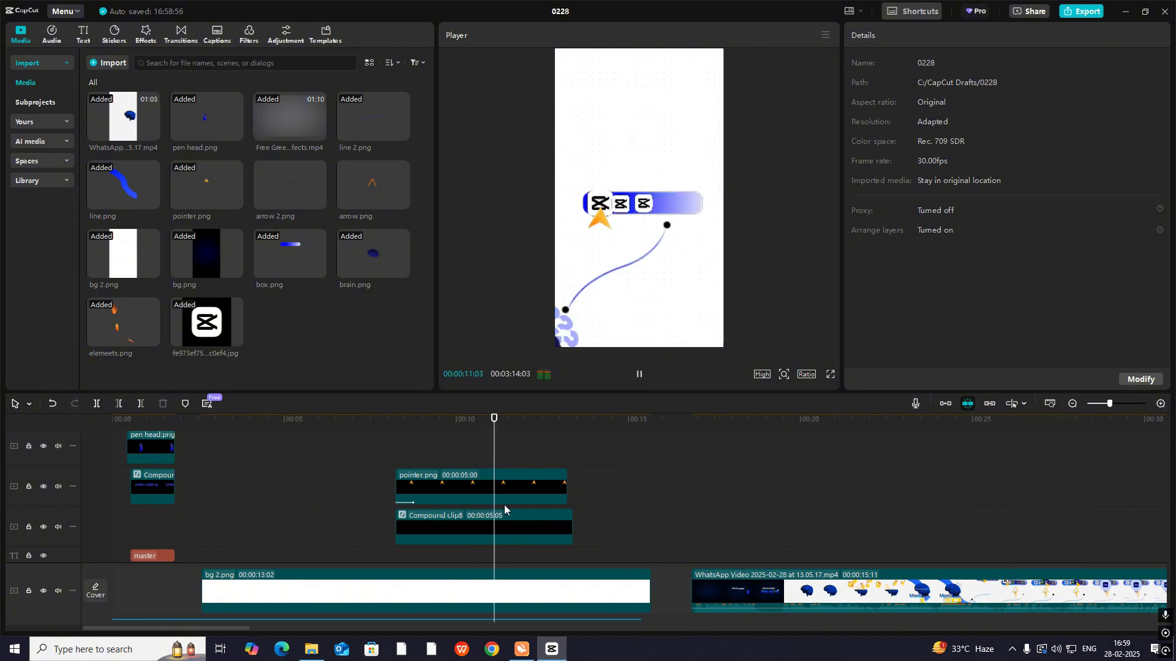
key("space")
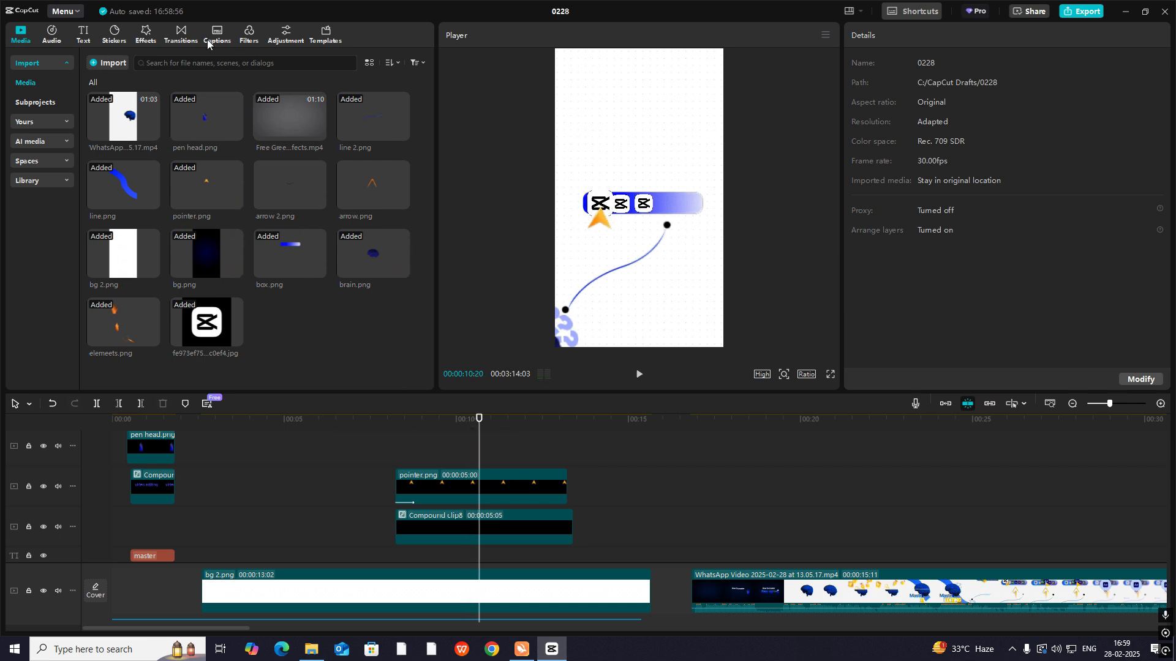
- Add a default text clip around 00:00:10:20 and replace its wording with a solid circle symbol
left_click(82, 34)
left_click_drag(114, 98, 494, 450)
left_click(950, 96)
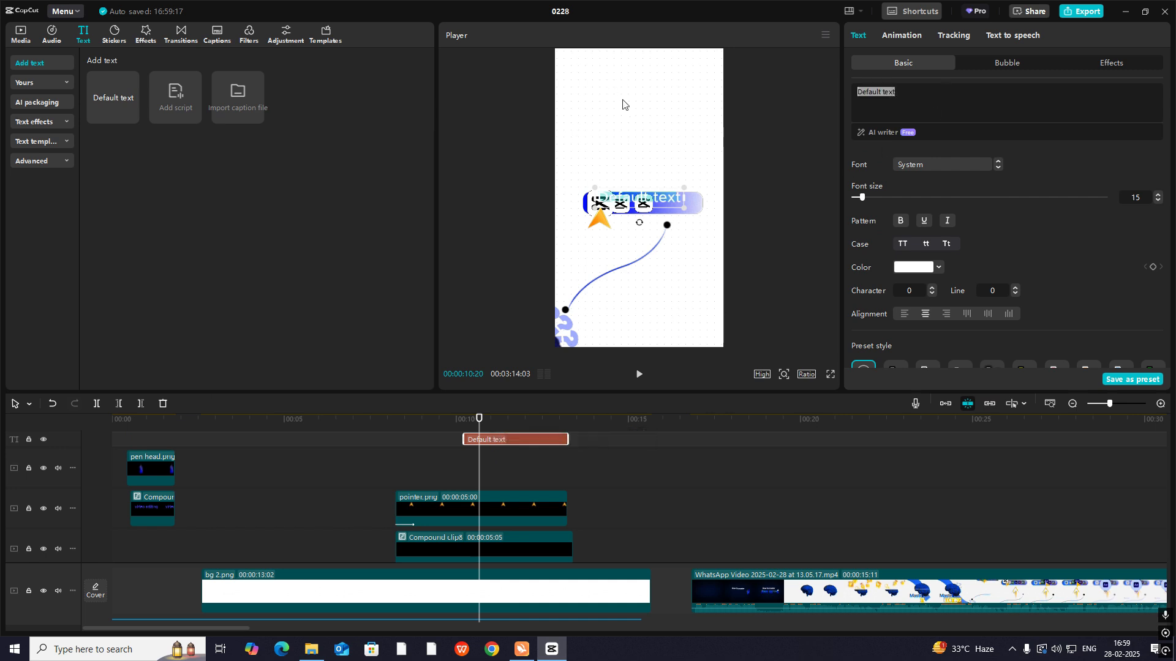
key("super+period")
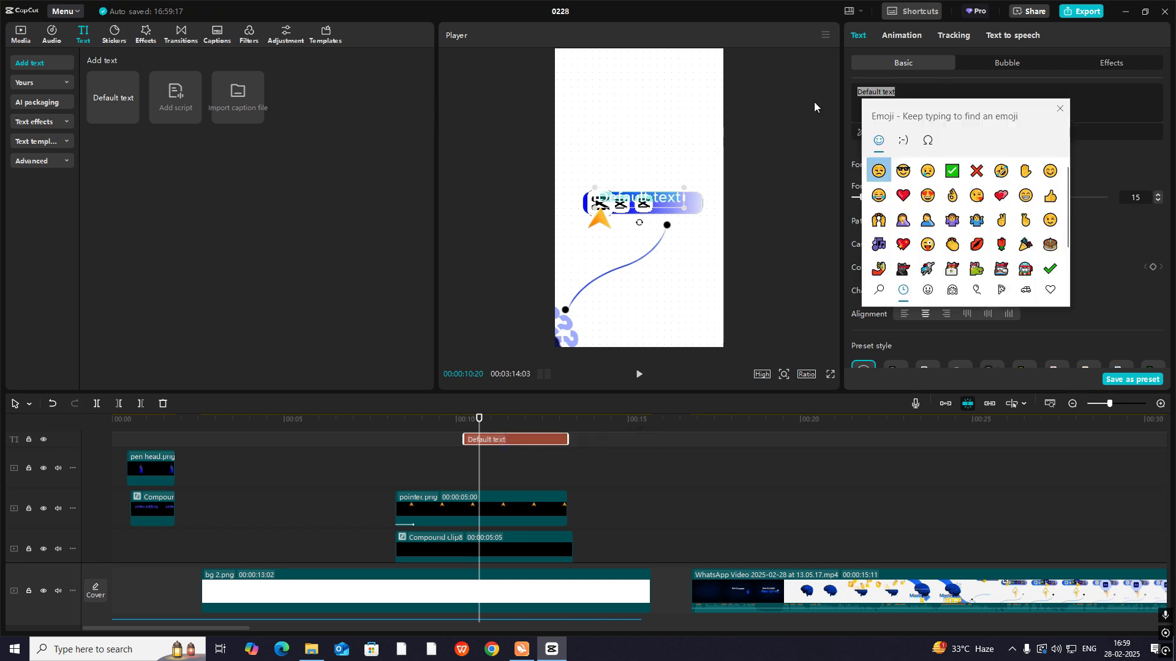
left_click(928, 140)
scroll(992, 219, "down", 2)
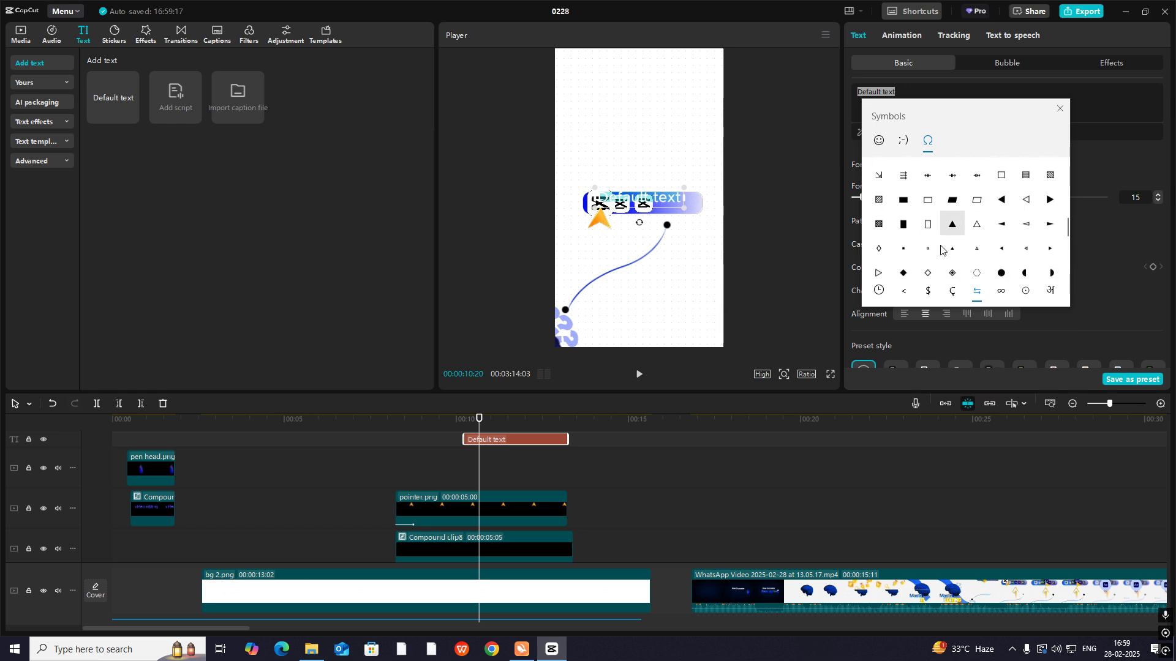
left_click(1002, 215)
left_click(651, 210)
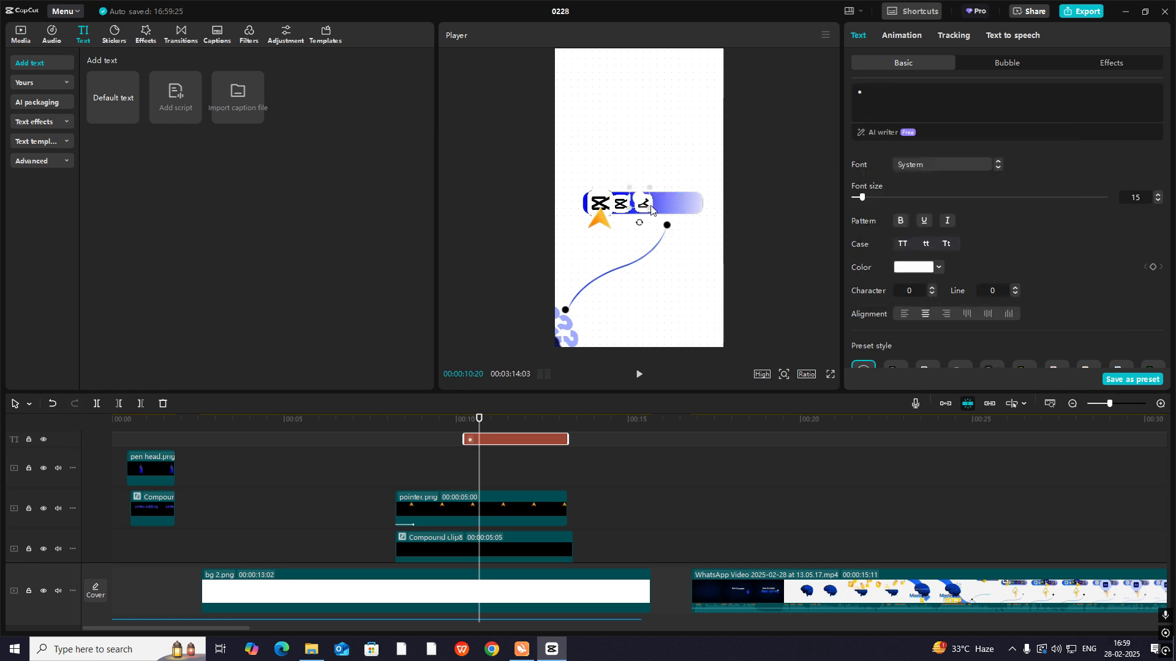
- Recolor the circle symbol to the light blue-violet 7474E8
left_click(913, 267)
left_click(949, 313)
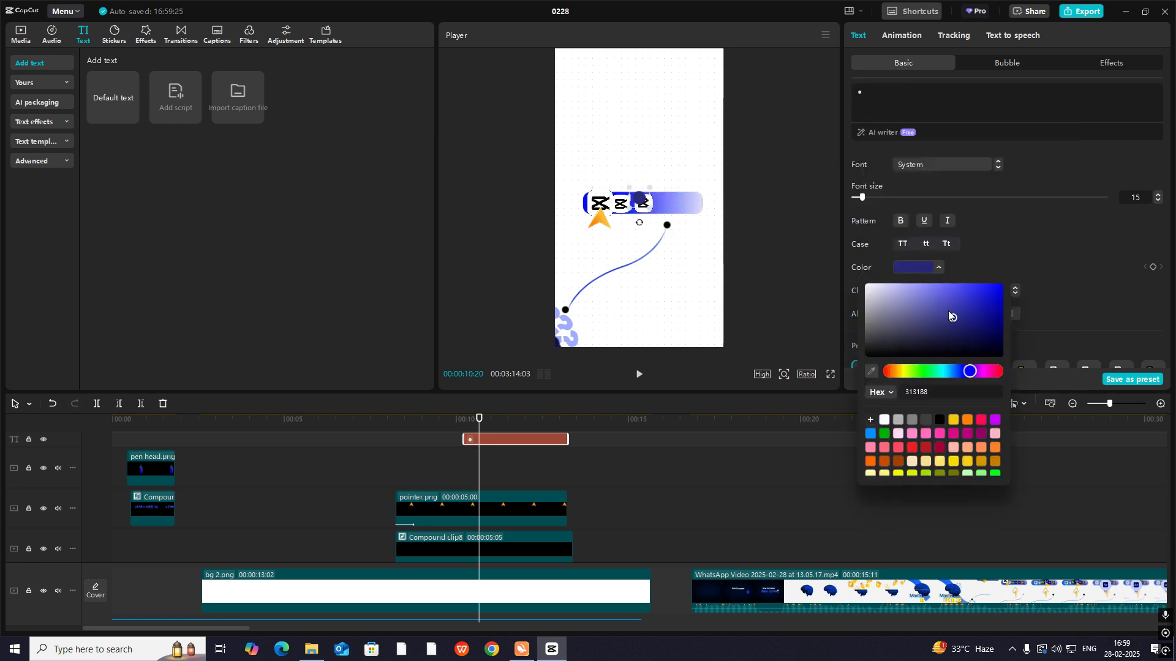
left_click_drag(949, 316, 934, 290)
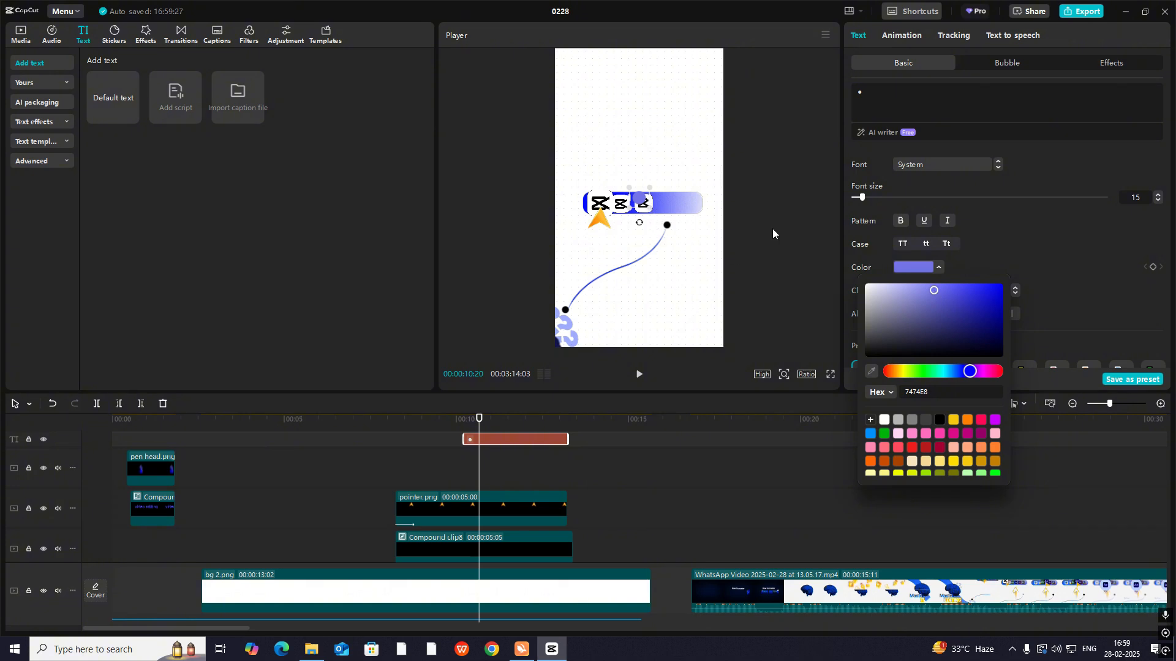
- Shrink the circle to 1% scale and set its font size to 93
left_click_drag(862, 197, 848, 197)
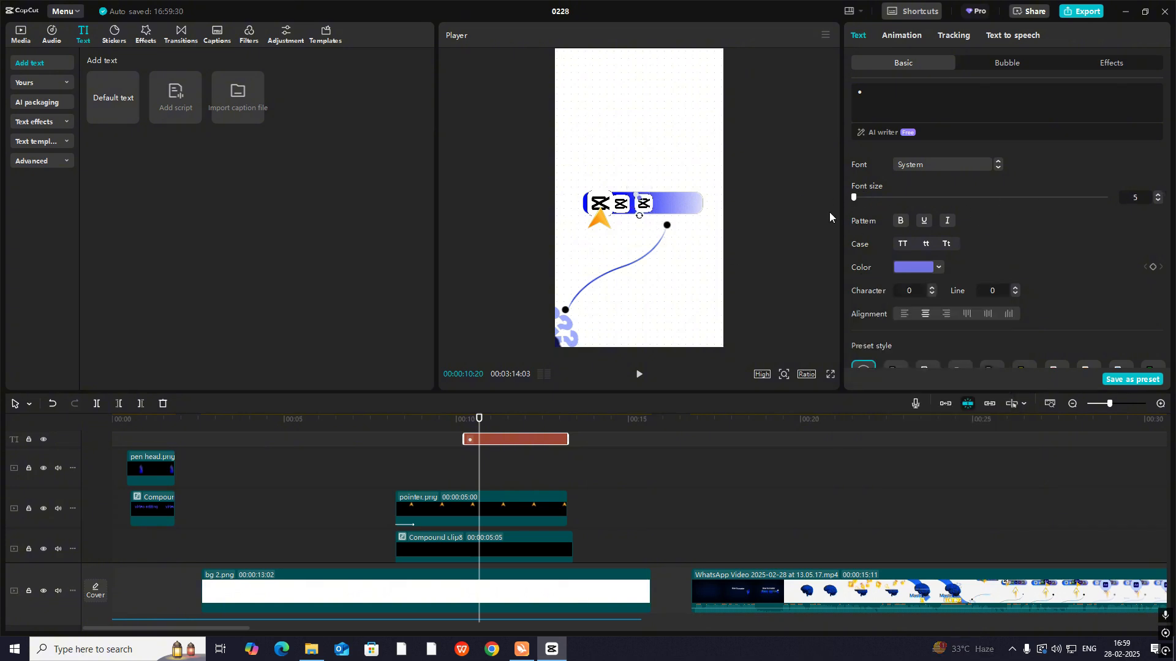
scroll(1057, 260, "down", 5)
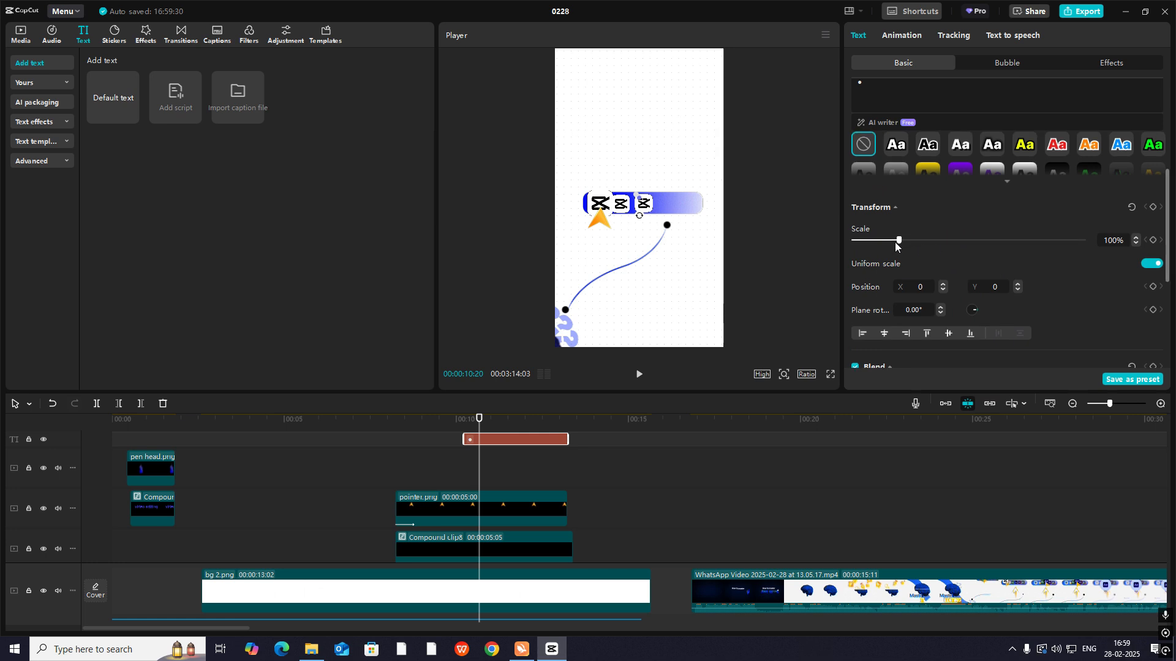
left_click_drag(895, 241, 649, 242)
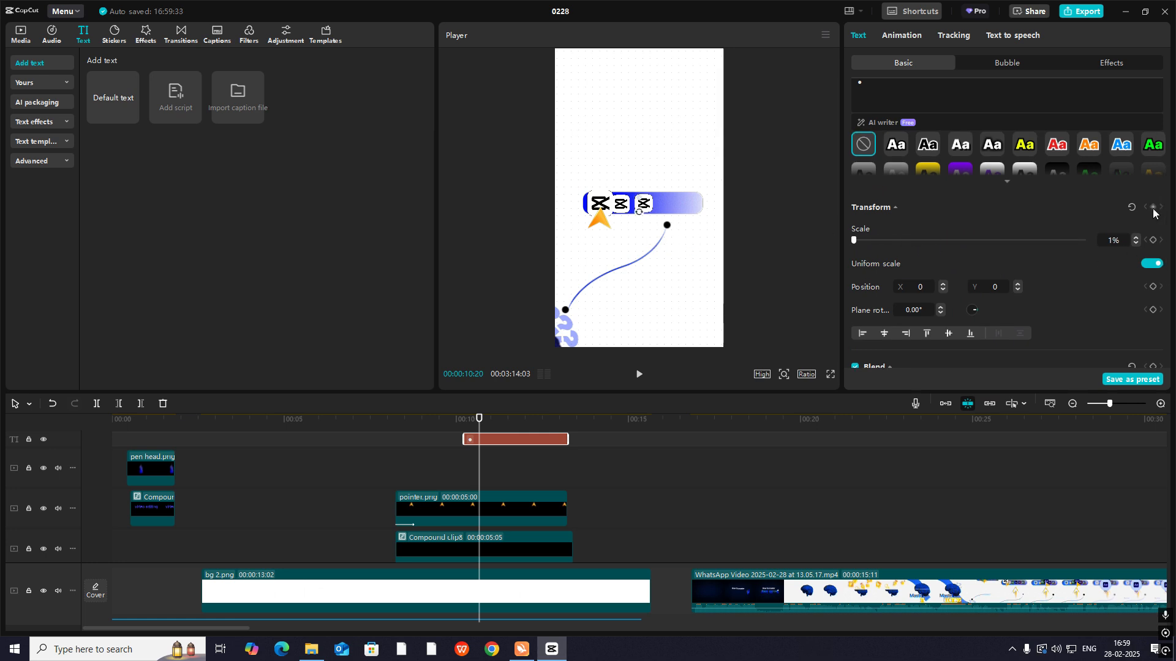
scroll(1089, 199, "up", 3)
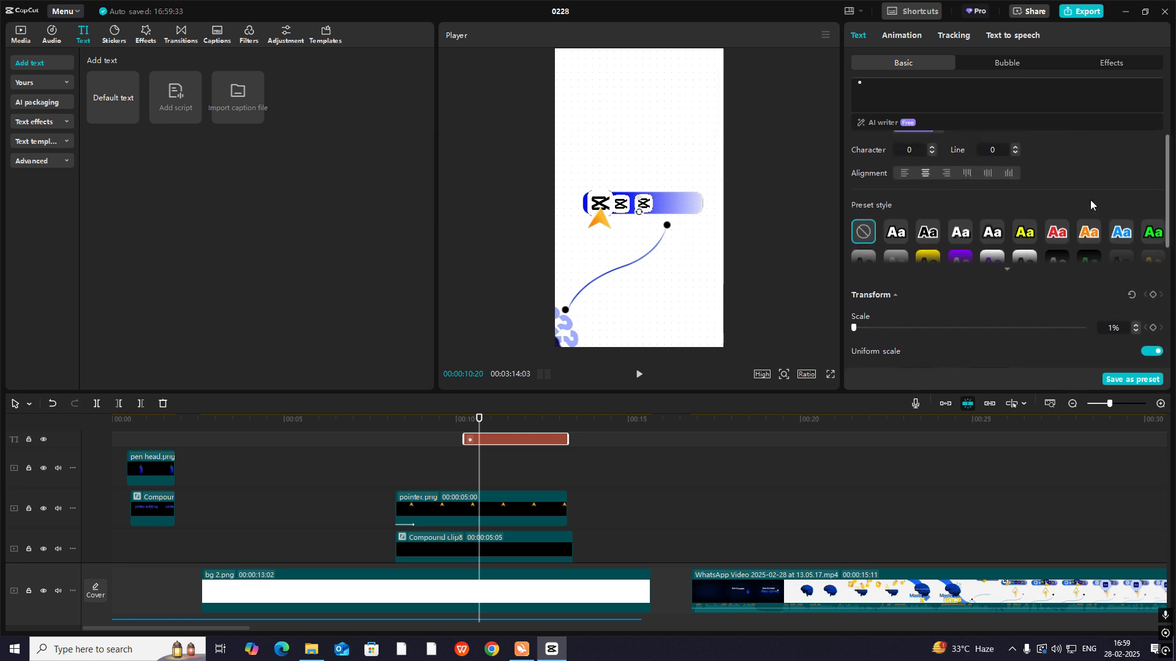
scroll(1009, 212, "up", 3)
left_click_drag(854, 197, 987, 219)
scroll(1017, 238, "down", 1)
scroll(1026, 242, "down", 5)
scroll(1037, 245, "up", 6)
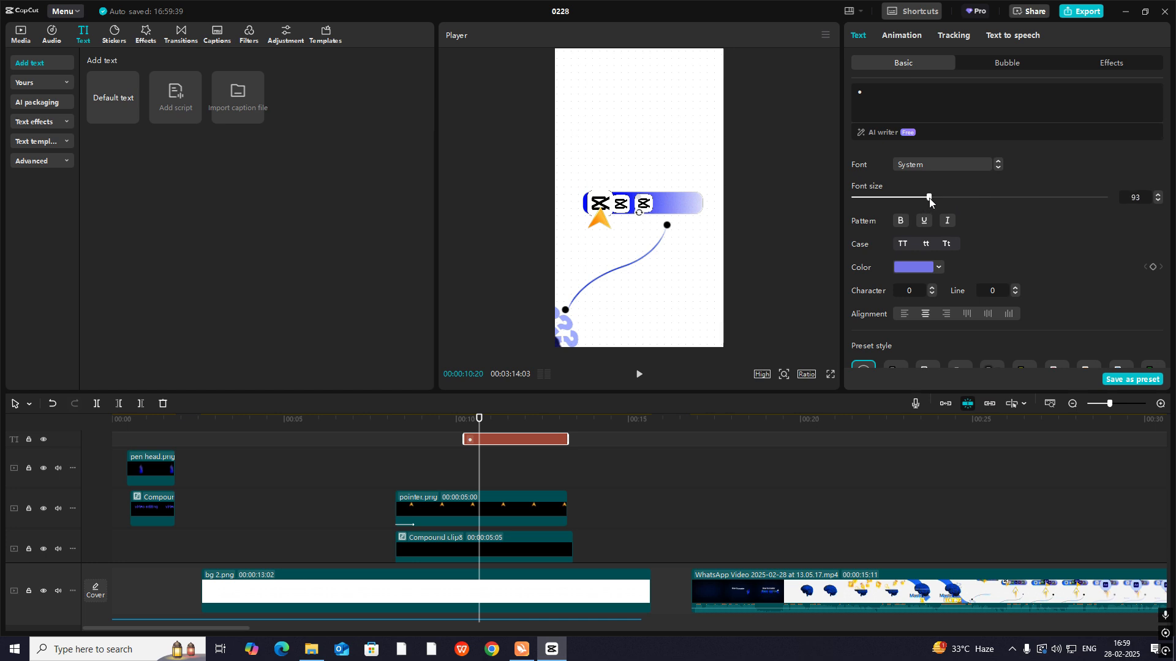
- Shift the circle clip to start just after 00:00:10:20 and add a Transform keyframe at its start
scroll(1034, 274, "down", 5)
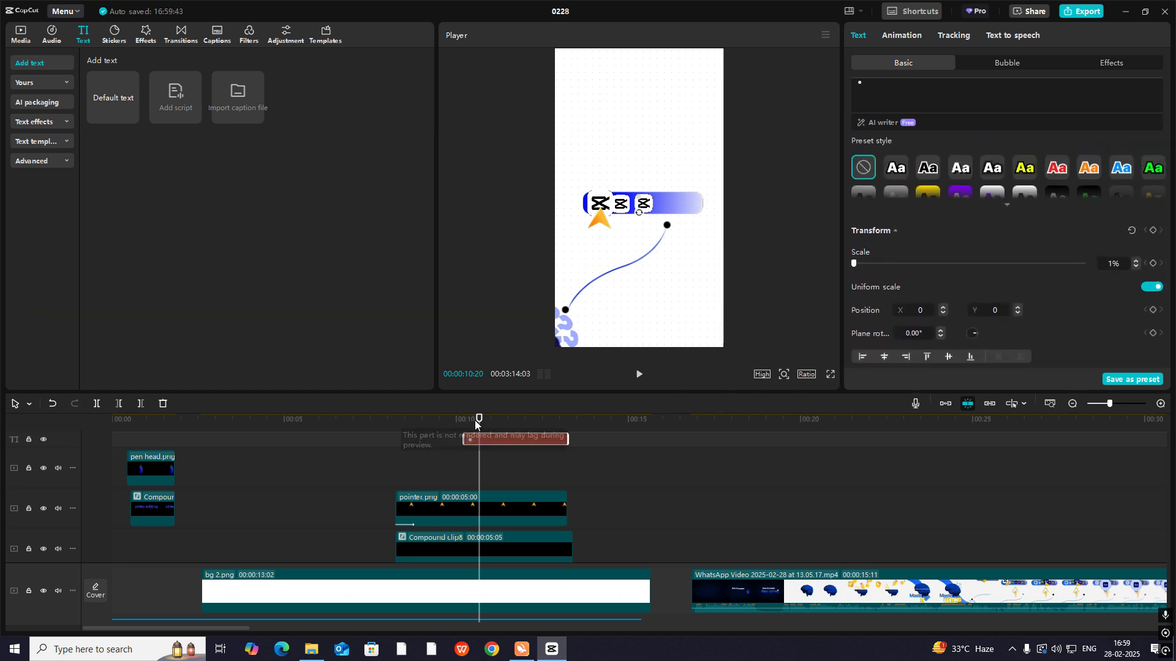
left_click_drag(477, 421, 516, 469)
key("space")
key("space")
left_click(1152, 232)
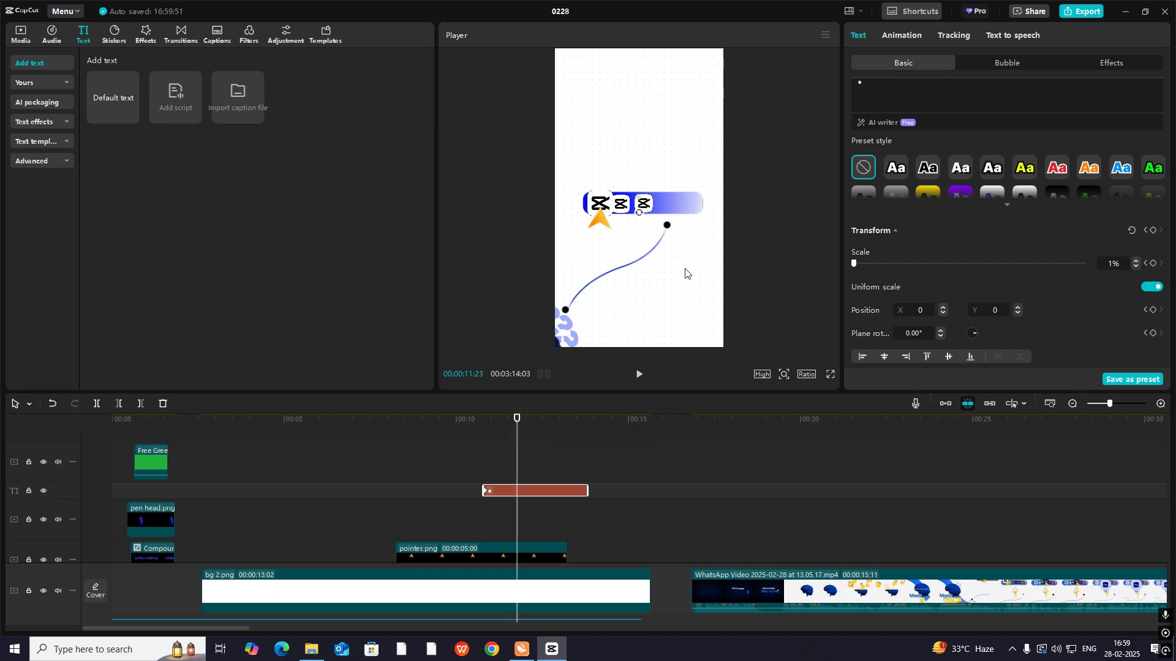
- Enlarge the circle to 111% scale at 00:00:11:23 so it grows over the tool bar
left_click(43, 591)
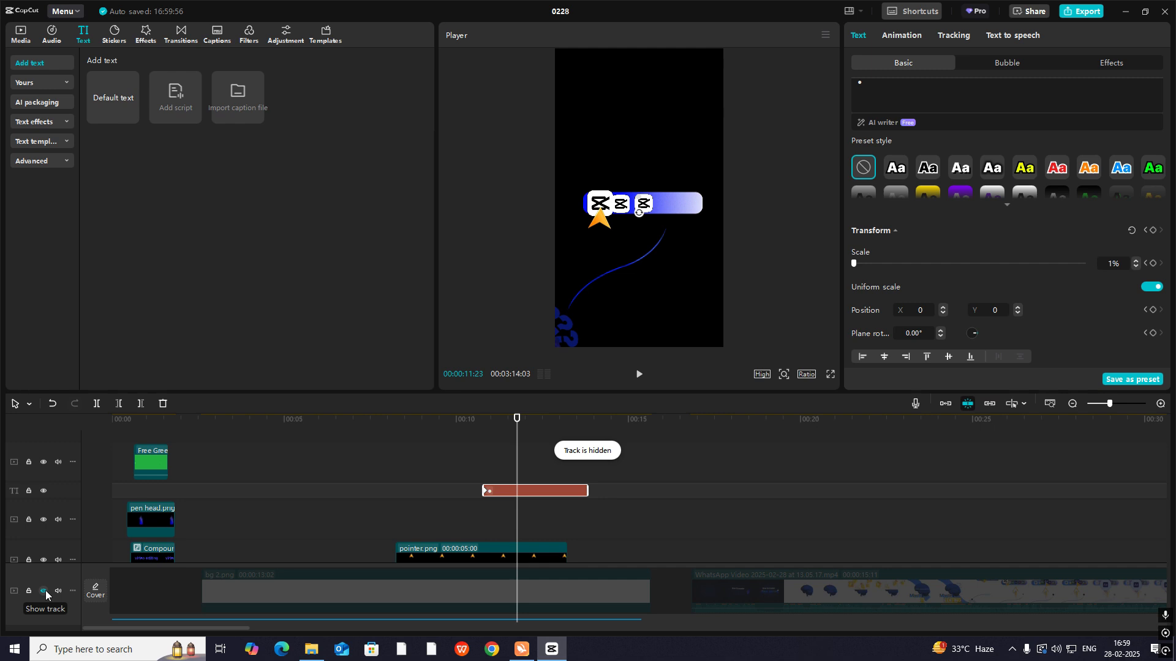
key("ctrl+z")
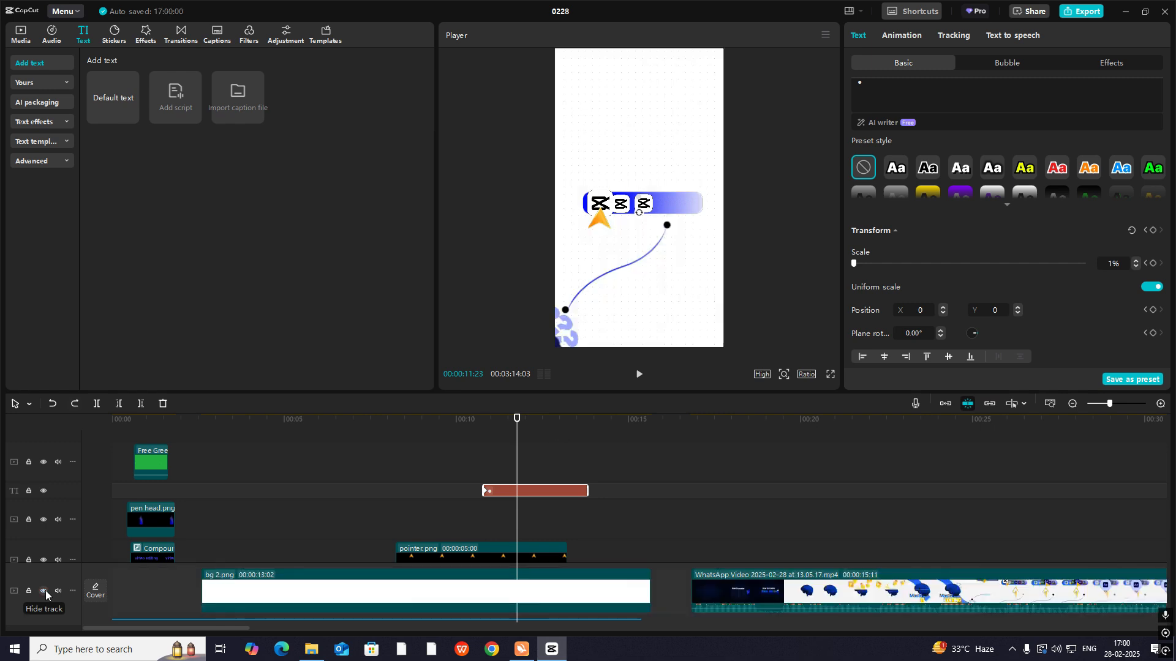
left_click(784, 375)
left_click_drag(762, 395, 842, 410)
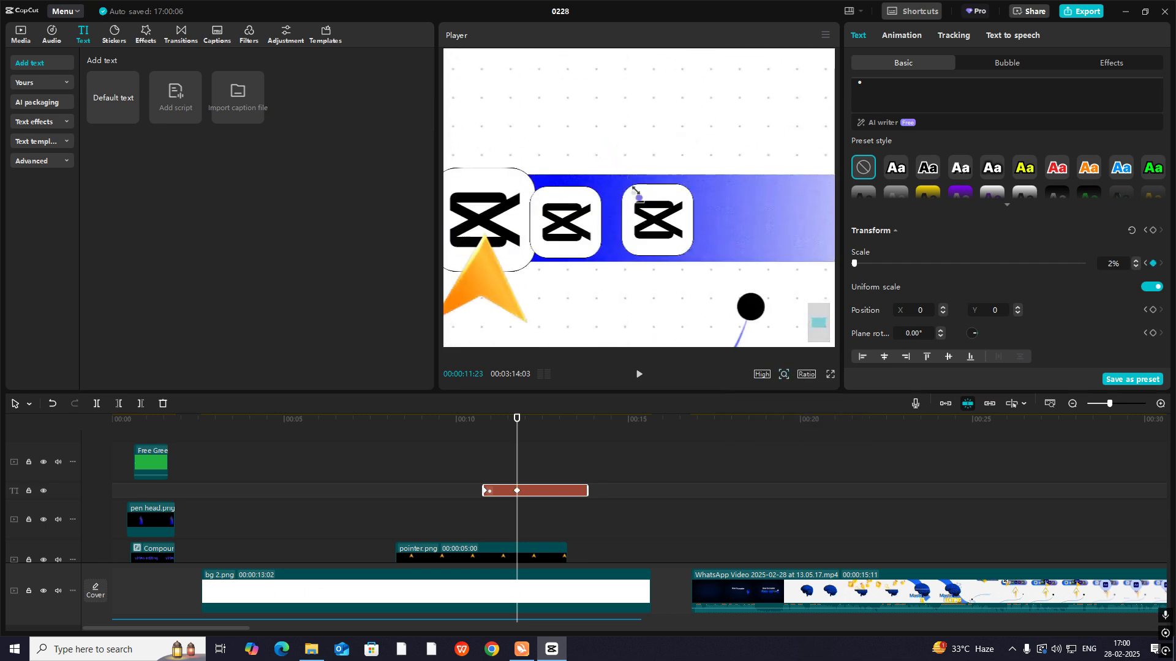
left_click_drag(635, 191, 574, 138)
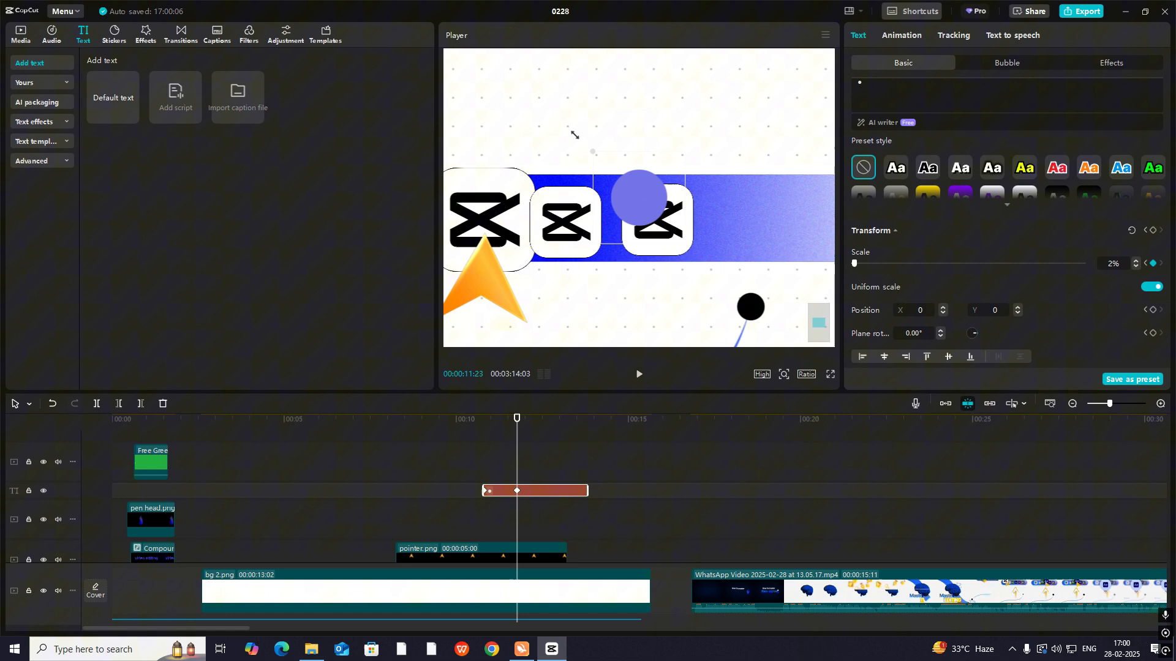
left_click(783, 375)
left_click_drag(769, 394, 762, 395)
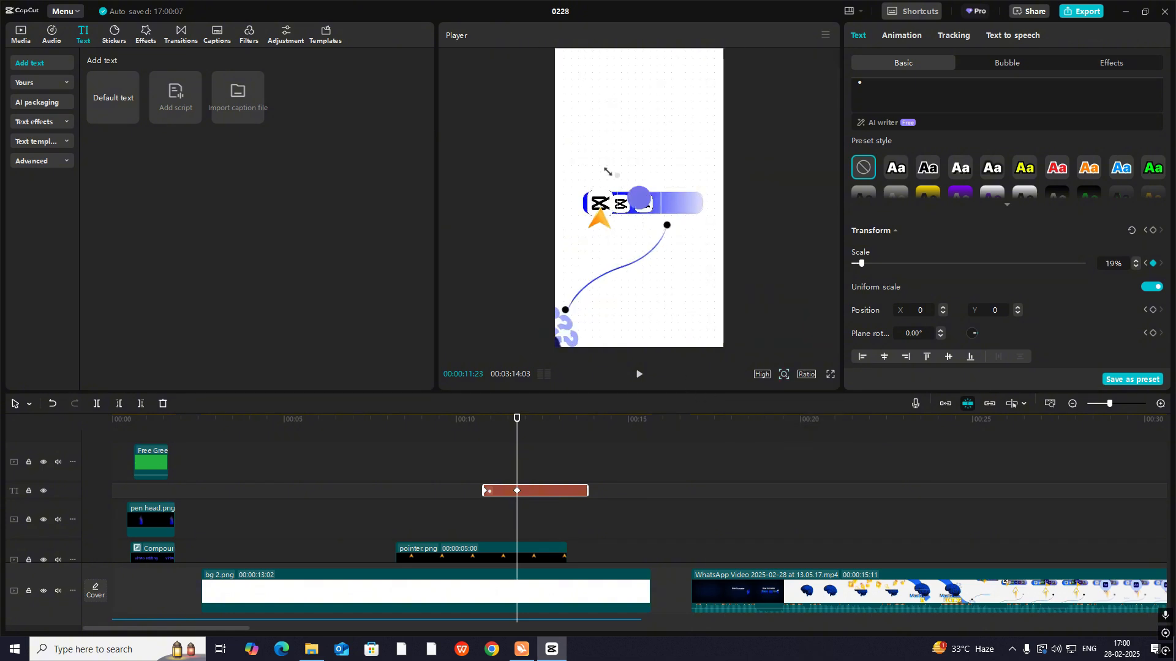
left_click_drag(483, 133, 484, 133)
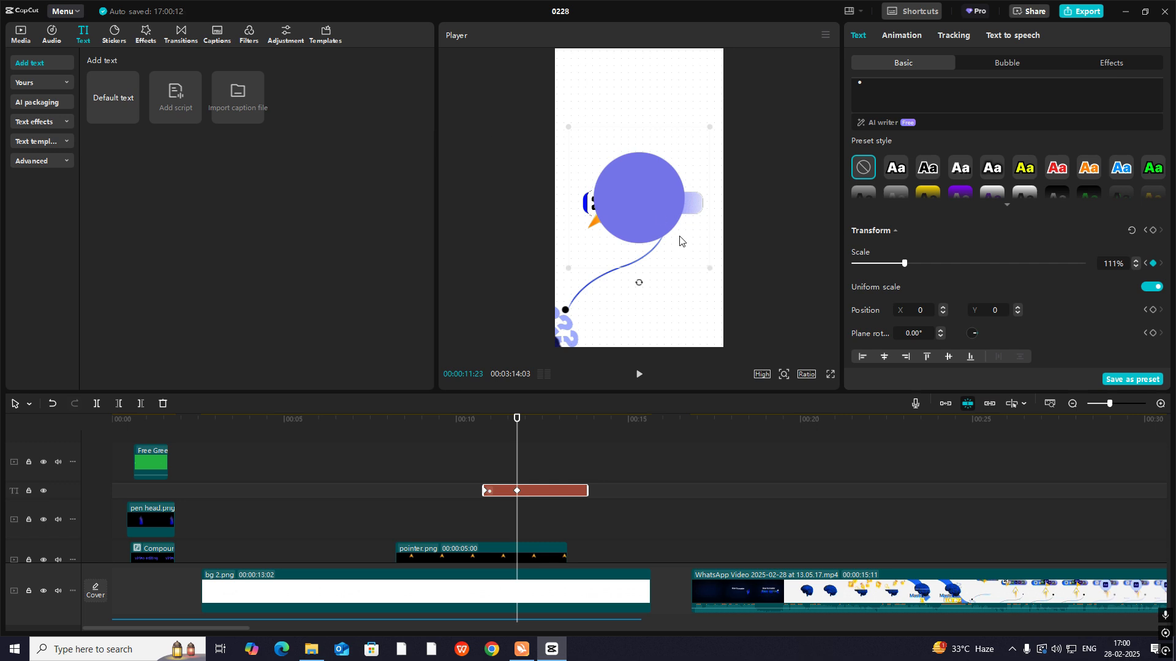
- Play back the circle's growth and reduce its scale at the 00:00:11:23 keyframe so it covers less of the tool bar
left_click(783, 375)
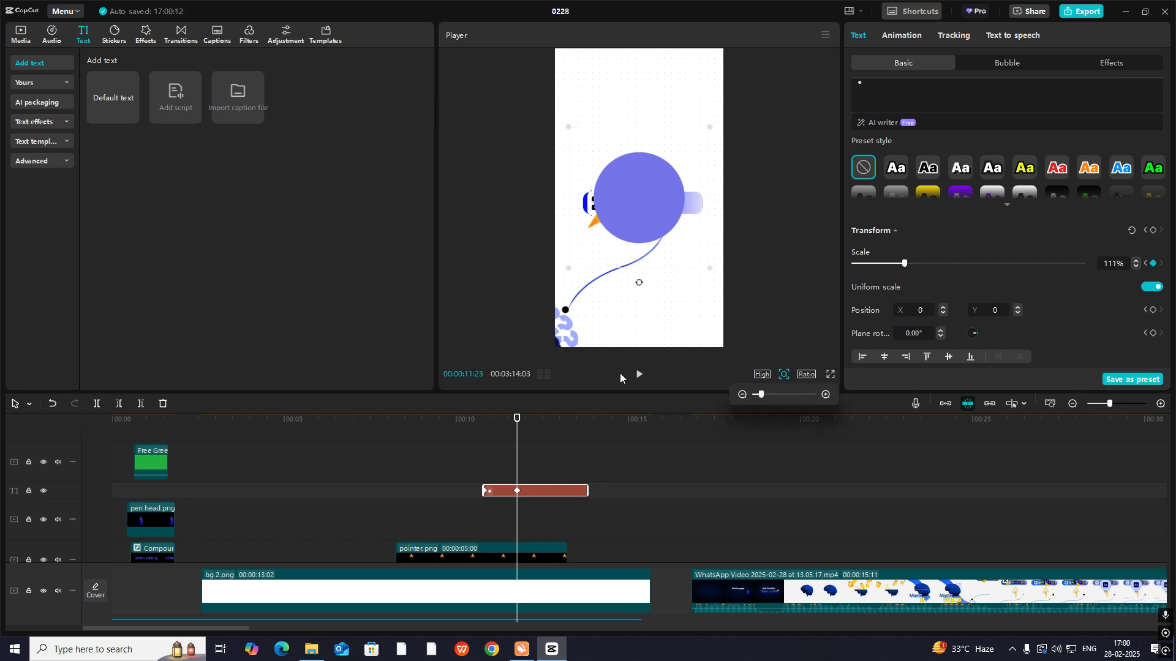
left_click_drag(518, 437, 526, 488)
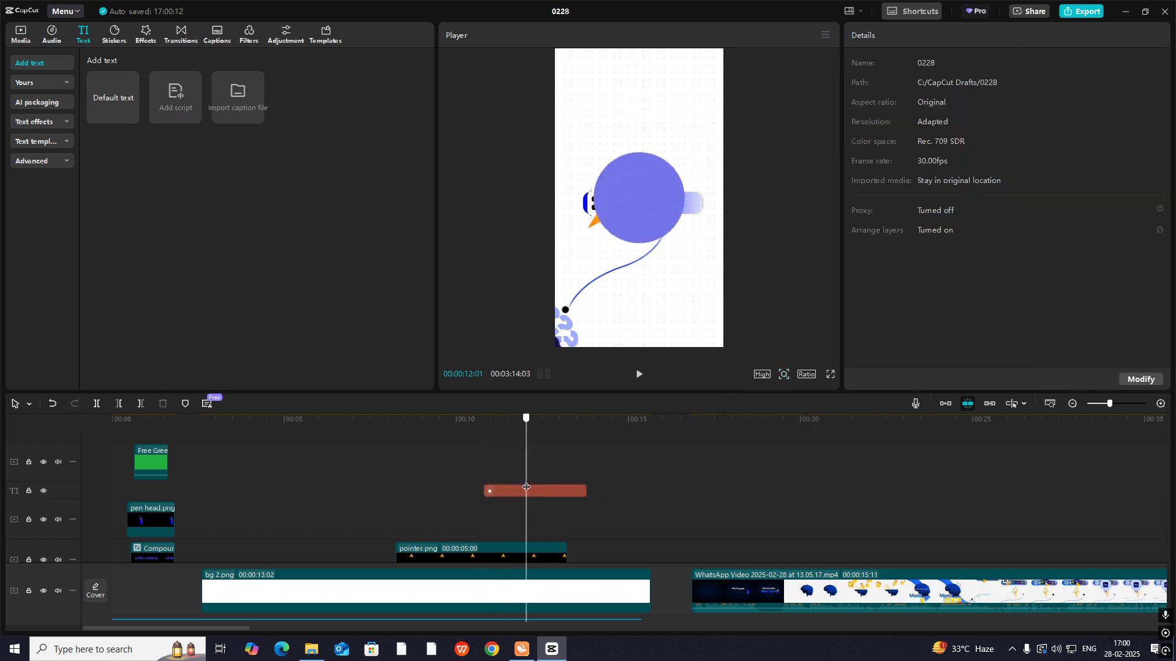
scroll(832, 516, "down", 2)
left_click_drag(832, 516, 477, 536)
key("space")
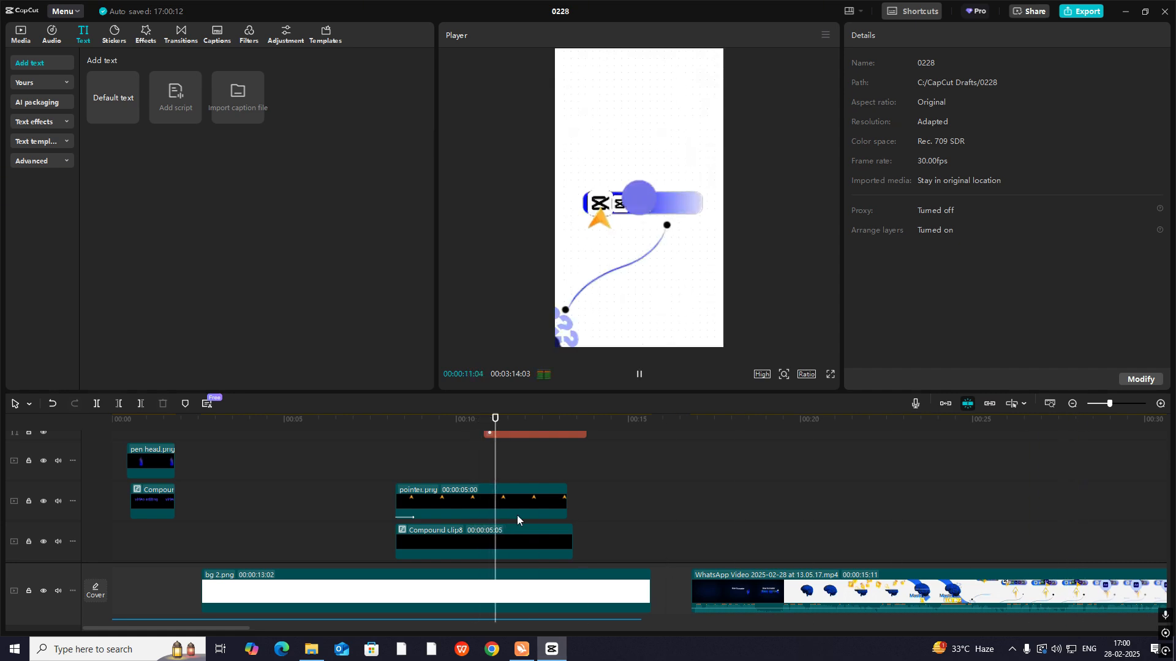
key("space")
scroll(515, 455, "up", 2)
left_click(524, 476)
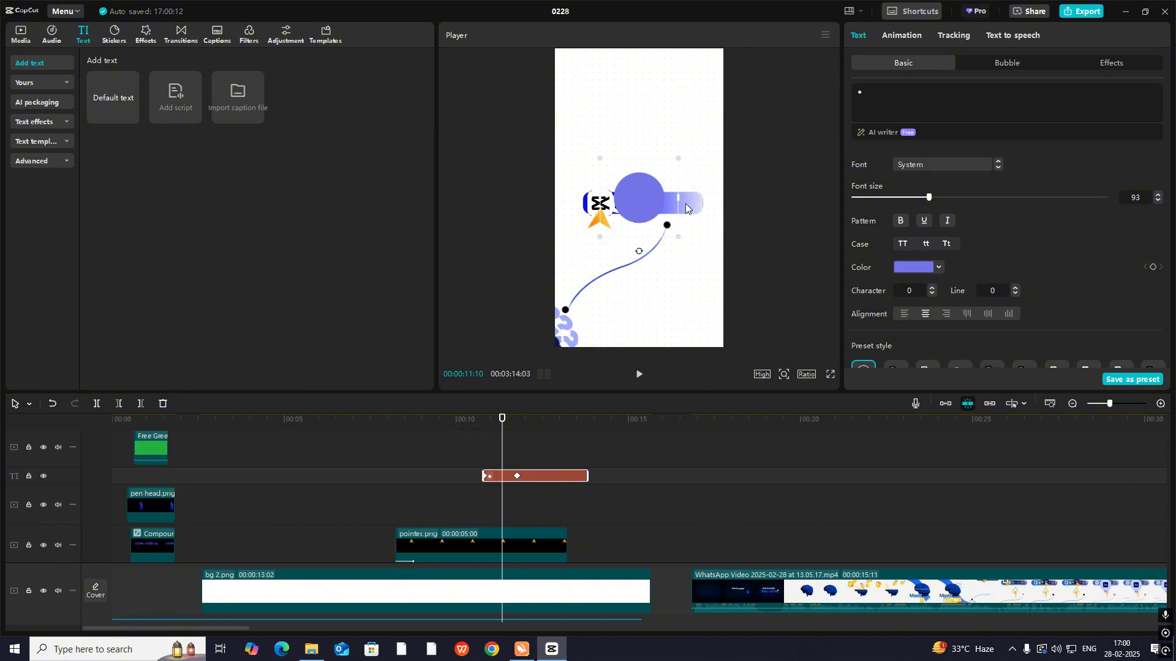
left_click(517, 473)
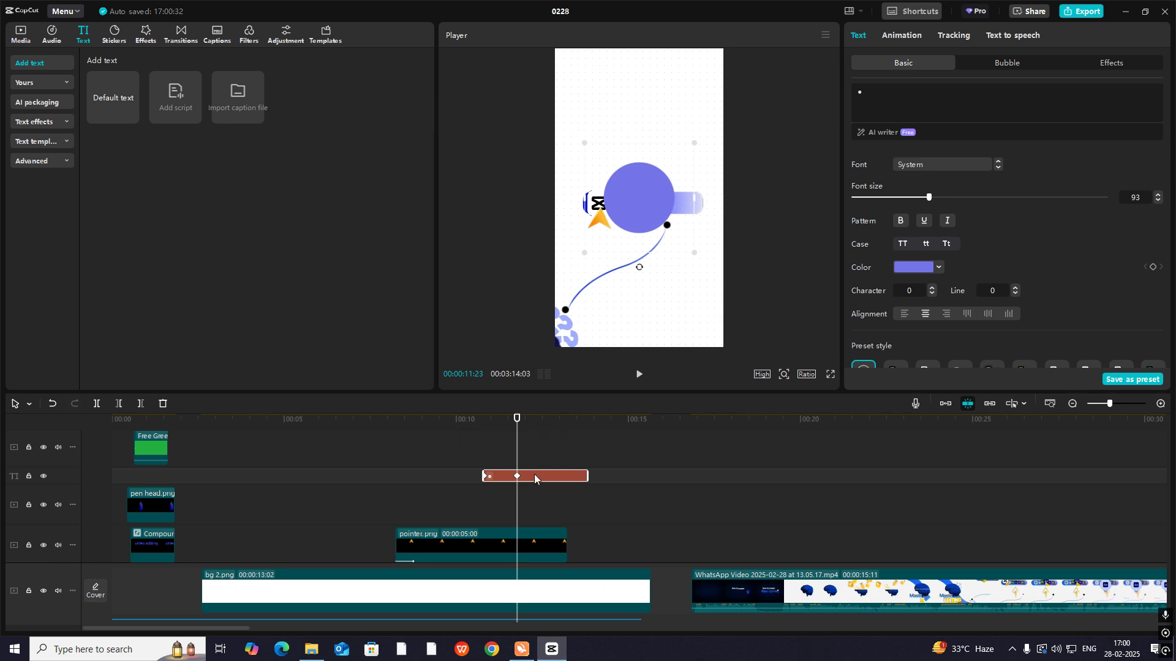
- Apply a decelerating ease curve to the circle's Scale animation in the keyframe graph
left_click(483, 456)
left_click_drag(484, 452, 524, 471)
left_click(520, 480)
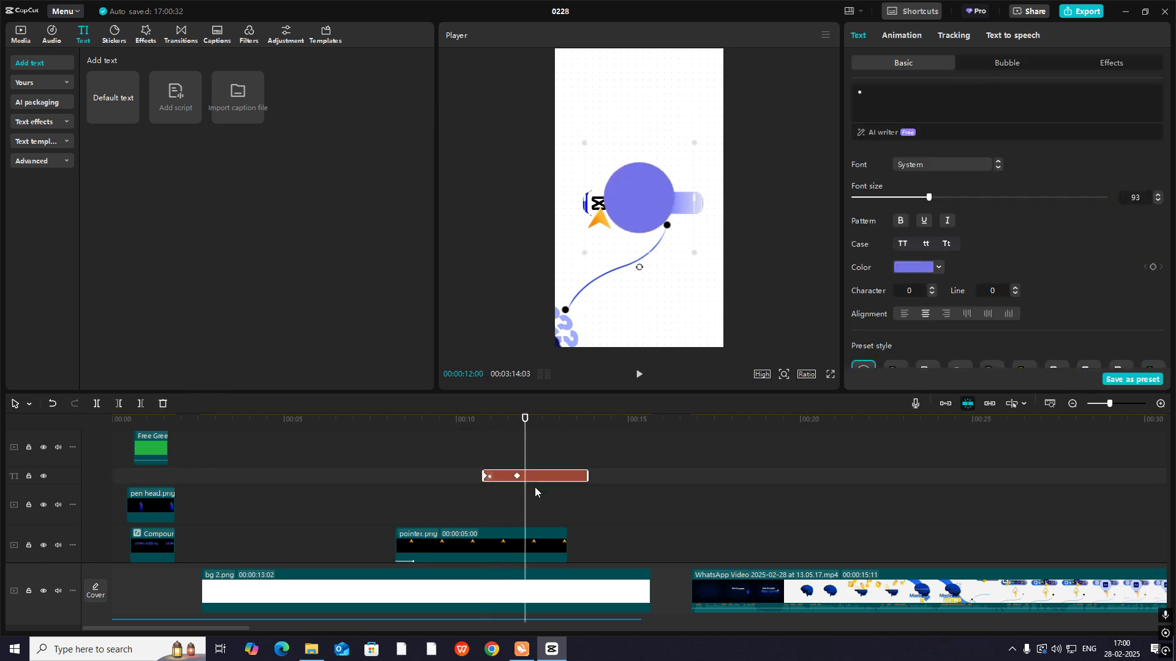
key("alt+k")
scroll(531, 488, "up", 2)
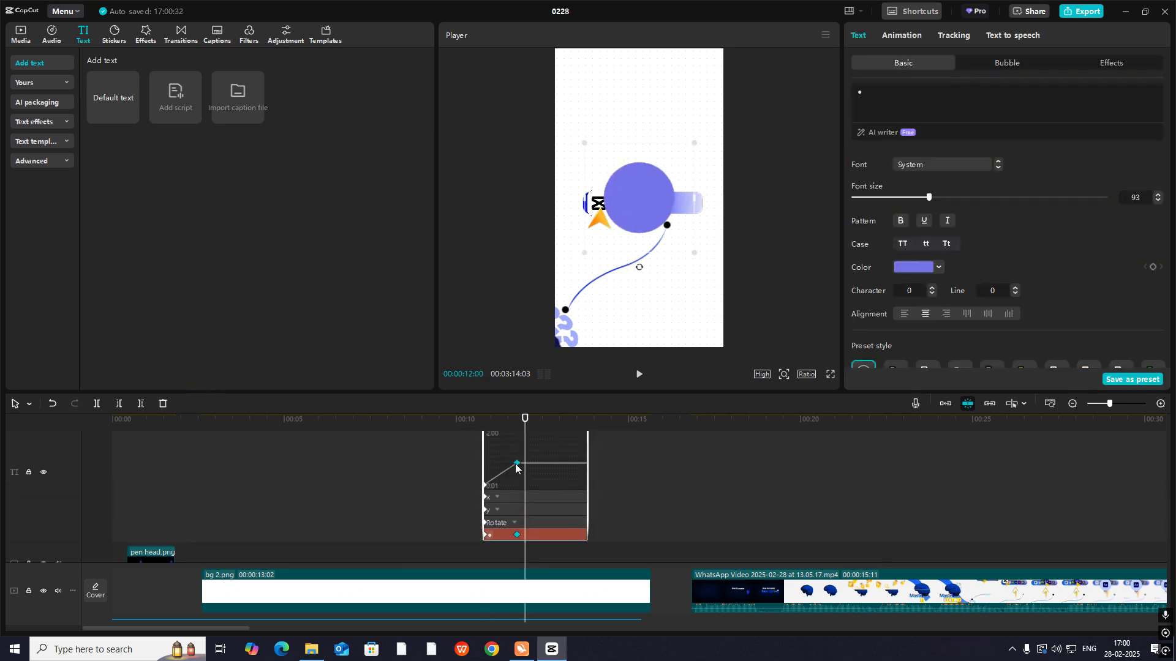
scroll(527, 475, "up", 2)
left_click(1160, 405)
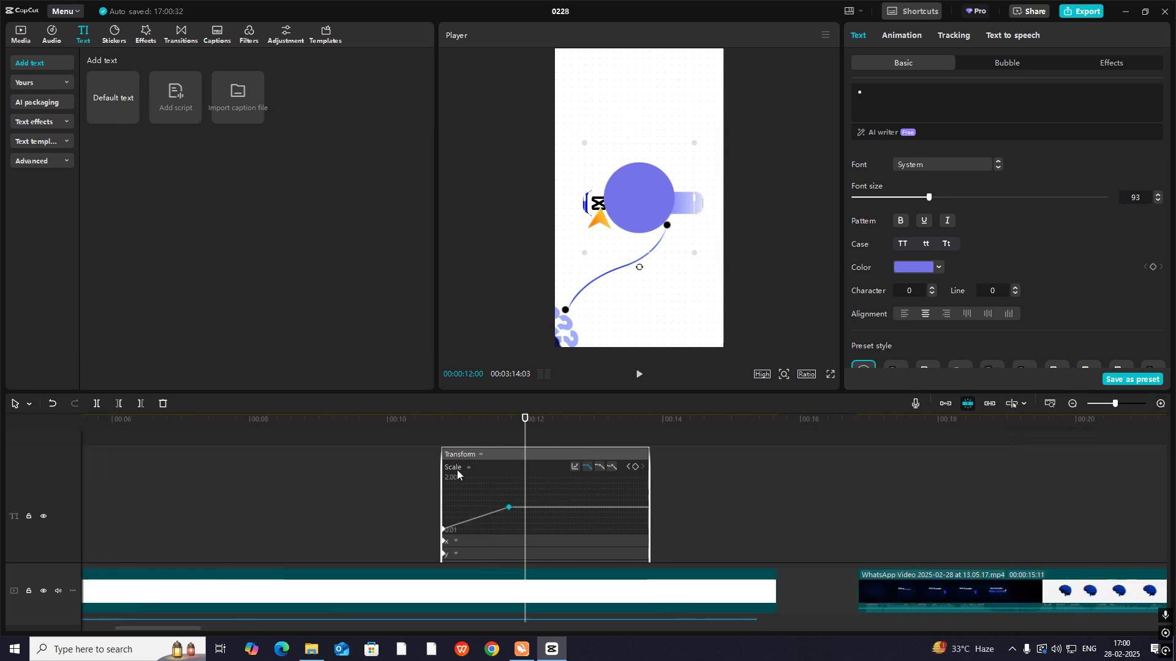
left_click(585, 468)
left_click(651, 531)
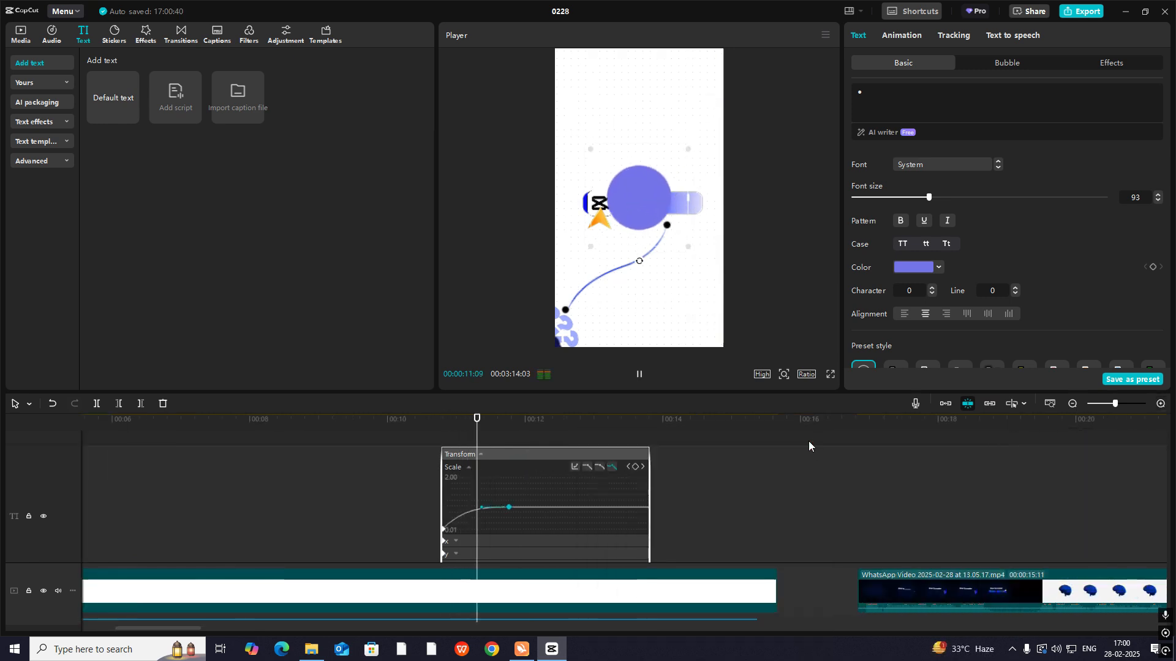
left_click(495, 546)
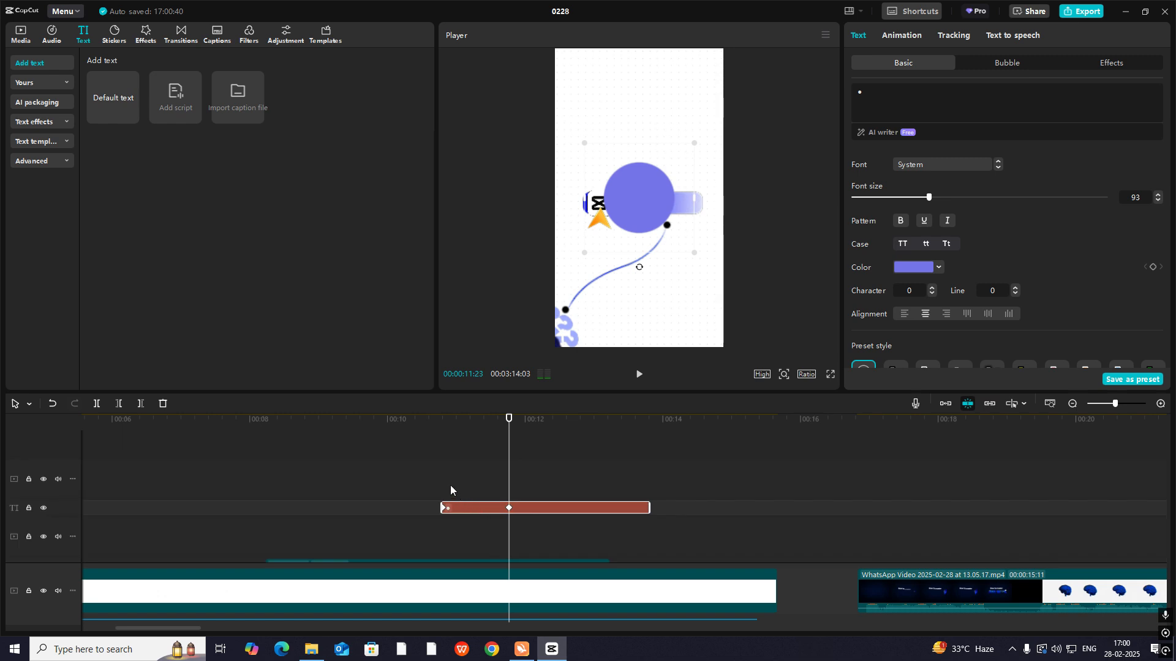
- Move the circle's end keyframe earlier than 00:00:11:23 so it expands faster, and preview the motion
left_click(439, 488)
key("space")
key("space")
scroll(485, 489, "down", 1)
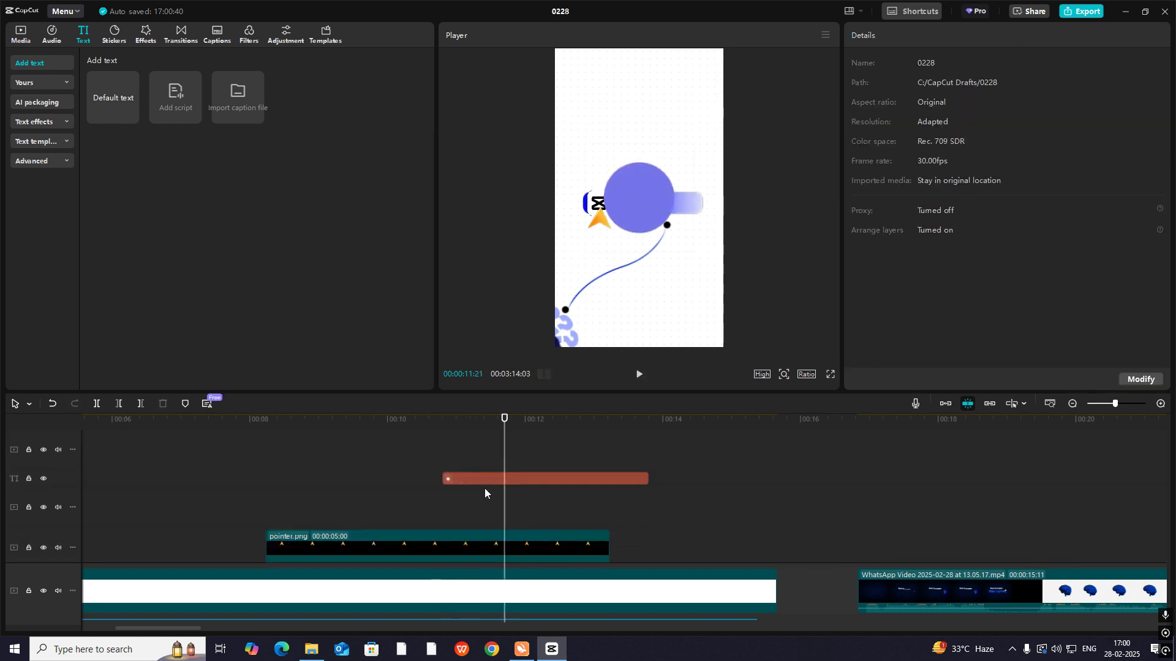
scroll(485, 489, "up", 1)
left_click(454, 490)
left_click(509, 510)
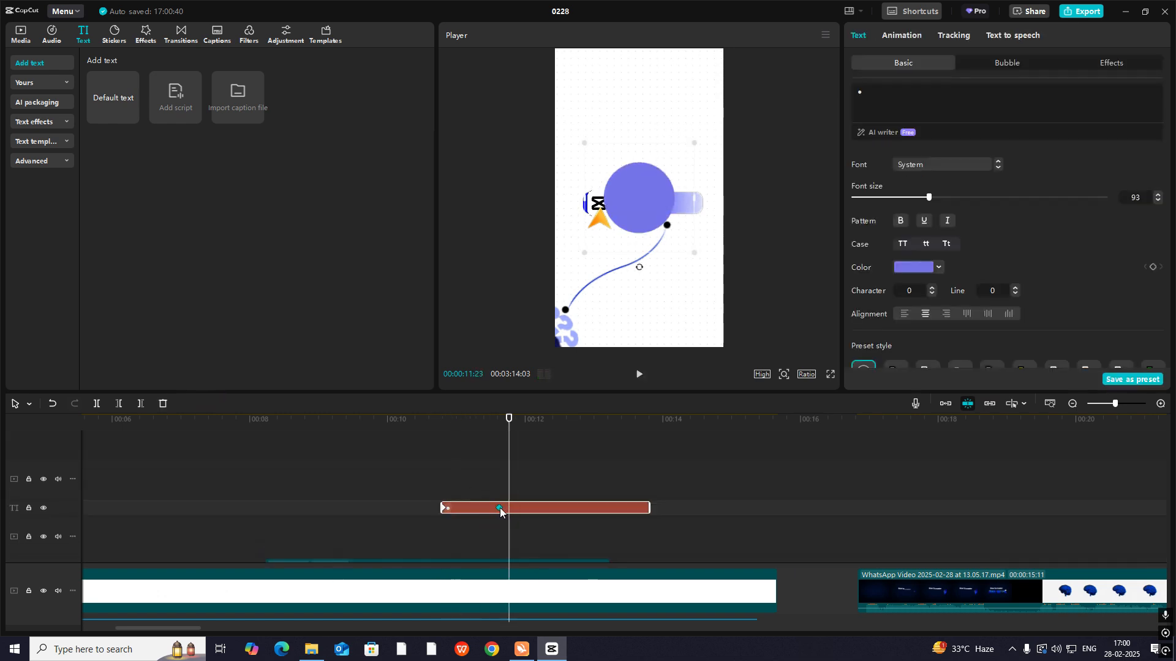
left_click(491, 508)
left_click(448, 487)
key("space")
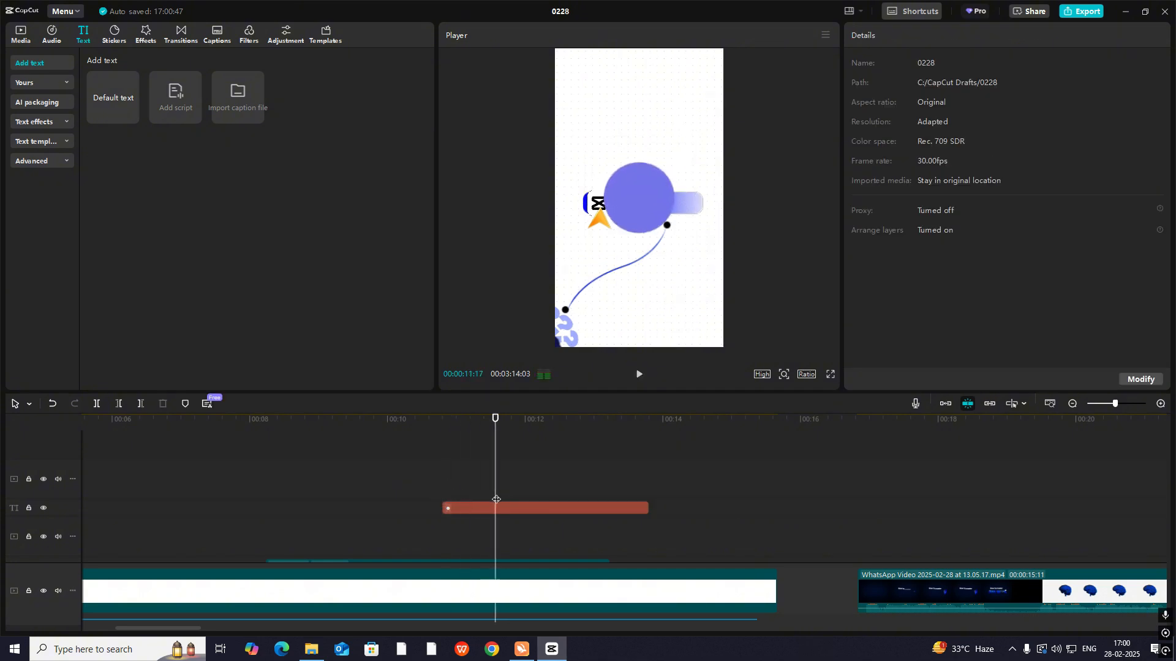
key("space")
scroll(484, 503, "down", 1)
- Search the video effects for blur and add the Blur effect beneath the circle clip, starting at 00:00:10:24
left_click_drag(495, 501, 445, 494)
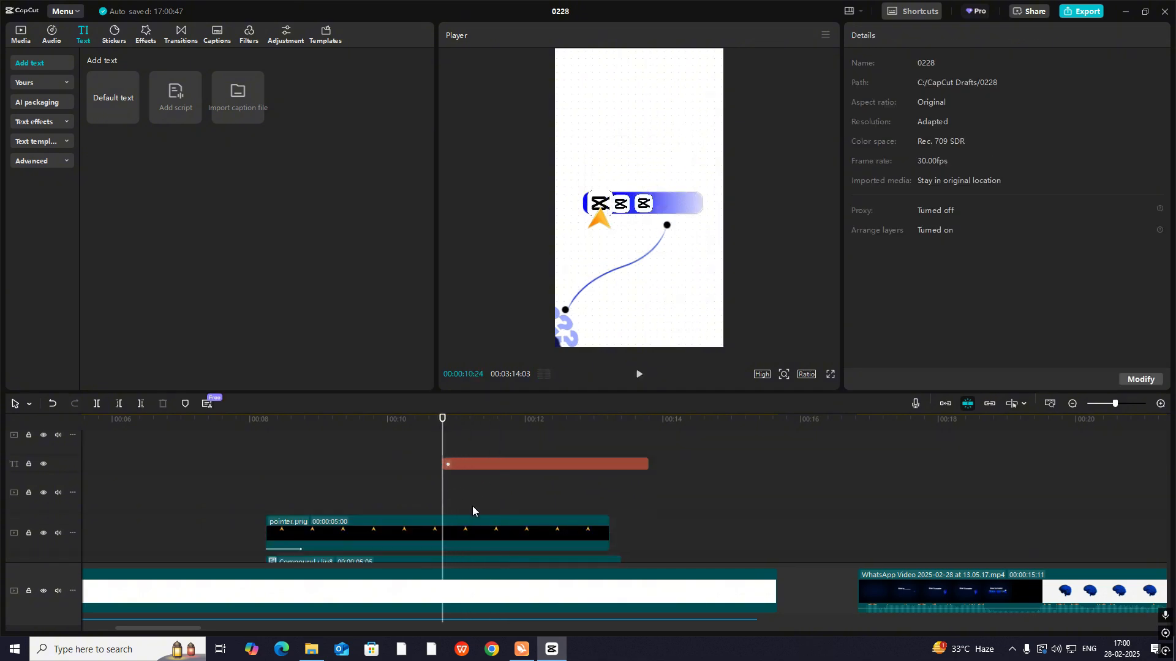
scroll(488, 517, "down", 2)
scroll(487, 518, "up", 2)
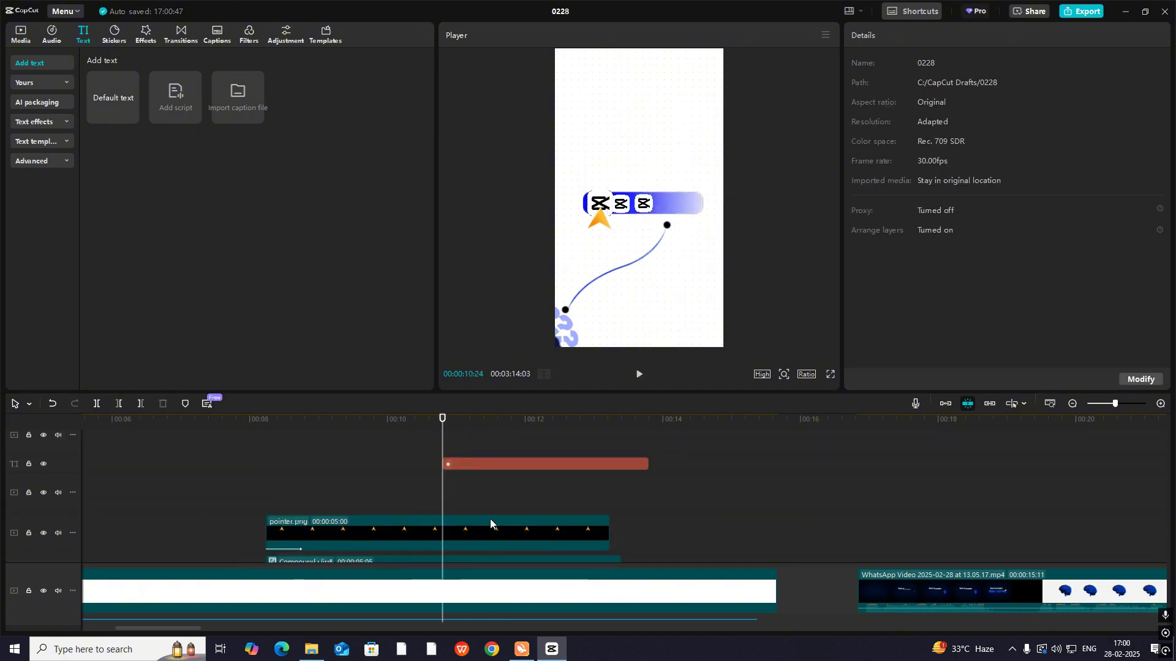
left_click(144, 37)
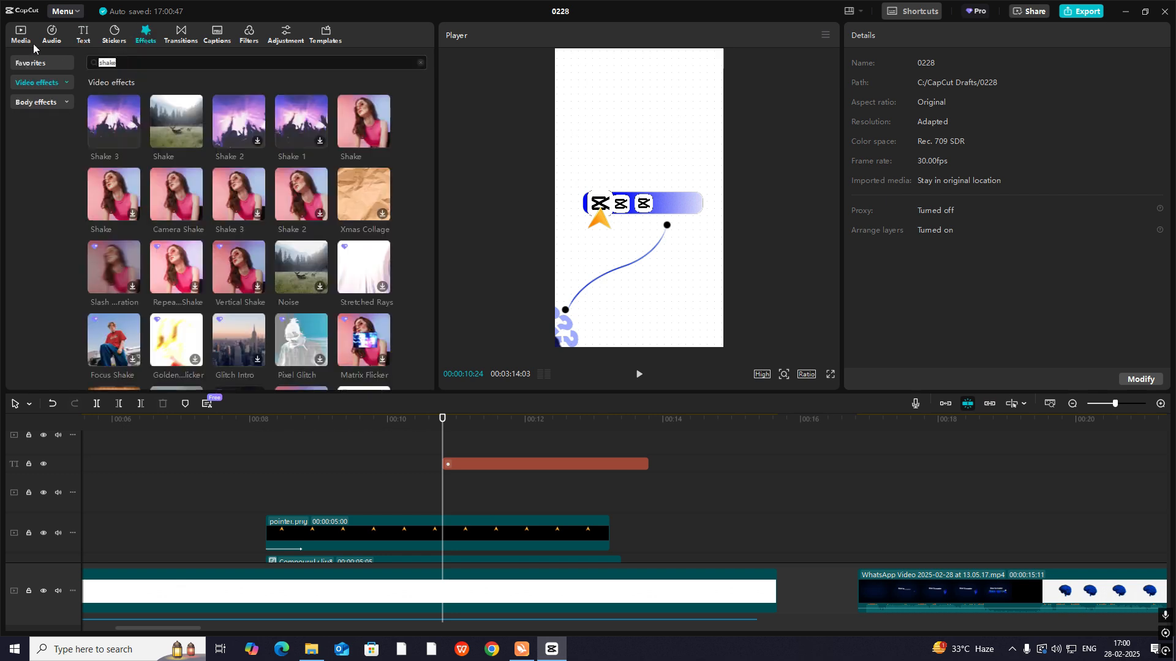
type("lur")
key("Return")
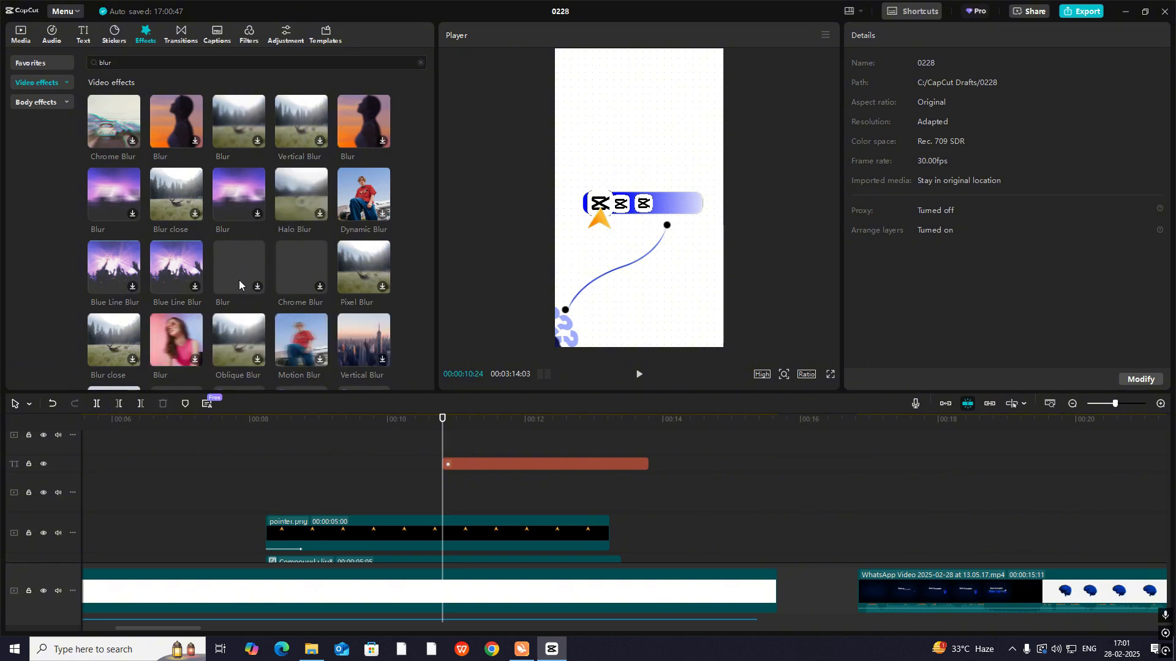
left_click(242, 267)
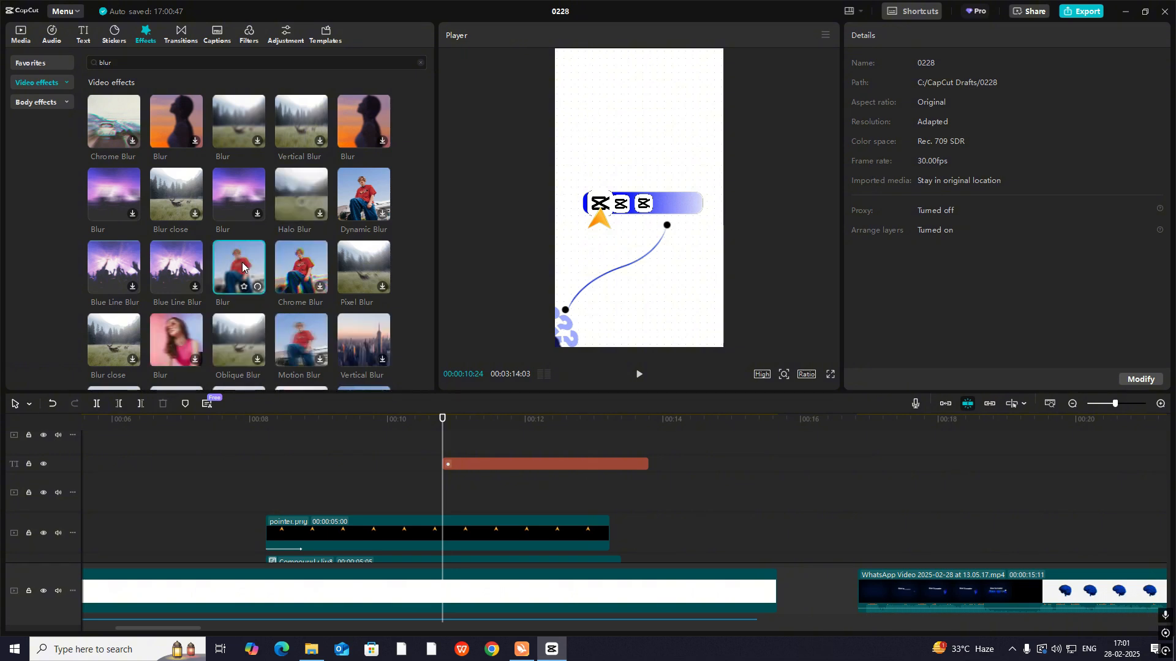
left_click_drag(245, 264, 456, 484)
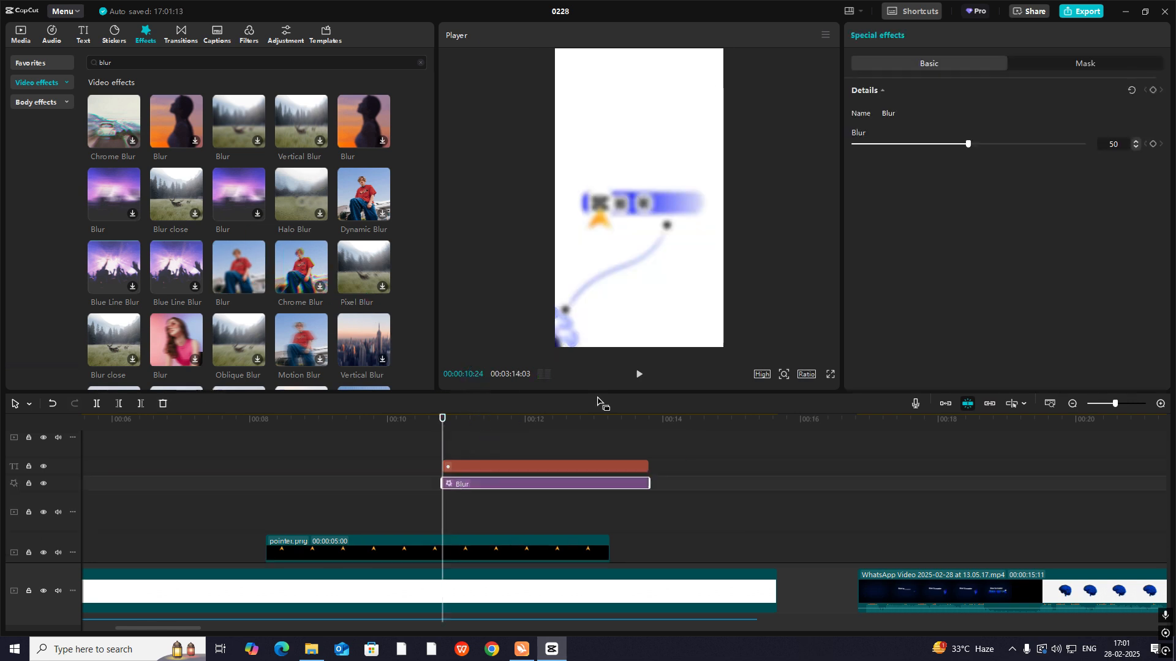
- Keyframe the Blur effect from 0 at its start to a strong blur at 00:00:11:14
left_click(1152, 92)
left_click_drag(967, 145, 854, 144)
left_click(487, 458)
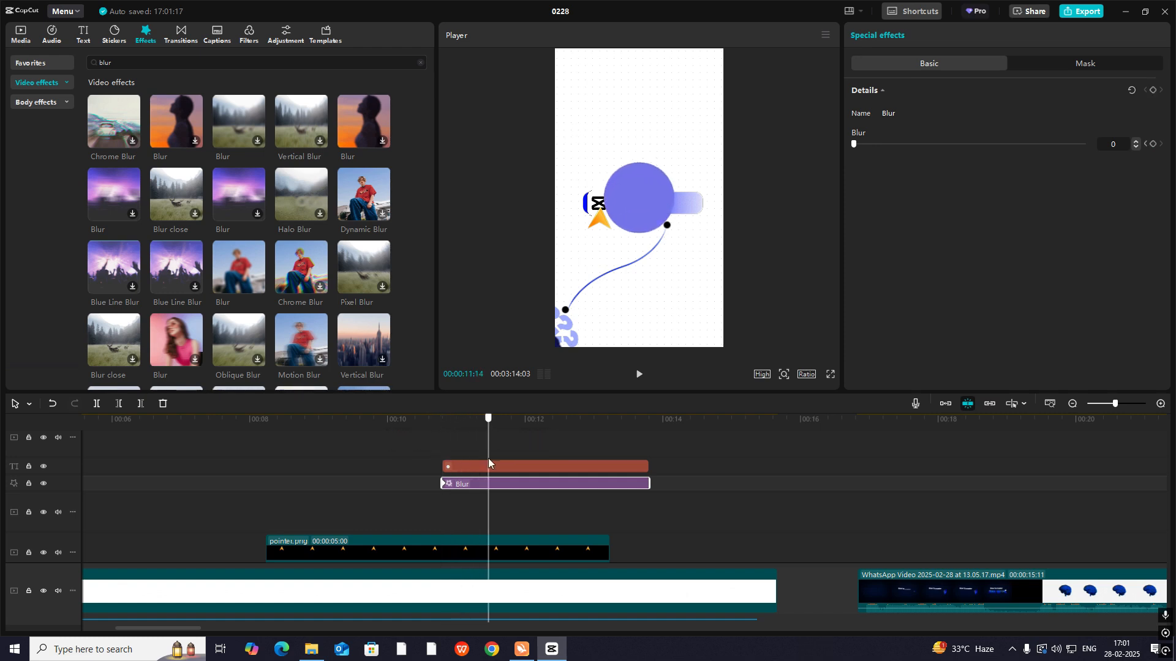
left_click_drag(860, 145, 993, 181)
- Play back the blurred circle transition and compare it with the matching moment in the reference video
left_click(440, 446)
key("space")
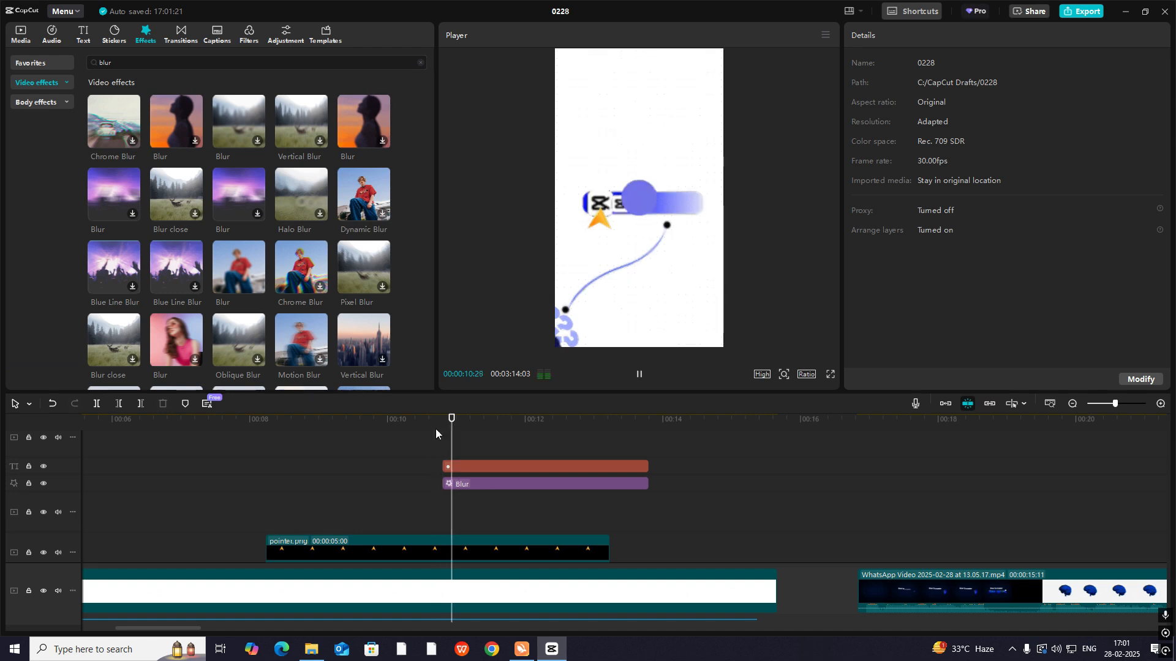
key("space")
left_click(445, 442)
key("space")
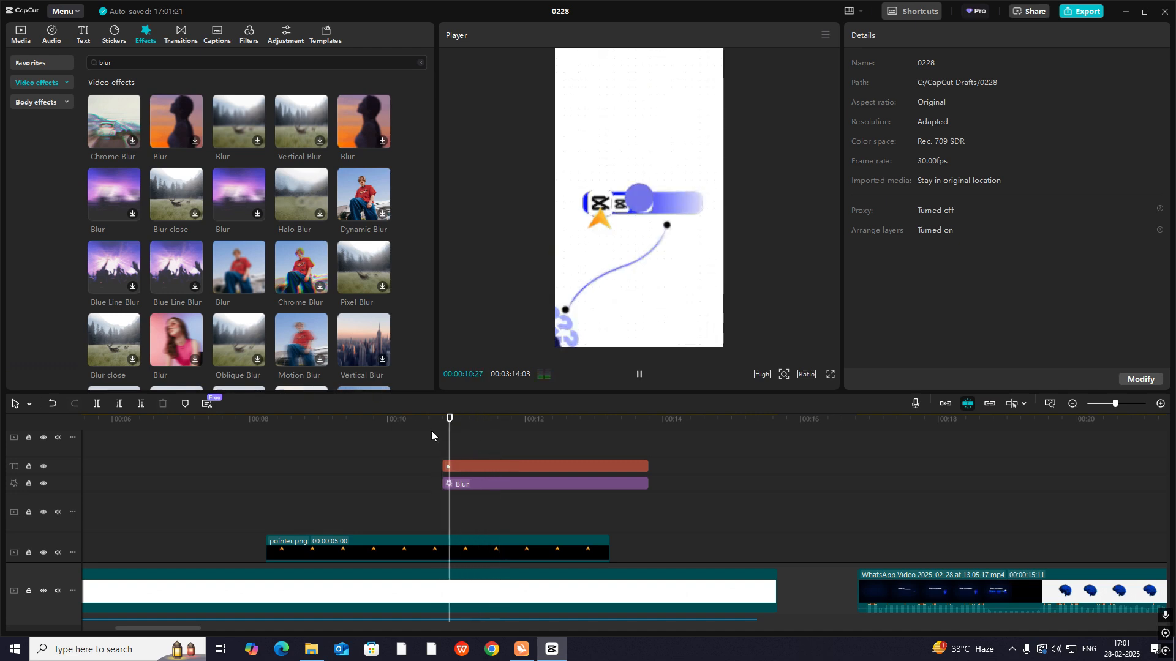
left_click_drag(500, 447, 248, 477)
key("space")
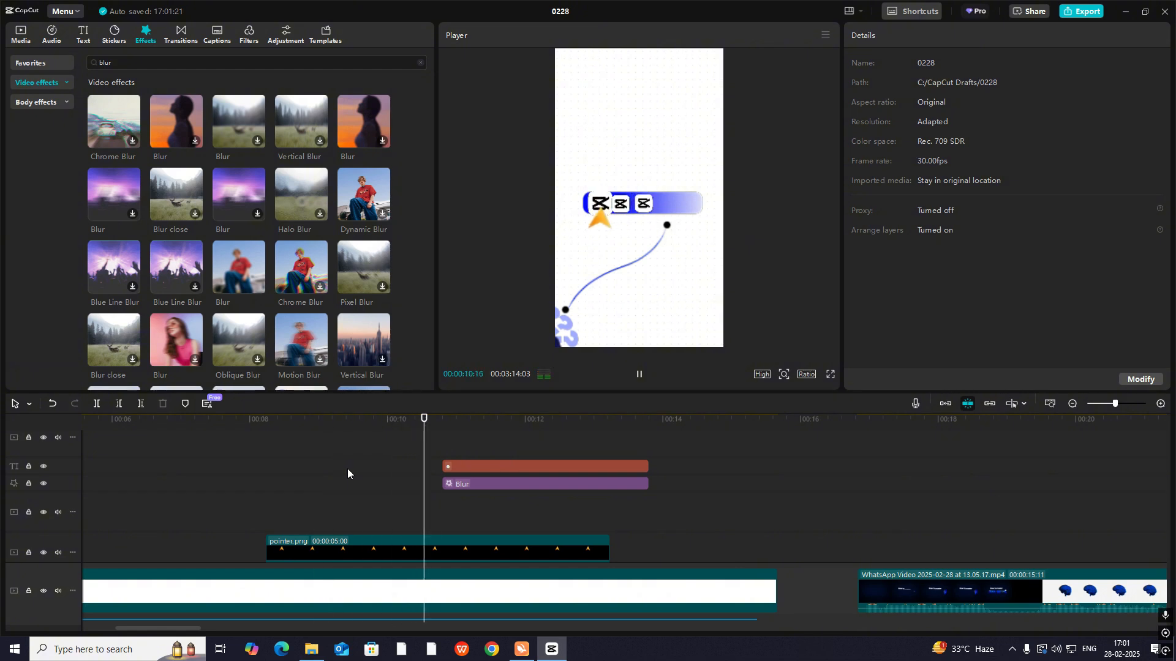
left_click_drag(359, 464, 28, 498)
key("space")
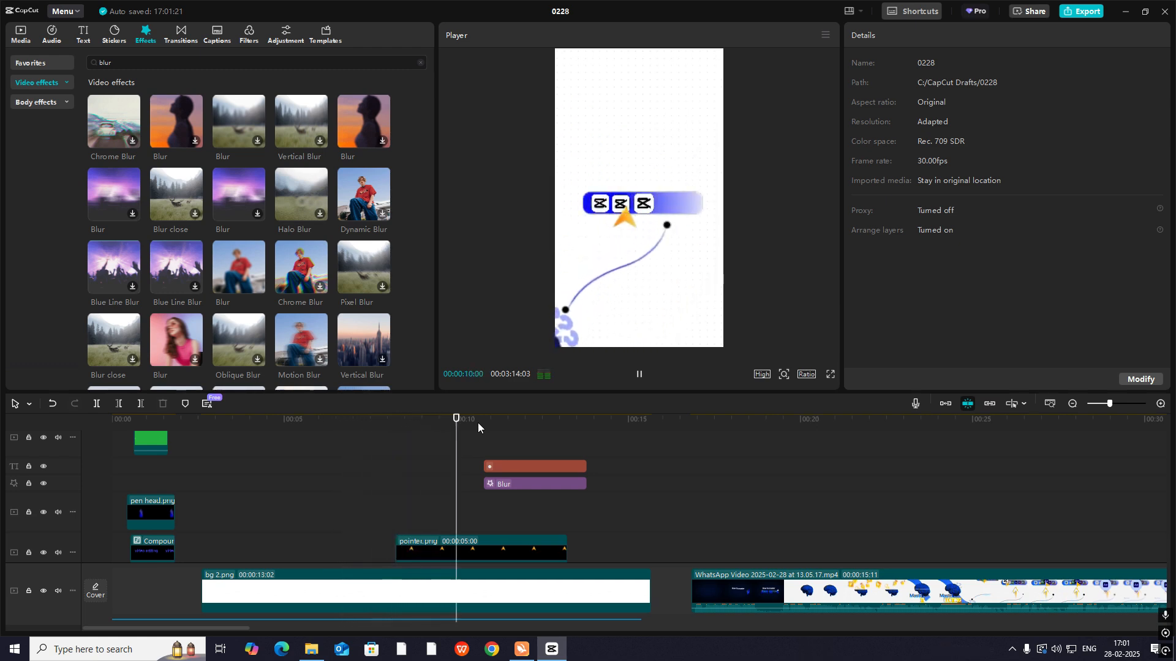
key("space")
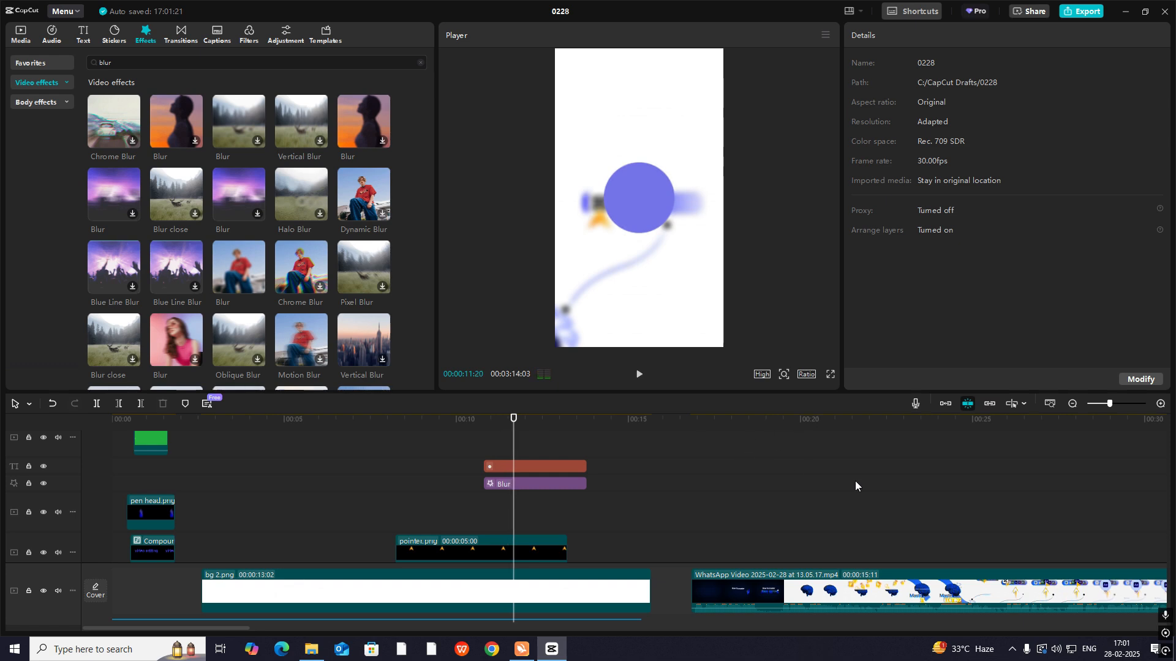
left_click(892, 515)
left_click_drag(892, 515, 1083, 604)
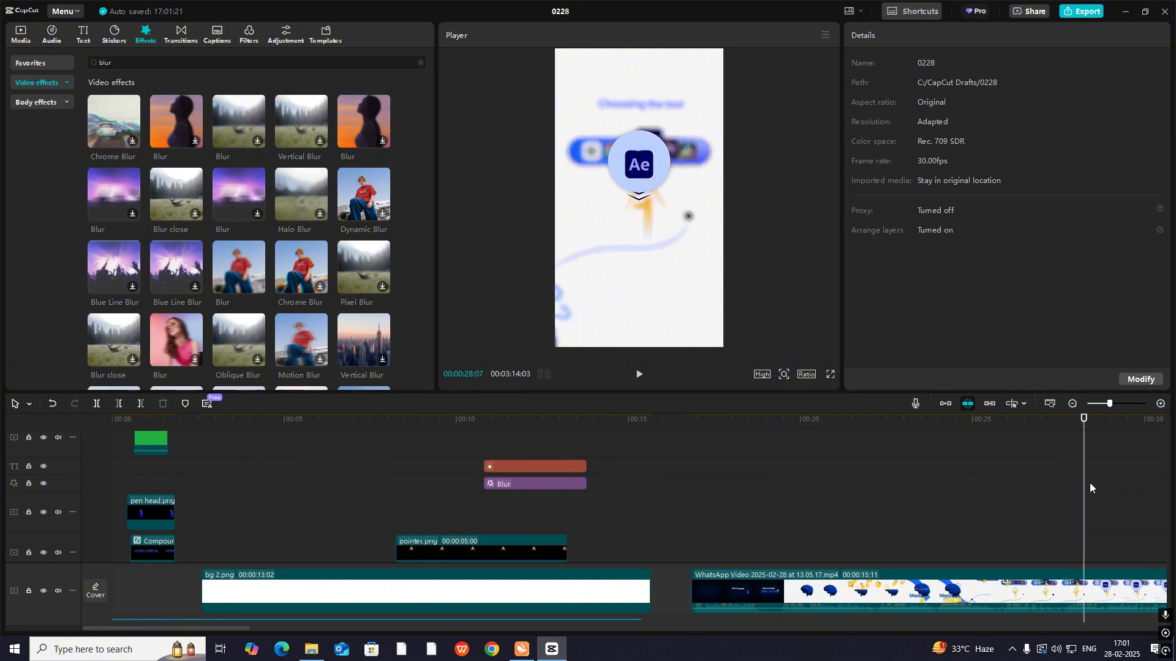
- Check the reference near 00:00:27, add arrow.png above bg 2.png from about 00:00:09, and position it below the tool bar
left_click_drag(1084, 488, 1041, 484)
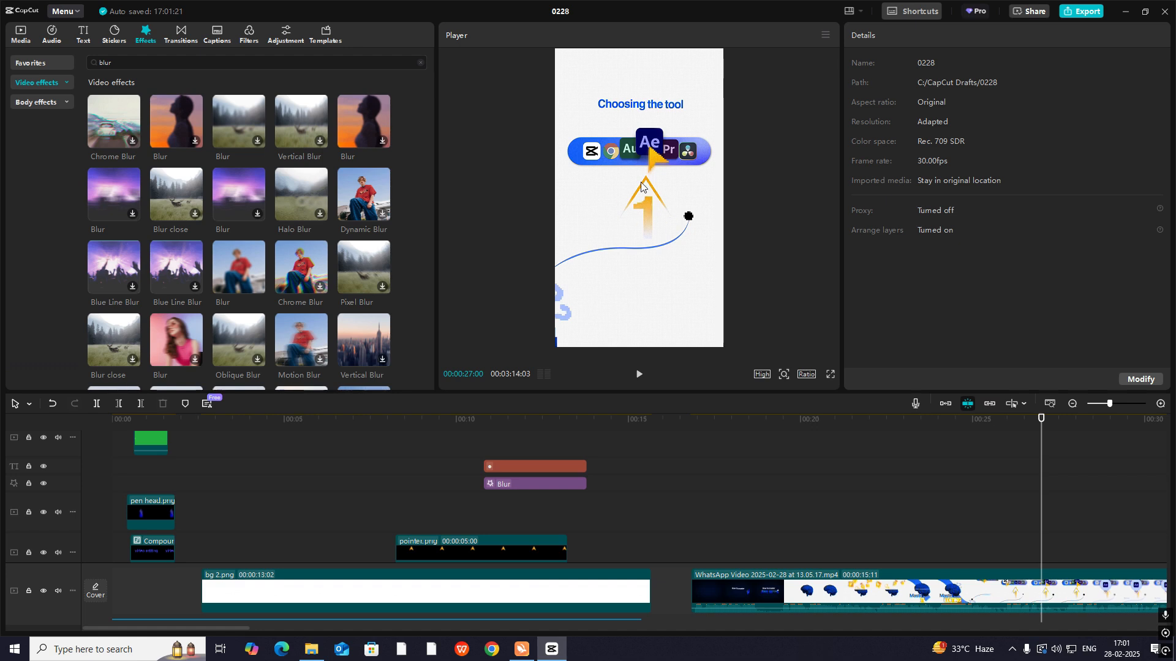
left_click_drag(1040, 456, 1032, 479)
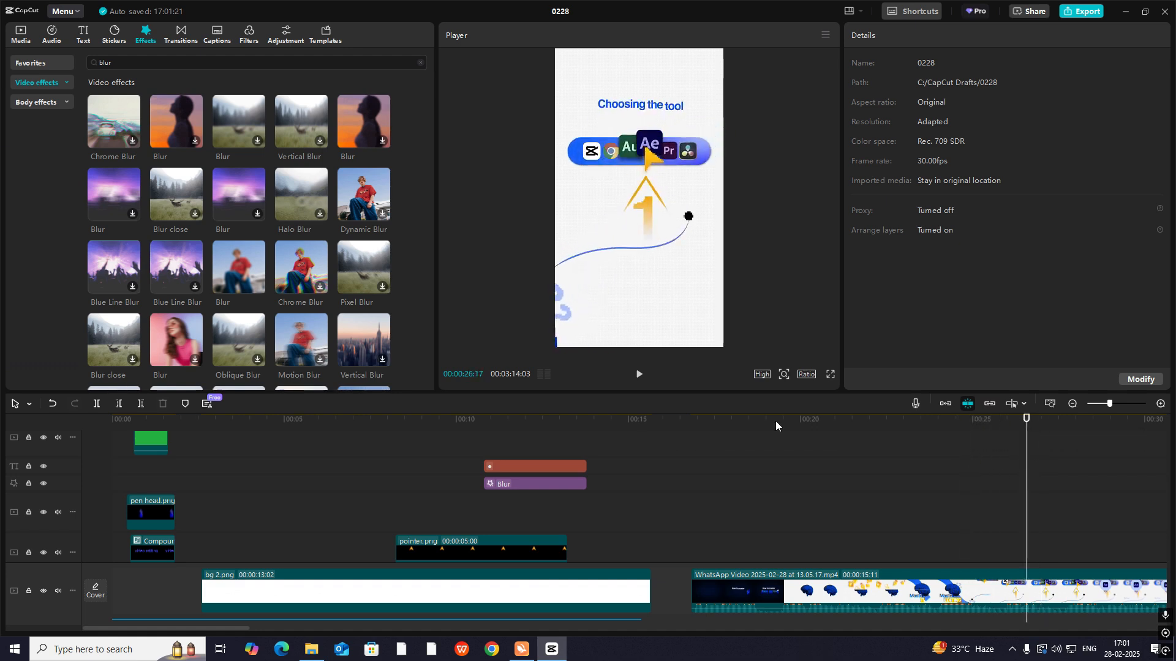
left_click(27, 37)
left_click_drag(494, 433, 445, 460)
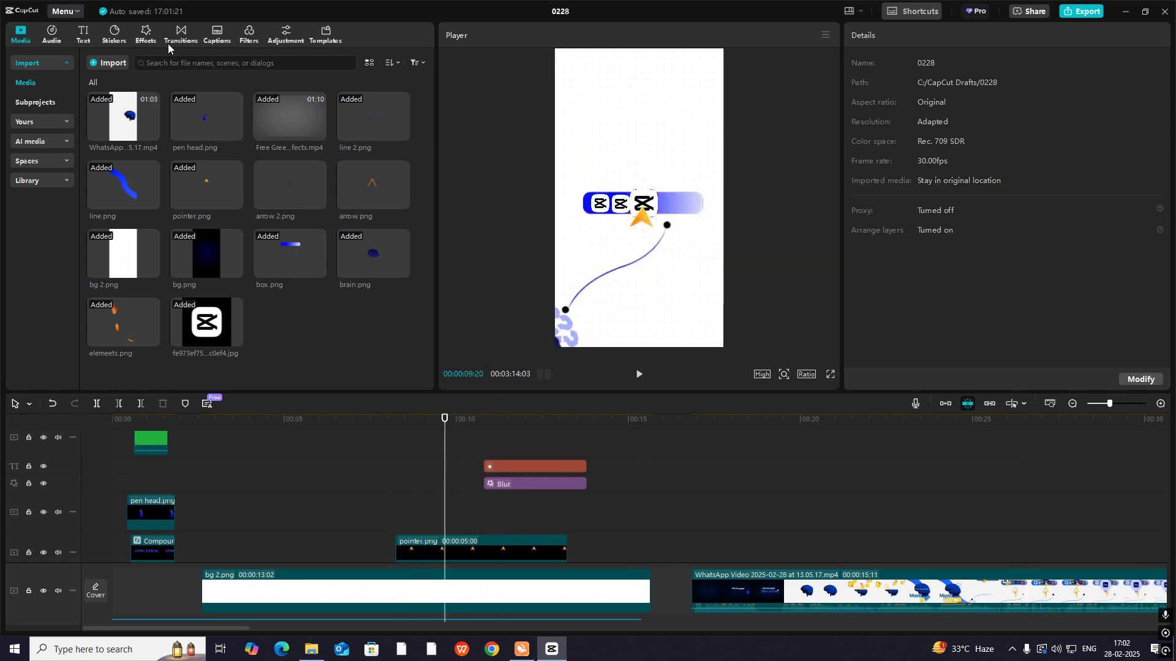
left_click_drag(425, 210, 509, 532)
scroll(521, 489, "down", 3)
scroll(496, 484, "down", 3)
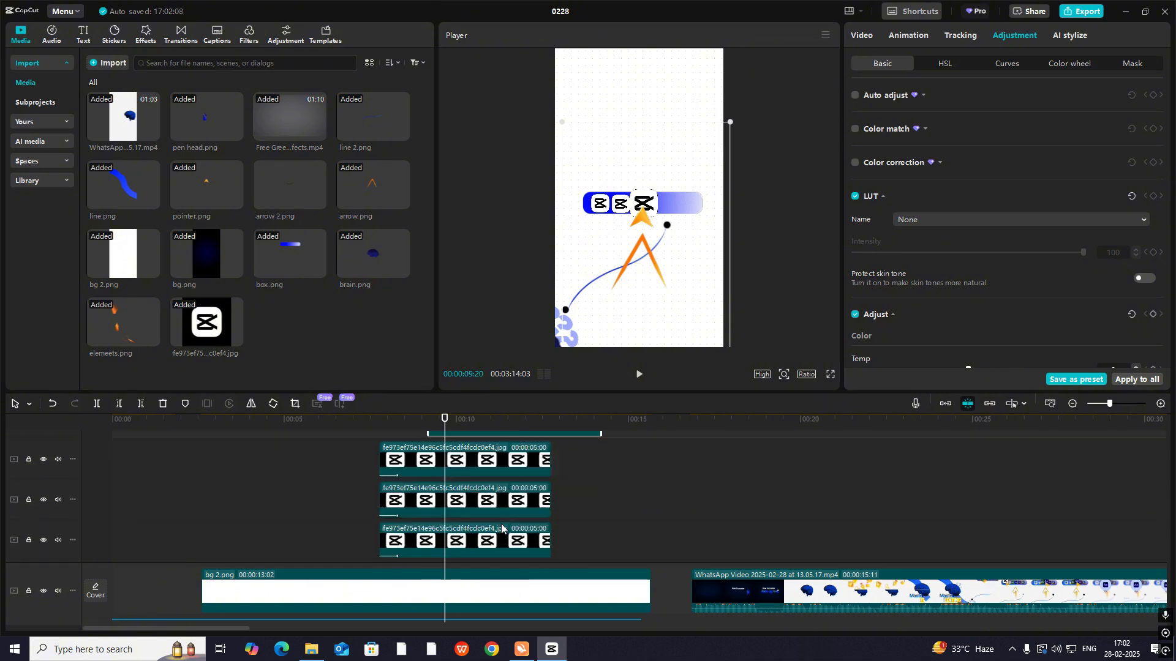
scroll(486, 438, "down", 3)
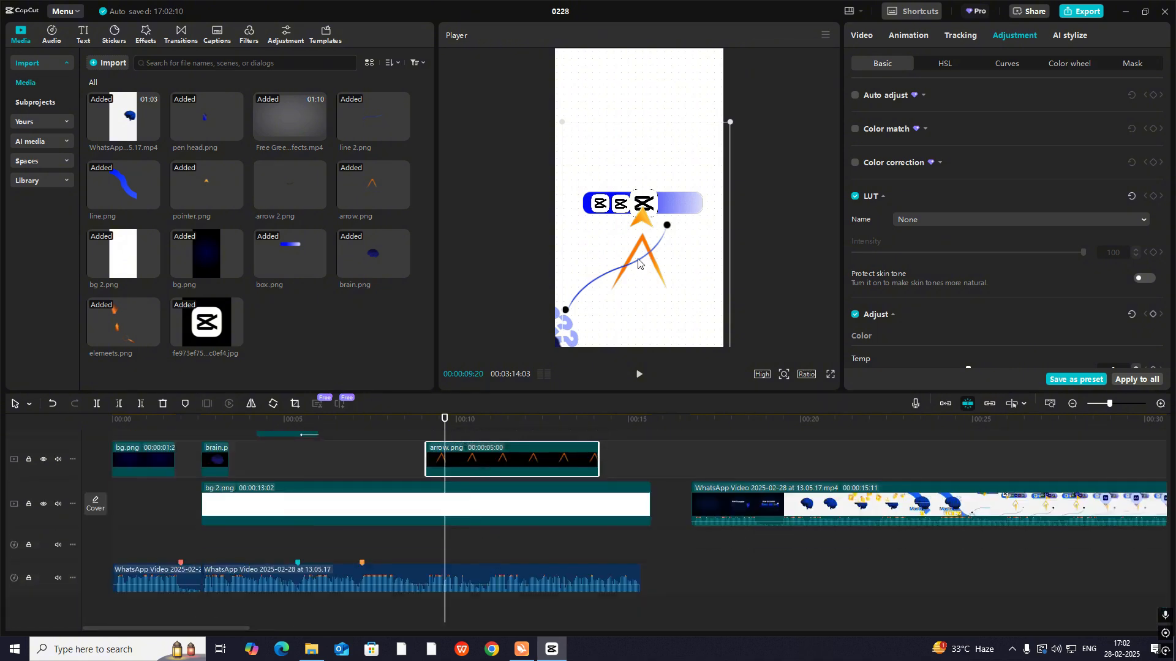
left_click_drag(638, 263, 645, 268)
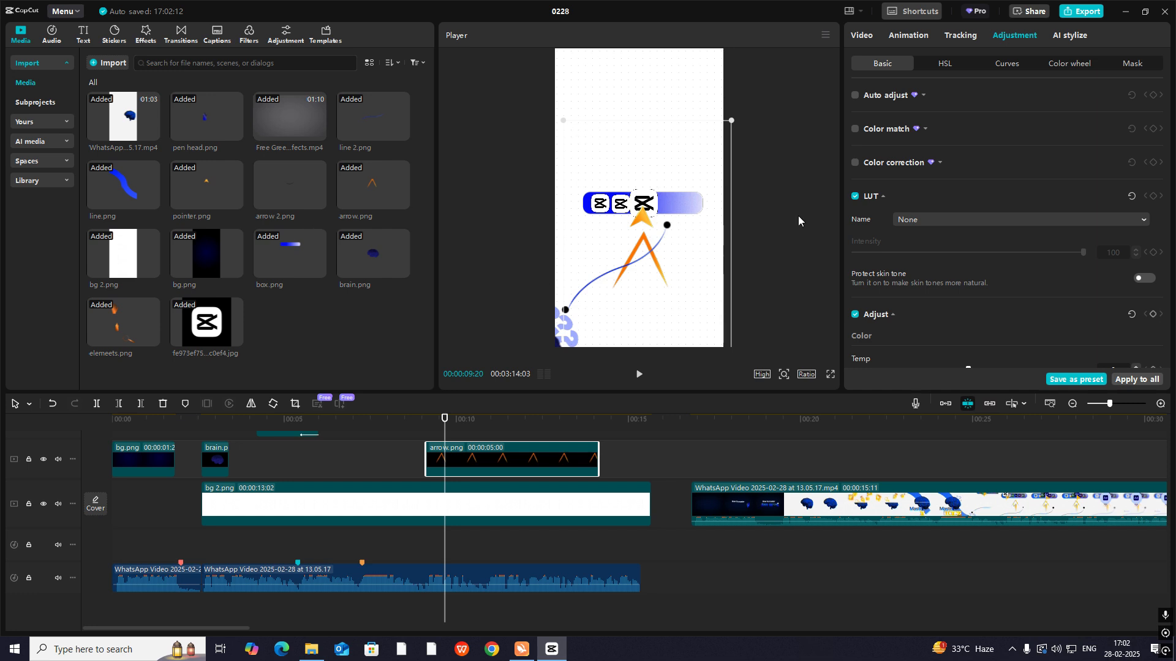
- Add a text clip reading 1 between arrow.png and bg 2.png, in Freight Sans Black and orange FF6700
left_click(82, 37)
left_click_drag(130, 115, 470, 457)
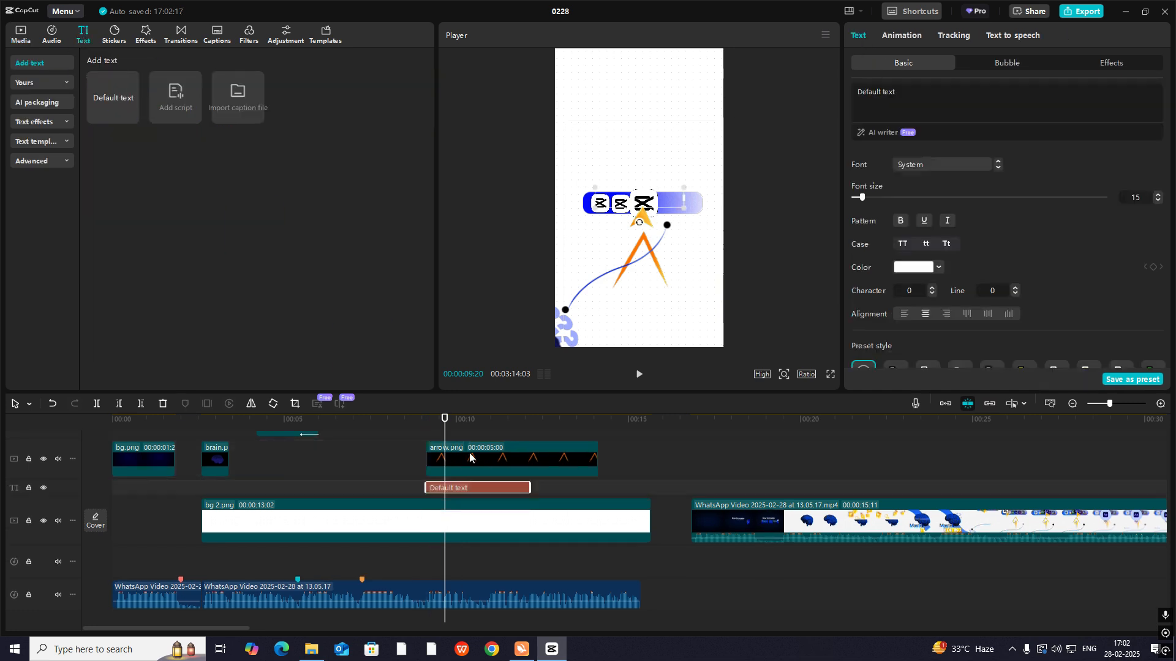
type("1")
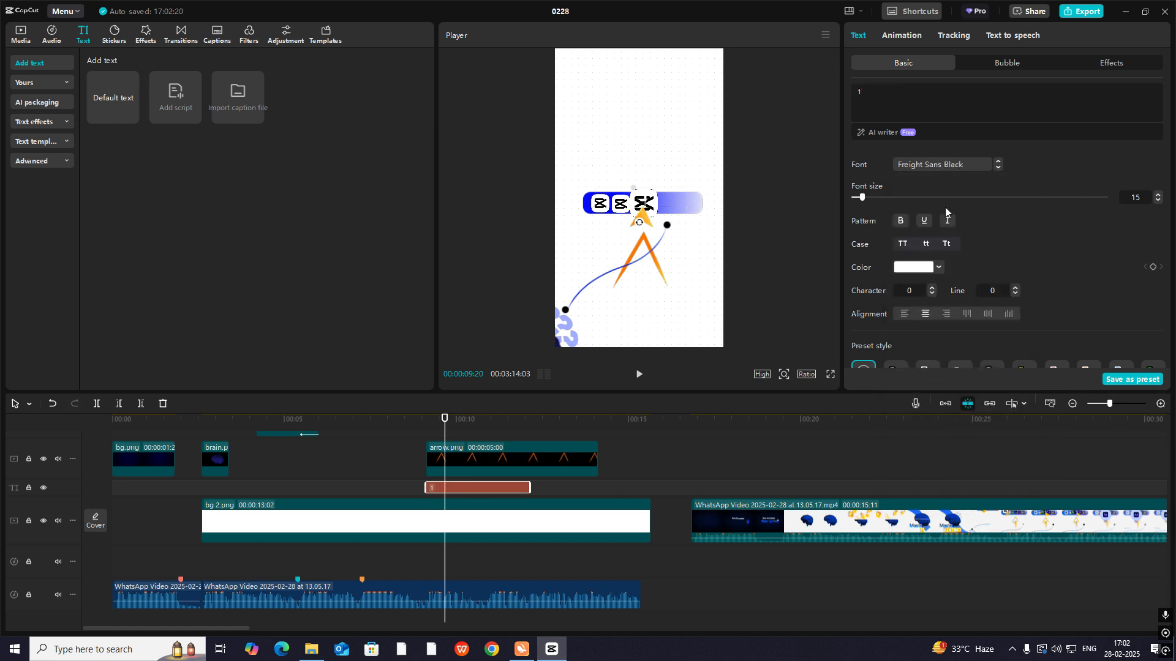
left_click(932, 269)
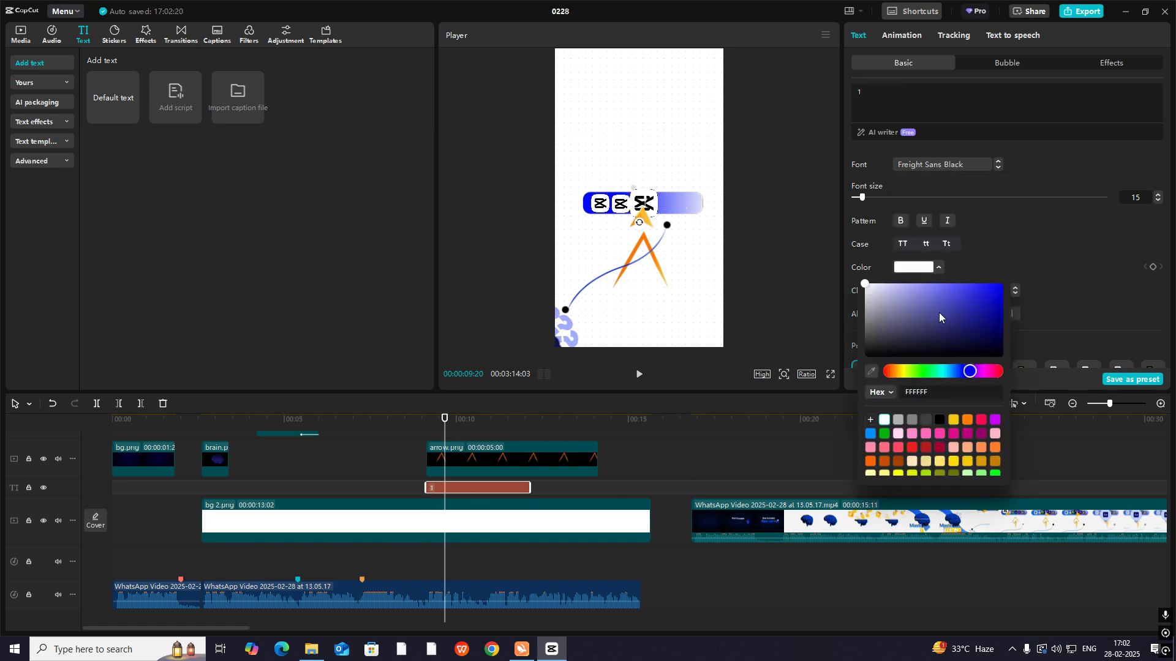
left_click(869, 463)
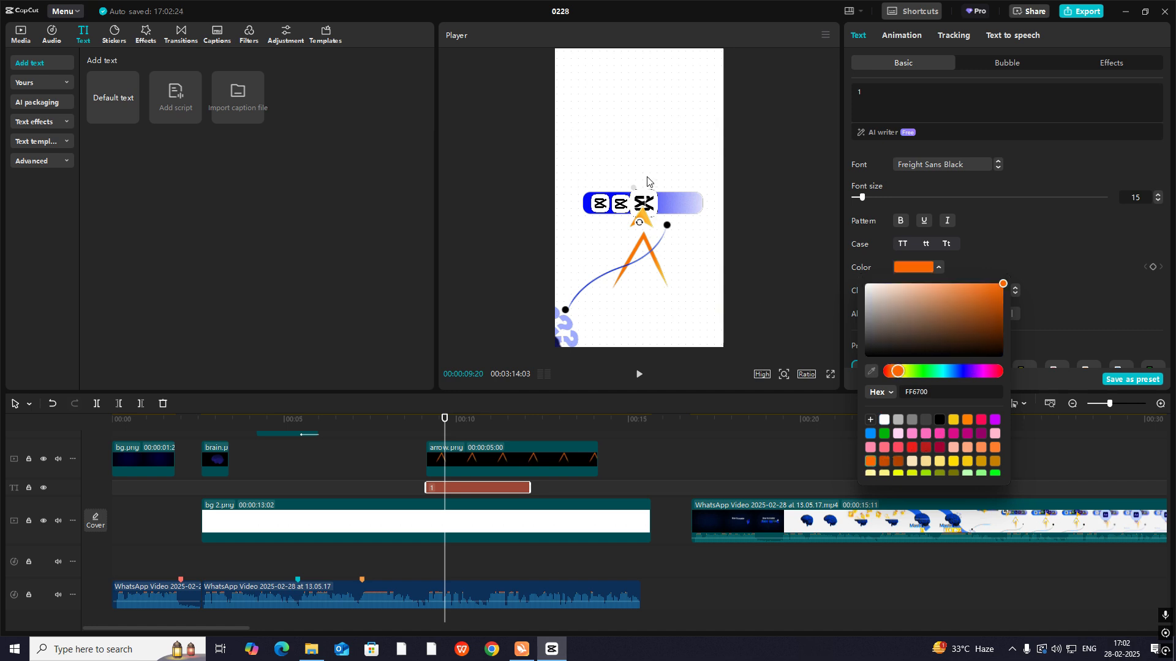
- Change the number 1's font to DejaVu Sans Condensed Bold, then shrink it and place it inside the arrow
left_click_drag(649, 193, 650, 238)
left_click(943, 164)
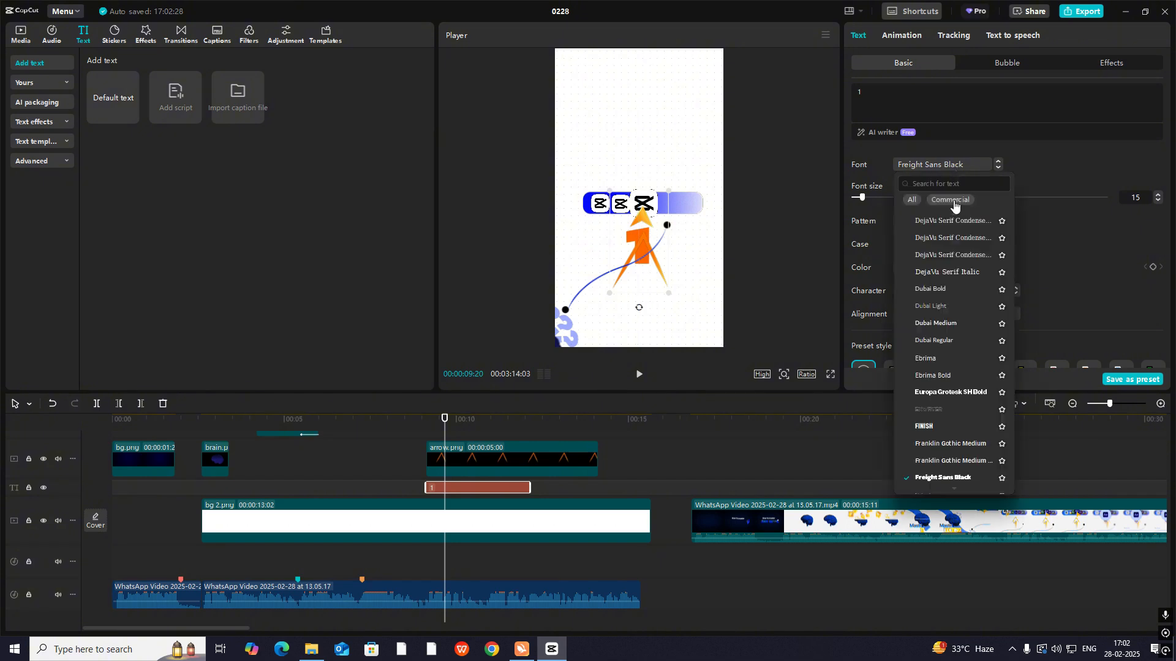
scroll(944, 232, "up", 5)
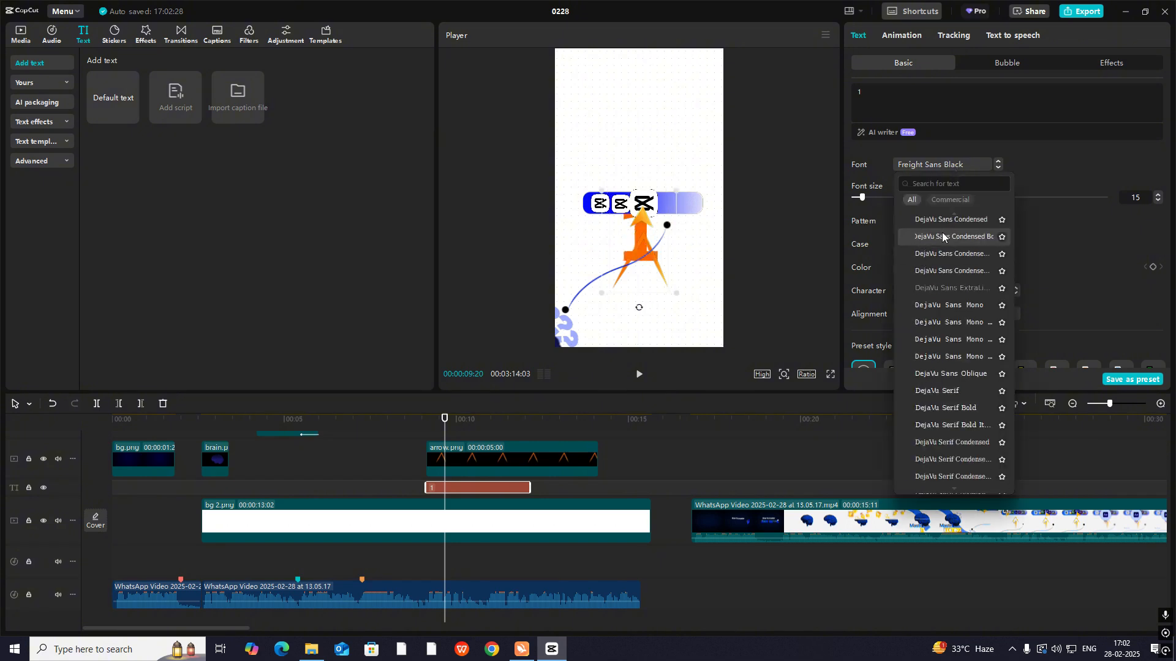
left_click(936, 237)
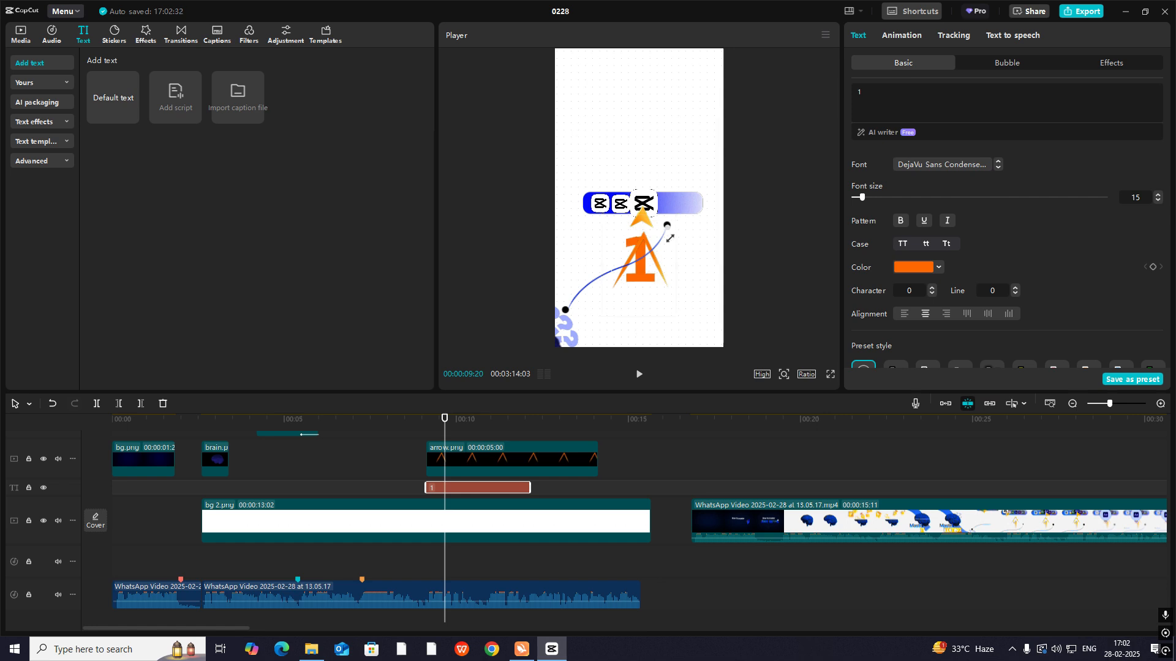
mouse_move(670, 238)
left_mouse_down()
mouse_move(640, 281)
mouse_move(673, 232)
left_mouse_up()
left_click_drag(639, 271, 644, 286)
left_click_drag(677, 246, 640, 276)
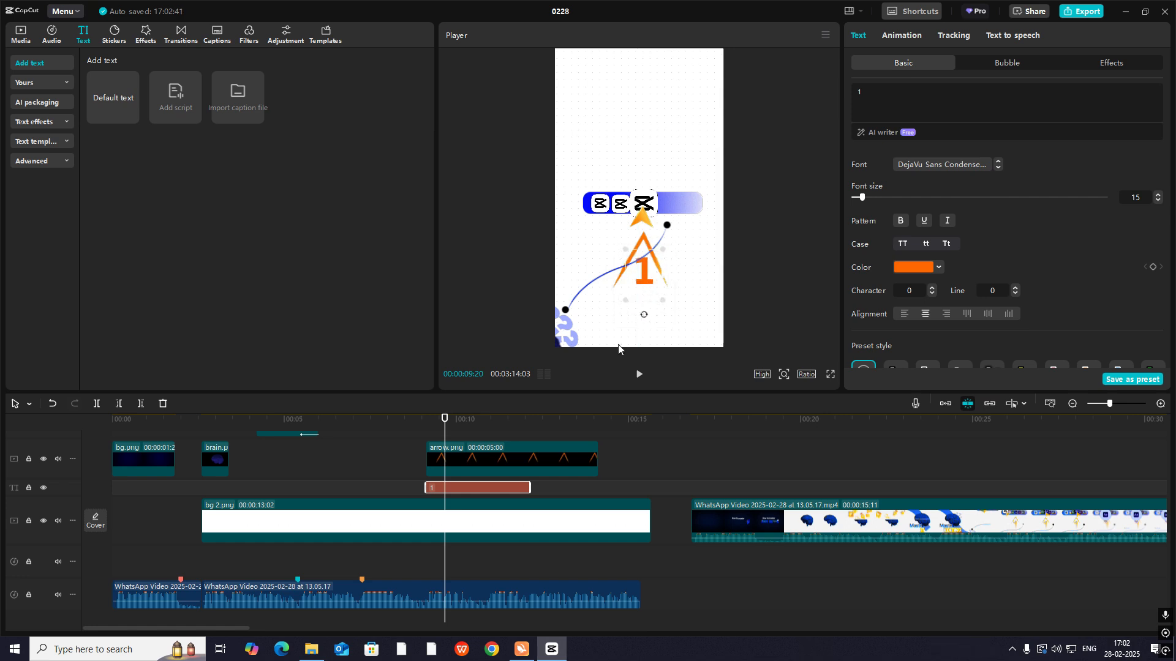
- Extend the text clip 1 and trim arrow.png to 00:00:04:18 so both clips end together
scroll(597, 453, "up", 1)
left_click(492, 481)
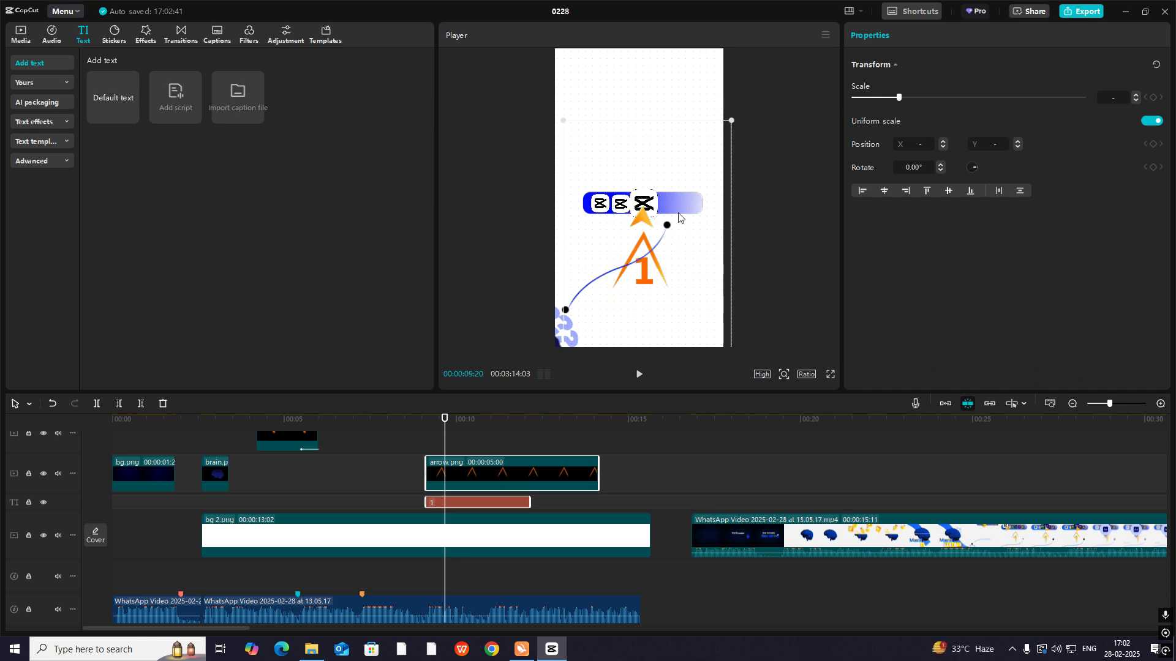
left_click_drag(528, 500, 568, 496)
left_click(530, 503)
left_click(494, 450)
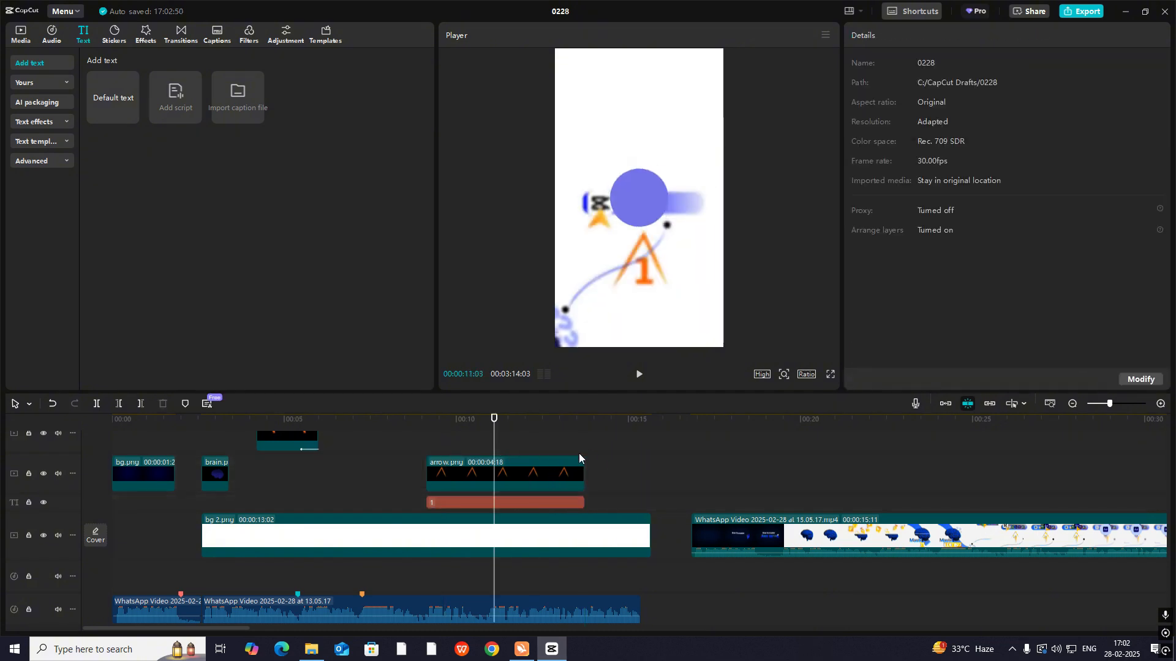
- Move arrow.png and the number 1 together to just above the tool bar in the frame
left_click_drag(580, 451, 499, 505)
left_click(428, 449)
left_click_drag(432, 450, 470, 501)
left_click_drag(655, 276, 649, 172)
- Play back the tool bar scene and shift the arrow.png and text 1 clips to start at 00:00:07:21
left_click(413, 449)
key("space")
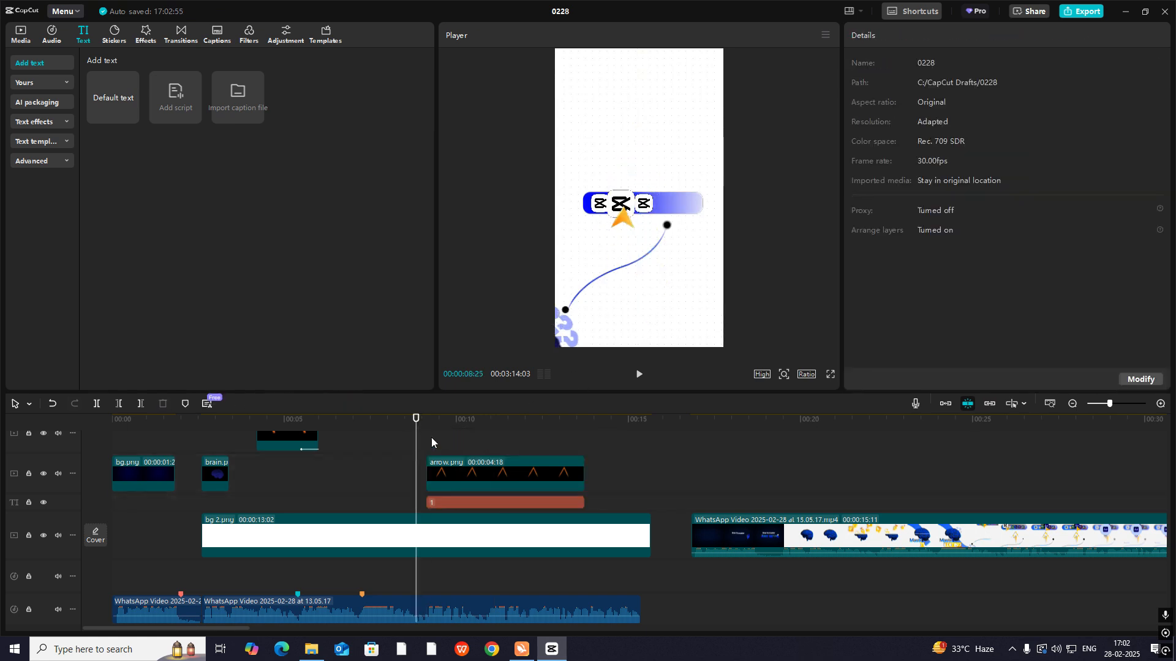
key("space")
left_click_drag(439, 456, 376, 487)
left_click_drag(504, 459, 454, 460)
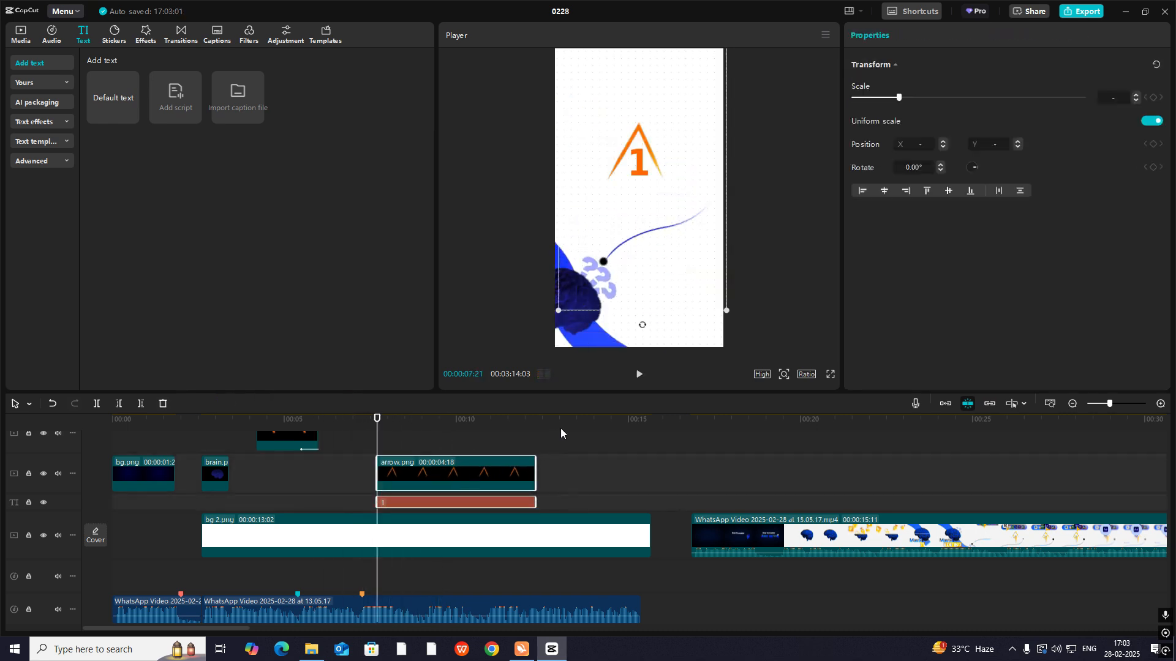
- Give arrow.png an entrance animation and apply a 0.5 s Fade In to the text 1
left_click(394, 493)
left_click(406, 475)
left_click(908, 36)
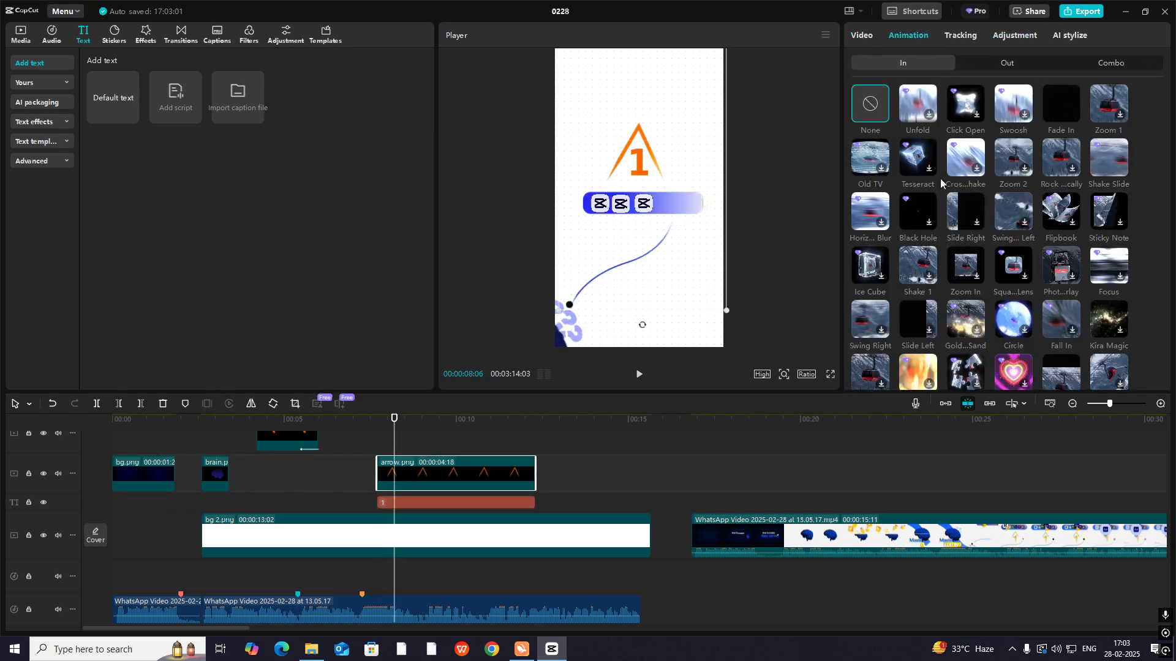
left_click(399, 505)
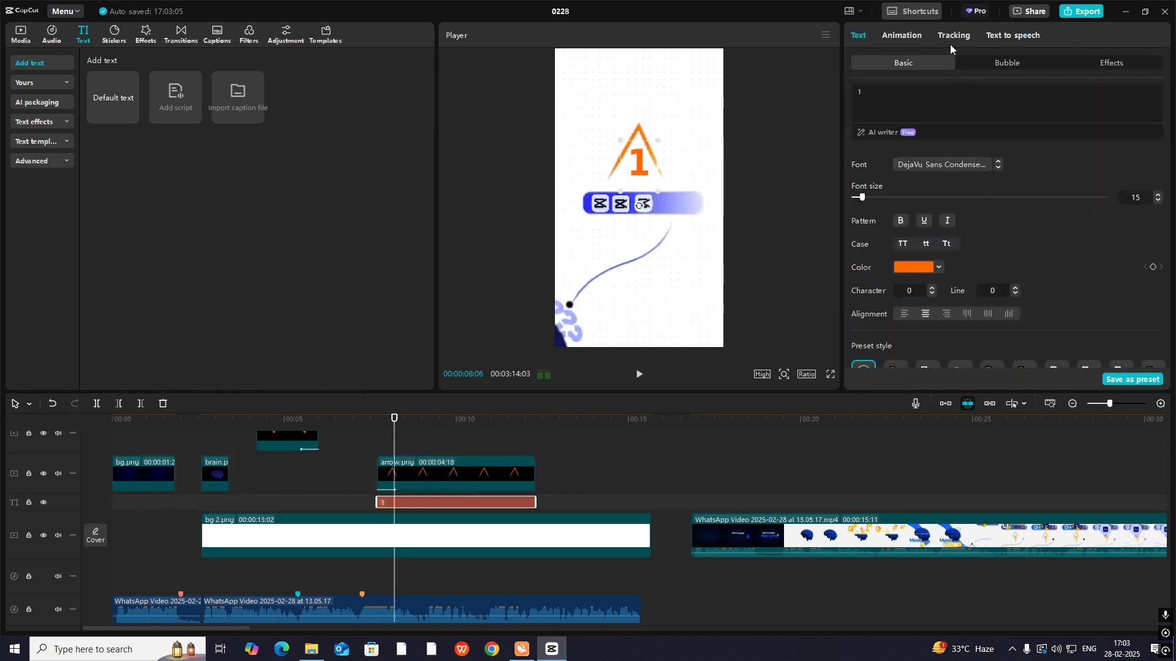
left_click(901, 35)
scroll(939, 218, "down", 10)
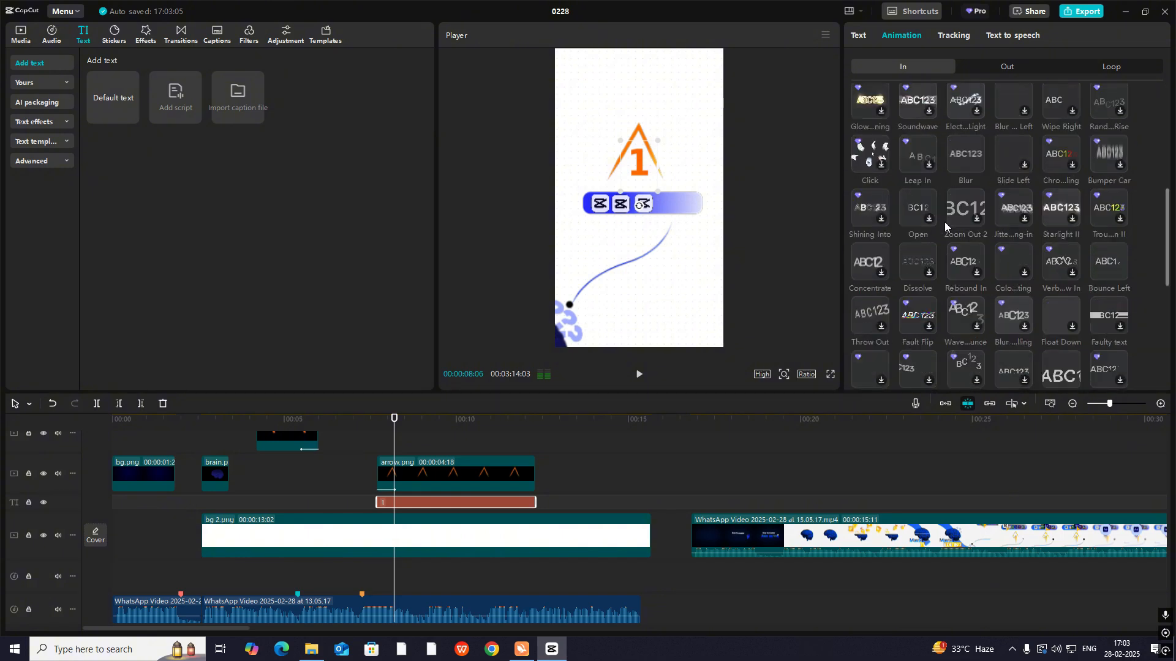
scroll(920, 232, "down", 2)
scroll(893, 235, "up", 1)
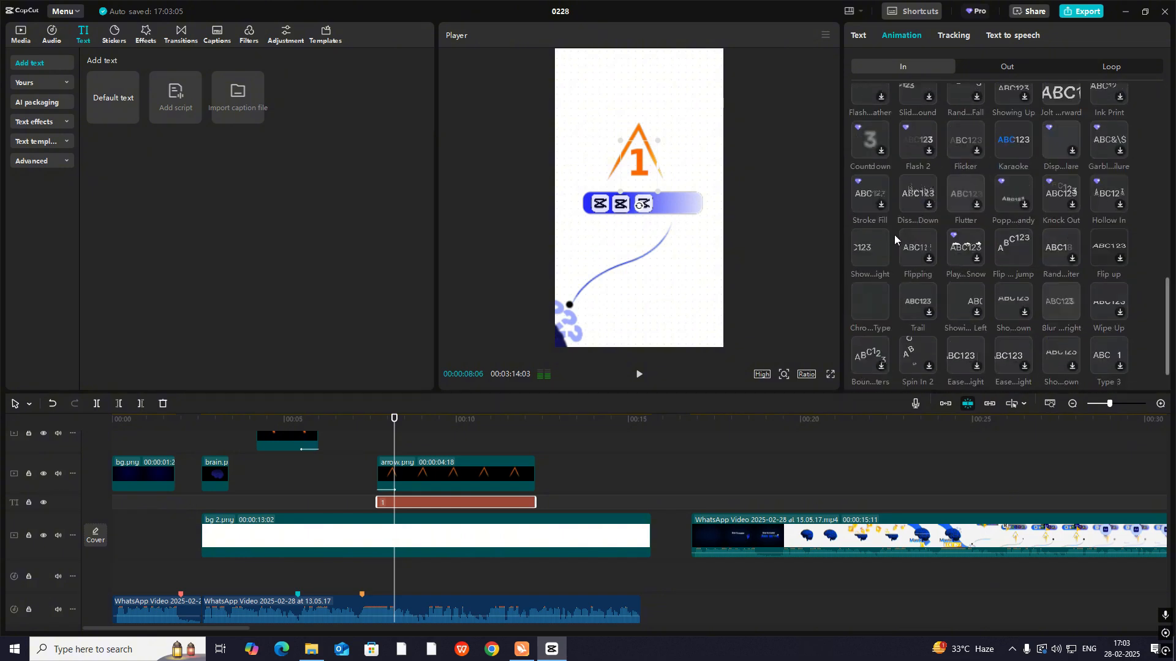
scroll(965, 210, "up", 10)
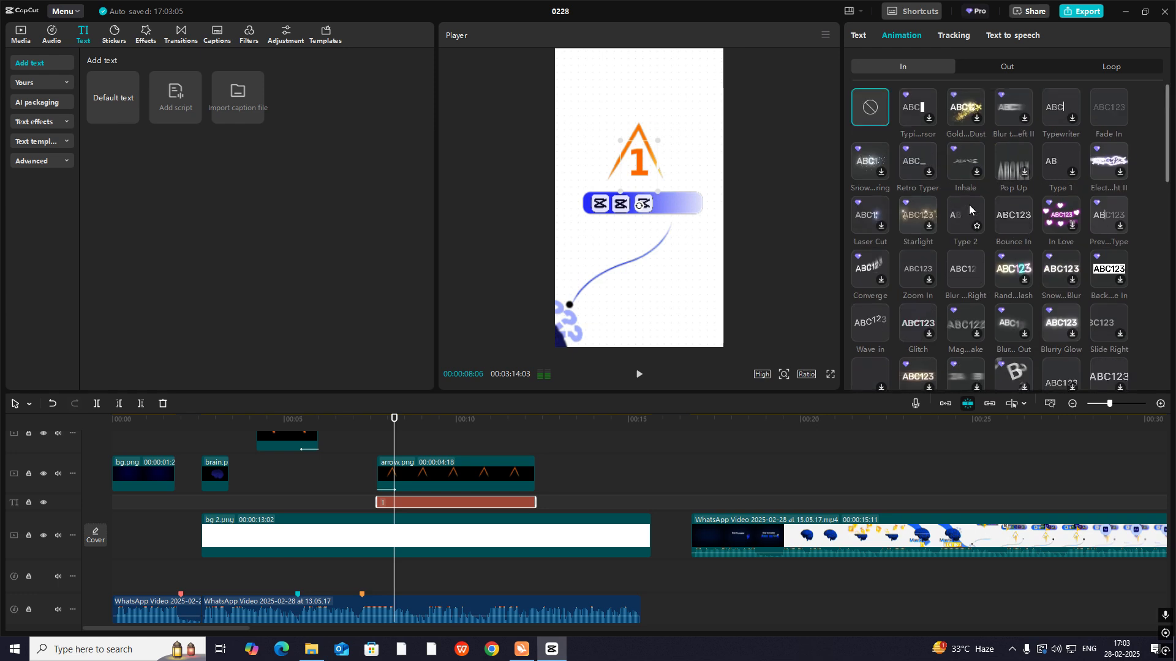
- Play back the numbered arrow's entrance through to the blurred circle transition
left_click(371, 452)
key("space")
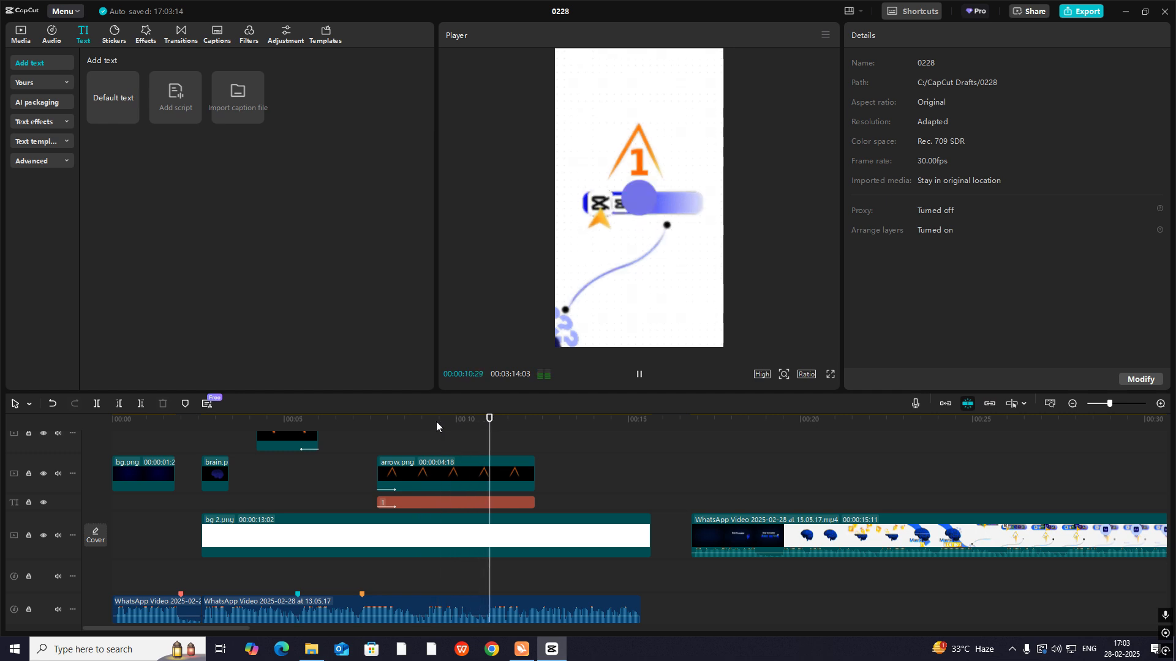
key("space")
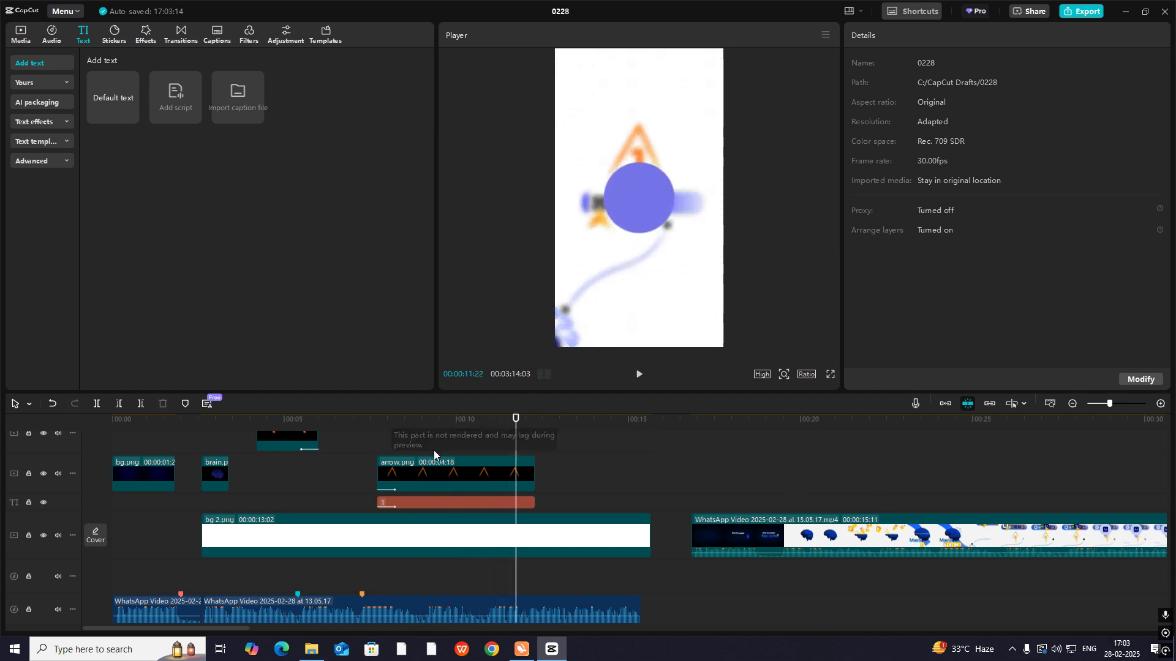
- Copy the tool bar's first logo clip above the circle text clip, aligned to its start, and centre the logo on the circle
left_click(21, 35)
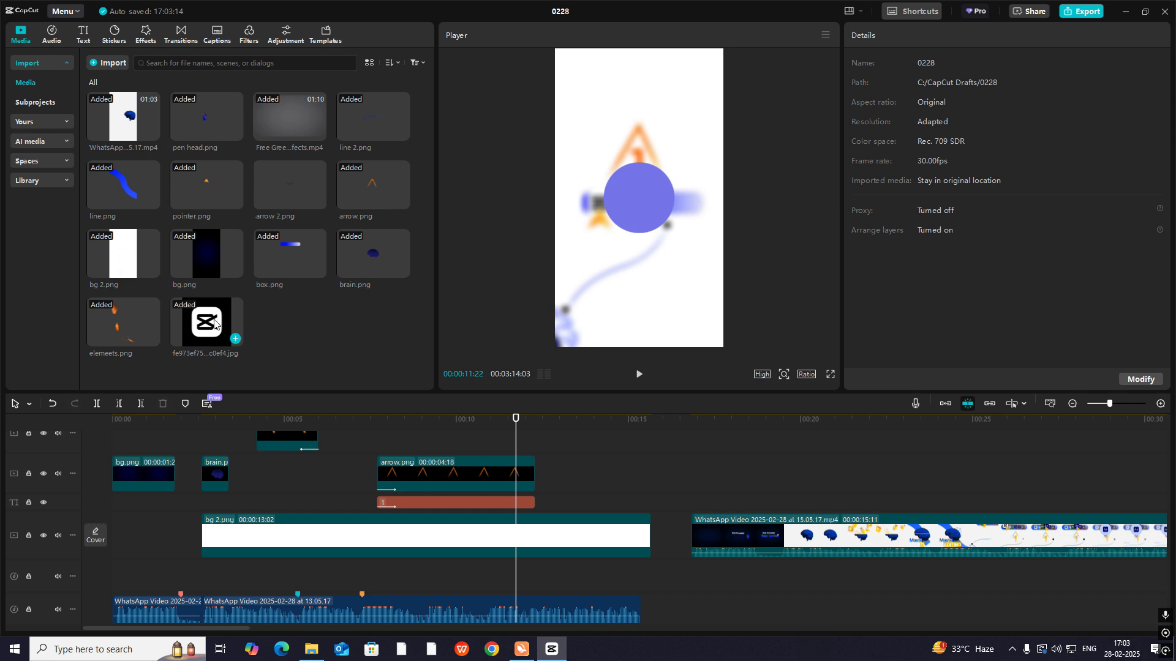
left_click_drag(216, 324, 474, 493)
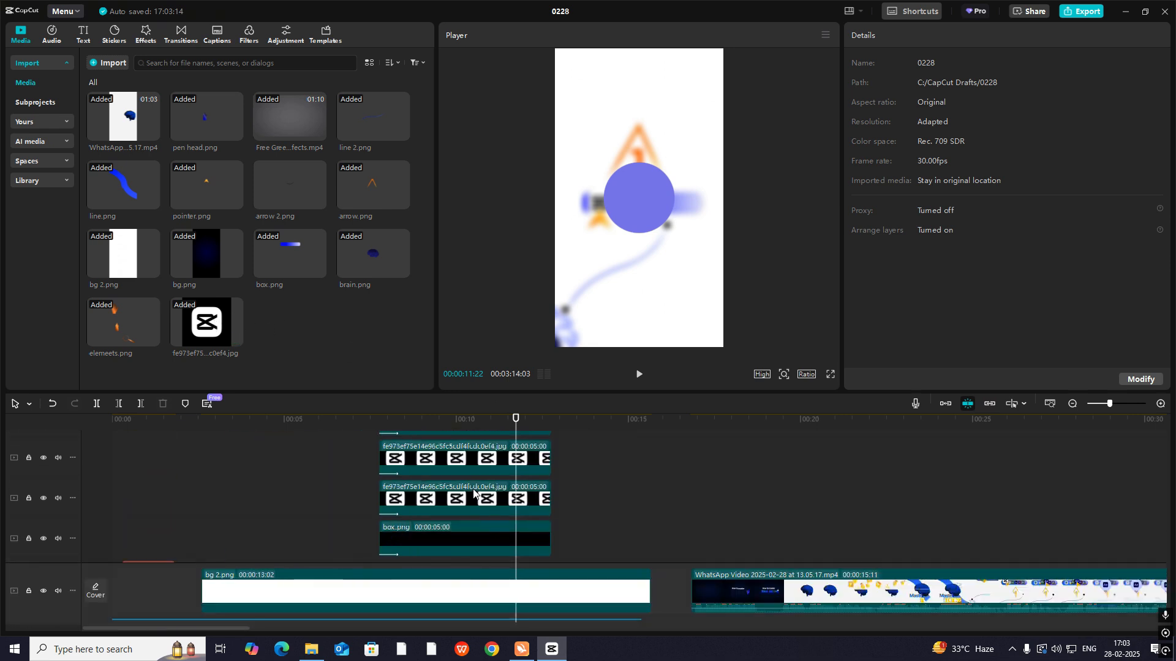
left_click(459, 460)
left_click(455, 506)
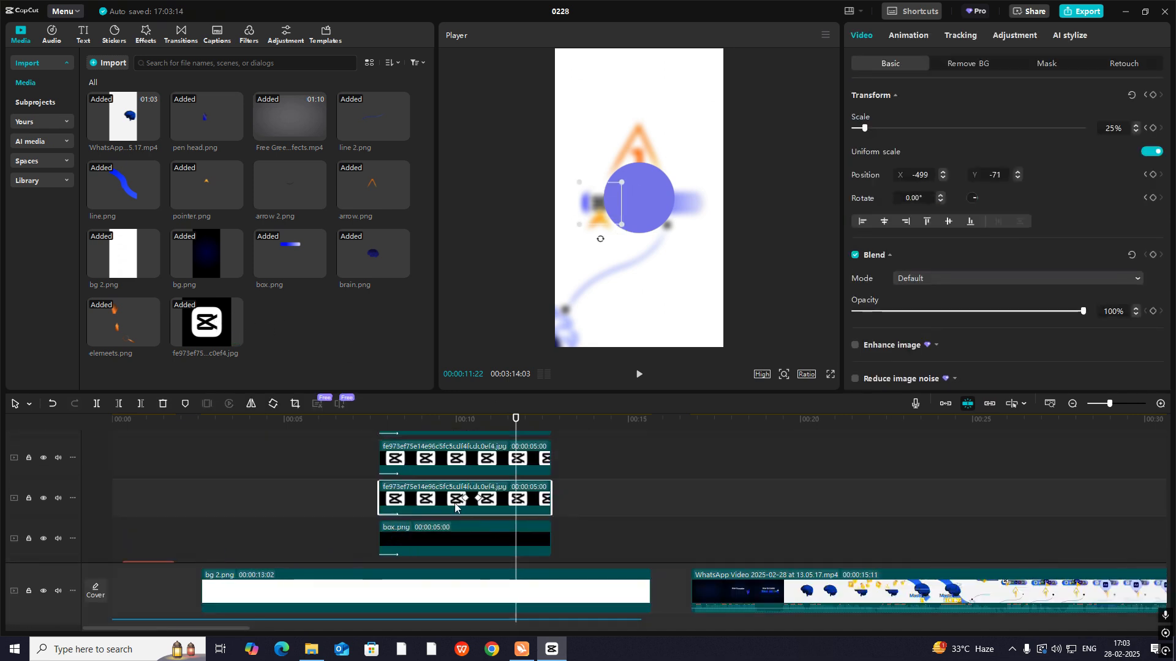
scroll(453, 504, "up", 5)
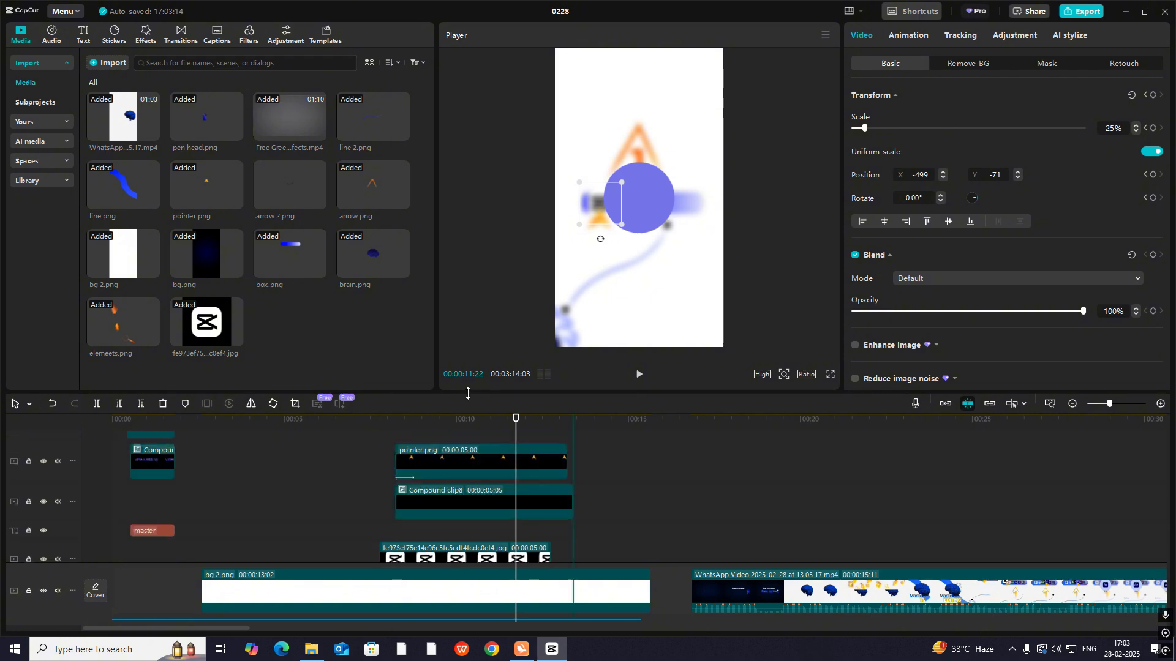
left_click_drag(469, 440, 555, 504)
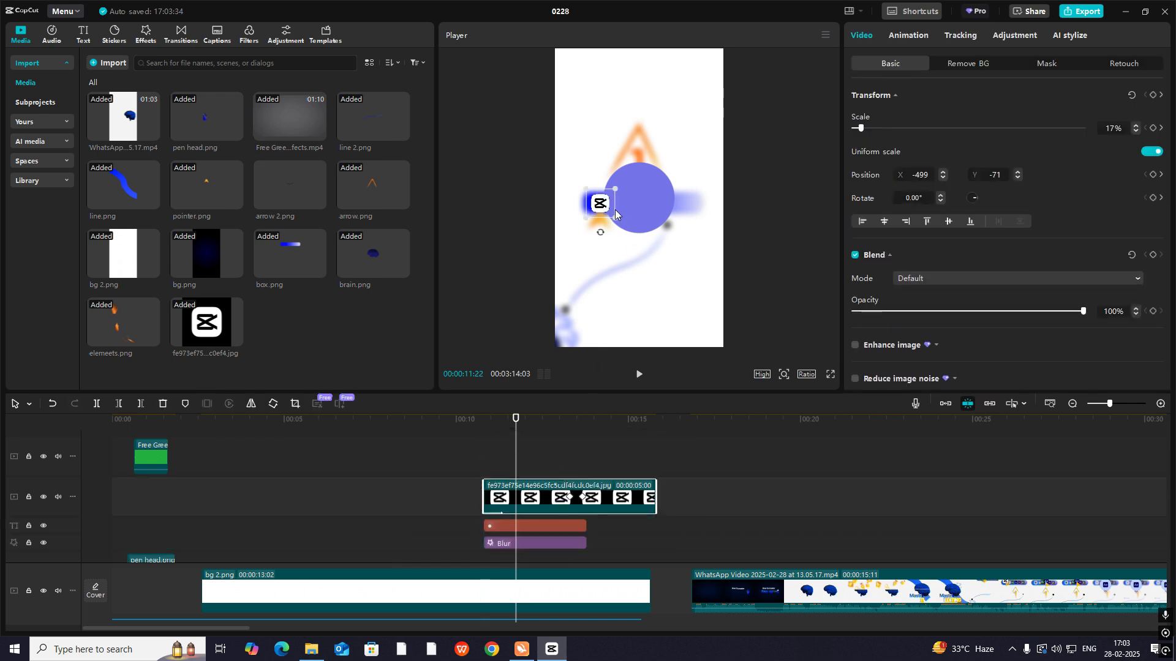
left_click_drag(610, 216, 649, 207)
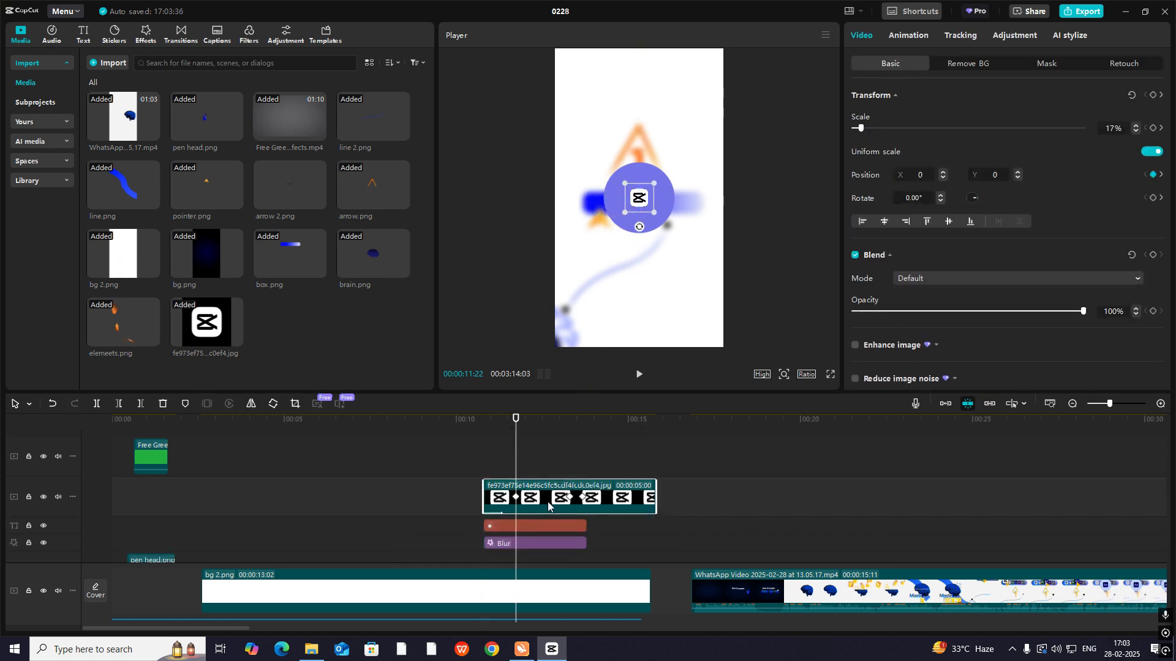
- Delete the copied logo's keyframes and set its scale to 37%
left_click(570, 498)
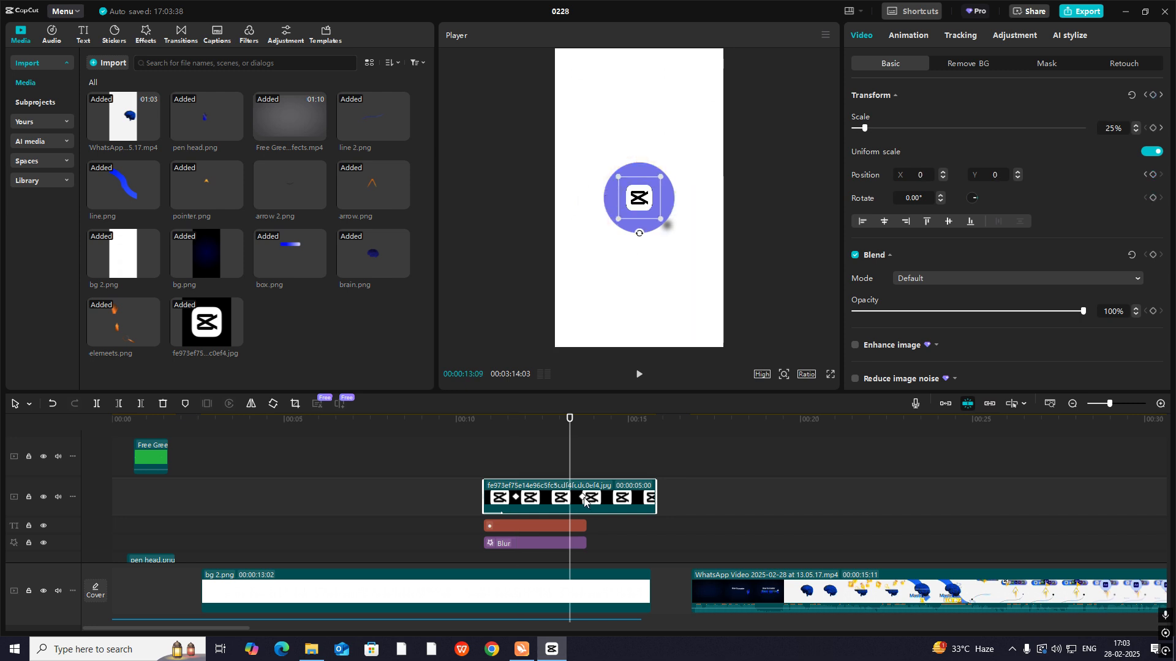
left_click(582, 499)
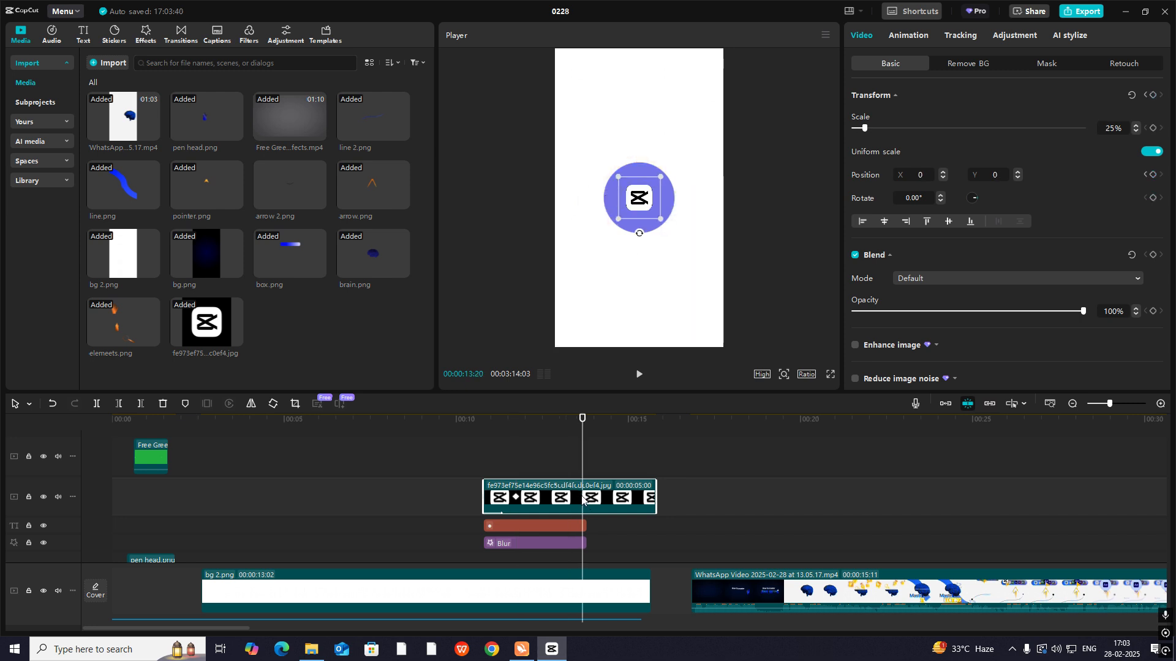
left_click(516, 499)
key("Delete")
left_click(490, 460)
left_click(522, 462)
left_click(541, 499)
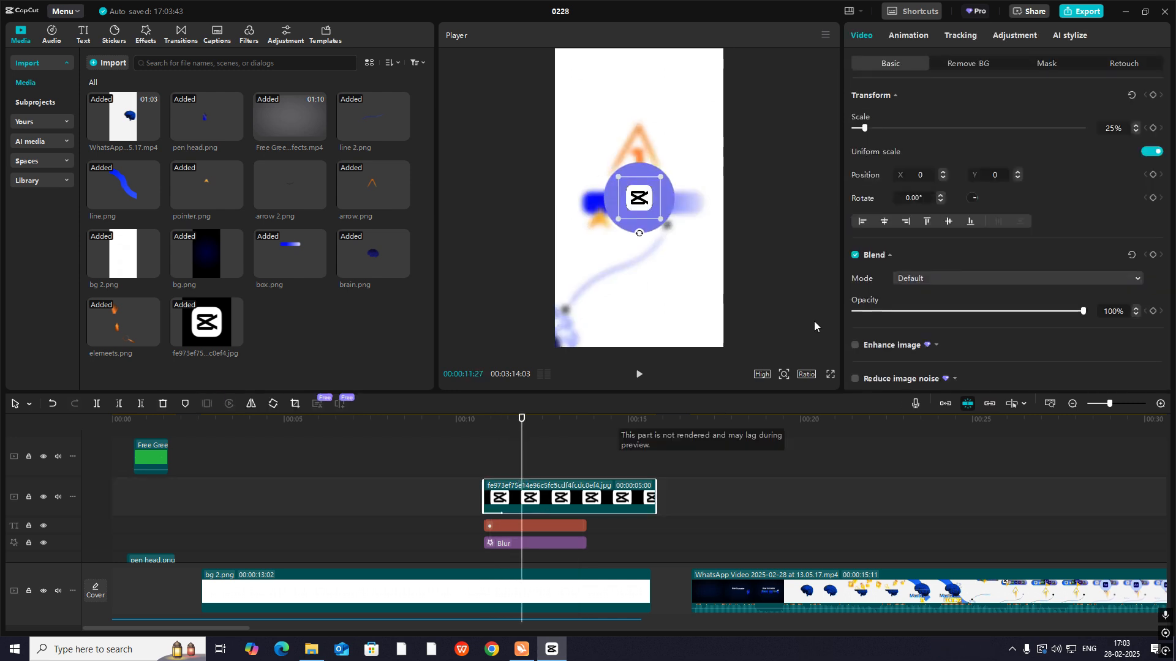
left_click_drag(873, 129, 869, 128)
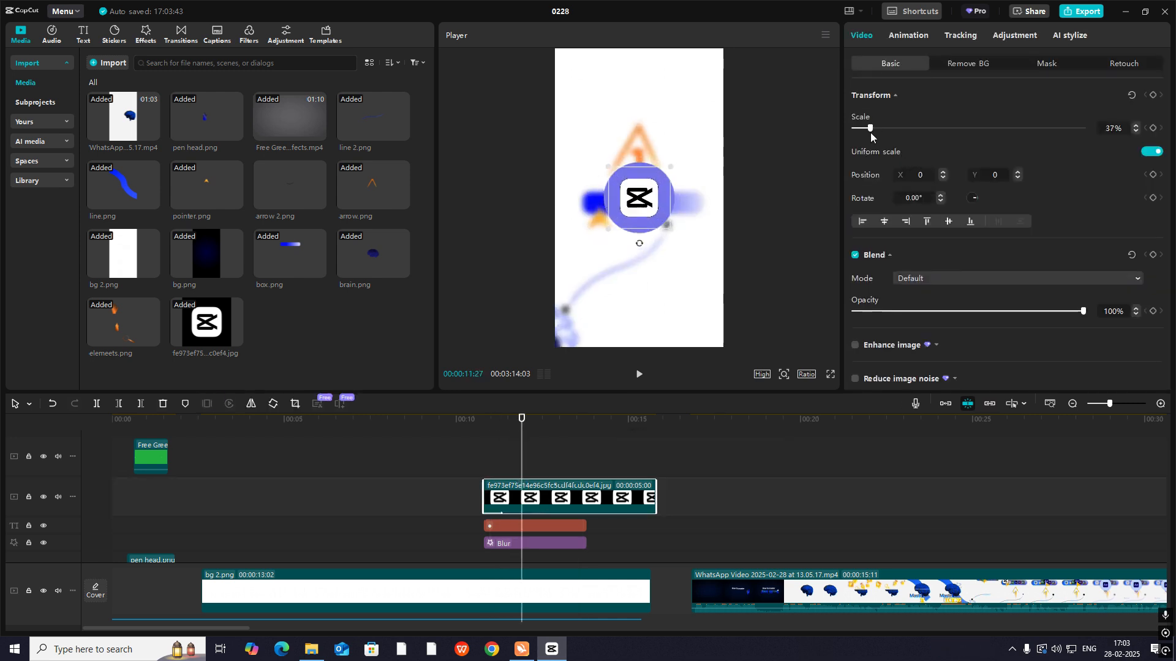
- Check the logo circle in the reference around 00:00:28:09 and compare it with the recreated transition
left_click(911, 524)
left_click(1024, 542)
left_click_drag(1024, 541, 1085, 590)
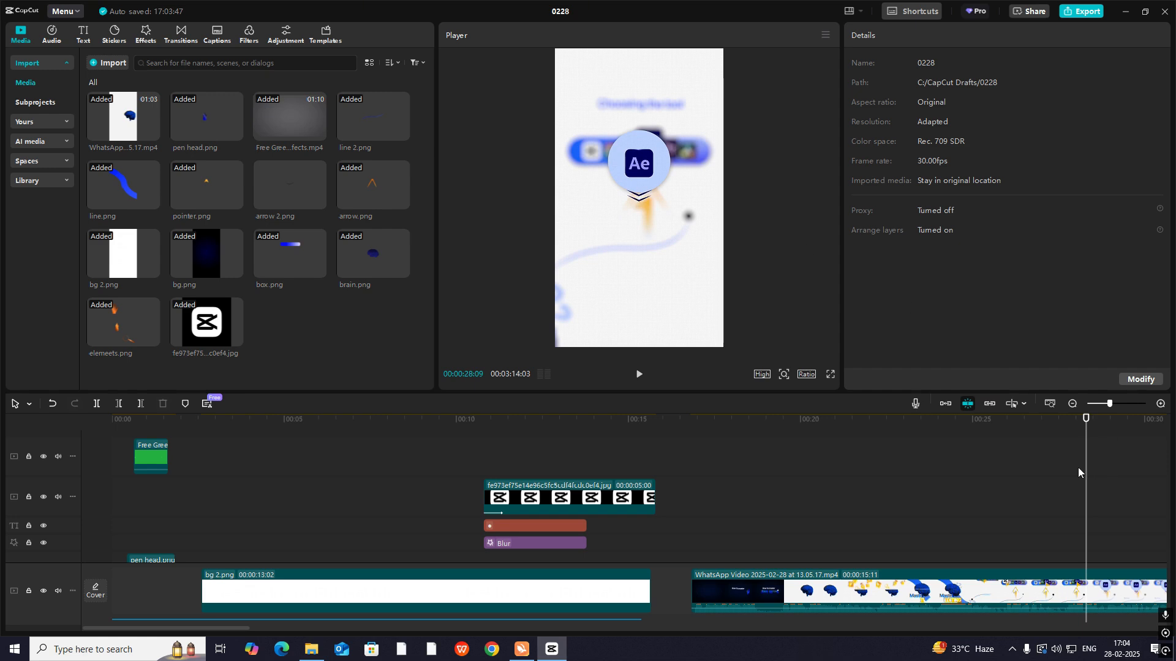
left_click_drag(525, 456, 484, 462)
left_click(516, 499)
key("space")
key("space")
- Keyframe the logo's transform and blend at 00:00:10:24 and 00:00:11:22, moving it from Y -173 to Y 0
left_click(512, 500)
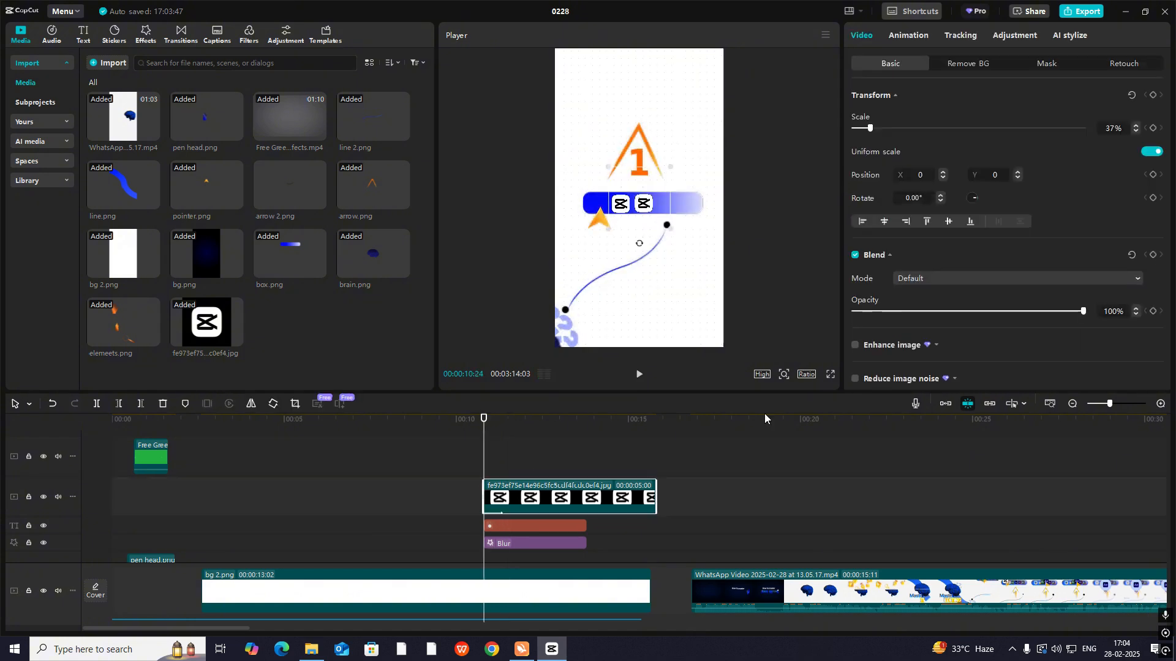
left_click(1153, 95)
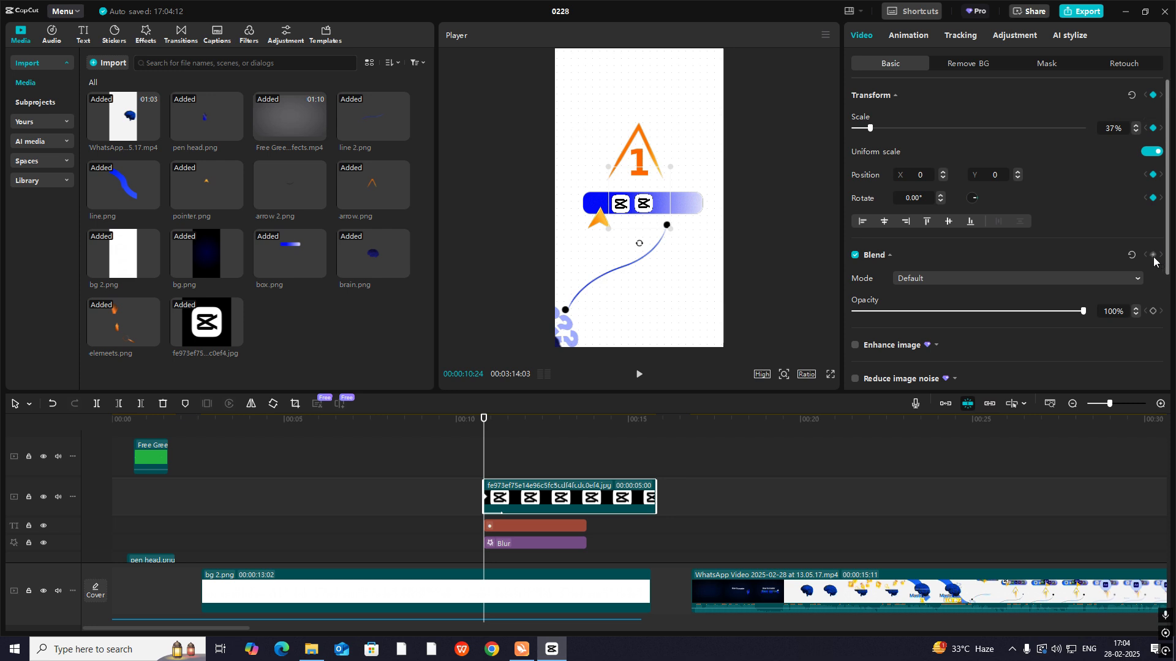
left_click(1153, 255)
left_click_drag(484, 450, 516, 448)
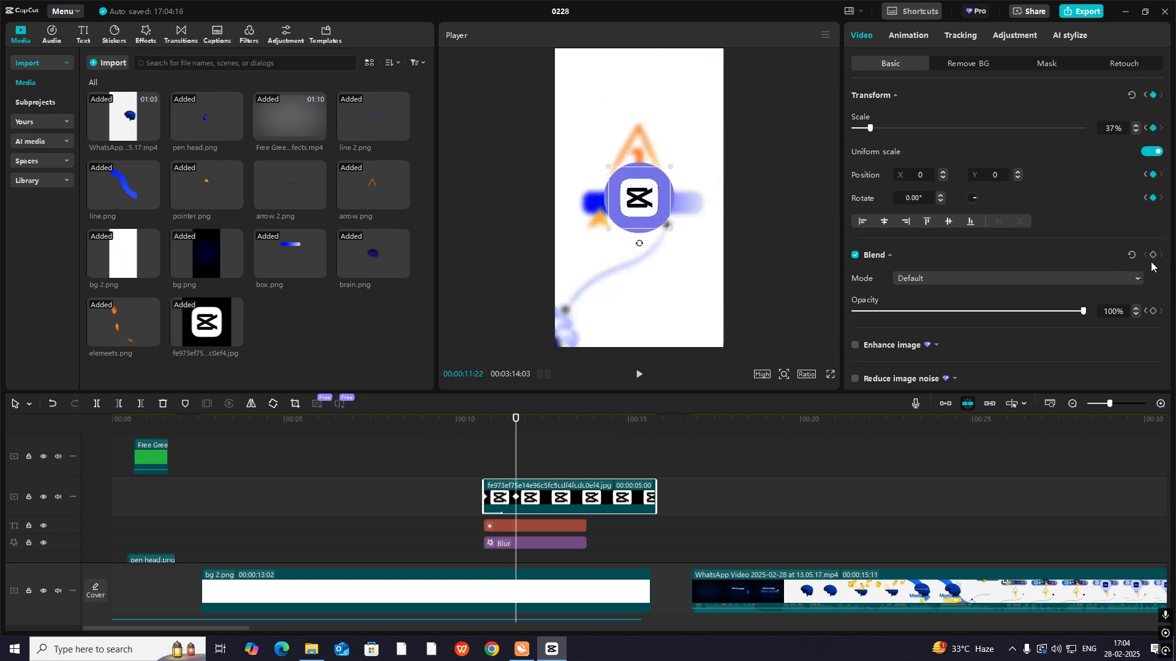
left_click(484, 423)
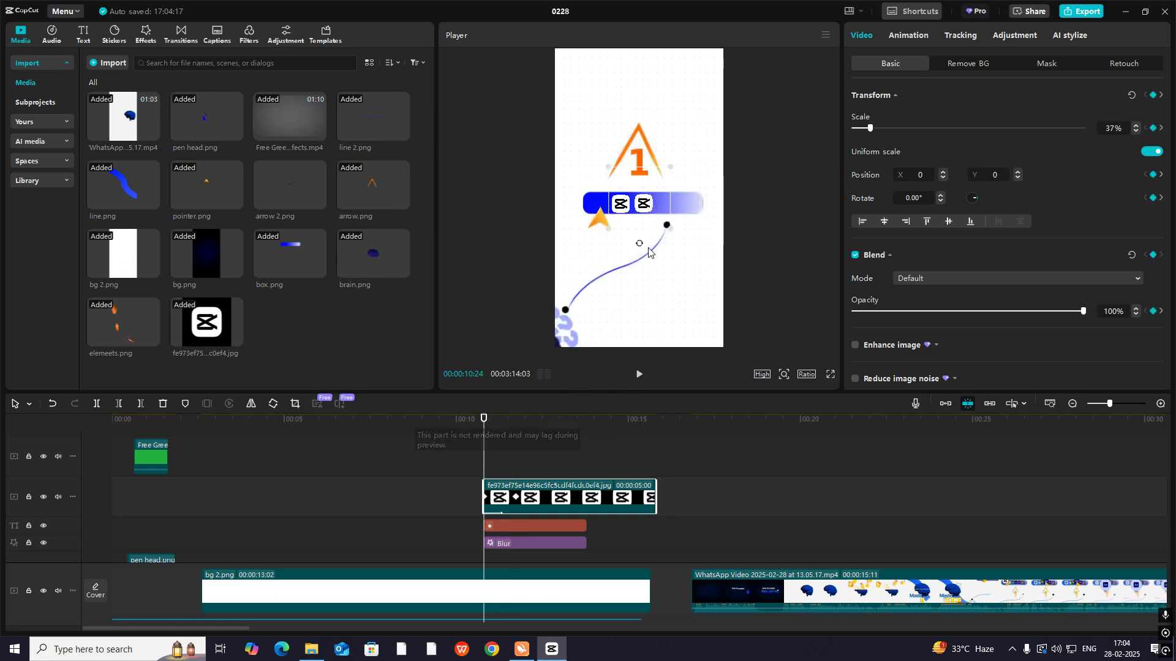
left_click(516, 473)
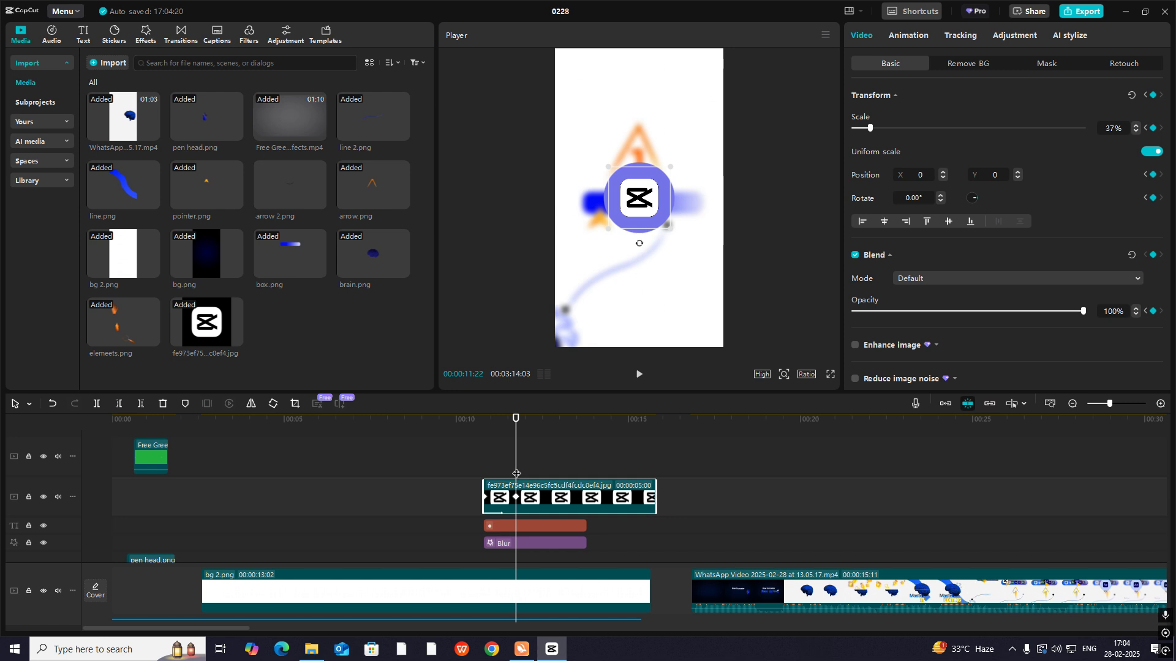
- Apply the Cubic Out curve to the logo's Y position keyframes and play back the movement
double_click(517, 493)
scroll(518, 519, "up", 1)
left_click(541, 509)
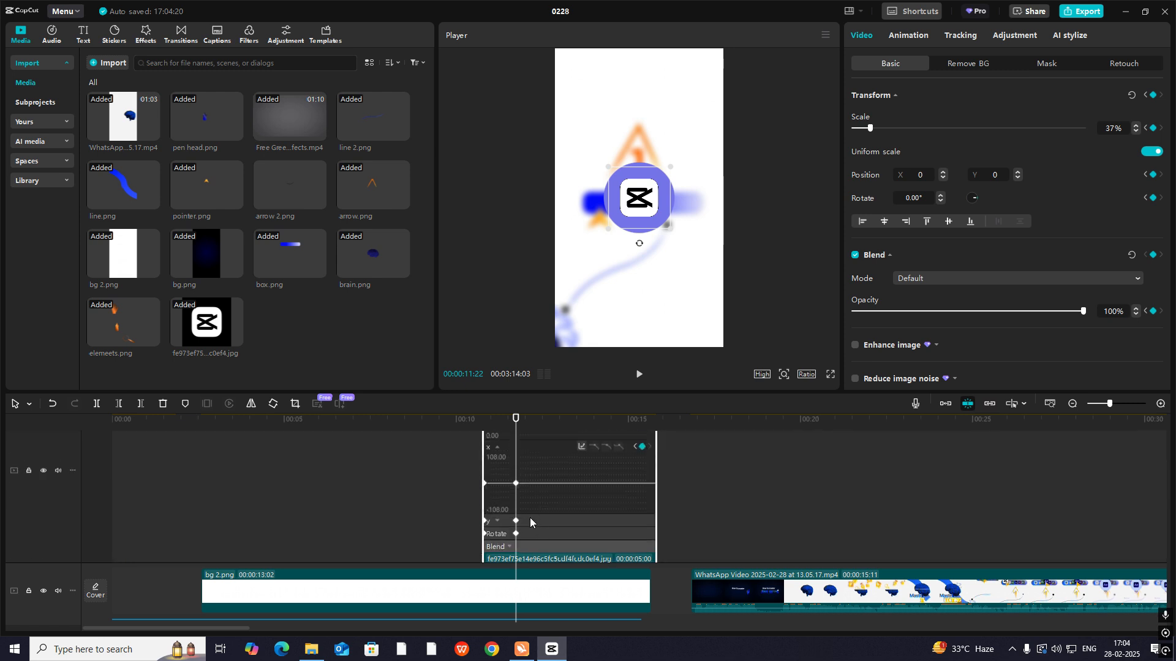
left_click(530, 521)
left_click(581, 460)
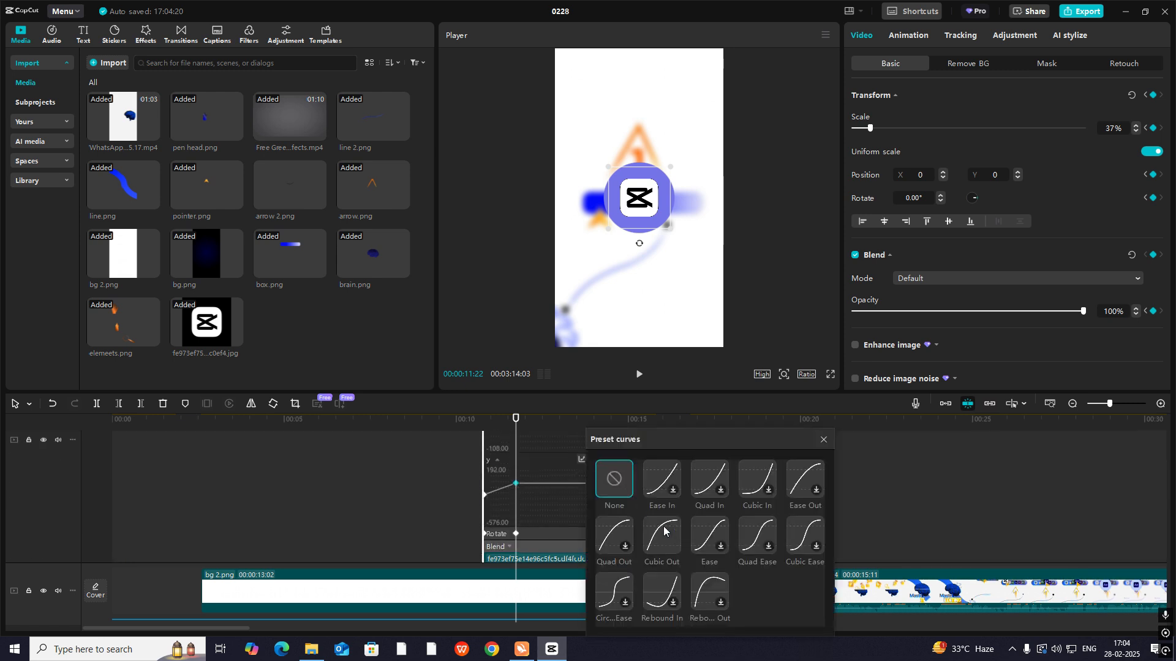
left_click(664, 527)
left_click(818, 441)
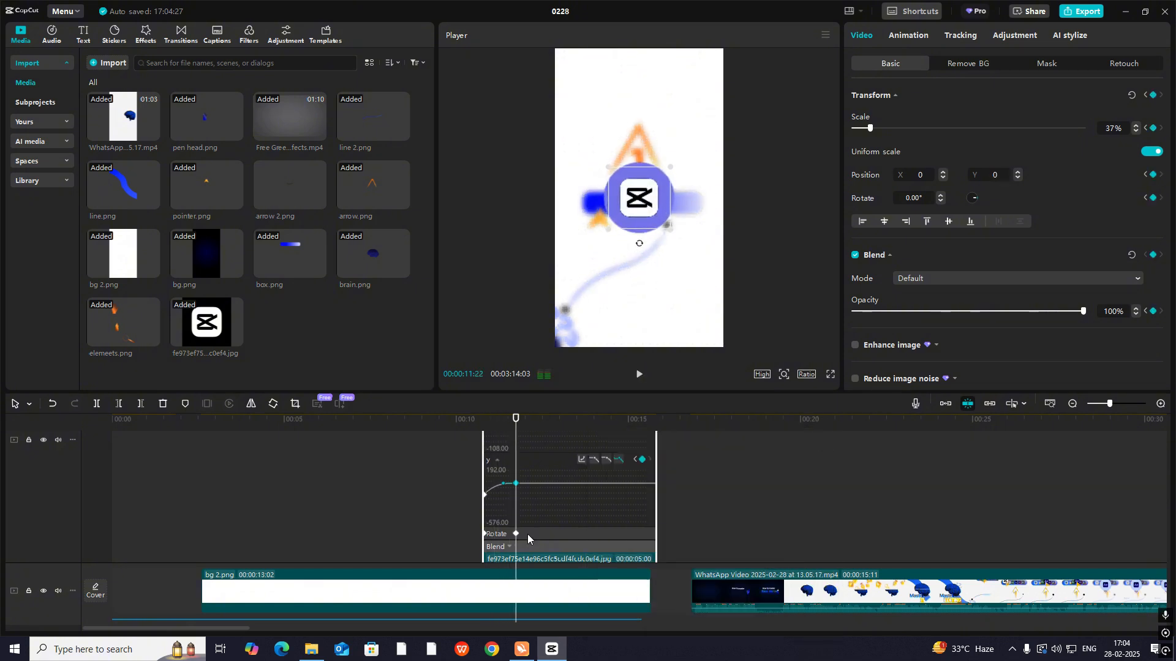
left_click(490, 487)
key("space")
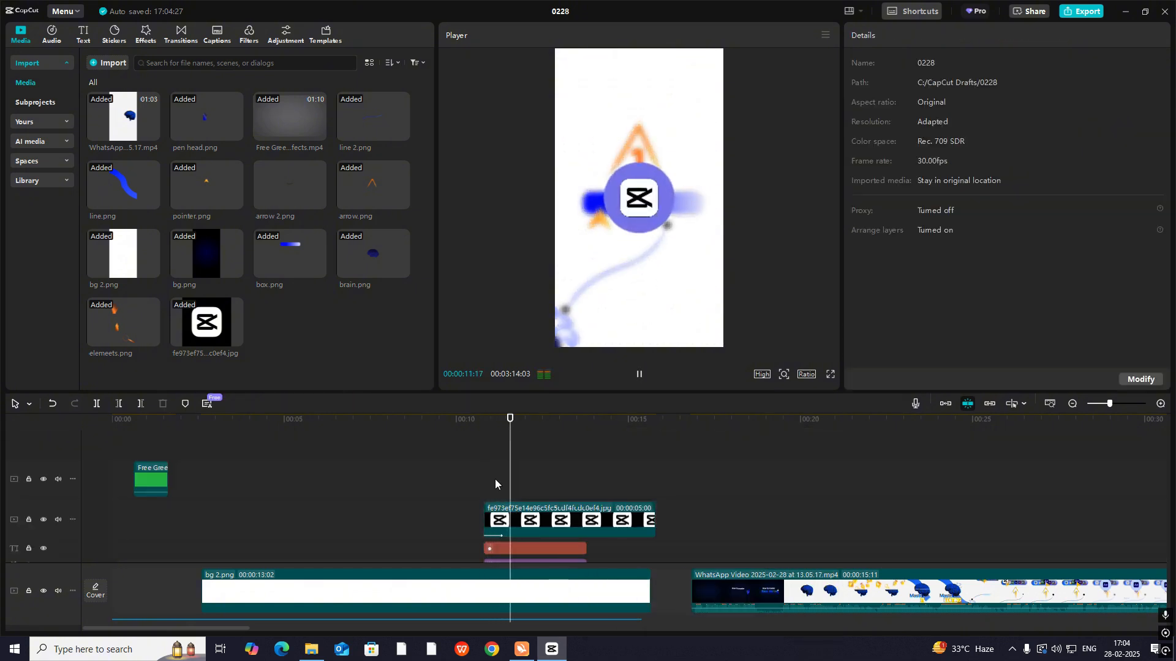
- Play back the logo reveal and check the chevrons under the circle in the reference around 00:00:28:08
left_click(486, 478)
key("space")
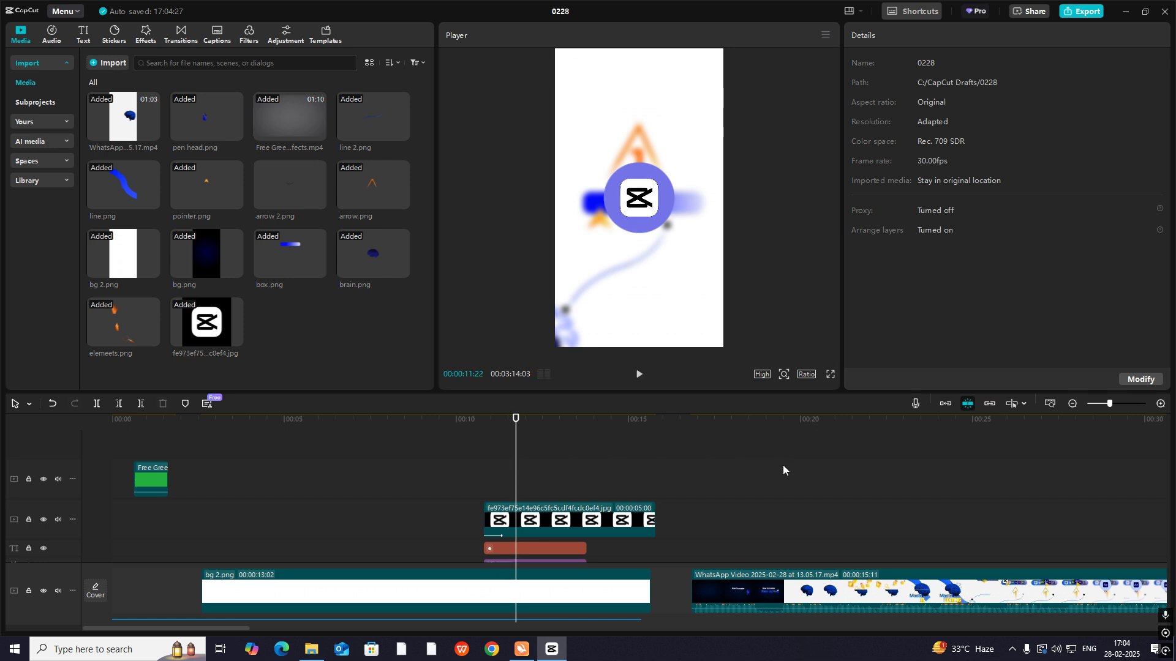
scroll(783, 466, "down", 3)
left_click(949, 490)
left_click_drag(950, 490, 1085, 565)
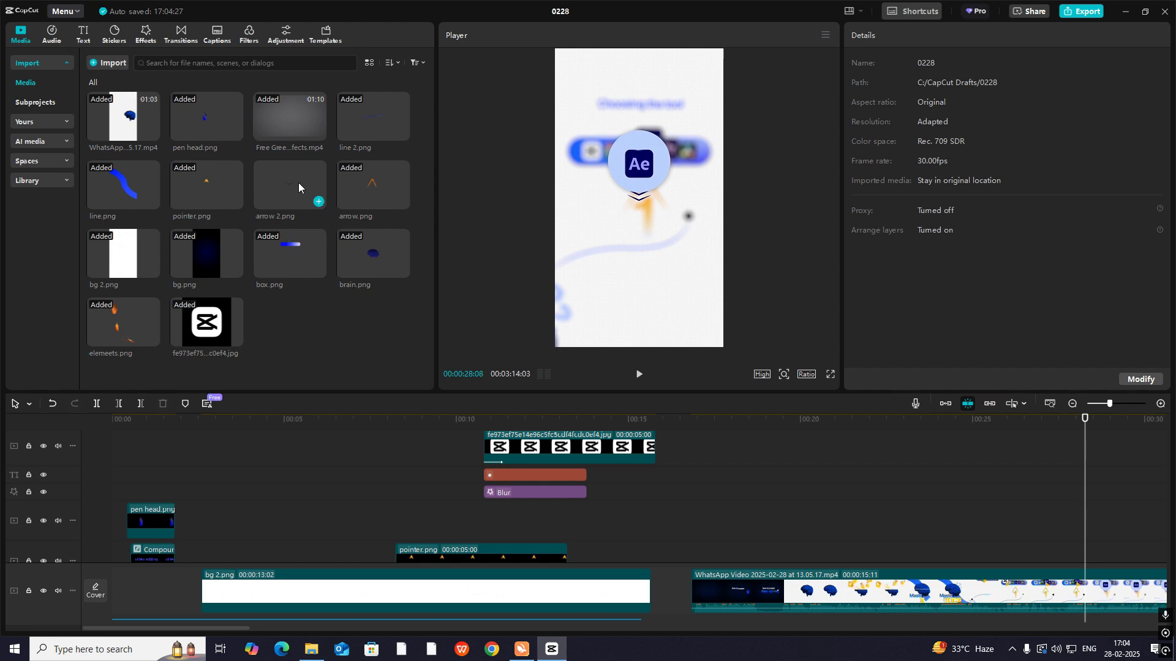
- Add arrow 2.png on a track above the logo, starting at 00:00:10:24, and place it below the circle at Y -626
left_click_drag(299, 183, 541, 458)
left_click(546, 469)
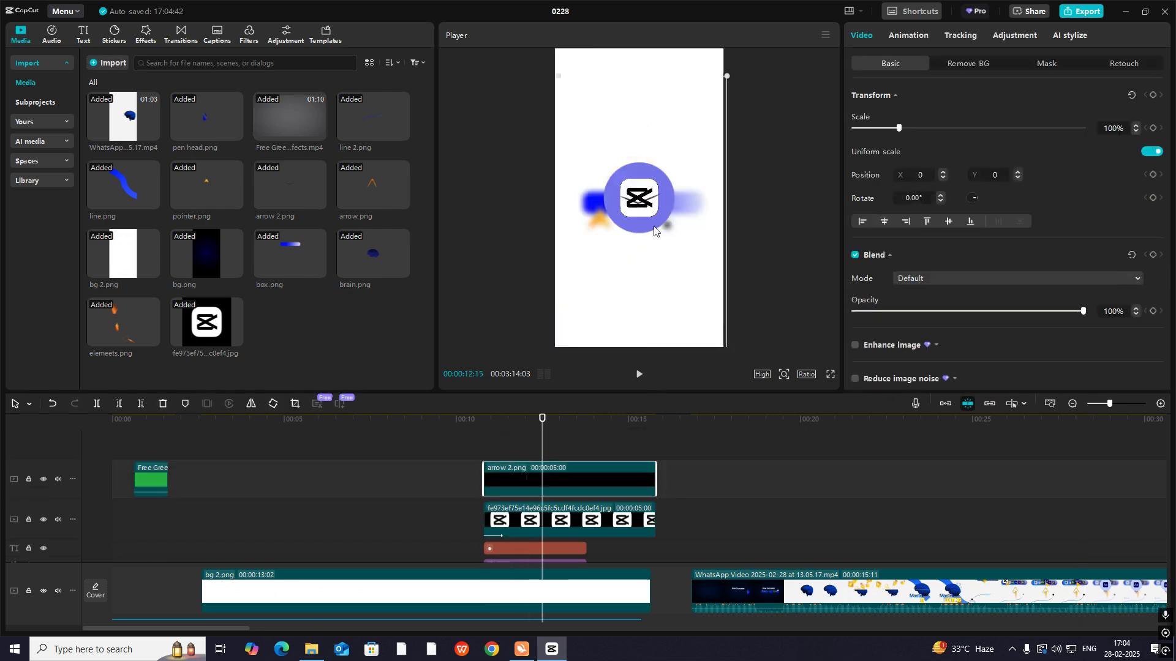
mouse_move(654, 230)
left_mouse_down()
mouse_move(647, 247)
mouse_move(647, 236)
left_mouse_up()
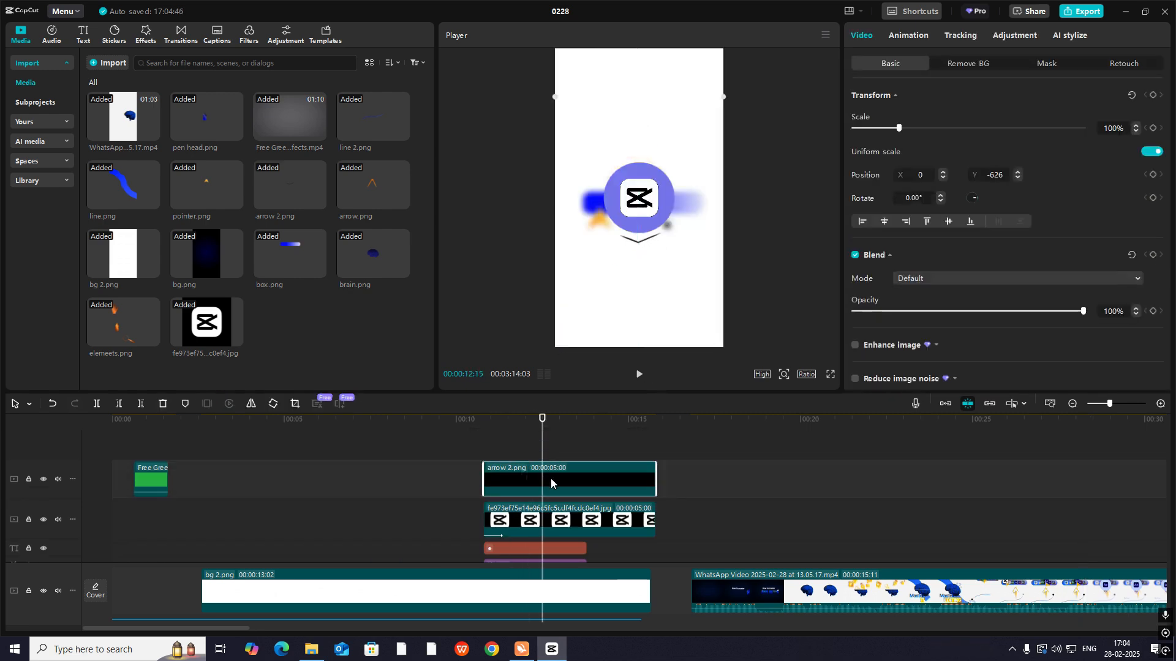
- Duplicate the arrow 2.png clip onto the track above, move the copy to Y -685, and play back the result
left_click_drag(551, 479, 556, 467)
left_click_drag(646, 248, 646, 259)
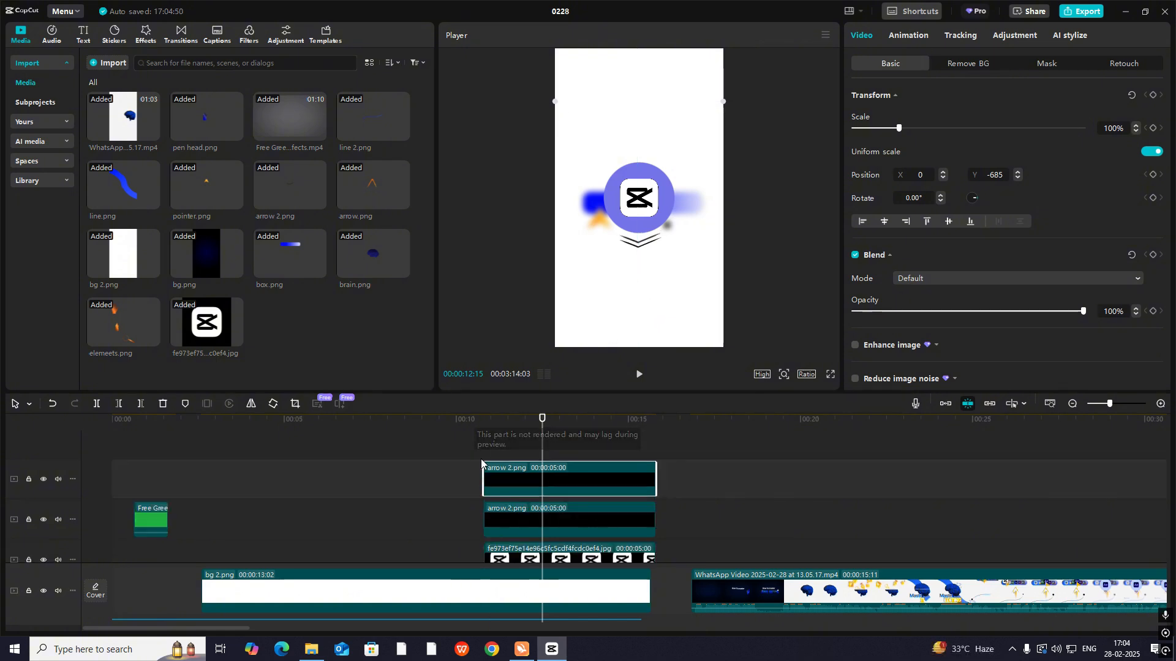
left_click(482, 436)
key("space")
key("space")
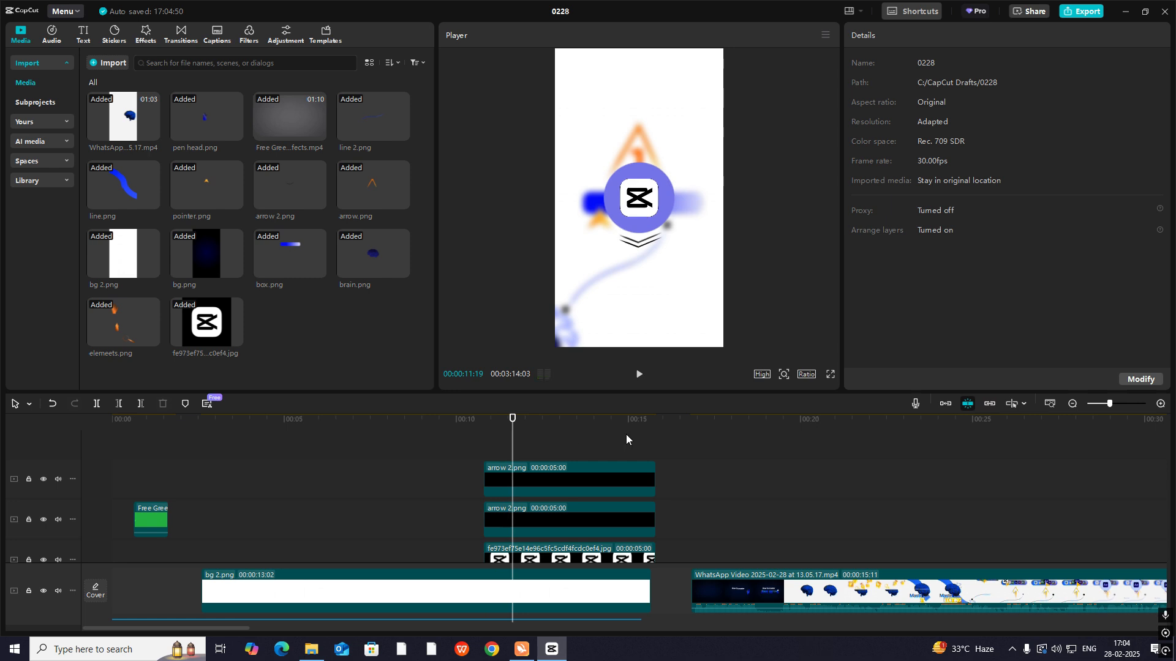
- Apply the Fade In animation to both arrow 2.png clips
left_click(484, 463)
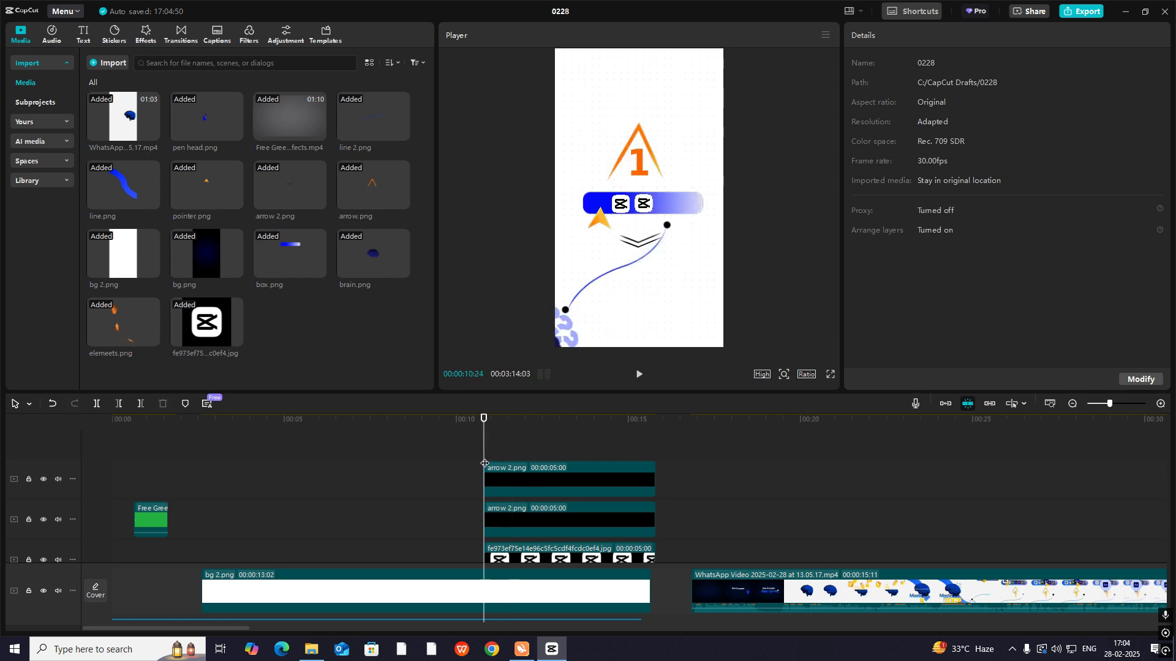
left_click(521, 521)
left_click(918, 40)
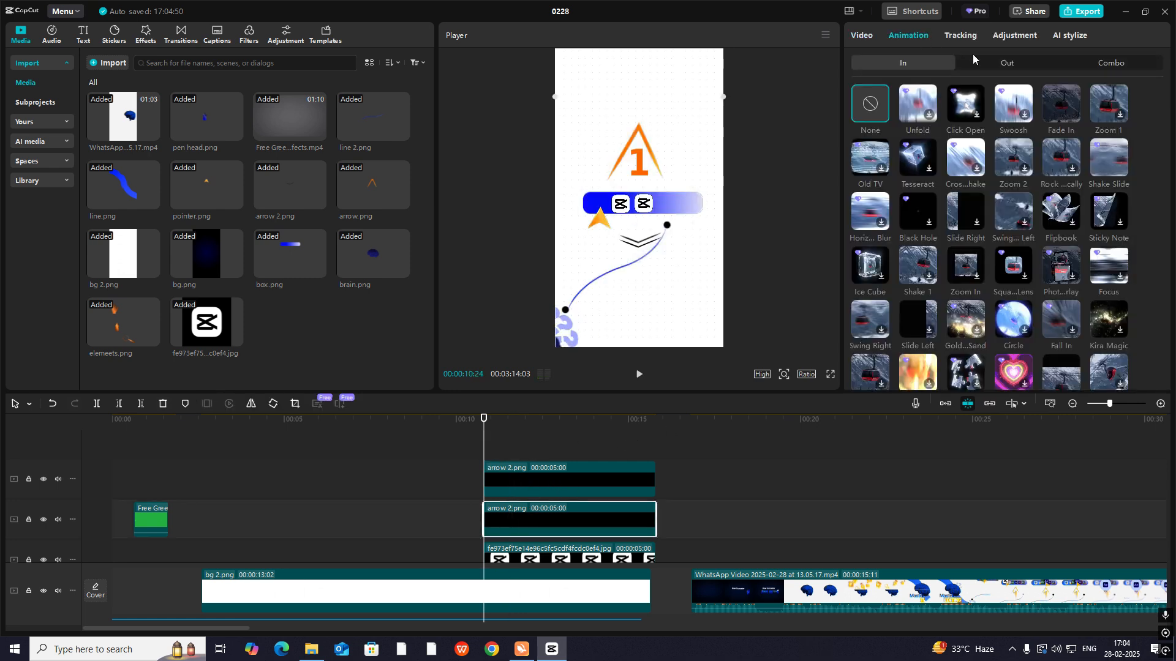
left_click(1060, 103)
left_click(535, 483)
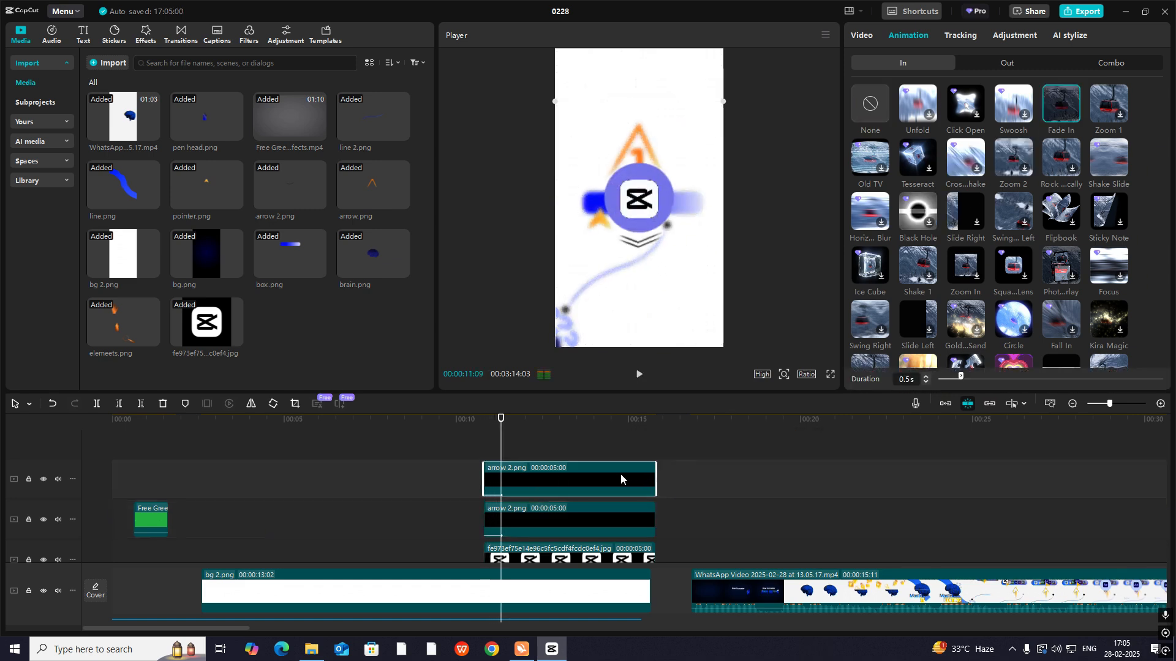
- Shift the upper arrow clip to start at 00:00:11:04 and play back the staggered fade
left_click_drag(508, 494, 520, 494)
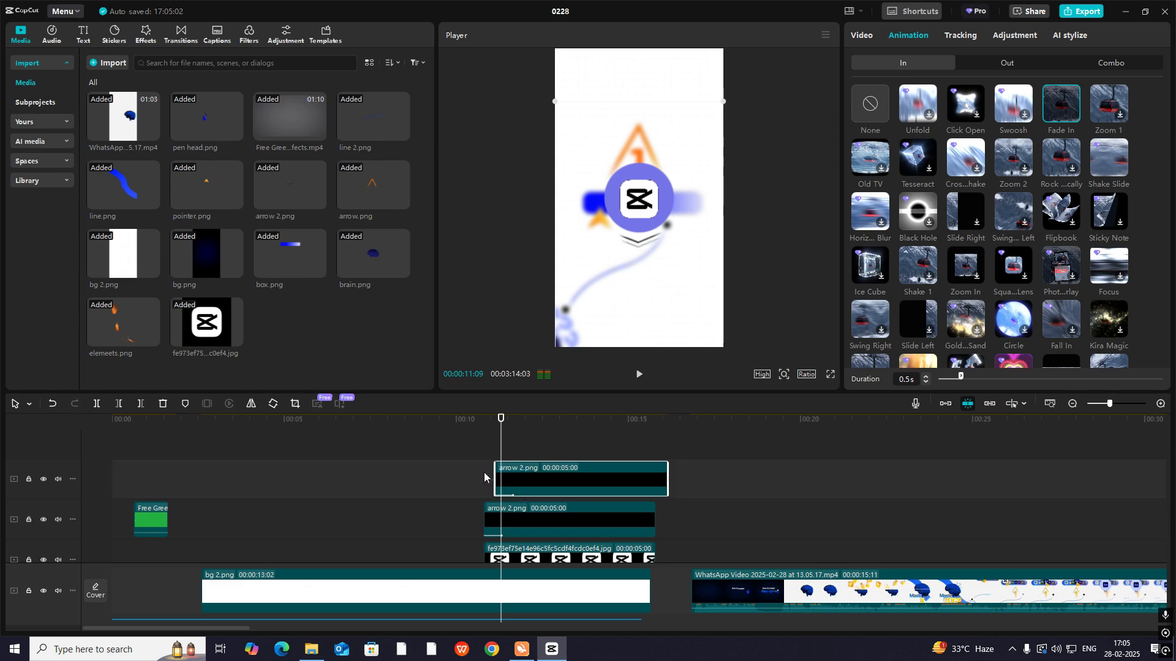
left_click(484, 478)
key("space")
left_click(470, 469)
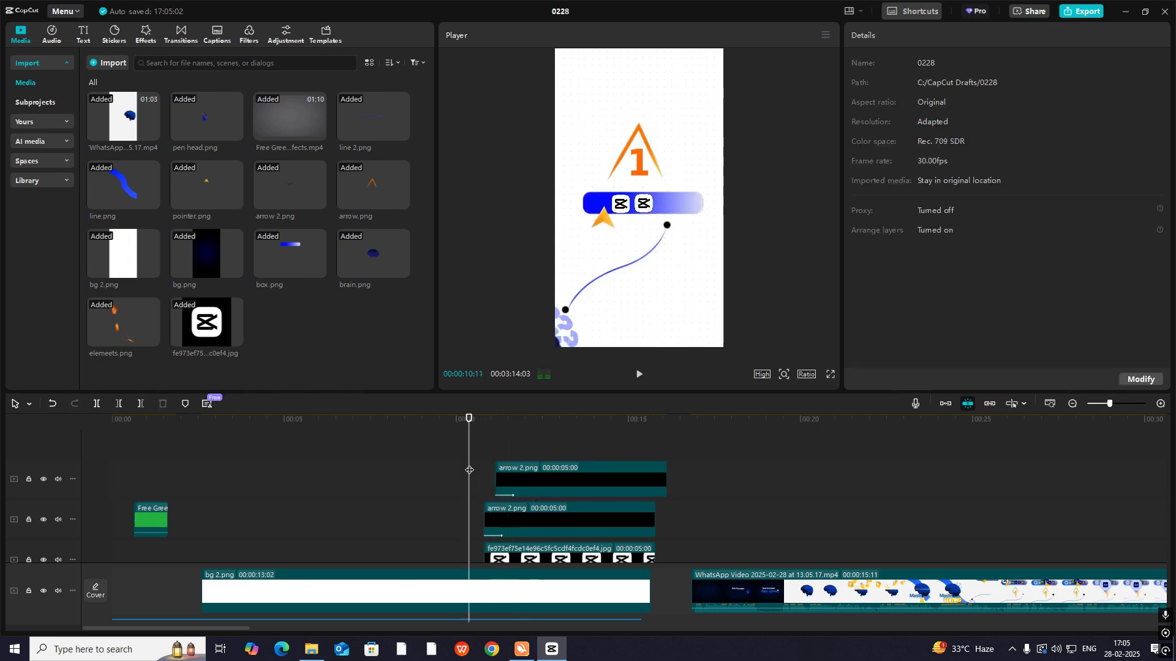
key("space")
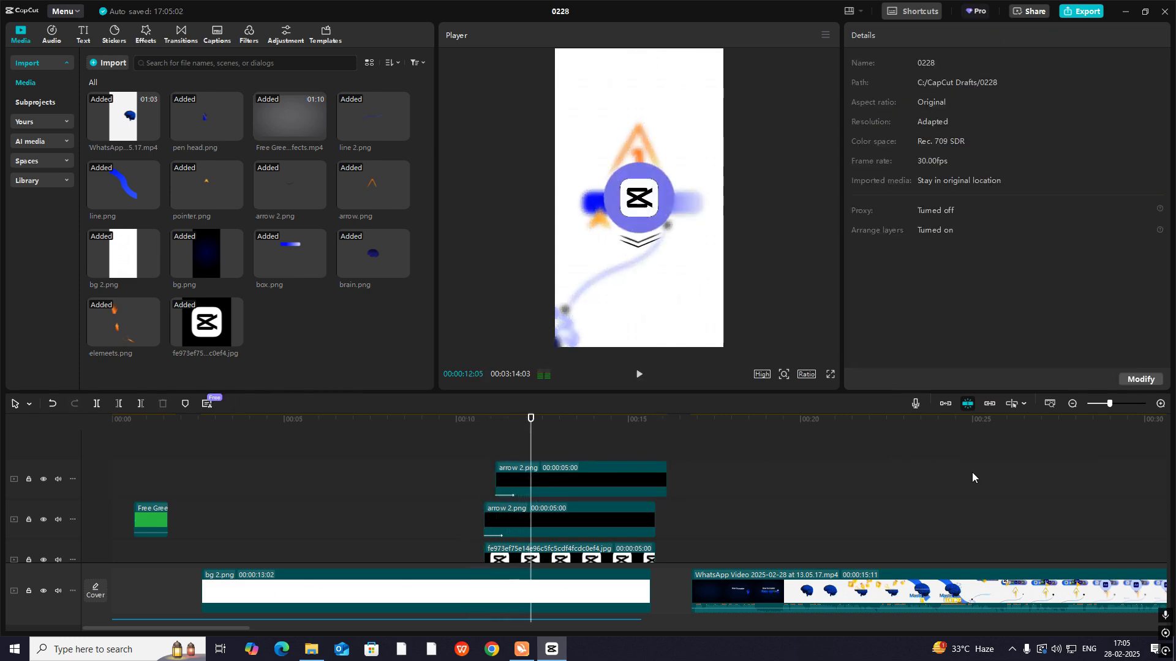
- Compare the chevrons in the reference around 00:00:28:18 with the recreated arrows at 00:00:12:02
left_click(972, 472)
left_click_drag(972, 544, 1096, 600)
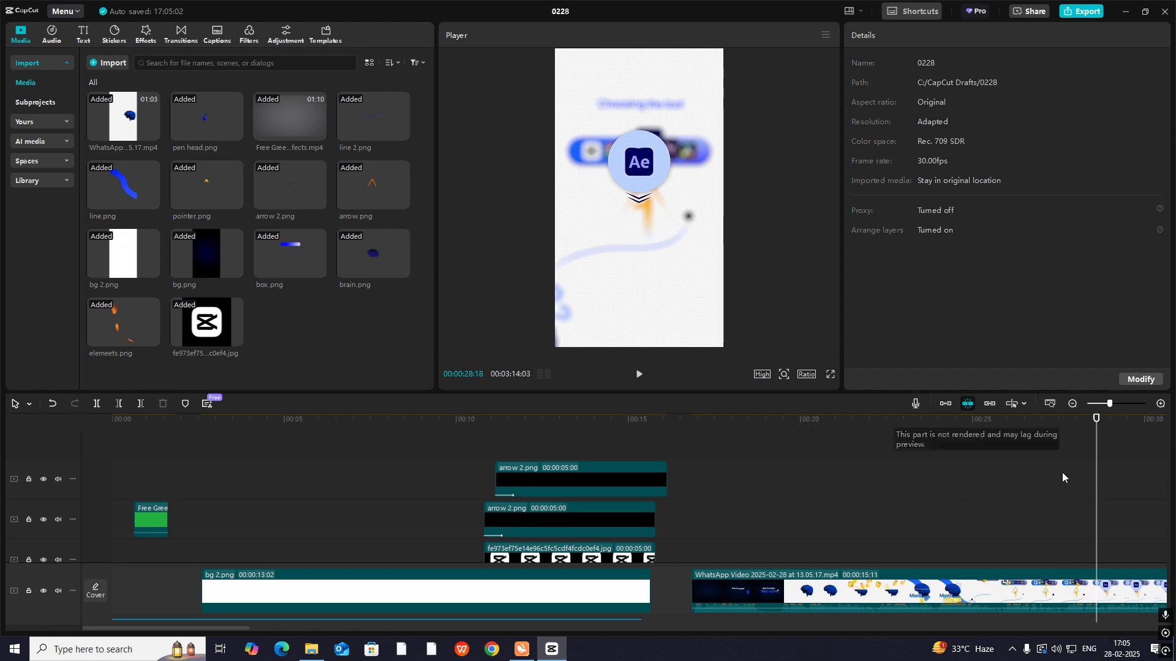
left_click_drag(1097, 520, 863, 586)
left_click_drag(859, 498, 232, 491)
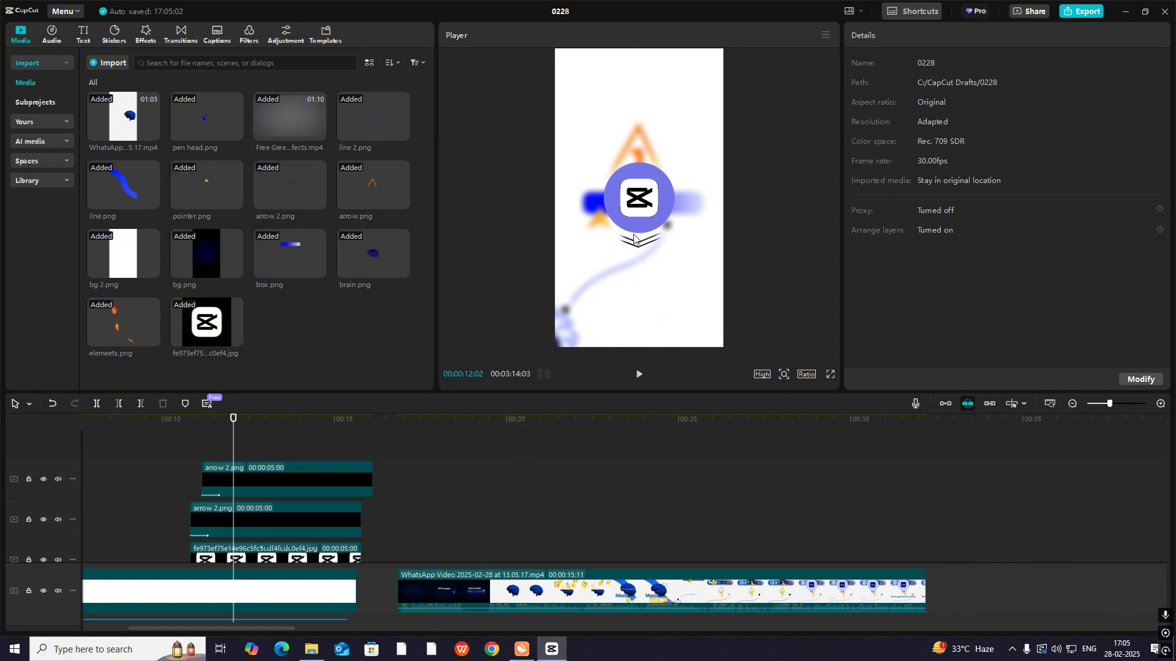
- Keyframe both arrows' transform and blend at 00:00:12:02 and at their starts, 00:00:10:24 for the lower clip and 00:00:11:04 for the upper
left_click(195, 442)
left_click_drag(194, 442, 189, 445)
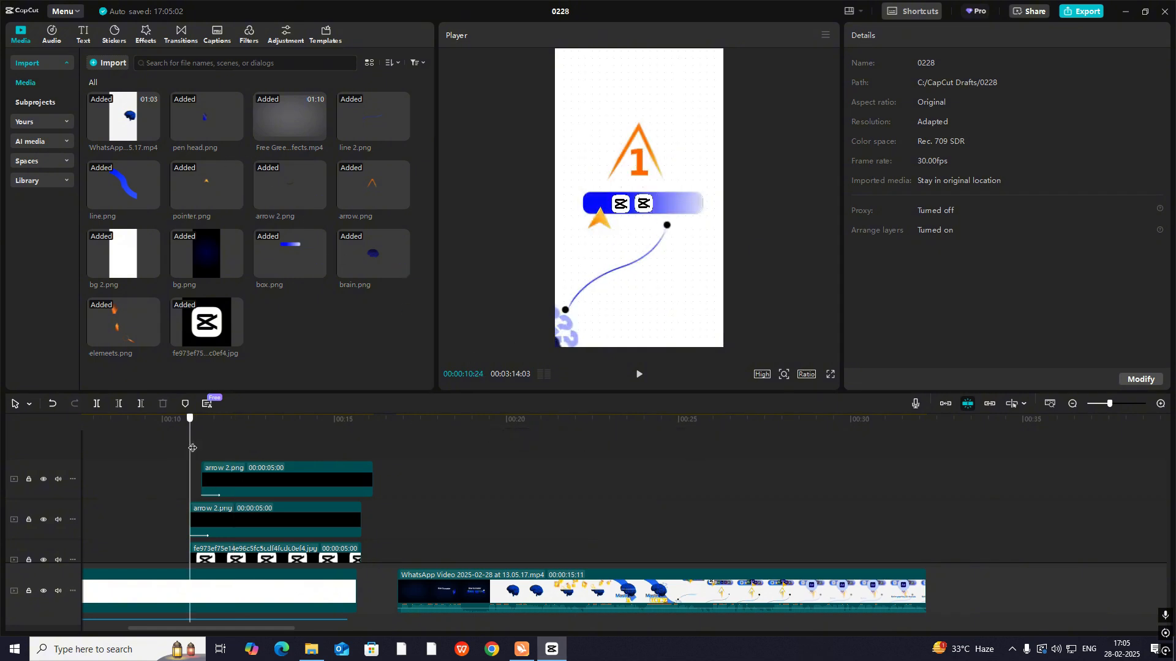
left_click(235, 524)
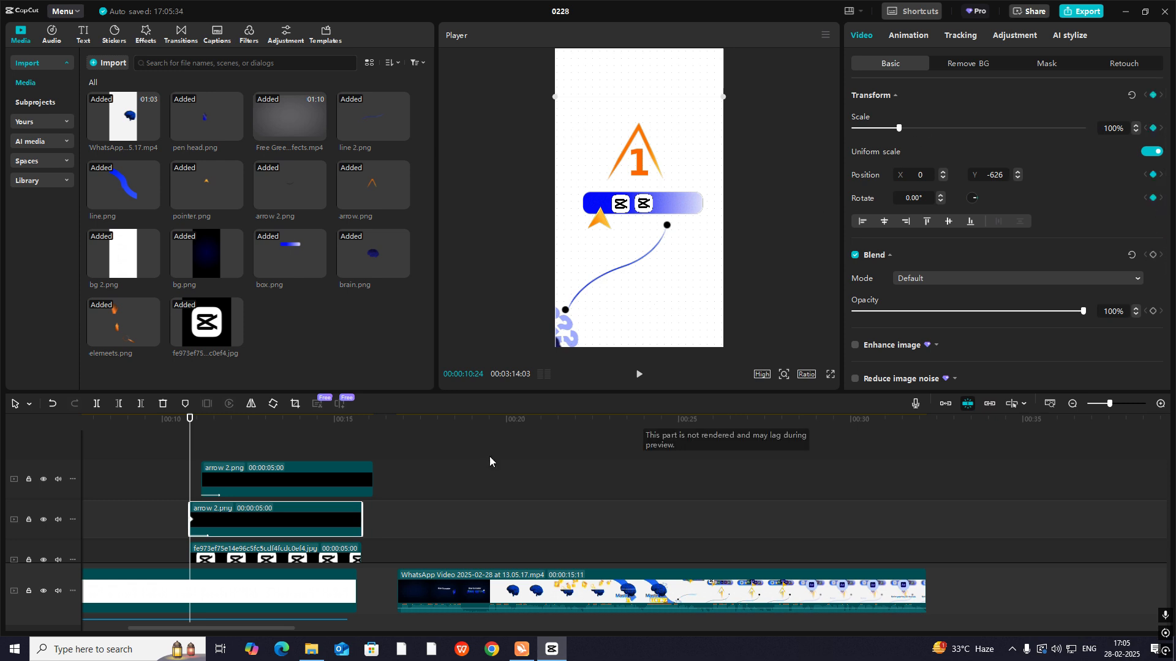
left_click(237, 474)
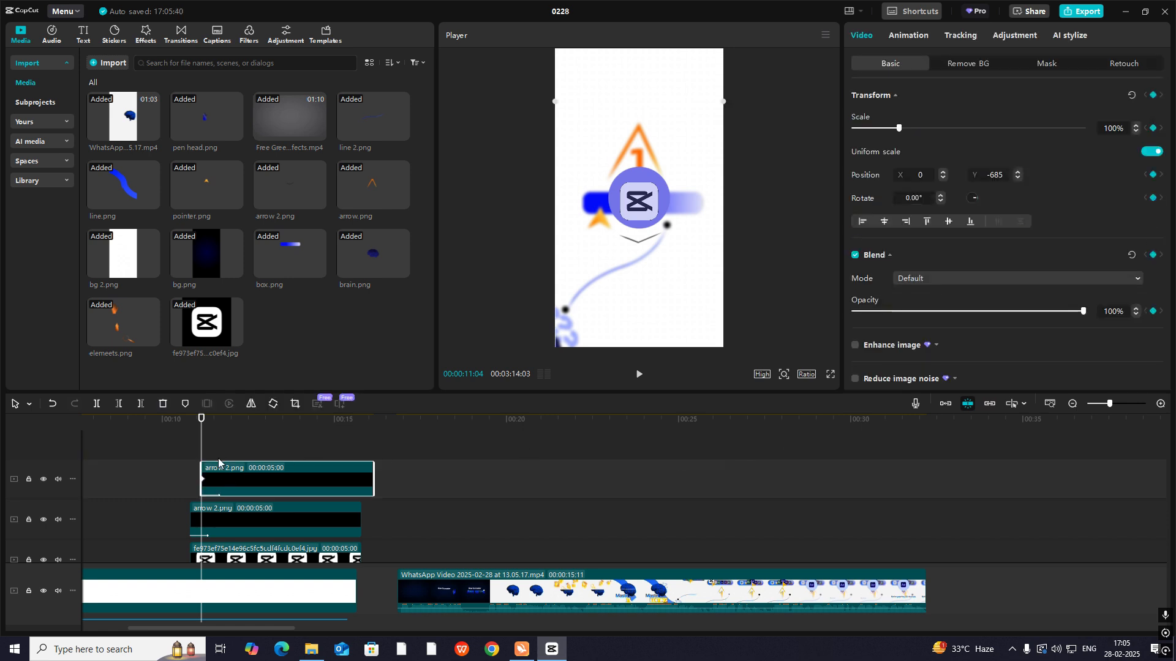
left_click_drag(202, 453, 234, 459)
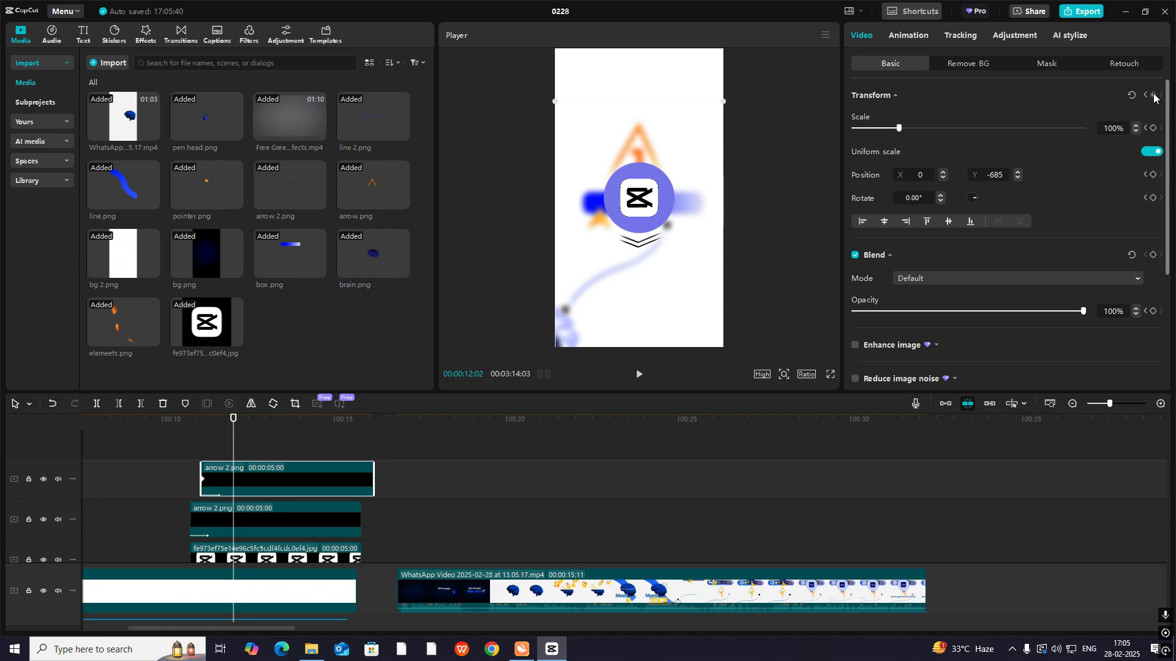
left_click(265, 520)
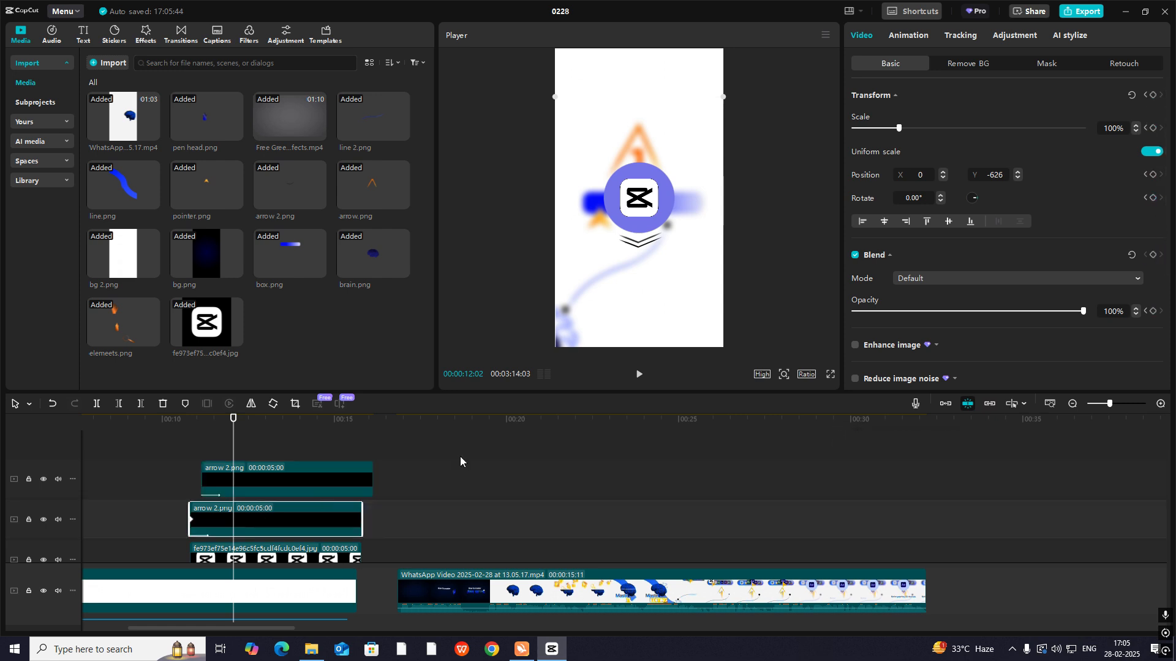
left_click(1152, 95)
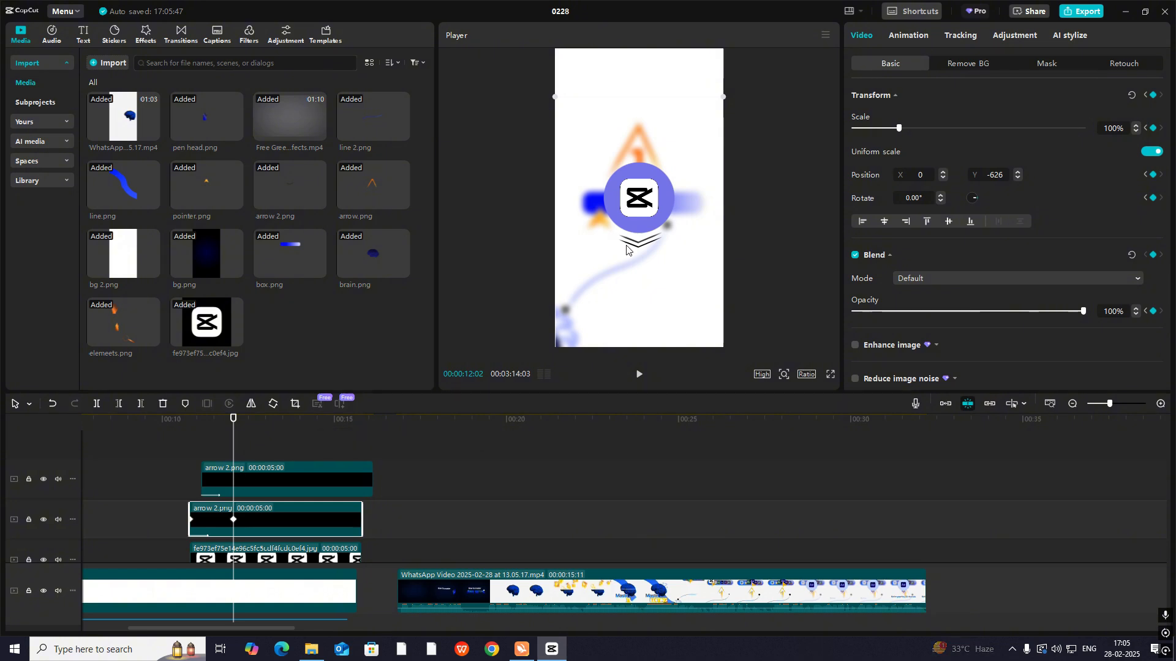
- Raise the arrows behind the circle at their first keyframes, to Y -346 for the lower clip and Y -366 for the upper
left_click_drag(232, 452, 190, 451)
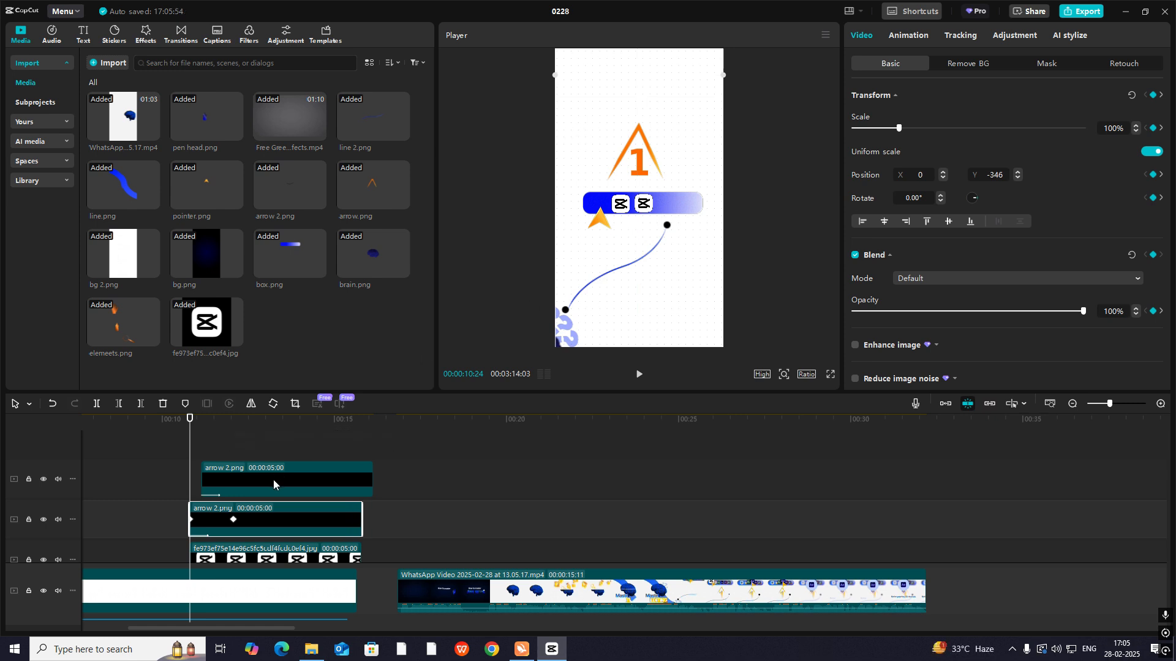
left_click(217, 456)
left_click_drag(217, 459, 215, 458)
left_click(648, 241)
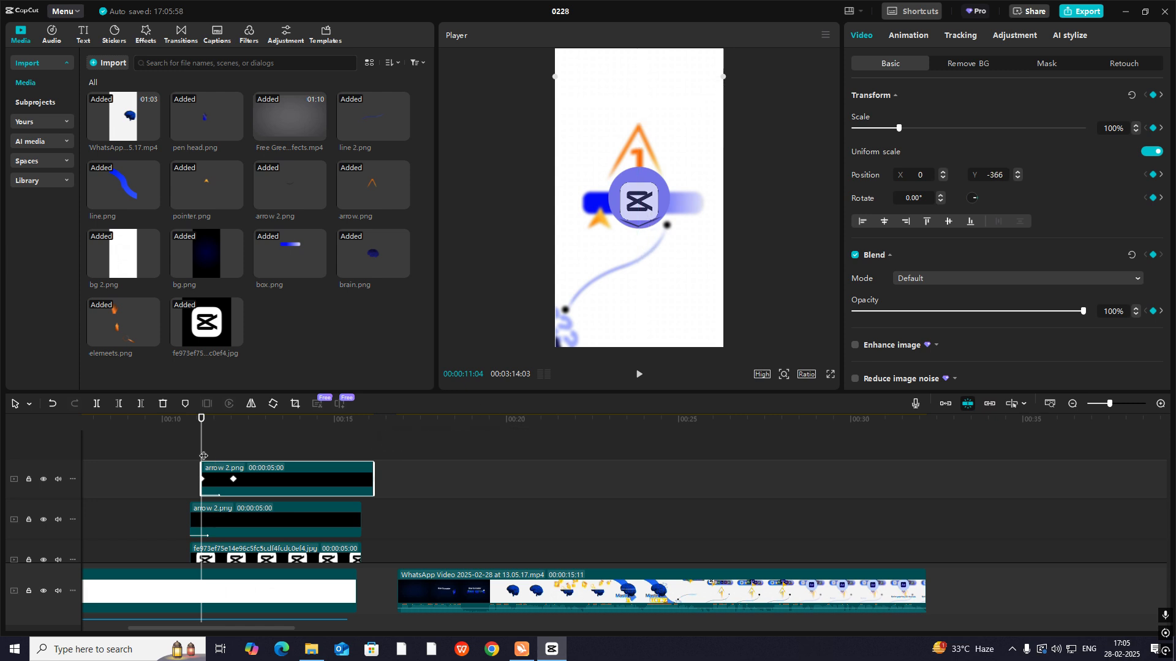
- Set both arrows' opacity to 0% at their first keyframes and play back the animation
left_click_drag(203, 456, 190, 493)
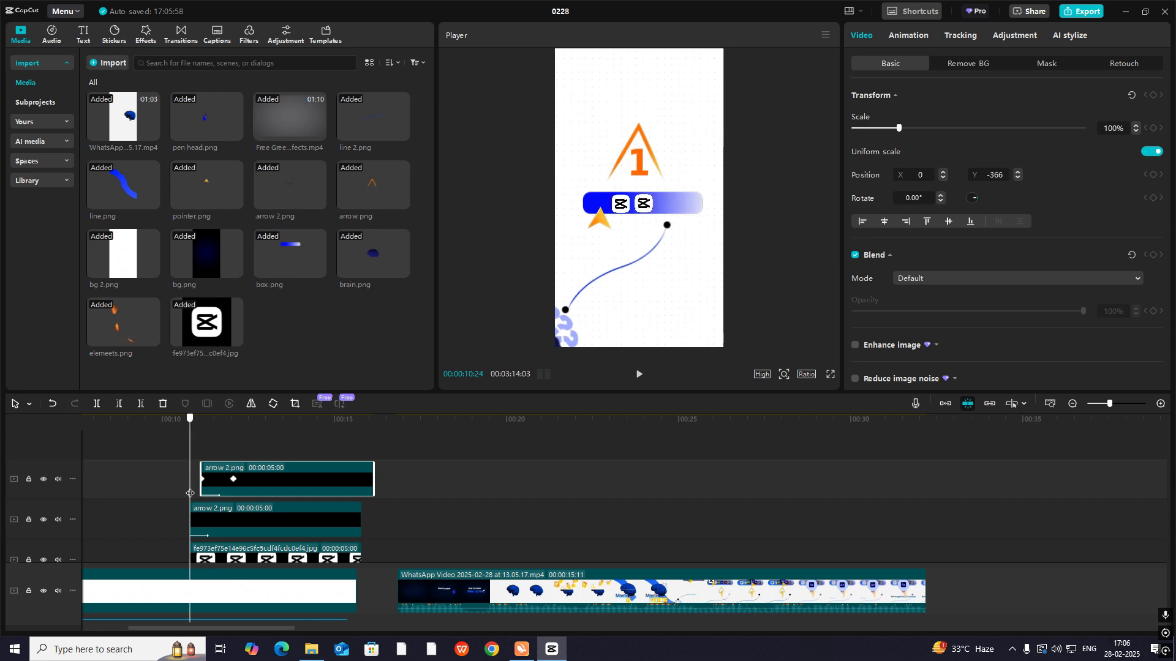
left_click(192, 516)
left_click(244, 476)
left_click(208, 457)
left_click(220, 484)
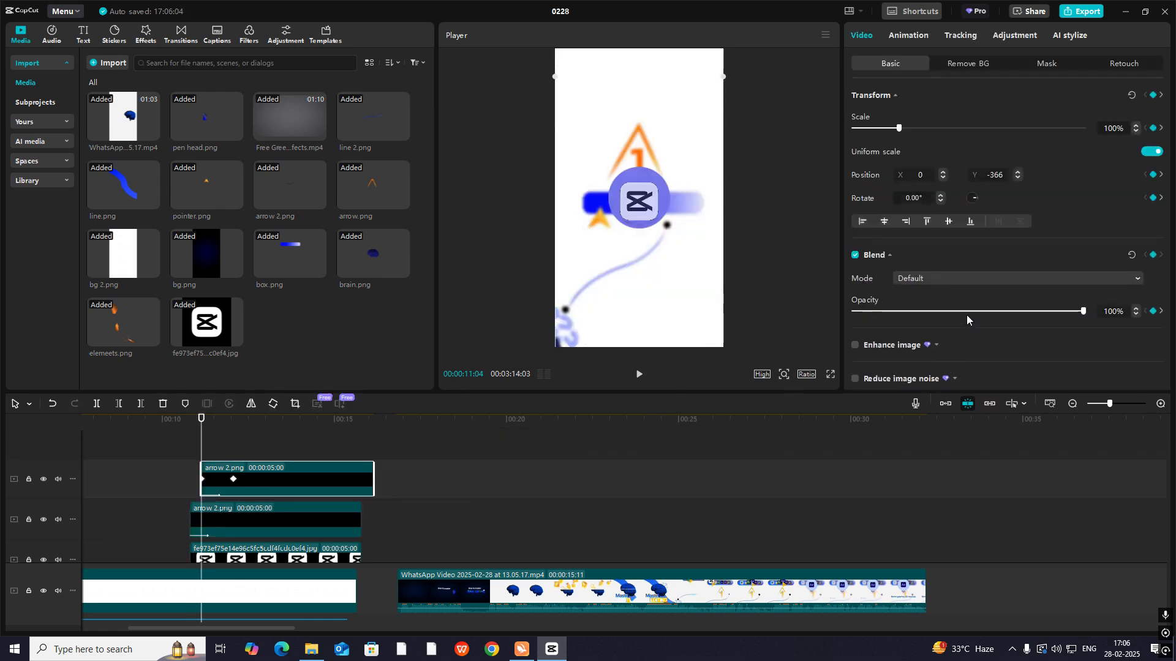
key("space")
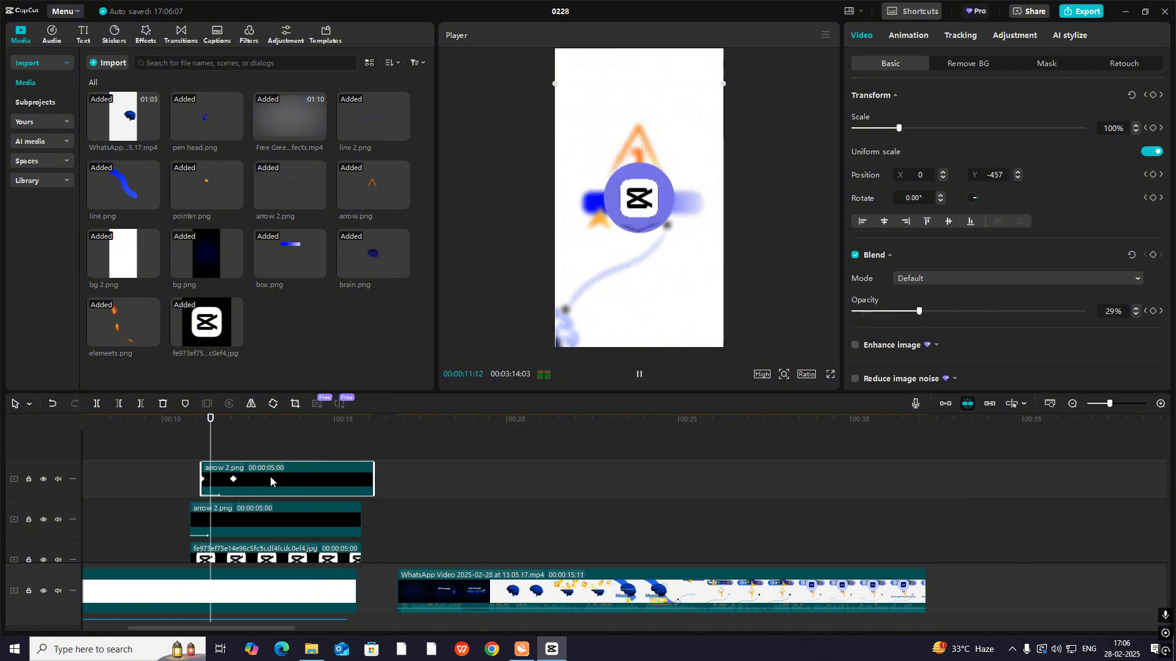
- Apply the Cubic Out curve to the lower arrow clip's Y position keyframes and open its opacity graph
left_click(253, 519)
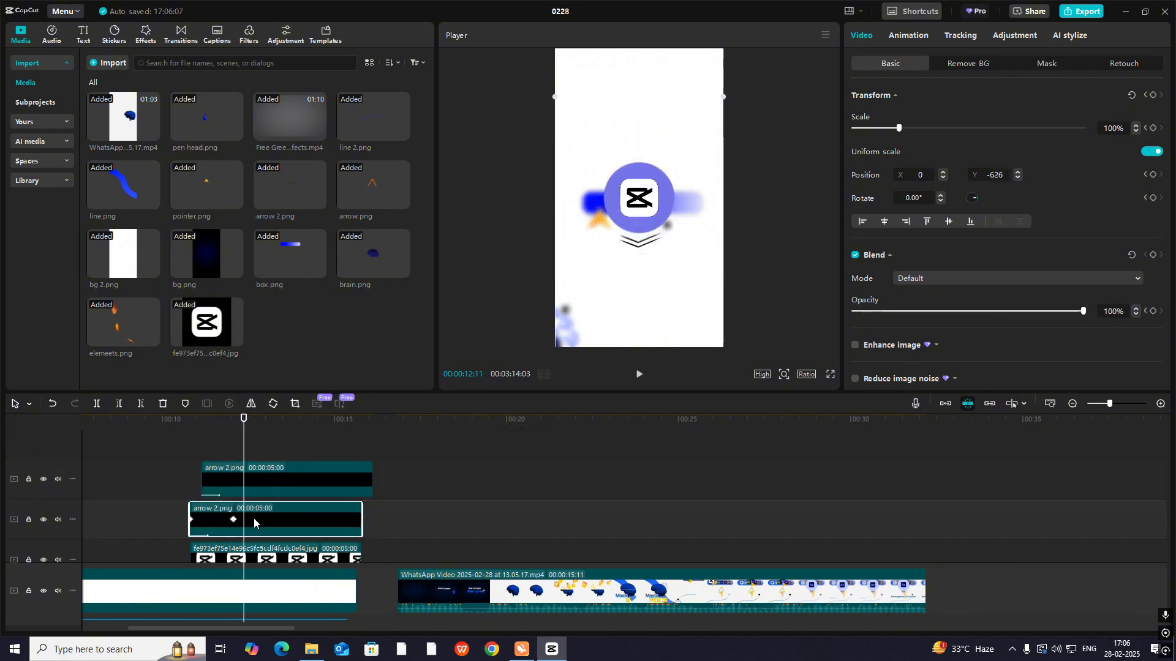
key("alt+k")
scroll(258, 520, "up", 1)
left_click(257, 518)
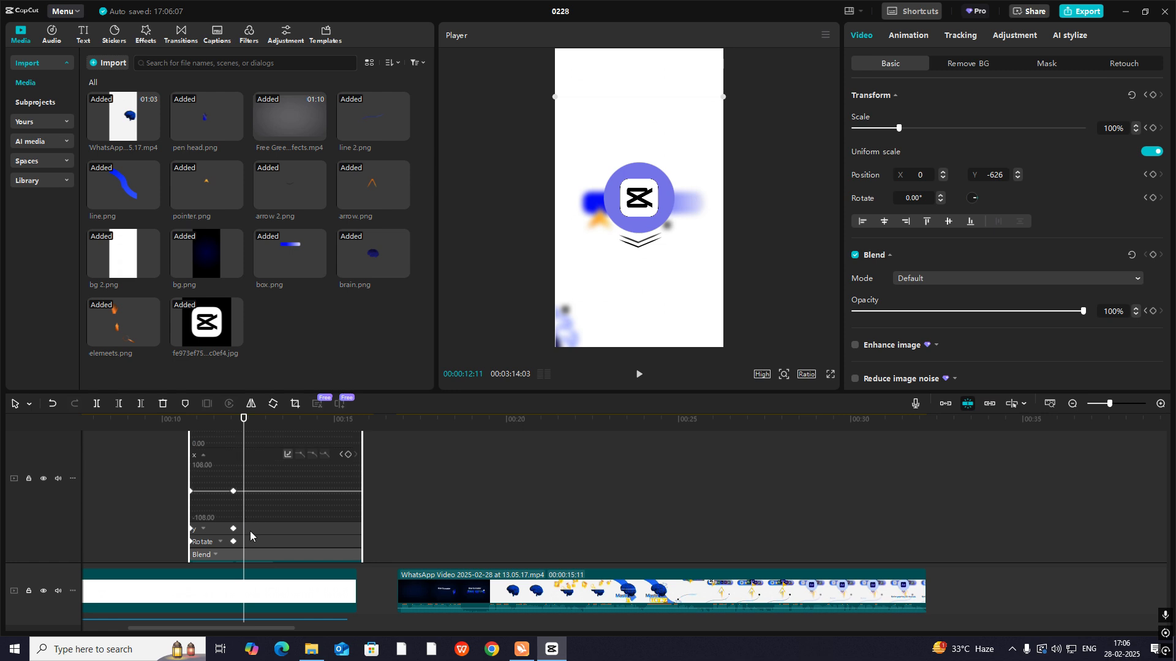
left_click(250, 531)
left_click(312, 468)
left_click(367, 534)
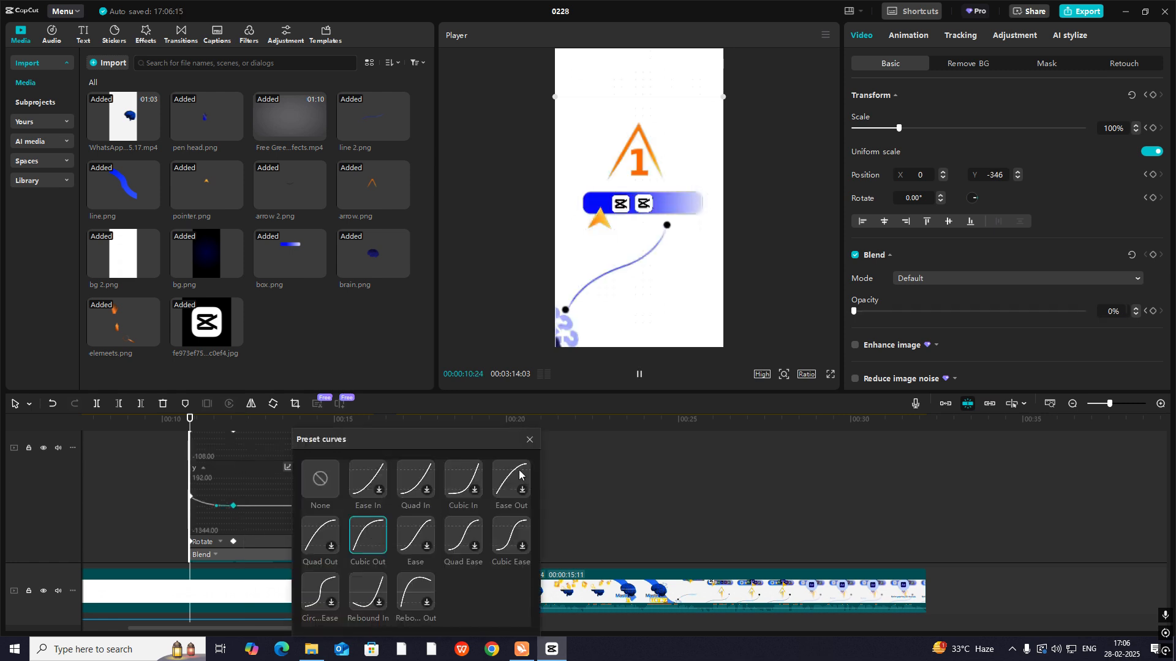
left_click(530, 440)
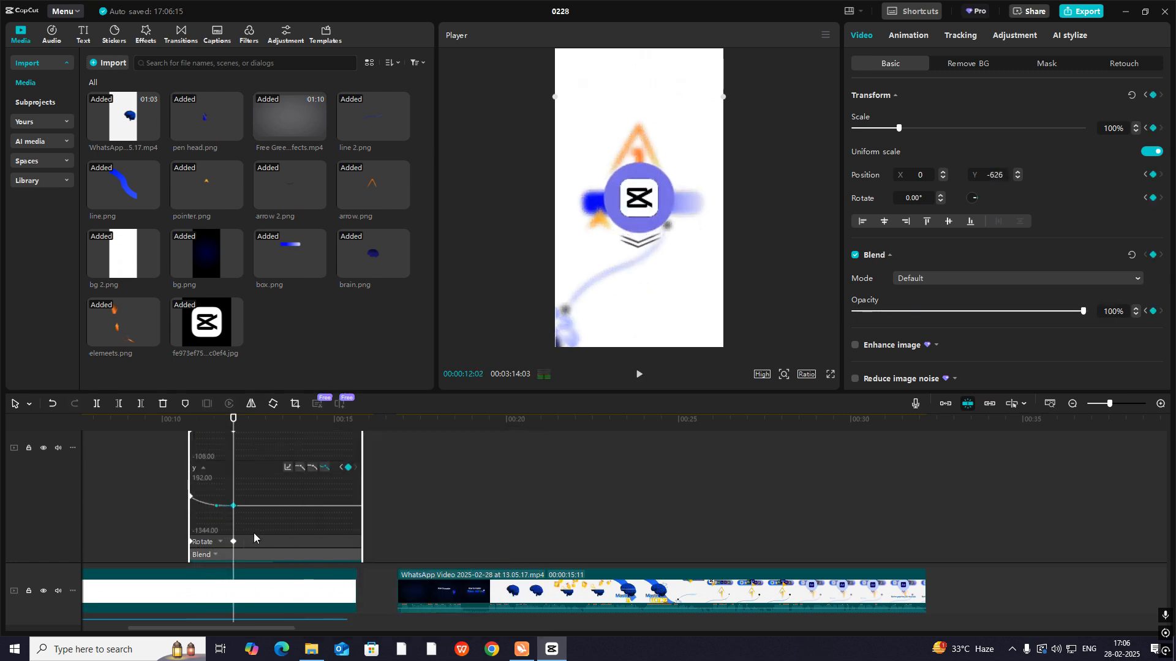
left_click(220, 540)
left_click(217, 553)
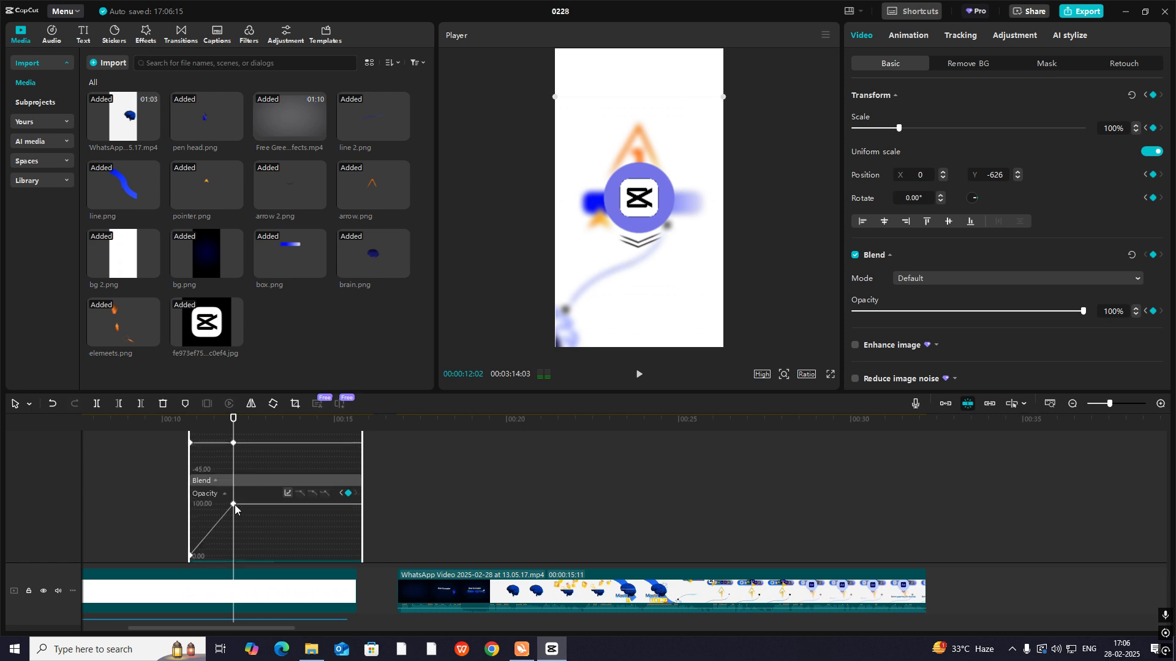
left_click(315, 496)
key("alt+k")
- Apply the Cubic Out curve to the upper arrow clip's Y position keyframes
left_click(249, 481)
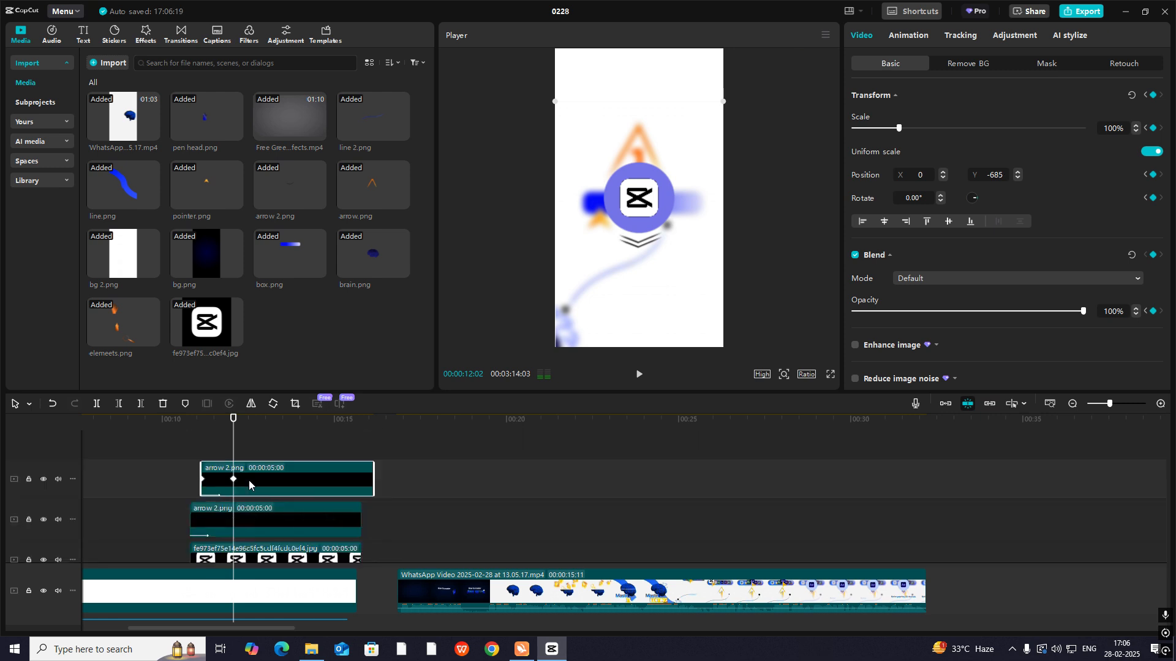
key("alt+k")
scroll(251, 486, "up", 2)
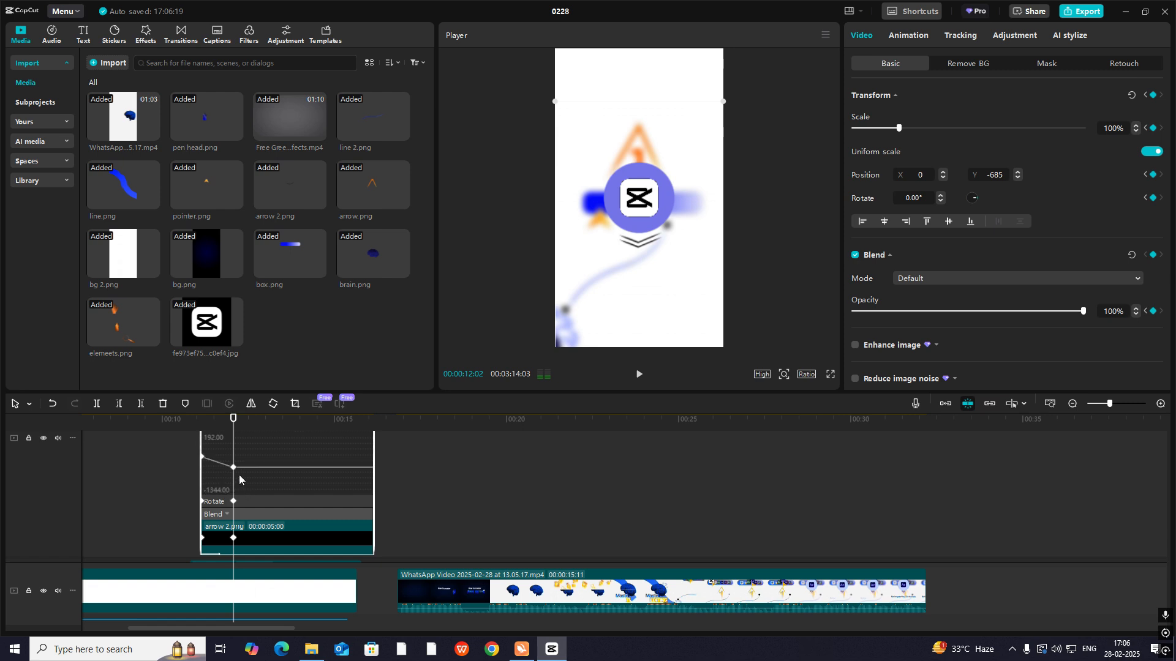
left_click(228, 488)
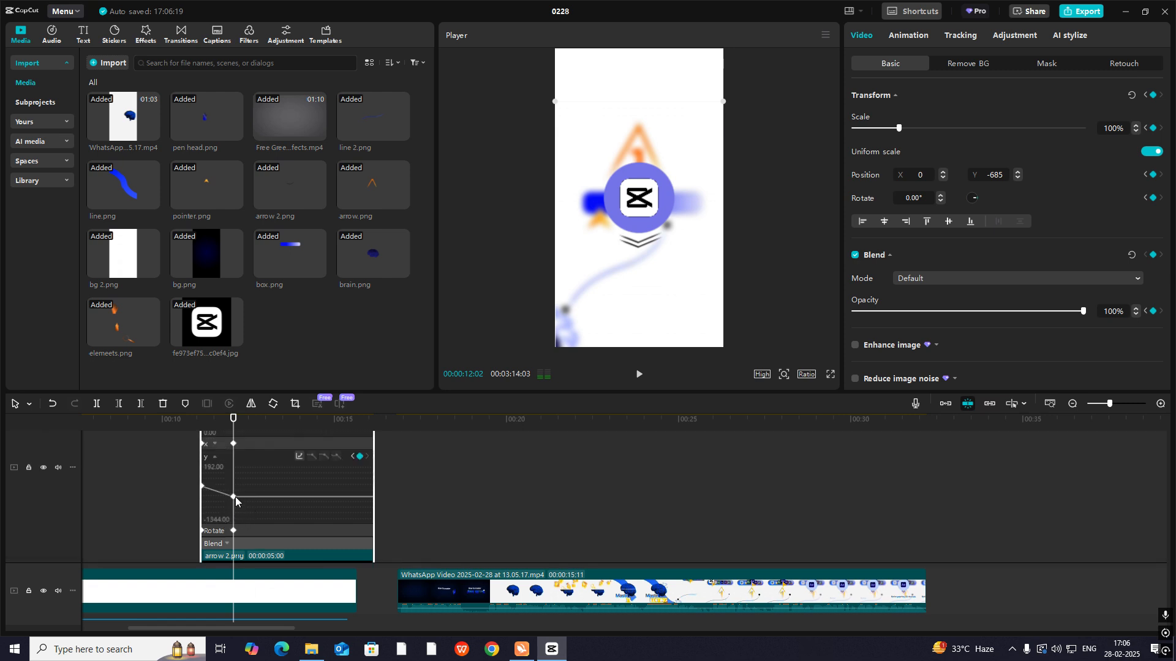
left_click(298, 457)
left_click(381, 535)
left_click(543, 441)
scroll(319, 526, "up", 1)
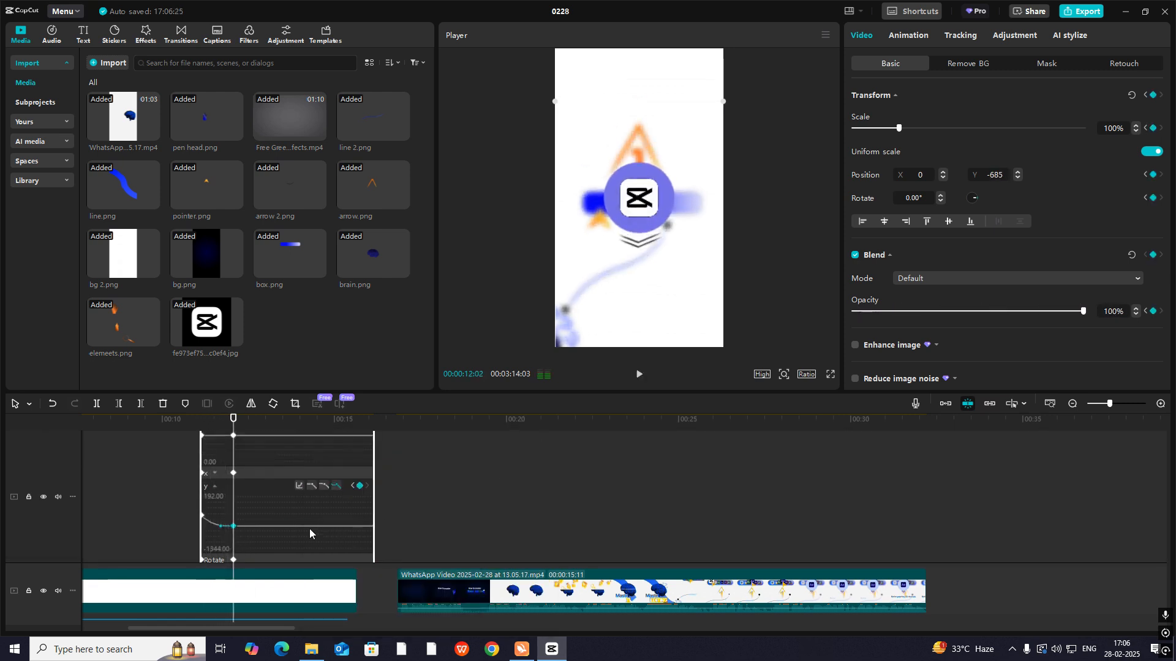
key("alt+k")
- Play back the circle transition from the arrows' start and again from just before 00:00:10:00
left_click(189, 456)
key("space")
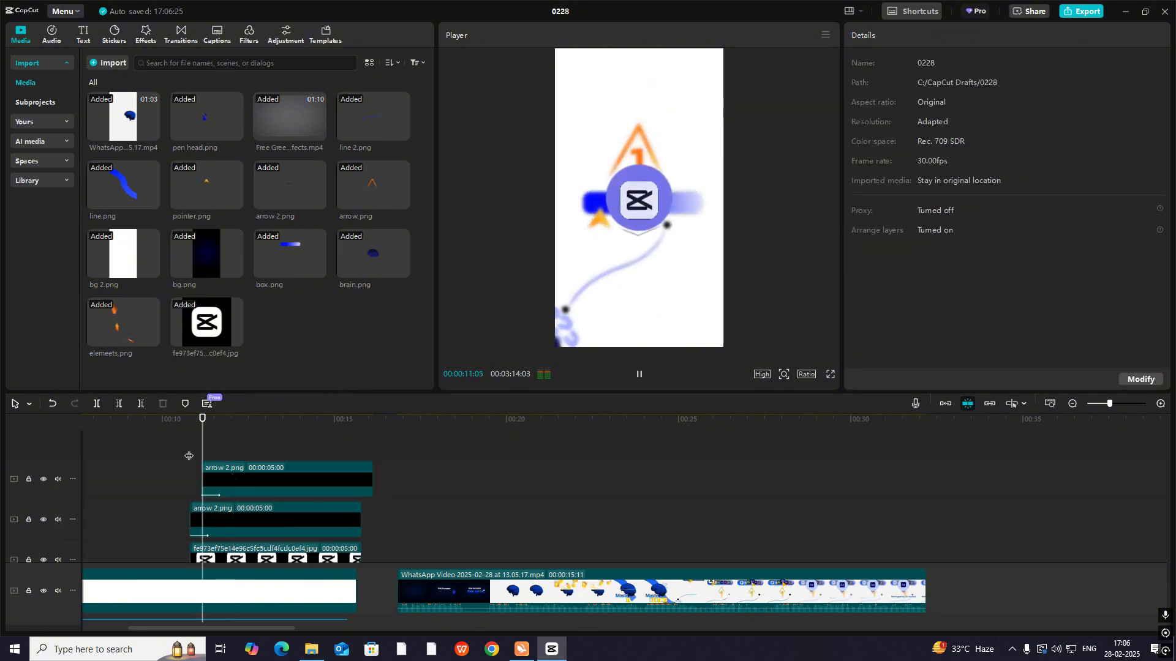
left_click(155, 456)
key("space")
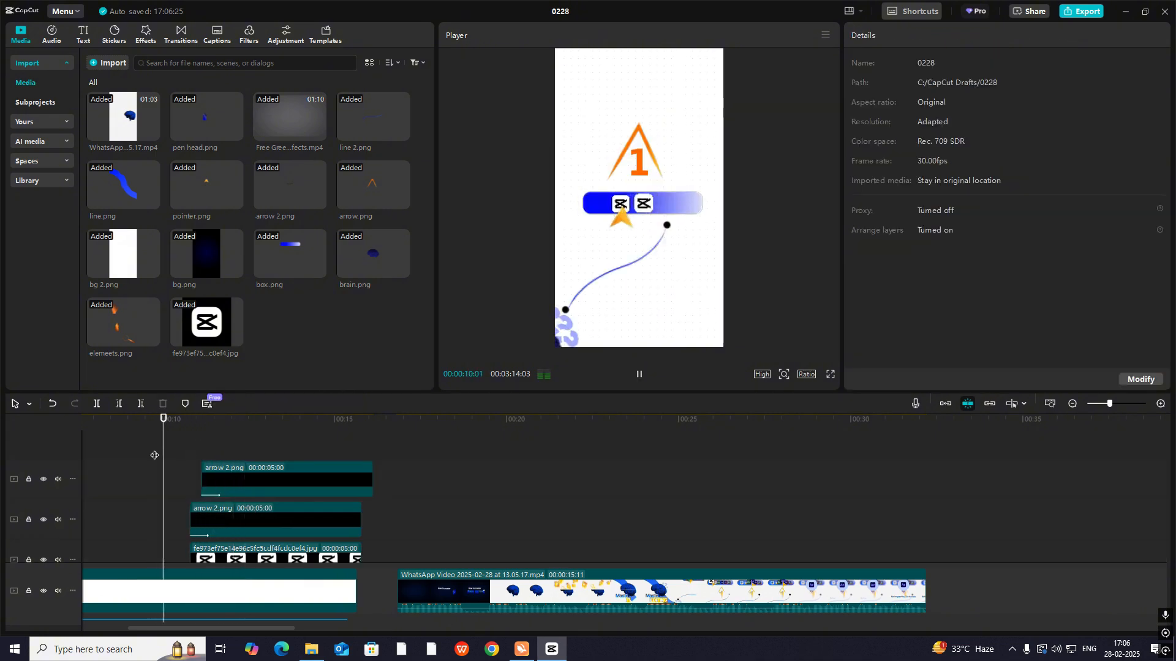